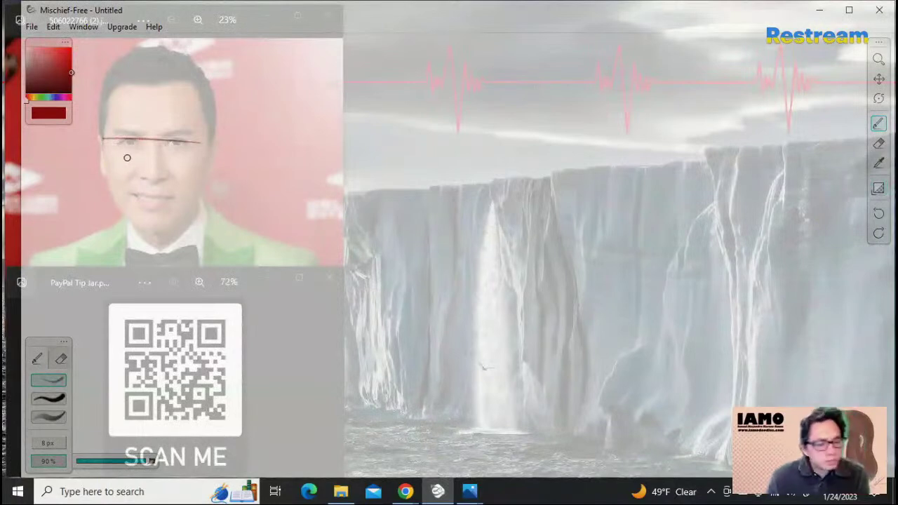
Trace the eye band over the reference photo with upper and lower horizontal lines and a short vertical mark at the outer eye corner
key(ctrl+z)
drag(132, 136, 192, 141)
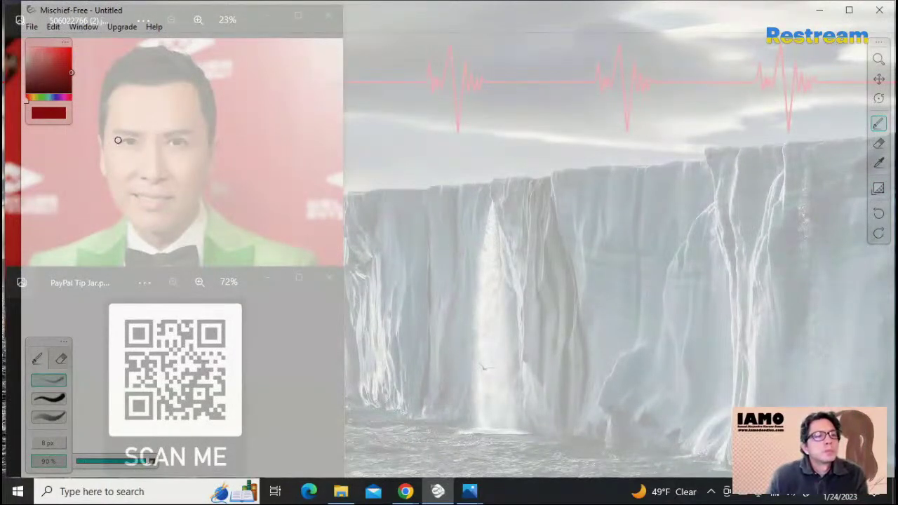
drag(127, 136, 190, 135)
key(ctrl+z)
drag(132, 137, 202, 138)
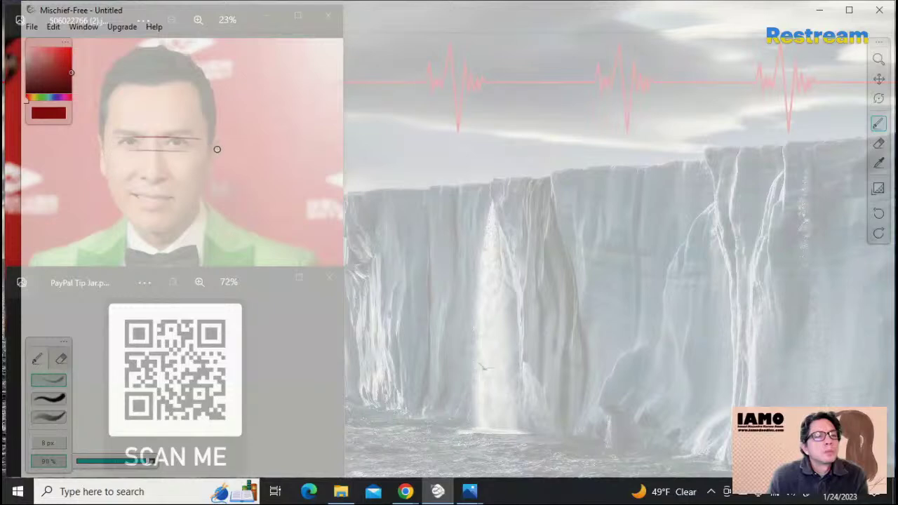
drag(118, 150, 197, 152)
drag(119, 135, 120, 146)
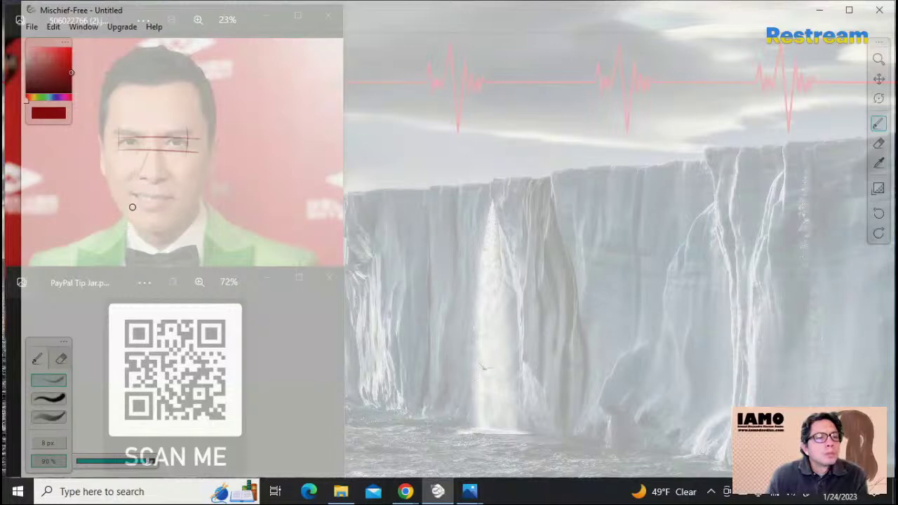
Trace angled construction lines over the photo from the nose bridge past the mouth corners down to the chin
drag(130, 194, 134, 226)
drag(154, 146, 168, 173)
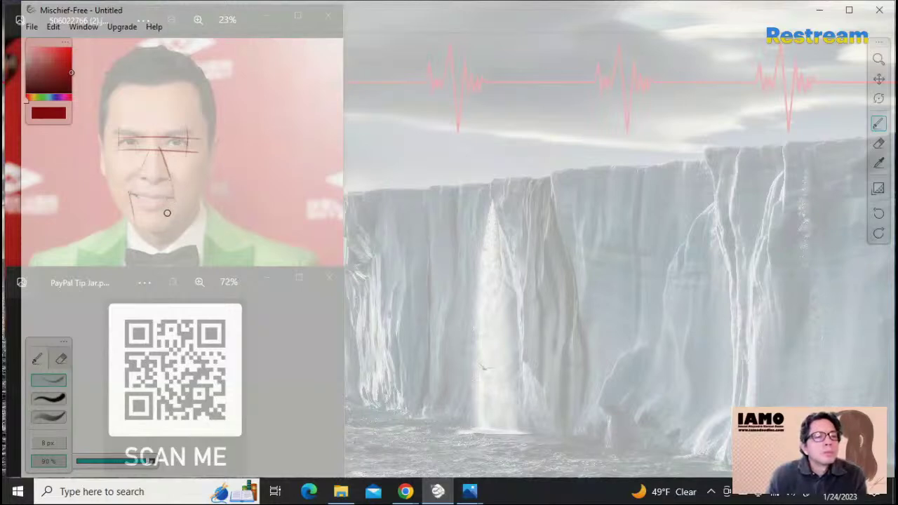
mouse_move(174, 198)
mouse_down()
mouse_move(165, 234)
mouse_move(164, 225)
mouse_move(136, 229)
mouse_move(169, 231)
mouse_move(172, 203)
mouse_up()
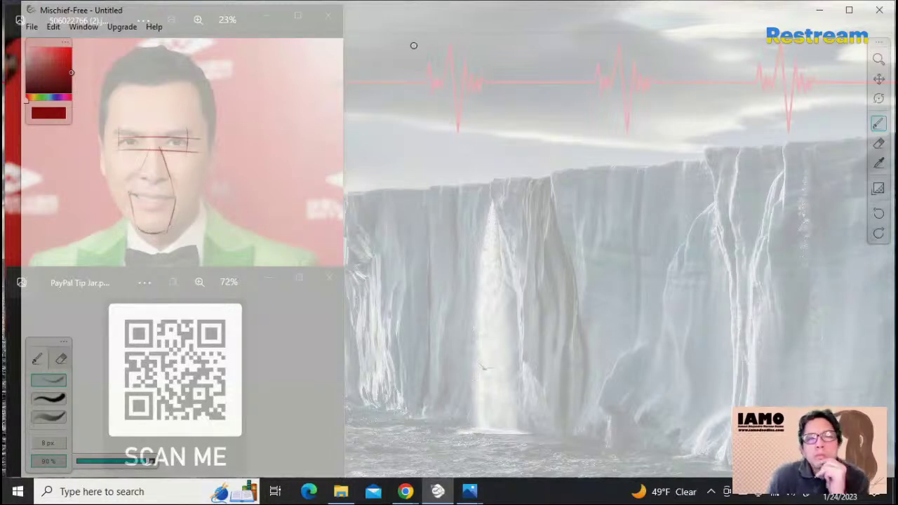
Set the canvas opacity to 100% and narrow the drawing window so it sits beside the reference photo
click(881, 81)
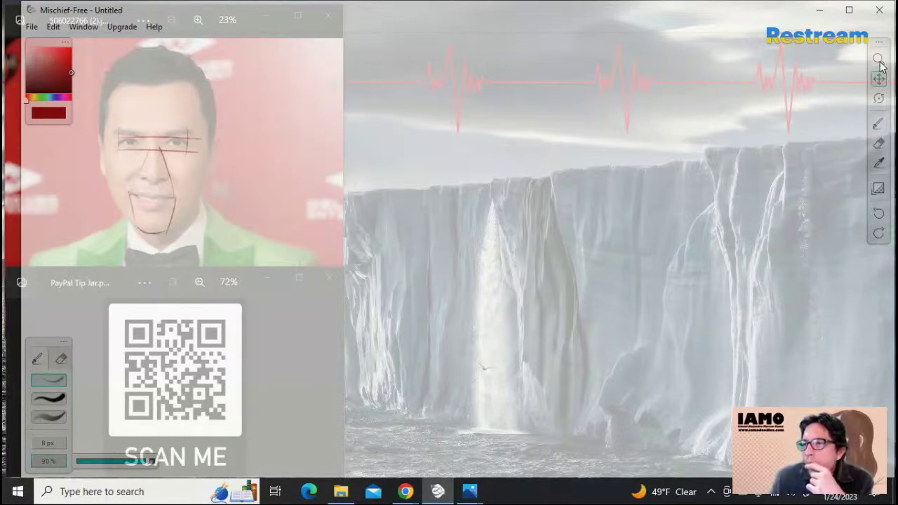
drag(878, 189, 842, 190)
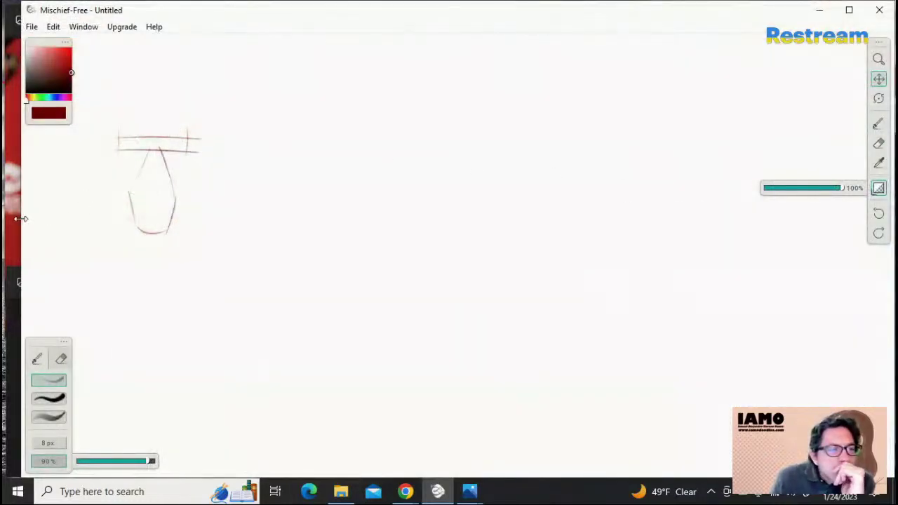
drag(23, 220, 344, 215)
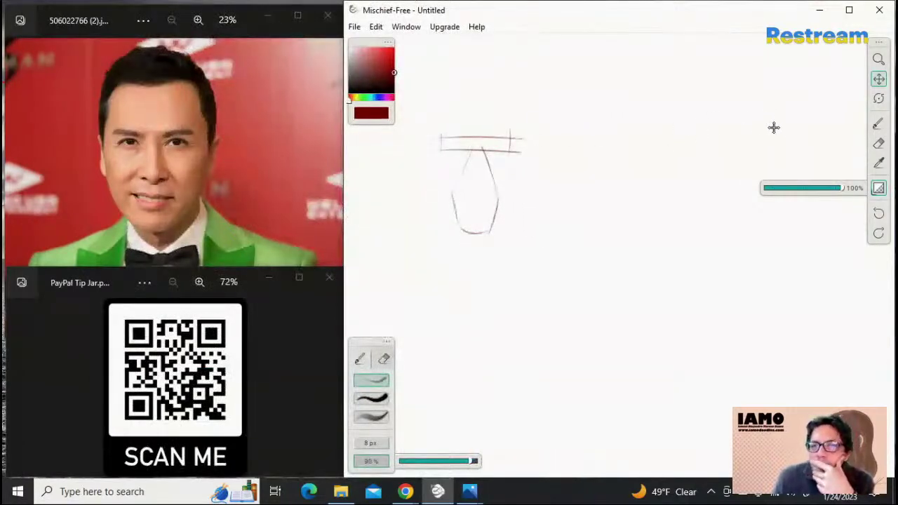
Shift the traced guide aside to free empty canvas next to it, and switch back to the brush
mouse_move(701, 166)
mouse_down()
mouse_move(650, 141)
mouse_move(641, 191)
mouse_up()
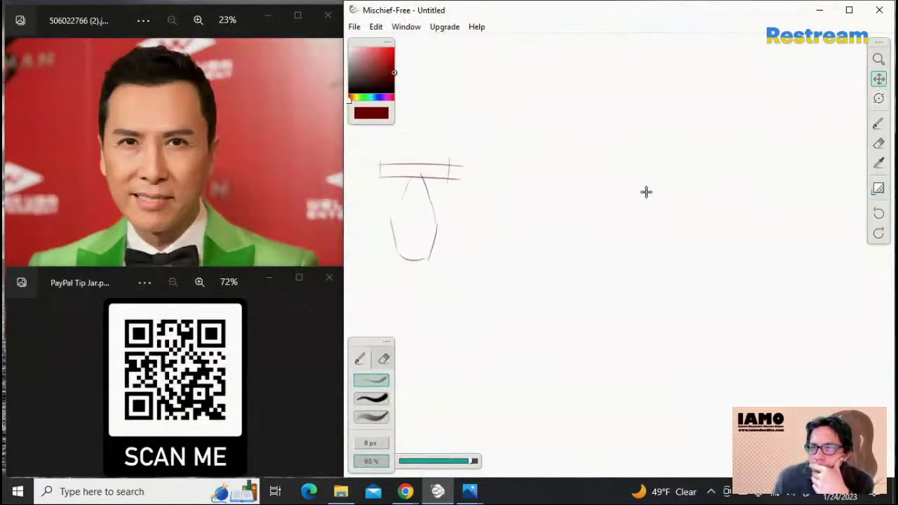
drag(726, 177, 698, 192)
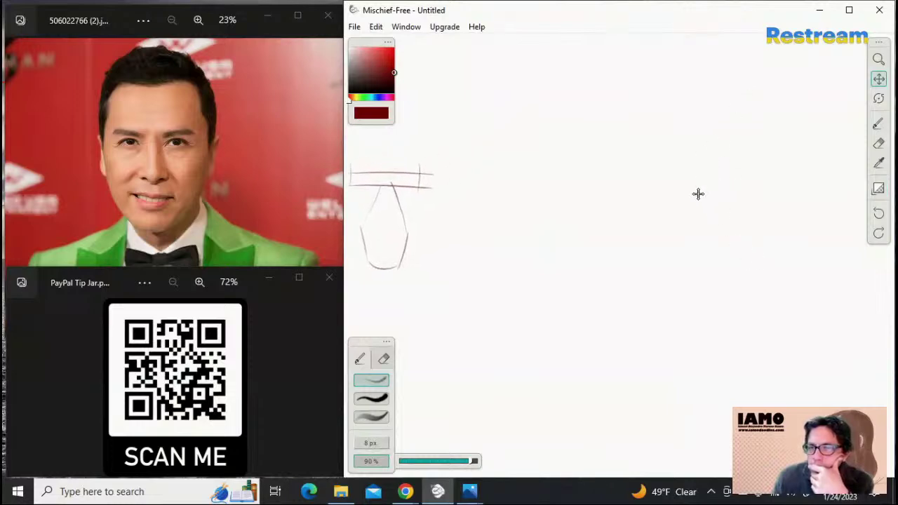
click(878, 124)
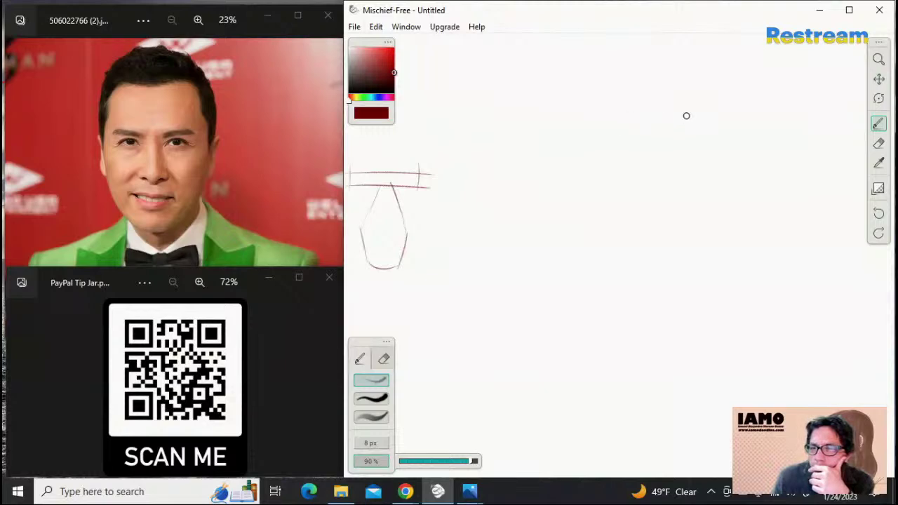
drag(634, 121, 699, 116)
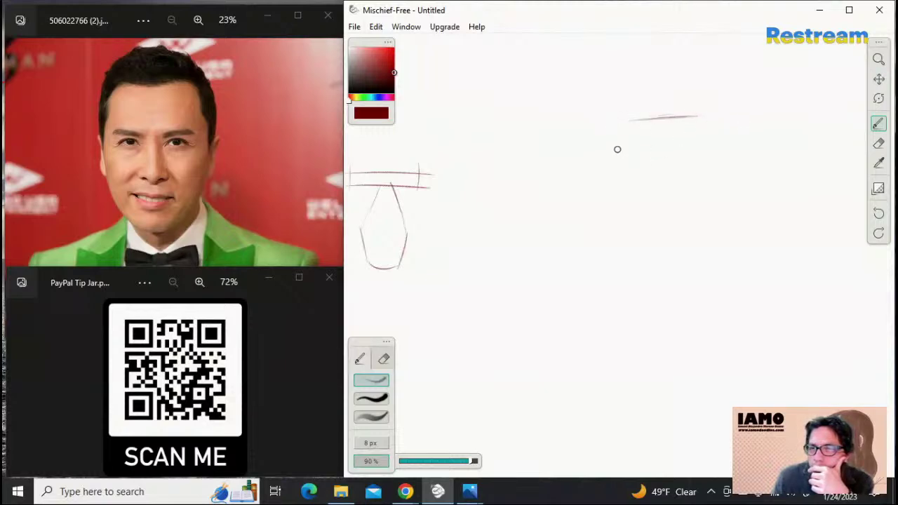
drag(621, 125, 621, 138)
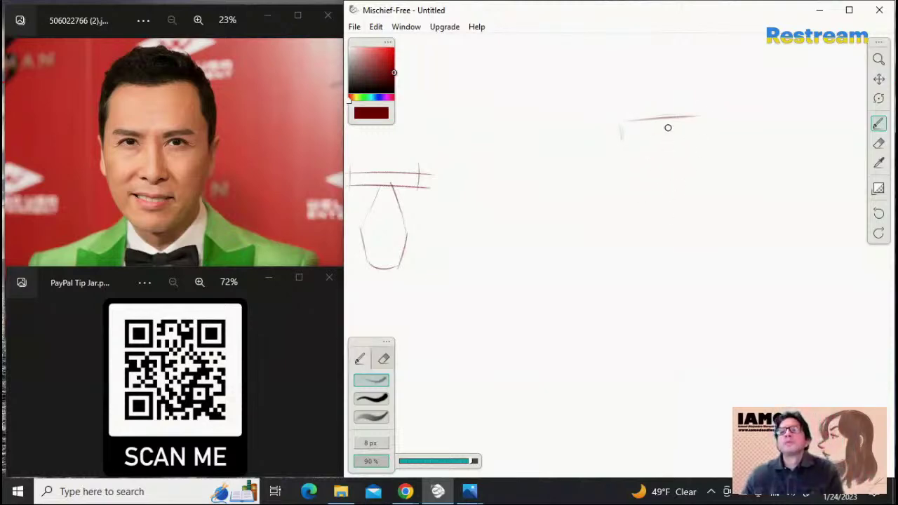
key(ctrl+z)
key(ctrl+z)
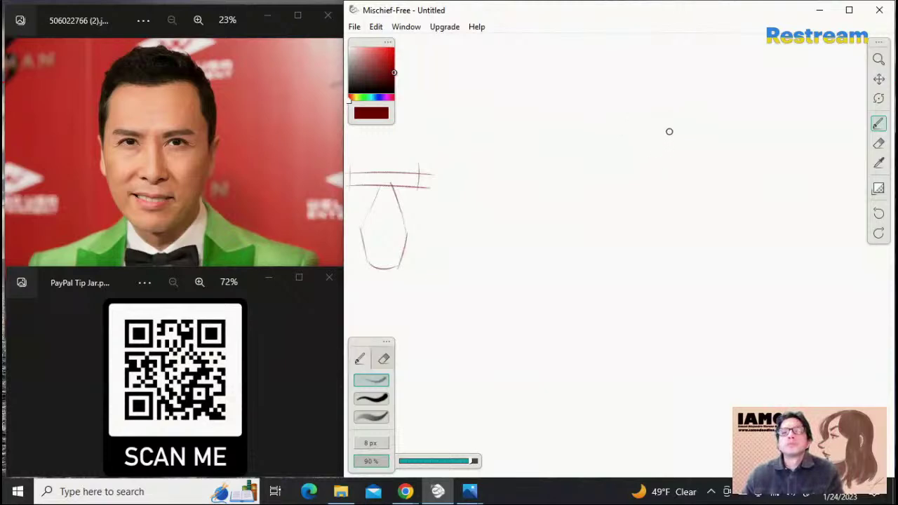
key(ctrl+z)
Draw a faint vertical centre line for a larger face beside the small guide, with a wide rectangular eye band at its upper end
drag(659, 137, 661, 245)
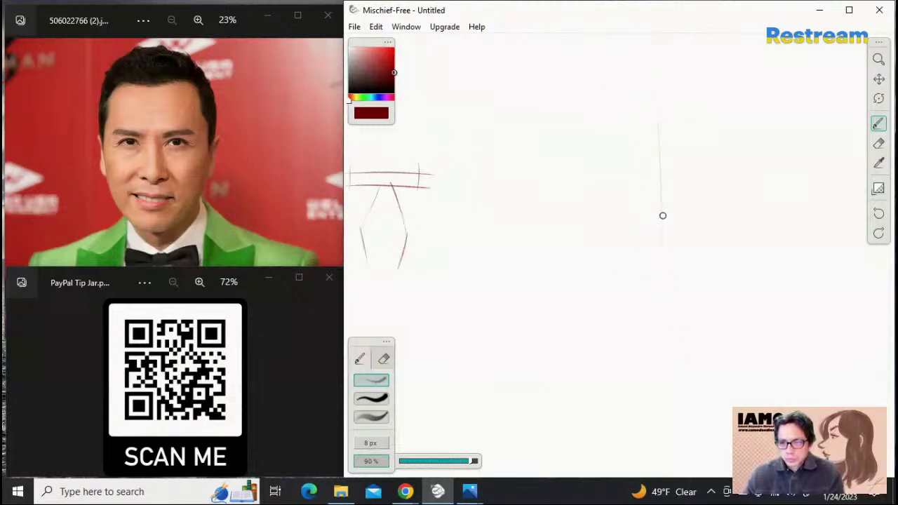
drag(662, 215, 656, 270)
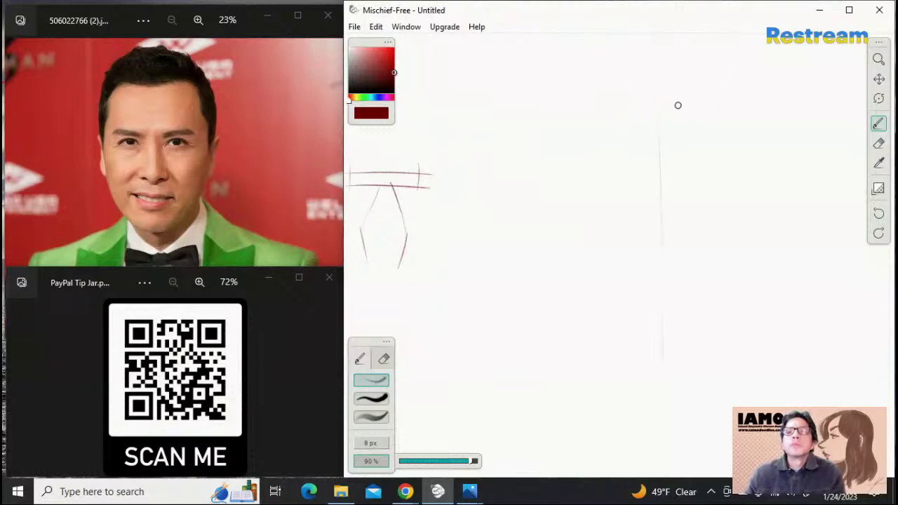
drag(608, 86, 729, 85)
drag(596, 86, 597, 110)
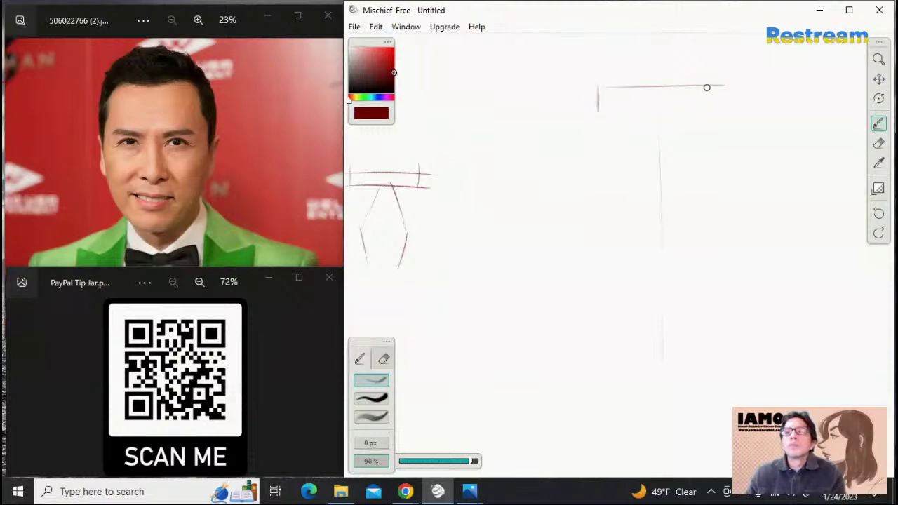
drag(714, 87, 715, 112)
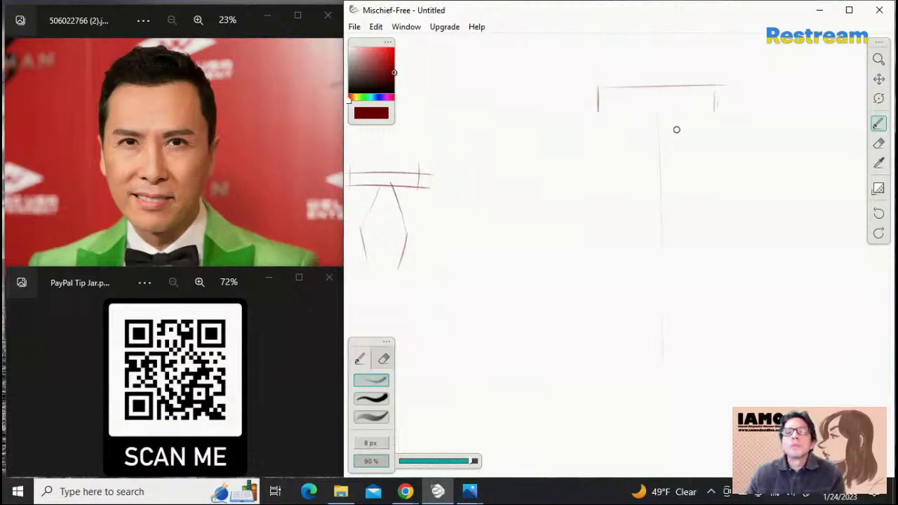
drag(623, 111, 682, 107)
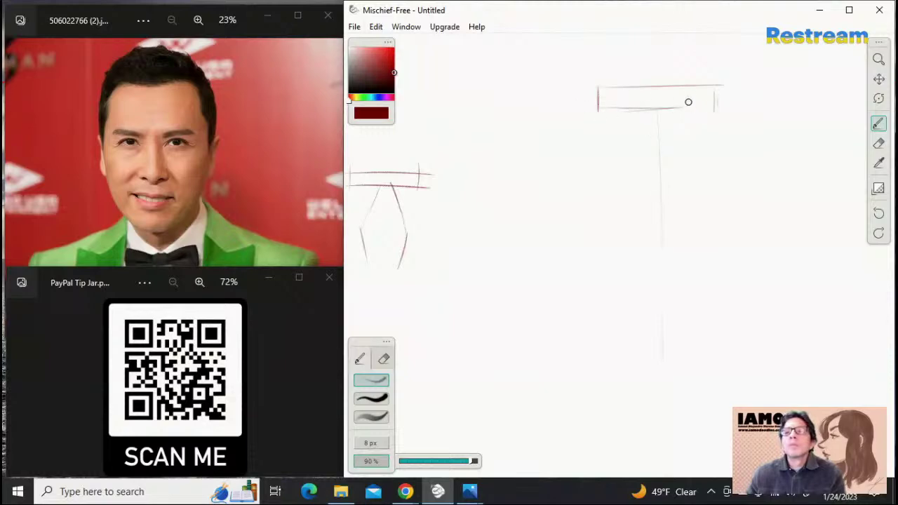
drag(615, 111, 684, 112)
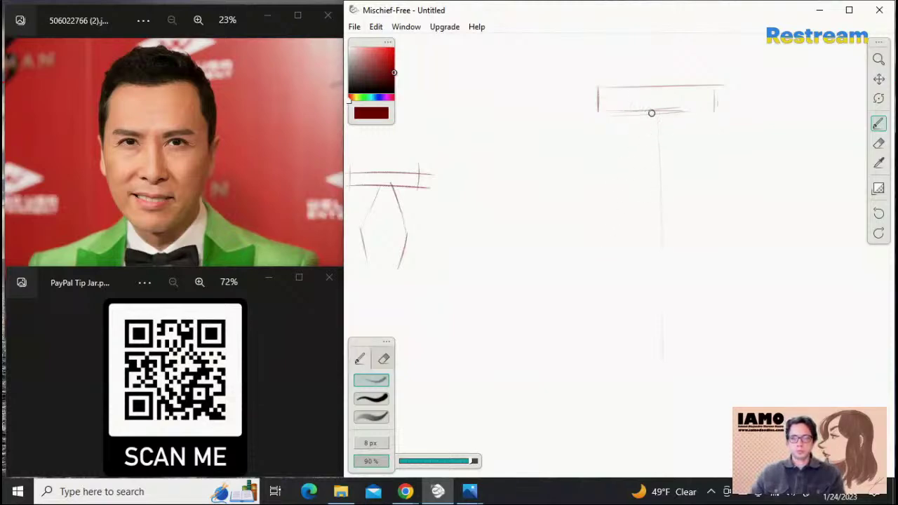
drag(644, 129, 622, 205)
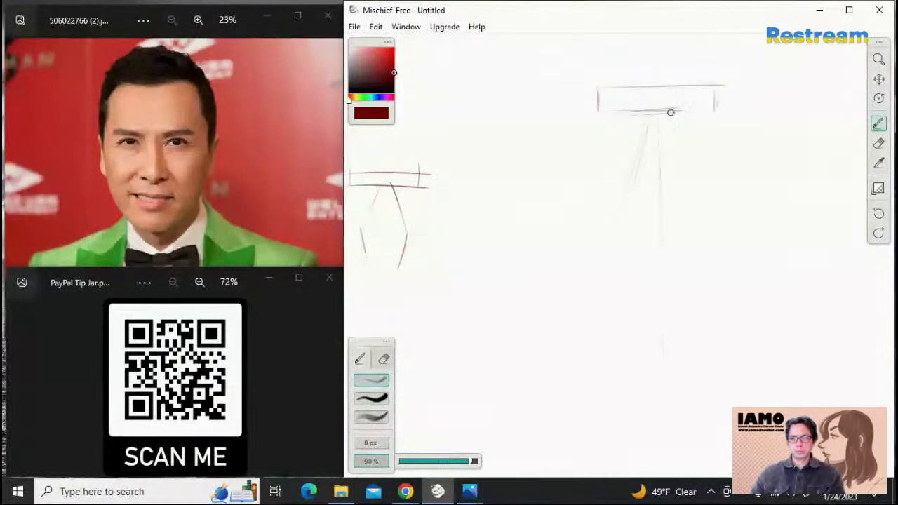
mouse_move(673, 125)
mouse_down()
mouse_move(682, 153)
mouse_move(691, 200)
mouse_up()
drag(678, 134, 693, 202)
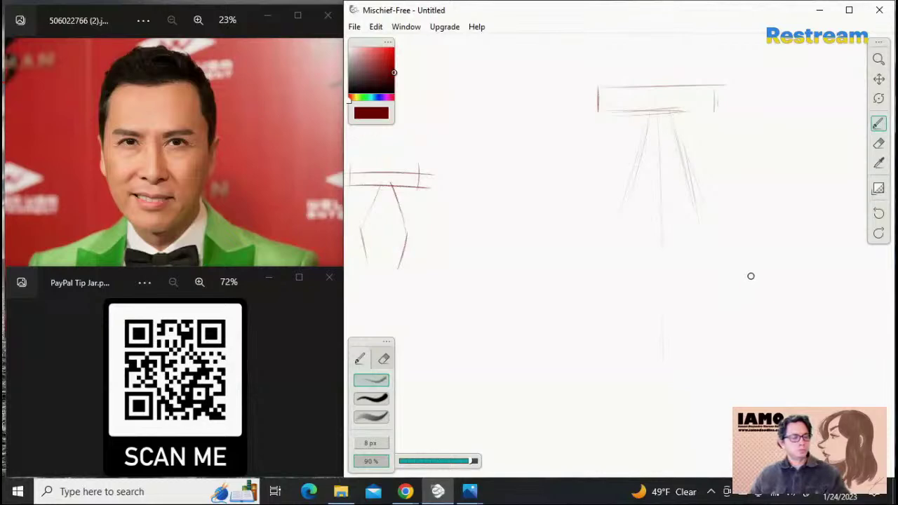
key(ctrl+z)
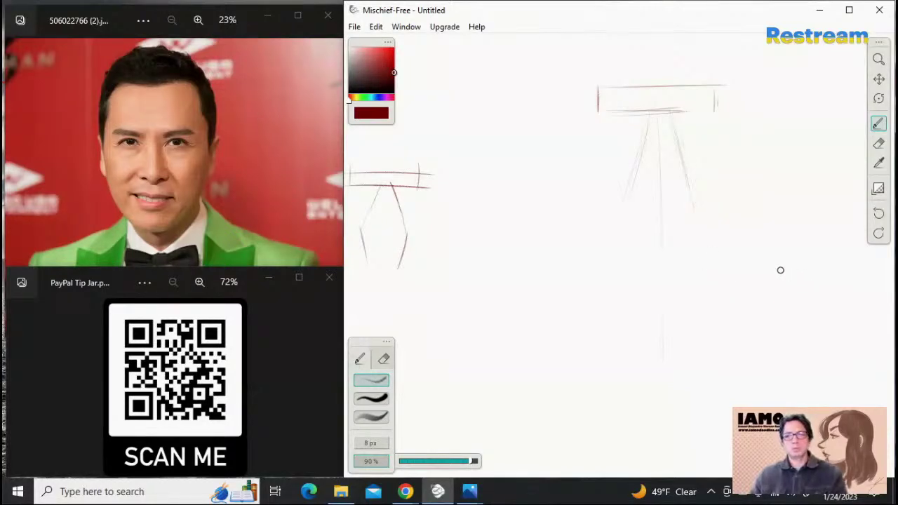
key(ctrl+z)
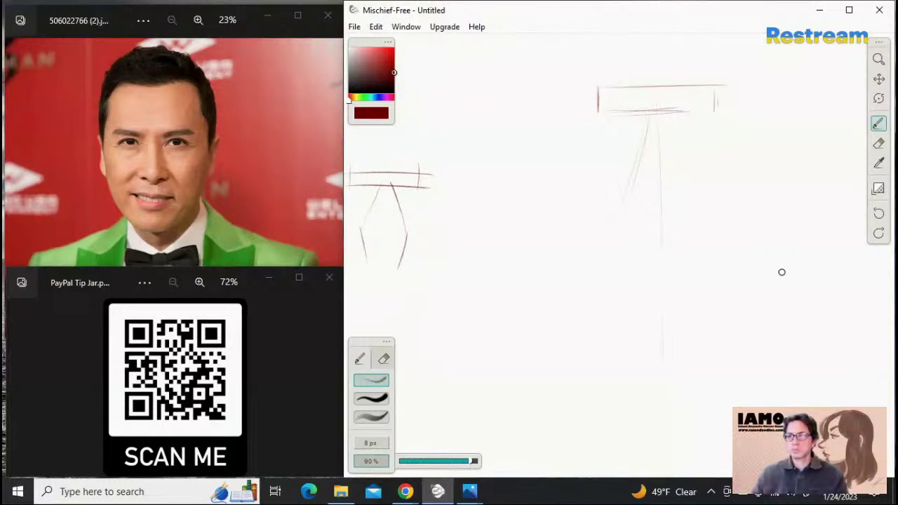
Draw placement lines across the large face's centre line for the chin, the nose base and the tilted mouth
key(z)
drag(801, 133, 817, 188)
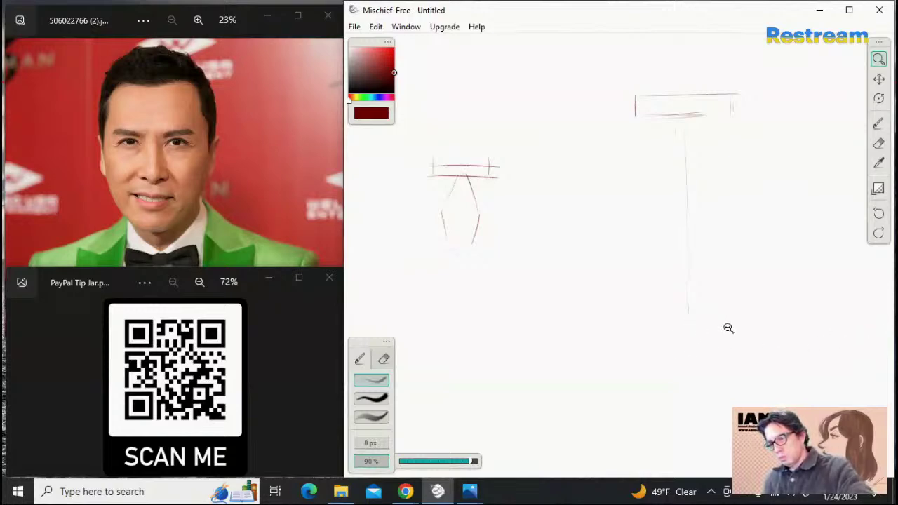
click(878, 124)
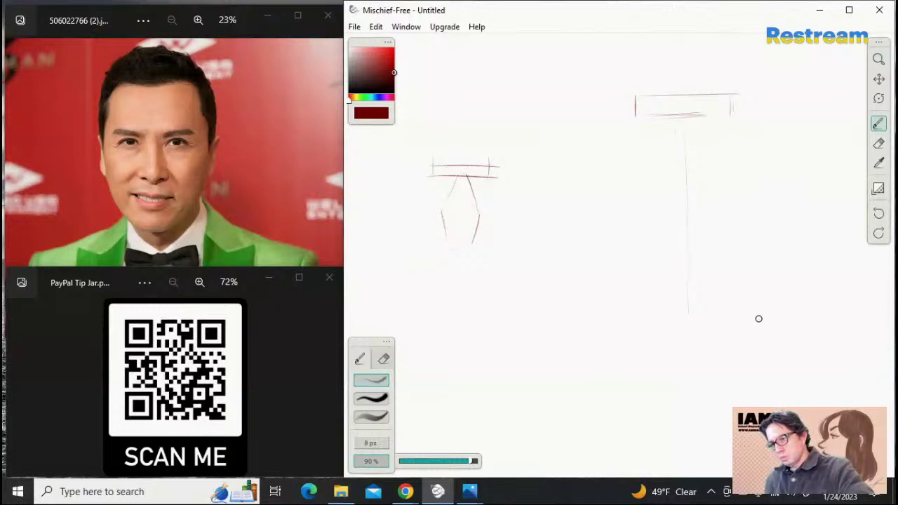
drag(674, 327, 741, 321)
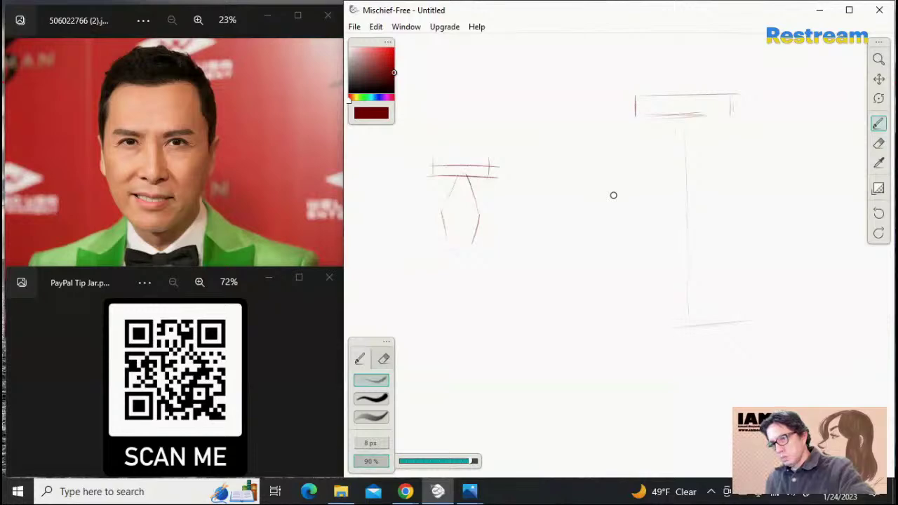
drag(641, 194, 721, 189)
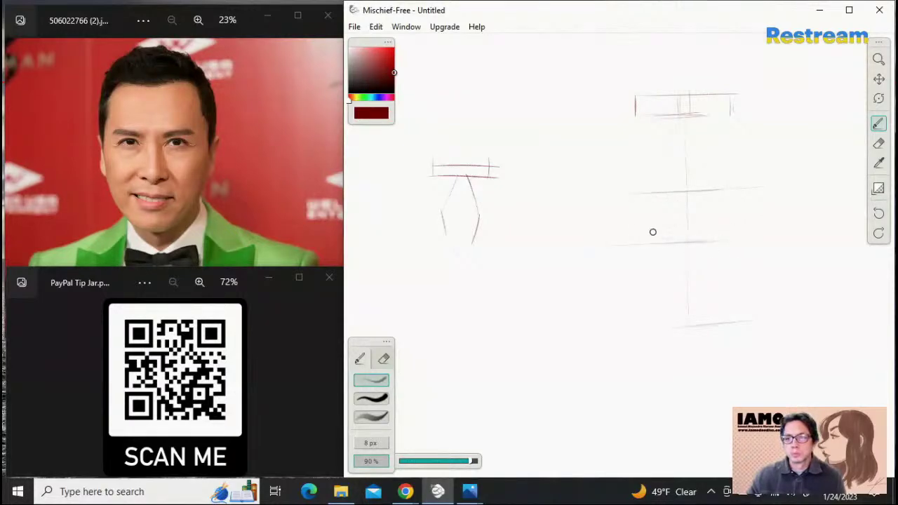
mouse_move(653, 237)
mouse_down()
mouse_move(741, 249)
mouse_move(674, 240)
mouse_move(734, 250)
mouse_up()
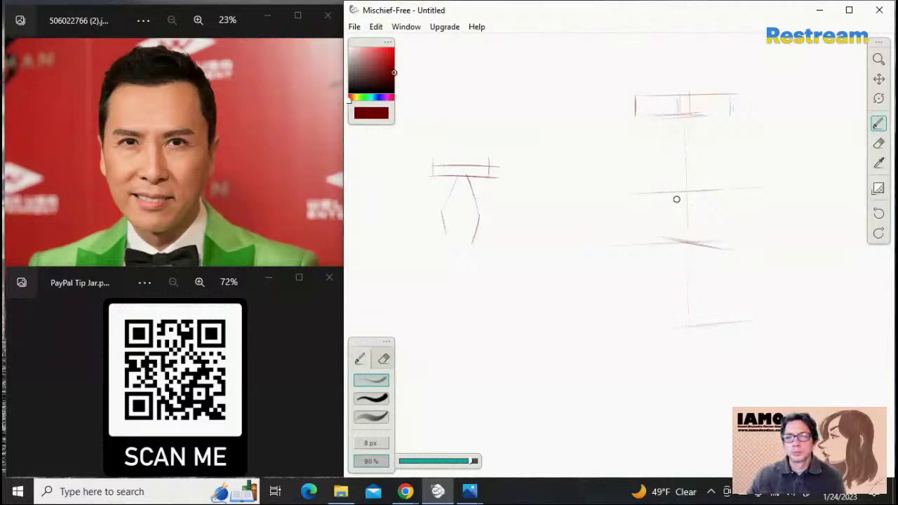
drag(671, 240, 647, 233)
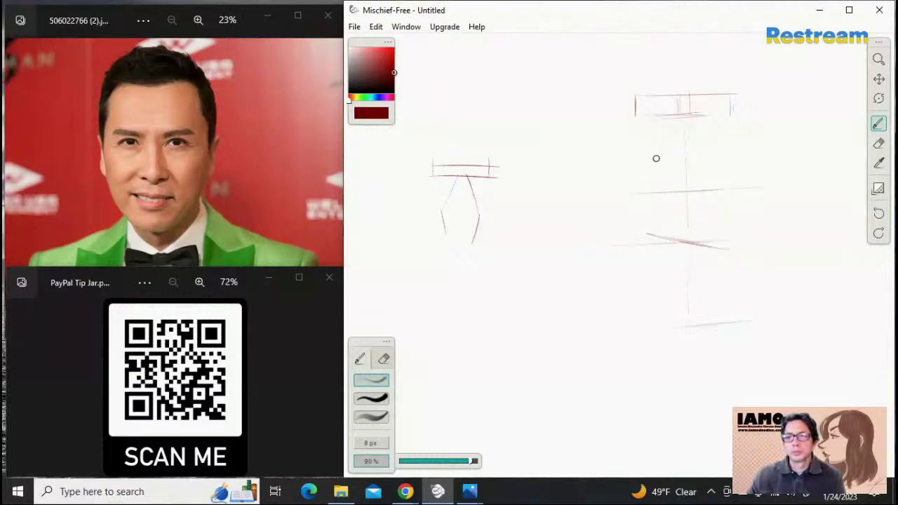
Sketch angled side lines from the eye band to the mouth corners and down to the chin, and mark an inner eye corner
drag(660, 162, 644, 245)
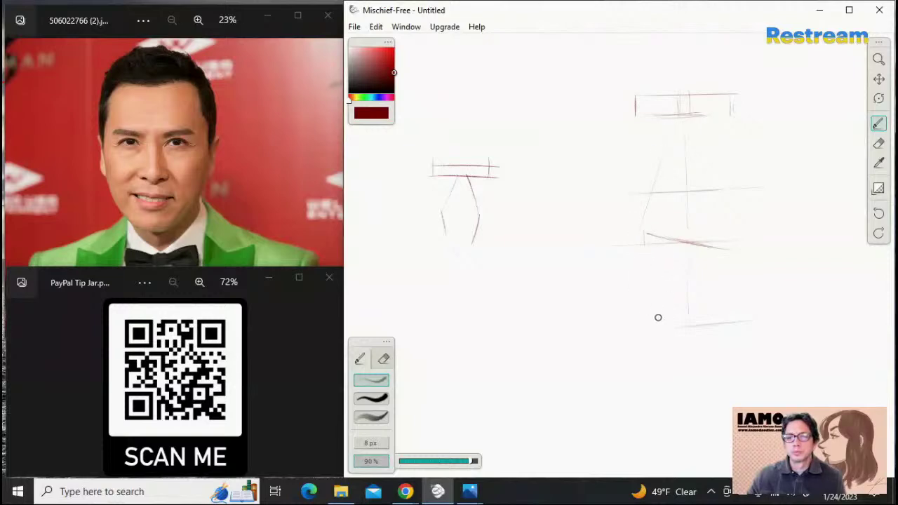
drag(643, 259, 663, 329)
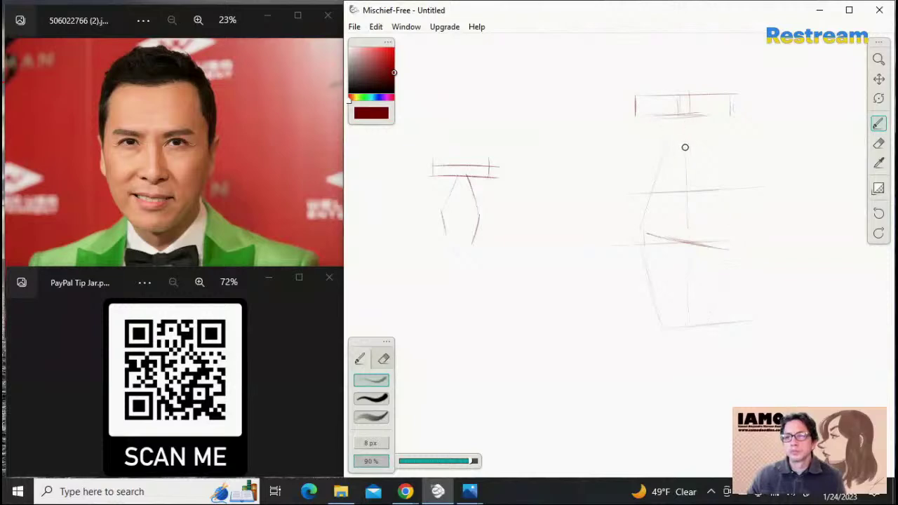
drag(695, 121, 707, 154)
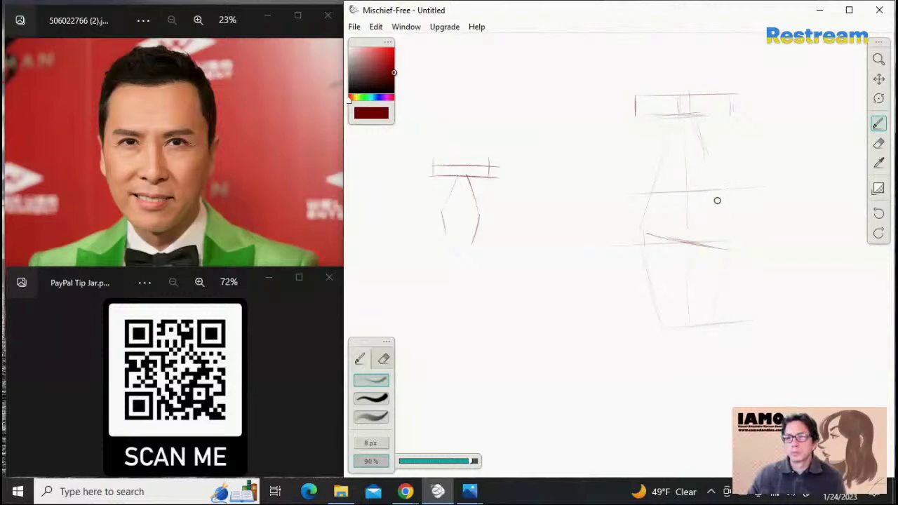
drag(695, 124, 731, 236)
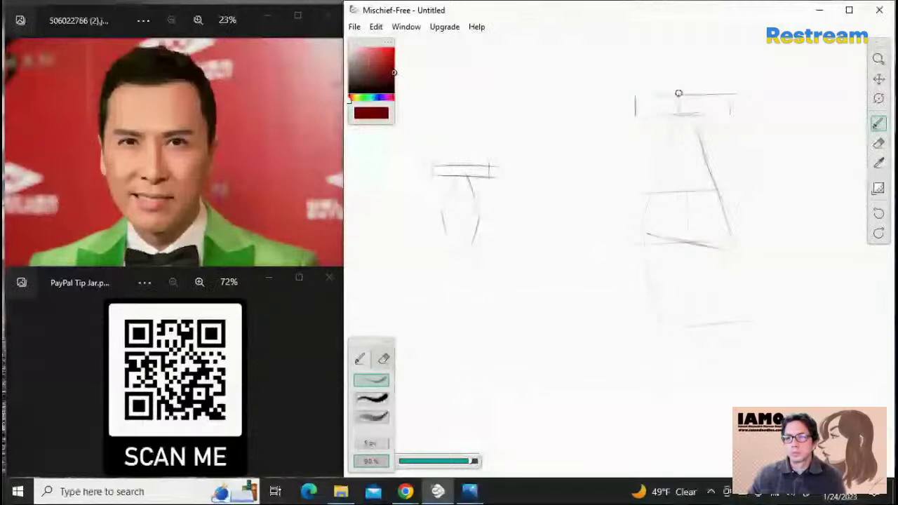
drag(689, 95, 689, 113)
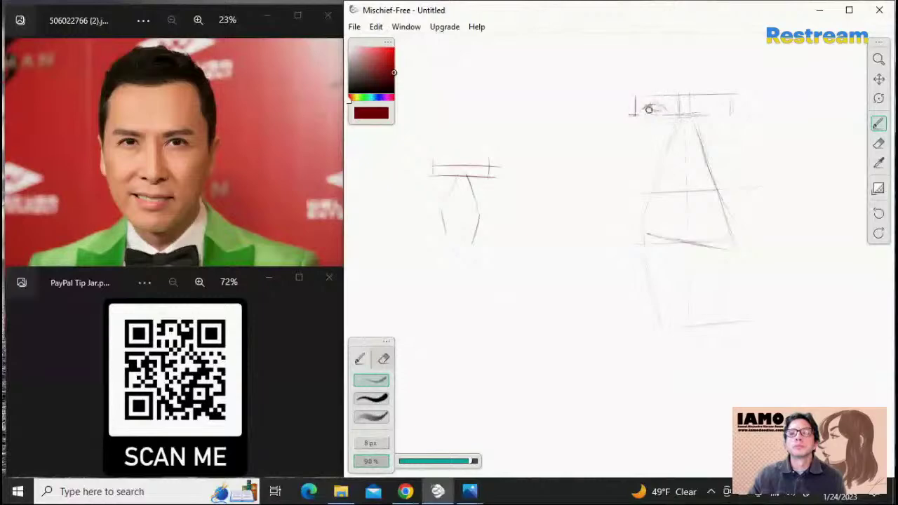
Try an eye inside one half of the eye band, and erase it together with the band's outer parts, keeping only the central block
drag(664, 108, 676, 111)
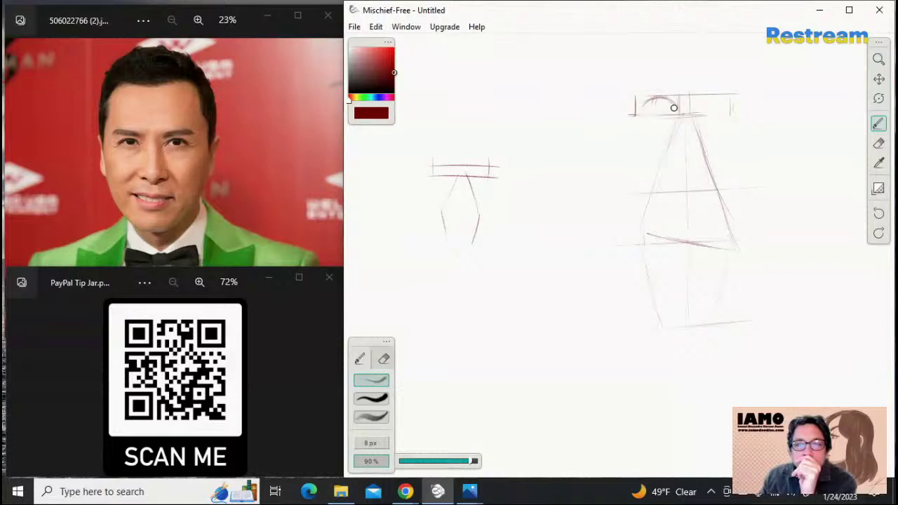
mouse_move(674, 107)
mouse_down()
mouse_move(648, 110)
mouse_move(675, 112)
mouse_up()
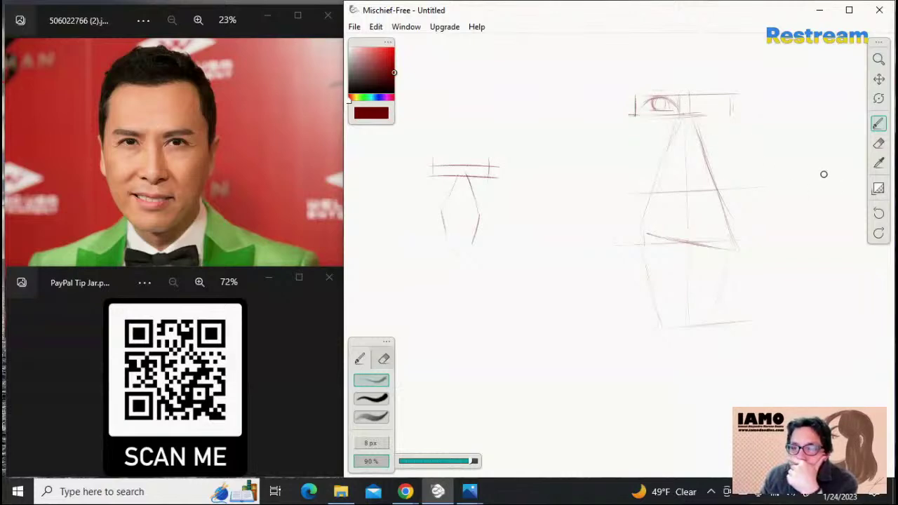
click(880, 144)
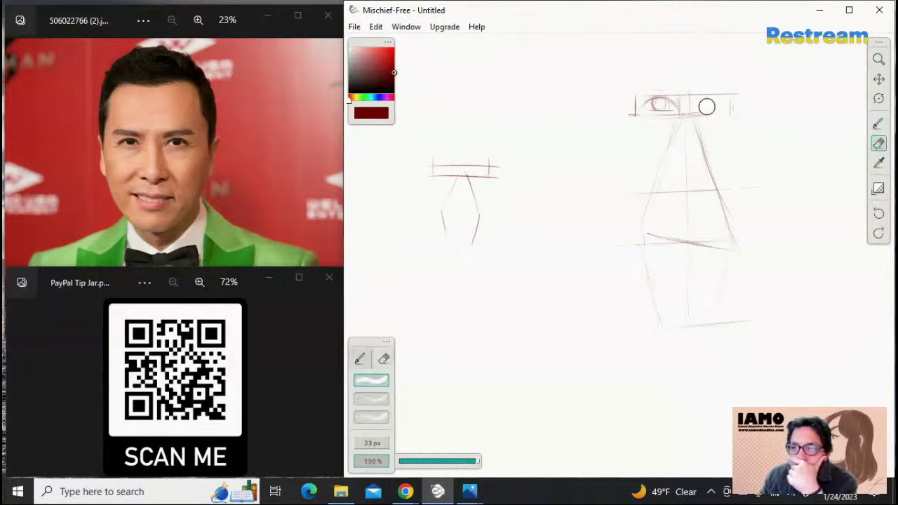
mouse_move(638, 114)
mouse_down()
mouse_move(657, 111)
mouse_move(672, 106)
mouse_move(650, 103)
mouse_move(666, 100)
mouse_move(670, 112)
mouse_move(630, 110)
mouse_move(634, 83)
mouse_move(659, 119)
mouse_move(732, 118)
mouse_up()
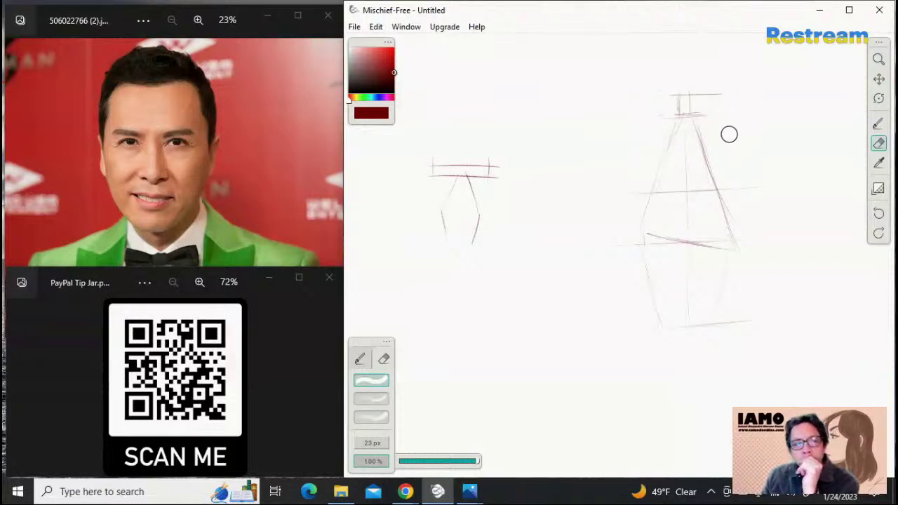
Sketch two almond-shaped eyes with lids and irises, one on each side of the central block between the eyes
click(878, 123)
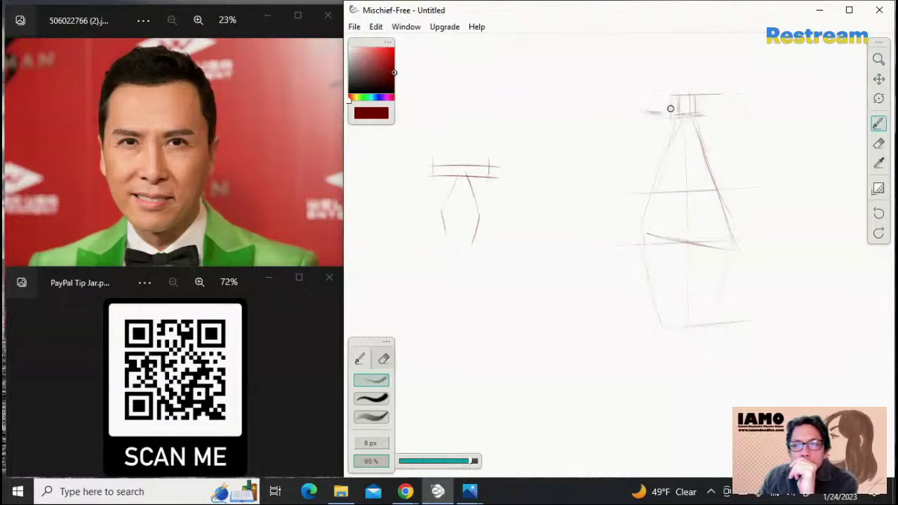
drag(661, 111, 638, 107)
mouse_move(667, 114)
mouse_down()
mouse_move(659, 104)
mouse_move(623, 116)
mouse_move(652, 110)
mouse_move(643, 98)
mouse_move(651, 108)
mouse_up()
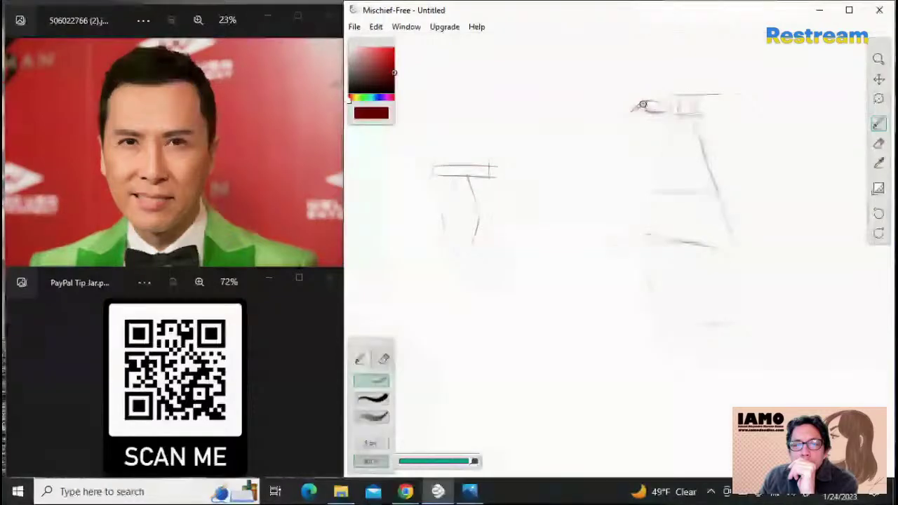
drag(643, 104, 657, 110)
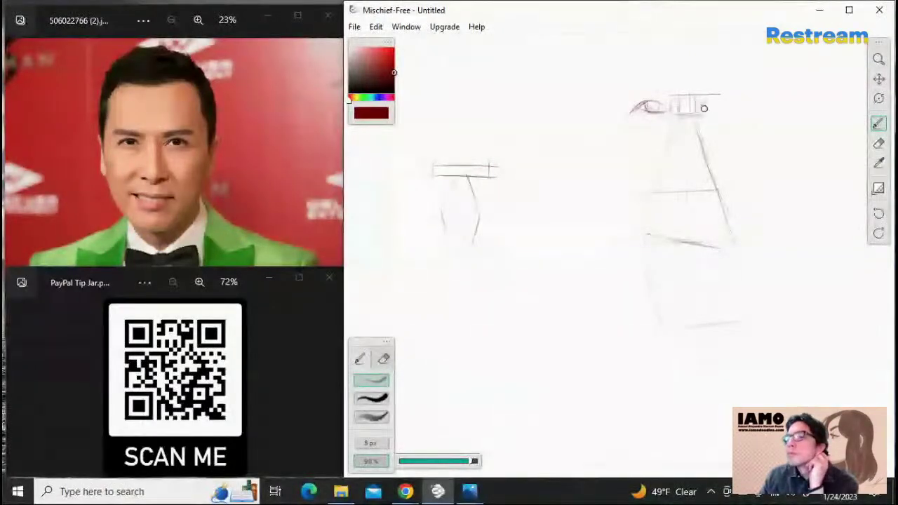
mouse_move(700, 110)
mouse_down()
mouse_move(714, 102)
mouse_move(696, 110)
mouse_up()
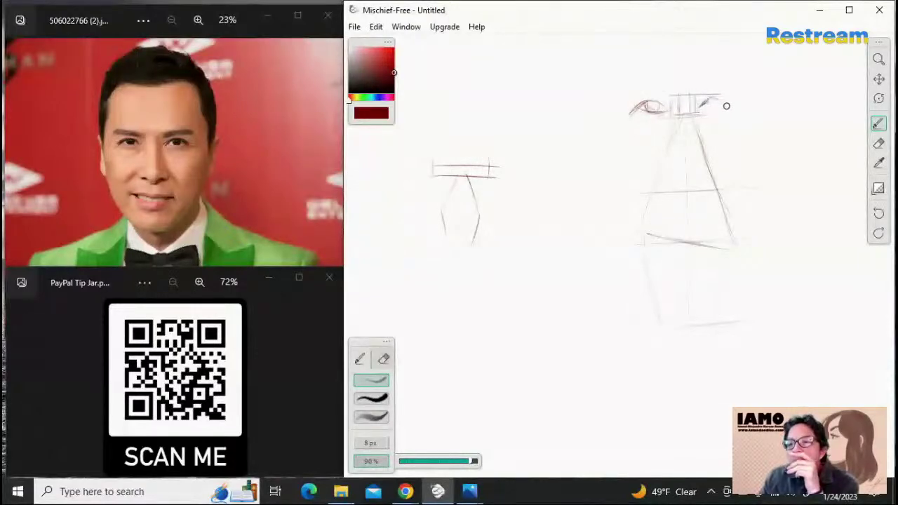
drag(710, 98, 727, 110)
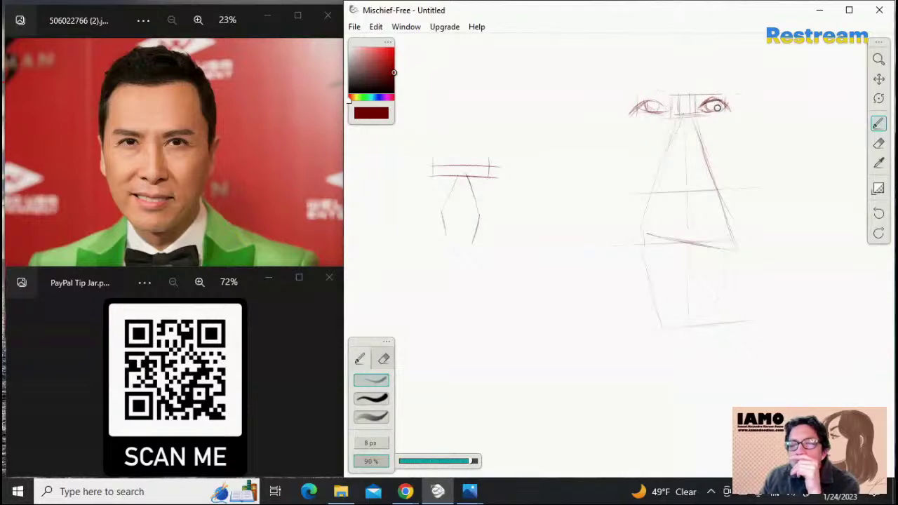
click(878, 143)
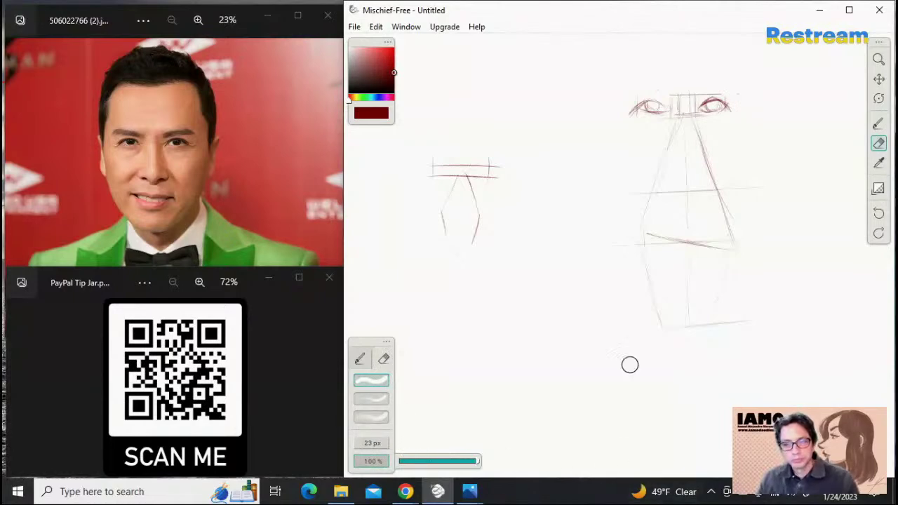
Sketch the nose on its base line, with a dipped tip, nostril curves and rounded wings inside the angled side lines
click(877, 123)
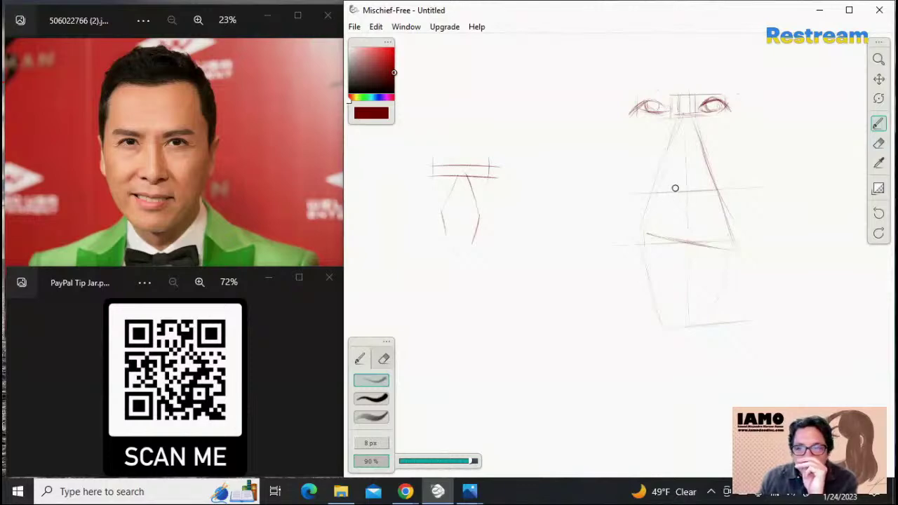
mouse_move(675, 188)
mouse_down()
mouse_move(693, 196)
mouse_move(664, 188)
mouse_up()
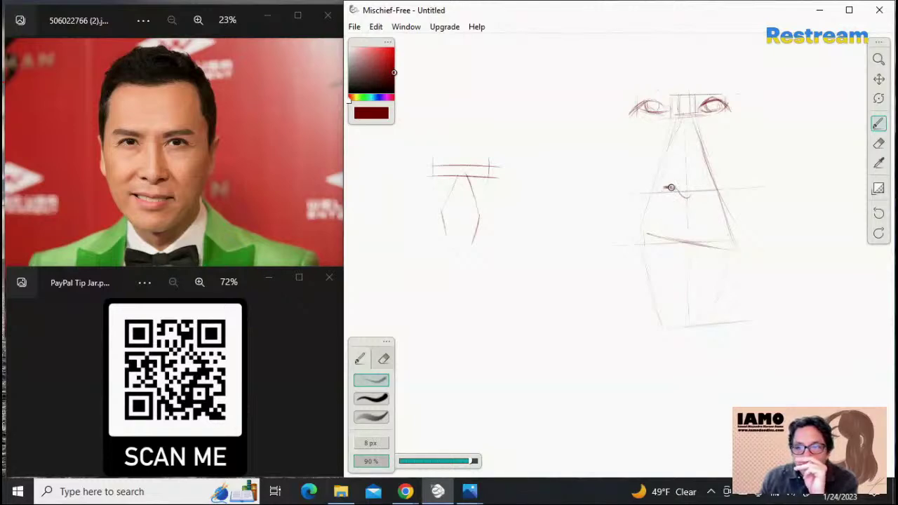
mouse_move(669, 188)
mouse_down()
mouse_move(688, 198)
mouse_move(700, 189)
mouse_up()
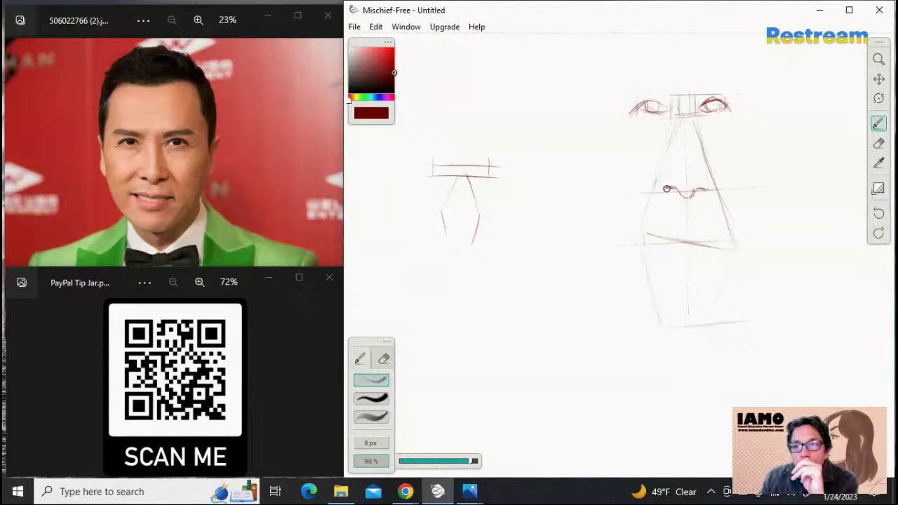
mouse_move(653, 183)
mouse_down()
mouse_move(663, 191)
mouse_move(711, 178)
mouse_move(710, 187)
mouse_up()
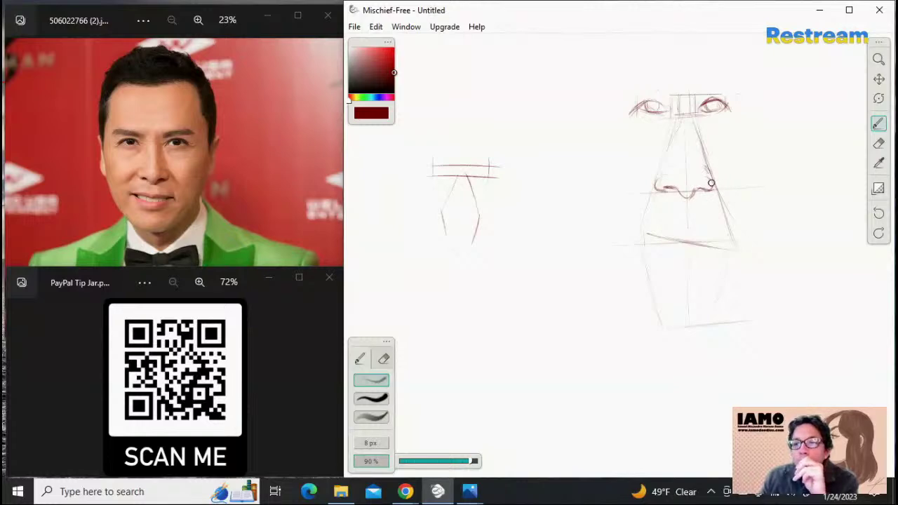
drag(661, 172, 660, 190)
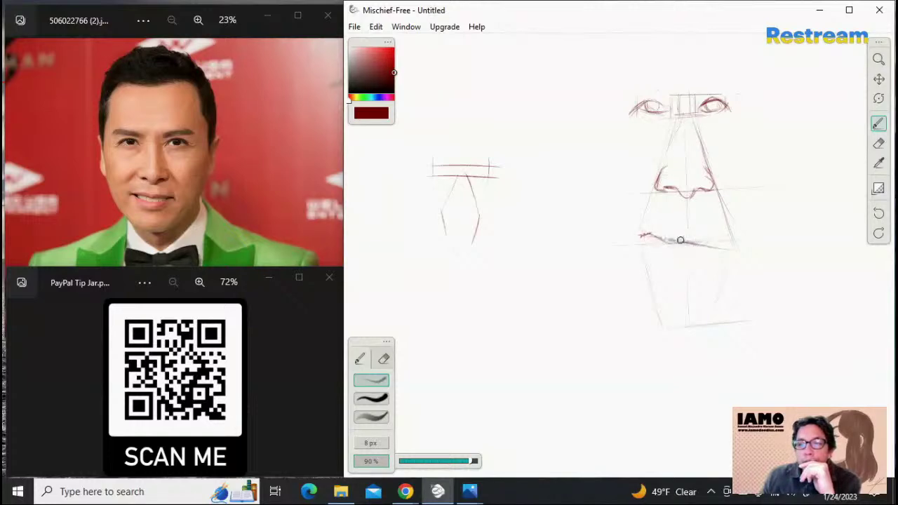
Try a mouth line with an upper lip on the tilted guide, and erase it along with the guide, finishing with the 66% eraser
drag(680, 240, 740, 247)
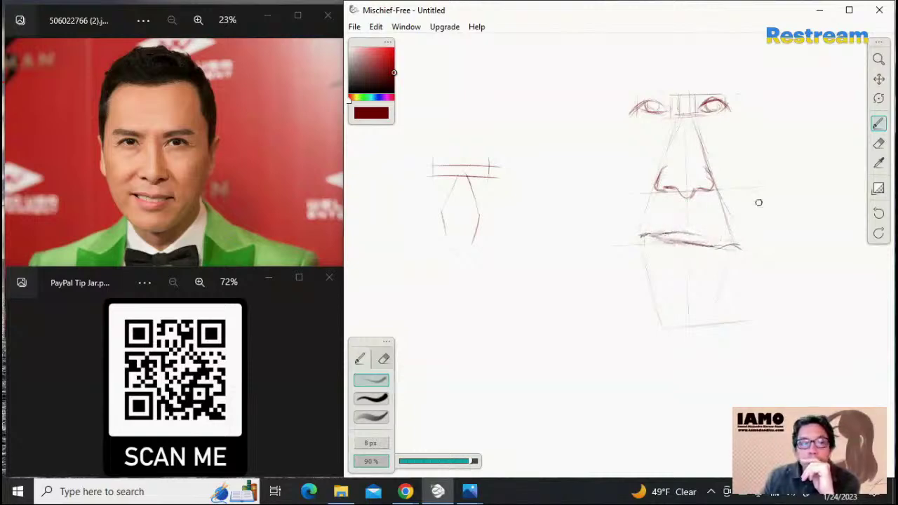
key(e)
mouse_move(695, 218)
mouse_down()
mouse_move(675, 232)
mouse_move(655, 228)
mouse_move(704, 237)
mouse_up()
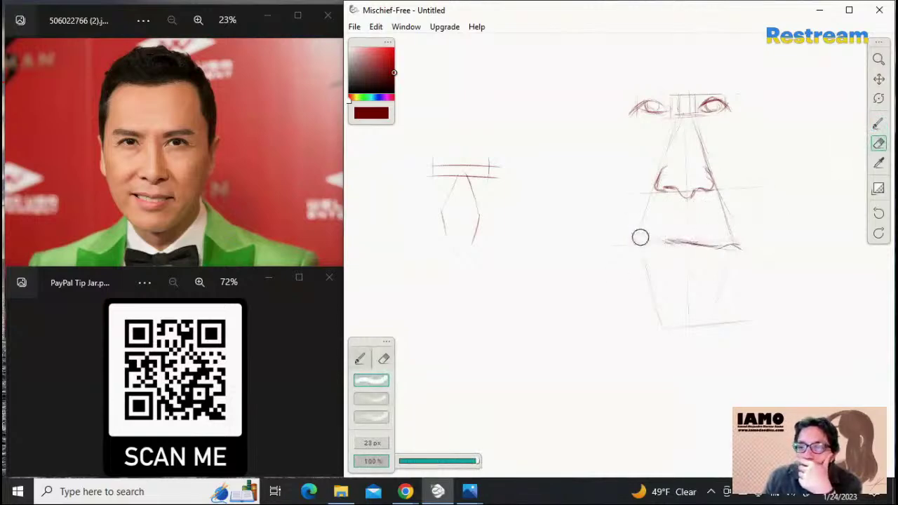
click(377, 418)
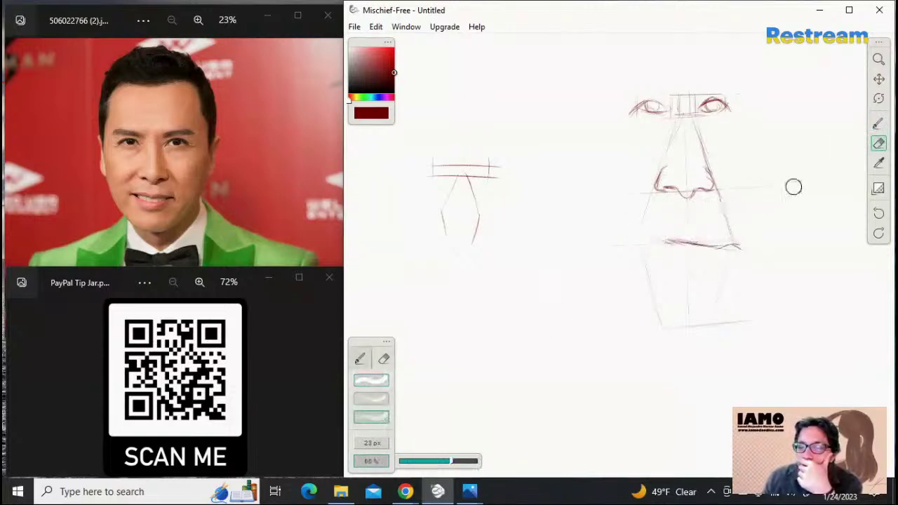
mouse_move(678, 239)
mouse_down()
mouse_move(698, 242)
mouse_move(665, 241)
mouse_move(714, 246)
mouse_move(692, 244)
mouse_up()
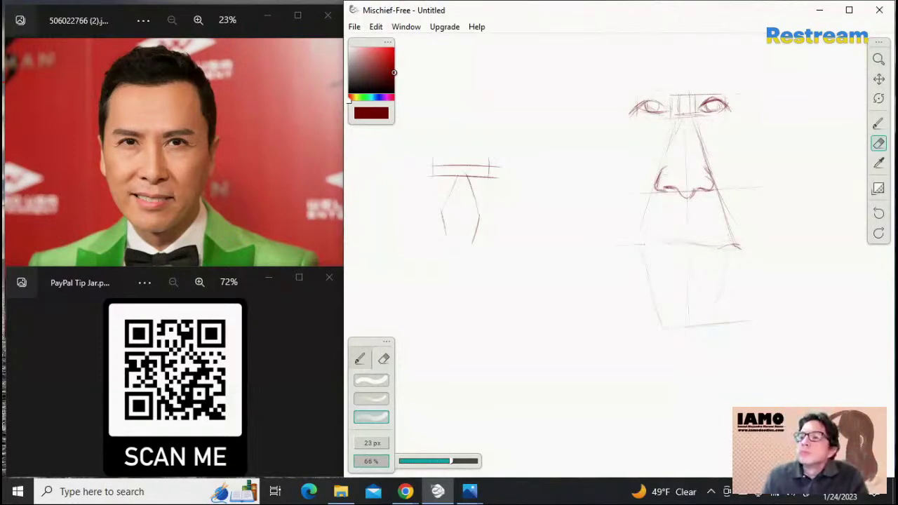
Sketch wavy tilted lips with a curved shadow line under the lower lip, and add a short stroke at the base of the chin
click(878, 123)
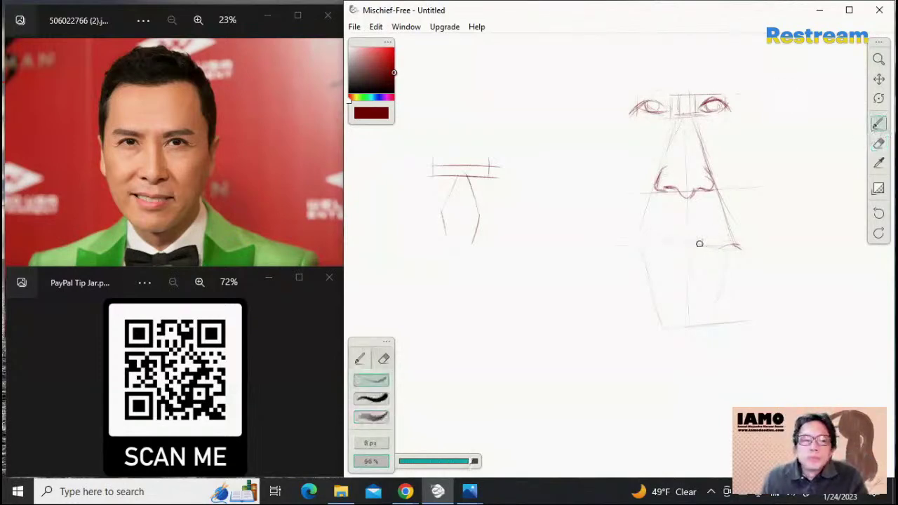
mouse_move(640, 236)
mouse_down()
mouse_move(733, 246)
mouse_move(681, 239)
mouse_move(708, 243)
mouse_up()
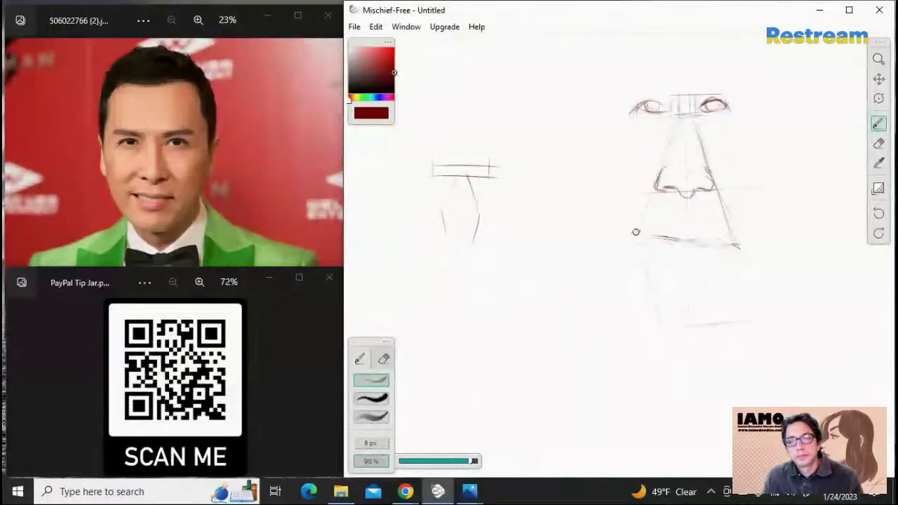
drag(635, 232, 737, 246)
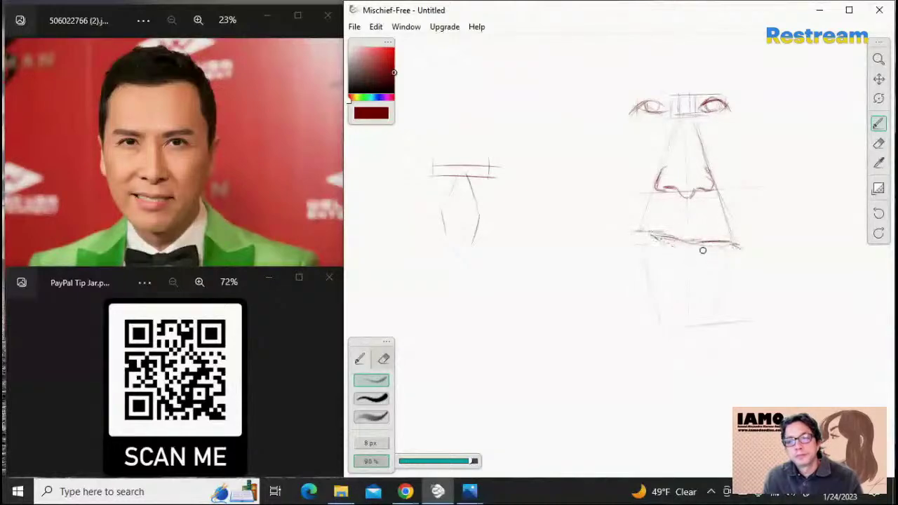
mouse_move(653, 237)
mouse_down()
mouse_move(702, 250)
mouse_move(663, 241)
mouse_move(701, 250)
mouse_move(676, 248)
mouse_move(736, 242)
mouse_up()
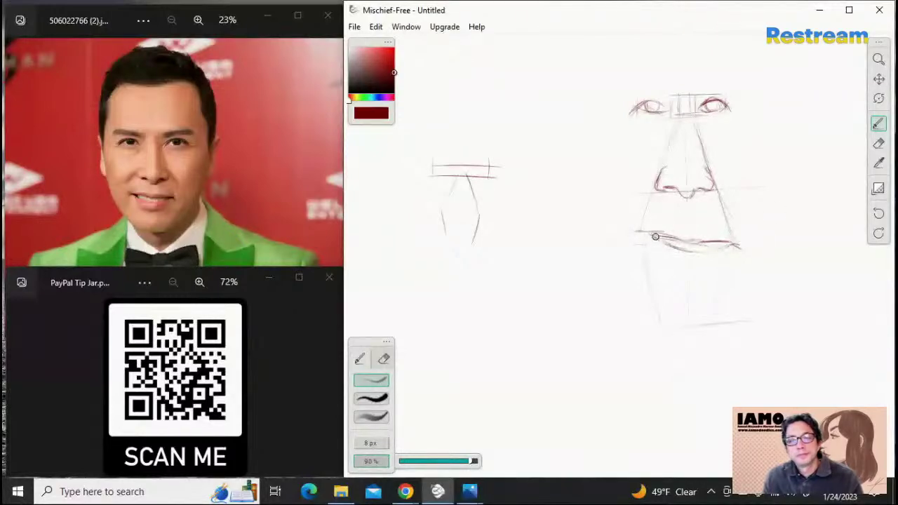
mouse_move(713, 247)
mouse_down()
mouse_move(735, 243)
mouse_move(719, 246)
mouse_move(727, 243)
mouse_up()
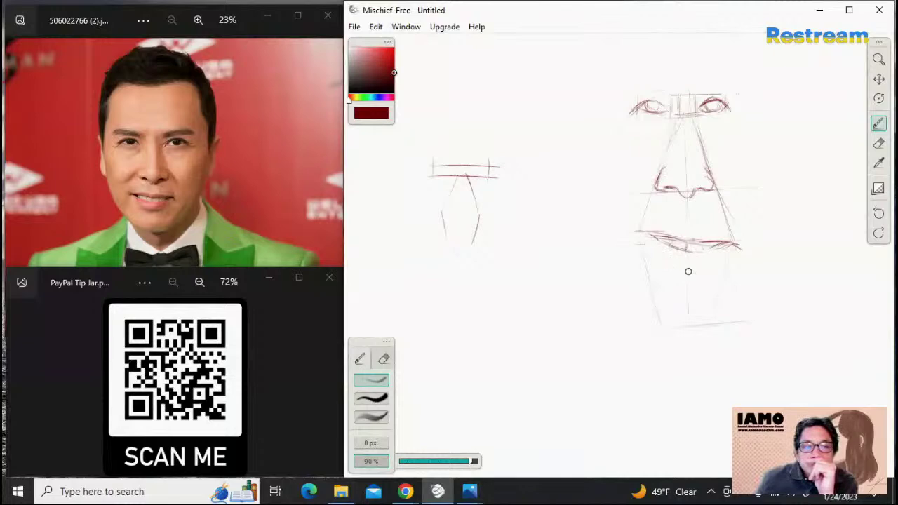
drag(665, 260, 714, 266)
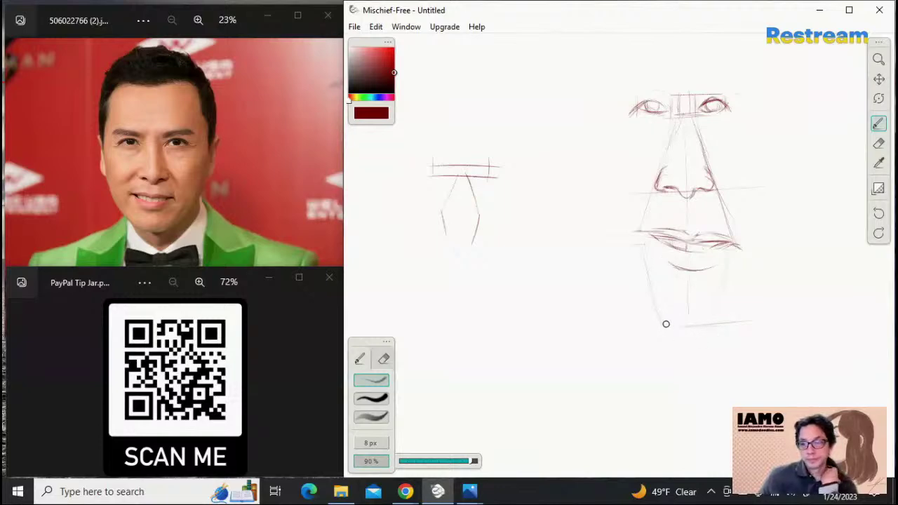
drag(669, 325, 688, 328)
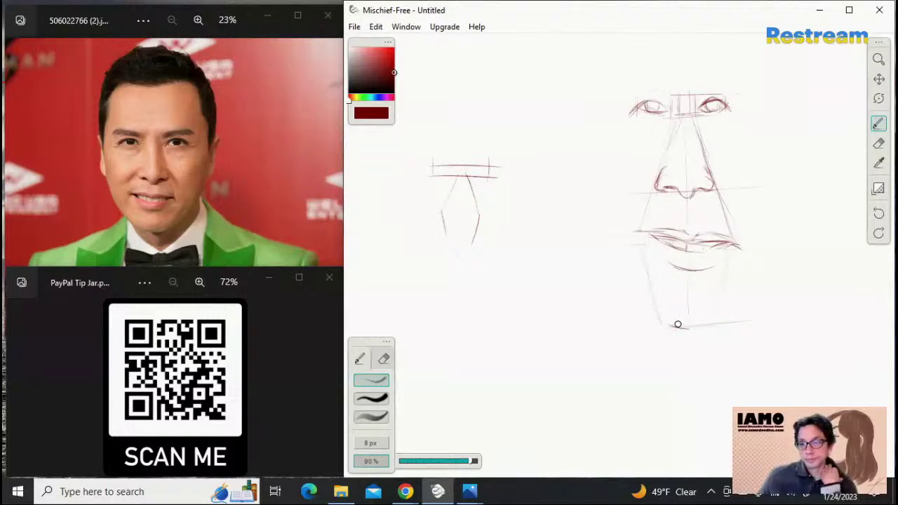
Draw two angled eyebrows above the eyes, sloping down toward the nose bridge with a bend at their outer ends
click(878, 60)
drag(812, 114, 765, 126)
click(878, 79)
mouse_move(790, 162)
mouse_down()
mouse_move(669, 327)
mouse_move(666, 353)
mouse_up()
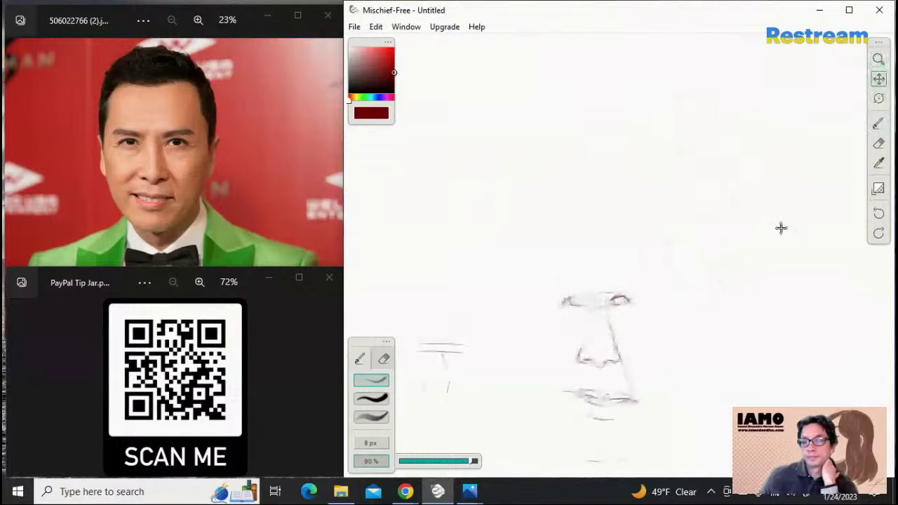
drag(737, 282, 737, 181)
click(878, 123)
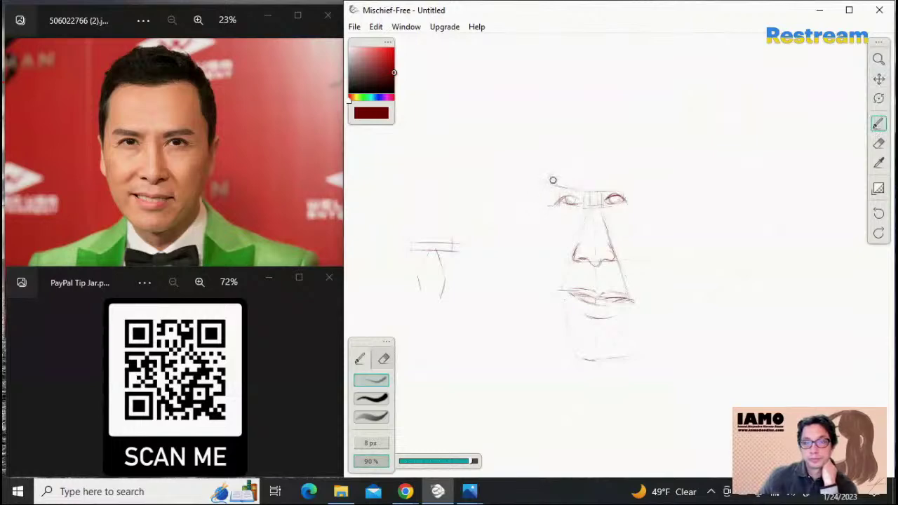
mouse_move(549, 176)
mouse_down()
mouse_move(585, 191)
mouse_move(546, 183)
mouse_up()
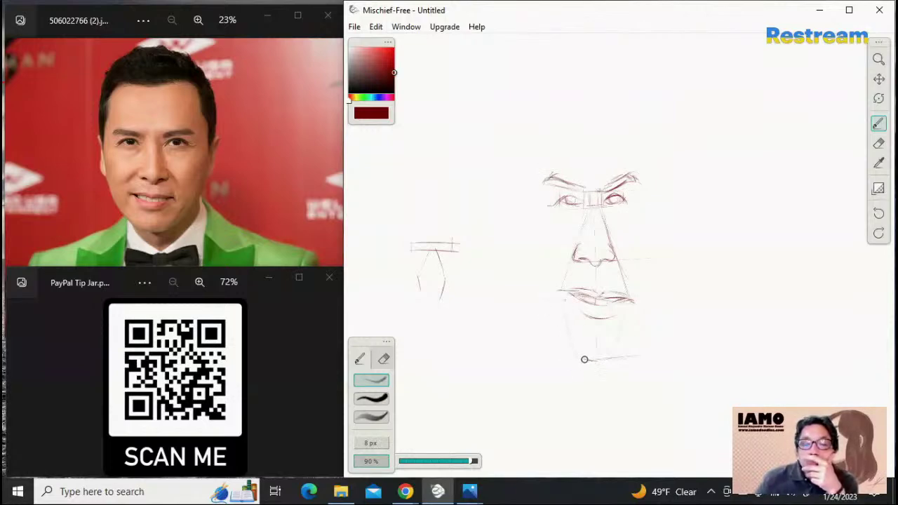
Sketch a jaw line from below the mouth corner to the chin, and erase its upper part while keeping the chin curve
drag(557, 301, 593, 363)
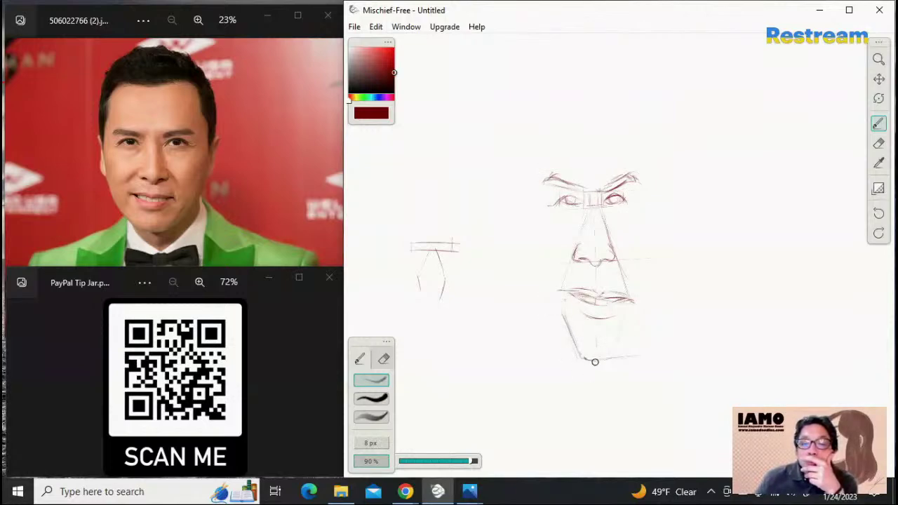
click(878, 143)
drag(553, 309, 570, 329)
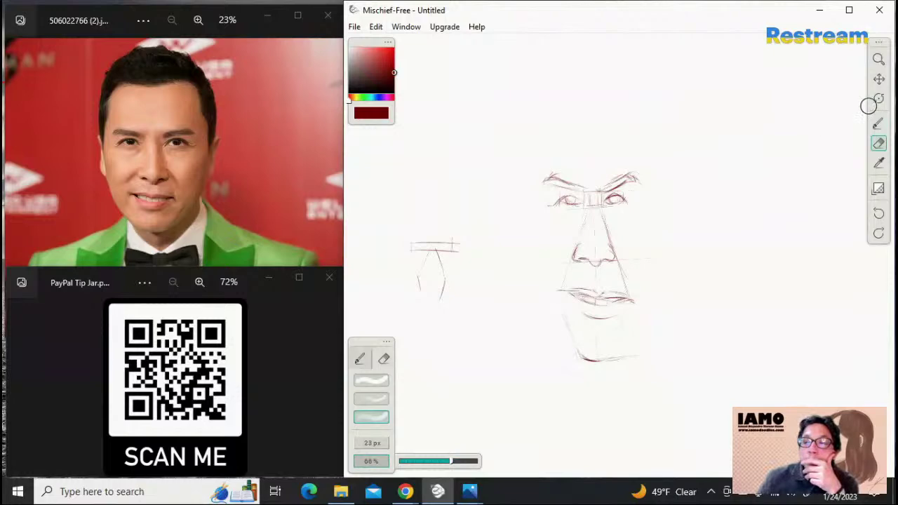
Draw a side contour of the face beside the eye, undo it, and redraw it further out from brow level down toward the mouth
click(878, 124)
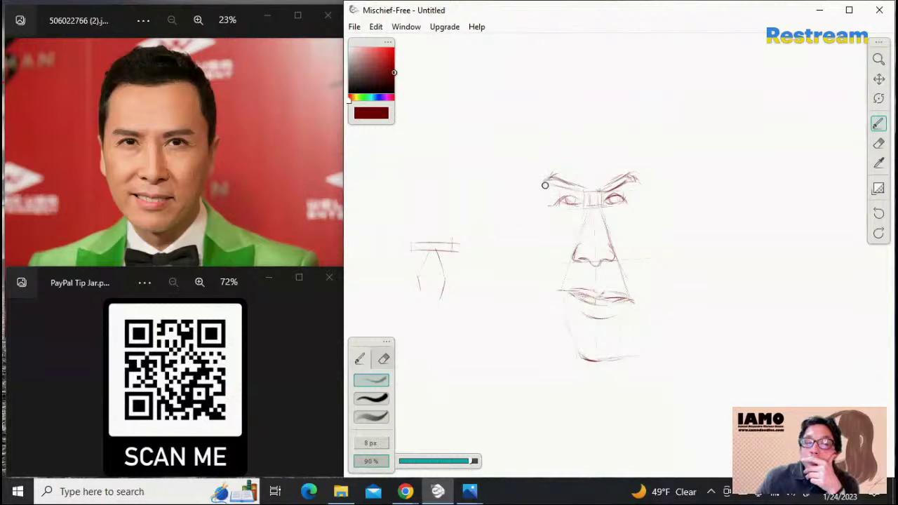
drag(540, 210, 539, 257)
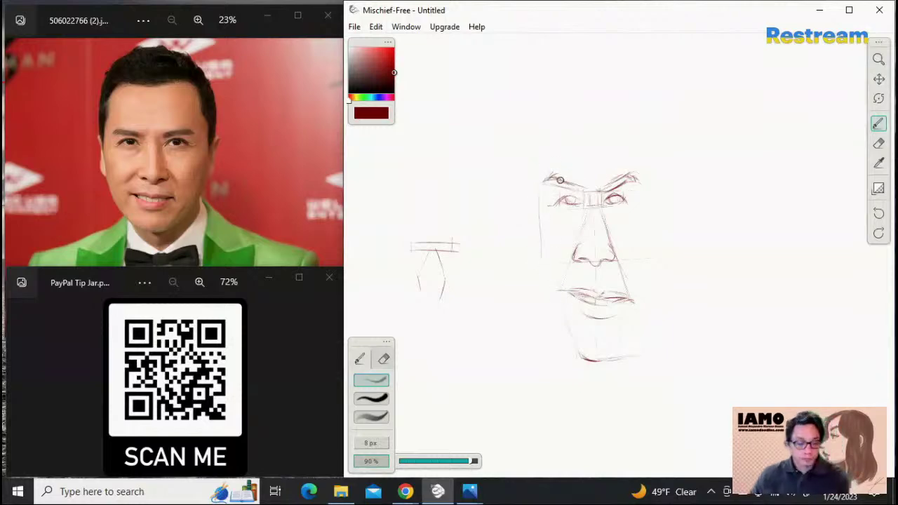
key(ctrl+z)
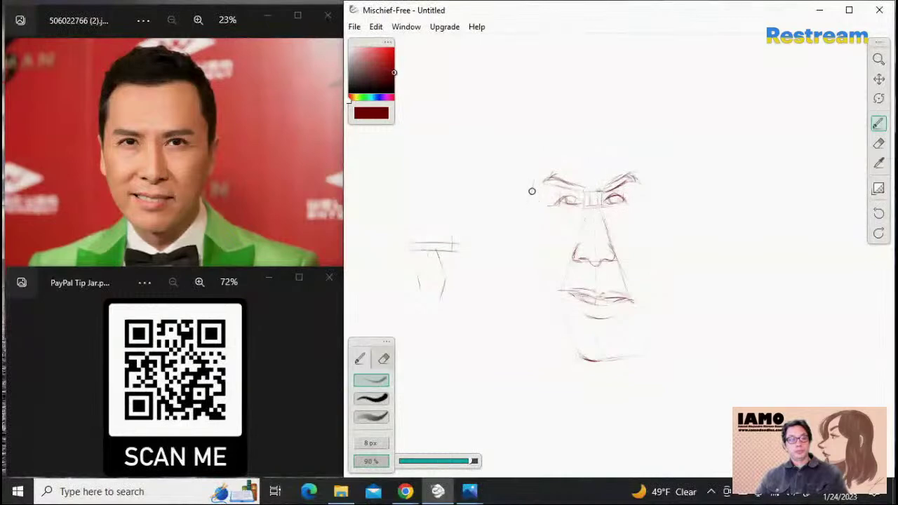
drag(533, 180, 531, 195)
drag(533, 235, 533, 265)
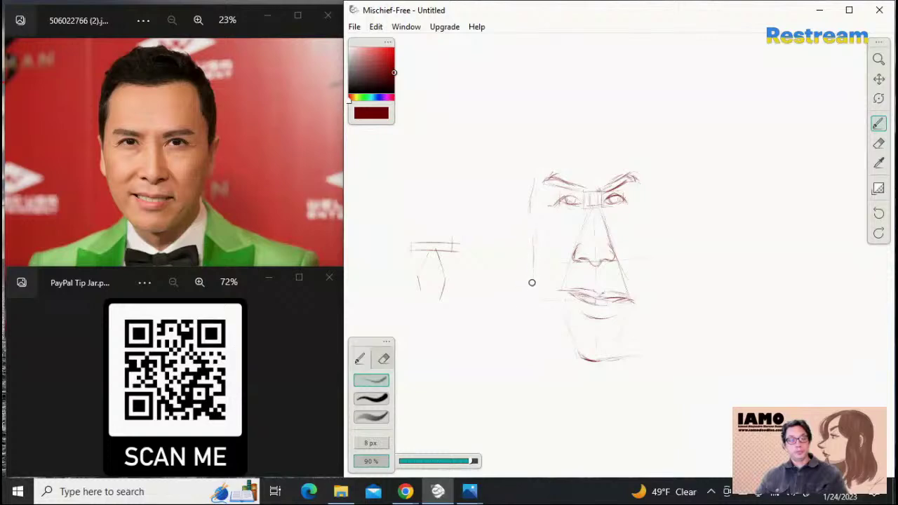
Extend the side face contour down to the chin, and sketch both forehead sides with a short curved hairline
mouse_move(533, 288)
mouse_down()
mouse_move(554, 329)
mouse_move(538, 301)
mouse_move(581, 357)
mouse_up()
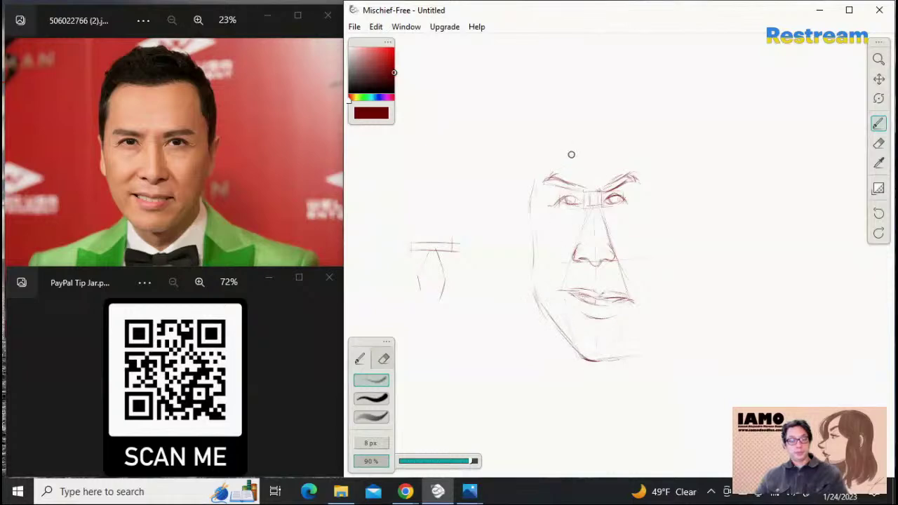
mouse_move(536, 160)
mouse_down()
mouse_move(536, 183)
mouse_move(559, 119)
mouse_up()
drag(620, 106, 627, 149)
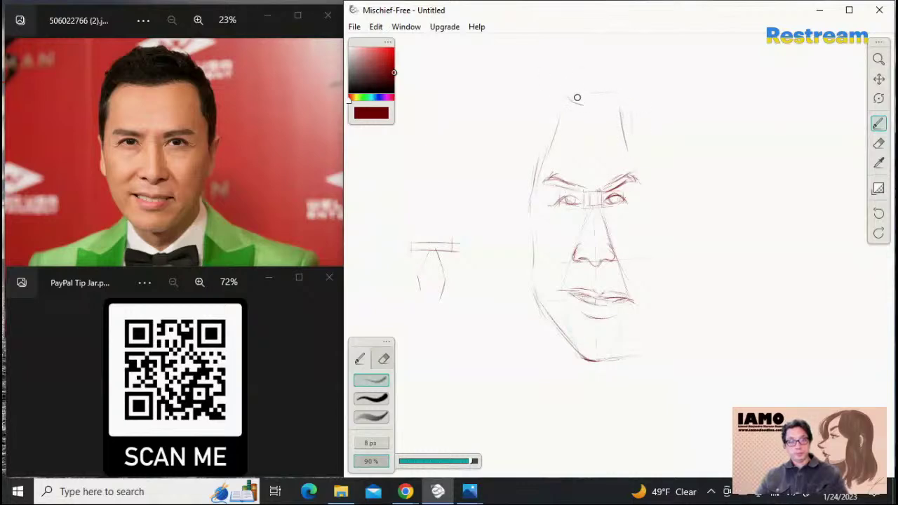
drag(577, 98, 607, 90)
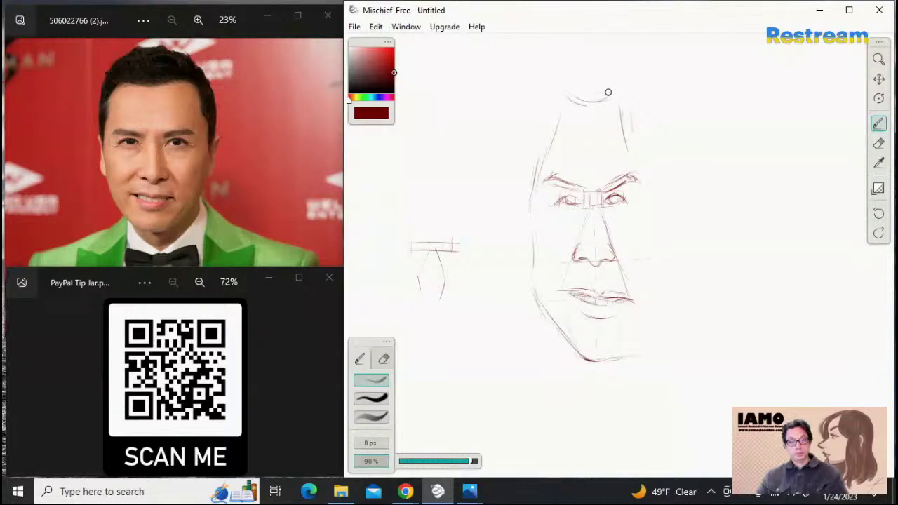
Lighten the forehead and hairline strokes with the eraser, and draw a wider curved hairline higher above the brows
click(877, 143)
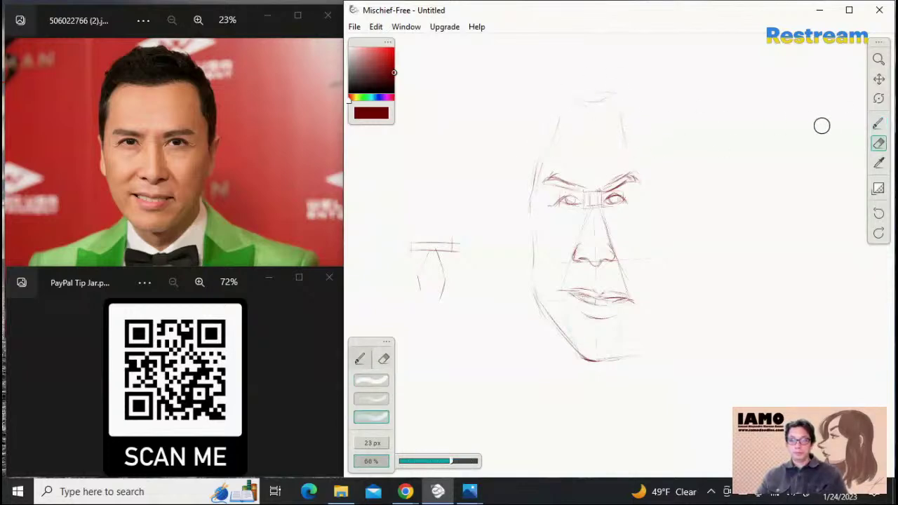
click(877, 123)
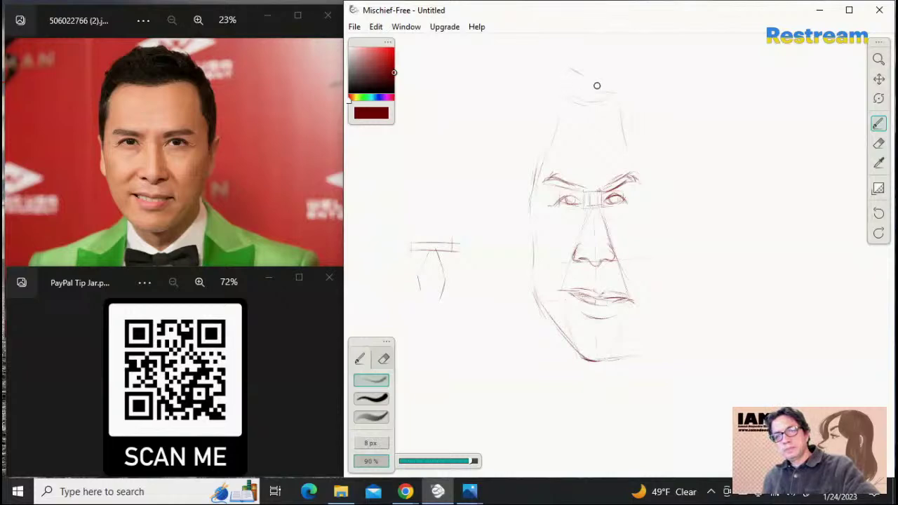
mouse_move(596, 85)
mouse_down()
mouse_move(645, 66)
mouse_move(584, 87)
mouse_move(601, 82)
mouse_move(578, 85)
mouse_move(596, 83)
mouse_move(549, 72)
mouse_move(572, 82)
mouse_move(629, 74)
mouse_up()
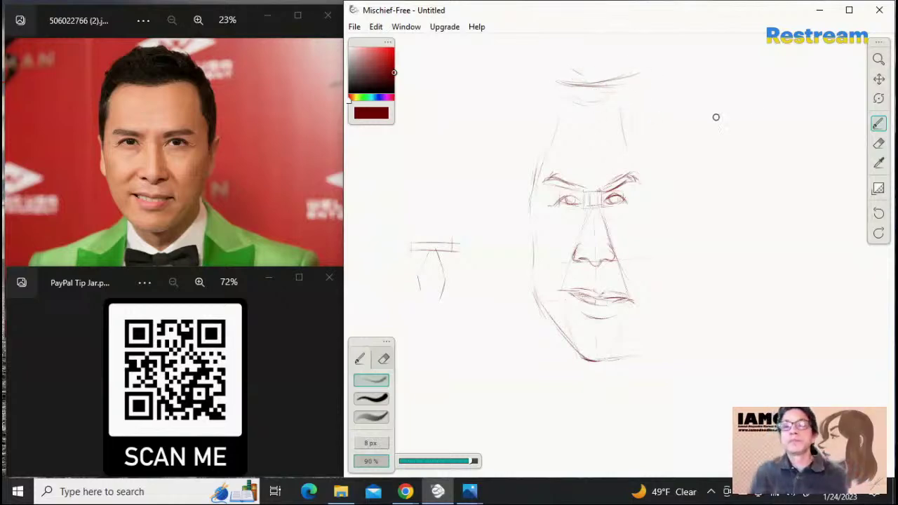
Erase the old lower hairline and the stray marks around the new one with the eraser at 100% opacity
click(878, 143)
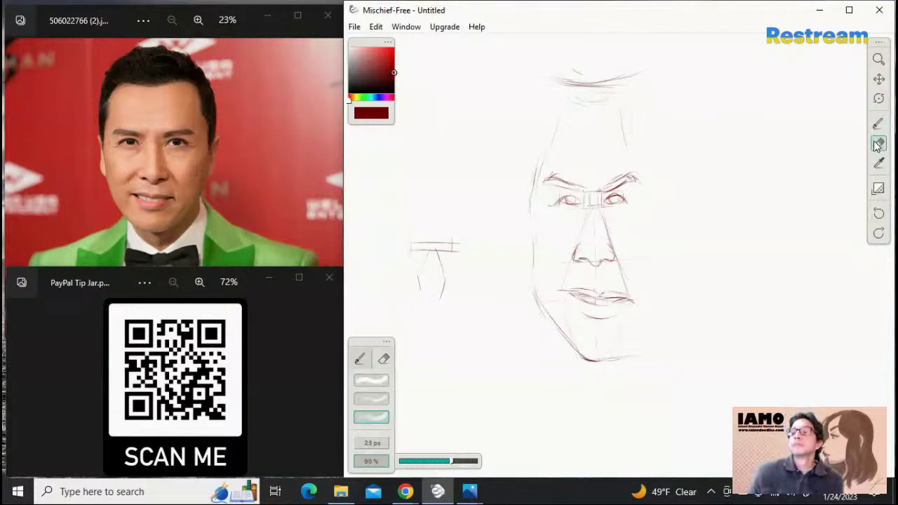
click(372, 380)
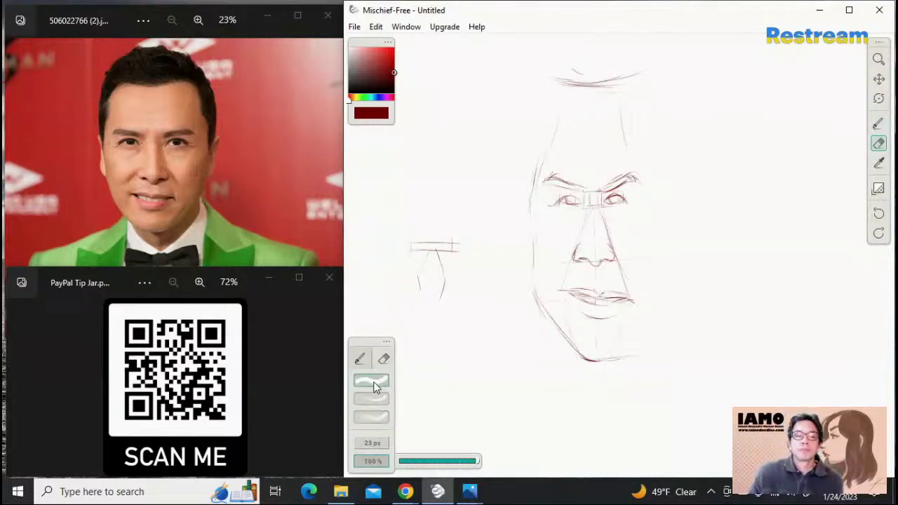
mouse_move(584, 107)
mouse_down()
mouse_move(610, 96)
mouse_move(542, 90)
mouse_move(582, 92)
mouse_move(569, 89)
mouse_move(617, 78)
mouse_move(597, 91)
mouse_move(575, 68)
mouse_move(631, 65)
mouse_move(551, 69)
mouse_up()
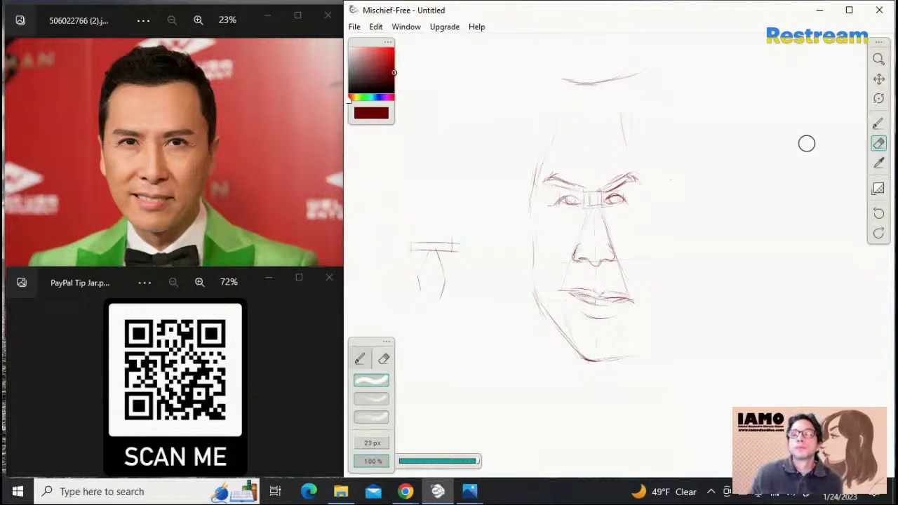
click(878, 123)
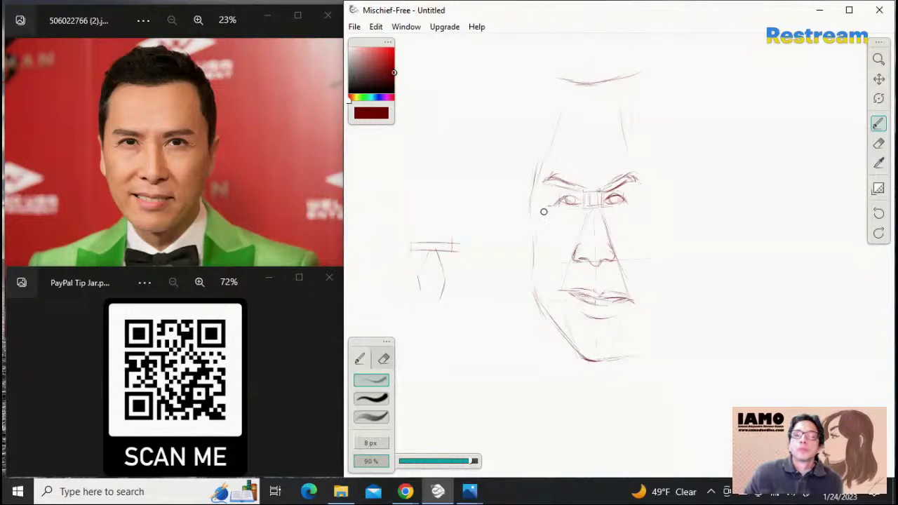
drag(564, 130, 533, 218)
drag(567, 123, 531, 214)
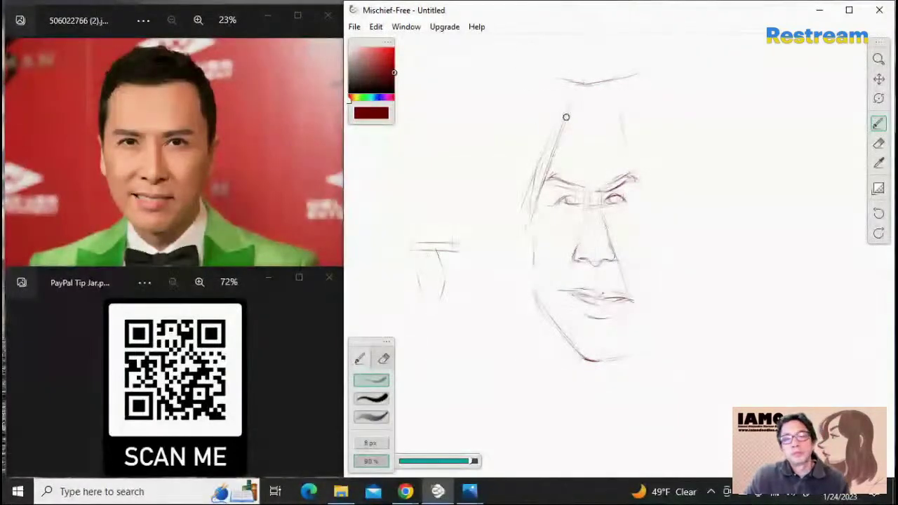
key(ctrl+z)
key(ctrl+z)
key(ctrl+z)
Draw both forehead sides widening down to eye level, and darken the cheek contour from the eye down to the mouth
drag(560, 100, 529, 205)
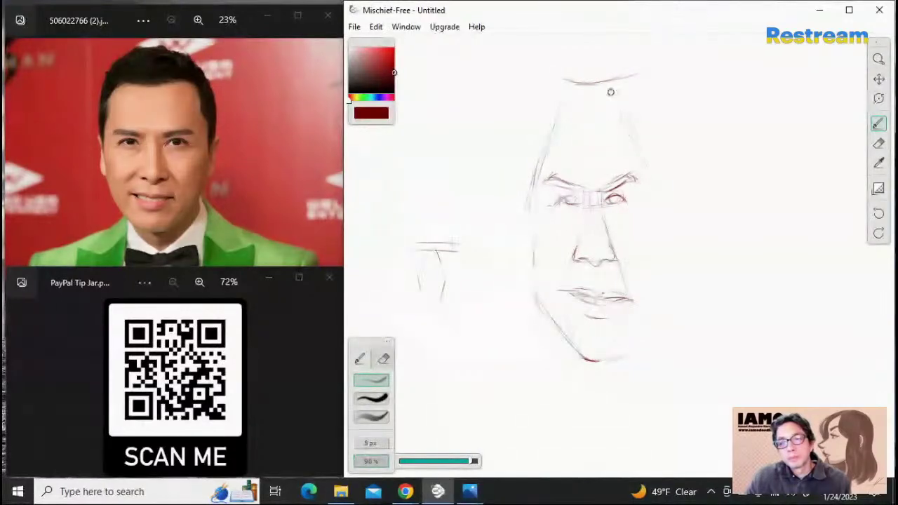
drag(621, 110, 656, 205)
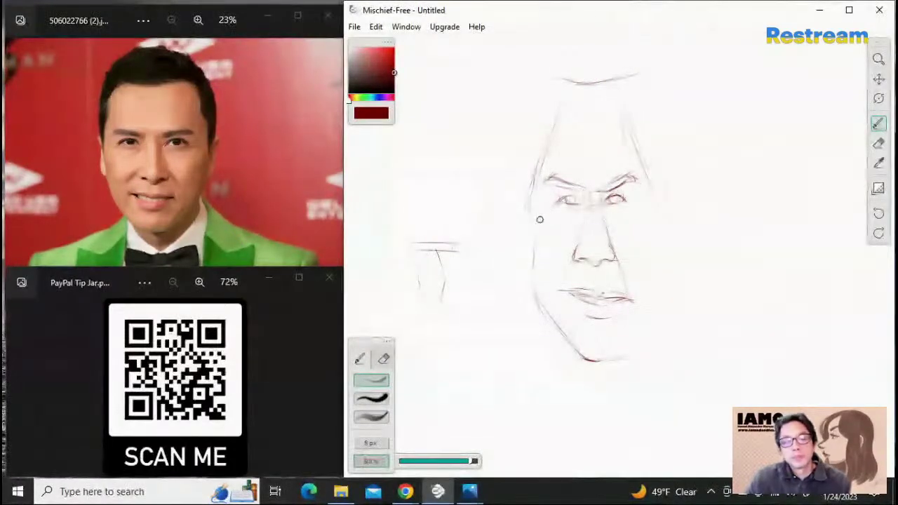
mouse_move(529, 202)
mouse_down()
mouse_move(538, 258)
mouse_move(539, 221)
mouse_move(541, 236)
mouse_move(534, 293)
mouse_up()
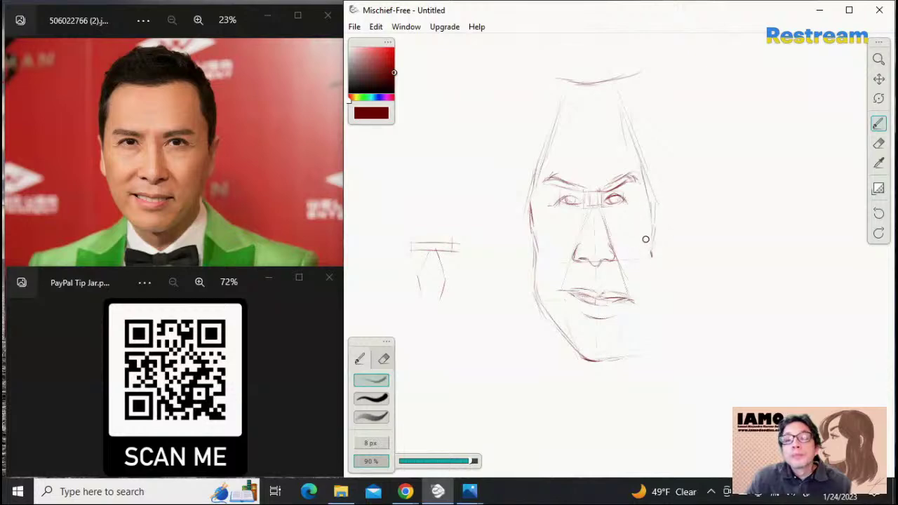
drag(645, 240, 651, 259)
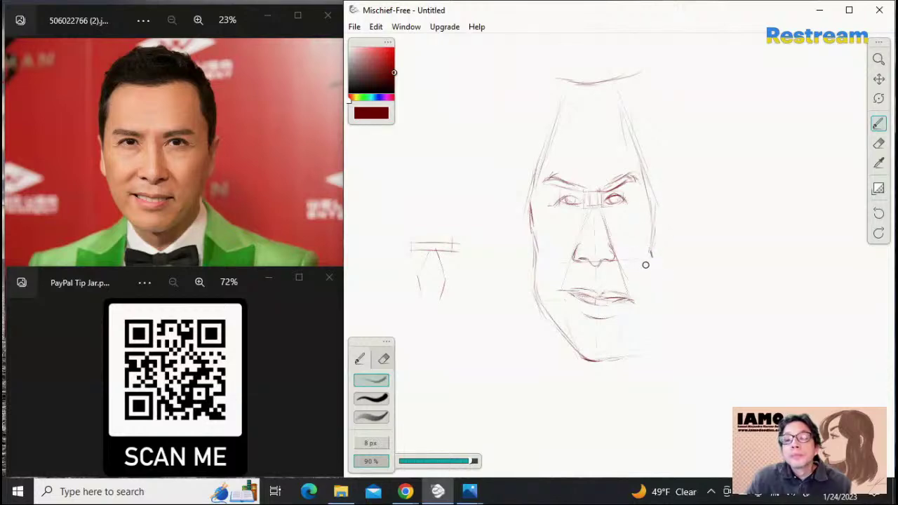
mouse_move(649, 252)
mouse_down()
mouse_move(651, 291)
mouse_move(649, 256)
mouse_move(662, 304)
mouse_up()
key(ctrl+z)
key(ctrl+z)
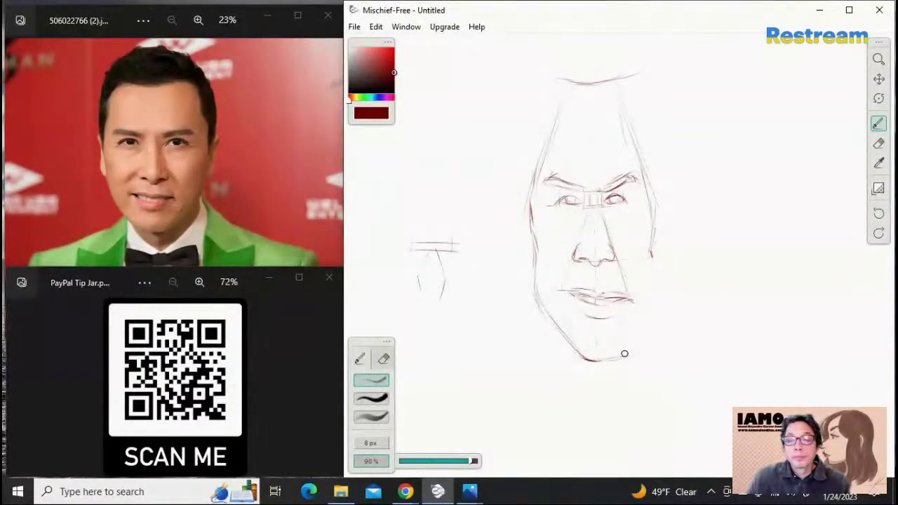
Draw the opposite jaw line from the chin up to the cheek, and try joining the hairline corner to the forehead side
mouse_move(621, 353)
mouse_down()
mouse_move(657, 285)
mouse_move(660, 293)
mouse_move(652, 306)
mouse_move(654, 252)
mouse_up()
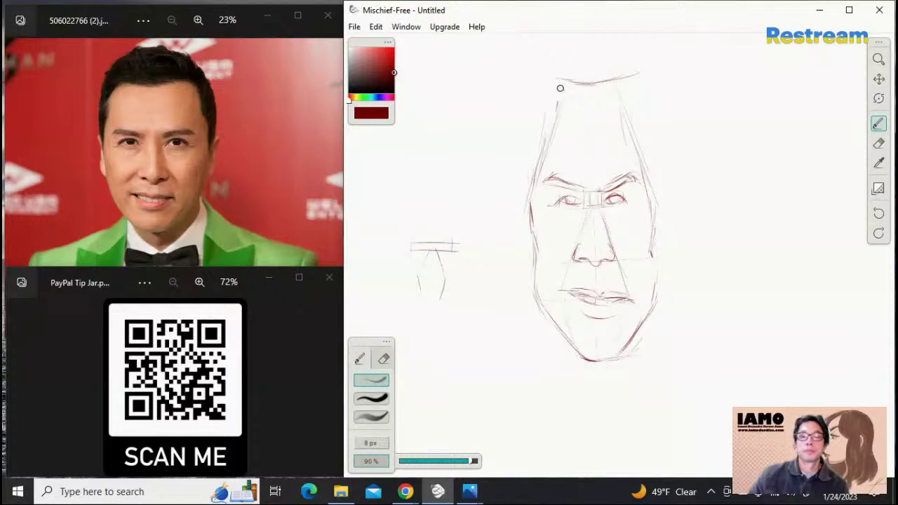
mouse_move(565, 79)
mouse_down()
mouse_move(556, 120)
mouse_move(578, 89)
mouse_move(568, 82)
mouse_move(612, 82)
mouse_move(562, 90)
mouse_up()
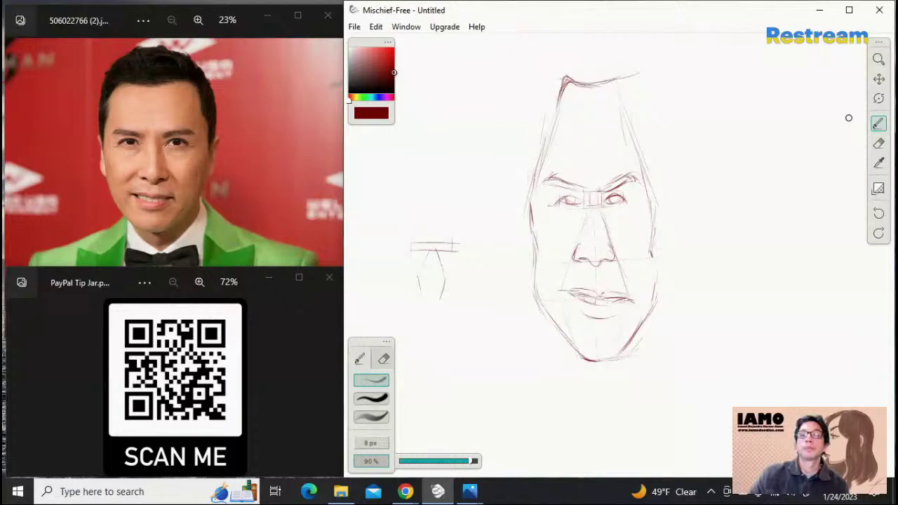
Lighten the hairline and lips with the soft eraser at 66% opacity, and redraw the line of the mouth
click(878, 142)
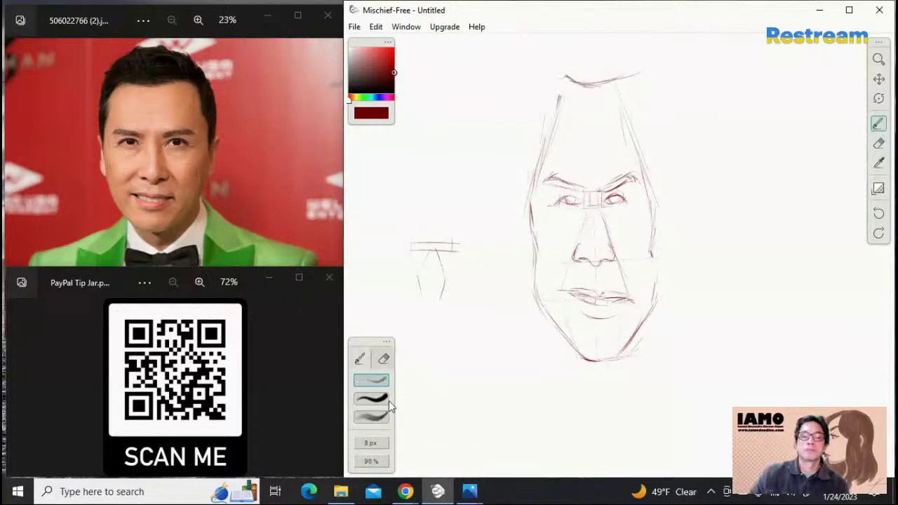
click(375, 417)
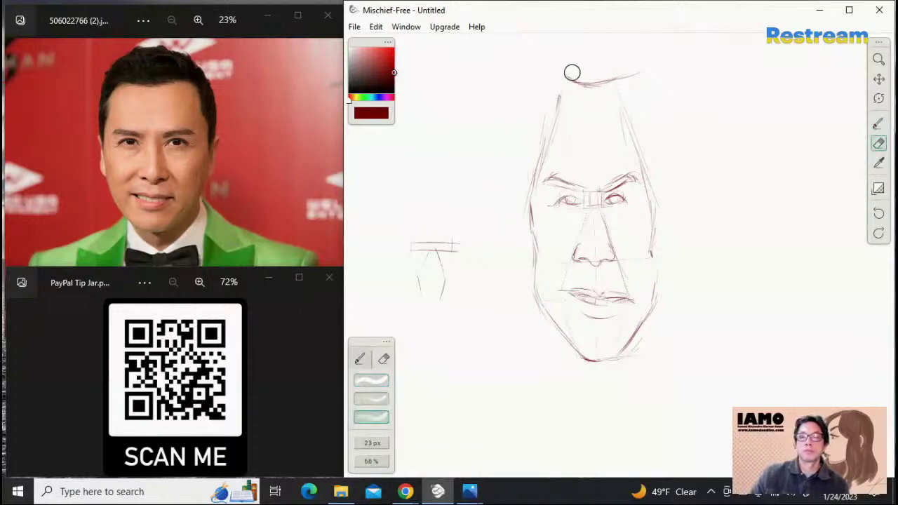
mouse_move(570, 73)
mouse_down()
mouse_move(591, 89)
mouse_move(616, 75)
mouse_up()
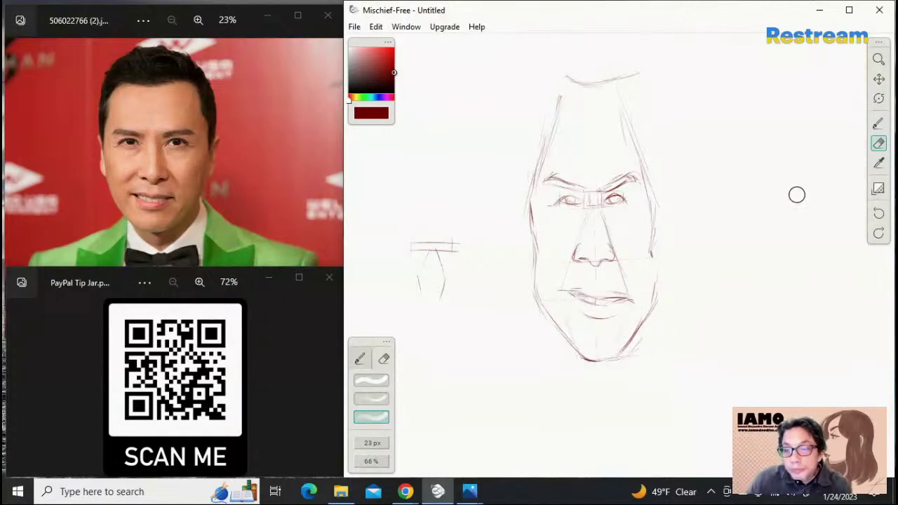
click(878, 124)
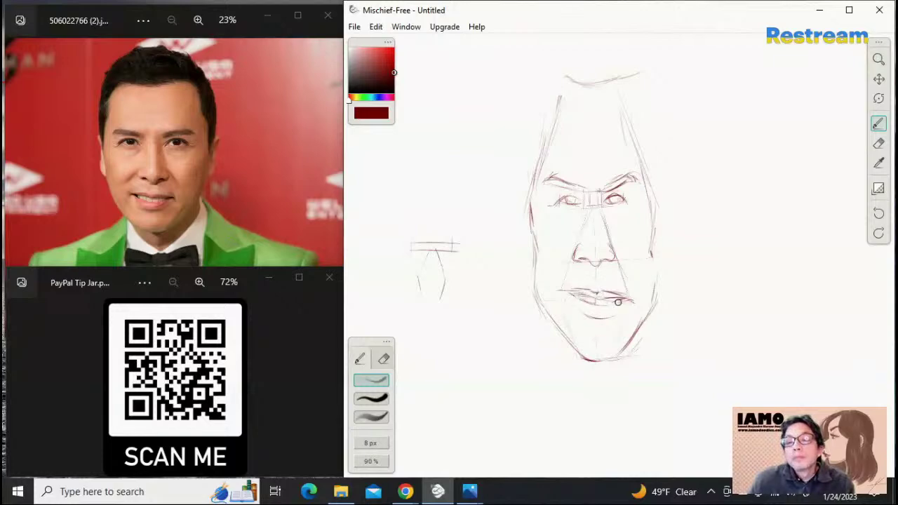
drag(559, 290, 584, 296)
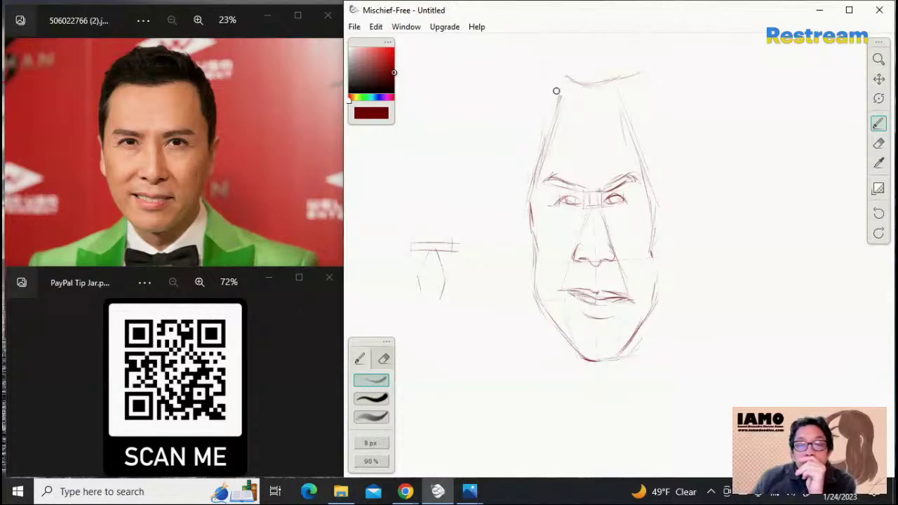
Darken both forehead sides and connect them to the hairline with a pointed corner and a short peak at the other end
drag(541, 151, 561, 96)
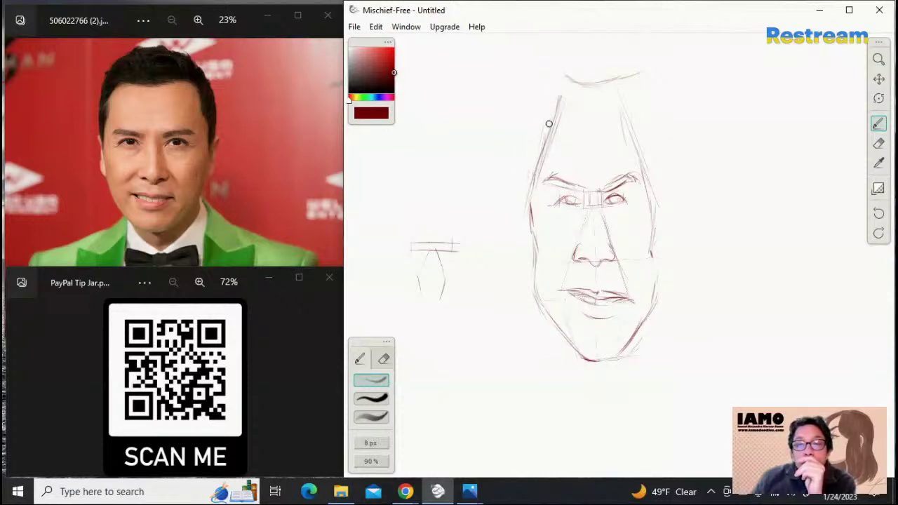
mouse_move(544, 152)
mouse_down()
mouse_move(559, 77)
mouse_move(560, 96)
mouse_move(570, 76)
mouse_move(586, 81)
mouse_move(567, 77)
mouse_move(605, 75)
mouse_up()
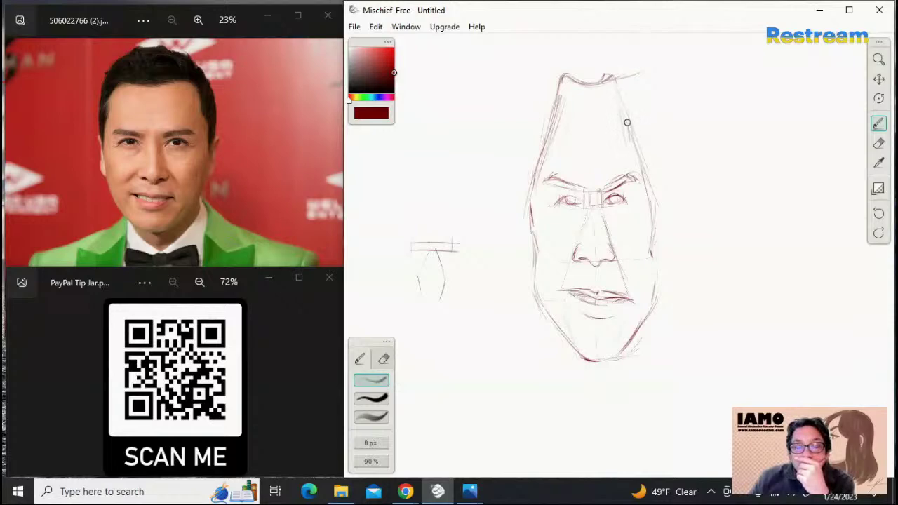
drag(627, 116, 634, 156)
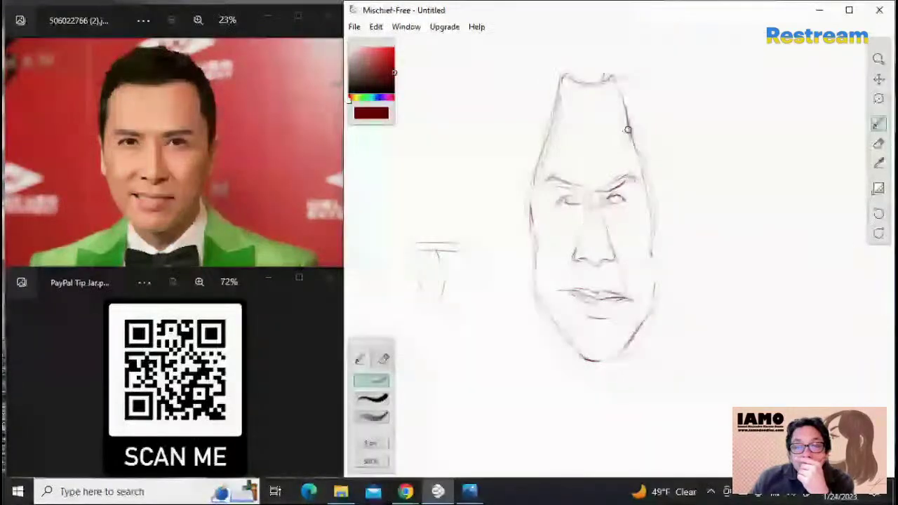
drag(627, 130, 641, 175)
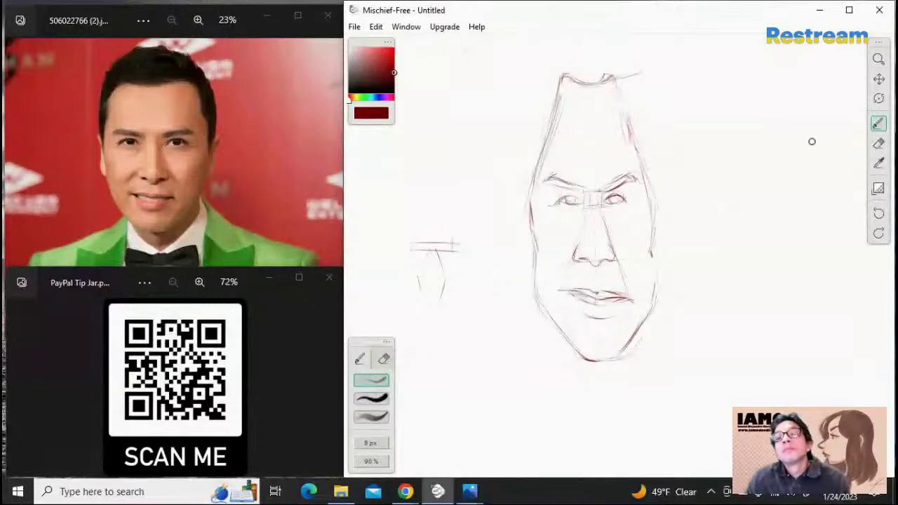
Sketch short tufted hair above the hairline, starting from one forehead corner and running across the top
click(880, 143)
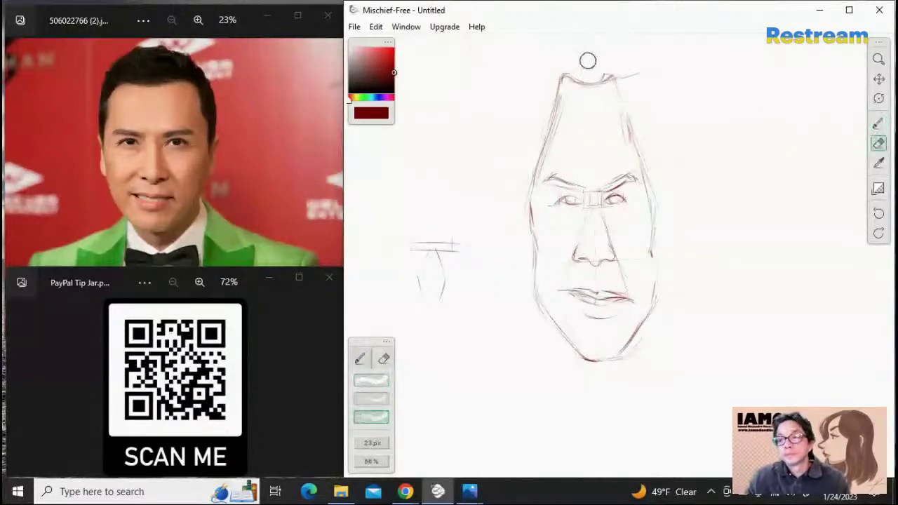
key(b)
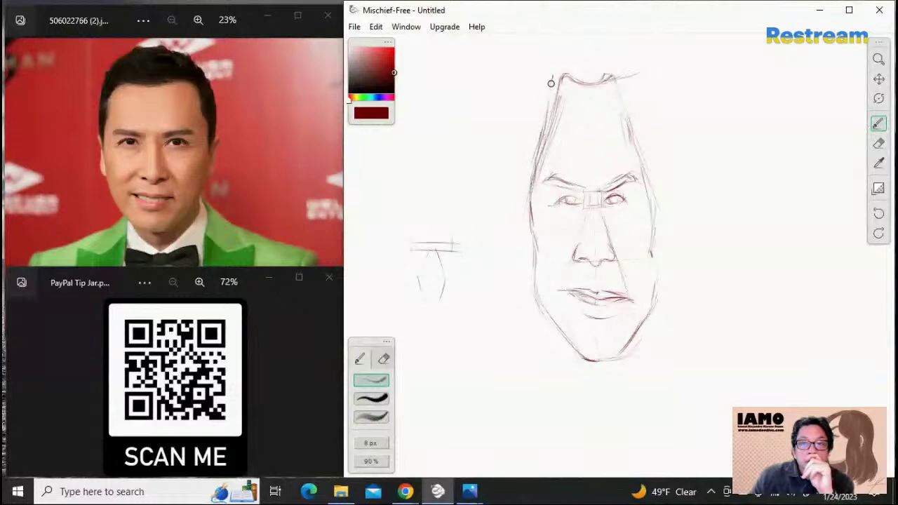
drag(551, 102, 563, 60)
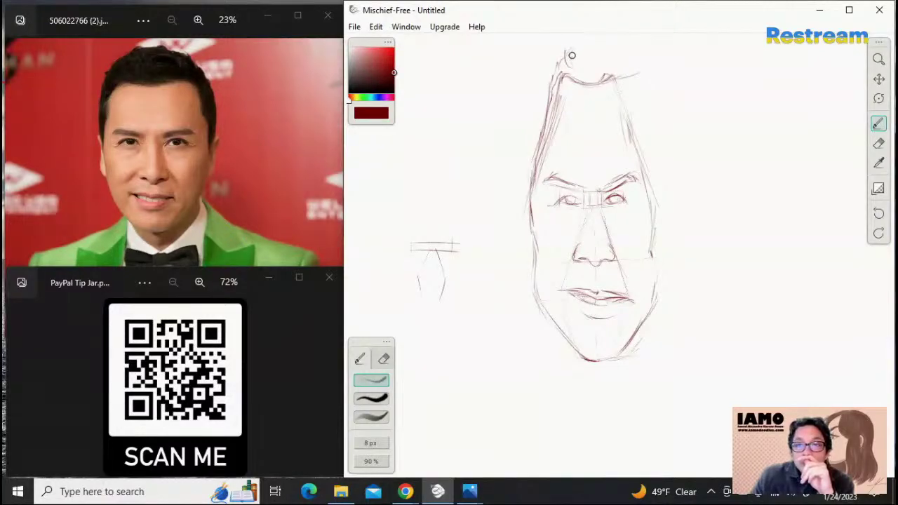
drag(568, 57, 577, 58)
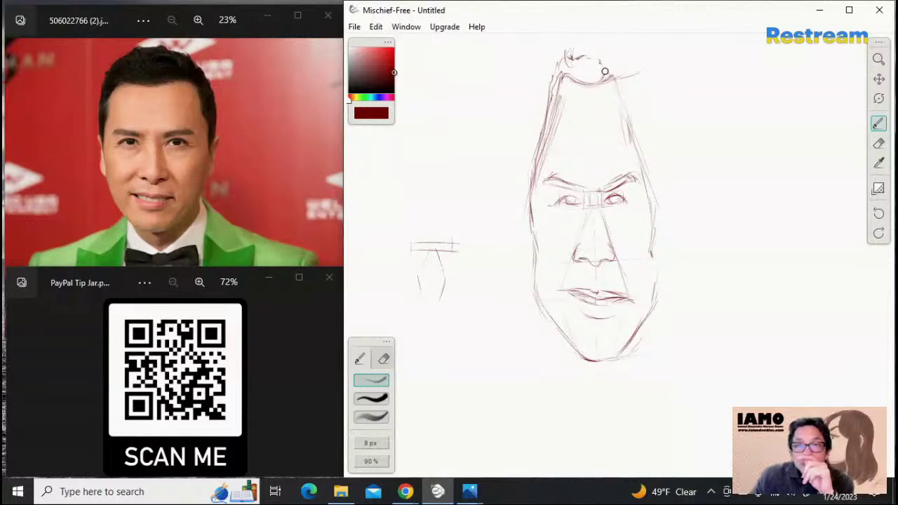
drag(580, 68, 603, 71)
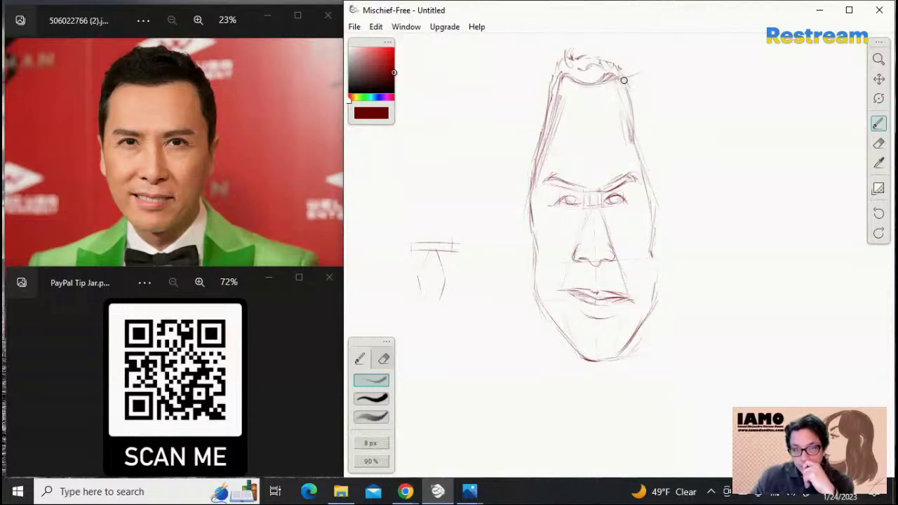
Draw the outer edges of the hair down both sides of the head, from the top corners to brow level
drag(626, 86, 637, 143)
drag(634, 107, 644, 190)
drag(643, 146, 646, 193)
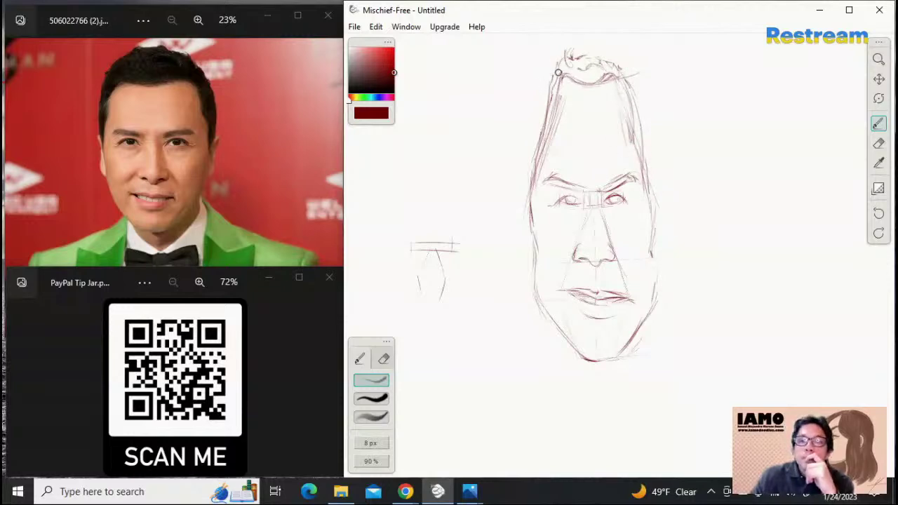
mouse_move(554, 76)
mouse_down()
mouse_move(540, 106)
mouse_move(535, 155)
mouse_up()
drag(539, 113, 533, 168)
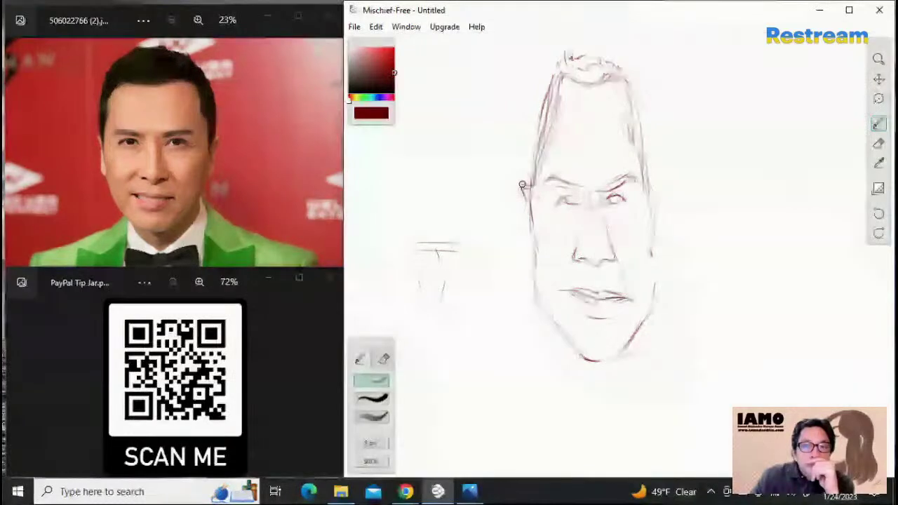
Outline the upper ear at brow level and lighten the nose with the soft eraser, setting its opacity to 77%
drag(522, 185, 527, 225)
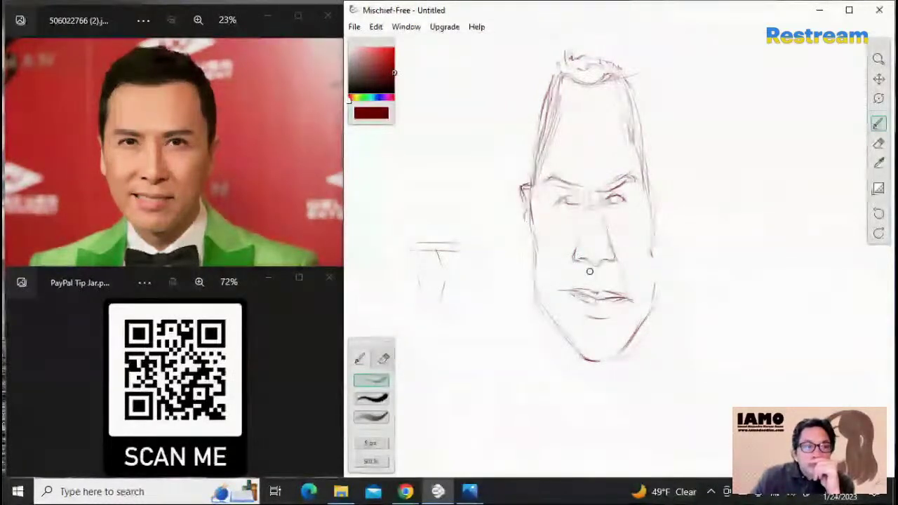
click(879, 145)
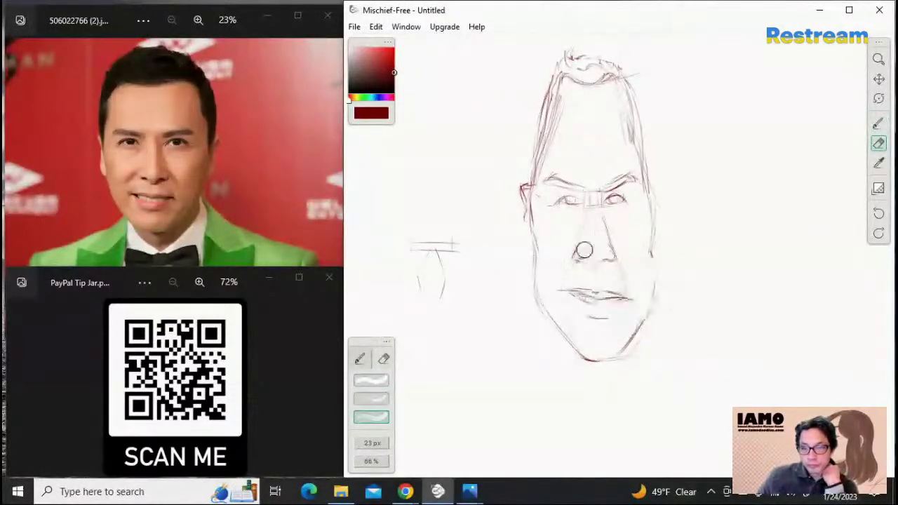
right_click(583, 252)
click(606, 259)
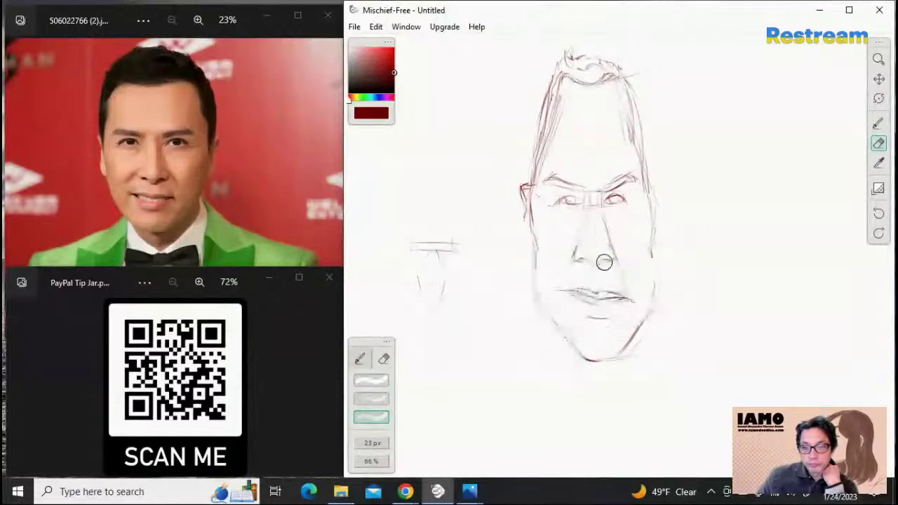
right_click(604, 258)
click(360, 378)
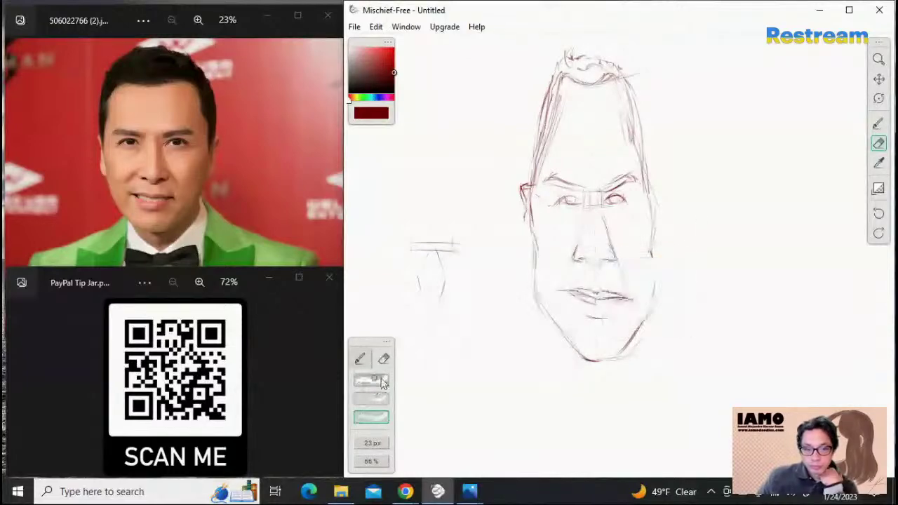
click(376, 419)
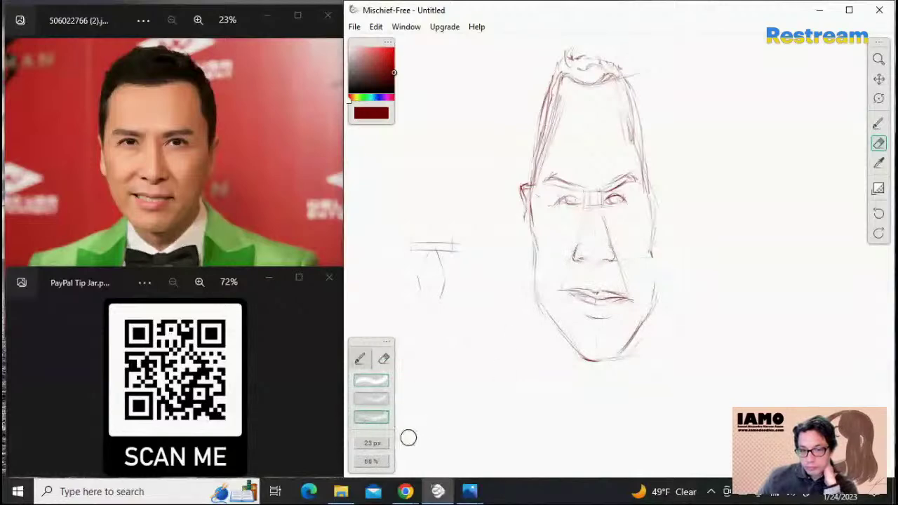
drag(372, 461, 459, 463)
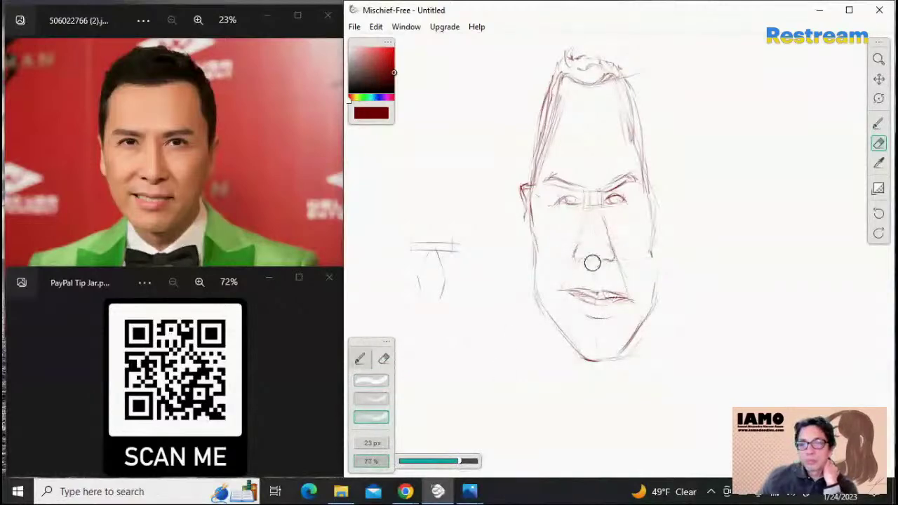
Redraw the nose tip, nostrils and creases beside the nose with the 8 px brush, and extend the outer eye corner
click(877, 124)
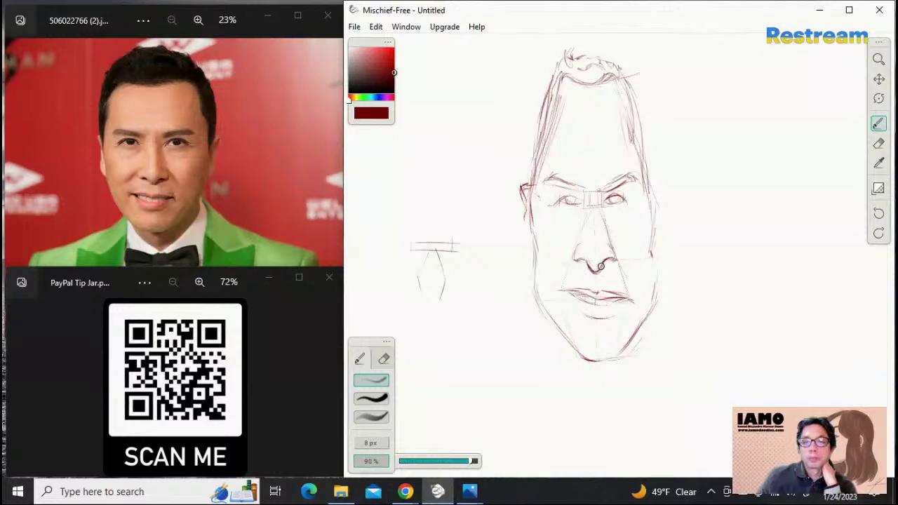
click(384, 359)
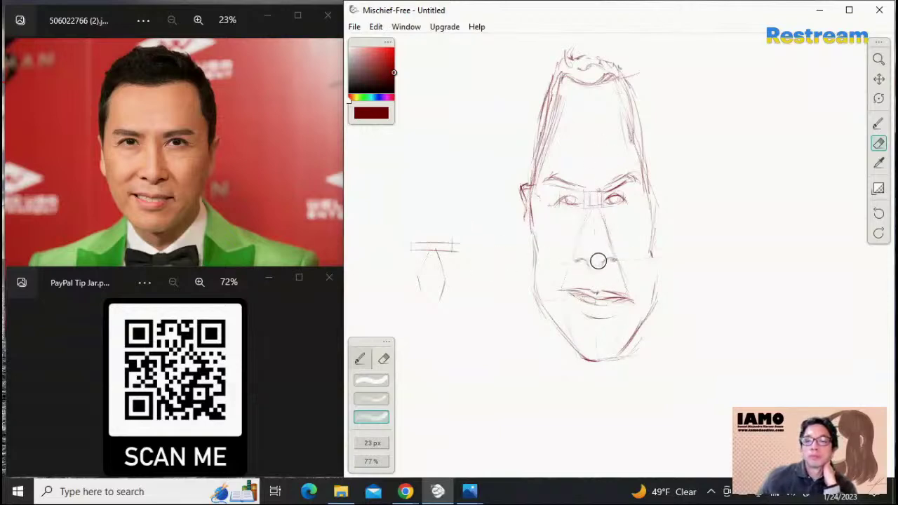
click(368, 358)
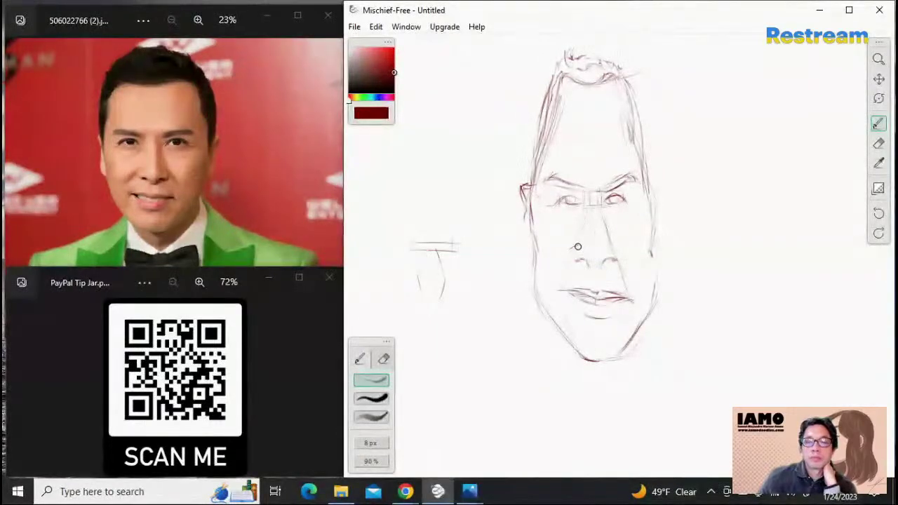
drag(577, 248, 579, 261)
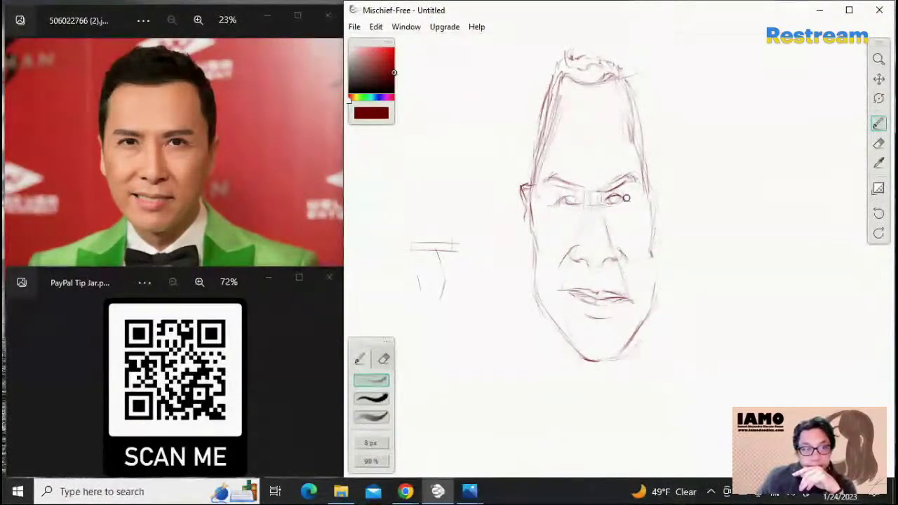
drag(620, 199, 633, 198)
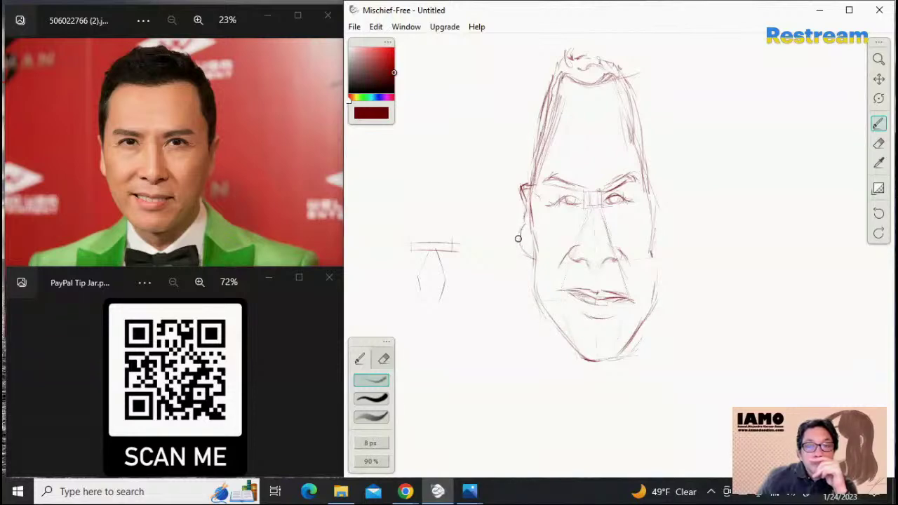
Draw the first ear's lower lobe, the top of the opposite ear, and the hair edge, jaw and neck lines on that side
drag(524, 224, 528, 253)
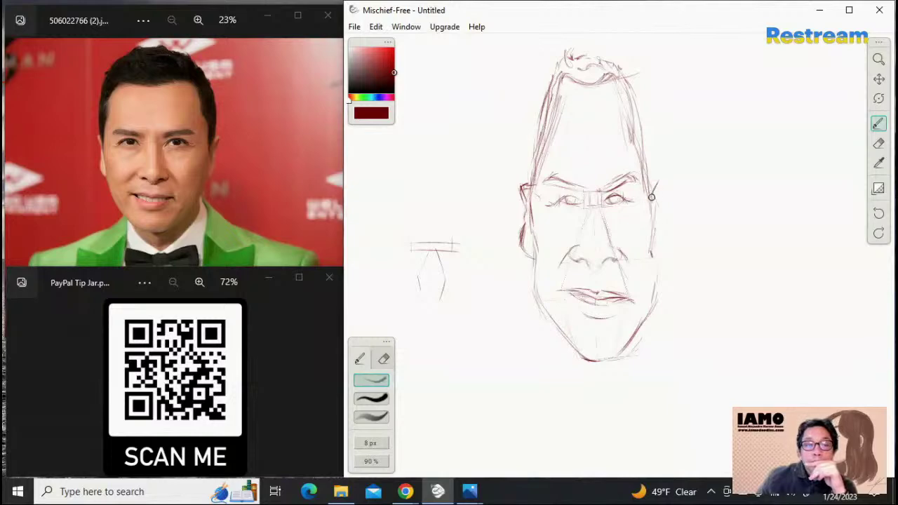
drag(650, 197, 665, 178)
mouse_move(646, 130)
mouse_down()
mouse_move(653, 194)
mouse_move(662, 179)
mouse_up()
mouse_move(637, 335)
mouse_down()
mouse_move(660, 293)
mouse_move(655, 265)
mouse_move(651, 303)
mouse_move(661, 264)
mouse_move(659, 287)
mouse_move(659, 258)
mouse_up()
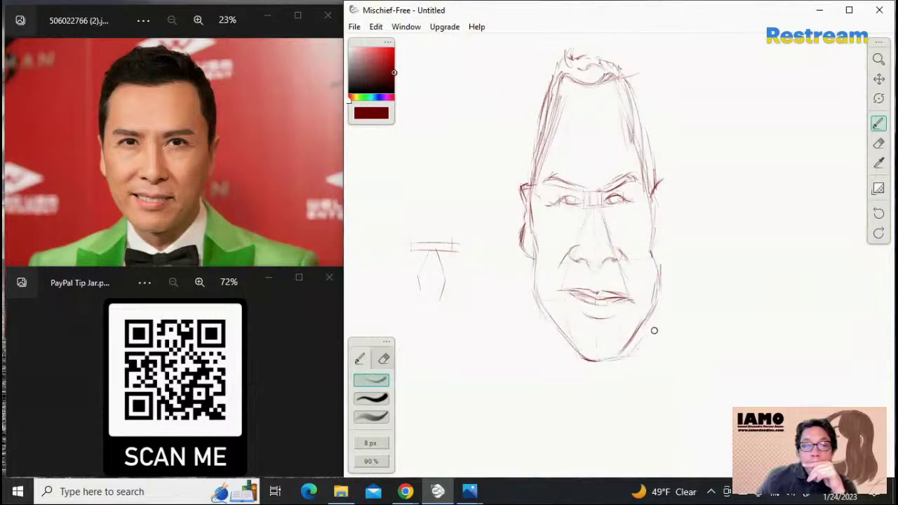
mouse_move(645, 321)
mouse_down()
mouse_move(649, 345)
mouse_move(648, 311)
mouse_move(647, 370)
mouse_up()
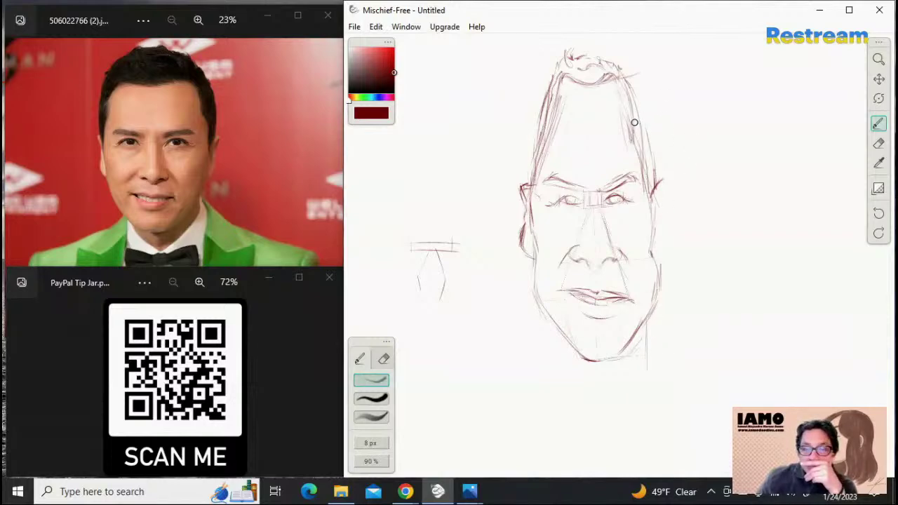
Sketch a second, wider head outline on blank canvas, with a rounded hair top, straight side and tapered jaw and chin
click(879, 78)
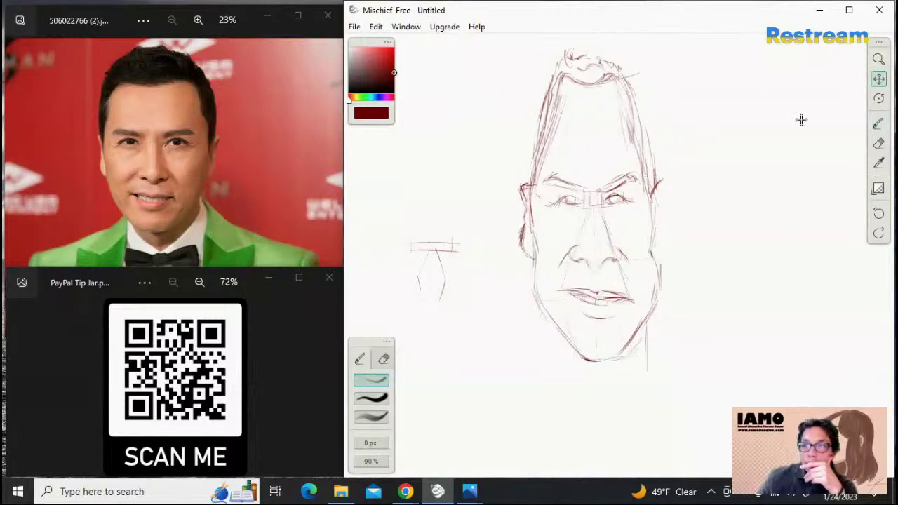
drag(802, 120, 610, 125)
drag(755, 170, 680, 206)
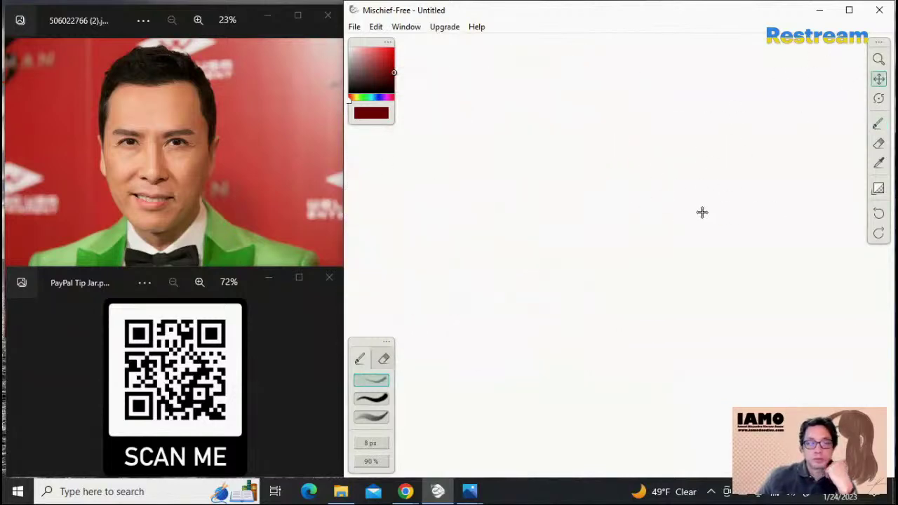
click(878, 124)
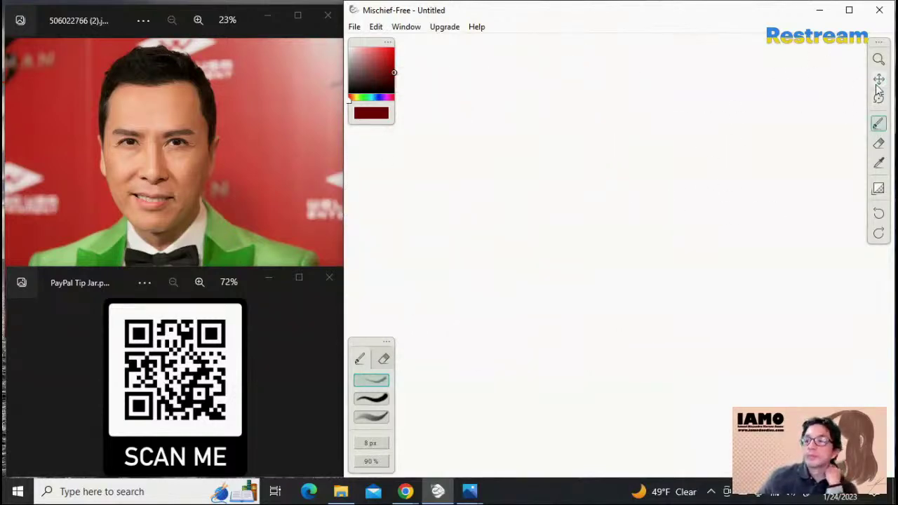
mouse_move(637, 82)
mouse_down()
mouse_move(631, 109)
mouse_move(783, 120)
mouse_move(582, 95)
mouse_move(565, 110)
mouse_up()
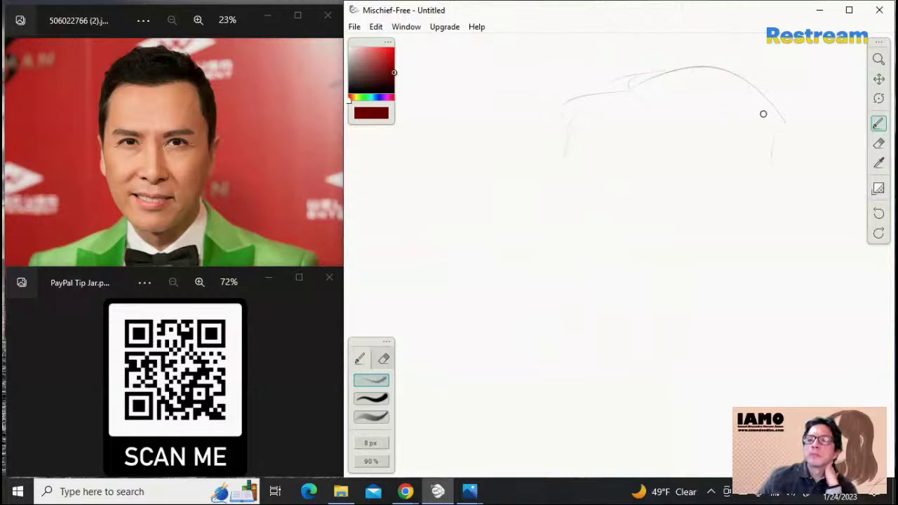
mouse_move(770, 126)
mouse_down()
mouse_move(776, 207)
mouse_move(764, 243)
mouse_up()
drag(587, 292, 612, 359)
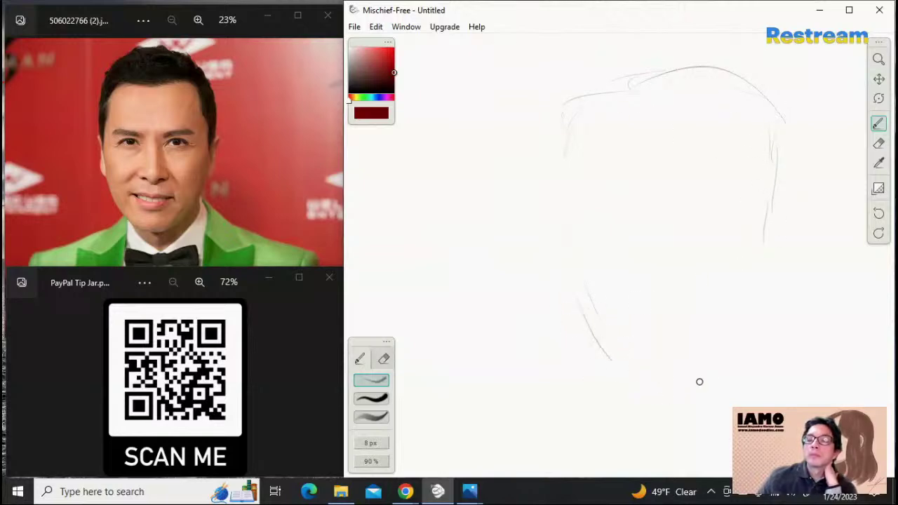
drag(663, 398, 635, 379)
mouse_move(704, 397)
mouse_down()
mouse_move(677, 401)
mouse_move(754, 344)
mouse_move(740, 331)
mouse_up()
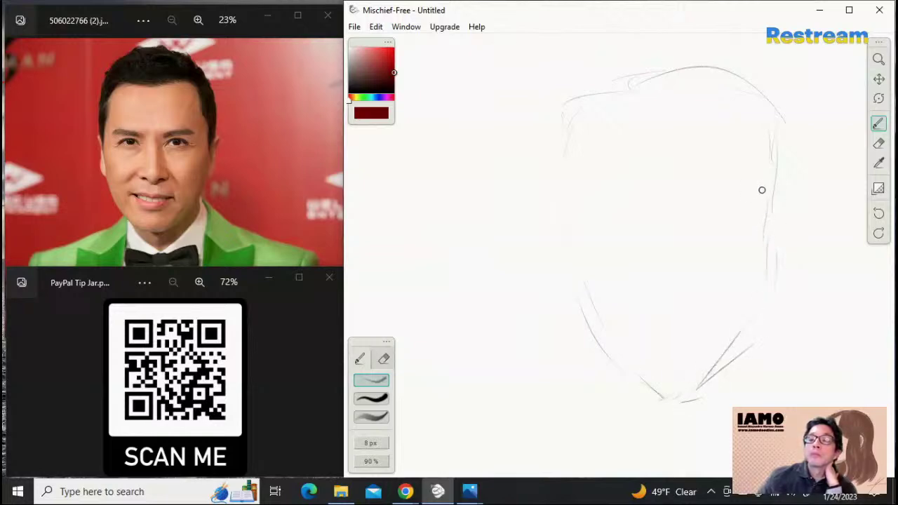
drag(770, 128, 775, 203)
mouse_move(777, 157)
mouse_down()
mouse_move(762, 309)
mouse_move(694, 387)
mouse_up()
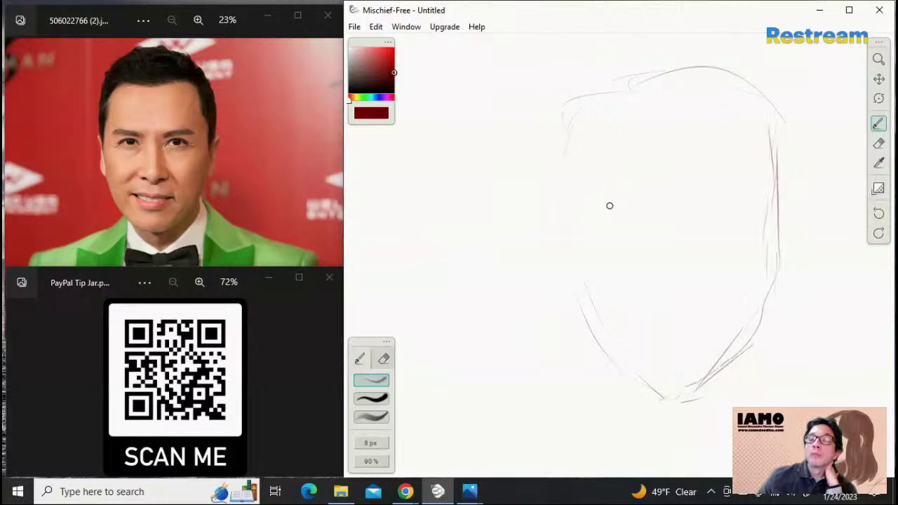
Draw two low, slanted eyebrows across the second head and a narrow rectangular eye guide beneath them
drag(595, 214, 694, 222)
drag(741, 215, 749, 214)
mouse_move(589, 208)
mouse_down()
mouse_move(662, 223)
mouse_move(752, 213)
mouse_up()
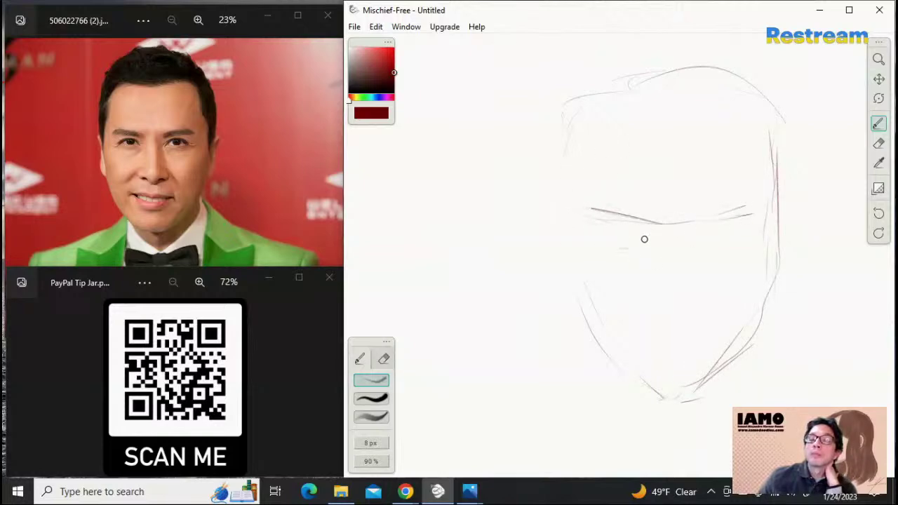
mouse_move(621, 247)
mouse_down()
mouse_move(620, 235)
mouse_move(706, 225)
mouse_up()
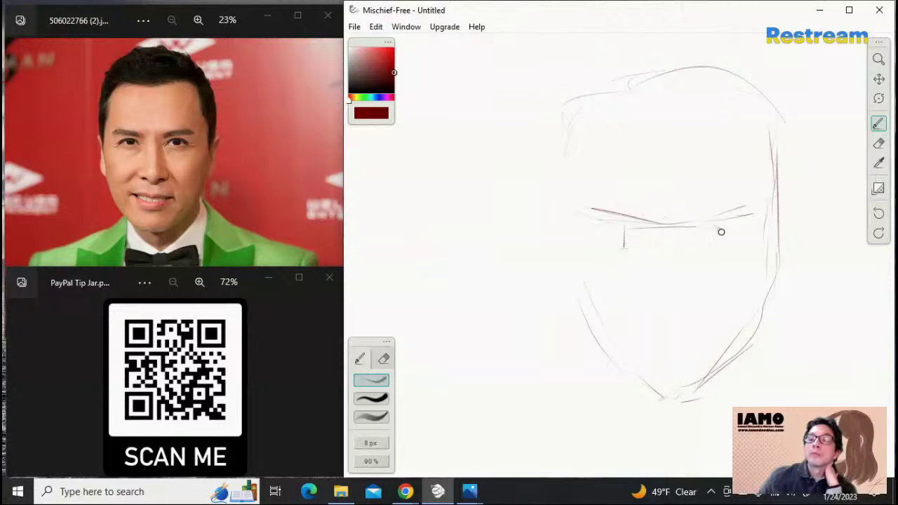
Sketch a pointed nose with both nostrils below the eye guide, and a slanted mouth line with a short lower lip
mouse_move(625, 248)
mouse_down()
mouse_move(717, 248)
mouse_move(691, 252)
mouse_move(673, 314)
mouse_move(653, 311)
mouse_up()
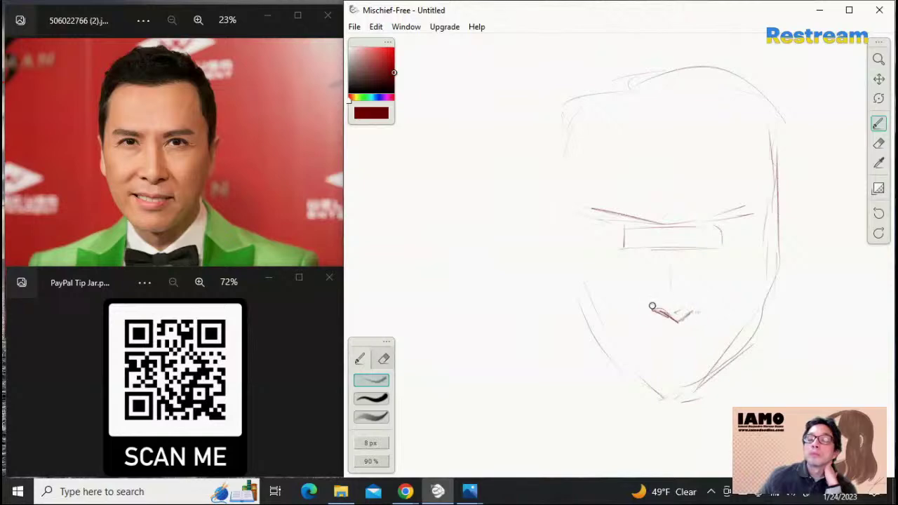
drag(649, 302, 645, 313)
drag(706, 306, 699, 315)
drag(665, 354, 703, 351)
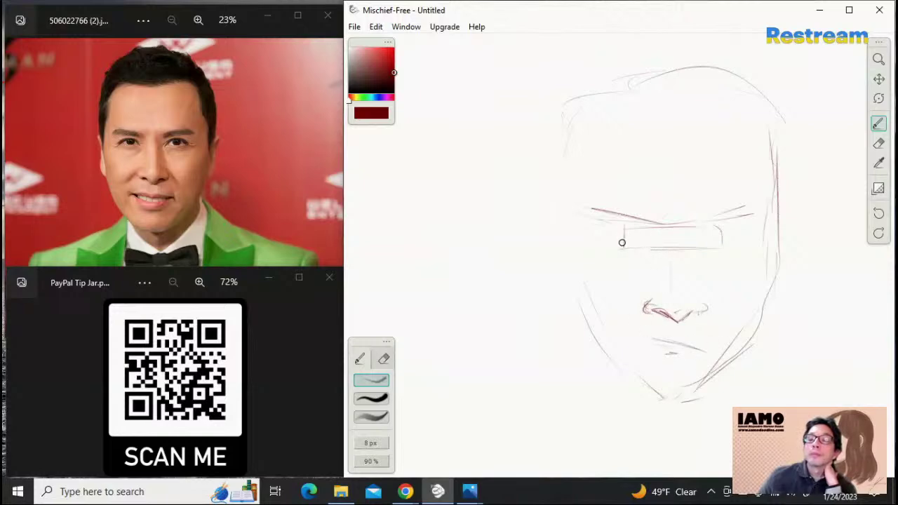
mouse_move(624, 246)
mouse_down()
mouse_move(647, 227)
mouse_move(659, 235)
mouse_up()
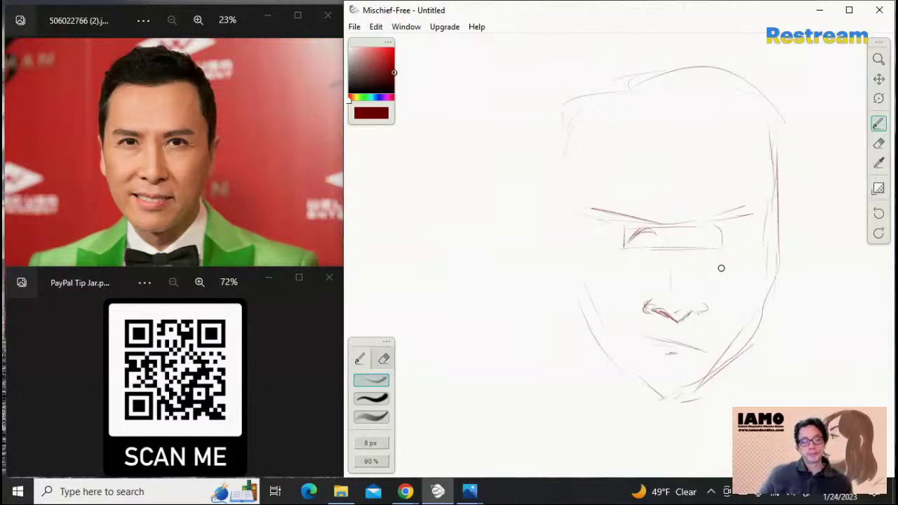
key(ctrl+z)
key(ctrl+z)
Erase the small guide sketch beside the first portrait with the hard eraser at 23 px and 100% opacity
key(e)
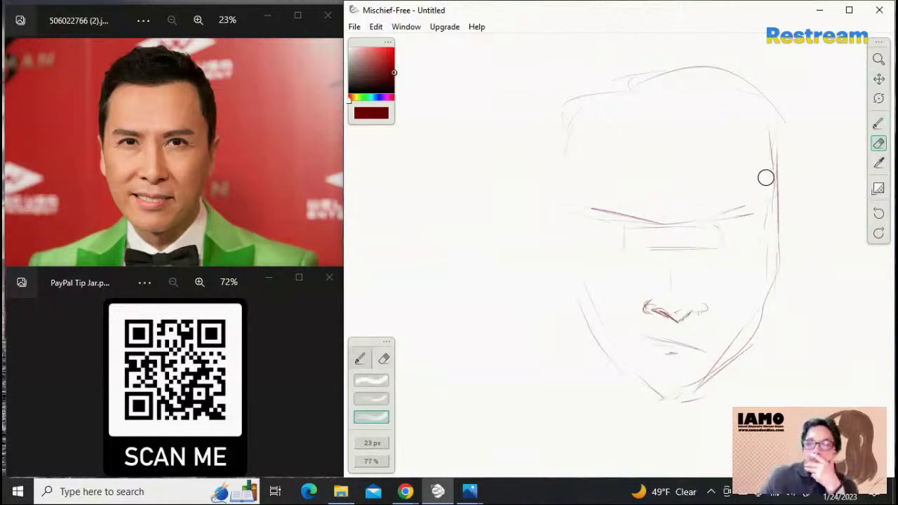
click(878, 79)
drag(757, 231, 703, 223)
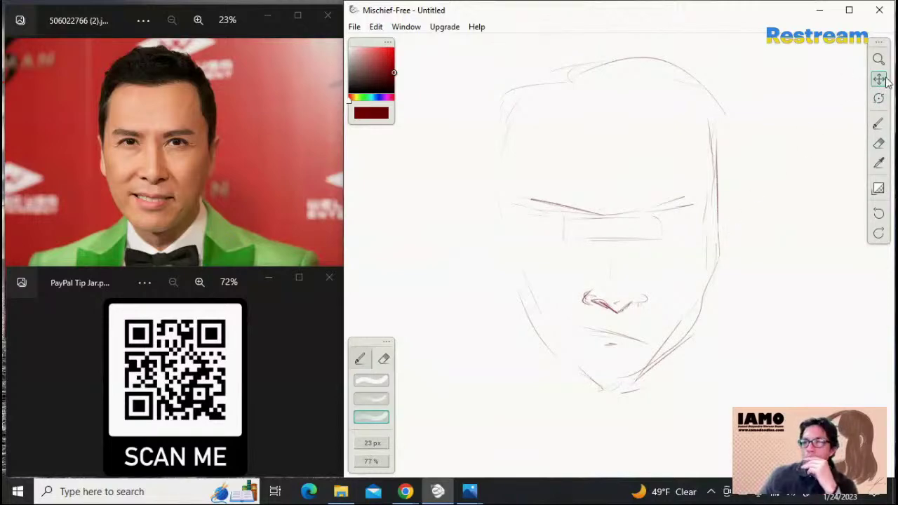
drag(819, 163, 822, 165)
drag(540, 211, 825, 214)
drag(525, 261, 847, 246)
mouse_move(645, 245)
mouse_down()
mouse_move(739, 254)
mouse_move(690, 258)
mouse_up()
key(e)
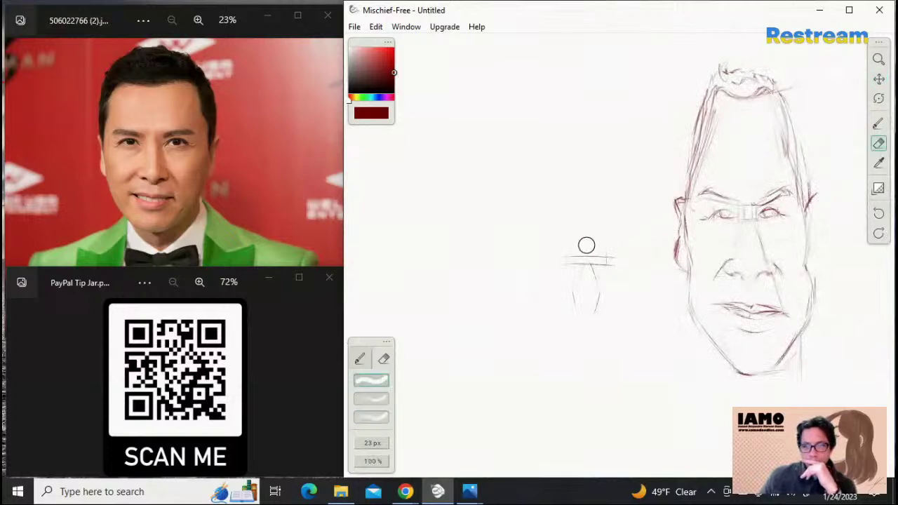
mouse_move(570, 300)
mouse_down()
mouse_move(575, 264)
mouse_move(599, 253)
mouse_move(613, 264)
mouse_move(549, 252)
mouse_move(610, 301)
mouse_up()
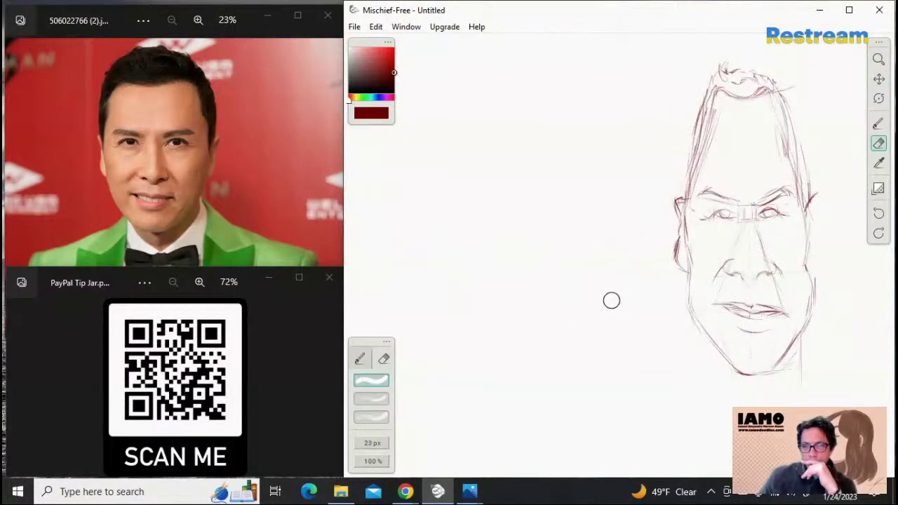
Bring blank canvas beside the first portrait into view and switch back to the 8 px brush
click(878, 79)
drag(687, 263, 834, 269)
key(b)
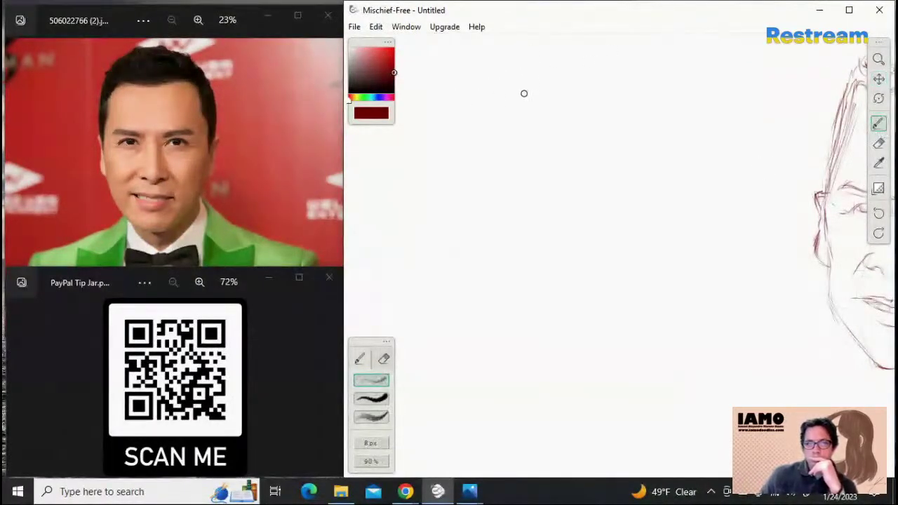
drag(666, 98, 682, 155)
drag(709, 91, 712, 167)
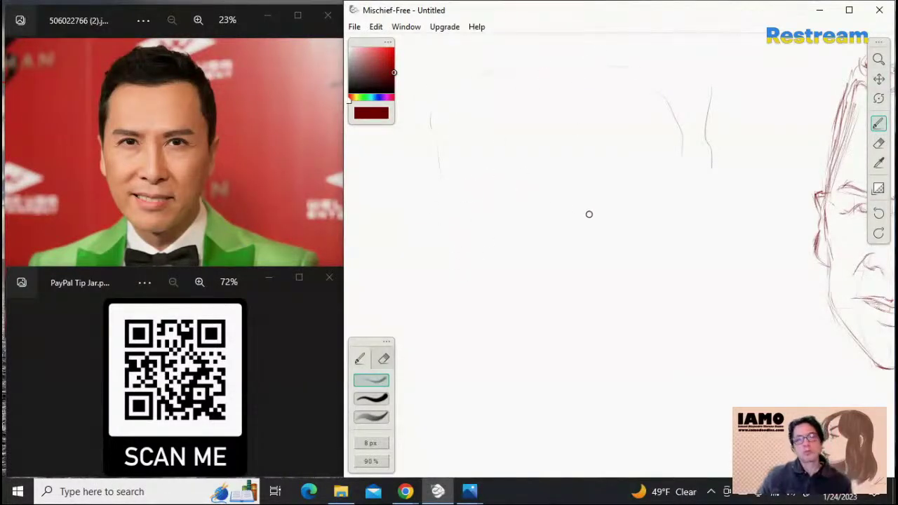
key(ctrl+z)
key(ctrl+z)
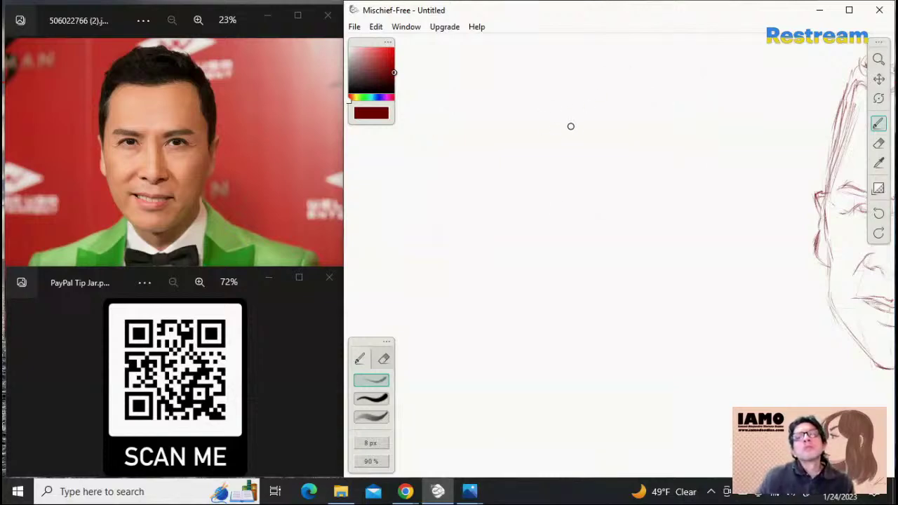
key(ctrl+z)
key(ctrl+z)
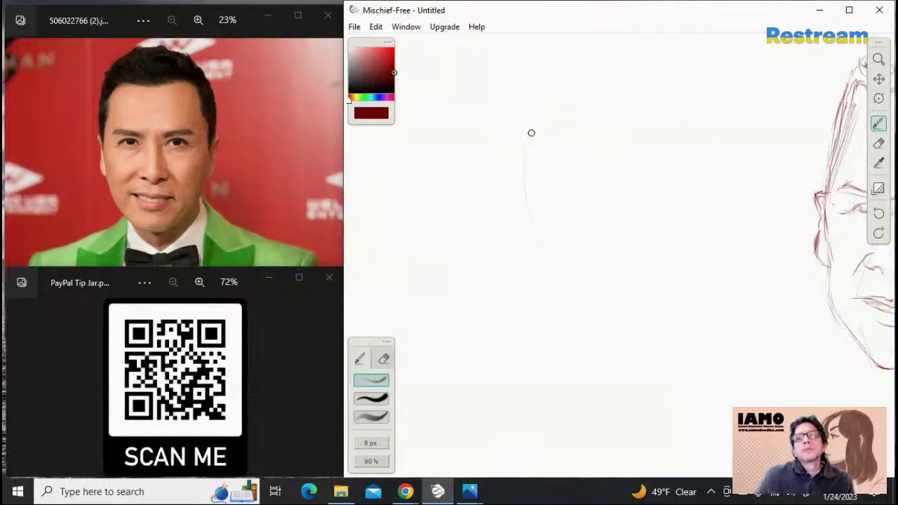
Sketch a long third head on the blank canvas, with a broad rounded cranium, nearly straight sides and a tapered chin
drag(657, 89, 671, 127)
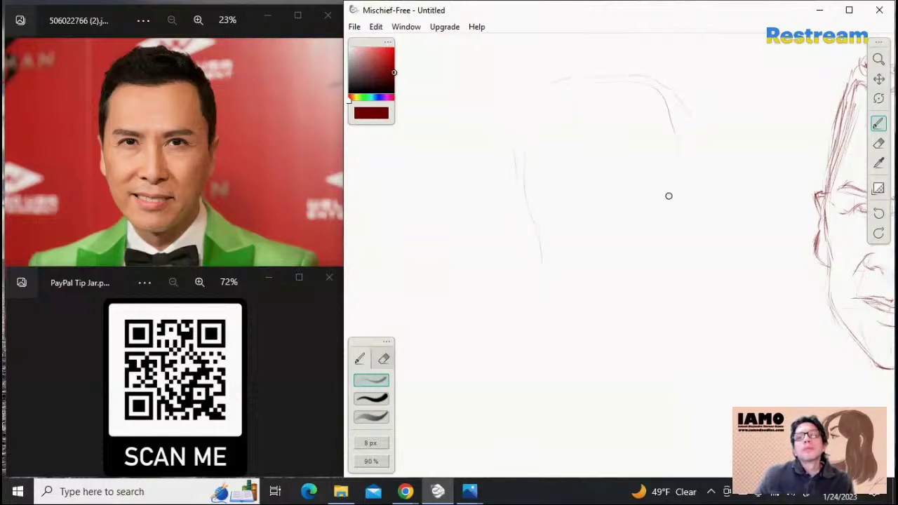
drag(552, 100, 678, 137)
mouse_move(503, 158)
mouse_down()
mouse_move(593, 73)
mouse_move(686, 123)
mouse_up()
drag(527, 153, 560, 233)
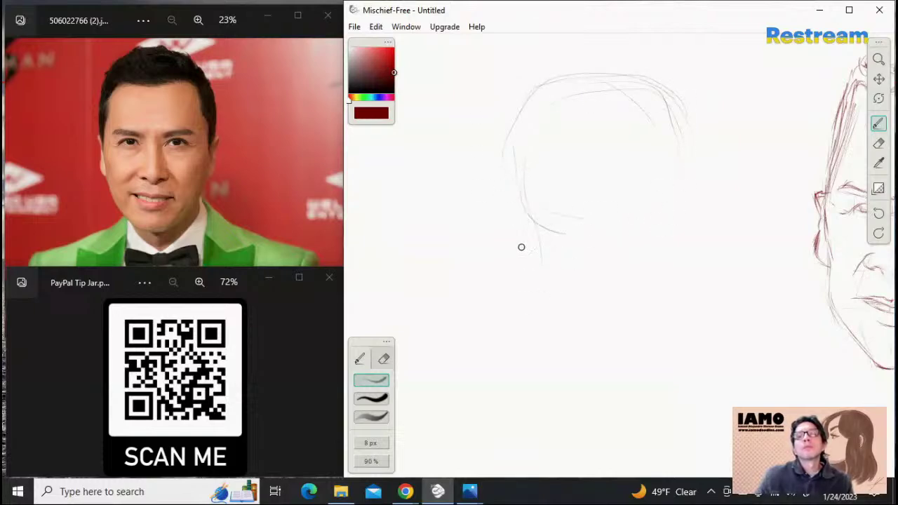
drag(500, 174, 528, 274)
mouse_move(512, 190)
mouse_down()
mouse_move(529, 364)
mouse_move(580, 404)
mouse_move(656, 391)
mouse_up()
drag(614, 419, 670, 361)
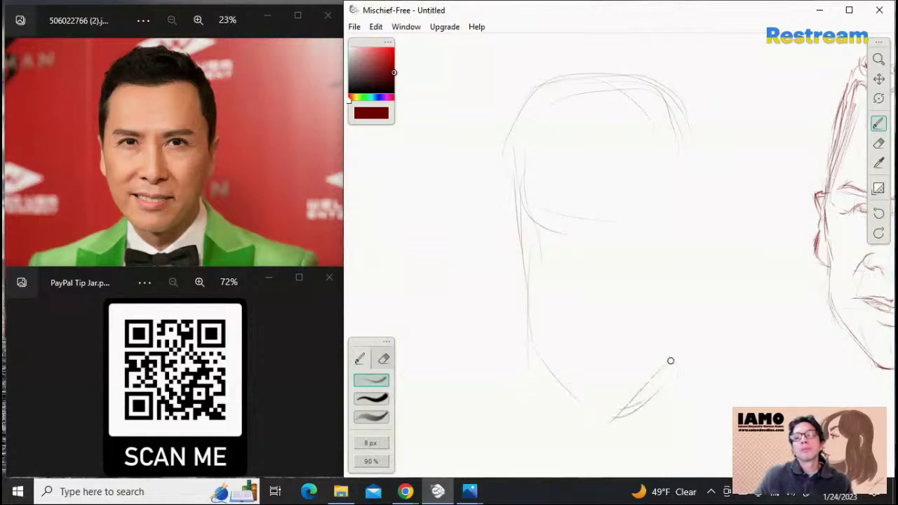
drag(686, 129, 685, 317)
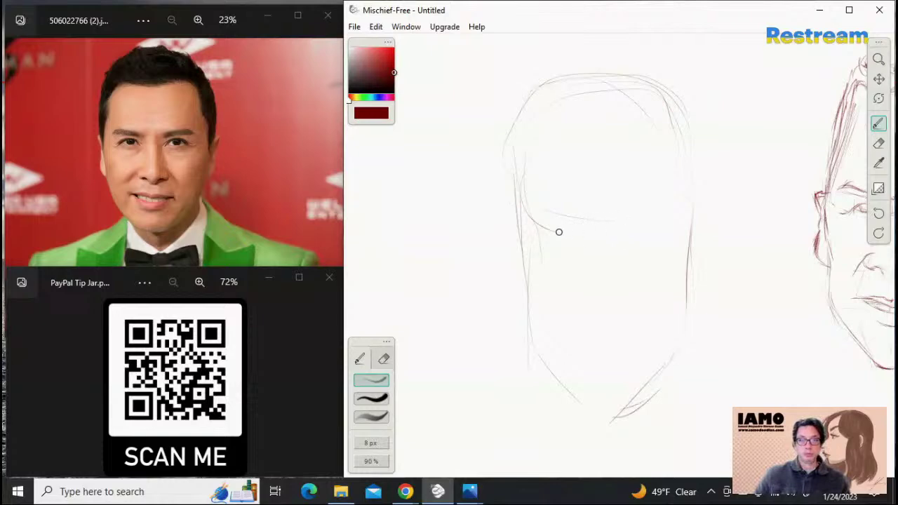
Draw a narrow horizontal eye guide across the middle of the third head and mark both ends with short vertical ticks
drag(547, 229, 690, 229)
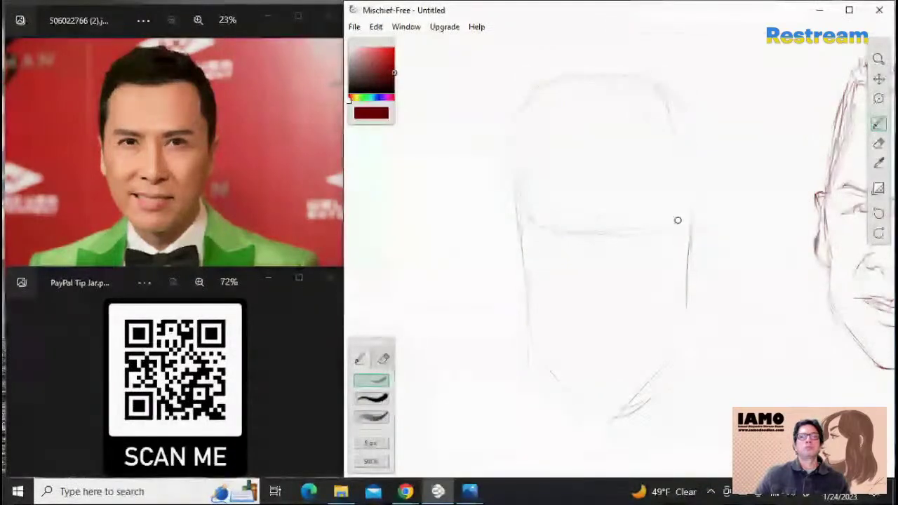
drag(551, 226, 552, 239)
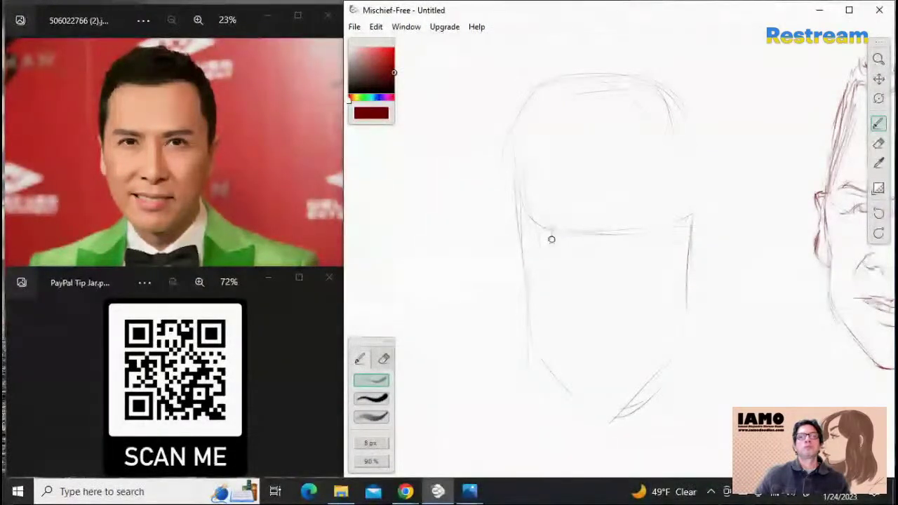
mouse_move(656, 234)
mouse_down()
mouse_move(563, 222)
mouse_move(660, 220)
mouse_move(543, 234)
mouse_move(659, 235)
mouse_up()
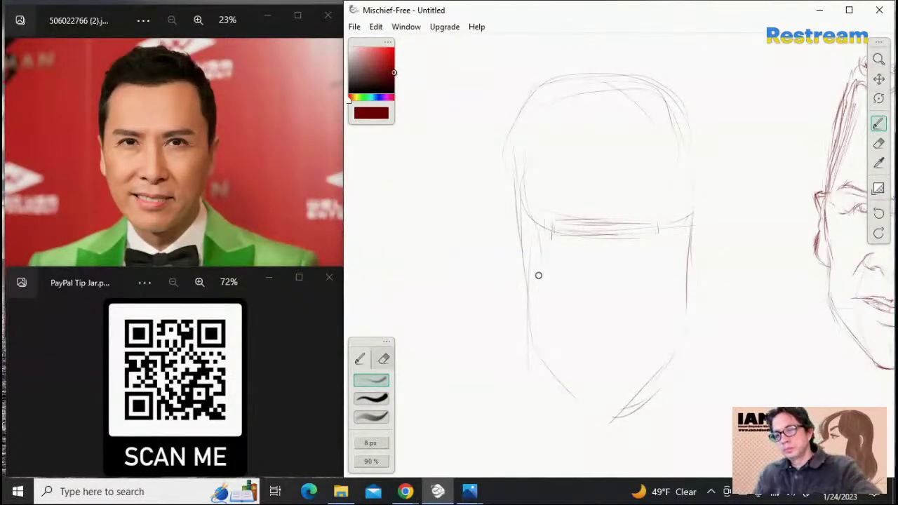
Close the chin and firm up the jaw, adding slightly narrower contour lines down both sides of the face
mouse_move(572, 376)
mouse_down()
mouse_move(608, 399)
mouse_move(569, 399)
mouse_move(613, 411)
mouse_move(631, 388)
mouse_move(597, 406)
mouse_move(642, 377)
mouse_move(617, 407)
mouse_move(587, 411)
mouse_move(648, 389)
mouse_move(641, 403)
mouse_move(617, 409)
mouse_move(667, 374)
mouse_move(688, 332)
mouse_up()
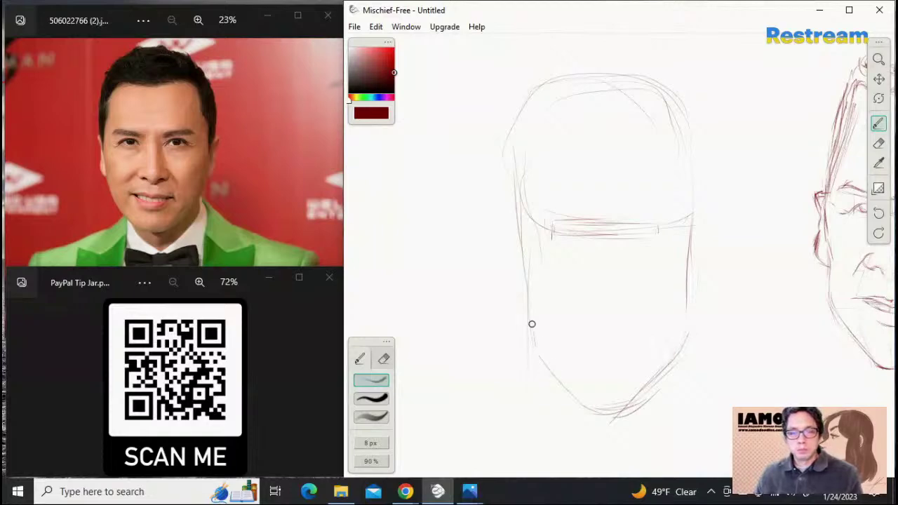
drag(532, 324, 561, 383)
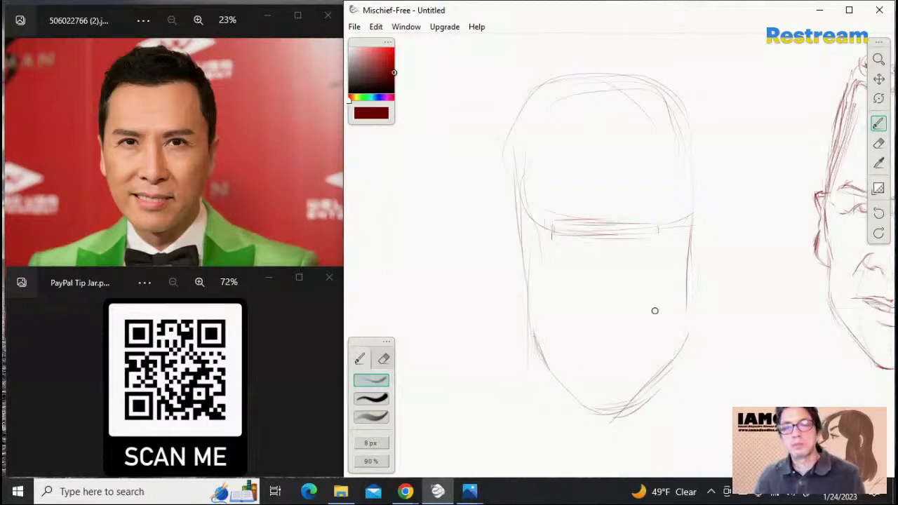
drag(529, 117, 524, 256)
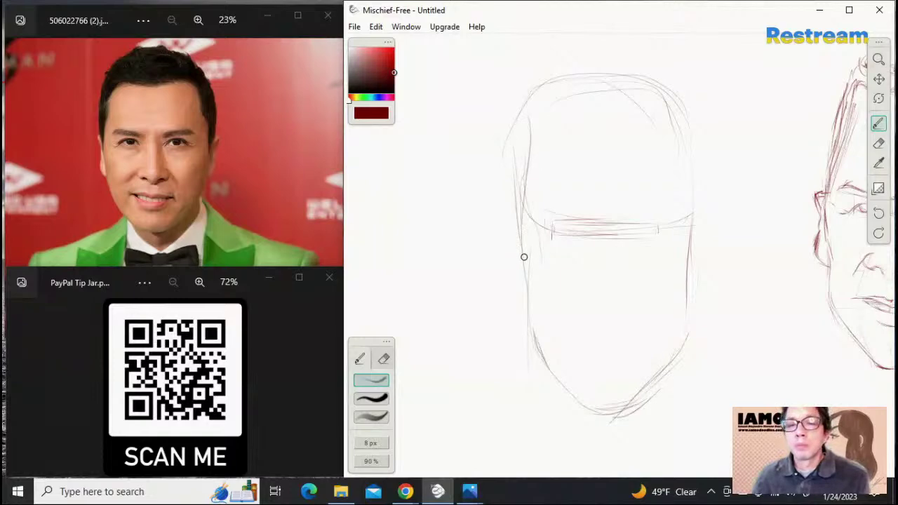
drag(523, 157, 538, 335)
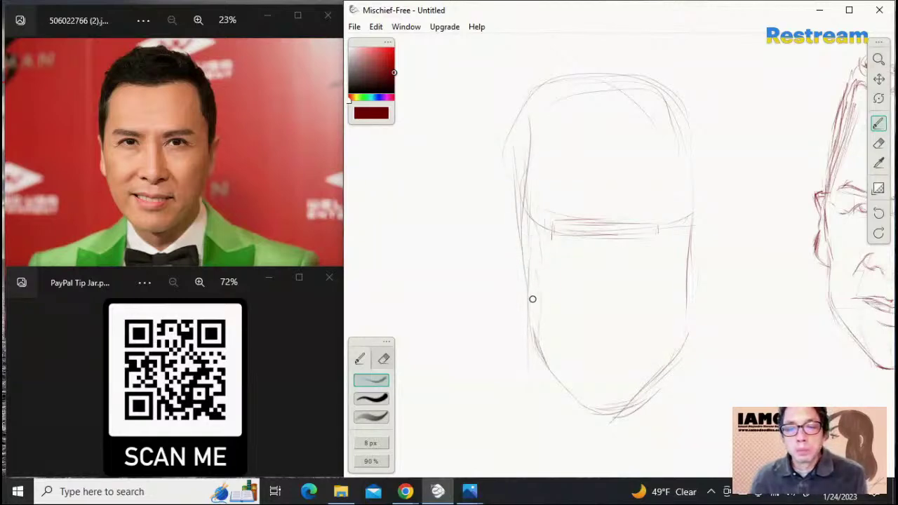
drag(534, 282, 543, 361)
mouse_move(688, 124)
mouse_down()
mouse_move(677, 206)
mouse_move(683, 185)
mouse_move(681, 341)
mouse_up()
drag(684, 297, 679, 350)
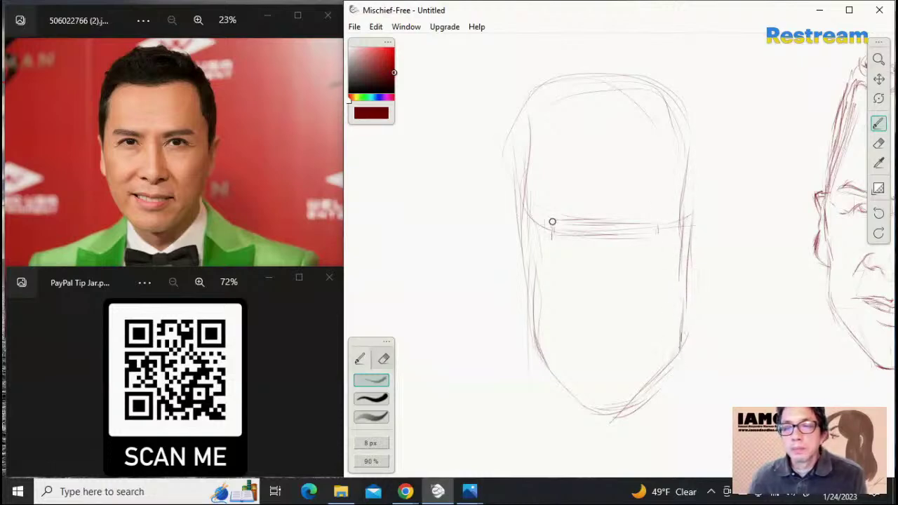
Strengthen the head's side contour beside the eye guide and sketch a light hair arc above the cranium
drag(529, 271, 529, 222)
drag(524, 164, 531, 246)
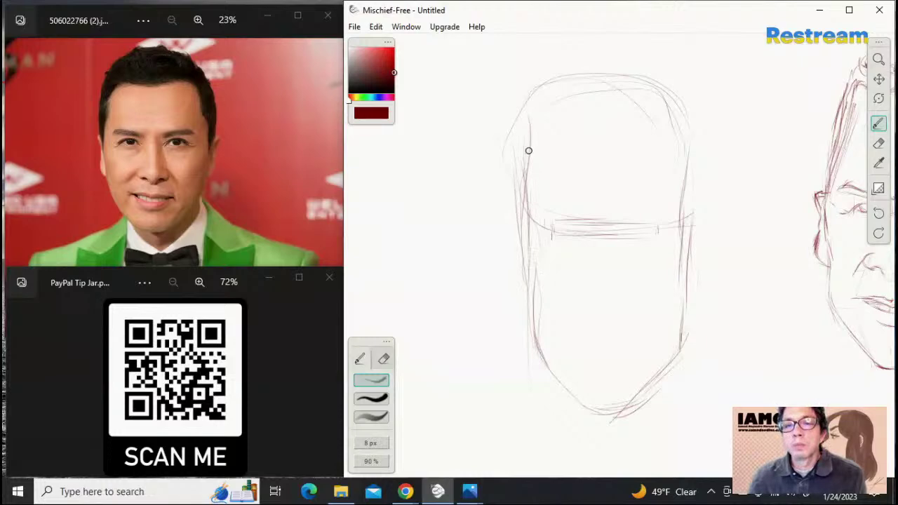
mouse_move(527, 104)
mouse_down()
mouse_move(553, 54)
mouse_move(554, 63)
mouse_move(605, 44)
mouse_up()
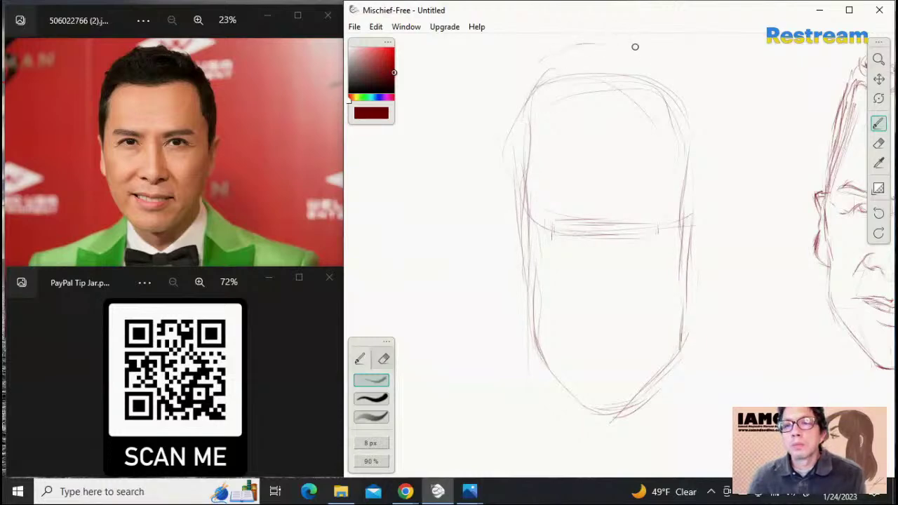
drag(662, 57, 678, 73)
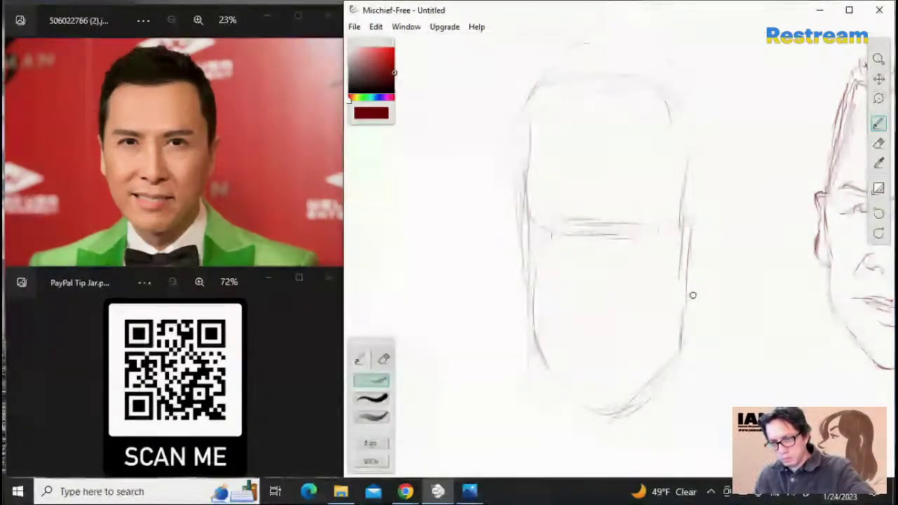
Add a horizontal nose guide, a slanted mouth guide and a vertical centre line to the third head
drag(676, 297, 585, 303)
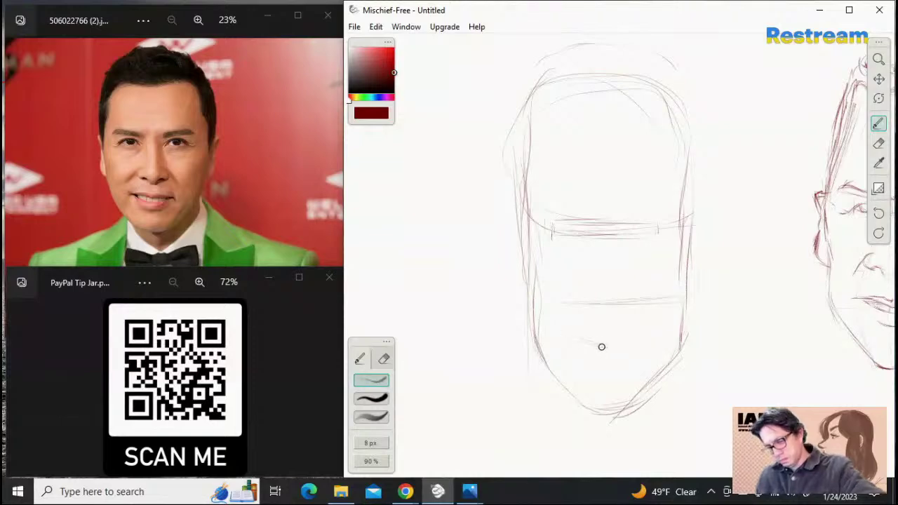
drag(566, 338, 617, 351)
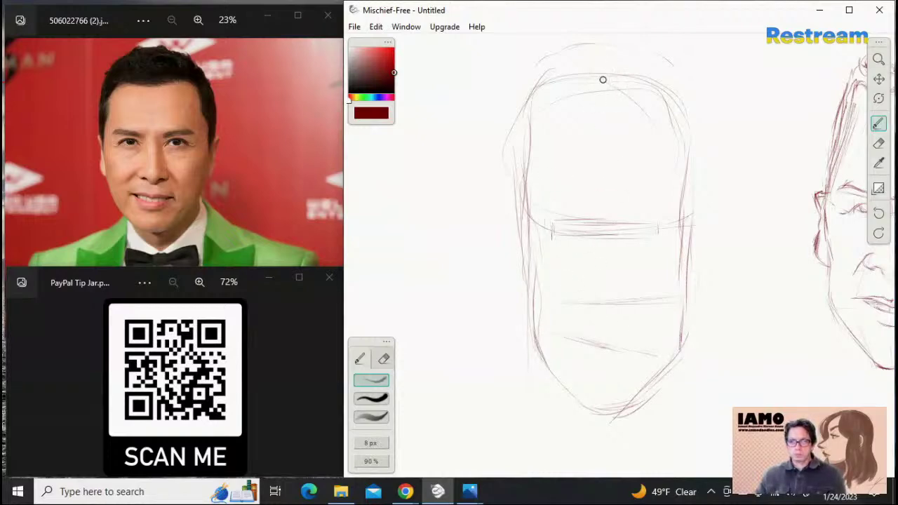
drag(609, 112, 608, 160)
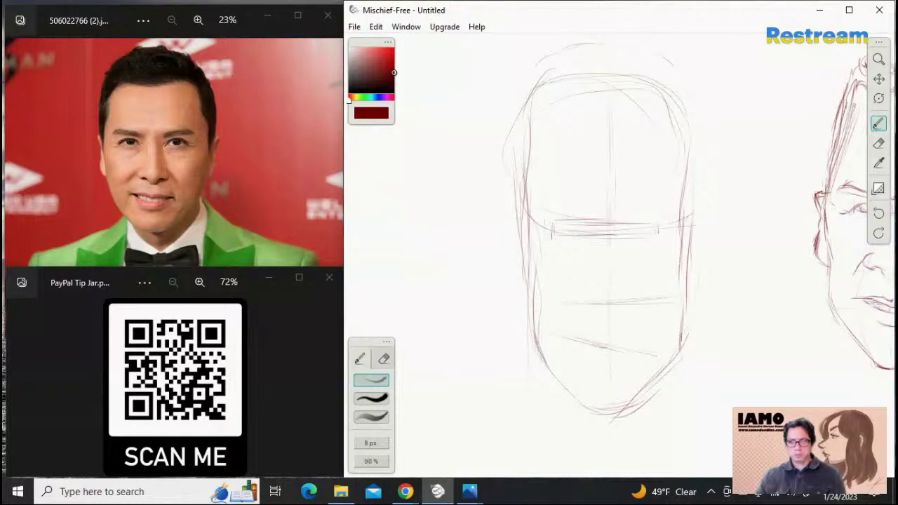
Sketch the slanted mouth over its guide, with a peaked upper lip, a parting line and a short curved lower lip
click(878, 78)
mouse_move(781, 130)
mouse_down()
mouse_move(682, 130)
mouse_move(709, 138)
mouse_move(823, 126)
mouse_move(749, 107)
mouse_up()
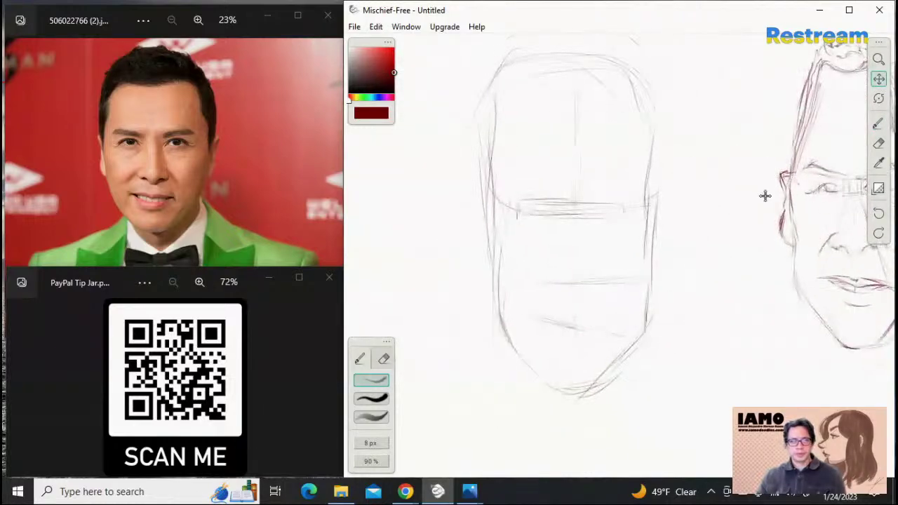
drag(764, 194, 737, 195)
drag(704, 226, 732, 164)
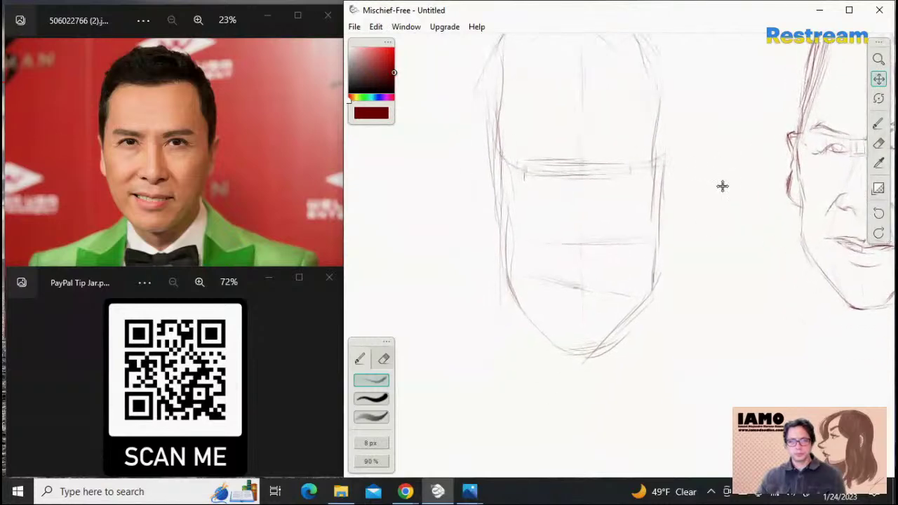
click(878, 123)
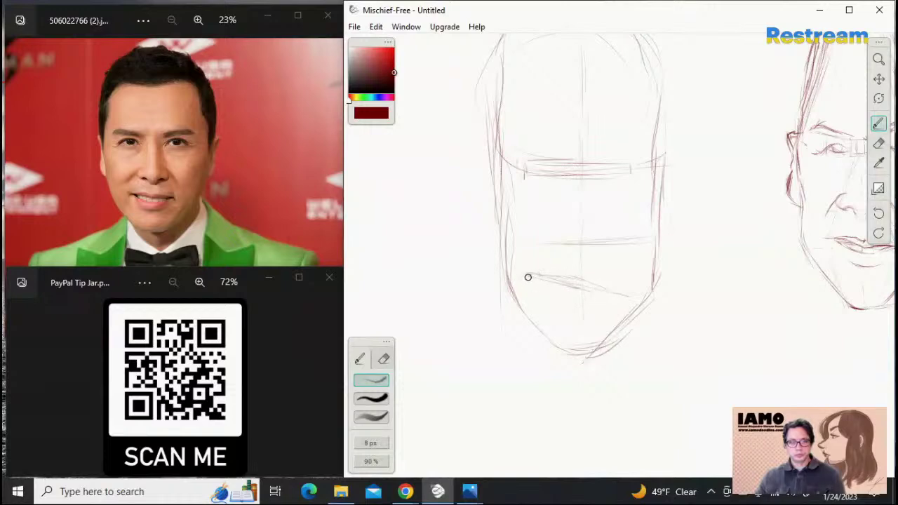
mouse_move(528, 277)
mouse_down()
mouse_move(636, 291)
mouse_move(603, 291)
mouse_move(625, 291)
mouse_up()
drag(552, 273, 565, 272)
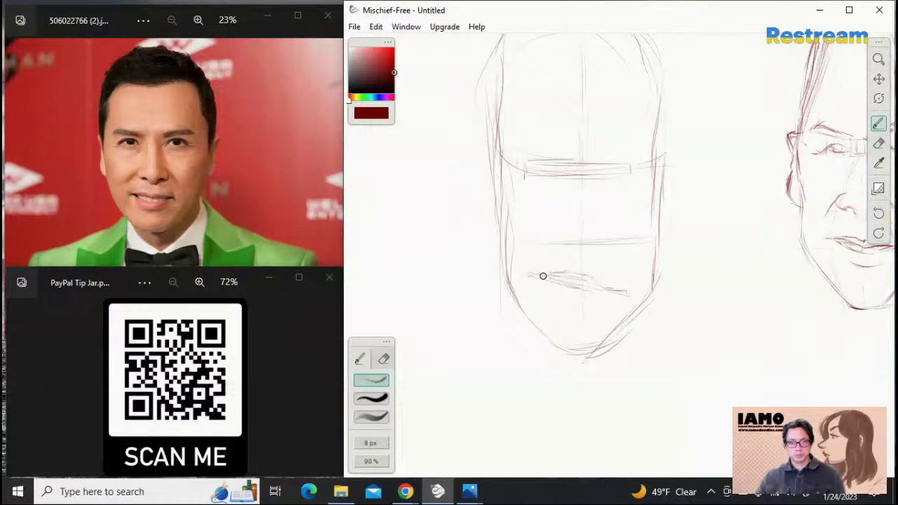
mouse_move(539, 276)
mouse_down()
mouse_move(573, 292)
mouse_move(551, 279)
mouse_move(601, 294)
mouse_move(622, 288)
mouse_up()
mouse_move(548, 292)
mouse_down()
mouse_move(593, 307)
mouse_move(573, 308)
mouse_move(598, 304)
mouse_up()
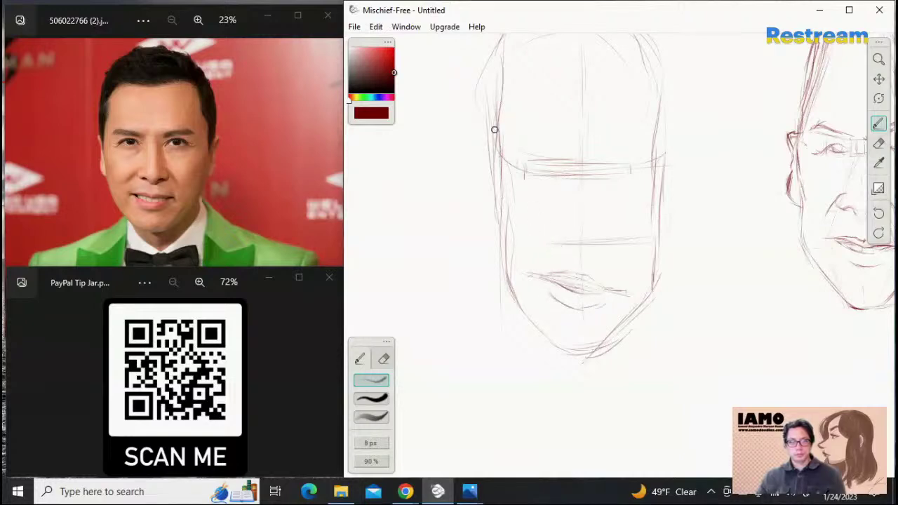
mouse_move(505, 129)
mouse_down()
mouse_move(497, 164)
mouse_move(510, 134)
mouse_move(503, 193)
mouse_up()
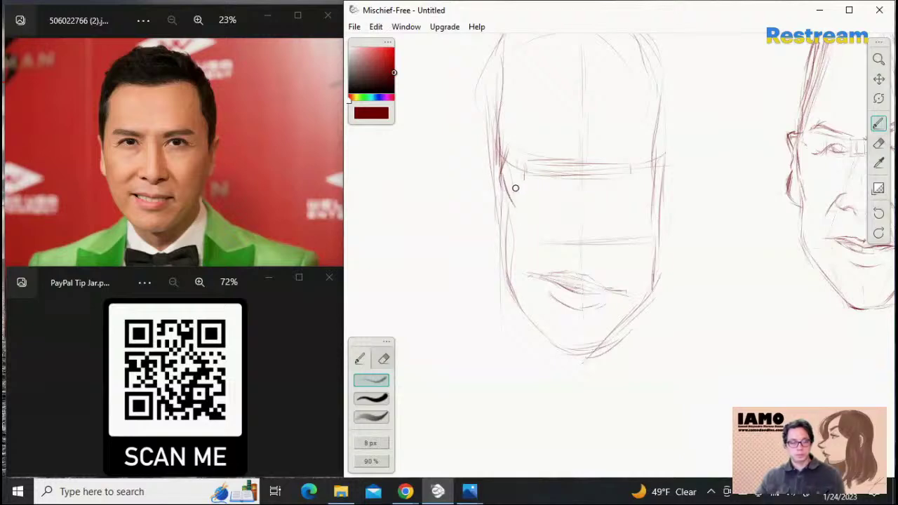
key(ctrl+z)
key(ctrl+z)
key(ctrl+z)
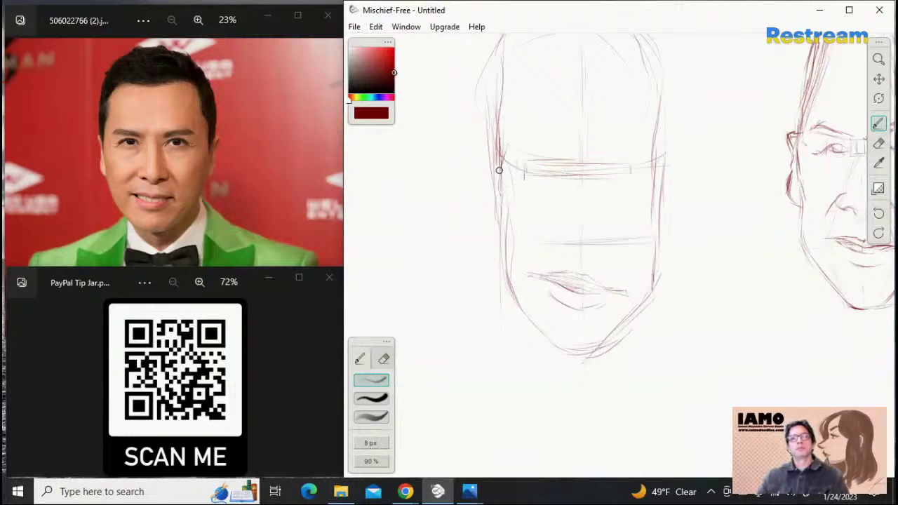
Draw the cheekbone contours down both sides of the face, from the eye guide to the jaw
mouse_move(499, 169)
mouse_down()
mouse_move(512, 224)
mouse_move(507, 207)
mouse_move(513, 219)
mouse_move(514, 212)
mouse_move(514, 233)
mouse_move(508, 214)
mouse_move(500, 254)
mouse_up()
mouse_move(512, 205)
mouse_down()
mouse_move(500, 260)
mouse_move(529, 314)
mouse_move(505, 271)
mouse_move(520, 307)
mouse_up()
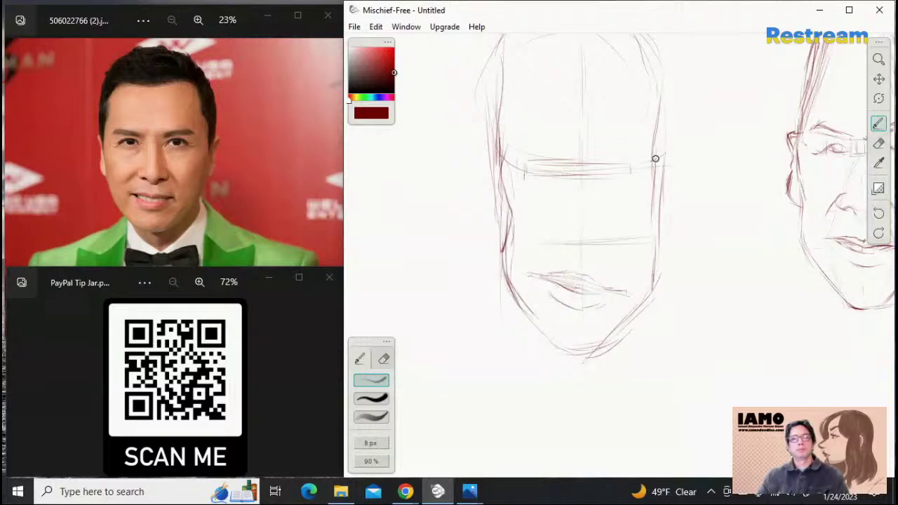
mouse_move(653, 155)
mouse_down()
mouse_move(661, 182)
mouse_move(649, 208)
mouse_move(654, 242)
mouse_up()
drag(651, 210, 657, 292)
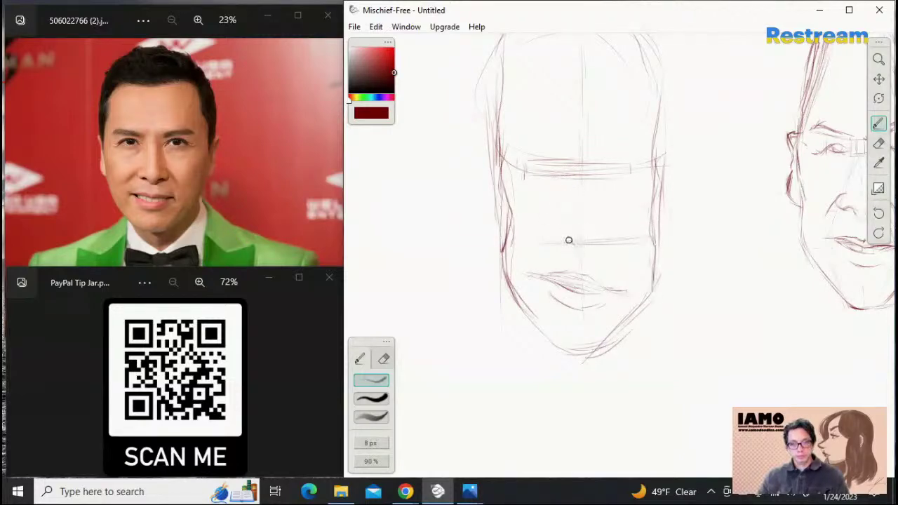
Draw a pointed nose tip at the nose guide, with both nostrils and their curved outer wings
drag(571, 243, 582, 246)
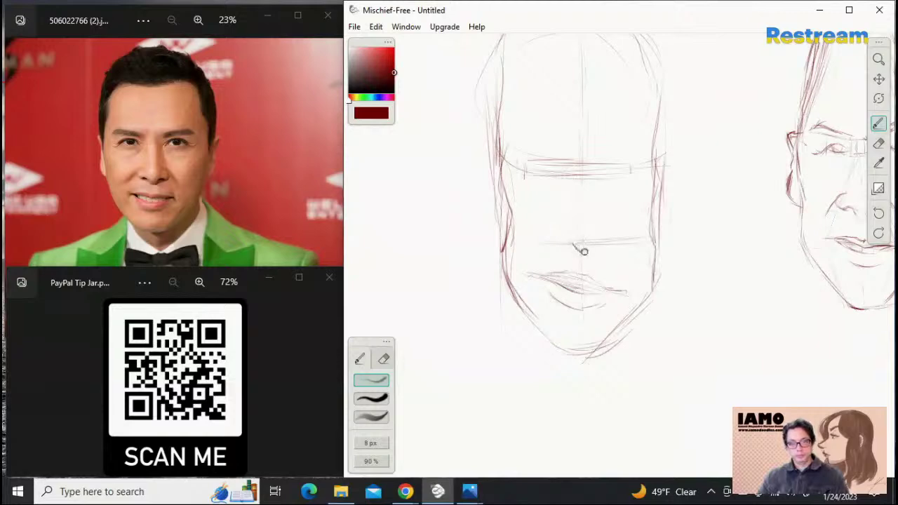
drag(592, 238, 587, 245)
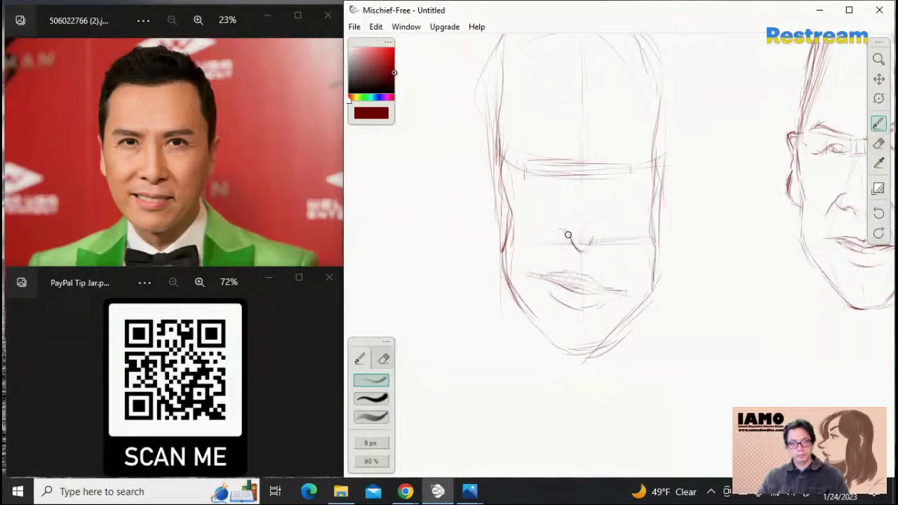
drag(560, 236, 564, 235)
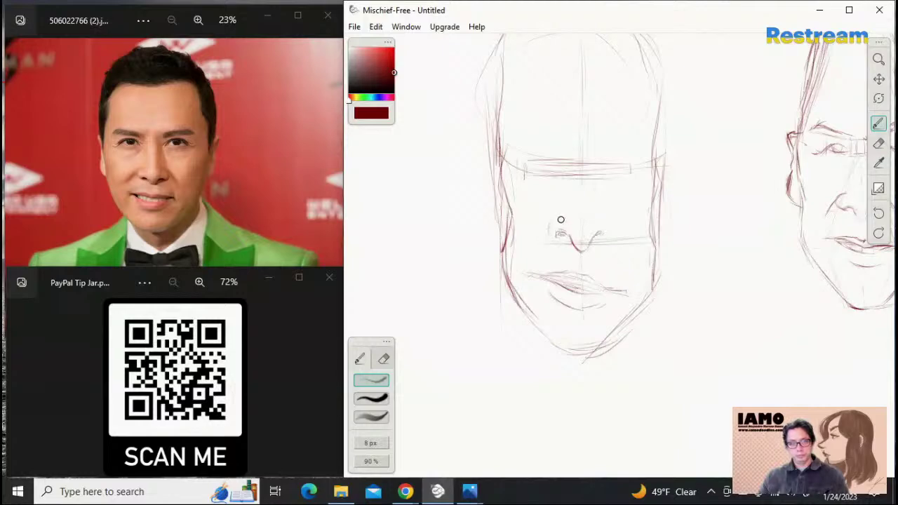
mouse_move(553, 222)
mouse_down()
mouse_move(557, 241)
mouse_move(561, 219)
mouse_move(609, 238)
mouse_up()
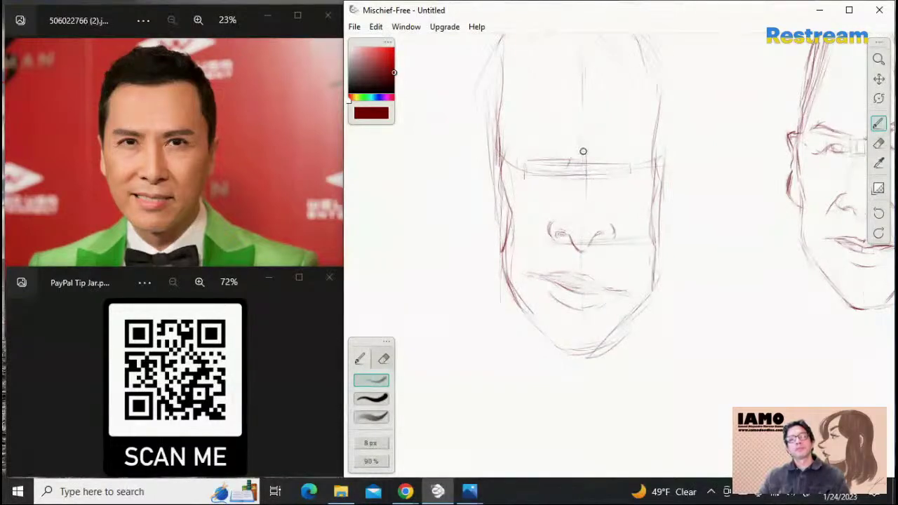
Mark the nose bridge with short ticks on the eye guide and add short creases running down from the nostrils
drag(570, 157, 567, 167)
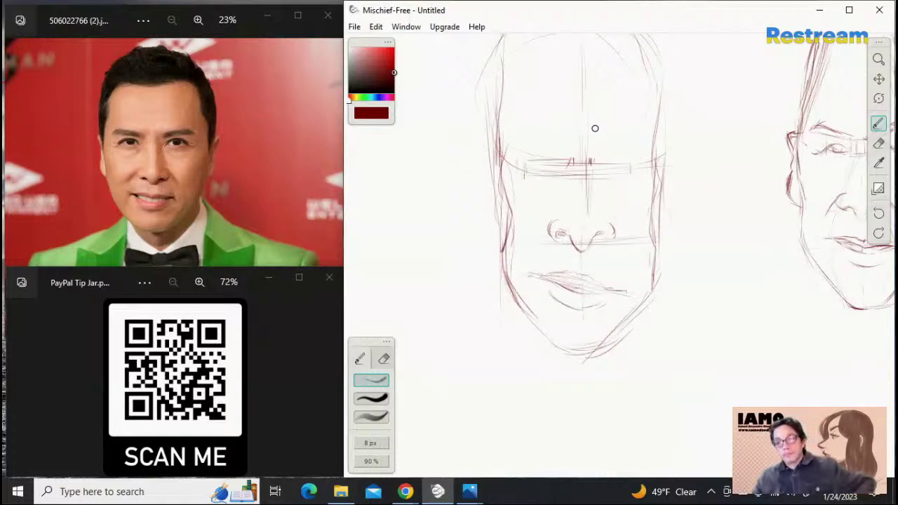
drag(554, 220, 544, 251)
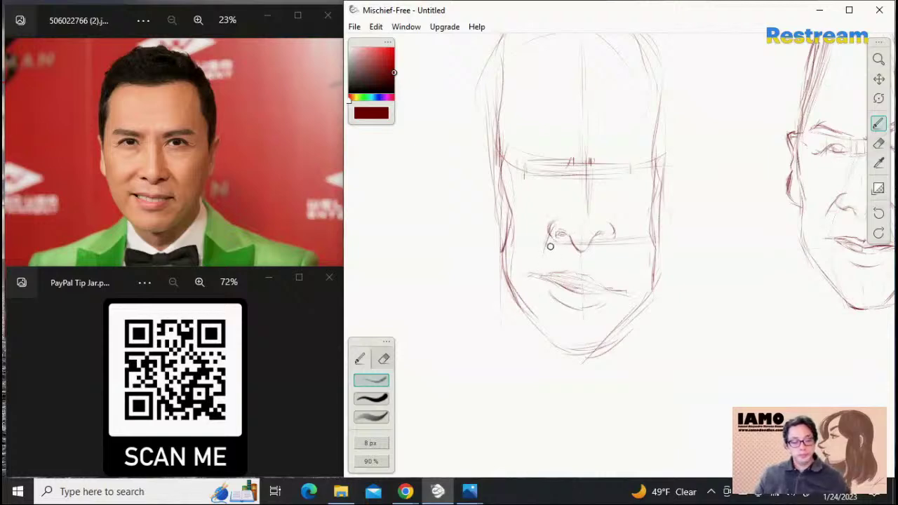
key(ctrl+z)
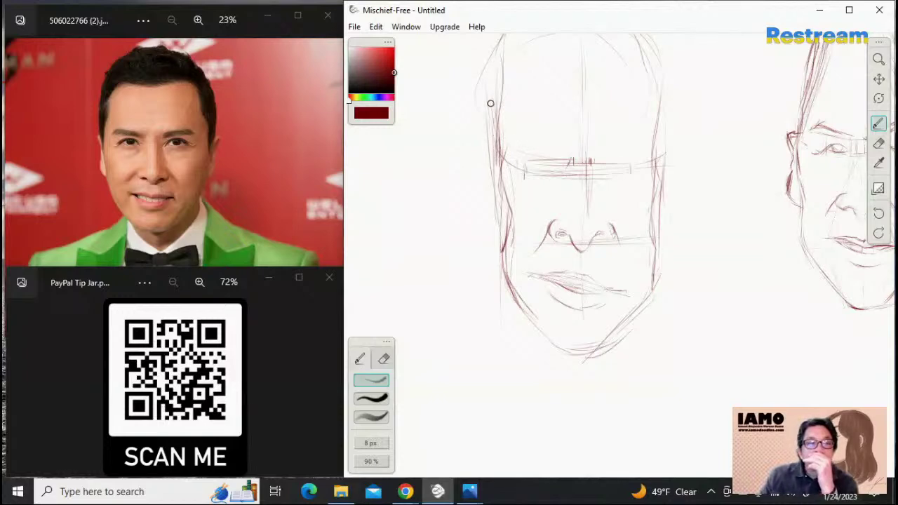
Draw a line flaring outward and upward from the eye guide at the left temple of the long head
drag(503, 160, 470, 80)
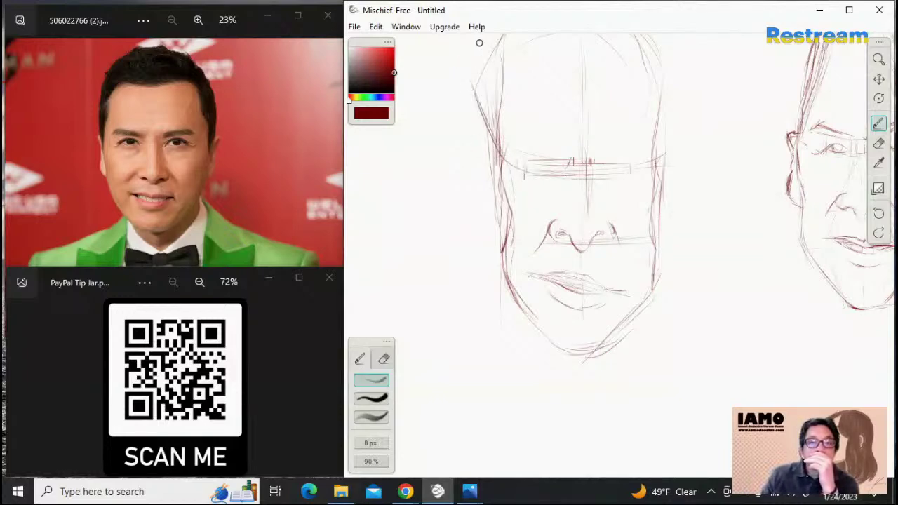
click(877, 61)
drag(857, 96, 882, 99)
drag(796, 118, 793, 115)
click(878, 79)
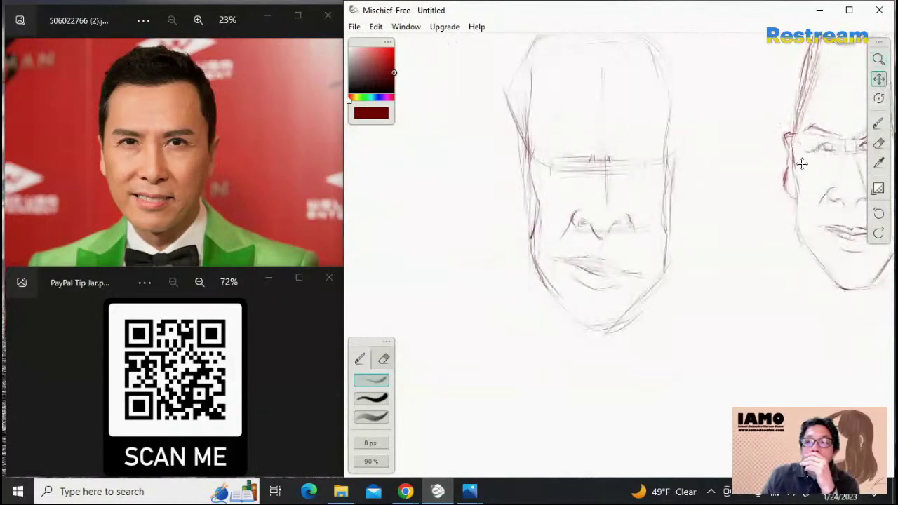
mouse_move(801, 164)
mouse_down()
mouse_move(727, 260)
mouse_move(745, 209)
mouse_move(735, 216)
mouse_up()
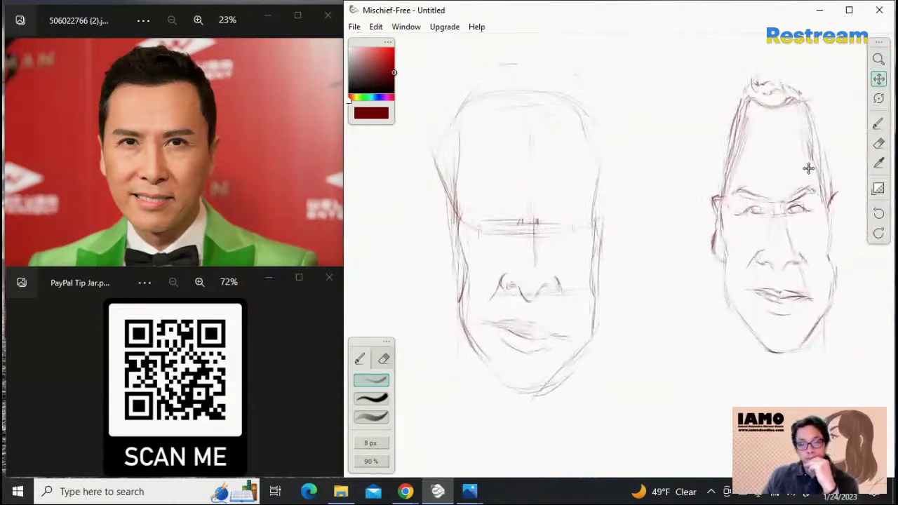
Erase the drawn nose and sketch slanted guide lines from the bridge down both sides of the nose toward the mouth
click(880, 144)
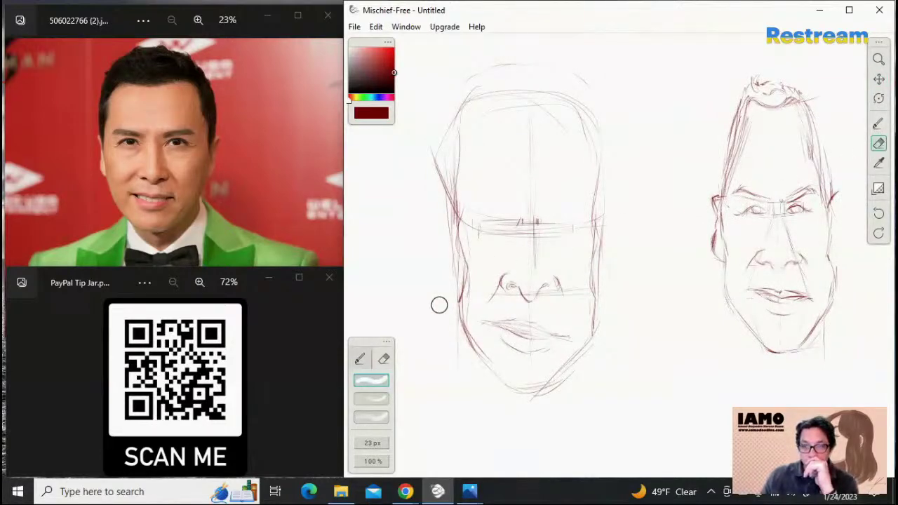
mouse_move(495, 281)
mouse_down()
mouse_move(563, 289)
mouse_move(546, 281)
mouse_move(517, 287)
mouse_move(522, 300)
mouse_move(526, 284)
mouse_move(549, 288)
mouse_up()
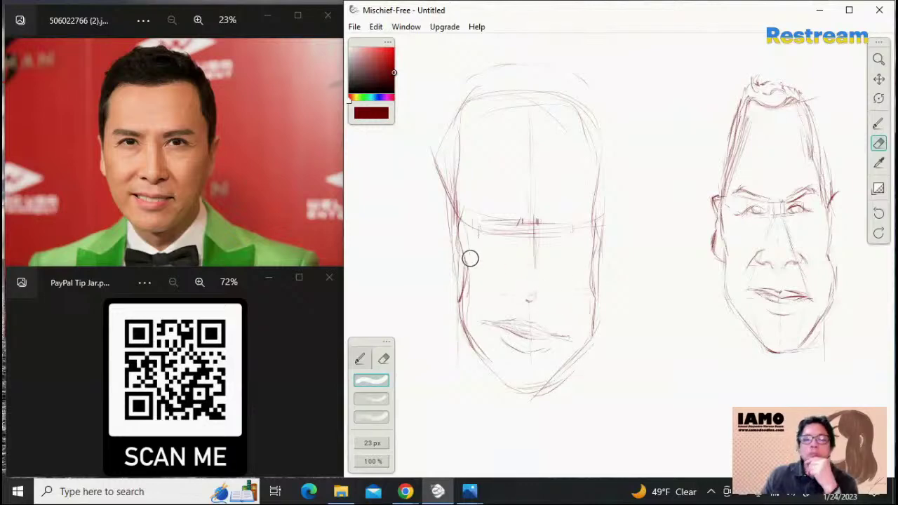
click(360, 359)
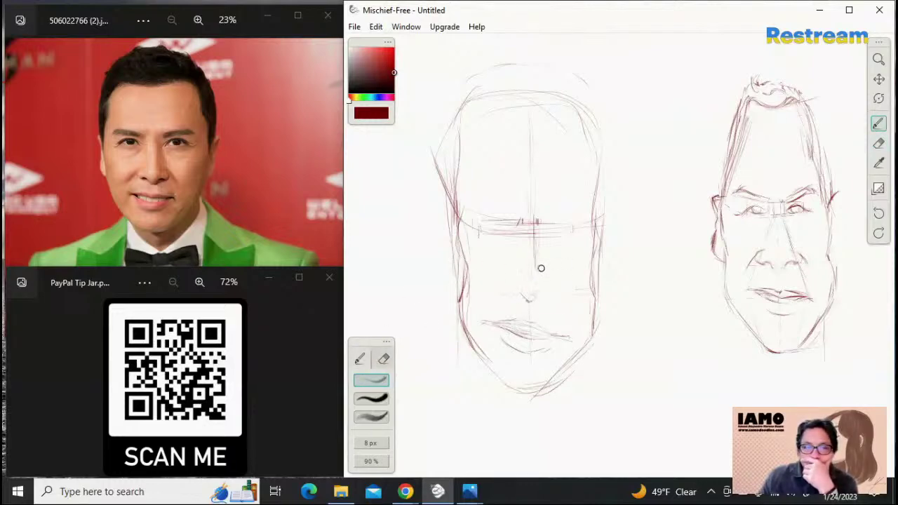
drag(518, 250, 494, 321)
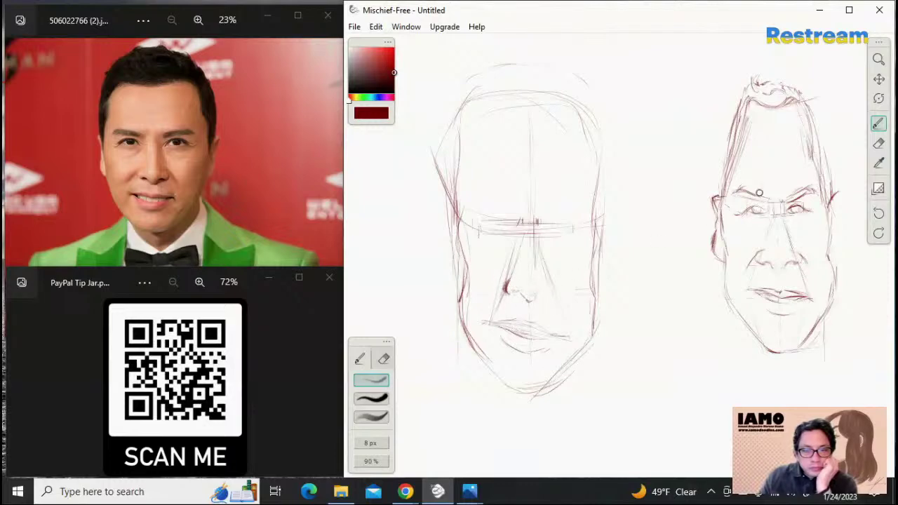
Erase the darkened wing mark and the leftover nose tip between the slanted nose guides
click(877, 145)
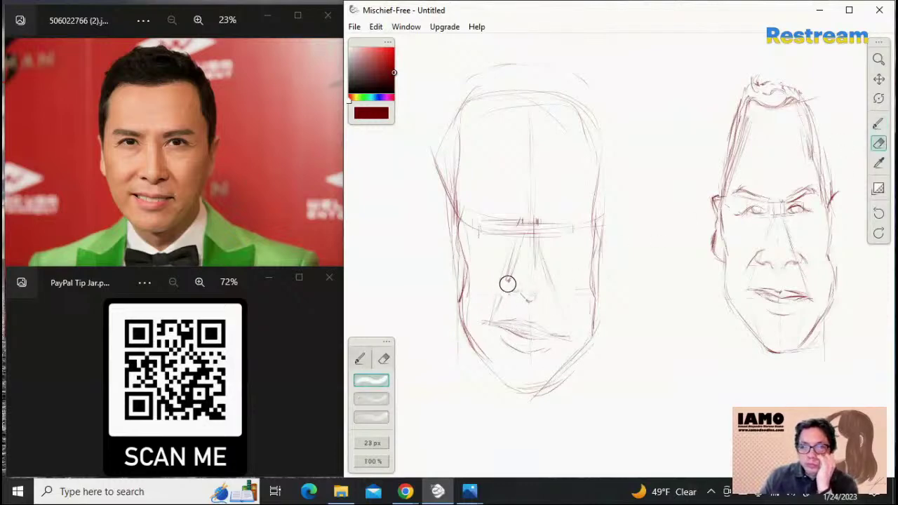
click(877, 125)
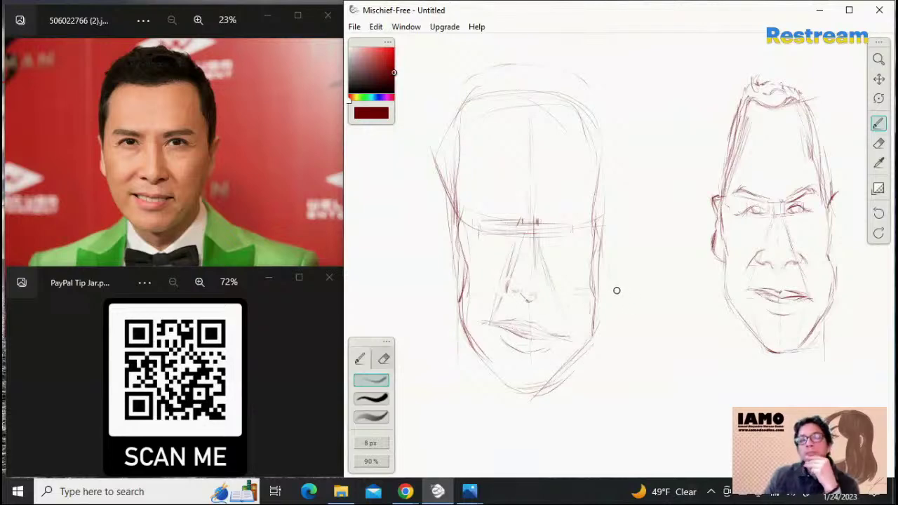
click(877, 144)
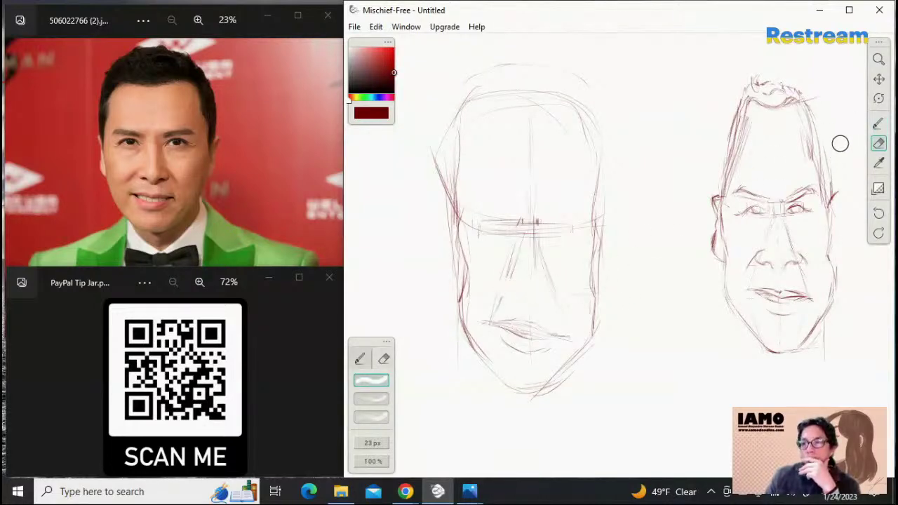
click(878, 124)
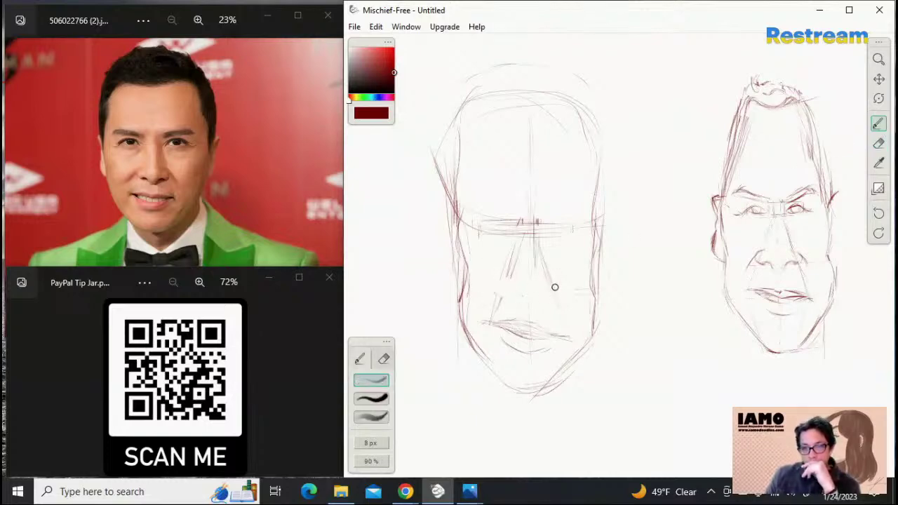
Redraw the nose from a wide, flat oval with a tip, nostrils and wings, then redo the curve under the lower lip
mouse_move(518, 279)
mouse_down()
mouse_move(497, 295)
mouse_move(531, 303)
mouse_move(549, 282)
mouse_move(500, 295)
mouse_move(519, 301)
mouse_move(555, 286)
mouse_move(513, 278)
mouse_up()
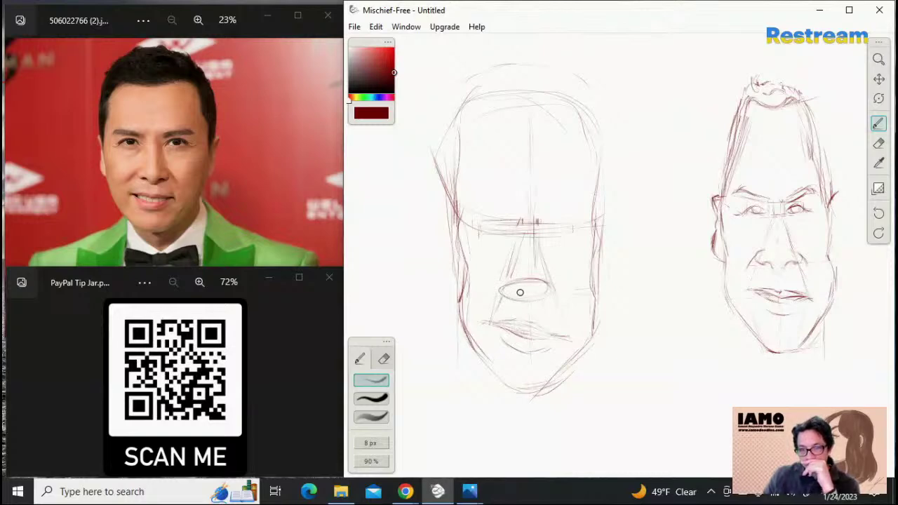
drag(523, 294, 533, 297)
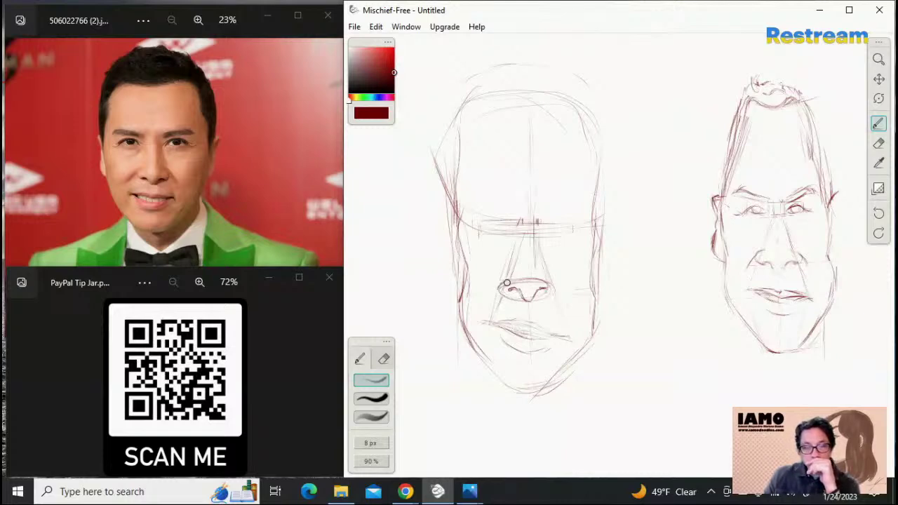
drag(507, 282, 500, 290)
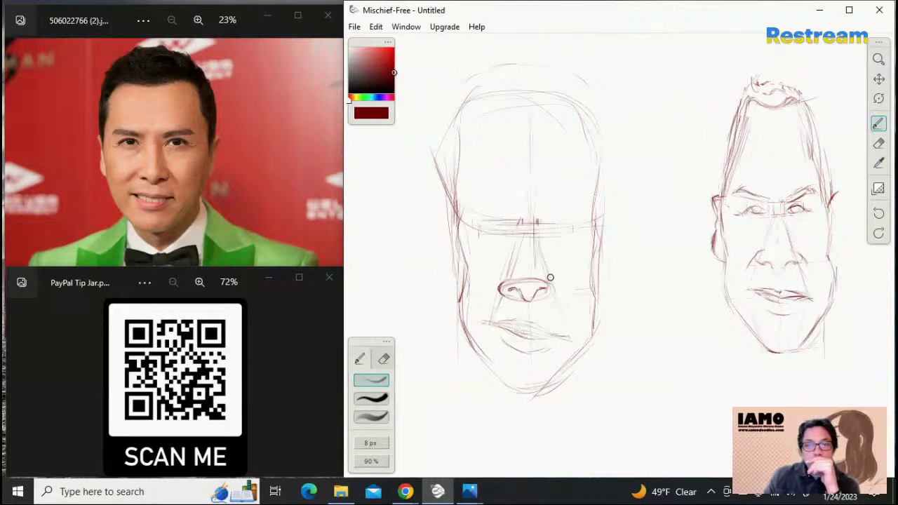
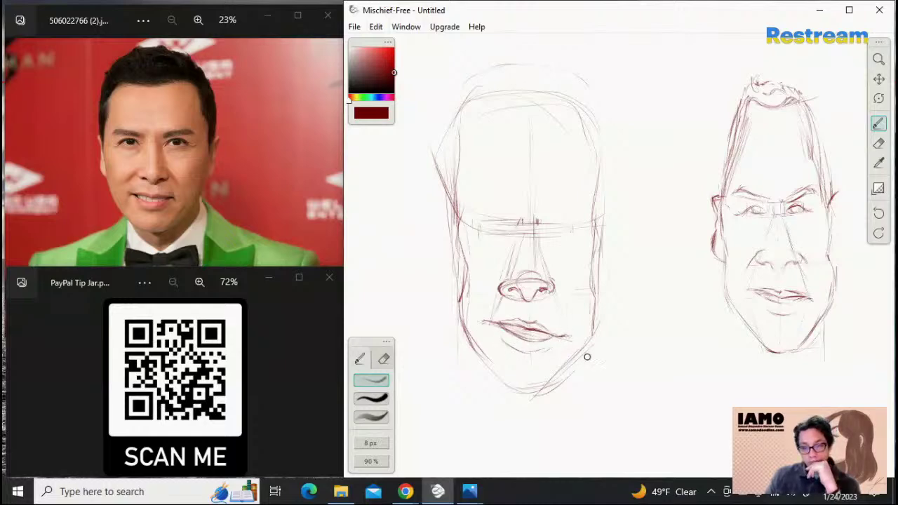
click(878, 143)
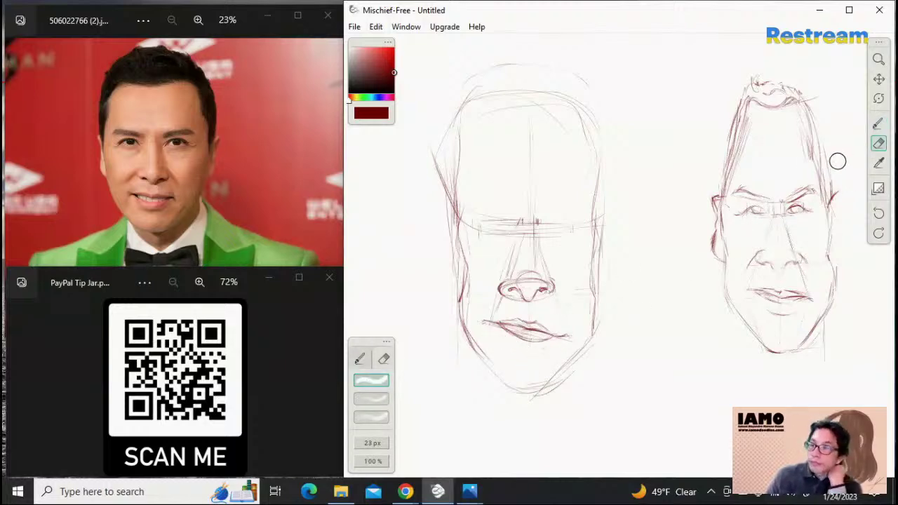
click(878, 123)
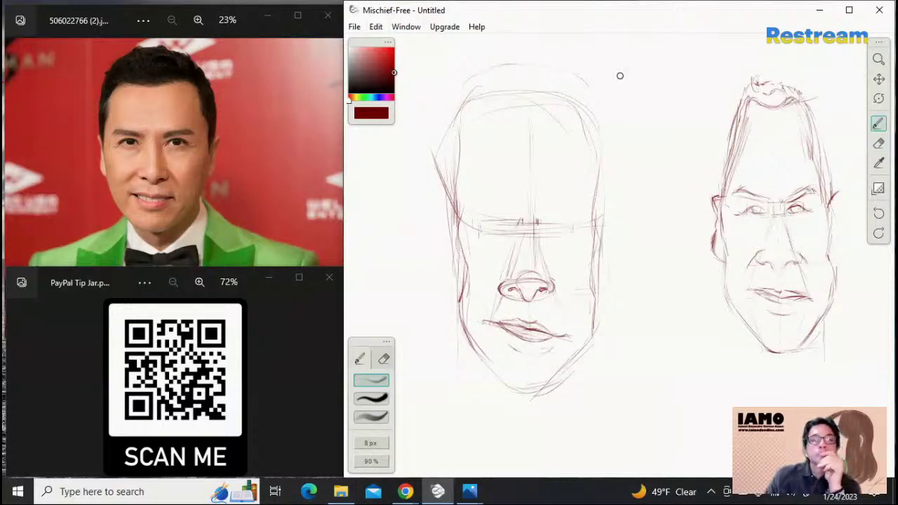
Add temple strokes above the eye guide and a loose, wider arc outside the left side of the cranium
click(878, 59)
alt+click(661, 186)
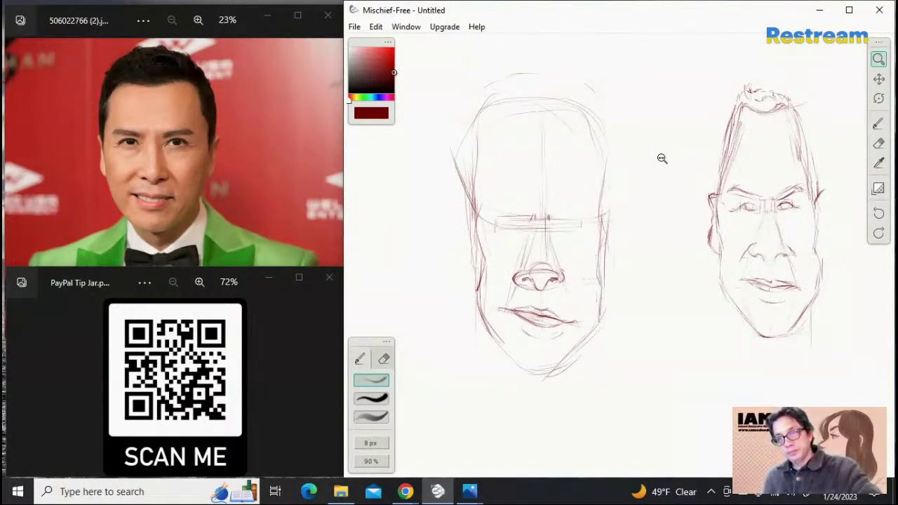
click(878, 123)
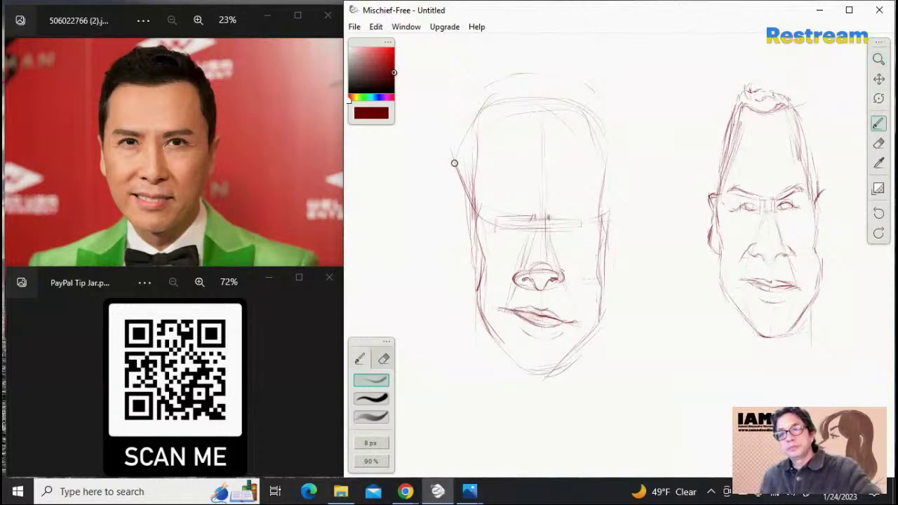
mouse_move(477, 204)
mouse_down()
mouse_move(488, 171)
mouse_move(475, 209)
mouse_move(486, 75)
mouse_move(464, 177)
mouse_move(473, 103)
mouse_move(542, 99)
mouse_move(425, 136)
mouse_up()
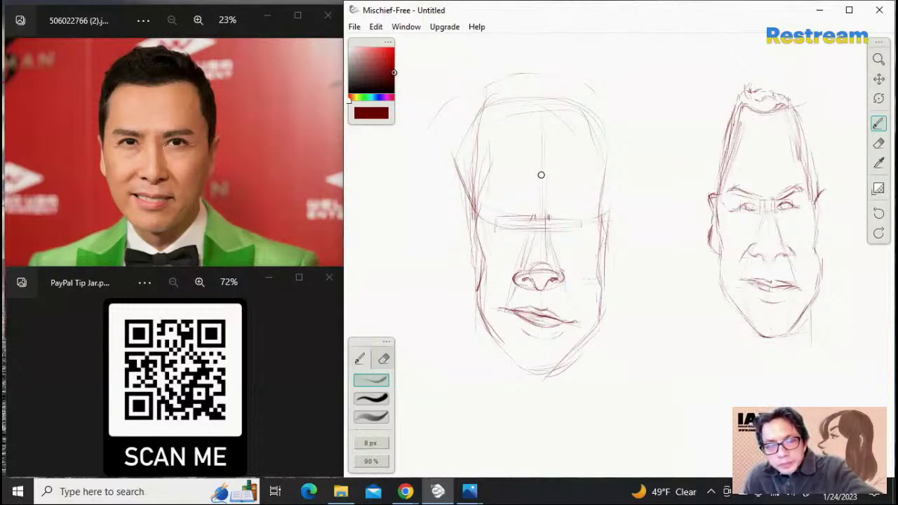
Mark short curved strokes in the middle of the forehead and draw an arching hairline from the left temple, with a small tuft
drag(528, 168, 545, 172)
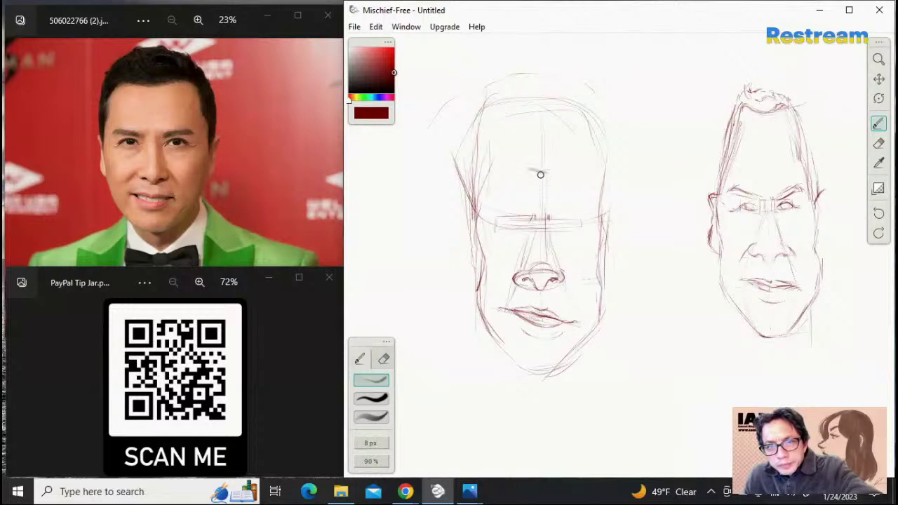
drag(524, 170, 552, 176)
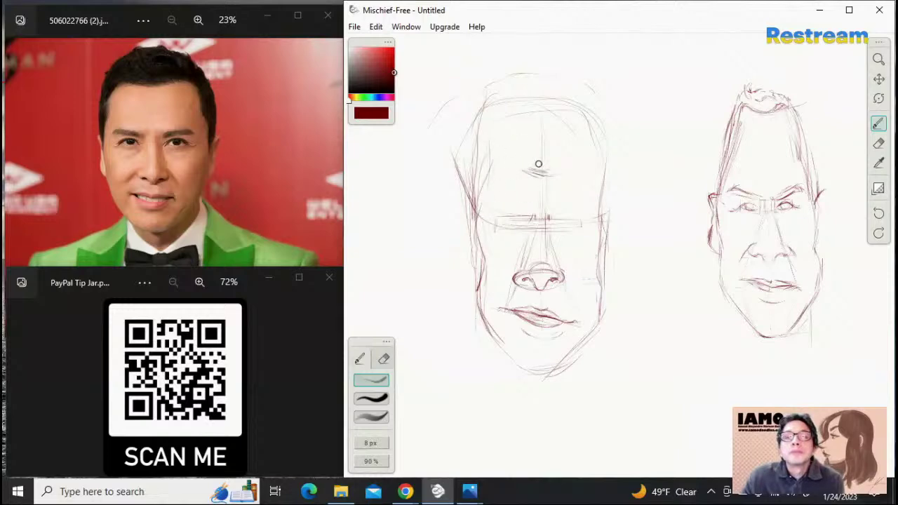
mouse_move(483, 165)
mouse_down()
mouse_move(562, 181)
mouse_move(508, 158)
mouse_move(503, 141)
mouse_move(518, 134)
mouse_move(497, 149)
mouse_move(480, 194)
mouse_move(545, 132)
mouse_up()
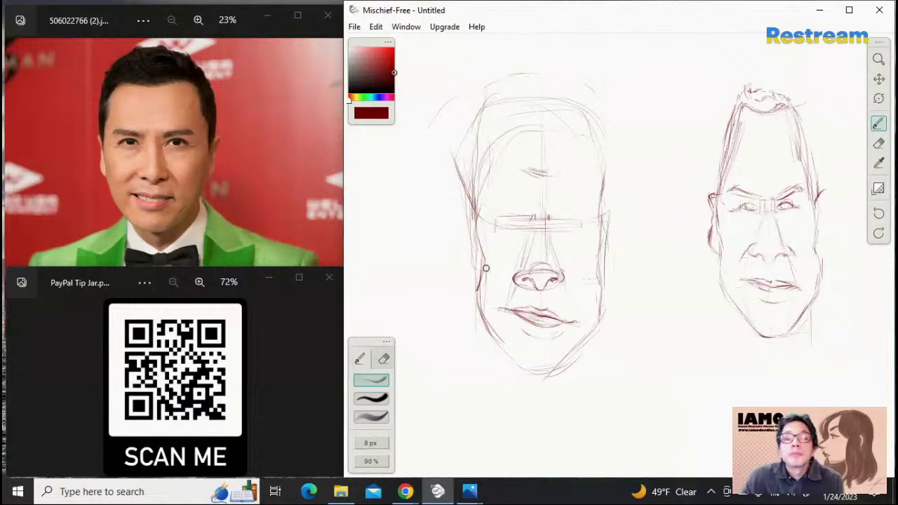
mouse_move(464, 170)
mouse_down()
mouse_move(486, 145)
mouse_move(531, 133)
mouse_move(478, 195)
mouse_move(494, 140)
mouse_move(480, 151)
mouse_move(510, 129)
mouse_move(538, 124)
mouse_up()
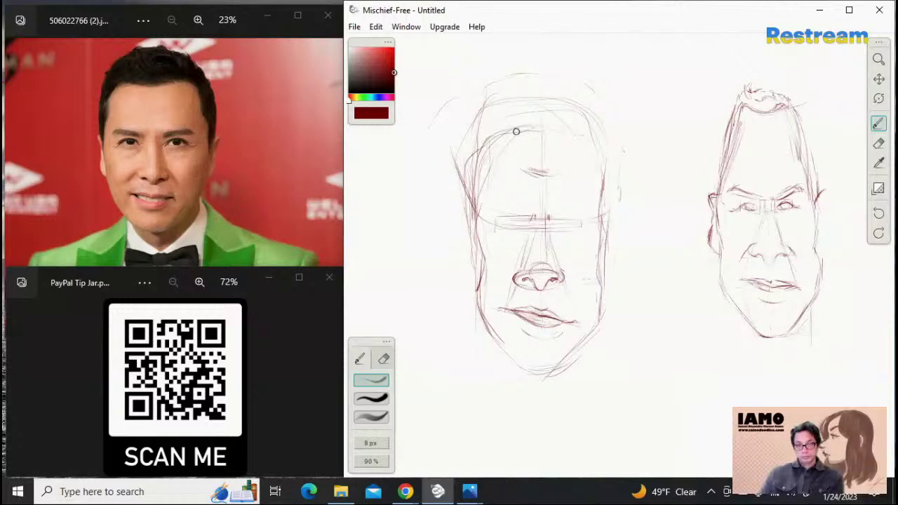
drag(508, 119, 512, 125)
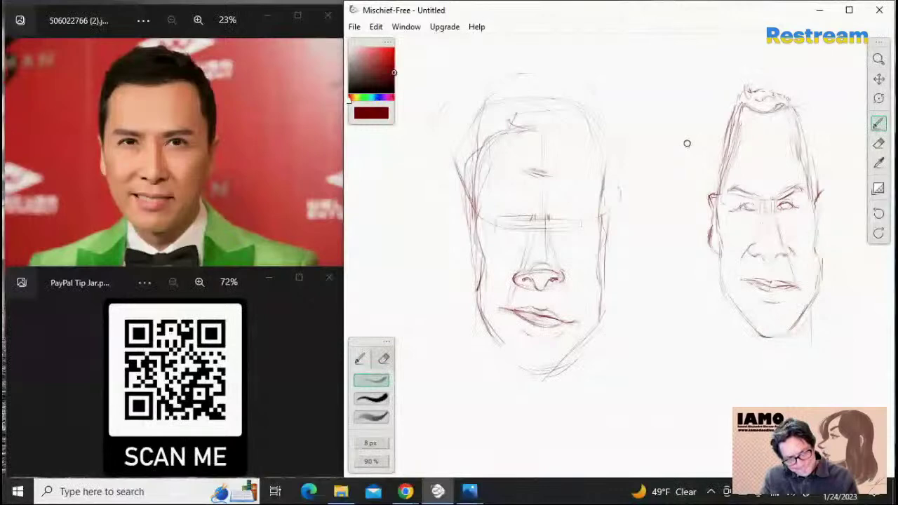
click(878, 78)
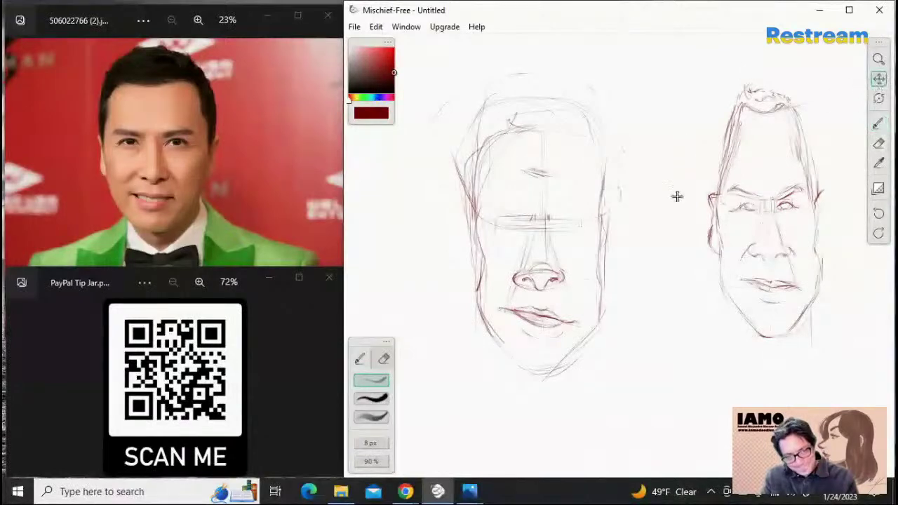
drag(692, 209, 577, 222)
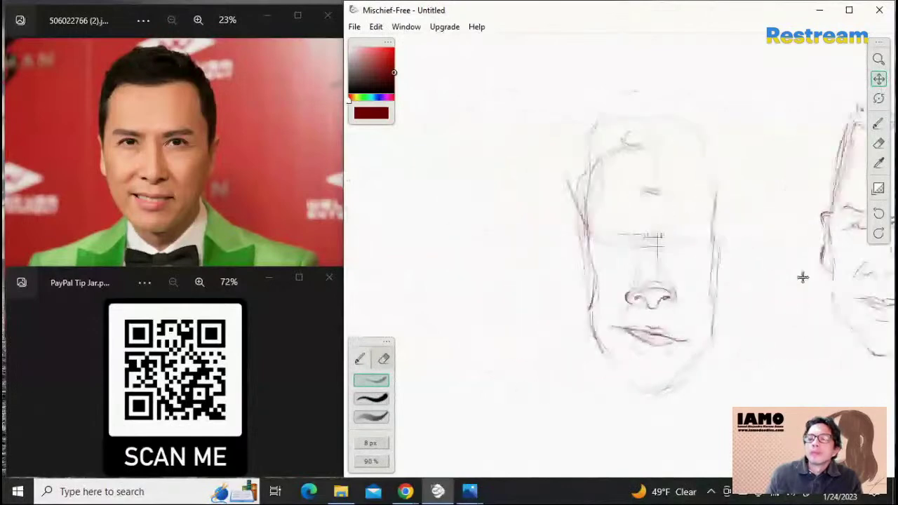
mouse_move(802, 277)
mouse_down()
mouse_move(652, 283)
mouse_move(649, 271)
mouse_up()
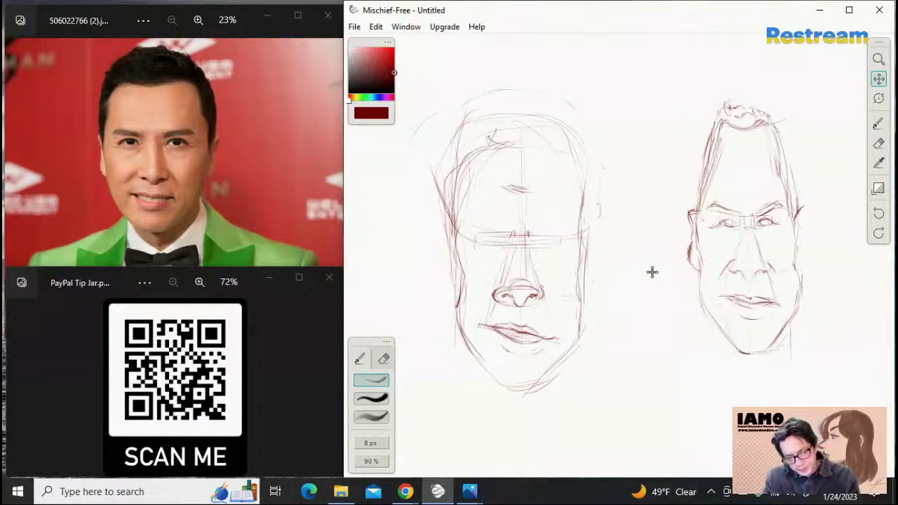
key(ctrl+z)
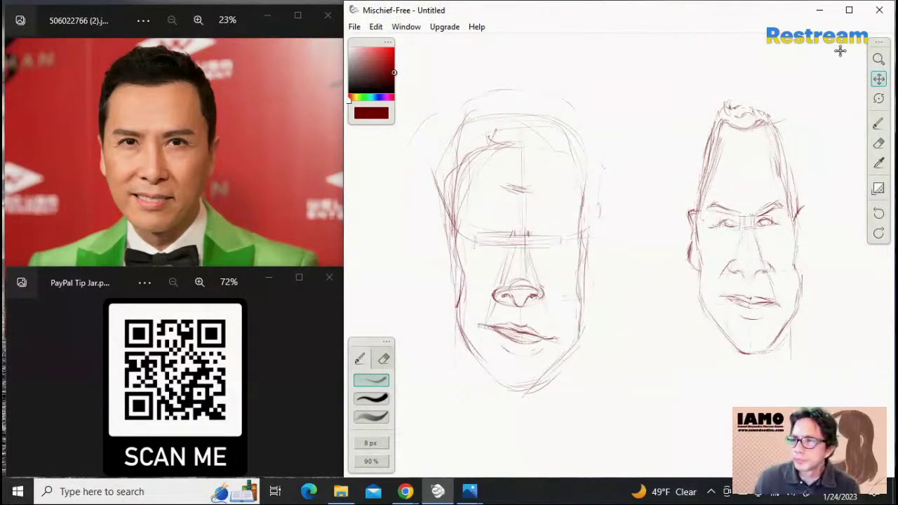
Start a fourth head on an empty canvas area, with light strokes for the narrow crown and the sloping upper sides
drag(774, 120, 447, 130)
mouse_move(638, 171)
mouse_down()
mouse_move(581, 172)
mouse_move(833, 190)
mouse_up()
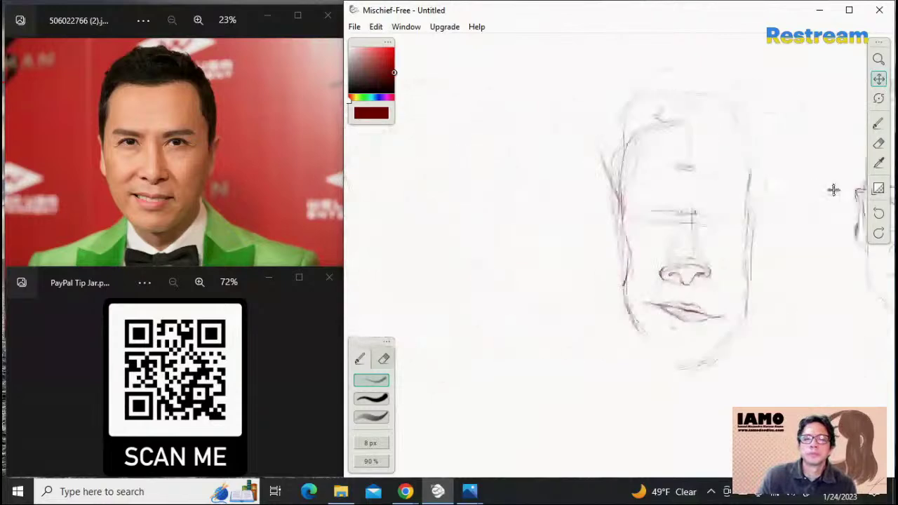
drag(561, 211, 788, 217)
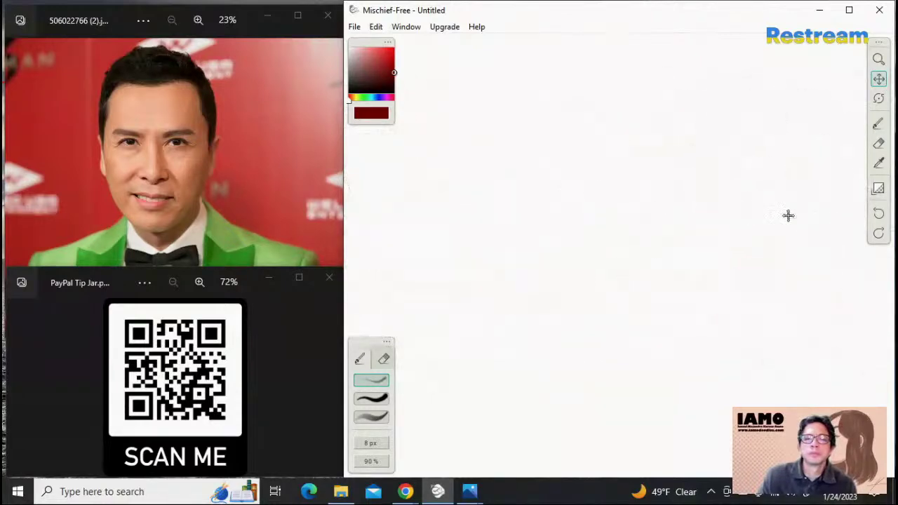
click(878, 143)
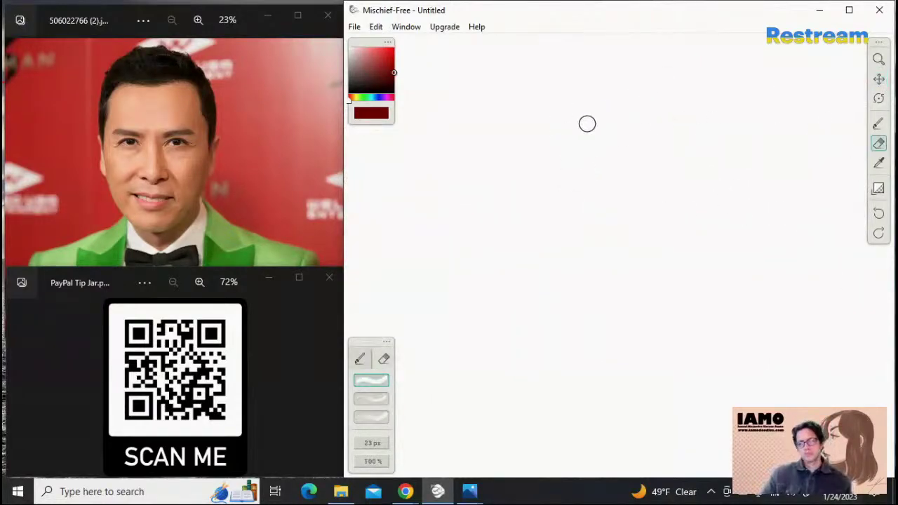
click(878, 123)
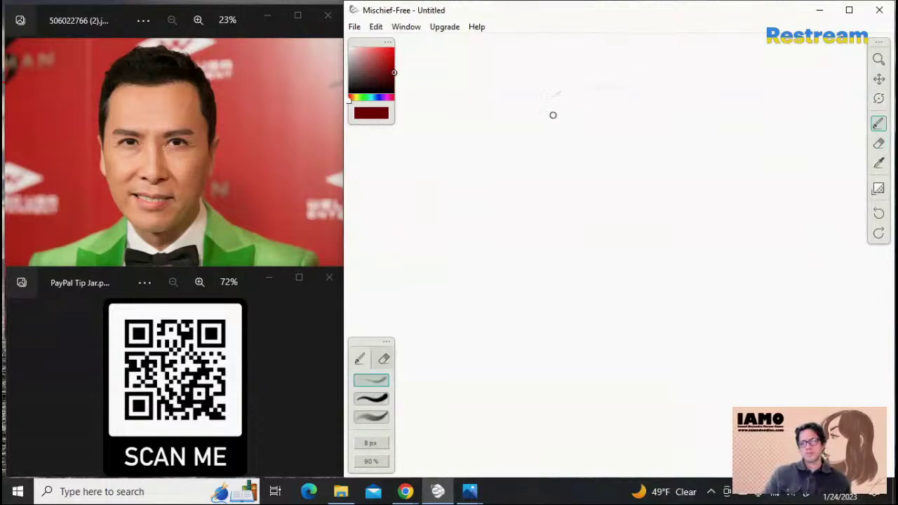
drag(561, 91, 541, 162)
drag(652, 128, 662, 141)
drag(671, 197, 673, 202)
Sketch the left side of the fourth head with long, inward-sloping strokes, continuing into an angled jaw and a short, narrow chin
drag(542, 203, 546, 290)
drag(516, 181, 533, 254)
mouse_move(521, 221)
mouse_down()
mouse_move(556, 329)
mouse_move(529, 218)
mouse_move(554, 316)
mouse_move(528, 288)
mouse_move(605, 365)
mouse_up()
mouse_move(550, 317)
mouse_down()
mouse_move(607, 367)
mouse_move(634, 371)
mouse_up()
drag(664, 339, 626, 367)
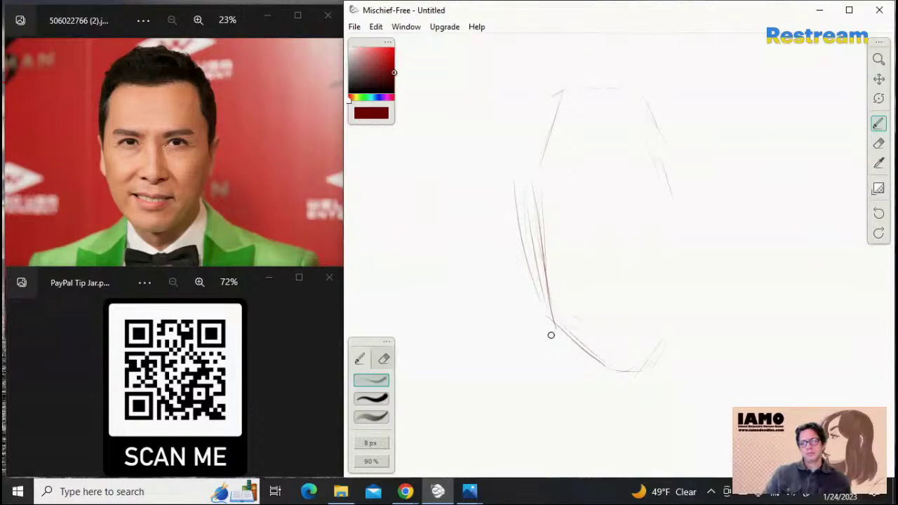
mouse_move(547, 316)
mouse_down()
mouse_move(561, 341)
mouse_move(604, 364)
mouse_up()
Draw long, nearly vertical strokes for the right side of the face, from the temple down to the jaw corner
drag(681, 136, 682, 249)
drag(671, 158, 670, 292)
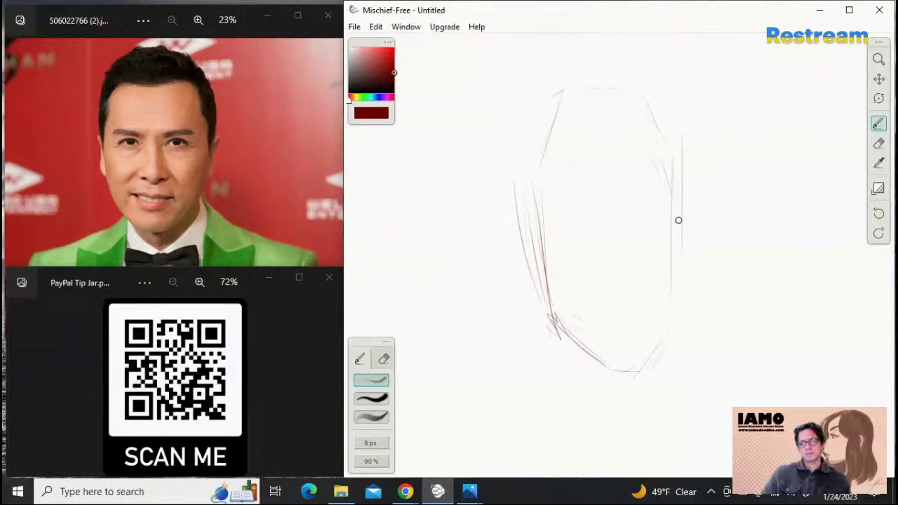
drag(669, 247, 665, 314)
drag(679, 150, 671, 324)
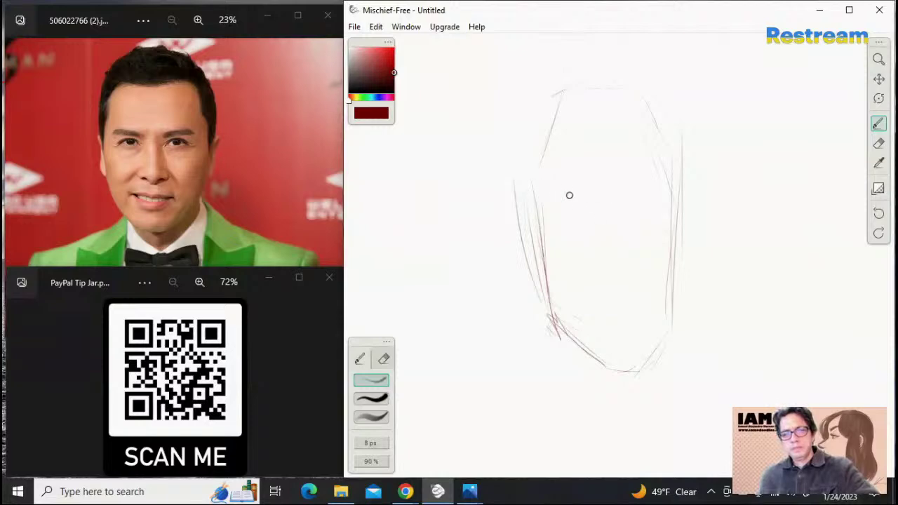
Mark a faint brow guide across the face and redraw the cranium with steeper sides rising to a narrow, flat crown
drag(563, 193, 606, 201)
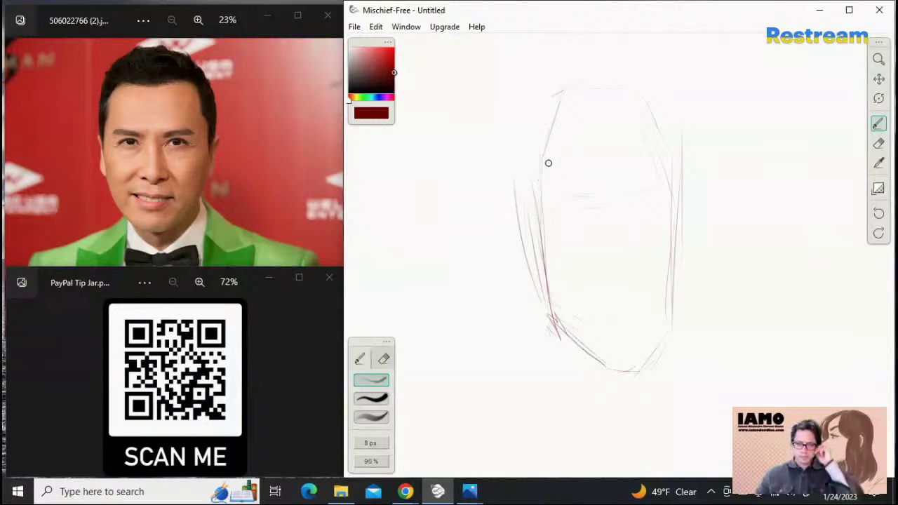
drag(549, 156, 564, 117)
mouse_move(539, 173)
mouse_down()
mouse_move(589, 83)
mouse_move(584, 76)
mouse_move(628, 85)
mouse_move(673, 189)
mouse_up()
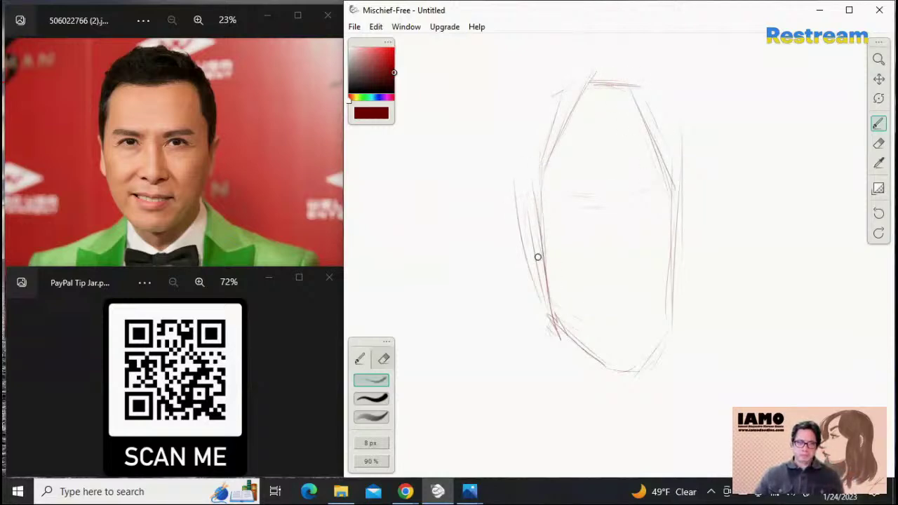
Reinforce the left cheek, taper the right cheek inward and redraw both jaw lines so they meet in a pointed chin
mouse_move(533, 171)
mouse_down()
mouse_move(542, 260)
mouse_move(547, 227)
mouse_move(538, 213)
mouse_move(561, 309)
mouse_up()
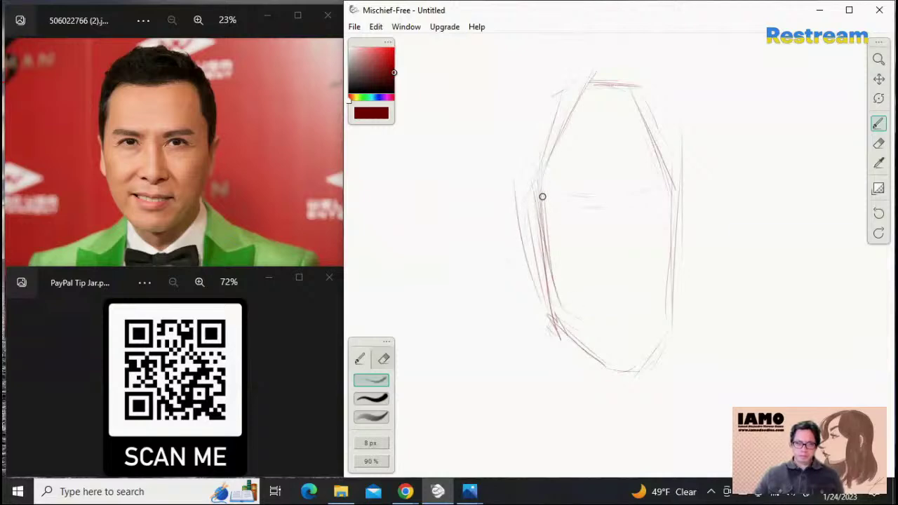
mouse_move(542, 196)
mouse_down()
mouse_move(564, 329)
mouse_move(543, 209)
mouse_up()
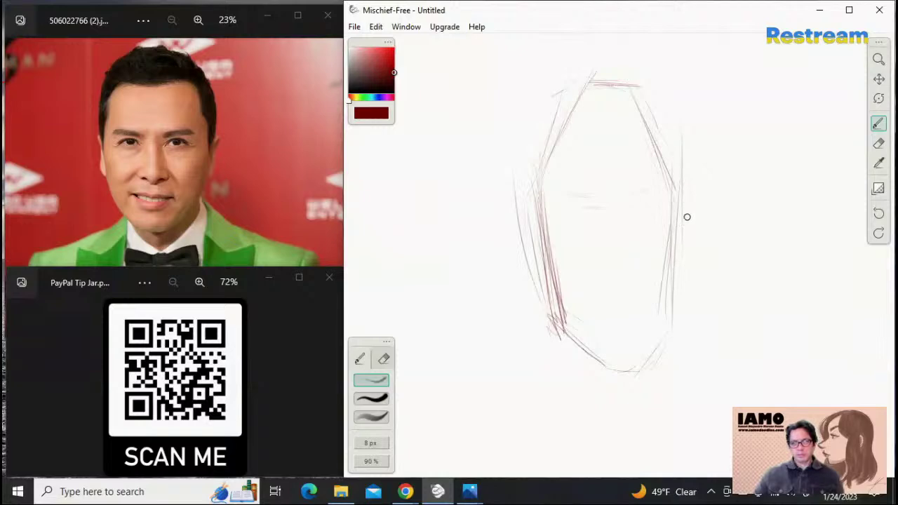
mouse_move(673, 194)
mouse_down()
mouse_move(668, 327)
mouse_move(664, 302)
mouse_move(619, 370)
mouse_move(672, 318)
mouse_move(598, 378)
mouse_up()
drag(667, 312, 606, 374)
mouse_move(554, 320)
mouse_down()
mouse_move(589, 364)
mouse_move(609, 365)
mouse_up()
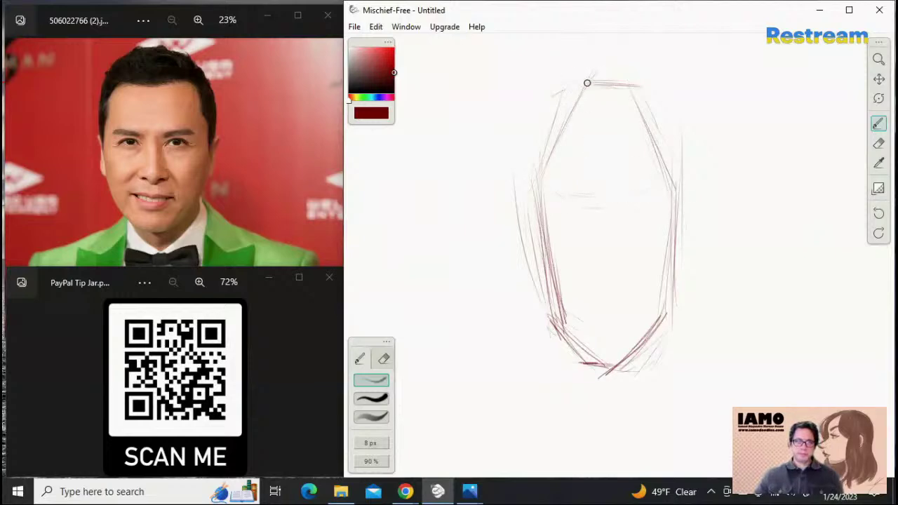
Darken the short, flat crown line and add loose strokes outside the upper left side of the cranium
mouse_move(591, 82)
mouse_down()
mouse_move(633, 85)
mouse_move(595, 82)
mouse_up()
drag(624, 90, 607, 88)
drag(543, 146, 578, 73)
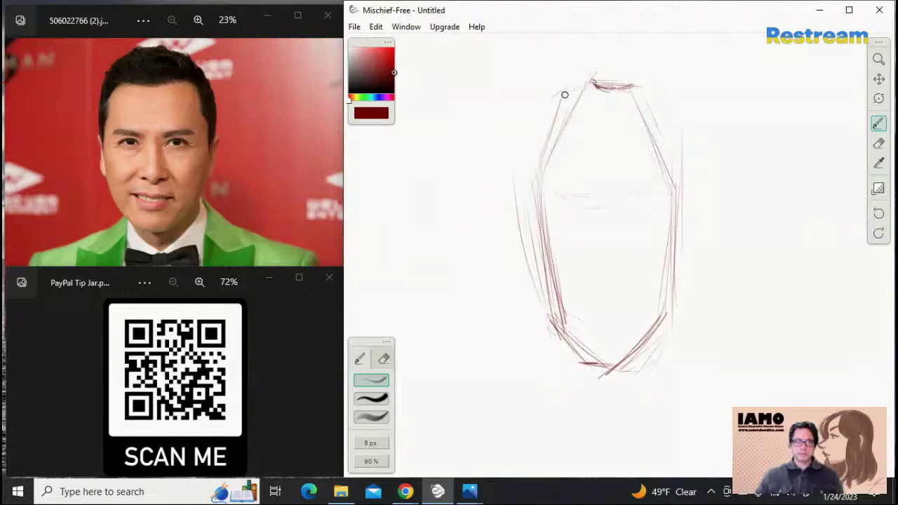
drag(571, 84, 593, 52)
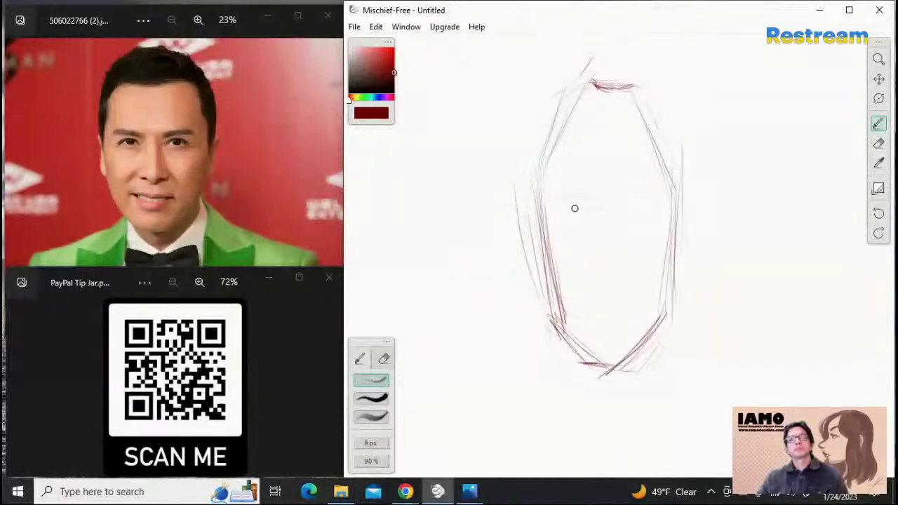
Draw a horizontal eye line across the face and build two small, narrow eyes with upper lids and irises at its ends
drag(582, 208, 636, 209)
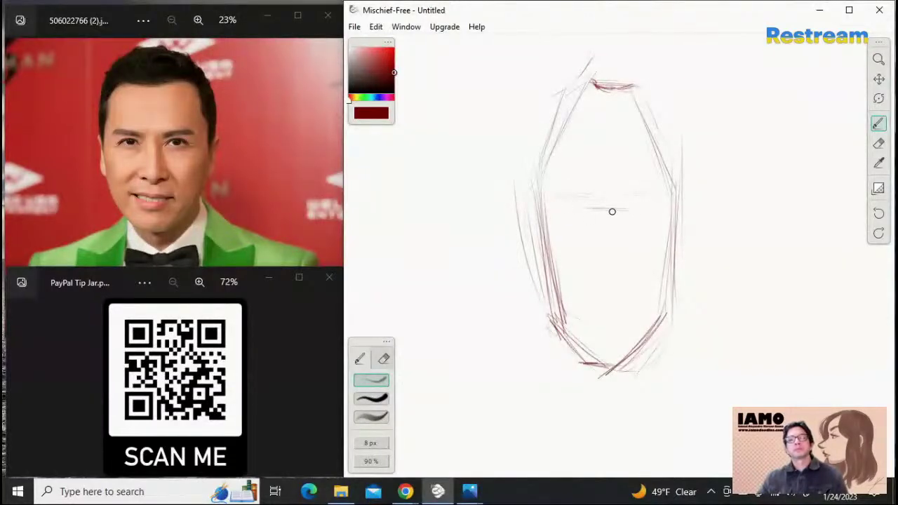
drag(568, 208, 633, 210)
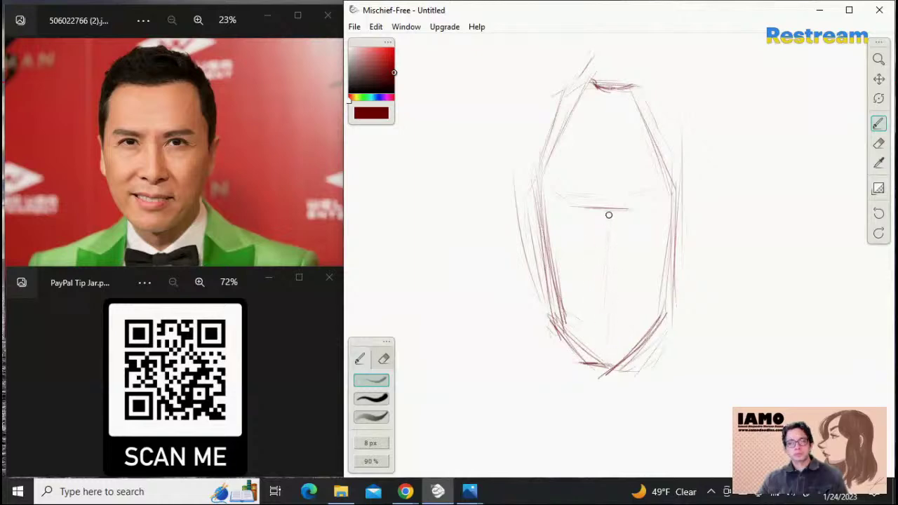
drag(643, 208, 580, 212)
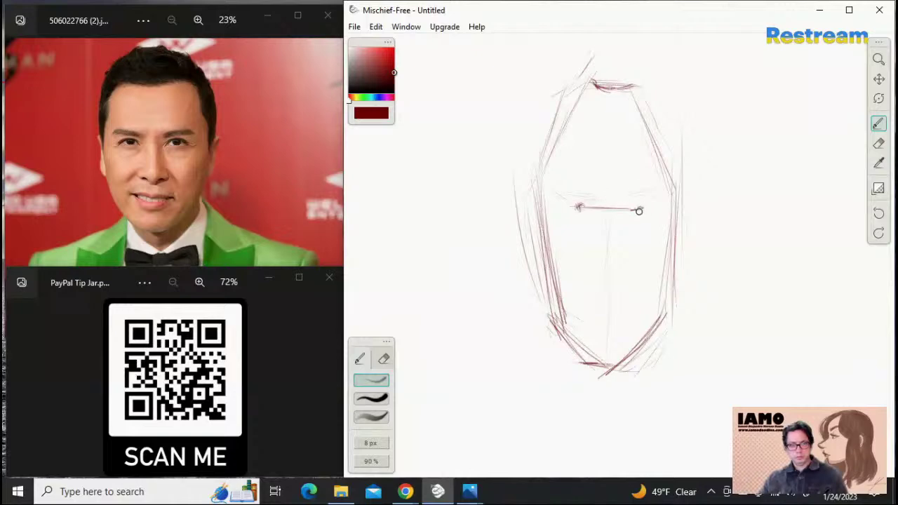
drag(638, 210, 633, 209)
mouse_move(575, 205)
mouse_down()
mouse_move(646, 208)
mouse_move(635, 209)
mouse_up()
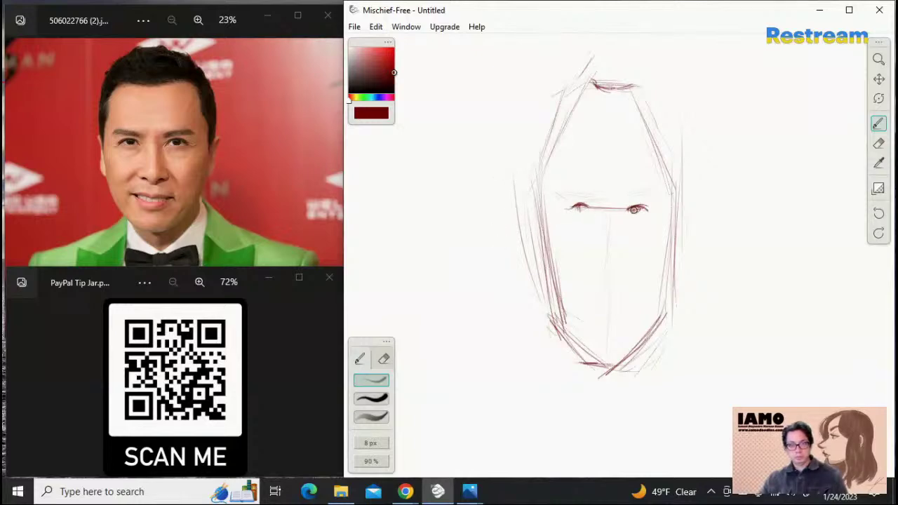
drag(634, 210, 650, 212)
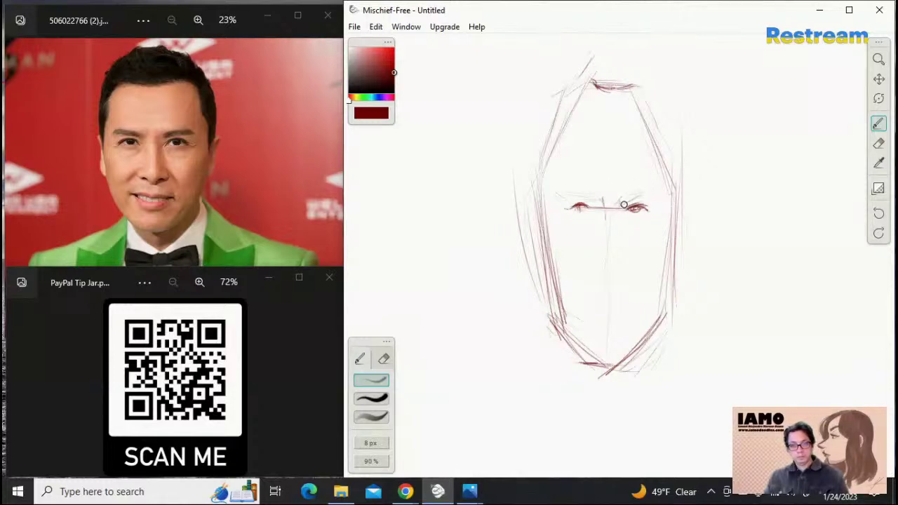
Draw both slanted, arching eyebrows descending toward the nose bridge, and darken the left iris
drag(619, 205, 654, 190)
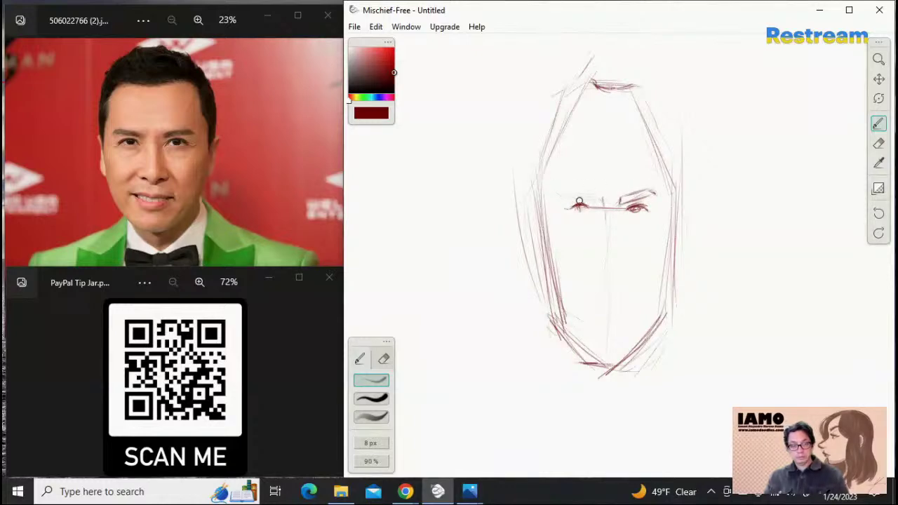
drag(569, 198, 600, 206)
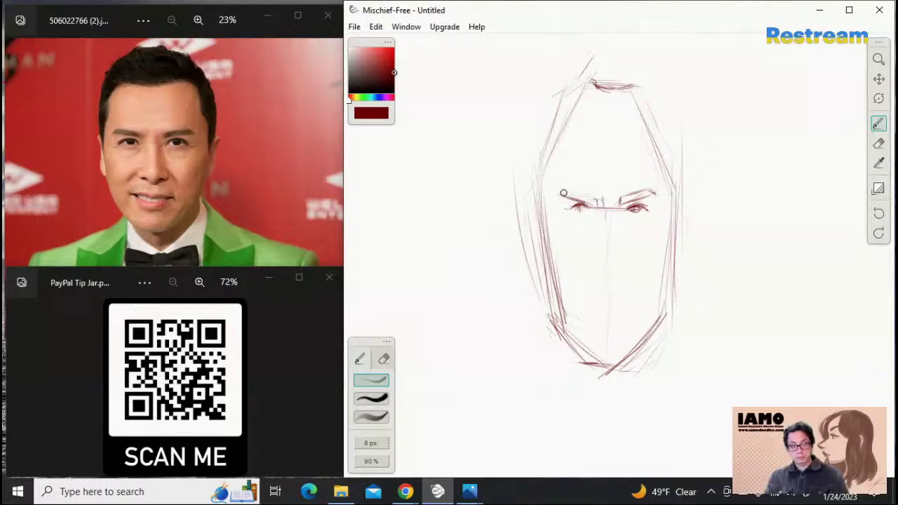
drag(563, 193, 588, 197)
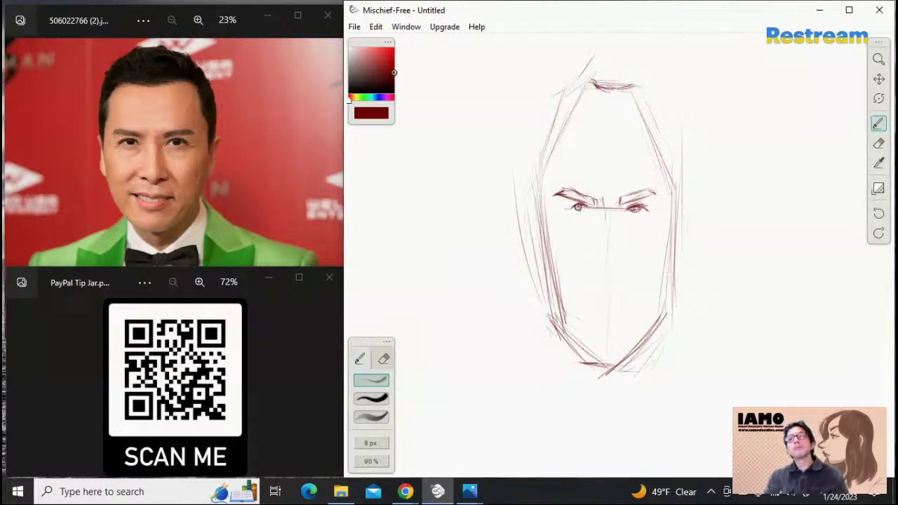
drag(578, 206, 572, 209)
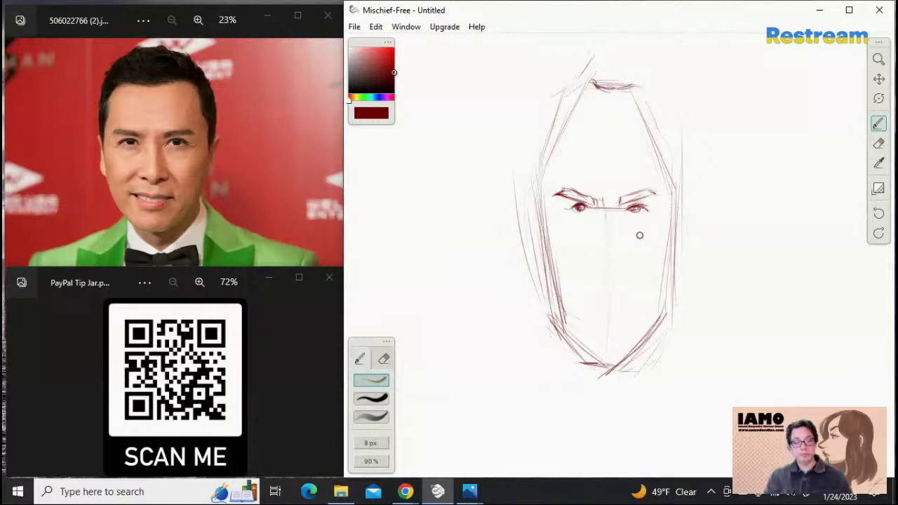
Erase the lower stroke of the left eyebrow, select the soft third eraser preset, and return to the thin 8 px brush
click(878, 143)
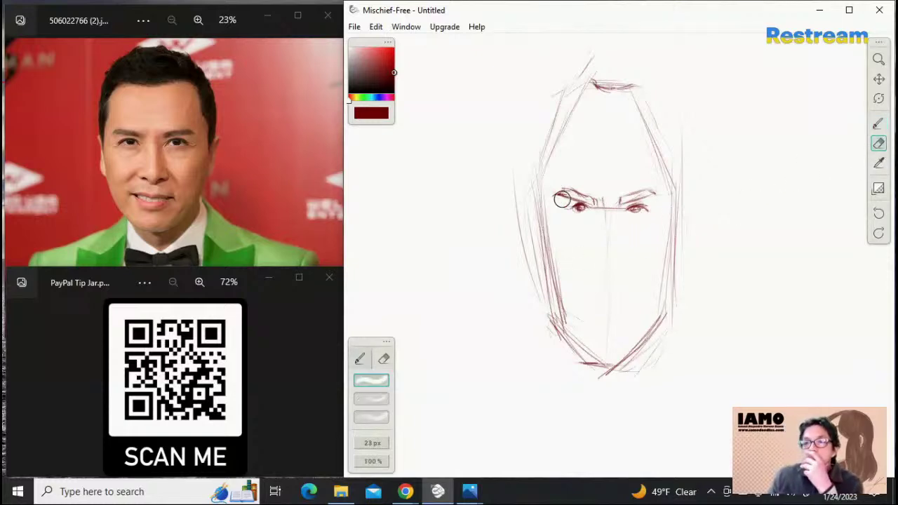
drag(561, 195, 589, 202)
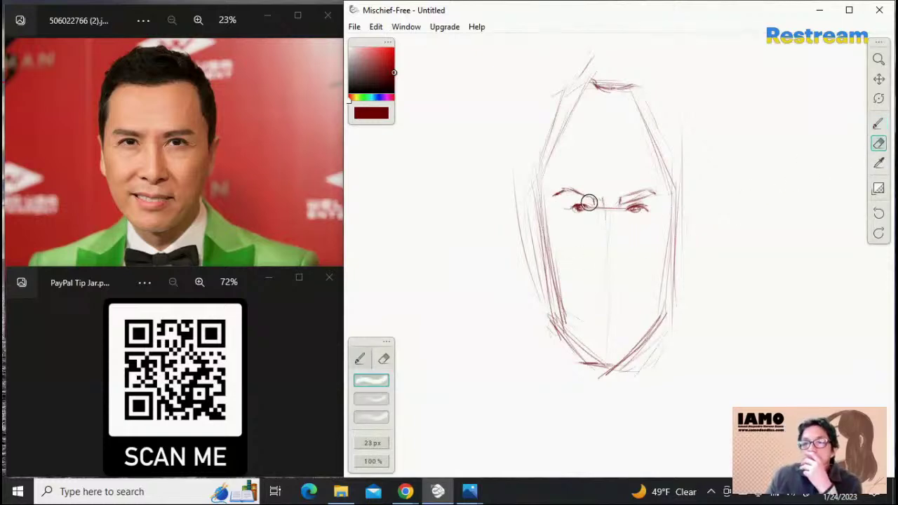
click(360, 359)
click(382, 417)
click(385, 357)
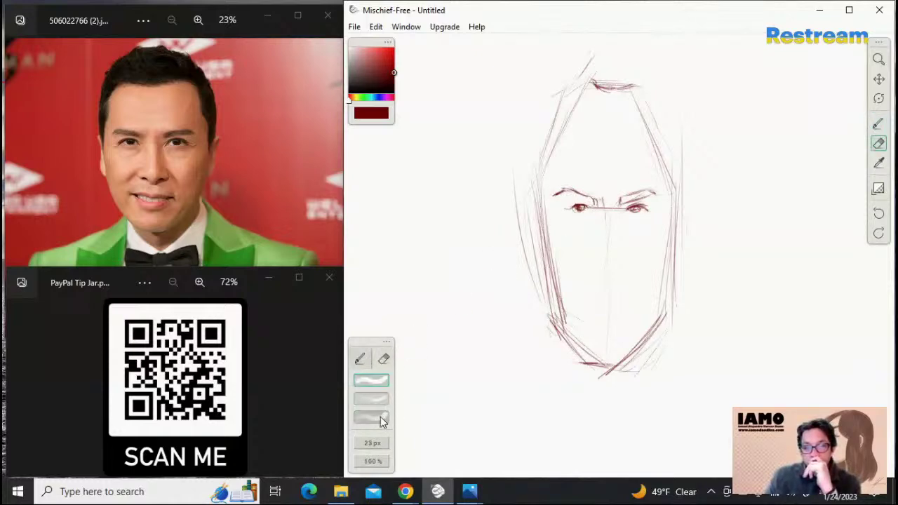
click(380, 417)
click(362, 359)
click(384, 381)
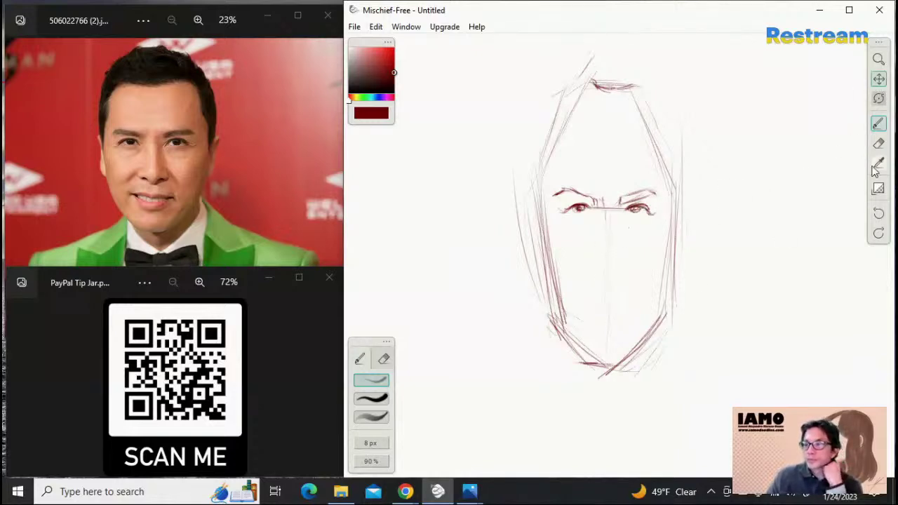
Lighten the cheek outlines on both sides of the face with the soft 23 px eraser at 77% opacity
click(878, 145)
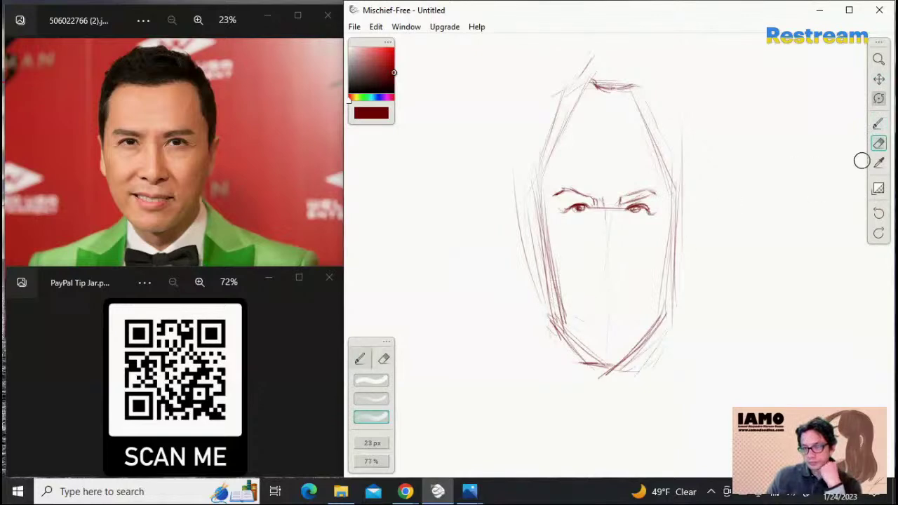
mouse_move(538, 180)
mouse_down()
mouse_move(540, 291)
mouse_move(556, 259)
mouse_move(561, 324)
mouse_up()
drag(690, 194, 660, 323)
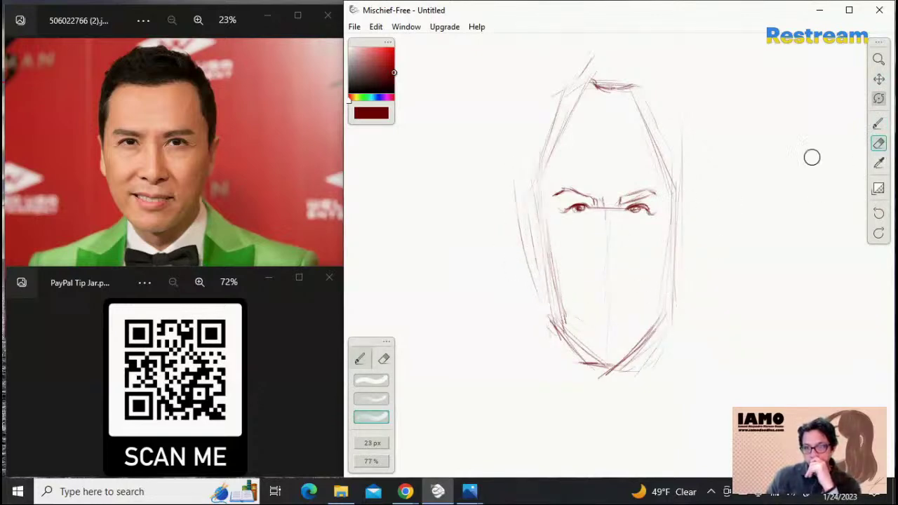
Redraw both temples with the 8 px brush, extending the sloping cranium sides down past eye level
click(878, 124)
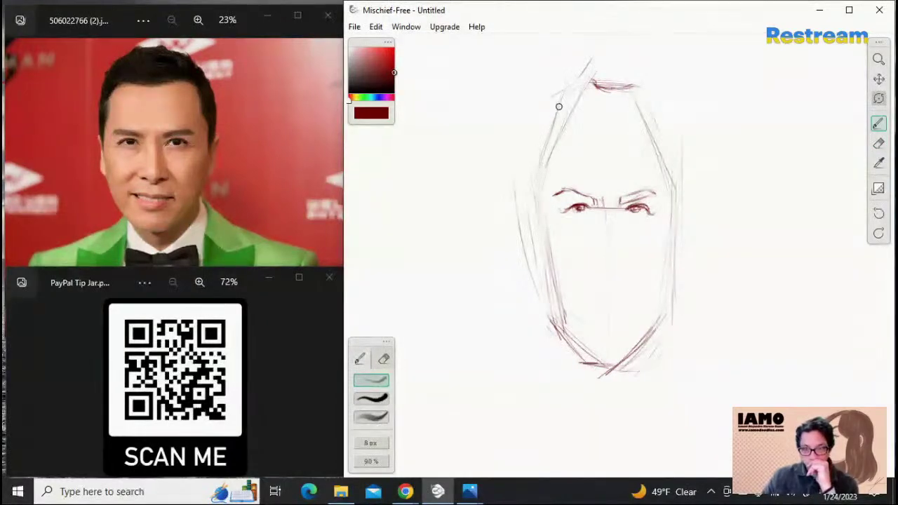
drag(562, 131, 541, 211)
drag(553, 154, 541, 214)
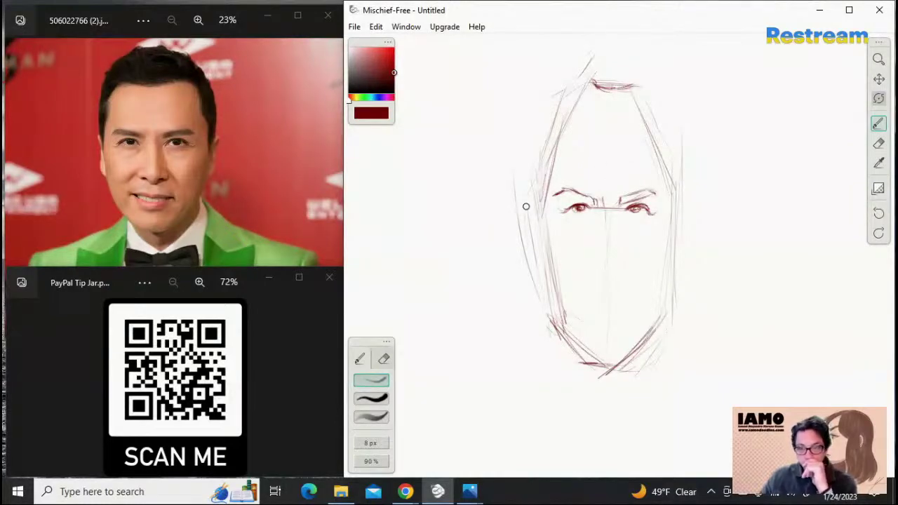
drag(665, 166, 679, 226)
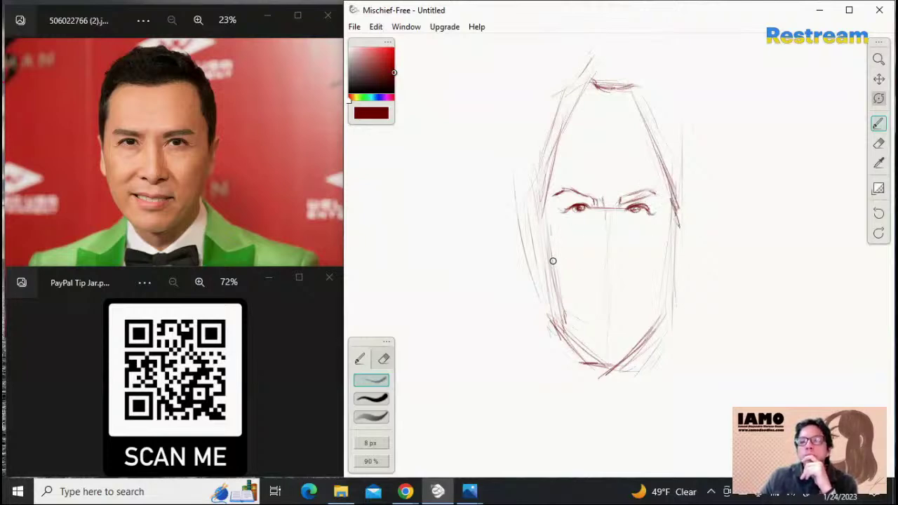
Strengthen the left cheek contour with repeated long strokes from eye level down to the jaw corner
drag(537, 211, 546, 284)
drag(543, 245, 560, 324)
drag(540, 212, 545, 265)
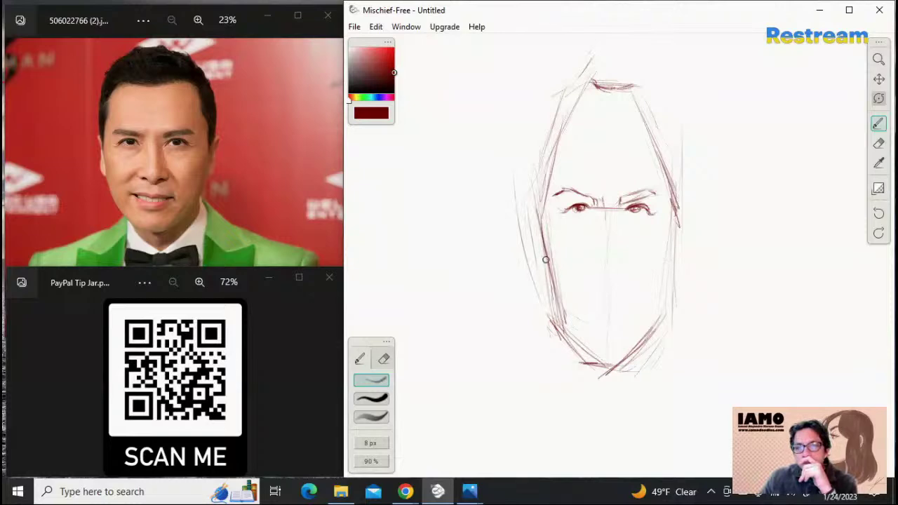
drag(538, 219, 551, 311)
drag(543, 242, 550, 319)
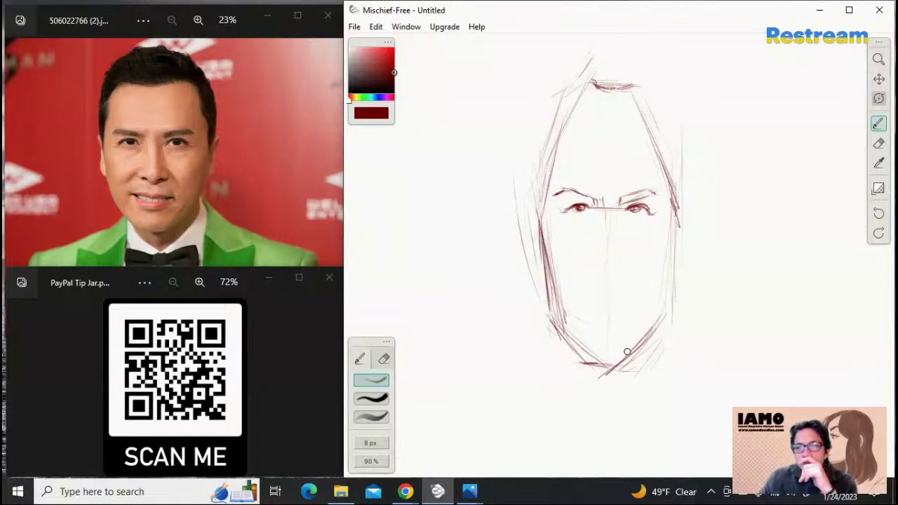
Darken the right jaw line from the chin up to the jaw corner and redraw the right cheek contour slightly wider
drag(617, 365, 674, 313)
drag(621, 361, 671, 313)
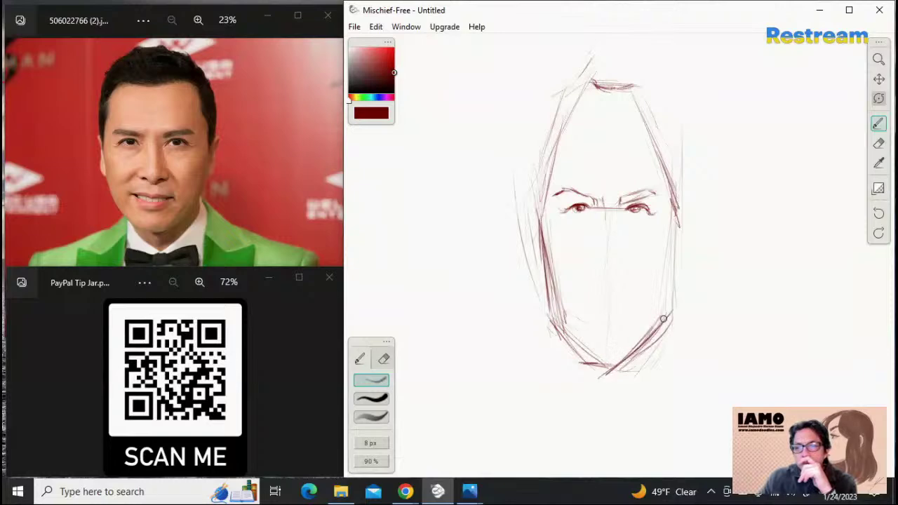
drag(677, 219, 672, 306)
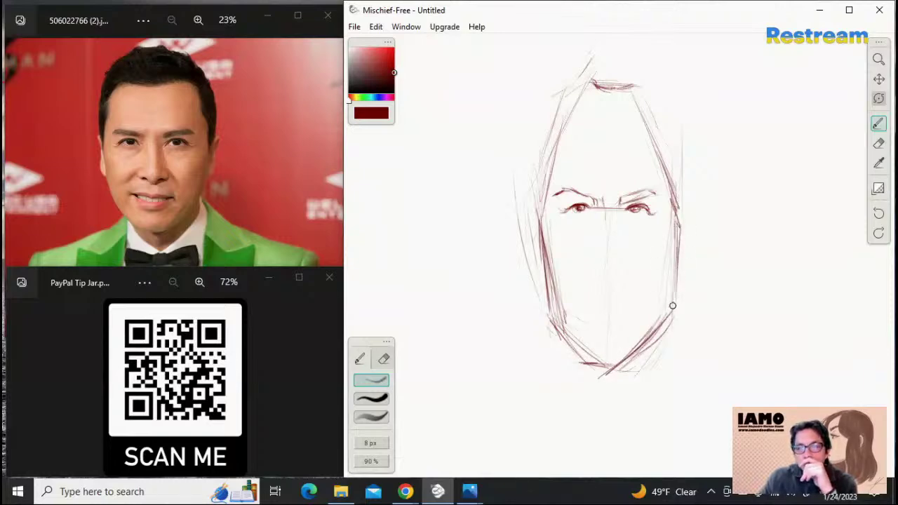
drag(677, 269, 677, 303)
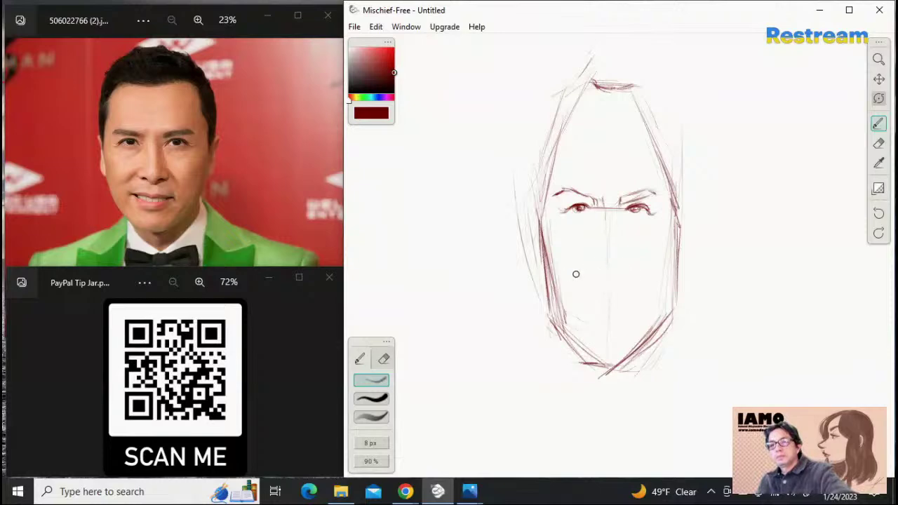
Draw the nose base with its tip, nostrils and both wings, and lighten the left wing's outer curve with the eraser
drag(588, 274, 623, 272)
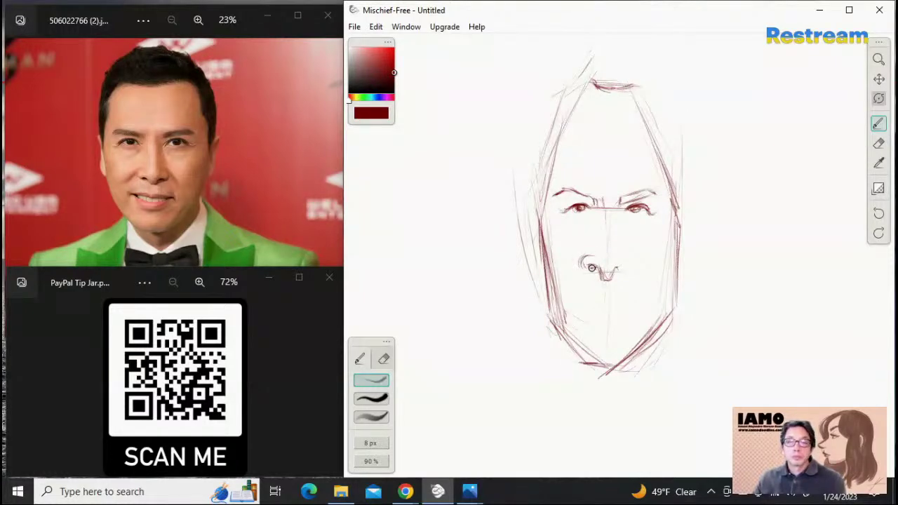
drag(587, 265, 628, 270)
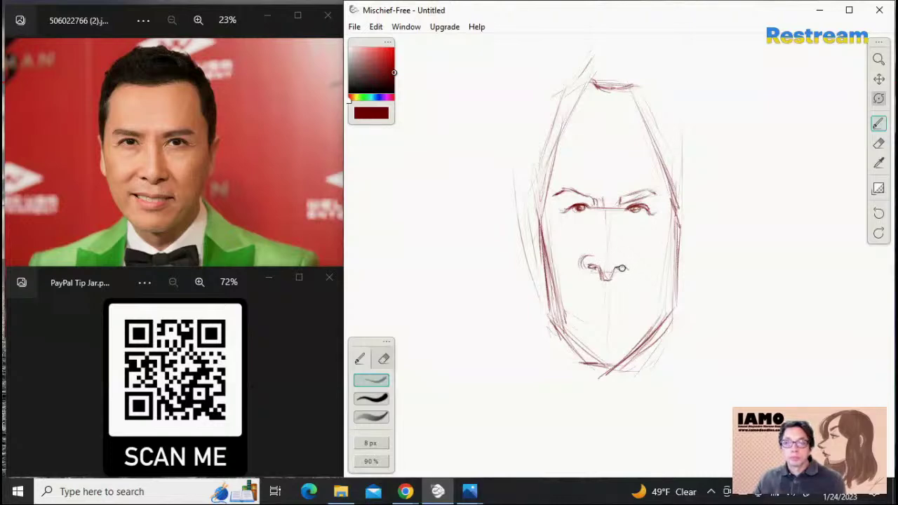
drag(615, 268, 625, 269)
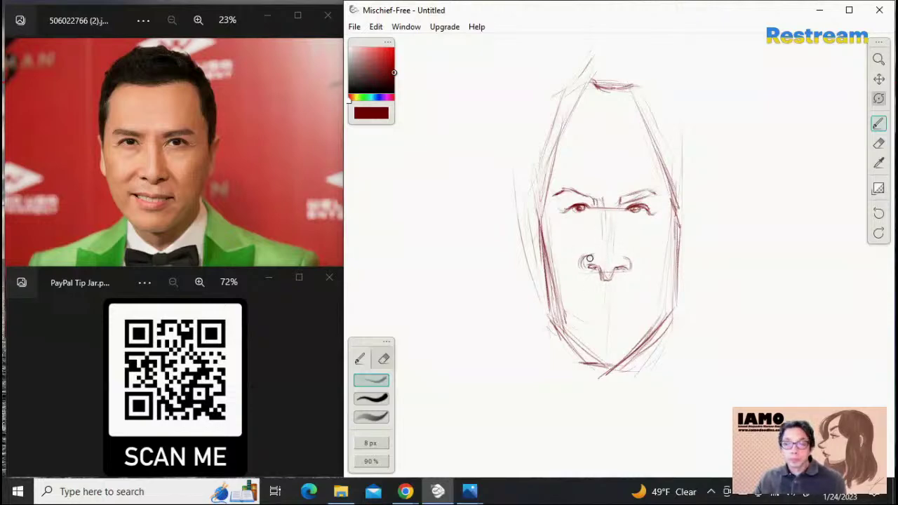
mouse_move(589, 257)
mouse_down()
mouse_move(586, 269)
mouse_move(622, 273)
mouse_move(583, 263)
mouse_move(584, 250)
mouse_up()
click(878, 143)
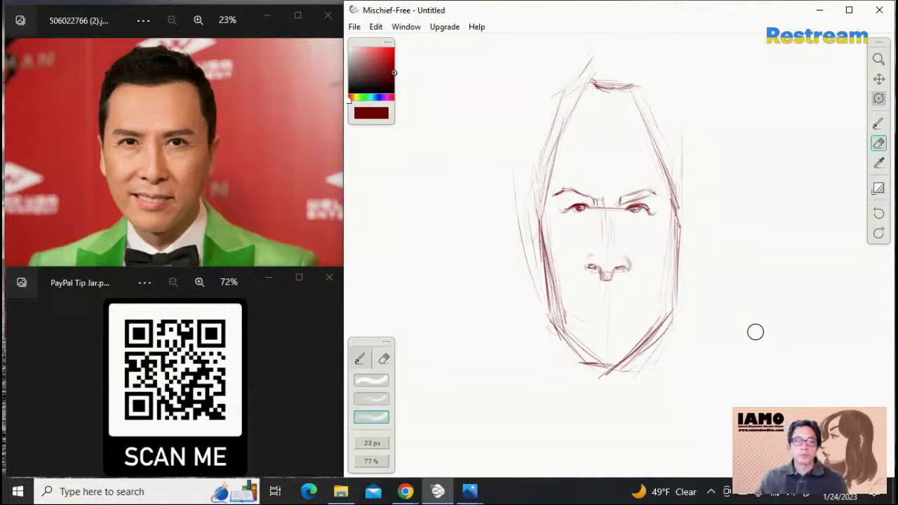
Draw a mouth line below the nose slanting down to the right with the 8 px brush and add the lip contours
click(878, 124)
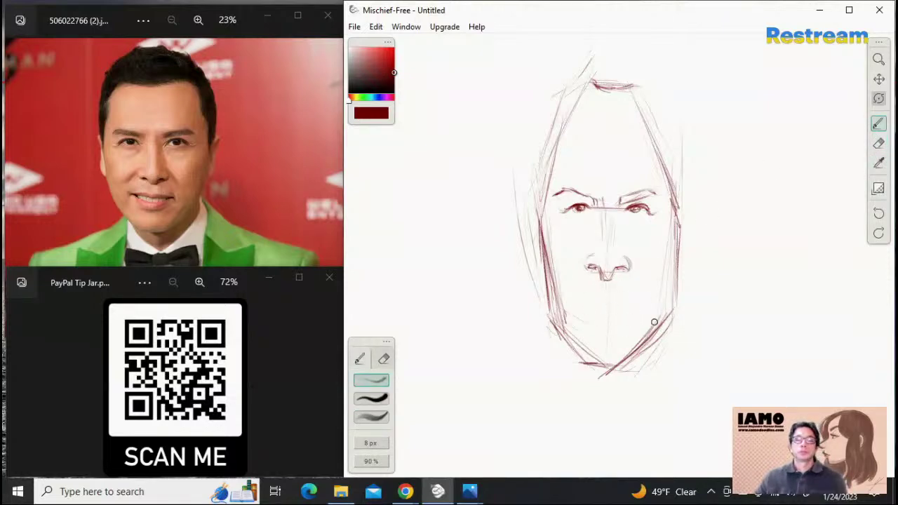
drag(625, 315, 579, 295)
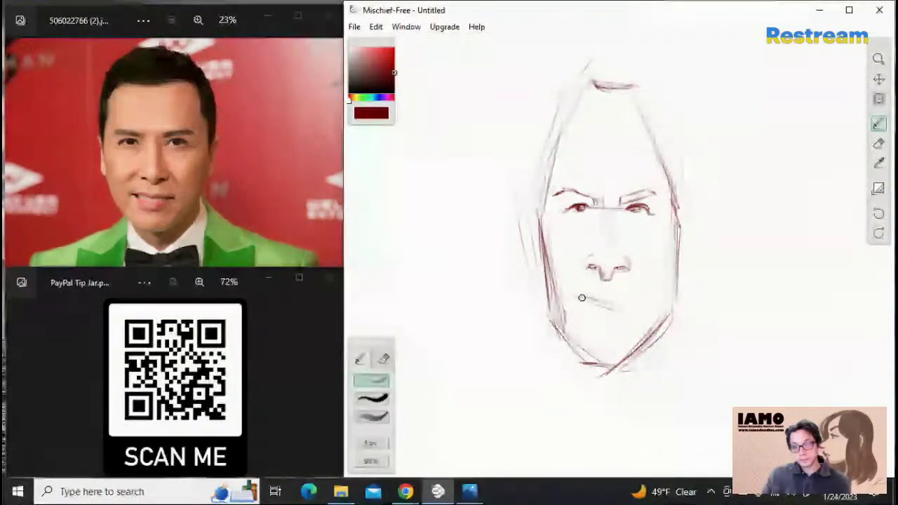
drag(606, 305, 635, 310)
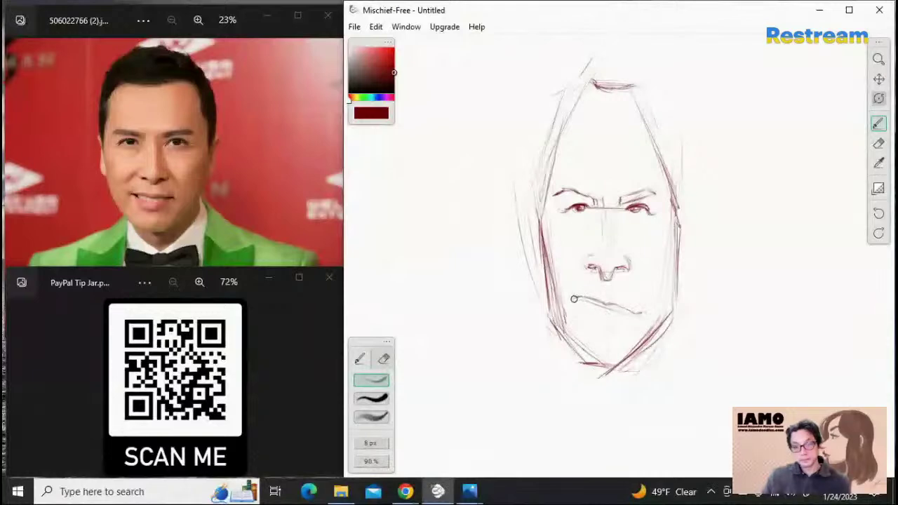
drag(575, 298, 594, 308)
mouse_move(587, 302)
mouse_down()
mouse_move(603, 315)
mouse_move(630, 313)
mouse_up()
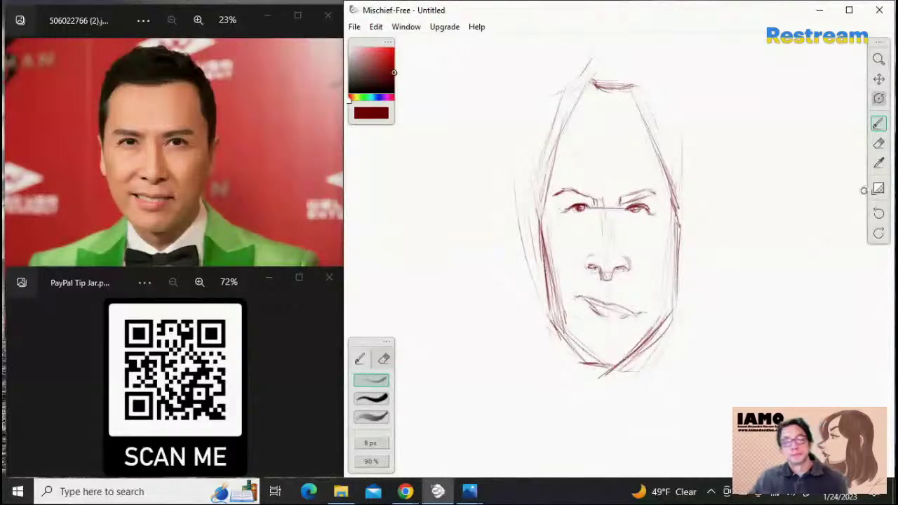
Lighten the nose, left brow, left cheek contour and chin with the soft 23 px eraser at 77% opacity
click(878, 143)
drag(601, 271, 577, 263)
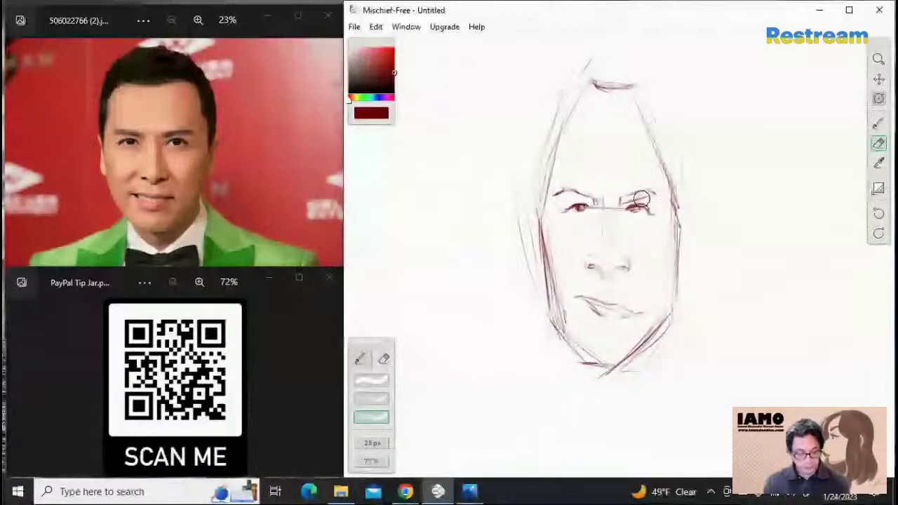
drag(567, 182, 552, 188)
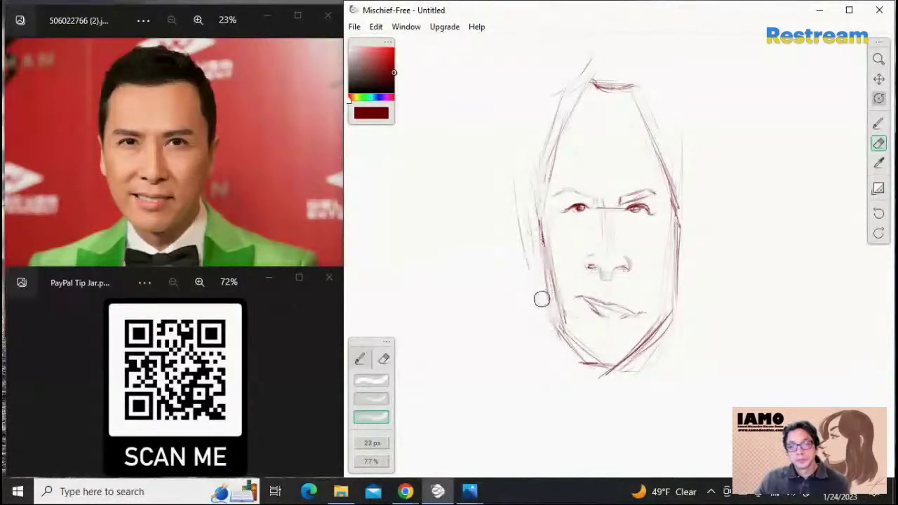
mouse_move(545, 259)
mouse_down()
mouse_move(565, 298)
mouse_move(560, 276)
mouse_move(554, 331)
mouse_move(605, 376)
mouse_move(583, 365)
mouse_move(641, 374)
mouse_move(589, 372)
mouse_move(615, 376)
mouse_move(586, 351)
mouse_move(592, 345)
mouse_move(578, 325)
mouse_move(619, 370)
mouse_move(622, 389)
mouse_move(605, 363)
mouse_move(572, 344)
mouse_move(619, 370)
mouse_up()
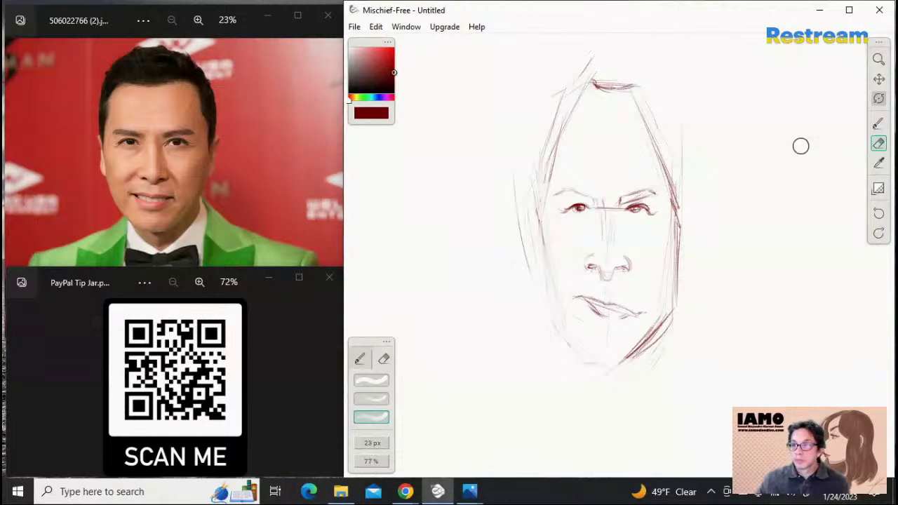
Redraw the left and right temple contours with the 8 px brush so both angle outward to the cheekbones at eye level
click(878, 123)
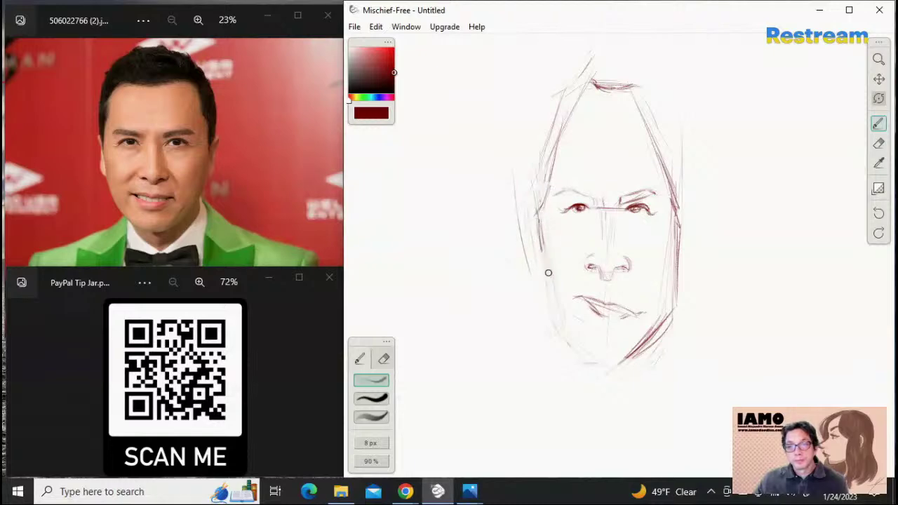
mouse_move(538, 219)
mouse_down()
mouse_move(546, 190)
mouse_move(537, 216)
mouse_move(554, 169)
mouse_up()
drag(544, 201, 559, 147)
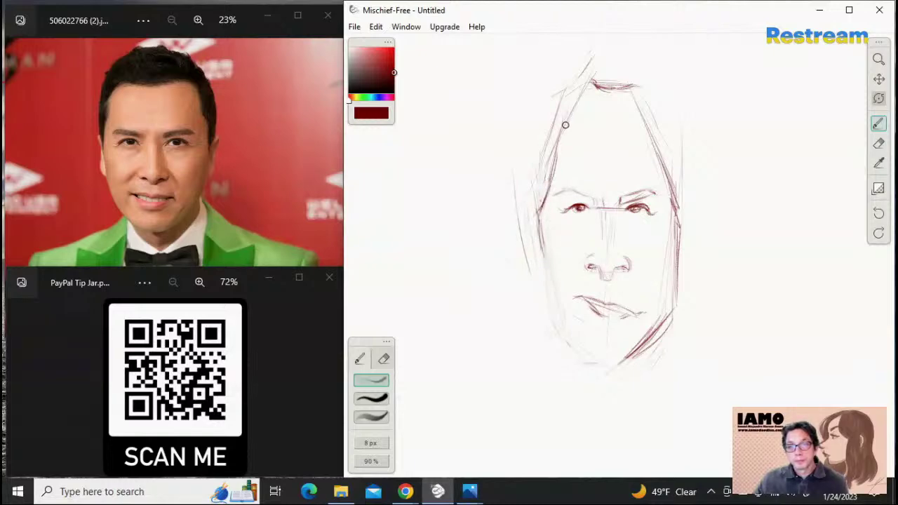
mouse_move(662, 169)
mouse_down()
mouse_move(680, 215)
mouse_move(675, 269)
mouse_up()
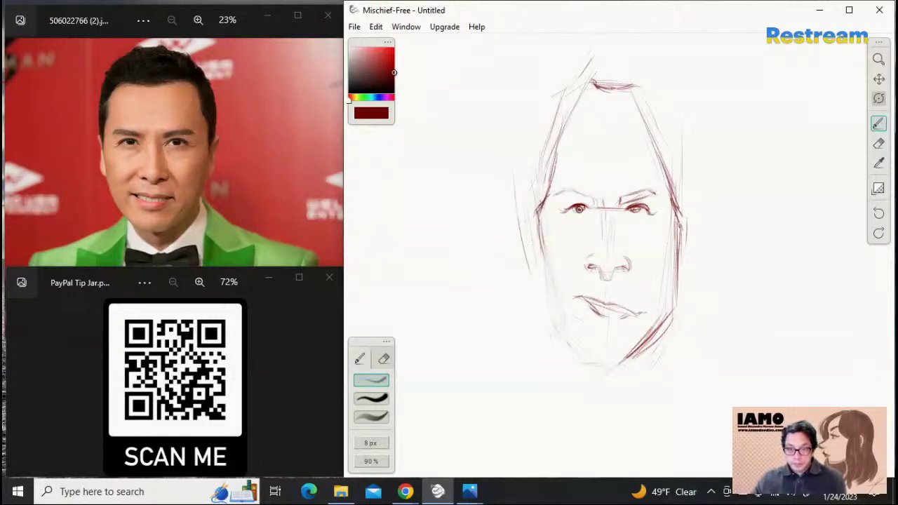
drag(662, 189, 681, 224)
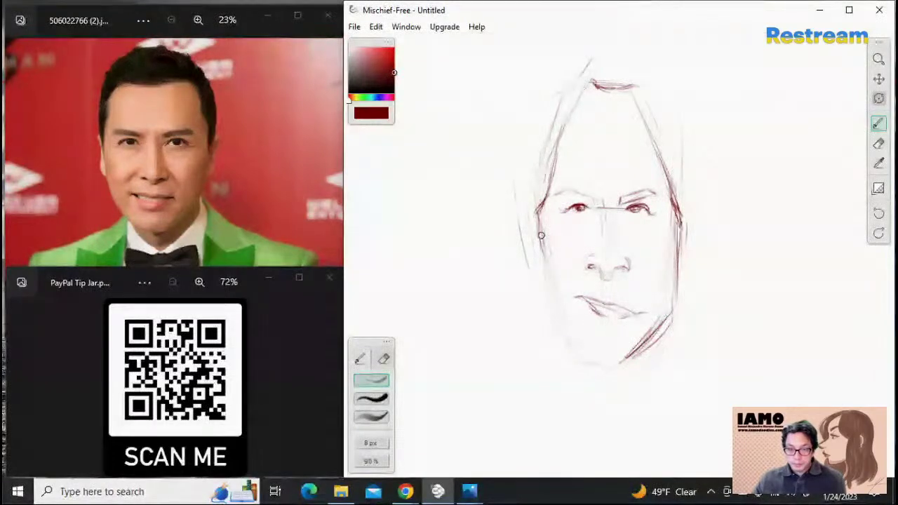
Redraw the face outline from the left cheek around the chin to the right jaw corner and add the lower lip's edge
drag(541, 236, 548, 286)
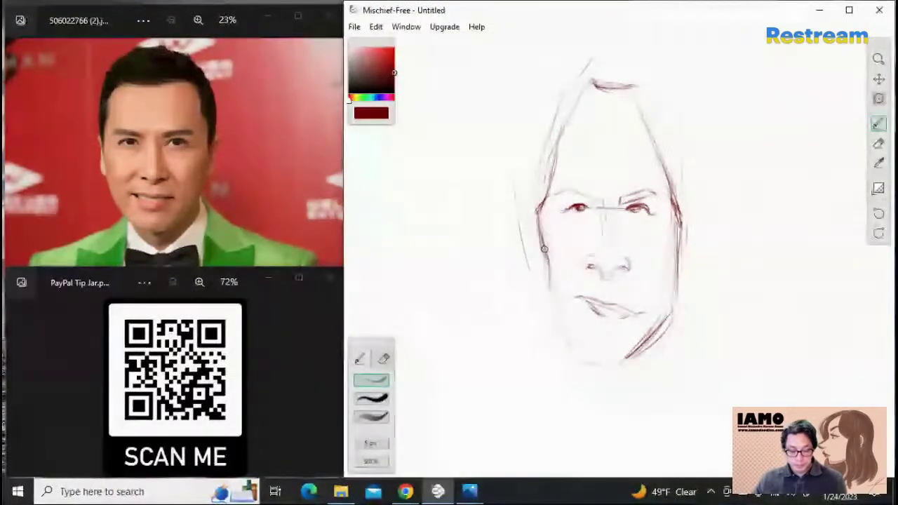
mouse_move(544, 249)
mouse_down()
mouse_move(561, 339)
mouse_move(548, 301)
mouse_move(584, 362)
mouse_move(573, 349)
mouse_move(604, 364)
mouse_move(585, 363)
mouse_move(622, 362)
mouse_move(677, 299)
mouse_up()
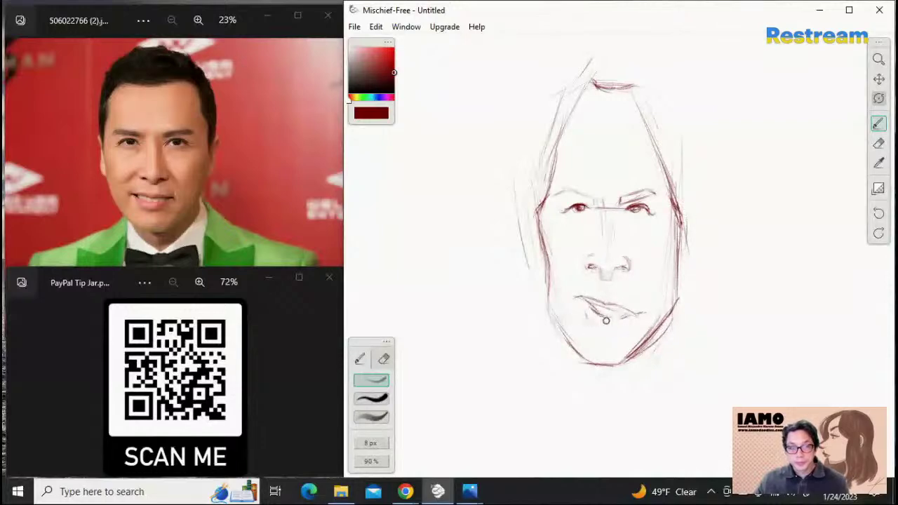
drag(585, 316, 604, 327)
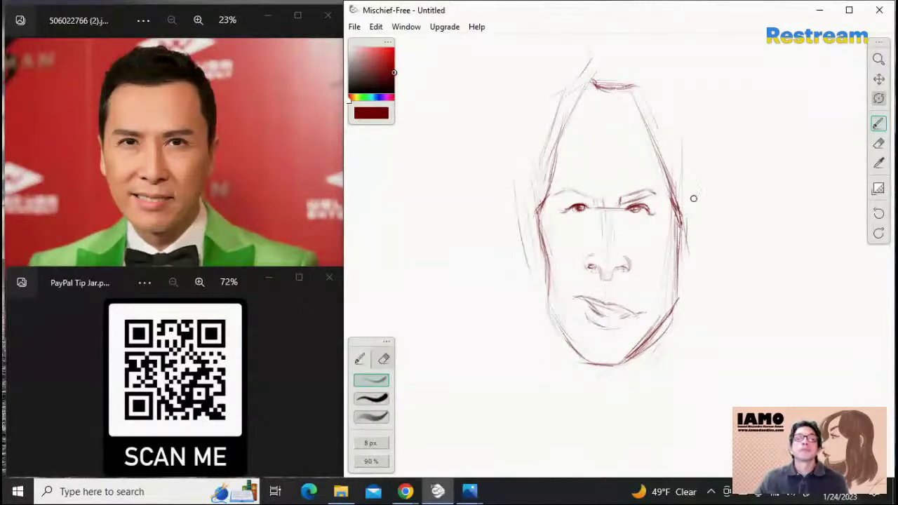
Erase both eyes beneath the brows with the soft 23 px eraser at 77% opacity
click(878, 145)
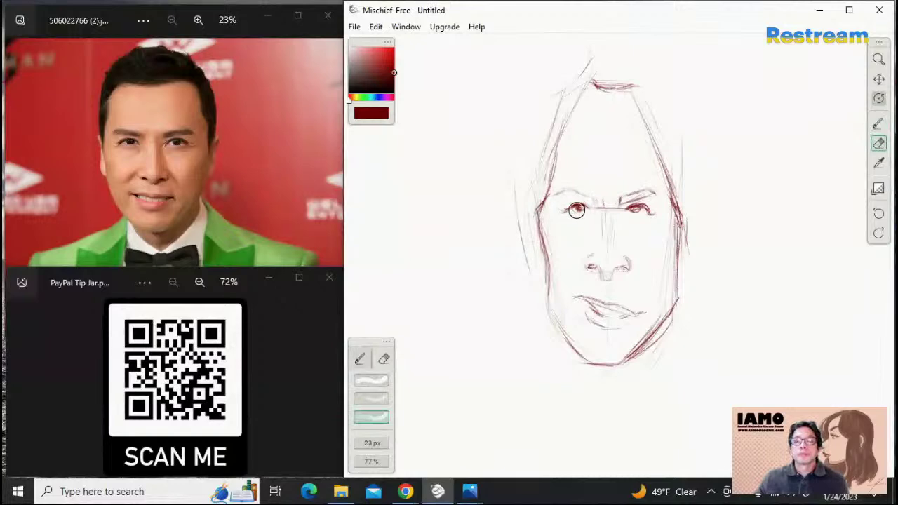
mouse_move(575, 205)
mouse_down()
mouse_move(552, 207)
mouse_move(583, 205)
mouse_up()
mouse_move(659, 203)
mouse_down()
mouse_move(606, 210)
mouse_move(651, 210)
mouse_up()
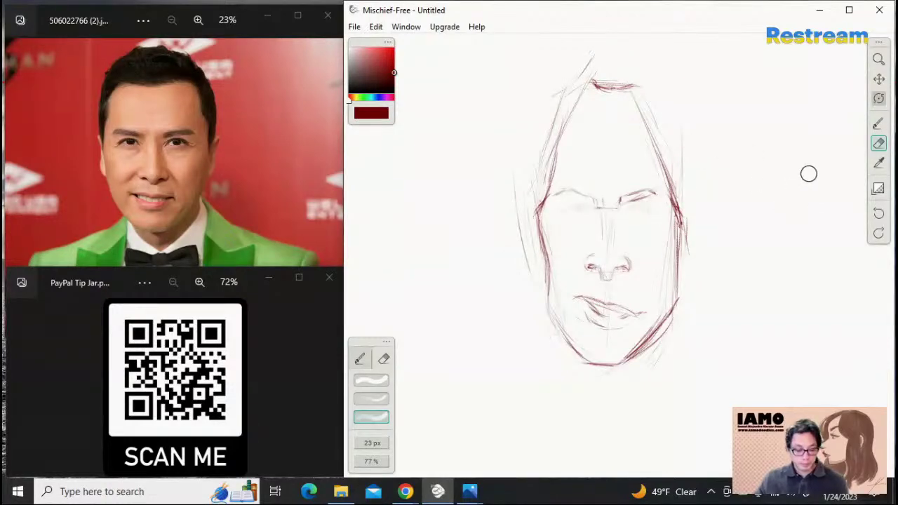
click(878, 124)
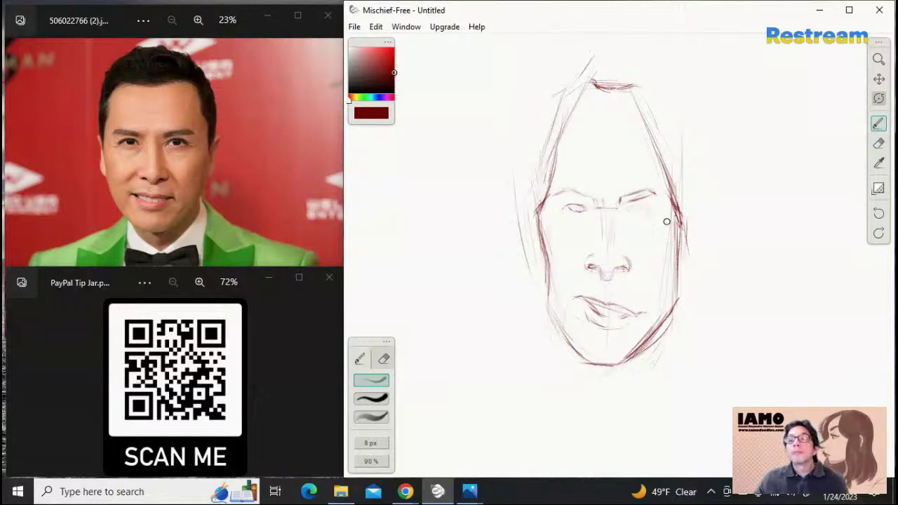
click(879, 143)
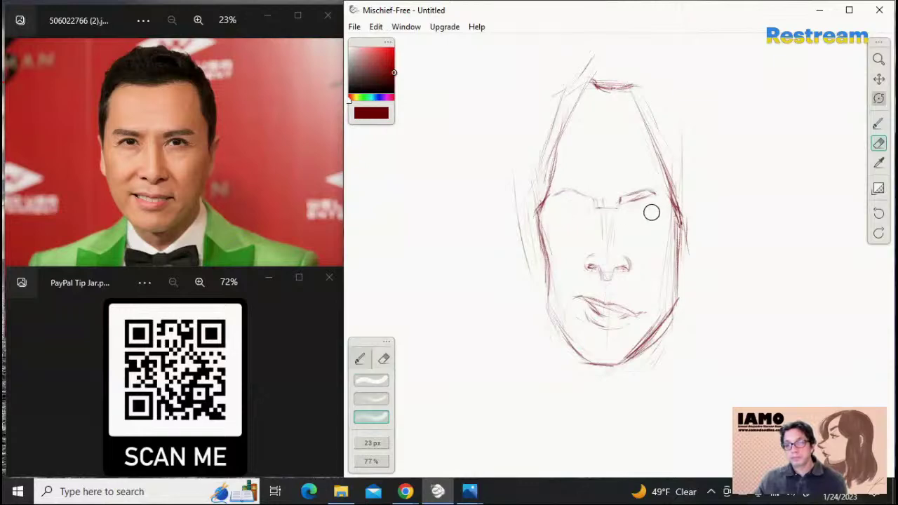
click(878, 123)
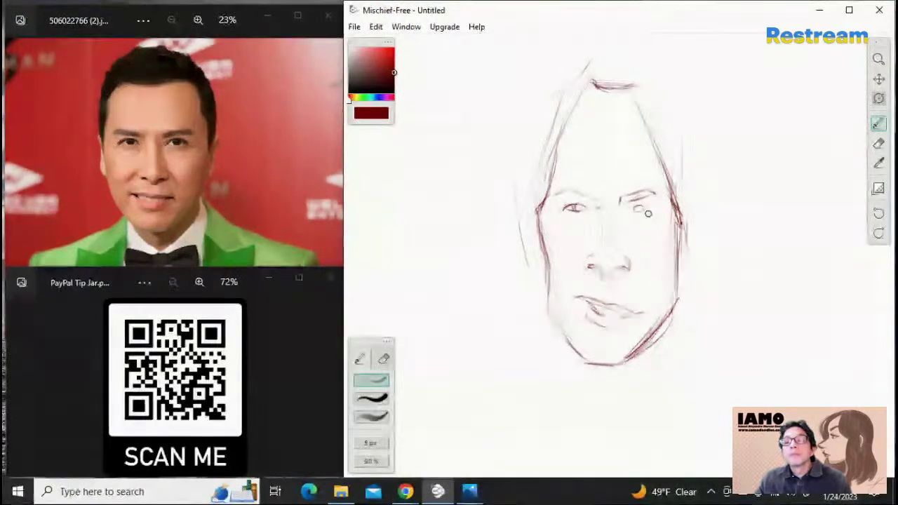
drag(632, 209, 641, 209)
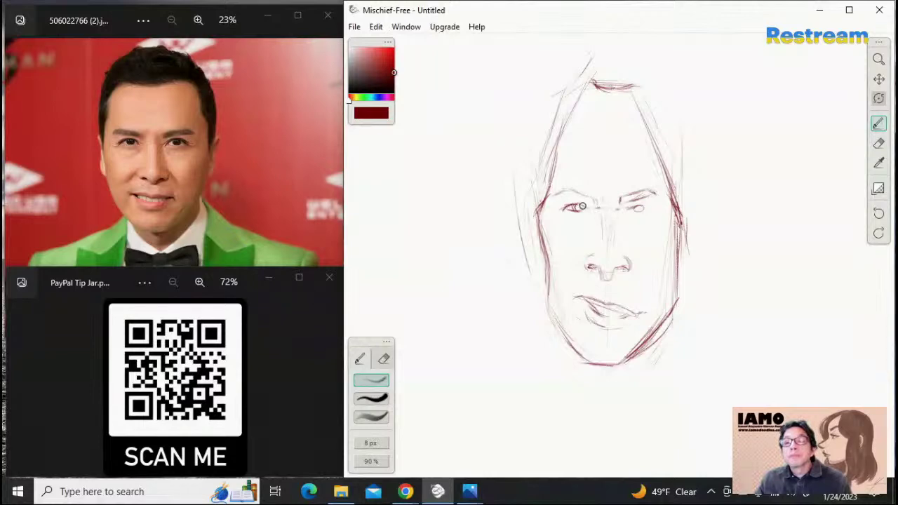
drag(582, 207, 591, 209)
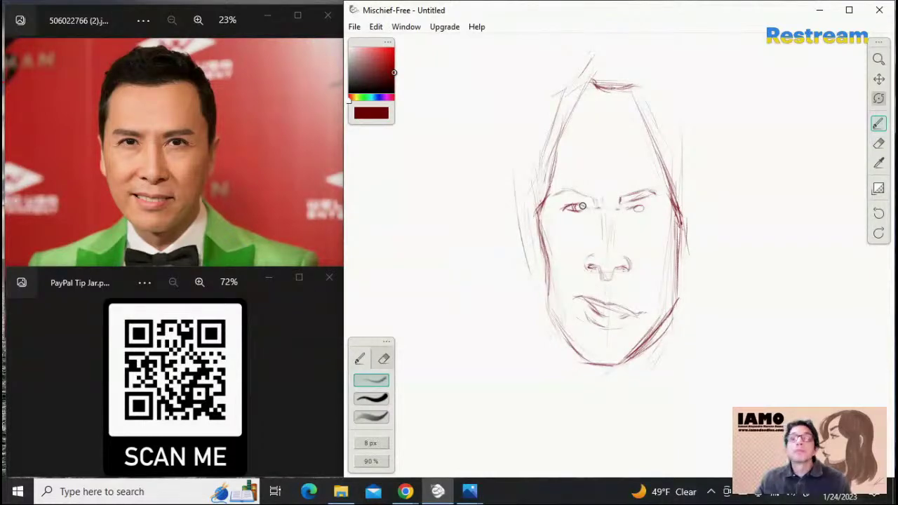
click(878, 143)
mouse_move(593, 209)
mouse_down()
mouse_move(564, 204)
mouse_move(586, 211)
mouse_move(570, 209)
mouse_move(580, 214)
mouse_up()
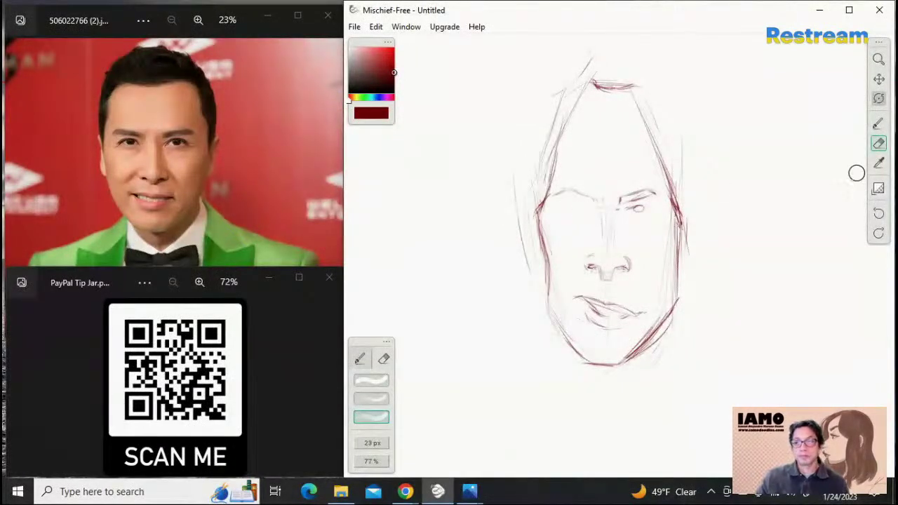
click(878, 123)
click(878, 143)
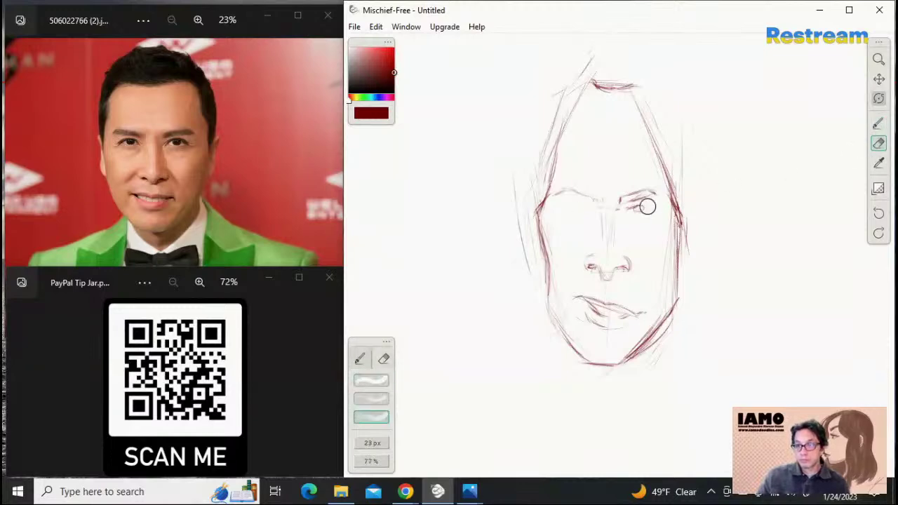
drag(647, 206, 629, 208)
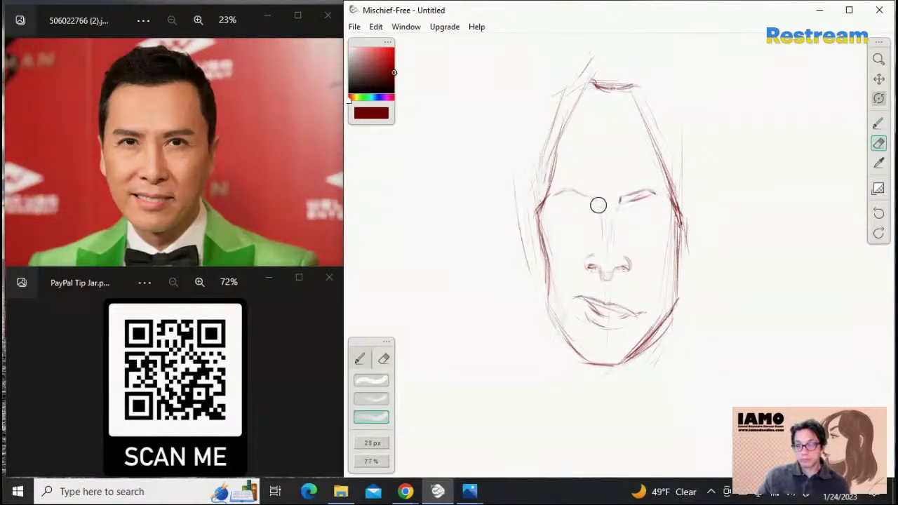
Mark both eyes with short vertical ticks and redraw the temples with inward dips, softening the left one with the eraser
click(878, 123)
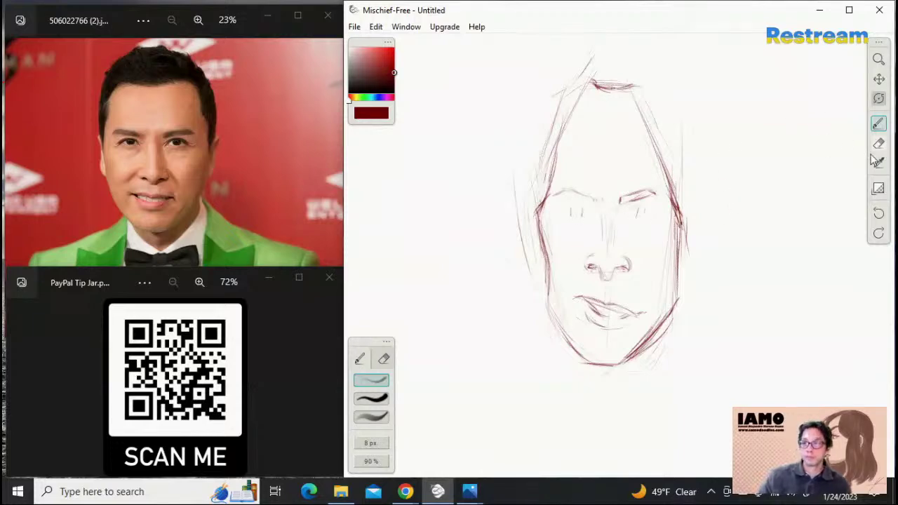
mouse_move(545, 243)
mouse_down()
mouse_move(568, 164)
mouse_move(553, 204)
mouse_move(567, 121)
mouse_move(558, 147)
mouse_move(592, 78)
mouse_move(637, 88)
mouse_move(638, 117)
mouse_move(659, 153)
mouse_up()
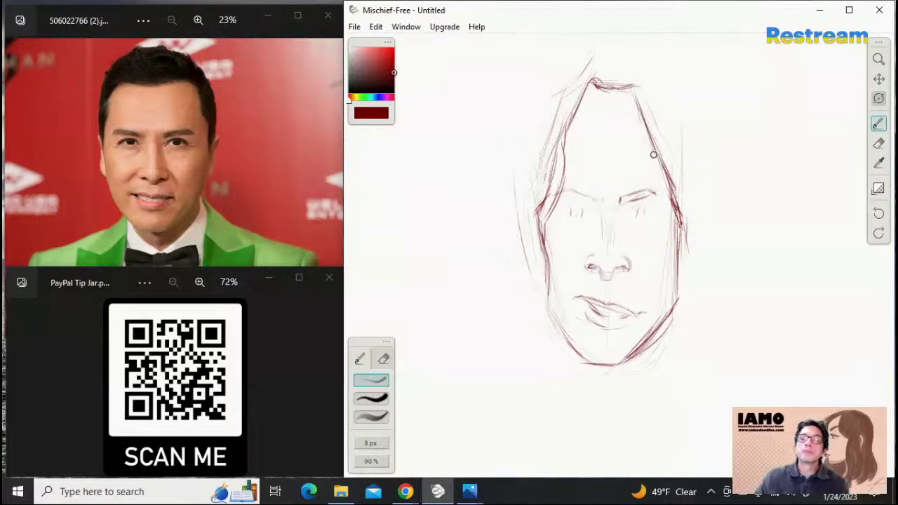
mouse_move(648, 138)
mouse_down()
mouse_move(671, 184)
mouse_move(673, 221)
mouse_up()
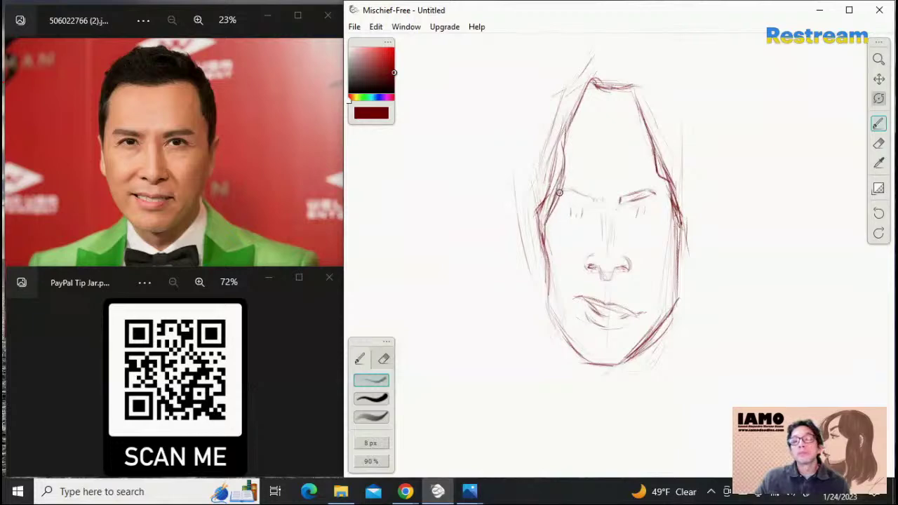
click(878, 143)
mouse_move(555, 208)
mouse_down()
mouse_move(566, 151)
mouse_move(564, 204)
mouse_up()
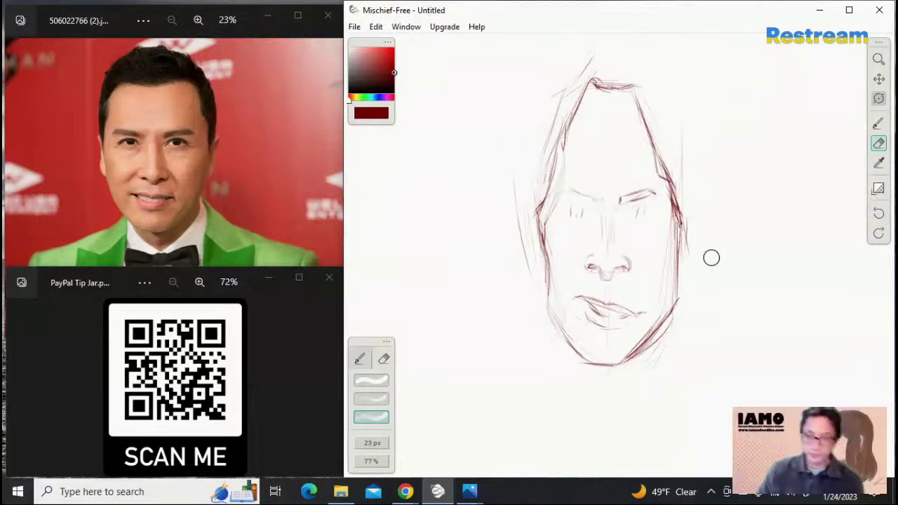
Draw the neck's two sides with the 8 px brush, downward from the right jaw corner and from the chin's left end
click(878, 123)
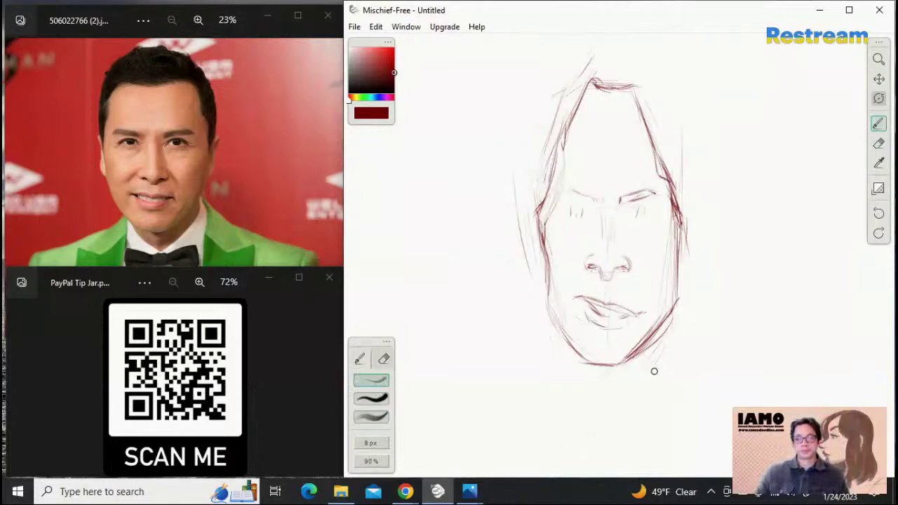
drag(666, 311, 664, 370)
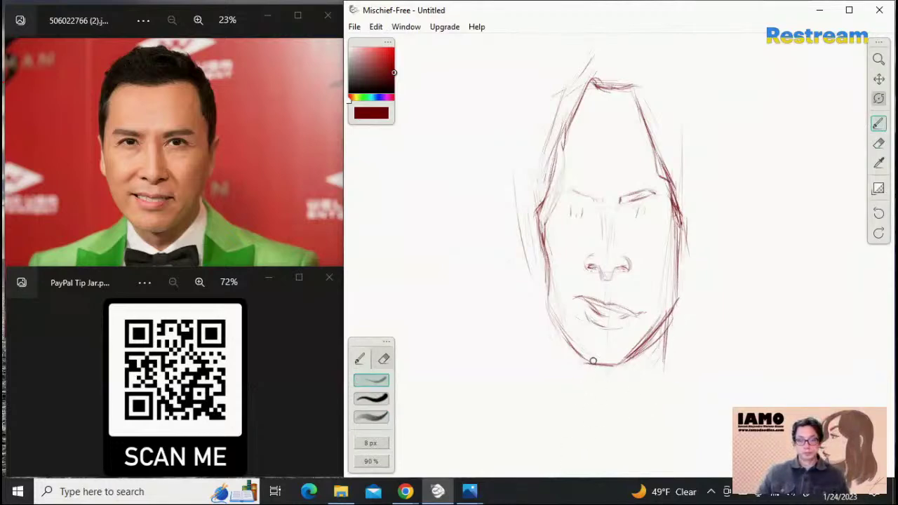
drag(593, 362, 591, 404)
drag(593, 363, 593, 420)
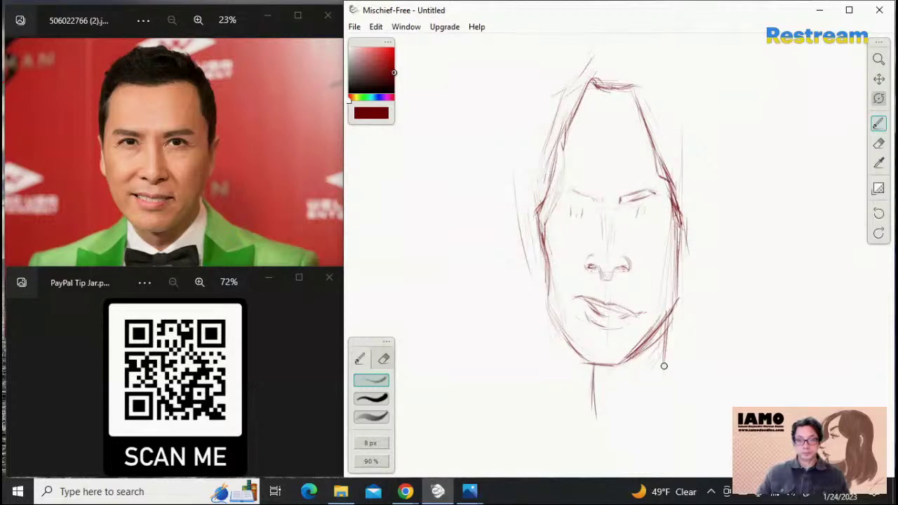
Extend the neck's right side and sketch the V-shaped shirt collar opening below the chin with short collar strokes under the right jaw corner
drag(671, 341, 670, 395)
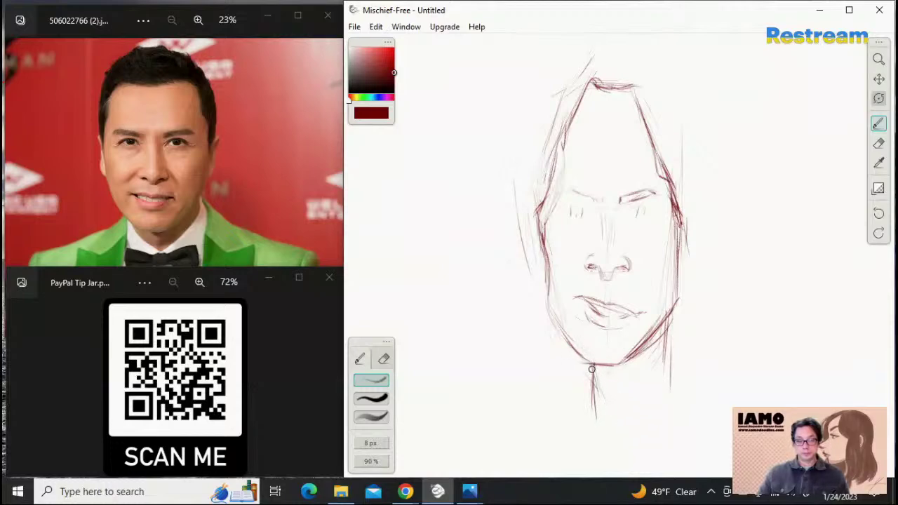
drag(604, 391, 634, 416)
mouse_move(626, 417)
mouse_down()
mouse_move(666, 362)
mouse_move(676, 367)
mouse_up()
drag(664, 333, 679, 369)
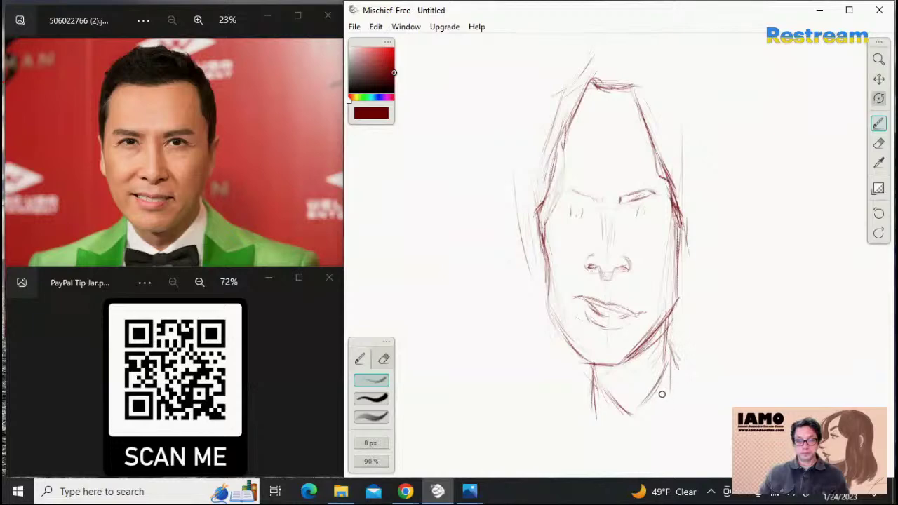
mouse_move(666, 319)
mouse_down()
mouse_move(688, 366)
mouse_move(638, 366)
mouse_move(678, 378)
mouse_up()
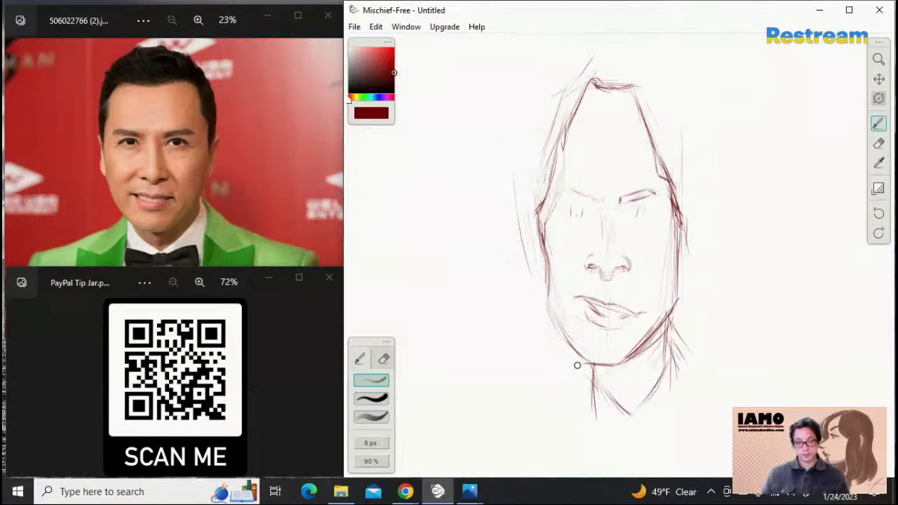
Sketch the left shoulder line and the left jacket lapel with its notch, running down from the chin's left end
drag(551, 387, 570, 374)
mouse_move(506, 396)
mouse_down()
mouse_move(565, 379)
mouse_move(545, 403)
mouse_up()
drag(578, 367, 547, 418)
mouse_move(595, 386)
mouse_down()
mouse_move(546, 427)
mouse_move(560, 421)
mouse_move(535, 421)
mouse_move(563, 423)
mouse_move(518, 413)
mouse_move(533, 452)
mouse_up()
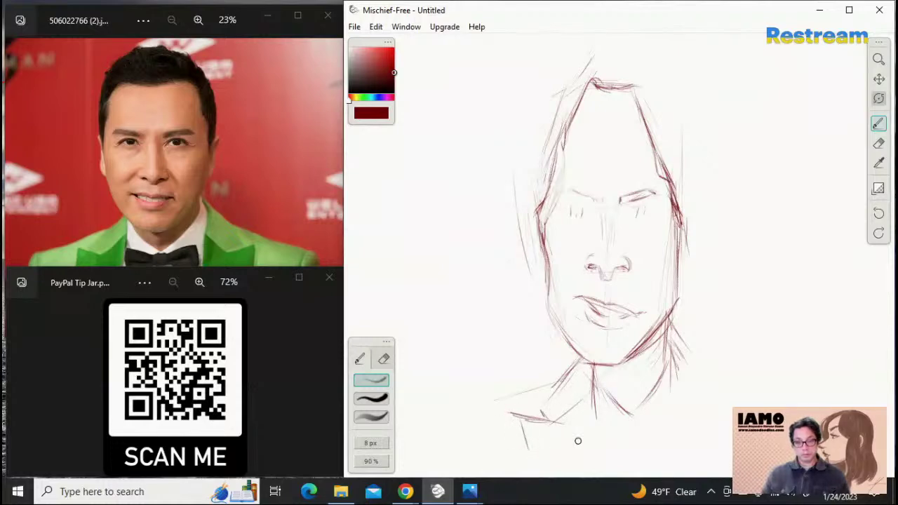
Draw the bow tie at the base of the collar and the shirt front's left edge beside it
mouse_move(622, 413)
mouse_down()
mouse_move(643, 412)
mouse_move(613, 418)
mouse_move(619, 428)
mouse_move(650, 423)
mouse_move(586, 415)
mouse_move(622, 415)
mouse_move(594, 411)
mouse_move(580, 417)
mouse_move(588, 411)
mouse_move(588, 439)
mouse_move(604, 445)
mouse_move(644, 422)
mouse_move(631, 420)
mouse_move(641, 413)
mouse_move(682, 405)
mouse_move(666, 447)
mouse_move(617, 440)
mouse_move(588, 454)
mouse_move(616, 429)
mouse_move(588, 427)
mouse_move(658, 422)
mouse_move(648, 427)
mouse_move(675, 447)
mouse_move(677, 407)
mouse_move(682, 444)
mouse_up()
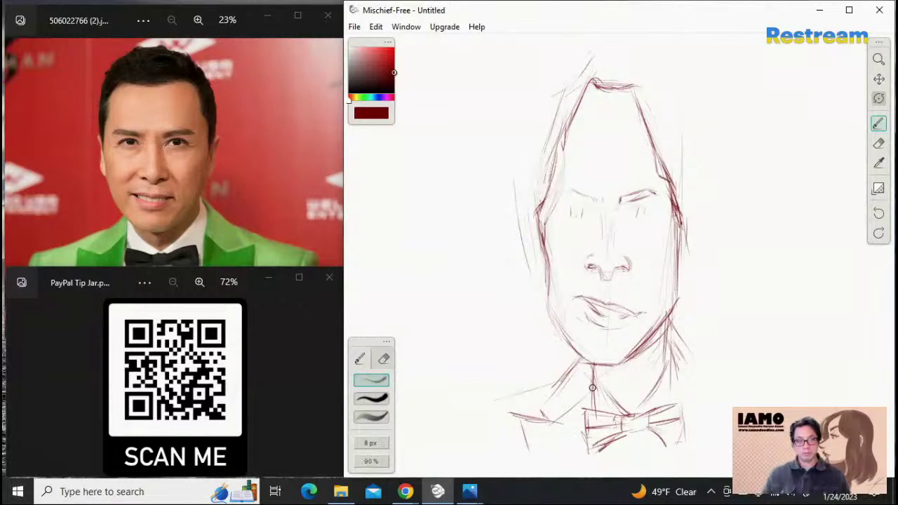
drag(590, 407, 581, 469)
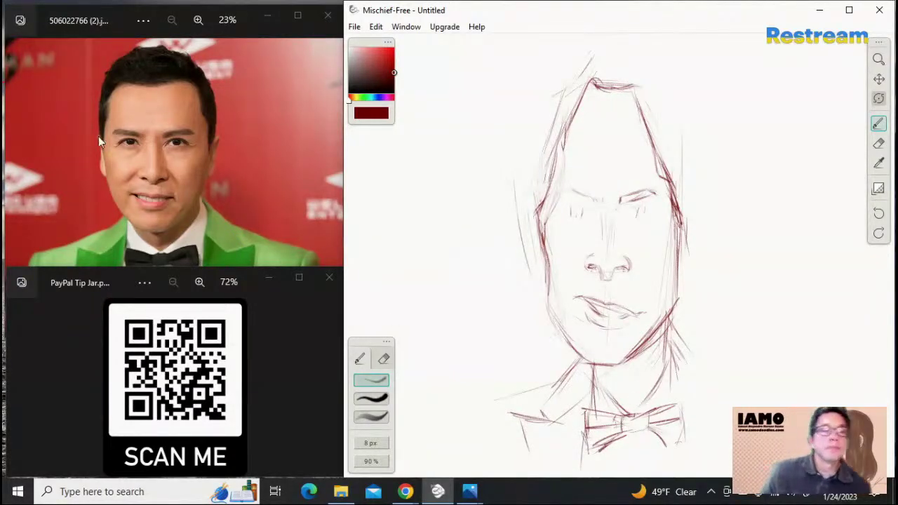
Bring the reference photo forward to show the jacket and draw a small round shirt button below the bow tie
click(120, 30)
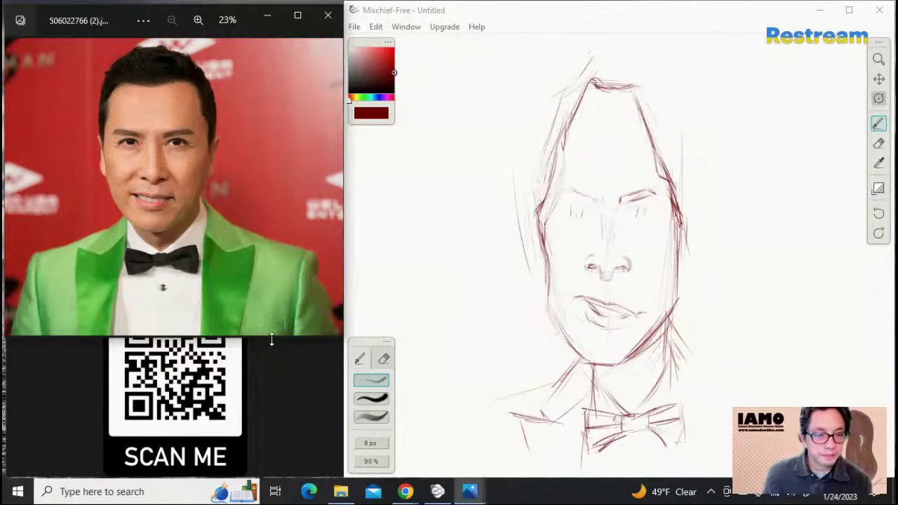
drag(272, 340, 273, 334)
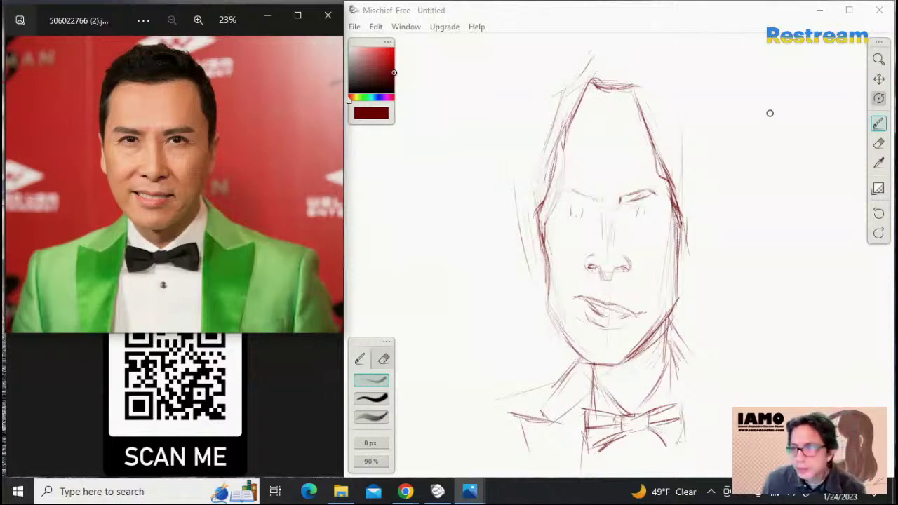
click(874, 76)
click(878, 79)
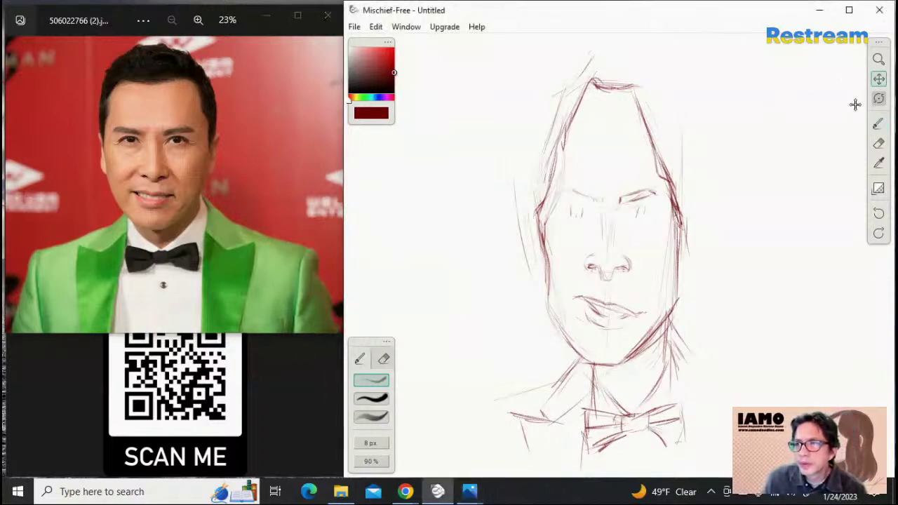
mouse_move(735, 229)
mouse_down()
mouse_move(704, 214)
mouse_move(737, 182)
mouse_move(725, 130)
mouse_up()
click(877, 124)
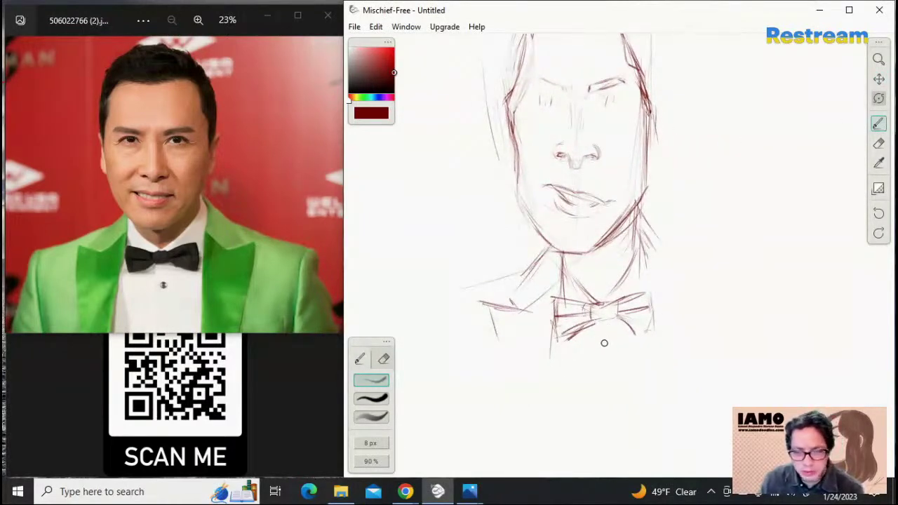
drag(607, 339, 605, 343)
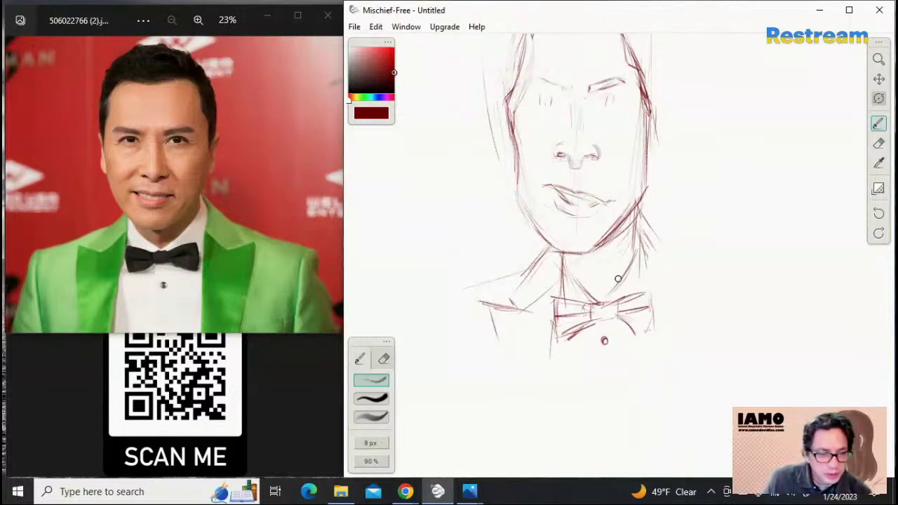
Bring the PayPal Tip Jar image back in front of the reference photo and return to the drawing with the 8 px brush
click(258, 377)
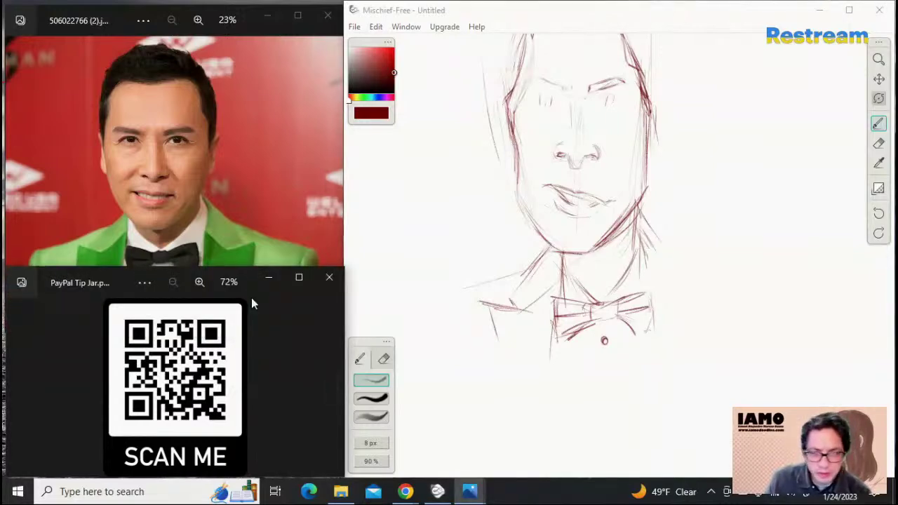
click(736, 27)
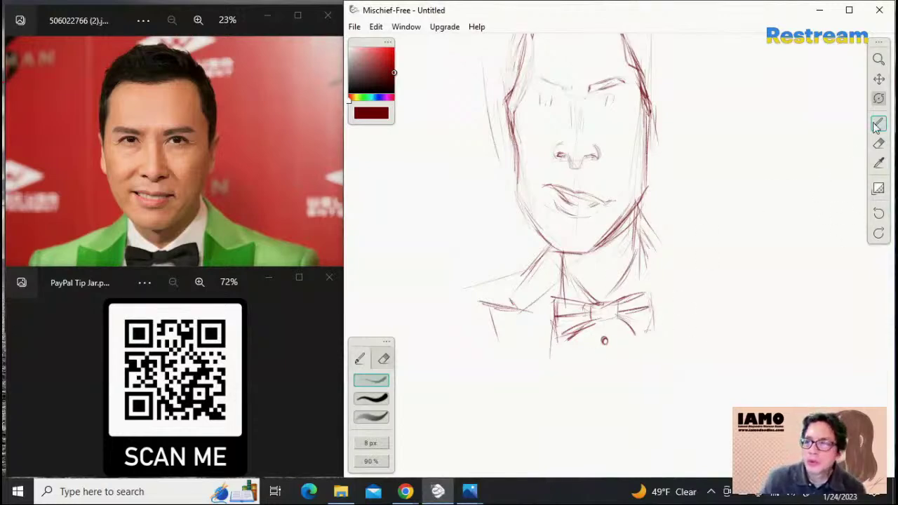
click(878, 144)
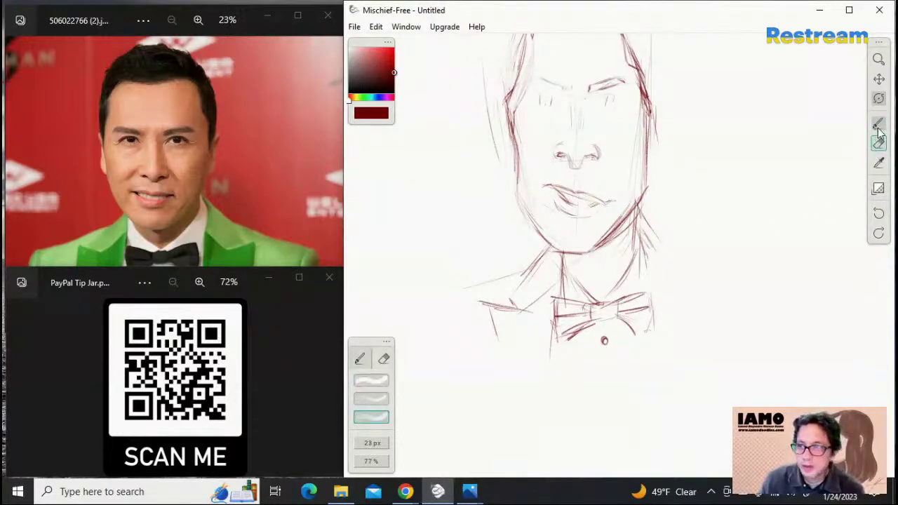
click(878, 126)
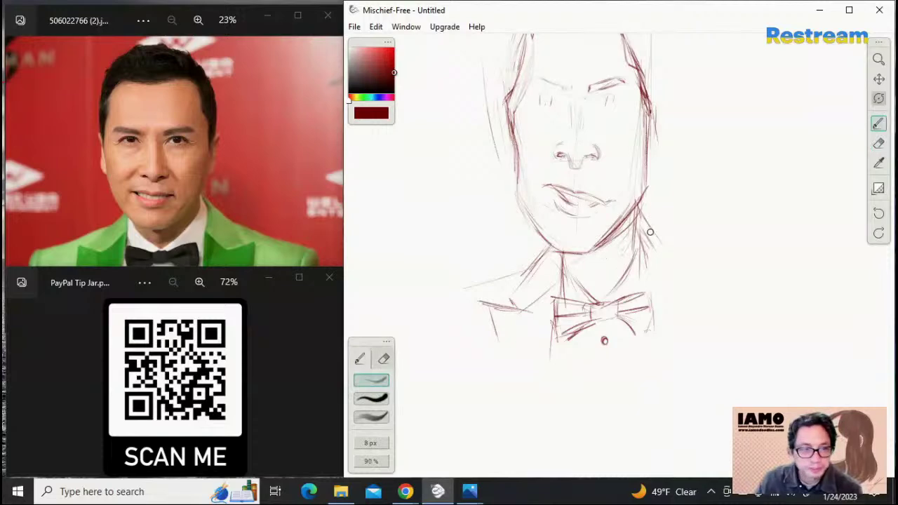
Draw the shirt front's right edge, the right lapel from the jaw corner to its notch, and the sleeve line below
mouse_move(640, 221)
mouse_down()
mouse_move(657, 276)
mouse_move(666, 267)
mouse_move(642, 290)
mouse_move(643, 276)
mouse_move(655, 268)
mouse_move(663, 307)
mouse_move(662, 278)
mouse_move(662, 313)
mouse_up()
drag(653, 255, 665, 364)
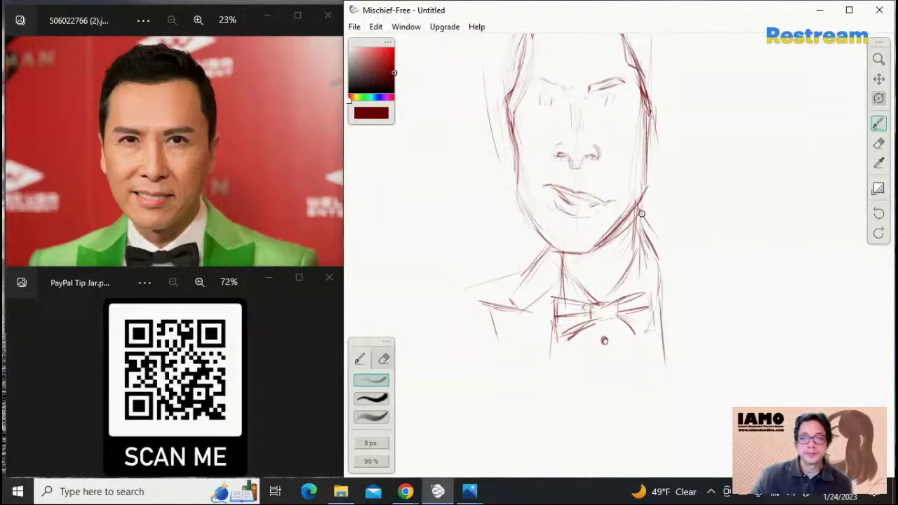
mouse_move(637, 205)
mouse_down()
mouse_move(713, 309)
mouse_move(702, 314)
mouse_up()
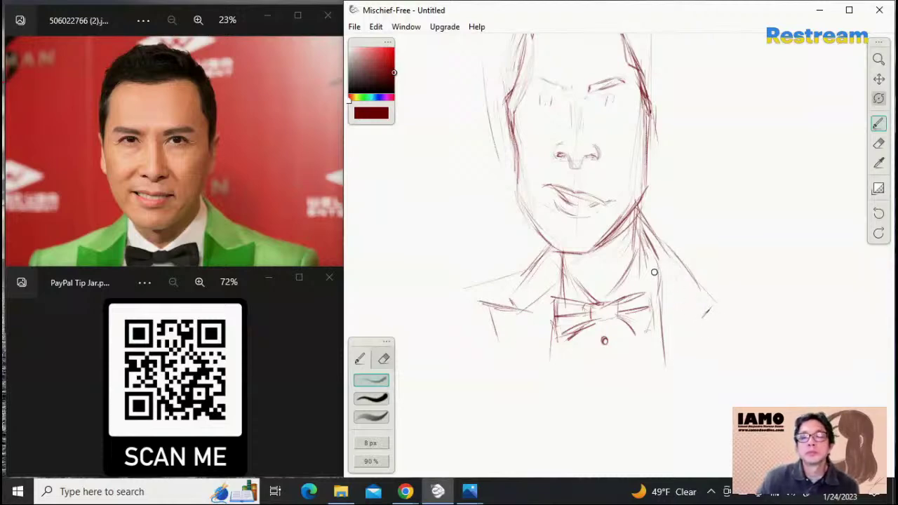
mouse_move(654, 272)
mouse_down()
mouse_move(706, 320)
mouse_move(716, 322)
mouse_move(722, 311)
mouse_move(709, 314)
mouse_move(730, 300)
mouse_move(732, 309)
mouse_move(717, 312)
mouse_move(719, 378)
mouse_up()
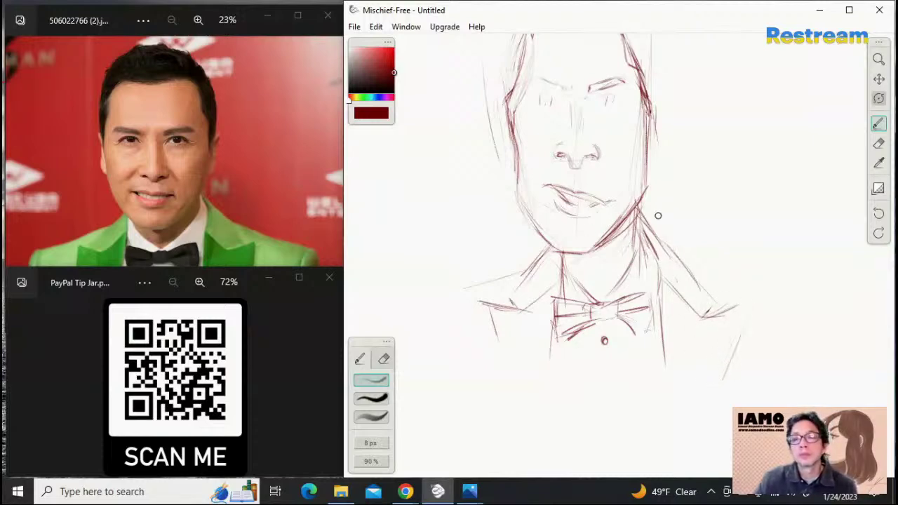
Reinforce the right collar's outer edge down to the notch and draw the shoulder lines sloping outward on both sides
mouse_move(635, 208)
mouse_down()
mouse_move(697, 281)
mouse_move(694, 266)
mouse_move(715, 306)
mouse_up()
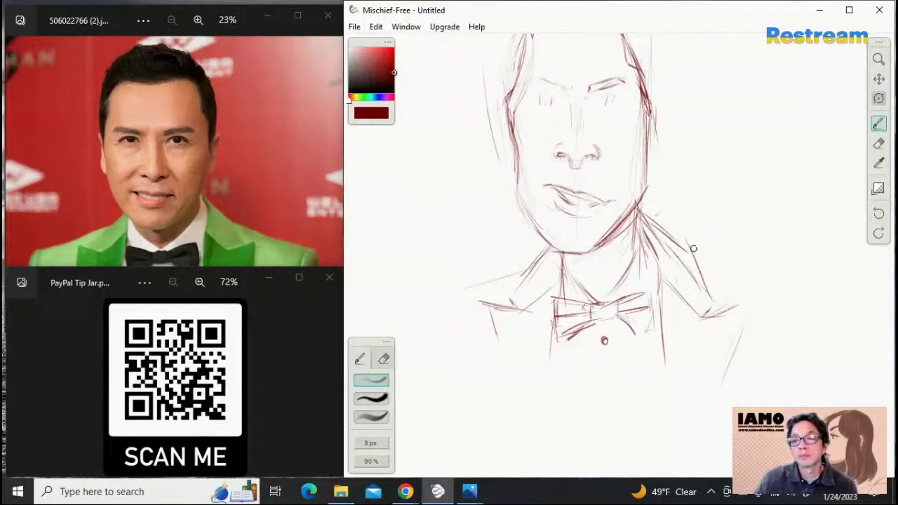
drag(696, 256, 722, 306)
drag(688, 263, 763, 284)
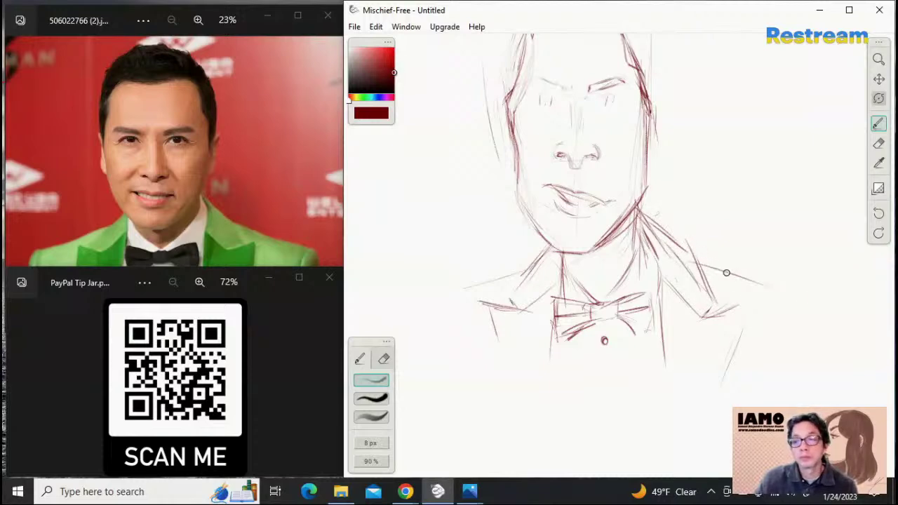
drag(526, 272, 453, 298)
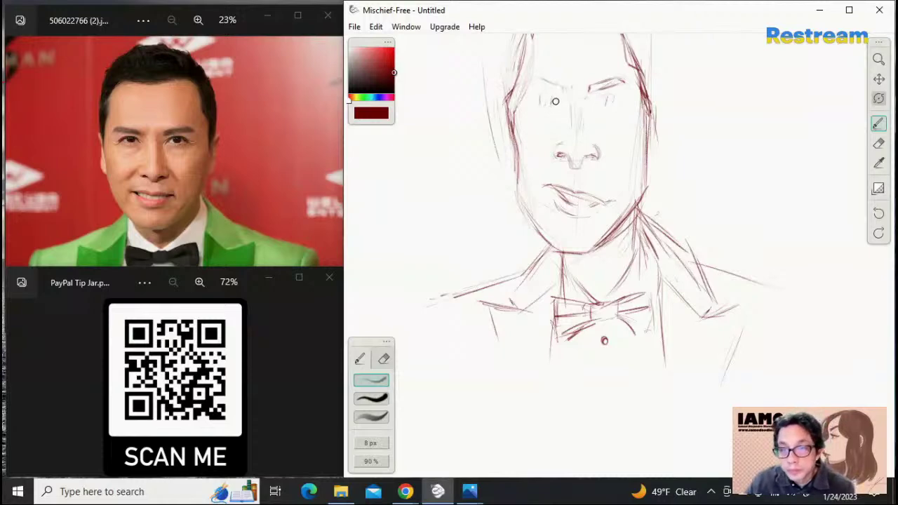
Outline the hair around the narrow crown, redo its right side closer to the head, and darken the right hairline
click(878, 59)
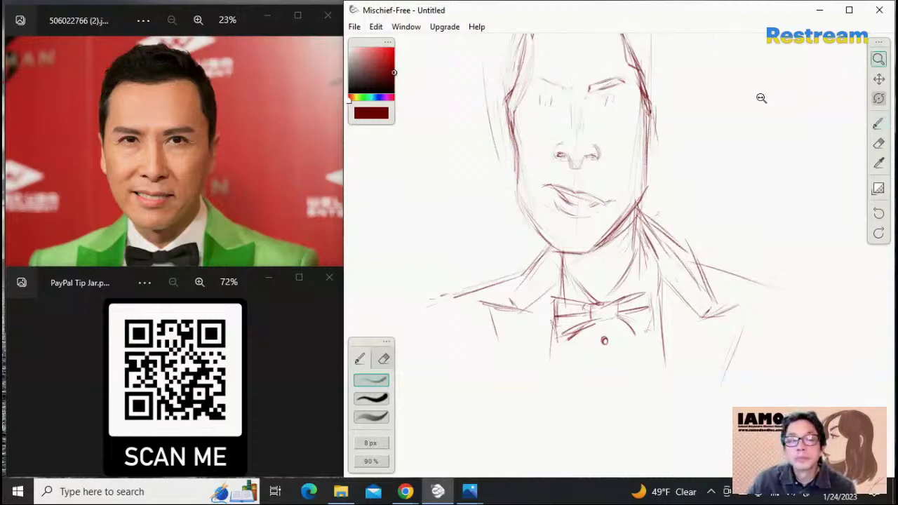
mouse_move(761, 98)
mouse_down()
mouse_move(724, 110)
mouse_move(667, 250)
mouse_move(650, 269)
mouse_up()
click(878, 78)
click(878, 124)
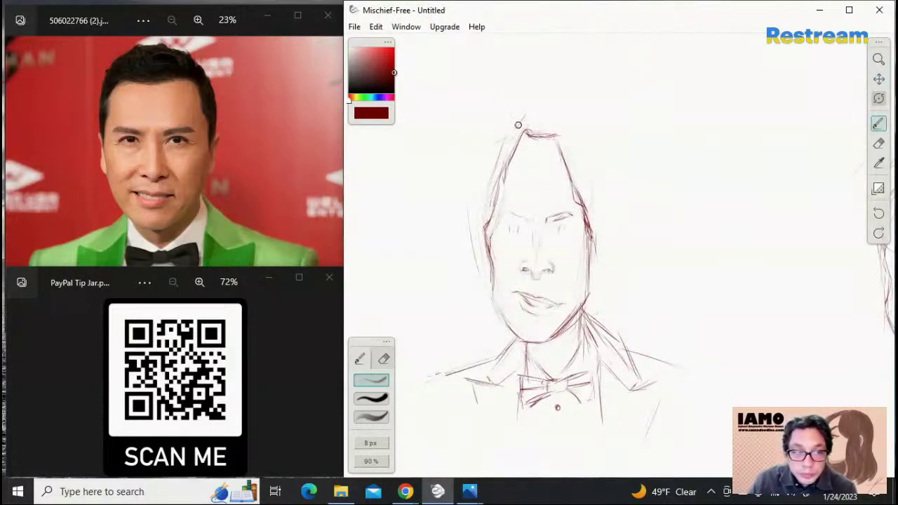
mouse_move(511, 132)
mouse_down()
mouse_move(499, 202)
mouse_move(500, 162)
mouse_move(519, 120)
mouse_move(565, 127)
mouse_move(573, 182)
mouse_up()
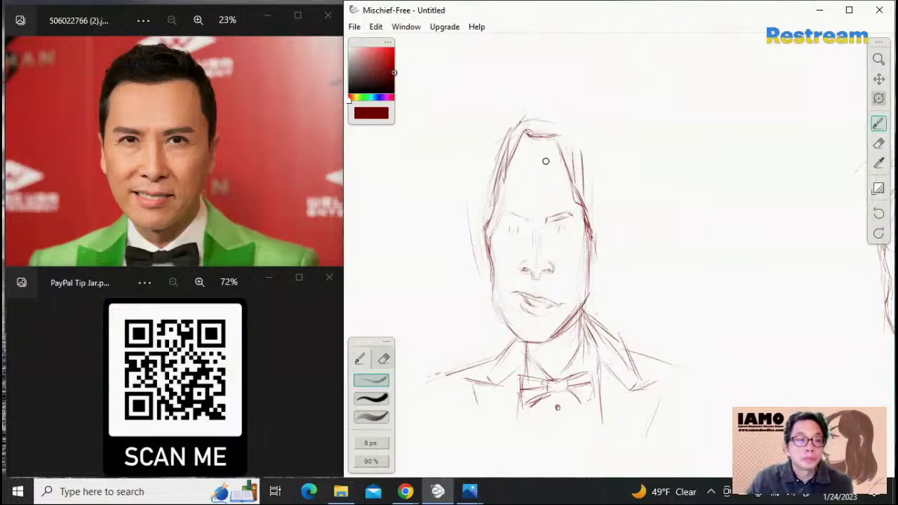
key(ctrl+z)
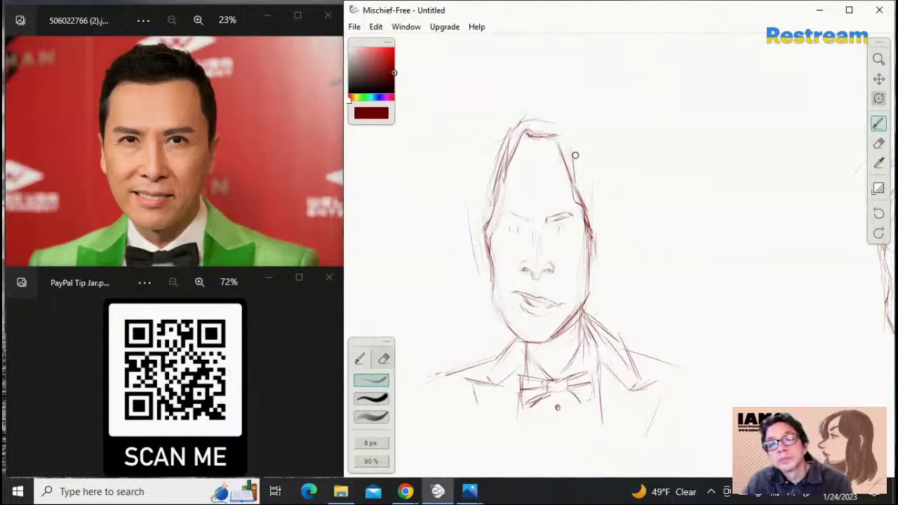
mouse_move(572, 141)
mouse_down()
mouse_move(546, 137)
mouse_move(560, 141)
mouse_move(510, 147)
mouse_move(526, 139)
mouse_move(520, 133)
mouse_move(551, 135)
mouse_up()
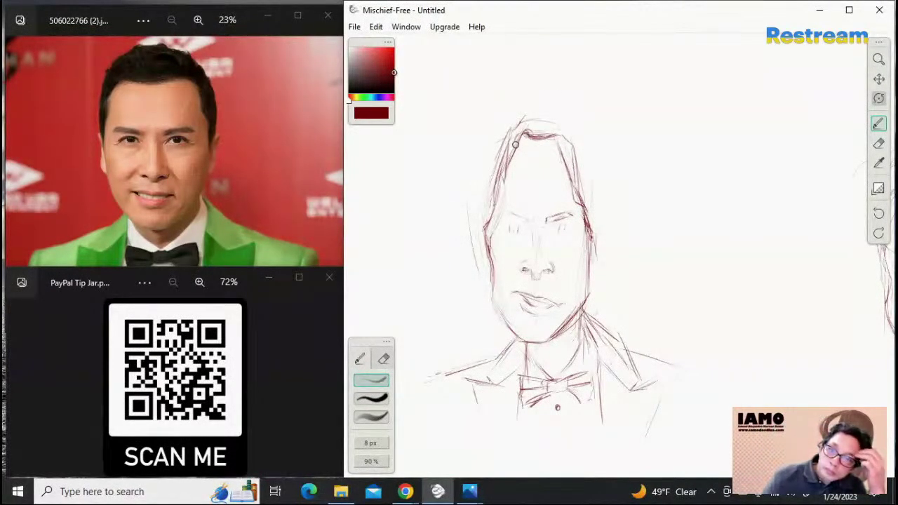
mouse_move(553, 136)
mouse_down()
mouse_move(560, 133)
mouse_move(572, 200)
mouse_up()
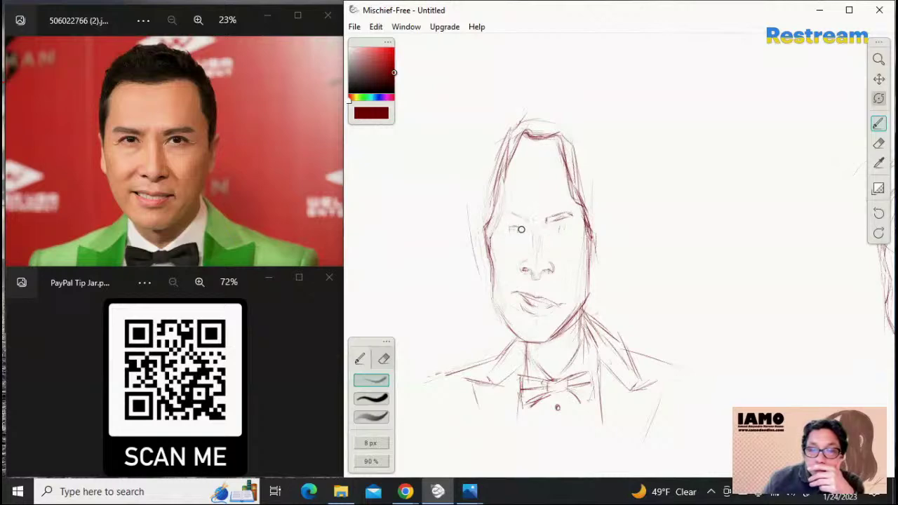
Draw both eyes with upper lids and dark irises over the tick marks, and fade them with the 23 px eraser at 77% opacity
drag(506, 230, 519, 229)
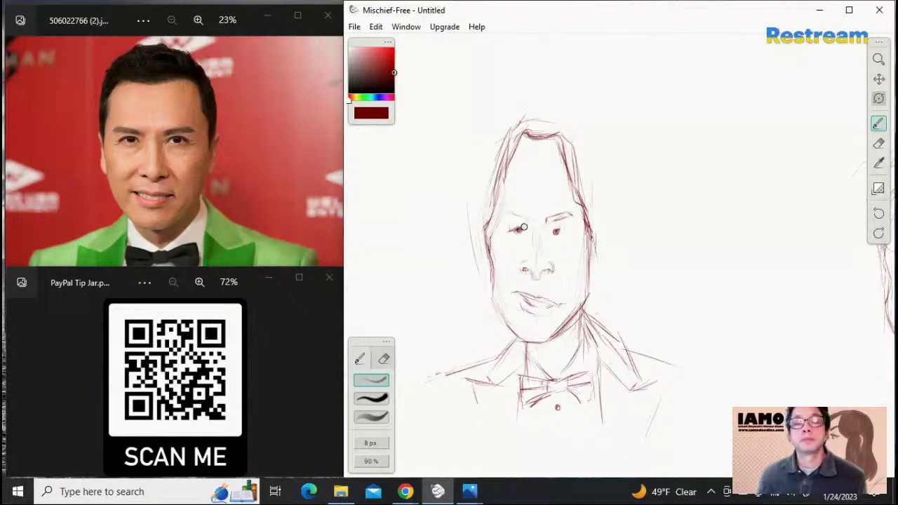
drag(520, 230, 549, 234)
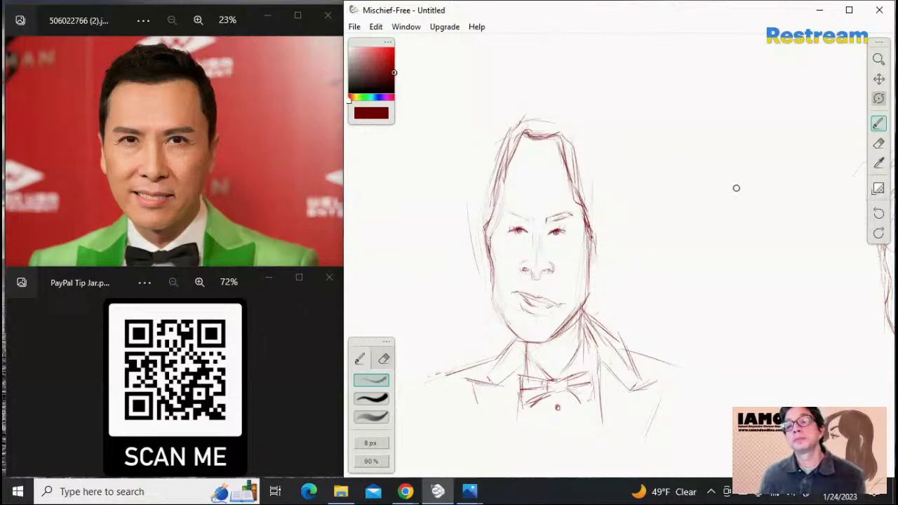
click(878, 143)
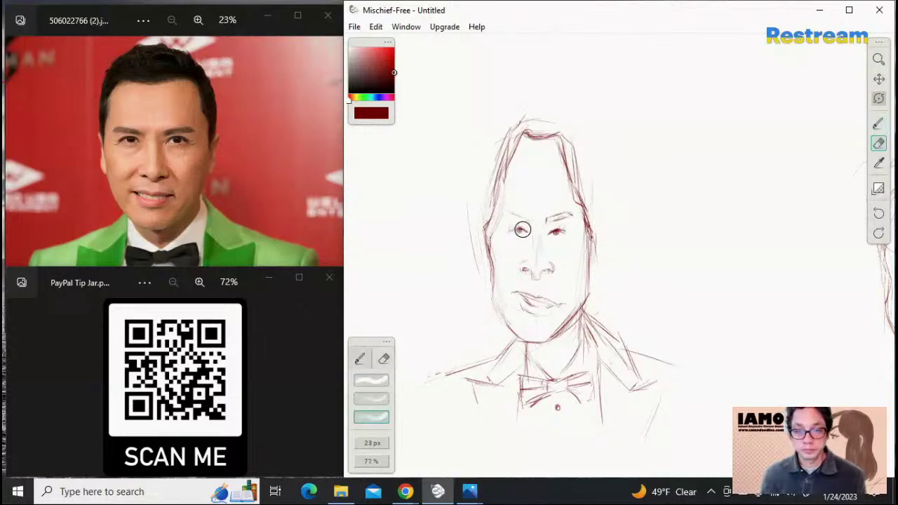
drag(564, 232, 559, 238)
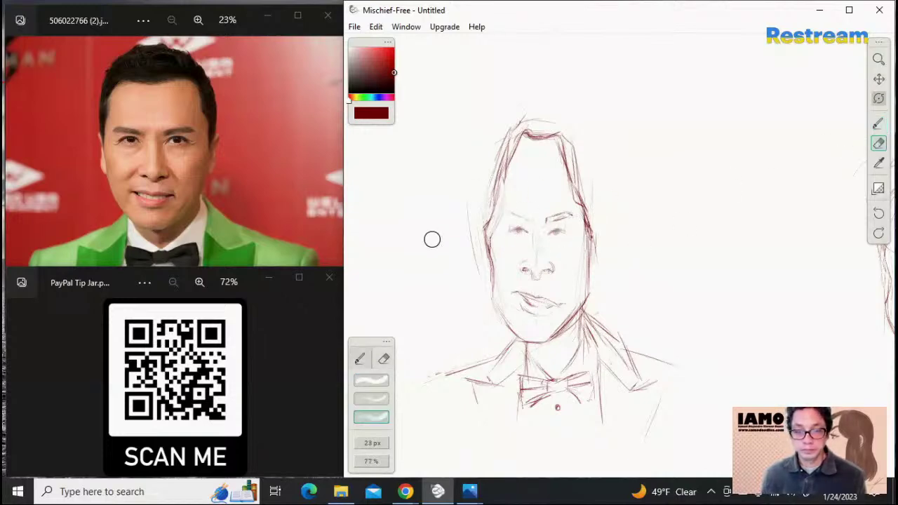
Redraw both eyes more sharply over the faded marks with the 8 px brush at 90% opacity
click(360, 359)
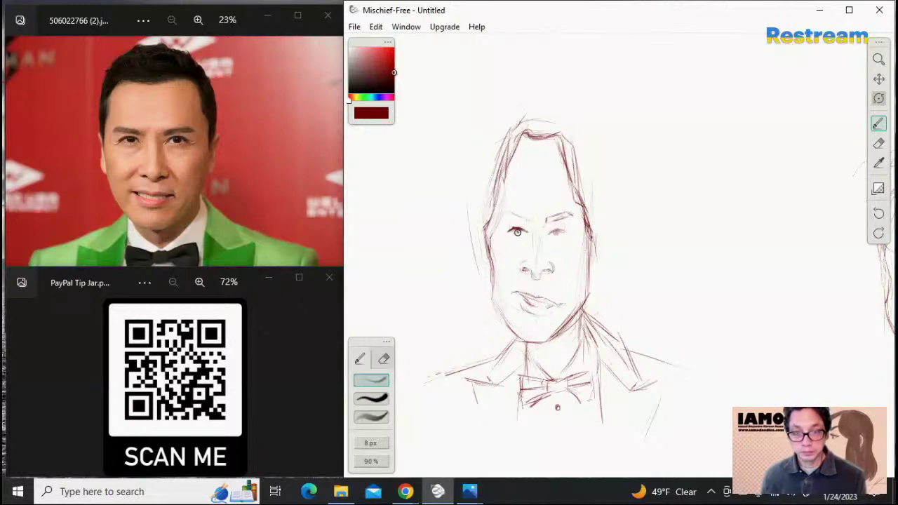
drag(525, 231, 519, 233)
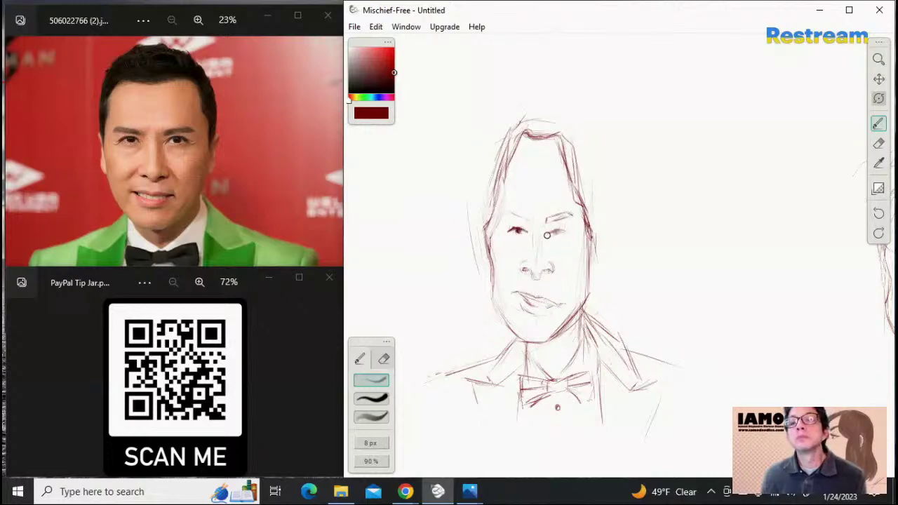
drag(547, 235, 565, 235)
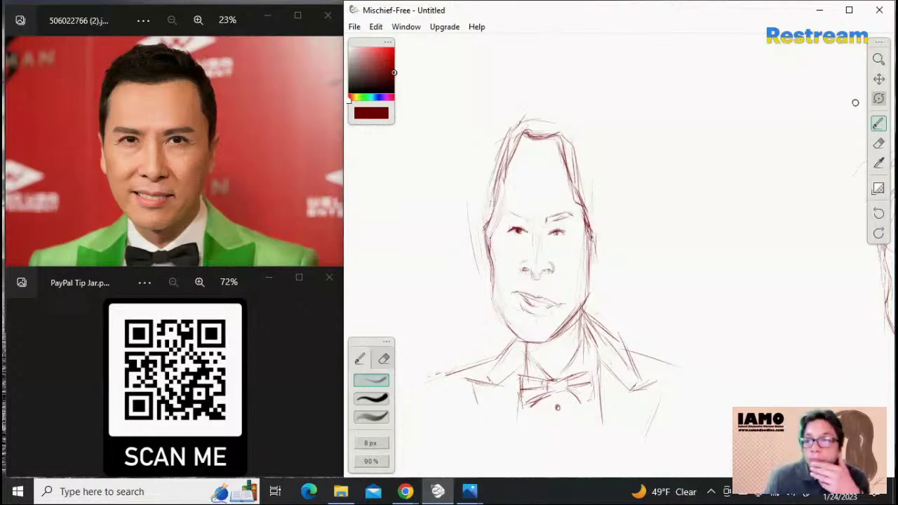
Fade the right eyebrow with the eraser and redraw it with two upward-slanting strokes using the 8 px brush
click(878, 145)
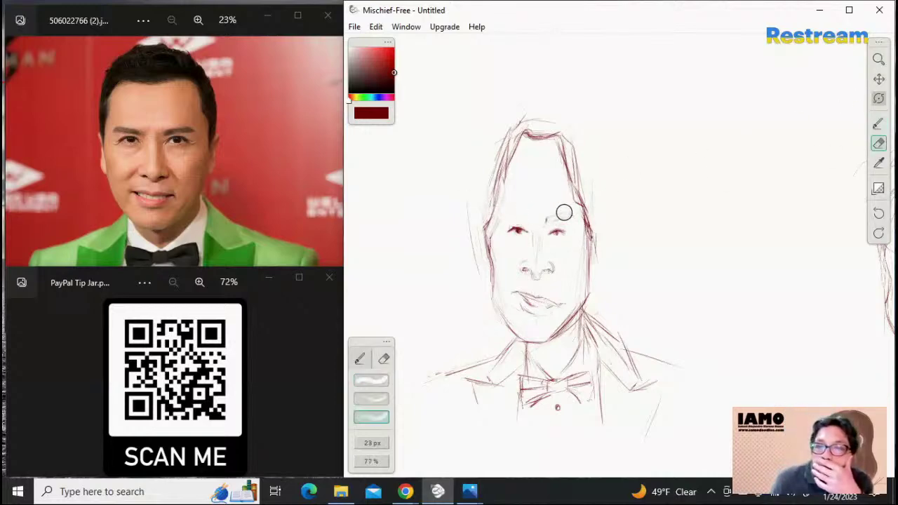
click(878, 123)
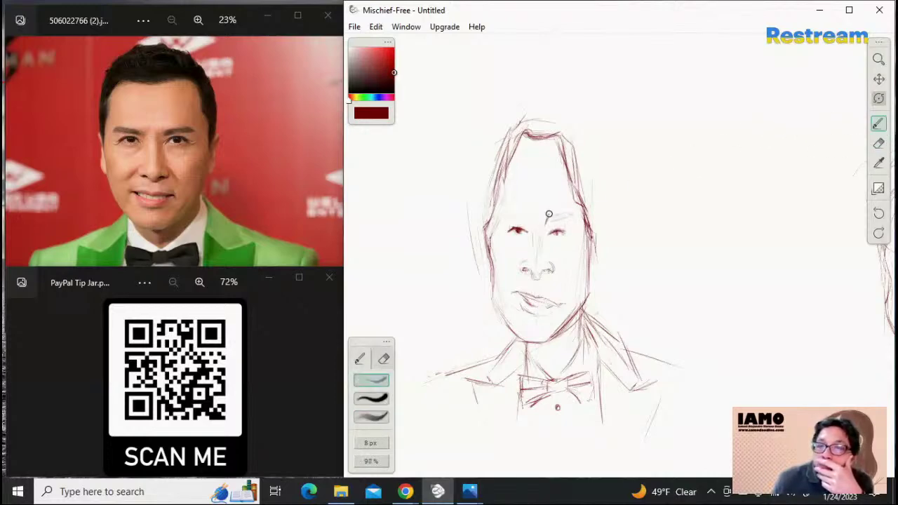
drag(553, 213, 570, 207)
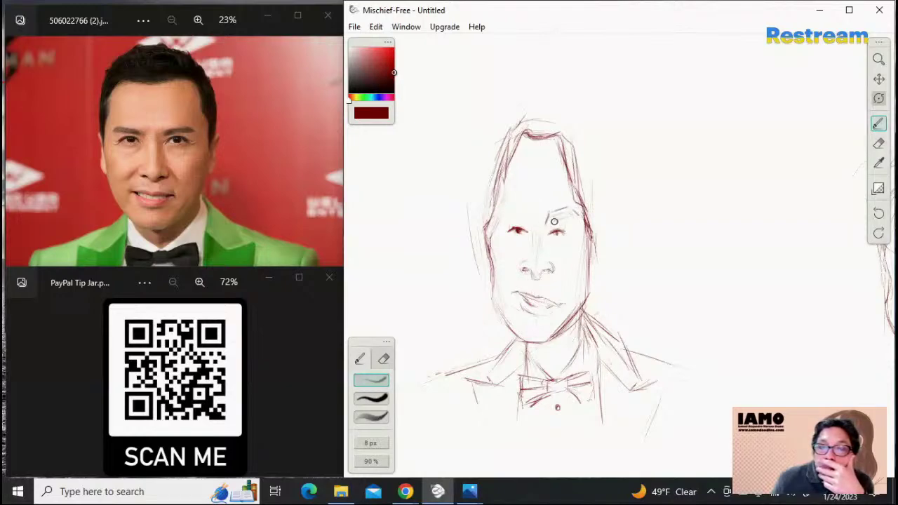
drag(553, 222, 576, 214)
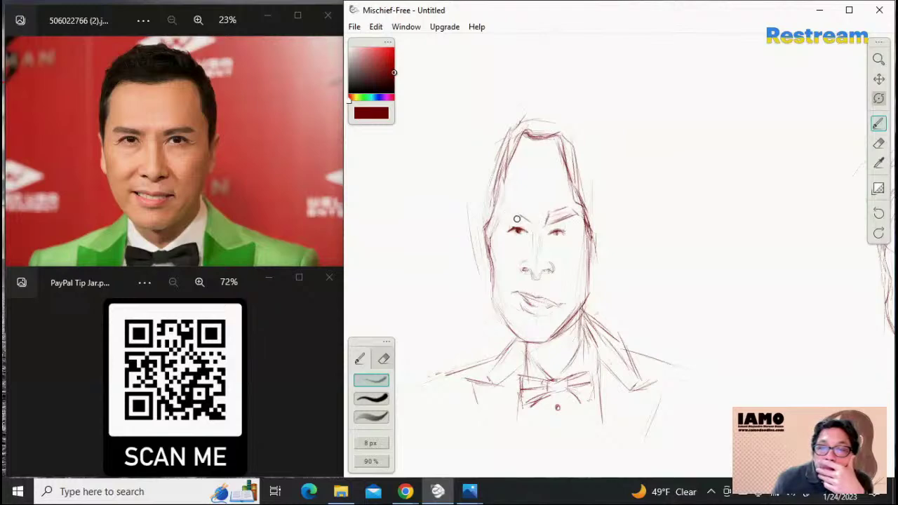
Fade both eyebrows with the 23 px eraser at 77% opacity and redraw them thicker, slanting down toward the nose
click(878, 143)
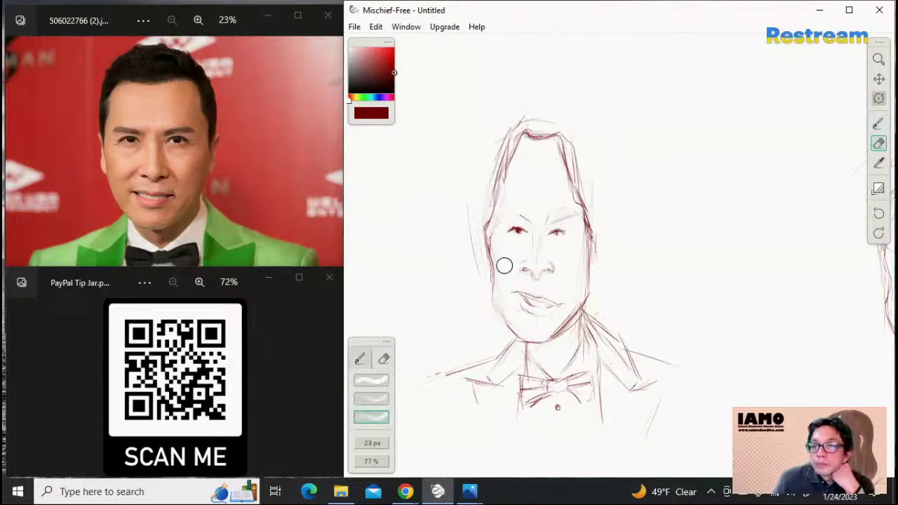
mouse_move(552, 209)
mouse_down()
mouse_move(575, 214)
mouse_move(508, 208)
mouse_up()
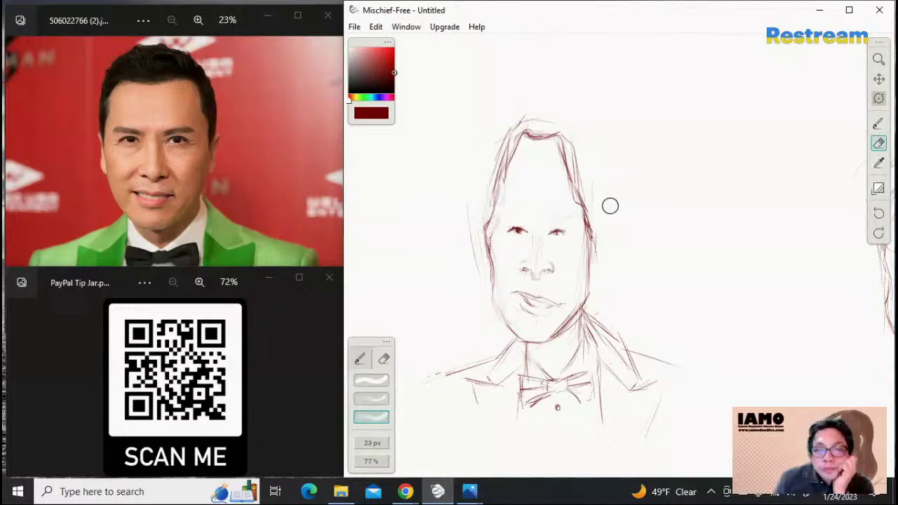
click(878, 124)
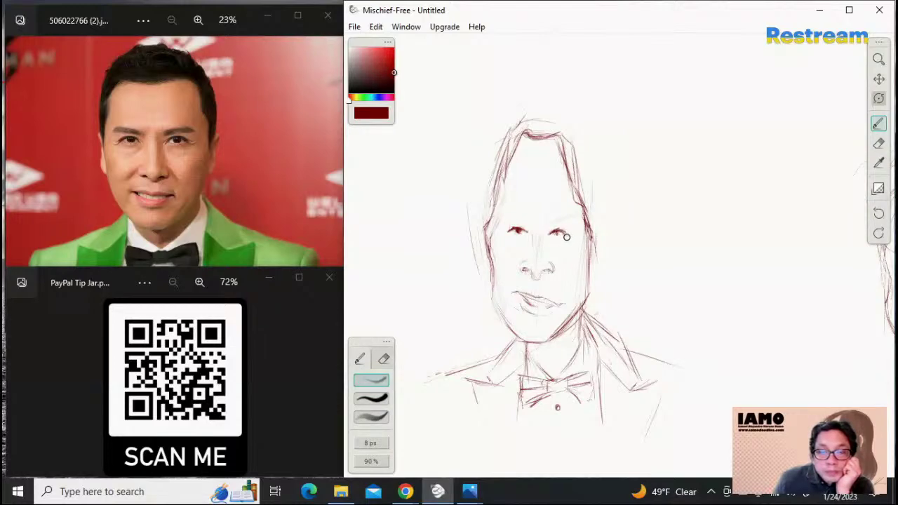
drag(519, 229, 502, 231)
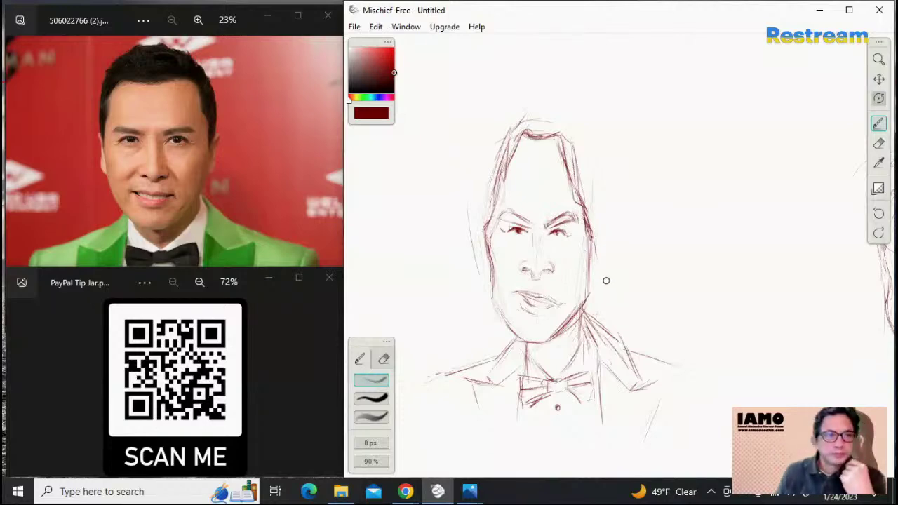
Draw the right ear beside the eye with the 8 px brush, adding its inner folds and lobe
click(878, 144)
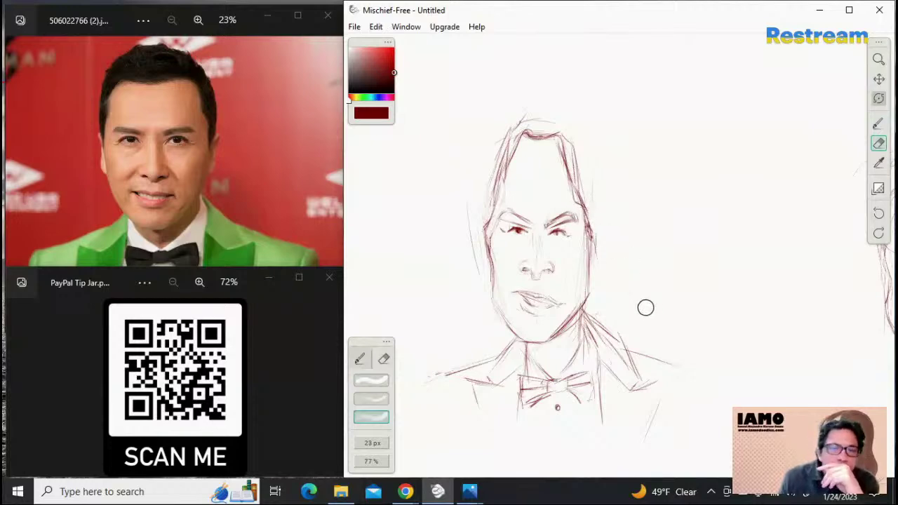
click(878, 123)
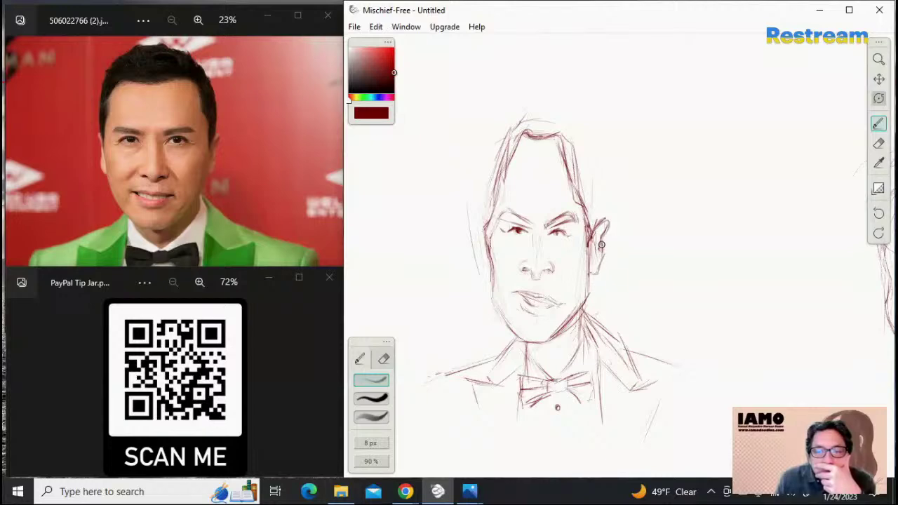
click(878, 144)
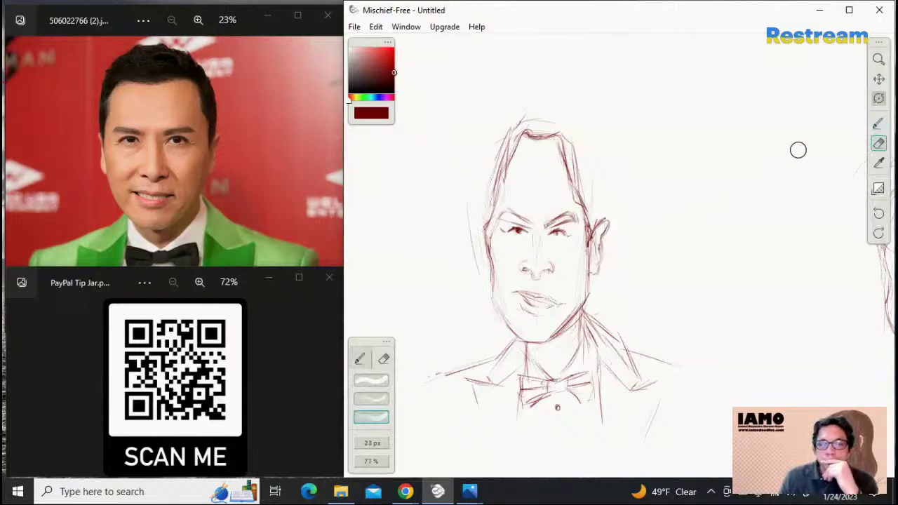
click(878, 124)
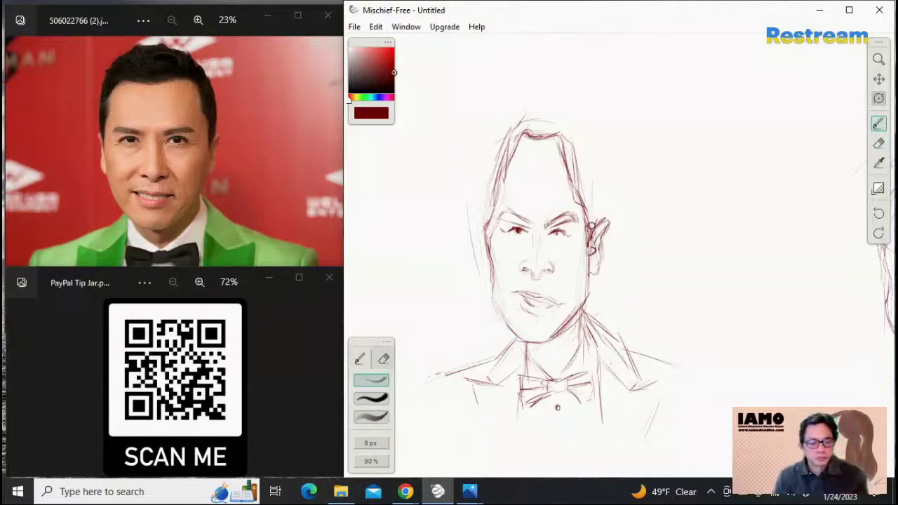
mouse_move(602, 219)
mouse_down()
mouse_move(618, 235)
mouse_move(589, 257)
mouse_up()
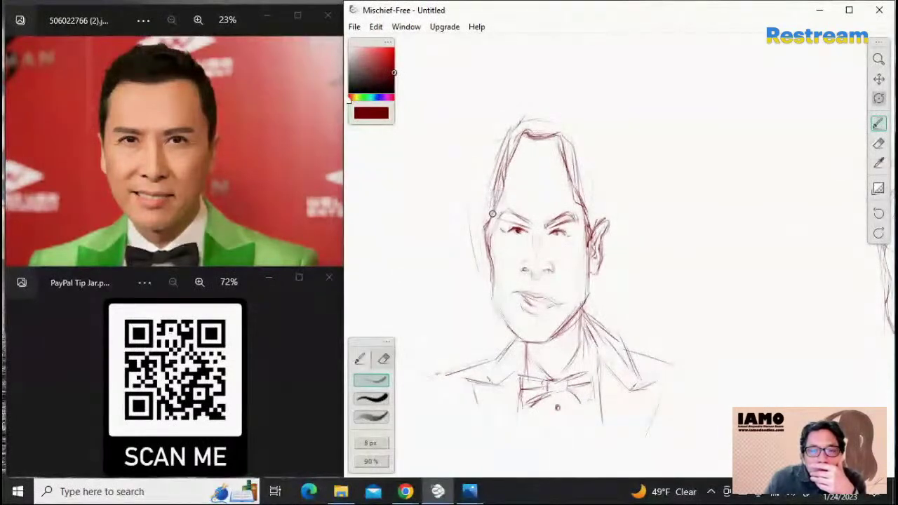
Erase the inner right hairline with the 23 px eraser and redraw it farther out along the crown's edge
click(879, 144)
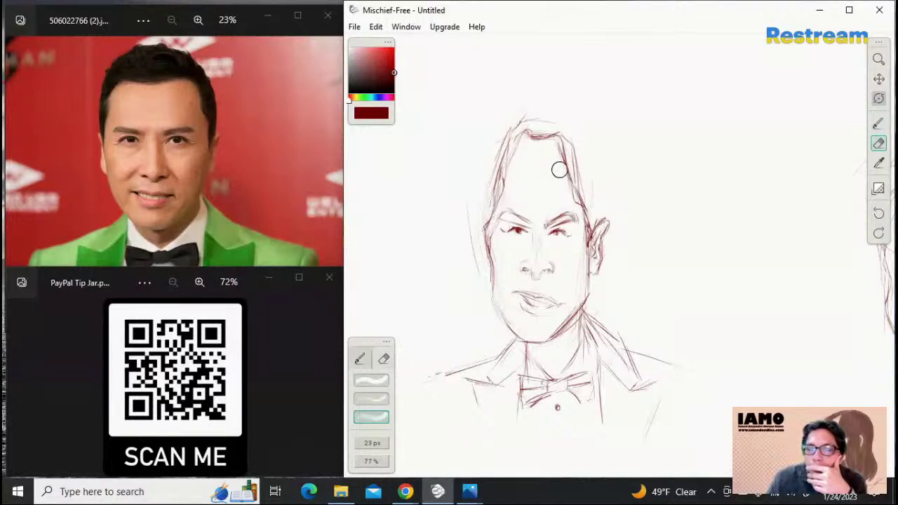
mouse_move(558, 170)
mouse_down()
mouse_move(554, 137)
mouse_move(572, 184)
mouse_move(563, 153)
mouse_move(571, 190)
mouse_up()
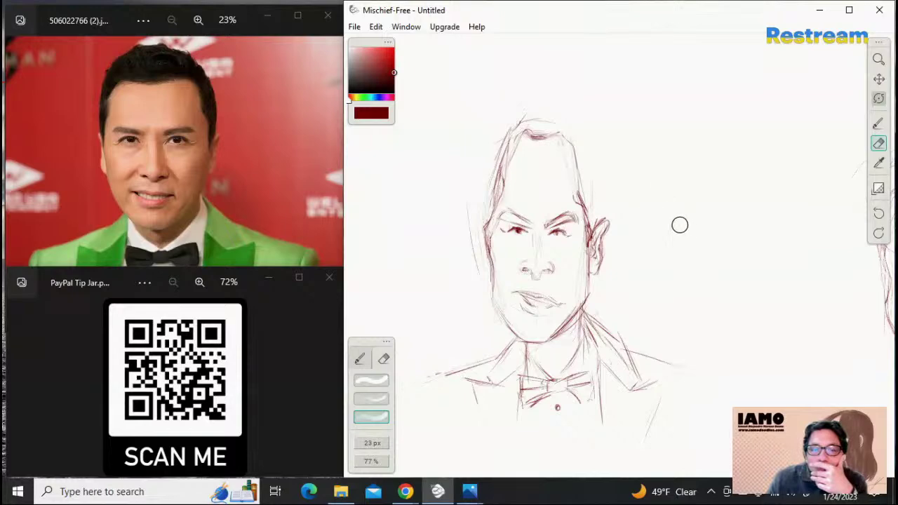
click(878, 123)
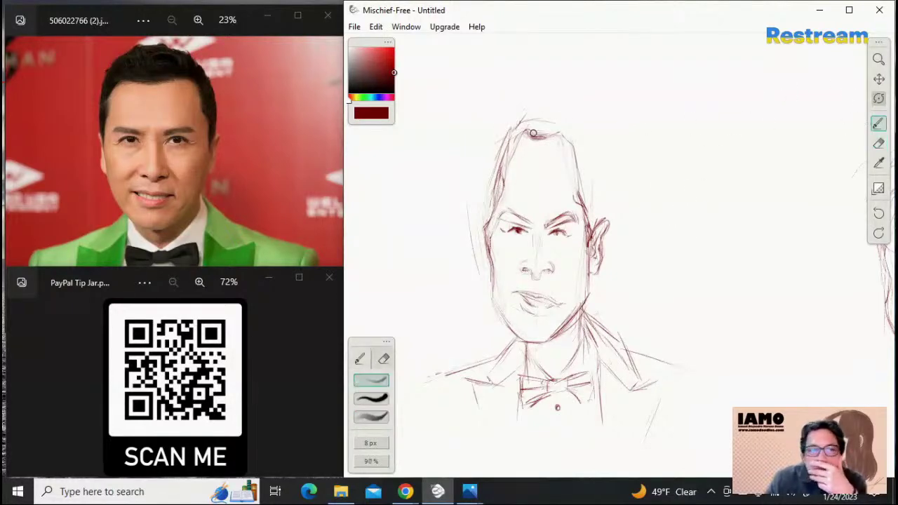
mouse_move(549, 138)
mouse_down()
mouse_move(559, 132)
mouse_move(573, 145)
mouse_up()
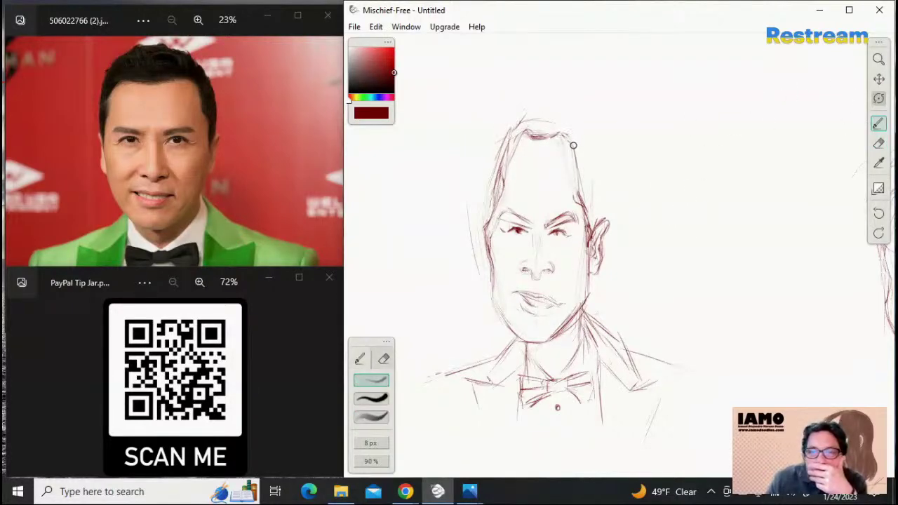
drag(571, 144, 573, 182)
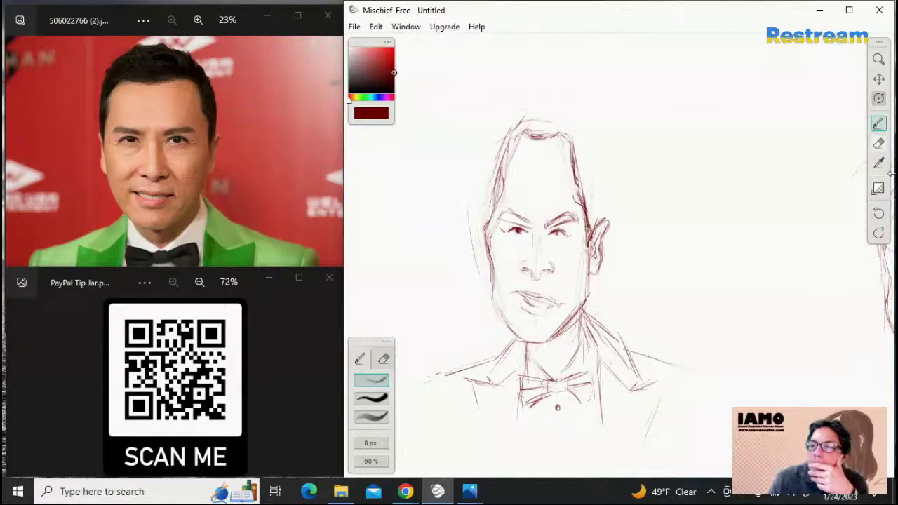
Lighten the overlapping lines at the right temple and redraw the hairline there down to the ear
click(878, 143)
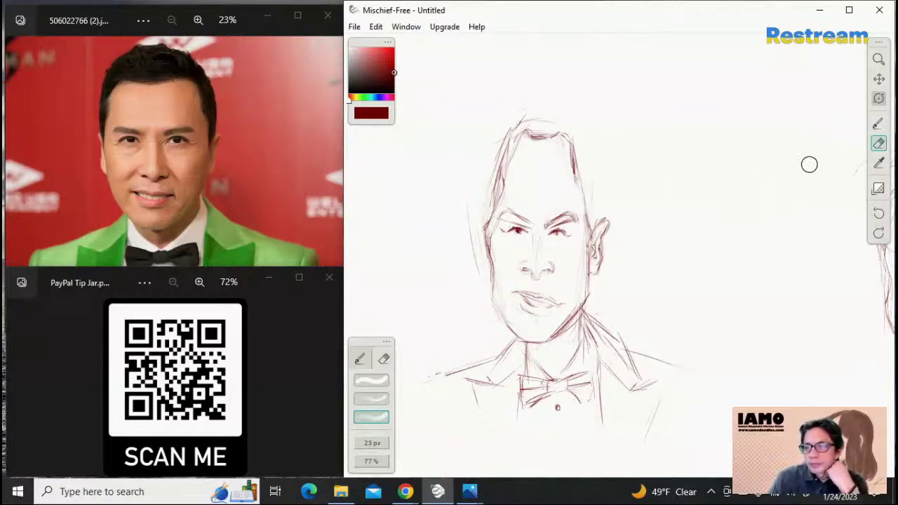
click(878, 124)
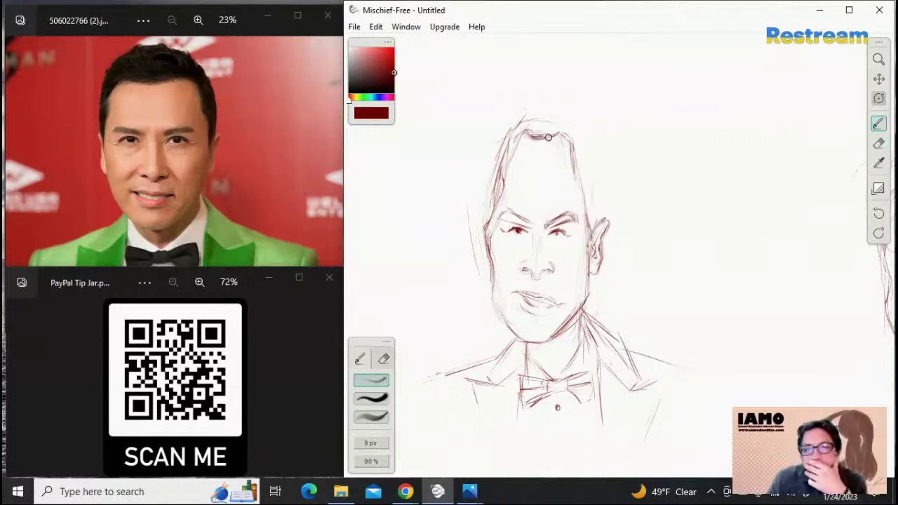
drag(574, 150, 587, 242)
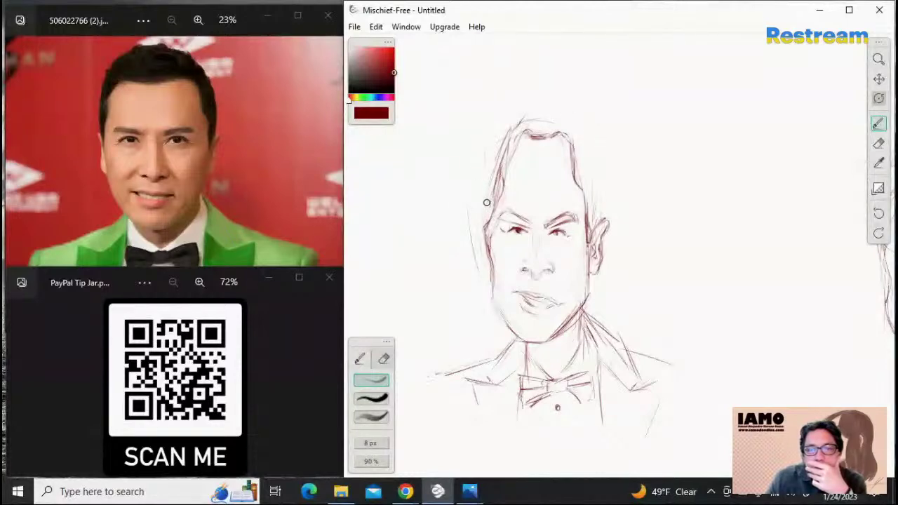
Sketch short tufts of hair over the crown and reinforce the left hair edge down to the temple
mouse_move(481, 165)
mouse_down()
mouse_move(489, 220)
mouse_move(477, 135)
mouse_up()
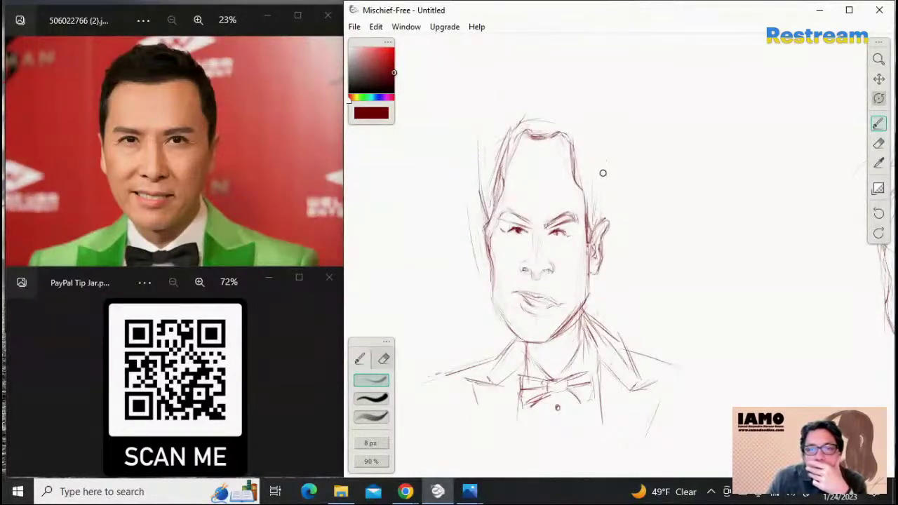
drag(597, 225, 605, 157)
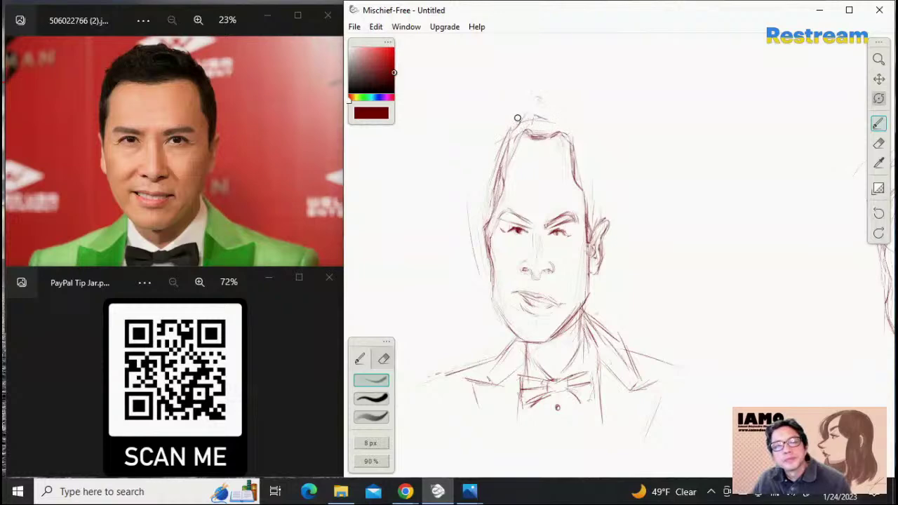
mouse_move(517, 118)
mouse_down()
mouse_move(550, 105)
mouse_move(537, 111)
mouse_move(579, 127)
mouse_move(587, 140)
mouse_up()
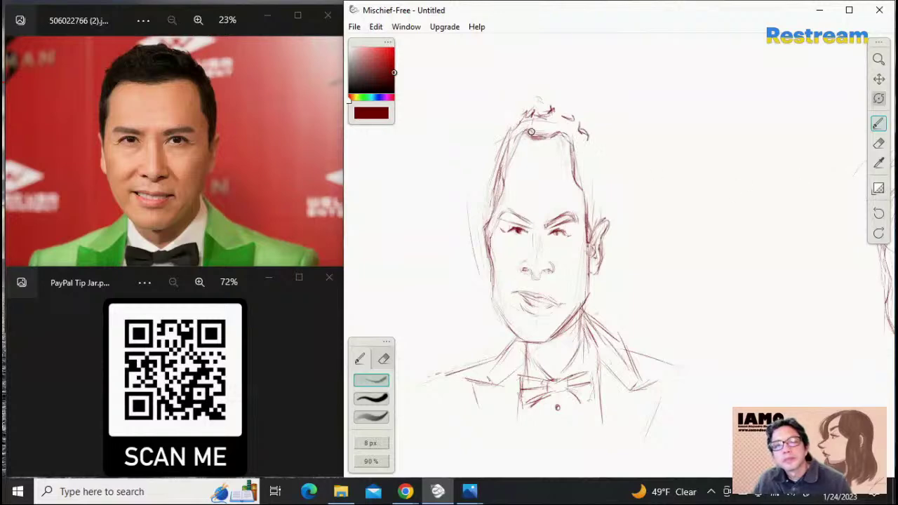
mouse_move(507, 121)
mouse_down()
mouse_move(499, 138)
mouse_move(522, 114)
mouse_move(500, 149)
mouse_move(502, 138)
mouse_move(490, 214)
mouse_up()
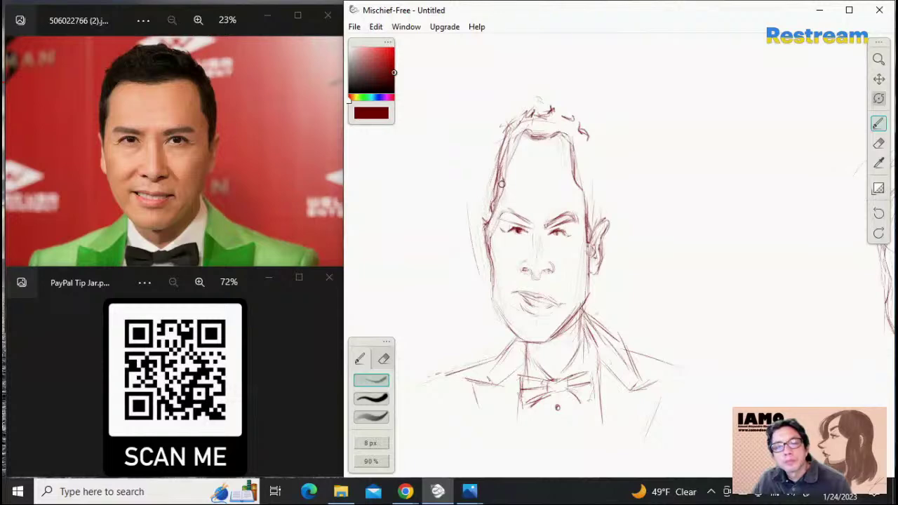
drag(506, 166, 489, 231)
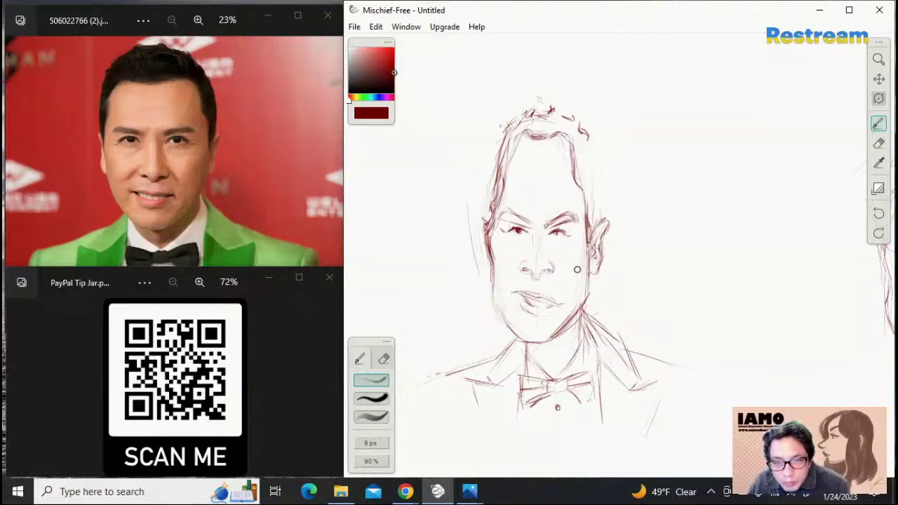
Fade the crown hair with the 23 px eraser and redraw the hairline across the forehead and down the left side
key(e)
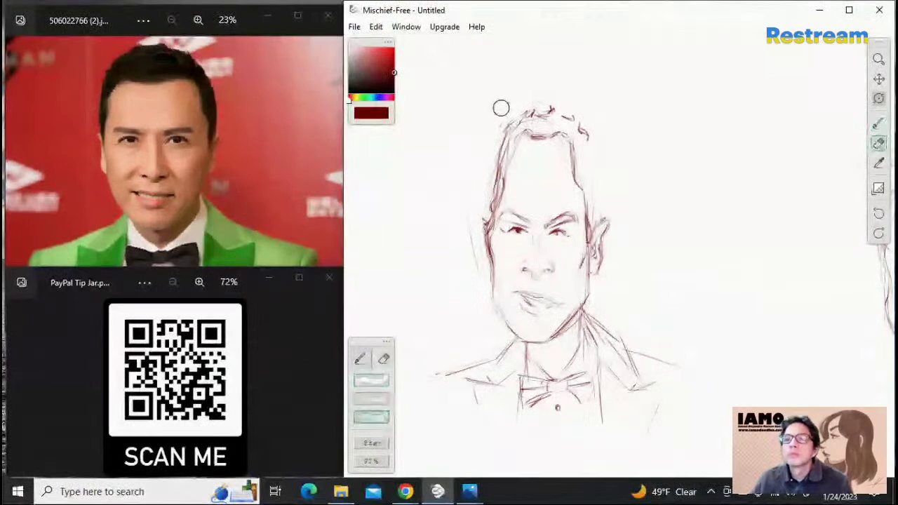
mouse_move(501, 108)
mouse_down()
mouse_move(569, 114)
mouse_move(529, 114)
mouse_move(549, 109)
mouse_move(587, 139)
mouse_move(541, 107)
mouse_move(498, 121)
mouse_move(479, 208)
mouse_move(506, 131)
mouse_move(486, 181)
mouse_move(505, 139)
mouse_move(529, 120)
mouse_move(539, 138)
mouse_move(517, 122)
mouse_move(550, 133)
mouse_move(556, 122)
mouse_move(515, 128)
mouse_move(582, 129)
mouse_up()
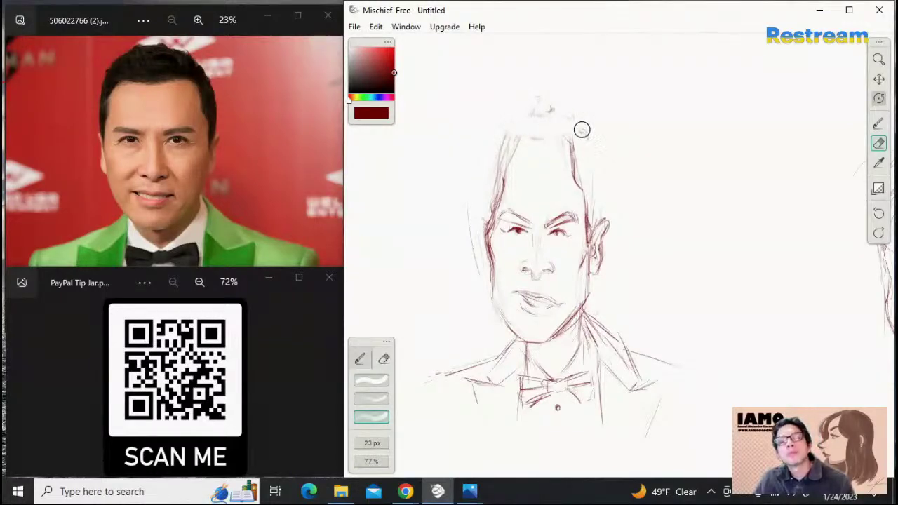
click(878, 123)
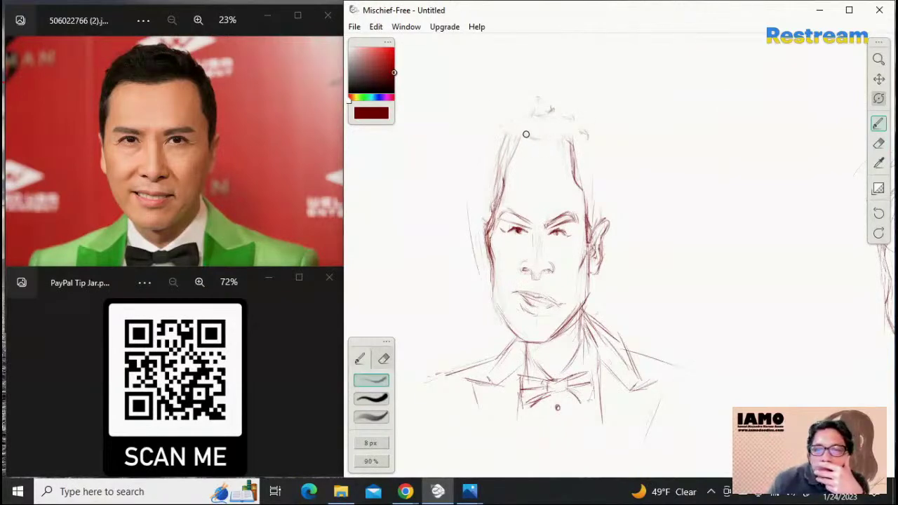
mouse_move(527, 134)
mouse_down()
mouse_move(578, 139)
mouse_move(513, 137)
mouse_move(524, 134)
mouse_move(507, 174)
mouse_up()
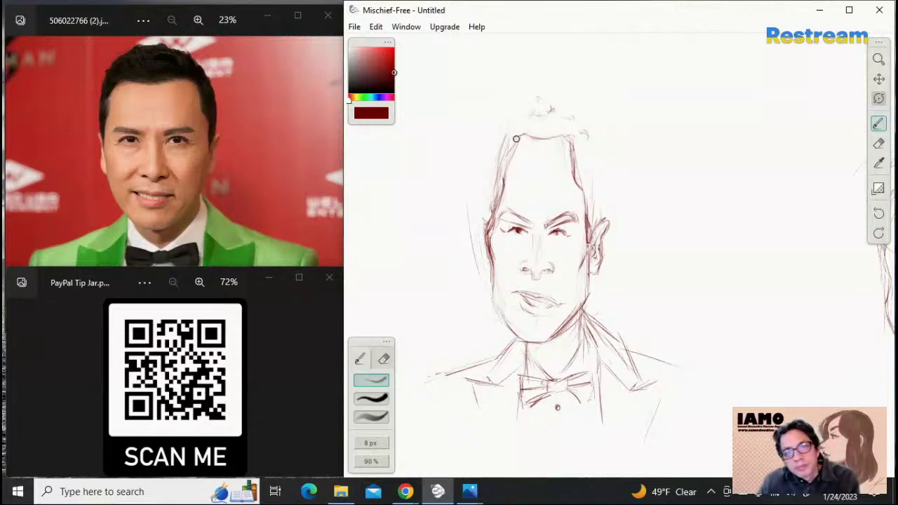
drag(518, 139, 501, 195)
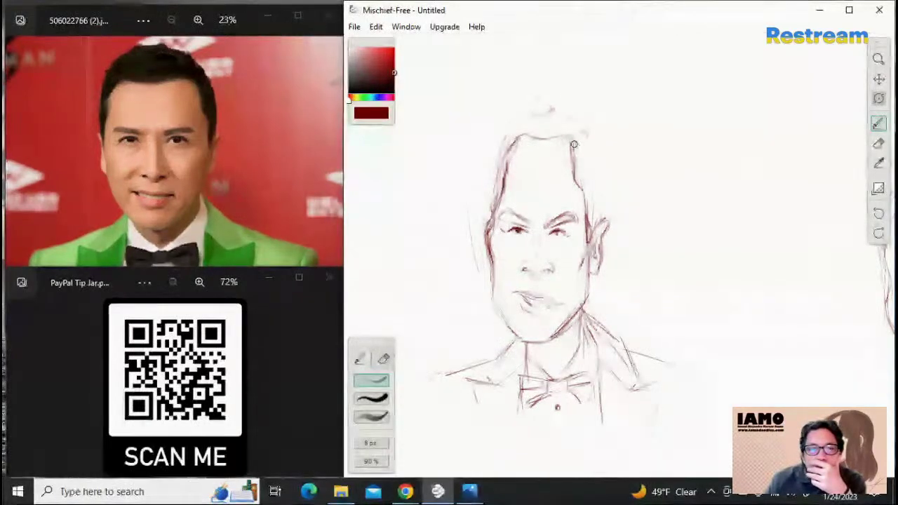
Redraw the right hairline farther outward, erase its old inner line, and darken the mouth's left corner with the 8 px brush
mouse_move(573, 144)
mouse_down()
mouse_move(585, 199)
mouse_move(587, 187)
mouse_move(580, 181)
mouse_move(585, 243)
mouse_up()
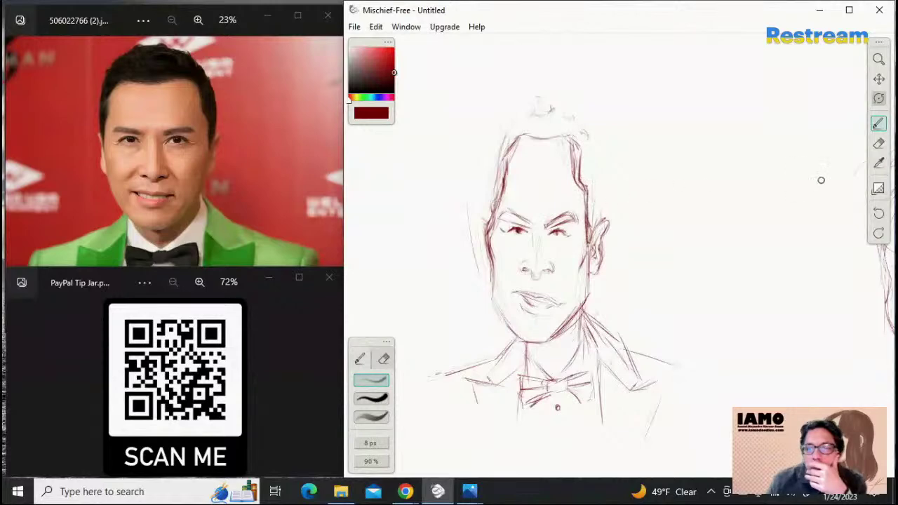
click(878, 143)
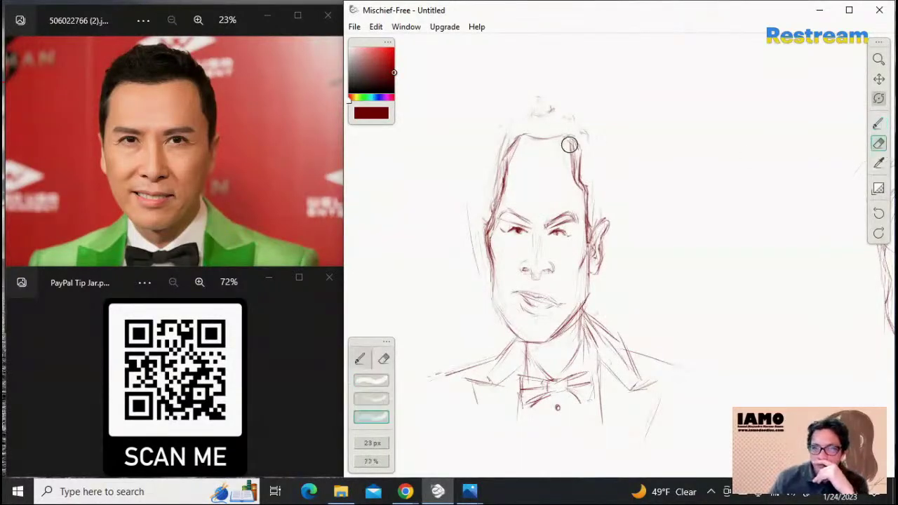
mouse_move(571, 171)
mouse_down()
mouse_move(570, 192)
mouse_move(571, 164)
mouse_move(559, 149)
mouse_up()
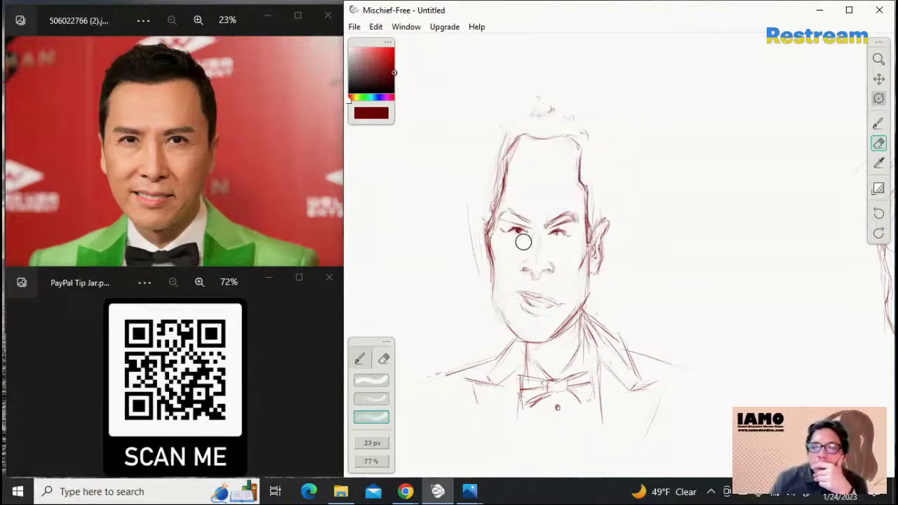
click(878, 124)
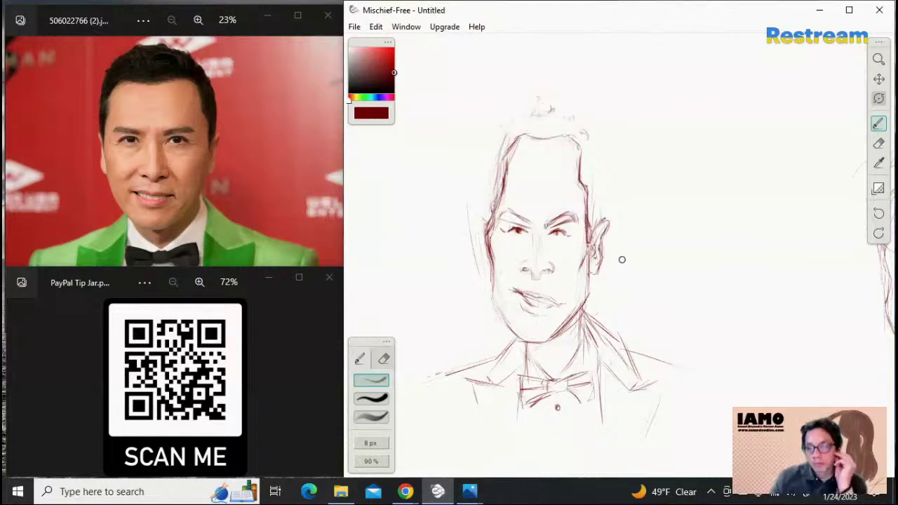
Soften the fourth head's eyes with the 23 px eraser, then refine the nostrils and nose wings with the 8 px brush
click(878, 143)
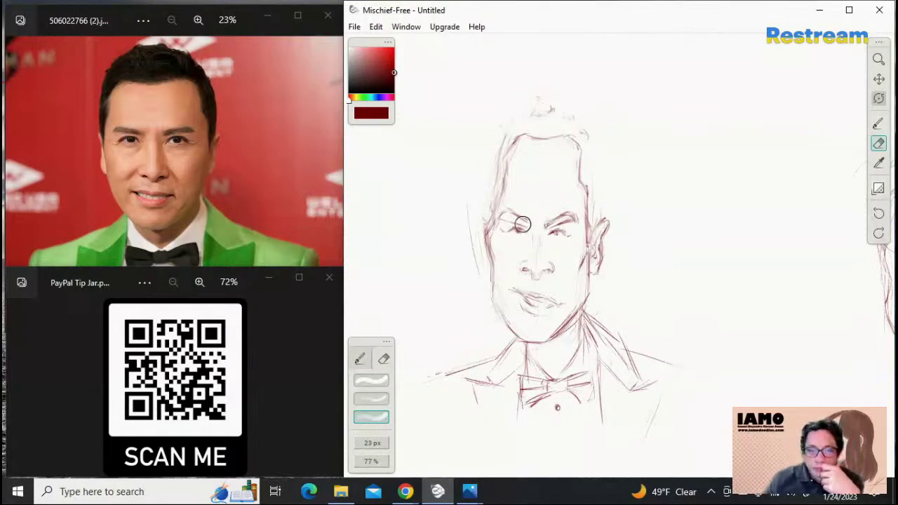
click(878, 123)
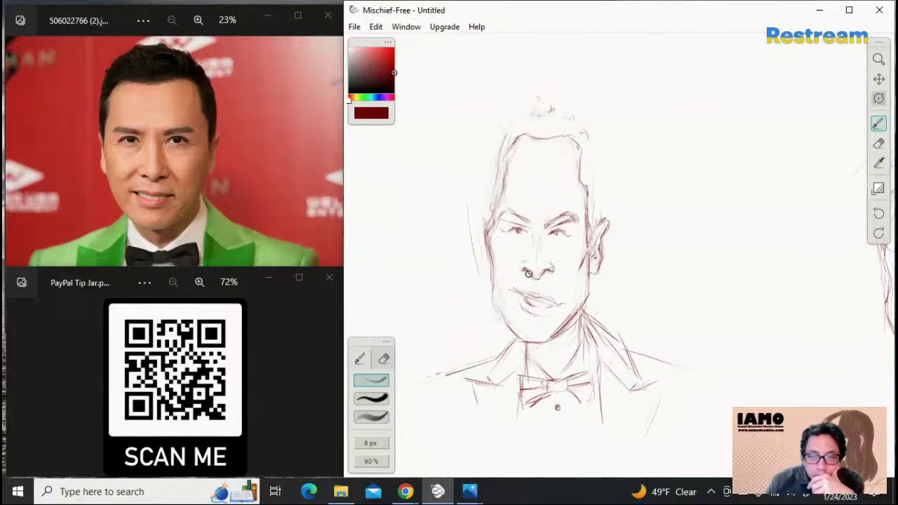
click(878, 143)
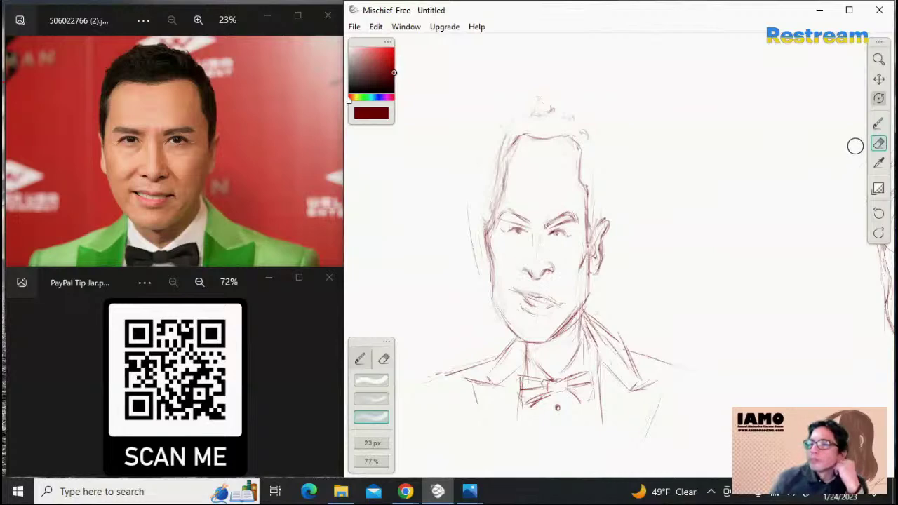
click(878, 124)
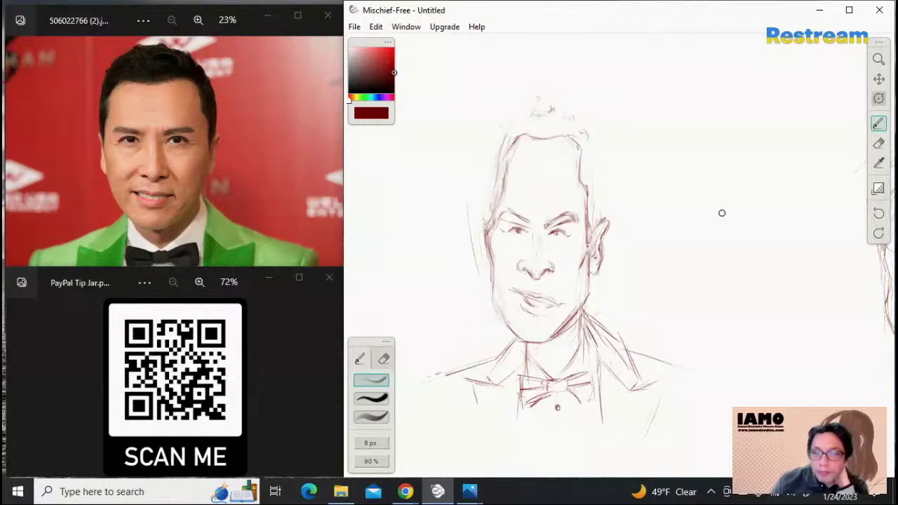
click(878, 143)
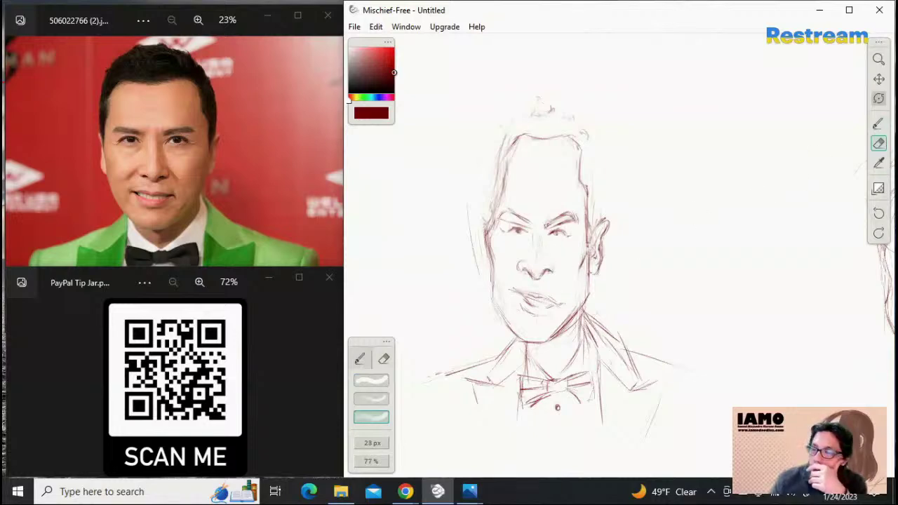
click(879, 124)
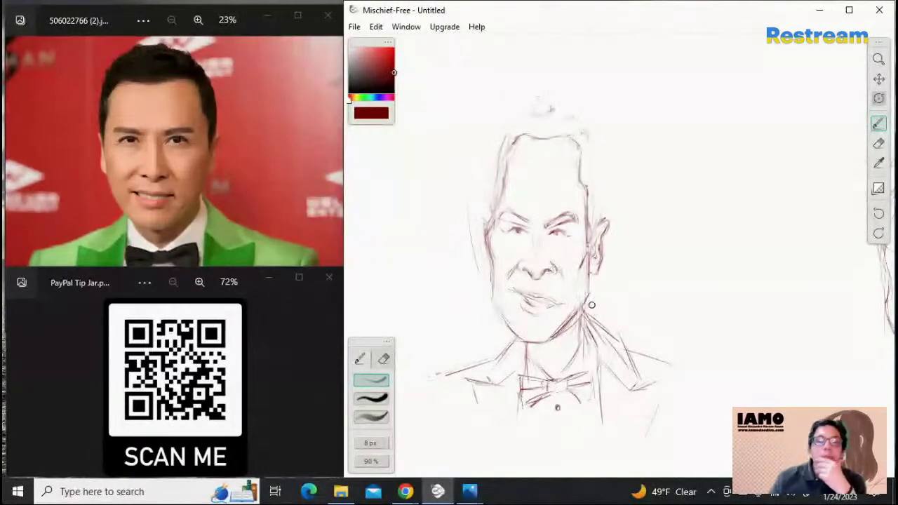
Erase most of the hair tufts above the crown and darken the pupils of both eyes with the 8 px brush
click(878, 144)
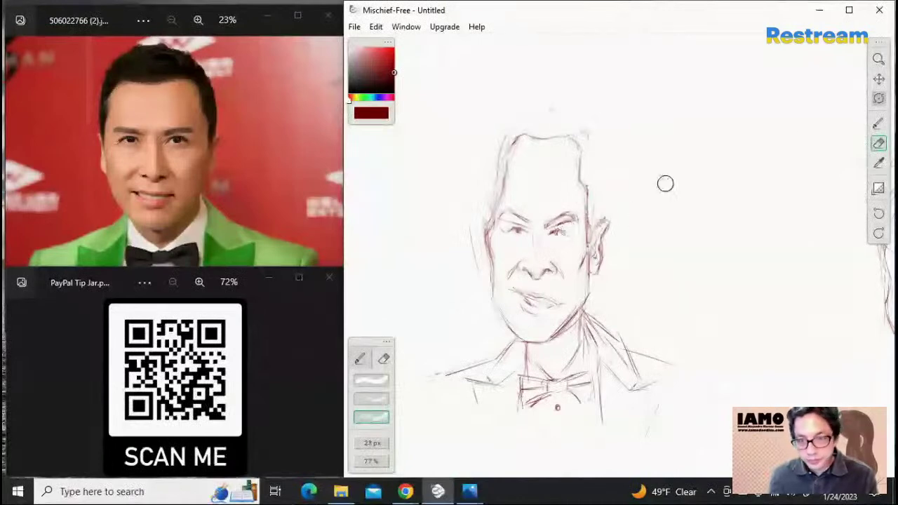
click(878, 124)
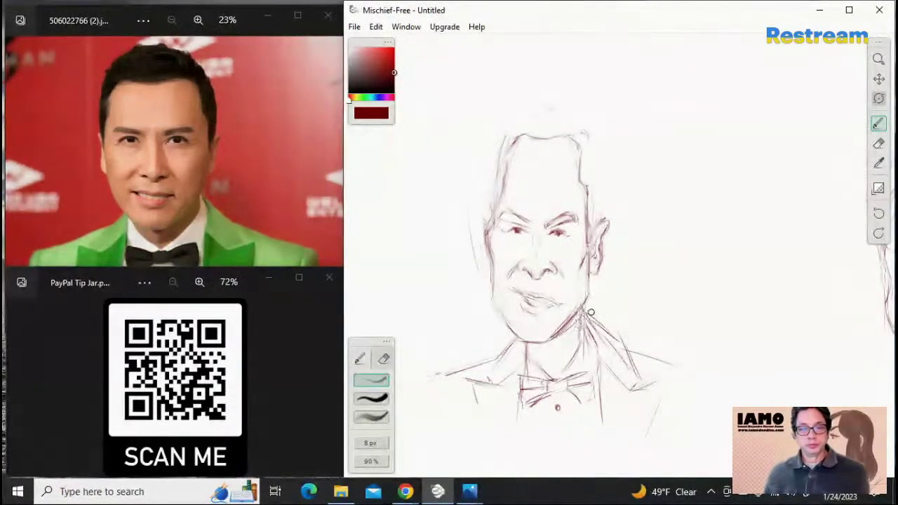
Darken the collar and lapel lines below the right jaw, fade the overlapping strokes, and redraw the collar edge down beside the bow tie
mouse_move(586, 300)
mouse_down()
mouse_move(587, 337)
mouse_move(585, 303)
mouse_move(583, 346)
mouse_move(624, 336)
mouse_move(593, 289)
mouse_move(578, 344)
mouse_up()
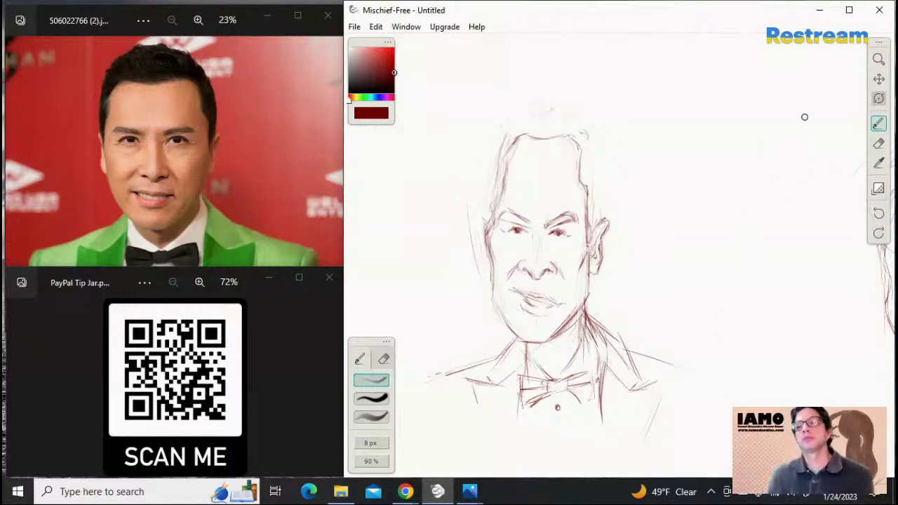
click(878, 143)
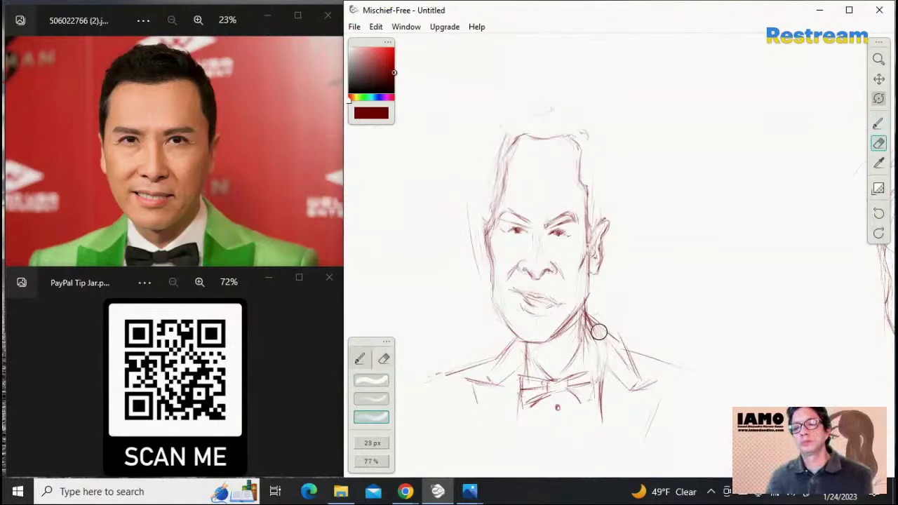
click(878, 124)
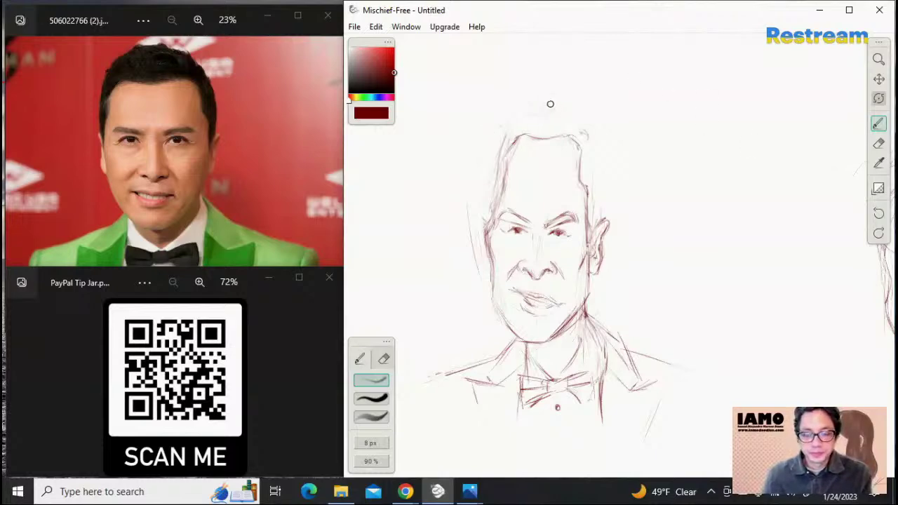
Sketch the peaked outline of the hair above the forehead and lighten it with the 23 px, 77% eraser
mouse_move(514, 129)
mouse_down()
mouse_move(493, 133)
mouse_move(554, 110)
mouse_up()
drag(591, 142, 556, 111)
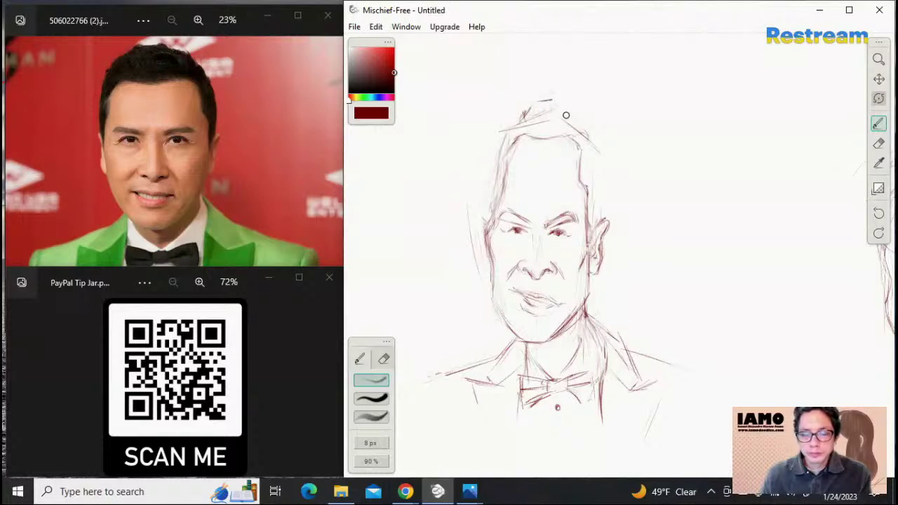
drag(556, 101, 581, 134)
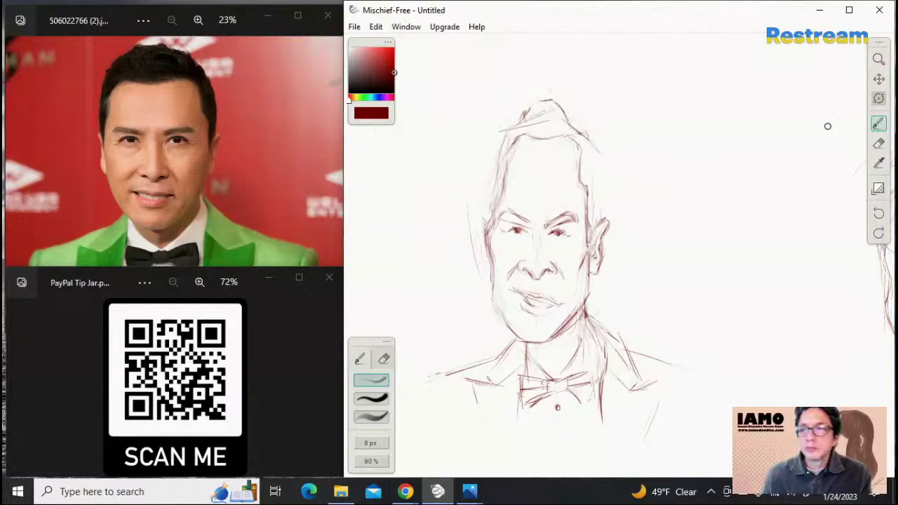
click(877, 143)
mouse_move(545, 104)
mouse_down()
mouse_move(525, 104)
mouse_move(540, 119)
mouse_move(584, 126)
mouse_move(610, 159)
mouse_up()
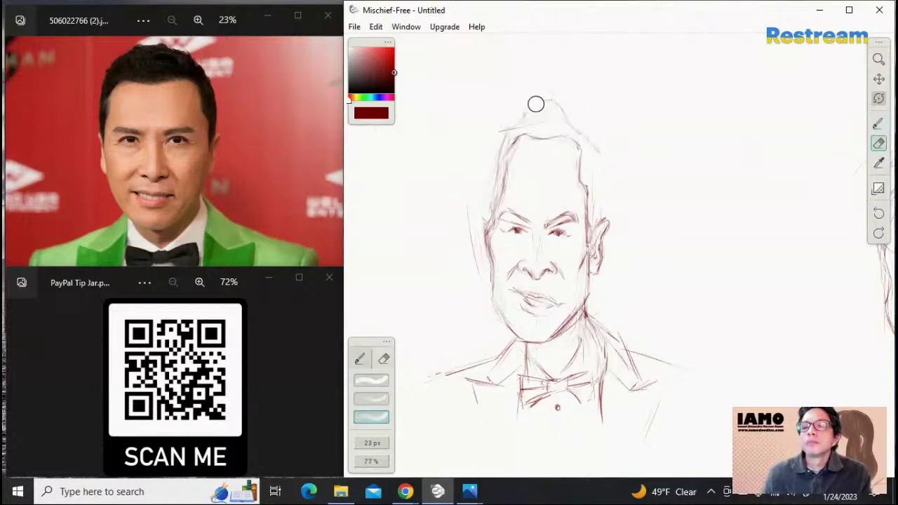
Redraw the hair contour down the head's right side and add jagged tufts on the crown with the 8 px brush
click(878, 123)
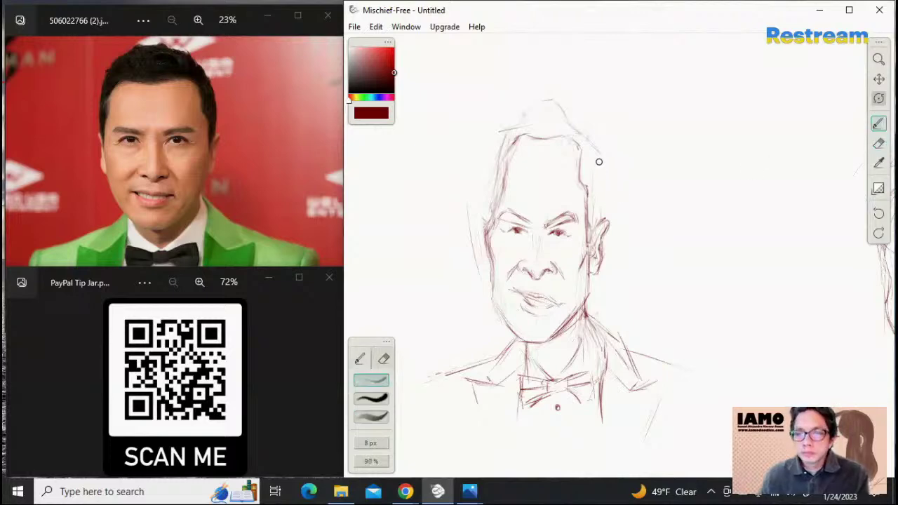
drag(597, 153, 598, 185)
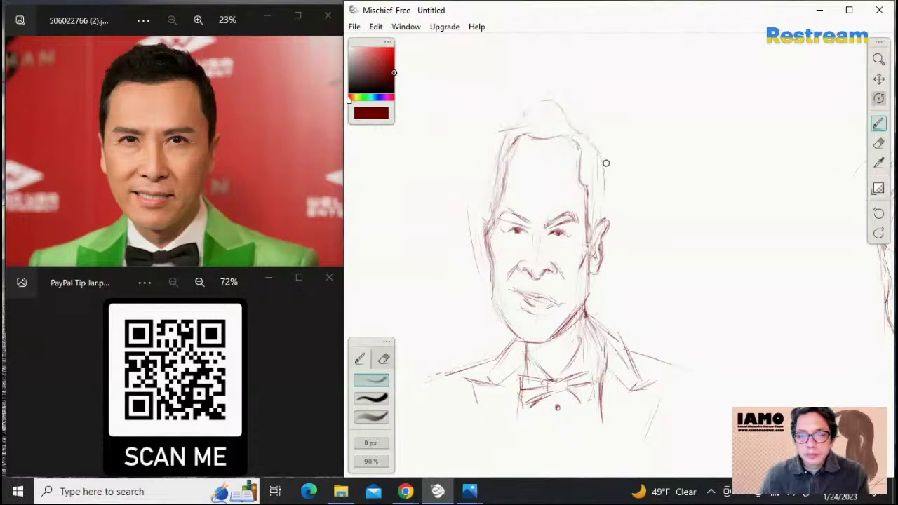
drag(601, 157, 602, 178)
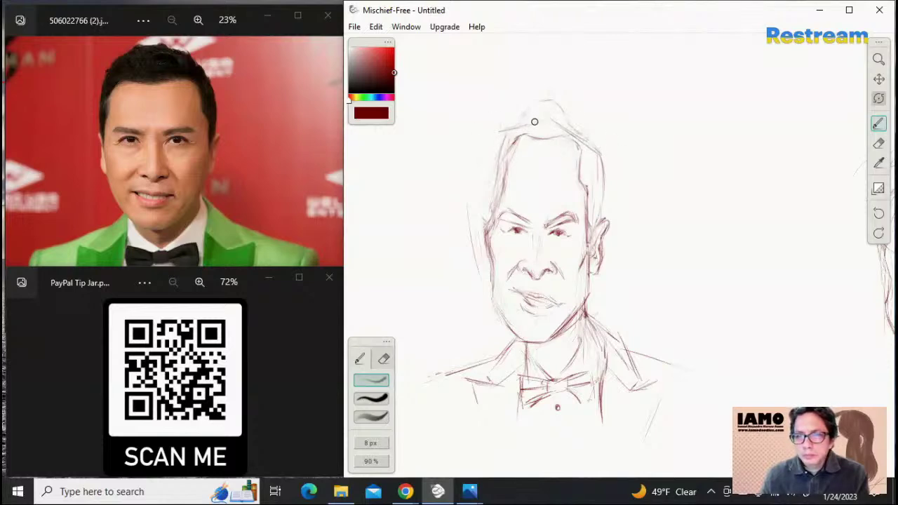
drag(529, 112, 561, 124)
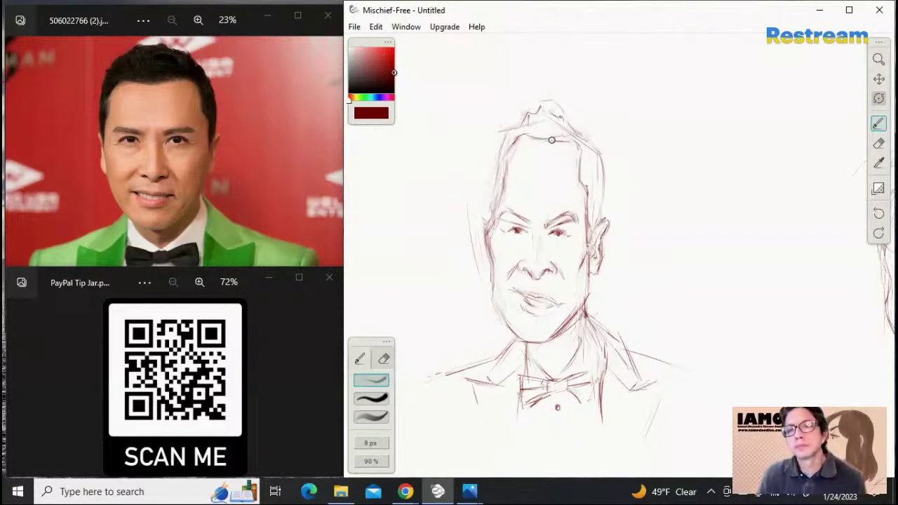
Erase the front hairline across the forehead and redraw it as a darker, nearly straight line
drag(545, 137, 579, 138)
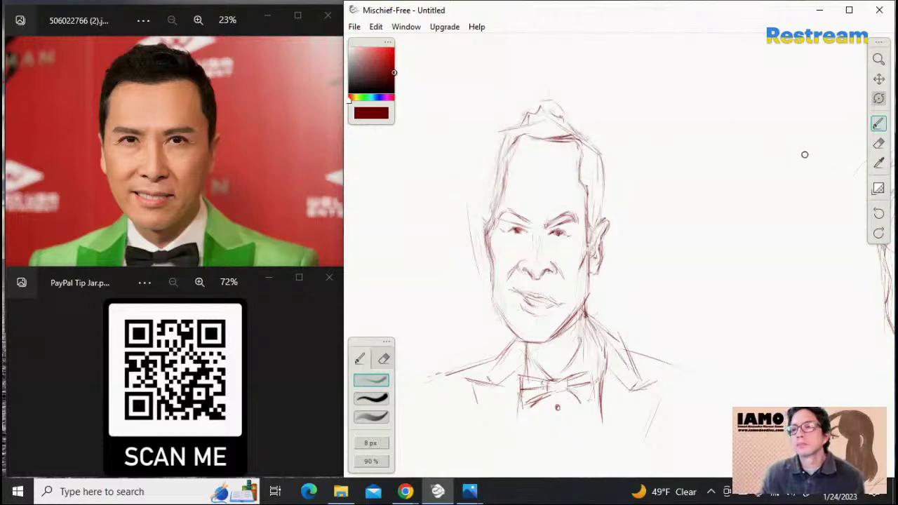
click(877, 143)
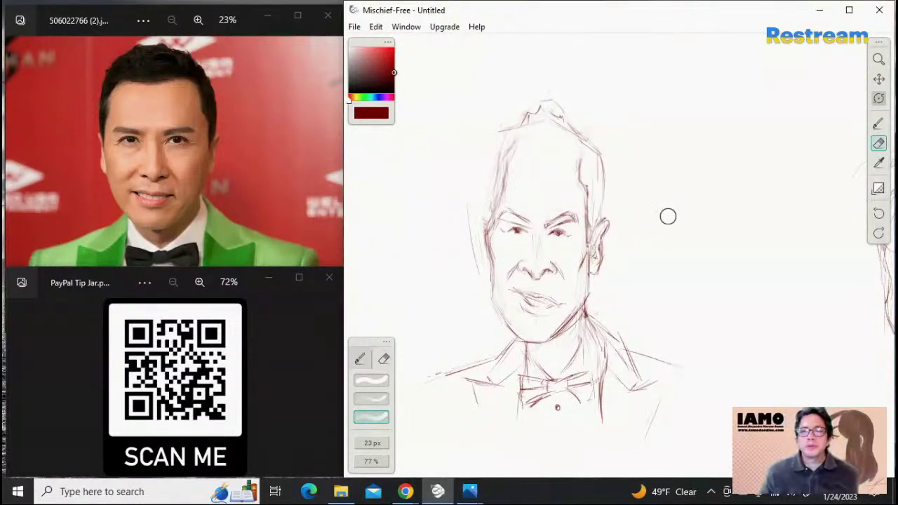
click(877, 124)
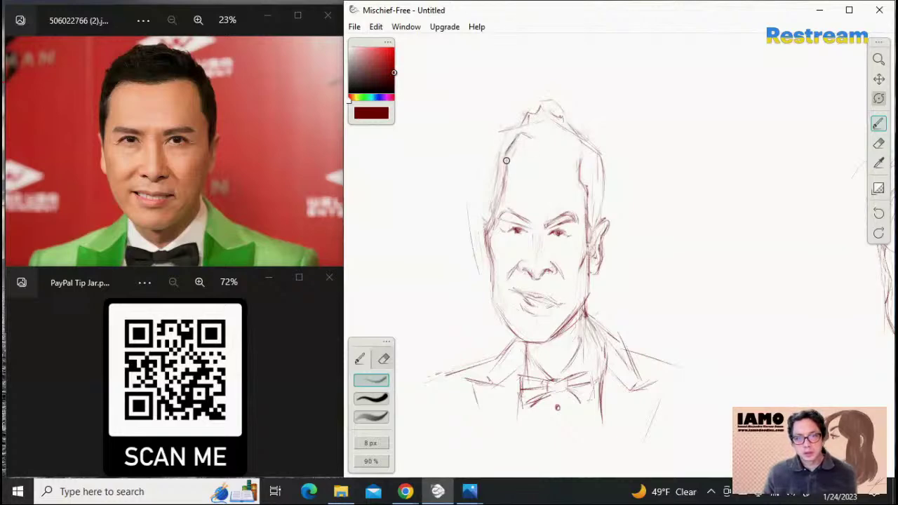
drag(542, 140, 563, 136)
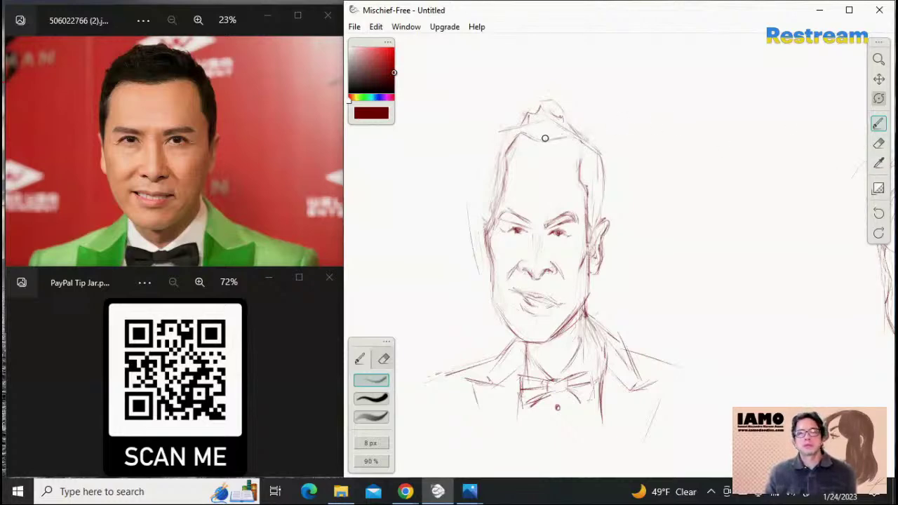
drag(546, 139, 577, 140)
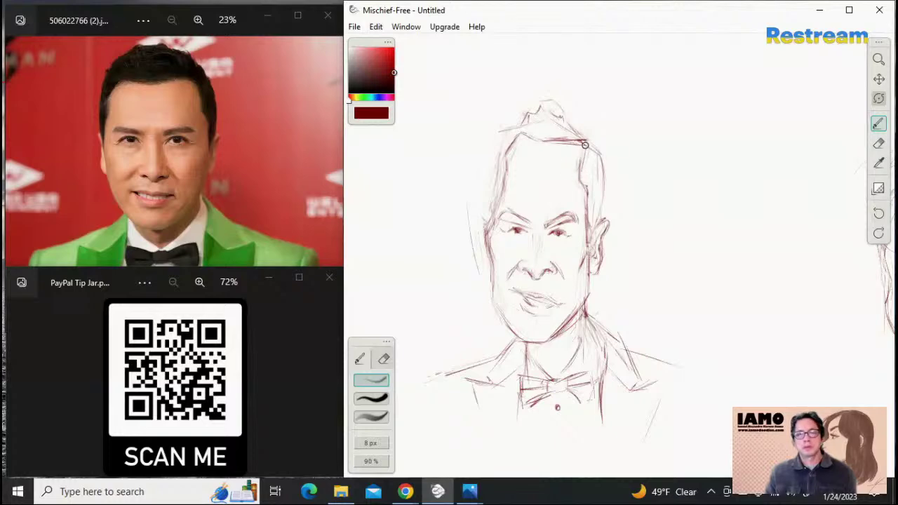
Darken the stepped right hairline down to the ear and strengthen the outer edge of the side hair
drag(585, 146, 583, 184)
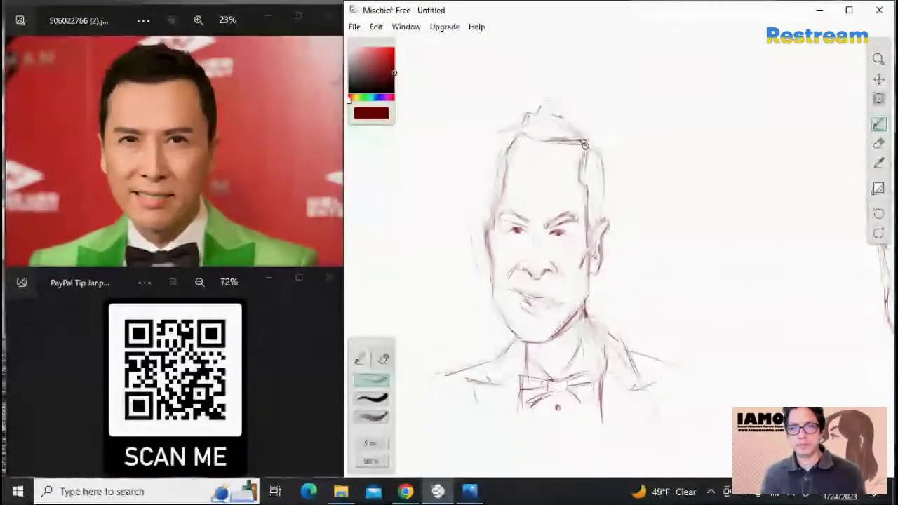
drag(583, 144, 587, 190)
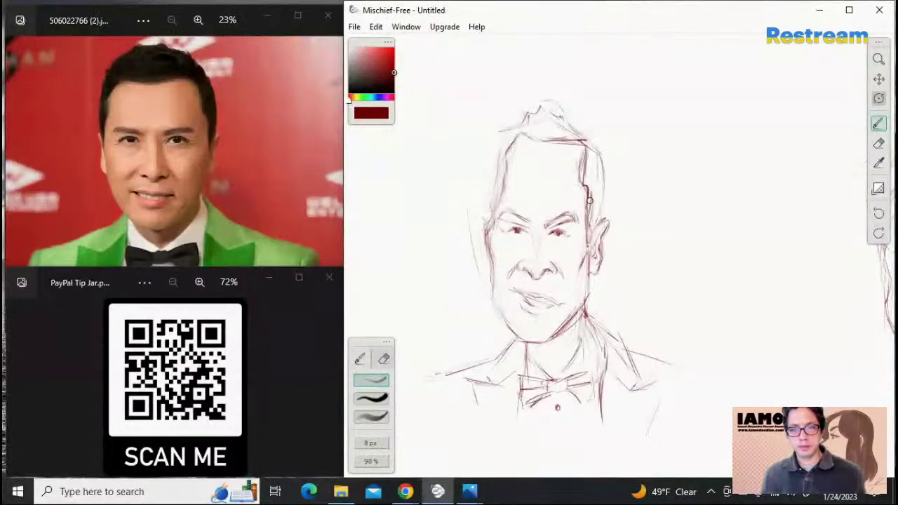
drag(588, 207, 588, 230)
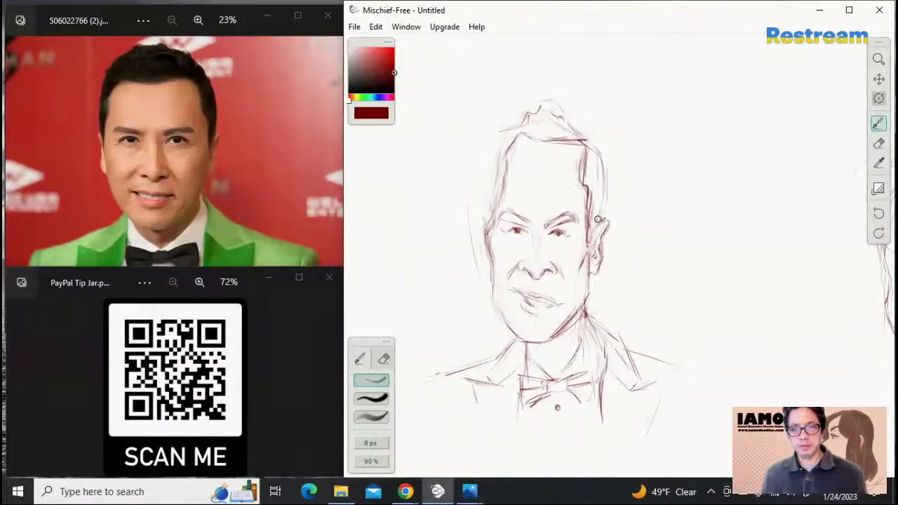
mouse_move(594, 223)
mouse_down()
mouse_move(599, 170)
mouse_move(600, 191)
mouse_move(601, 181)
mouse_up()
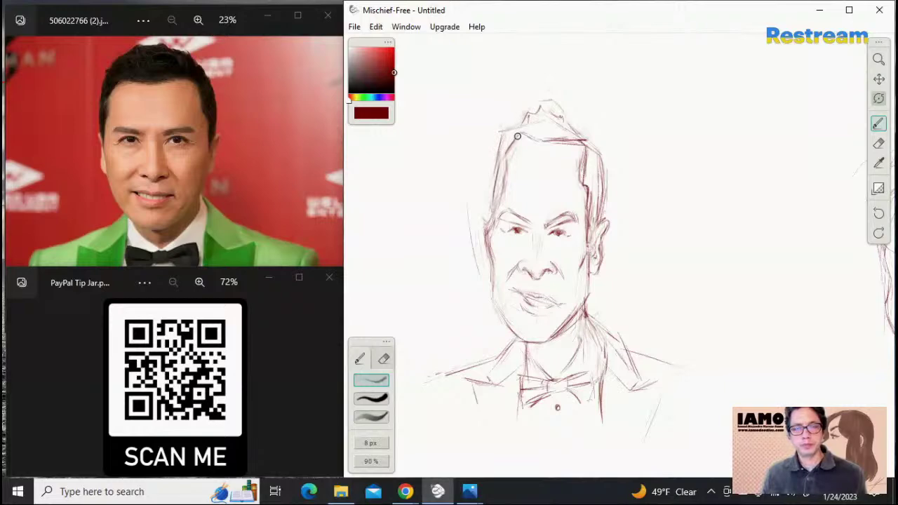
Darken the hair edge at the upper left of the head and trim stray crown lines with the 100% eraser
mouse_move(521, 118)
mouse_down()
mouse_move(491, 146)
mouse_move(511, 133)
mouse_up()
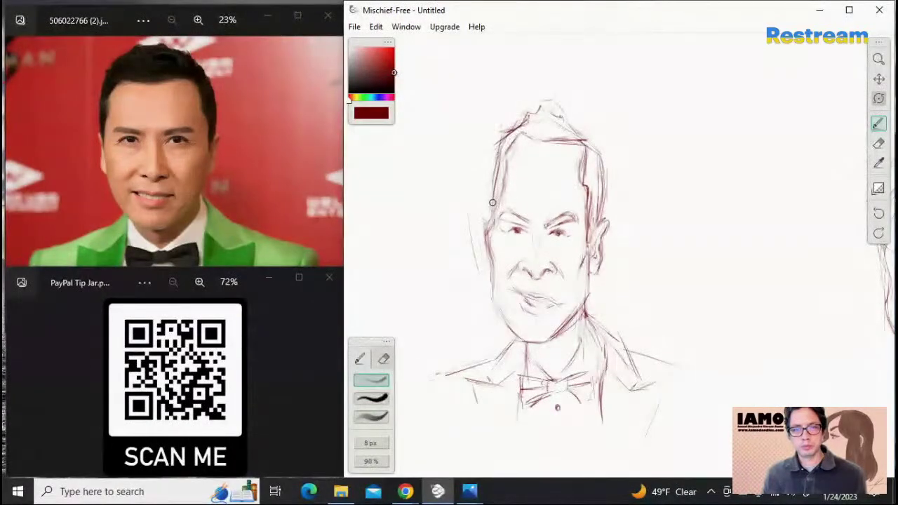
click(878, 143)
click(371, 380)
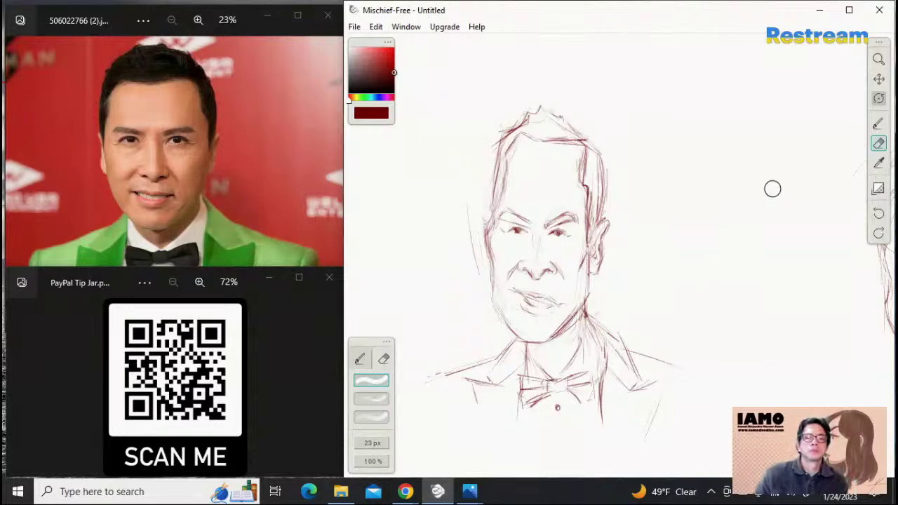
Darken the face's left contour, then erase its cheek and temple section and redraw it slightly narrower
click(877, 124)
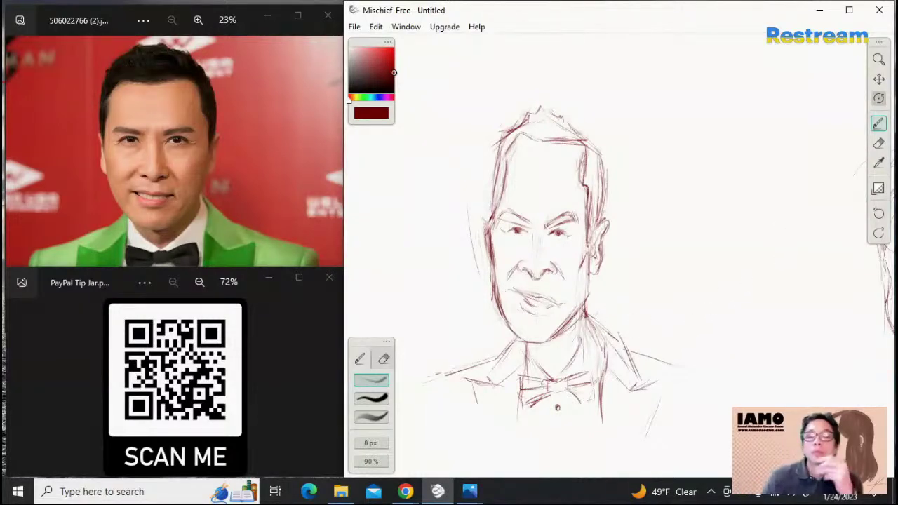
click(878, 143)
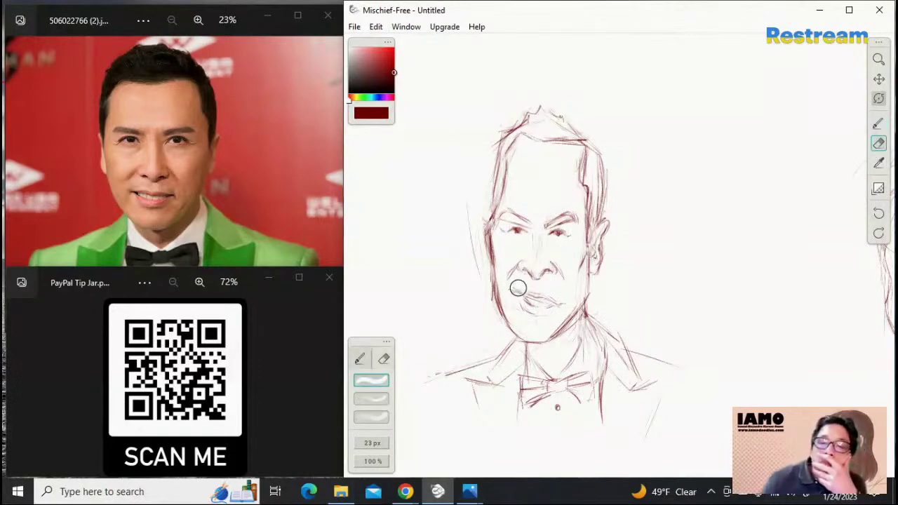
mouse_move(483, 271)
mouse_down()
mouse_move(477, 232)
mouse_move(484, 221)
mouse_up()
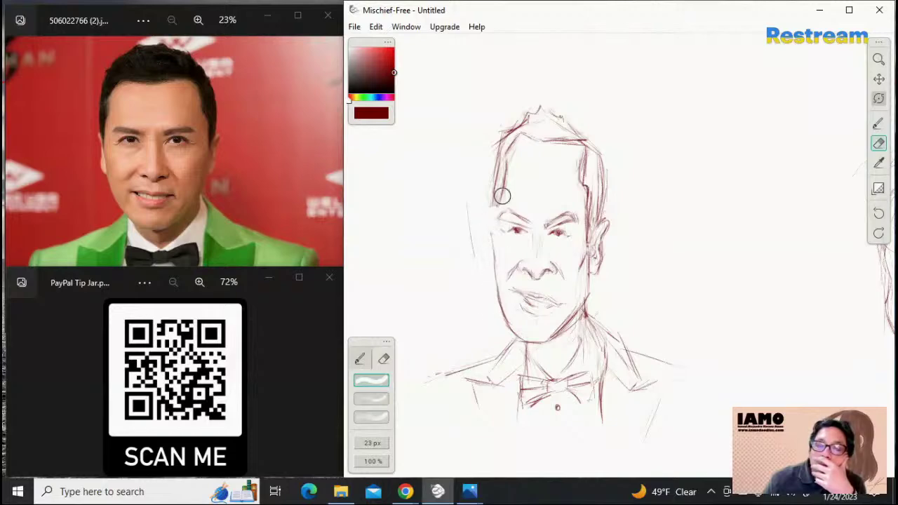
key(b)
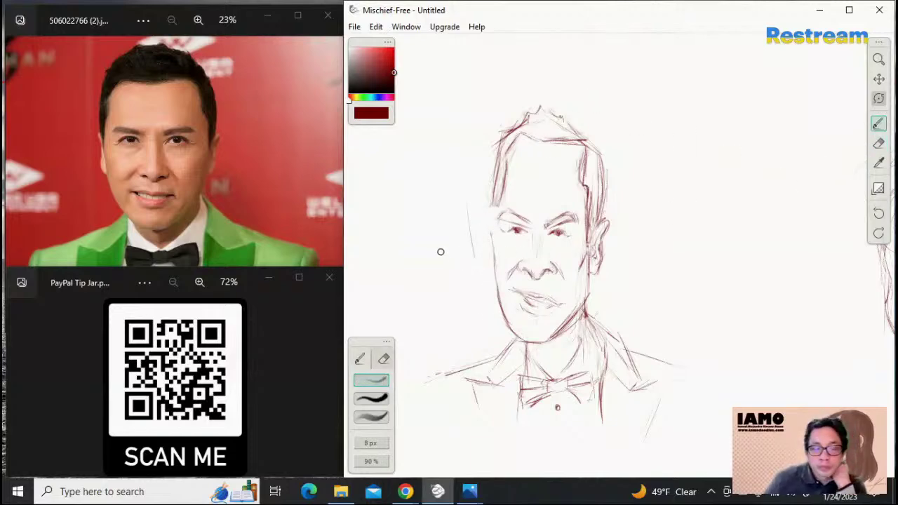
drag(499, 200, 490, 225)
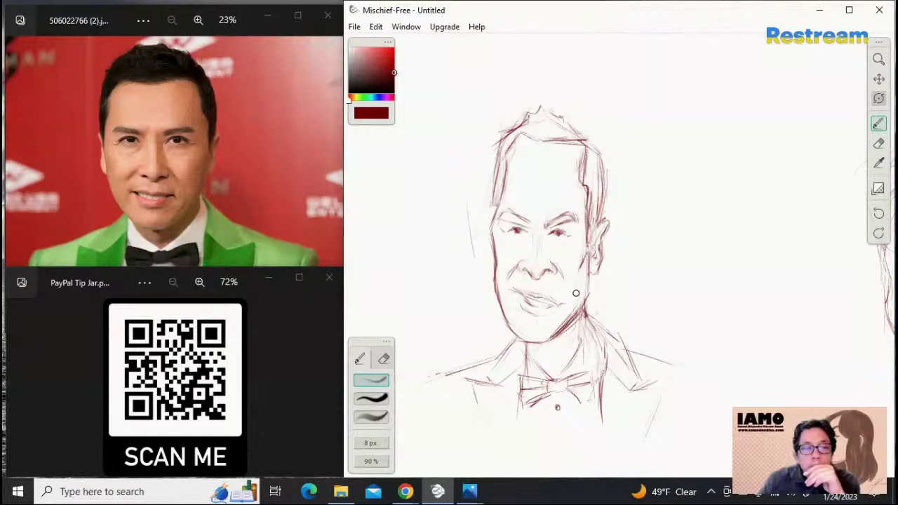
click(878, 144)
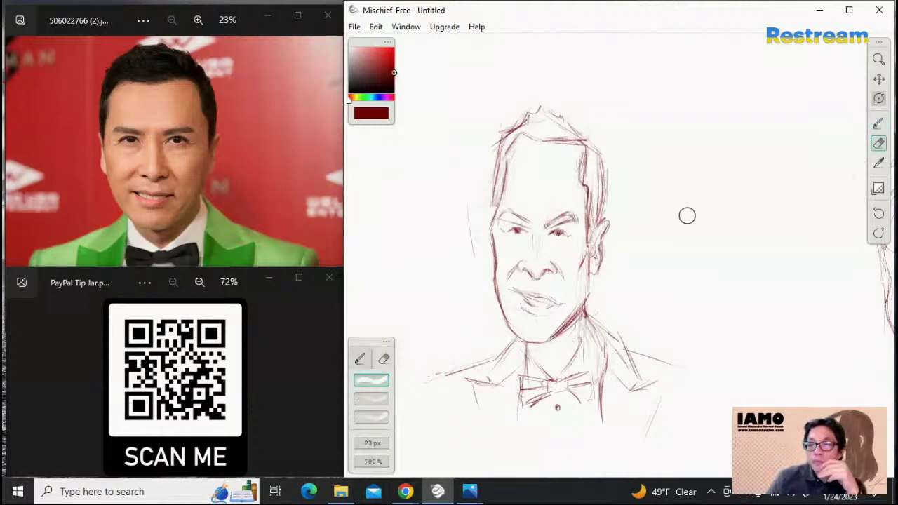
mouse_move(512, 294)
mouse_down()
mouse_move(529, 311)
mouse_move(529, 301)
mouse_up()
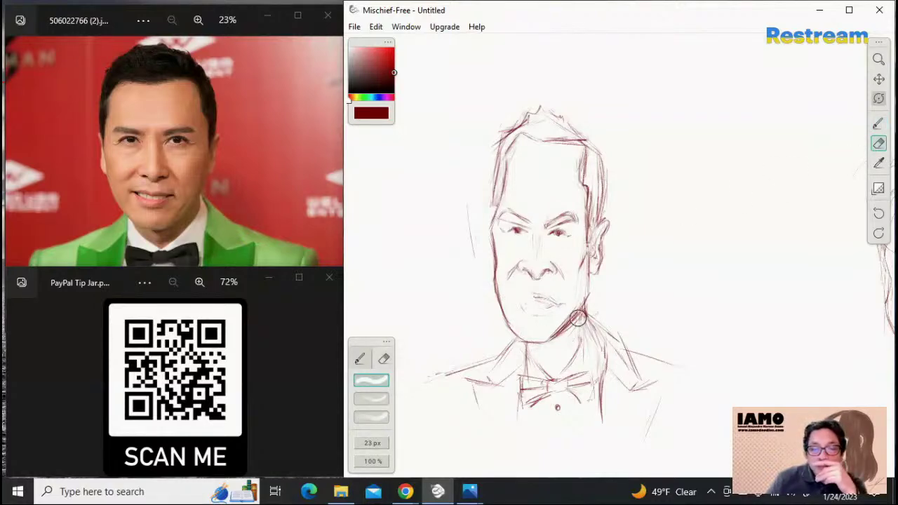
key(ctrl+z)
key(ctrl+z)
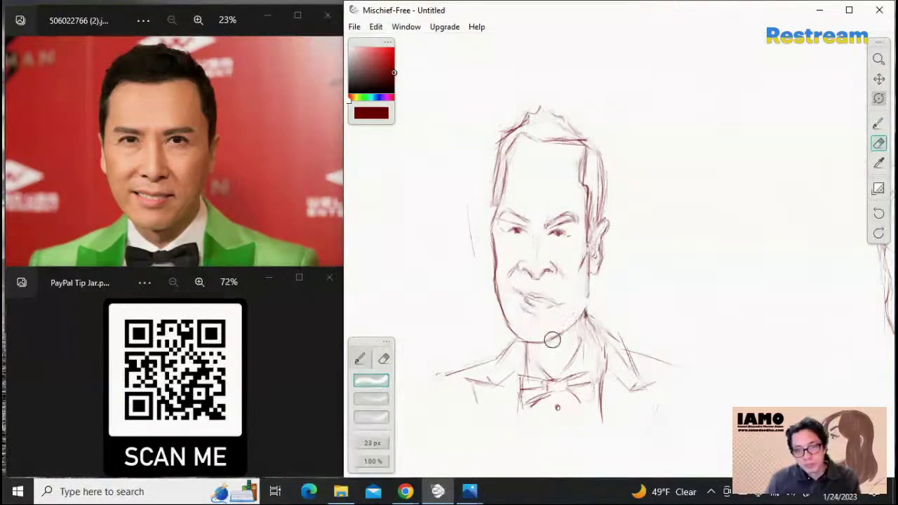
drag(591, 290, 565, 329)
key(ctrl+z)
key(ctrl+z)
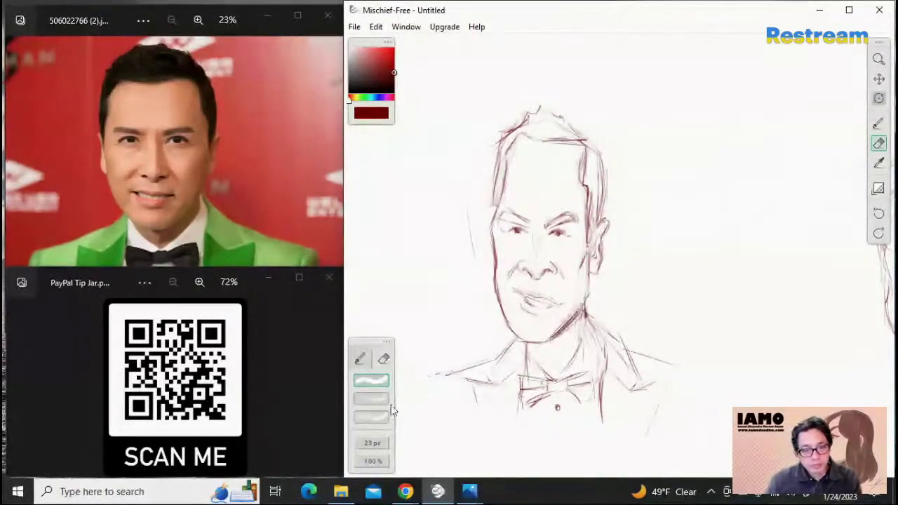
Fade the right jaw, eyebrows, eyes and nose bridge with the soft 23 px, 77% eraser
click(375, 418)
mouse_move(613, 283)
mouse_down()
mouse_move(534, 346)
mouse_move(571, 318)
mouse_move(581, 323)
mouse_move(564, 334)
mouse_move(580, 300)
mouse_up()
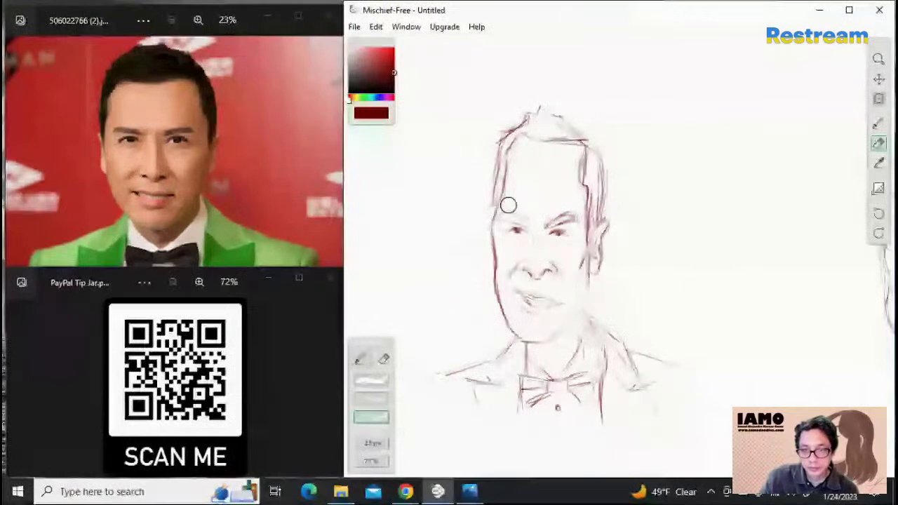
mouse_move(572, 216)
mouse_down()
mouse_move(555, 227)
mouse_move(562, 219)
mouse_up()
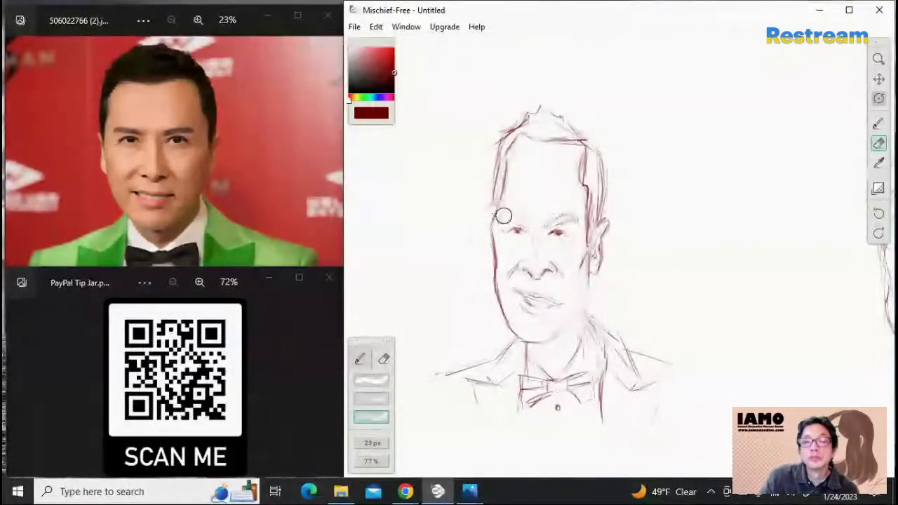
mouse_move(503, 217)
mouse_down()
mouse_move(523, 221)
mouse_move(508, 205)
mouse_move(519, 238)
mouse_move(559, 220)
mouse_move(549, 236)
mouse_move(542, 228)
mouse_move(562, 234)
mouse_move(532, 237)
mouse_move(555, 223)
mouse_up()
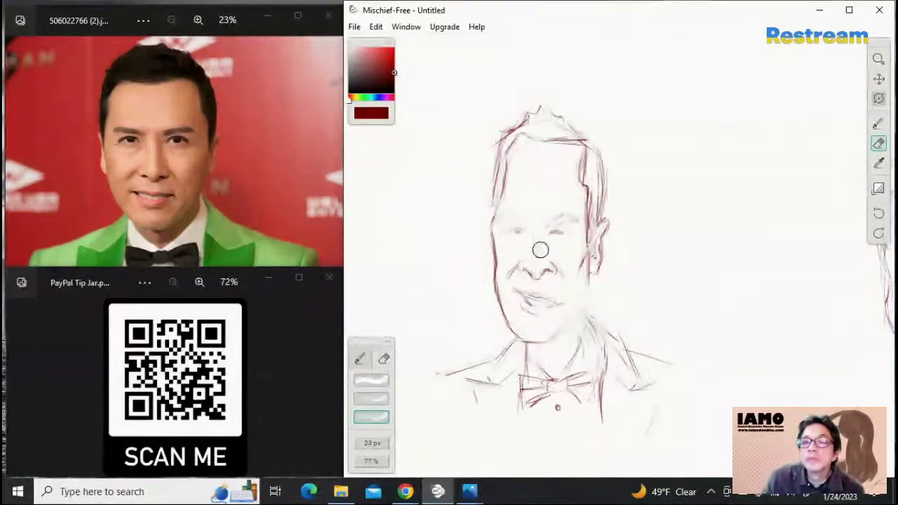
mouse_move(540, 248)
mouse_down()
mouse_move(573, 230)
mouse_move(555, 242)
mouse_move(506, 226)
mouse_move(545, 243)
mouse_up()
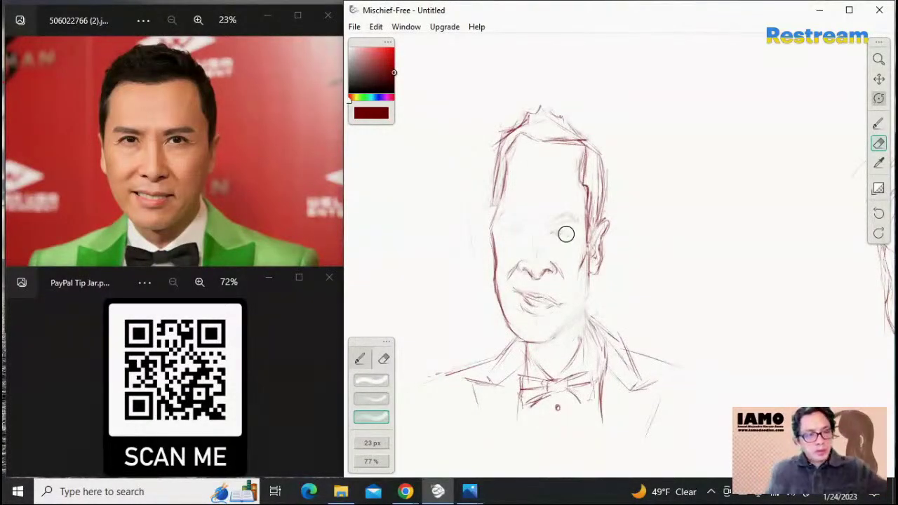
With the reference photo enlarged to 34%, sketch a horizontal brow guideline and a vertical nose bridge line using the 8 px brush
click(202, 21)
click(202, 21)
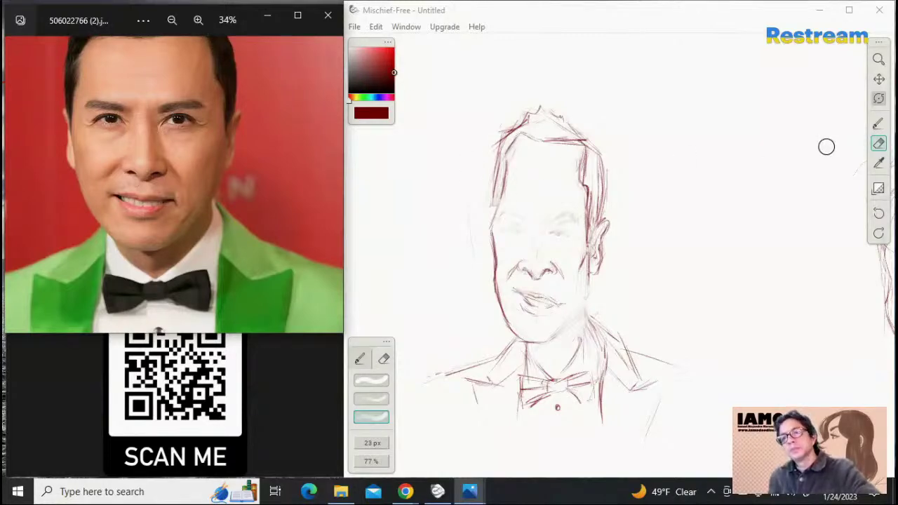
click(876, 124)
click(878, 125)
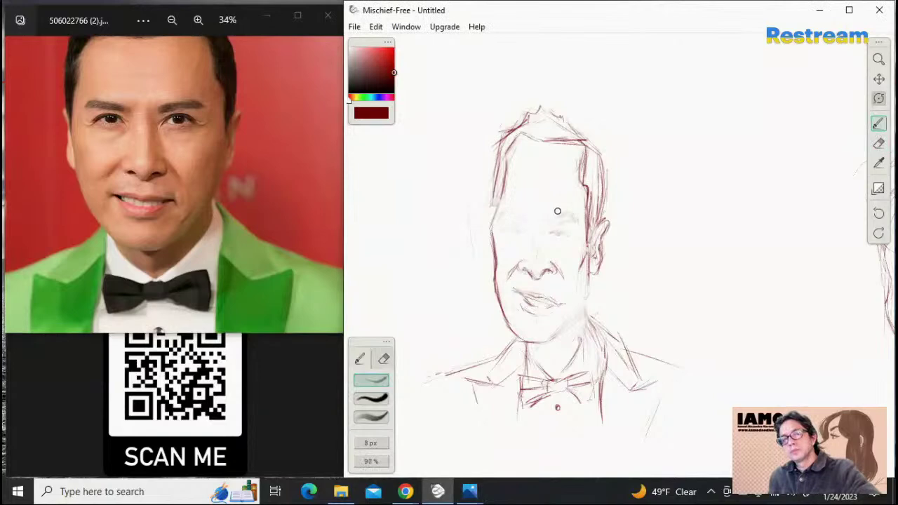
drag(535, 210, 572, 210)
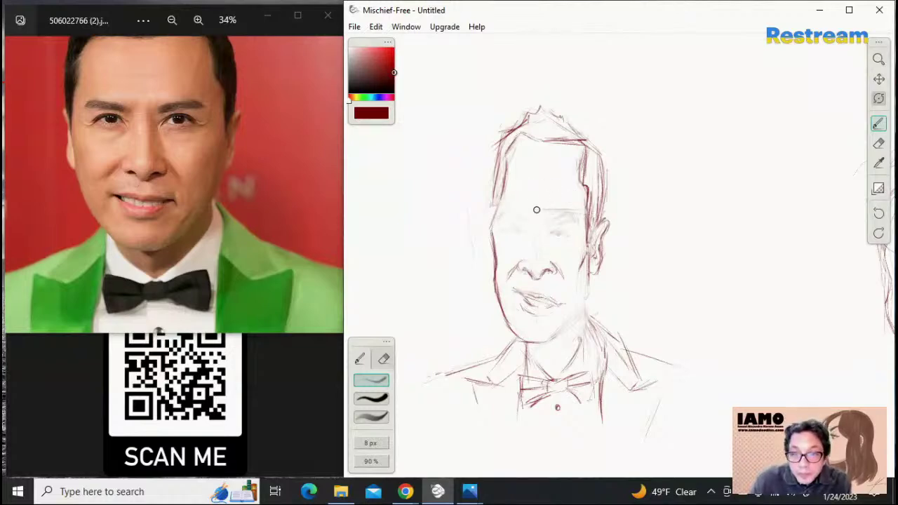
drag(536, 209, 535, 251)
drag(535, 219, 532, 273)
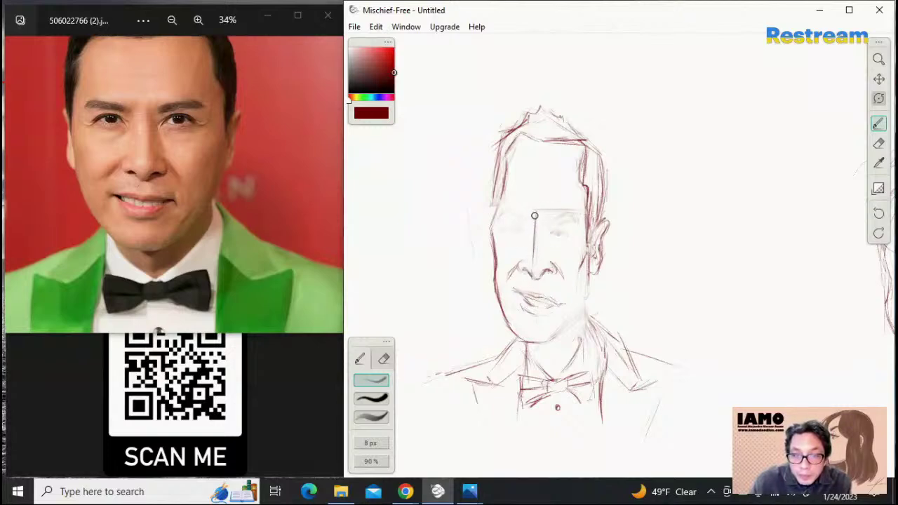
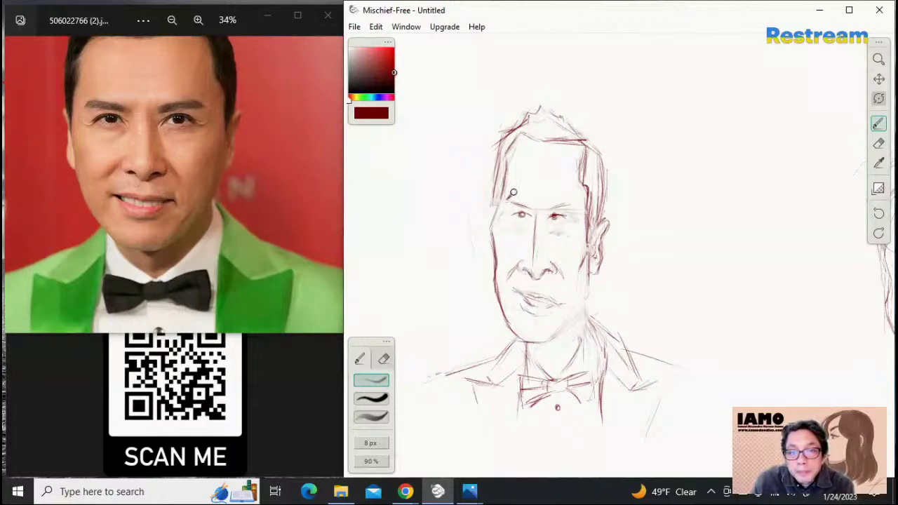
Sketch an arched left eyebrow and an angled right eyebrow above the eyes with the 8 px, 90% brush
drag(505, 200, 516, 190)
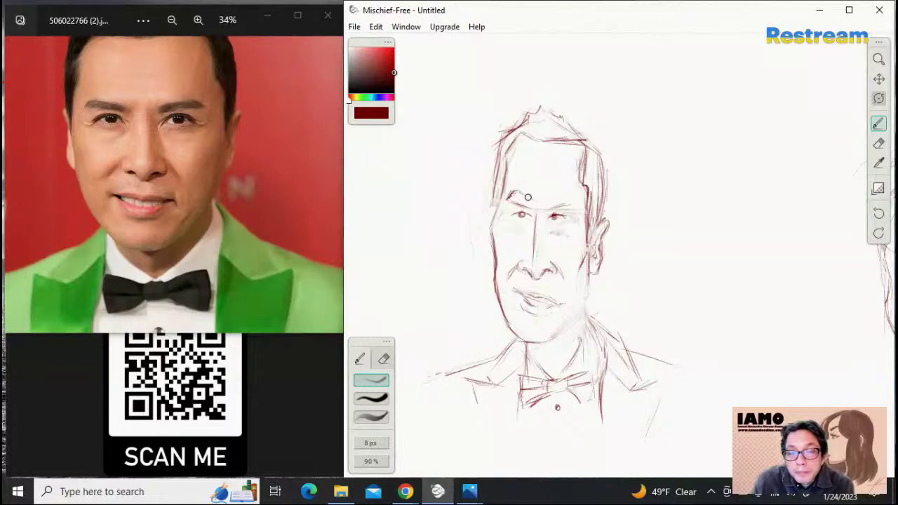
drag(513, 192, 534, 203)
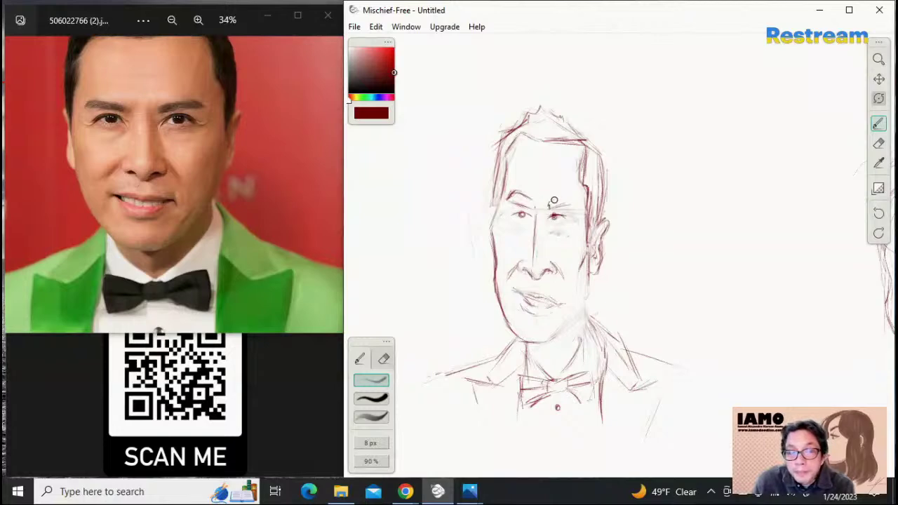
mouse_move(549, 202)
mouse_down()
mouse_move(575, 190)
mouse_move(579, 200)
mouse_move(549, 207)
mouse_move(574, 202)
mouse_move(549, 218)
mouse_move(569, 219)
mouse_move(529, 215)
mouse_up()
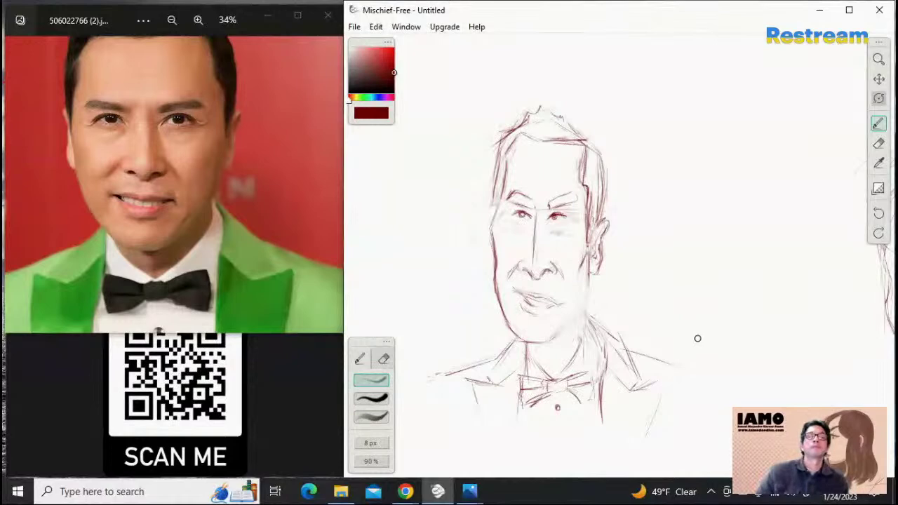
Fade the hair on both sides of the head and the right ear with the soft 23 px, 77% eraser
click(878, 143)
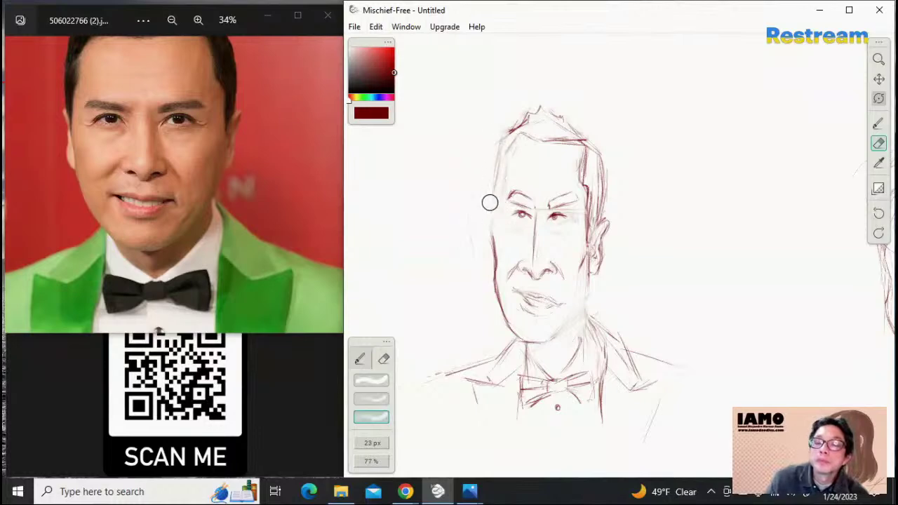
mouse_move(593, 167)
mouse_down()
mouse_move(602, 205)
mouse_move(594, 228)
mouse_move(608, 221)
mouse_move(600, 258)
mouse_up()
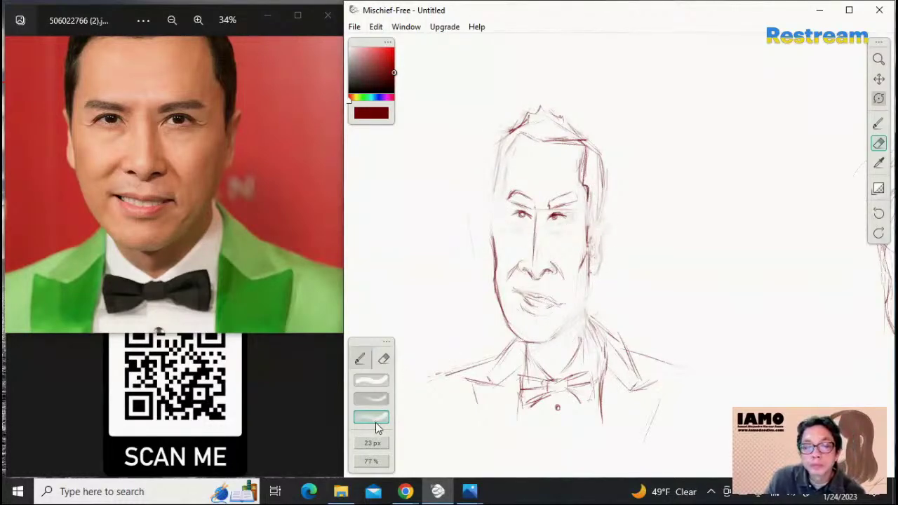
mouse_move(597, 237)
mouse_down()
mouse_move(585, 262)
mouse_move(596, 231)
mouse_up()
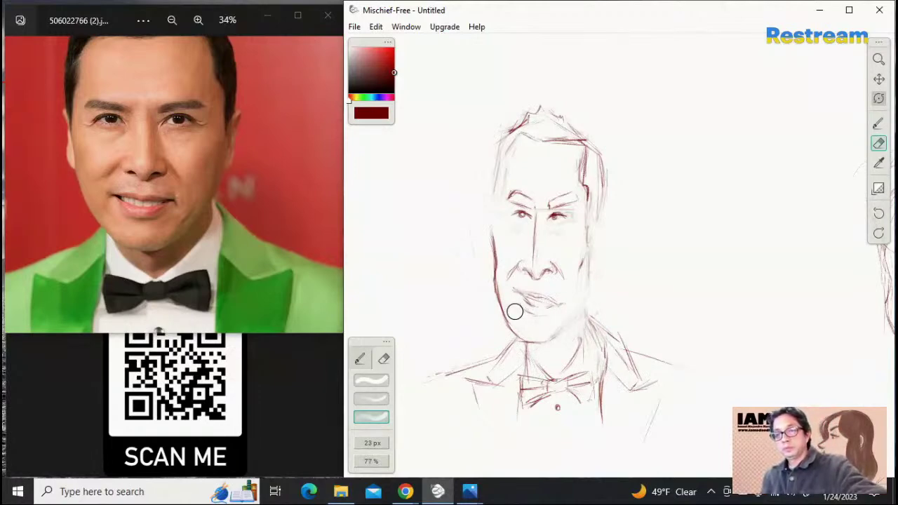
Erase the neck, collar, bow tie and shoulders below the face with the 100% eraser at 51 px
click(878, 124)
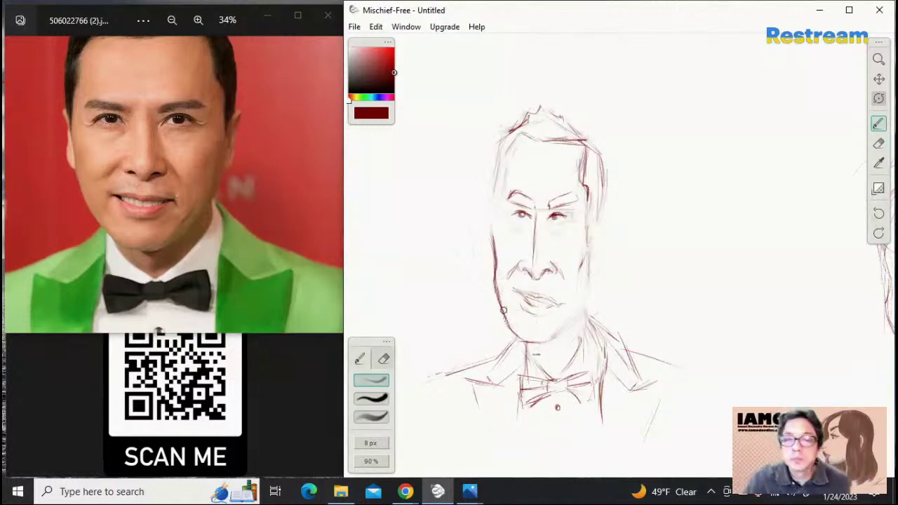
click(879, 143)
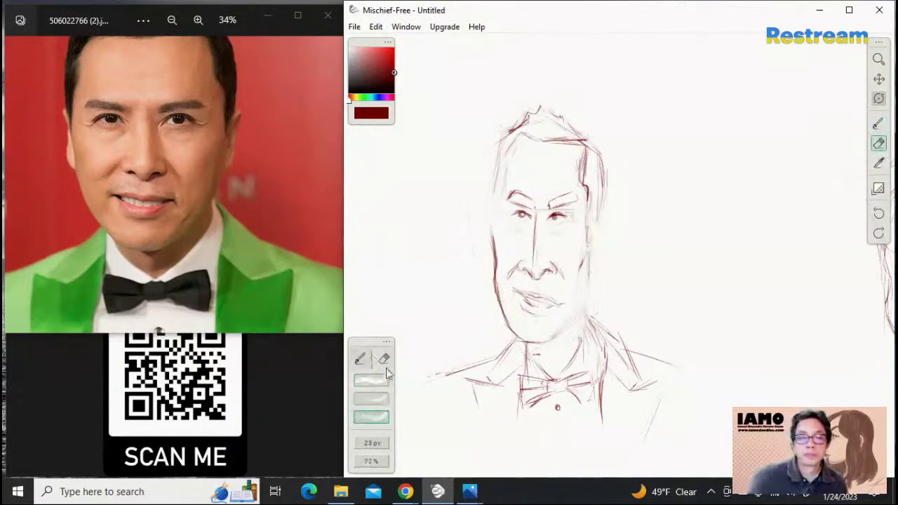
mouse_move(527, 399)
mouse_down()
mouse_move(454, 392)
mouse_move(460, 403)
mouse_move(488, 379)
mouse_move(490, 395)
mouse_move(469, 380)
mouse_move(502, 375)
mouse_move(513, 384)
mouse_move(502, 391)
mouse_move(475, 387)
mouse_move(509, 402)
mouse_up()
key(bracketright)
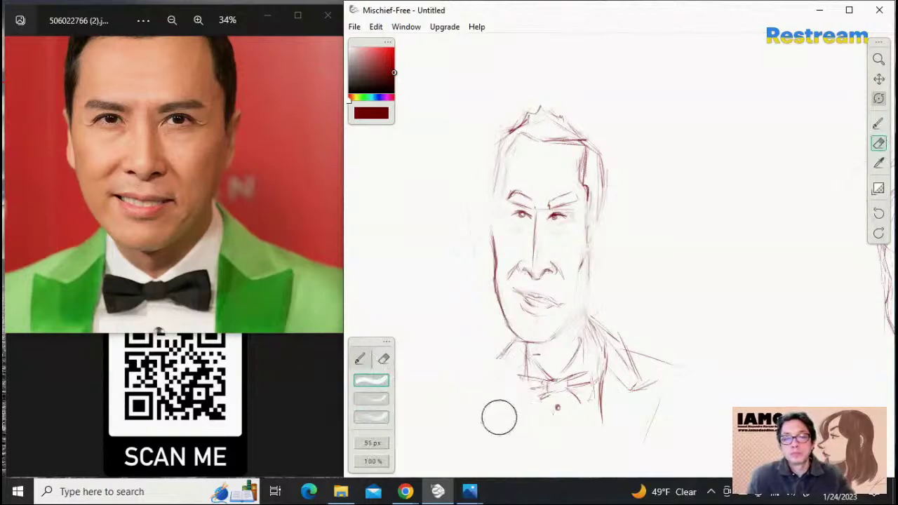
mouse_move(477, 351)
mouse_down()
mouse_move(494, 365)
mouse_move(513, 355)
mouse_move(505, 342)
mouse_move(538, 368)
mouse_move(515, 360)
mouse_move(526, 352)
mouse_move(534, 382)
mouse_move(577, 365)
mouse_move(548, 391)
mouse_move(603, 338)
mouse_move(580, 356)
mouse_move(574, 344)
mouse_move(578, 392)
mouse_move(596, 401)
mouse_move(608, 344)
mouse_move(610, 378)
mouse_move(631, 410)
mouse_move(641, 401)
mouse_move(646, 433)
mouse_move(638, 388)
mouse_up()
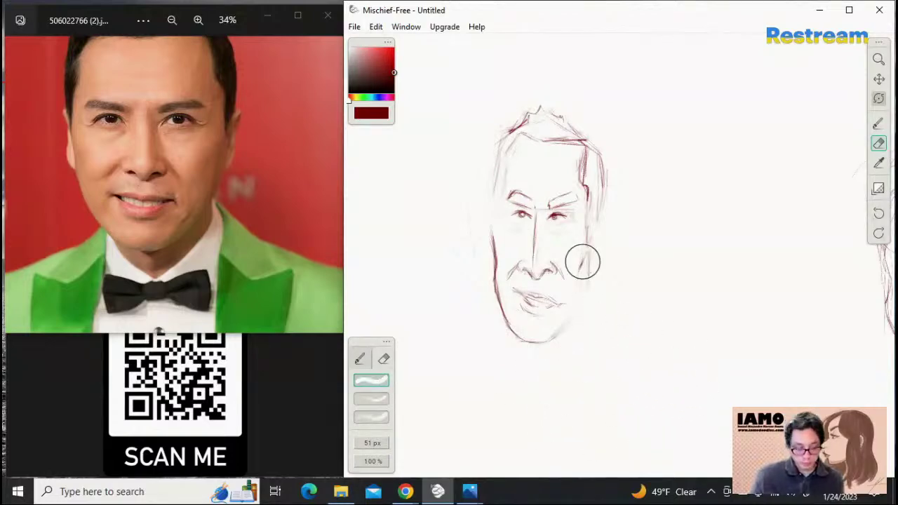
Draw a longer, narrower chin below the old one with the 8 px brush, extending both jaw lines down to it
click(878, 123)
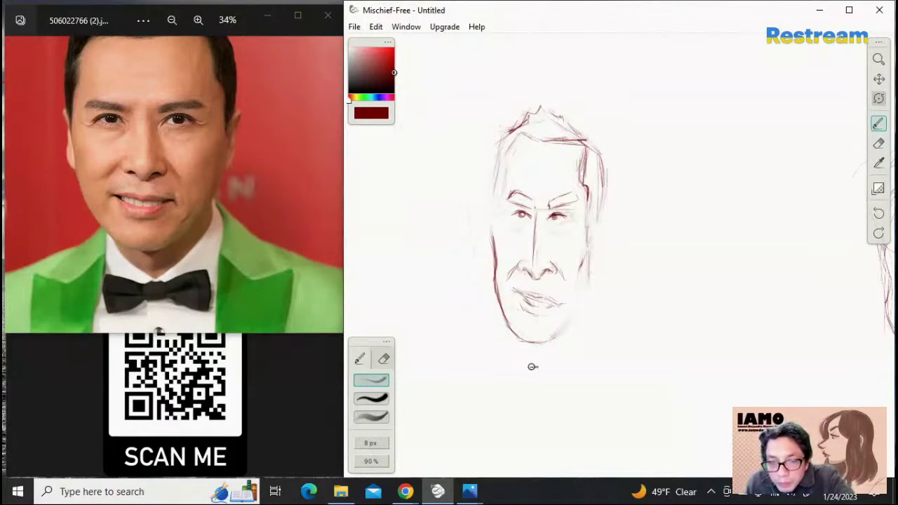
mouse_move(496, 296)
mouse_down()
mouse_move(511, 335)
mouse_move(497, 283)
mouse_move(527, 370)
mouse_up()
drag(503, 310, 522, 366)
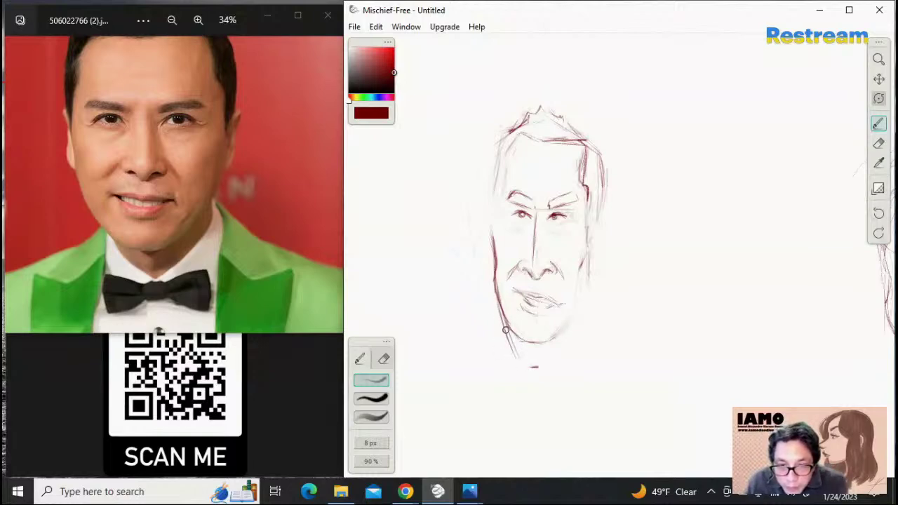
drag(506, 329, 530, 367)
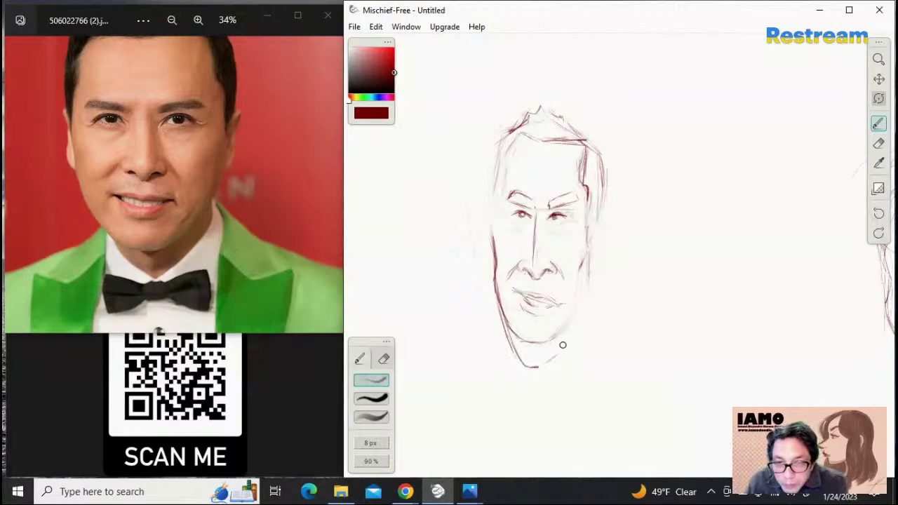
drag(535, 366, 572, 337)
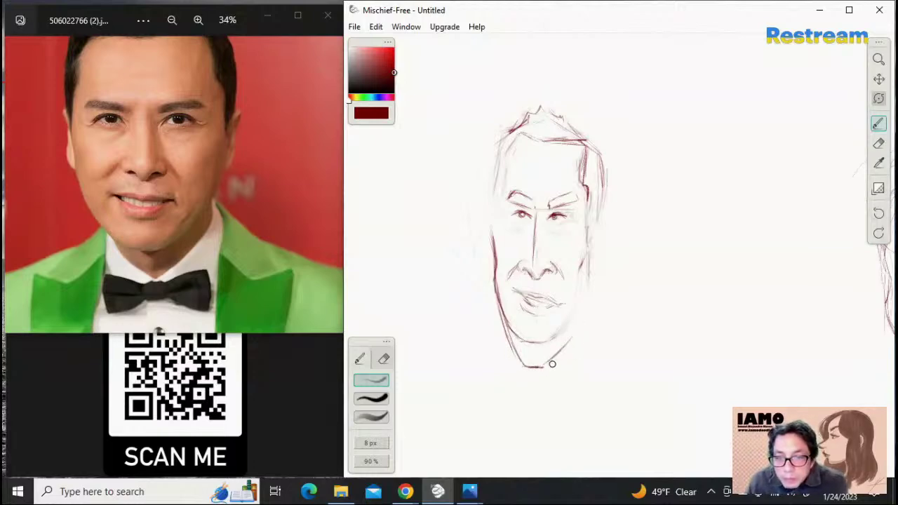
drag(549, 365, 571, 333)
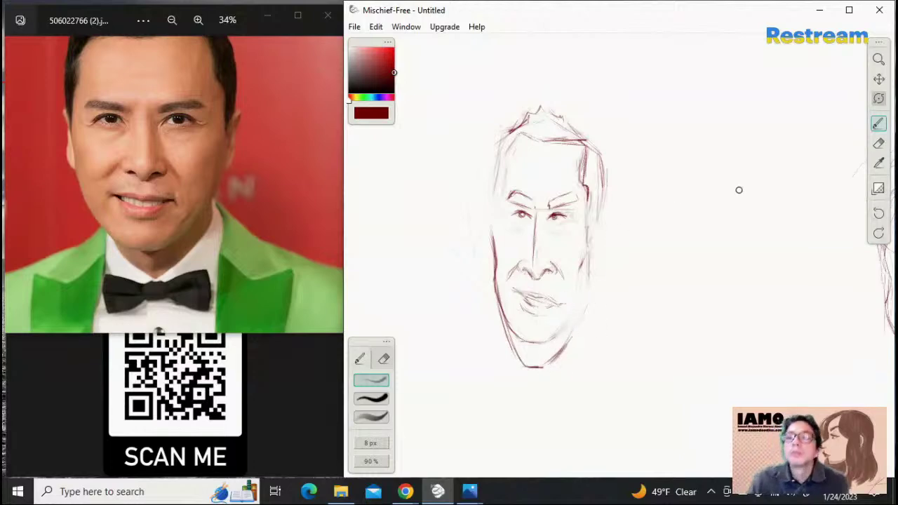
Erase the mouth and old chin line with the 51 px, 100% eraser, then reconnect the left jaw line to the new chin
click(878, 143)
mouse_move(526, 303)
mouse_down()
mouse_move(513, 315)
mouse_move(527, 344)
mouse_move(555, 323)
mouse_move(511, 298)
mouse_move(549, 310)
mouse_move(517, 296)
mouse_move(537, 316)
mouse_move(561, 310)
mouse_up()
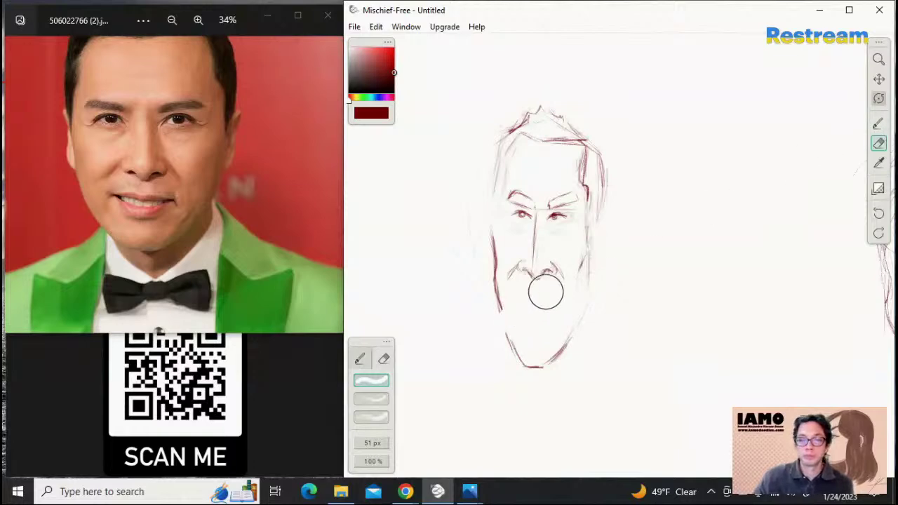
click(878, 123)
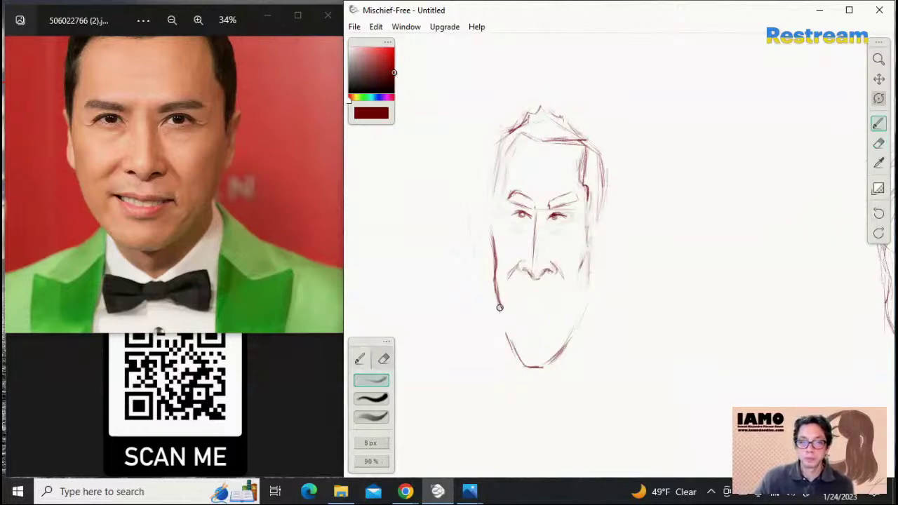
drag(498, 307, 512, 340)
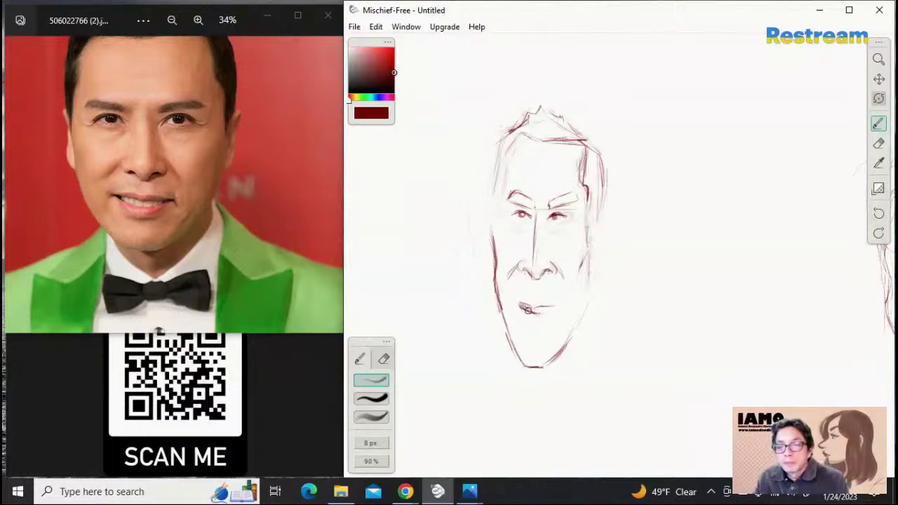
Redraw the mouth slightly lower with upper and lower lip lines and a short shadow line beneath it
drag(532, 314, 559, 302)
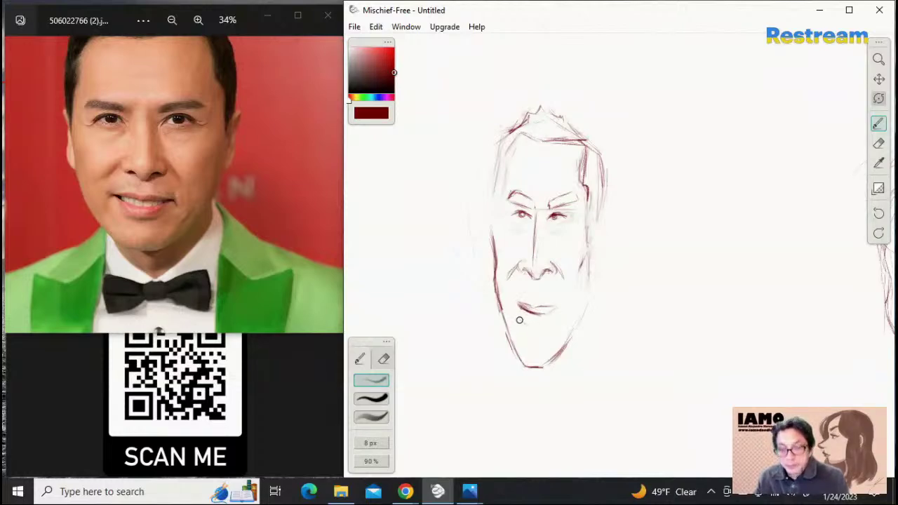
drag(519, 317, 537, 326)
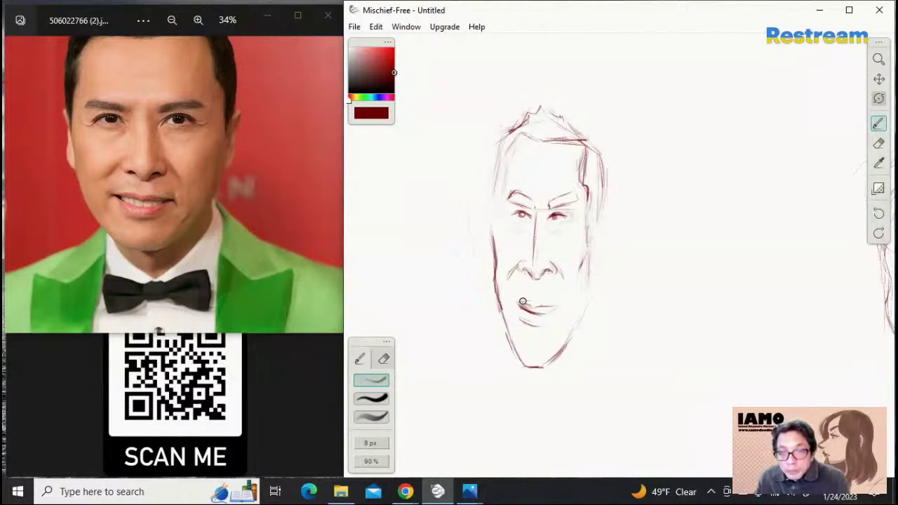
drag(522, 301, 559, 305)
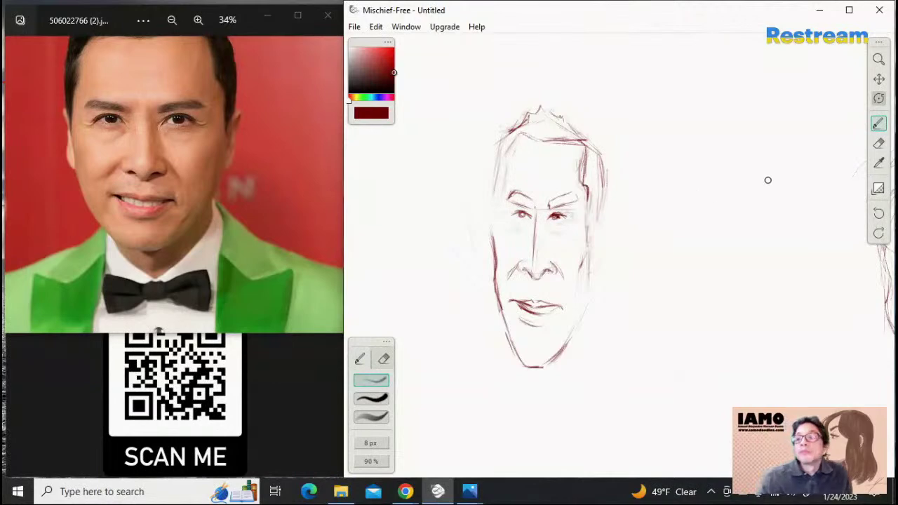
Erase the outer part of the right eye and redraw it slightly farther out with its pupil and lower lid
click(878, 143)
drag(561, 217, 567, 217)
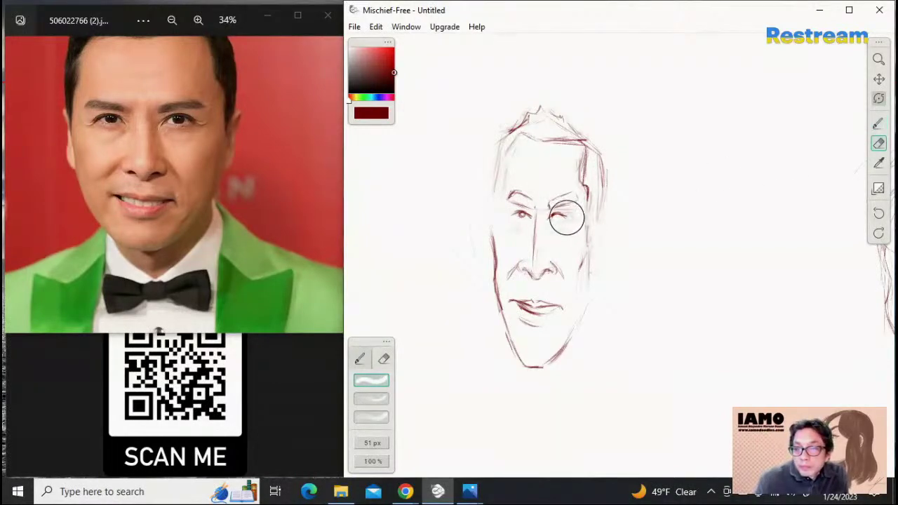
click(878, 124)
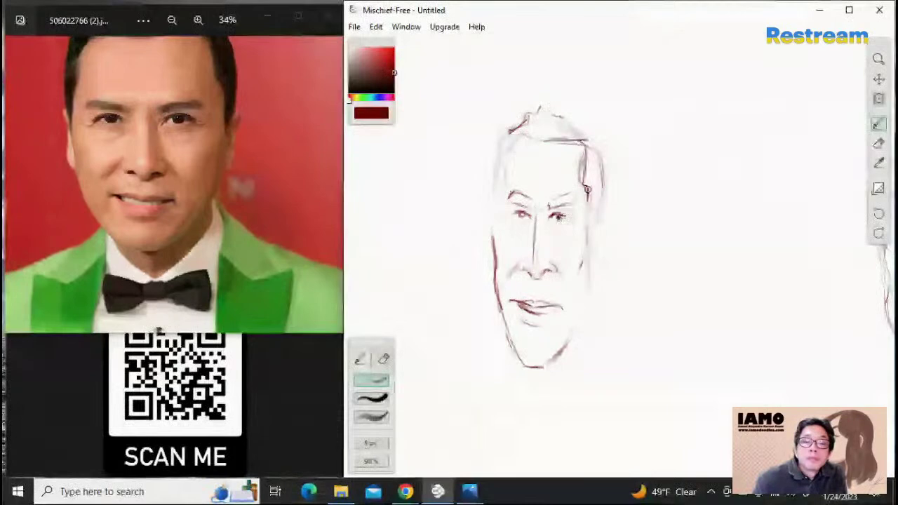
drag(558, 219, 566, 218)
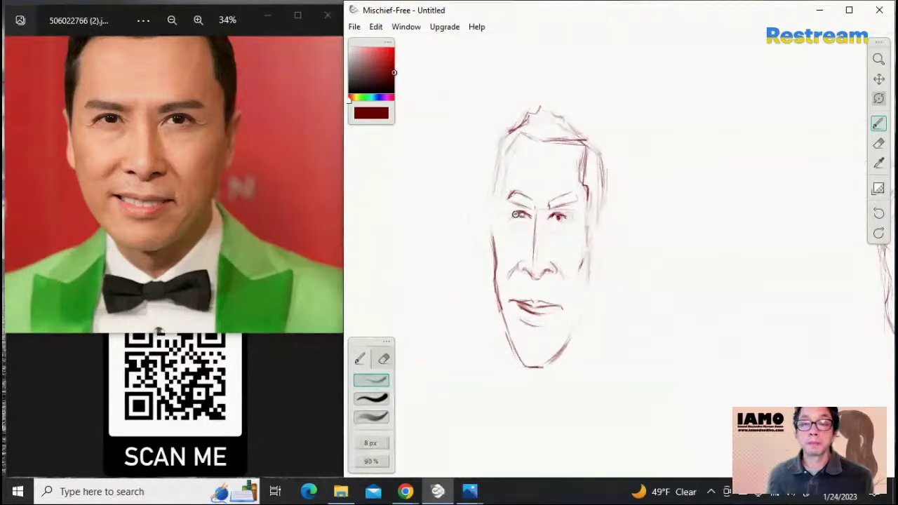
drag(556, 219, 571, 223)
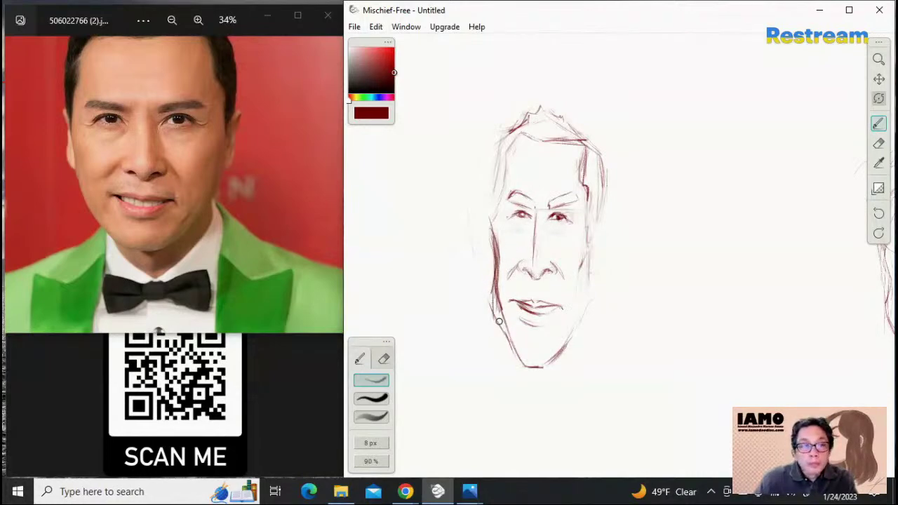
Darken the left jaw line down to the chin, then erase its lower cheek section with the 51 px eraser
drag(494, 308, 532, 365)
mouse_move(495, 312)
mouse_down()
mouse_move(523, 361)
mouse_move(541, 366)
mouse_up()
click(878, 143)
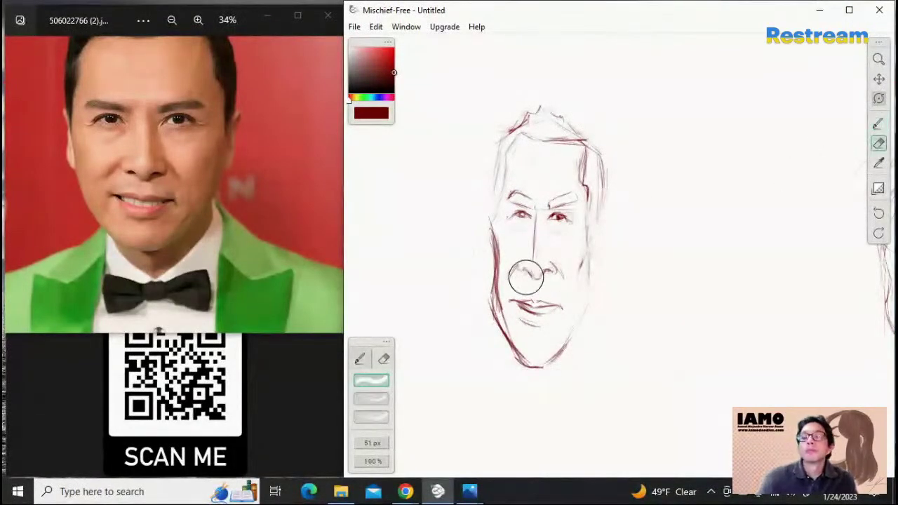
mouse_move(481, 284)
mouse_down()
mouse_move(493, 297)
mouse_move(491, 345)
mouse_up()
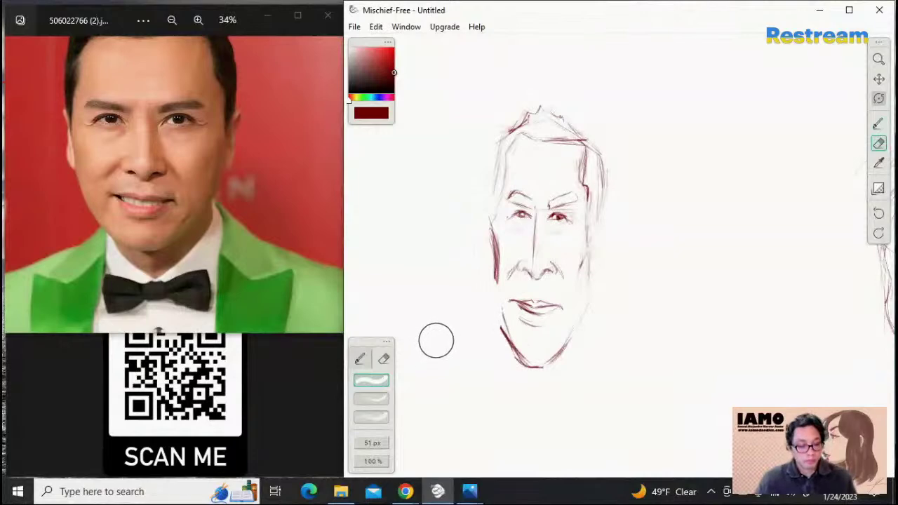
Fade the left cheek and jaw contour with the soft 23 px, 77% eraser
click(374, 418)
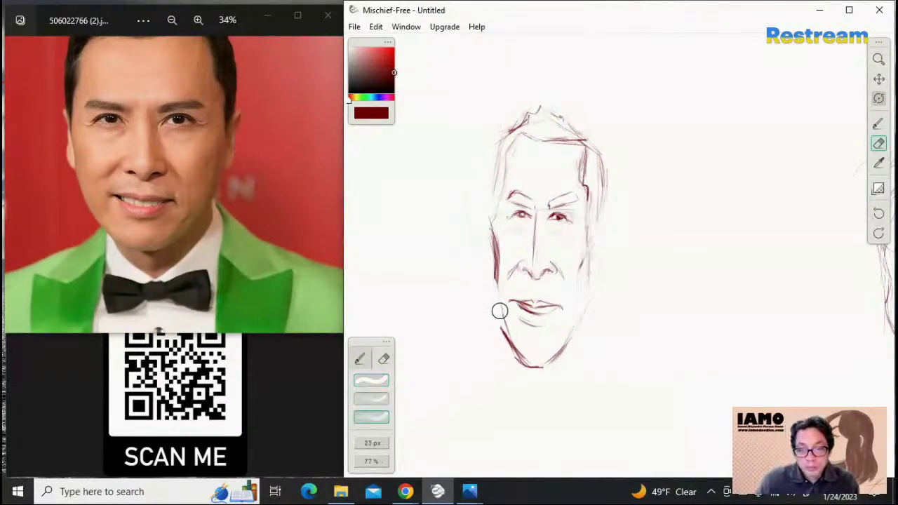
key(ctrl+z)
mouse_move(491, 286)
mouse_down()
mouse_move(500, 326)
mouse_move(505, 301)
mouse_move(492, 249)
mouse_up()
mouse_move(492, 307)
mouse_down()
mouse_move(507, 343)
mouse_move(527, 354)
mouse_move(490, 316)
mouse_move(508, 331)
mouse_move(494, 258)
mouse_up()
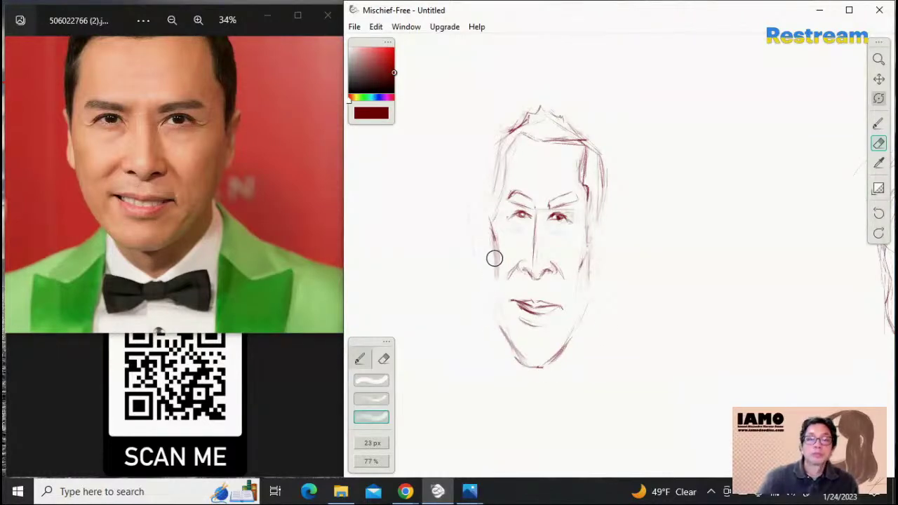
Redraw the right side of the face with the 8 px brush, from the cheekbone down an angular jaw to the chin
click(878, 123)
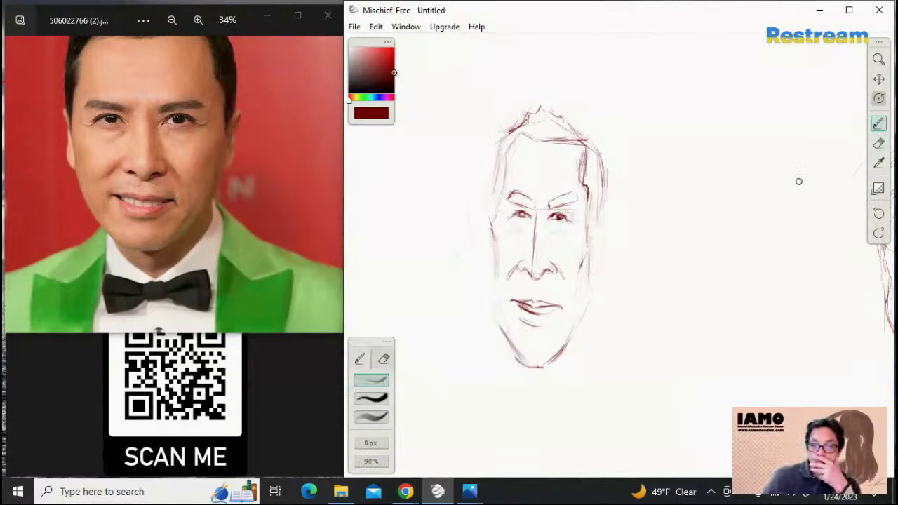
click(878, 79)
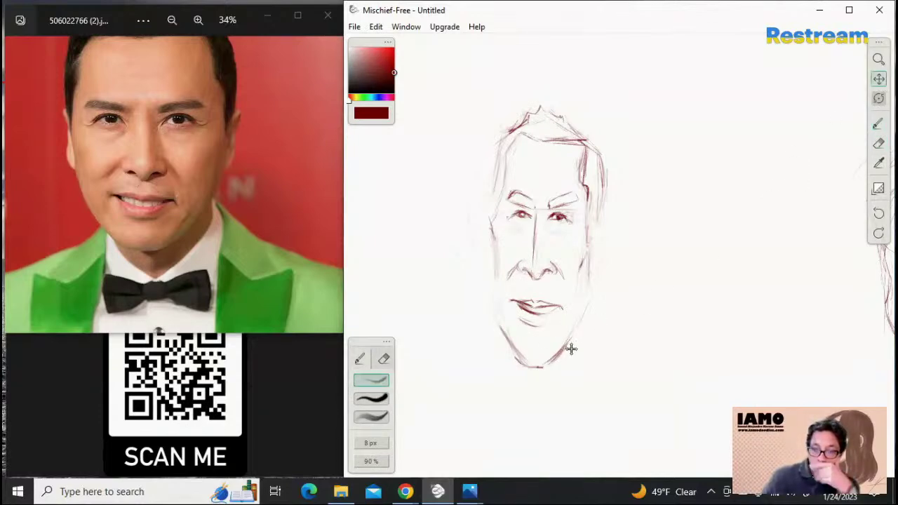
click(878, 124)
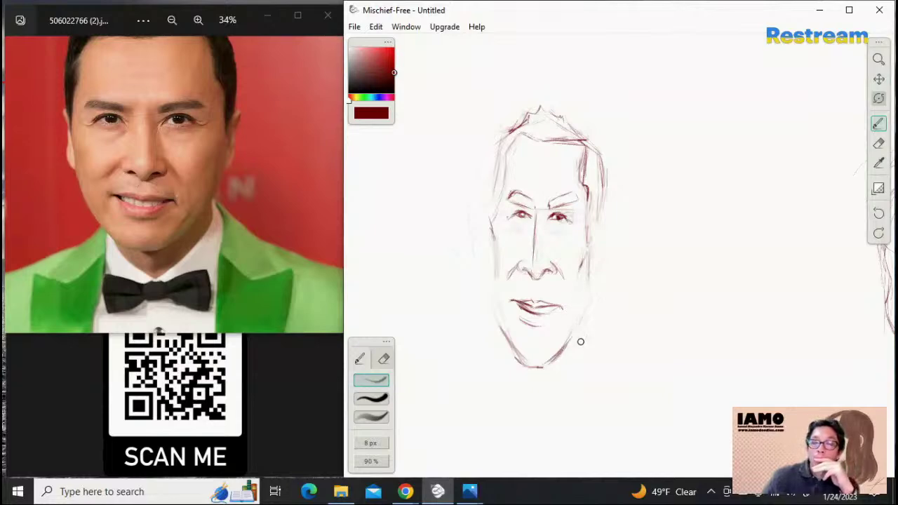
drag(591, 241, 589, 293)
mouse_move(549, 360)
mouse_down()
mouse_move(538, 366)
mouse_move(590, 298)
mouse_up()
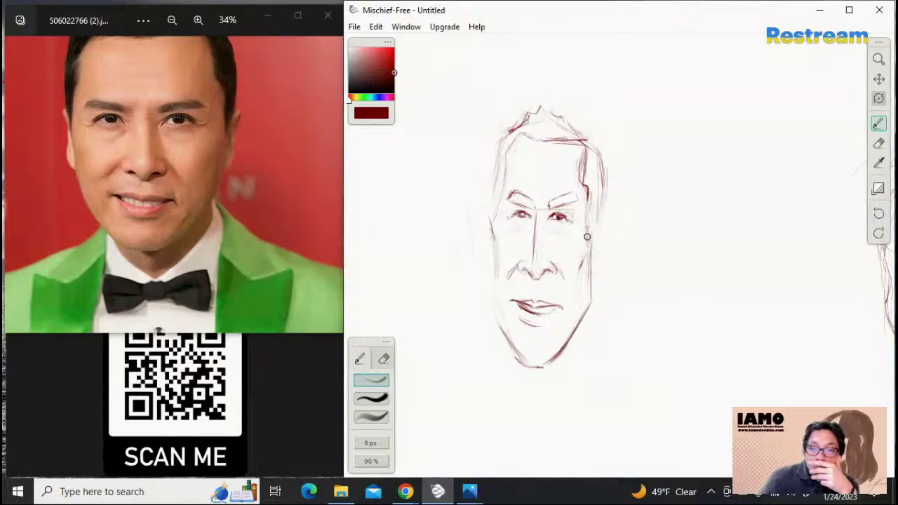
mouse_move(588, 223)
mouse_down()
mouse_move(587, 233)
mouse_move(575, 292)
mouse_up()
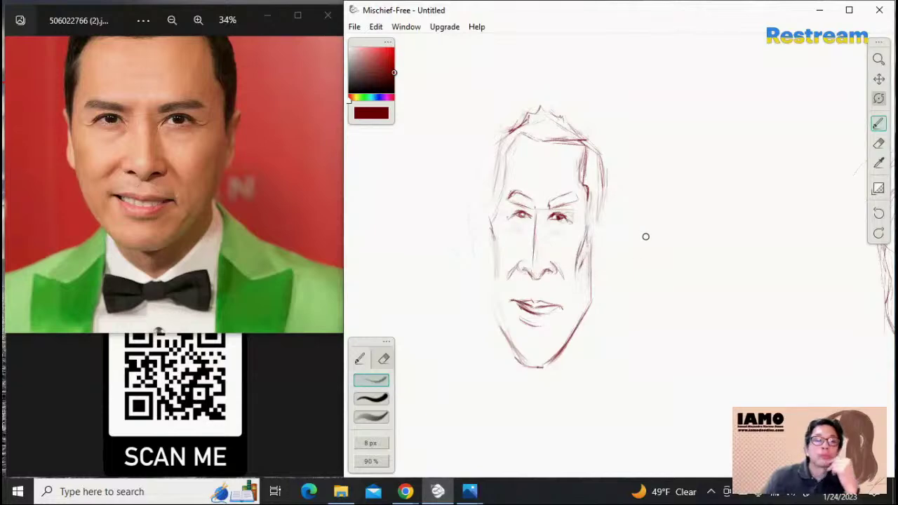
Erase the mouth and the crease beneath it with the soft 23 px, 77% eraser
click(878, 143)
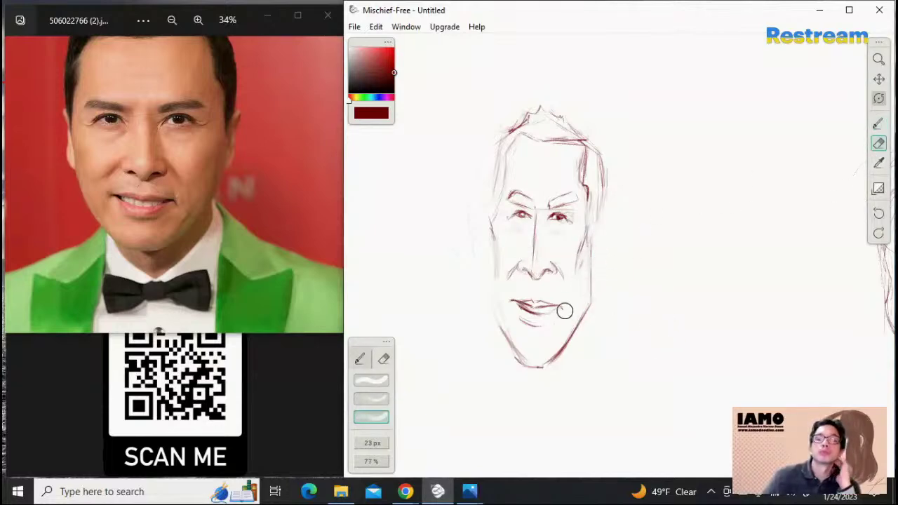
mouse_move(545, 315)
mouse_down()
mouse_move(521, 295)
mouse_move(523, 315)
mouse_move(522, 303)
mouse_move(533, 313)
mouse_move(526, 305)
mouse_move(529, 328)
mouse_move(546, 297)
mouse_move(538, 314)
mouse_move(498, 298)
mouse_move(545, 309)
mouse_up()
click(878, 123)
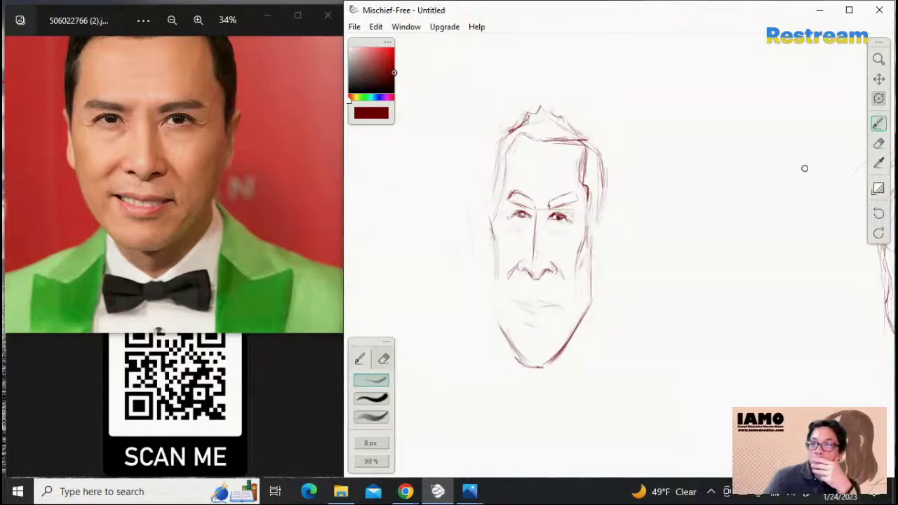
key(e)
mouse_move(530, 305)
mouse_down()
mouse_move(554, 302)
mouse_move(534, 310)
mouse_up()
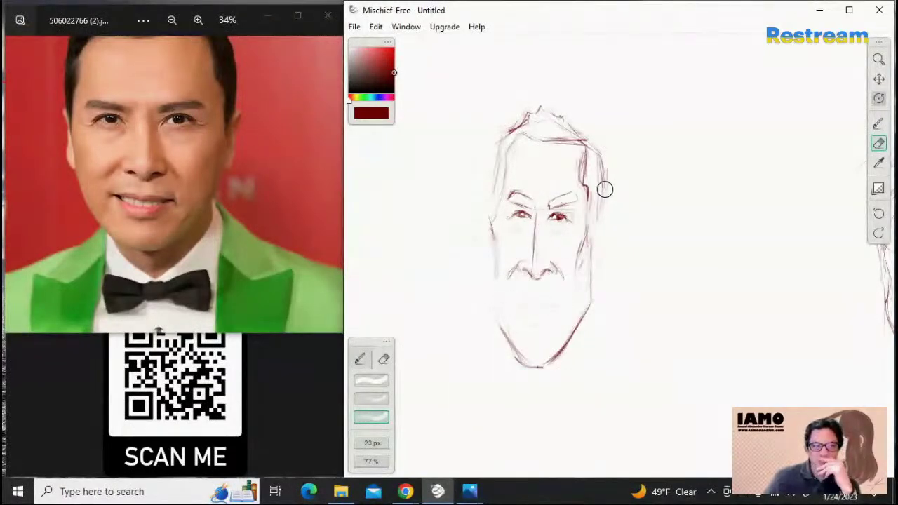
click(878, 123)
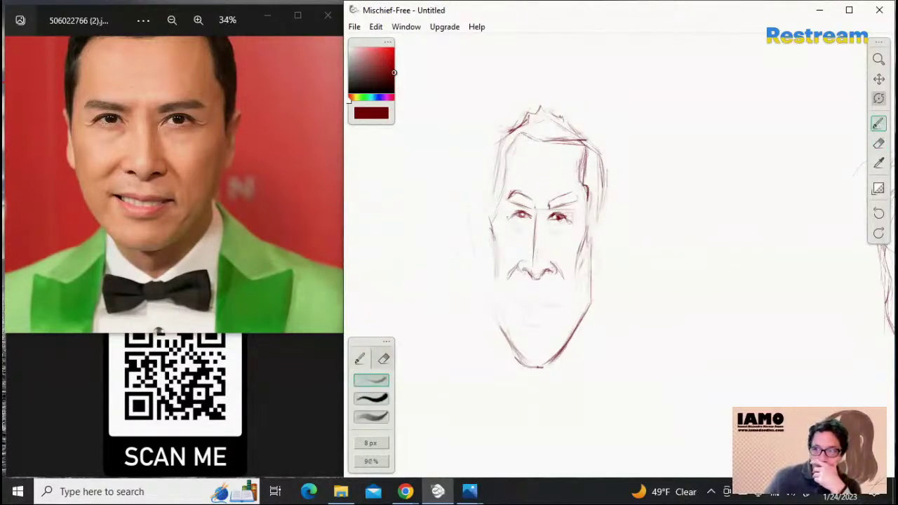
click(875, 141)
Darken and thicken both angled eyebrows with the 8 px, 90% brush
click(872, 125)
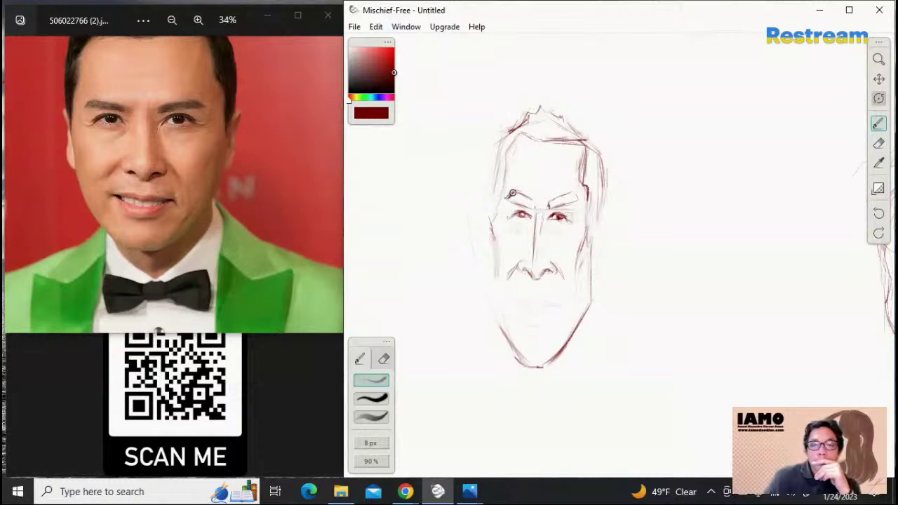
drag(505, 199, 537, 205)
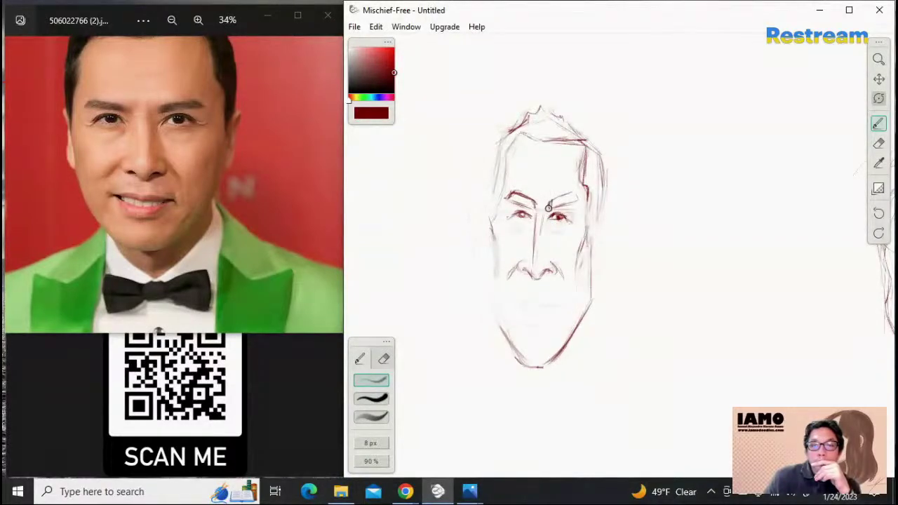
drag(563, 197, 575, 194)
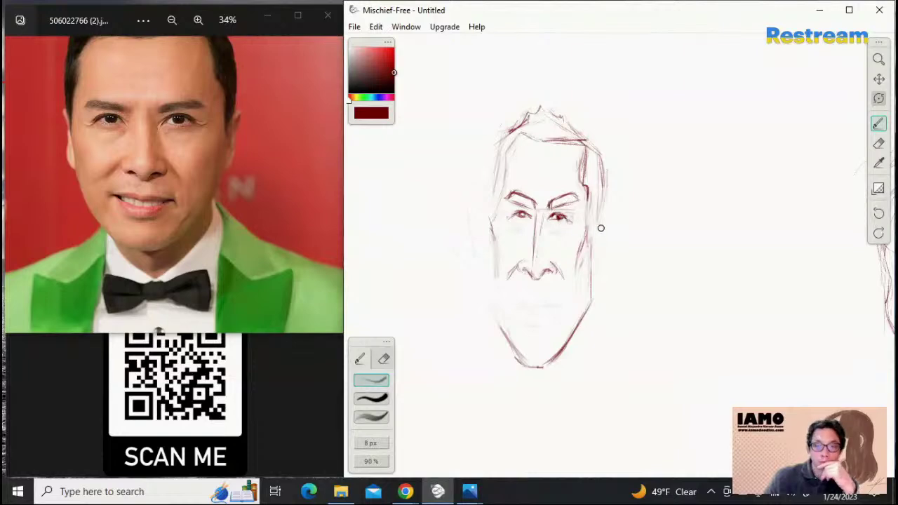
Erase both eyes and try new upper lid lines beneath the brows with the 8 px brush
click(878, 143)
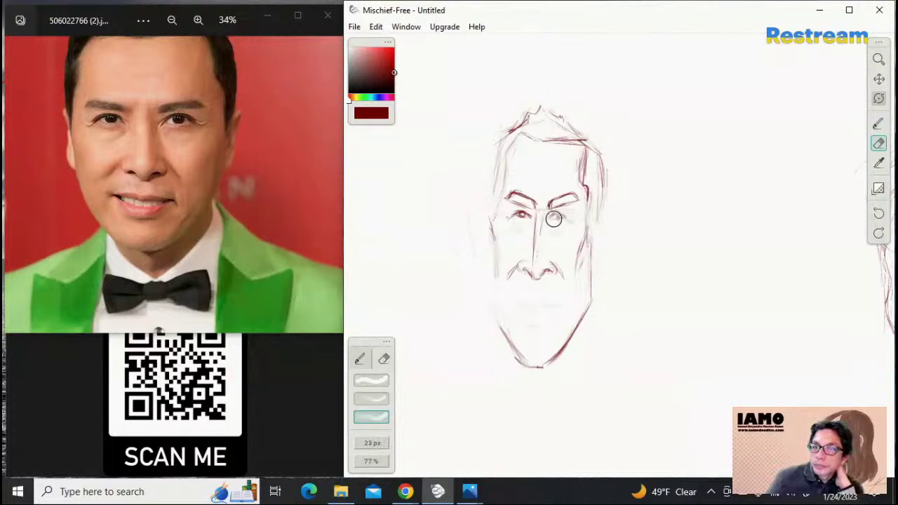
mouse_move(554, 219)
mouse_down()
mouse_move(567, 216)
mouse_move(511, 210)
mouse_move(523, 215)
mouse_up()
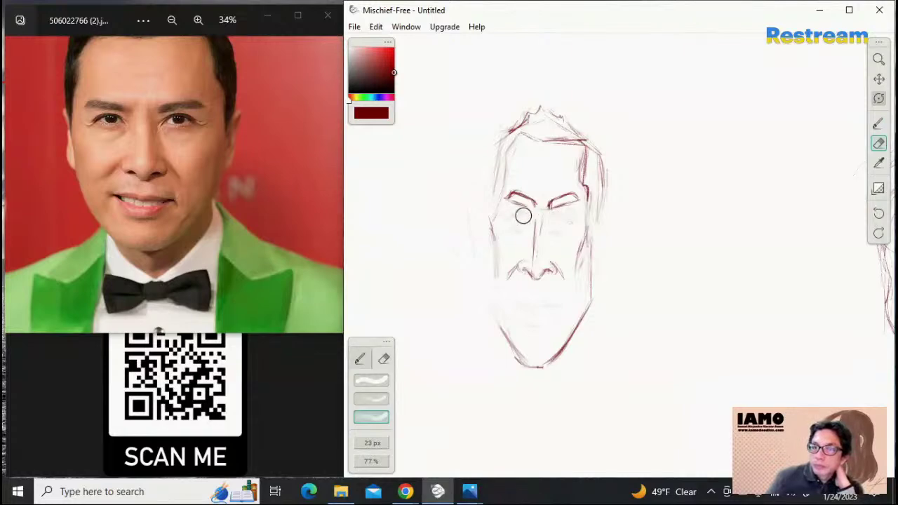
click(878, 123)
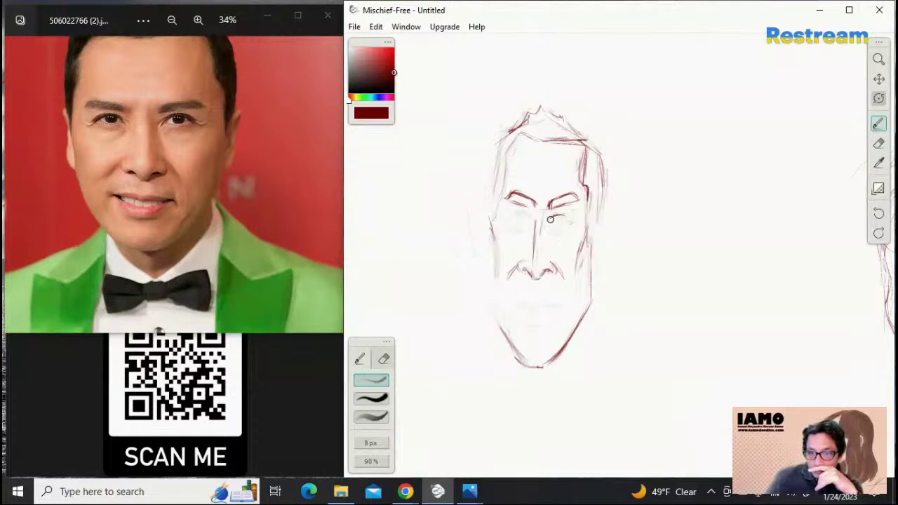
drag(551, 216, 563, 218)
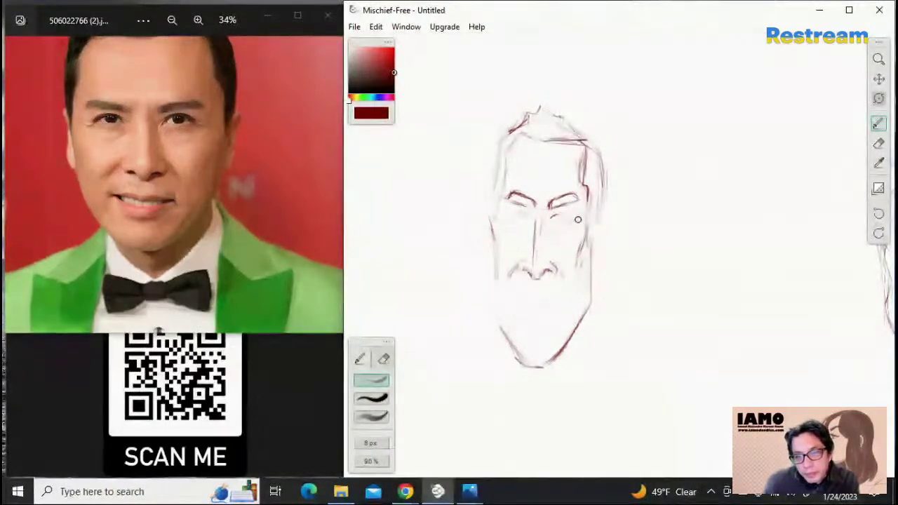
drag(516, 214, 530, 216)
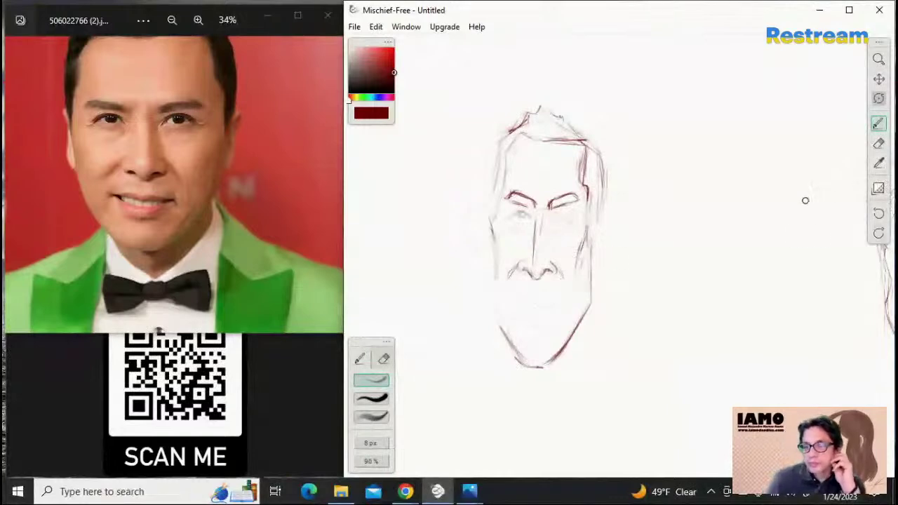
Clean up the mouth area and draw a new mouth closer to the nose, with full lips and a crease above the chin
click(384, 360)
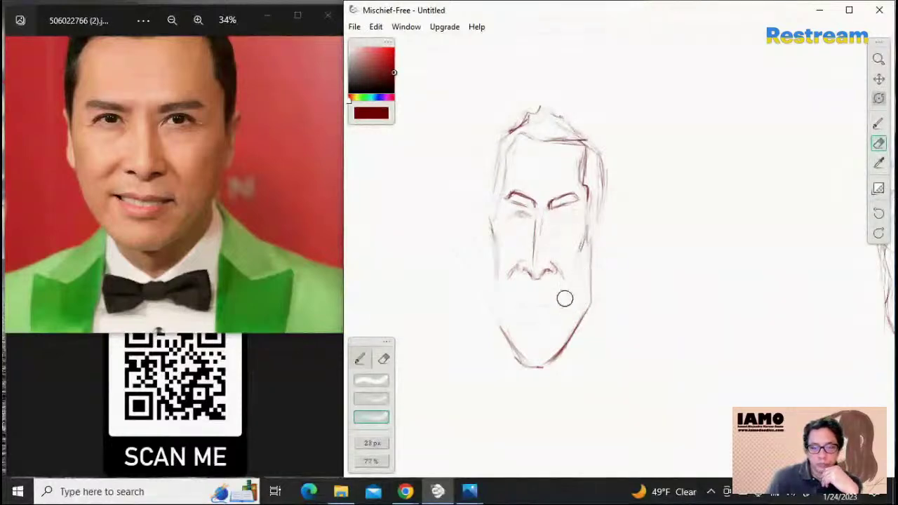
click(879, 124)
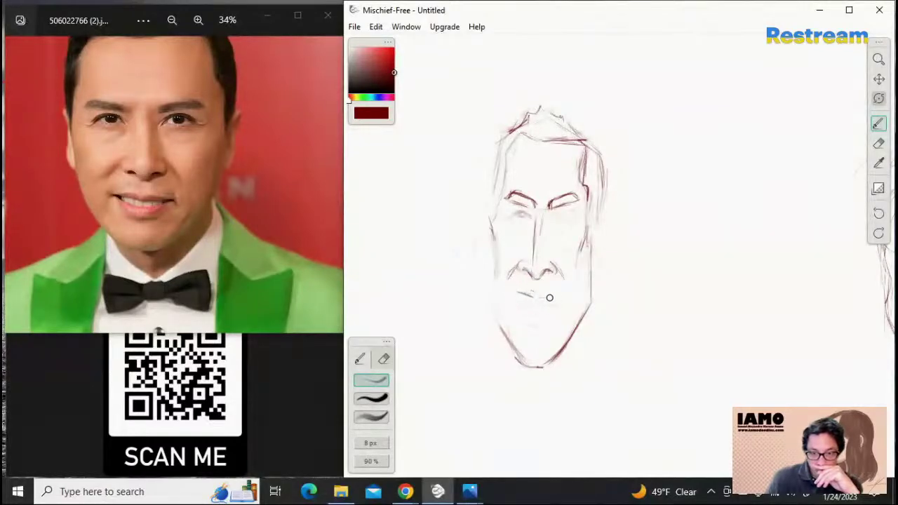
drag(538, 299, 559, 298)
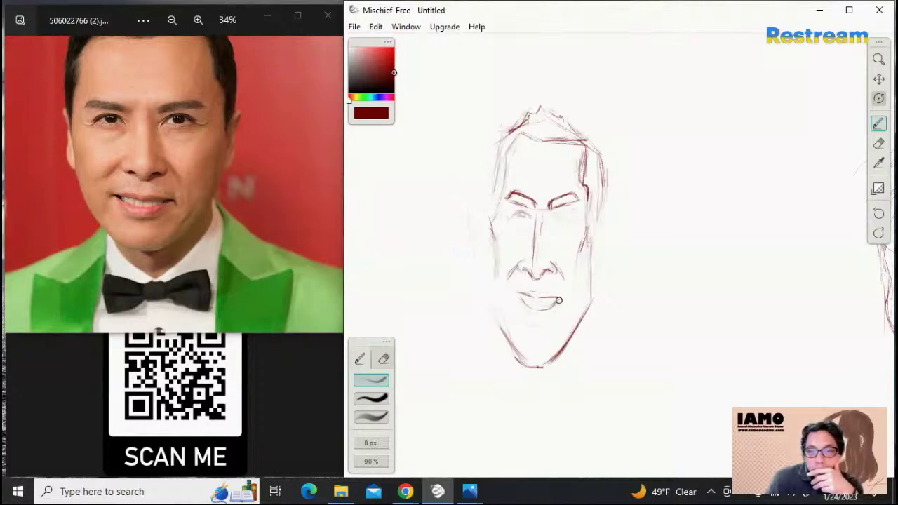
drag(570, 302, 553, 298)
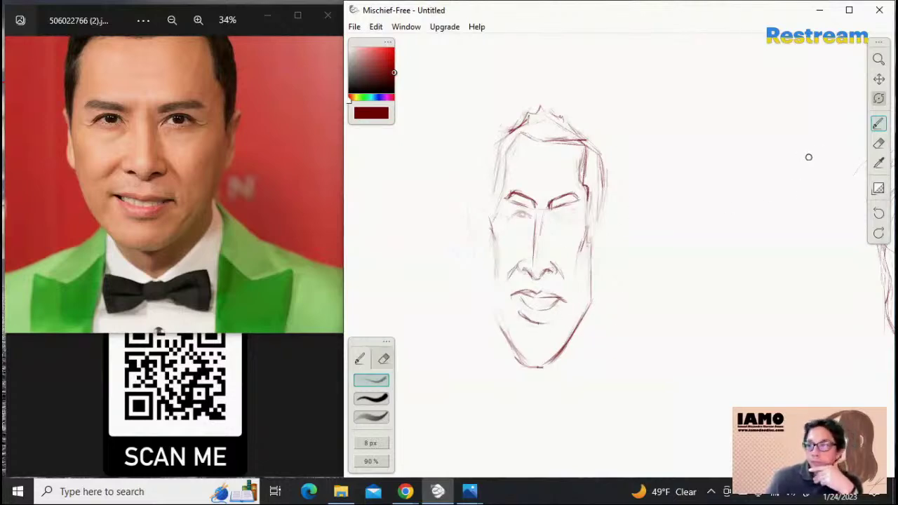
Erase the eye remnants and try redrawing both eyes with upper lids and irises
click(878, 143)
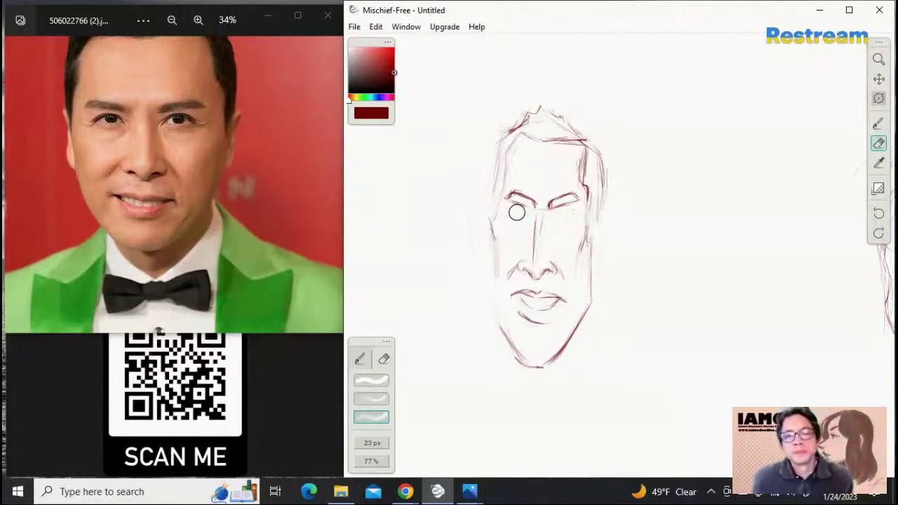
click(878, 123)
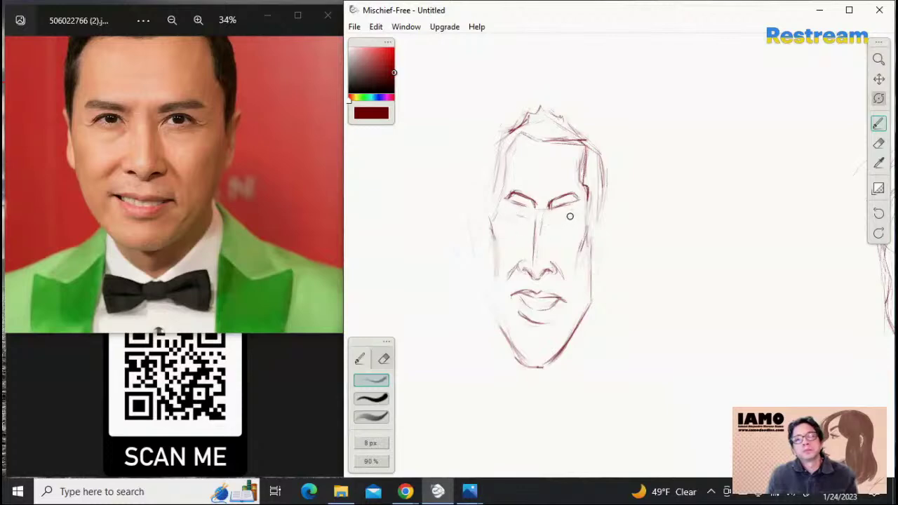
drag(554, 222, 573, 215)
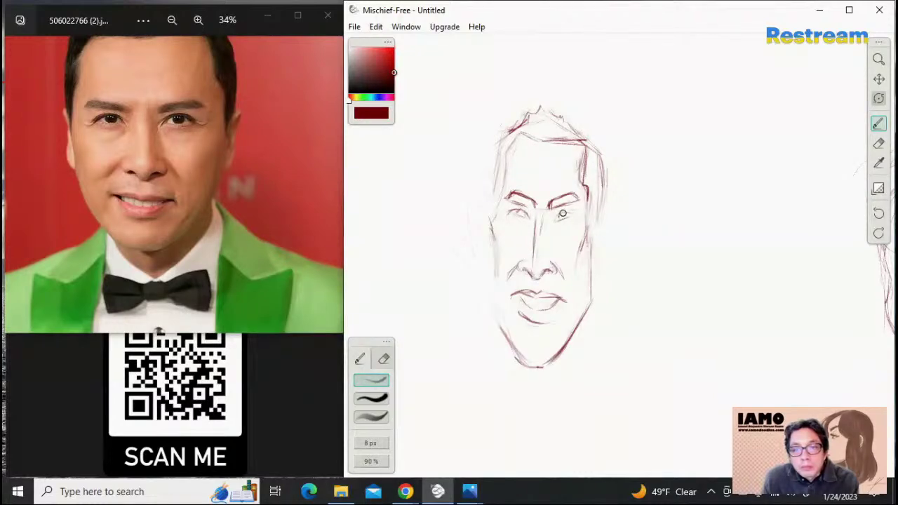
drag(559, 214, 568, 214)
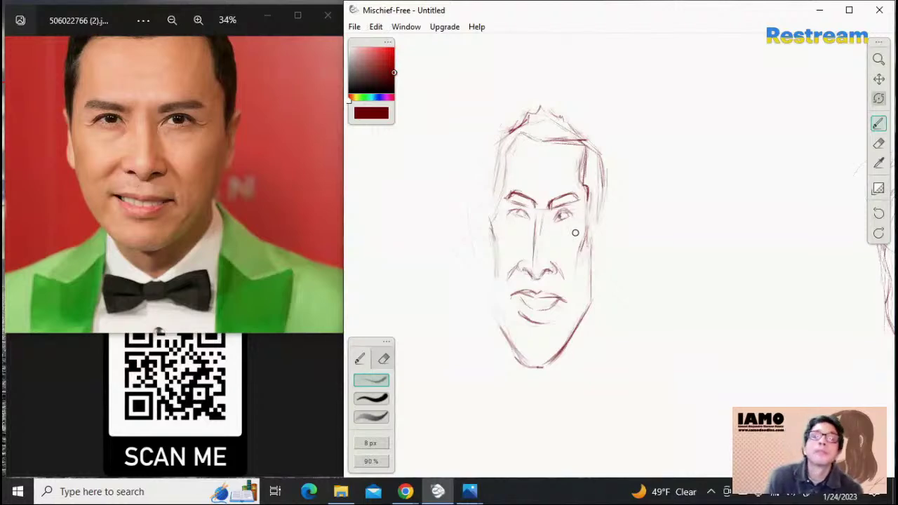
Erase both eyes once more and redraw them narrow and slanted, with irises and lid lines extending outward
click(878, 144)
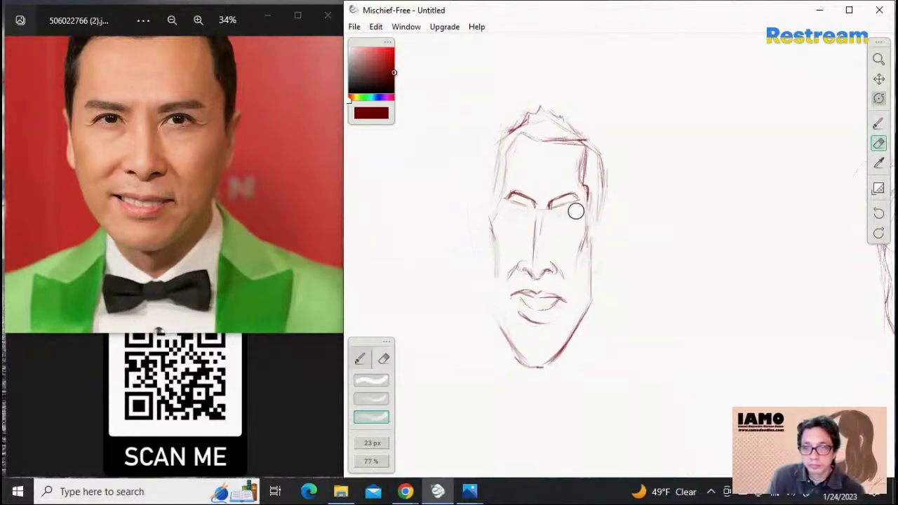
click(879, 125)
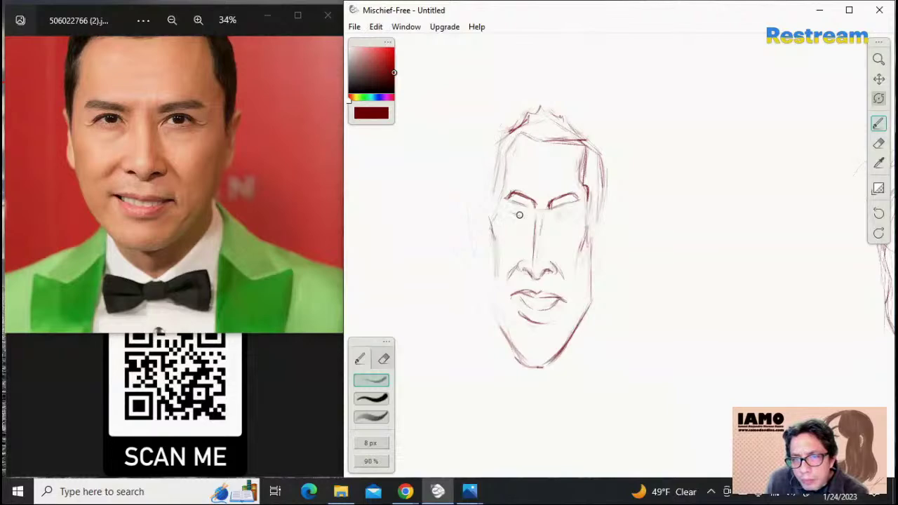
drag(519, 215, 533, 219)
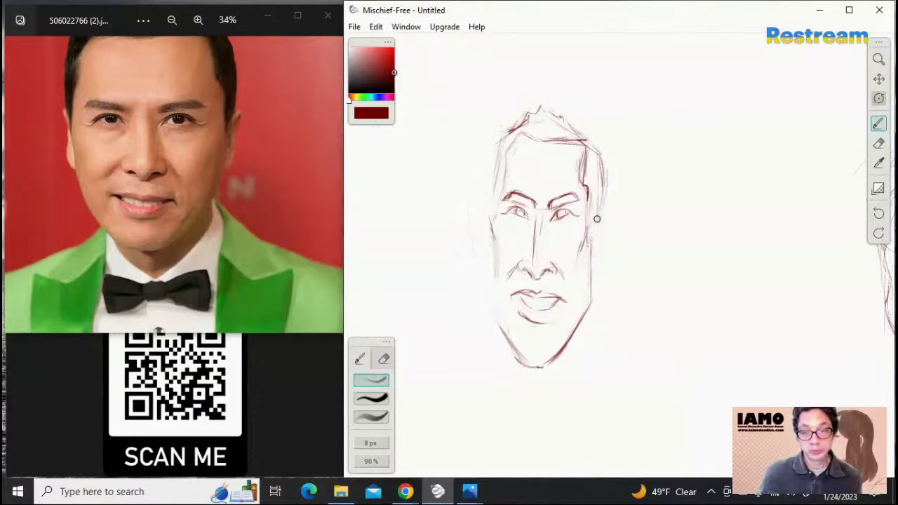
Draw a large ear on the right side of the head with upper rim, lobe and inner fold, and reinforce the left cheek contour
mouse_move(622, 209)
mouse_down()
mouse_move(594, 223)
mouse_move(620, 220)
mouse_move(597, 223)
mouse_move(609, 235)
mouse_move(618, 215)
mouse_move(600, 282)
mouse_up()
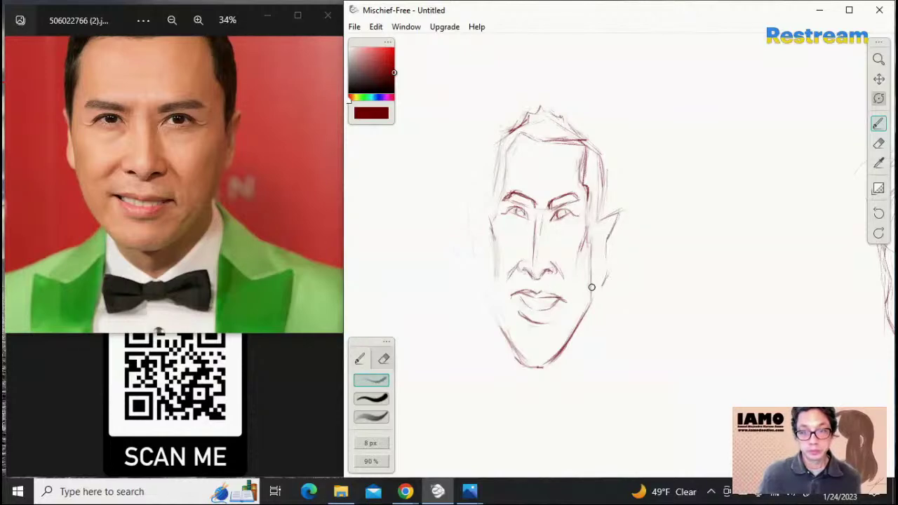
mouse_move(621, 211)
mouse_down()
mouse_move(607, 230)
mouse_move(616, 225)
mouse_move(602, 243)
mouse_move(619, 217)
mouse_move(604, 237)
mouse_move(615, 225)
mouse_move(607, 261)
mouse_move(603, 244)
mouse_move(596, 286)
mouse_up()
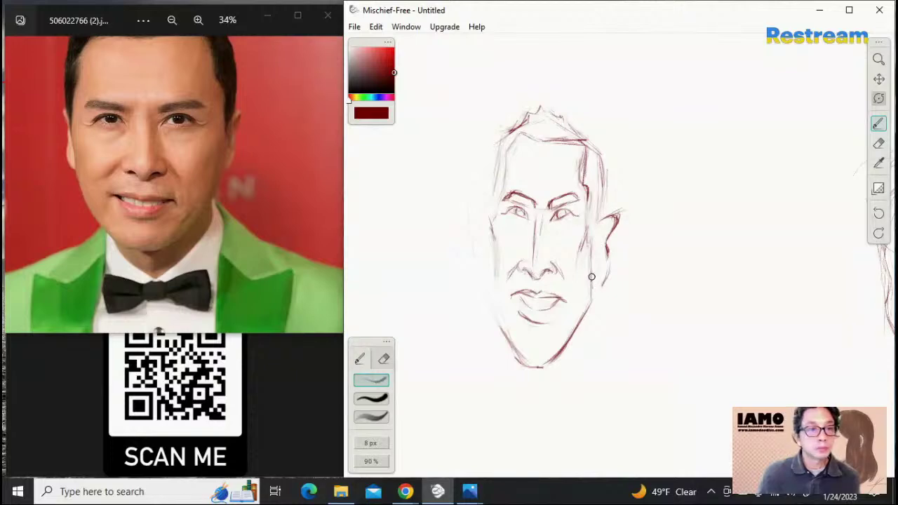
mouse_move(592, 277)
mouse_down()
mouse_move(603, 279)
mouse_move(611, 263)
mouse_up()
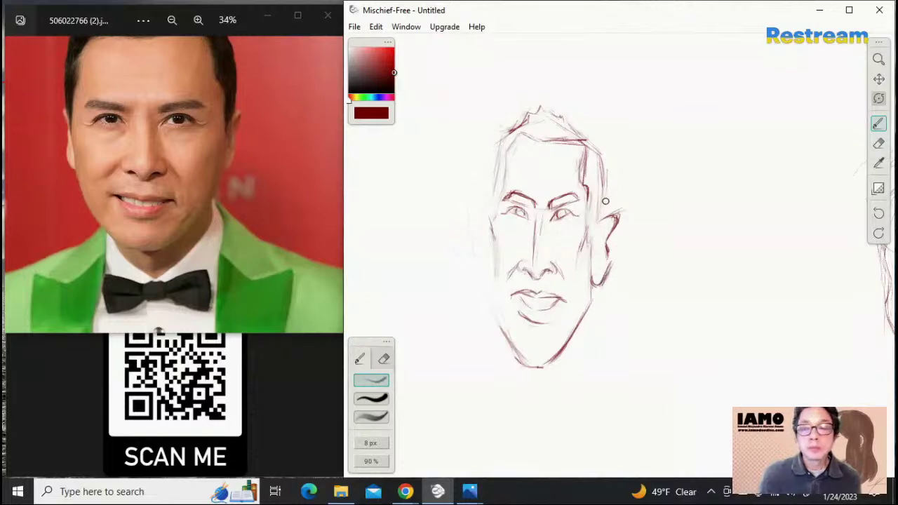
mouse_move(615, 219)
mouse_down()
mouse_move(595, 225)
mouse_move(593, 246)
mouse_up()
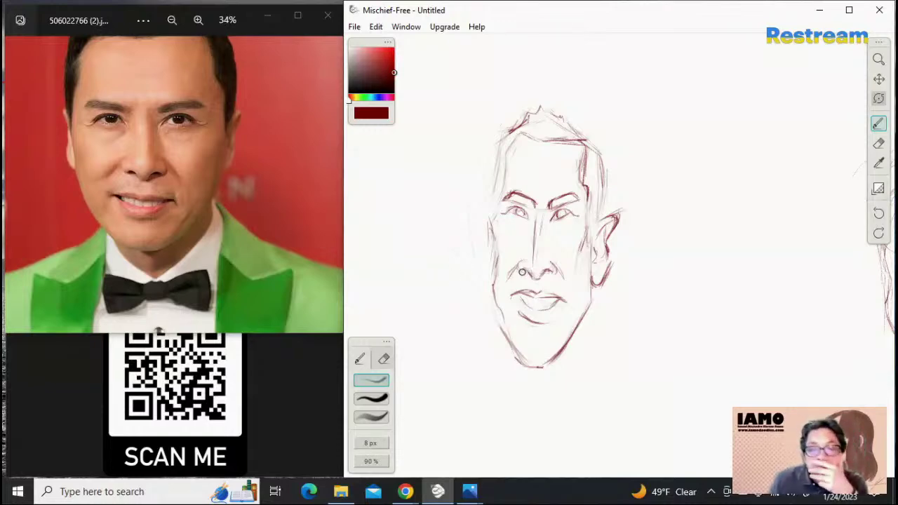
Fade the long nose bridge line with the 23 px eraser and redraw the nose with a rounded tip
click(878, 143)
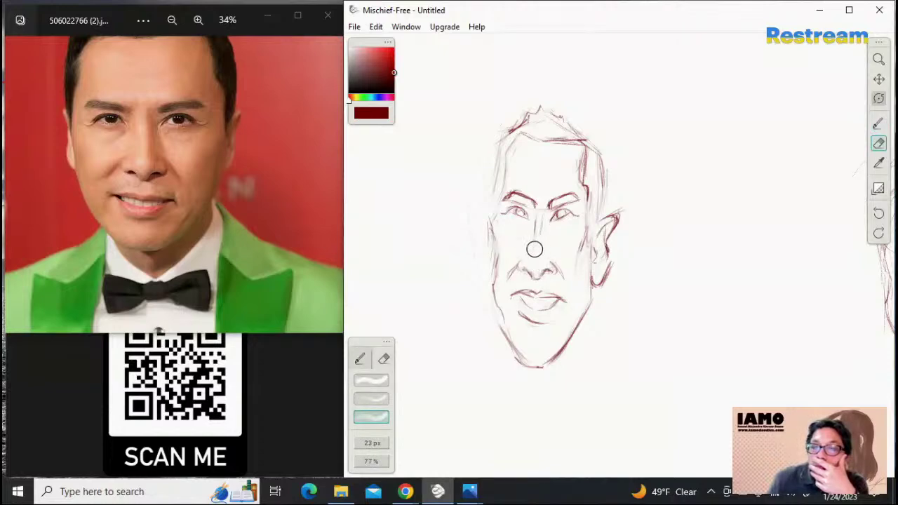
click(878, 123)
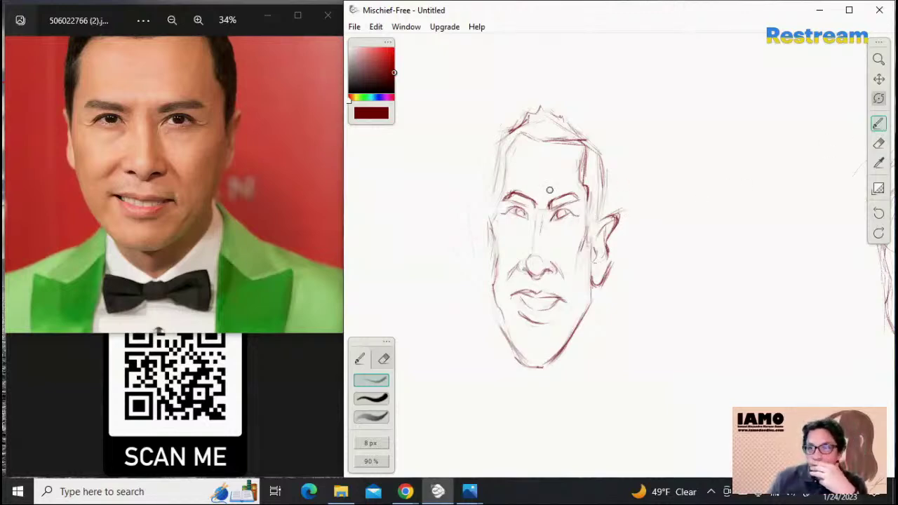
Fade the hair, hairline and upper head outline with the soft 23 px, 77% eraser
click(878, 143)
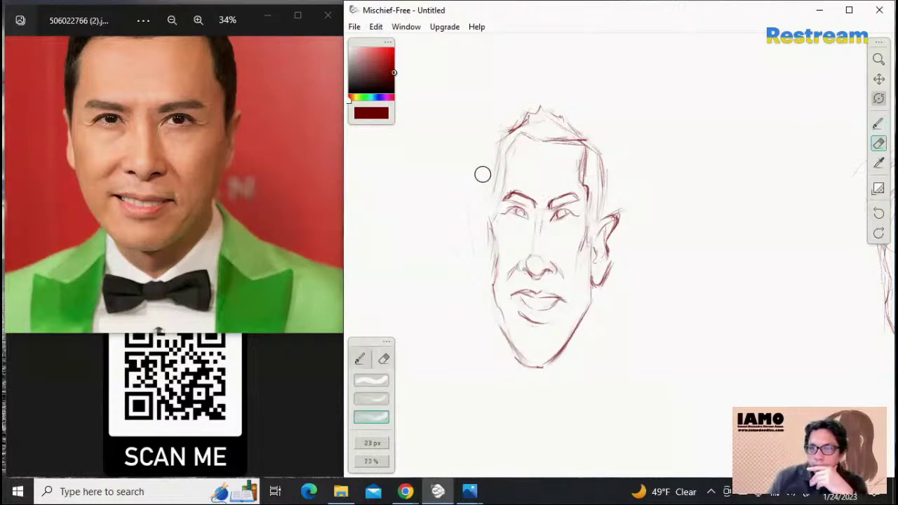
mouse_move(522, 126)
mouse_down()
mouse_move(498, 180)
mouse_move(514, 142)
mouse_up()
mouse_move(581, 164)
mouse_down()
mouse_move(598, 183)
mouse_move(592, 156)
mouse_move(594, 191)
mouse_move(585, 193)
mouse_move(596, 163)
mouse_move(607, 192)
mouse_move(590, 197)
mouse_move(602, 207)
mouse_move(578, 143)
mouse_move(561, 151)
mouse_move(560, 140)
mouse_move(572, 140)
mouse_move(564, 135)
mouse_move(577, 144)
mouse_move(531, 143)
mouse_move(527, 102)
mouse_move(521, 117)
mouse_move(539, 106)
mouse_move(563, 115)
mouse_move(522, 110)
mouse_move(572, 124)
mouse_move(526, 103)
mouse_move(518, 134)
mouse_move(527, 121)
mouse_move(504, 151)
mouse_up()
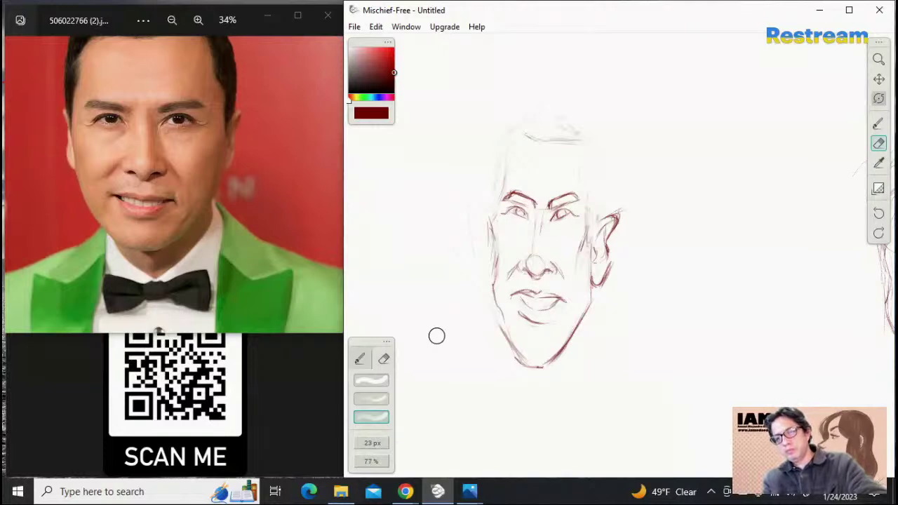
Replace the hairline with a higher, narrower one using the 8 px brush and outline both sides of the tall forehead
click(878, 124)
drag(534, 114, 551, 120)
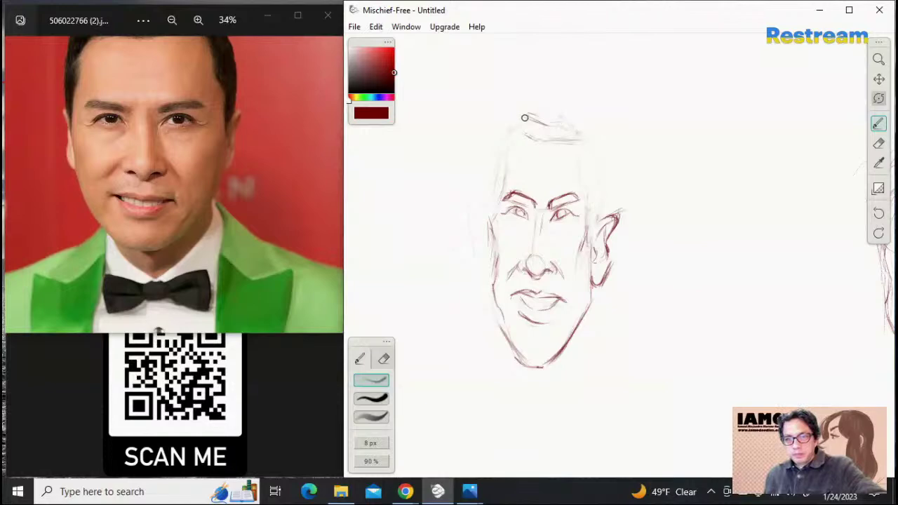
click(878, 144)
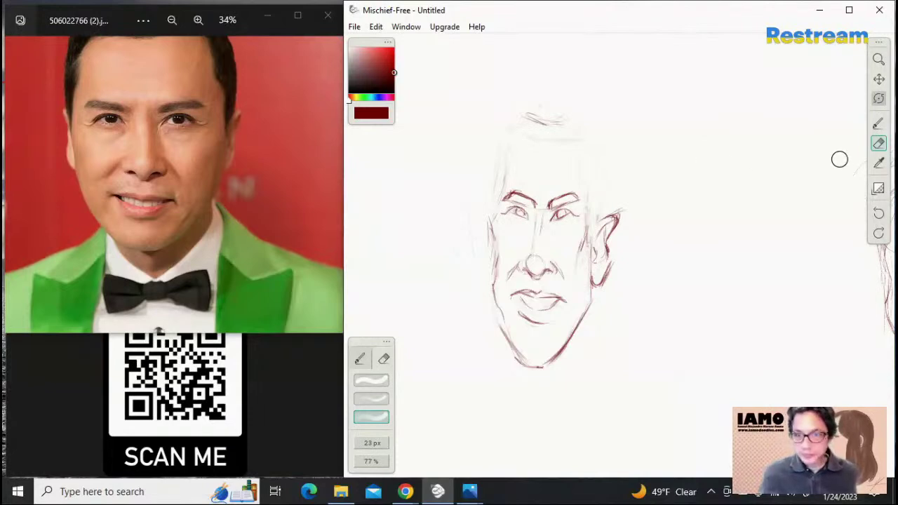
click(878, 123)
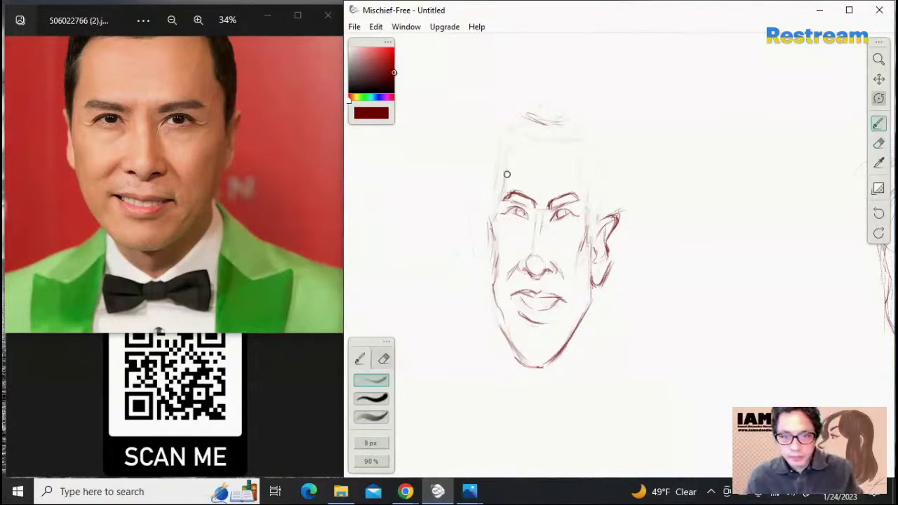
mouse_move(504, 176)
mouse_down()
mouse_move(495, 205)
mouse_move(531, 129)
mouse_up()
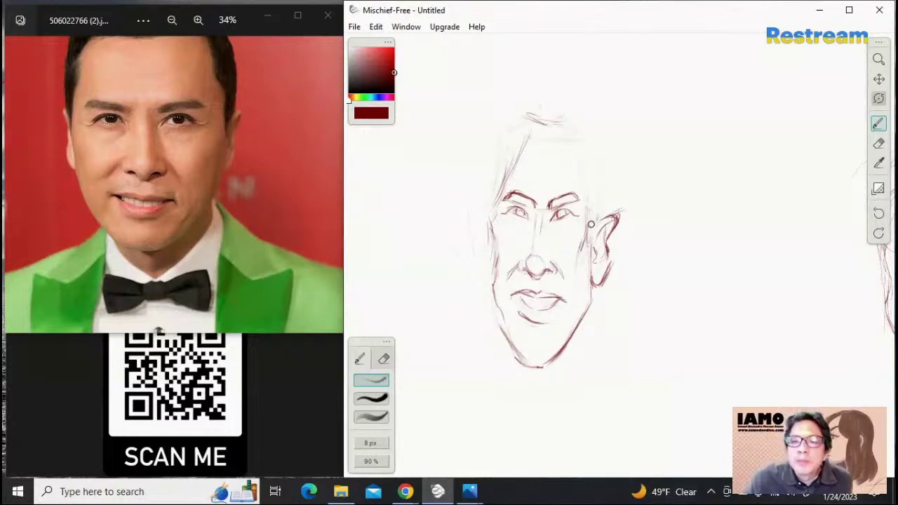
mouse_move(588, 217)
mouse_down()
mouse_move(569, 147)
mouse_move(591, 216)
mouse_move(574, 149)
mouse_move(580, 189)
mouse_up()
mouse_move(526, 145)
mouse_down()
mouse_move(530, 120)
mouse_move(529, 142)
mouse_move(532, 113)
mouse_move(568, 117)
mouse_move(592, 192)
mouse_move(574, 164)
mouse_move(589, 232)
mouse_move(587, 150)
mouse_up()
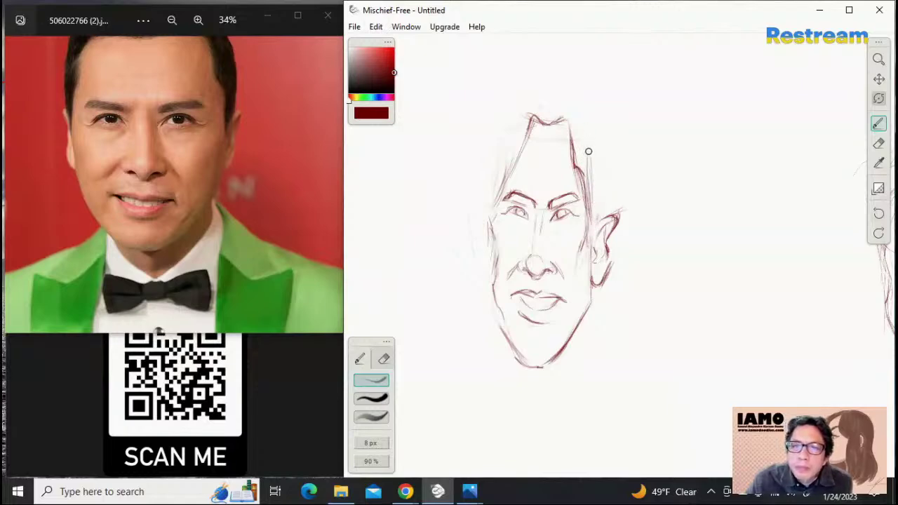
Sketch the peaked top of the hair above the hairline and thicken the hair edge along the left side of the forehead
mouse_move(522, 112)
mouse_down()
mouse_move(541, 107)
mouse_move(589, 127)
mouse_up()
drag(543, 99, 579, 129)
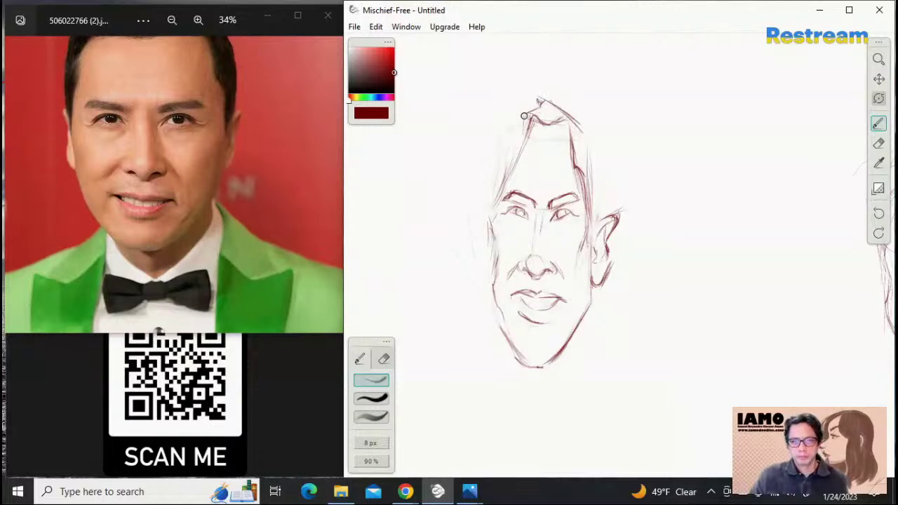
drag(524, 127, 504, 183)
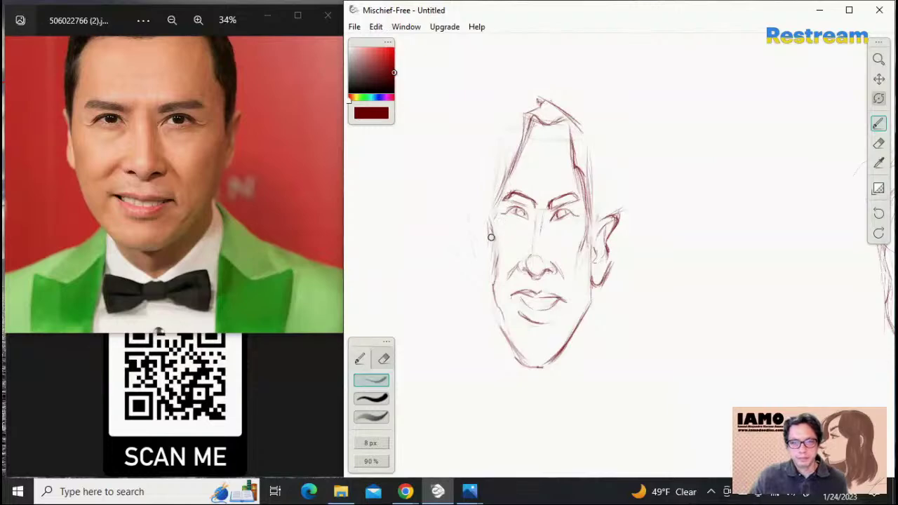
Draw the narrow left ear with its lobe, and add teeth and a darker lower lip to the mouth
drag(488, 224, 495, 270)
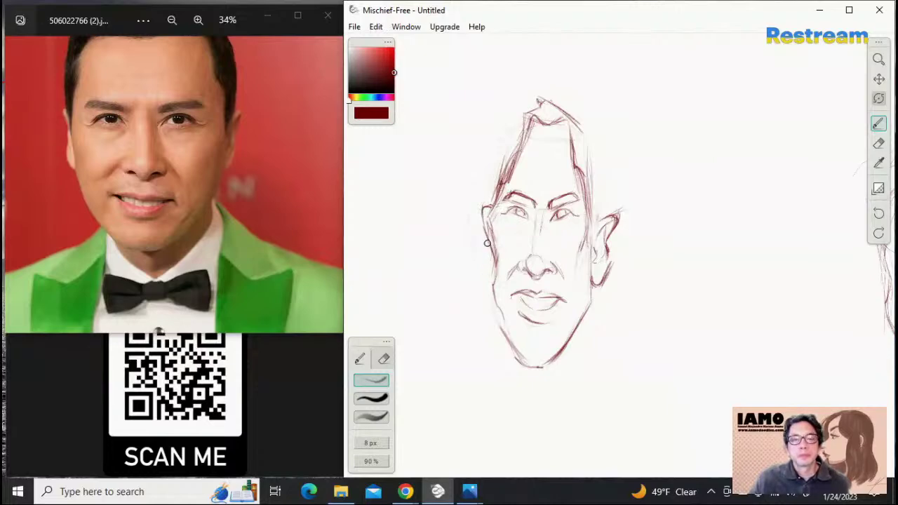
mouse_move(485, 248)
mouse_down()
mouse_move(486, 265)
mouse_move(502, 273)
mouse_up()
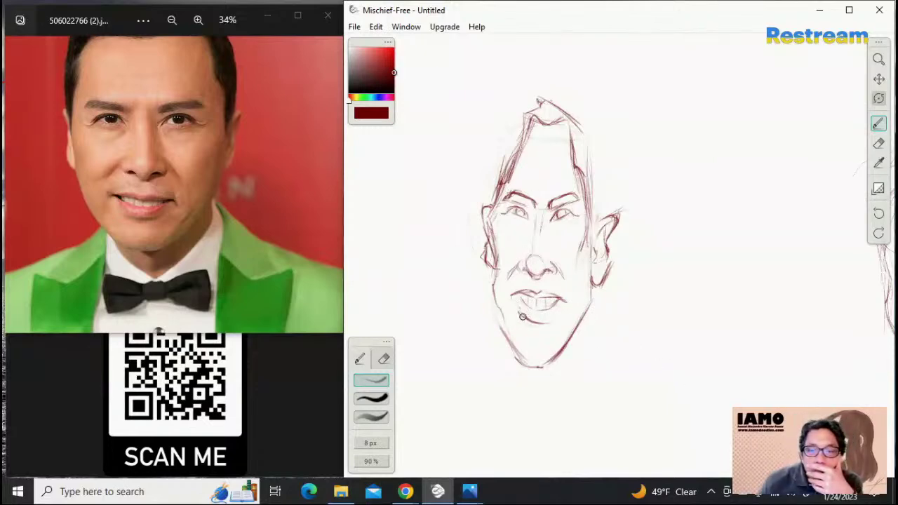
drag(519, 312, 546, 324)
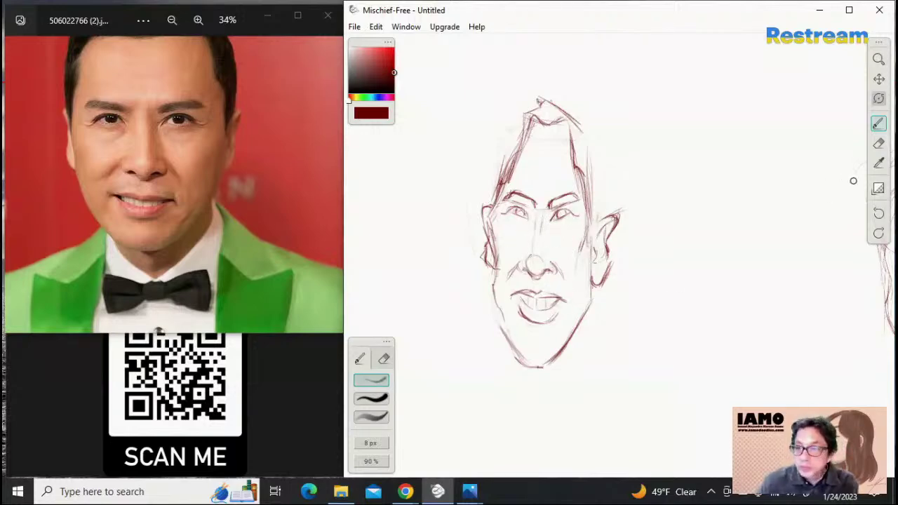
Fade the jaw and chin outline on both sides with the soft 23 px, 77% eraser
click(878, 143)
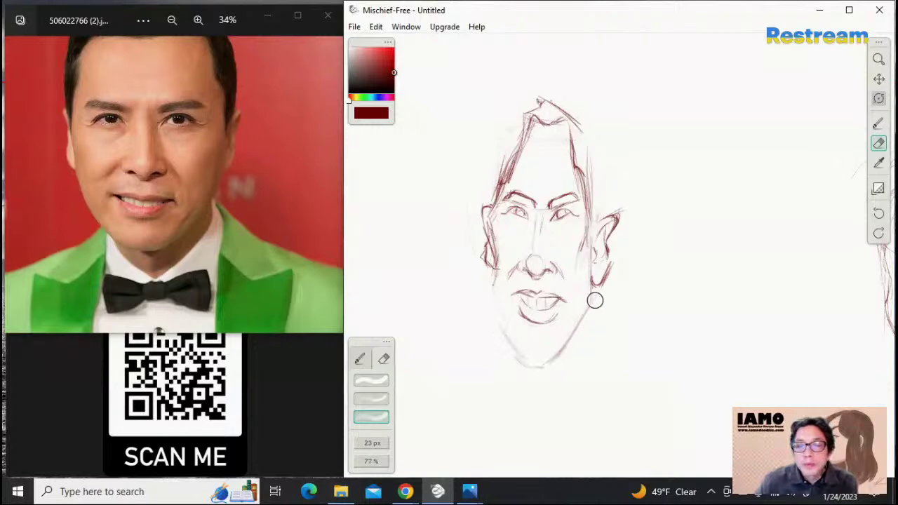
mouse_move(484, 297)
mouse_down()
mouse_move(501, 327)
mouse_move(493, 297)
mouse_move(507, 331)
mouse_up()
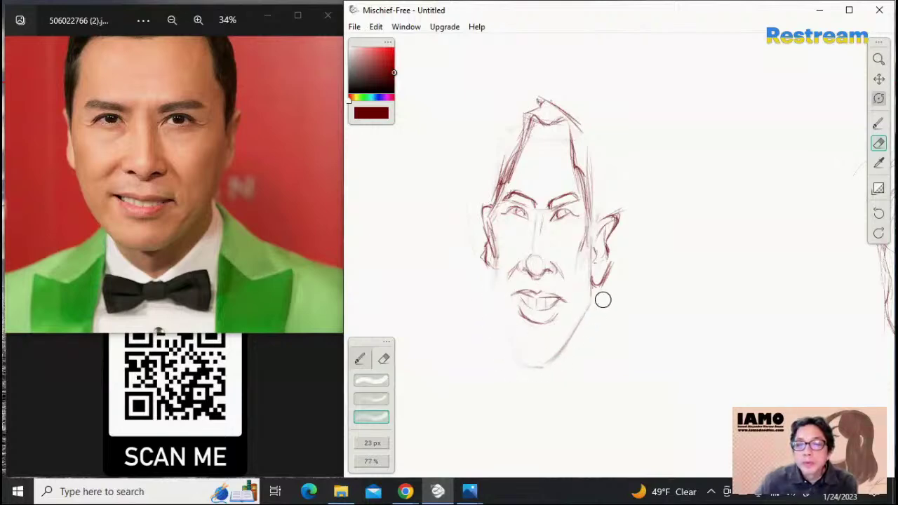
drag(596, 303, 562, 348)
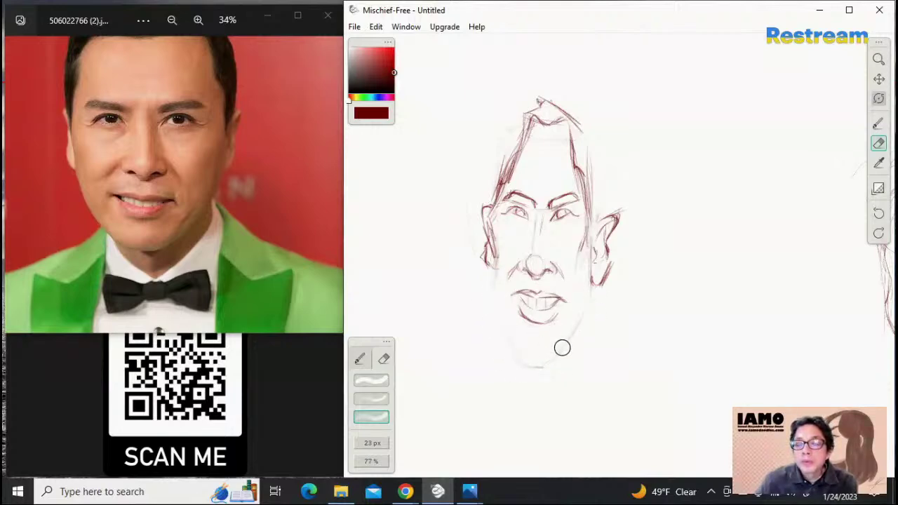
Fade the heavy hair edge on the left side of the forehead and redraw it as a lighter line curving down to the temple
click(878, 123)
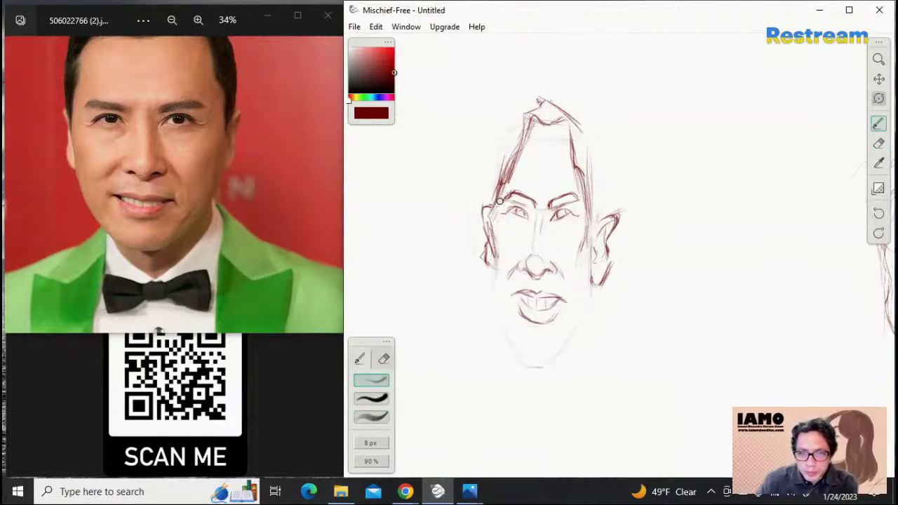
mouse_move(510, 183)
mouse_down()
mouse_move(493, 208)
mouse_move(499, 200)
mouse_up()
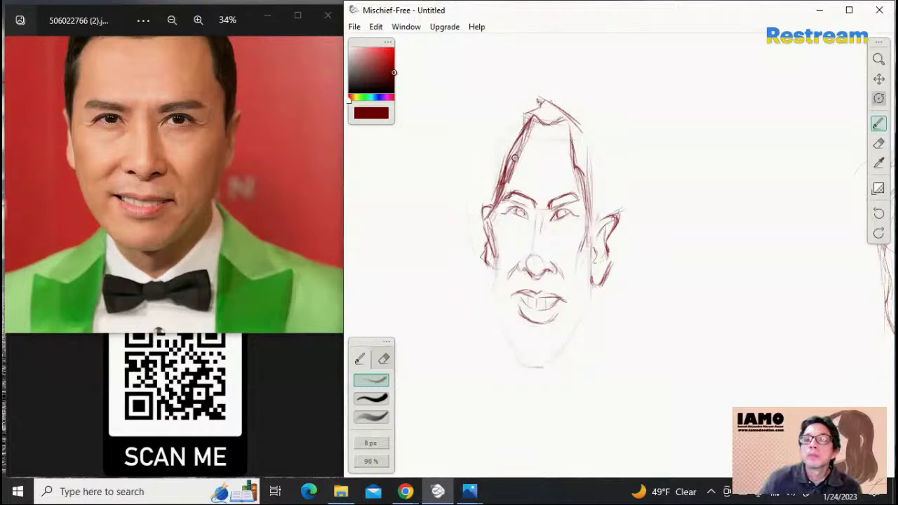
click(878, 144)
mouse_move(503, 188)
mouse_down()
mouse_move(489, 211)
mouse_move(526, 128)
mouse_move(509, 153)
mouse_up()
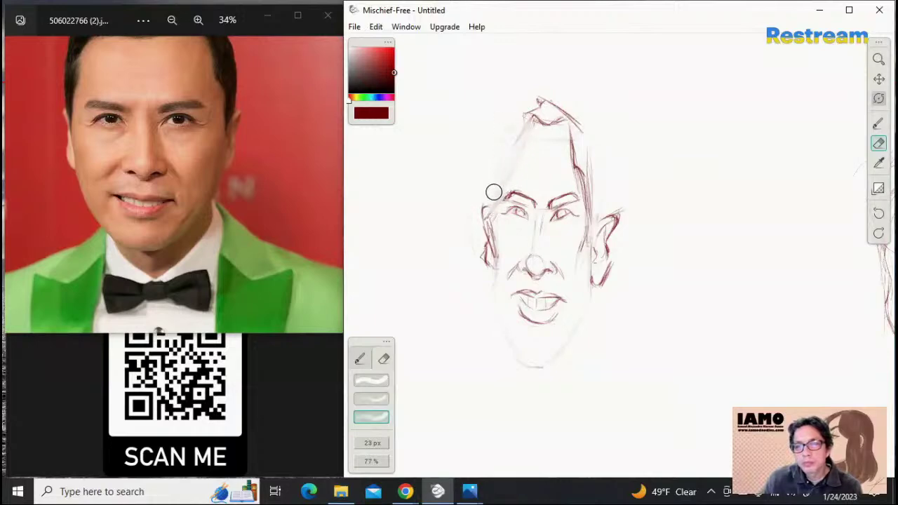
click(878, 124)
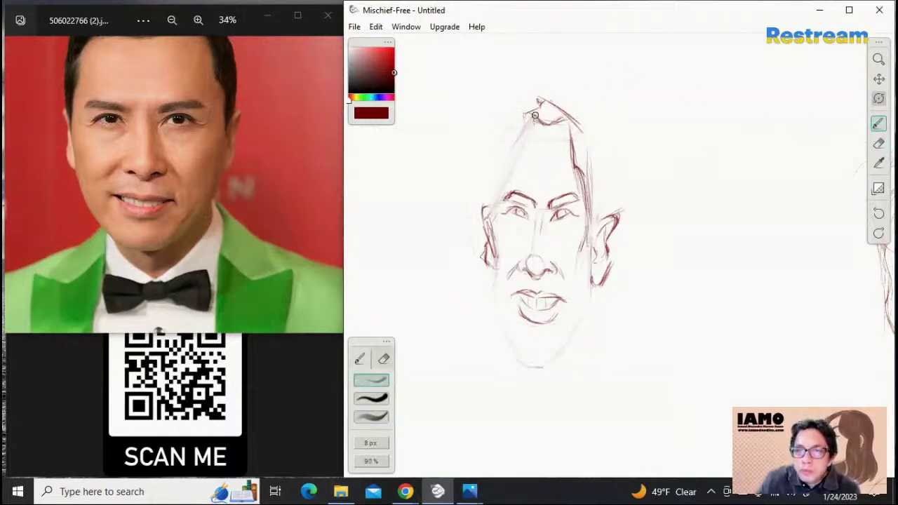
drag(534, 118, 510, 160)
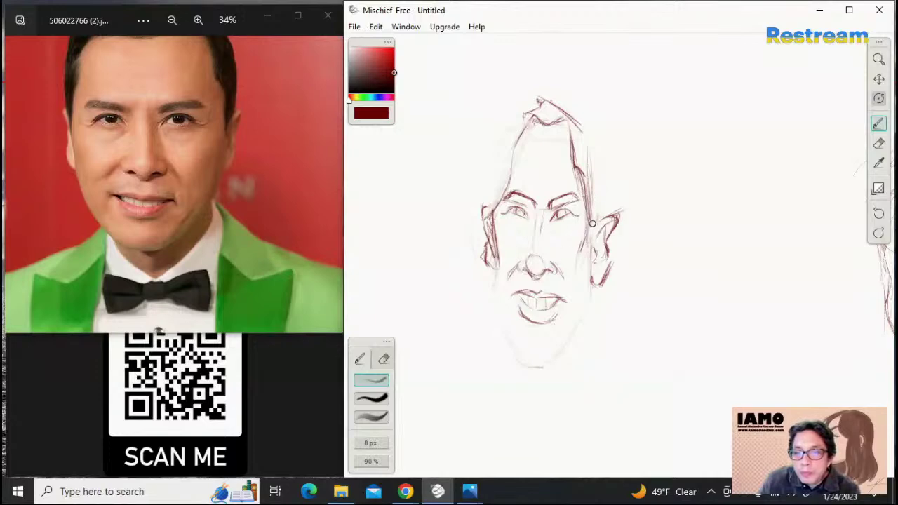
Darken the right cheek contour and draw the side of the face down along the right ear to the jaw corner
drag(587, 234, 577, 281)
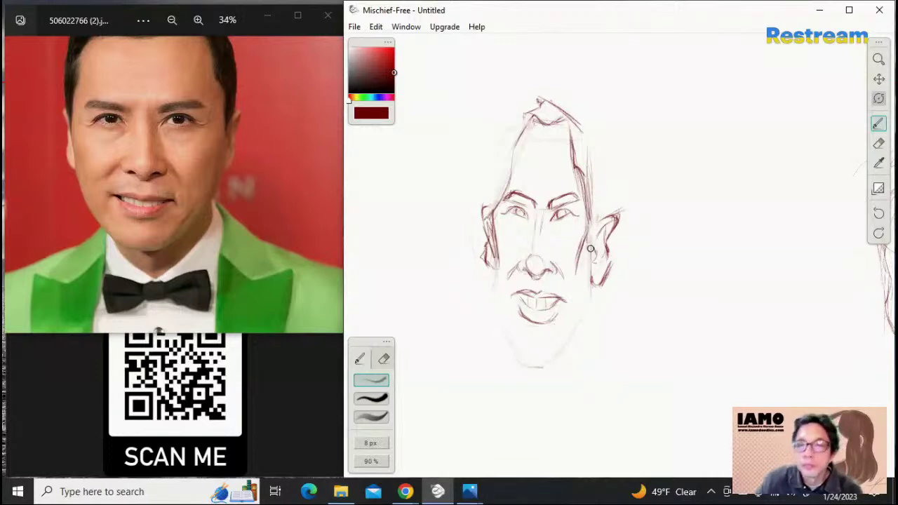
drag(593, 224, 598, 307)
drag(590, 245, 595, 302)
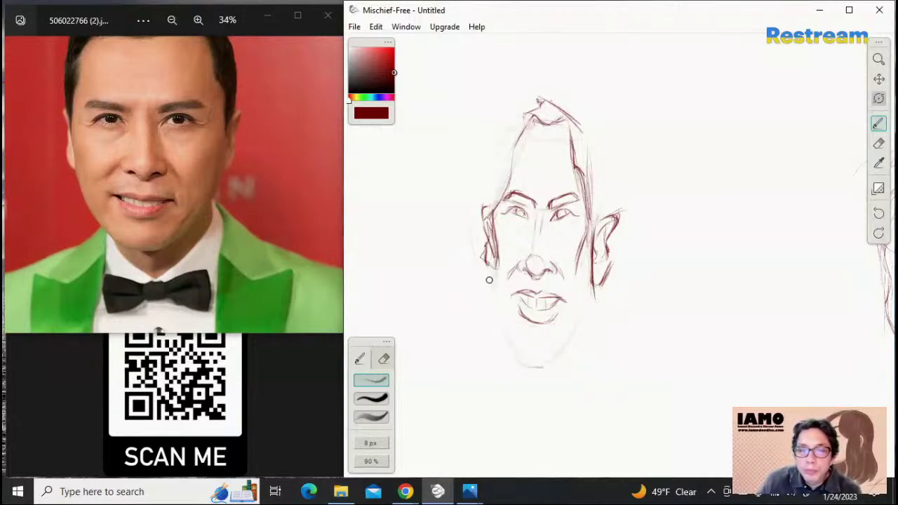
mouse_move(497, 260)
mouse_down()
mouse_move(488, 282)
mouse_move(499, 299)
mouse_move(493, 274)
mouse_move(501, 324)
mouse_up()
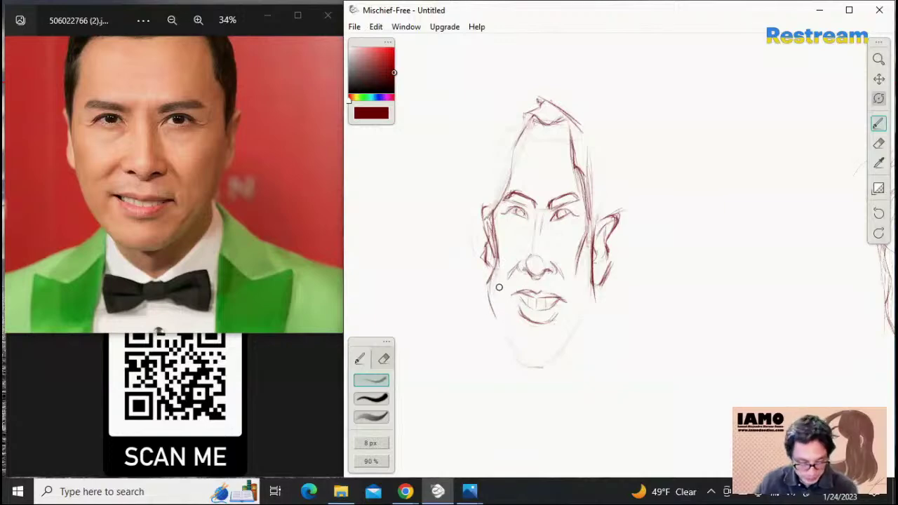
key(ctrl+z)
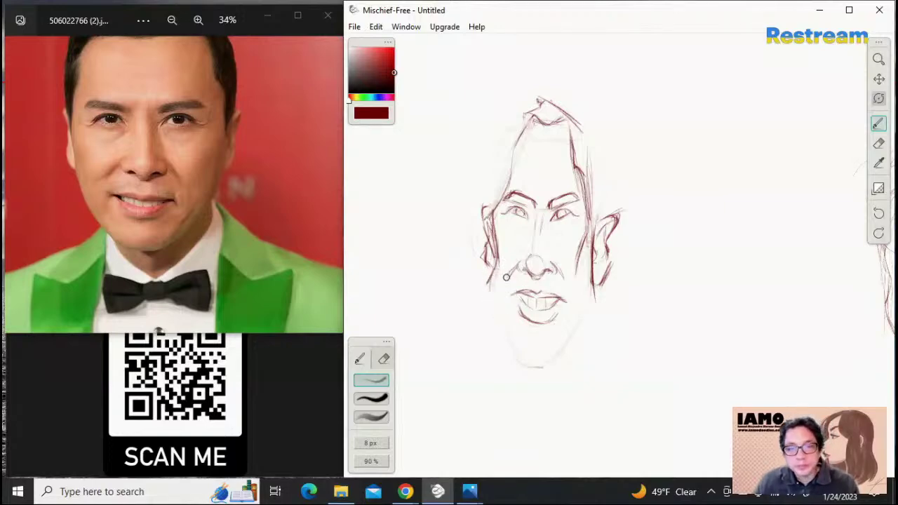
key(ctrl+z)
key(ctrl+z)
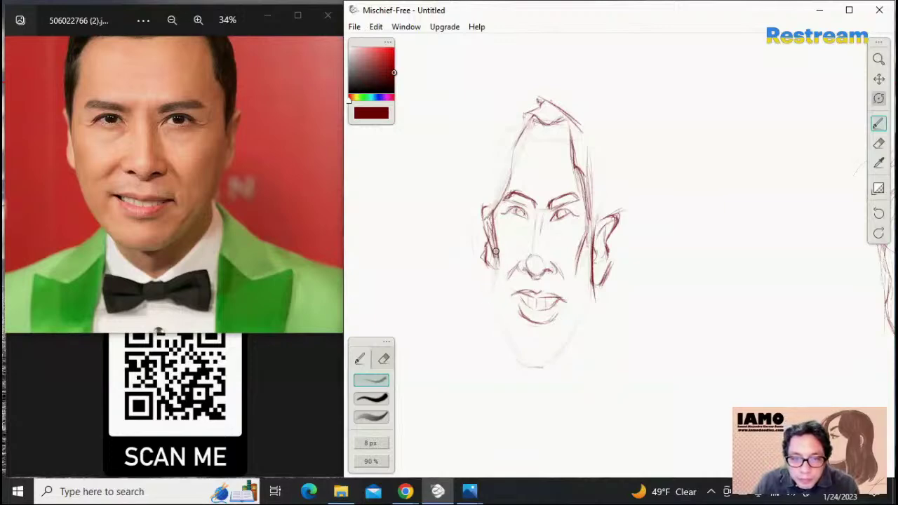
Redraw the left cheek below the ear and an angular jaw tapering to a narrow chin and rising to the right jaw corner
drag(495, 252, 489, 288)
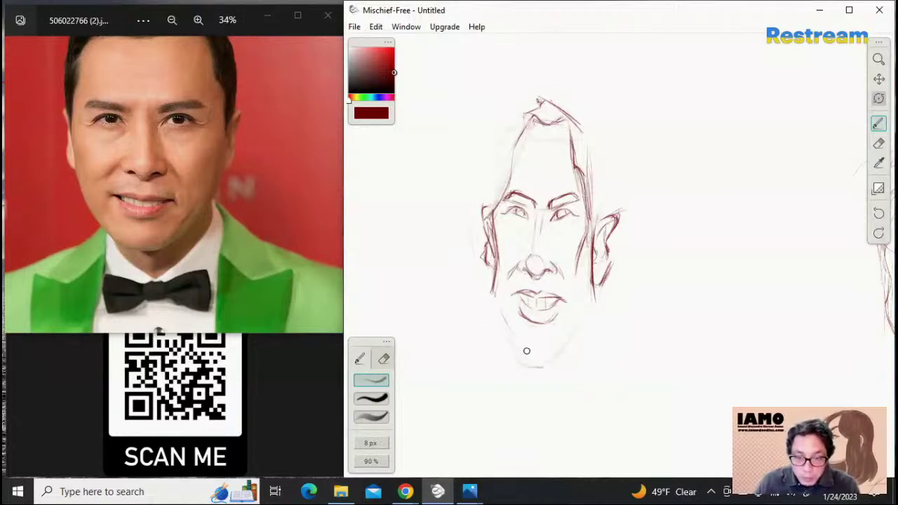
drag(491, 291, 525, 359)
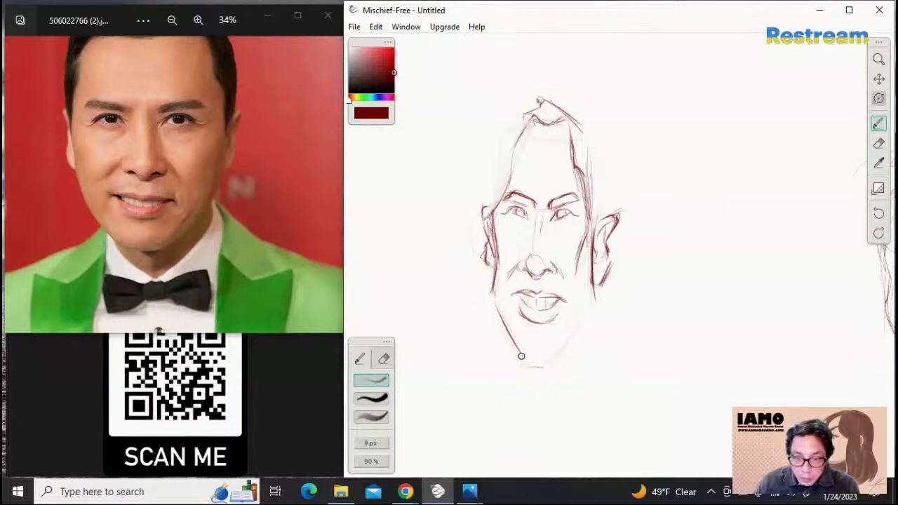
mouse_move(497, 309)
mouse_down()
mouse_move(523, 358)
mouse_move(545, 363)
mouse_up()
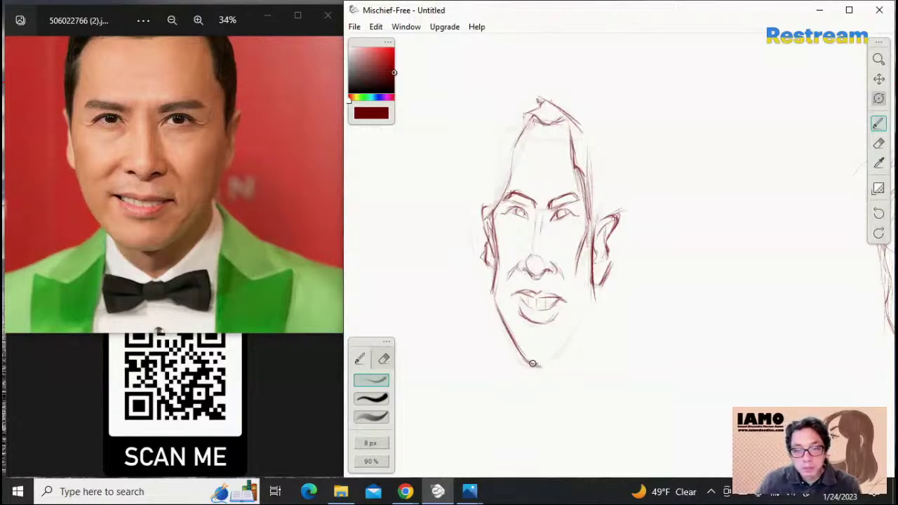
drag(531, 363, 545, 364)
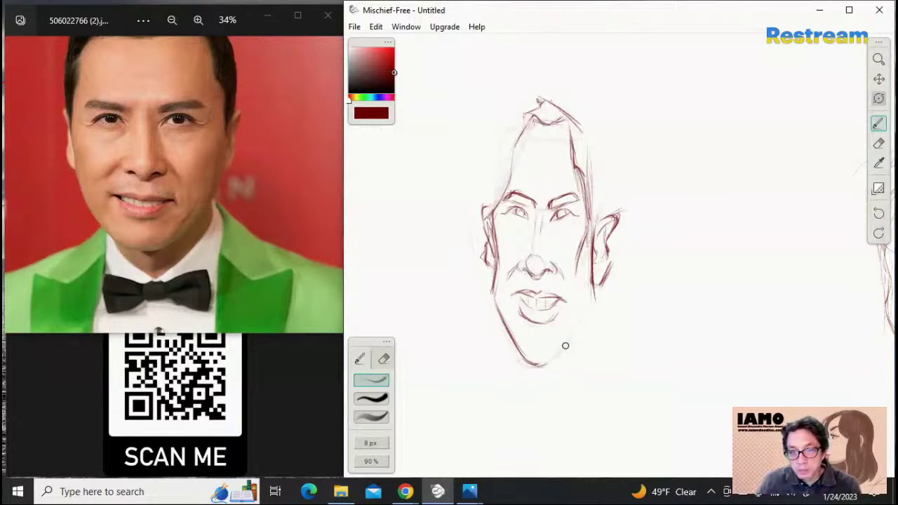
drag(586, 321, 545, 368)
drag(556, 353, 597, 302)
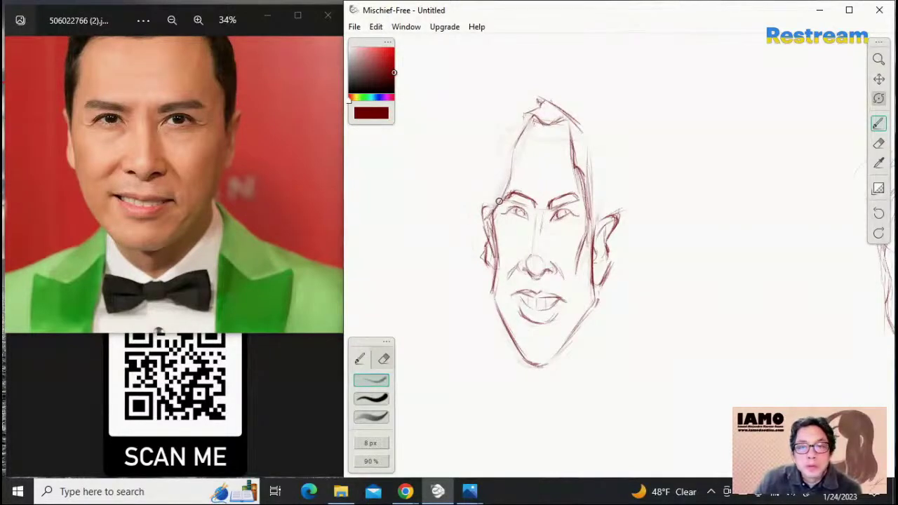
Draw and darken the outer hair outline on the left from the temple to the peak, checking the whole head in the reference photo
drag(500, 198, 506, 178)
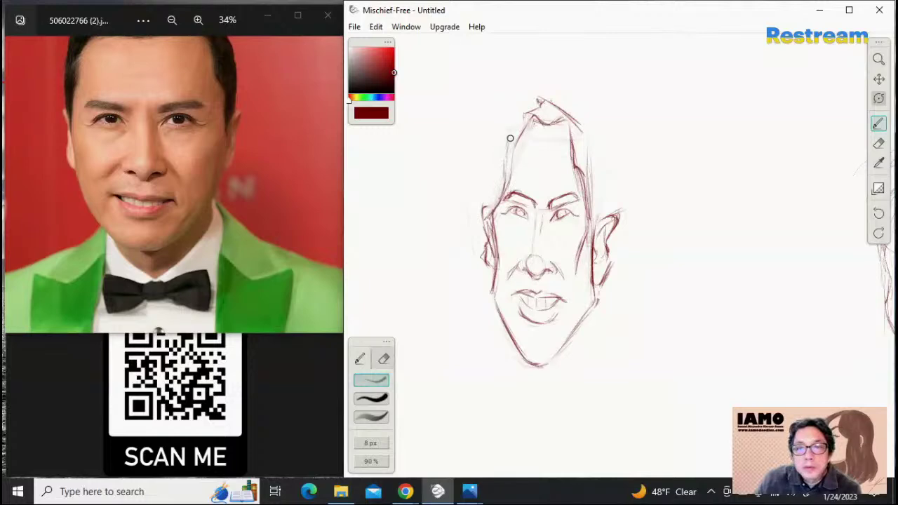
mouse_move(510, 138)
mouse_down()
mouse_move(524, 115)
mouse_move(505, 145)
mouse_up()
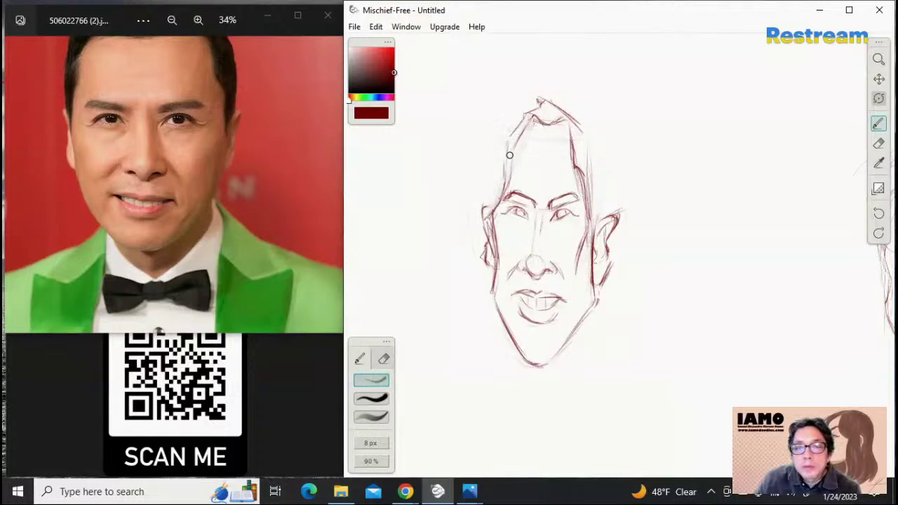
click(198, 24)
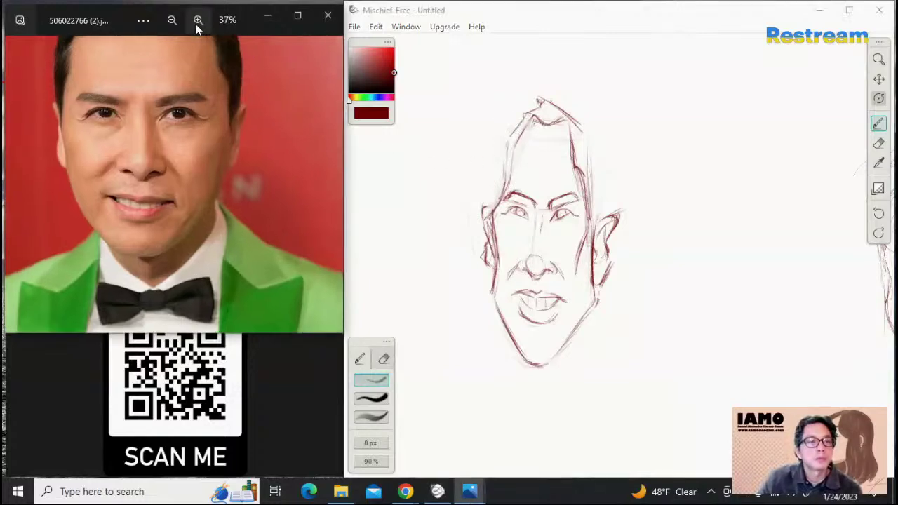
click(172, 21)
scroll(198, 28, down, 1)
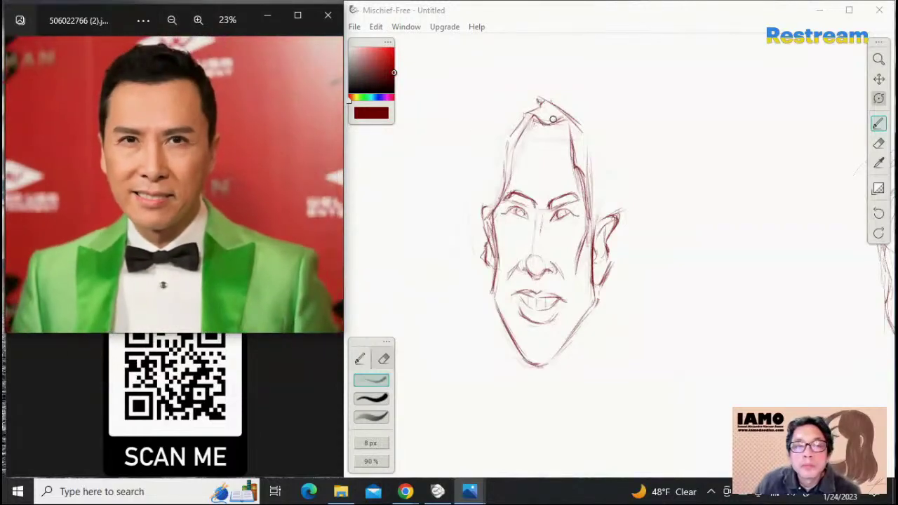
click(529, 110)
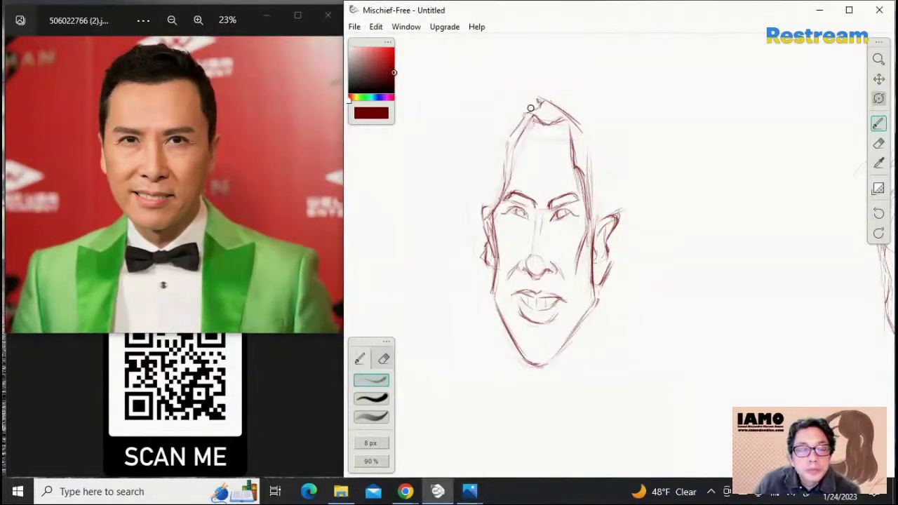
mouse_move(532, 110)
mouse_down()
mouse_move(542, 101)
mouse_move(532, 112)
mouse_up()
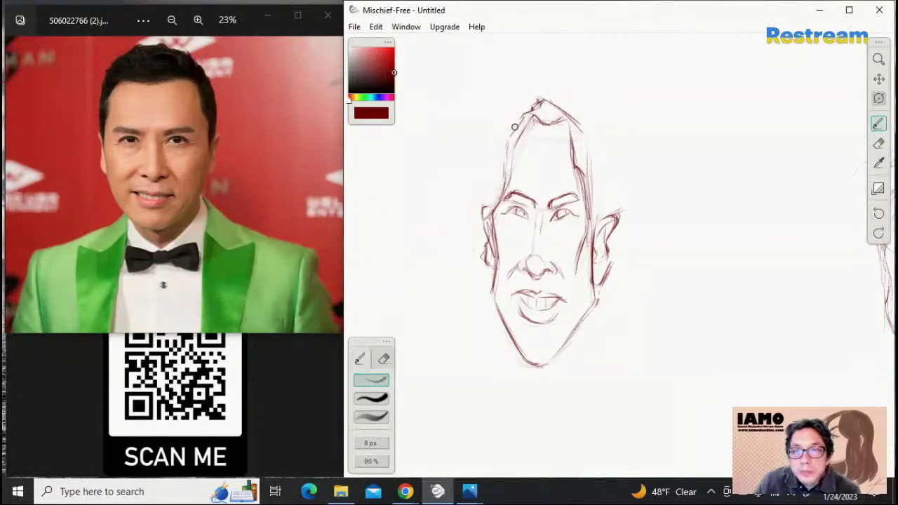
mouse_move(523, 115)
mouse_down()
mouse_move(507, 141)
mouse_move(524, 114)
mouse_move(504, 148)
mouse_move(502, 184)
mouse_move(506, 153)
mouse_up()
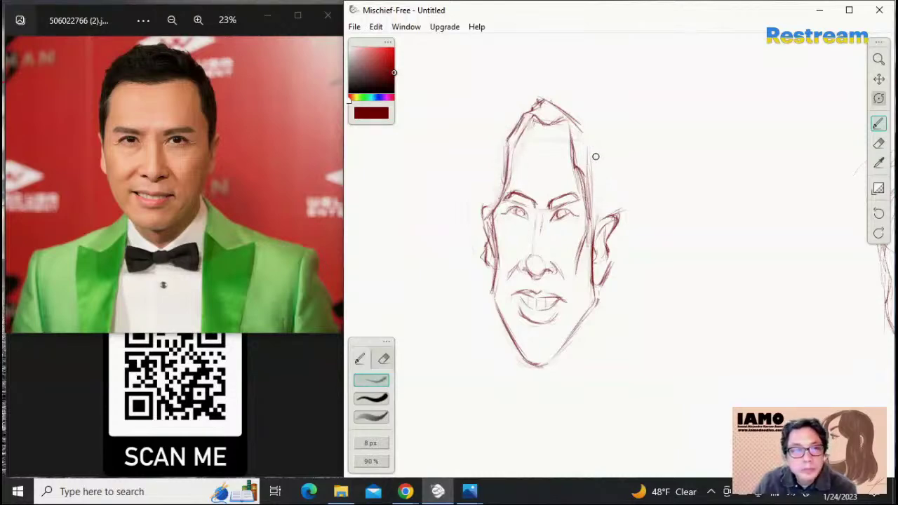
Draw the outer hair line above the right ear, then fade the nose and redraw it with a darker bridge, tip and nostrils
mouse_move(586, 140)
mouse_down()
mouse_move(589, 203)
mouse_move(598, 172)
mouse_move(597, 217)
mouse_move(598, 159)
mouse_move(572, 119)
mouse_move(592, 228)
mouse_up()
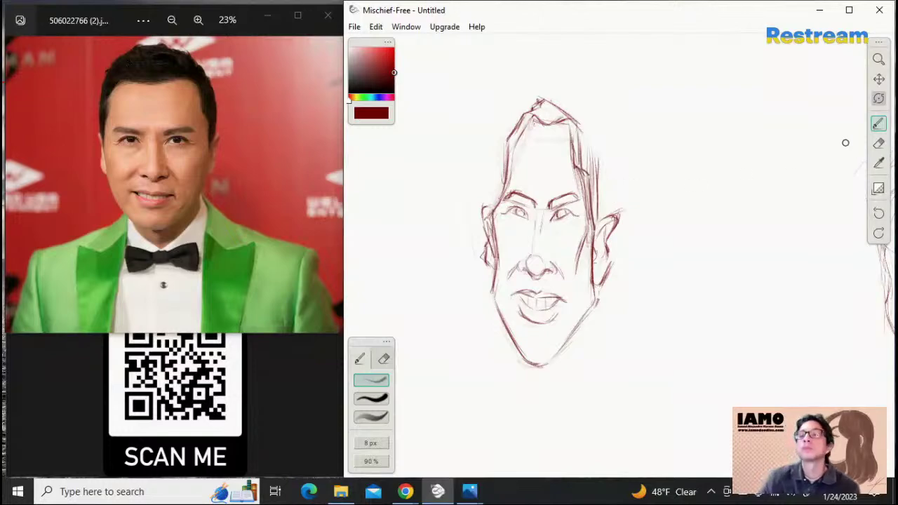
click(878, 143)
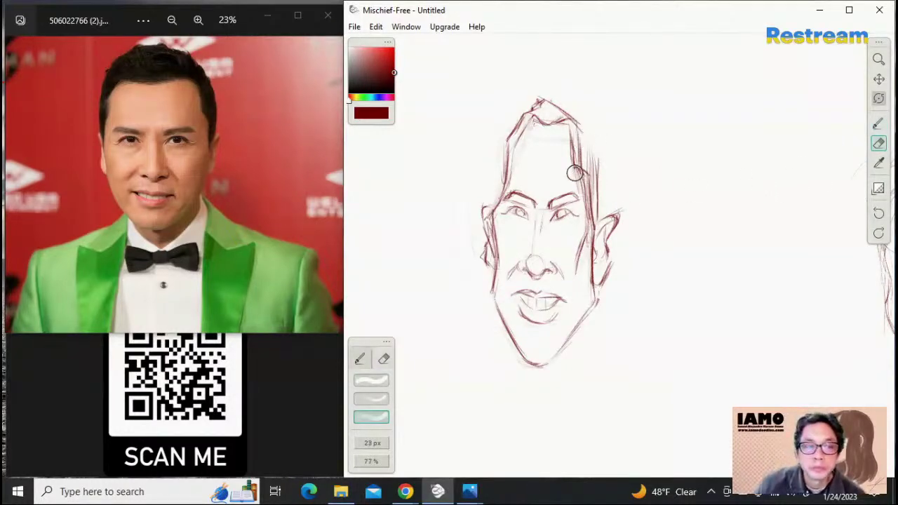
drag(560, 209, 561, 197)
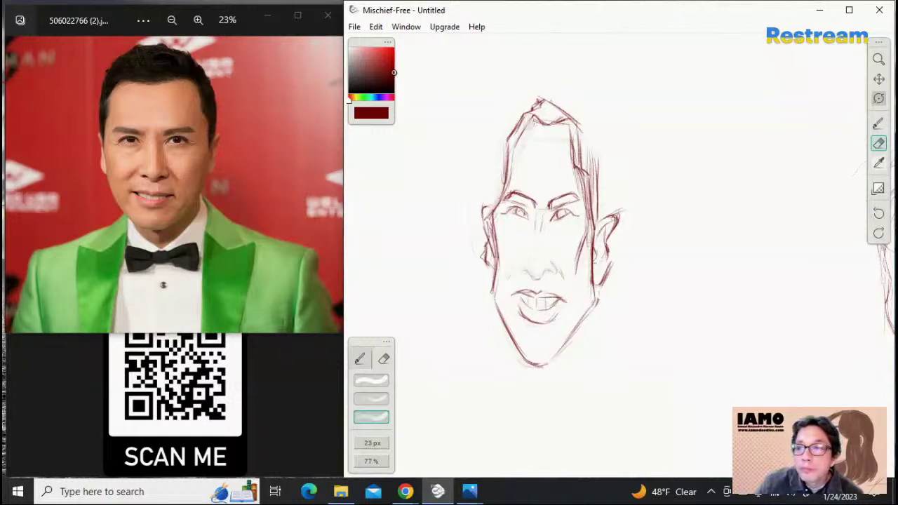
key(b)
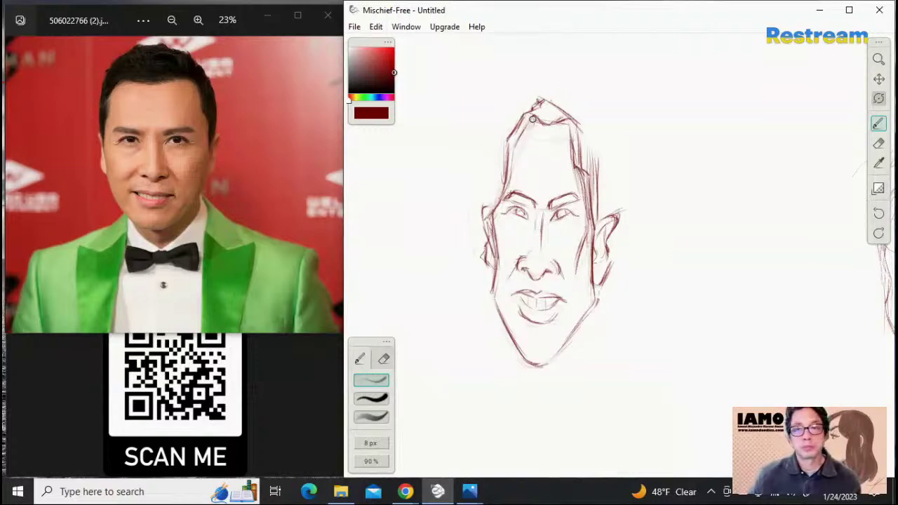
Darken the left hairline, fade the right hairline, and redraw it farther out with a rounded outer hair edge down to the right ear
mouse_move(529, 119)
mouse_down()
mouse_move(509, 140)
mouse_move(531, 120)
mouse_move(514, 148)
mouse_move(514, 140)
mouse_move(509, 178)
mouse_up()
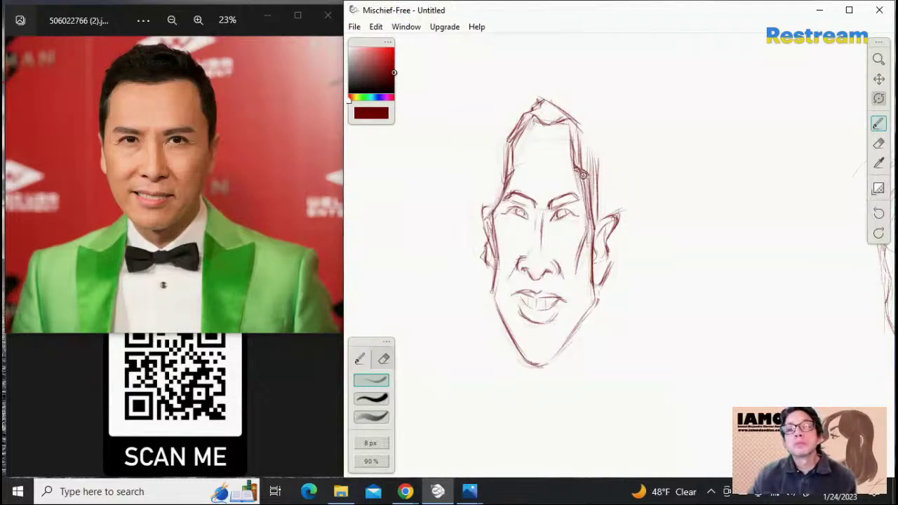
click(878, 143)
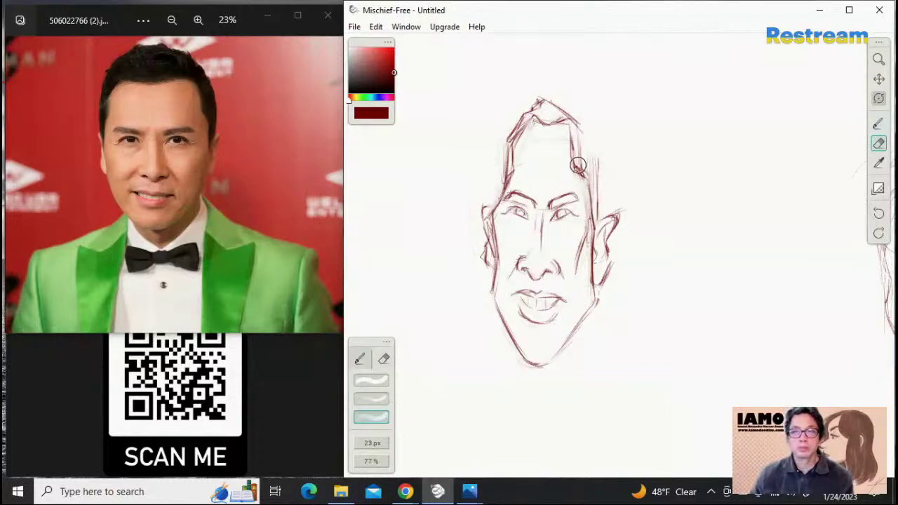
mouse_move(578, 165)
mouse_down()
mouse_move(578, 130)
mouse_move(574, 154)
mouse_move(568, 133)
mouse_move(576, 180)
mouse_move(573, 131)
mouse_move(571, 138)
mouse_move(563, 124)
mouse_move(557, 134)
mouse_move(533, 125)
mouse_move(538, 141)
mouse_move(577, 143)
mouse_move(556, 143)
mouse_move(575, 133)
mouse_move(536, 134)
mouse_move(530, 116)
mouse_move(559, 123)
mouse_move(526, 116)
mouse_move(566, 120)
mouse_move(537, 121)
mouse_move(517, 143)
mouse_move(532, 124)
mouse_up()
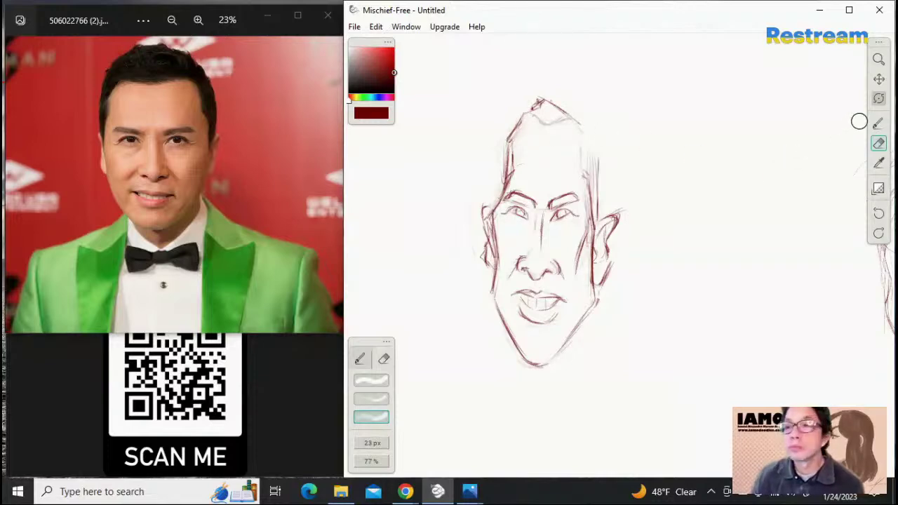
click(878, 122)
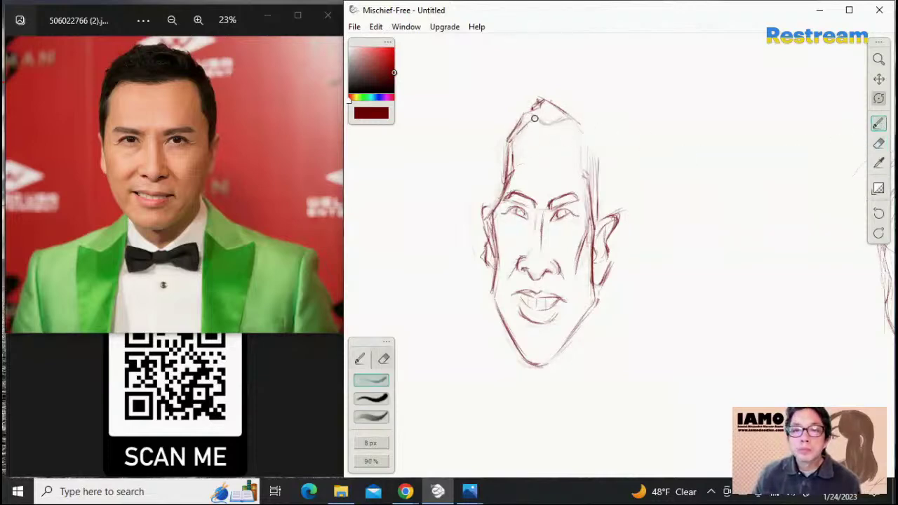
mouse_move(534, 118)
mouse_down()
mouse_move(510, 141)
mouse_move(534, 116)
mouse_move(521, 132)
mouse_move(540, 124)
mouse_move(532, 116)
mouse_move(560, 120)
mouse_move(549, 127)
mouse_move(578, 124)
mouse_move(565, 122)
mouse_move(579, 124)
mouse_move(582, 168)
mouse_up()
drag(580, 129, 584, 176)
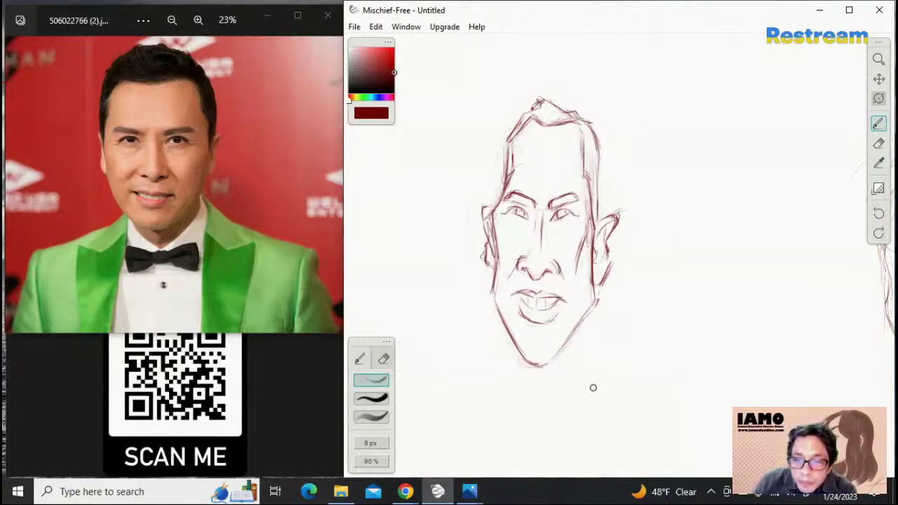
mouse_move(591, 314)
mouse_down()
mouse_move(592, 383)
mouse_move(585, 380)
mouse_up()
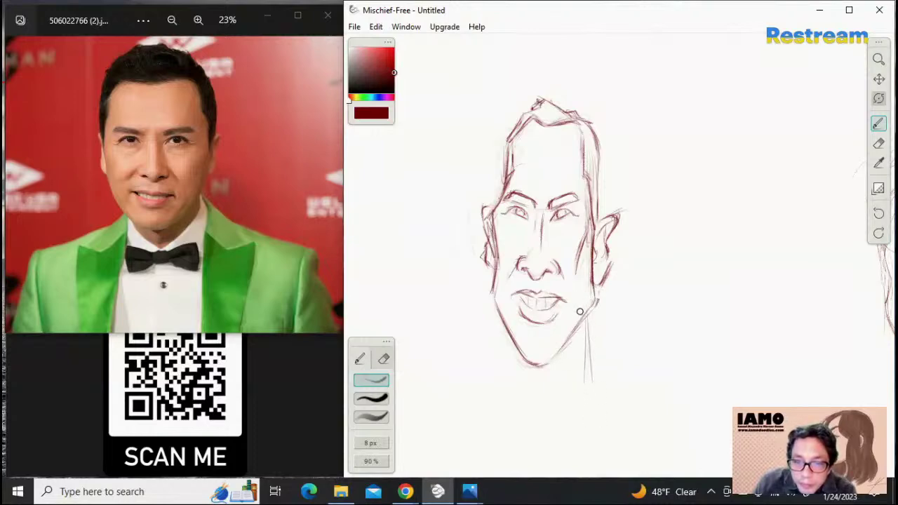
drag(583, 331, 585, 383)
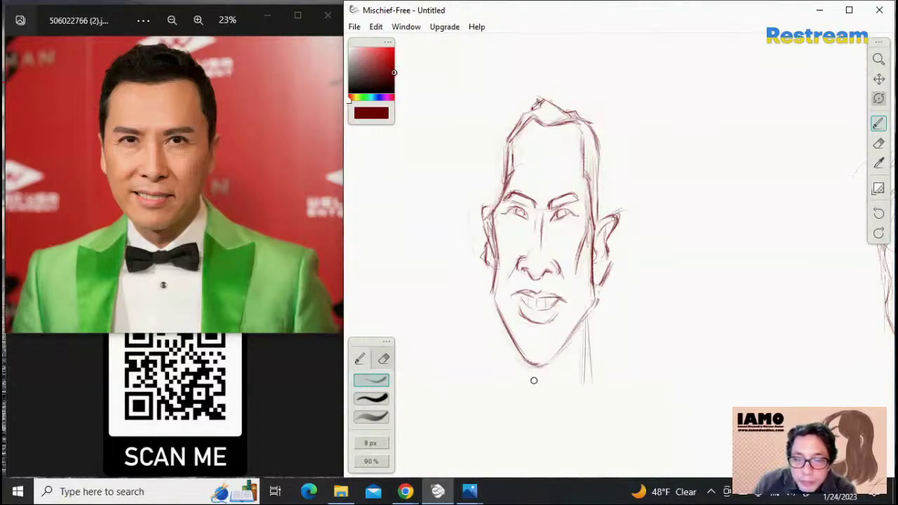
drag(527, 362, 553, 403)
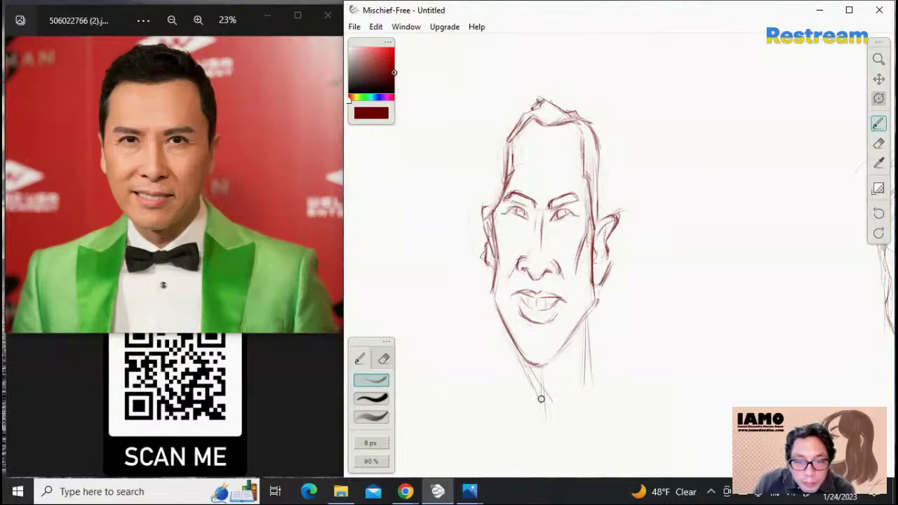
drag(578, 374, 552, 400)
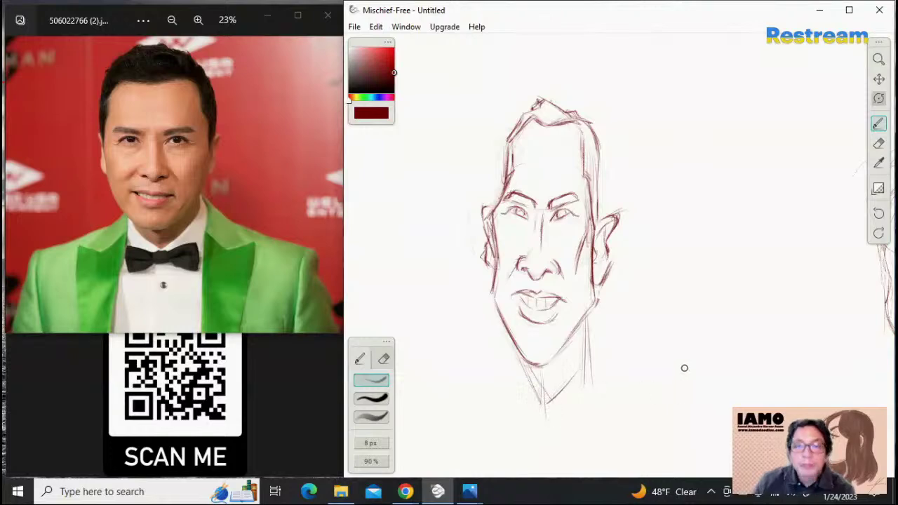
key(e)
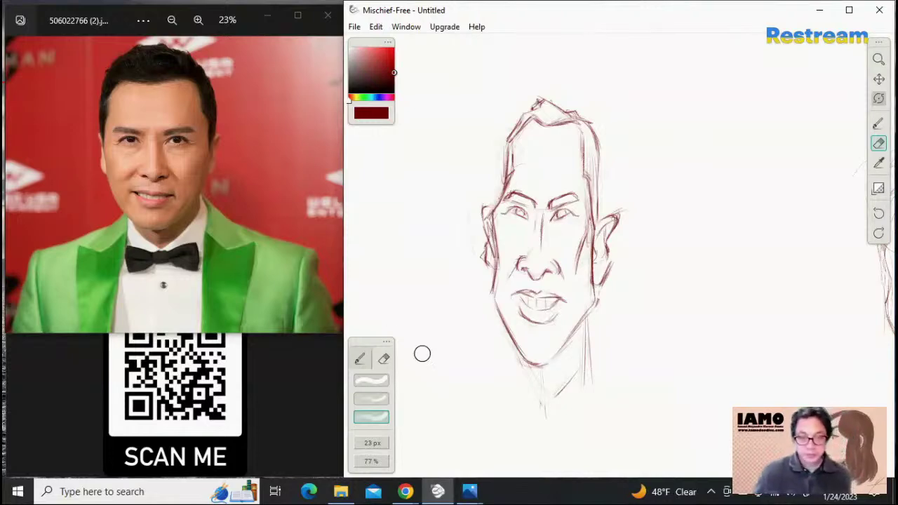
click(878, 125)
click(881, 144)
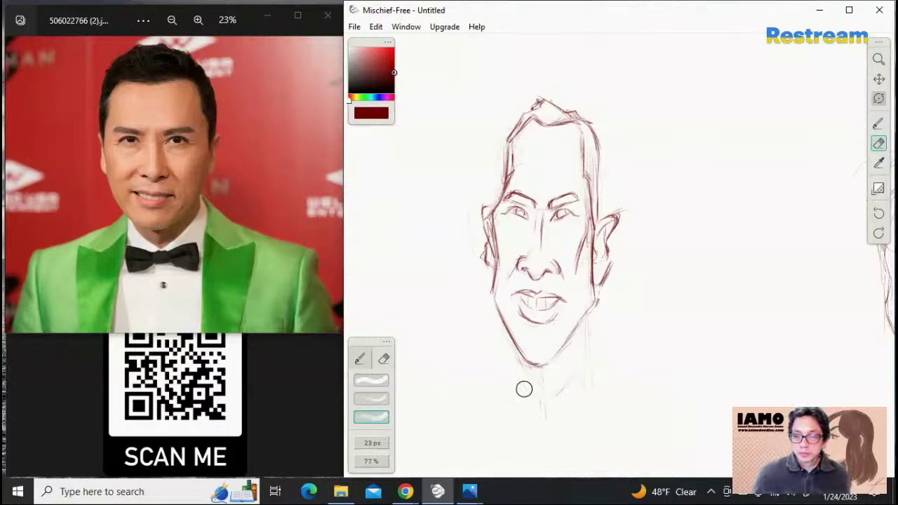
mouse_move(577, 374)
mouse_down()
mouse_move(534, 409)
mouse_move(572, 361)
mouse_move(557, 436)
mouse_move(567, 413)
mouse_move(540, 418)
mouse_move(590, 397)
mouse_up()
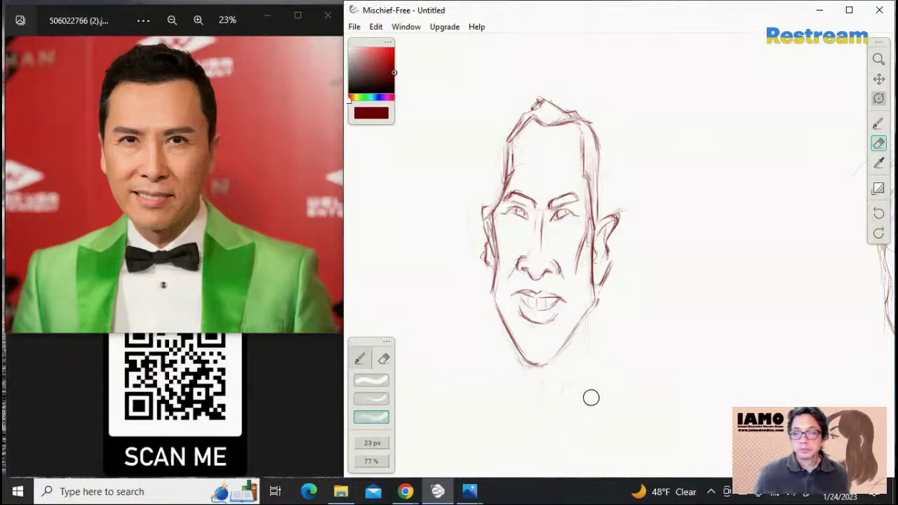
Draw a narrow neck with two vertical lines below the jaw, and rework the hair top into a flatter step right of the peak
click(878, 124)
mouse_move(574, 332)
mouse_down()
mouse_move(575, 381)
mouse_move(538, 415)
mouse_up()
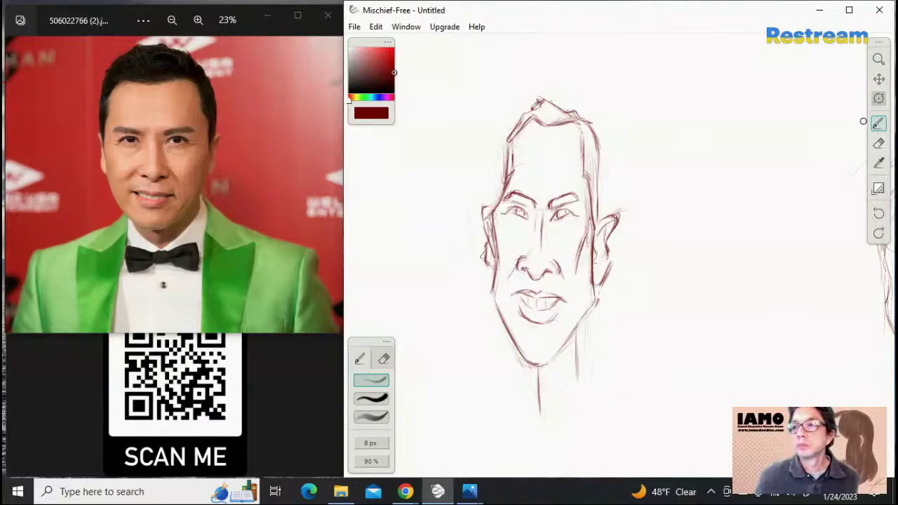
click(878, 143)
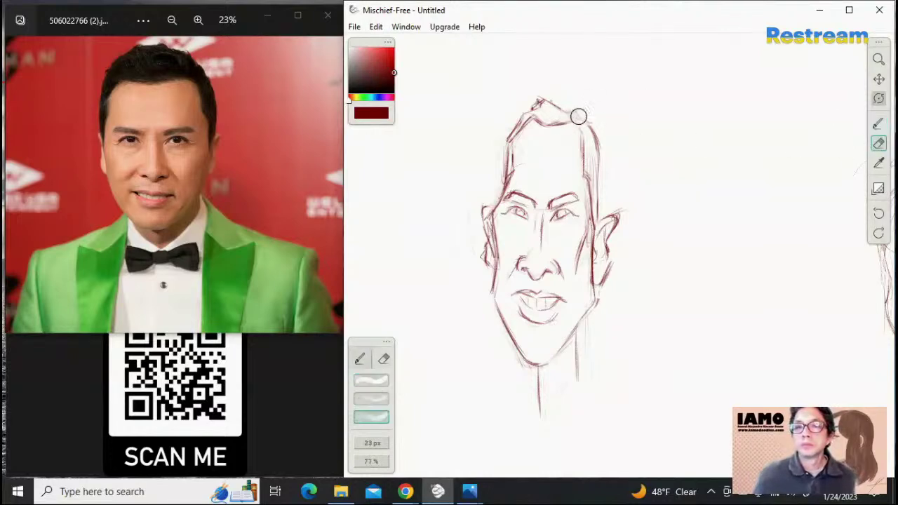
click(878, 122)
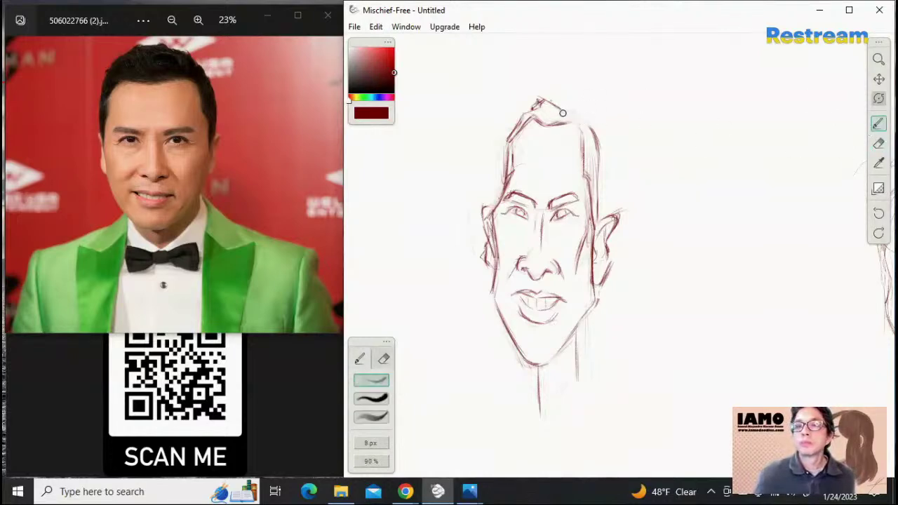
drag(562, 113, 581, 113)
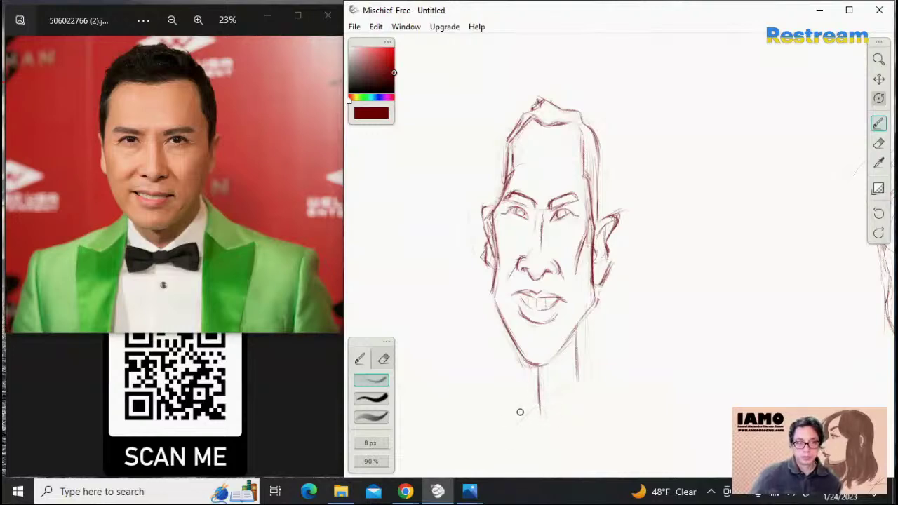
Draw sloping collar lines outward from both sides of the neck, and darken the neck's right side with a V-shaped shirt opening
drag(538, 405, 479, 431)
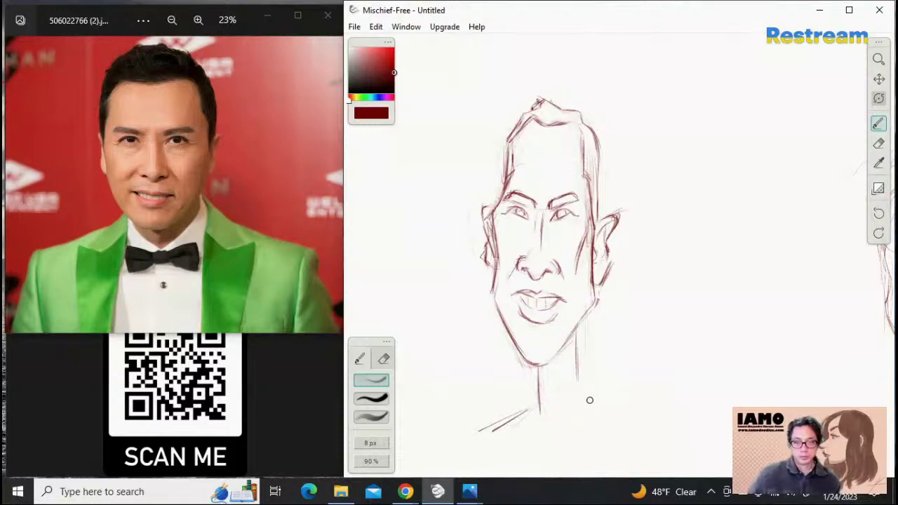
drag(583, 394, 643, 433)
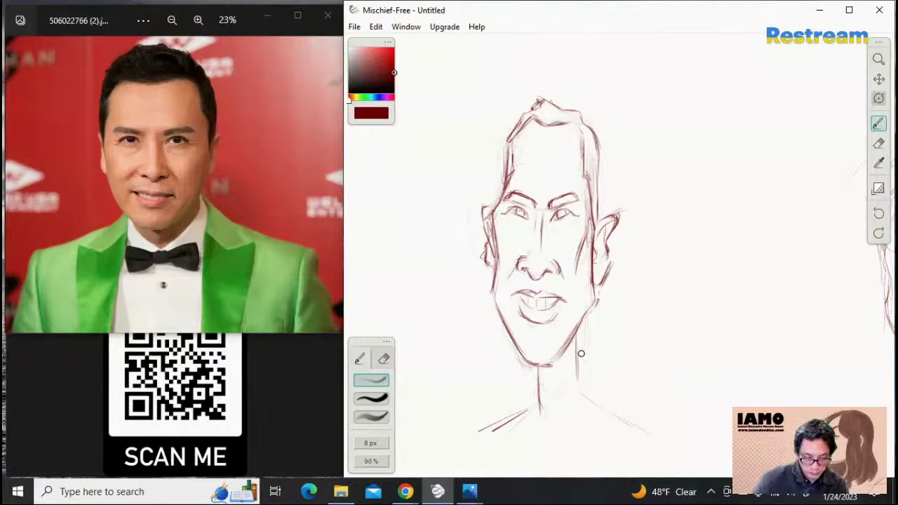
drag(575, 345, 577, 392)
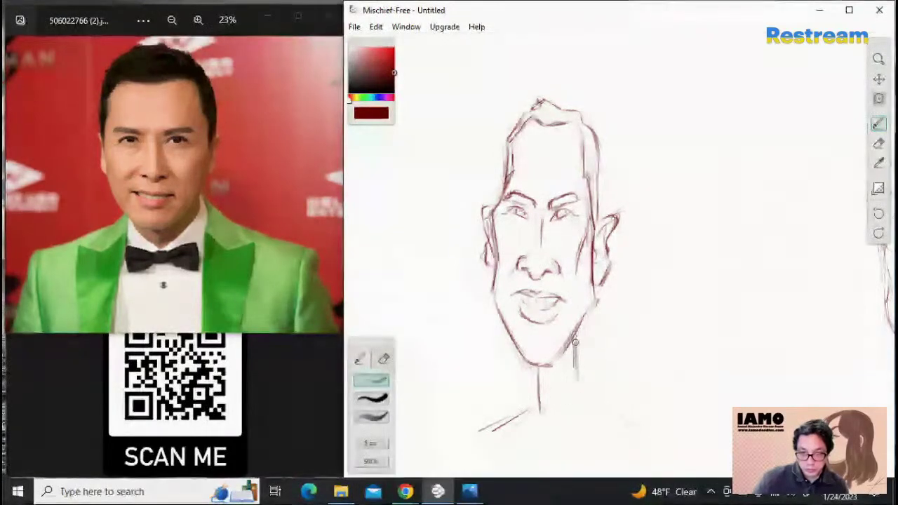
drag(575, 345, 576, 400)
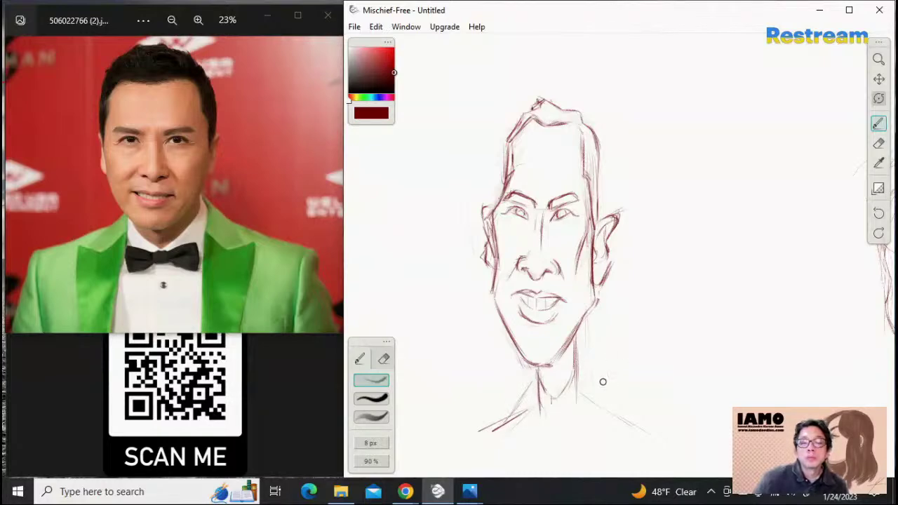
drag(587, 383, 619, 420)
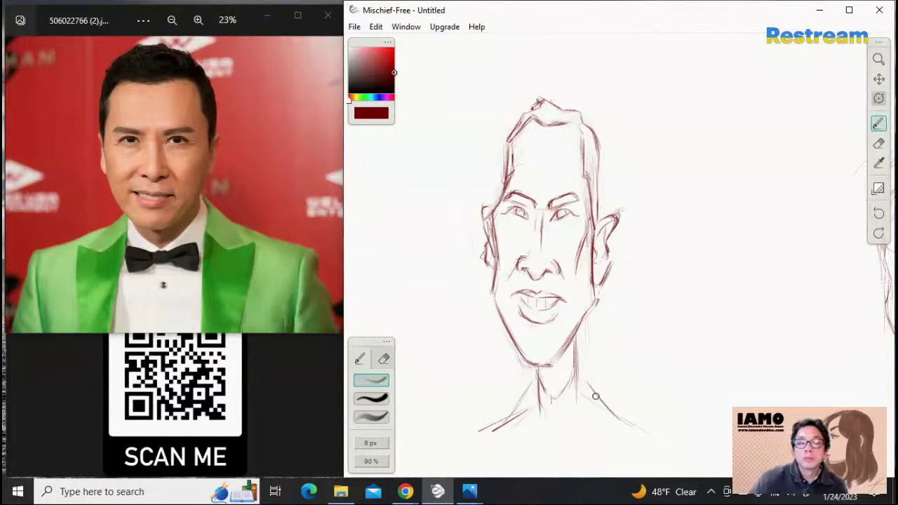
drag(581, 375, 614, 412)
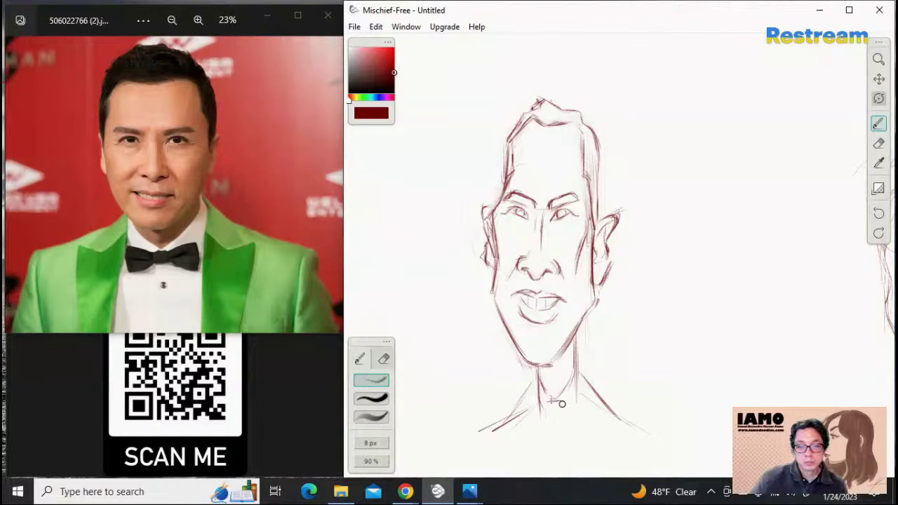
Sketch the bow tie at the base of the neck with a center knot and two flared wings, plus a shirt button below
drag(549, 408, 586, 395)
mouse_move(550, 401)
mouse_down()
mouse_move(521, 403)
mouse_move(533, 422)
mouse_move(549, 415)
mouse_move(531, 423)
mouse_move(582, 421)
mouse_move(564, 408)
mouse_move(572, 410)
mouse_move(526, 409)
mouse_move(540, 400)
mouse_move(519, 395)
mouse_move(523, 424)
mouse_move(520, 410)
mouse_move(533, 424)
mouse_move(578, 418)
mouse_move(564, 400)
mouse_move(590, 396)
mouse_move(583, 419)
mouse_up()
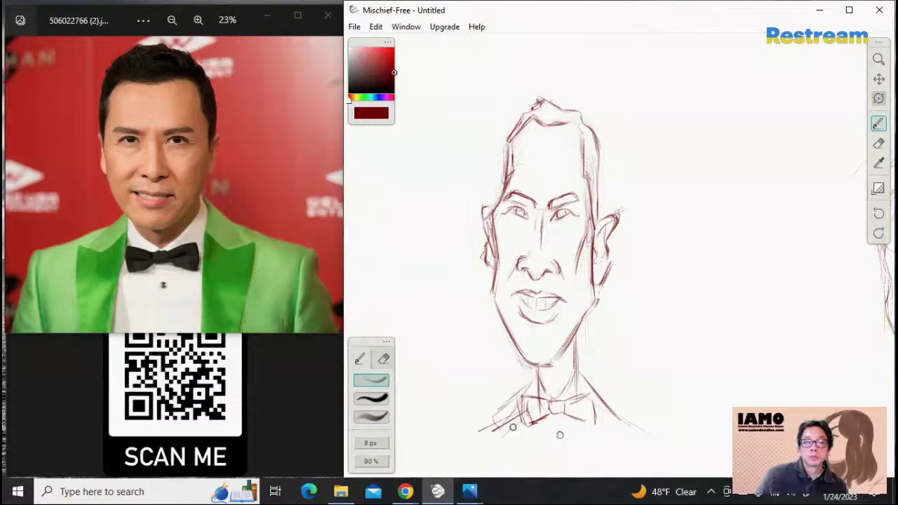
Draw the jacket's pointed lapels on both sides of the bow tie, with their lower edges and the shirt front lines running down
mouse_move(475, 437)
mouse_down()
mouse_move(500, 447)
mouse_move(478, 465)
mouse_move(479, 477)
mouse_up()
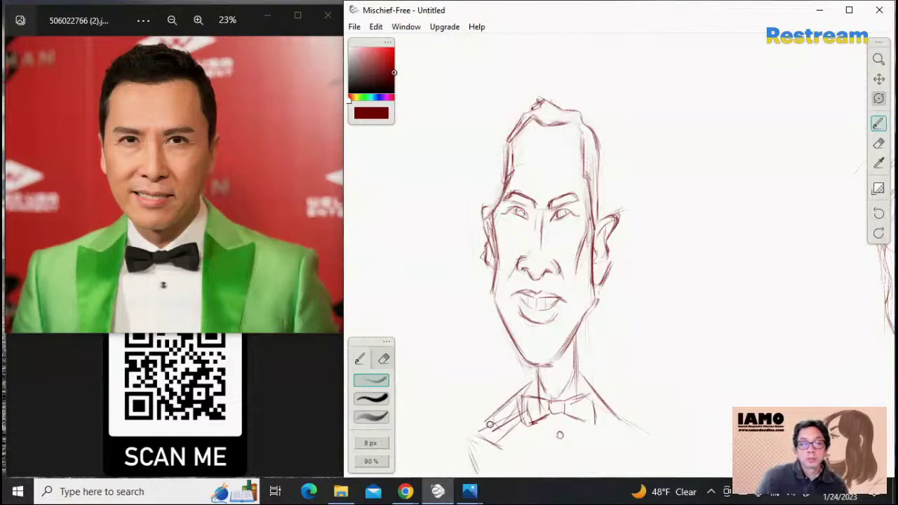
mouse_move(509, 405)
mouse_down()
mouse_move(480, 426)
mouse_move(491, 439)
mouse_move(479, 429)
mouse_move(503, 445)
mouse_up()
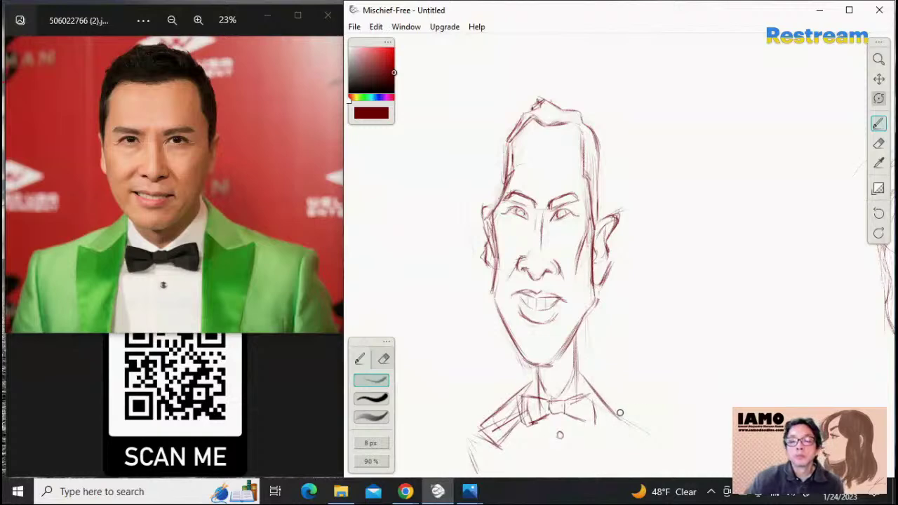
drag(585, 379, 625, 420)
mouse_move(578, 380)
mouse_down()
mouse_move(636, 430)
mouse_move(590, 389)
mouse_move(630, 428)
mouse_move(602, 436)
mouse_move(595, 420)
mouse_move(617, 440)
mouse_up()
drag(591, 414, 618, 440)
drag(577, 373, 629, 421)
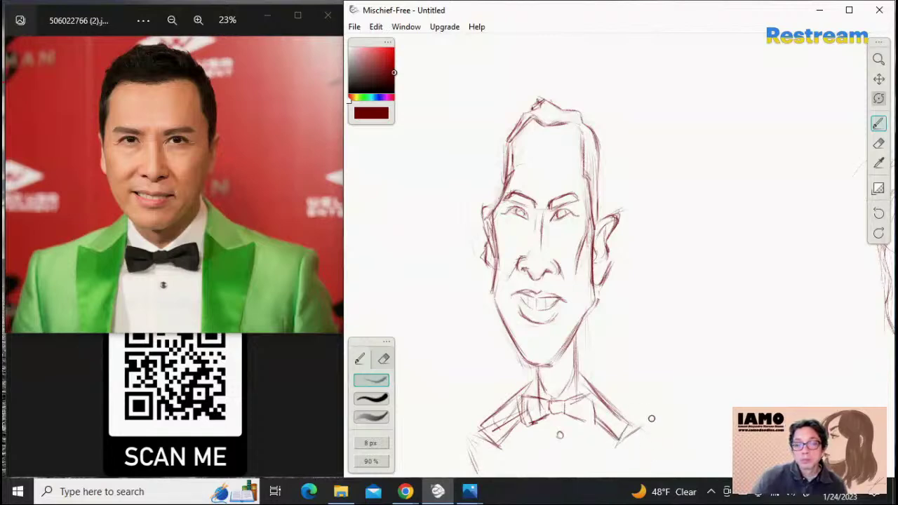
drag(651, 419, 646, 466)
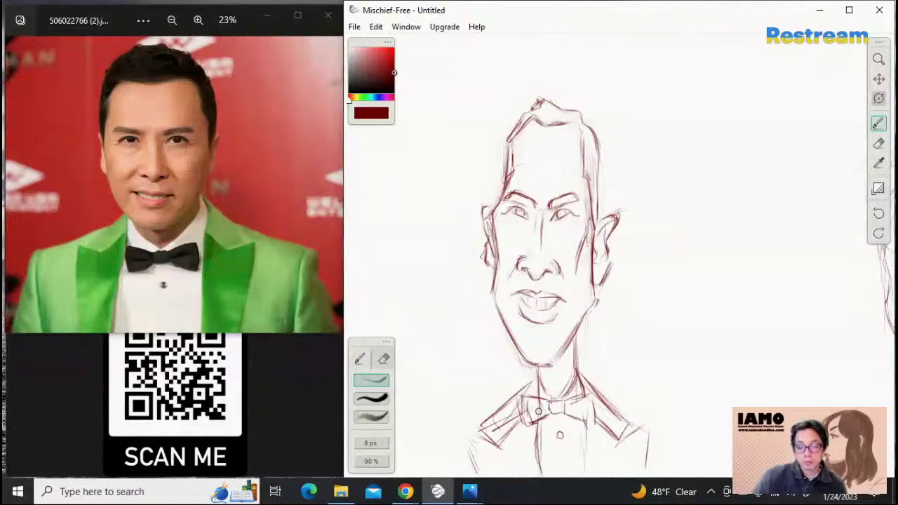
Draw the sloping jacket shoulders outward from both lapels and start the outer sleeve line down each side
mouse_move(490, 413)
mouse_down()
mouse_move(457, 424)
mouse_move(514, 399)
mouse_up()
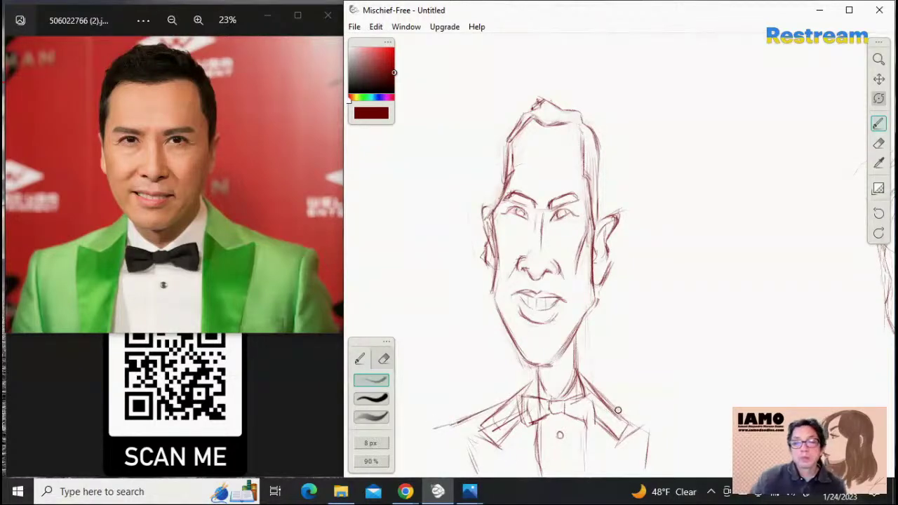
drag(623, 406, 684, 429)
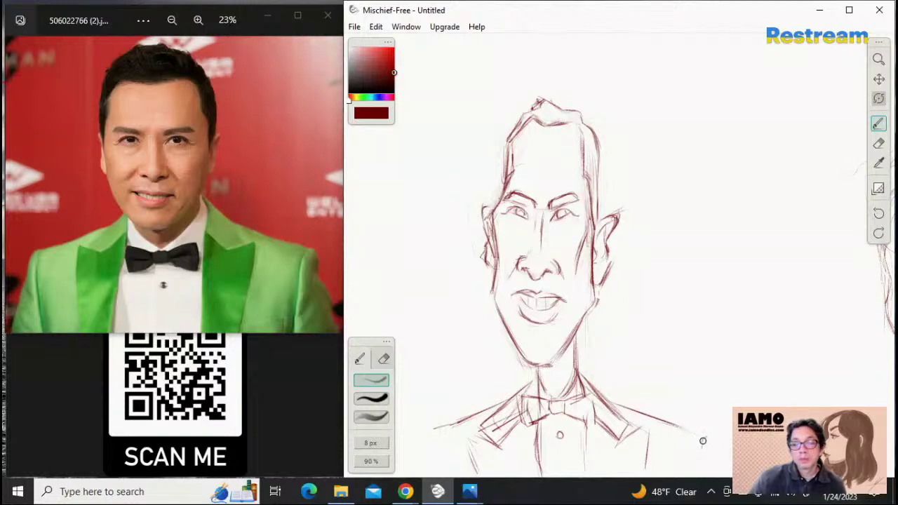
drag(704, 433, 695, 457)
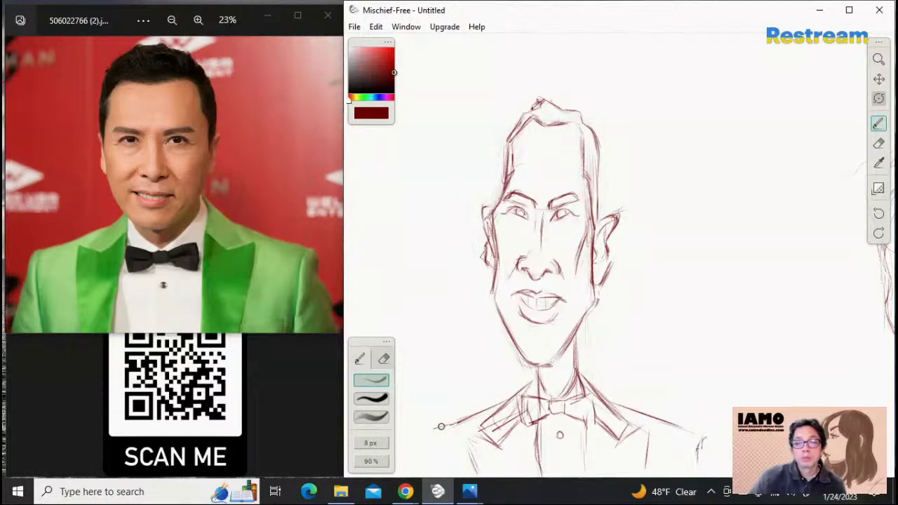
mouse_move(433, 429)
mouse_down()
mouse_move(445, 472)
mouse_move(439, 445)
mouse_move(440, 477)
mouse_up()
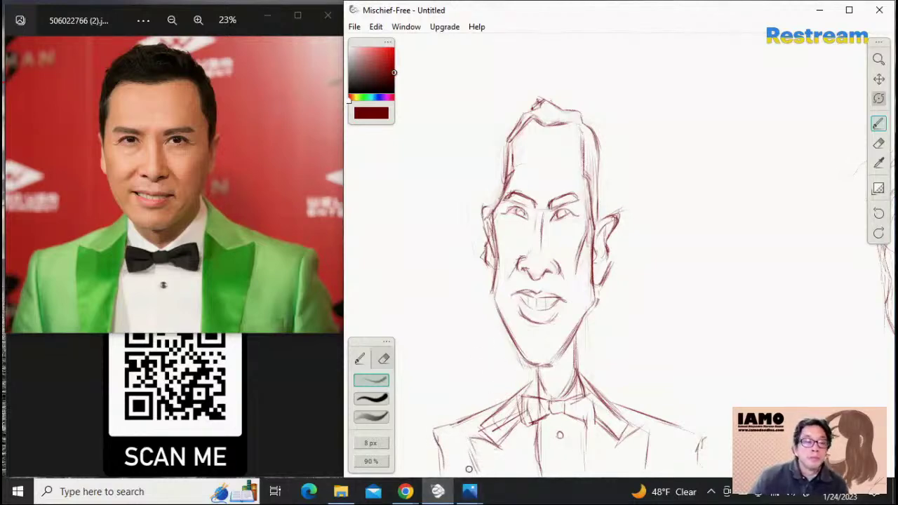
Draw the inner armhole lines running down the sleeves below the jacket shoulders
drag(440, 436, 456, 473)
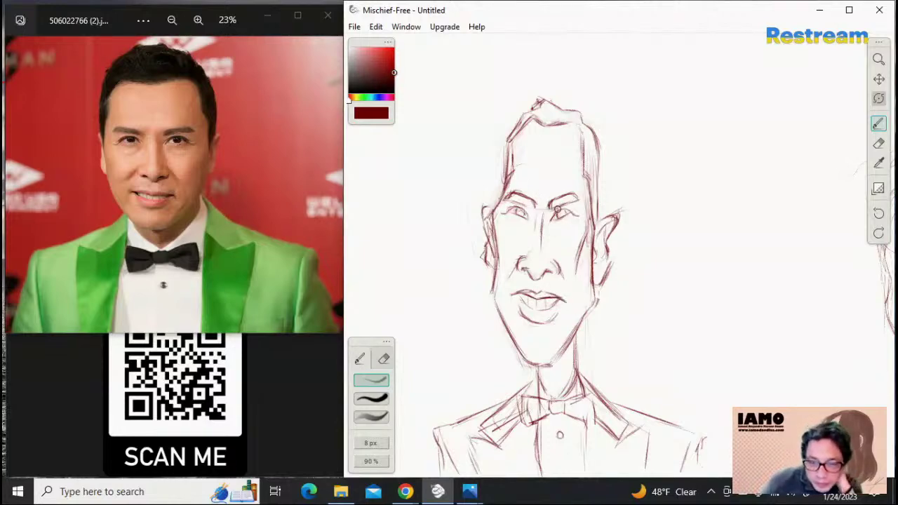
Erase both eyebrows and redraw them as thinner lines angled down toward the bridge of the nose
click(878, 143)
mouse_move(538, 184)
mouse_down()
mouse_move(507, 194)
mouse_move(529, 200)
mouse_move(517, 186)
mouse_move(523, 203)
mouse_move(508, 199)
mouse_move(553, 202)
mouse_move(566, 192)
mouse_move(540, 207)
mouse_move(569, 196)
mouse_move(525, 203)
mouse_move(573, 197)
mouse_up()
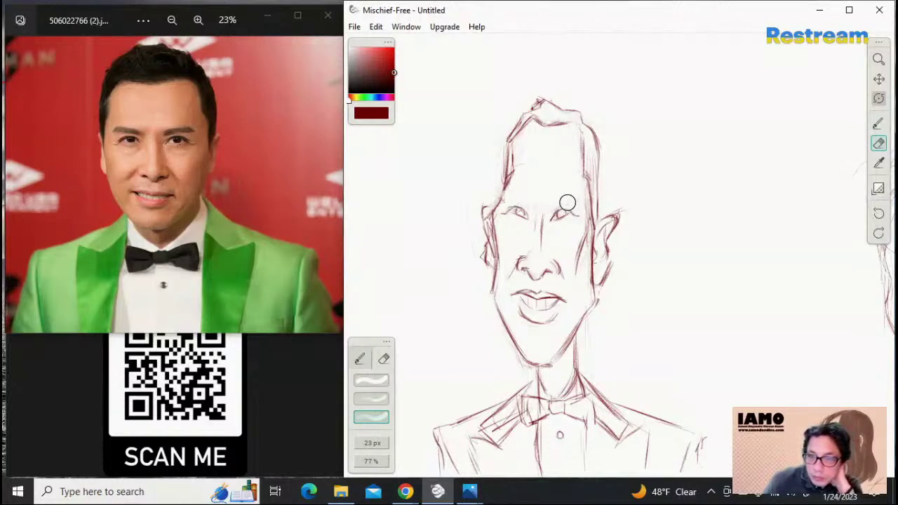
click(878, 123)
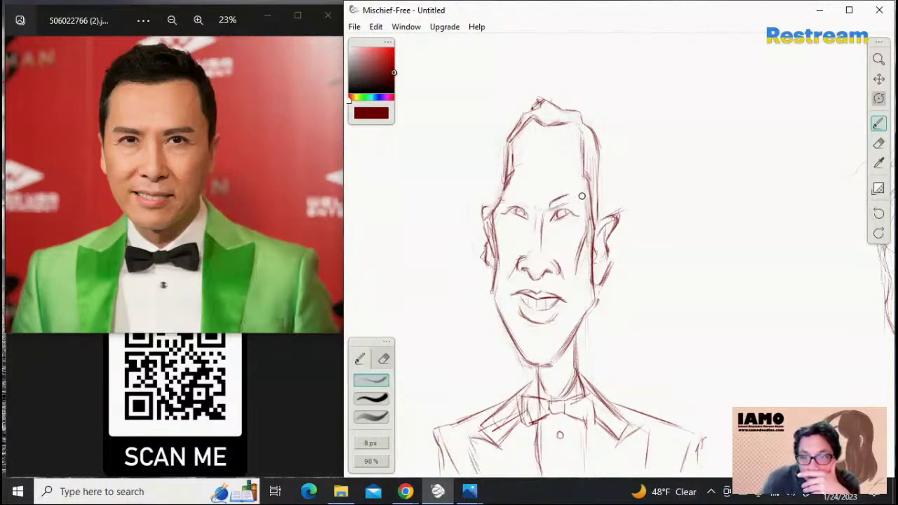
mouse_move(576, 195)
mouse_down()
mouse_move(549, 208)
mouse_move(576, 202)
mouse_up()
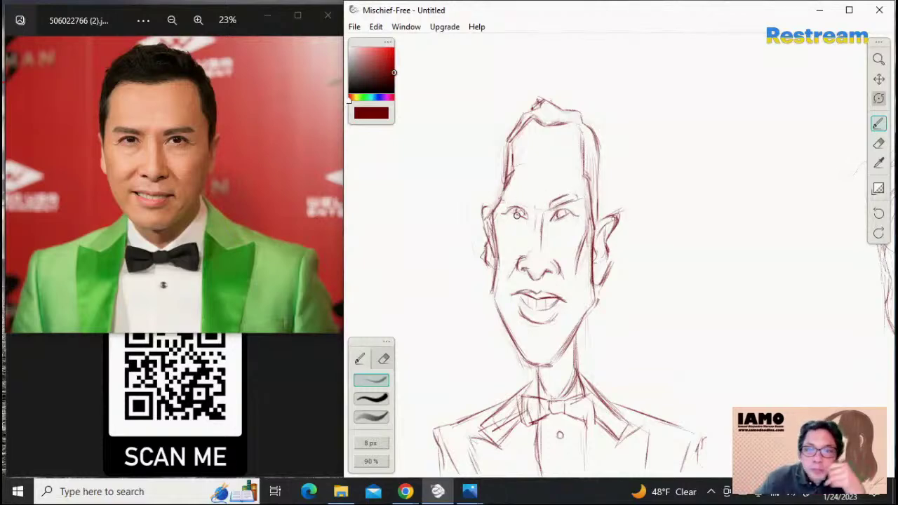
drag(507, 196, 531, 209)
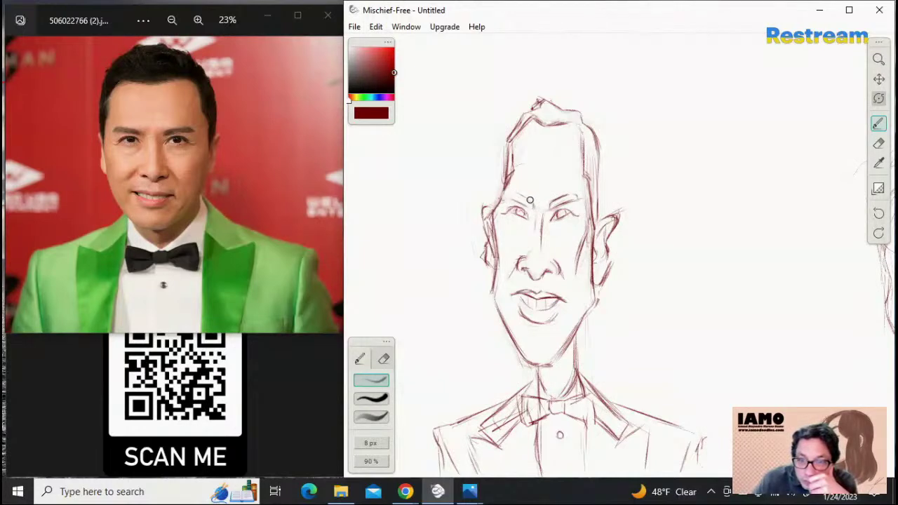
mouse_move(529, 200)
mouse_down()
mouse_move(516, 191)
mouse_move(531, 203)
mouse_up()
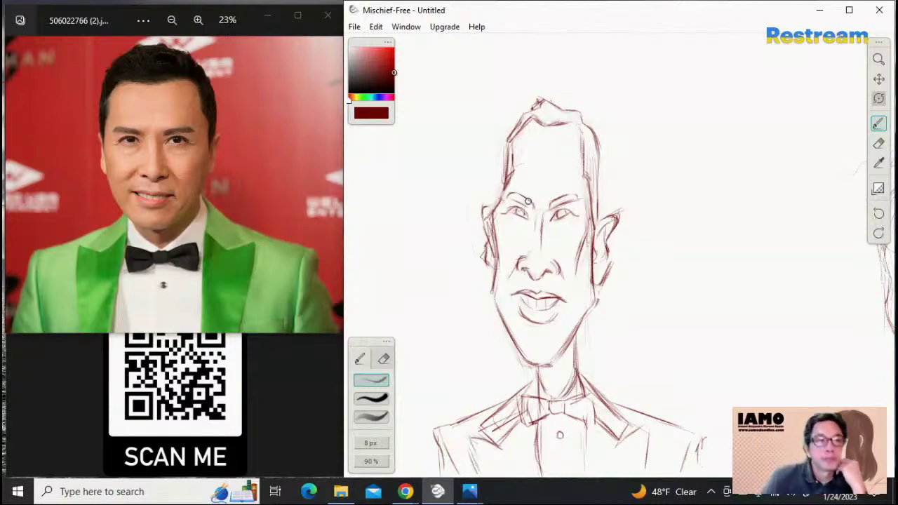
Erase both eyes and redraw them as light, narrow eyelid lines beneath the eyebrows, following the reference photo
click(198, 21)
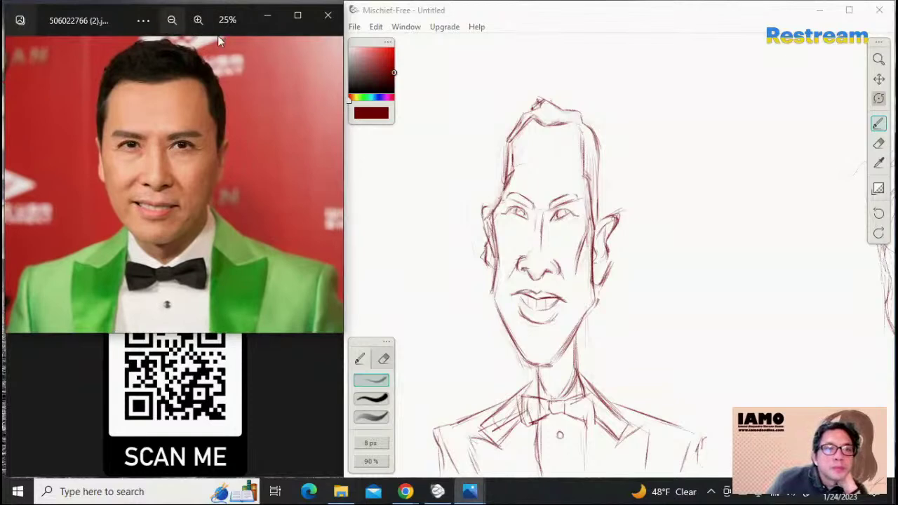
scroll(218, 36, down, 1)
scroll(218, 35, up, 3)
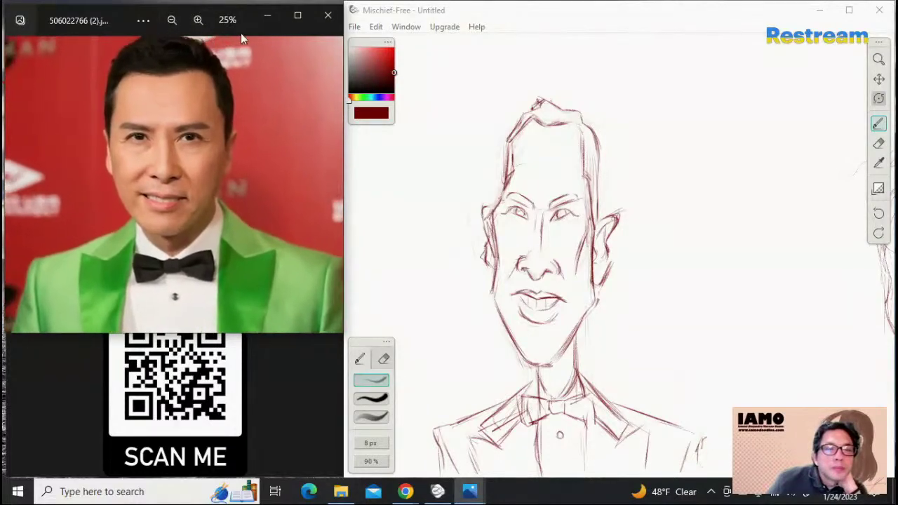
scroll(217, 35, up, 2)
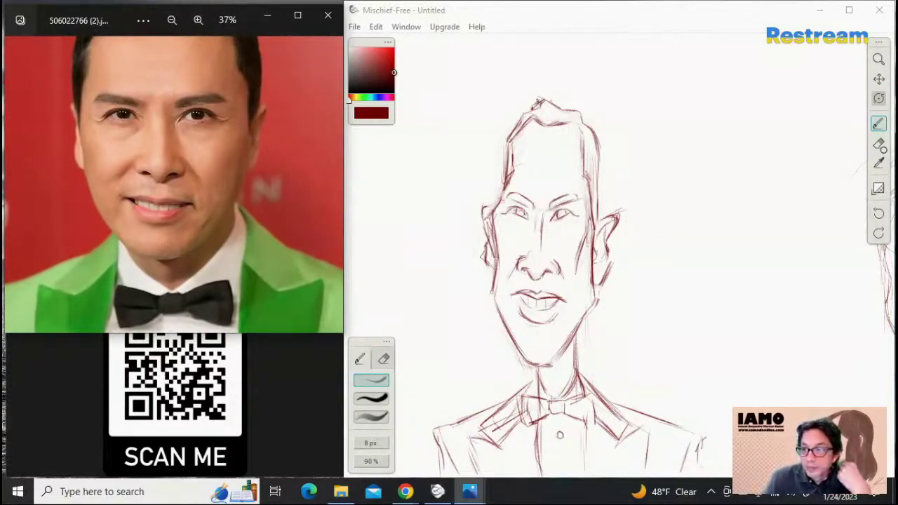
click(878, 144)
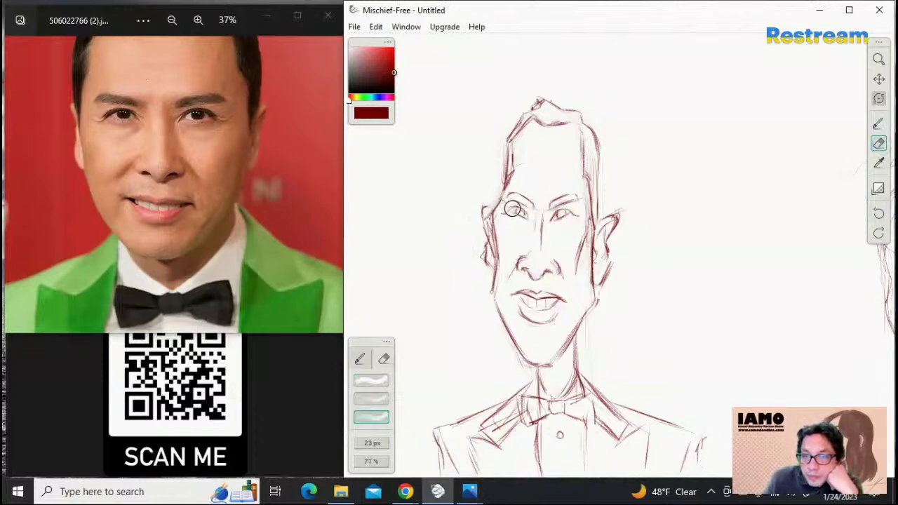
mouse_move(512, 209)
mouse_down()
mouse_move(526, 218)
mouse_move(505, 215)
mouse_move(596, 220)
mouse_move(561, 214)
mouse_move(576, 216)
mouse_up()
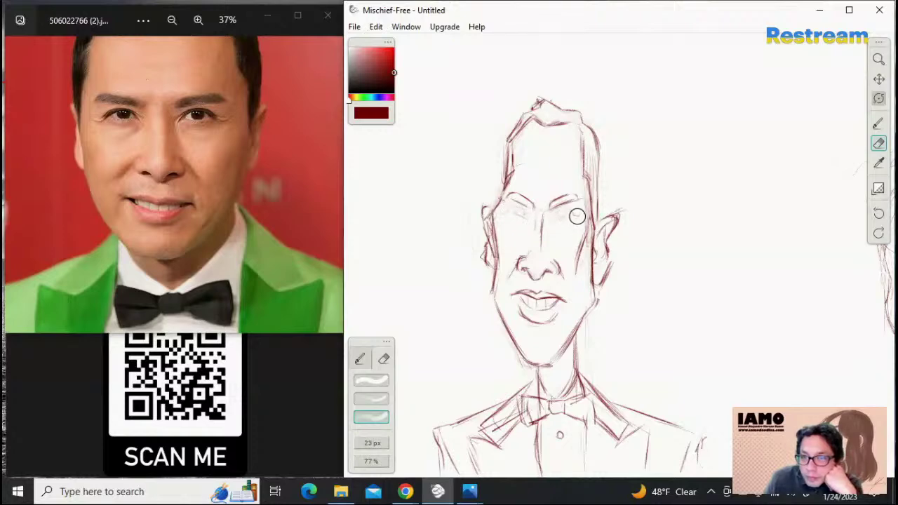
click(878, 124)
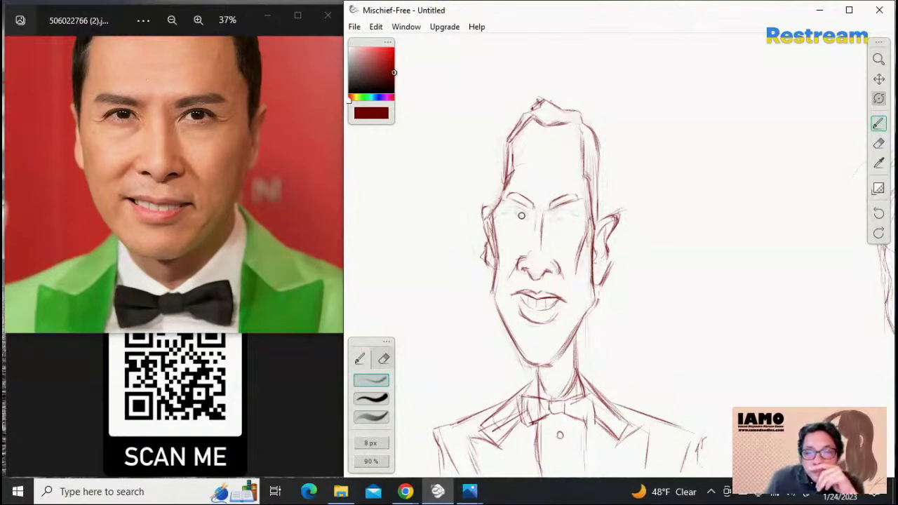
mouse_move(519, 218)
mouse_down()
mouse_move(502, 215)
mouse_move(529, 217)
mouse_move(521, 219)
mouse_up()
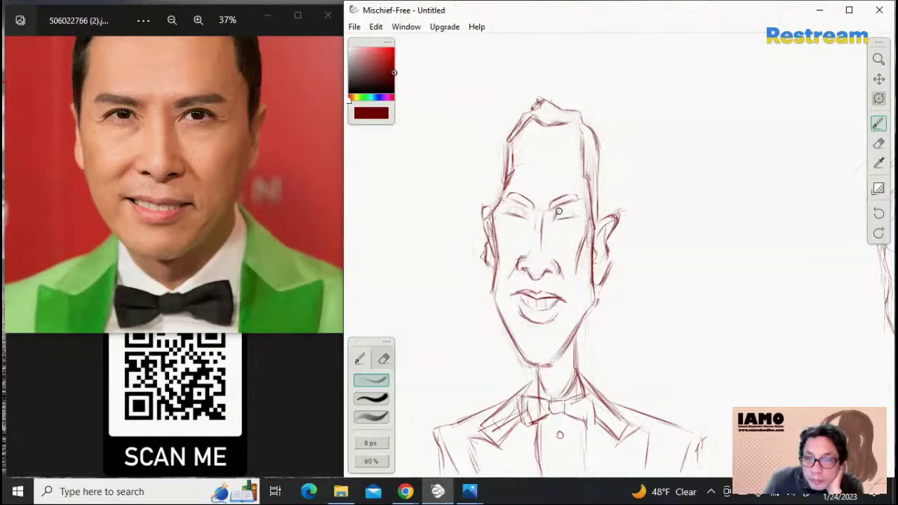
drag(562, 208, 574, 213)
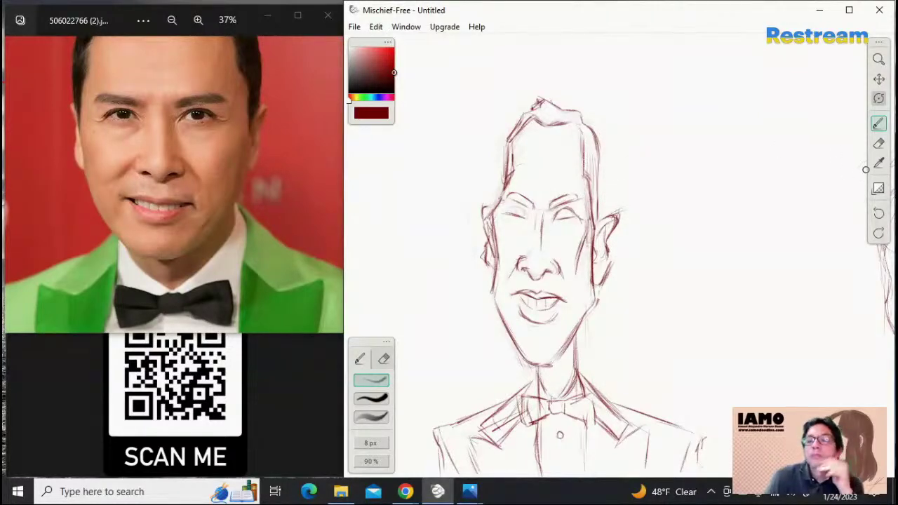
click(878, 143)
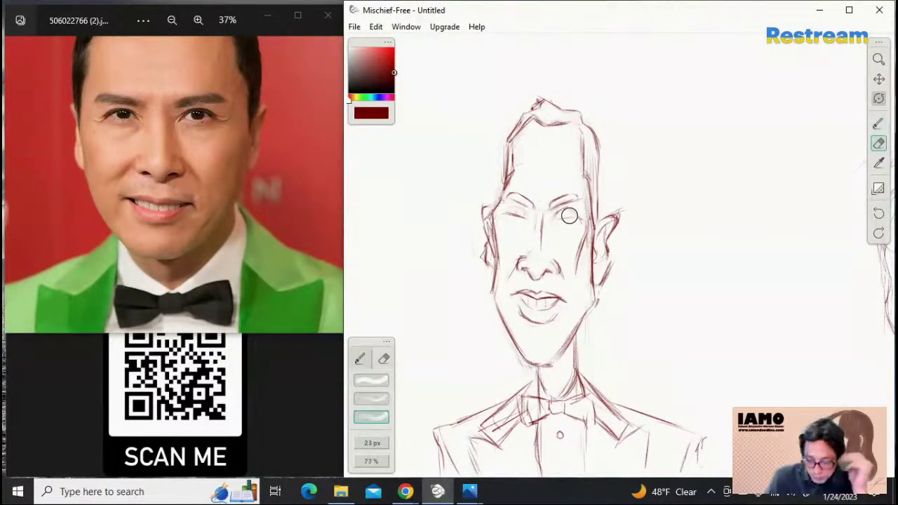
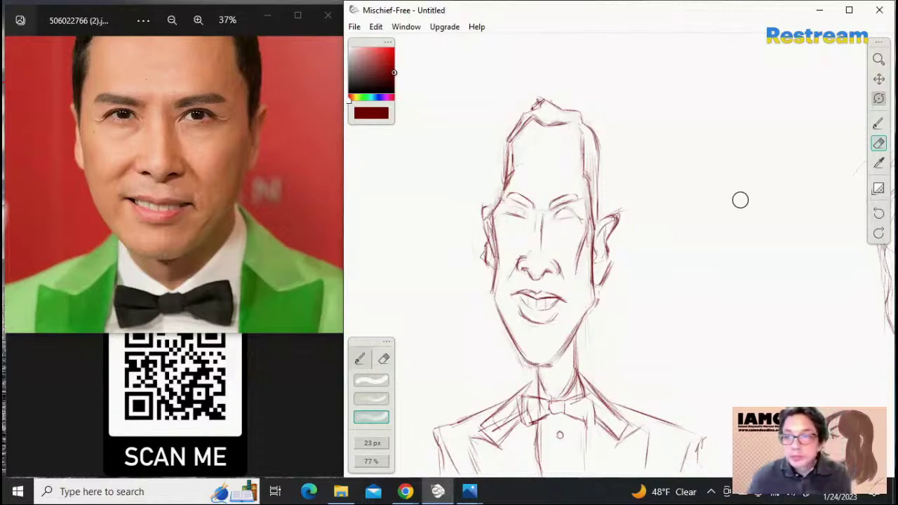
Erase both ears and the cheek outlines on both sides of the face from eye level down to the mouth
click(878, 124)
click(878, 144)
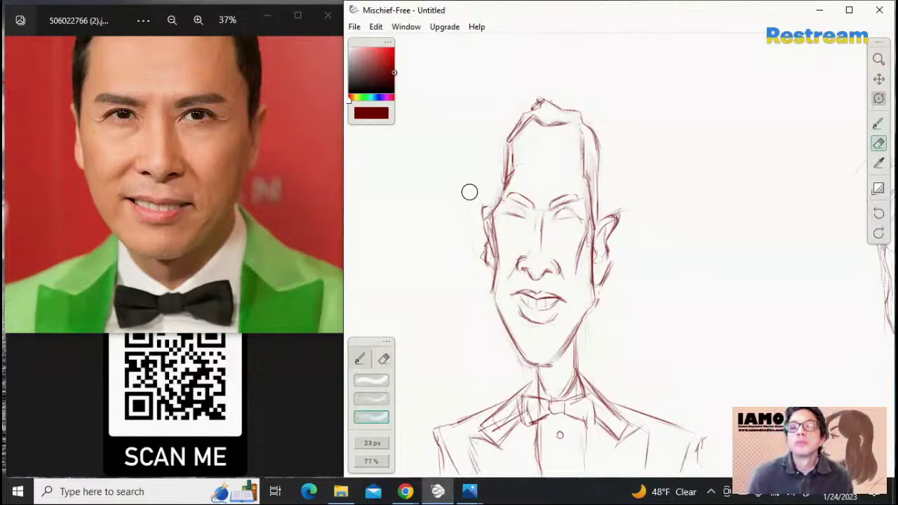
mouse_move(481, 256)
mouse_down()
mouse_move(494, 276)
mouse_move(491, 202)
mouse_move(480, 281)
mouse_up()
mouse_move(596, 240)
mouse_down()
mouse_move(600, 297)
mouse_move(595, 248)
mouse_move(580, 254)
mouse_move(581, 237)
mouse_move(578, 257)
mouse_move(592, 231)
mouse_move(578, 273)
mouse_move(595, 235)
mouse_move(608, 265)
mouse_up()
mouse_move(491, 273)
mouse_down()
mouse_move(498, 212)
mouse_move(493, 265)
mouse_move(476, 245)
mouse_move(491, 270)
mouse_move(483, 281)
mouse_move(495, 199)
mouse_move(478, 196)
mouse_move(519, 288)
mouse_move(623, 233)
mouse_move(603, 248)
mouse_move(608, 262)
mouse_move(607, 247)
mouse_move(599, 268)
mouse_move(595, 227)
mouse_move(608, 238)
mouse_move(623, 220)
mouse_move(618, 211)
mouse_move(610, 247)
mouse_move(613, 218)
mouse_move(599, 250)
mouse_move(613, 284)
mouse_move(587, 283)
mouse_up()
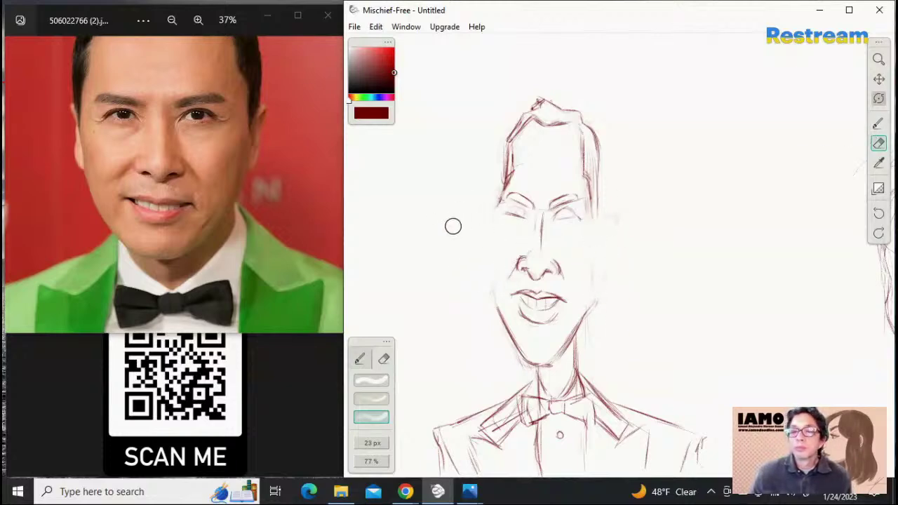
Try new cheek outlines on both sides of the face, set wider on the left, and erase the strokes again
click(877, 124)
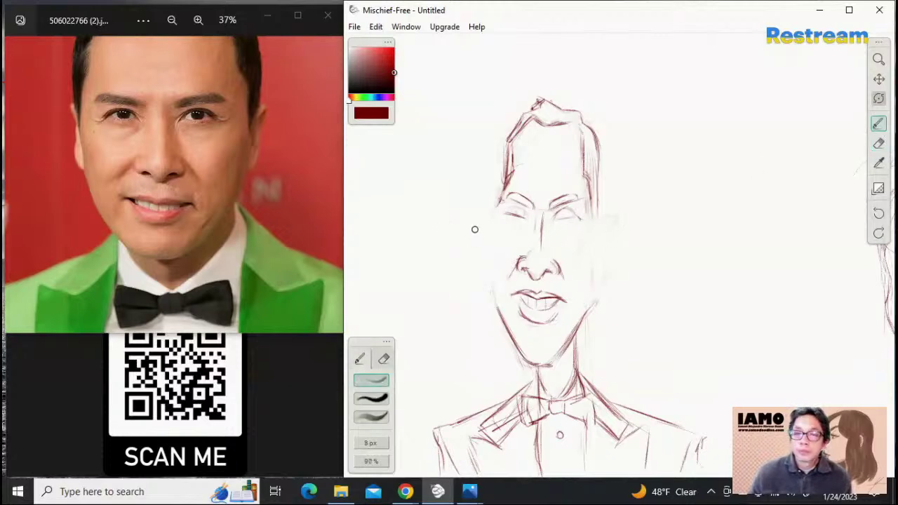
mouse_move(476, 220)
mouse_down()
mouse_move(481, 286)
mouse_move(499, 317)
mouse_up()
drag(483, 286, 521, 353)
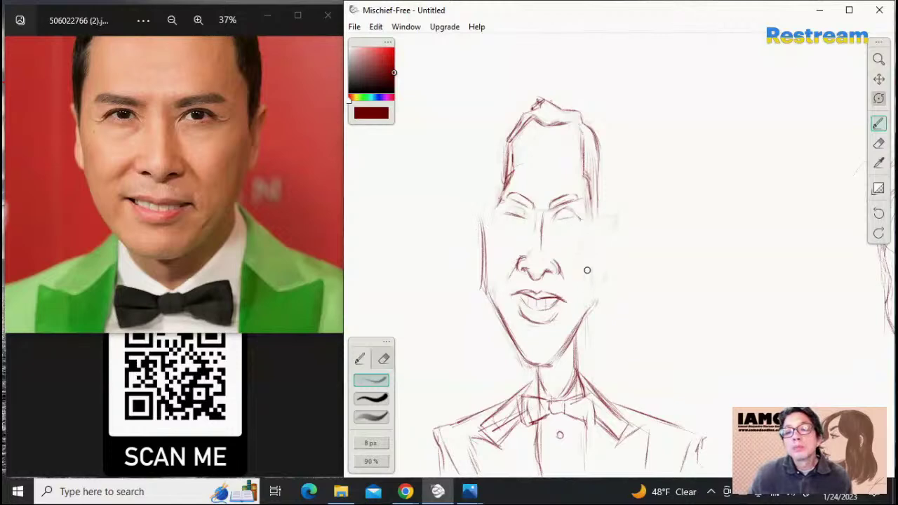
drag(589, 273, 599, 245)
drag(587, 279, 597, 226)
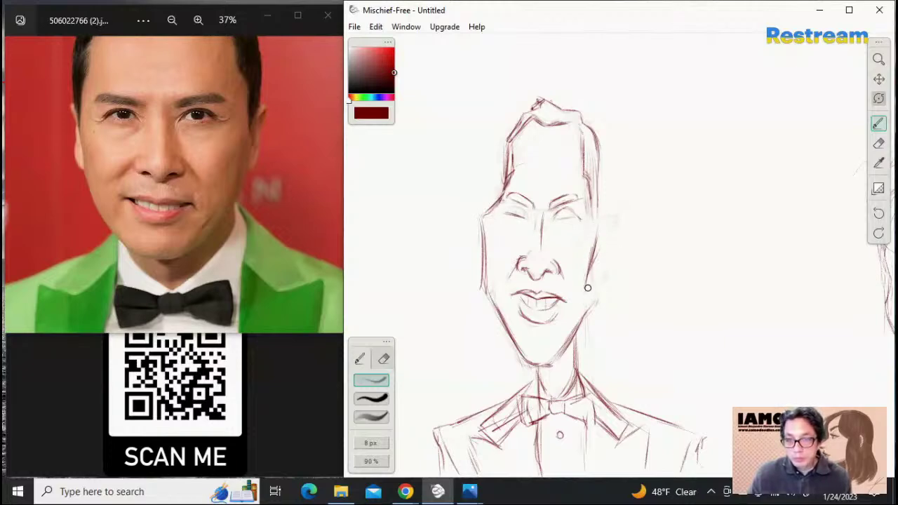
click(878, 143)
mouse_move(574, 272)
mouse_down()
mouse_move(606, 211)
mouse_move(587, 281)
mouse_up()
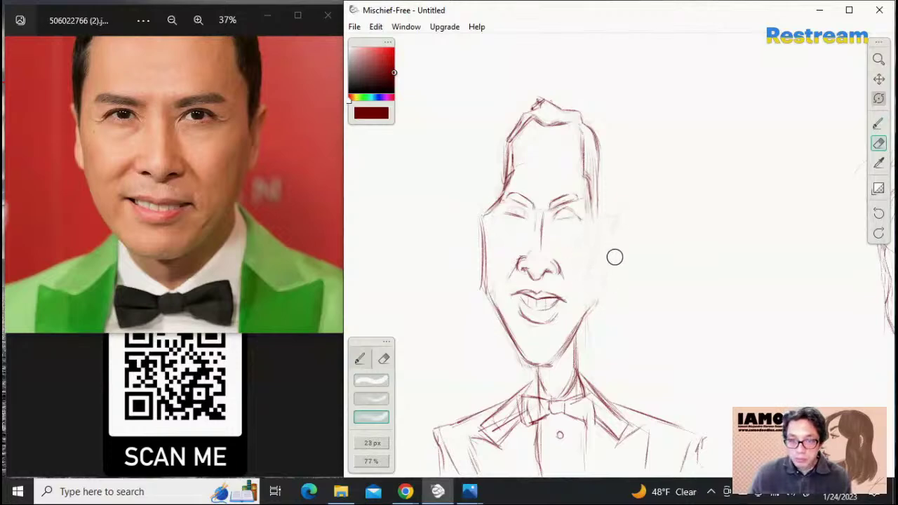
mouse_move(490, 264)
mouse_down()
mouse_move(484, 297)
mouse_move(481, 249)
mouse_move(503, 266)
mouse_move(478, 293)
mouse_up()
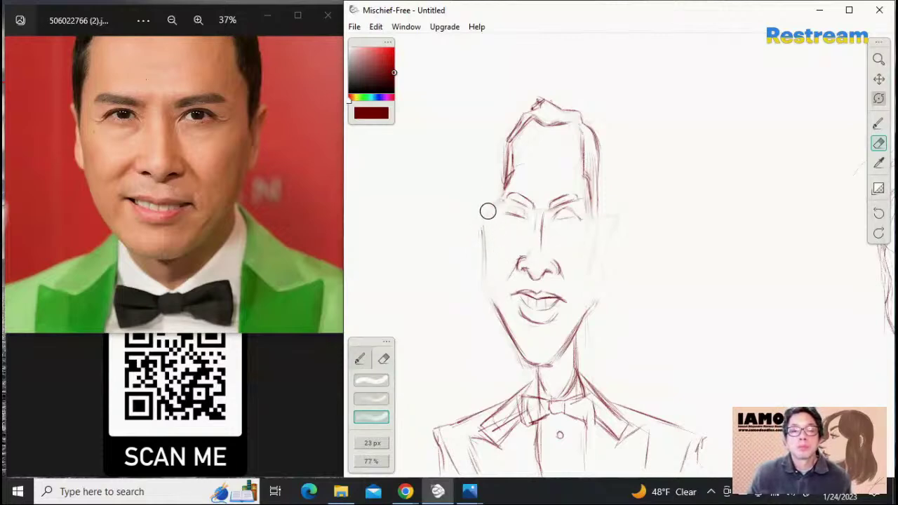
Redraw the left face outline from the temple out to the cheekbone and down the cheek to the jaw
click(878, 123)
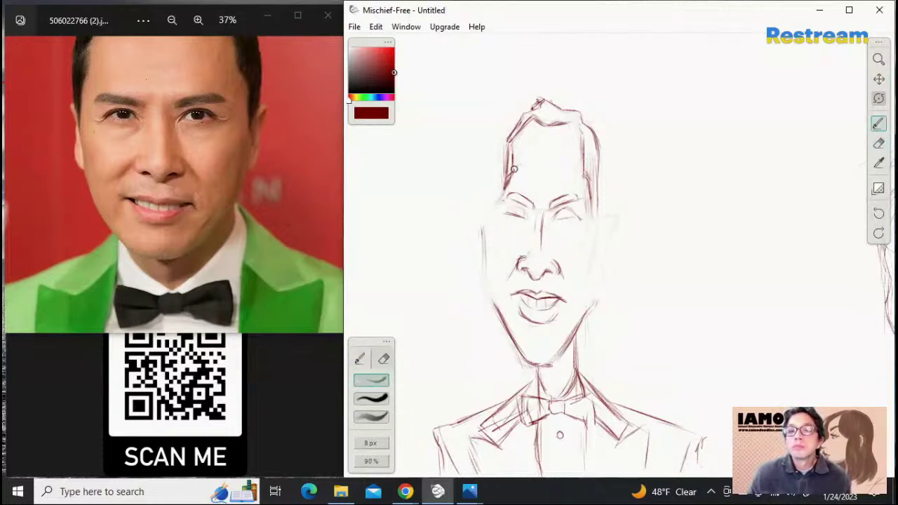
drag(506, 181, 500, 190)
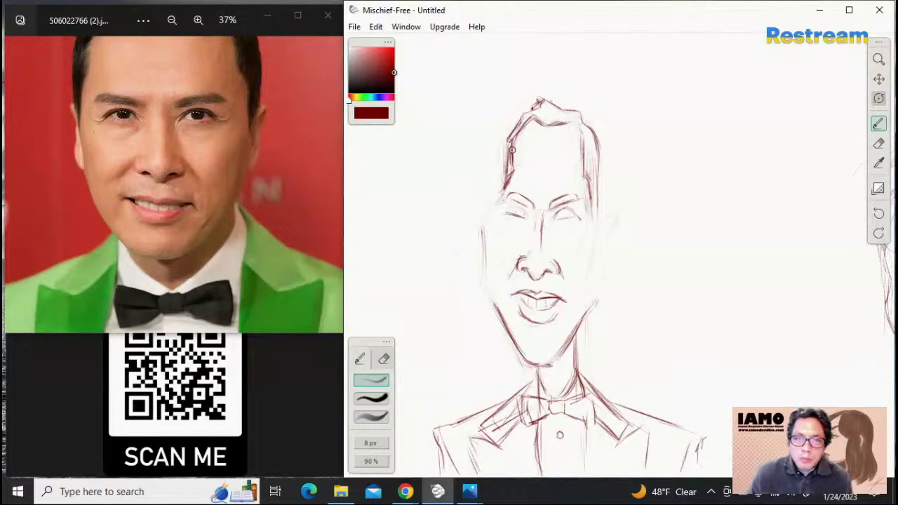
drag(509, 179, 494, 206)
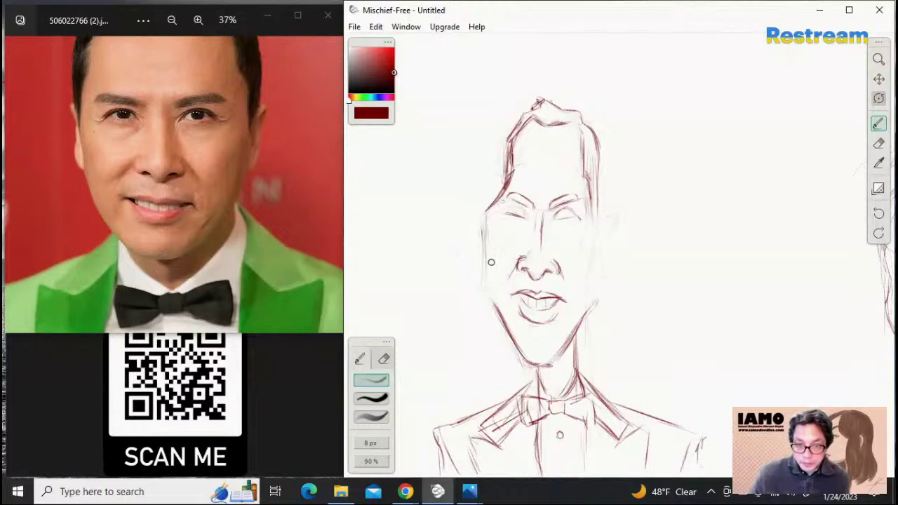
drag(487, 211, 489, 270)
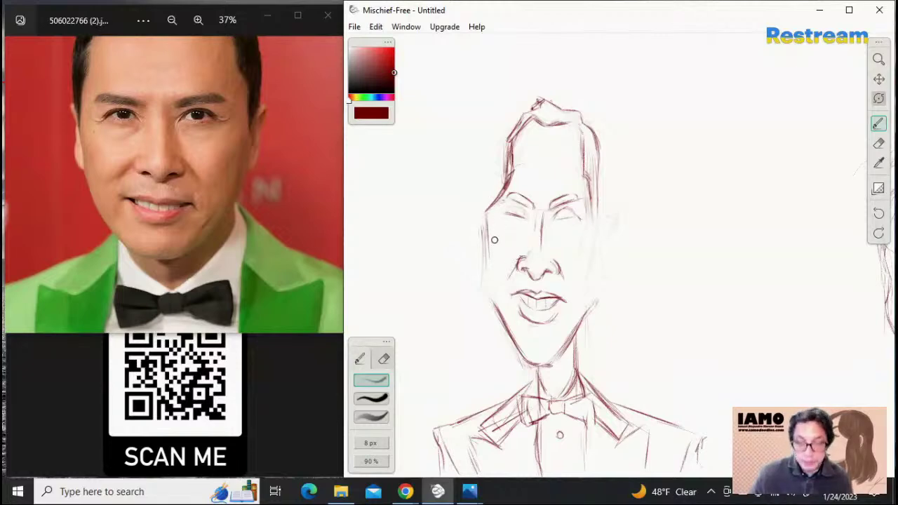
drag(488, 238, 489, 289)
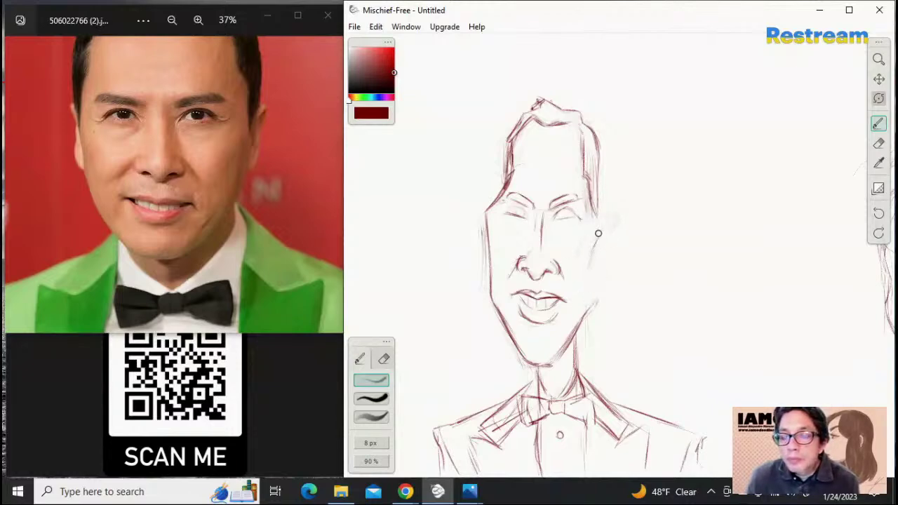
Draw the right cheek line slanting inward, and a second outline outside it running down to the jaw corner
drag(598, 234, 586, 286)
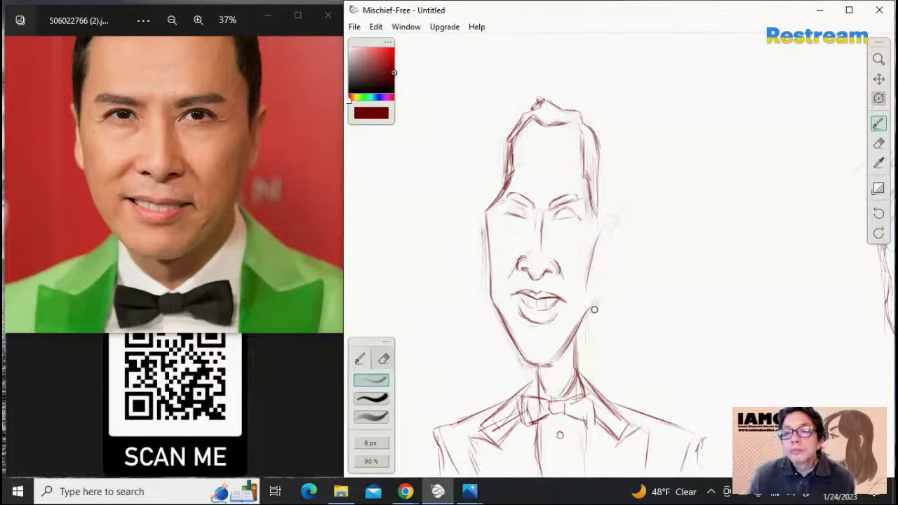
drag(606, 224, 605, 302)
drag(607, 241, 593, 304)
Draw a large protruding right ear with a pointed top and angular lobe, and a narrow left ear beside the cheek
mouse_move(606, 217)
mouse_down()
mouse_move(605, 225)
mouse_move(635, 203)
mouse_up()
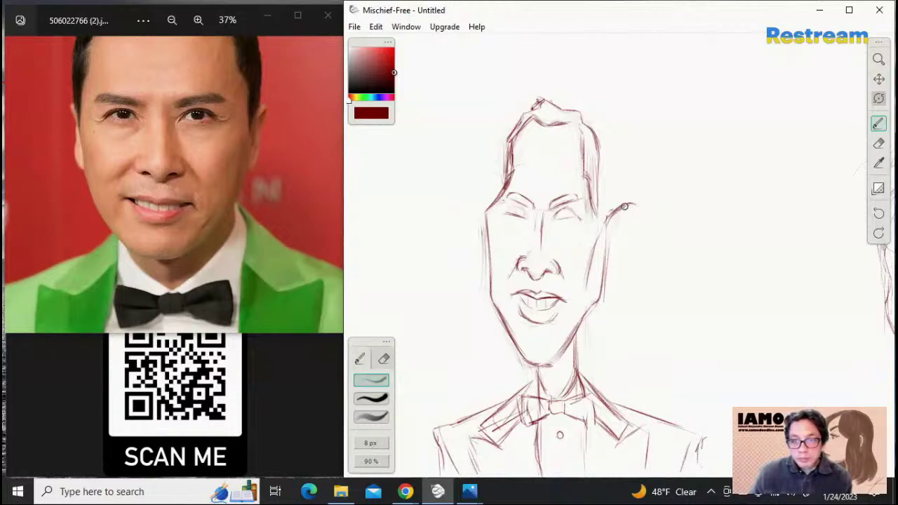
drag(626, 208, 620, 231)
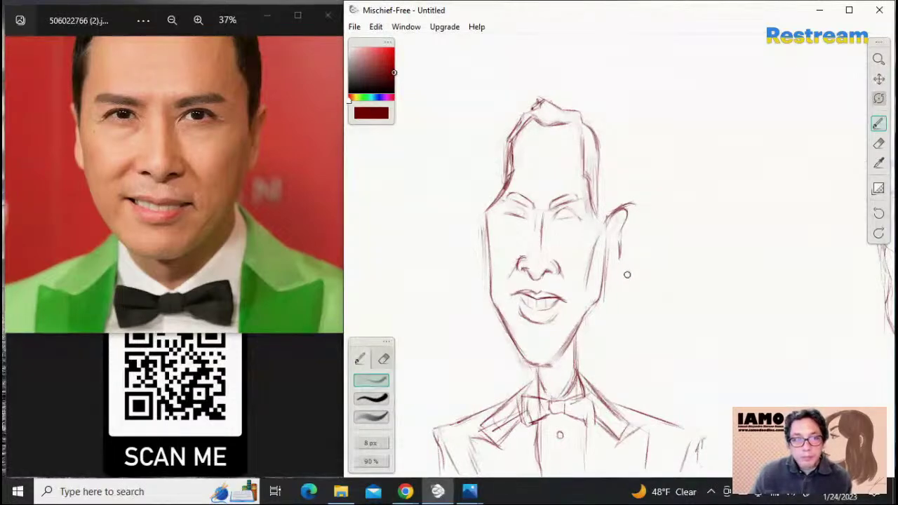
drag(620, 240, 621, 261)
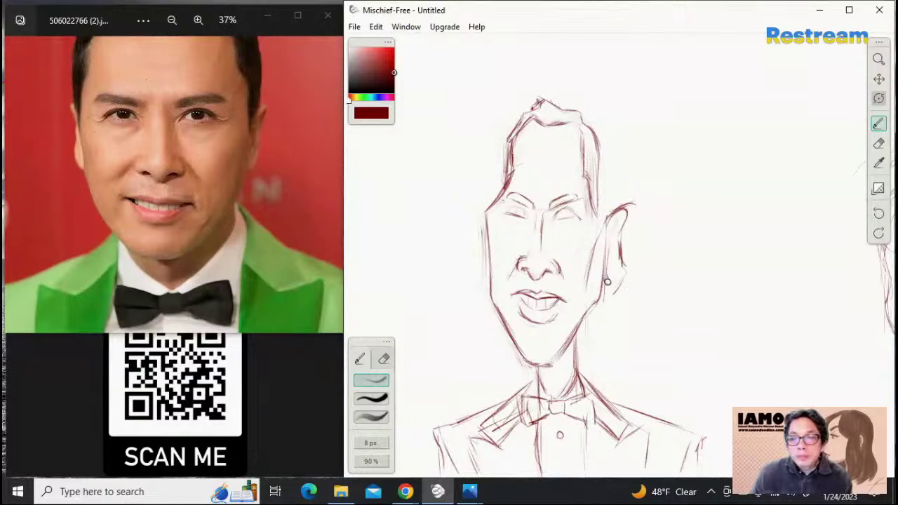
mouse_move(619, 280)
mouse_down()
mouse_move(616, 231)
mouse_move(603, 227)
mouse_move(621, 242)
mouse_up()
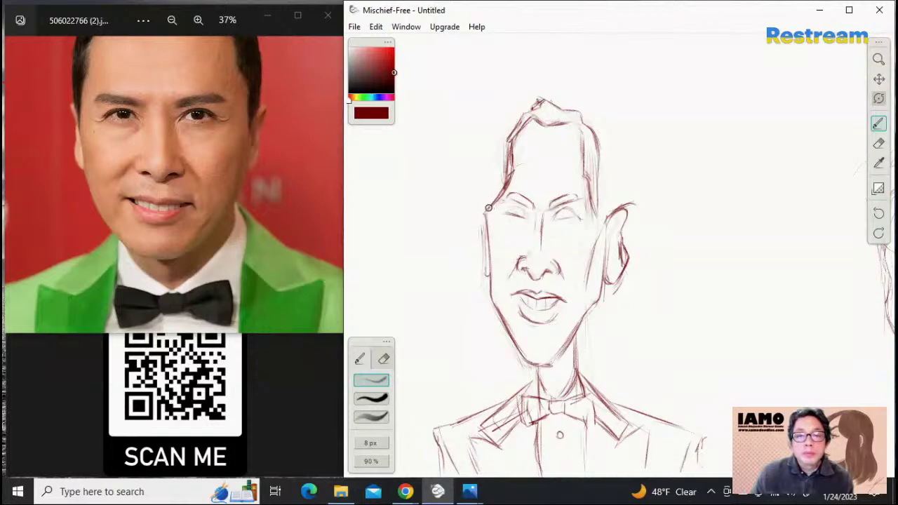
mouse_move(488, 207)
mouse_down()
mouse_move(481, 253)
mouse_move(486, 240)
mouse_move(485, 272)
mouse_up()
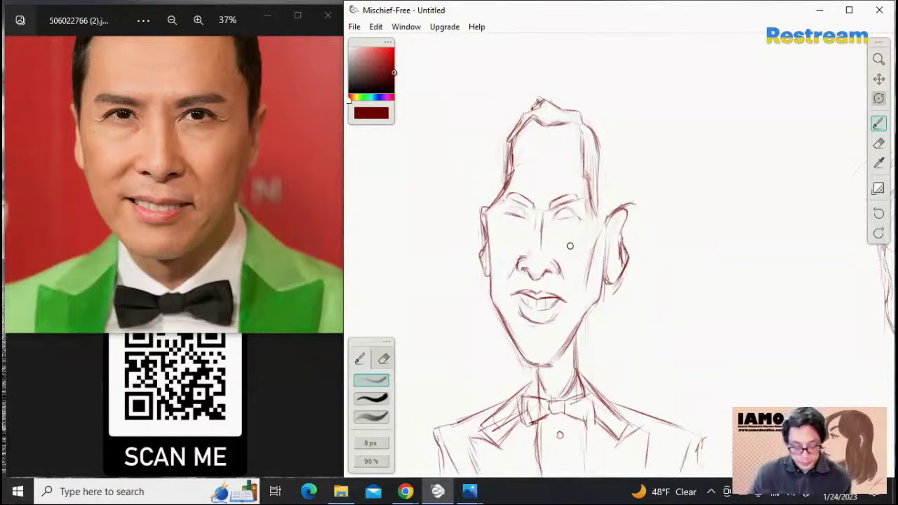
Extend the right side of the head with a wider curved hair outline down to the ear and a sideburn line
drag(607, 224, 607, 167)
mouse_move(596, 124)
mouse_down()
mouse_move(615, 170)
mouse_move(618, 146)
mouse_move(619, 203)
mouse_up()
drag(620, 158, 610, 214)
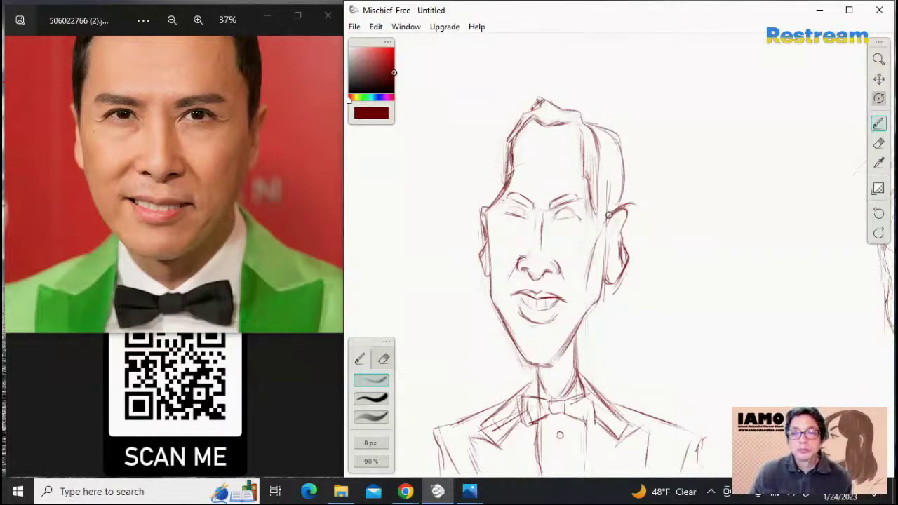
Thicken the left side of the hair outline with curved strokes from the top of the head down to the temple
mouse_move(519, 124)
mouse_down()
mouse_move(529, 116)
mouse_move(506, 130)
mouse_move(496, 163)
mouse_move(502, 194)
mouse_up()
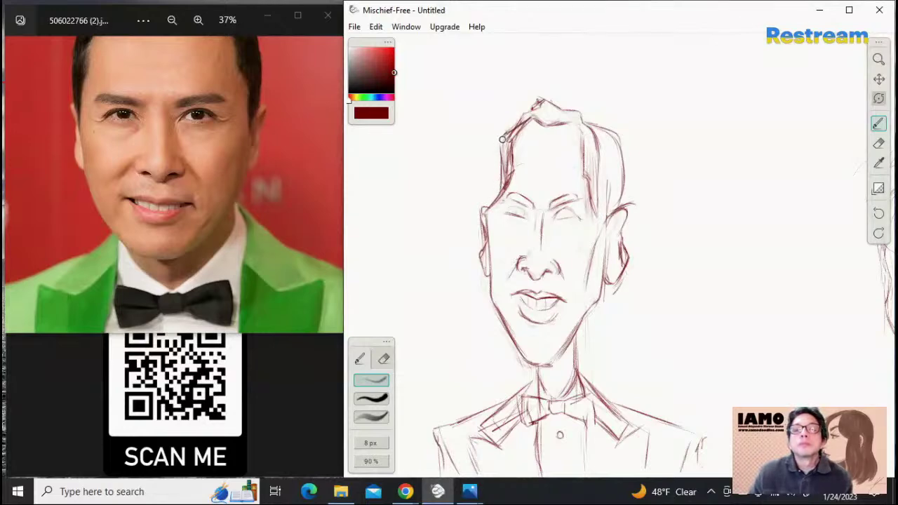
drag(503, 139, 493, 204)
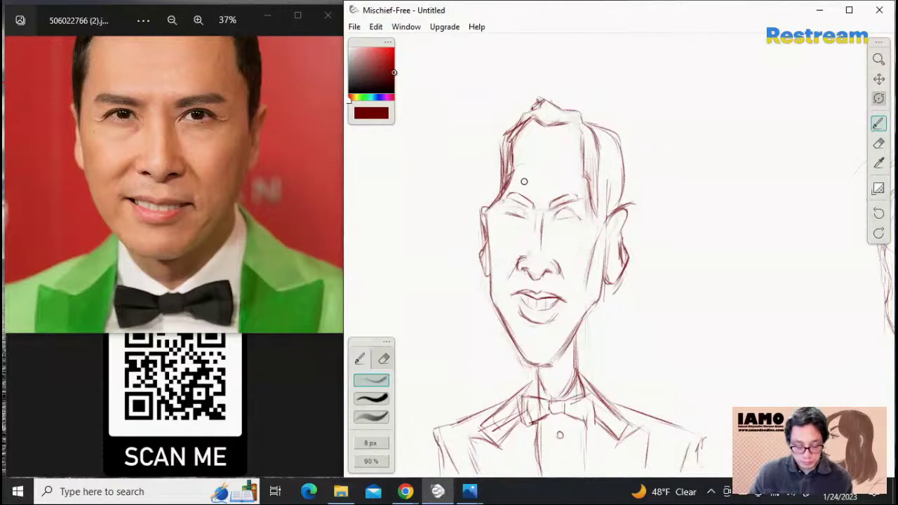
mouse_move(498, 196)
mouse_down()
mouse_move(505, 129)
mouse_move(535, 120)
mouse_up()
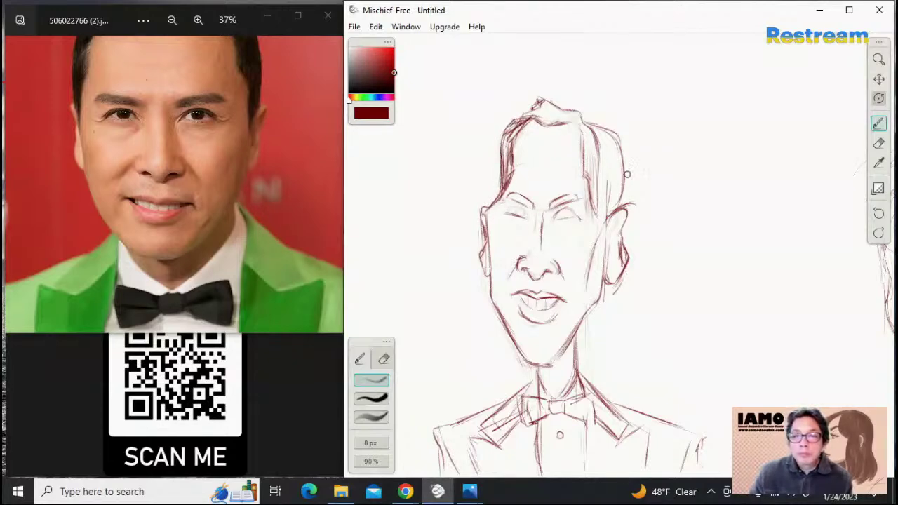
Erase the left hair outline and the old inner hairline strokes, first with the 23 px soft eraser and then the 51 px full-strength one
click(877, 144)
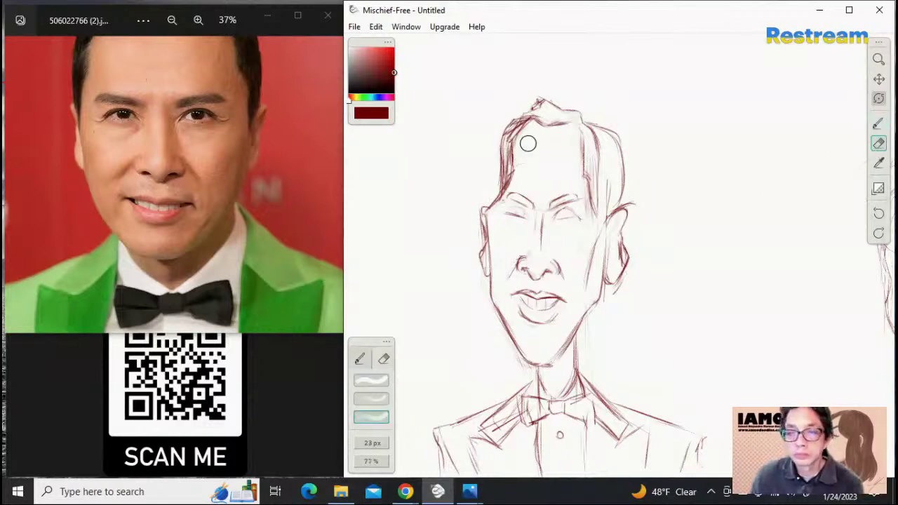
mouse_move(527, 140)
mouse_down()
mouse_move(498, 191)
mouse_move(510, 138)
mouse_move(525, 121)
mouse_move(508, 123)
mouse_move(508, 182)
mouse_move(515, 165)
mouse_move(511, 154)
mouse_move(494, 193)
mouse_move(504, 197)
mouse_move(501, 163)
mouse_move(495, 201)
mouse_move(505, 138)
mouse_move(512, 149)
mouse_move(527, 131)
mouse_move(511, 131)
mouse_move(529, 126)
mouse_move(594, 175)
mouse_move(588, 190)
mouse_move(584, 165)
mouse_move(590, 210)
mouse_move(595, 146)
mouse_move(588, 179)
mouse_move(584, 132)
mouse_move(598, 142)
mouse_move(588, 176)
mouse_move(580, 172)
mouse_move(598, 203)
mouse_move(603, 178)
mouse_move(605, 211)
mouse_move(586, 234)
mouse_move(600, 183)
mouse_move(557, 138)
mouse_move(629, 200)
mouse_up()
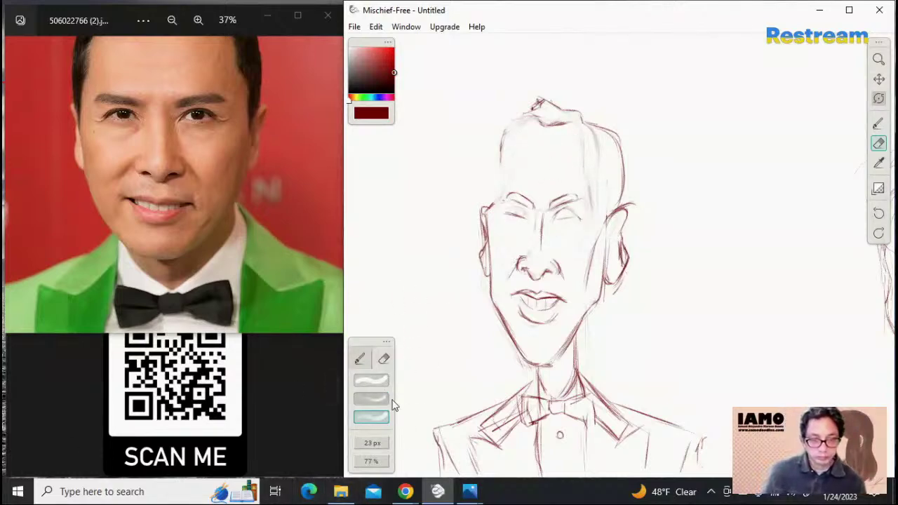
click(357, 381)
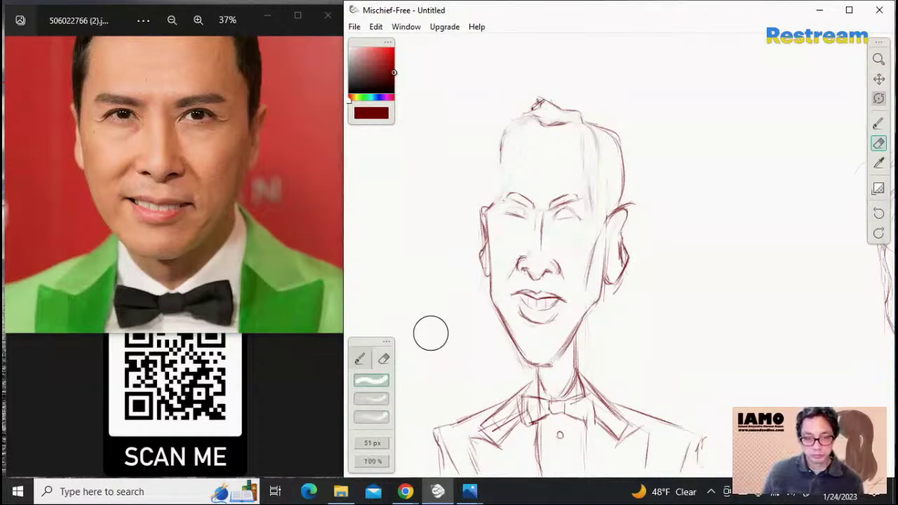
mouse_move(544, 145)
mouse_down()
mouse_move(601, 185)
mouse_move(595, 206)
mouse_move(586, 156)
mouse_move(596, 144)
mouse_move(532, 154)
mouse_move(529, 135)
mouse_move(505, 145)
mouse_move(497, 172)
mouse_up()
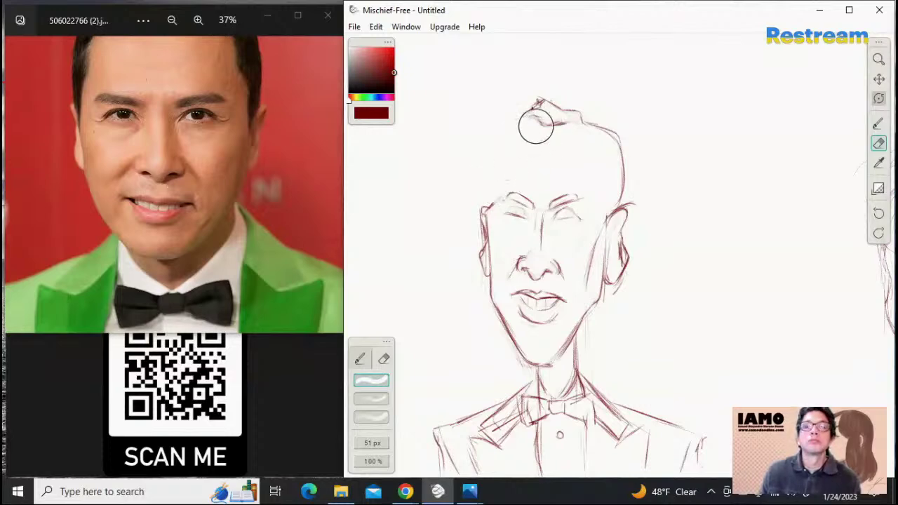
Redraw the left hairline around the forehead and a wider outer hair edge from the temple up to the crown
click(878, 123)
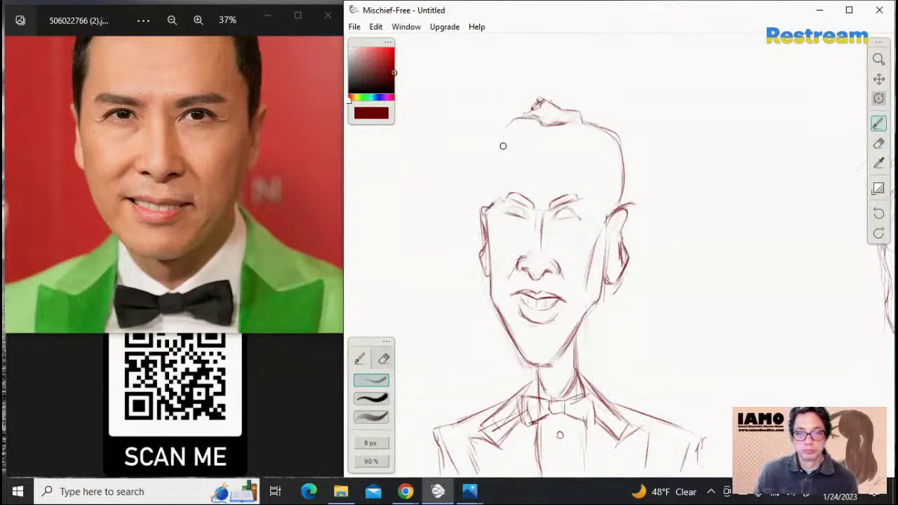
mouse_move(517, 117)
mouse_down()
mouse_move(496, 166)
mouse_move(498, 204)
mouse_move(494, 144)
mouse_up()
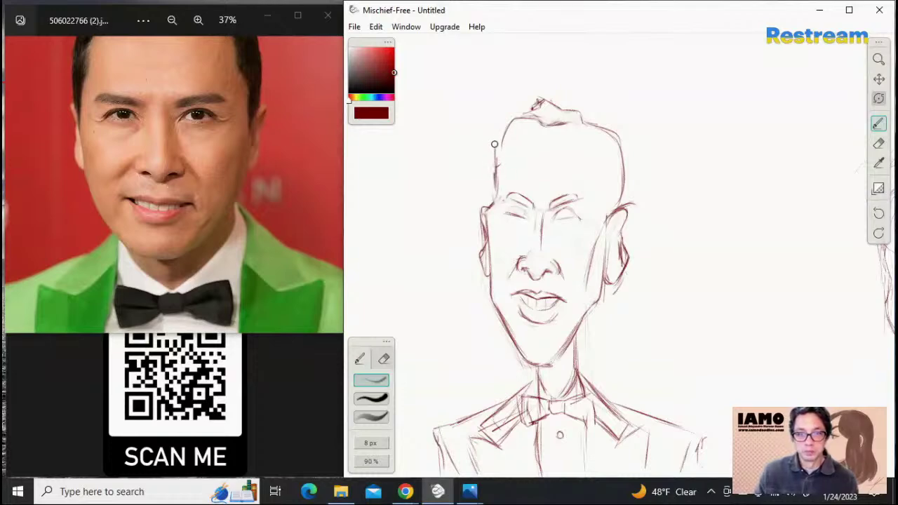
mouse_move(509, 114)
mouse_down()
mouse_move(495, 134)
mouse_move(528, 106)
mouse_up()
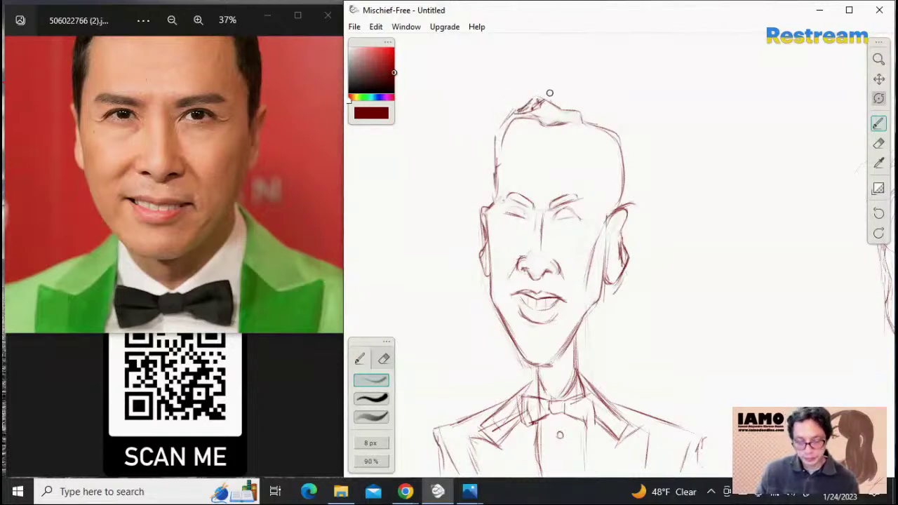
Add an outer hair contour from the crown over the right side of the head, building it up with repeated curved strokes
drag(564, 101, 577, 109)
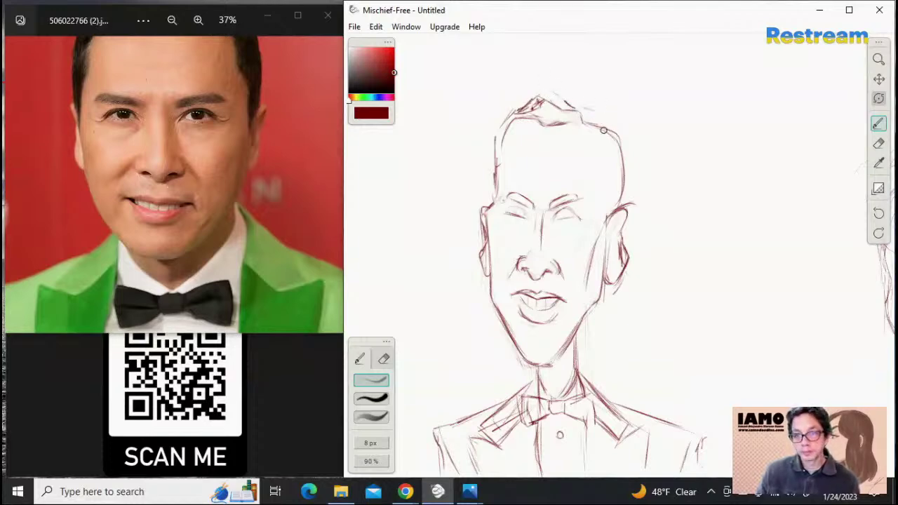
mouse_move(586, 110)
mouse_down()
mouse_move(624, 139)
mouse_move(627, 177)
mouse_up()
drag(615, 130, 626, 185)
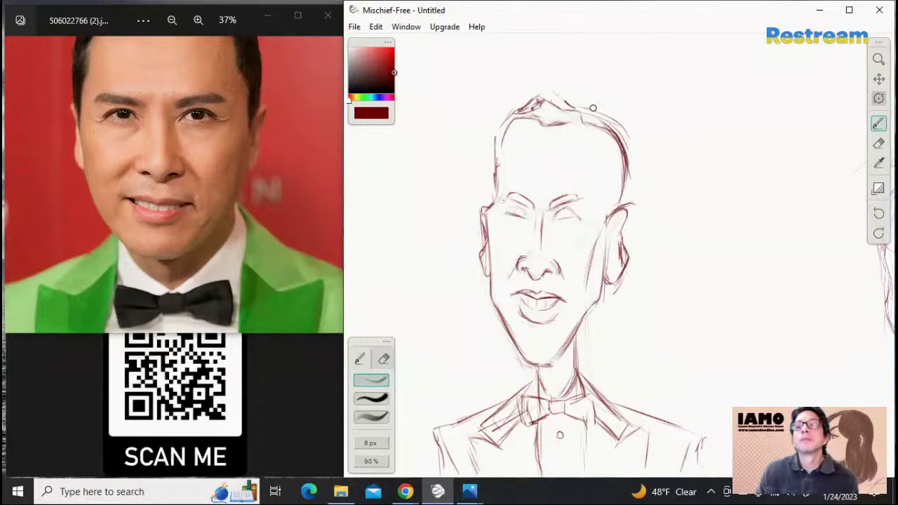
mouse_move(593, 108)
mouse_down()
mouse_move(624, 160)
mouse_move(626, 185)
mouse_move(627, 175)
mouse_up()
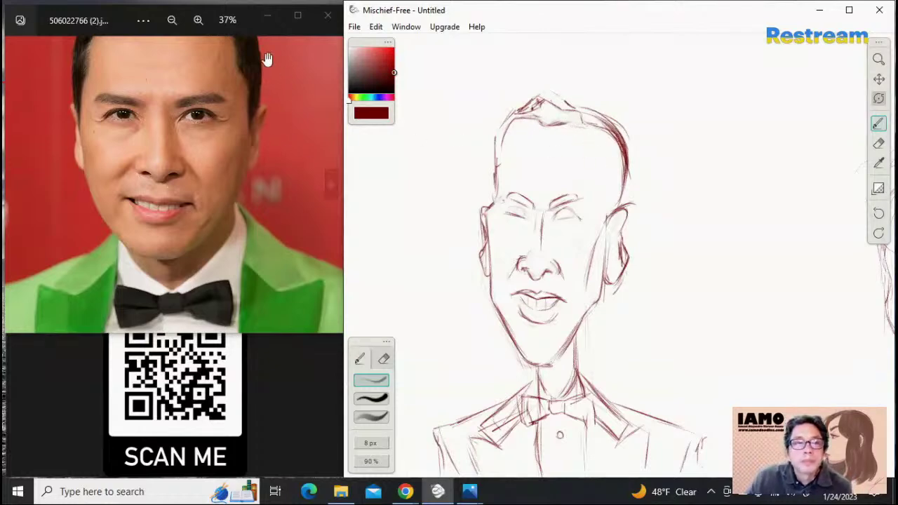
Sketch a taller, peaked hair top above the forehead, following the full hair in the reference photo, and continue it down the right side
click(181, 23)
click(181, 22)
click(181, 22)
click(181, 23)
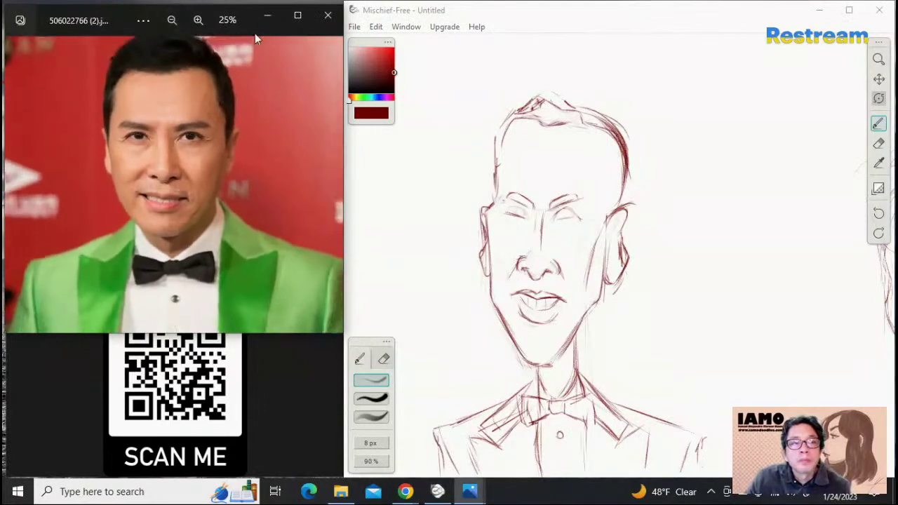
click(527, 112)
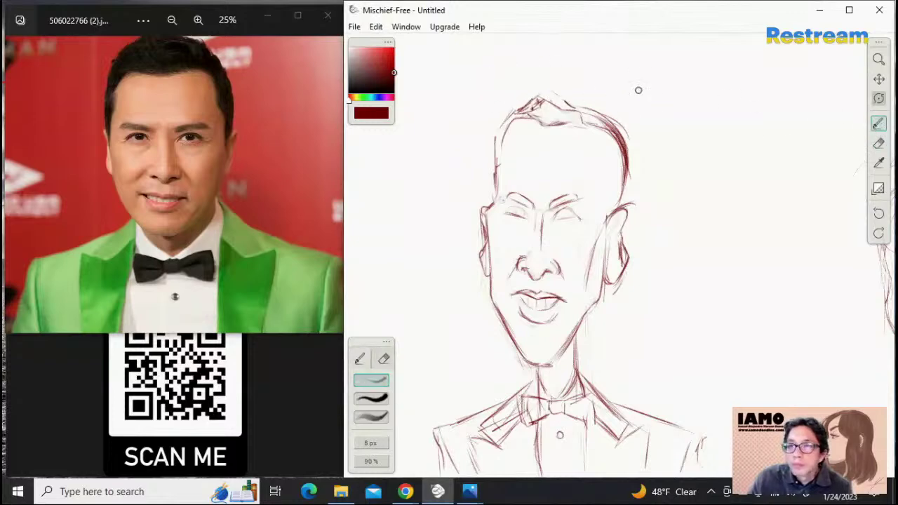
mouse_move(545, 76)
mouse_down()
mouse_move(534, 88)
mouse_move(561, 90)
mouse_up()
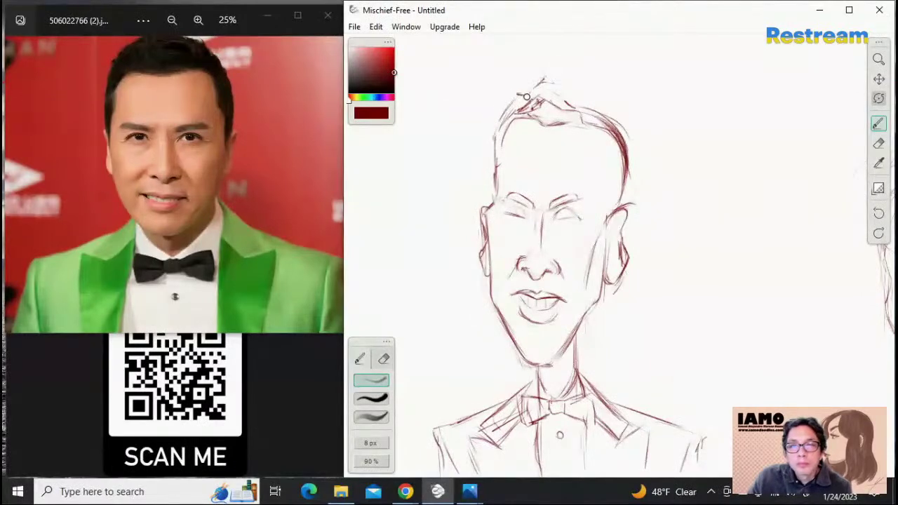
mouse_move(555, 84)
mouse_down()
mouse_move(635, 133)
mouse_move(621, 124)
mouse_move(608, 132)
mouse_move(626, 166)
mouse_up()
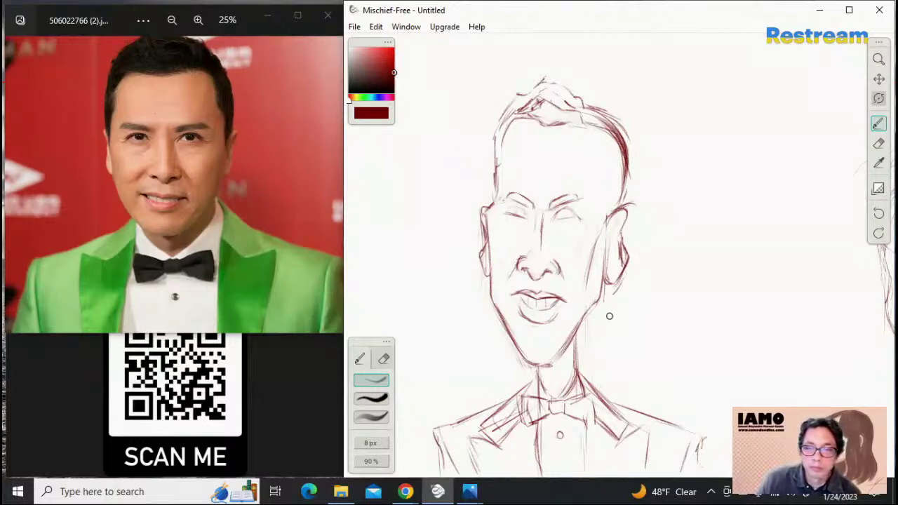
drag(822, 201, 851, 187)
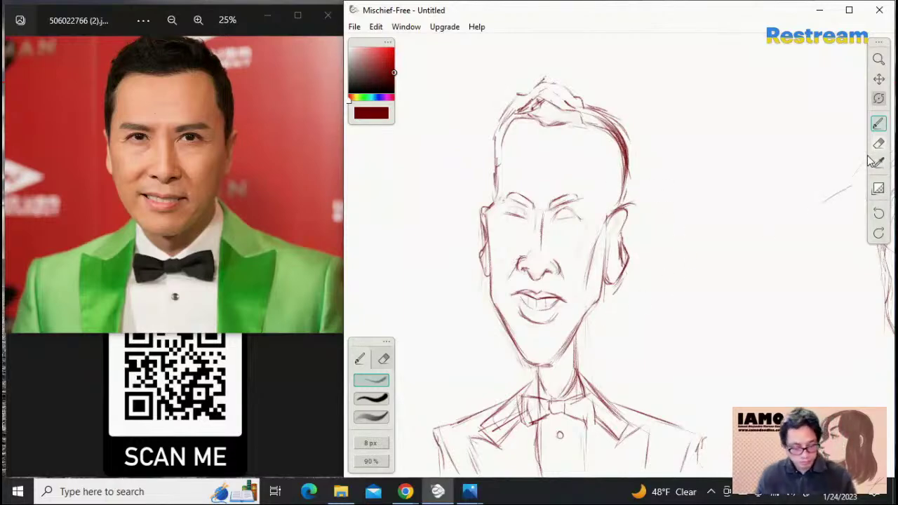
key(ctrl+z)
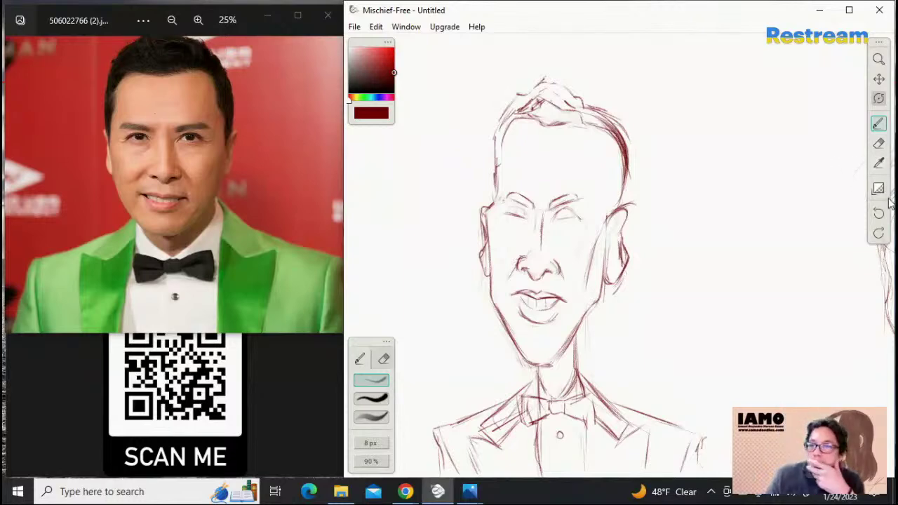
Erase the right jaw line and redraw it wider, straight down below the ear and angled in to the chin
key(e)
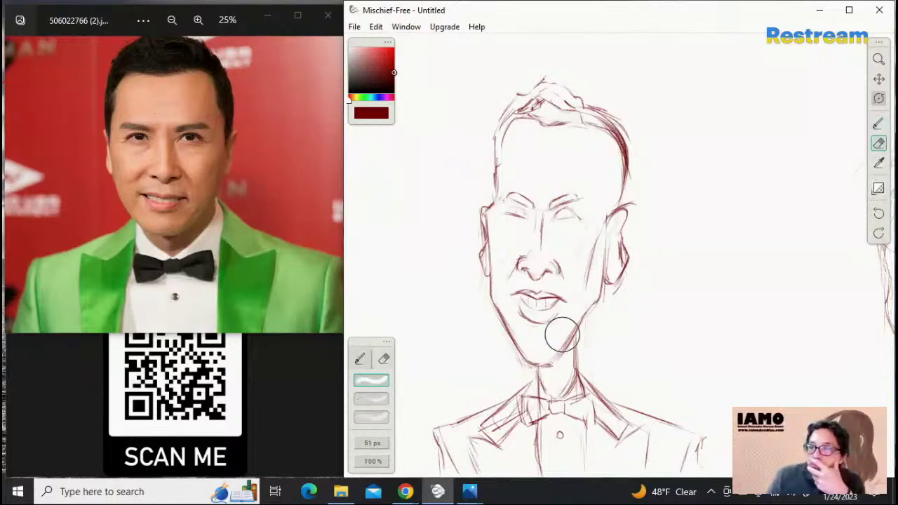
drag(562, 335, 571, 335)
key(b)
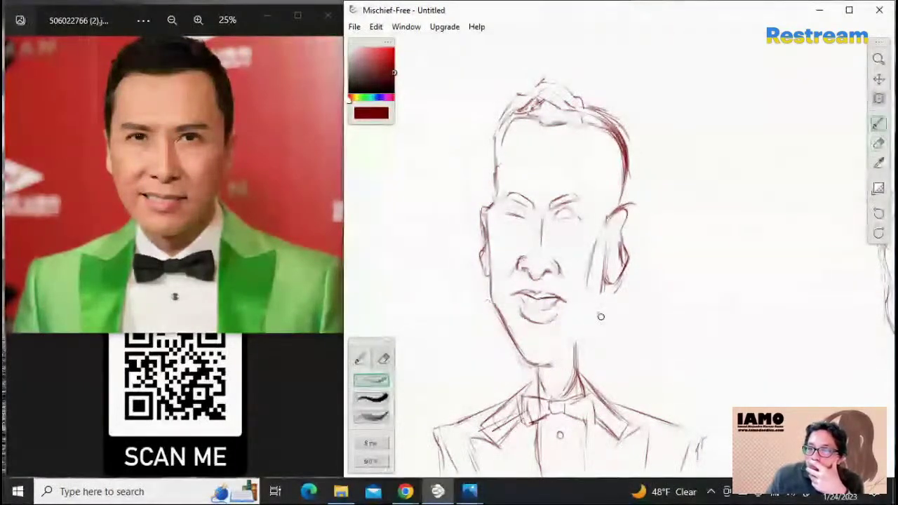
drag(602, 284, 600, 313)
key(ctrl+z)
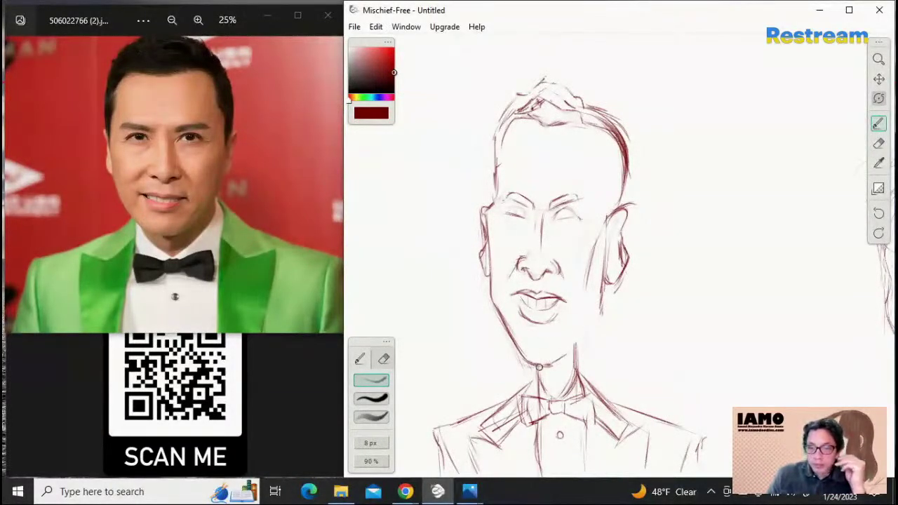
drag(540, 366, 600, 318)
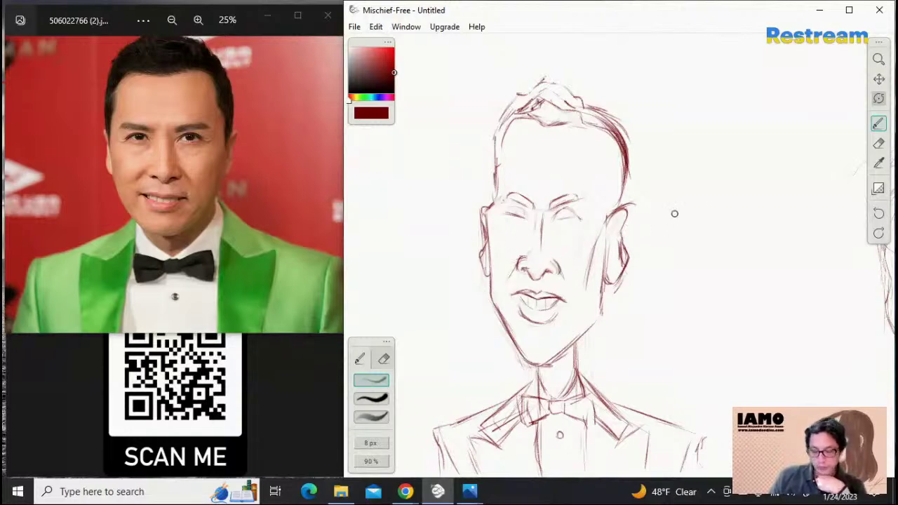
Draw dark irises and upper lid lines in both eyes with the 8 px brush
click(878, 143)
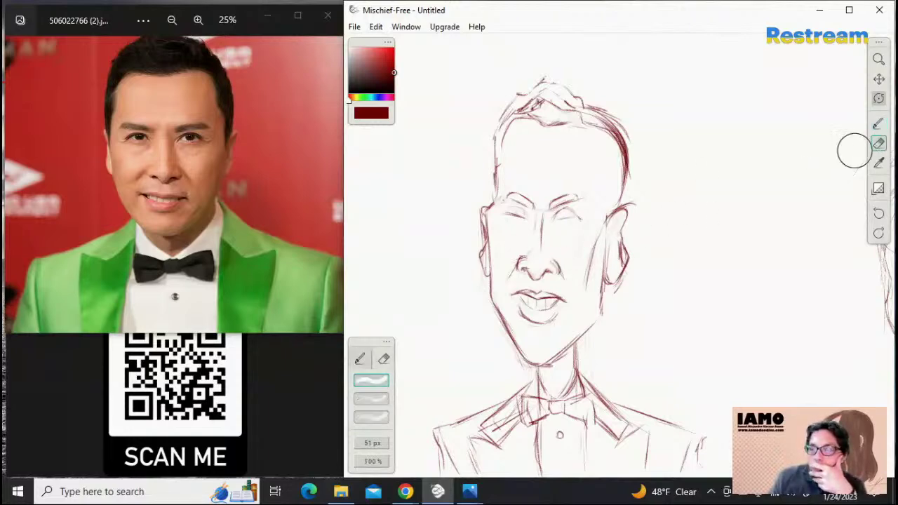
click(878, 124)
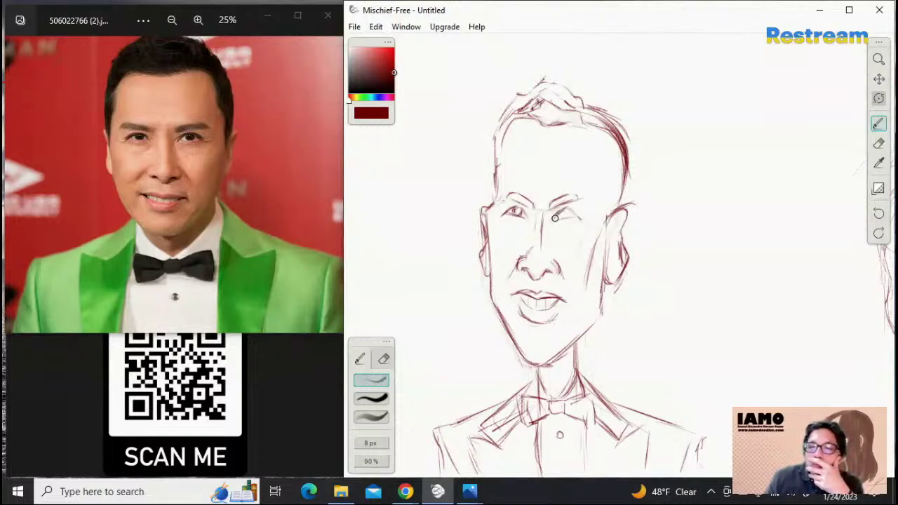
drag(556, 214, 575, 209)
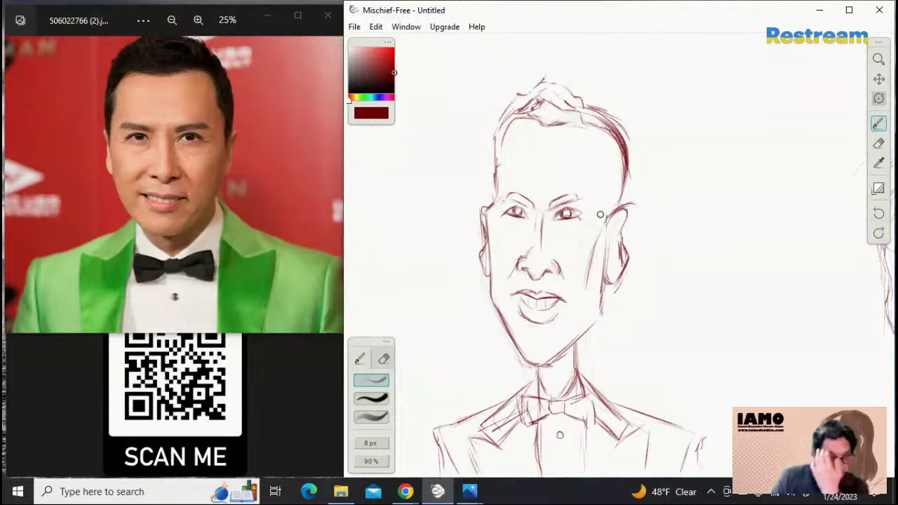
Fade the eyebrows, the right hair edge, the outer right ear and the front hairline with the 23 px soft eraser
click(878, 143)
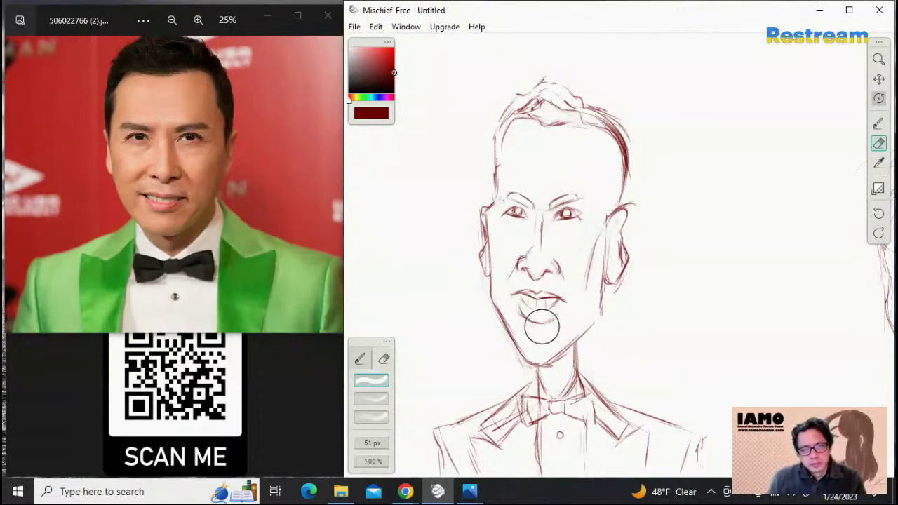
click(379, 416)
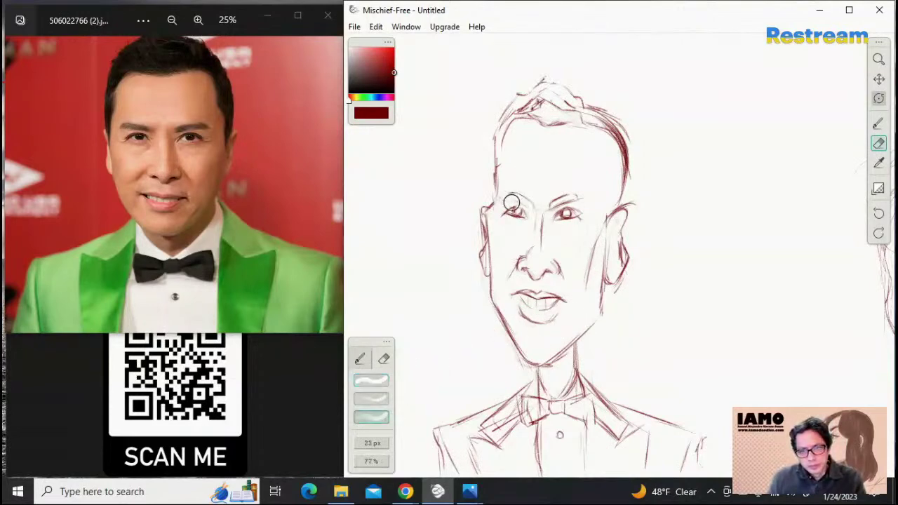
mouse_move(499, 197)
mouse_down()
mouse_move(578, 191)
mouse_move(549, 203)
mouse_move(587, 190)
mouse_up()
mouse_move(587, 109)
mouse_down()
mouse_move(620, 149)
mouse_move(625, 196)
mouse_move(600, 117)
mouse_move(587, 106)
mouse_move(616, 150)
mouse_move(621, 139)
mouse_move(619, 194)
mouse_move(623, 154)
mouse_move(657, 203)
mouse_move(629, 201)
mouse_move(637, 210)
mouse_move(621, 267)
mouse_up()
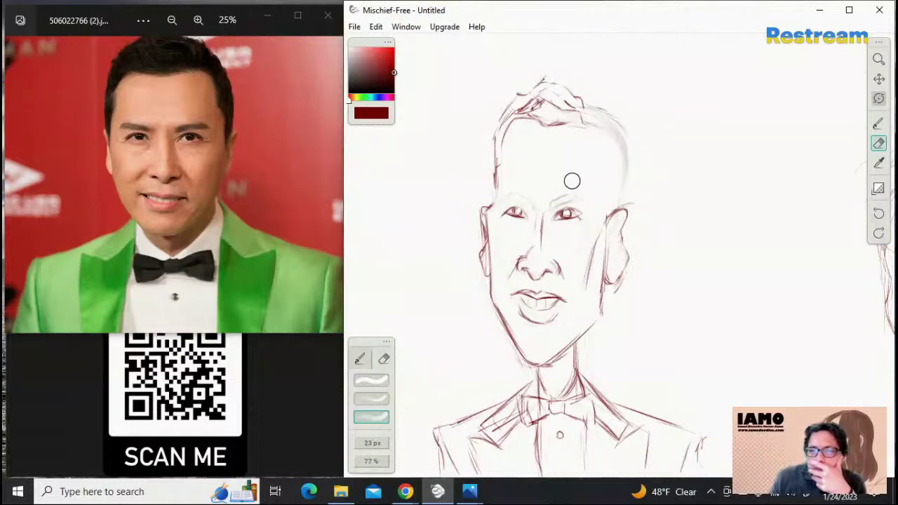
mouse_move(538, 96)
mouse_down()
mouse_move(521, 111)
mouse_move(566, 100)
mouse_move(504, 113)
mouse_move(540, 100)
mouse_move(529, 101)
mouse_move(541, 117)
mouse_move(529, 115)
mouse_move(564, 119)
mouse_move(595, 111)
mouse_move(575, 127)
mouse_up()
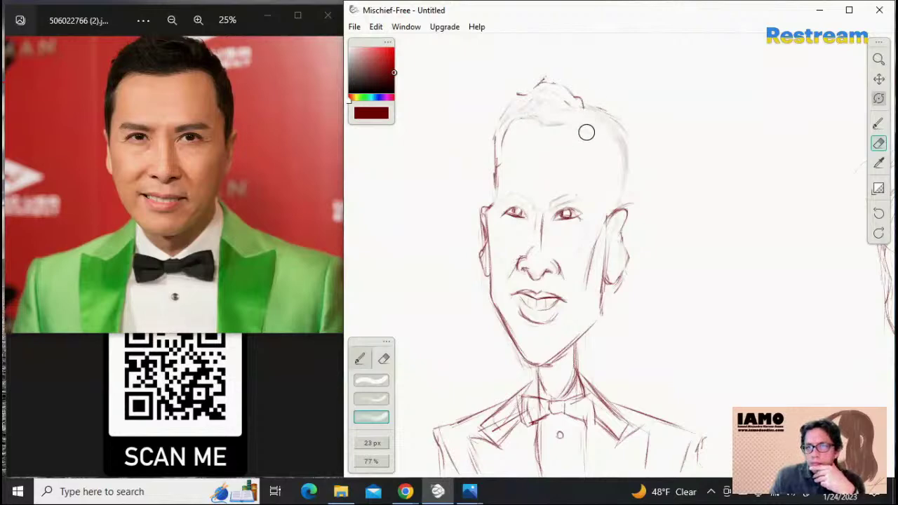
Redraw the wavy front hairline over the forehead and carry it down the right temple into a sideburn by the ear
click(878, 123)
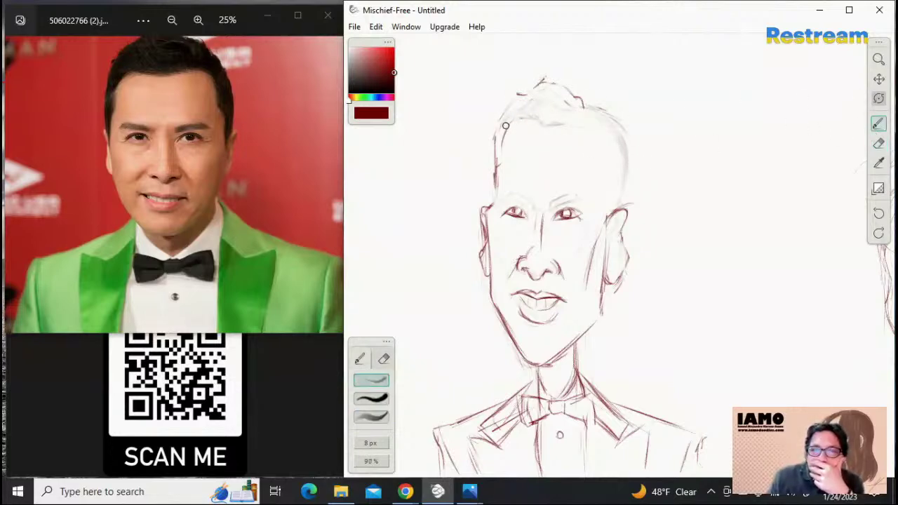
drag(530, 115, 544, 124)
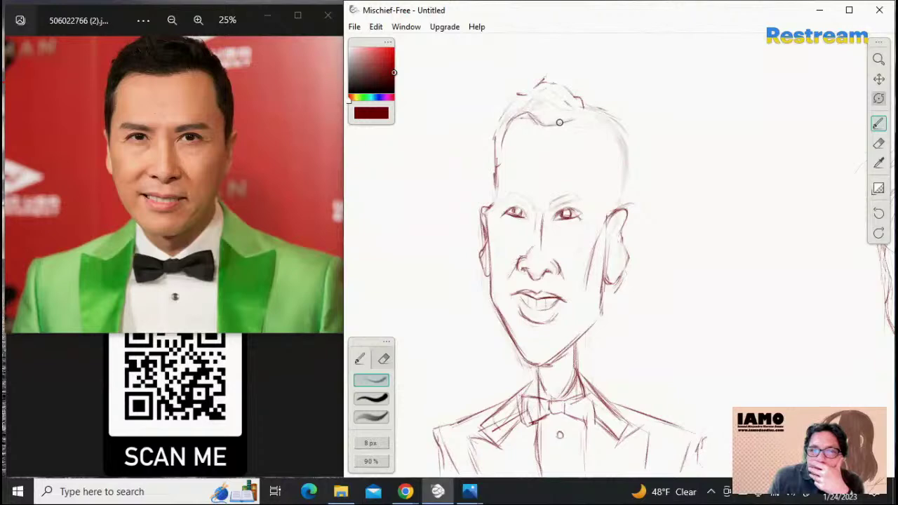
mouse_move(559, 122)
mouse_down()
mouse_move(617, 135)
mouse_move(610, 152)
mouse_move(609, 140)
mouse_move(606, 225)
mouse_up()
mouse_move(614, 194)
mouse_down()
mouse_move(601, 231)
mouse_move(607, 214)
mouse_up()
drag(607, 175, 611, 189)
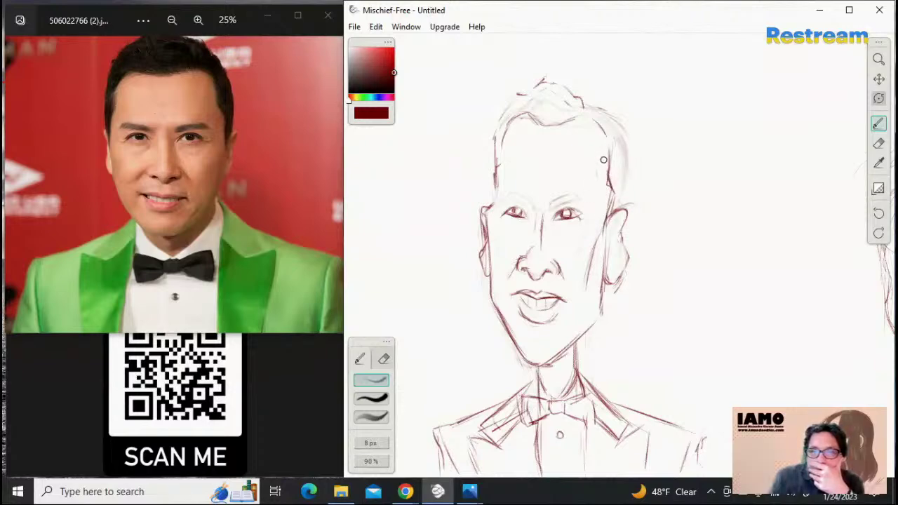
Erase the new right hairline between the forehead corner and the temple with the 23 px soft eraser, keeping the sideburn
click(878, 143)
mouse_move(610, 190)
mouse_down()
mouse_move(599, 136)
mouse_move(599, 182)
mouse_move(609, 148)
mouse_up()
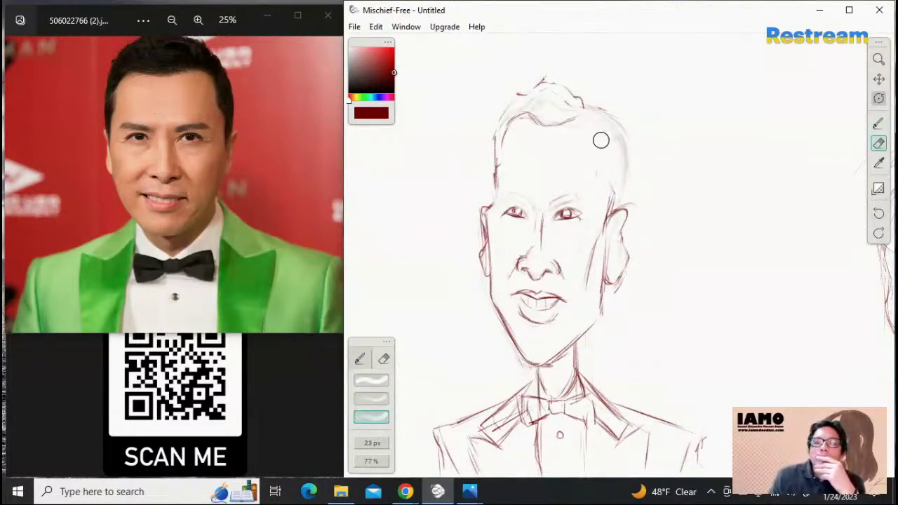
click(877, 124)
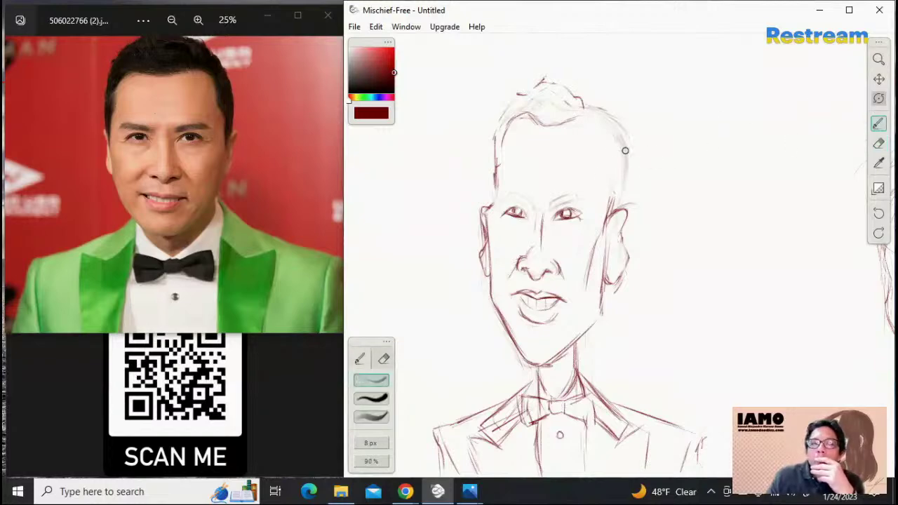
Draw the right hairline down to the sideburn and redraw both eyebrows with the 8 px brush
mouse_move(598, 127)
mouse_down()
mouse_move(601, 158)
mouse_move(596, 120)
mouse_up()
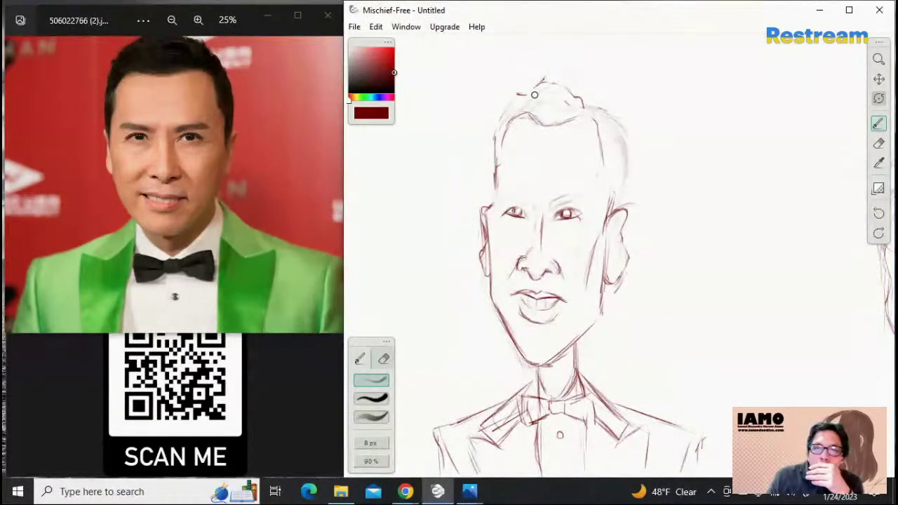
drag(599, 155, 612, 189)
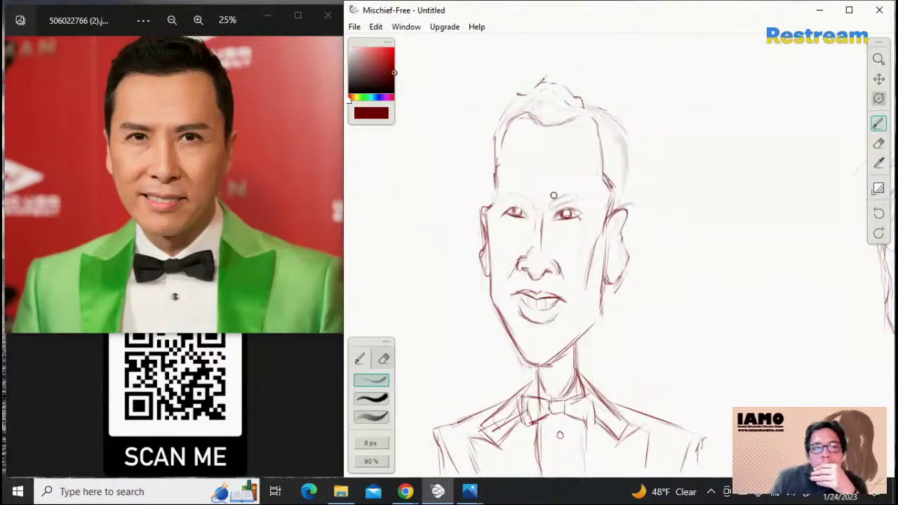
mouse_move(552, 209)
mouse_down()
mouse_move(594, 195)
mouse_move(570, 194)
mouse_move(579, 189)
mouse_up()
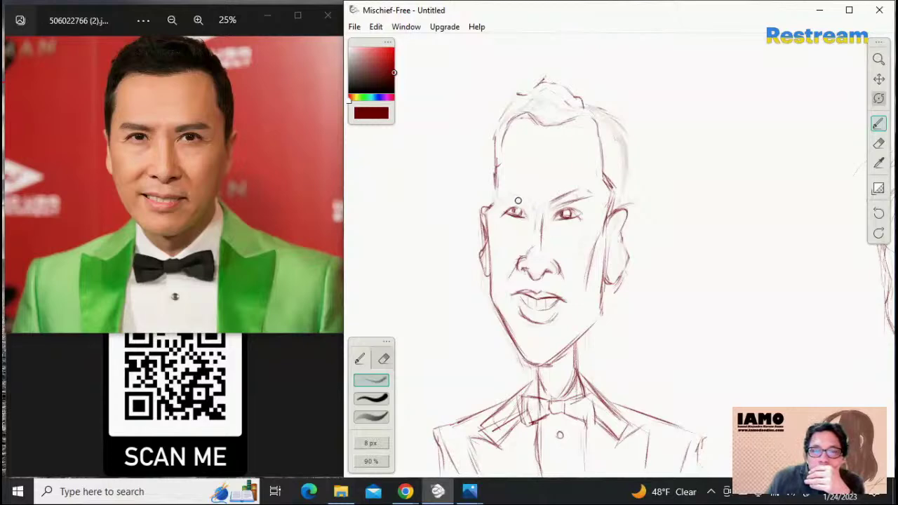
drag(500, 194, 519, 202)
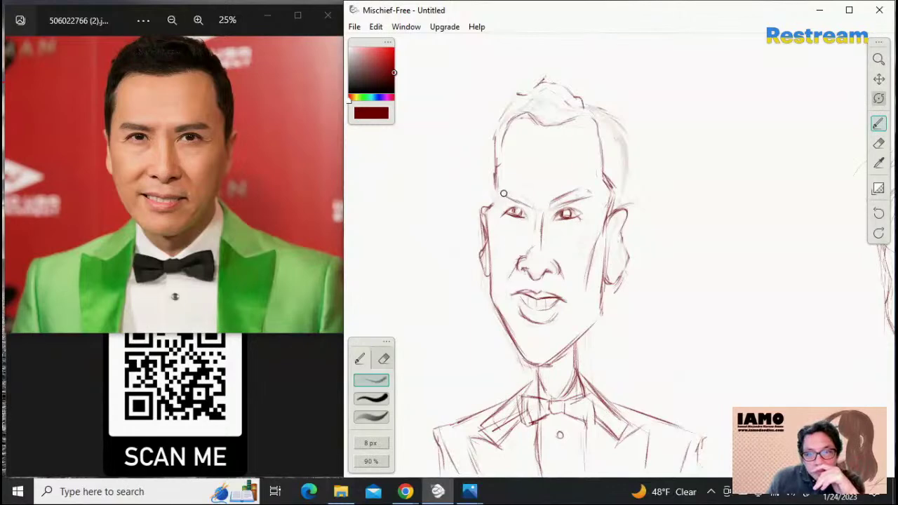
mouse_move(516, 189)
mouse_down()
mouse_move(538, 203)
mouse_move(509, 187)
mouse_up()
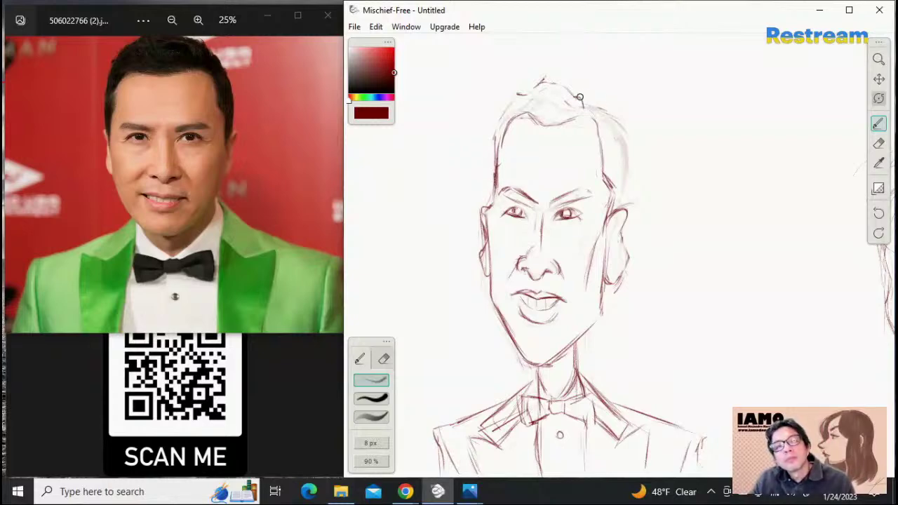
mouse_move(580, 104)
mouse_down()
mouse_move(606, 107)
mouse_move(644, 147)
mouse_move(630, 200)
mouse_up()
key(ctrl+z)
key(ctrl+z)
key(ctrl+z)
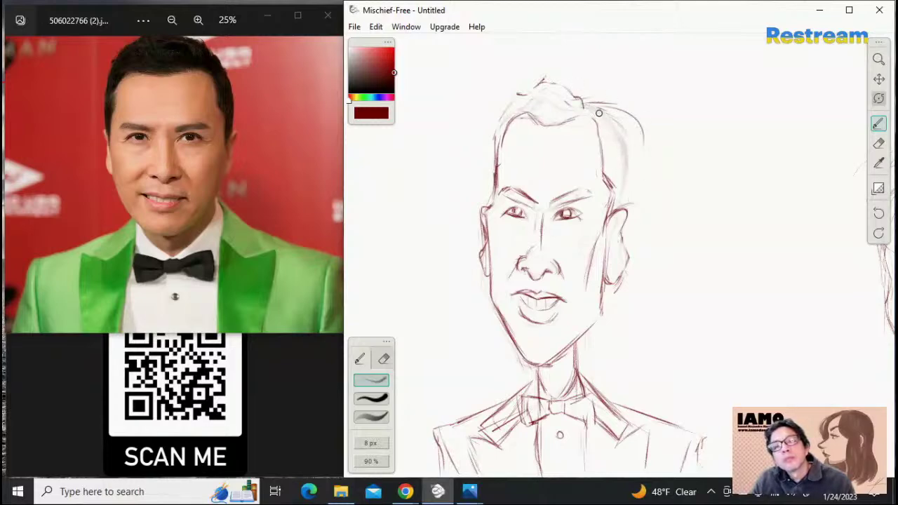
drag(591, 108, 658, 197)
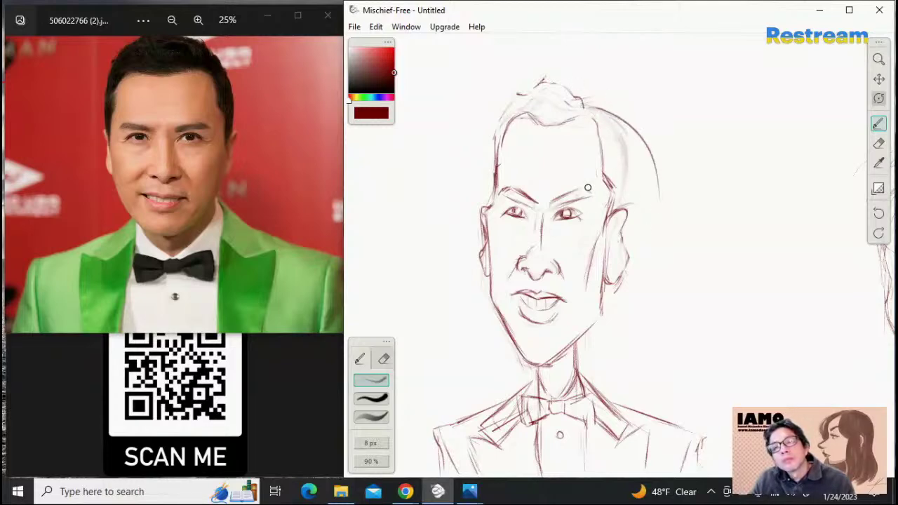
key(ctrl+z)
drag(589, 108, 631, 202)
key(ctrl+z)
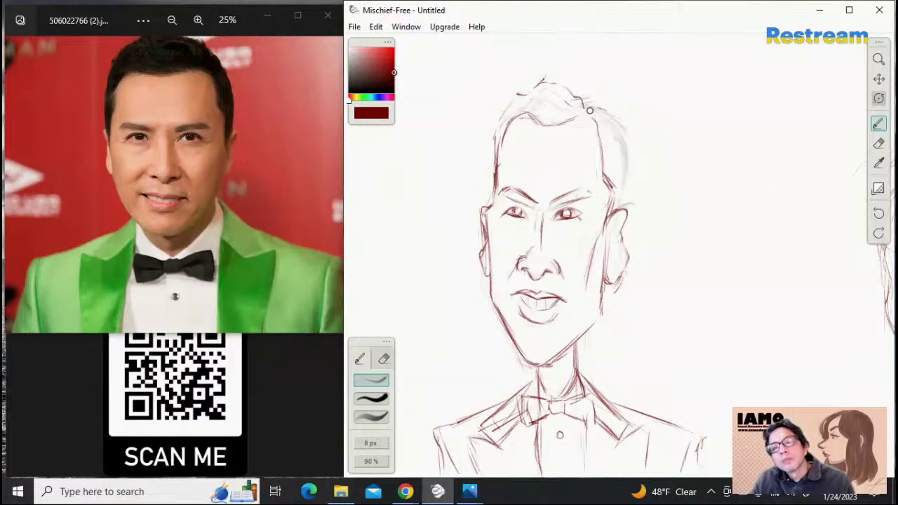
mouse_move(586, 106)
mouse_down()
mouse_move(614, 180)
mouse_move(591, 106)
mouse_move(627, 173)
mouse_move(618, 212)
mouse_move(626, 173)
mouse_up()
key(ctrl+z)
Redraw the outer right hair contour from the crown down to above the ear with the 8 px brush
mouse_move(614, 206)
mouse_down()
mouse_move(634, 146)
mouse_move(623, 192)
mouse_move(630, 136)
mouse_up()
mouse_move(621, 206)
mouse_down()
mouse_move(628, 184)
mouse_move(615, 208)
mouse_move(630, 150)
mouse_up()
drag(627, 189, 624, 140)
mouse_move(581, 100)
mouse_down()
mouse_move(629, 127)
mouse_move(601, 108)
mouse_move(617, 137)
mouse_up()
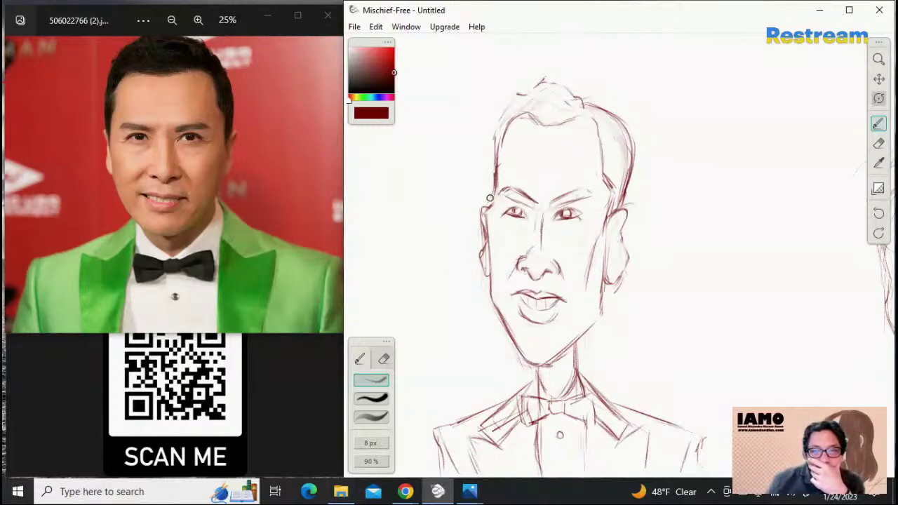
Erase the upper part of the right ear and the whole left ear with the 23 px soft eraser
click(878, 188)
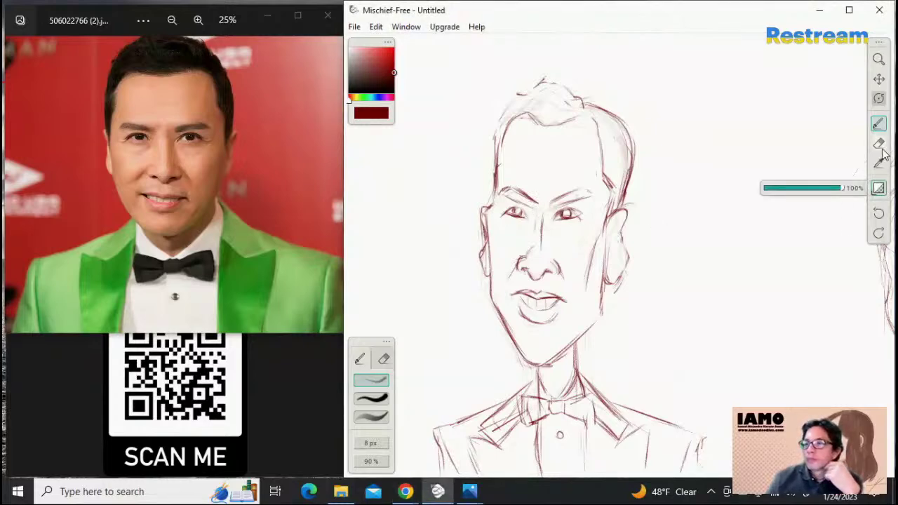
click(878, 143)
mouse_move(634, 199)
mouse_down()
mouse_move(605, 224)
mouse_move(621, 230)
mouse_up()
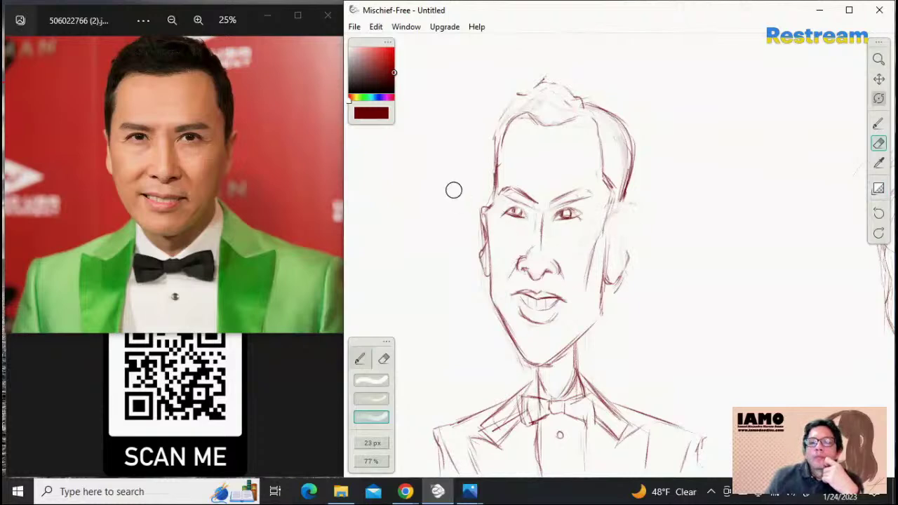
mouse_move(487, 191)
mouse_down()
mouse_move(485, 265)
mouse_move(486, 201)
mouse_up()
mouse_move(478, 244)
mouse_down()
mouse_move(479, 278)
mouse_move(478, 226)
mouse_up()
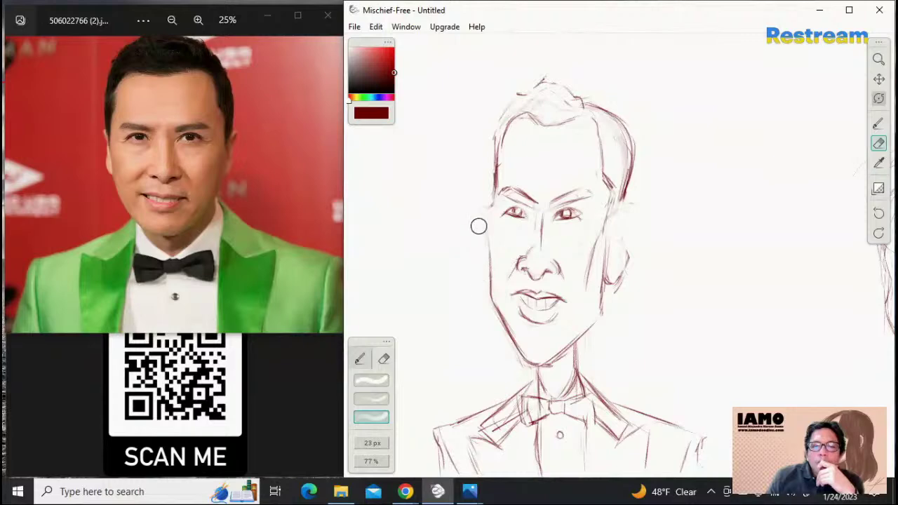
Try a pointed right ear tip, then erase the whole right ear and adjoining jaw edge with the 23 px and 51 px erasers
click(878, 124)
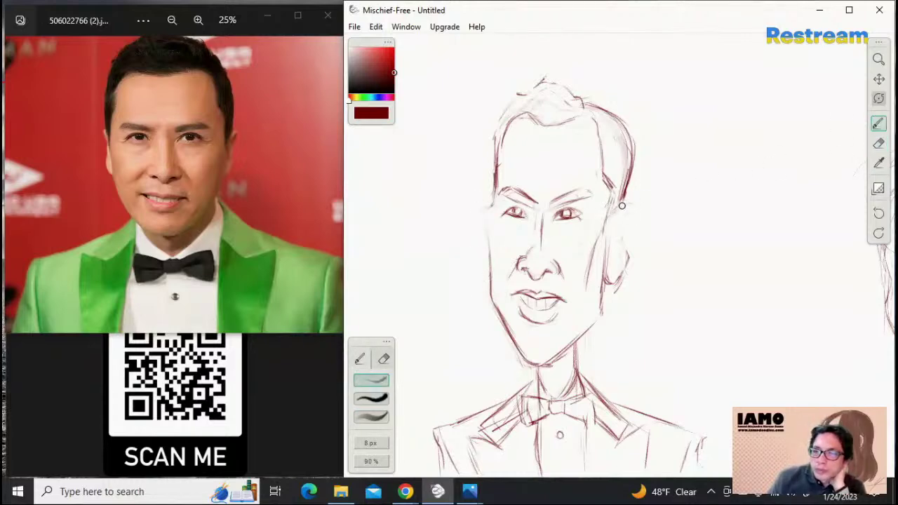
drag(621, 205, 643, 186)
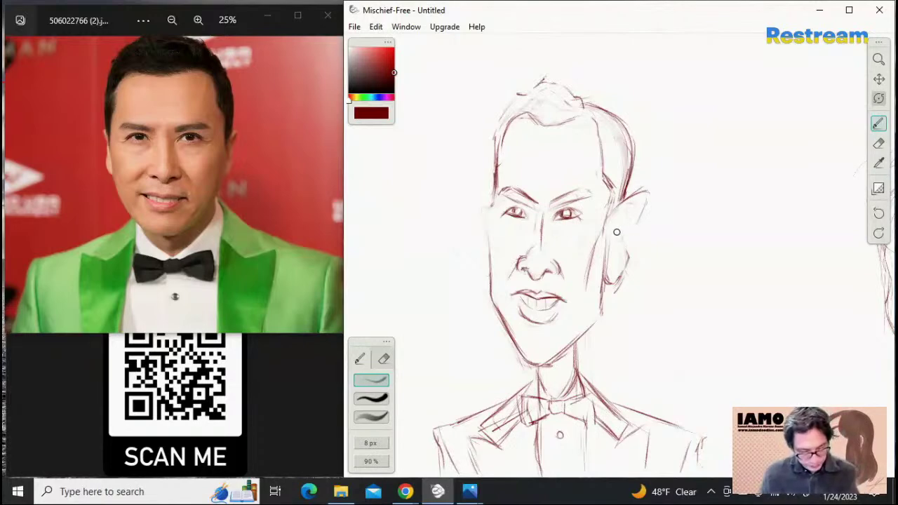
click(878, 143)
mouse_move(650, 214)
mouse_down()
mouse_move(651, 189)
mouse_move(635, 218)
mouse_move(622, 211)
mouse_move(603, 265)
mouse_move(623, 261)
mouse_move(608, 286)
mouse_move(629, 277)
mouse_move(594, 285)
mouse_up()
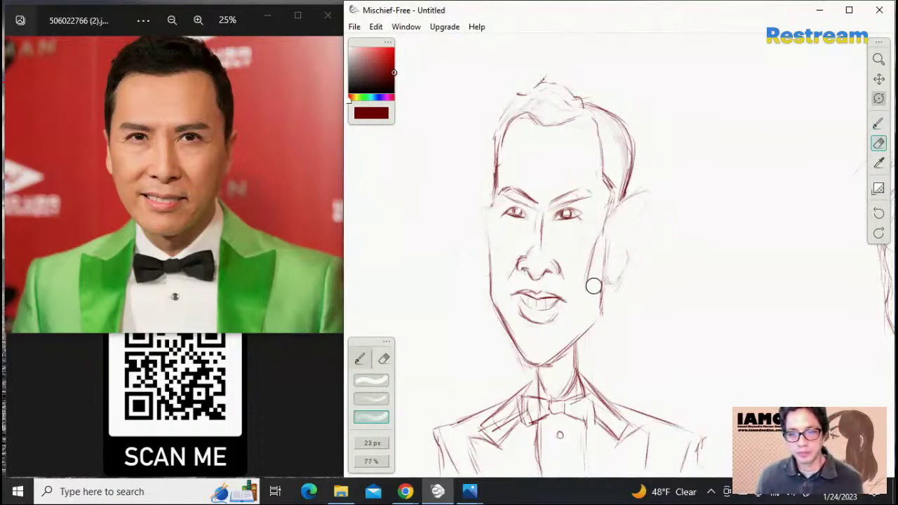
click(371, 379)
mouse_move(640, 253)
mouse_down()
mouse_move(631, 212)
mouse_move(644, 202)
mouse_move(626, 234)
mouse_move(620, 288)
mouse_move(615, 254)
mouse_move(607, 255)
mouse_move(612, 249)
mouse_move(625, 294)
mouse_up()
Draw a wider right jawline from the sideburn to the chin and erase the old inner cheek line with the 51 px eraser
click(877, 124)
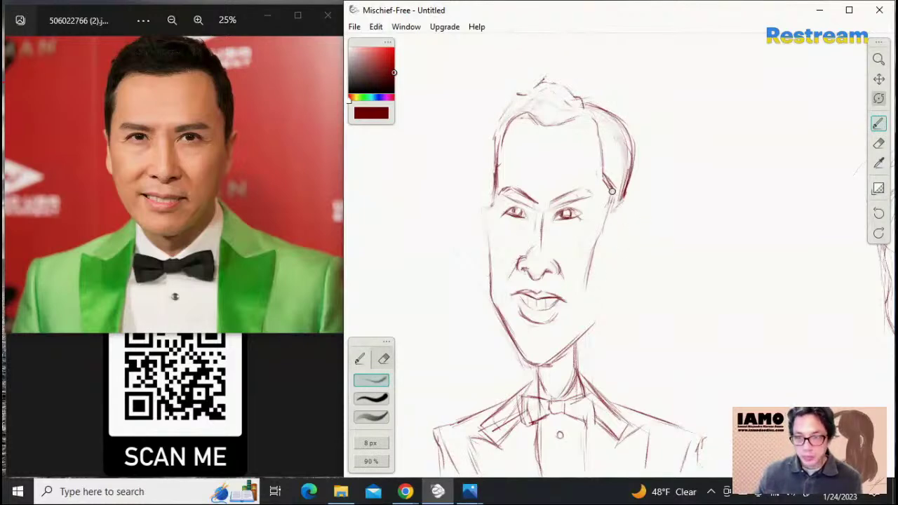
drag(615, 209, 616, 288)
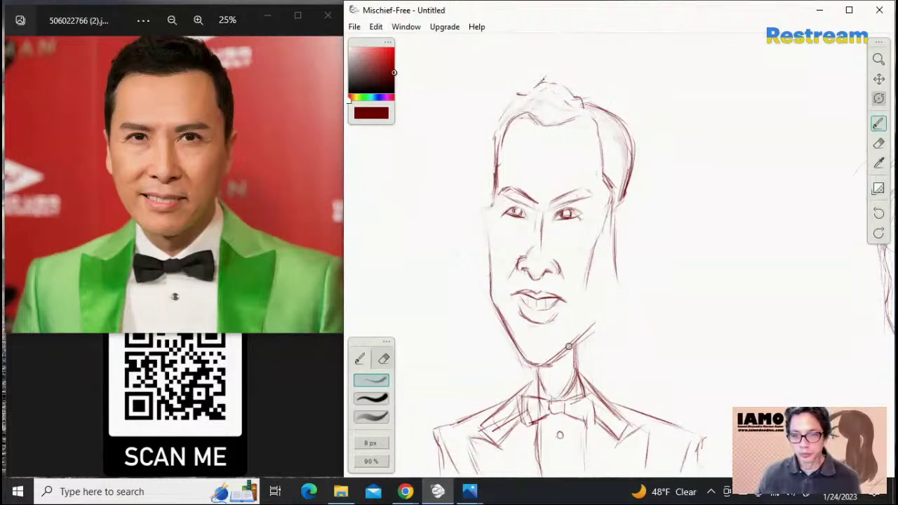
drag(572, 345, 616, 306)
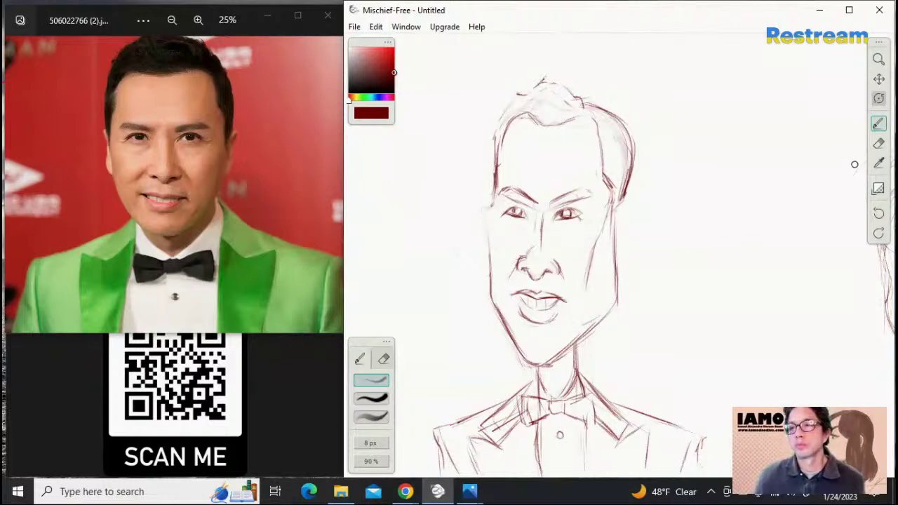
click(878, 143)
mouse_move(592, 240)
mouse_down()
mouse_move(586, 272)
mouse_move(598, 214)
mouse_move(581, 253)
mouse_up()
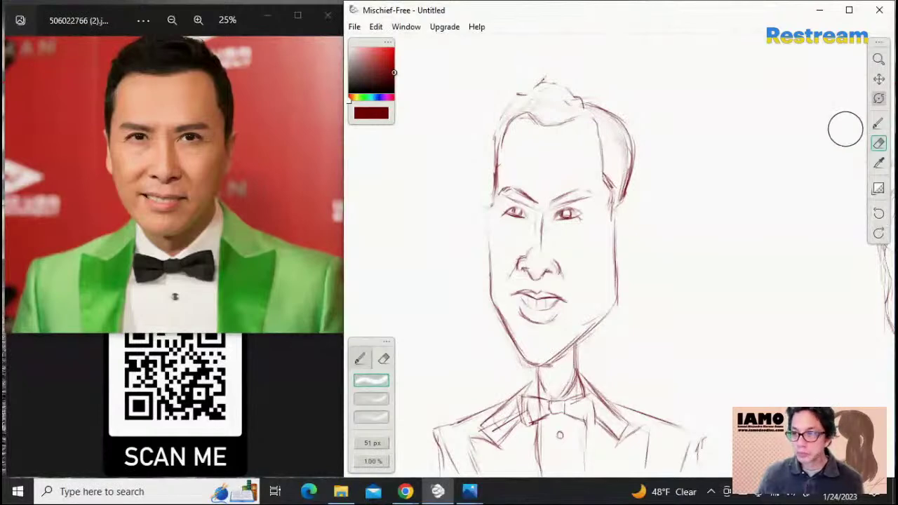
Redraw the left face contour from the temple out over the cheekbone and down to the cheek with the 8 px brush
click(878, 123)
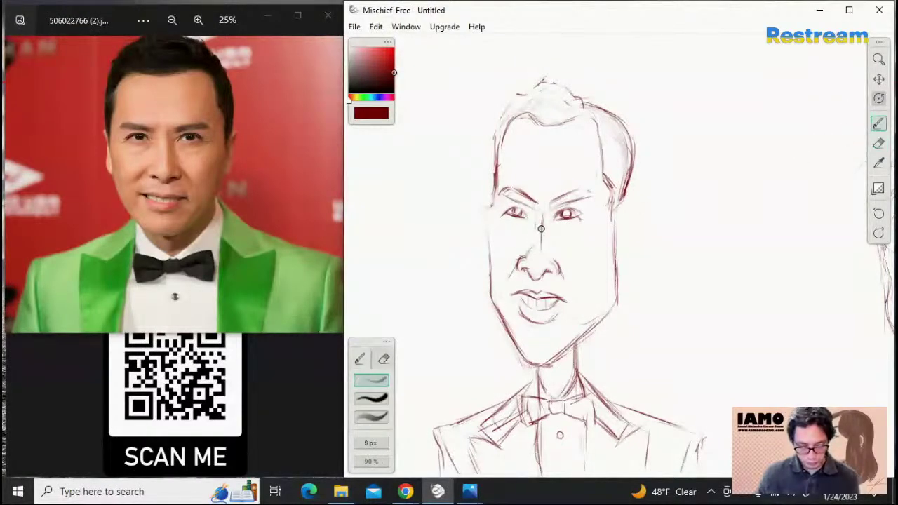
click(878, 143)
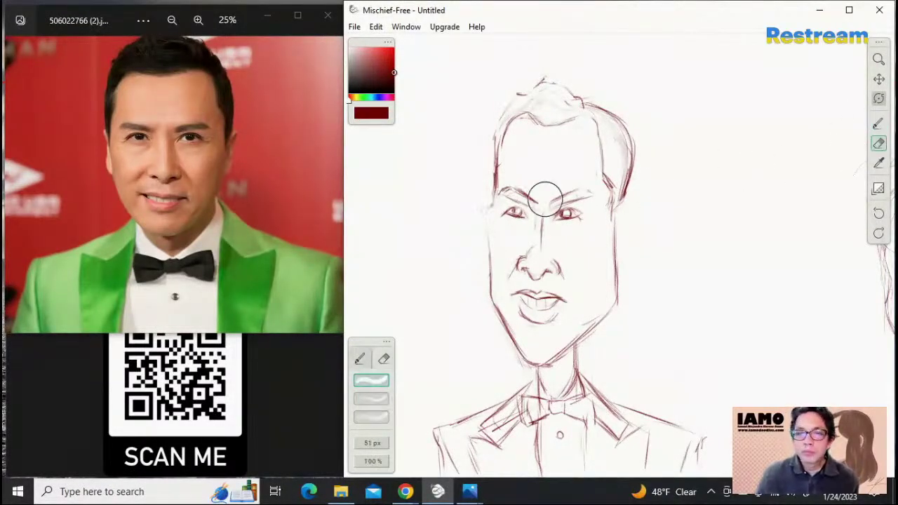
click(878, 123)
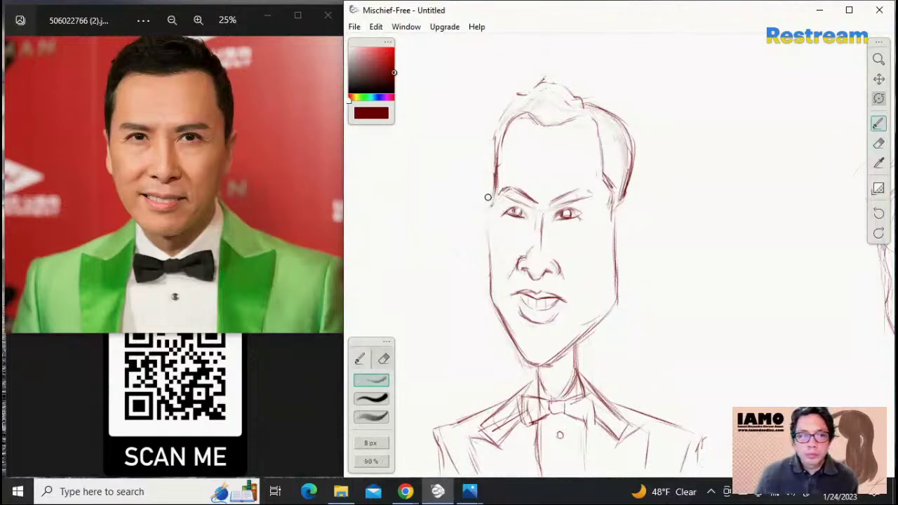
mouse_move(495, 196)
mouse_down()
mouse_move(478, 219)
mouse_move(490, 206)
mouse_move(485, 244)
mouse_move(480, 214)
mouse_move(491, 249)
mouse_up()
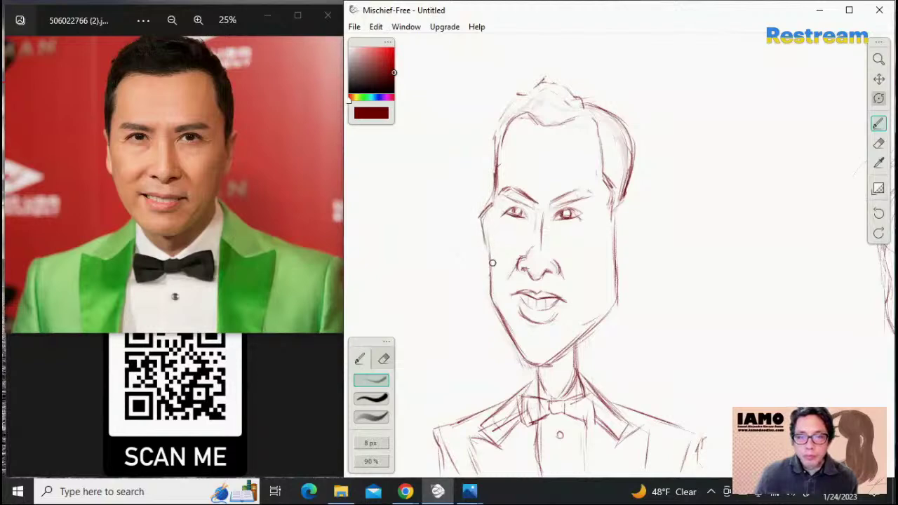
mouse_move(481, 217)
mouse_down()
mouse_move(492, 276)
mouse_move(488, 261)
mouse_up()
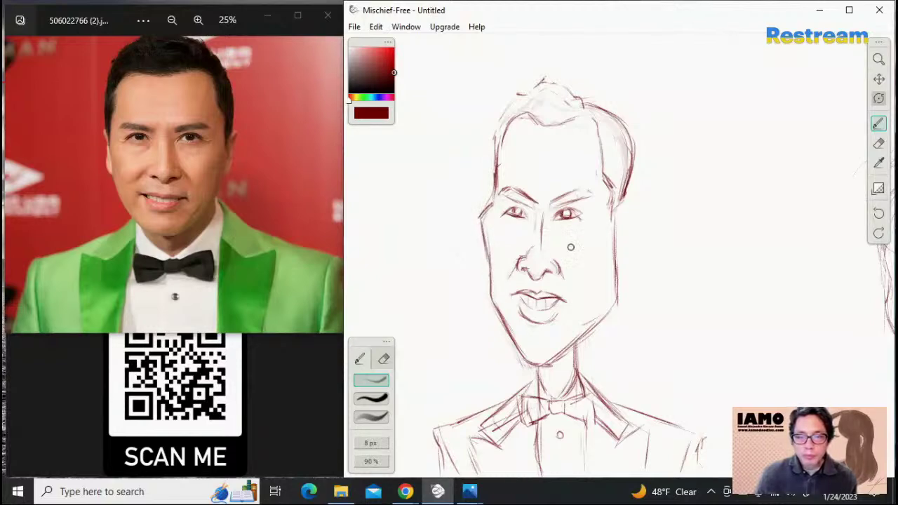
Draw a cheek line inside the right side of the face and soften it with the 23 px soft eraser
drag(606, 238, 587, 298)
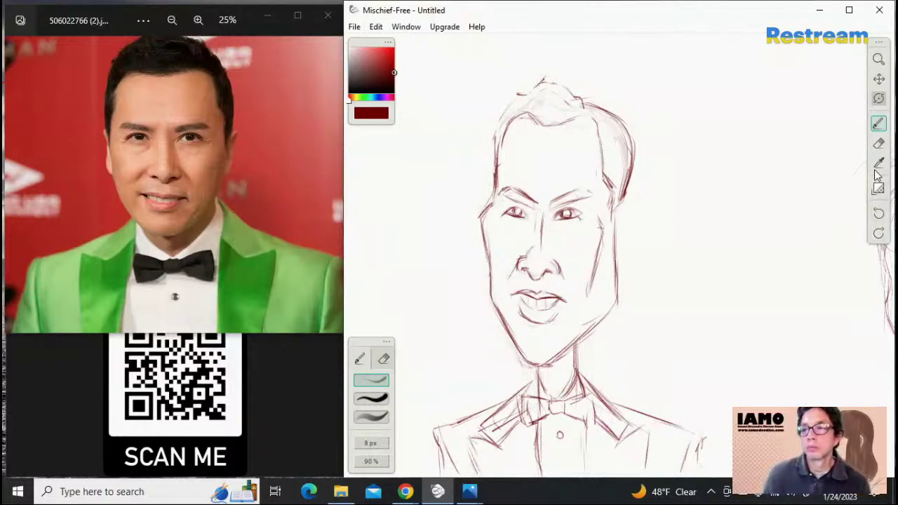
click(878, 143)
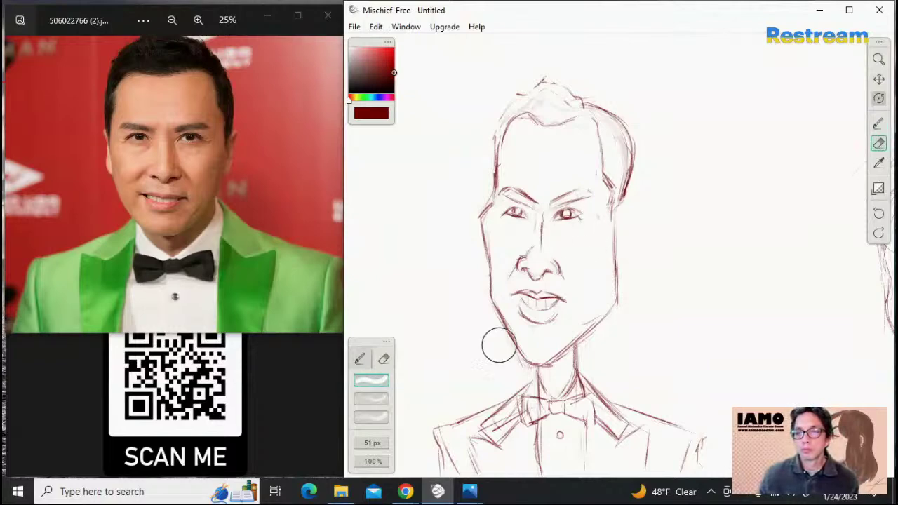
click(387, 416)
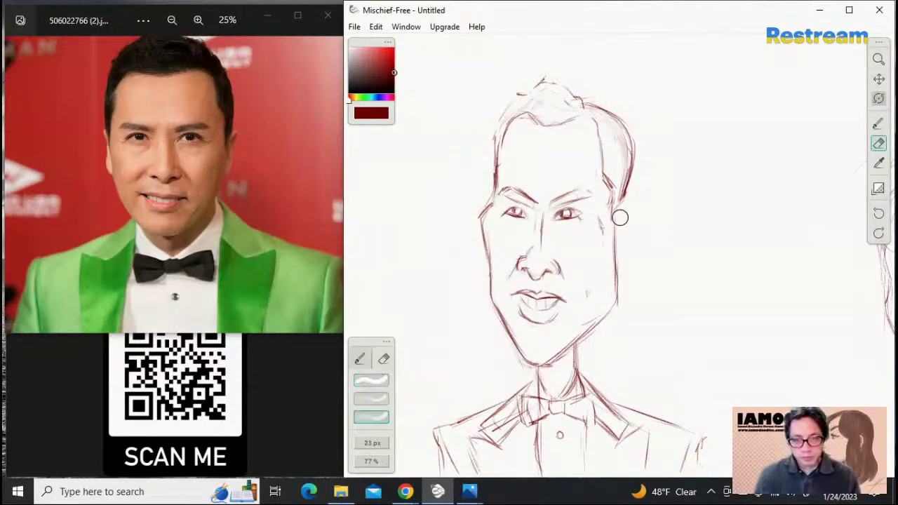
drag(593, 276, 599, 212)
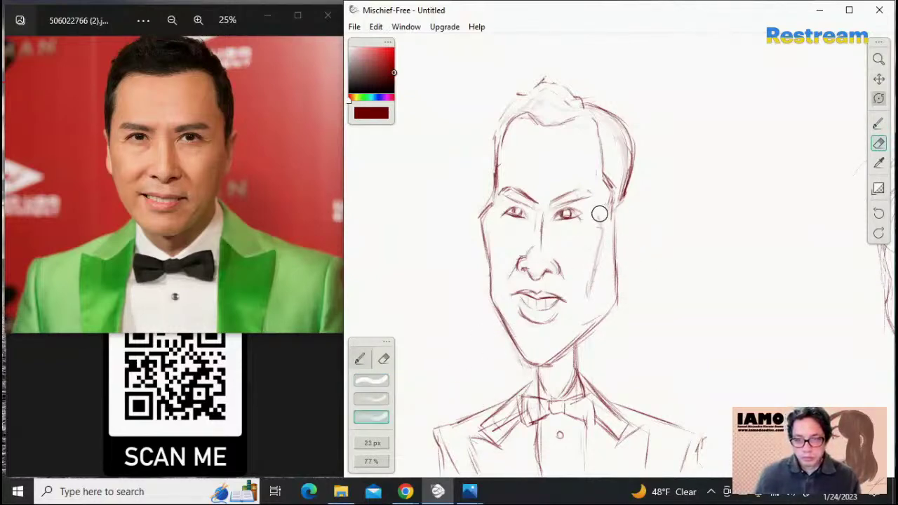
drag(586, 292, 601, 213)
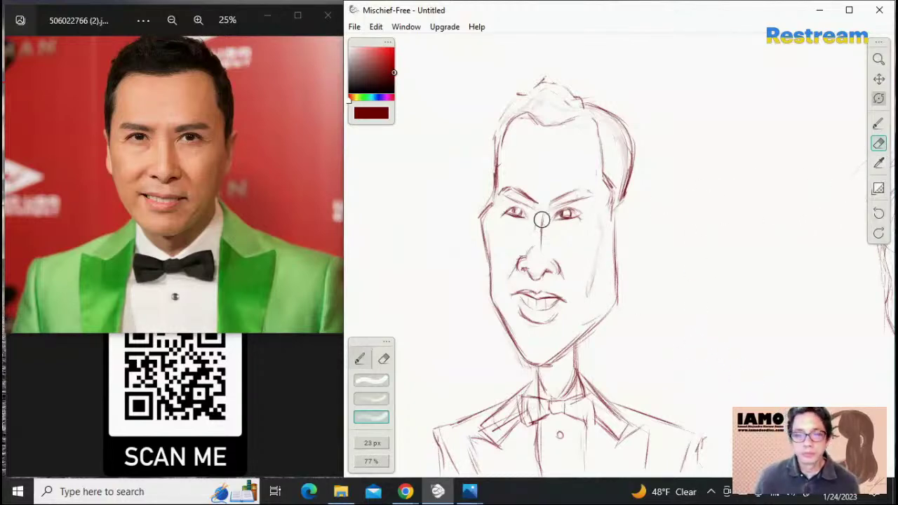
Draw a smaller right ear beside the new jawline, with its inner folds, using the 8 px brush
click(878, 123)
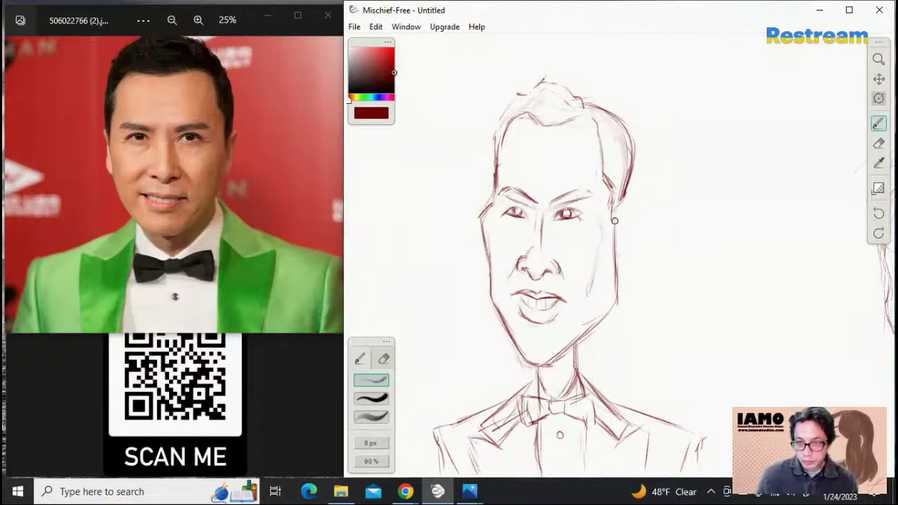
mouse_move(615, 213)
mouse_down()
mouse_move(638, 207)
mouse_move(637, 214)
mouse_up()
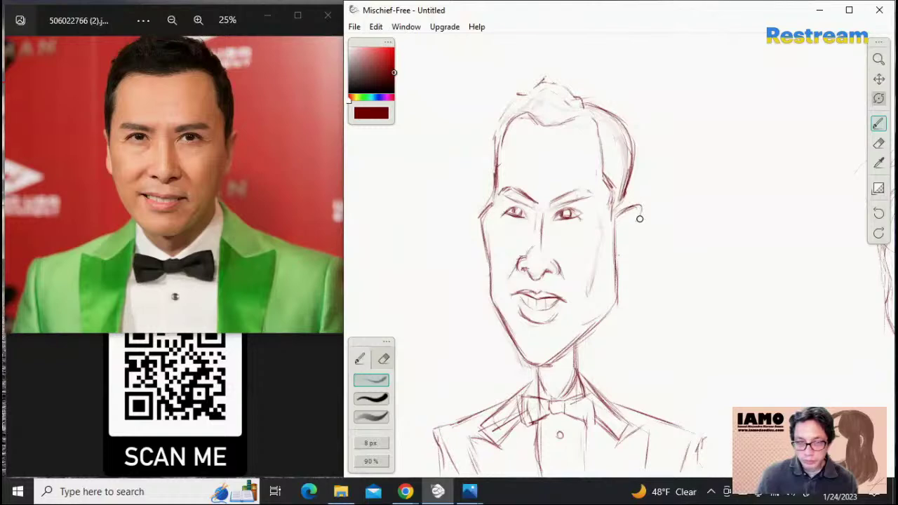
drag(640, 212, 631, 236)
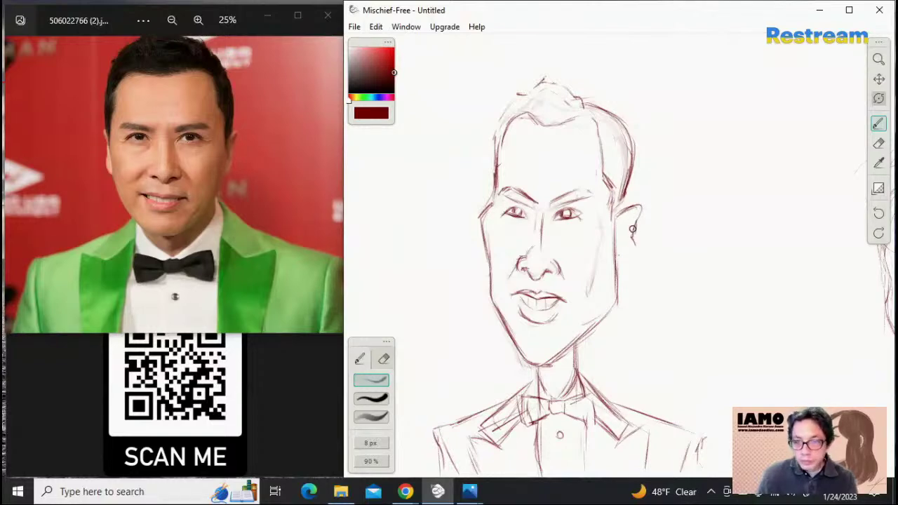
drag(634, 249, 621, 259)
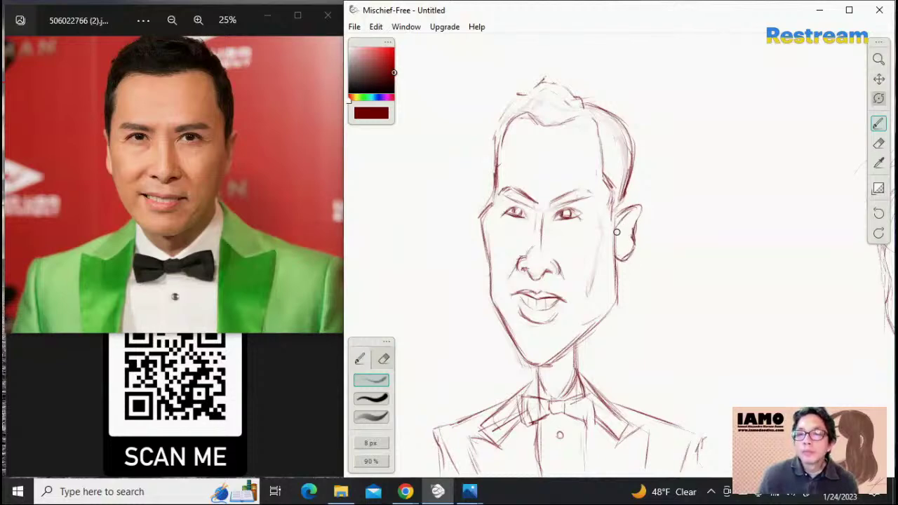
mouse_move(616, 232)
mouse_down()
mouse_move(633, 213)
mouse_move(629, 235)
mouse_move(632, 225)
mouse_move(617, 244)
mouse_move(625, 218)
mouse_move(630, 251)
mouse_up()
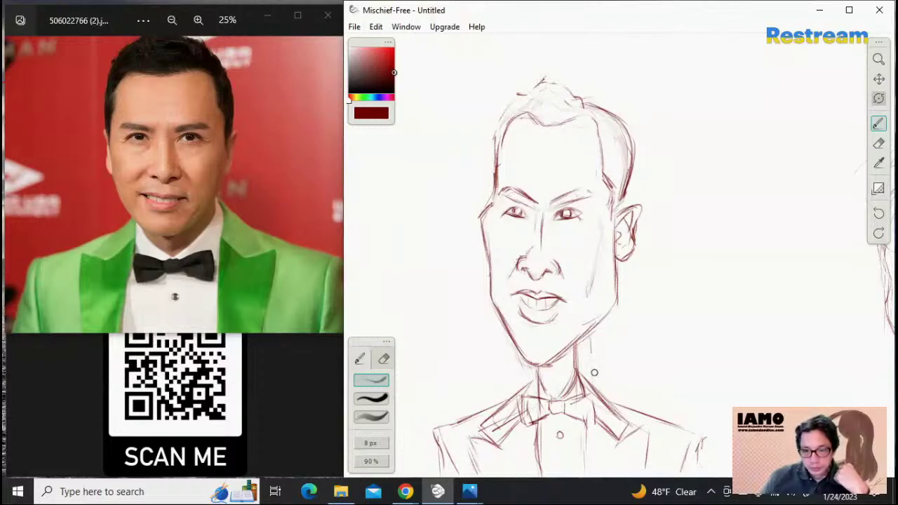
Draw a new right neck line from the jaw down to the collar, outside the existing one
drag(591, 336, 595, 395)
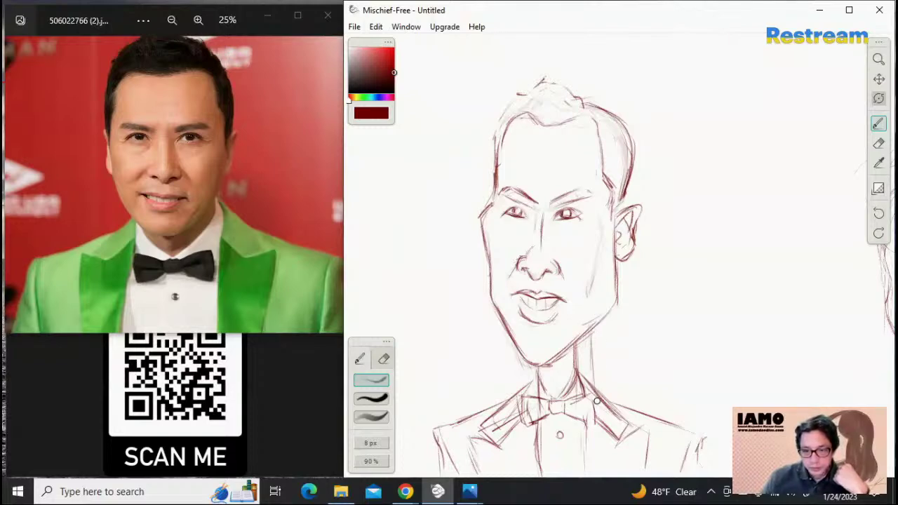
Erase the neck, bow tie and tuxedo with the 51 px eraser and draw two new neck lines with the 8 px brush
click(878, 143)
mouse_move(533, 417)
mouse_down()
mouse_move(549, 400)
mouse_move(548, 408)
mouse_move(436, 437)
mouse_move(451, 414)
mouse_move(524, 451)
mouse_move(455, 466)
mouse_move(565, 439)
mouse_move(510, 424)
mouse_move(506, 410)
mouse_move(548, 390)
mouse_move(524, 397)
mouse_move(581, 401)
mouse_move(588, 374)
mouse_move(575, 384)
mouse_move(573, 365)
mouse_move(587, 351)
mouse_move(562, 371)
mouse_move(575, 368)
mouse_move(615, 392)
mouse_move(571, 441)
mouse_move(607, 396)
mouse_move(638, 419)
mouse_move(641, 457)
mouse_move(672, 444)
mouse_move(600, 443)
mouse_move(572, 391)
mouse_move(537, 385)
mouse_move(568, 384)
mouse_up()
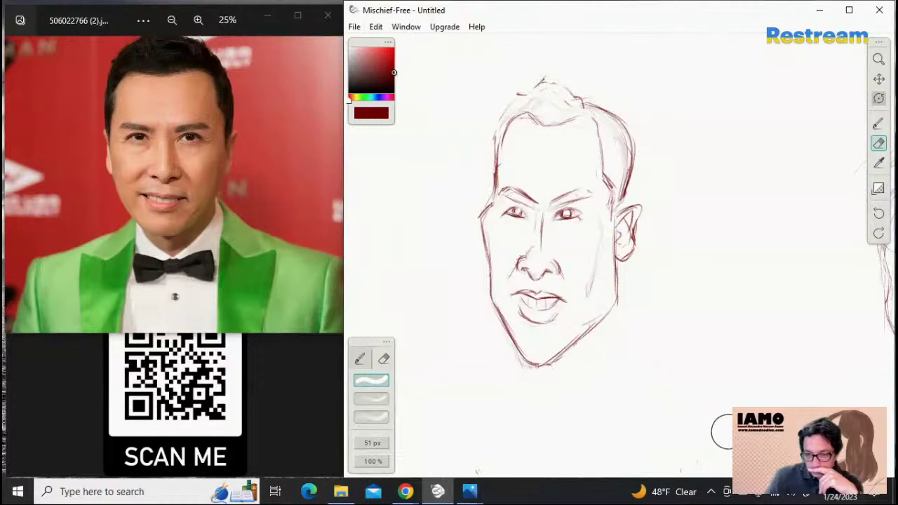
click(878, 123)
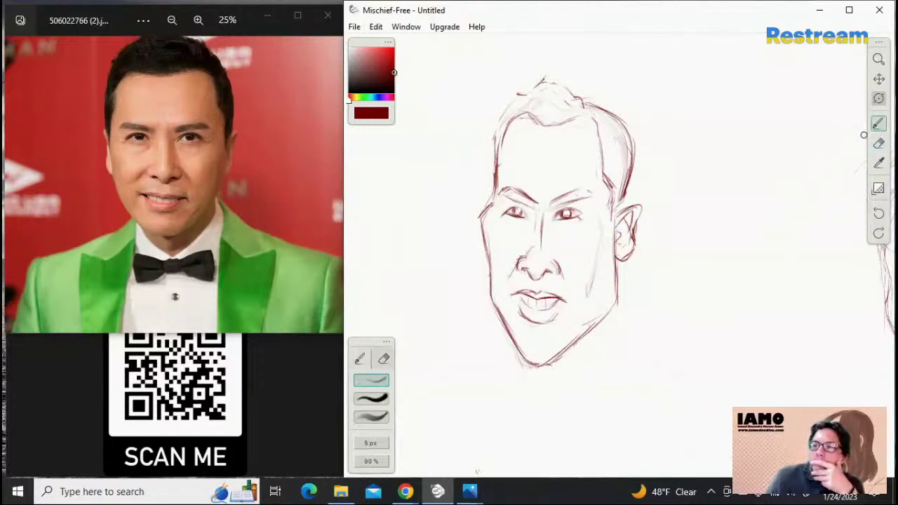
drag(604, 323, 599, 397)
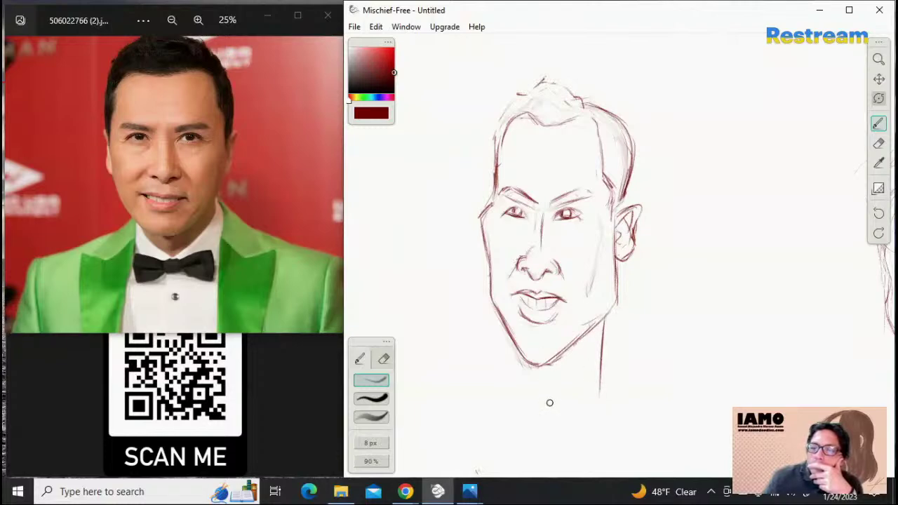
drag(552, 360, 547, 395)
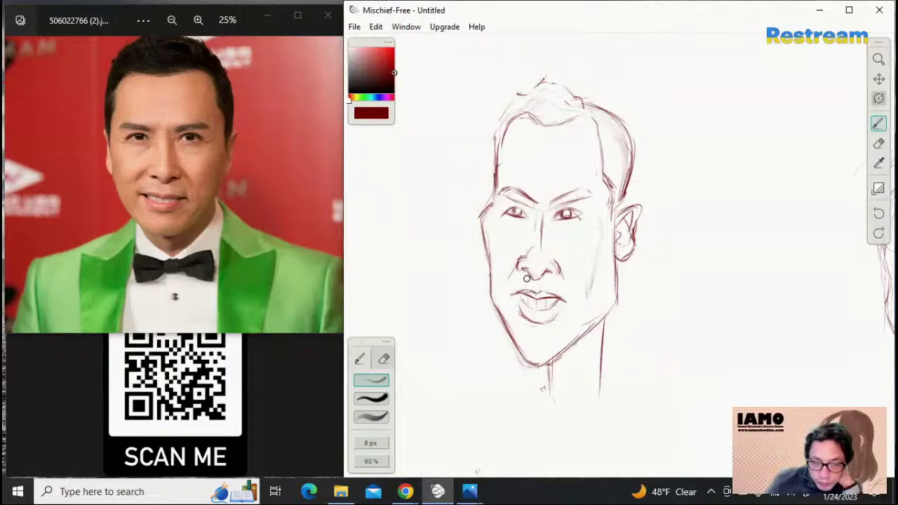
Erase the underside of the nose with the 23 px soft eraser and redraw the nose tip between the nostrils
click(878, 143)
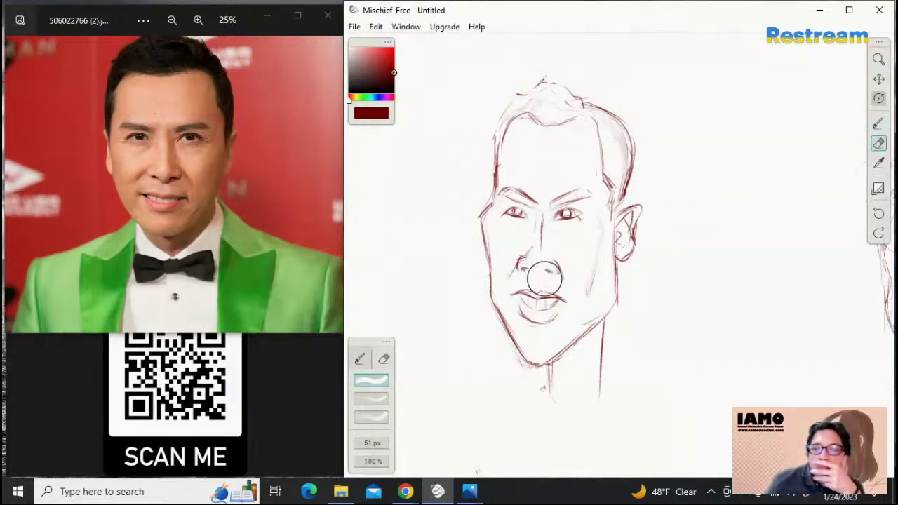
click(371, 416)
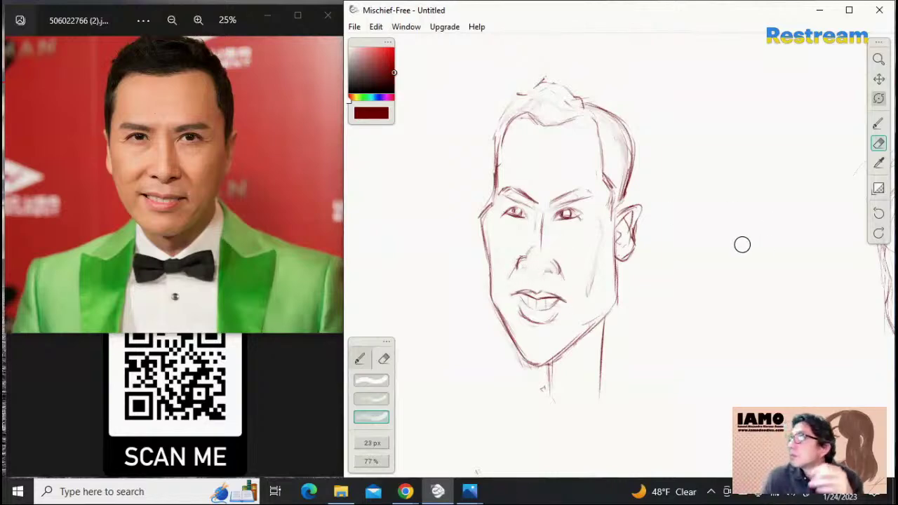
click(878, 123)
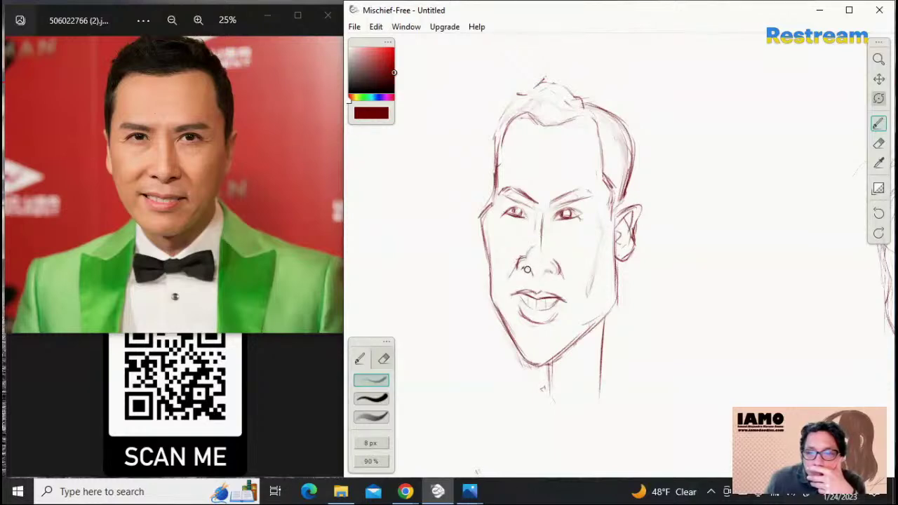
drag(527, 269, 534, 278)
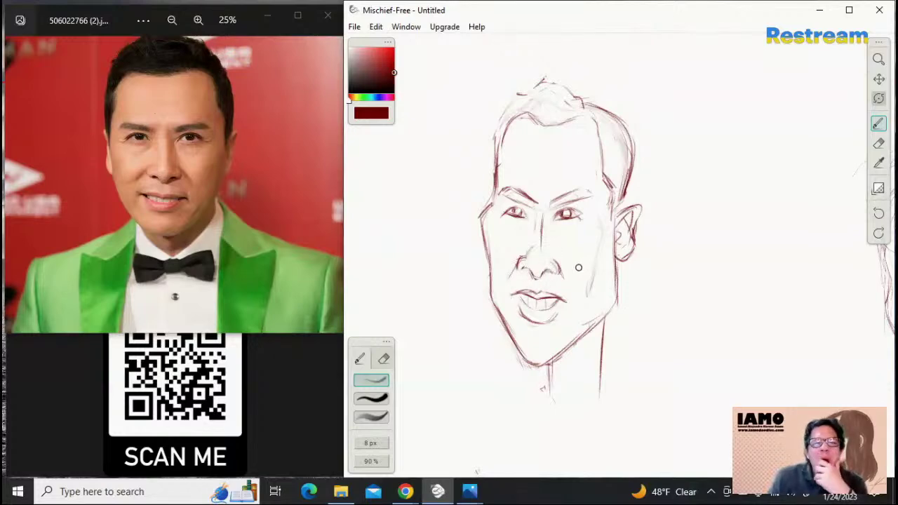
Try a second caricature beside the first head, lightly sketching an eye line, nose, mouth and chin guides with the 8 px brush
click(878, 79)
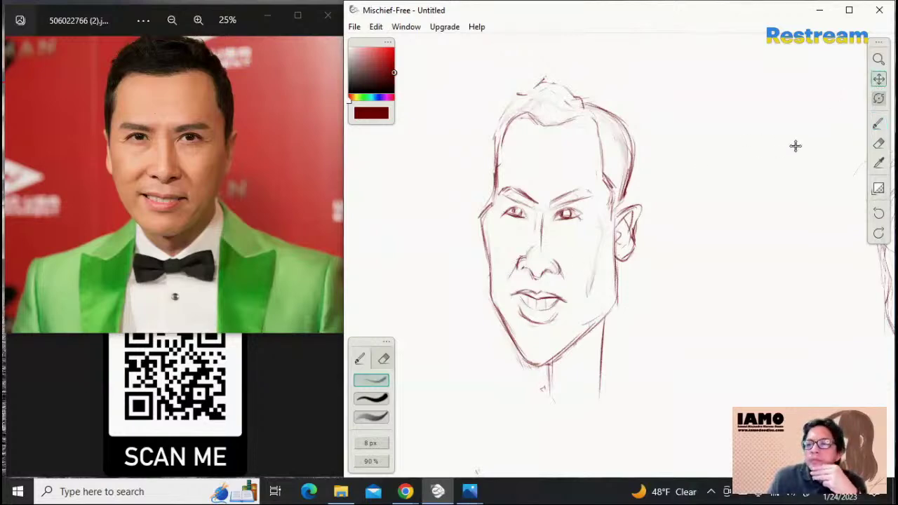
mouse_move(729, 212)
mouse_down()
mouse_move(639, 221)
mouse_move(788, 209)
mouse_up()
drag(635, 254, 794, 245)
click(878, 124)
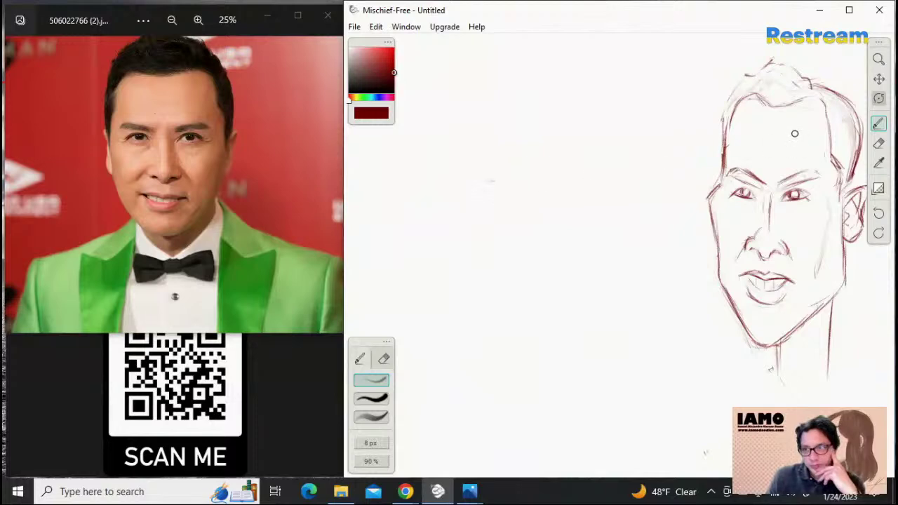
click(879, 79)
drag(680, 169, 760, 164)
click(877, 126)
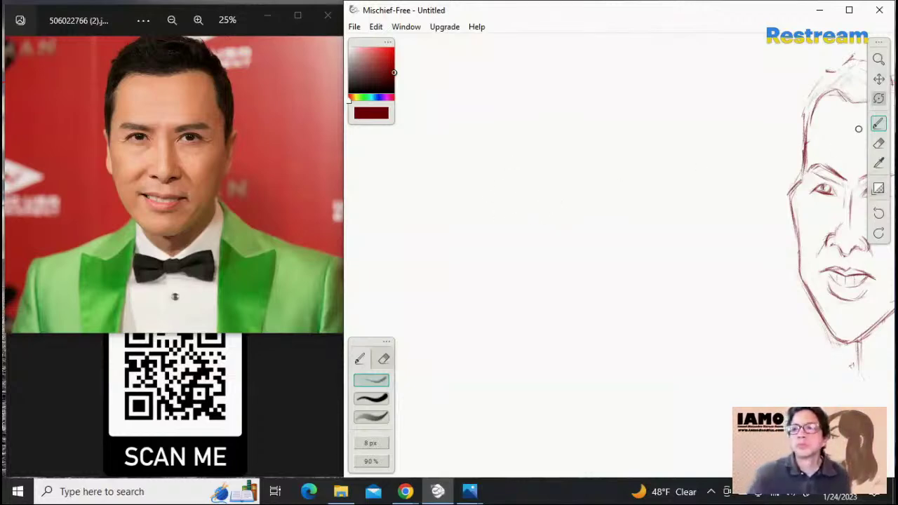
click(878, 79)
mouse_move(715, 194)
mouse_down()
mouse_move(609, 187)
mouse_move(624, 188)
mouse_up()
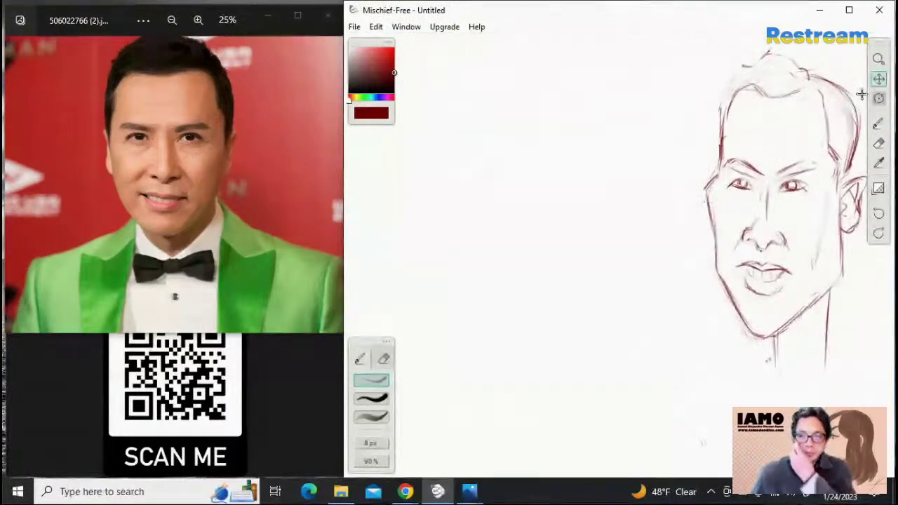
click(879, 124)
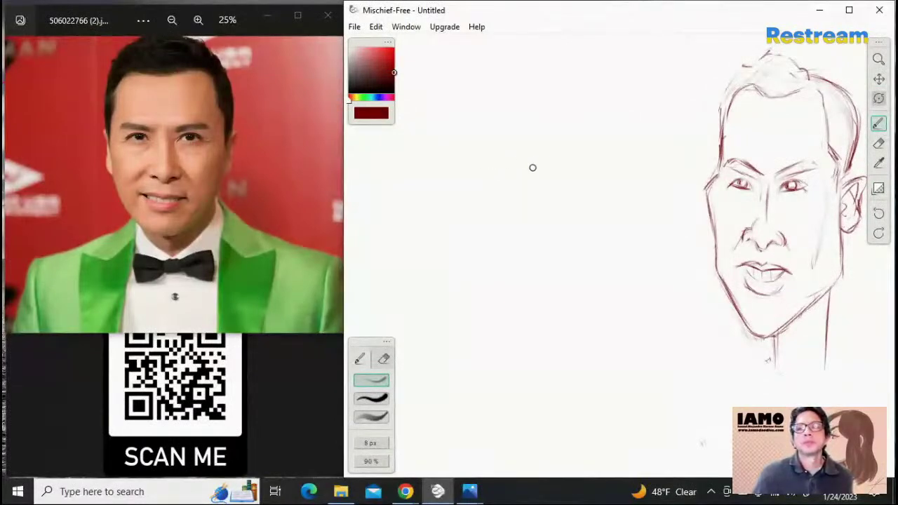
mouse_move(438, 167)
mouse_down()
mouse_move(486, 169)
mouse_move(429, 164)
mouse_move(523, 169)
mouse_move(430, 165)
mouse_move(453, 172)
mouse_up()
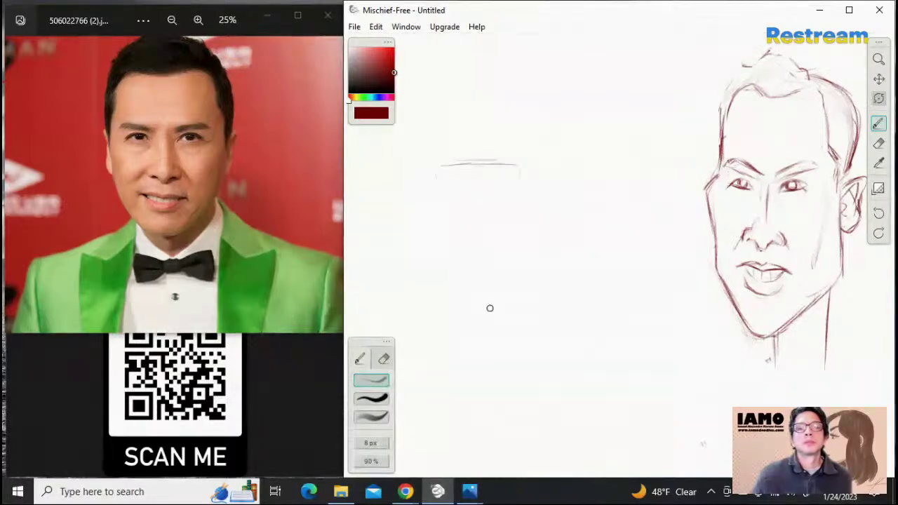
drag(482, 210, 492, 311)
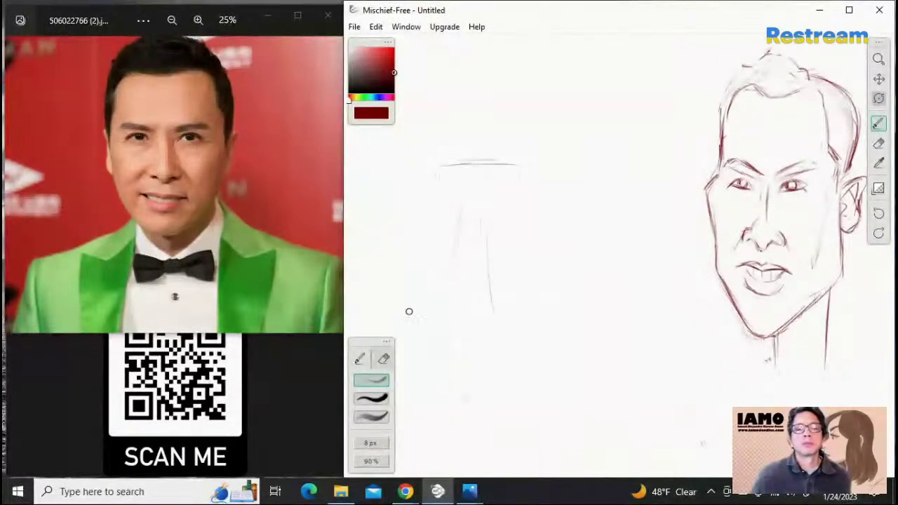
drag(463, 318, 499, 334)
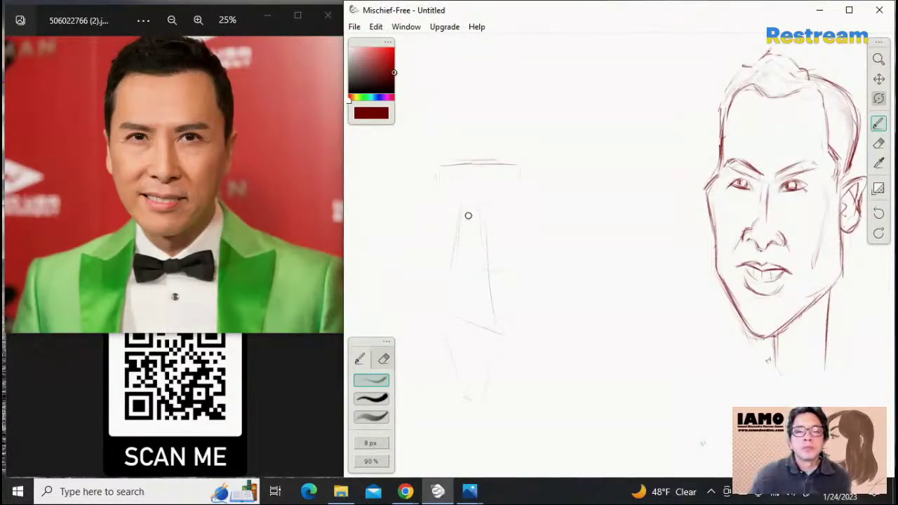
drag(475, 172, 468, 223)
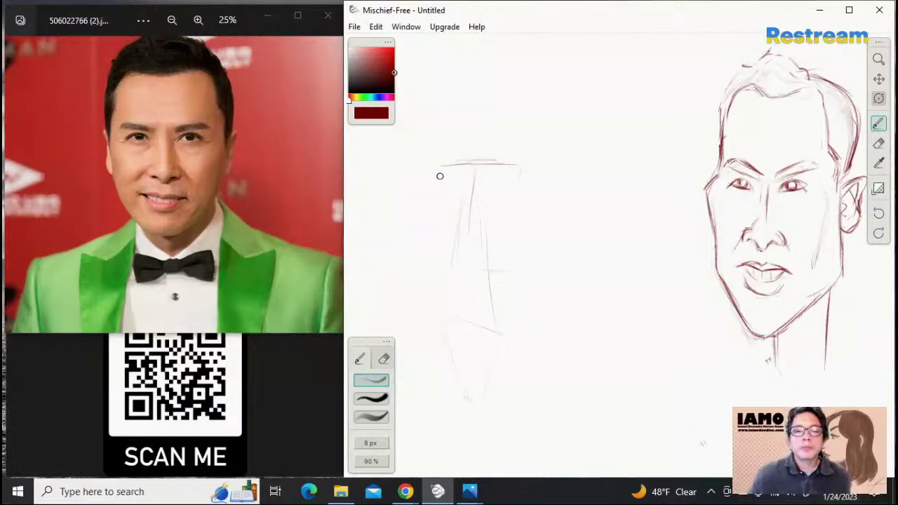
mouse_move(435, 176)
mouse_down()
mouse_move(520, 179)
mouse_move(485, 188)
mouse_move(490, 175)
mouse_move(484, 189)
mouse_move(500, 172)
mouse_move(491, 183)
mouse_move(504, 178)
mouse_move(489, 175)
mouse_move(514, 183)
mouse_move(440, 189)
mouse_move(460, 186)
mouse_move(444, 169)
mouse_up()
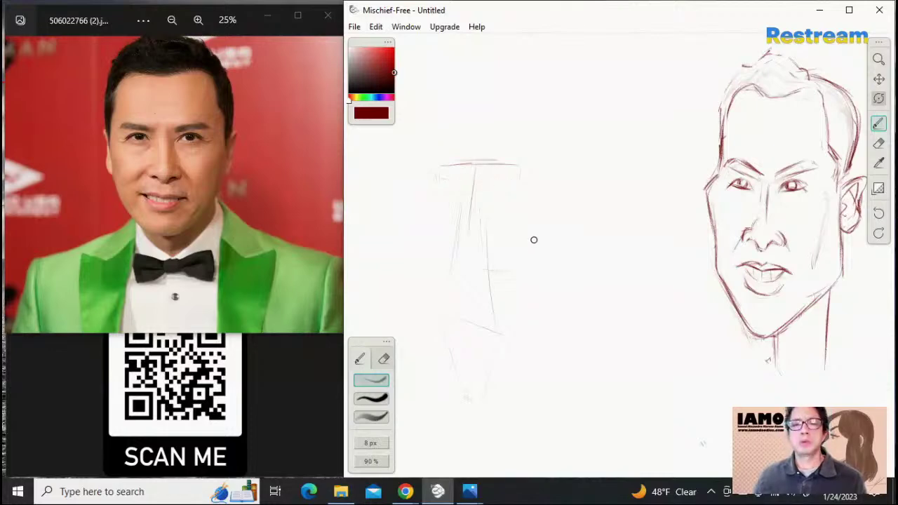
Undo the last guide strokes and erase the rest of the second sketch with the eraser
key(ctrl+z)
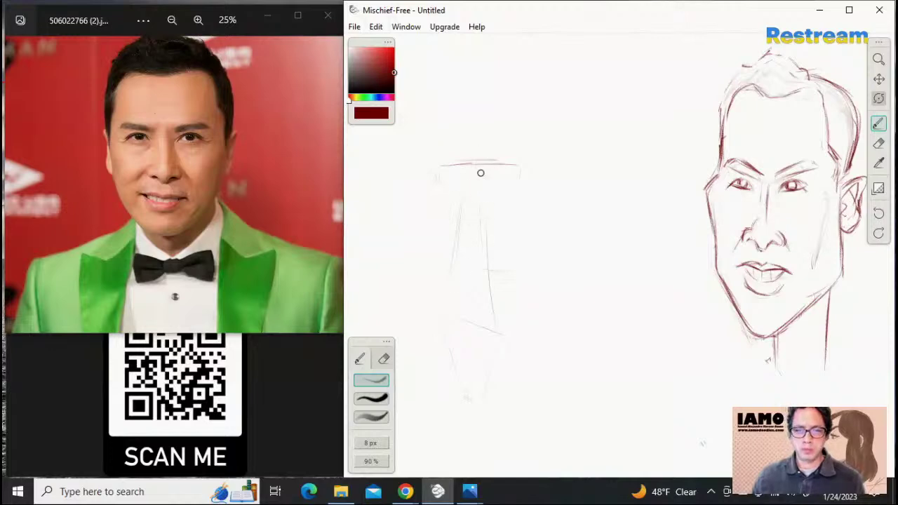
click(879, 142)
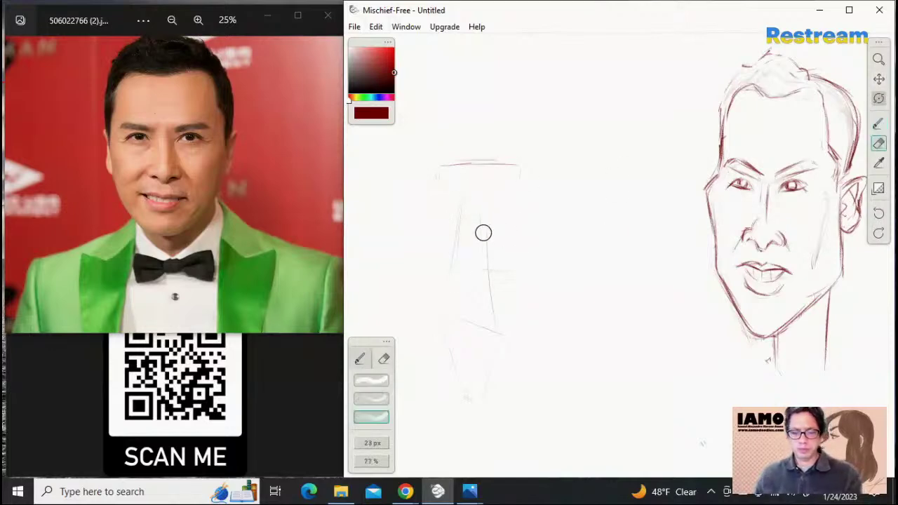
key(])
key(])
key(])
mouse_move(433, 170)
mouse_down()
mouse_move(441, 202)
mouse_move(447, 188)
mouse_move(439, 239)
mouse_move(491, 147)
mouse_move(468, 123)
mouse_move(483, 210)
mouse_move(516, 164)
mouse_move(474, 181)
mouse_move(455, 256)
mouse_move(470, 410)
mouse_move(445, 363)
mouse_move(478, 405)
mouse_move(502, 260)
mouse_move(465, 299)
mouse_move(485, 319)
mouse_up()
click(371, 382)
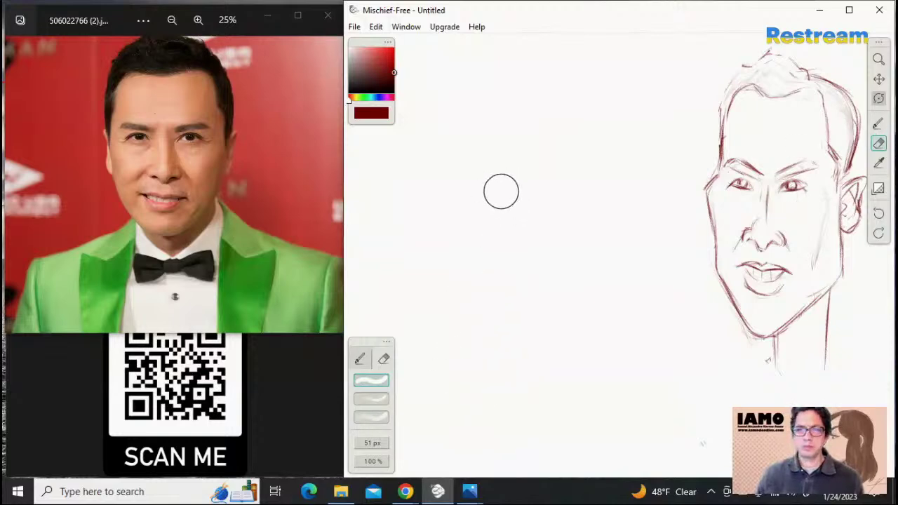
Draw a long vertical centre line for a new head on a blank canvas area with the 8 px brush
click(878, 123)
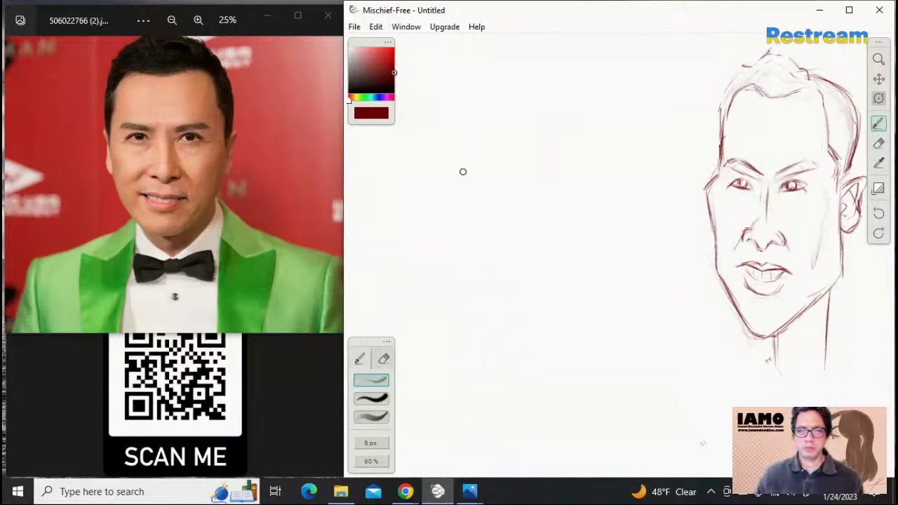
key(bracketleft)
drag(477, 89, 477, 113)
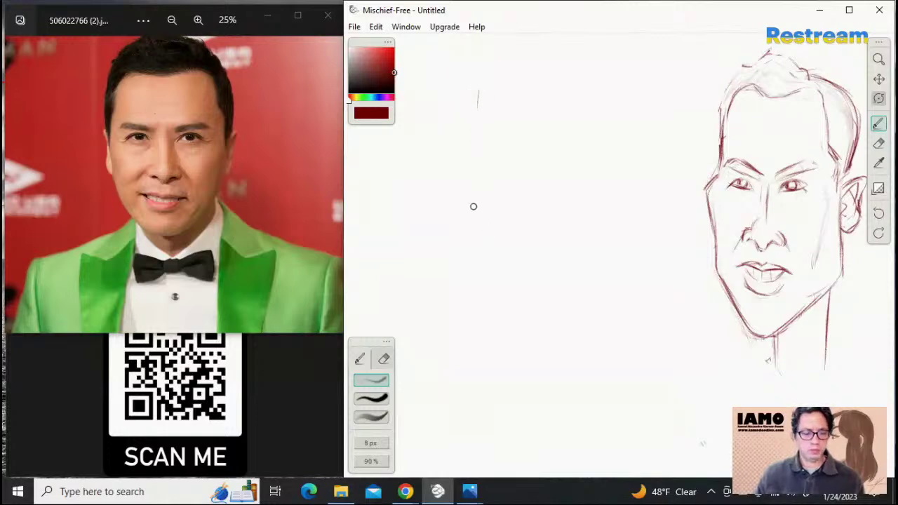
click(878, 79)
drag(644, 220, 838, 233)
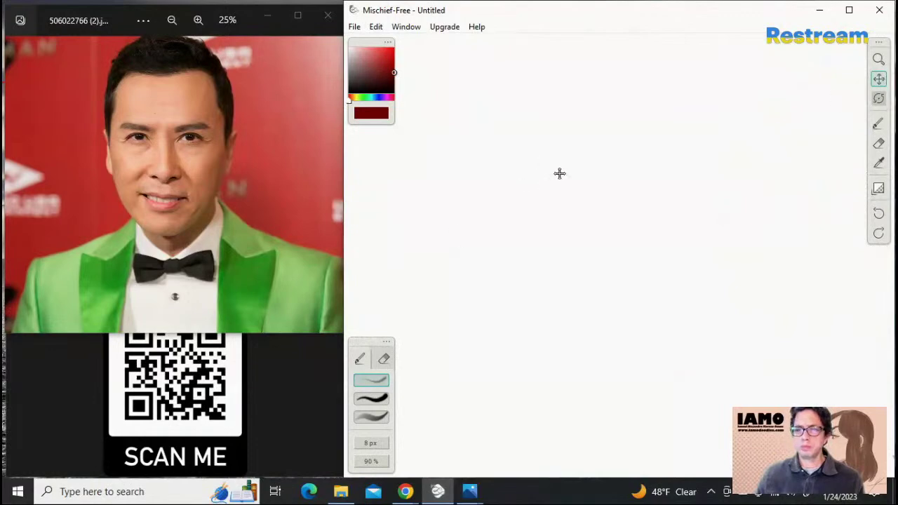
click(877, 124)
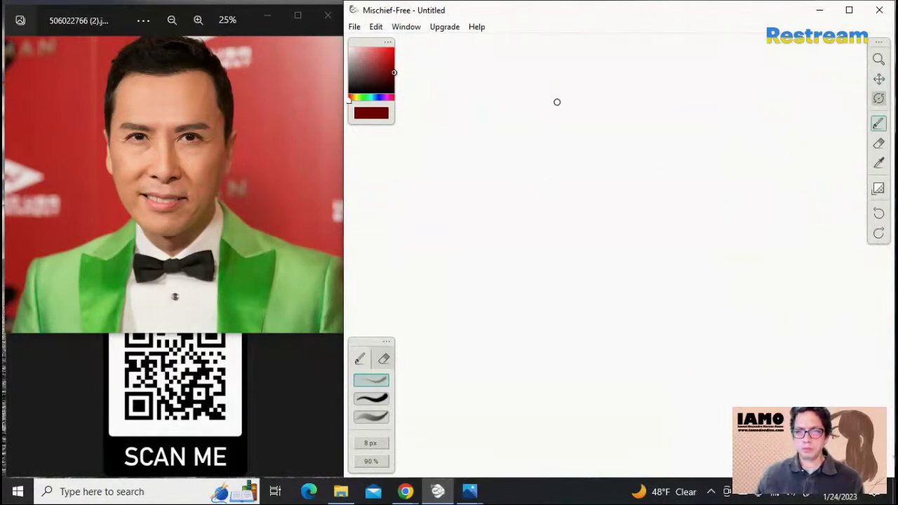
drag(557, 102, 552, 389)
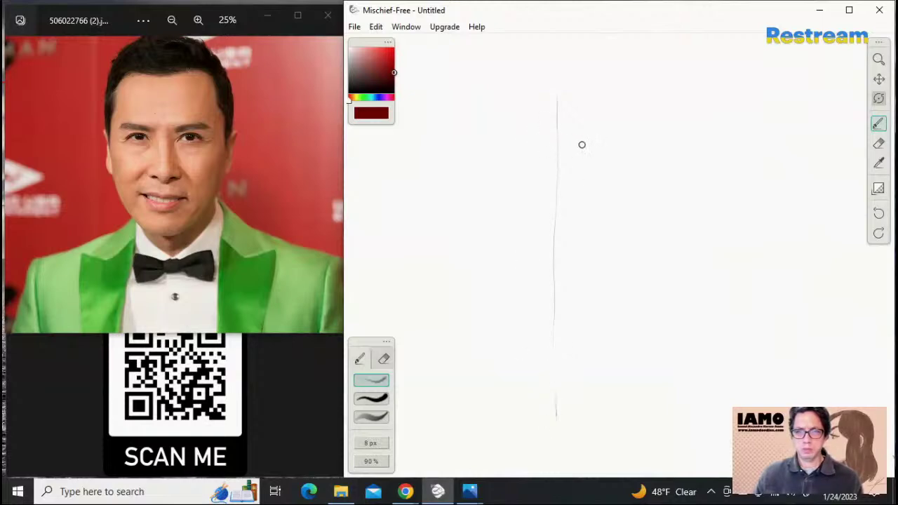
Draw two horizontal eye guides with outer corner marks across the centre line and sketch both nostrils below
mouse_move(579, 142)
mouse_down()
mouse_move(534, 141)
mouse_move(587, 137)
mouse_up()
drag(516, 143, 518, 148)
drag(610, 143, 598, 154)
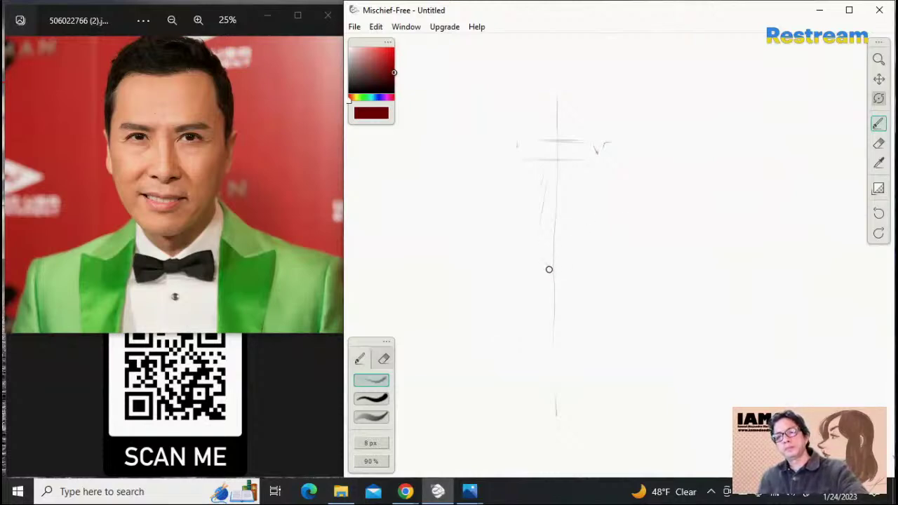
drag(559, 269, 567, 259)
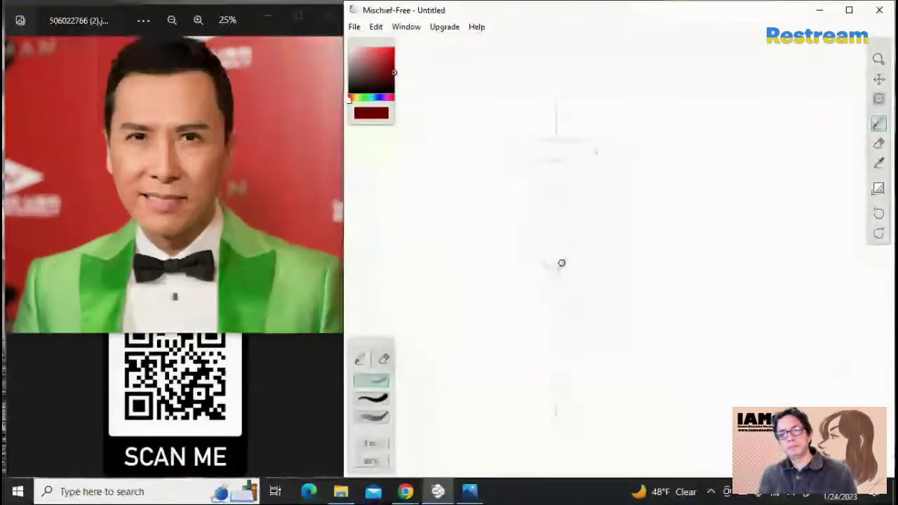
mouse_move(567, 259)
mouse_down()
mouse_move(574, 257)
mouse_move(536, 257)
mouse_up()
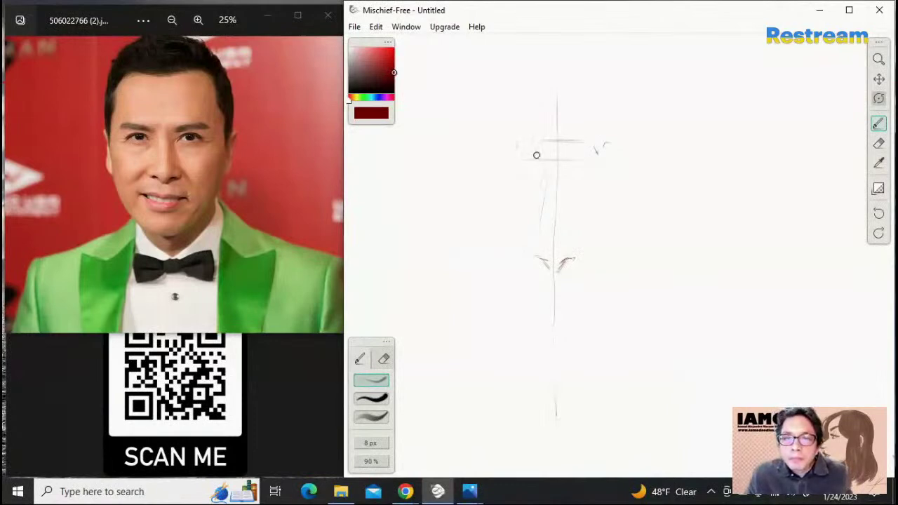
Draw both eyes with lids and irises between the horizontal guides and add the curved nostril wings
drag(527, 149, 540, 156)
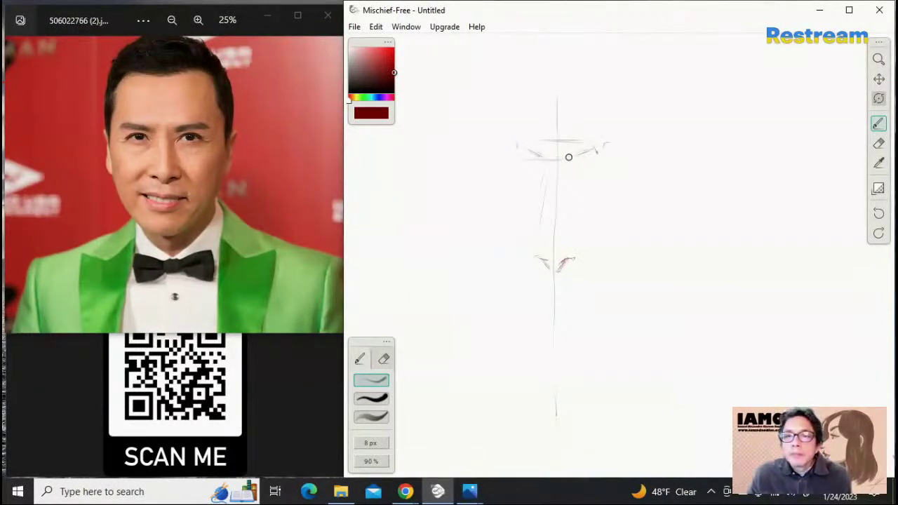
mouse_move(580, 144)
mouse_down()
mouse_move(571, 155)
mouse_move(599, 144)
mouse_up()
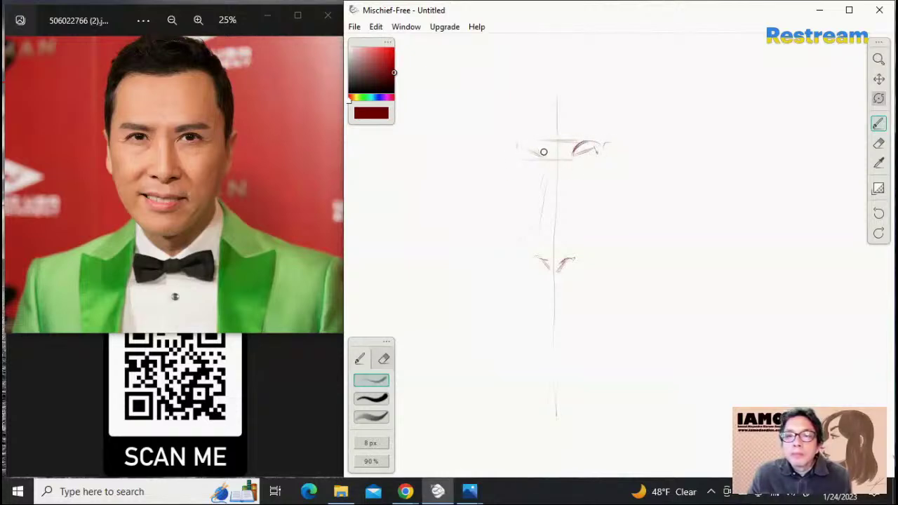
drag(542, 151, 543, 155)
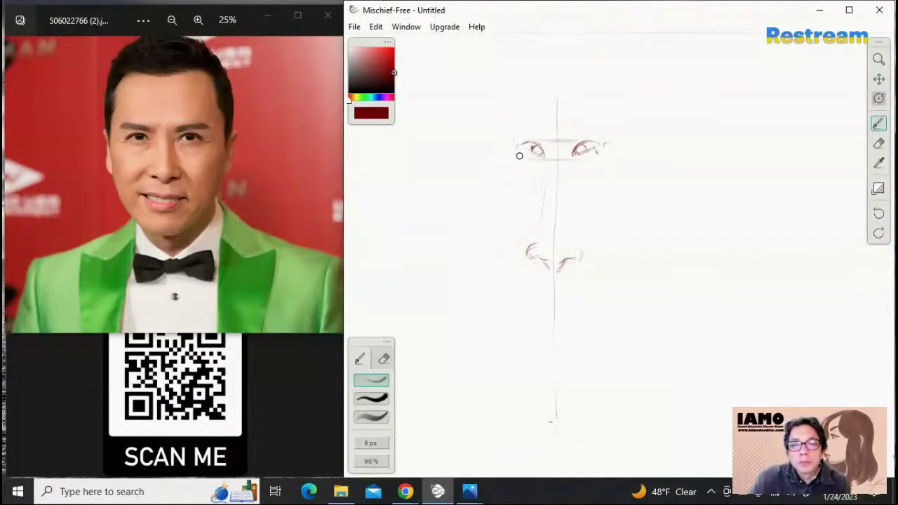
Sketch the hairline and temples around the forehead, with short slanted cheekbone strokes outside both eyes
drag(519, 156, 500, 164)
drag(609, 157, 623, 165)
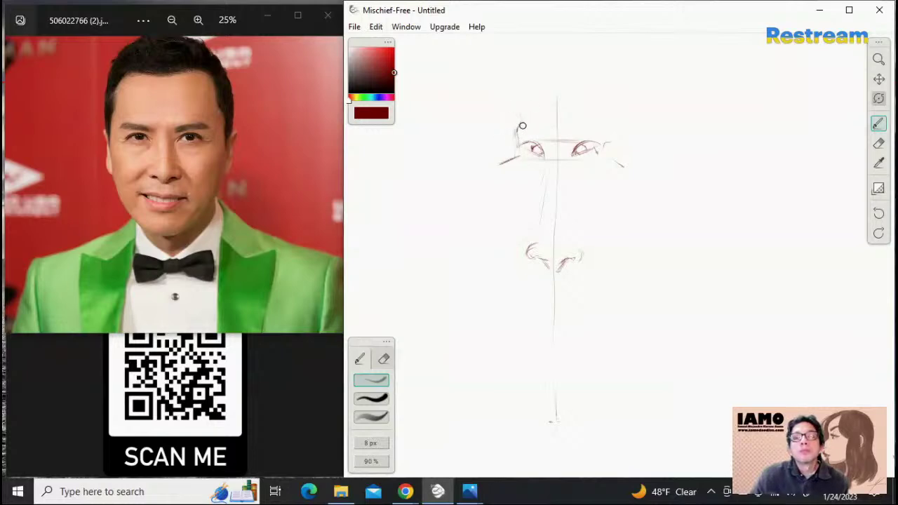
mouse_move(521, 125)
mouse_down()
mouse_move(523, 81)
mouse_move(515, 99)
mouse_move(537, 67)
mouse_move(530, 69)
mouse_move(548, 80)
mouse_move(582, 75)
mouse_move(575, 83)
mouse_move(624, 96)
mouse_move(601, 80)
mouse_move(618, 85)
mouse_move(620, 143)
mouse_up()
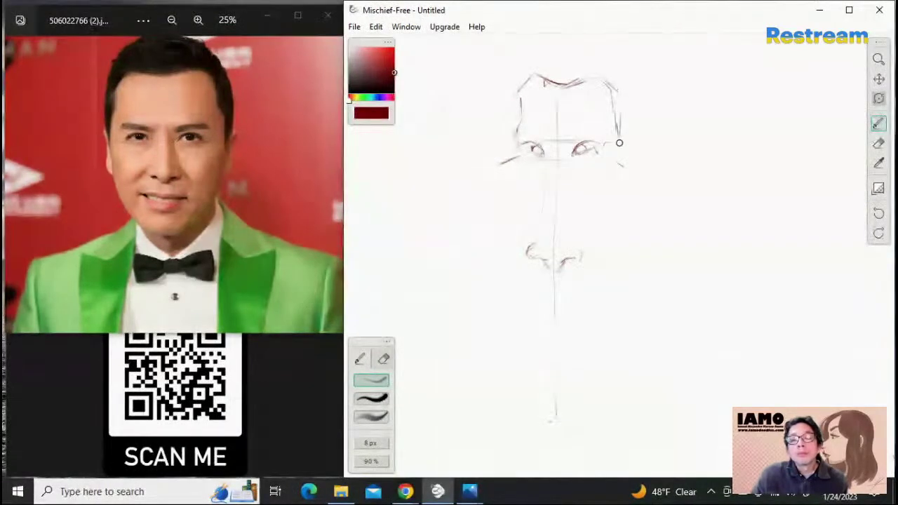
drag(614, 143, 631, 174)
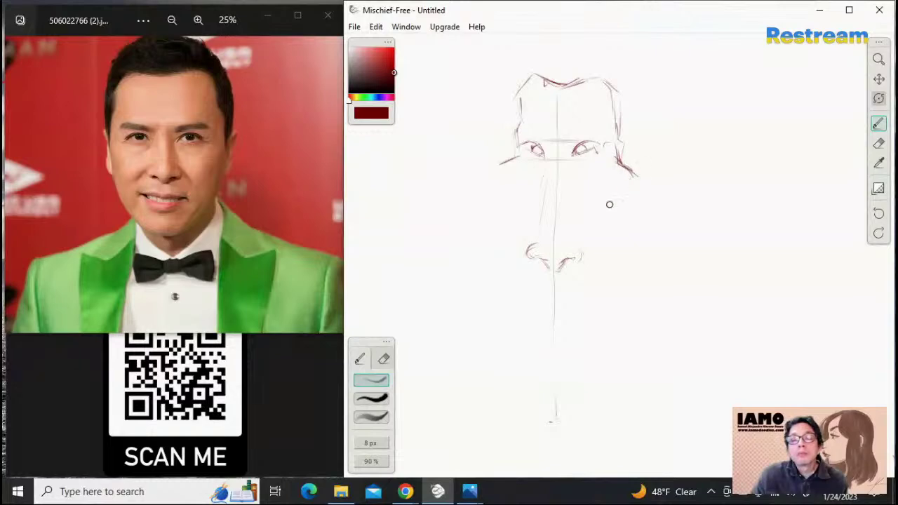
Sketch long vertical cheek and face-side contours below the left cheekbone, with short slanted marks on the opposite cheek
mouse_move(497, 169)
mouse_down()
mouse_move(505, 217)
mouse_move(494, 281)
mouse_up()
mouse_move(490, 175)
mouse_down()
mouse_move(493, 252)
mouse_move(497, 173)
mouse_move(502, 244)
mouse_up()
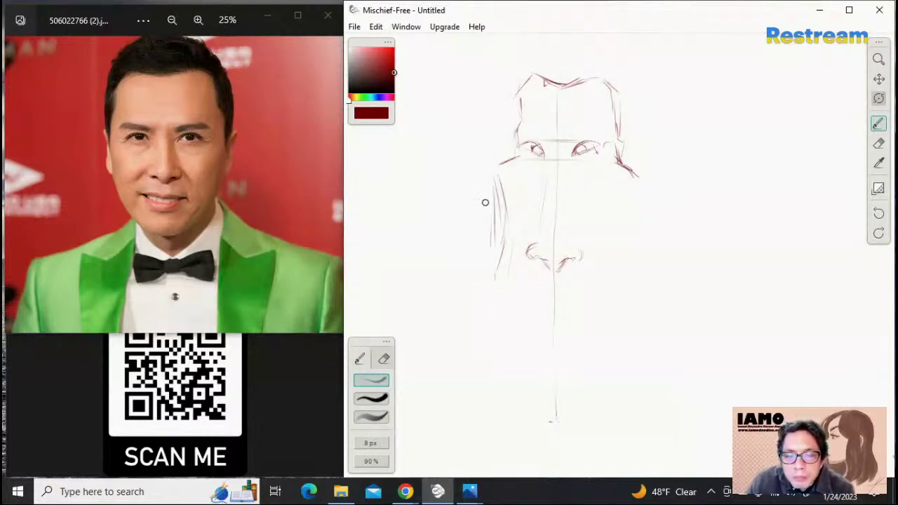
mouse_move(494, 169)
mouse_down()
mouse_move(471, 170)
mouse_move(493, 163)
mouse_move(474, 170)
mouse_move(469, 188)
mouse_move(481, 247)
mouse_up()
drag(476, 189, 480, 259)
drag(470, 290, 479, 356)
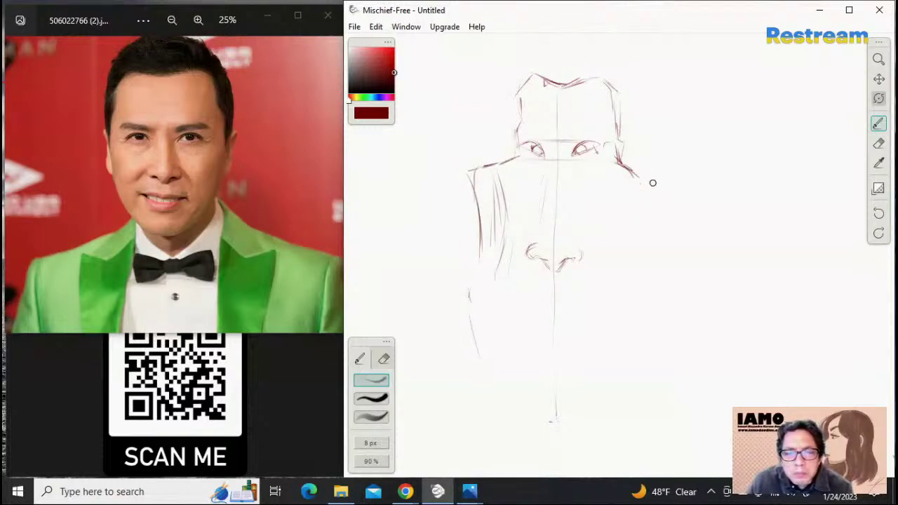
drag(647, 227, 638, 248)
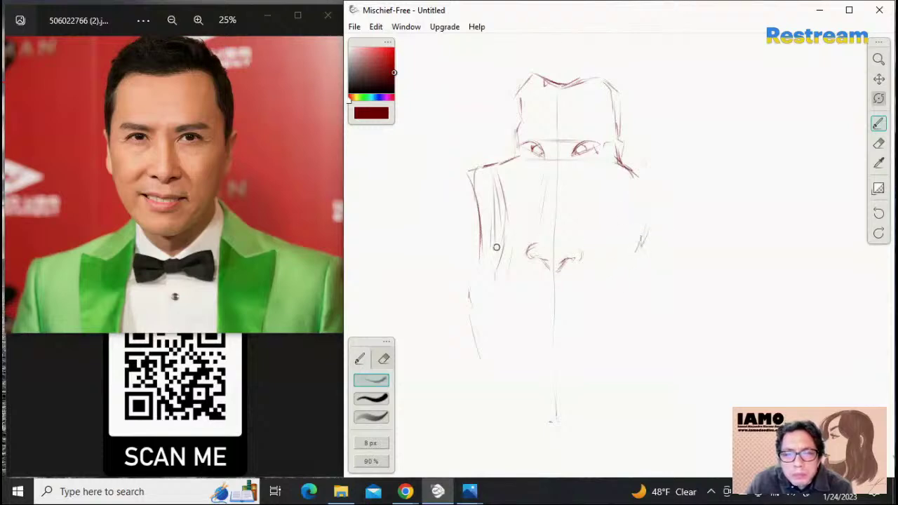
Widen the nostril wings outward and draw the nose bridge lines from between the eyes down to the nose tip
mouse_move(510, 247)
mouse_down()
mouse_move(549, 266)
mouse_move(572, 257)
mouse_move(563, 267)
mouse_move(595, 248)
mouse_up()
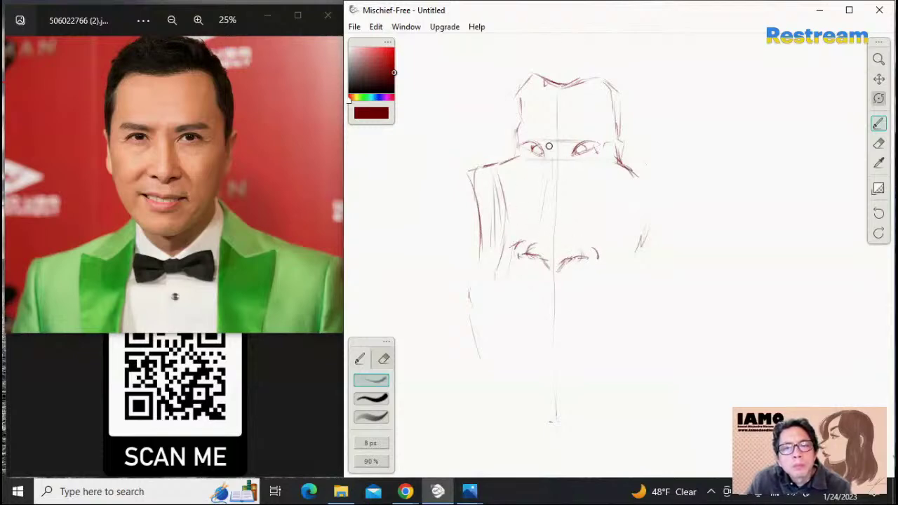
drag(551, 144, 549, 208)
drag(554, 172, 546, 224)
mouse_move(566, 142)
mouse_down()
mouse_move(559, 223)
mouse_move(535, 245)
mouse_up()
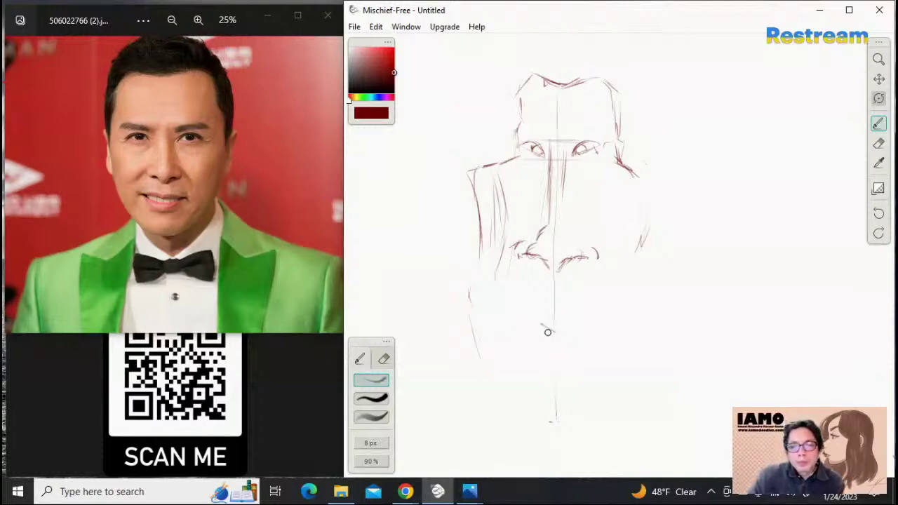
drag(538, 324, 567, 341)
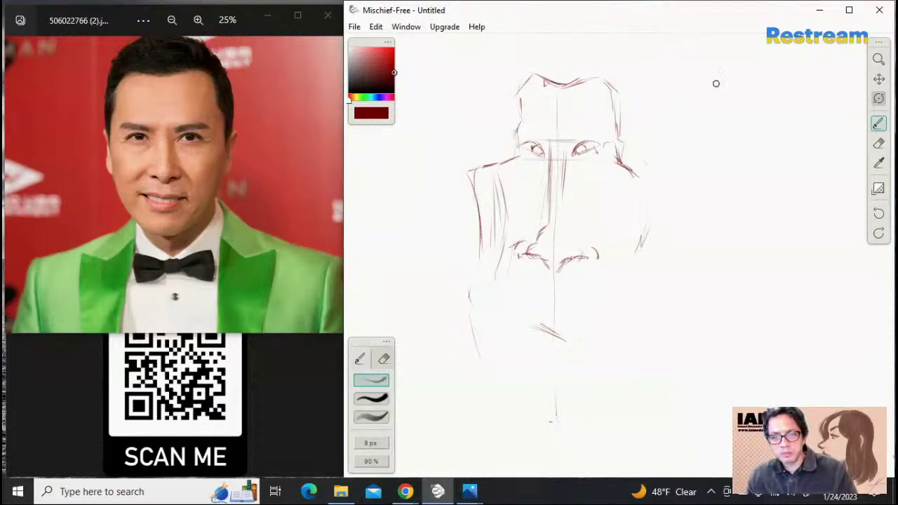
click(878, 79)
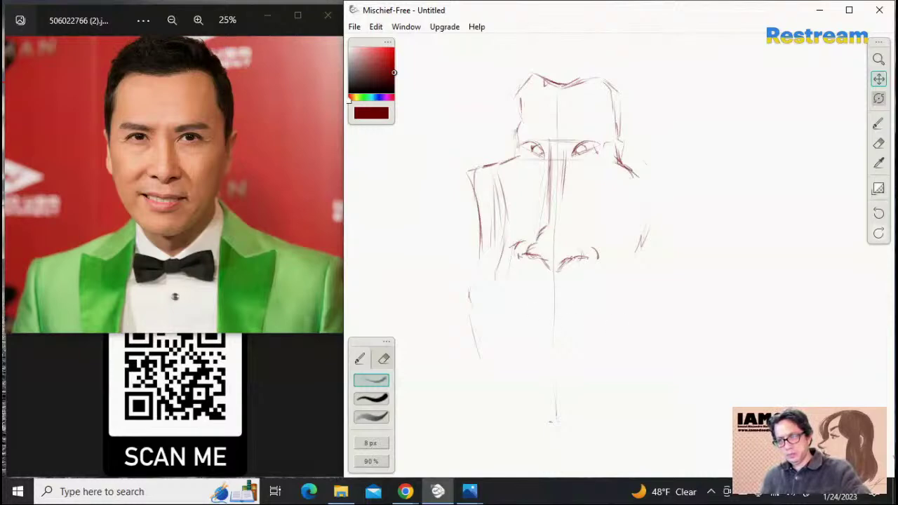
click(876, 125)
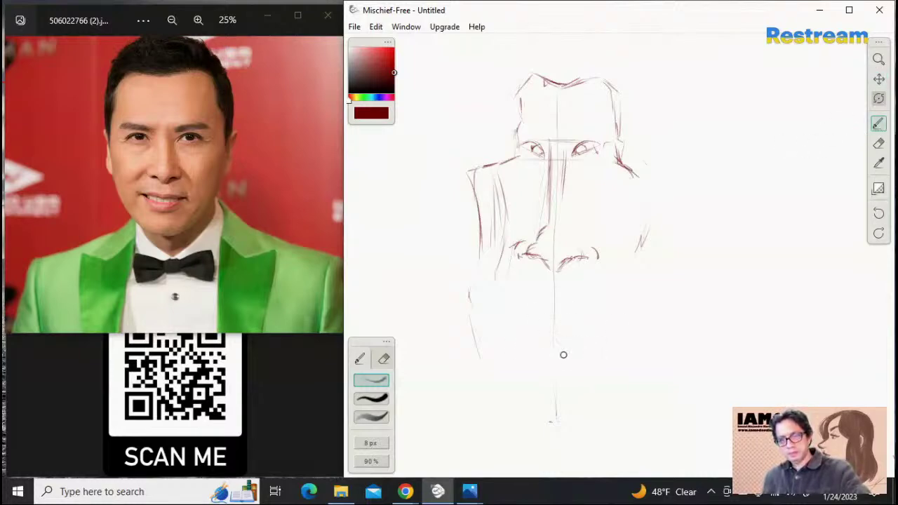
Sketch a slanted mouth across the centre line with a curved upper edge and a full lower lip
drag(538, 344, 585, 356)
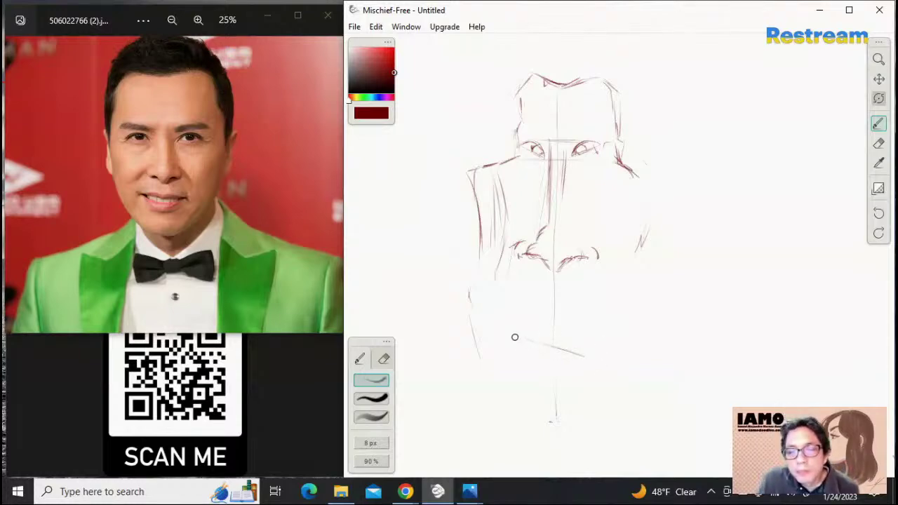
drag(515, 335, 590, 352)
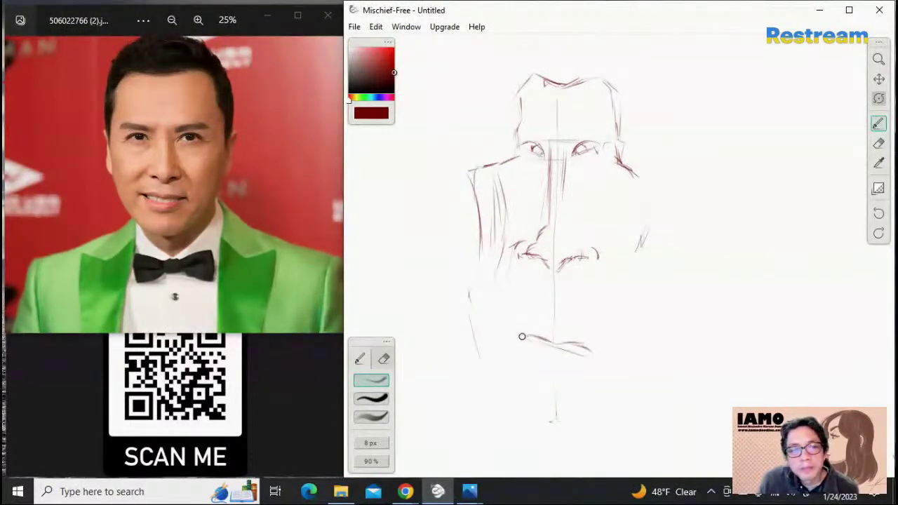
mouse_move(516, 333)
mouse_down()
mouse_move(536, 338)
mouse_move(541, 356)
mouse_move(584, 353)
mouse_move(547, 361)
mouse_move(561, 364)
mouse_move(588, 338)
mouse_up()
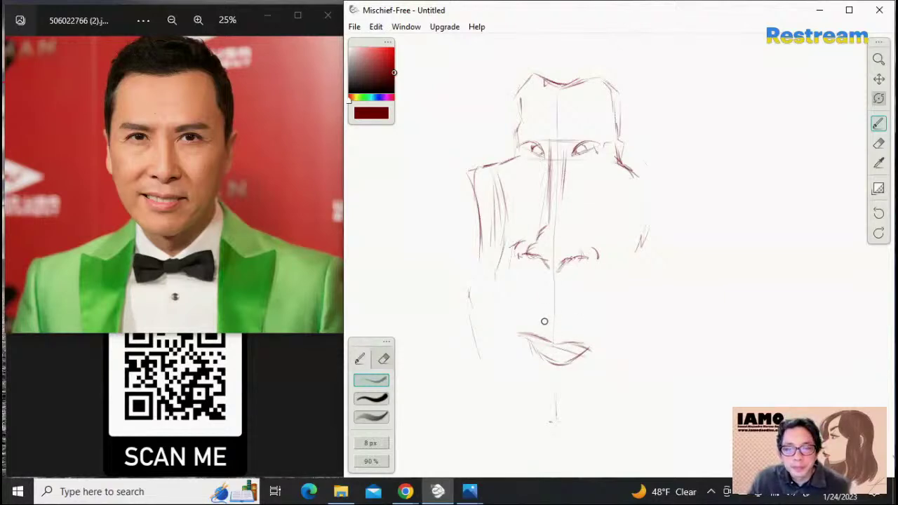
Draw the philtrum lines between nose and mouth and darken the openings of both nostrils
mouse_move(544, 321)
mouse_down()
mouse_move(552, 297)
mouse_move(547, 334)
mouse_move(555, 286)
mouse_move(559, 298)
mouse_up()
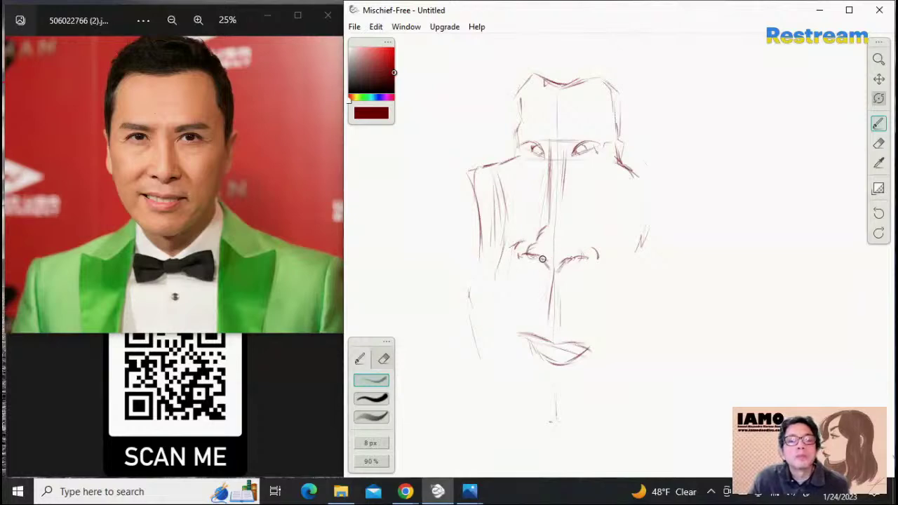
drag(529, 256, 539, 255)
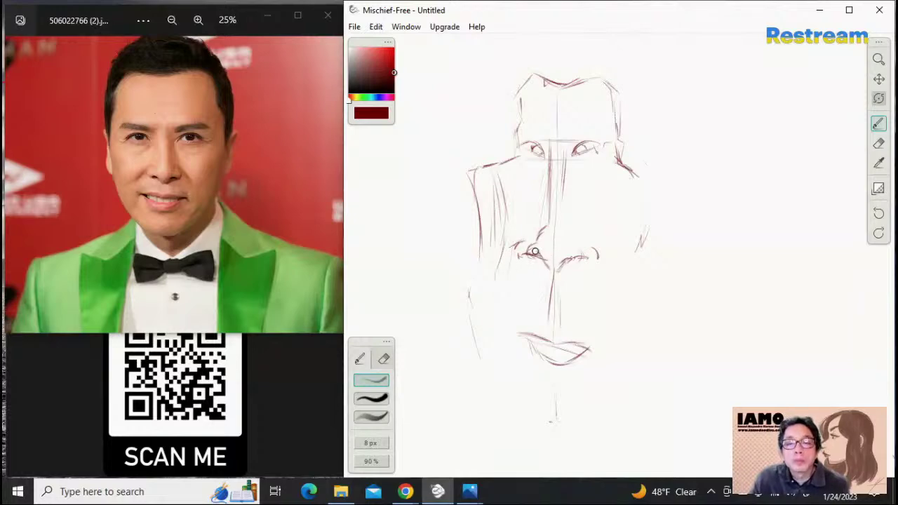
drag(526, 258, 579, 254)
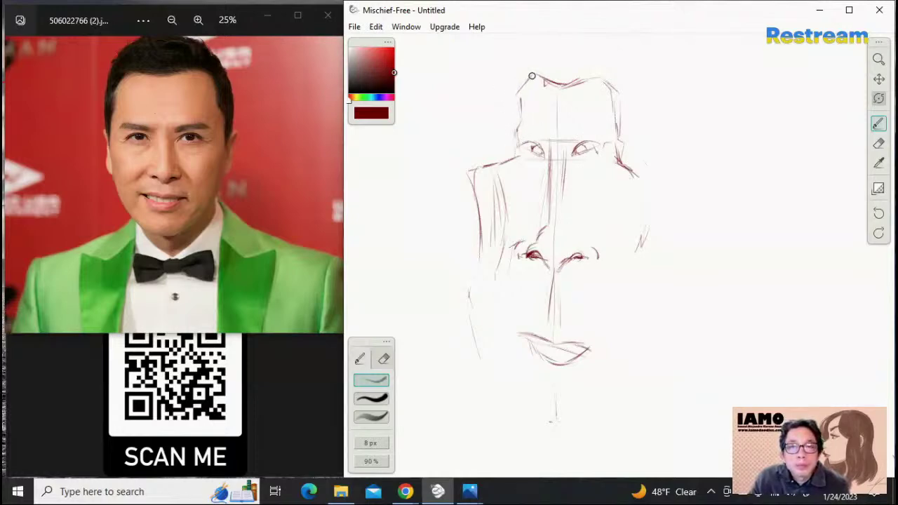
Outline the outer left temple beside the forehead and draw two angled eyebrows sloping down towards the centre line
drag(509, 91, 508, 161)
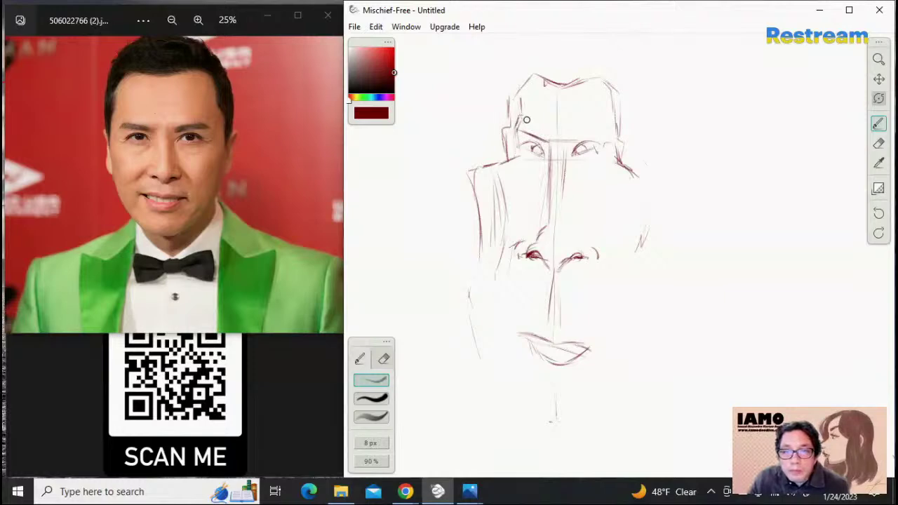
drag(519, 119, 548, 137)
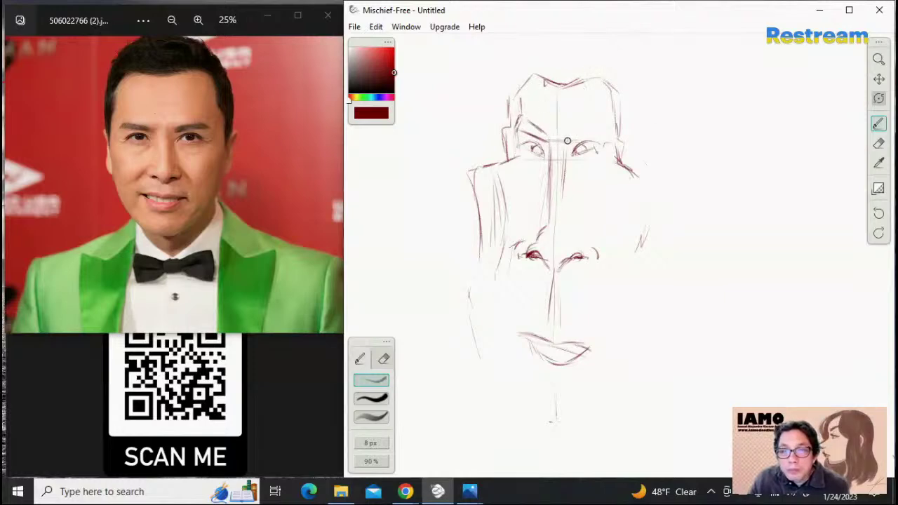
mouse_move(567, 137)
mouse_down()
mouse_move(596, 118)
mouse_move(600, 130)
mouse_move(604, 113)
mouse_up()
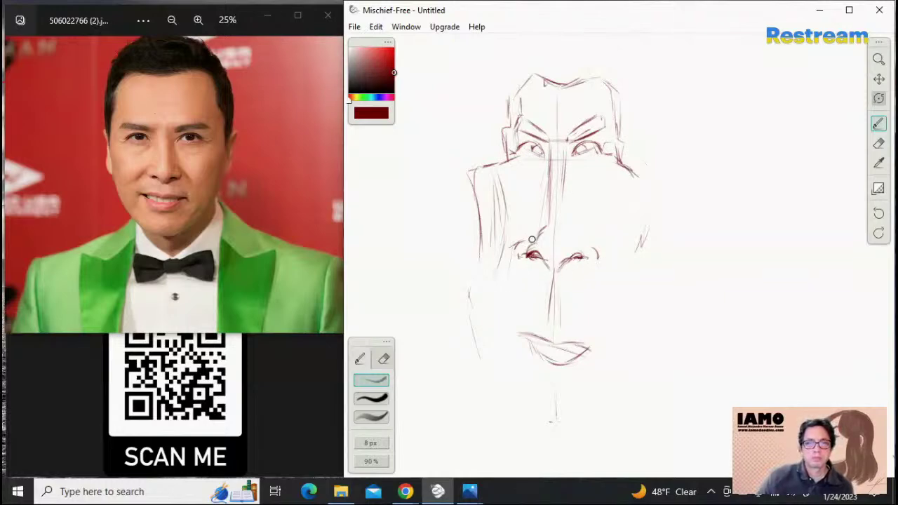
Erase the left nostril wing and redraw it wider, with a curved stroke shaping the side of the nose tip
click(878, 143)
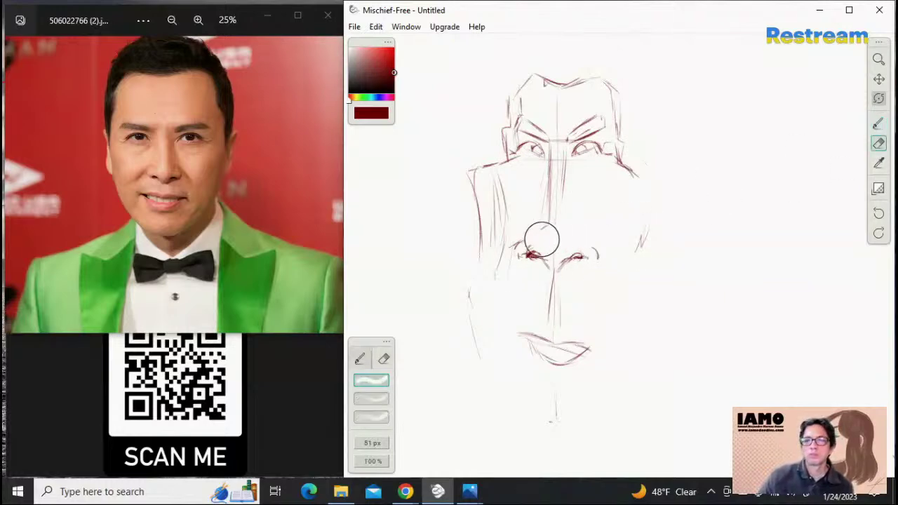
click(878, 124)
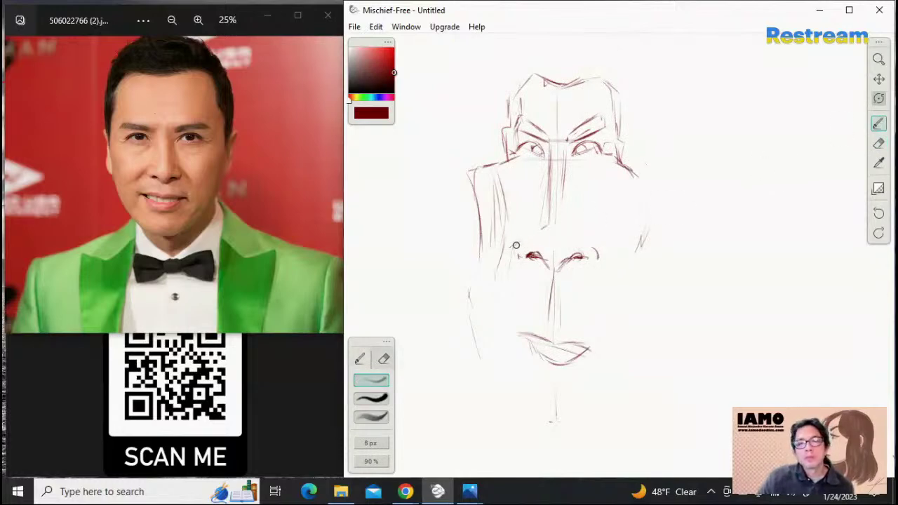
mouse_move(520, 245)
mouse_down()
mouse_move(514, 255)
mouse_move(527, 259)
mouse_up()
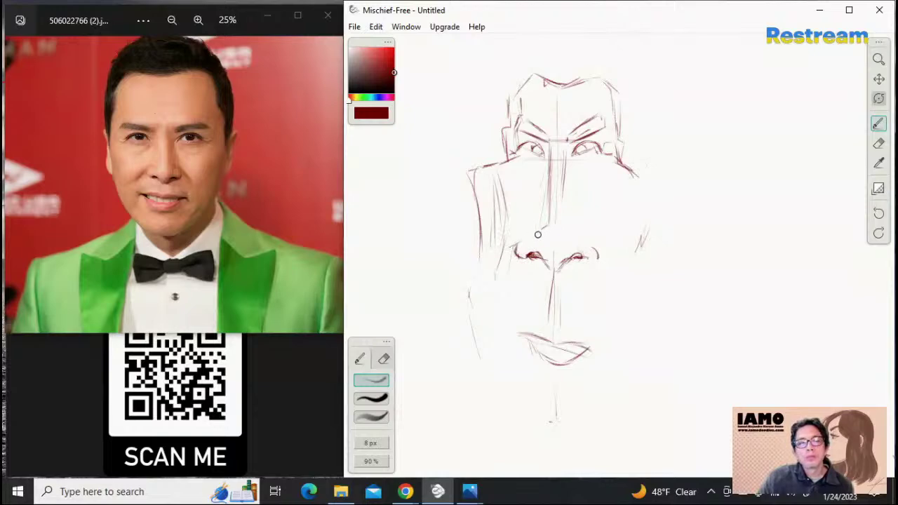
drag(544, 215, 537, 237)
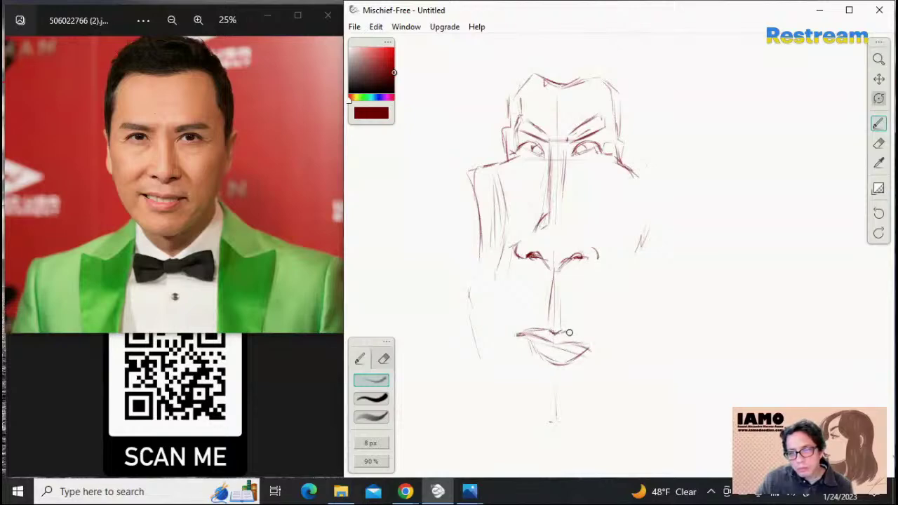
Extend the mouth corners, add a curved shadow line under the lower lip, and darken the chin mark
drag(583, 343, 602, 352)
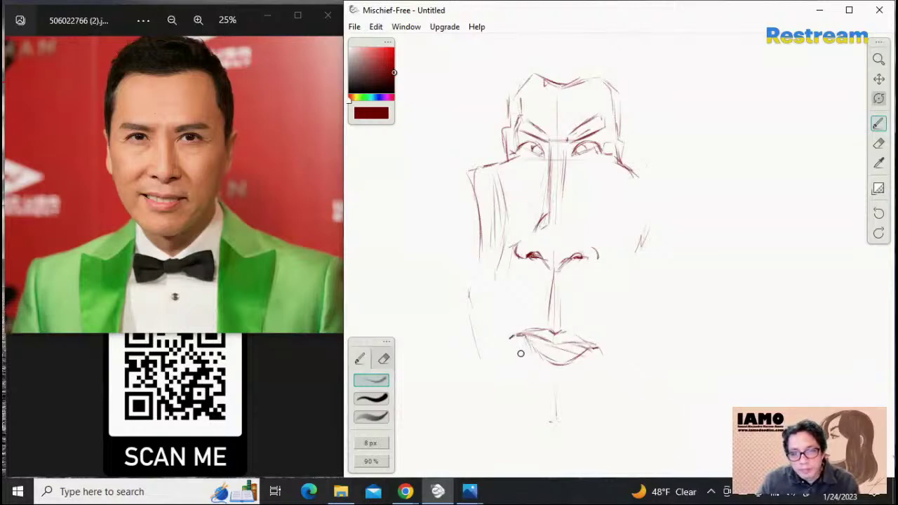
drag(531, 363, 561, 385)
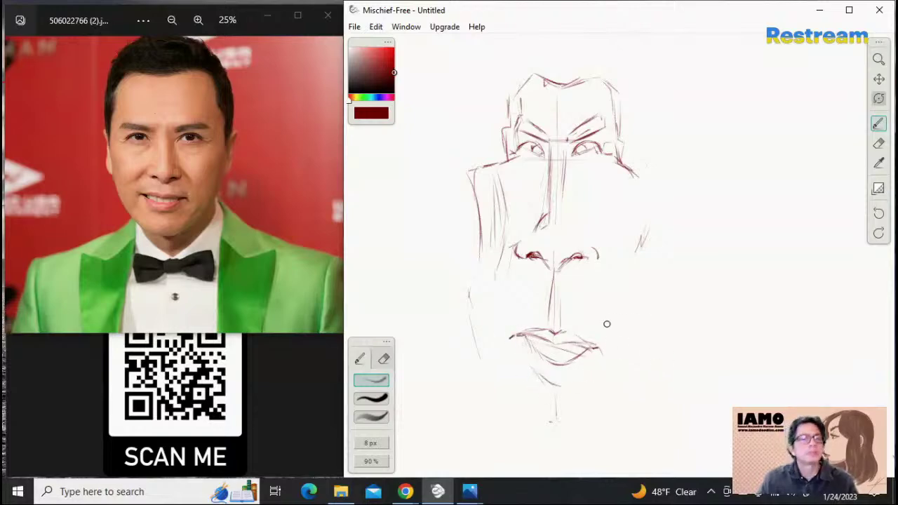
drag(561, 385, 587, 366)
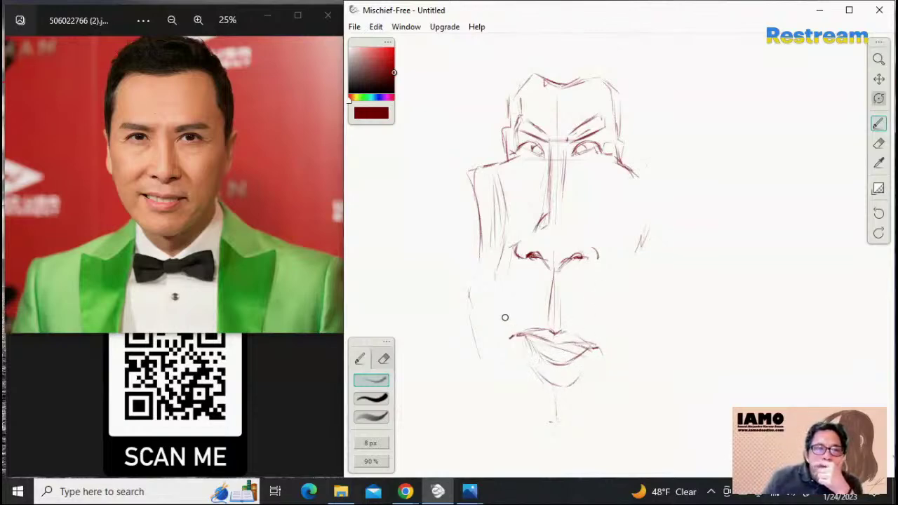
drag(551, 424, 562, 425)
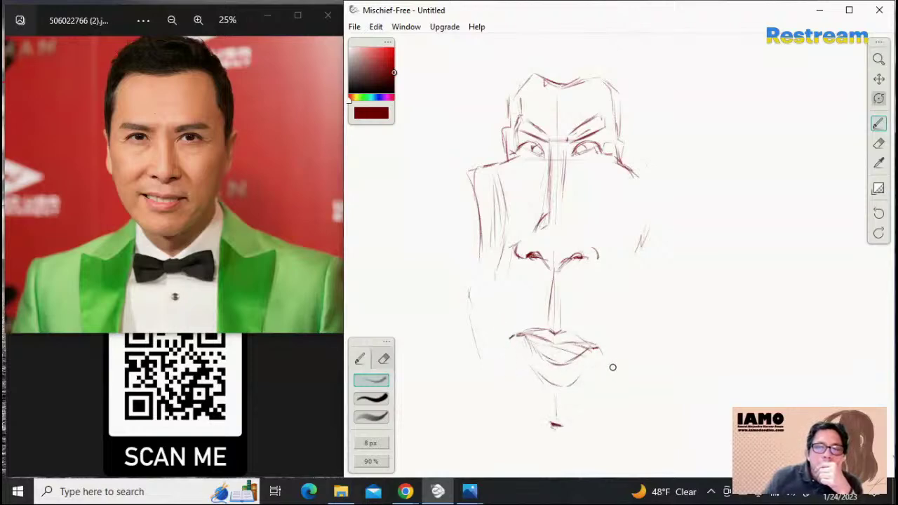
Erase the mouth and philtrum, then redraw a slanted mouth slightly lower with marked corners and the start of an upper lip
click(878, 145)
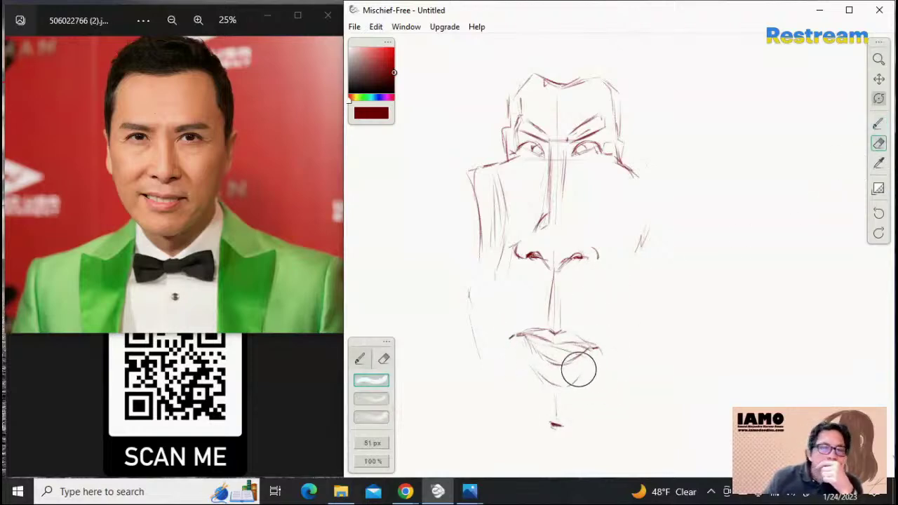
mouse_move(551, 363)
mouse_down()
mouse_move(519, 316)
mouse_move(567, 372)
mouse_move(520, 366)
mouse_move(560, 307)
mouse_move(579, 364)
mouse_move(596, 374)
mouse_move(608, 317)
mouse_up()
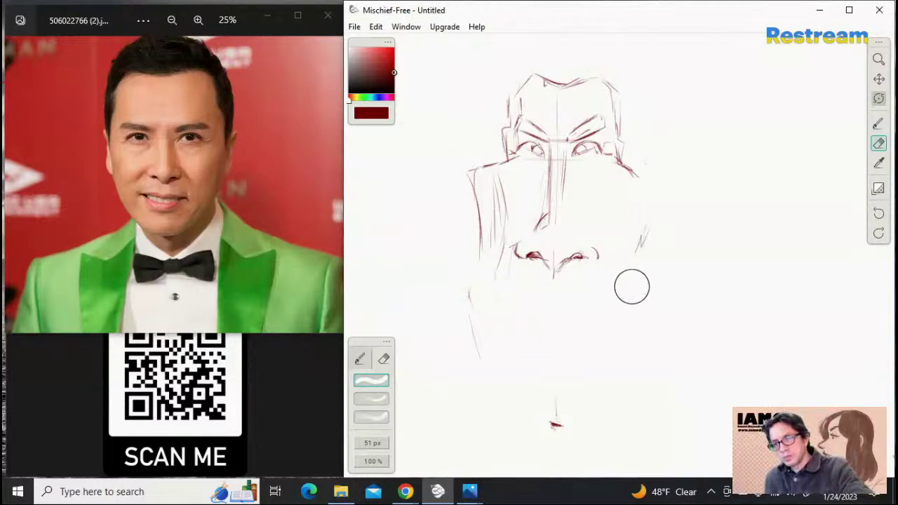
click(877, 123)
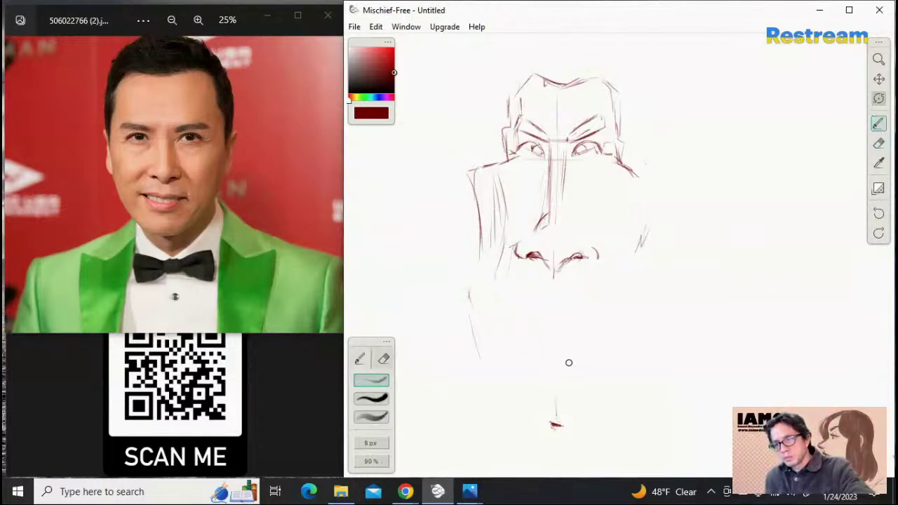
drag(534, 352, 577, 361)
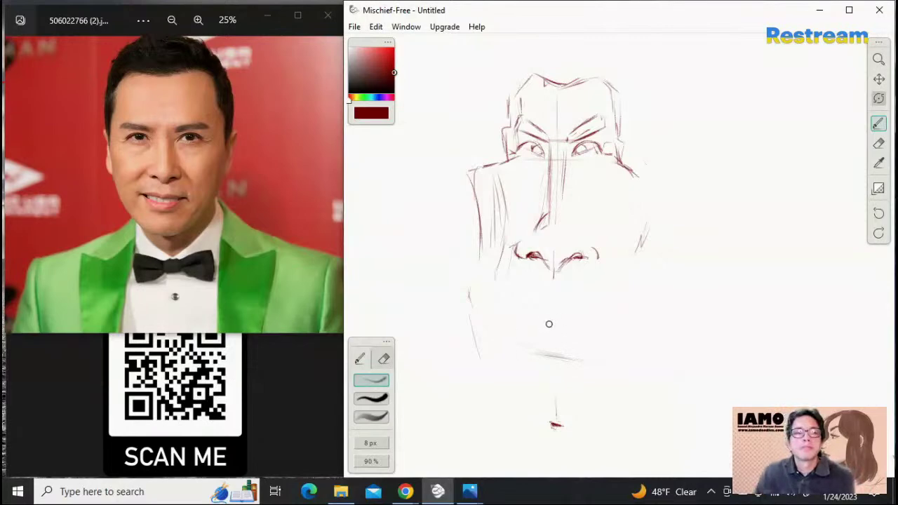
mouse_move(524, 342)
mouse_down()
mouse_move(550, 361)
mouse_move(526, 347)
mouse_move(556, 354)
mouse_move(547, 363)
mouse_move(525, 344)
mouse_move(556, 366)
mouse_move(543, 361)
mouse_move(587, 359)
mouse_up()
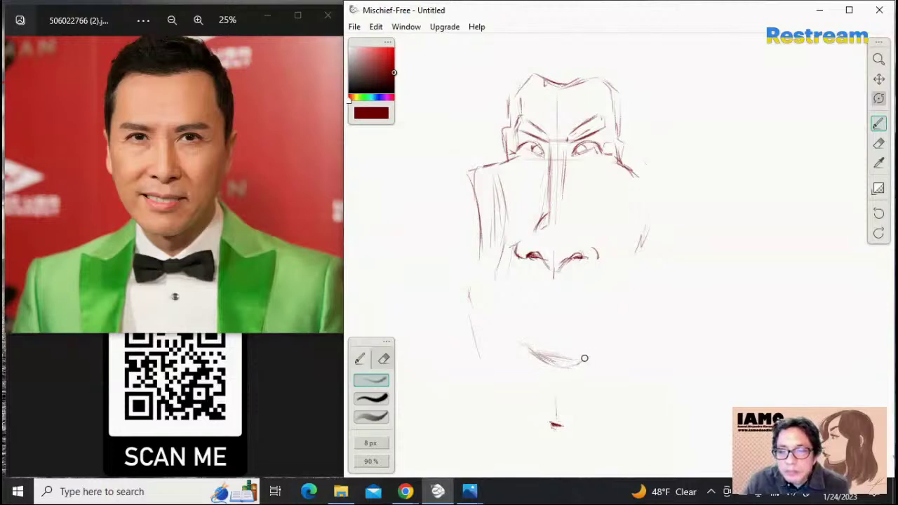
mouse_move(517, 340)
mouse_down()
mouse_move(559, 355)
mouse_move(538, 349)
mouse_move(550, 355)
mouse_move(587, 354)
mouse_up()
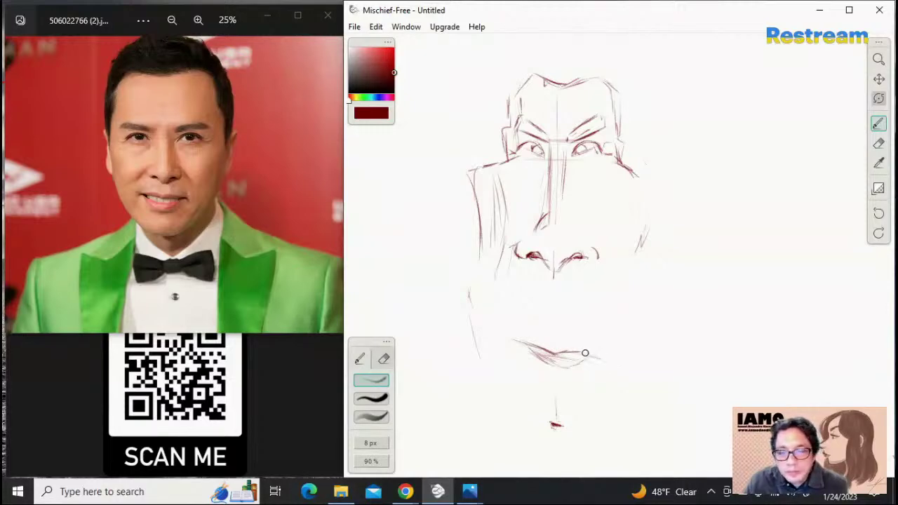
drag(582, 353, 604, 363)
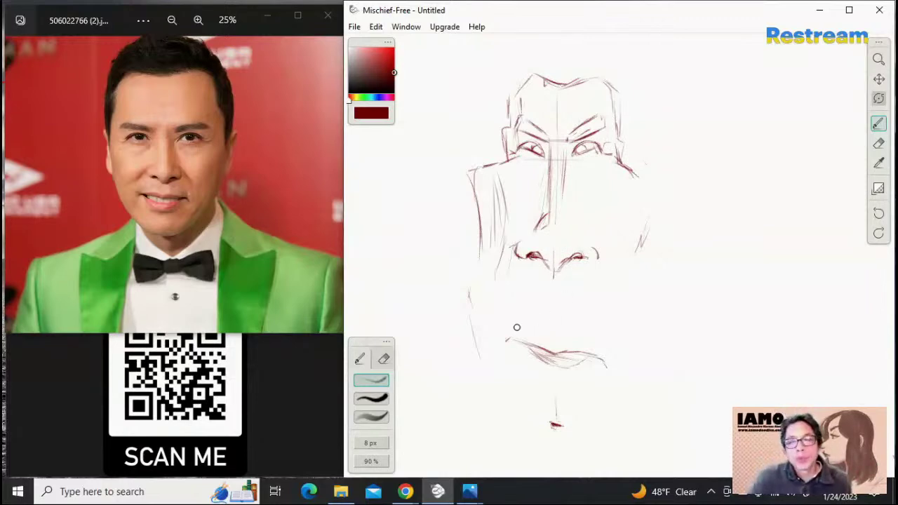
drag(521, 335, 540, 330)
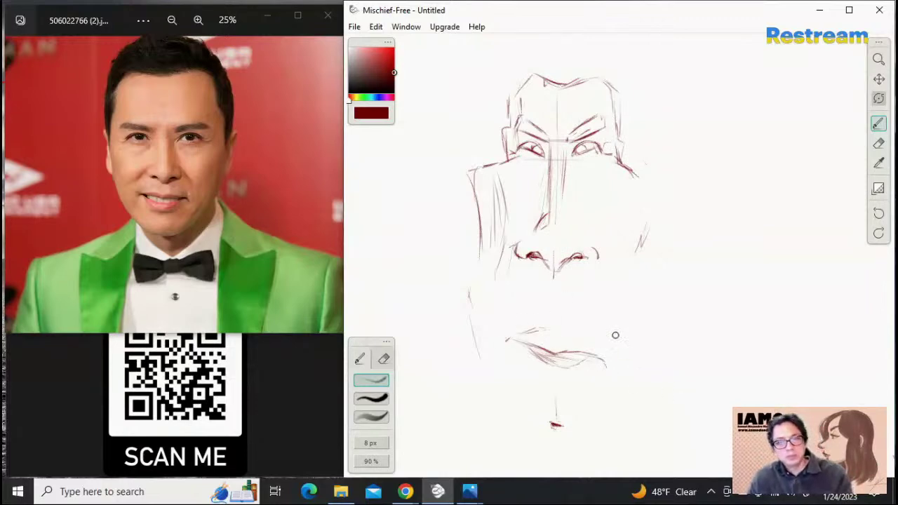
Strengthen the nose base and wings with a pointed tip, and draw a long vertical contour for the right side of the face
mouse_move(535, 254)
mouse_down()
mouse_move(559, 281)
mouse_move(578, 252)
mouse_move(587, 258)
mouse_up()
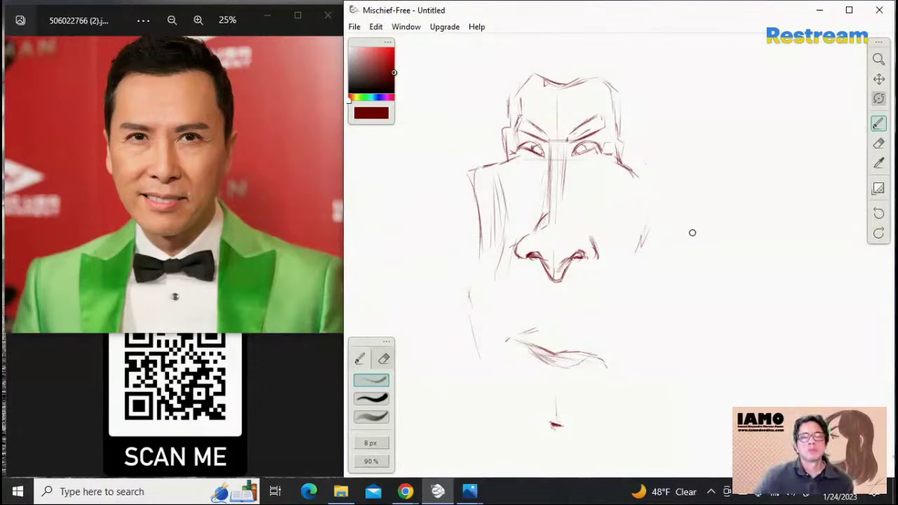
mouse_move(663, 261)
mouse_down()
mouse_move(668, 219)
mouse_move(661, 335)
mouse_up()
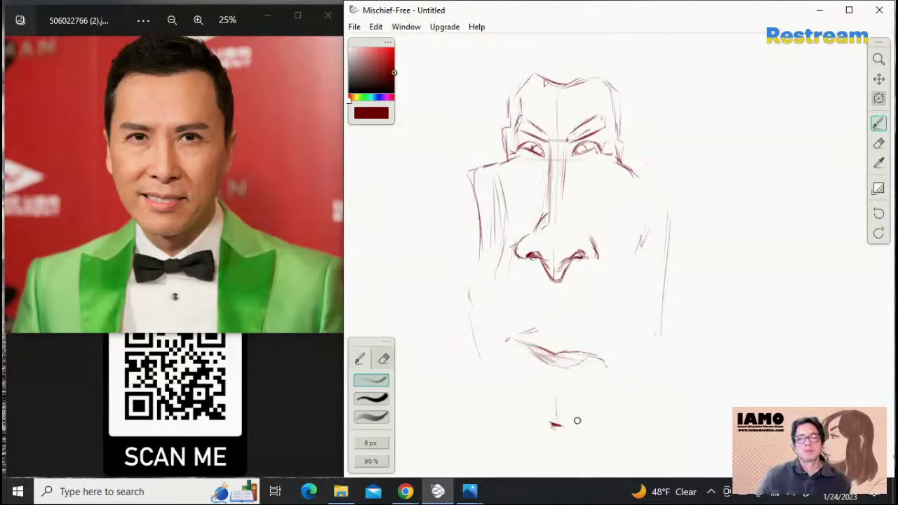
Draw both jawlines slanting down to a pointed chin, and extend the left cheek contour down to meet the jaw
drag(568, 426, 655, 353)
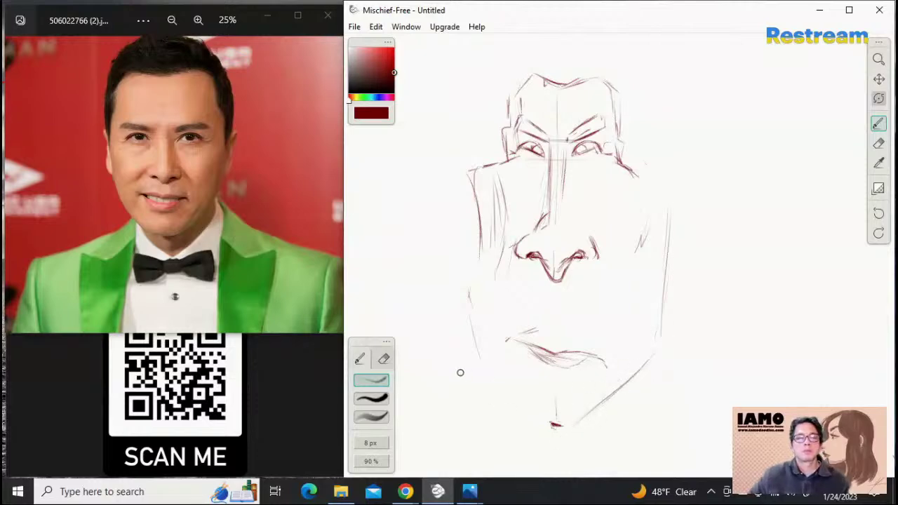
drag(474, 330, 552, 427)
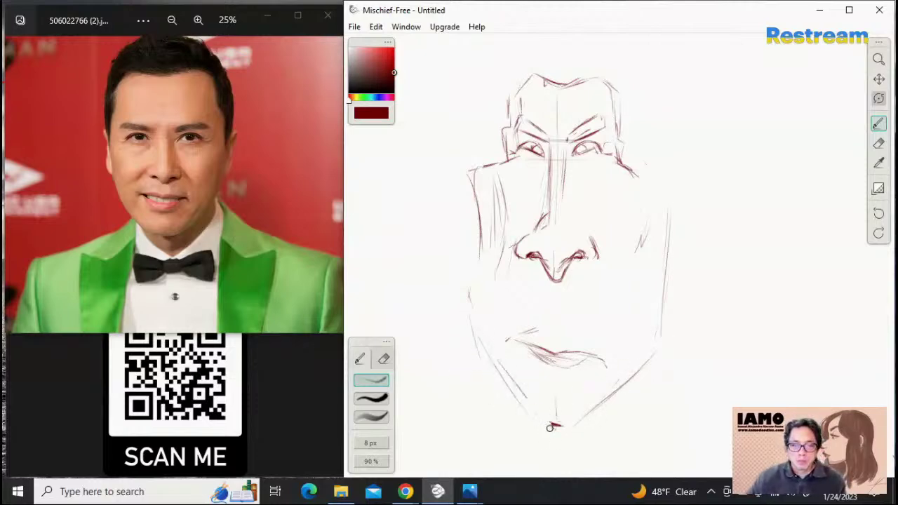
drag(484, 352, 553, 425)
drag(474, 329, 526, 392)
drag(483, 344, 515, 375)
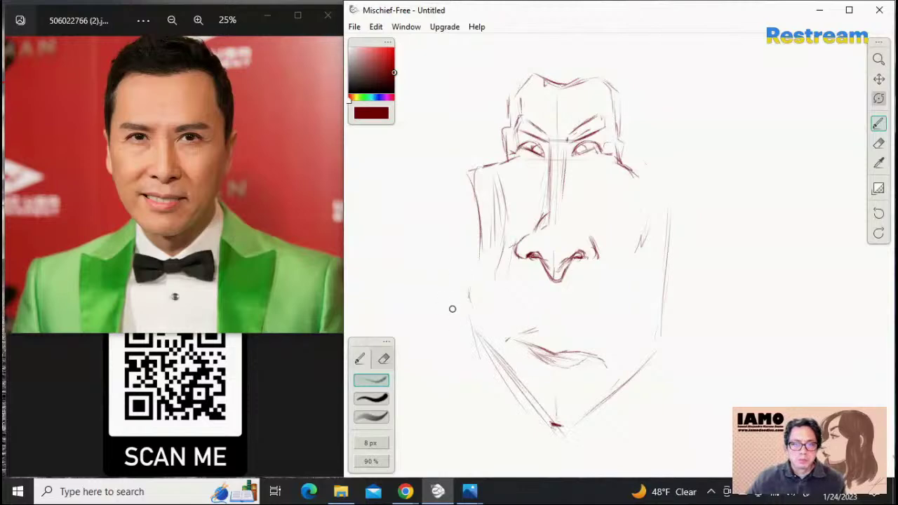
drag(482, 244, 473, 321)
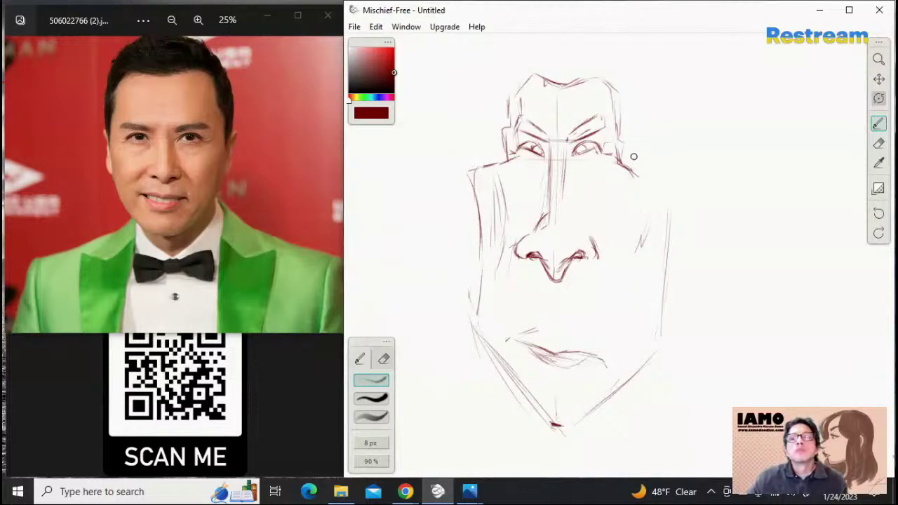
Mark the outer extent of the hair with a vertical stroke beside the right temple and a short horizontal stroke above the forehead
drag(643, 108, 648, 170)
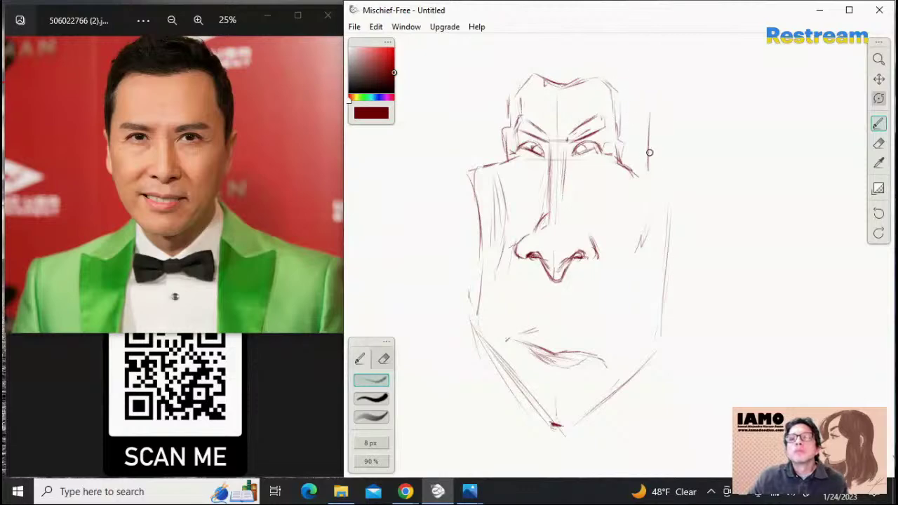
drag(616, 62, 604, 62)
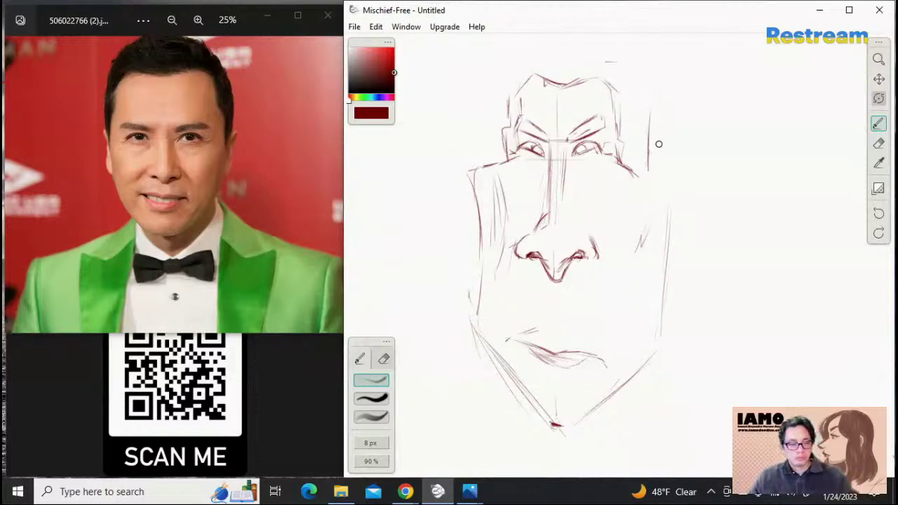
Undo the last two strokes and sketch the hair contour beside the right side of the forehead with long curved strokes
key(ctrl+z)
key(ctrl+z)
drag(634, 112, 641, 157)
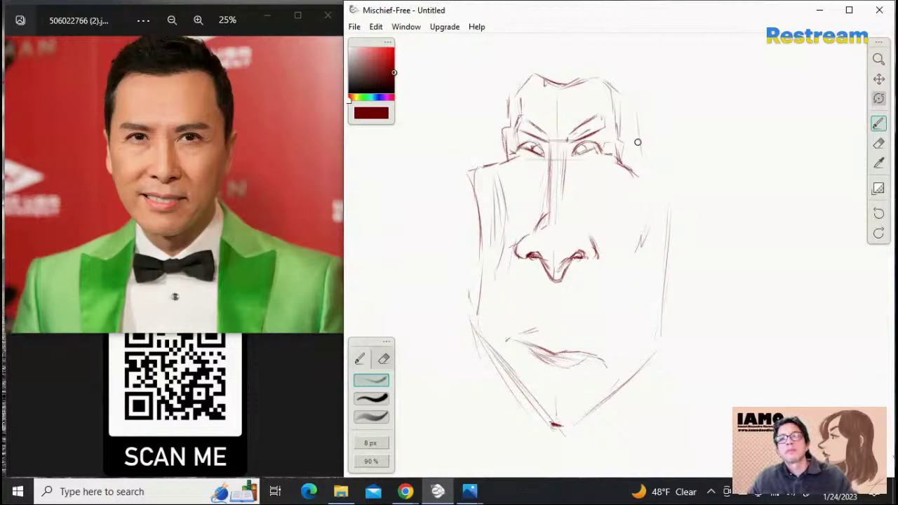
mouse_move(636, 91)
mouse_down()
mouse_move(629, 170)
mouse_move(642, 166)
mouse_up()
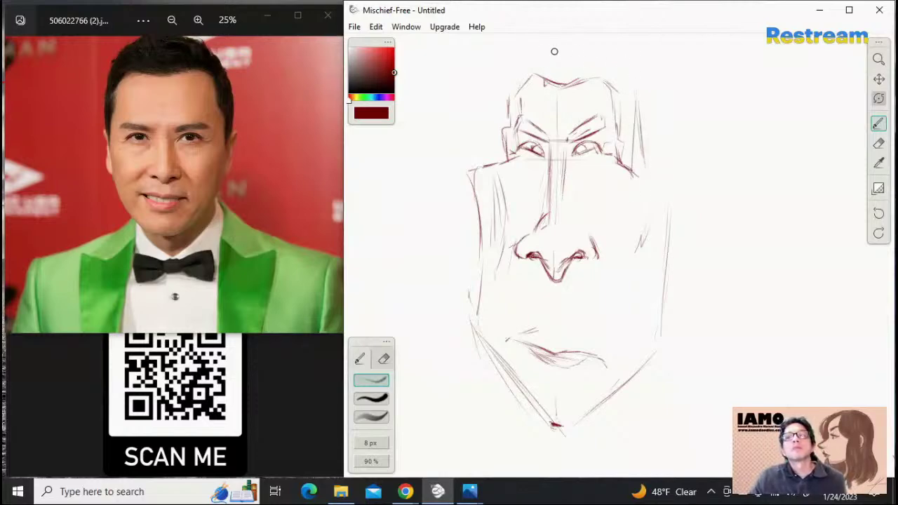
drag(630, 70, 642, 105)
mouse_move(618, 59)
mouse_down()
mouse_move(638, 107)
mouse_move(631, 155)
mouse_up()
Sketch the left side of the head beside the temple and darken the left cheek's edge below the eye
click(878, 79)
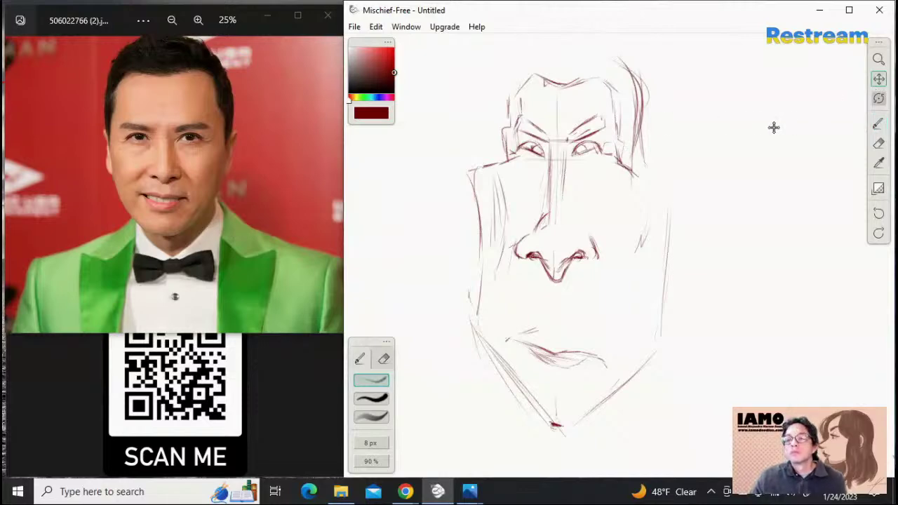
mouse_move(771, 126)
mouse_down()
mouse_move(768, 164)
mouse_move(785, 168)
mouse_up()
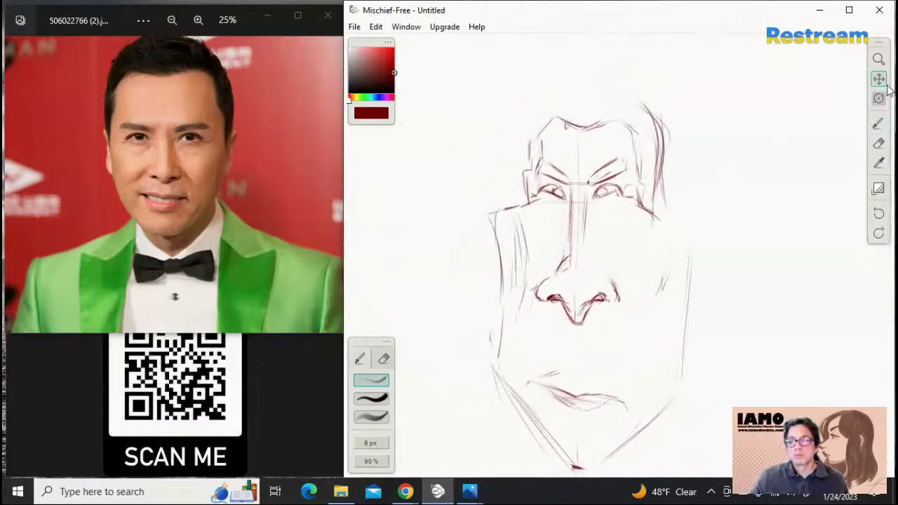
click(878, 123)
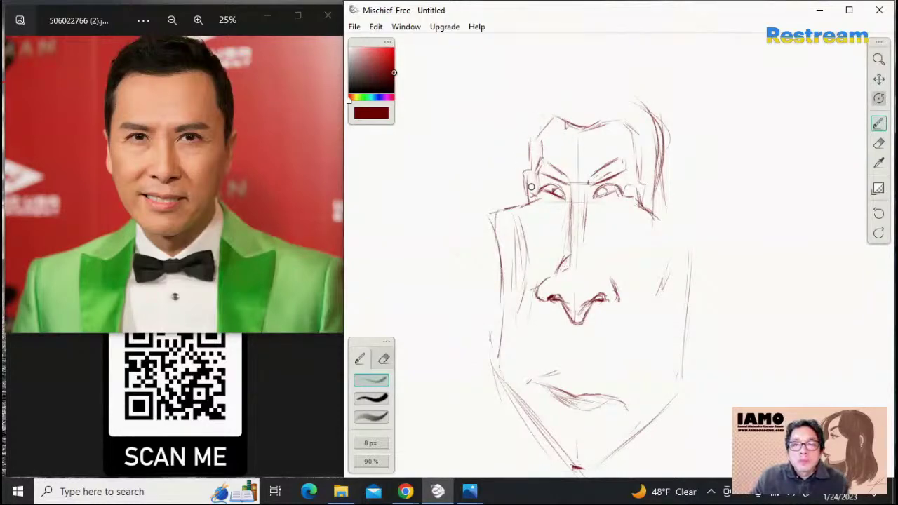
mouse_move(523, 147)
mouse_down()
mouse_move(519, 199)
mouse_move(523, 138)
mouse_move(523, 195)
mouse_move(507, 173)
mouse_up()
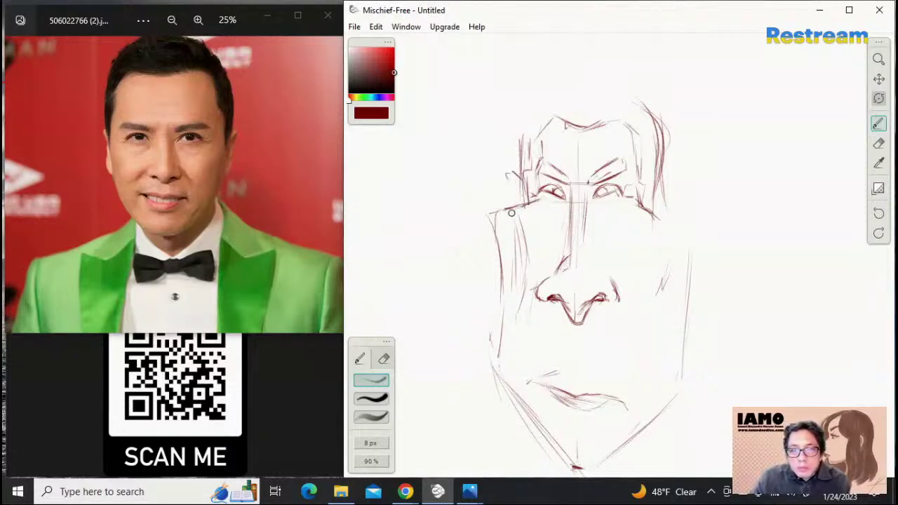
mouse_move(506, 210)
mouse_down()
mouse_move(519, 263)
mouse_move(514, 239)
mouse_move(506, 295)
mouse_up()
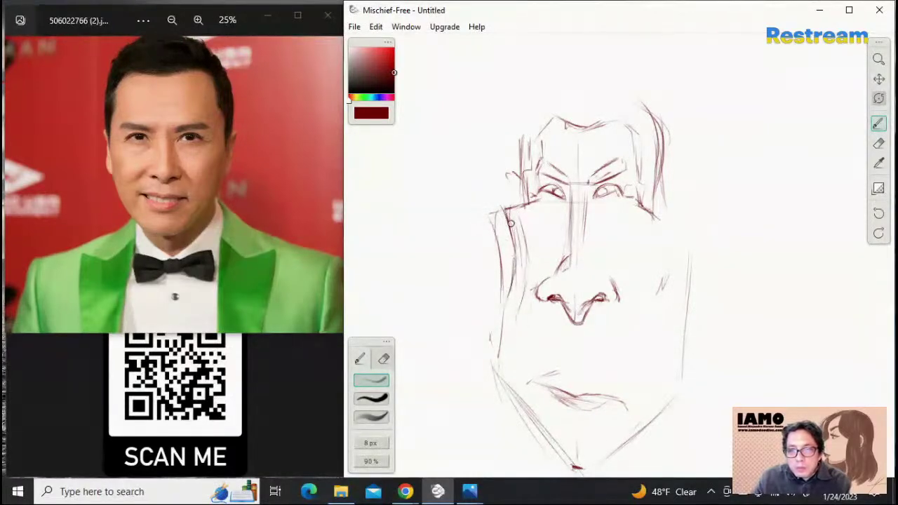
drag(510, 223, 512, 209)
Draw the outer cheek and jaw contours down both sides of the face and round off the top of the right cheek
drag(680, 239, 673, 385)
drag(687, 263, 681, 370)
drag(519, 214, 489, 363)
mouse_move(668, 404)
mouse_down()
mouse_move(693, 377)
mouse_move(701, 316)
mouse_up()
mouse_move(699, 263)
mouse_down()
mouse_move(695, 340)
mouse_move(679, 226)
mouse_up()
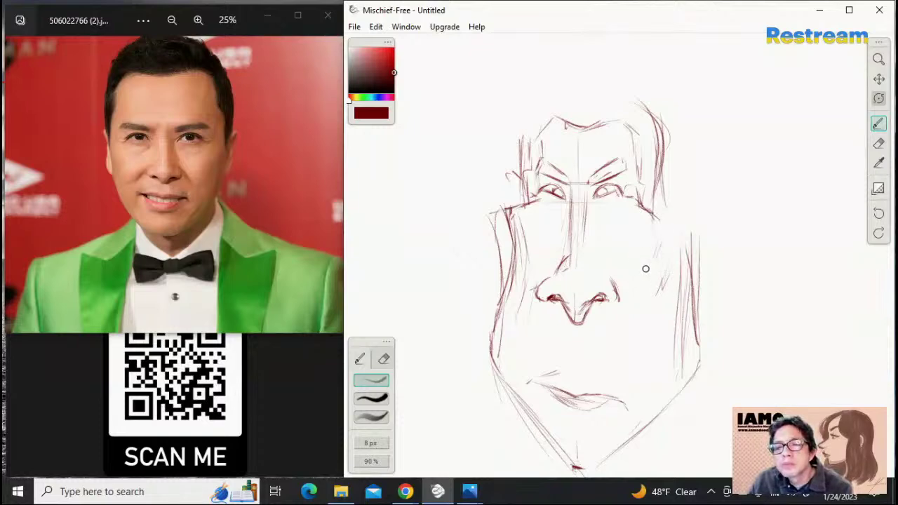
mouse_move(659, 264)
mouse_down()
mouse_move(648, 296)
mouse_move(656, 246)
mouse_move(648, 321)
mouse_move(676, 209)
mouse_up()
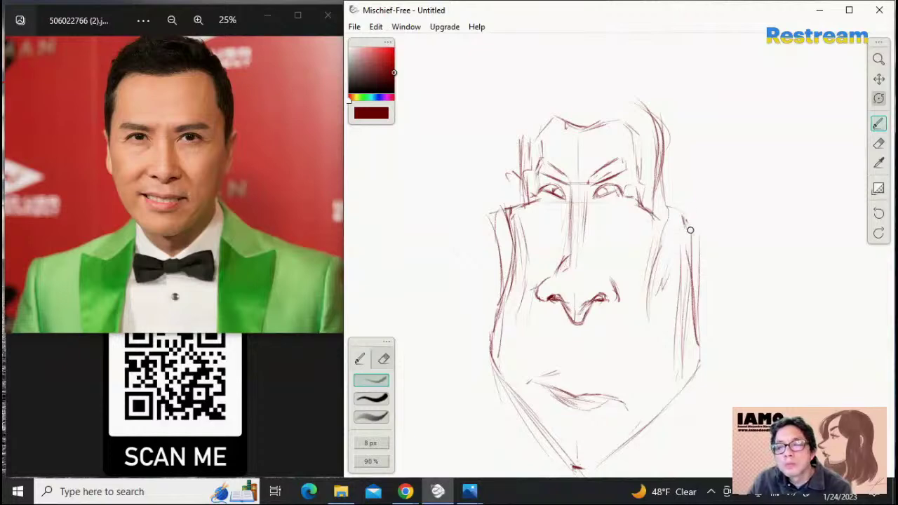
drag(690, 230, 693, 335)
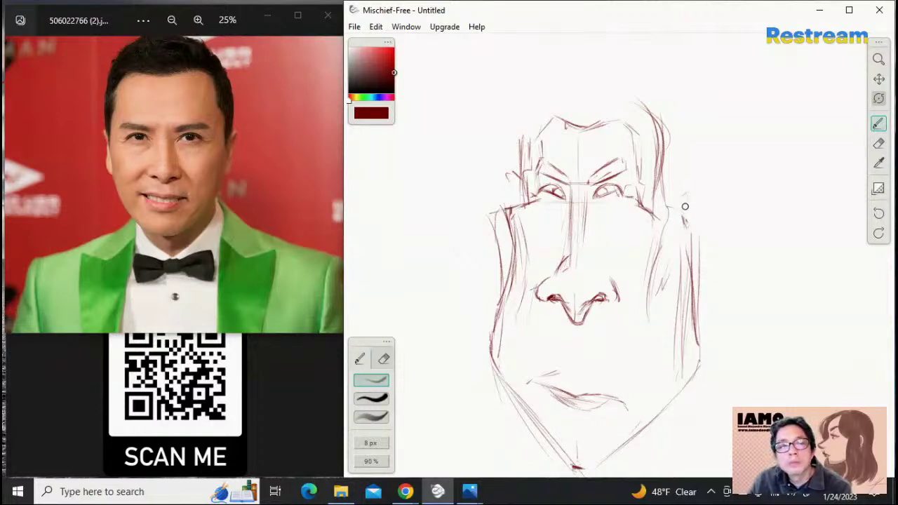
Sketch both ears beside the cheeks and extend the hair's left edge up above the temple
mouse_move(687, 196)
mouse_down()
mouse_move(712, 201)
mouse_move(712, 219)
mouse_move(692, 201)
mouse_move(713, 216)
mouse_move(706, 252)
mouse_move(707, 244)
mouse_move(716, 262)
mouse_move(685, 293)
mouse_up()
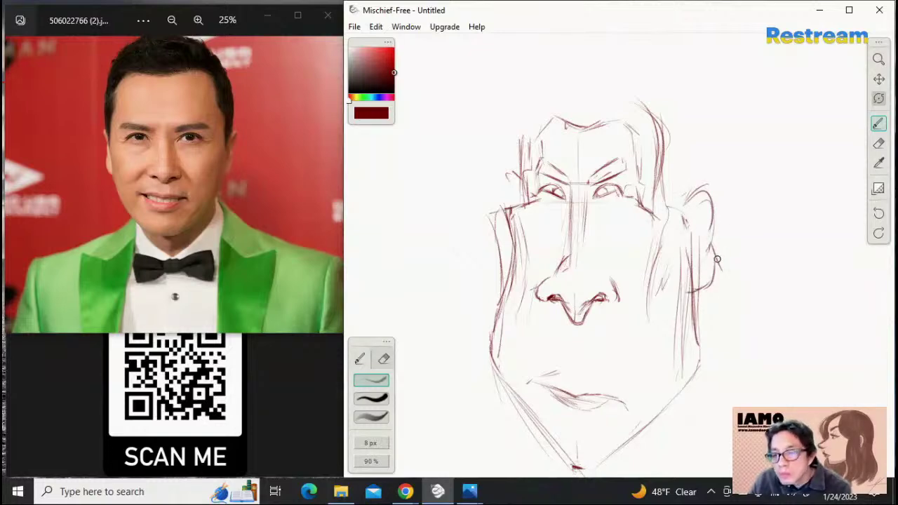
drag(716, 259, 694, 295)
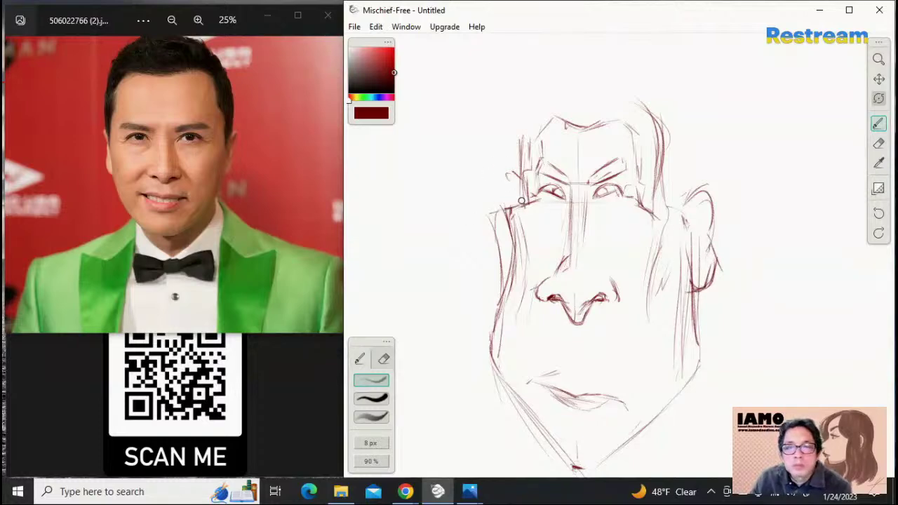
drag(504, 187, 498, 228)
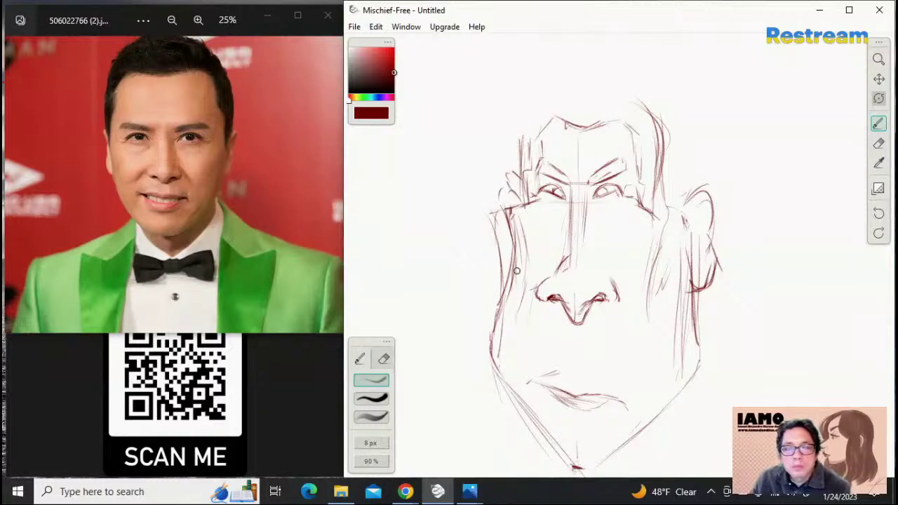
mouse_move(506, 284)
mouse_down()
mouse_move(504, 241)
mouse_move(496, 229)
mouse_move(499, 248)
mouse_move(504, 226)
mouse_move(505, 237)
mouse_move(493, 201)
mouse_move(505, 193)
mouse_move(523, 210)
mouse_move(537, 173)
mouse_move(520, 208)
mouse_move(521, 132)
mouse_move(537, 120)
mouse_move(536, 129)
mouse_move(524, 141)
mouse_move(540, 107)
mouse_up()
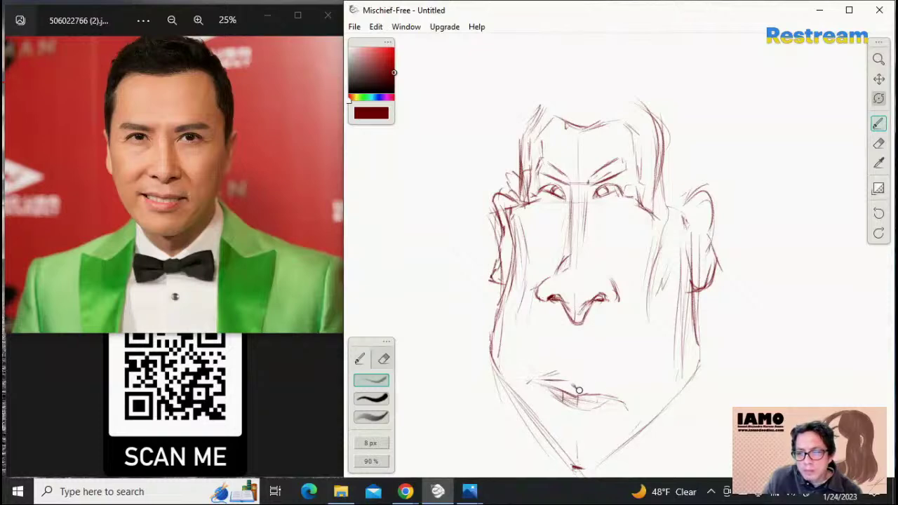
Define the upper lip of the mouth and add a shadow line beneath the lower lip
drag(582, 384, 625, 401)
drag(555, 413, 582, 430)
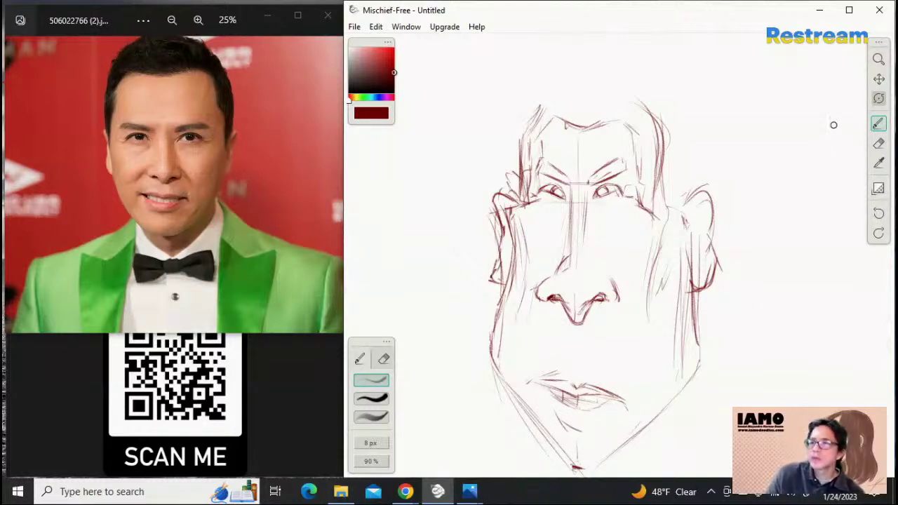
Erase the mouth and the very tip of the nose, taking back the erasing that removed the nostrils
click(879, 60)
mouse_move(745, 184)
mouse_down()
mouse_move(701, 180)
mouse_move(720, 172)
mouse_up()
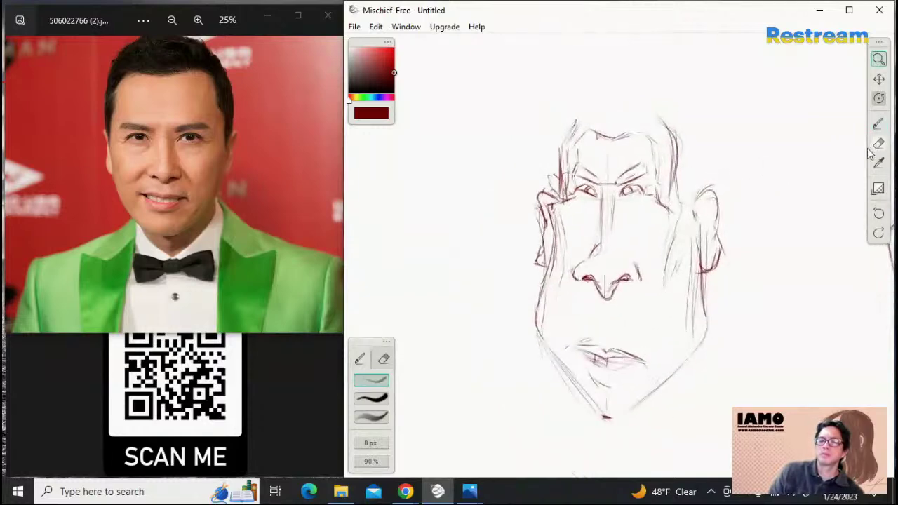
mouse_move(846, 169)
mouse_down()
mouse_move(777, 209)
mouse_move(834, 161)
mouse_move(892, 140)
mouse_up()
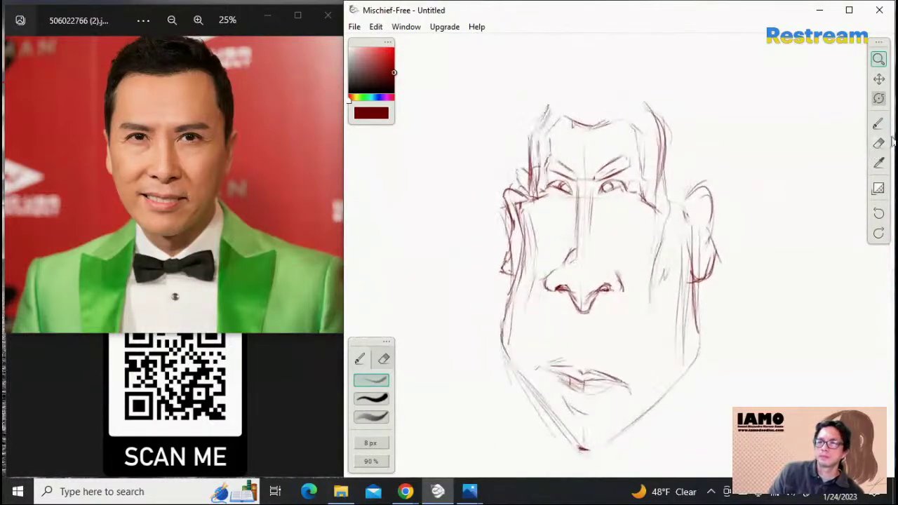
click(878, 143)
mouse_move(551, 367)
mouse_down()
mouse_move(576, 401)
mouse_move(567, 376)
mouse_move(613, 399)
mouse_move(617, 376)
mouse_move(547, 346)
mouse_move(584, 361)
mouse_move(592, 296)
mouse_move(585, 308)
mouse_move(566, 292)
mouse_move(601, 292)
mouse_move(567, 282)
mouse_up()
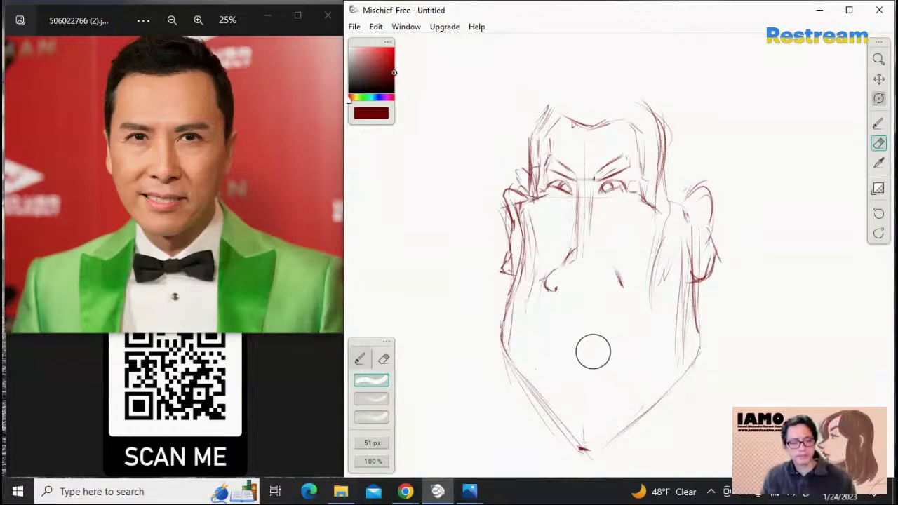
key(ctrl+z)
key(ctrl+z)
key(ctrl+z)
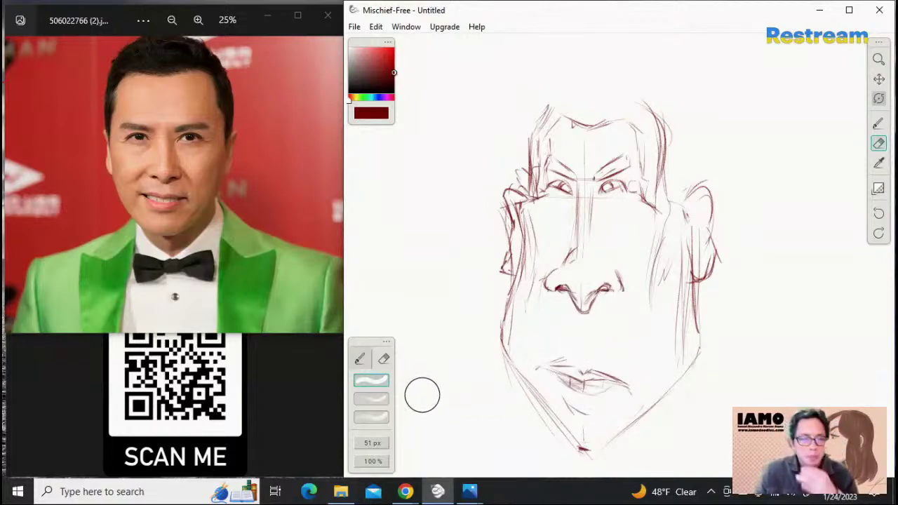
key(ctrl+y)
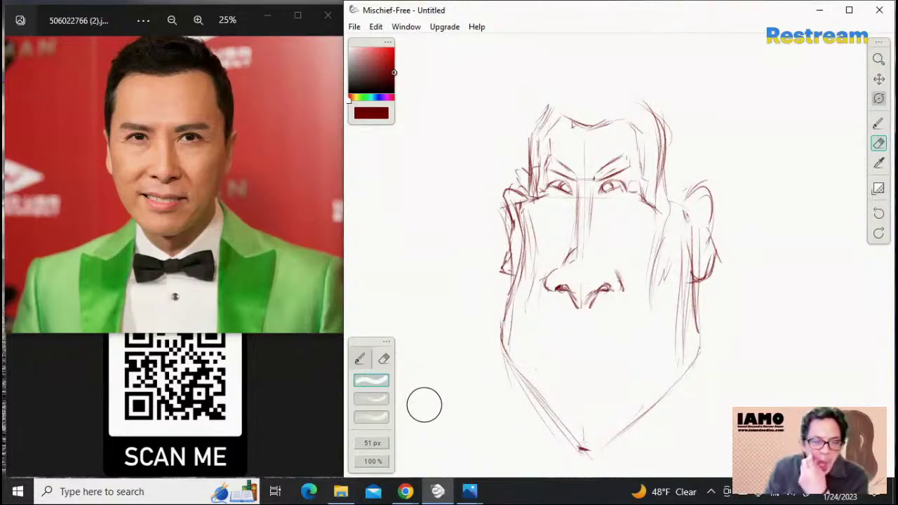
Redraw the tip of the nose with the brush and strengthen the outlines of the nostrils
click(388, 399)
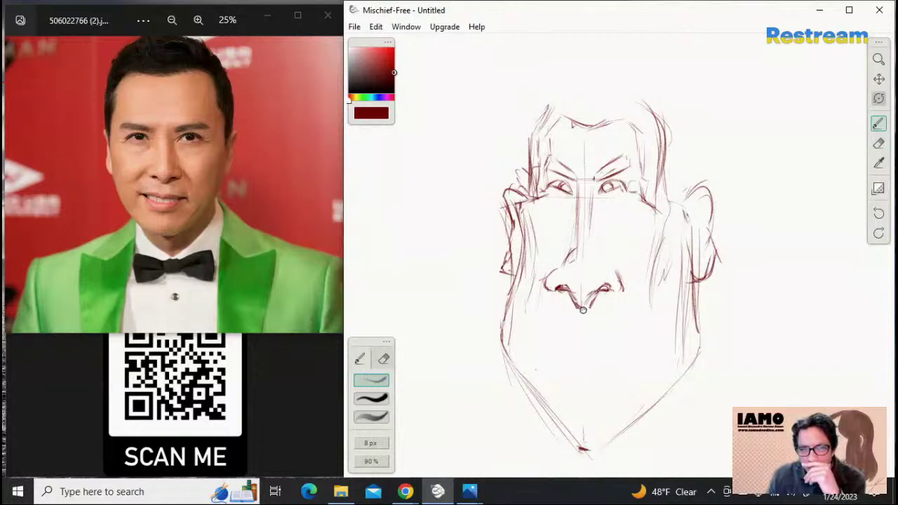
drag(575, 303, 594, 303)
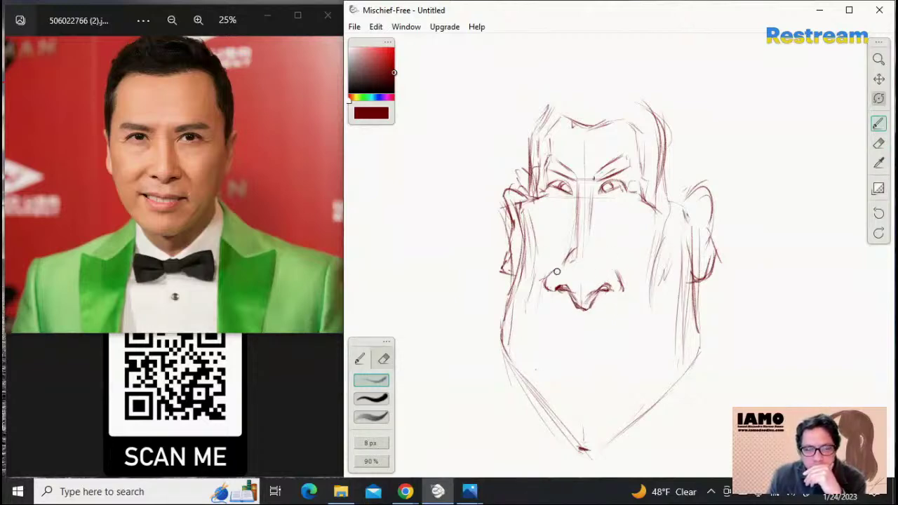
mouse_move(559, 267)
mouse_down()
mouse_move(545, 279)
mouse_move(568, 289)
mouse_move(579, 309)
mouse_move(600, 292)
mouse_up()
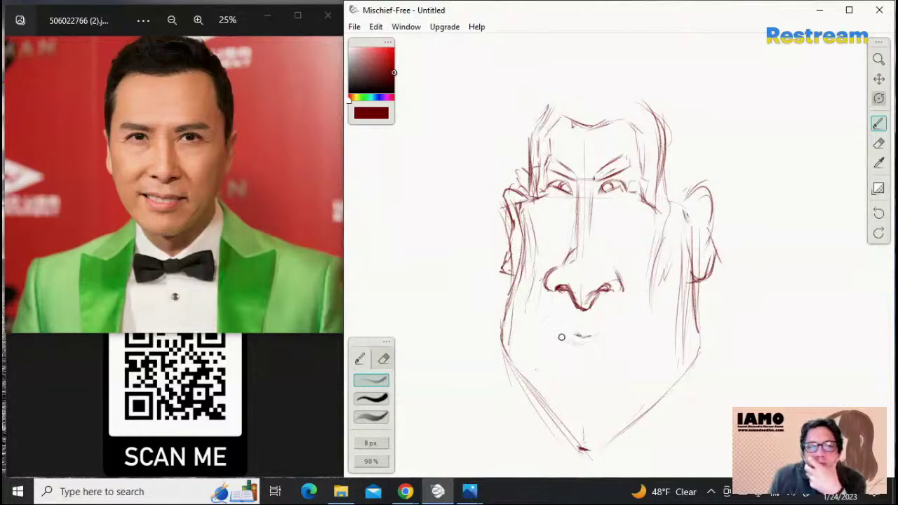
Draw an open smiling mouth closer to the nose, with both lips outlined and a shadow line under the lower lip
drag(563, 337, 627, 340)
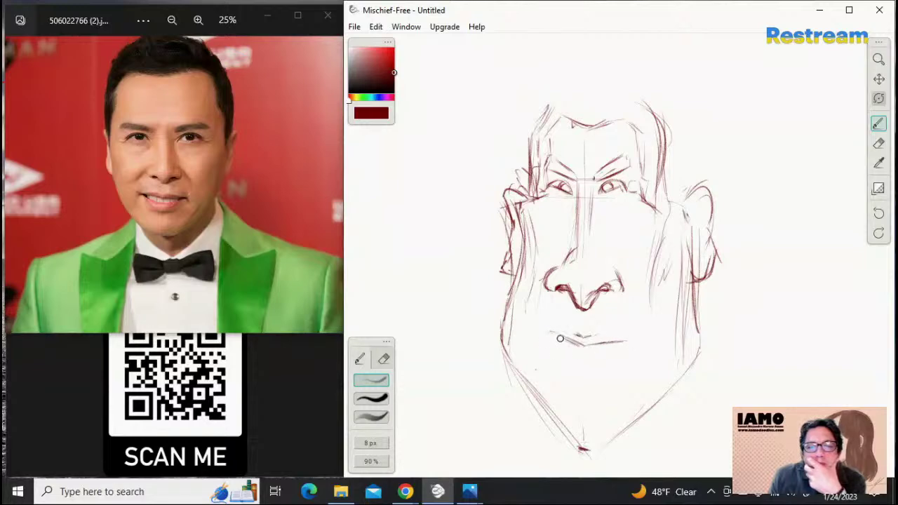
mouse_move(554, 339)
mouse_down()
mouse_move(590, 370)
mouse_move(578, 366)
mouse_move(609, 359)
mouse_move(571, 364)
mouse_move(563, 351)
mouse_move(596, 367)
mouse_move(624, 362)
mouse_move(610, 358)
mouse_move(592, 371)
mouse_move(631, 345)
mouse_up()
mouse_move(580, 375)
mouse_down()
mouse_move(626, 347)
mouse_move(608, 366)
mouse_move(628, 340)
mouse_move(614, 343)
mouse_move(637, 352)
mouse_up()
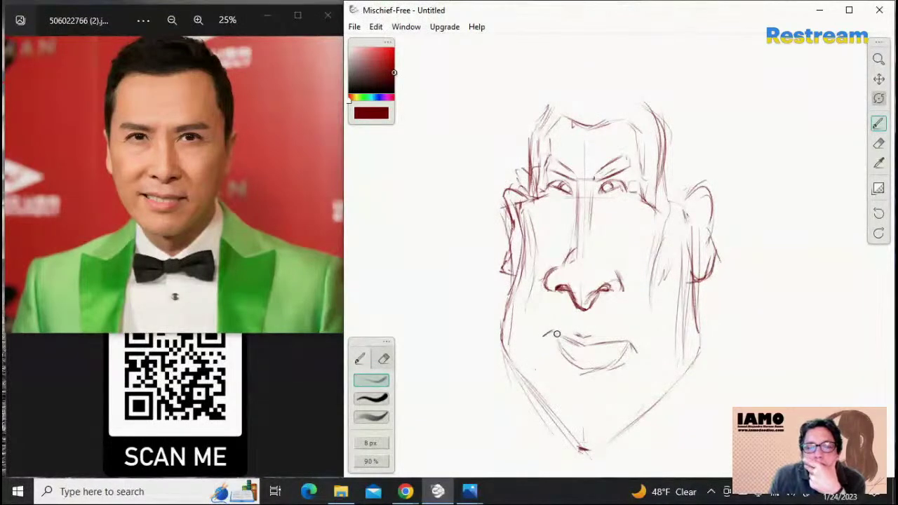
drag(546, 334, 582, 334)
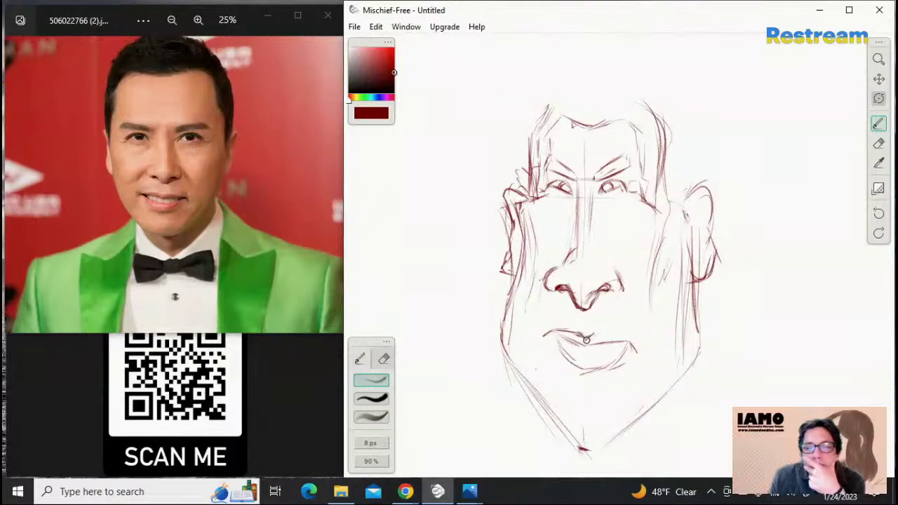
drag(594, 337, 638, 345)
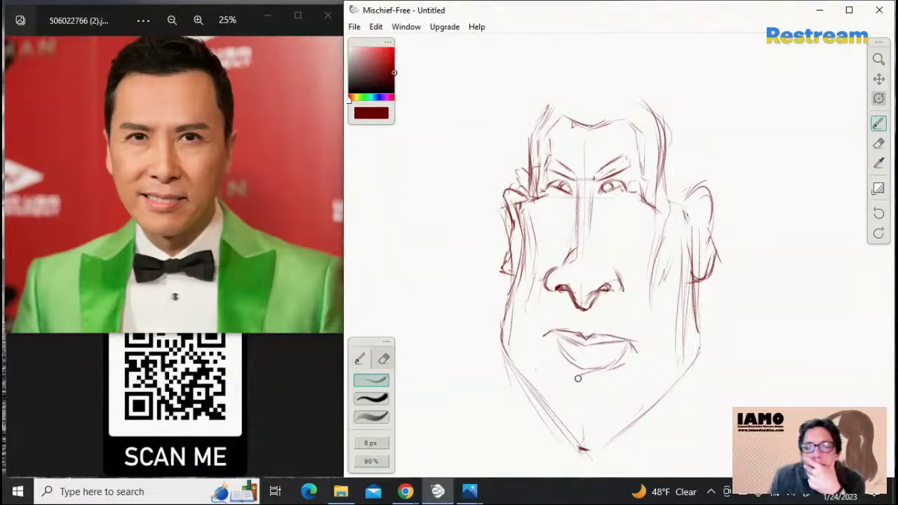
mouse_move(576, 379)
mouse_down()
mouse_move(596, 390)
mouse_move(583, 389)
mouse_move(614, 387)
mouse_move(603, 390)
mouse_up()
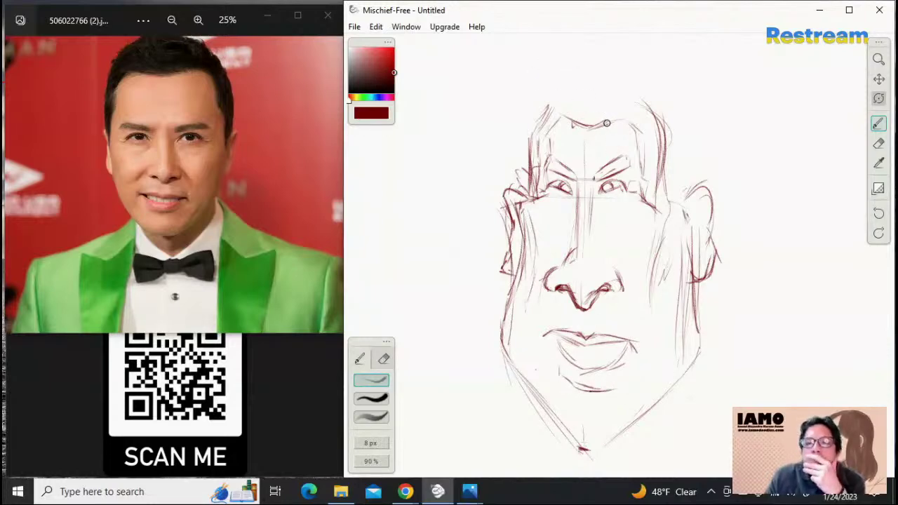
Erase the hairline across the forehead and the overlapping contour lines between the right cheek and ear
click(878, 143)
mouse_move(564, 94)
mouse_down()
mouse_move(651, 101)
mouse_move(618, 124)
mouse_move(566, 124)
mouse_move(650, 111)
mouse_move(604, 129)
mouse_move(561, 124)
mouse_move(566, 111)
mouse_move(588, 111)
mouse_move(574, 129)
mouse_move(565, 116)
mouse_move(558, 144)
mouse_move(549, 104)
mouse_up()
mouse_move(629, 147)
mouse_down()
mouse_move(518, 132)
mouse_move(558, 94)
mouse_move(636, 131)
mouse_move(653, 128)
mouse_move(643, 119)
mouse_move(659, 169)
mouse_move(681, 172)
mouse_move(675, 187)
mouse_move(692, 205)
mouse_move(680, 236)
mouse_move(676, 196)
mouse_move(671, 242)
mouse_move(685, 332)
mouse_move(695, 281)
mouse_move(668, 196)
mouse_move(694, 320)
mouse_move(683, 275)
mouse_move(693, 272)
mouse_move(706, 328)
mouse_move(688, 211)
mouse_move(703, 272)
mouse_move(680, 209)
mouse_up()
Redraw the right cheek contour with the brush and reinforce the jawline on both sides down to the chin
click(877, 124)
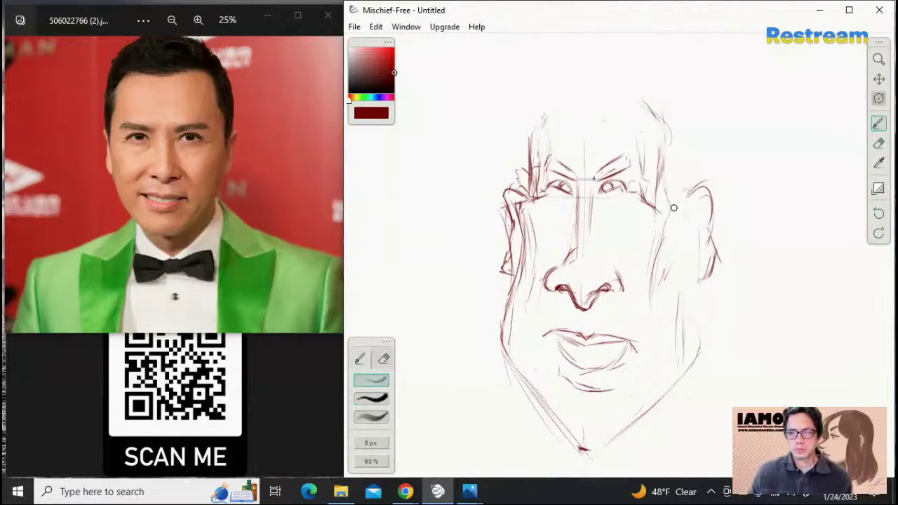
mouse_move(677, 204)
mouse_down()
mouse_move(679, 273)
mouse_move(690, 218)
mouse_move(689, 287)
mouse_move(679, 223)
mouse_move(691, 333)
mouse_move(680, 260)
mouse_move(695, 341)
mouse_move(675, 376)
mouse_up()
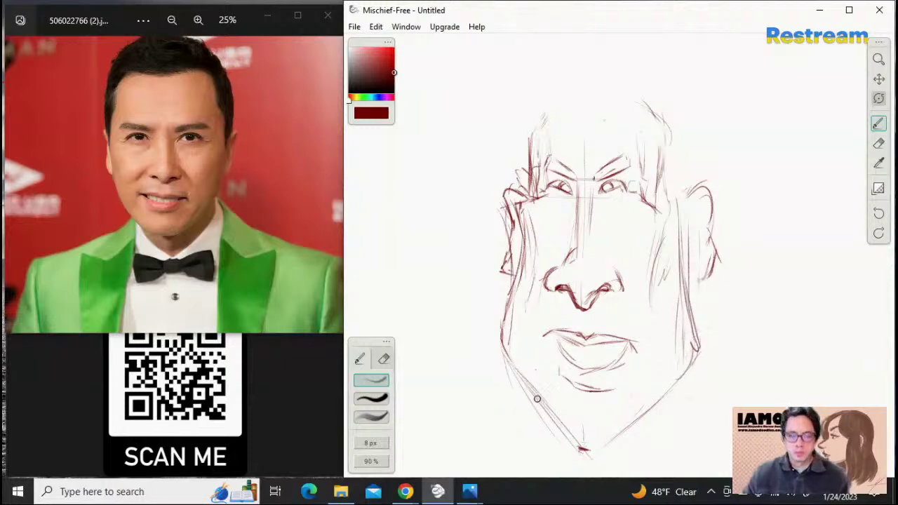
mouse_move(503, 346)
mouse_down()
mouse_move(529, 394)
mouse_move(507, 362)
mouse_move(574, 434)
mouse_move(503, 369)
mouse_move(581, 449)
mouse_up()
mouse_move(520, 397)
mouse_down()
mouse_move(575, 447)
mouse_move(631, 417)
mouse_move(691, 361)
mouse_up()
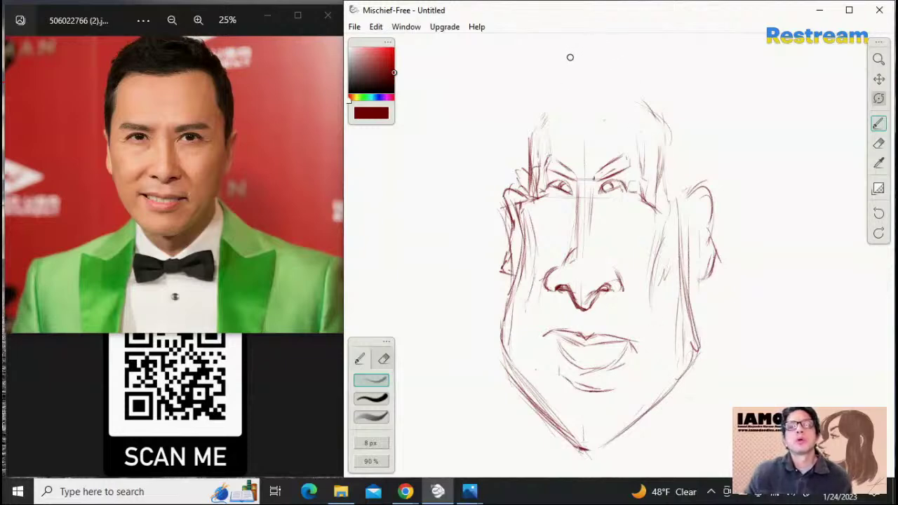
Sketch a taller hair outline above the forehead, erase the stray line down its left side, and return to the brush
mouse_move(576, 61)
mouse_down()
mouse_move(607, 70)
mouse_move(629, 61)
mouse_move(555, 59)
mouse_move(537, 85)
mouse_move(548, 116)
mouse_move(519, 191)
mouse_move(550, 136)
mouse_move(533, 188)
mouse_up()
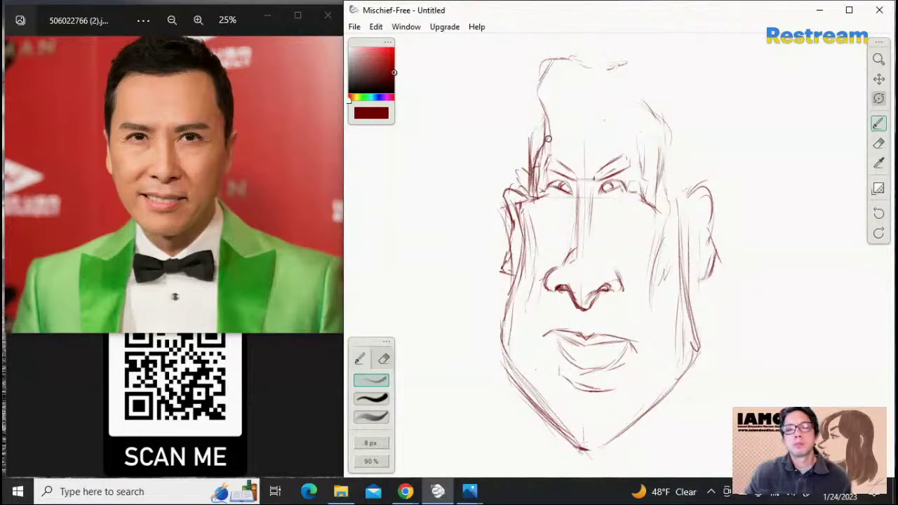
click(878, 143)
mouse_move(545, 133)
mouse_down()
mouse_move(542, 143)
mouse_move(547, 84)
mouse_up()
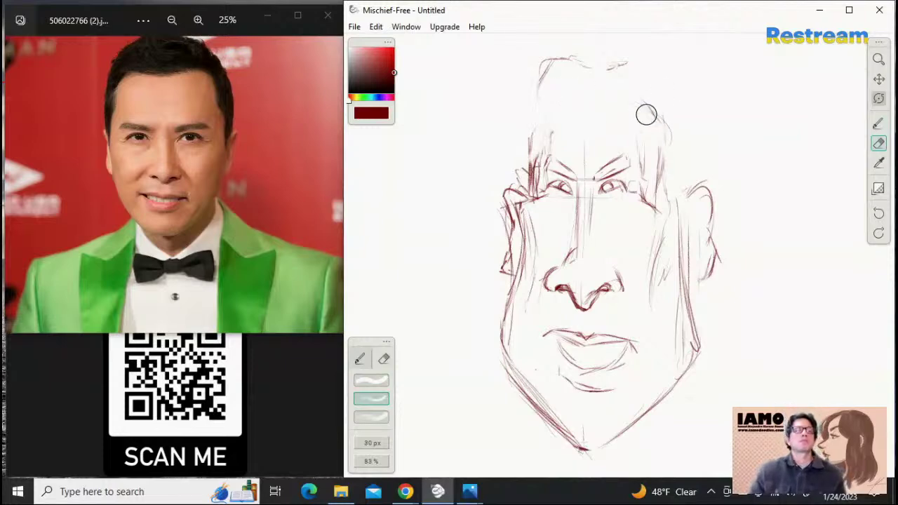
click(878, 124)
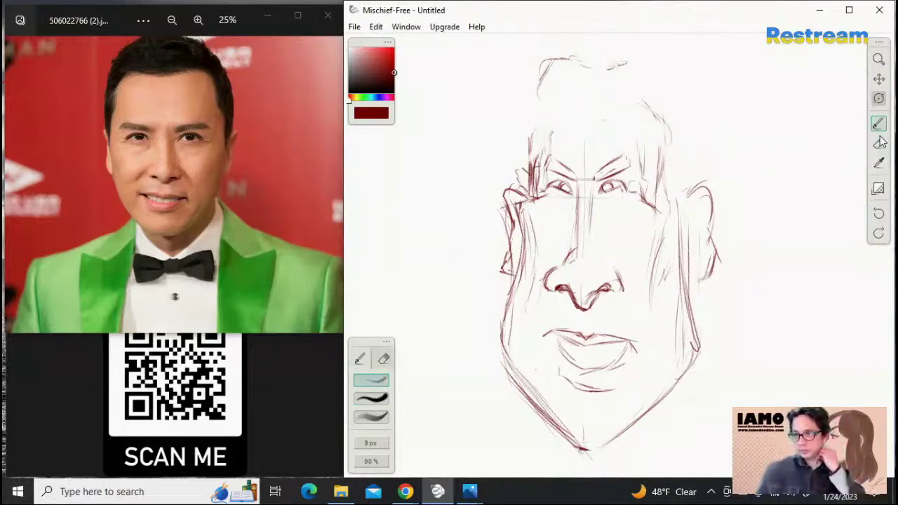
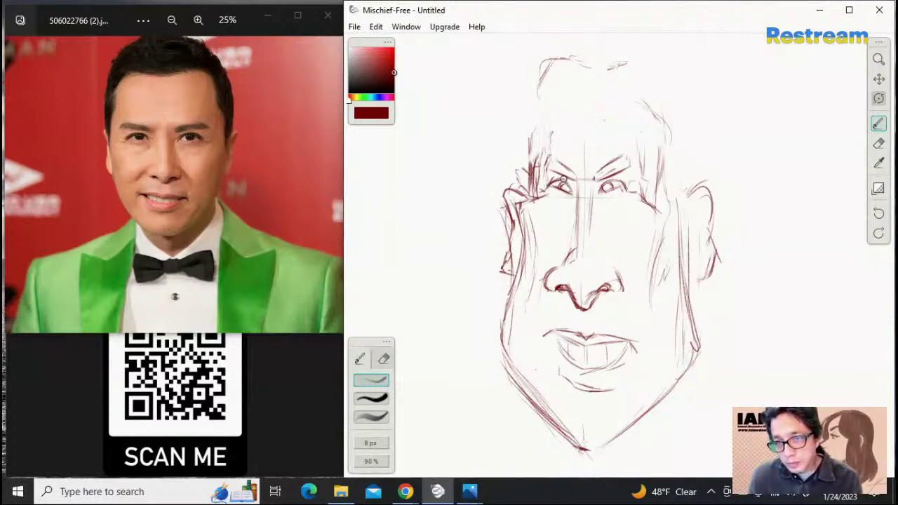
Lighten both eyes with the 53 px, 77% eraser and redraw their outlines with the 8 px brush
mouse_move(563, 179)
mouse_down()
mouse_move(614, 186)
mouse_move(599, 192)
mouse_move(627, 191)
mouse_up()
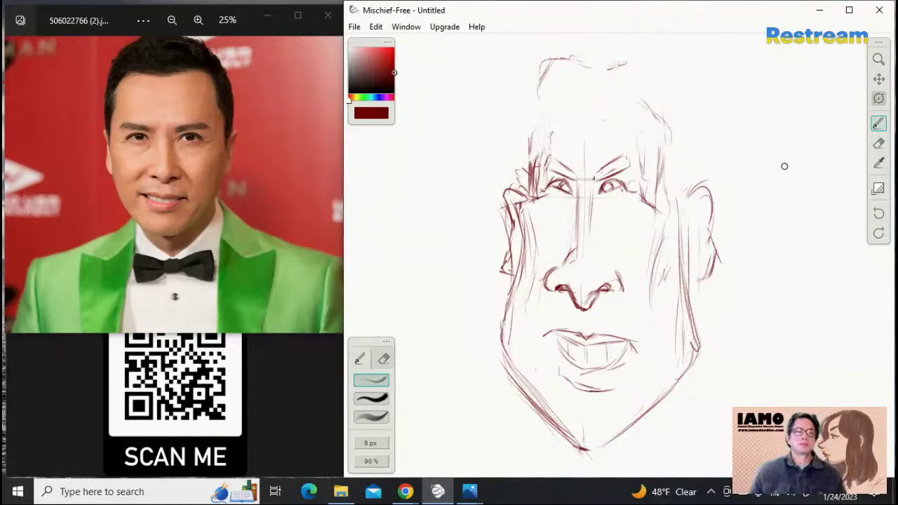
click(878, 143)
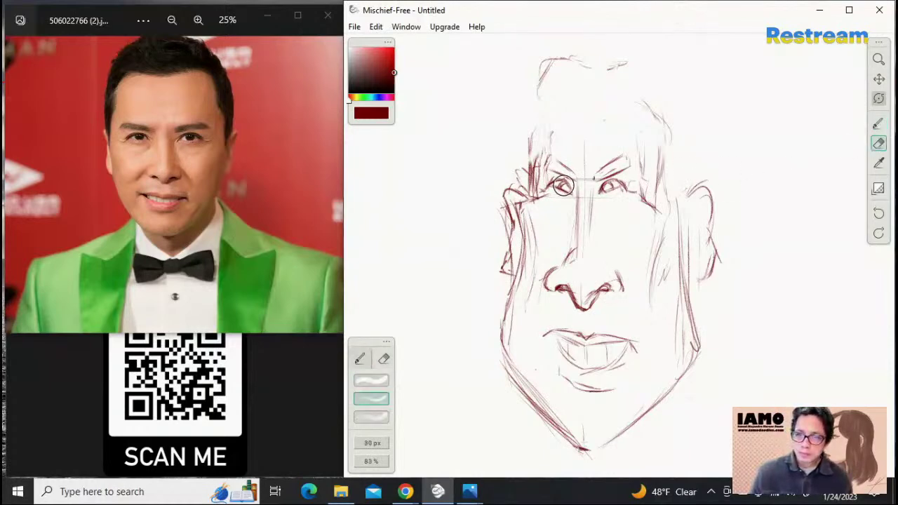
click(375, 417)
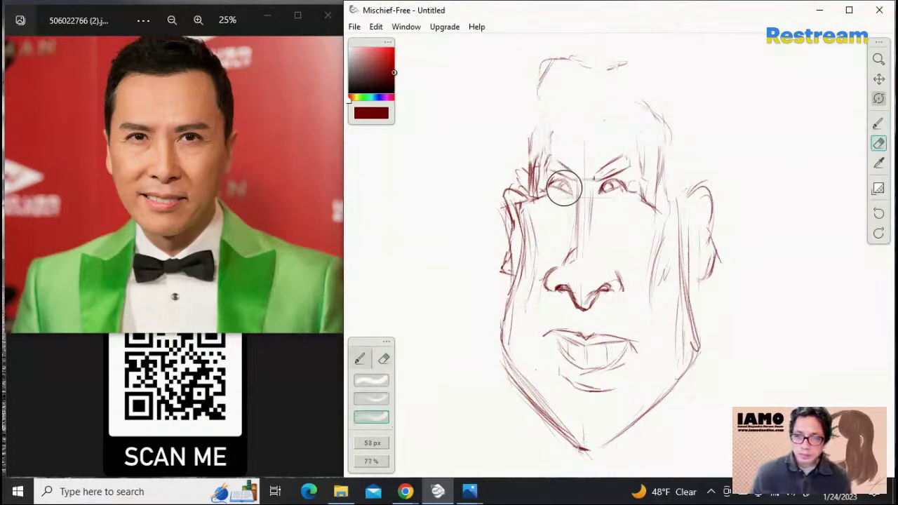
mouse_move(564, 188)
mouse_down()
mouse_move(661, 235)
mouse_move(611, 187)
mouse_up()
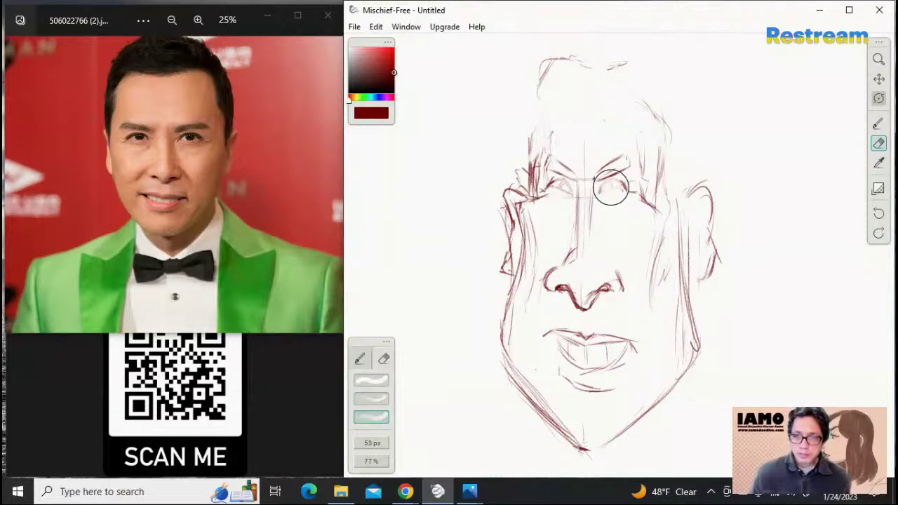
click(878, 124)
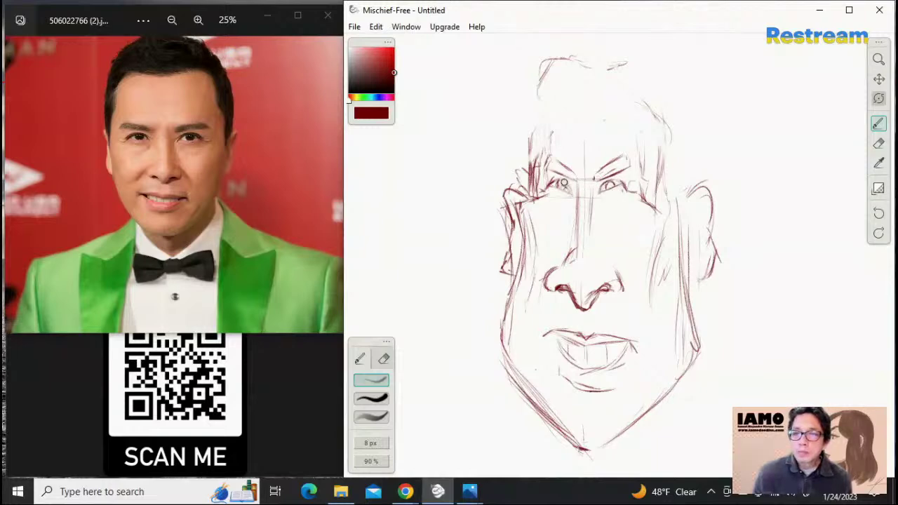
drag(563, 182, 554, 185)
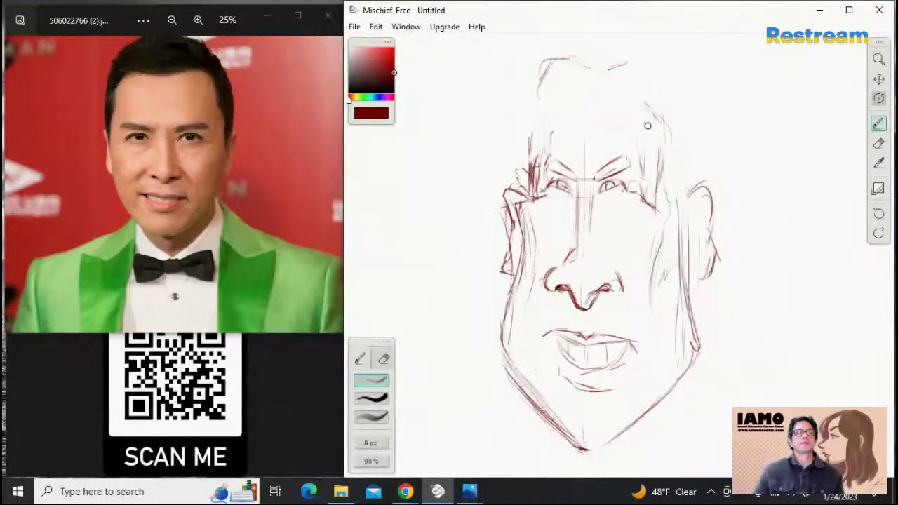
Erase the sketched hair outline and upper skull lines above the forehead of the caricature
click(878, 143)
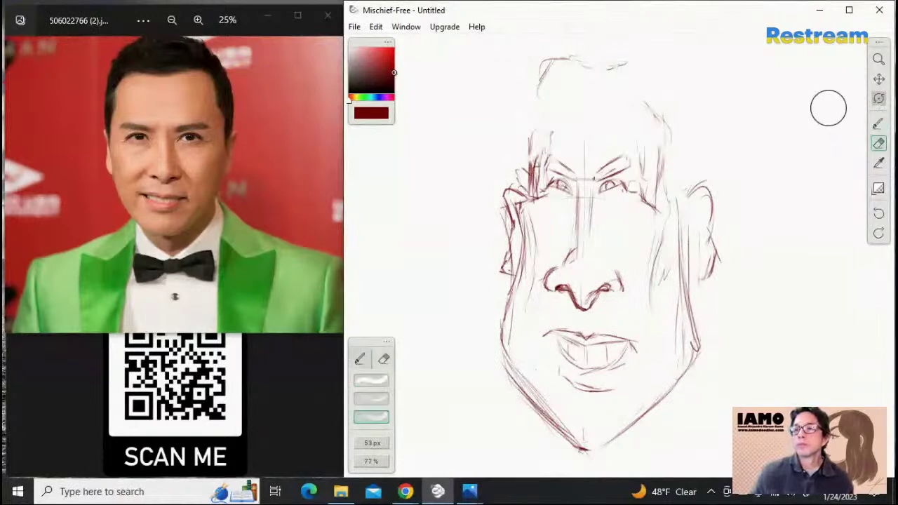
click(879, 78)
drag(786, 148, 771, 155)
click(877, 61)
drag(805, 117, 769, 130)
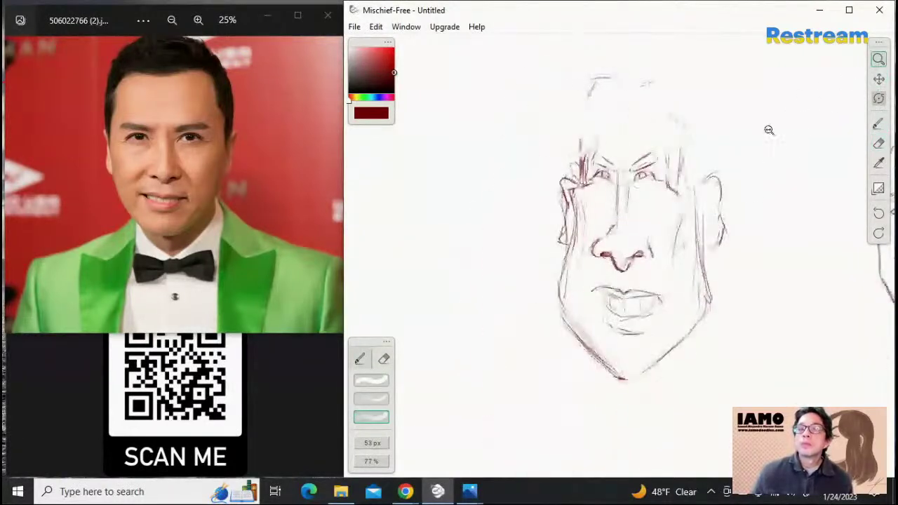
drag(809, 160, 831, 153)
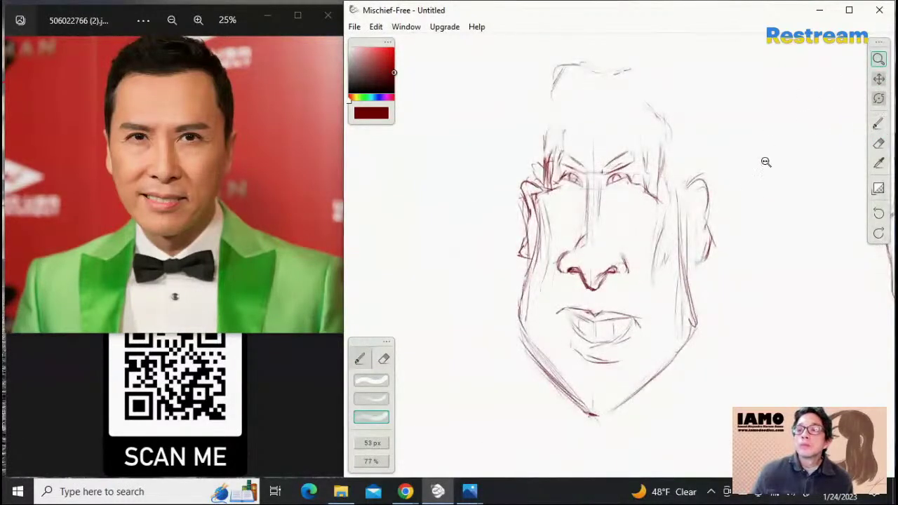
mouse_move(765, 162)
mouse_down()
mouse_move(729, 210)
mouse_move(778, 154)
mouse_up()
click(879, 79)
mouse_move(754, 192)
mouse_down()
mouse_move(723, 228)
mouse_move(761, 212)
mouse_up()
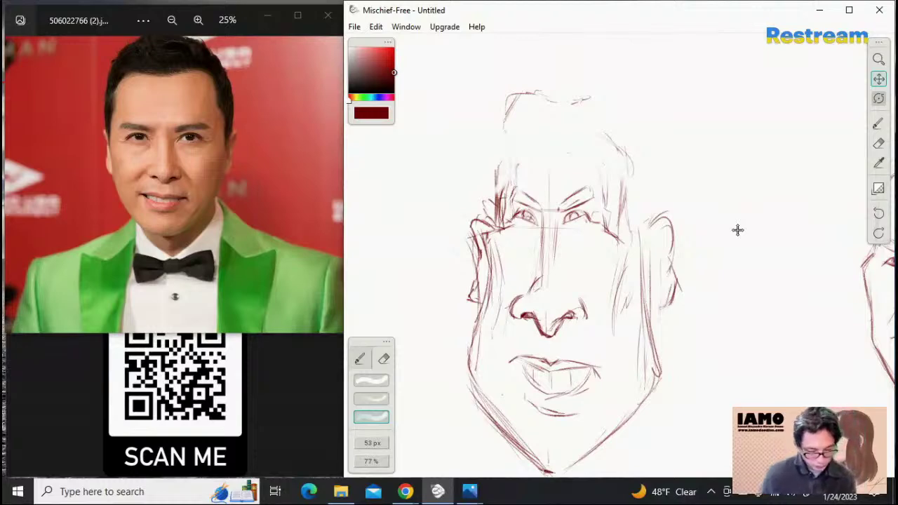
click(878, 59)
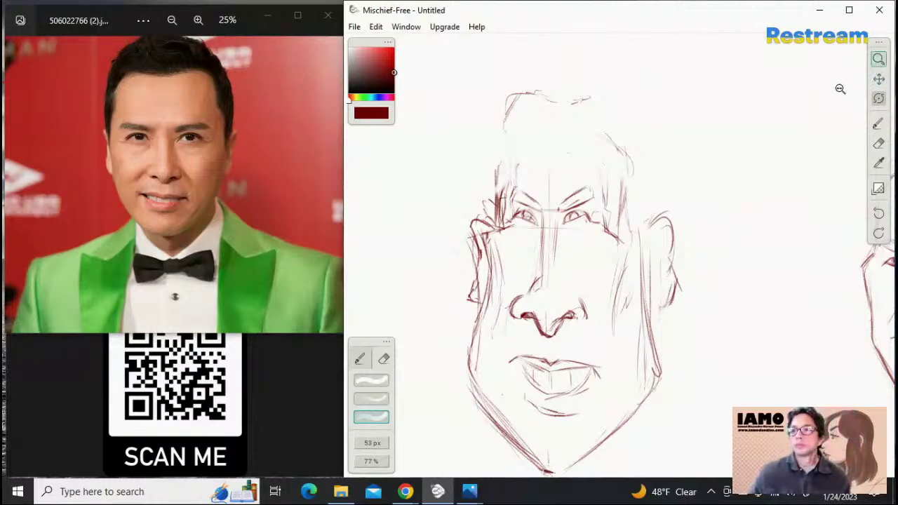
drag(779, 142, 736, 145)
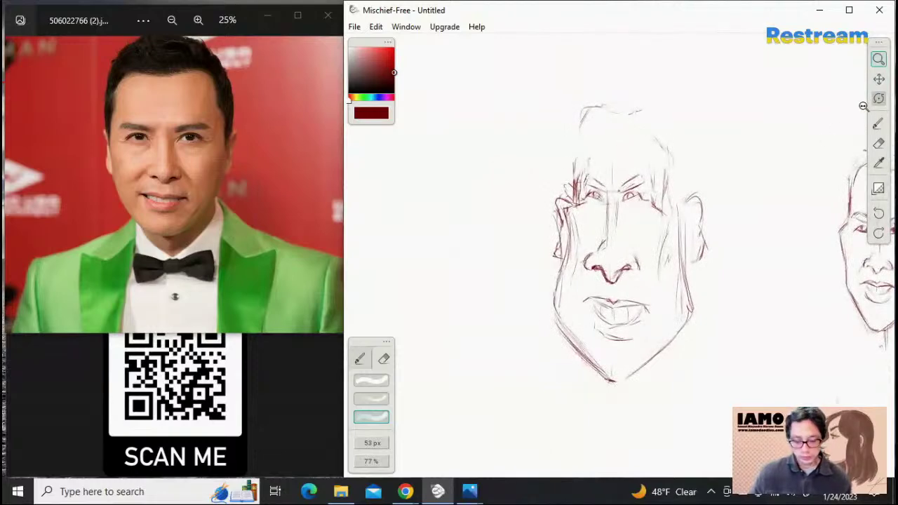
click(878, 143)
mouse_move(591, 117)
mouse_down()
mouse_move(598, 94)
mouse_move(589, 130)
mouse_move(632, 100)
mouse_move(669, 153)
mouse_move(678, 146)
mouse_move(673, 173)
mouse_move(640, 128)
mouse_move(587, 103)
mouse_move(585, 163)
mouse_up()
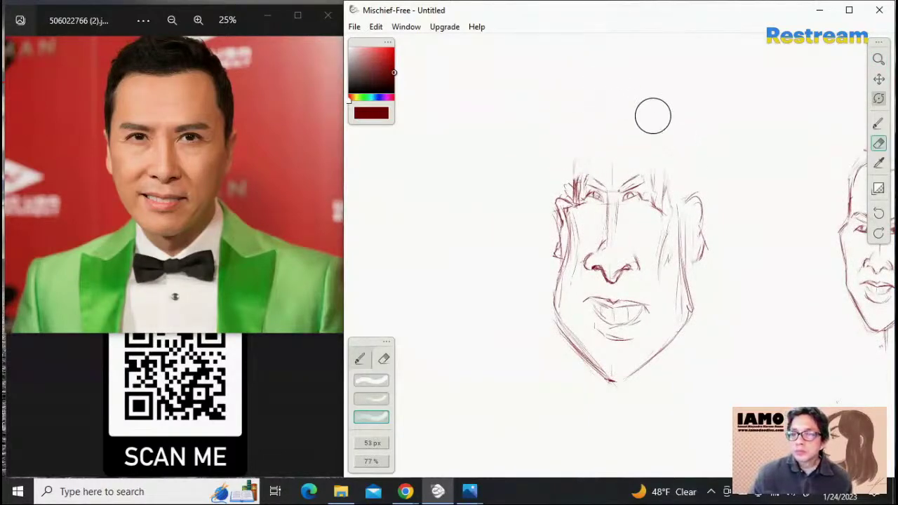
Sketch a taller rounded skull outline with the 8 px brush, running from the left temple over the crown to the right ear
click(878, 123)
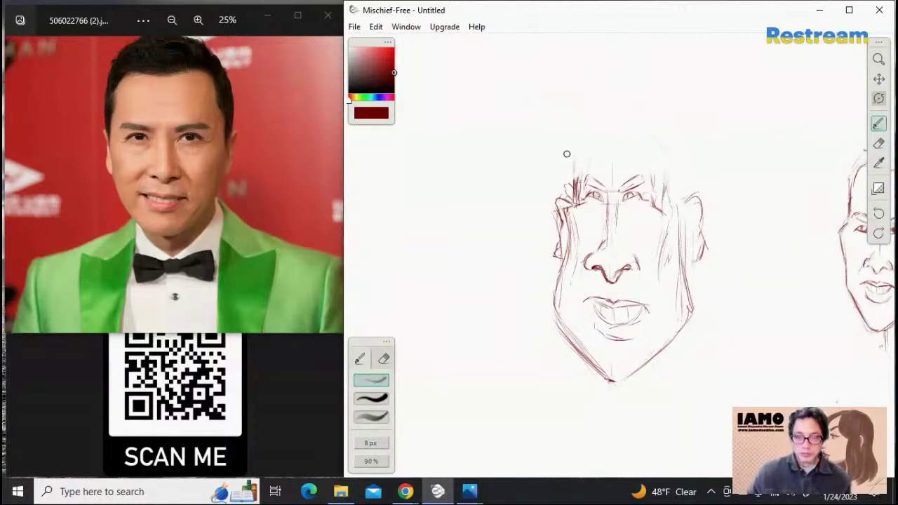
drag(569, 146, 569, 113)
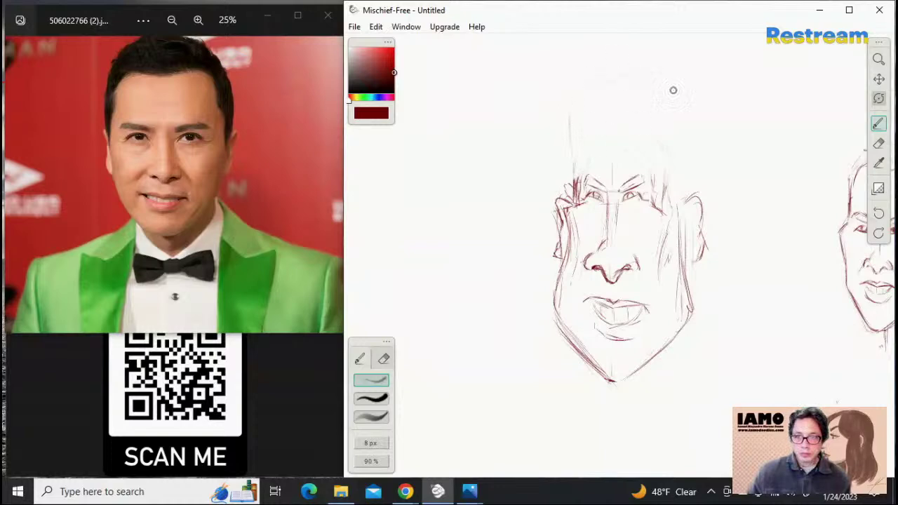
drag(584, 84, 699, 150)
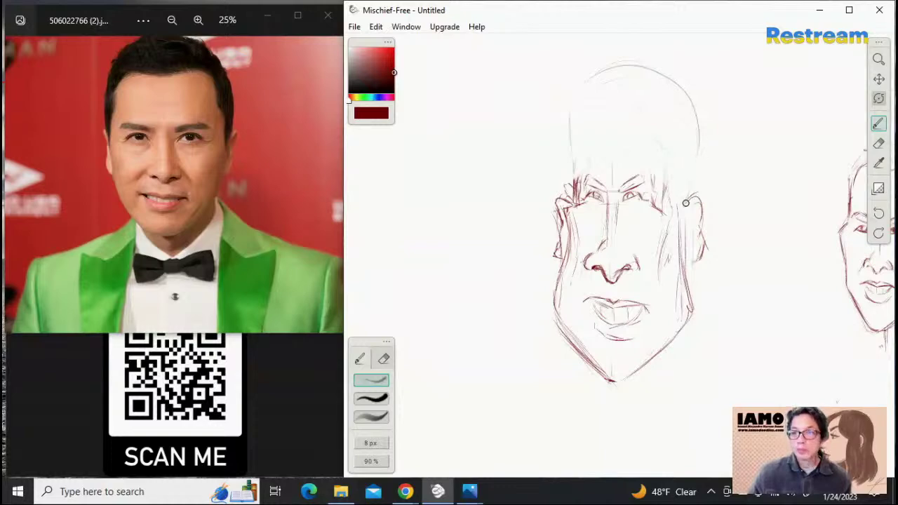
drag(697, 164, 688, 183)
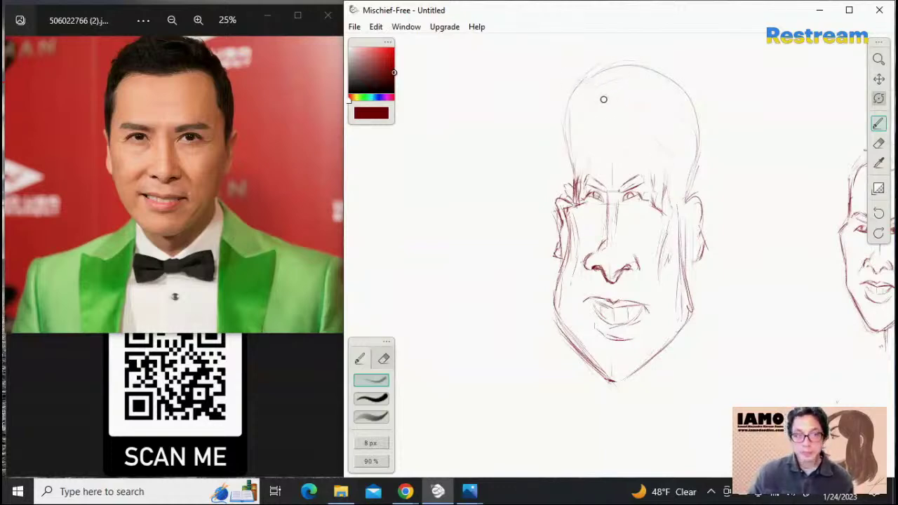
Draw a curved hairline high across the forehead and bring it down both temples toward the eyebrows
mouse_move(587, 91)
mouse_down()
mouse_move(626, 100)
mouse_move(592, 95)
mouse_move(642, 92)
mouse_up()
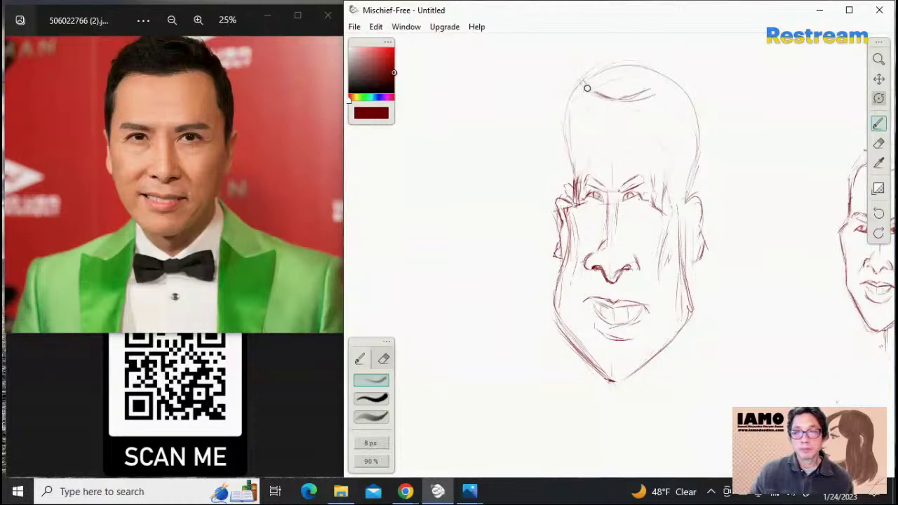
mouse_move(587, 89)
mouse_down()
mouse_move(577, 143)
mouse_move(573, 121)
mouse_move(573, 172)
mouse_move(575, 111)
mouse_up()
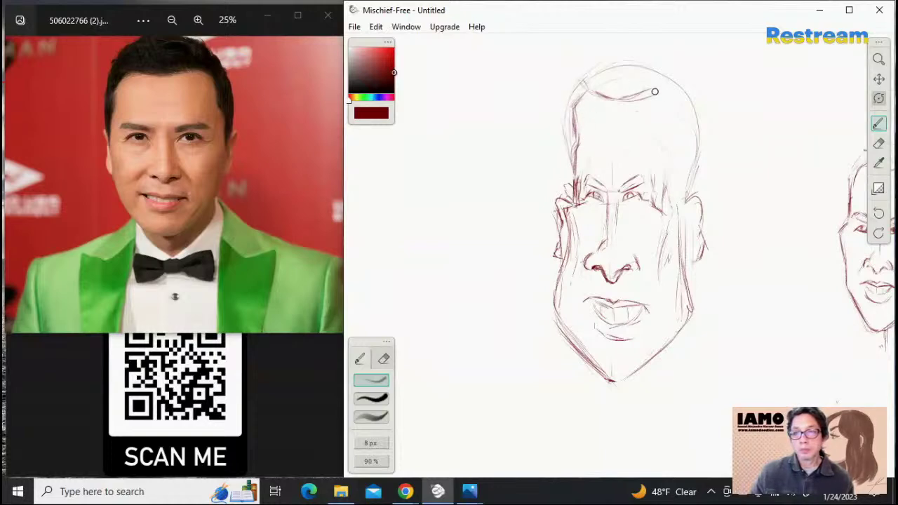
mouse_move(657, 94)
mouse_down()
mouse_move(673, 98)
mouse_move(671, 133)
mouse_move(667, 94)
mouse_move(671, 210)
mouse_move(671, 167)
mouse_up()
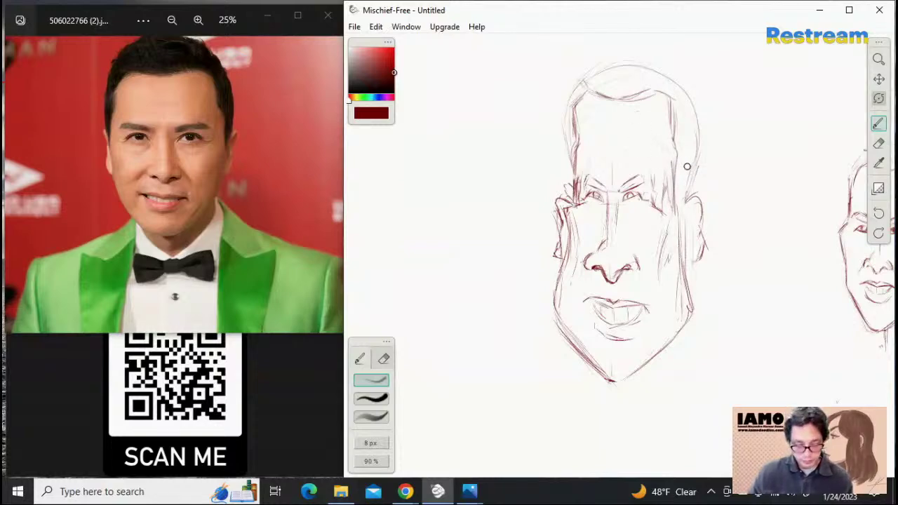
Draw the sideburn edge above the right ear and reinforce the hair outline from the crown down the right side
click(878, 143)
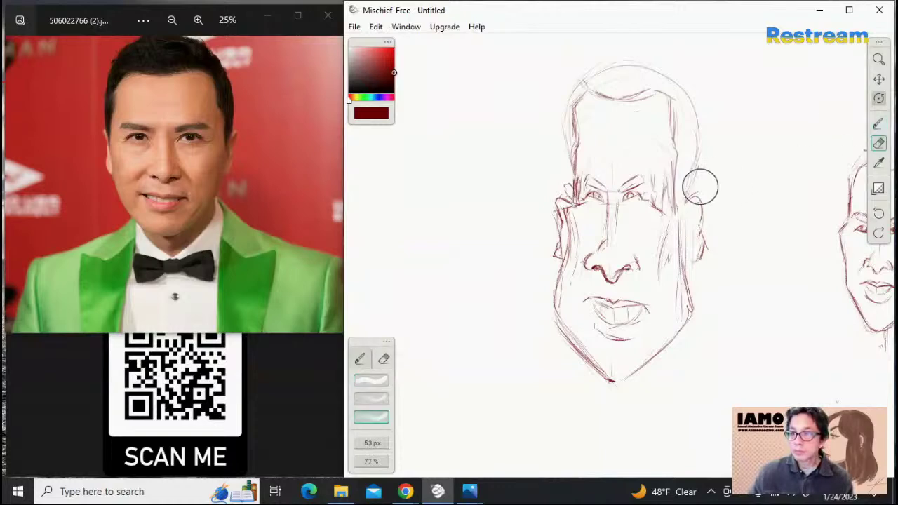
click(878, 123)
drag(679, 197, 693, 140)
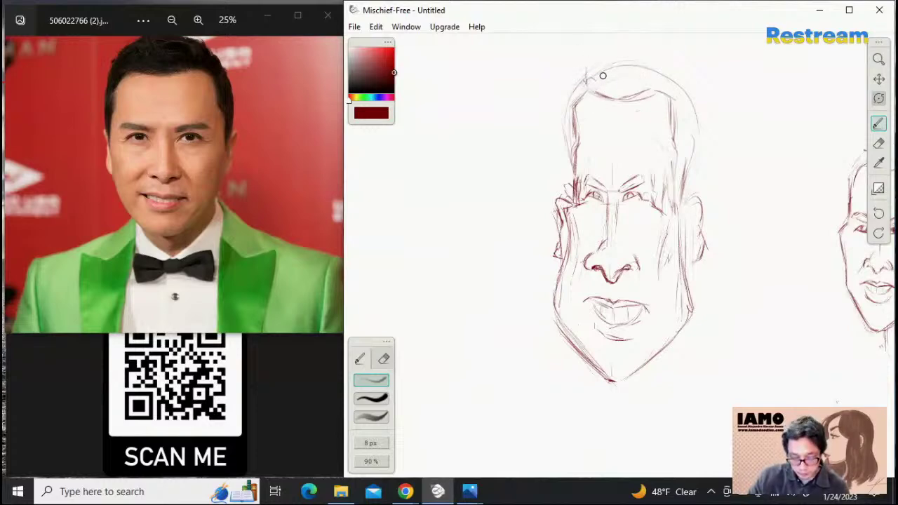
mouse_move(635, 67)
mouse_down()
mouse_move(684, 98)
mouse_move(696, 131)
mouse_up()
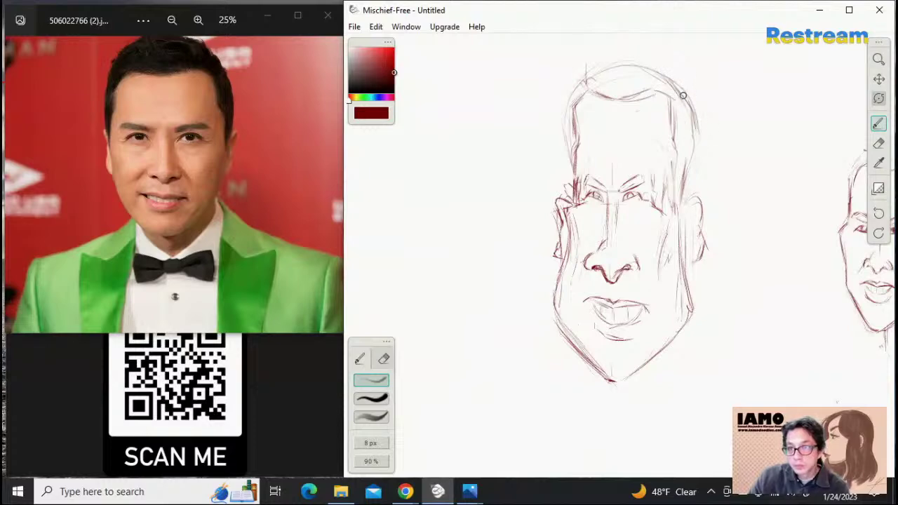
drag(684, 96, 693, 150)
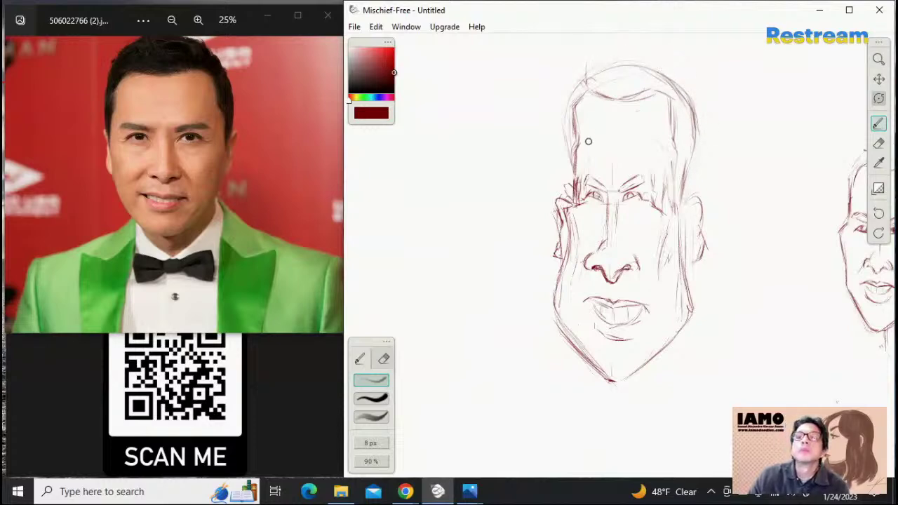
Fade the outer hair outline, ears, cheek contours and jawline on both sides with the 53 px eraser
click(878, 145)
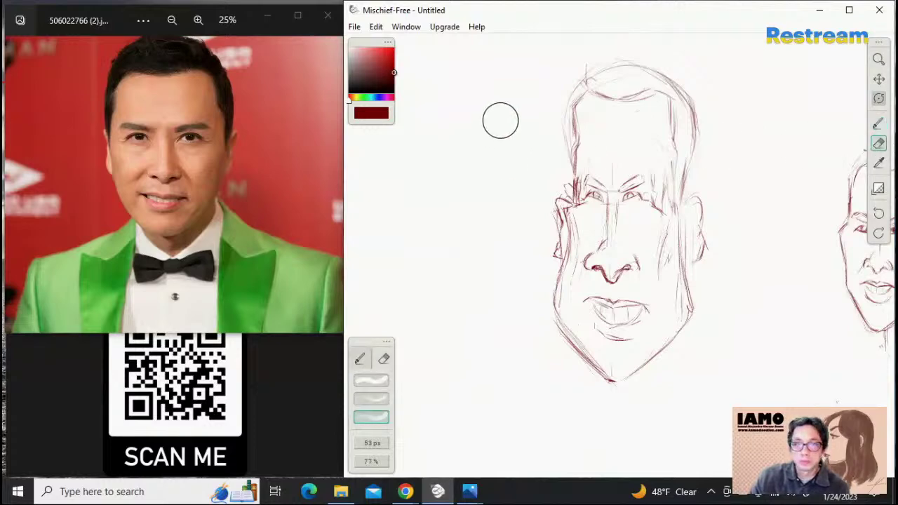
mouse_move(564, 68)
mouse_down()
mouse_move(613, 60)
mouse_move(718, 95)
mouse_move(698, 118)
mouse_move(695, 142)
mouse_move(690, 114)
mouse_up()
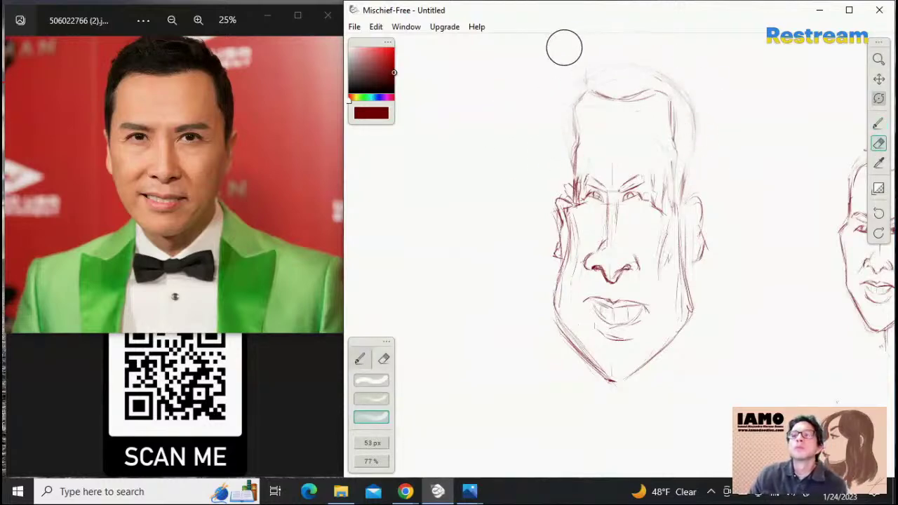
drag(564, 48, 559, 124)
drag(575, 70, 569, 135)
mouse_move(677, 134)
mouse_down()
mouse_move(659, 153)
mouse_move(670, 201)
mouse_move(652, 188)
mouse_move(667, 222)
mouse_move(659, 173)
mouse_move(673, 262)
mouse_up()
drag(668, 158, 667, 294)
mouse_move(655, 199)
mouse_down()
mouse_move(629, 192)
mouse_move(647, 198)
mouse_move(664, 166)
mouse_move(667, 276)
mouse_move(677, 240)
mouse_move(693, 258)
mouse_move(692, 209)
mouse_move(704, 222)
mouse_move(538, 232)
mouse_move(545, 216)
mouse_move(558, 216)
mouse_move(544, 196)
mouse_move(557, 207)
mouse_move(551, 256)
mouse_move(552, 195)
mouse_move(552, 234)
mouse_move(562, 226)
mouse_move(555, 226)
mouse_move(563, 232)
mouse_move(556, 276)
mouse_move(547, 279)
mouse_move(557, 312)
mouse_move(552, 262)
mouse_move(533, 290)
mouse_move(577, 290)
mouse_move(569, 327)
mouse_move(592, 282)
mouse_move(570, 310)
mouse_move(572, 330)
mouse_move(551, 273)
mouse_up()
mouse_move(730, 320)
mouse_down()
mouse_move(671, 263)
mouse_move(680, 254)
mouse_up()
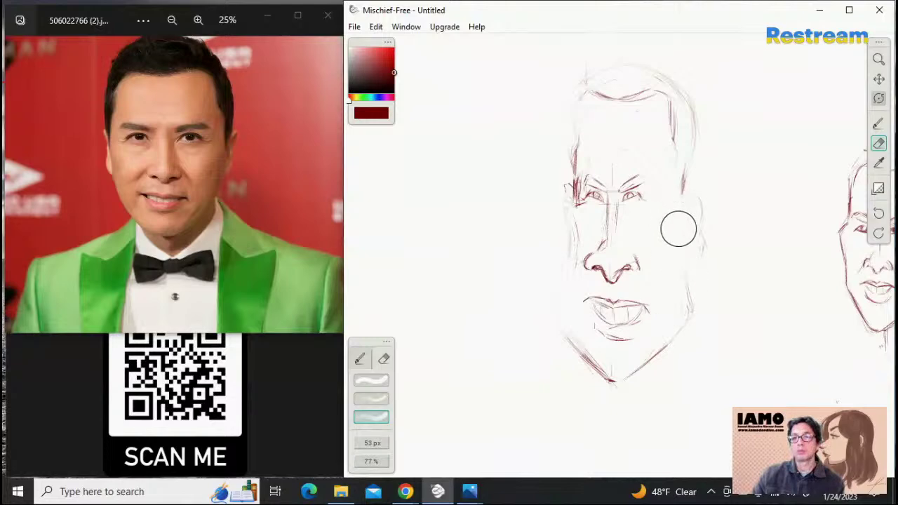
Redraw the left side of the face with the brush, angling from the cheekbone down the cheek and jaw to the chin
click(878, 124)
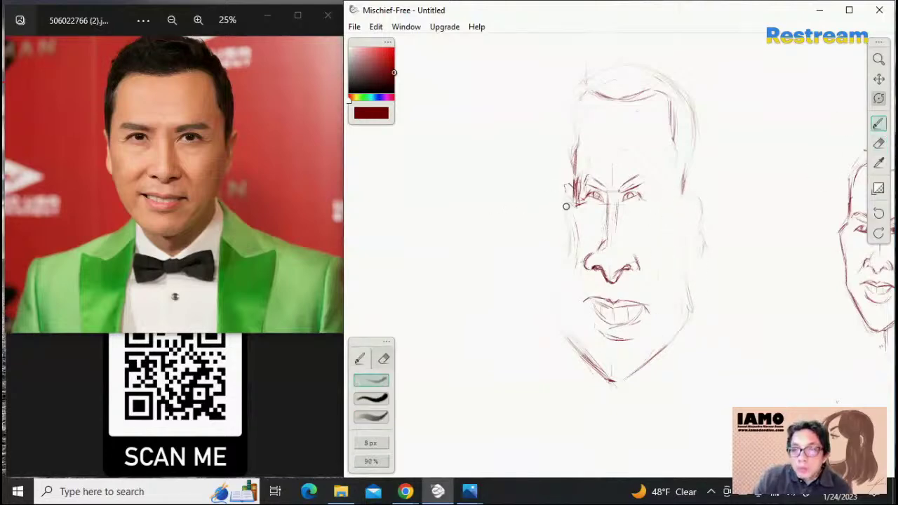
mouse_move(575, 199)
mouse_down()
mouse_move(555, 209)
mouse_move(563, 276)
mouse_up()
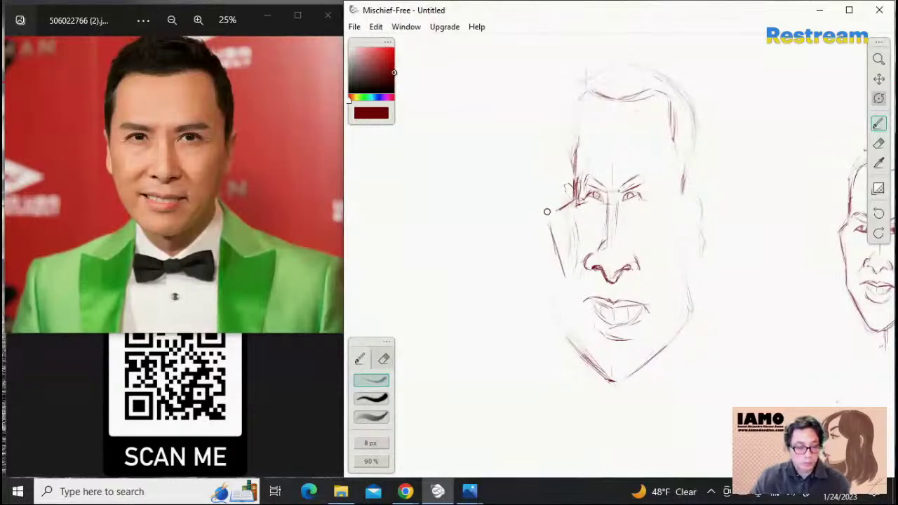
key(ctrl+z)
key(ctrl+z)
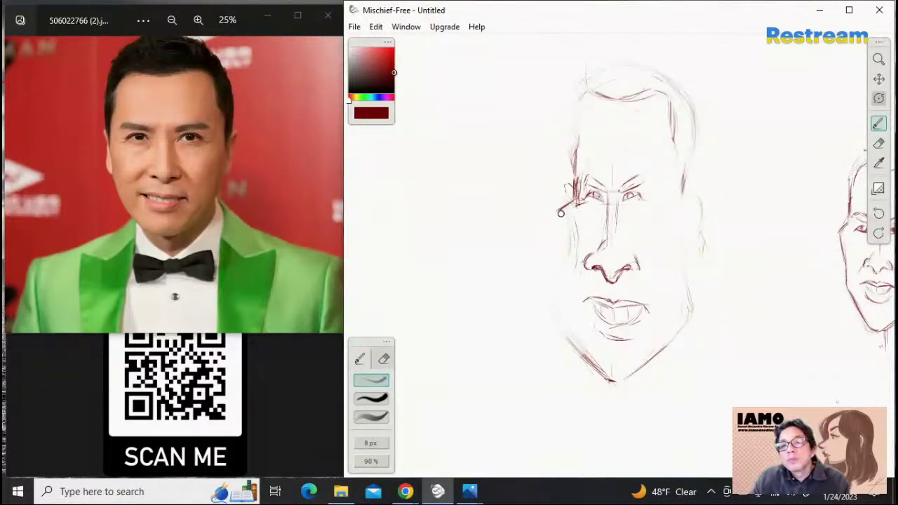
mouse_move(555, 215)
mouse_down()
mouse_move(565, 299)
mouse_move(589, 355)
mouse_up()
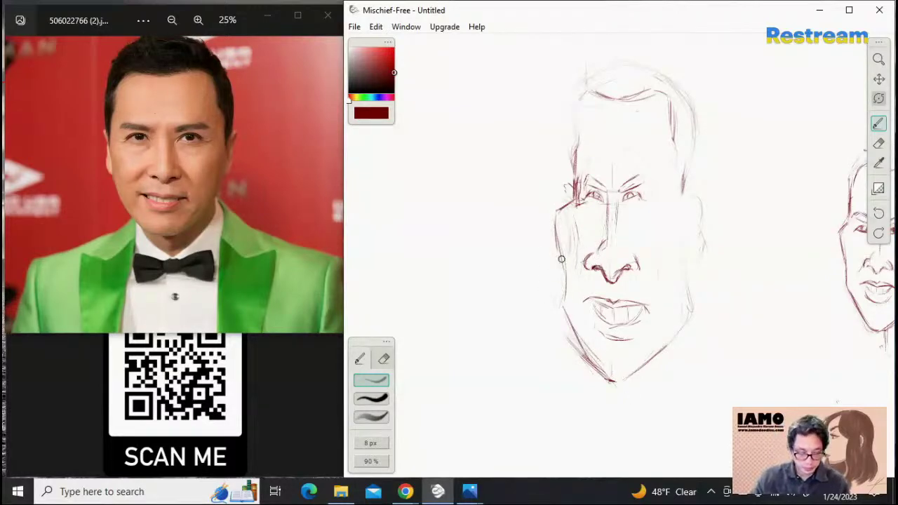
drag(558, 209, 563, 259)
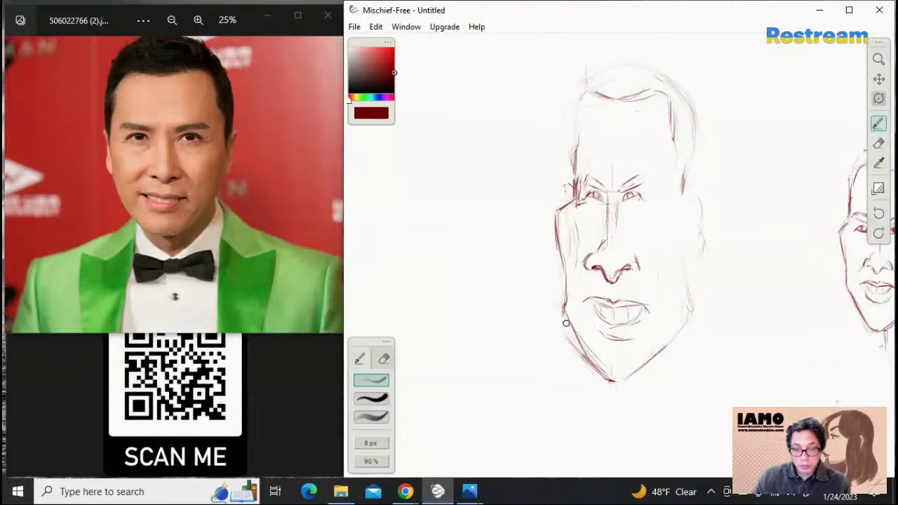
drag(563, 315, 608, 376)
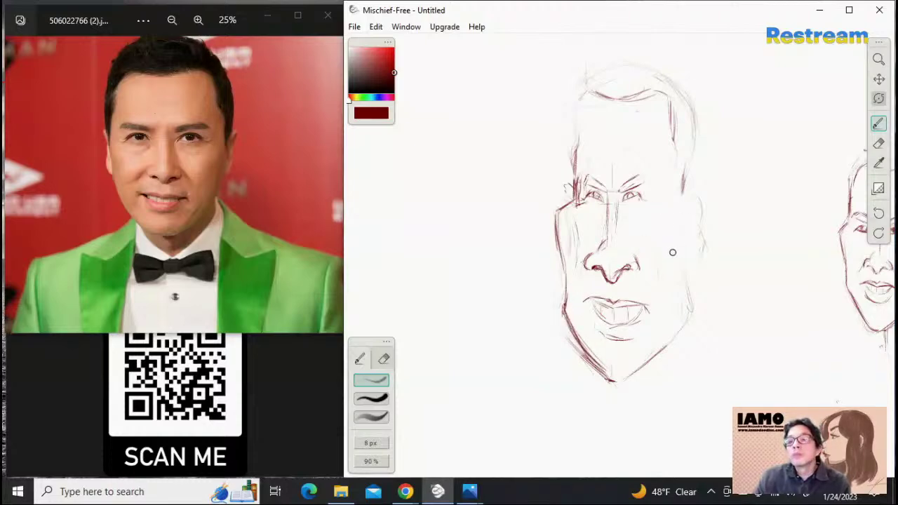
Redraw the right side of the face with cheek hollow strokes, a jawline from the chin and an outer contour up to the temple
drag(669, 289, 678, 256)
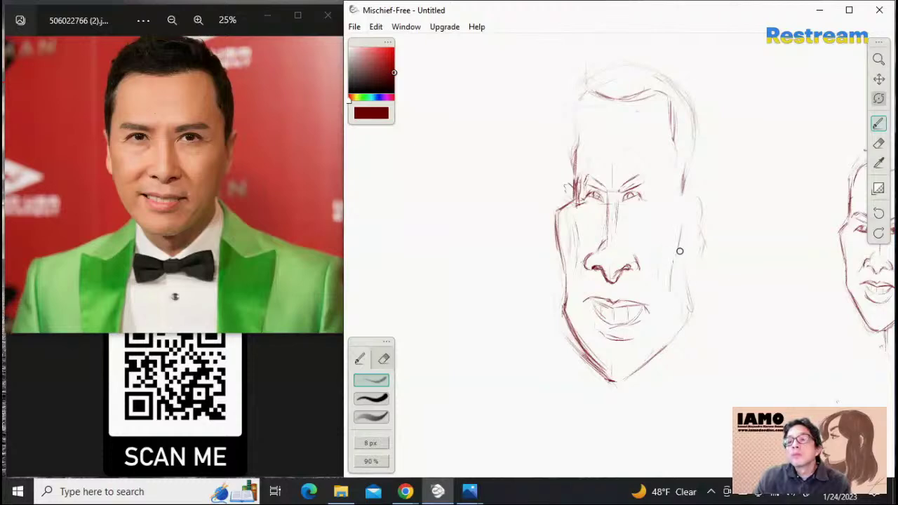
drag(687, 219, 677, 250)
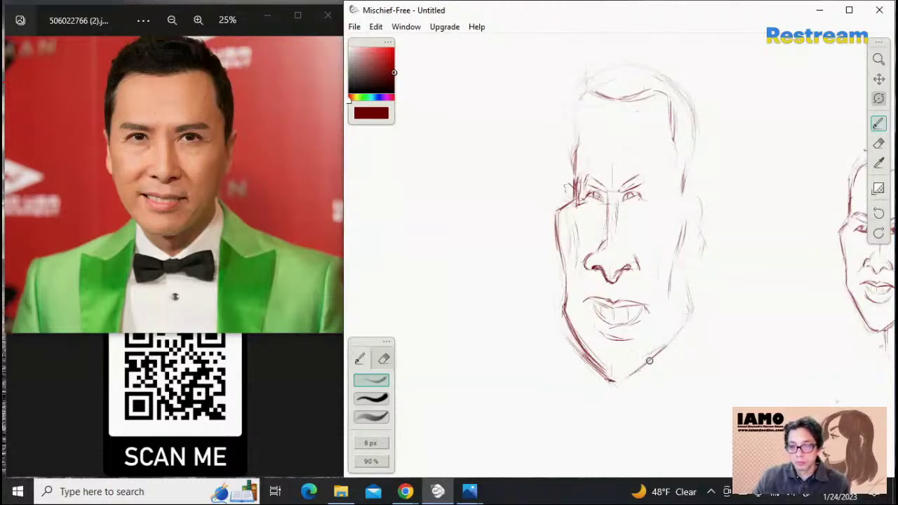
mouse_move(625, 379)
mouse_down()
mouse_move(675, 338)
mouse_move(692, 305)
mouse_up()
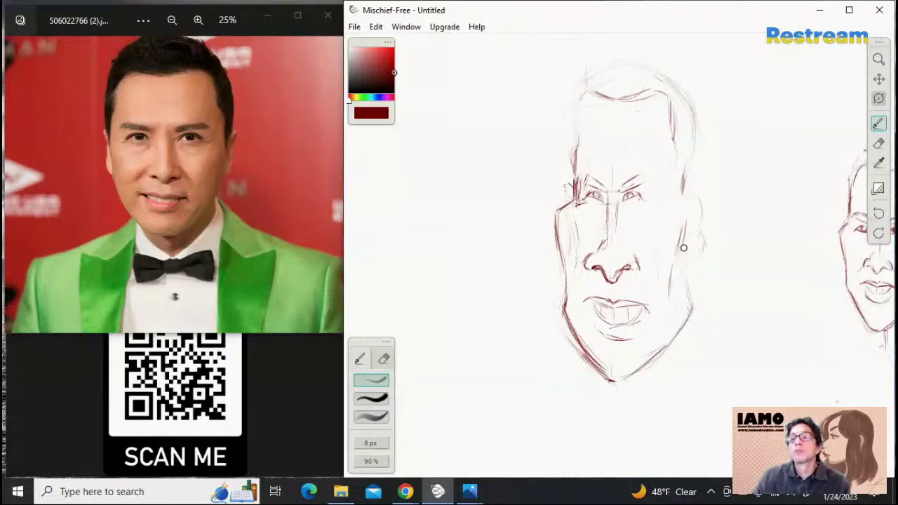
drag(684, 195, 691, 311)
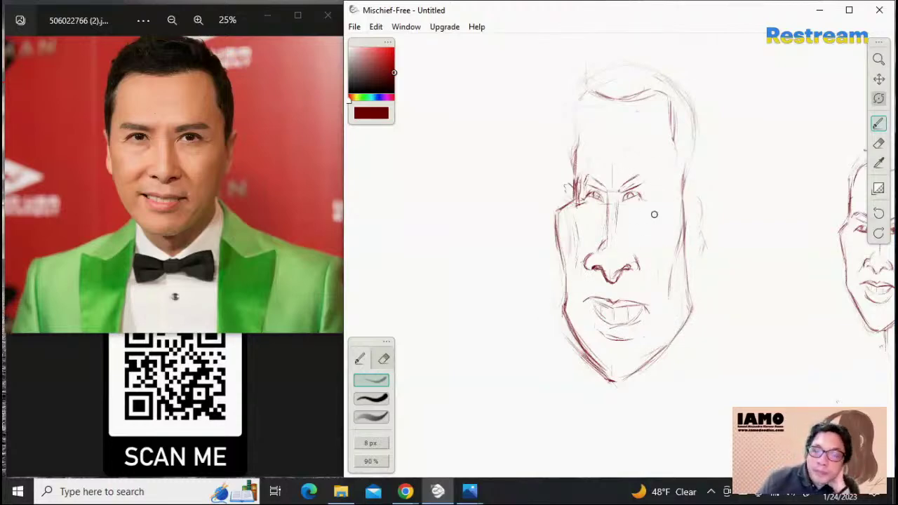
Erase the dark lines beside the left eye and redraw the head's left outline from the cheekbone up to the hairline
click(878, 143)
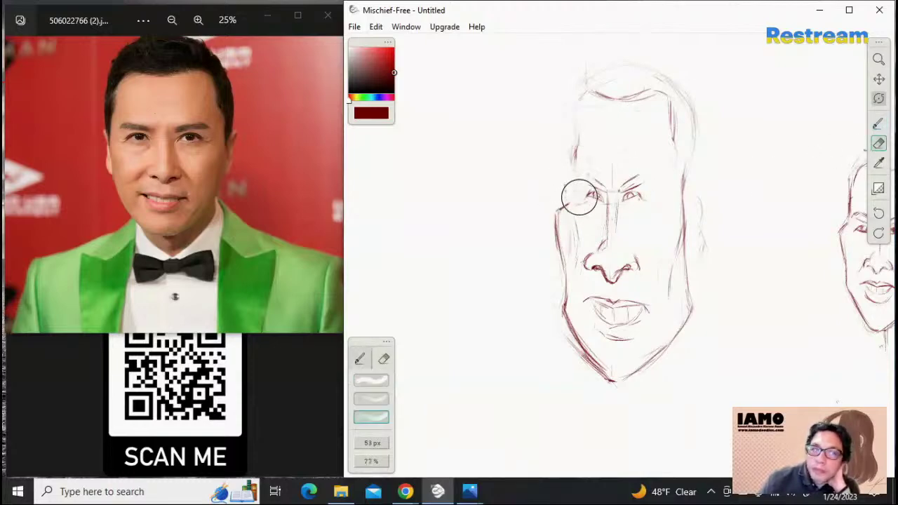
click(878, 124)
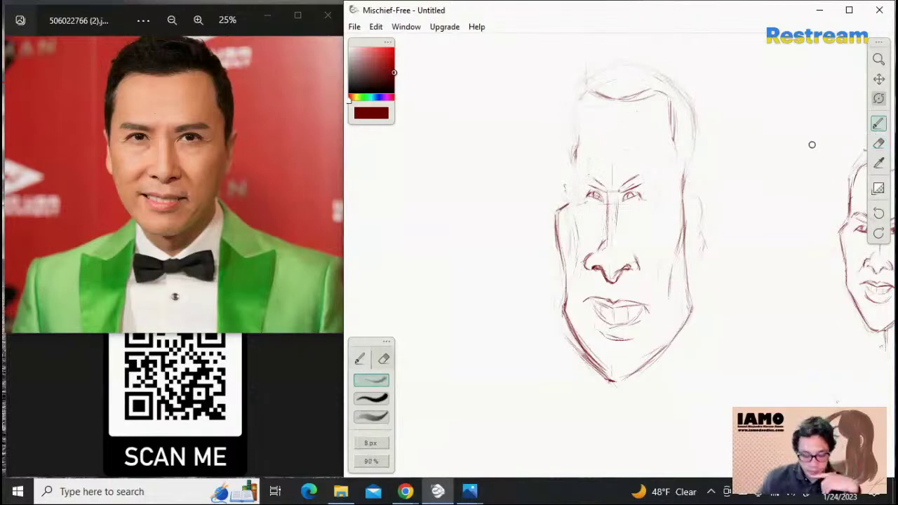
mouse_move(560, 209)
mouse_down()
mouse_move(574, 193)
mouse_move(572, 154)
mouse_move(577, 189)
mouse_move(577, 127)
mouse_move(581, 182)
mouse_move(568, 133)
mouse_move(573, 198)
mouse_move(567, 109)
mouse_move(572, 167)
mouse_move(565, 129)
mouse_move(569, 162)
mouse_move(570, 87)
mouse_move(566, 135)
mouse_move(578, 89)
mouse_up()
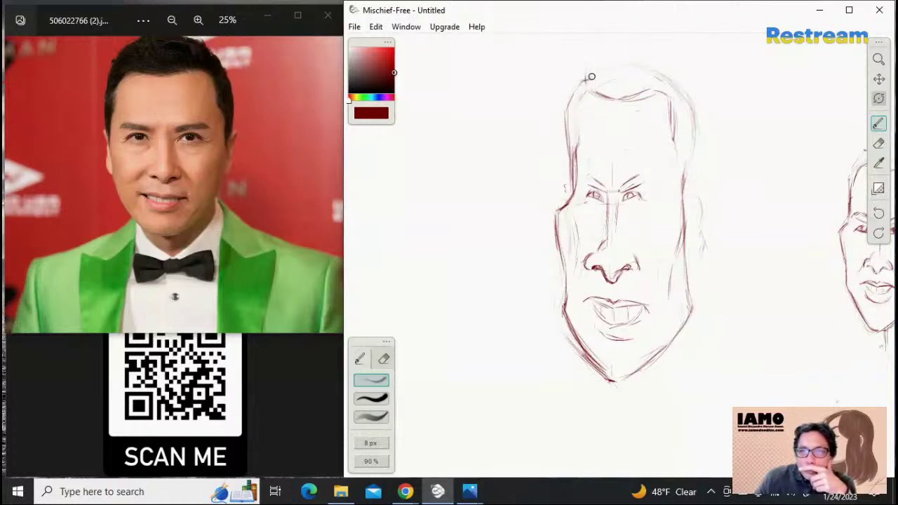
Draw spiky hair tufts along the crown and continue the hair outline down the right side to the cheekbone
drag(591, 76, 606, 62)
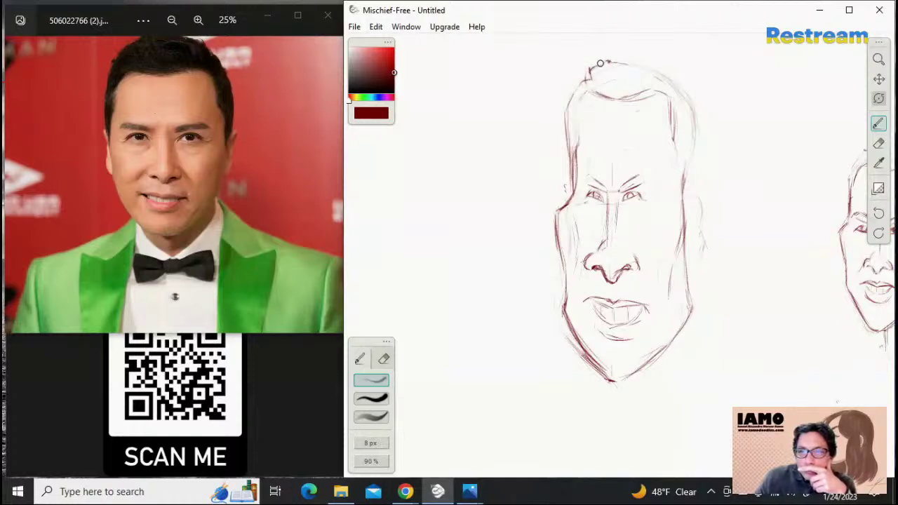
mouse_move(600, 63)
mouse_down()
mouse_move(641, 63)
mouse_move(678, 85)
mouse_move(671, 99)
mouse_move(693, 106)
mouse_up()
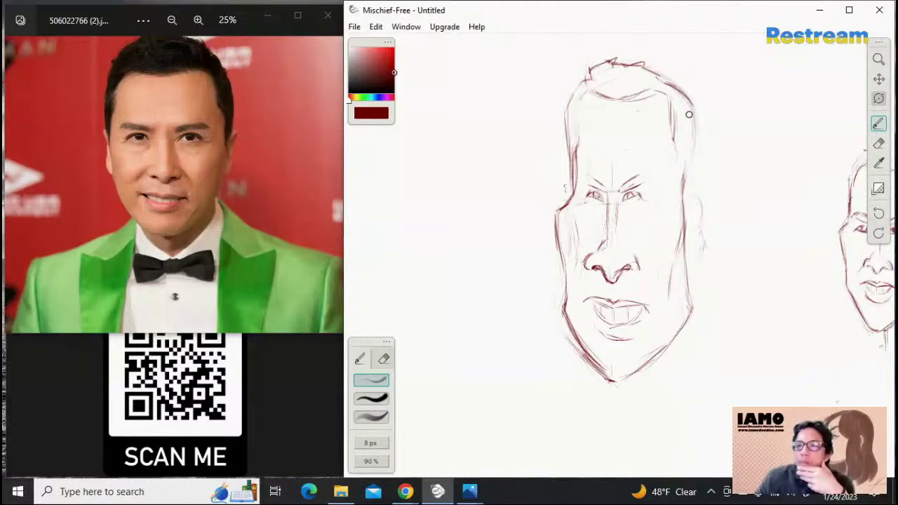
mouse_move(684, 106)
mouse_down()
mouse_move(694, 146)
mouse_move(682, 199)
mouse_up()
drag(679, 167, 681, 221)
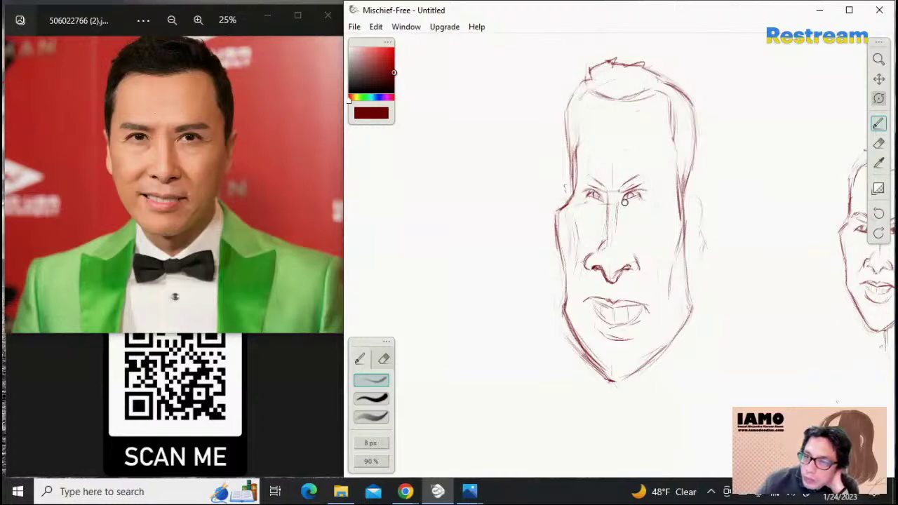
Darken the lower edges of both eyes and add slanted strokes beneath the right cheekbone
drag(623, 201, 649, 195)
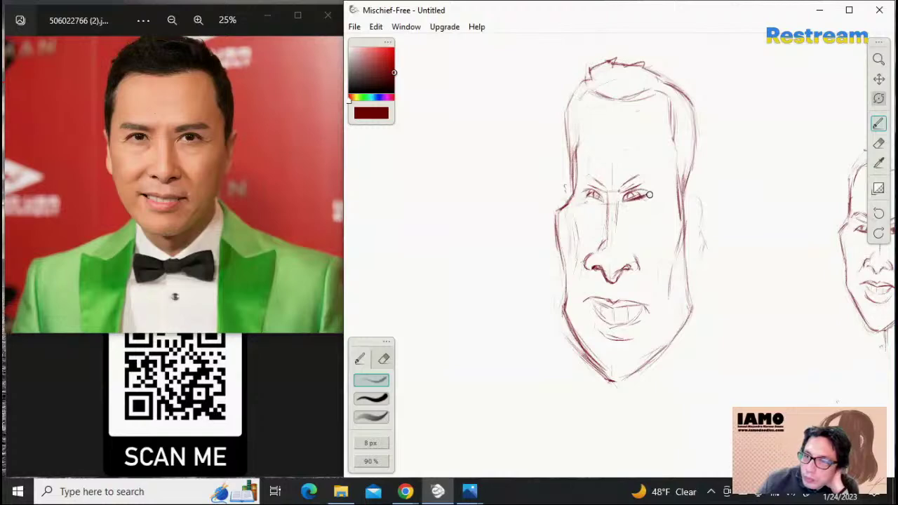
drag(591, 198, 604, 202)
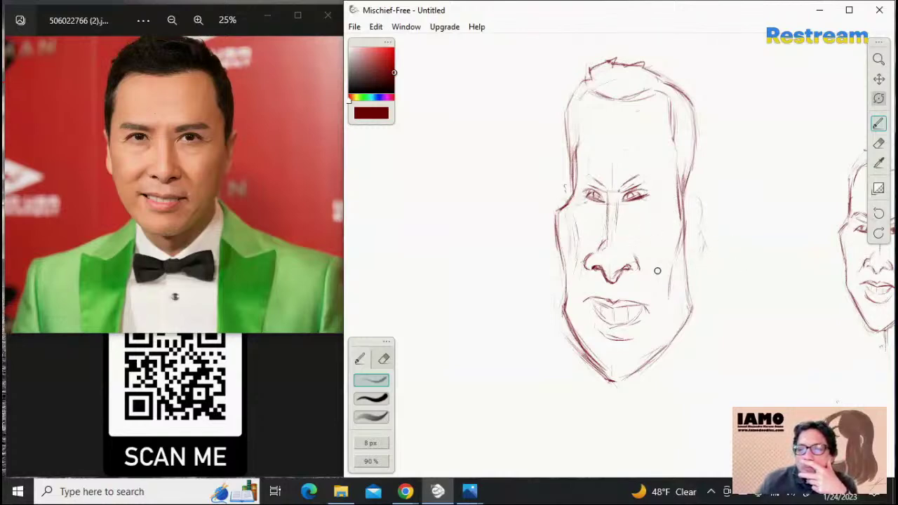
mouse_move(670, 256)
mouse_down()
mouse_move(659, 298)
mouse_move(666, 262)
mouse_move(660, 273)
mouse_move(682, 237)
mouse_up()
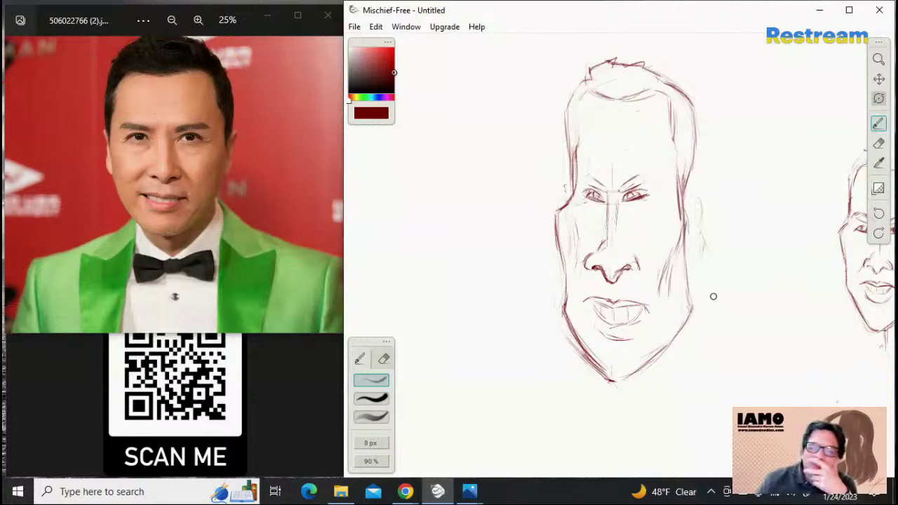
Fade both eyes and the inner eyebrows with the 53 px eraser at 77% opacity
click(878, 143)
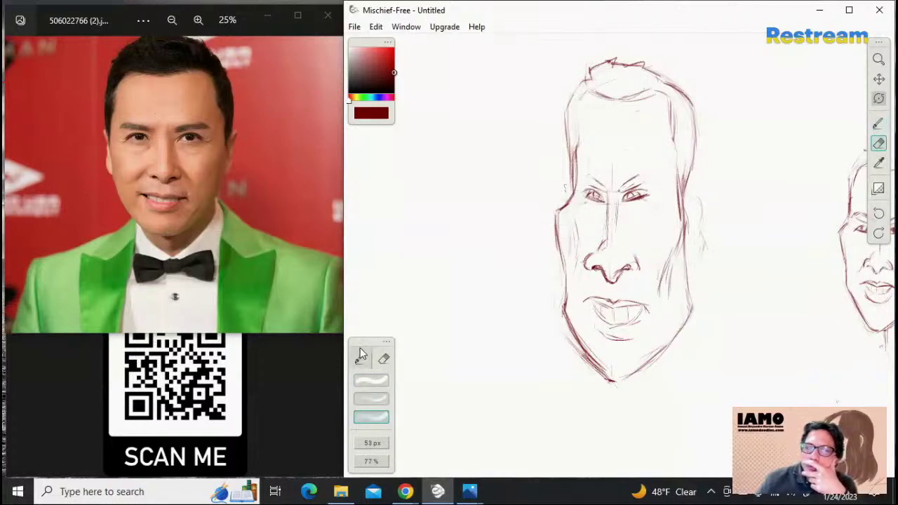
key(b)
click(382, 361)
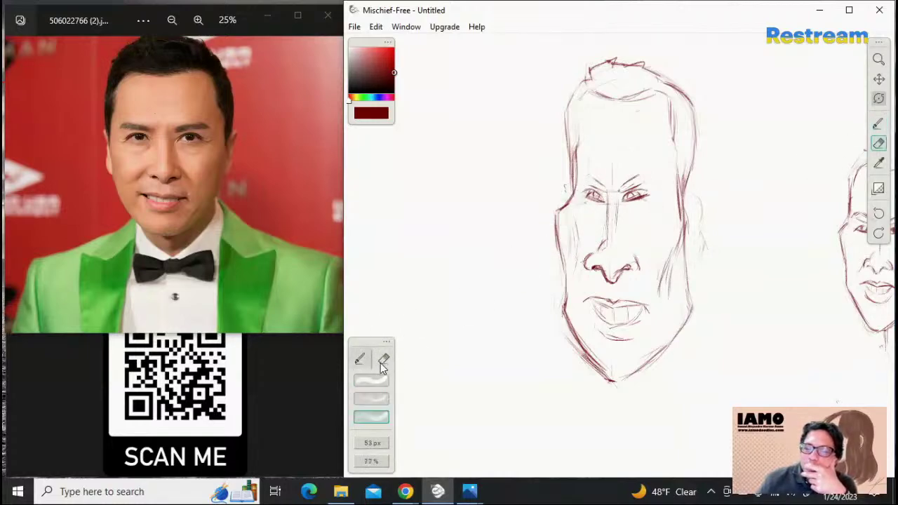
mouse_move(598, 196)
mouse_down()
mouse_move(648, 195)
mouse_move(633, 181)
mouse_move(585, 179)
mouse_move(653, 203)
mouse_up()
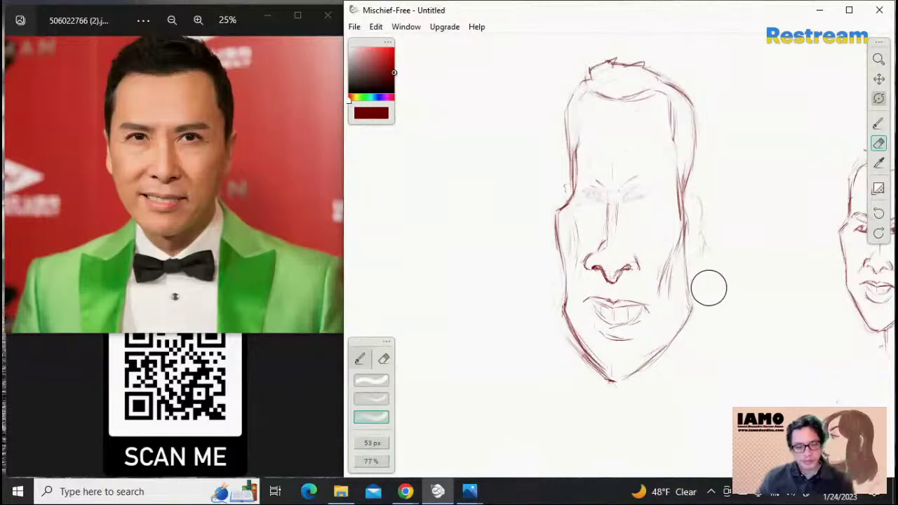
Draw straight lower lid lines on both eyes with the 8 px brush, slanting upward from the nose to the outer corners
drag(638, 209, 780, 193)
drag(675, 209, 624, 211)
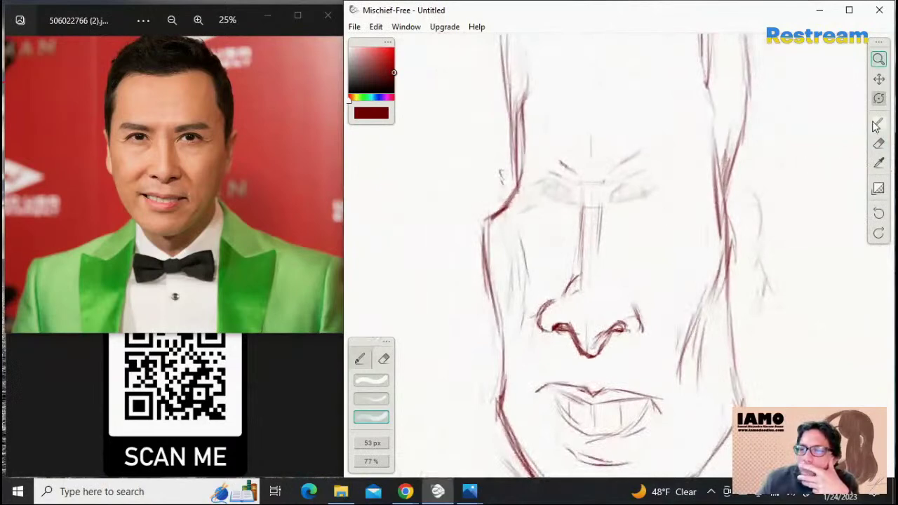
key(b)
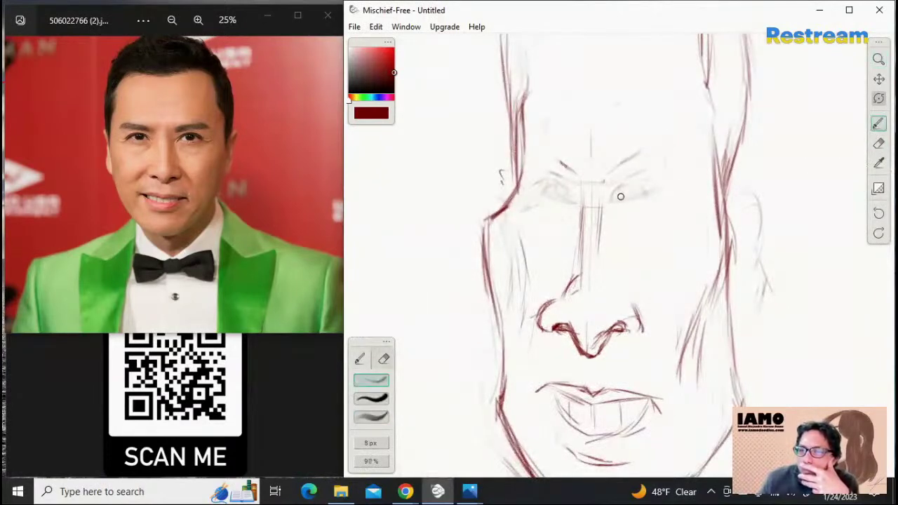
drag(612, 201, 627, 188)
key(ctrl+z)
key(ctrl+z)
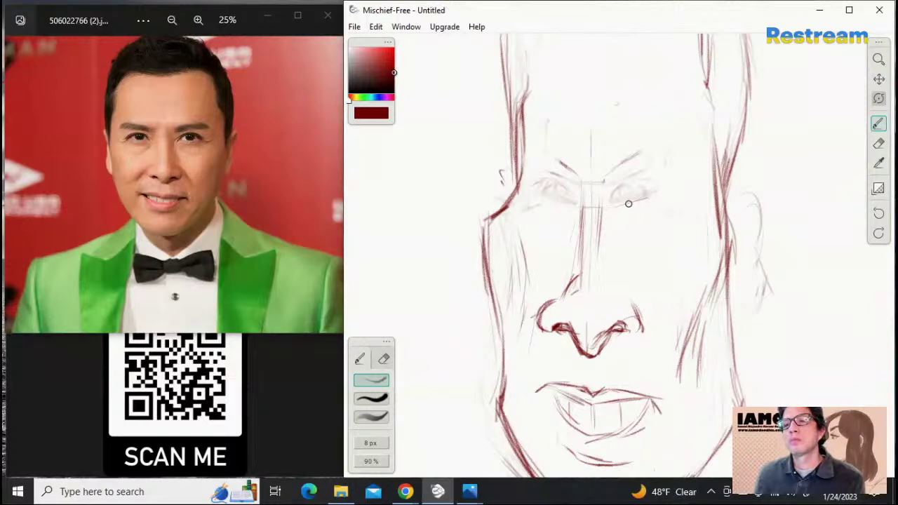
drag(626, 204, 666, 188)
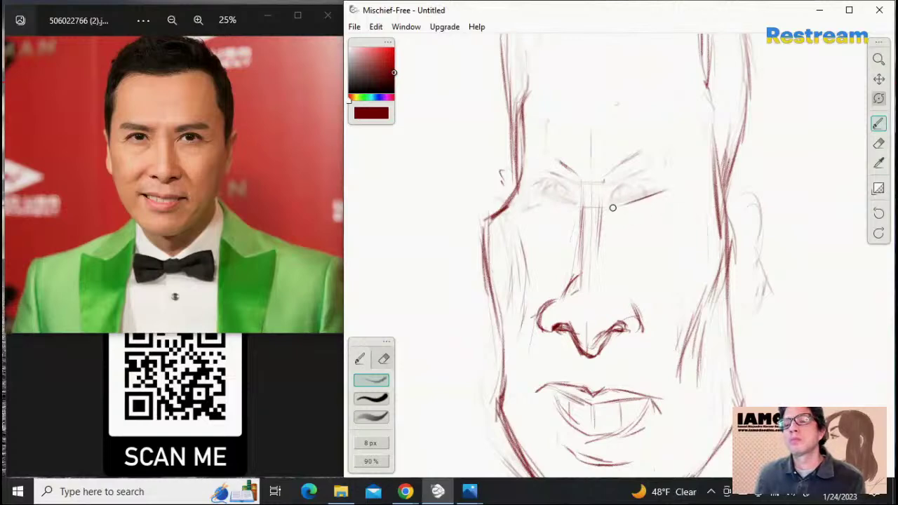
drag(530, 186, 571, 202)
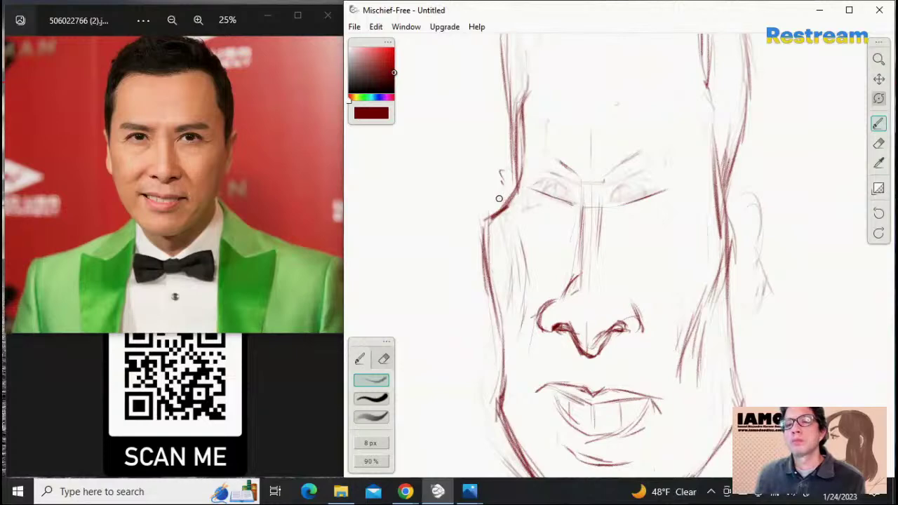
Thicken the left temple outline with repeated strokes from the cheekbone up toward the hair
drag(496, 211, 509, 146)
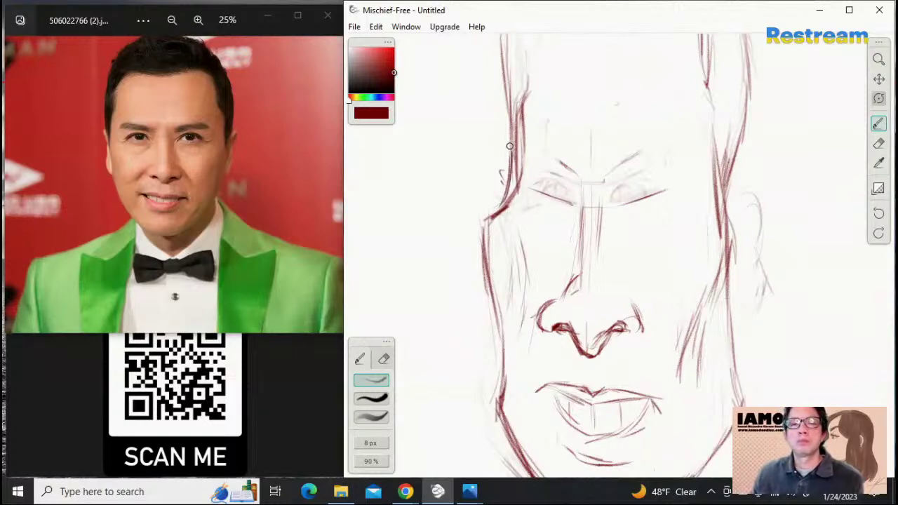
drag(500, 206, 511, 116)
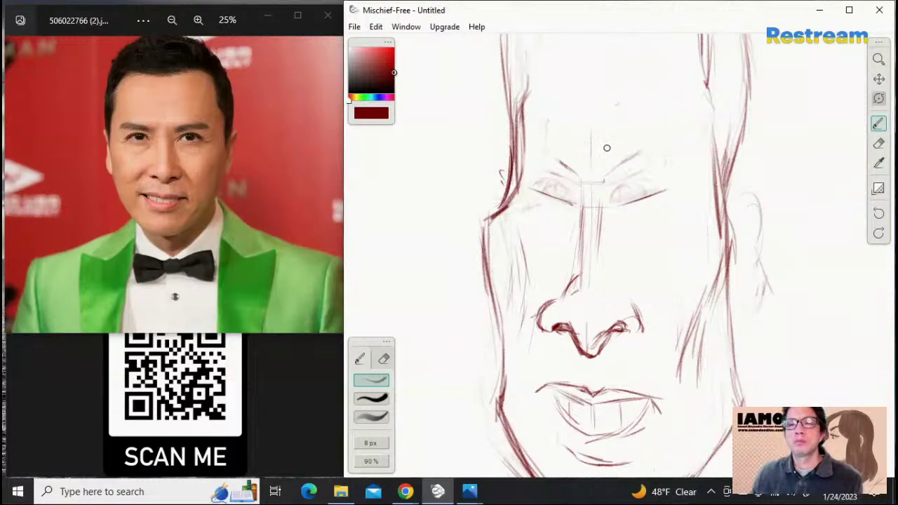
mouse_move(497, 210)
mouse_down()
mouse_move(509, 154)
mouse_move(496, 80)
mouse_up()
mouse_move(481, 215)
mouse_down()
mouse_move(489, 219)
mouse_move(508, 201)
mouse_up()
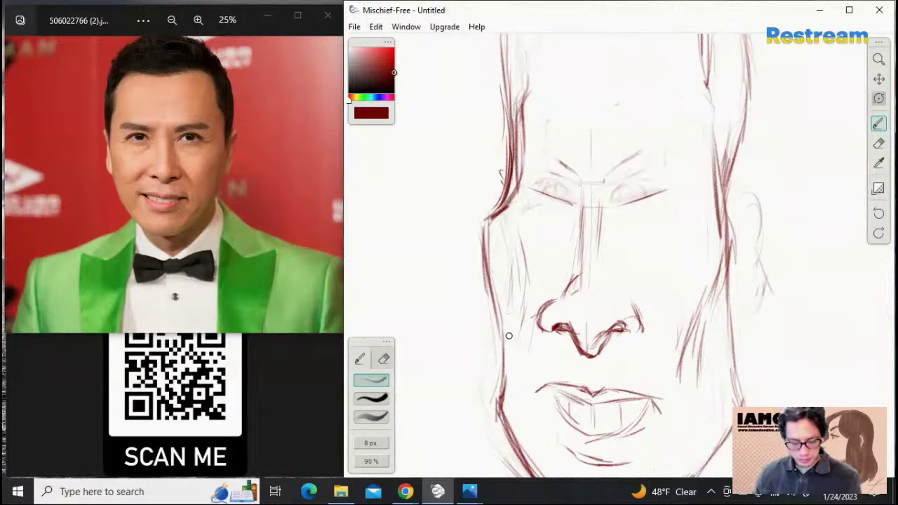
Erase the left outline of the forehead and temple with the 53 px eraser
click(878, 58)
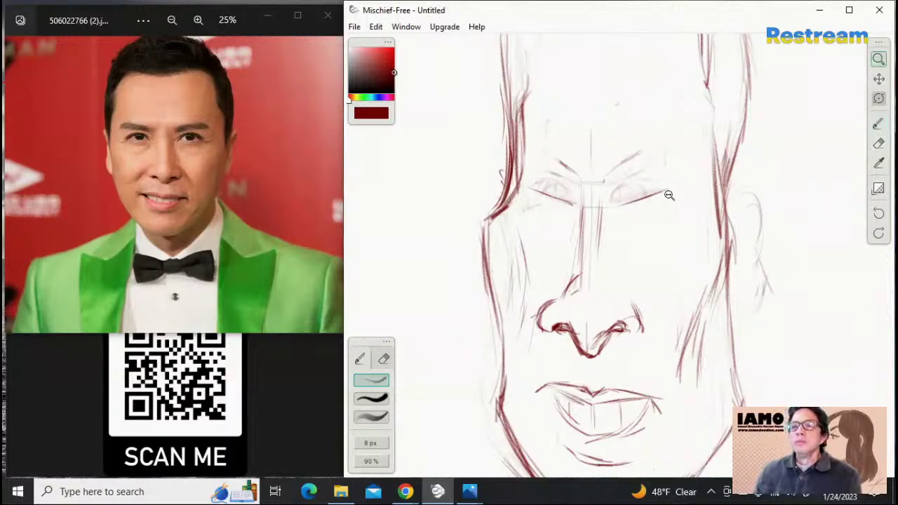
drag(669, 196, 787, 180)
click(878, 144)
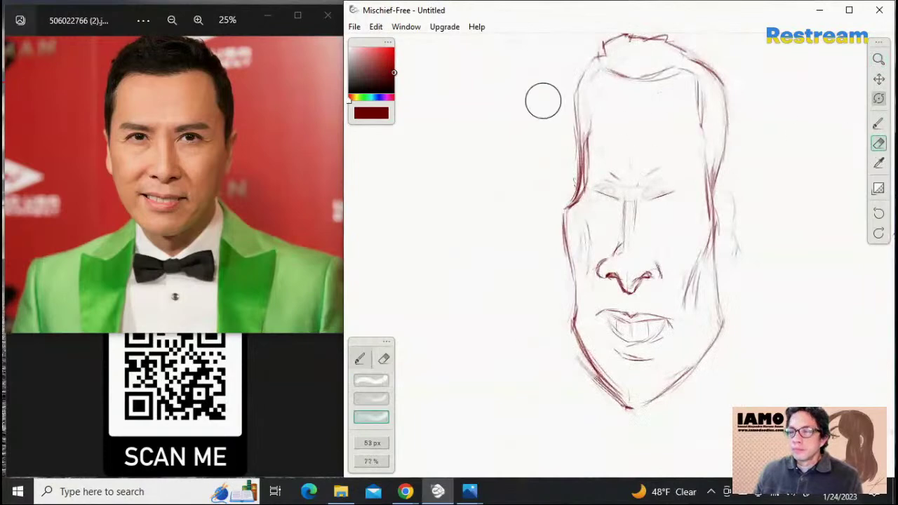
mouse_move(579, 90)
mouse_down()
mouse_move(573, 134)
mouse_move(581, 142)
mouse_move(591, 110)
mouse_move(574, 146)
mouse_move(561, 139)
mouse_move(571, 149)
mouse_move(587, 129)
mouse_up()
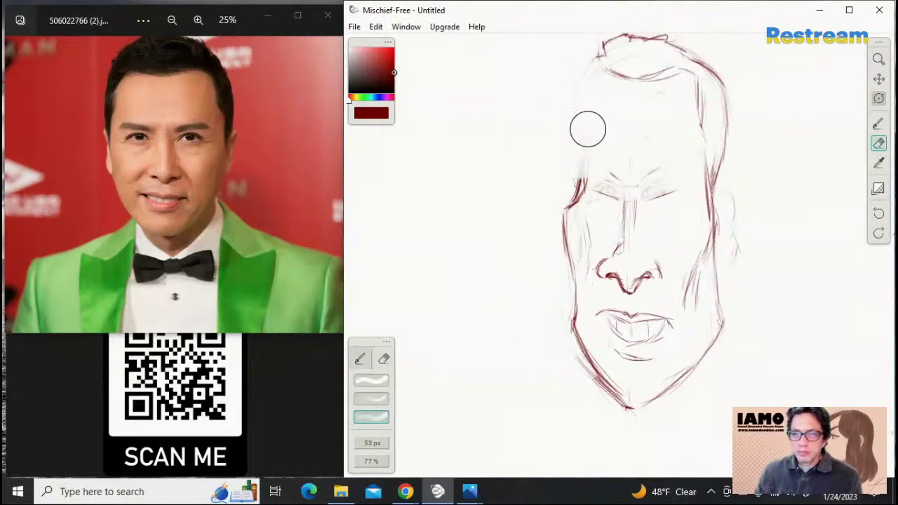
Redraw the left side of the skull as a rounded, outward-bulging curve from the hair down to the temple
click(878, 123)
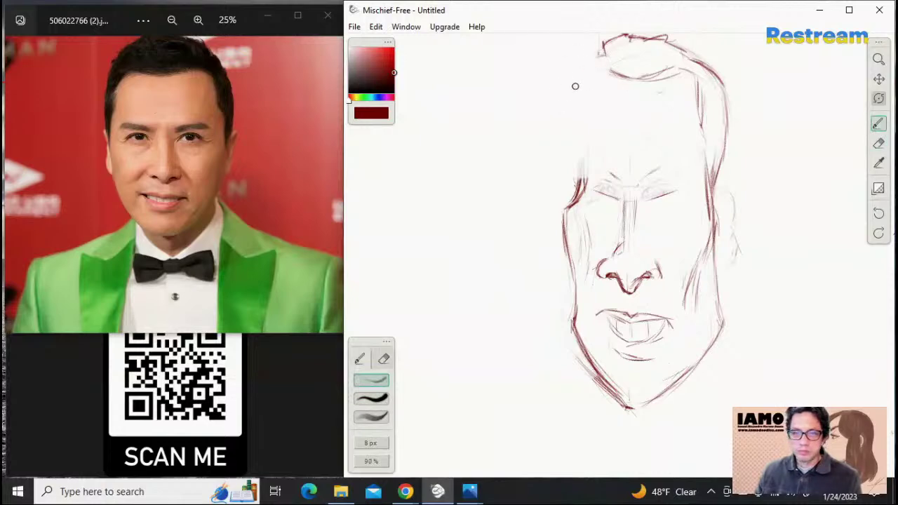
mouse_move(595, 64)
mouse_down()
mouse_move(578, 140)
mouse_move(577, 122)
mouse_move(573, 148)
mouse_up()
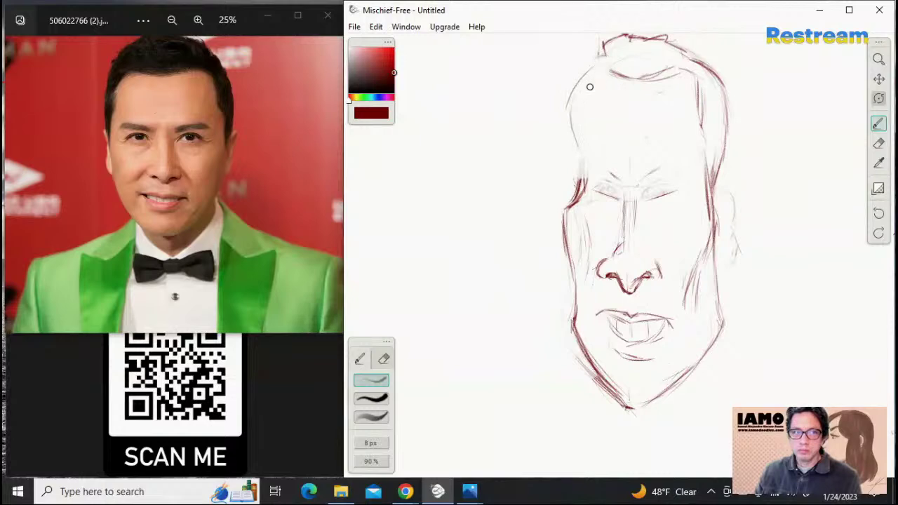
drag(605, 60, 569, 131)
mouse_move(578, 83)
mouse_down()
mouse_move(596, 177)
mouse_move(578, 147)
mouse_move(585, 184)
mouse_up()
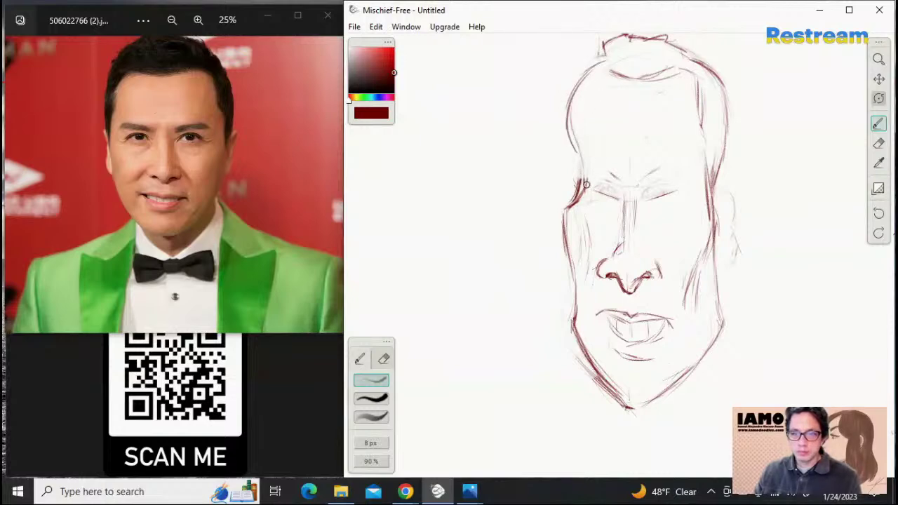
drag(573, 142, 579, 175)
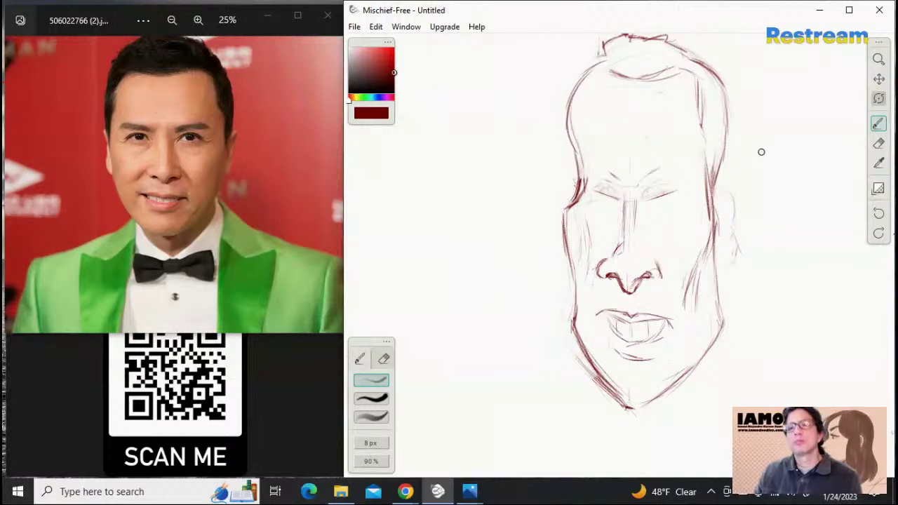
Fade the heavy strokes at the left temple and redraw the left cheekbone contour farther out from the face
click(878, 143)
drag(585, 160, 575, 208)
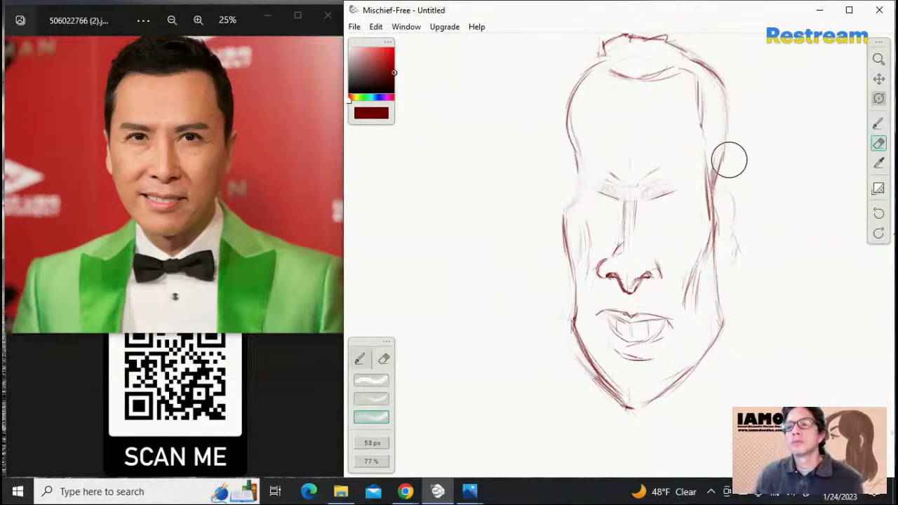
click(878, 123)
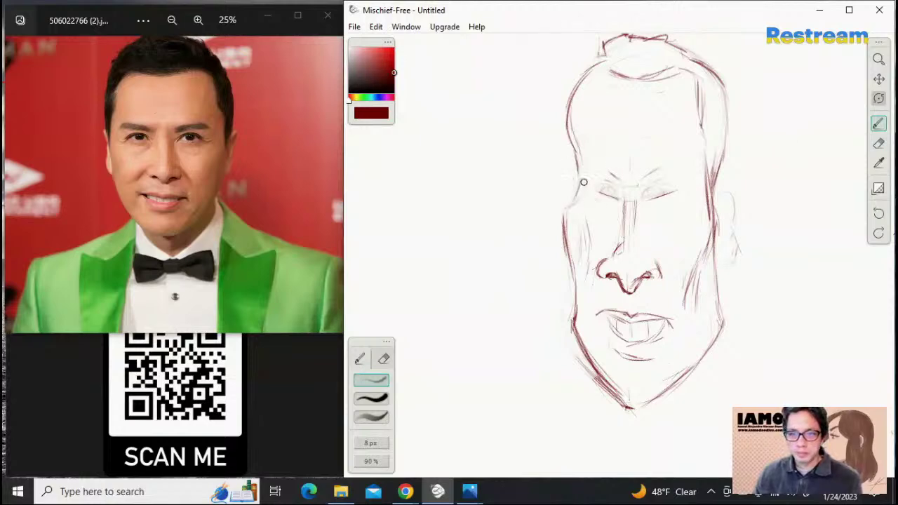
mouse_move(569, 201)
mouse_down()
mouse_move(554, 214)
mouse_move(582, 278)
mouse_up()
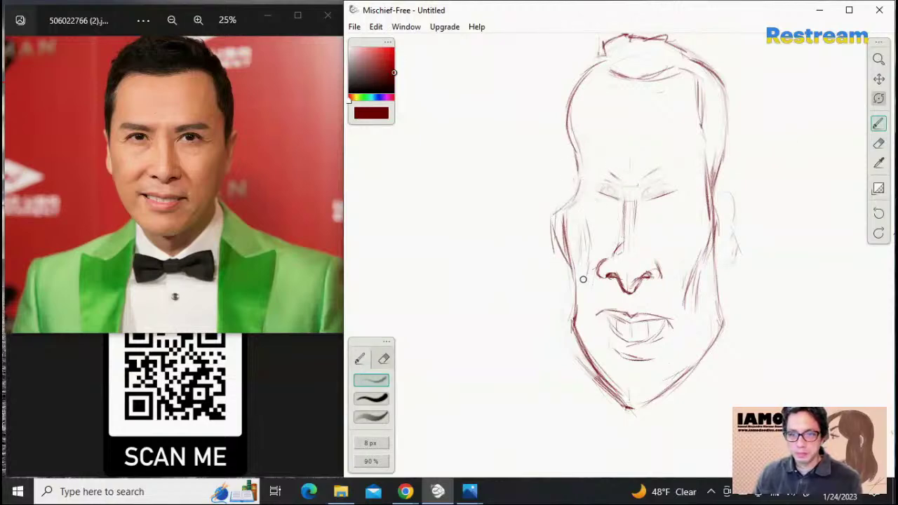
drag(553, 225, 573, 280)
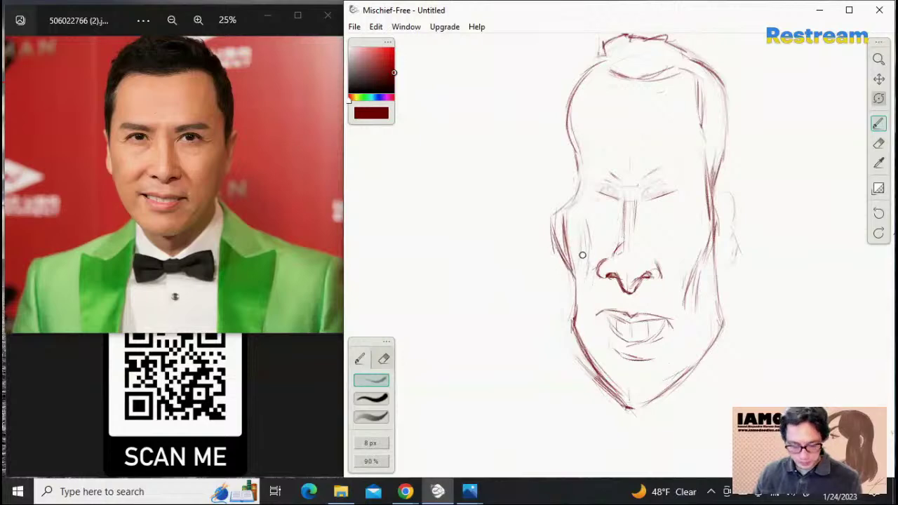
Try to thicken the outward-bulging left cheekbone contour with repeated strokes down to the cheek
drag(557, 206, 565, 266)
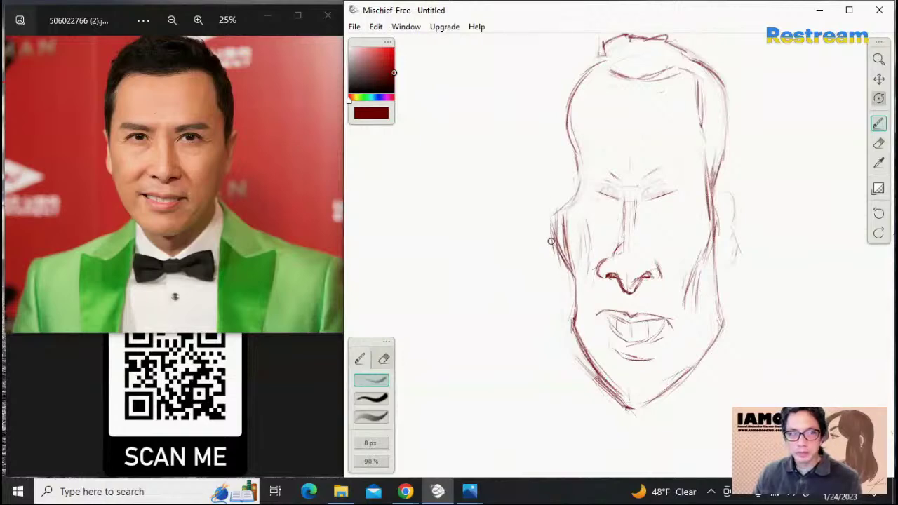
mouse_move(555, 211)
mouse_down()
mouse_move(563, 265)
mouse_move(555, 244)
mouse_move(574, 293)
mouse_up()
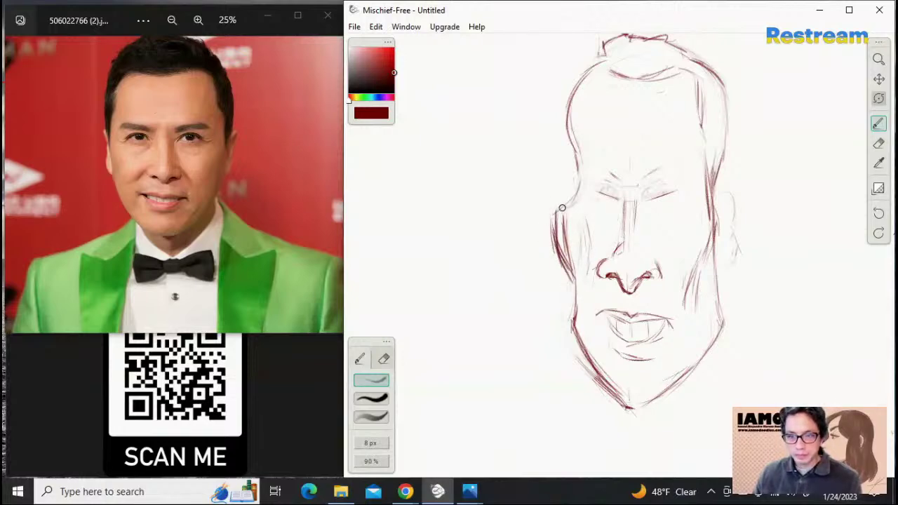
drag(554, 212, 568, 277)
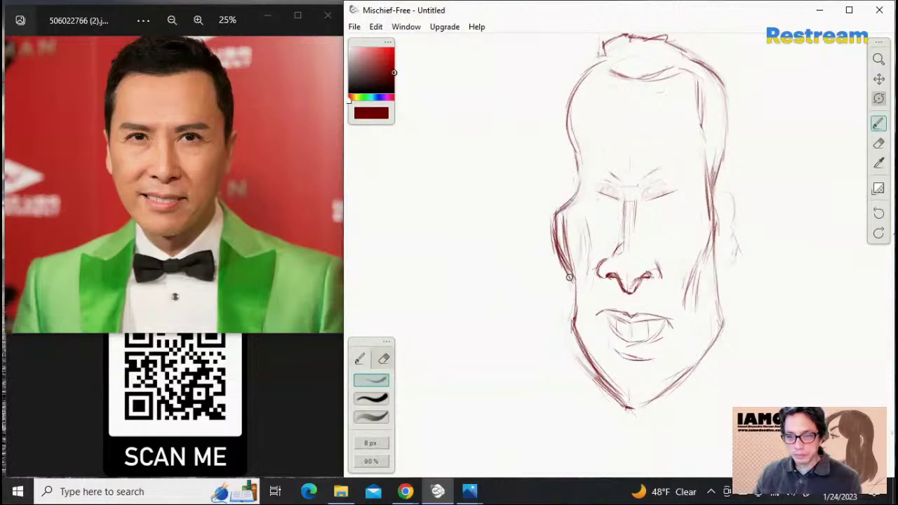
drag(555, 232, 559, 250)
drag(554, 214, 560, 253)
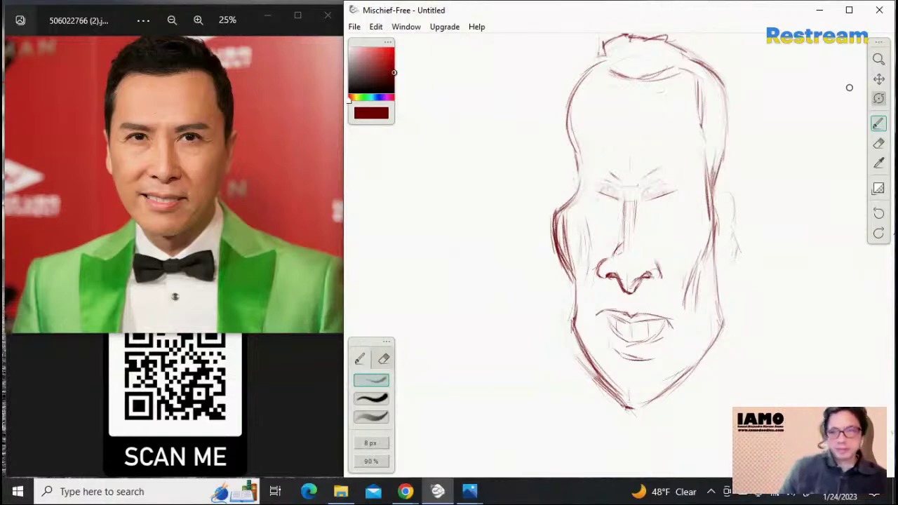
Redraw the left cheekbone as a softer outward curve and darken the contour of the right cheek
click(878, 59)
drag(726, 167, 711, 168)
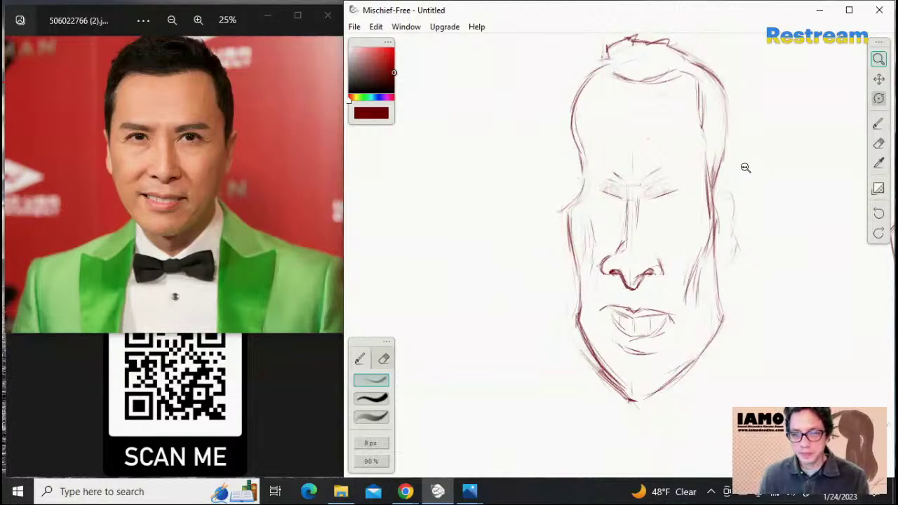
click(878, 123)
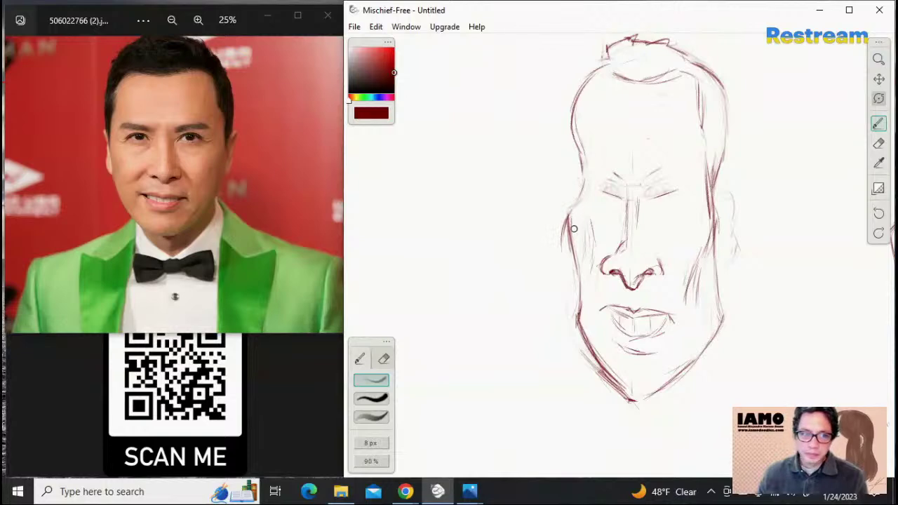
mouse_move(570, 211)
mouse_down()
mouse_move(569, 252)
mouse_move(579, 273)
mouse_up()
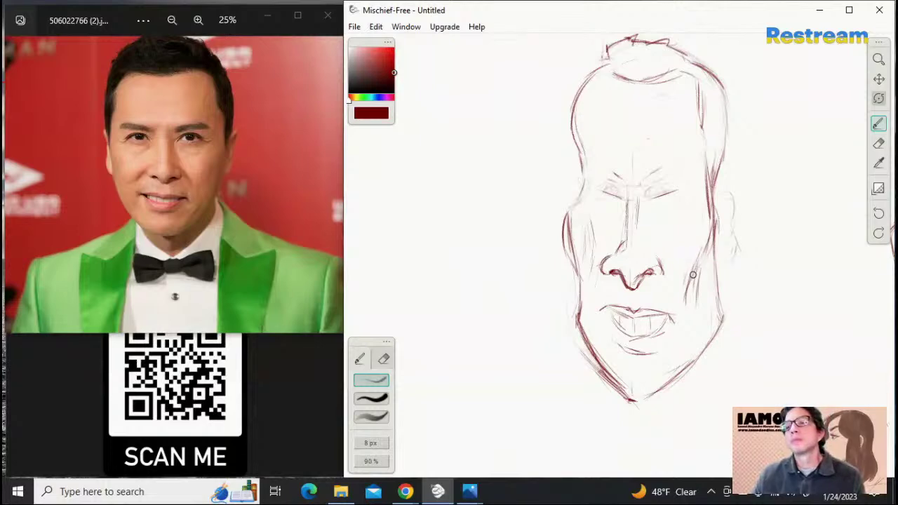
drag(693, 274, 710, 231)
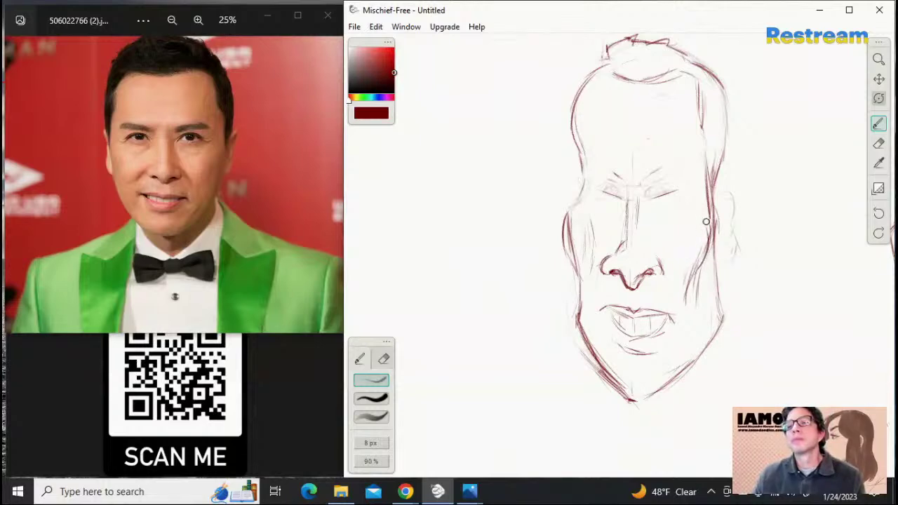
Fade the old eyes and left cheek lines with the 53 px eraser, and sketch arched upper eyelids over both eyes
click(878, 143)
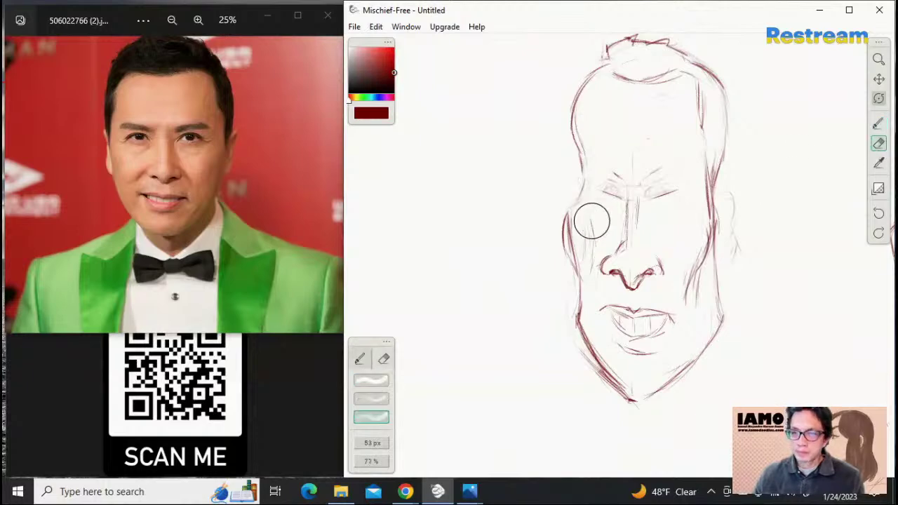
mouse_move(591, 221)
mouse_down()
mouse_move(580, 242)
mouse_move(575, 234)
mouse_move(585, 260)
mouse_move(583, 240)
mouse_move(588, 254)
mouse_move(595, 221)
mouse_move(585, 256)
mouse_move(615, 206)
mouse_move(590, 198)
mouse_move(683, 194)
mouse_up()
click(878, 123)
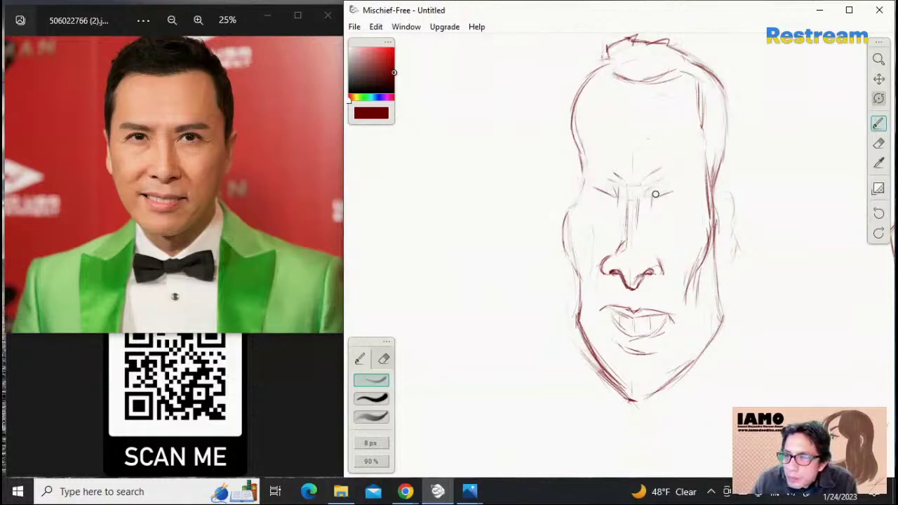
mouse_move(654, 199)
mouse_down()
mouse_move(672, 175)
mouse_move(687, 188)
mouse_up()
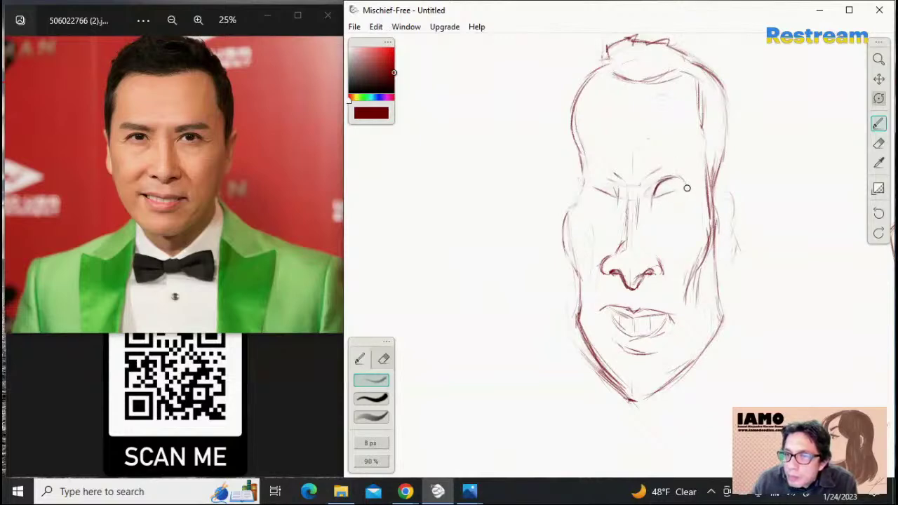
mouse_move(616, 197)
mouse_down()
mouse_move(593, 183)
mouse_move(603, 176)
mouse_move(595, 173)
mouse_move(590, 188)
mouse_move(595, 177)
mouse_move(579, 182)
mouse_move(574, 205)
mouse_move(577, 167)
mouse_move(577, 196)
mouse_move(563, 144)
mouse_move(580, 188)
mouse_up()
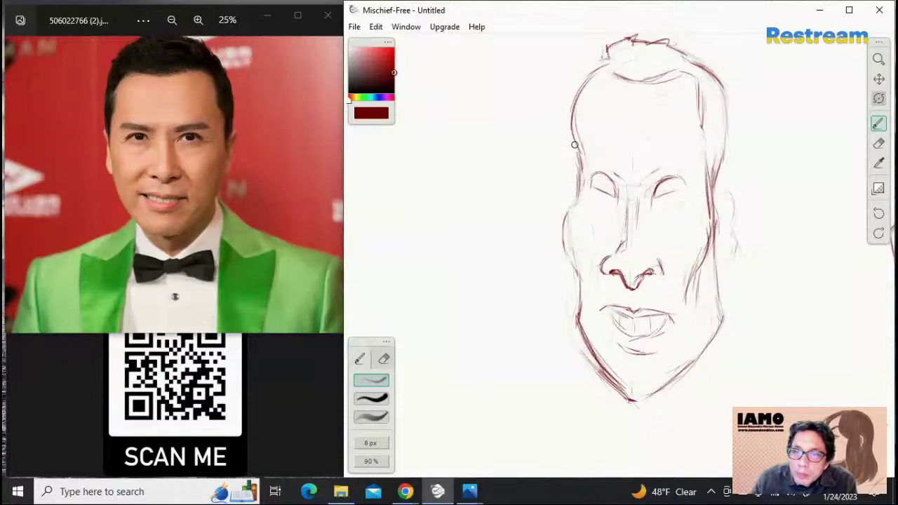
Reshape the left side of the skull, softening the inner line and drawing a wider outline from the hair to the temple
drag(579, 168, 570, 126)
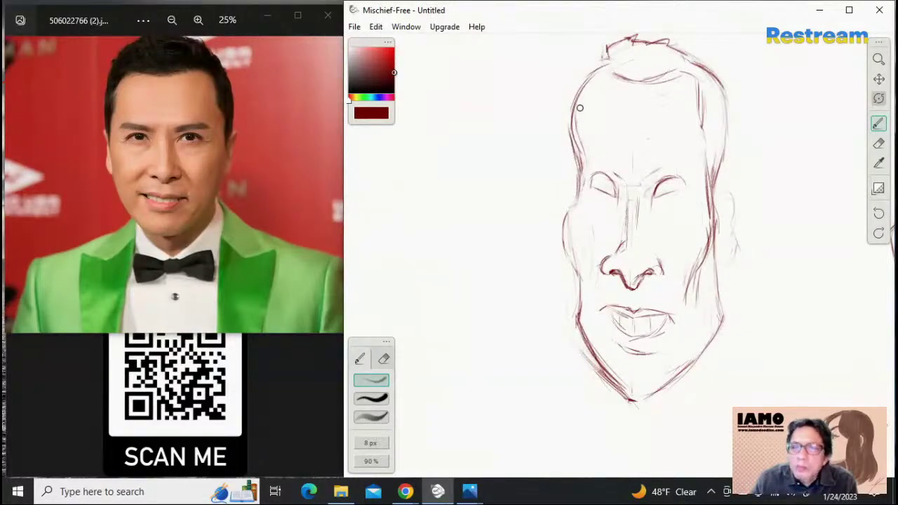
click(878, 143)
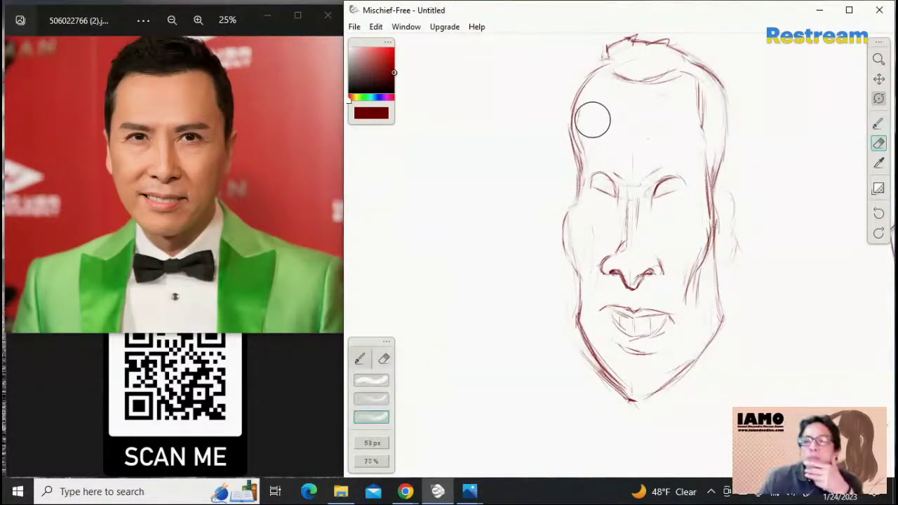
drag(593, 119, 584, 140)
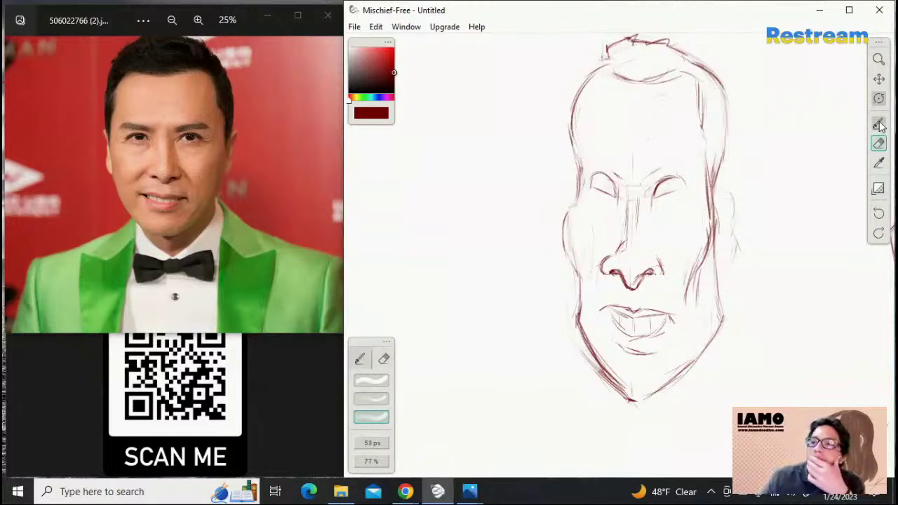
click(879, 124)
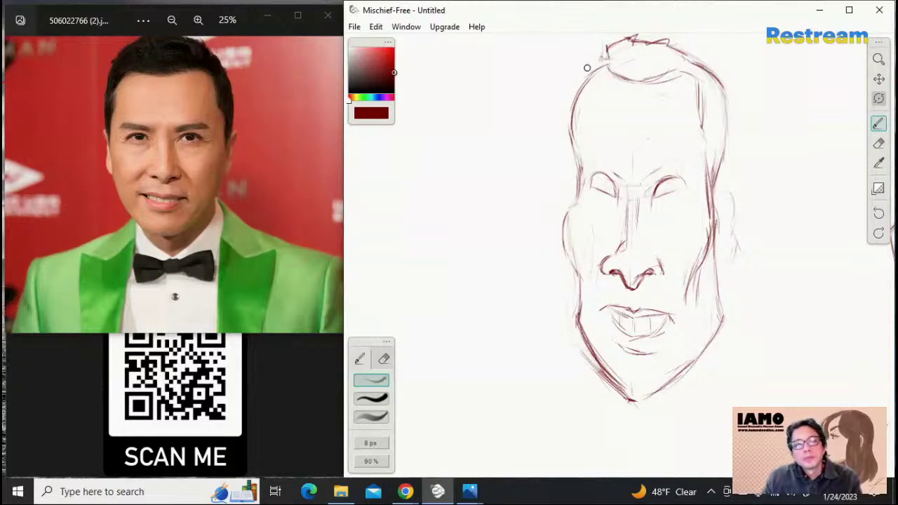
mouse_move(601, 52)
mouse_down()
mouse_move(574, 85)
mouse_move(600, 48)
mouse_move(573, 88)
mouse_move(590, 63)
mouse_move(564, 141)
mouse_move(569, 100)
mouse_move(571, 159)
mouse_up()
mouse_move(564, 111)
mouse_down()
mouse_move(571, 164)
mouse_move(595, 110)
mouse_move(568, 131)
mouse_move(571, 163)
mouse_up()
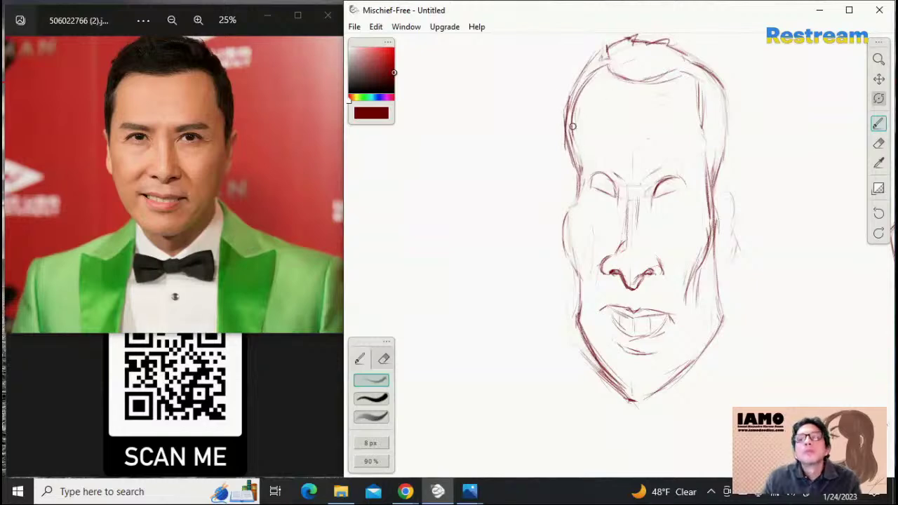
drag(573, 127, 577, 158)
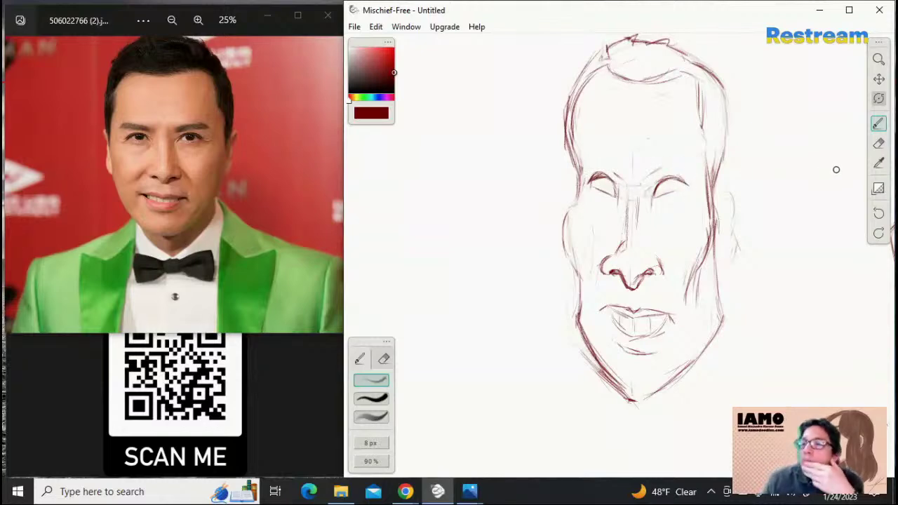
Reduce the eraser to 9 px and erase the left eye's upper eyelid and the temple line beside it
click(878, 143)
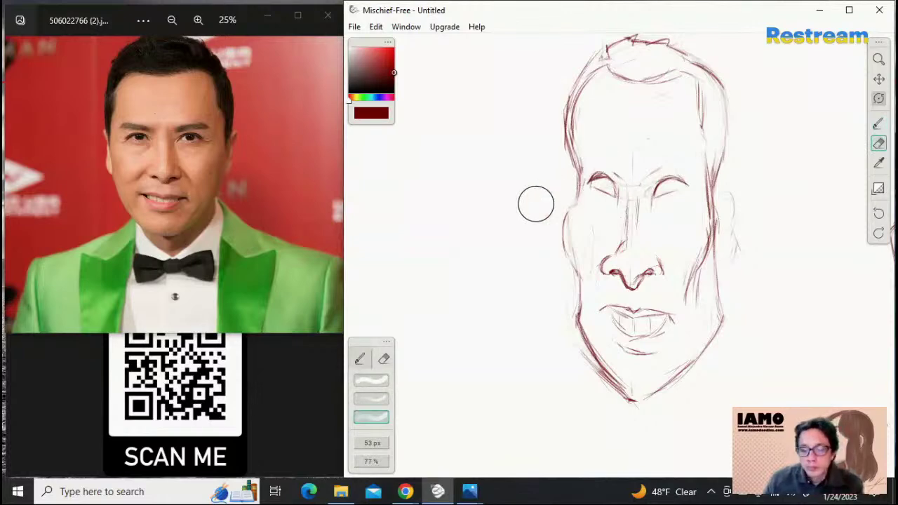
click(385, 424)
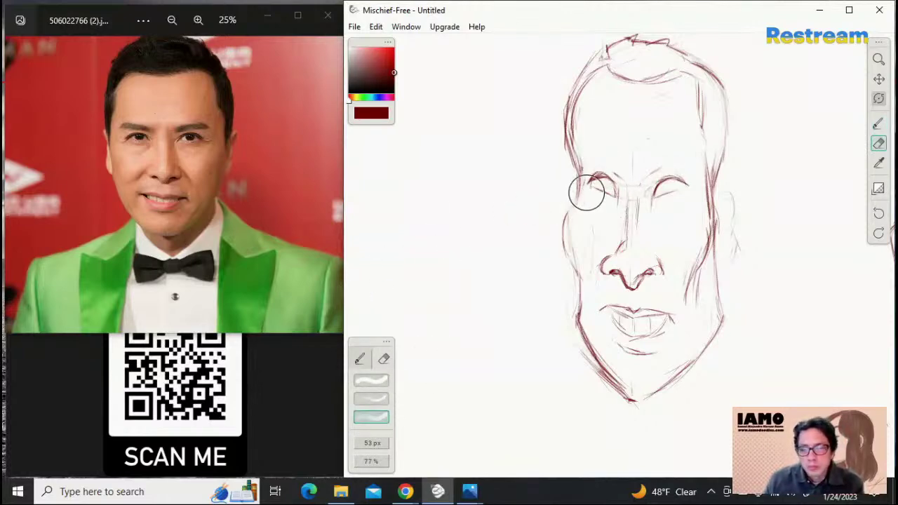
key(bracketleft)
key(bracketleft)
key(bracketleft)
key(bracketleft)
key(bracketleft)
key(bracketleft)
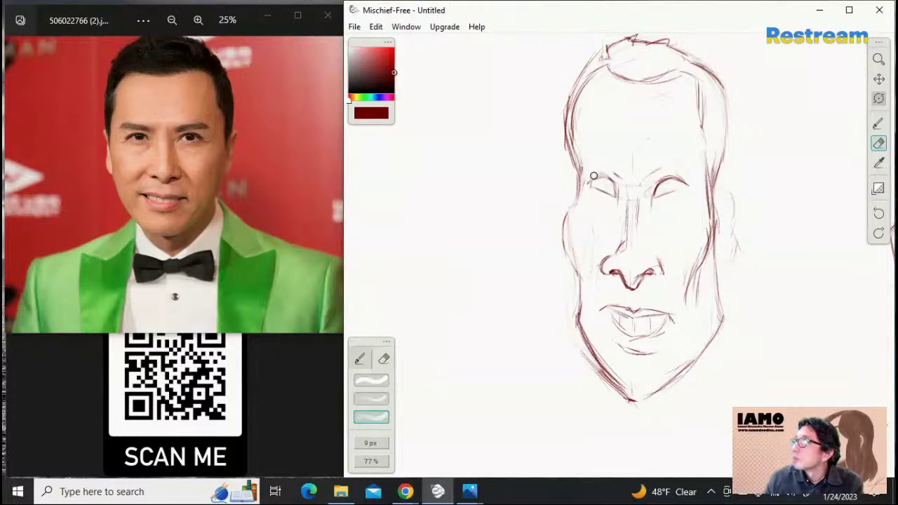
mouse_move(598, 173)
mouse_down()
mouse_move(607, 175)
mouse_move(585, 182)
mouse_up()
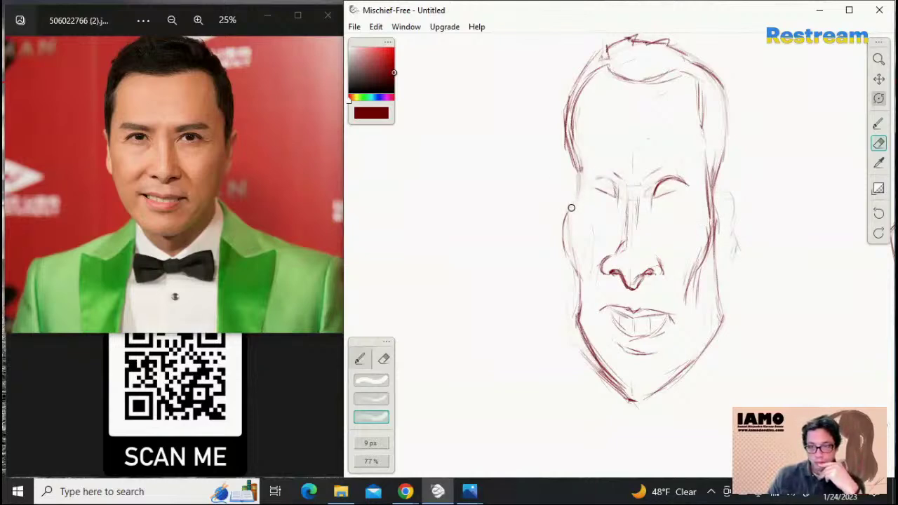
Redraw the left cheekbone contour with the 8 px brush, curving outward from eye level down to the cheek
key(b)
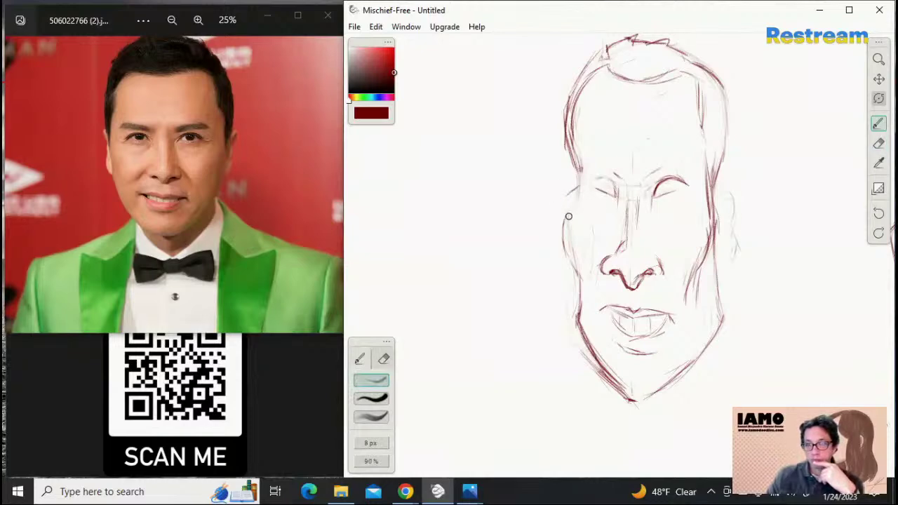
mouse_move(567, 202)
mouse_down()
mouse_move(564, 247)
mouse_move(560, 219)
mouse_move(584, 291)
mouse_up()
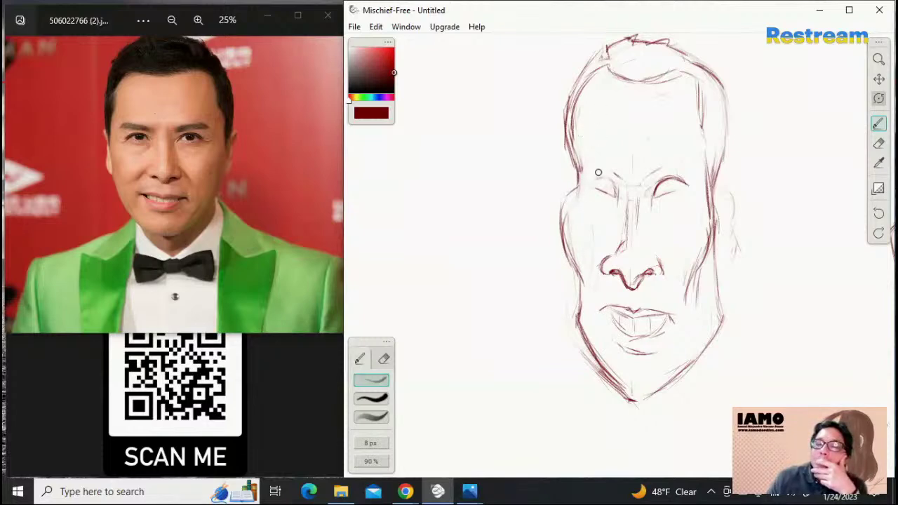
drag(577, 189, 564, 204)
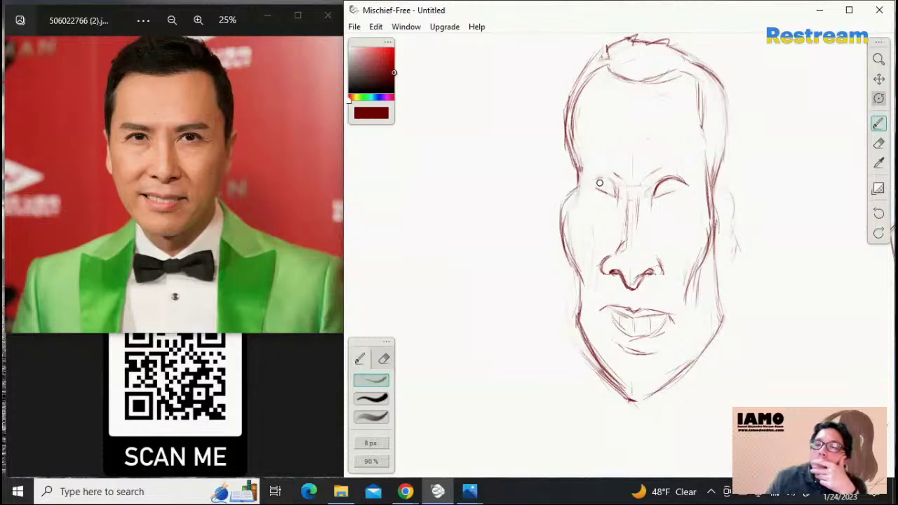
Redraw the left eyelid, add irises to both eyes, and extend the right eye's outer corner
mouse_move(587, 181)
mouse_down()
mouse_move(615, 189)
mouse_move(593, 179)
mouse_up()
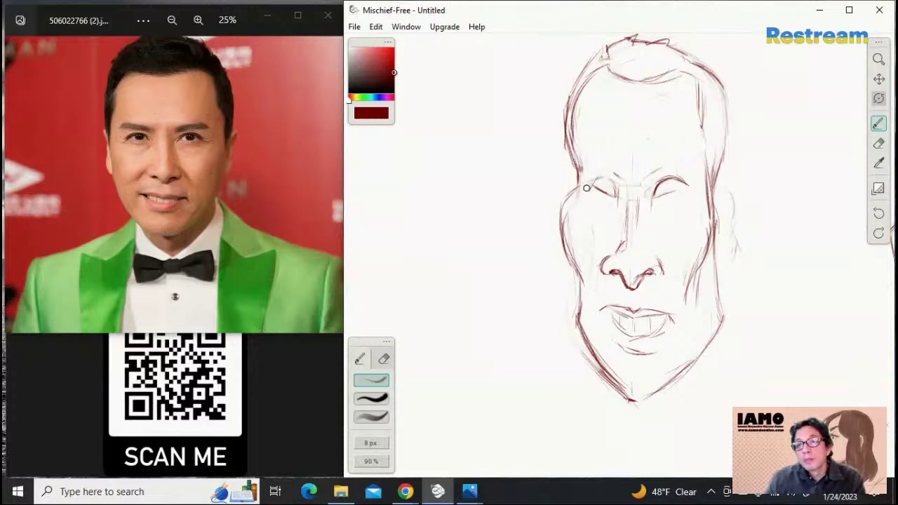
mouse_move(586, 188)
mouse_down()
mouse_move(607, 180)
mouse_move(614, 193)
mouse_move(596, 188)
mouse_move(614, 185)
mouse_move(603, 176)
mouse_move(603, 187)
mouse_up()
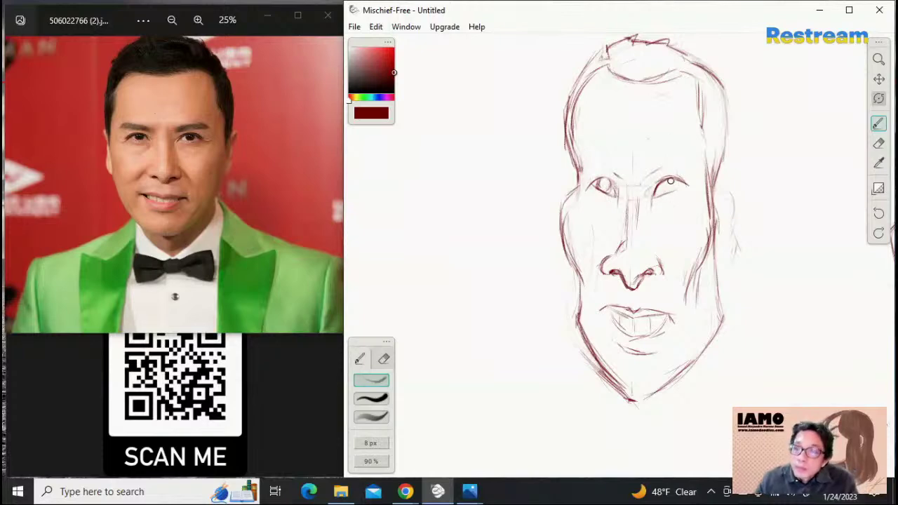
drag(660, 187, 670, 188)
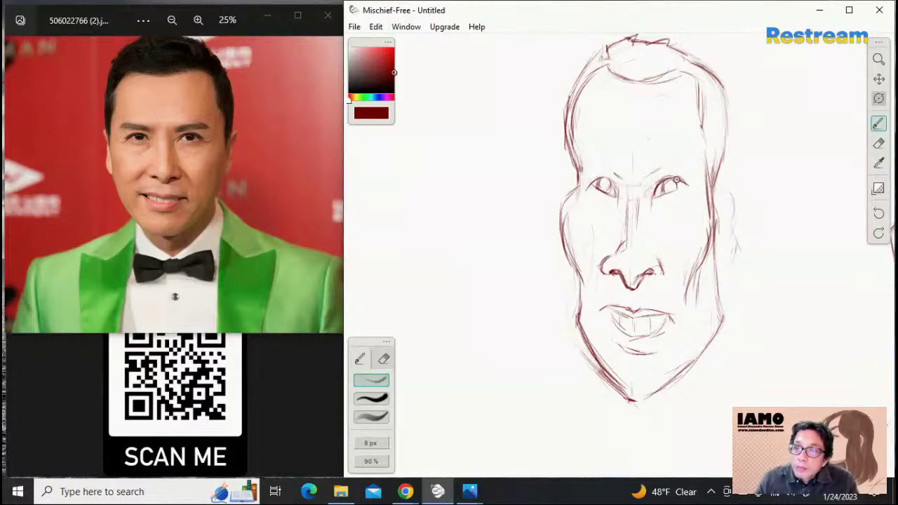
drag(679, 179, 691, 192)
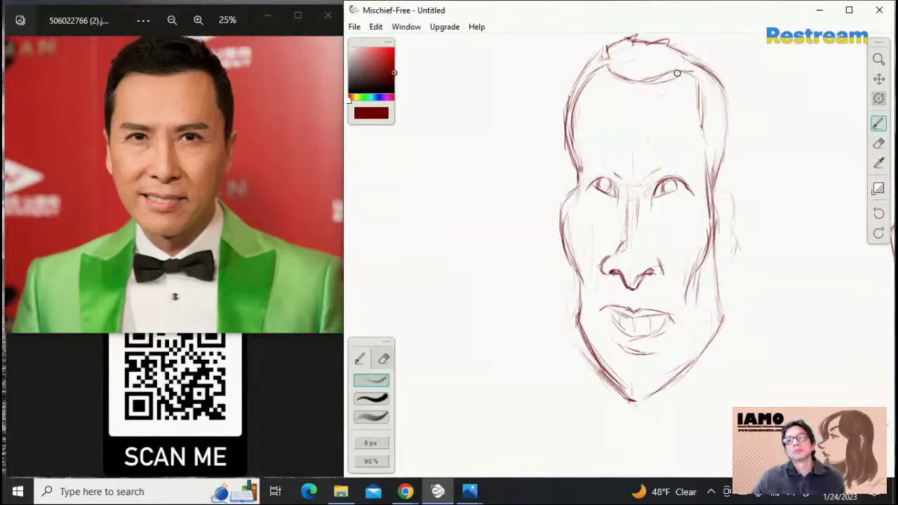
Darken the hairline at the right temple and draw the right ear down to its lobe
drag(699, 82, 706, 134)
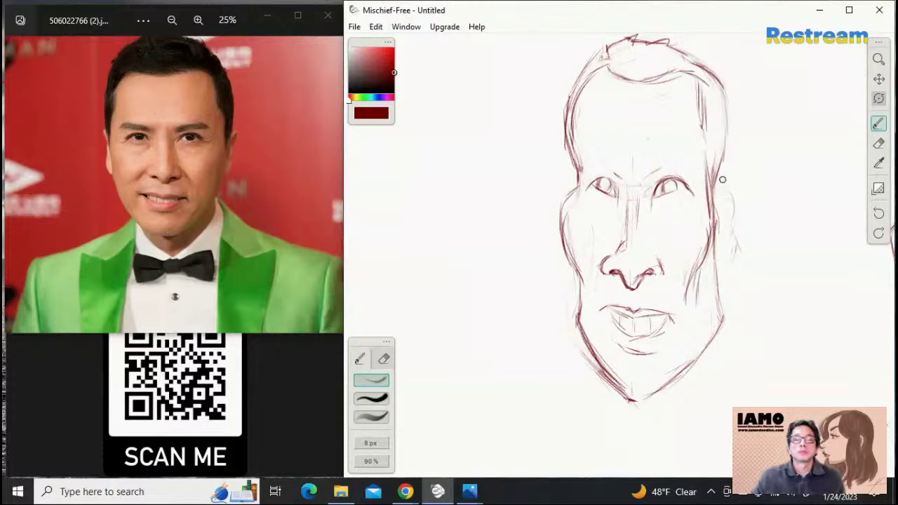
mouse_move(719, 181)
mouse_down()
mouse_move(731, 212)
mouse_move(723, 215)
mouse_move(731, 172)
mouse_move(716, 198)
mouse_move(732, 219)
mouse_move(739, 183)
mouse_move(725, 197)
mouse_move(712, 192)
mouse_move(737, 191)
mouse_move(739, 202)
mouse_move(718, 250)
mouse_move(739, 226)
mouse_move(731, 207)
mouse_move(740, 198)
mouse_move(732, 227)
mouse_move(740, 260)
mouse_move(731, 272)
mouse_move(711, 265)
mouse_move(738, 271)
mouse_up()
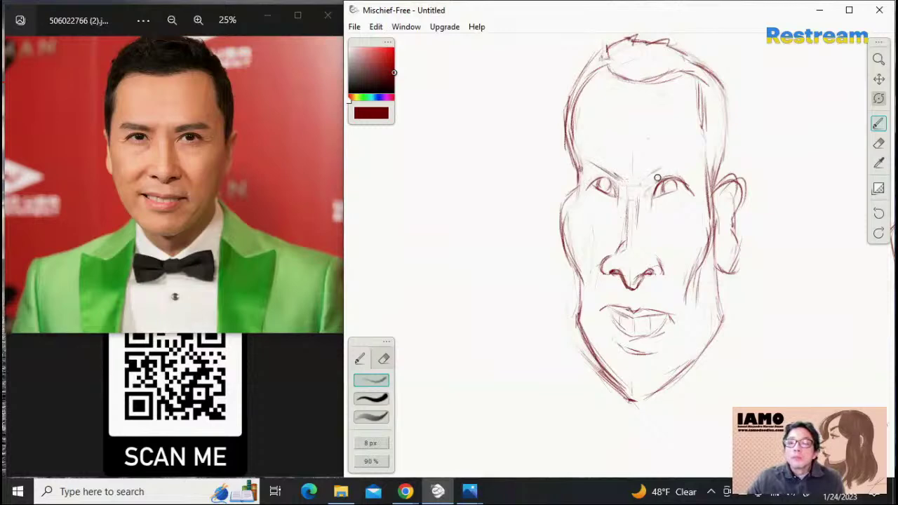
Draw angled eyebrows above both eyes and sharpen the top of the left cheekbone into an angular corner
mouse_move(651, 177)
mouse_down()
mouse_move(692, 162)
mouse_move(643, 184)
mouse_move(689, 166)
mouse_move(647, 183)
mouse_move(669, 161)
mouse_move(661, 163)
mouse_move(688, 154)
mouse_move(651, 169)
mouse_move(692, 163)
mouse_up()
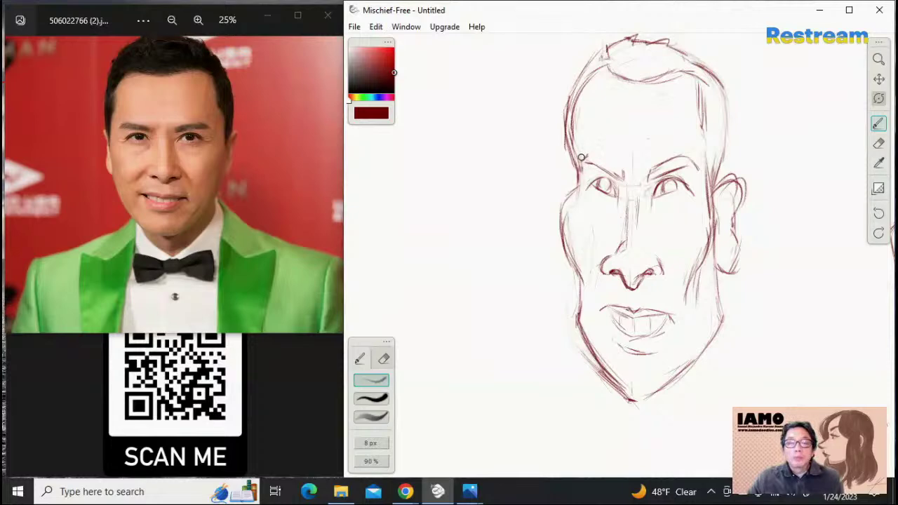
mouse_move(585, 154)
mouse_down()
mouse_move(578, 162)
mouse_move(621, 169)
mouse_up()
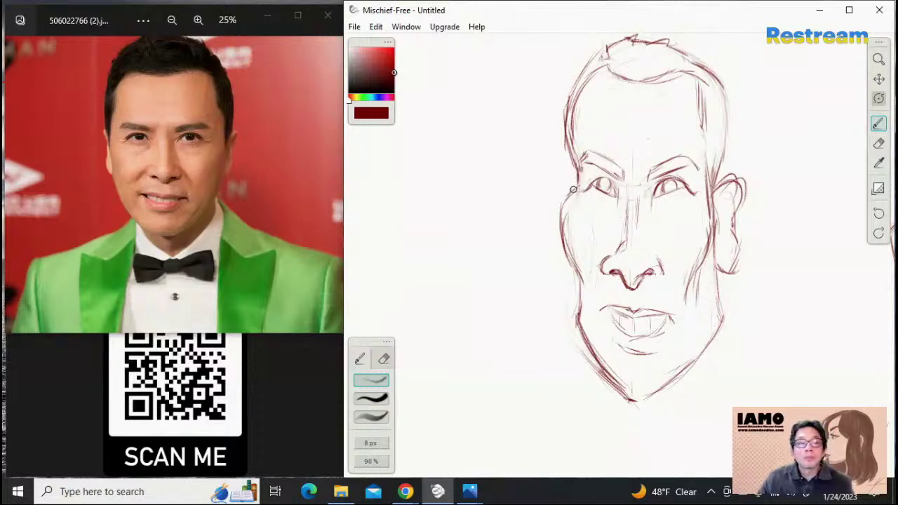
drag(577, 185, 560, 200)
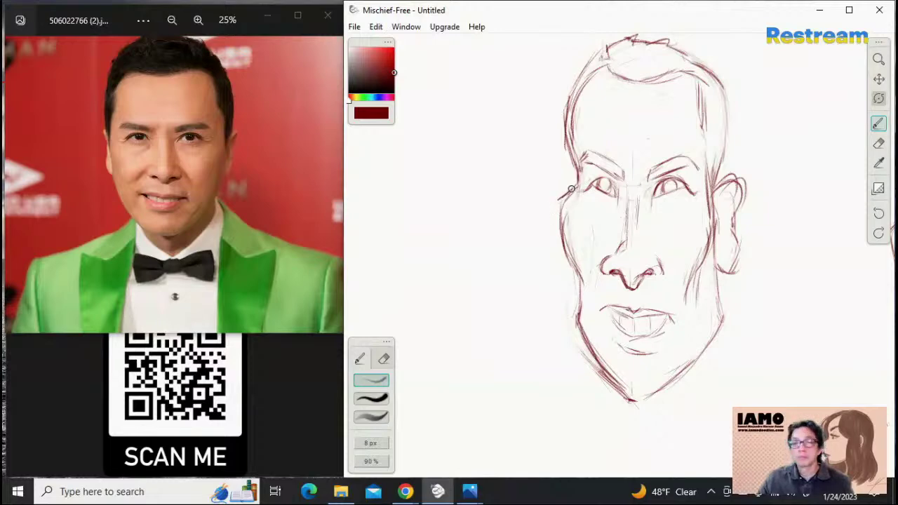
drag(557, 199, 561, 225)
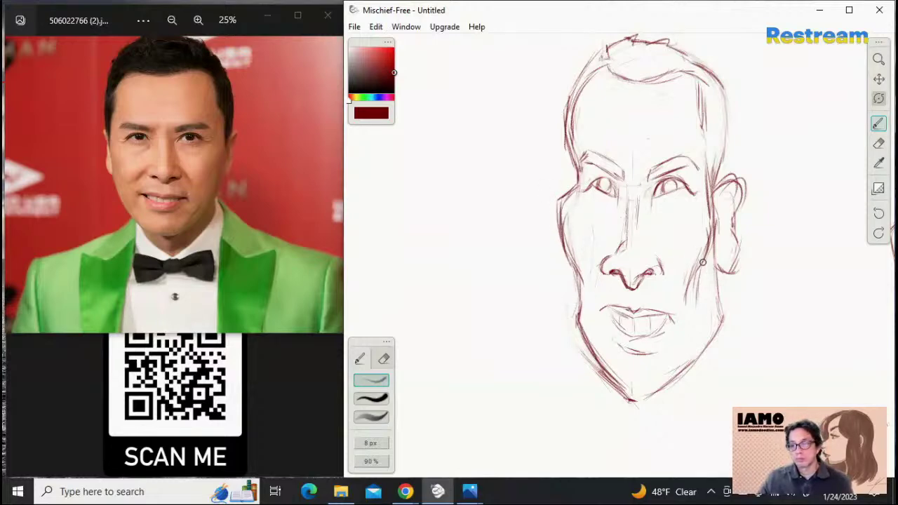
Add strokes to the hollow of the right cheek and along the front edge of the right ear
drag(695, 284, 694, 305)
drag(723, 224, 721, 269)
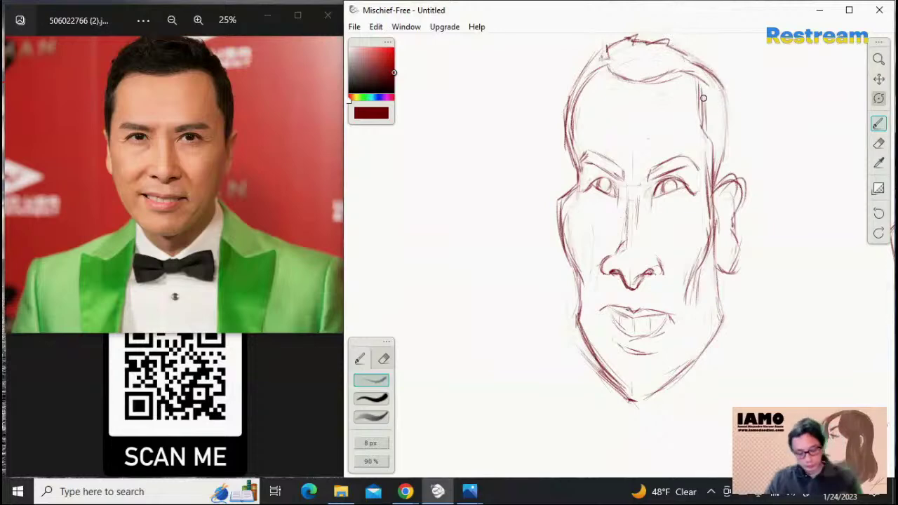
Bring the blank canvas area beside the finished caricature into view and ready the 8 px brush for a new sketch
click(878, 60)
drag(780, 109, 743, 114)
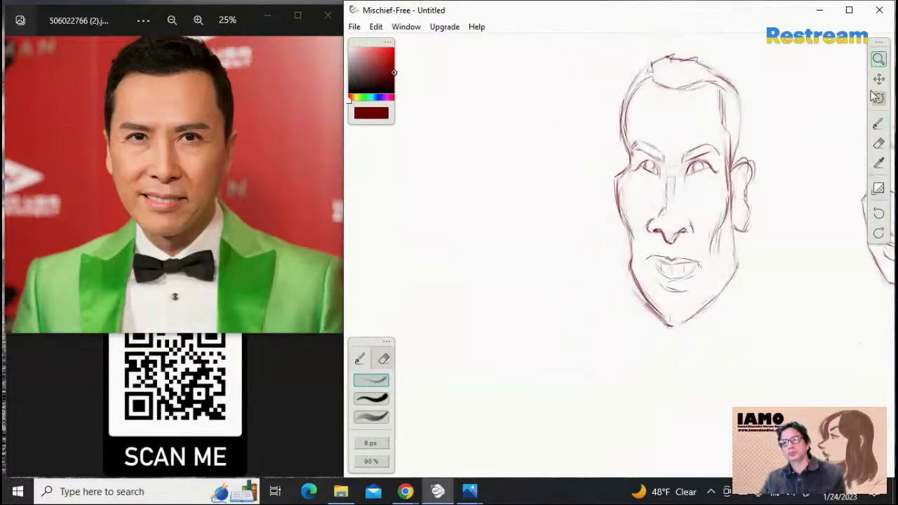
mouse_move(878, 80)
mouse_down()
mouse_move(717, 236)
mouse_move(746, 179)
mouse_up()
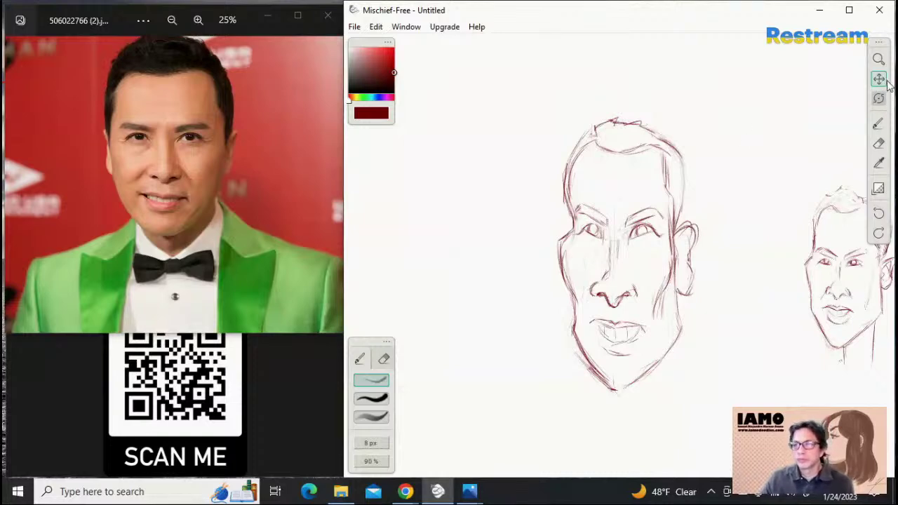
mouse_move(712, 190)
mouse_down()
mouse_move(814, 180)
mouse_move(837, 188)
mouse_up()
drag(727, 210, 812, 193)
click(877, 124)
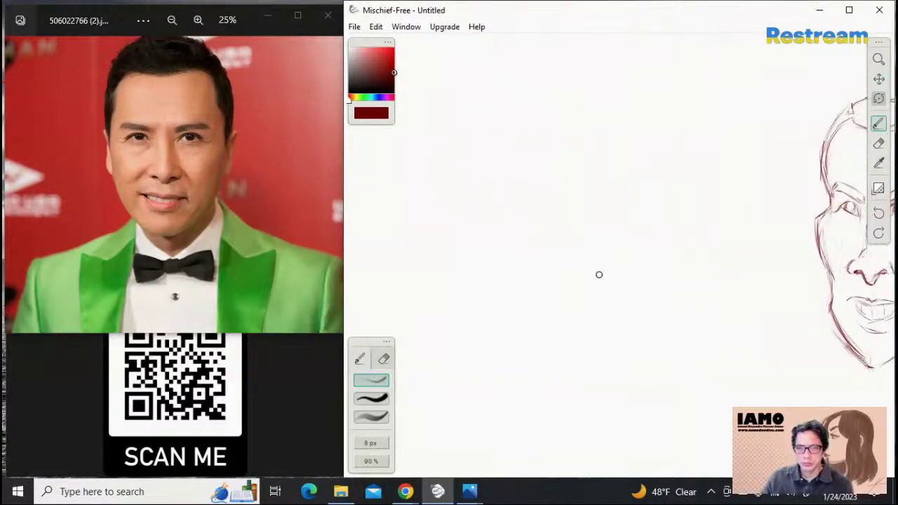
drag(634, 114, 664, 202)
drag(635, 114, 676, 240)
mouse_move(423, 214)
mouse_down()
mouse_move(483, 101)
mouse_move(645, 268)
mouse_up()
drag(420, 198, 477, 106)
drag(654, 119, 666, 281)
drag(443, 269, 421, 217)
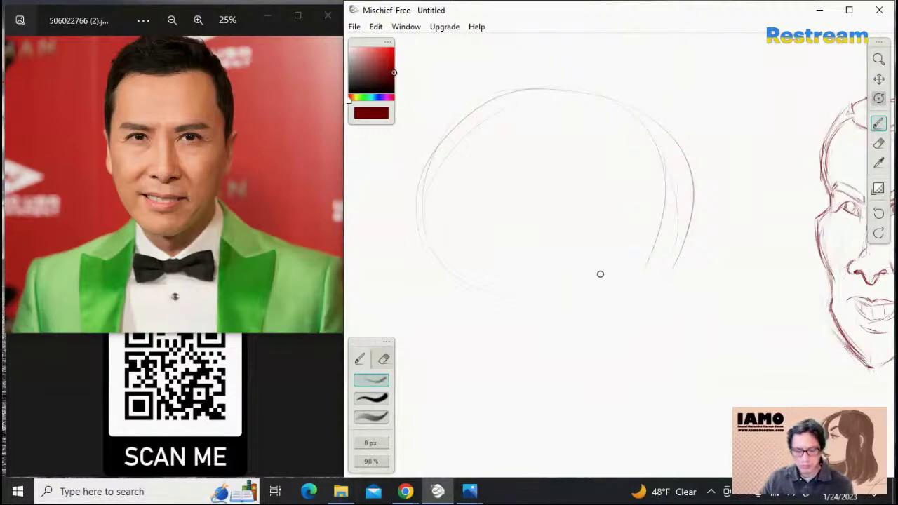
key(ctrl+z)
key(ctrl+z)
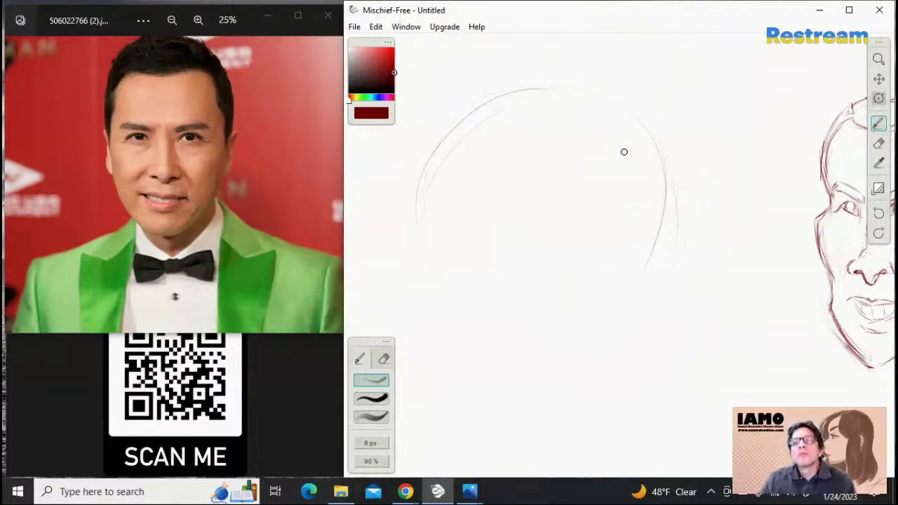
key(ctrl+z)
key(ctrl+z)
key(ctrl+z)
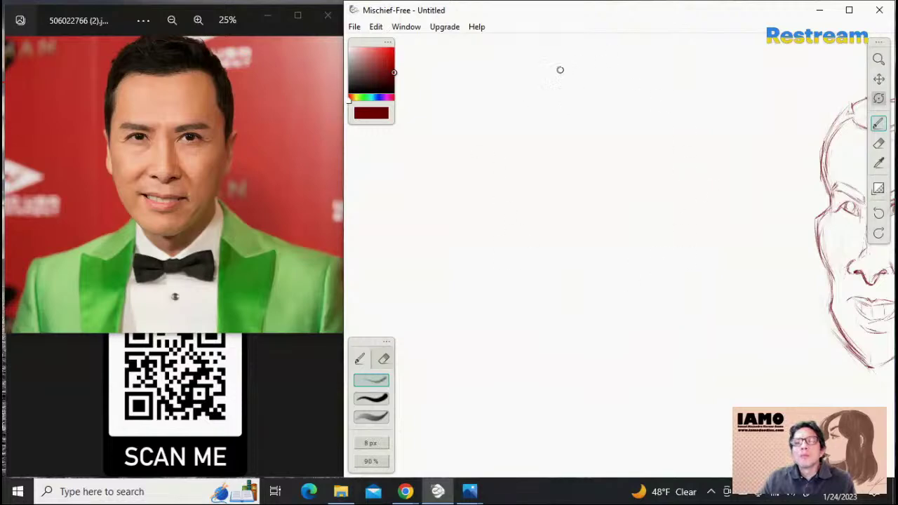
Sketch a light round cranium on the blank canvas and draw the left side of the face down from it
drag(690, 180, 676, 253)
drag(687, 136, 652, 274)
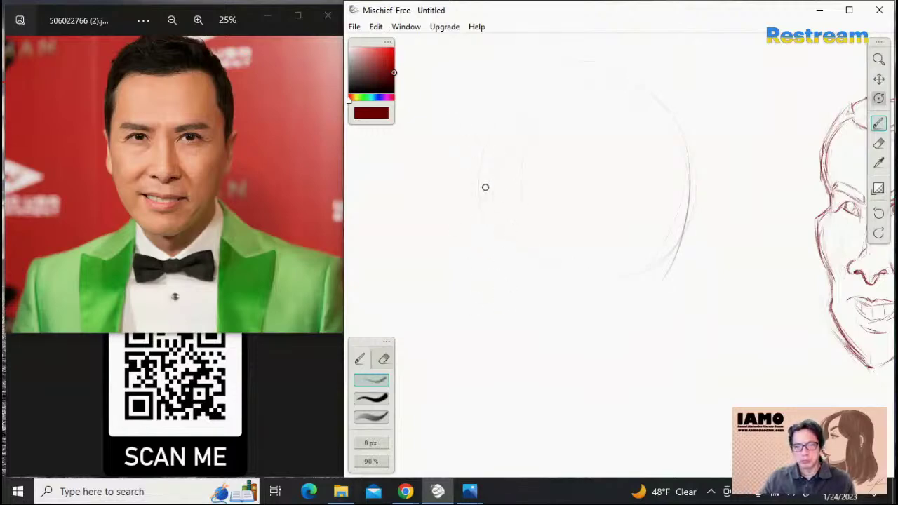
drag(491, 228, 495, 287)
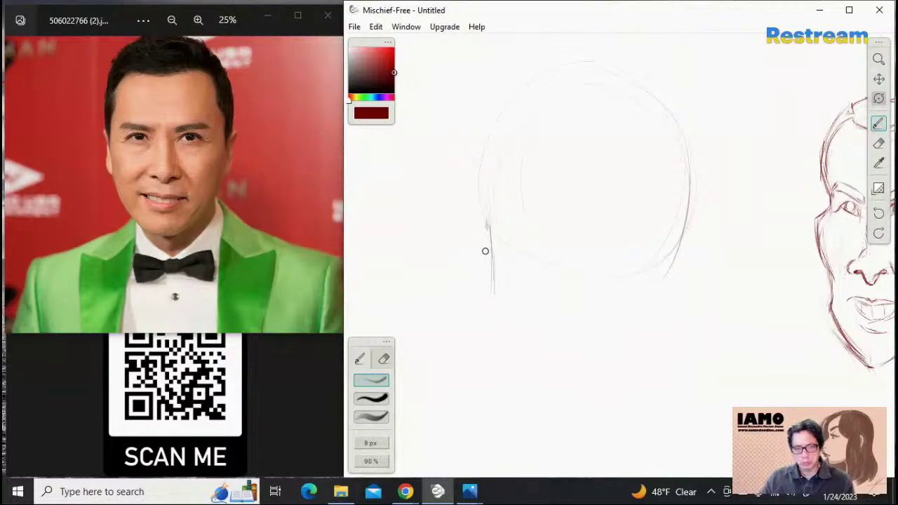
drag(484, 251, 491, 334)
drag(496, 277, 495, 341)
Draw the long, nearly vertical right side of the face and extend the left side down to the jaw
drag(683, 231, 683, 285)
drag(684, 208, 679, 373)
drag(687, 223, 683, 348)
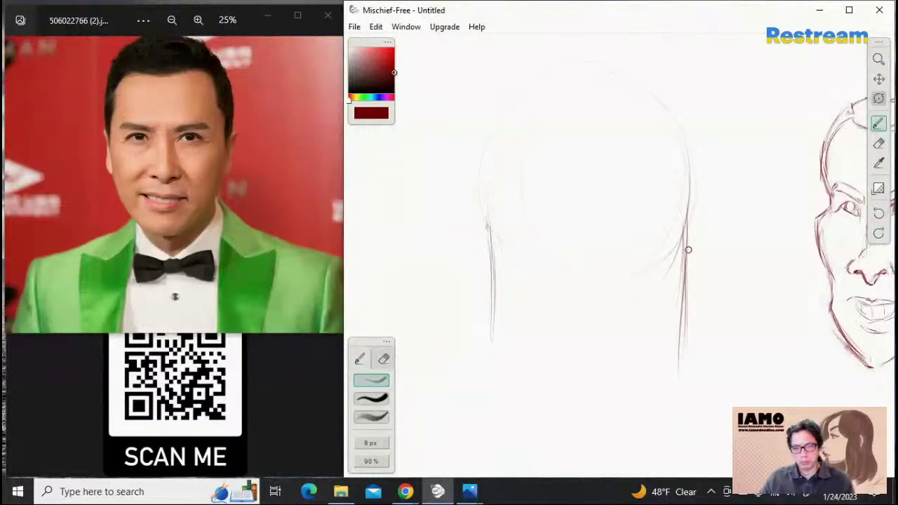
drag(690, 247, 686, 356)
drag(681, 267, 684, 421)
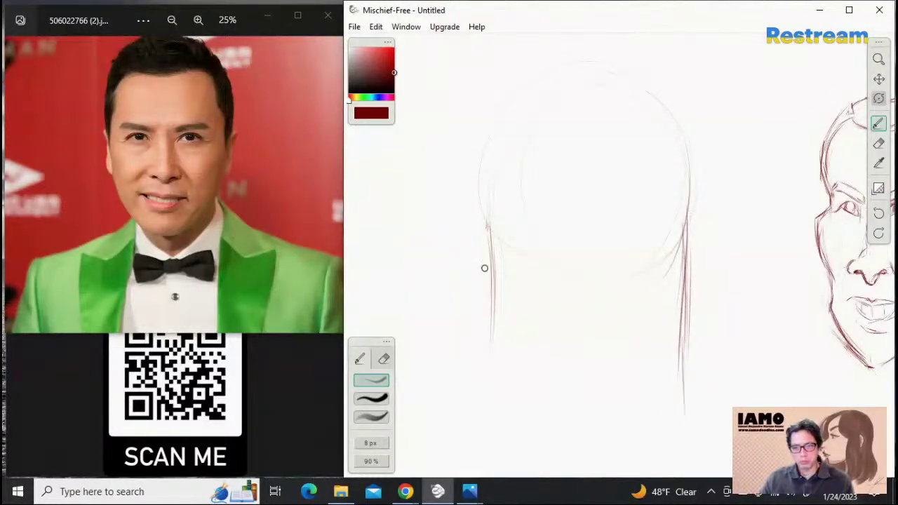
drag(484, 268, 501, 383)
drag(490, 314, 488, 368)
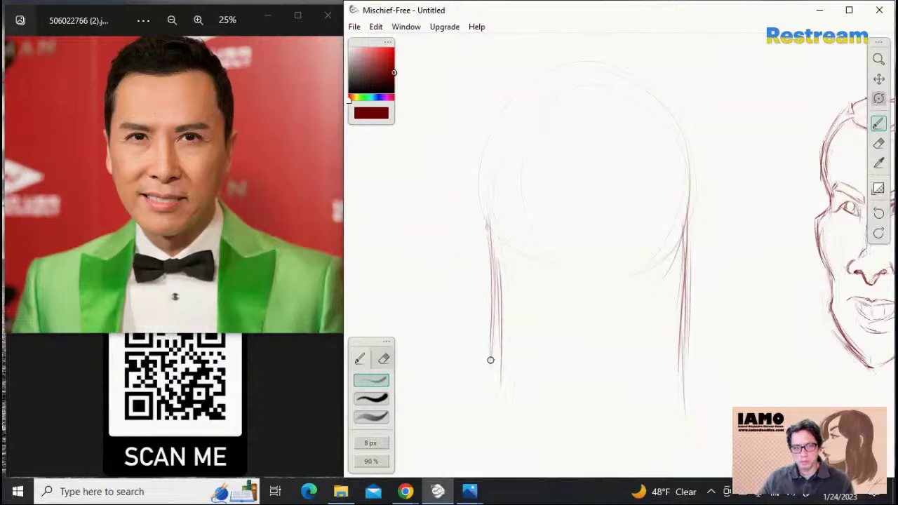
Draw both jaw lines tapering inward from the sides of the face toward the chin
mouse_move(494, 334)
mouse_down()
mouse_move(522, 411)
mouse_move(564, 439)
mouse_up()
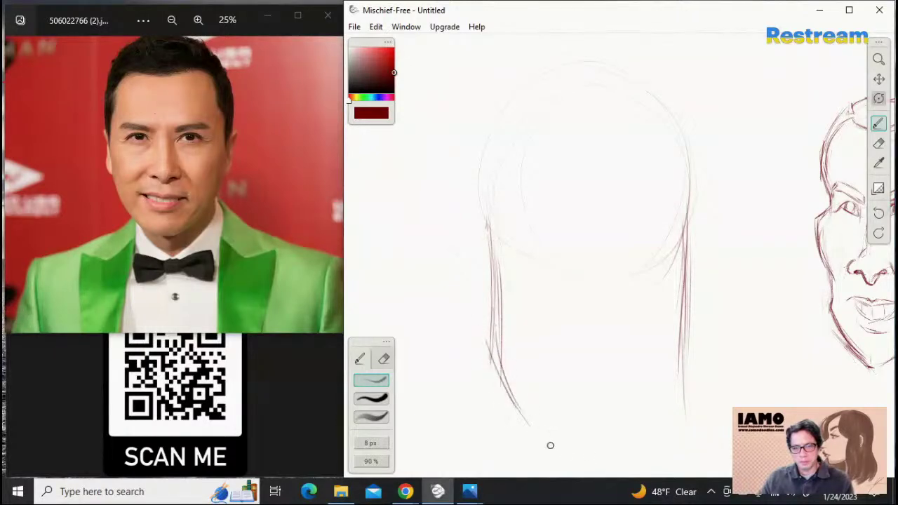
mouse_move(502, 383)
mouse_down()
mouse_move(561, 449)
mouse_move(679, 399)
mouse_up()
drag(622, 449, 679, 387)
drag(663, 436, 690, 353)
mouse_move(687, 410)
mouse_down()
mouse_move(704, 381)
mouse_move(692, 362)
mouse_up()
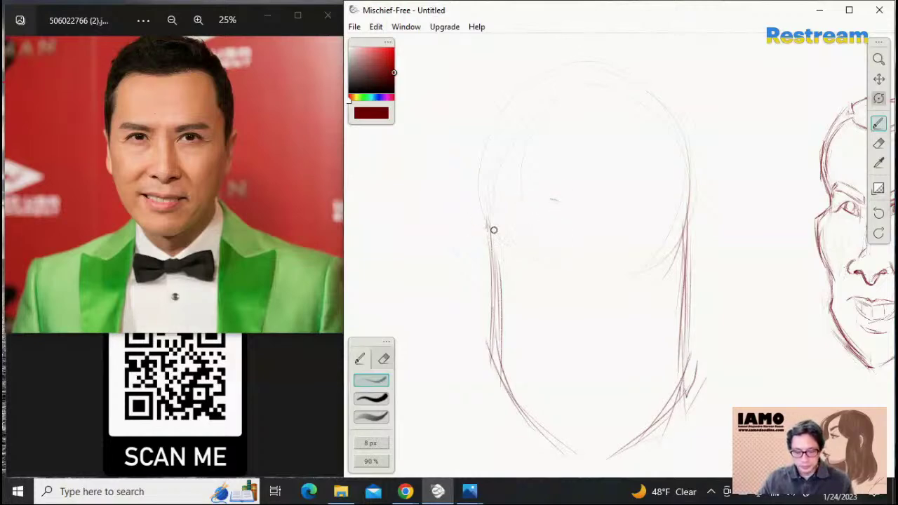
Draw a downward-curving eye line across the base of the cranium and outline both slanted eyes on it
mouse_move(478, 211)
mouse_down()
mouse_move(543, 260)
mouse_move(506, 244)
mouse_move(596, 268)
mouse_up()
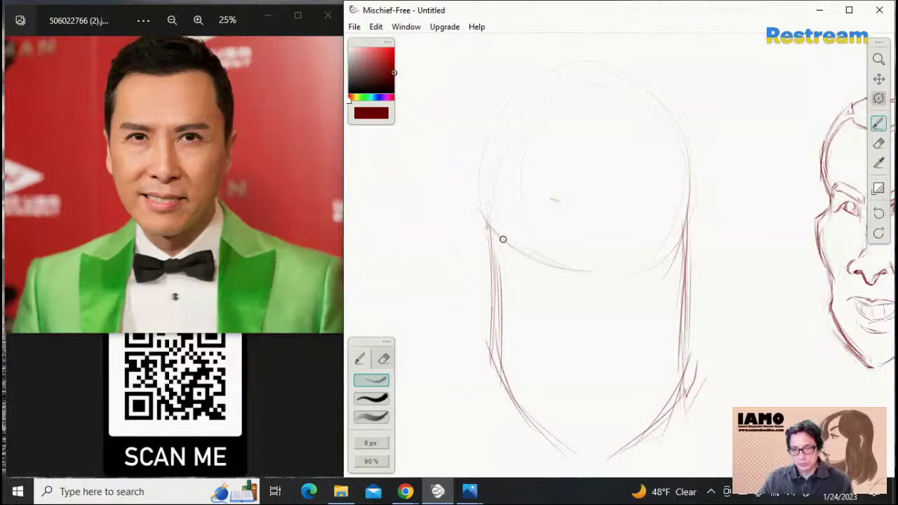
mouse_move(503, 239)
mouse_down()
mouse_move(594, 270)
mouse_move(659, 260)
mouse_move(679, 245)
mouse_up()
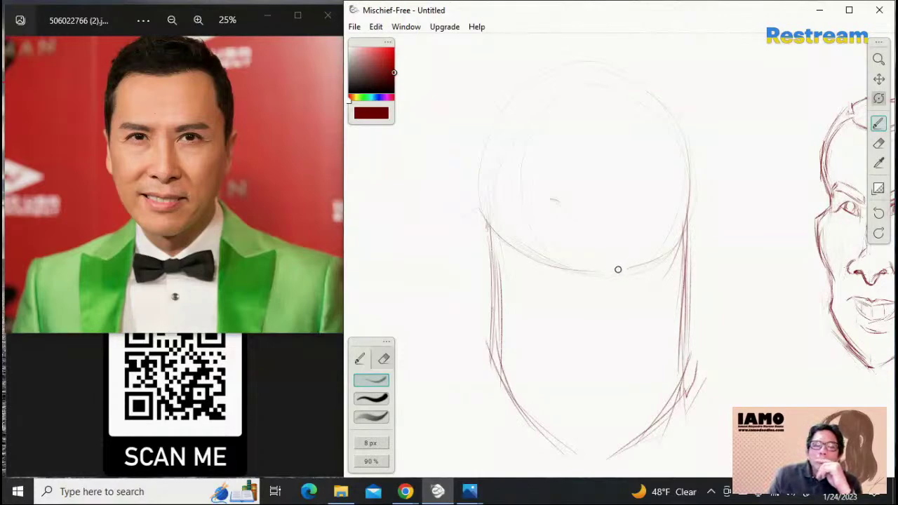
mouse_move(632, 243)
mouse_down()
mouse_move(635, 268)
mouse_move(647, 257)
mouse_move(617, 275)
mouse_move(670, 253)
mouse_move(631, 269)
mouse_move(649, 250)
mouse_move(660, 255)
mouse_move(636, 264)
mouse_move(671, 248)
mouse_up()
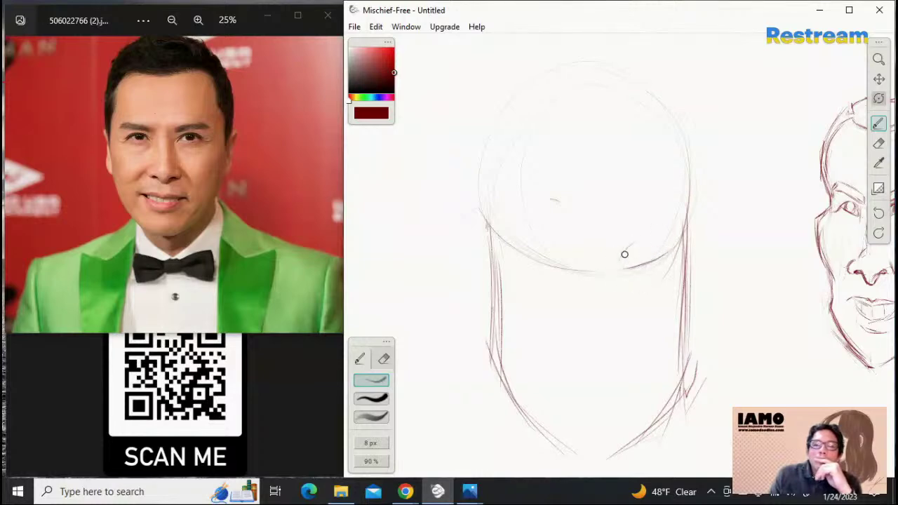
mouse_move(623, 273)
mouse_down()
mouse_move(650, 247)
mouse_move(640, 240)
mouse_move(628, 248)
mouse_move(658, 241)
mouse_up()
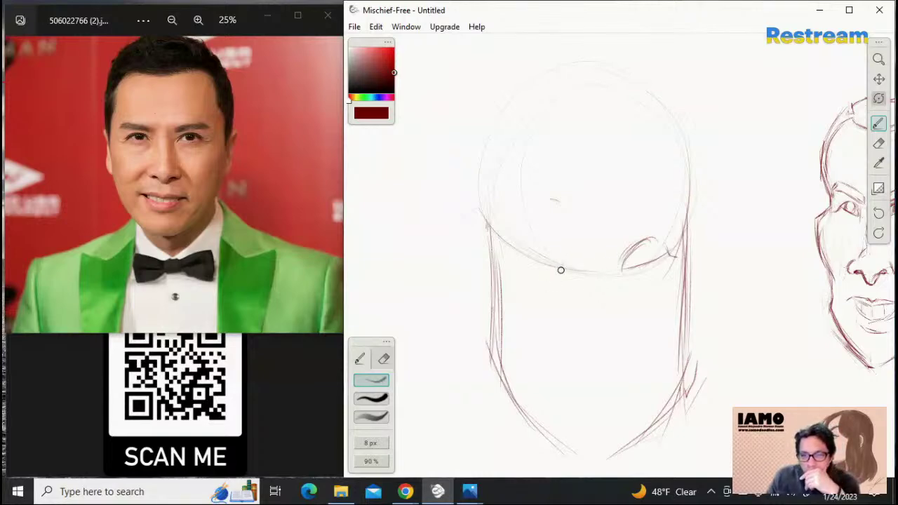
drag(546, 237, 556, 262)
mouse_move(557, 266)
mouse_down()
mouse_move(528, 254)
mouse_move(538, 235)
mouse_move(542, 243)
mouse_move(520, 247)
mouse_up()
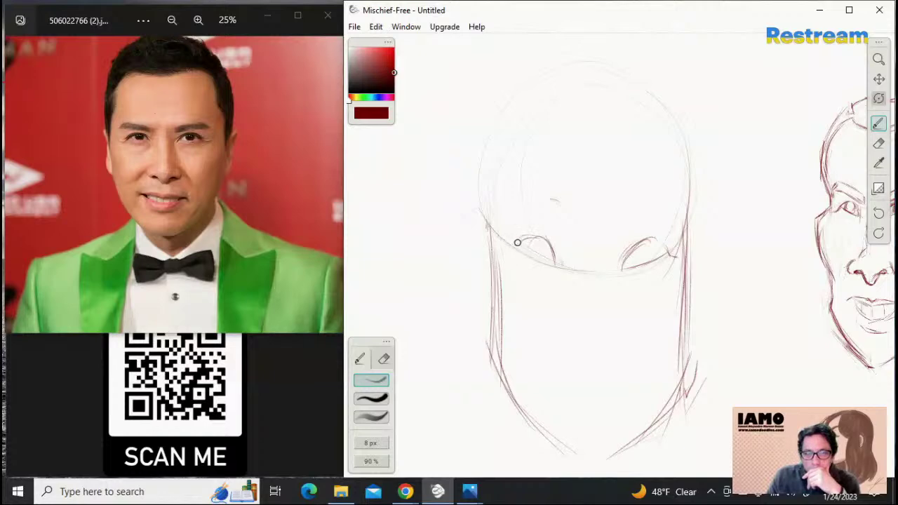
Darken the left side of the face, pushing the cheekbone outward into a corner and marking the temple above it
drag(486, 235, 491, 319)
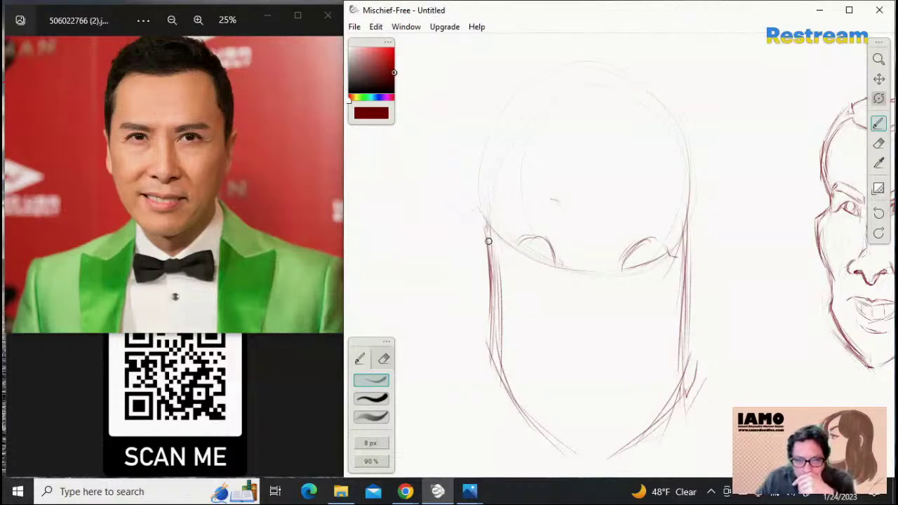
drag(488, 240, 491, 370)
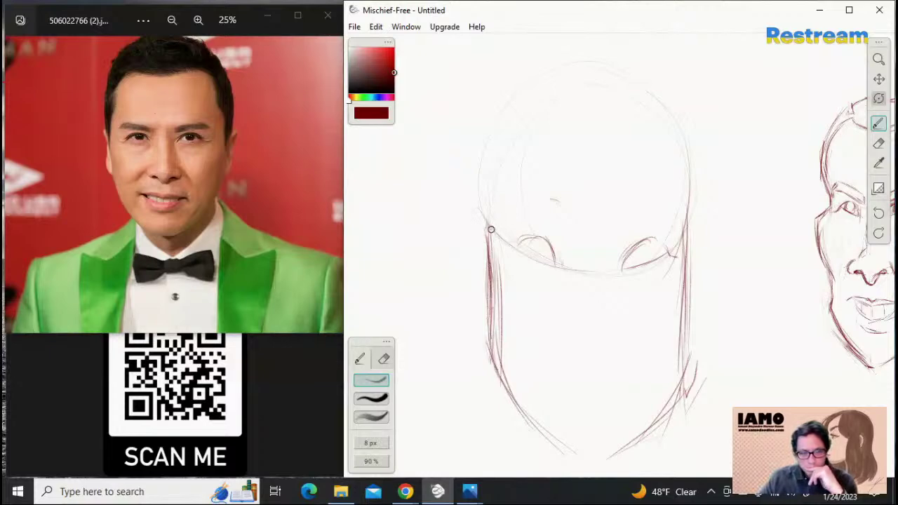
mouse_move(490, 233)
mouse_down()
mouse_move(480, 247)
mouse_move(487, 308)
mouse_up()
drag(479, 254, 493, 350)
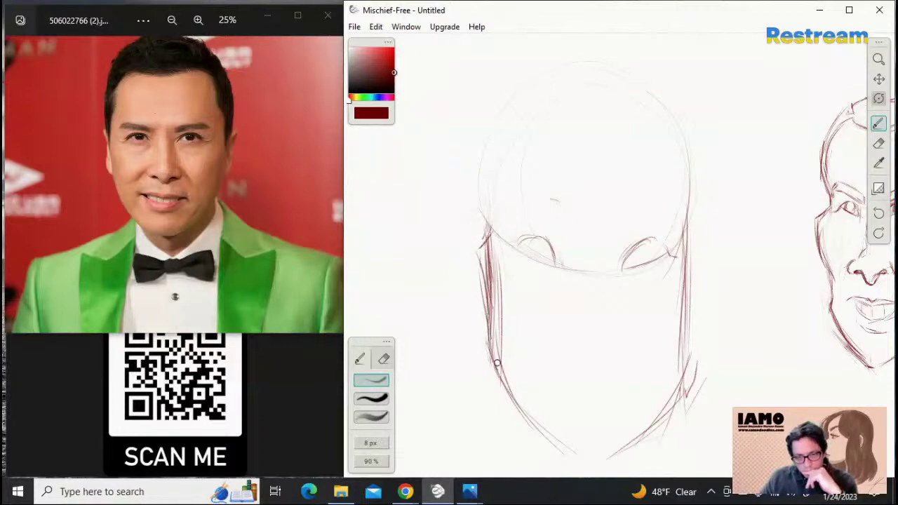
drag(489, 235, 479, 247)
mouse_move(496, 214)
mouse_down()
mouse_move(486, 235)
mouse_move(492, 189)
mouse_up()
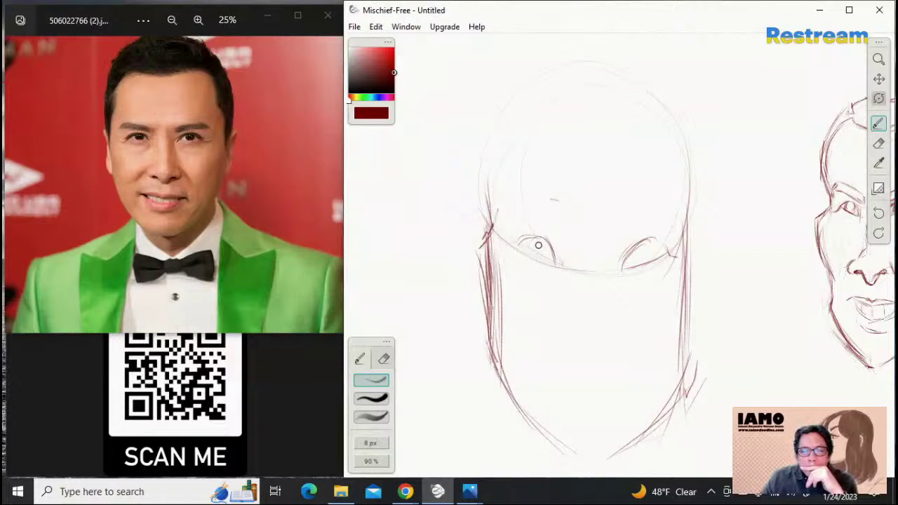
Darken the upper lids of both eyes and the lower lid of the left eye
mouse_move(513, 247)
mouse_down()
mouse_move(540, 235)
mouse_move(517, 244)
mouse_move(555, 261)
mouse_up()
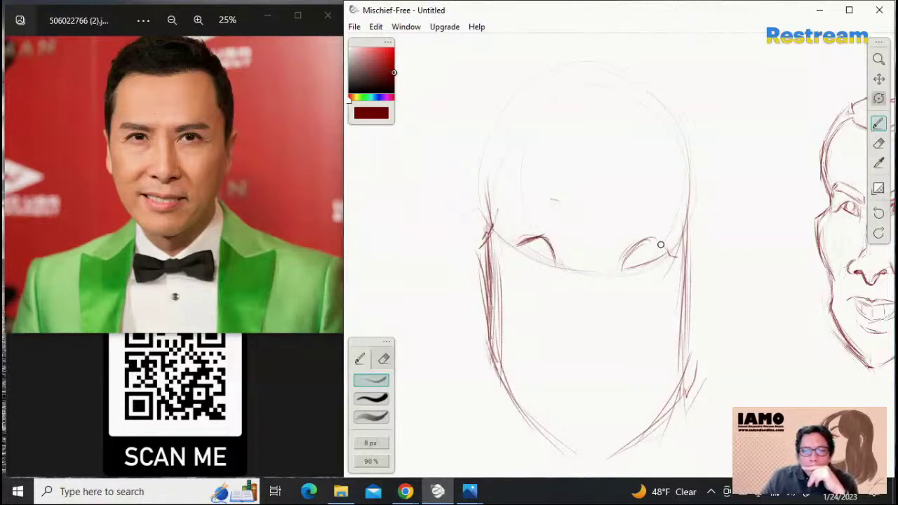
mouse_move(659, 242)
mouse_down()
mouse_move(621, 256)
mouse_move(621, 266)
mouse_move(678, 253)
mouse_up()
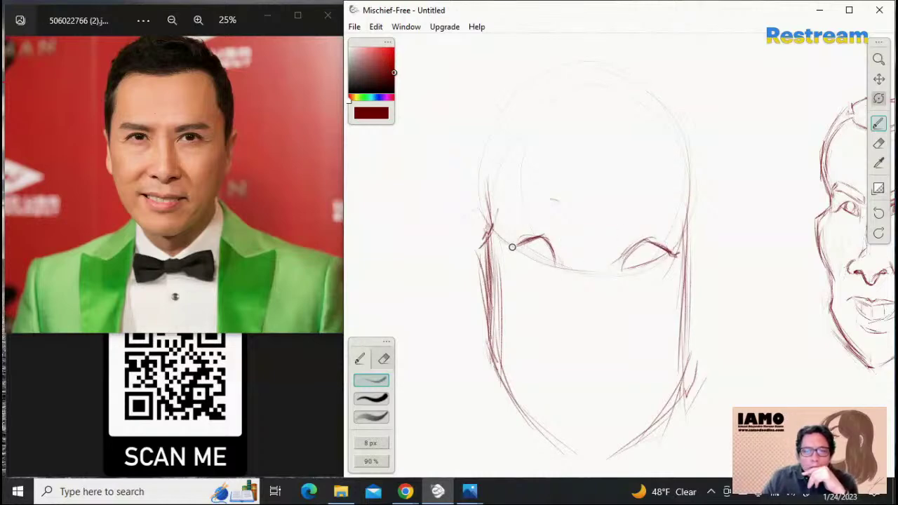
drag(512, 247, 561, 266)
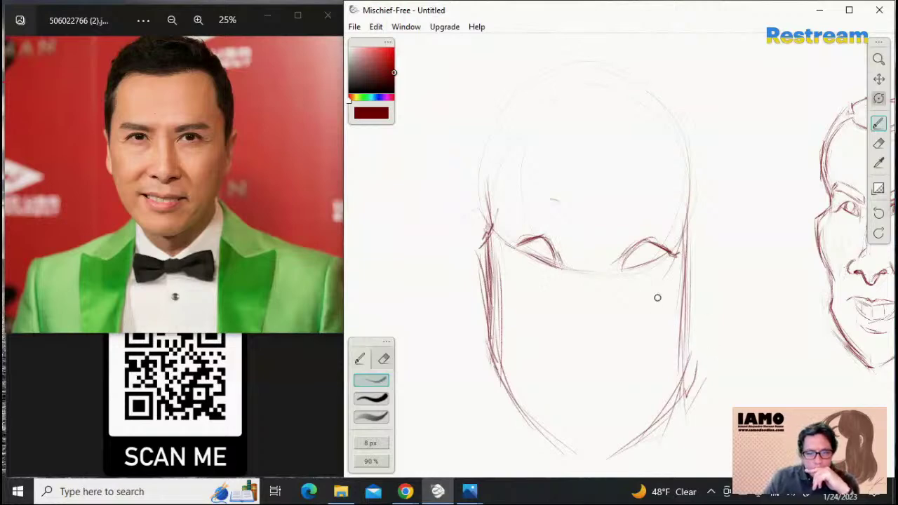
Sketch the nose with its centre line, tip, nostrils and wings, and start the fold beside its left wing
drag(593, 240, 592, 349)
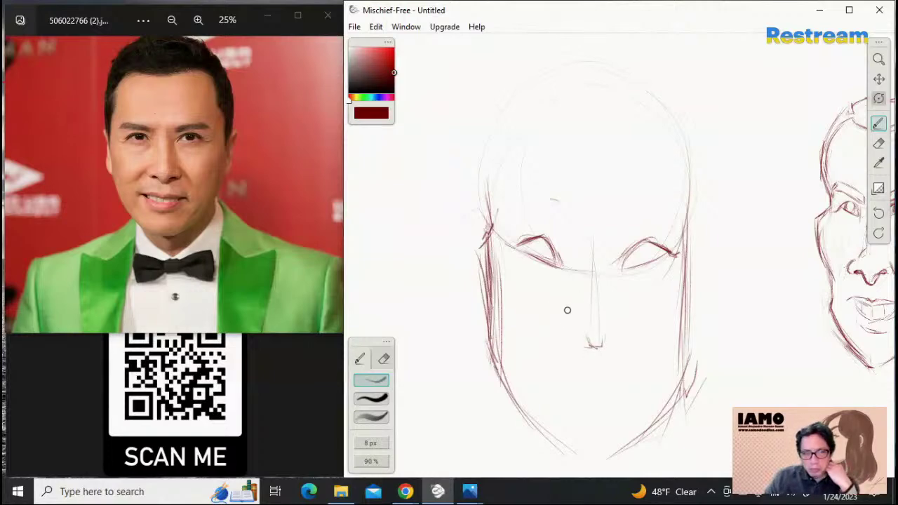
drag(556, 318, 563, 312)
mouse_move(566, 327)
mouse_down()
mouse_move(588, 348)
mouse_move(615, 342)
mouse_move(601, 350)
mouse_move(609, 329)
mouse_up()
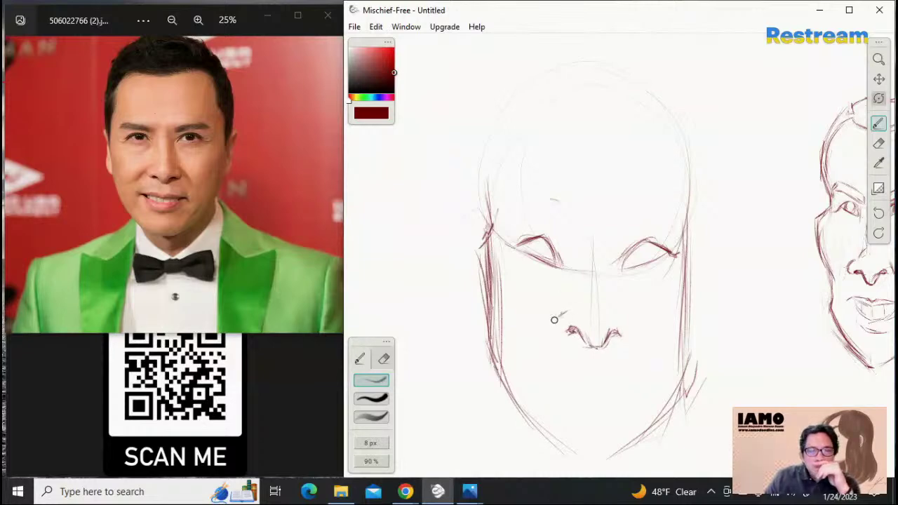
drag(560, 312, 558, 331)
drag(627, 318, 631, 332)
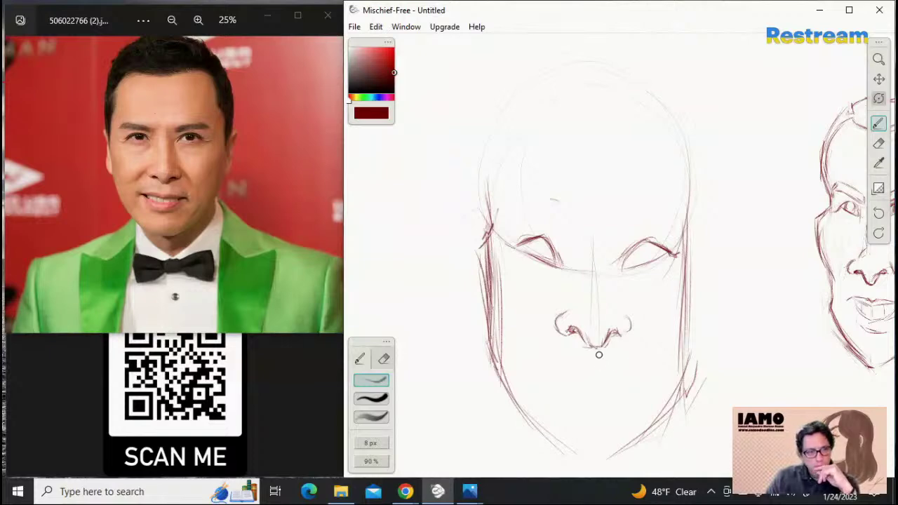
drag(560, 317, 541, 342)
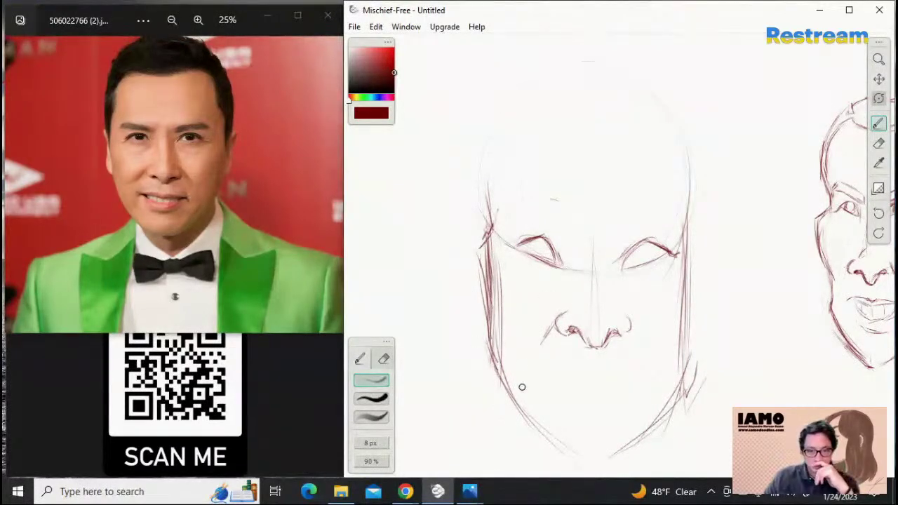
Redraw both jaw lines straighter and darker so they meet in a pointed chin
drag(495, 354, 591, 469)
drag(512, 383, 589, 466)
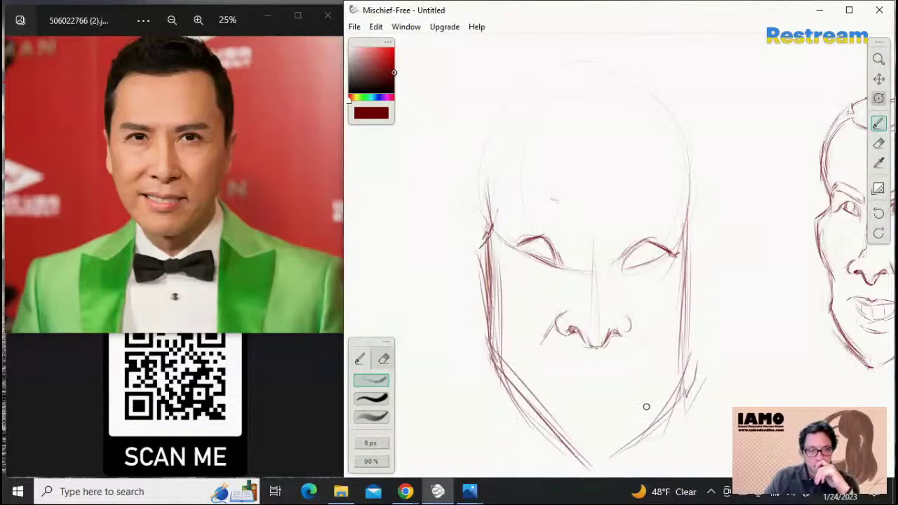
mouse_move(683, 408)
mouse_down()
mouse_move(616, 461)
mouse_move(693, 357)
mouse_move(615, 460)
mouse_up()
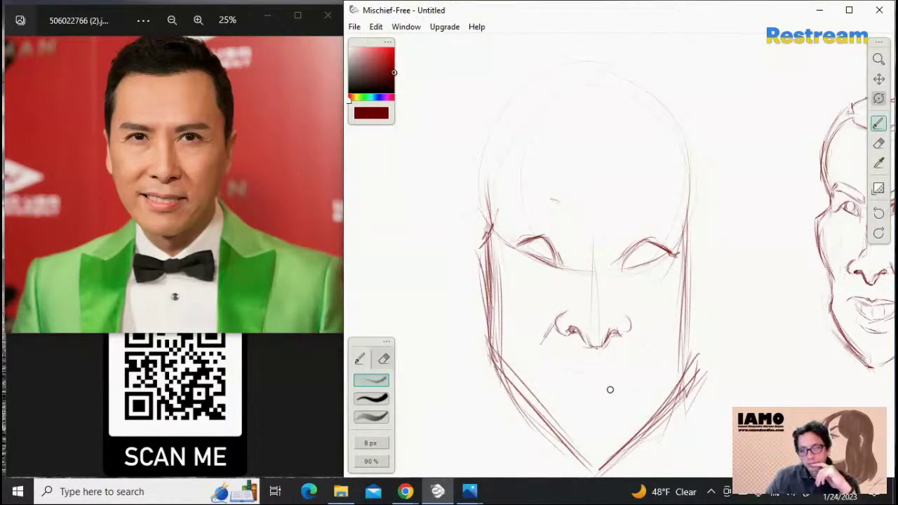
Sketch the mouth with a wide parting line dipping at the centre and a deep U-shaped curve for the open smile
mouse_move(565, 370)
mouse_down()
mouse_move(595, 385)
mouse_move(585, 380)
mouse_move(651, 369)
mouse_up()
drag(593, 379, 634, 372)
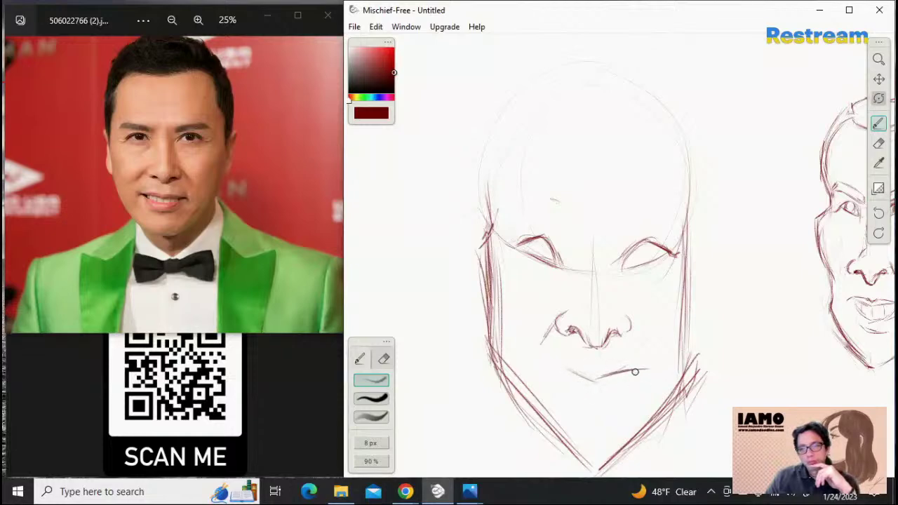
mouse_move(546, 364)
mouse_down()
mouse_move(577, 399)
mouse_move(614, 401)
mouse_up()
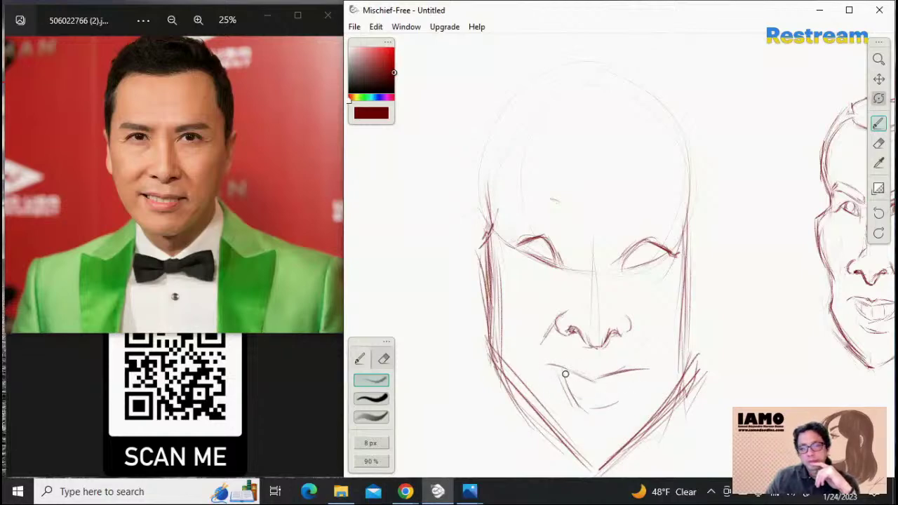
drag(566, 374, 578, 399)
key(ctrl+z)
key(ctrl+z)
key(ctrl+z)
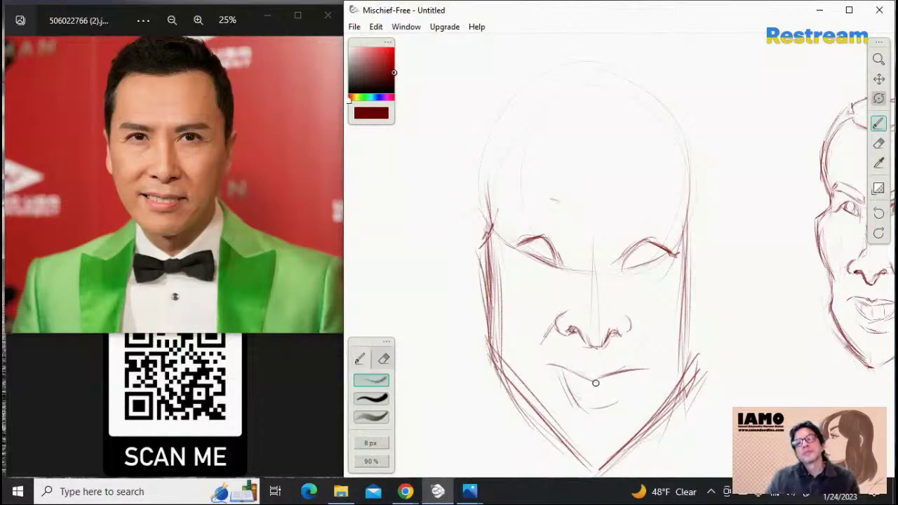
key(ctrl+z)
mouse_move(560, 369)
mouse_down()
mouse_move(570, 391)
mouse_move(597, 405)
mouse_move(618, 397)
mouse_move(631, 374)
mouse_up()
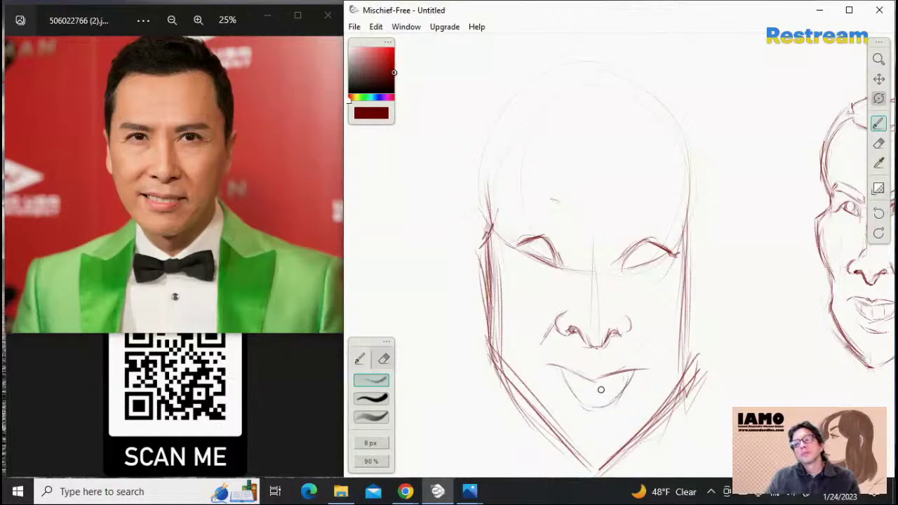
Outline the upper and lower lips around the open mouth and indicate the front teeth
mouse_move(567, 394)
mouse_down()
mouse_move(574, 415)
mouse_move(619, 423)
mouse_up()
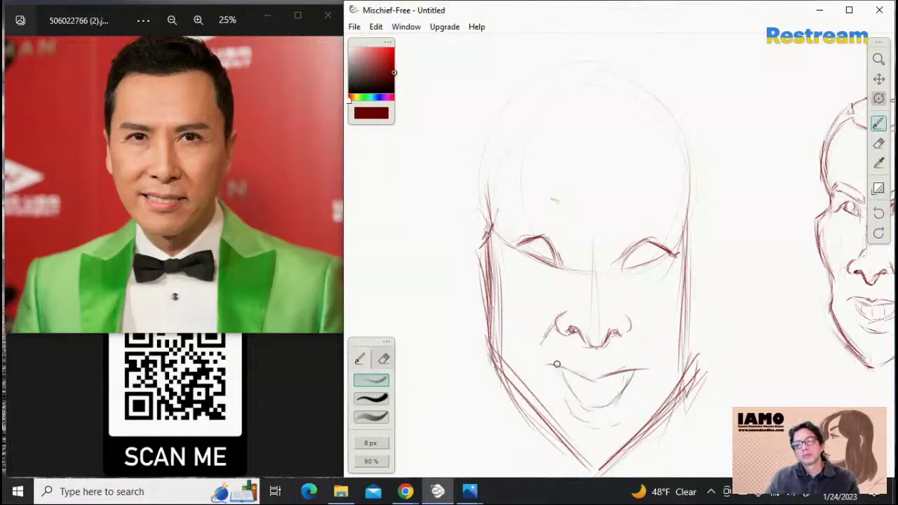
drag(548, 365, 586, 372)
mouse_move(601, 368)
mouse_down()
mouse_move(629, 368)
mouse_move(603, 368)
mouse_up()
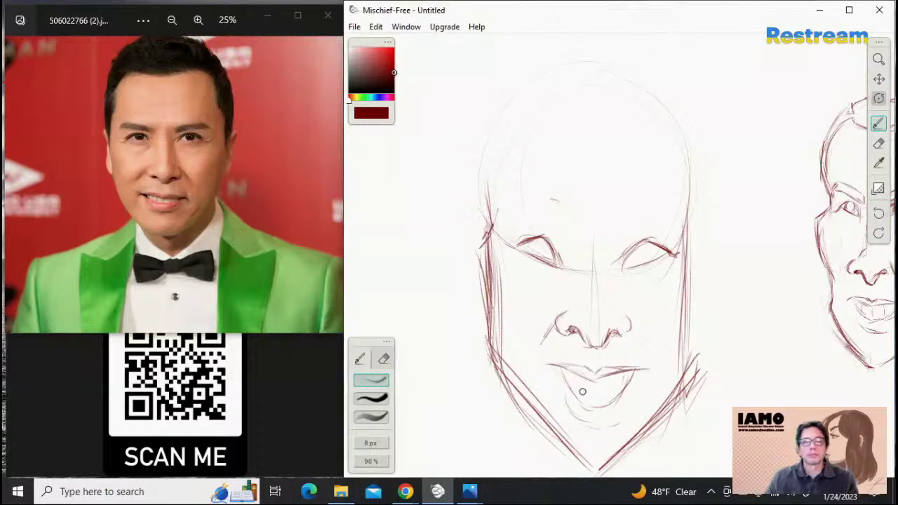
mouse_move(563, 390)
mouse_down()
mouse_move(569, 408)
mouse_move(596, 402)
mouse_move(580, 399)
mouse_up()
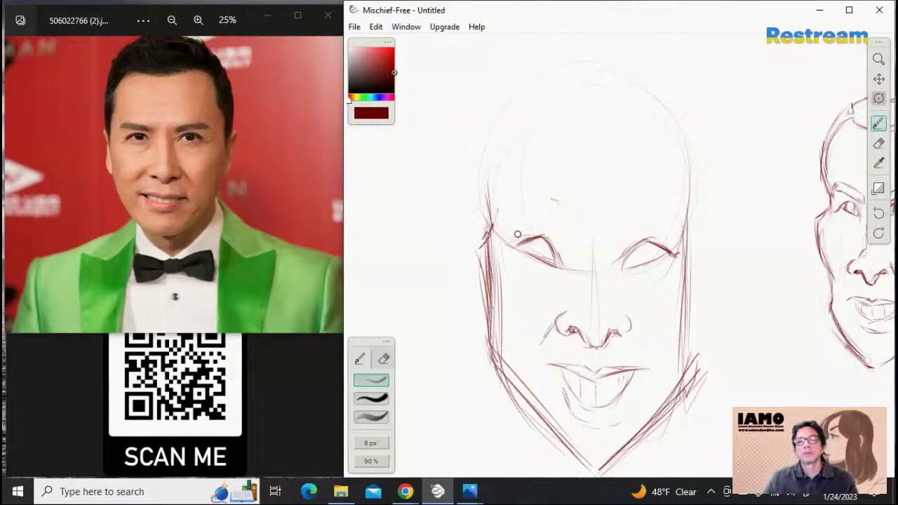
Erase both eyes and the stray forehead mark using the 51 px eraser at 100% opacity
mouse_move(530, 247)
mouse_down()
mouse_move(549, 257)
mouse_move(540, 254)
mouse_move(551, 246)
mouse_up()
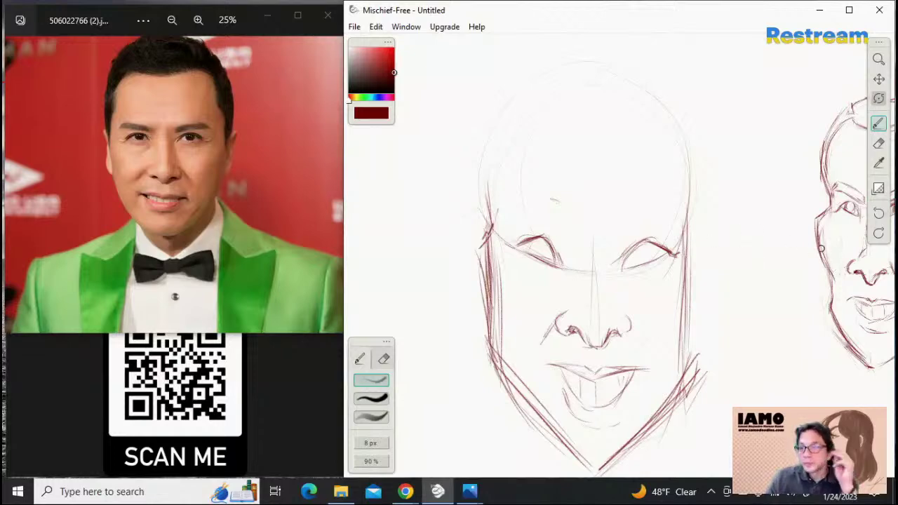
click(878, 143)
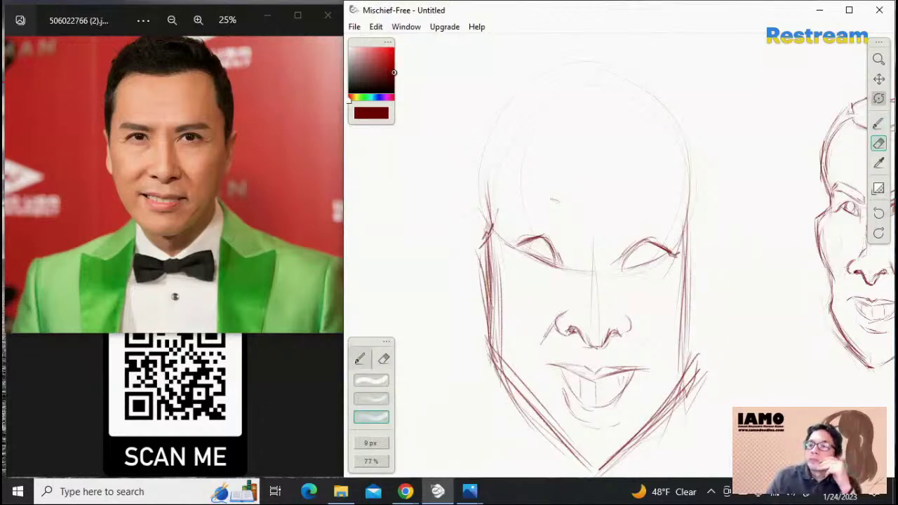
click(371, 381)
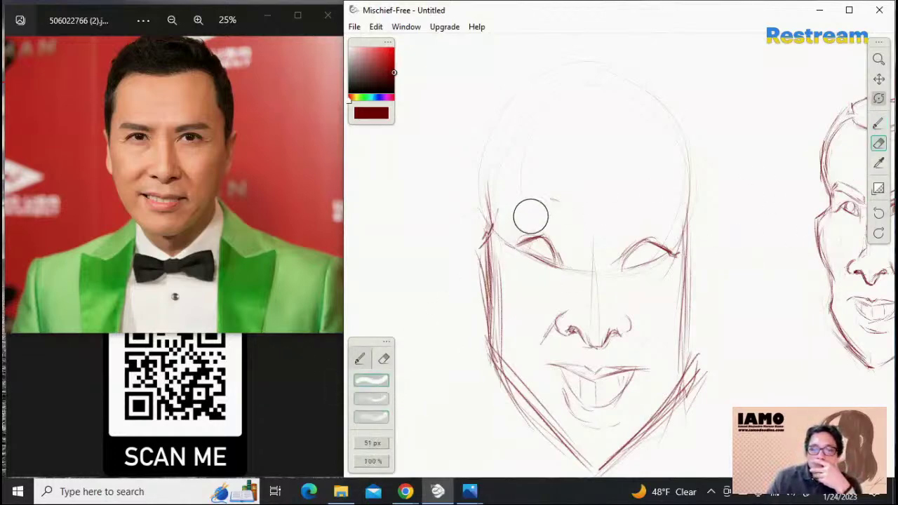
drag(529, 214, 544, 271)
mouse_move(641, 244)
mouse_down()
mouse_move(656, 267)
mouse_move(660, 248)
mouse_move(683, 286)
mouse_move(662, 240)
mouse_up()
drag(542, 203, 572, 214)
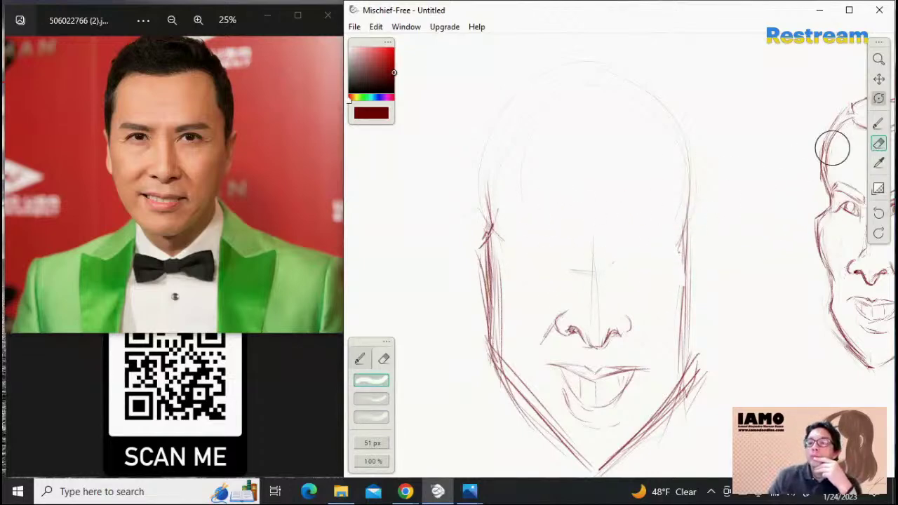
Mark light guidelines for a higher eye position and draw the slanted lower lids of both eyes with the 8 px brush
click(878, 124)
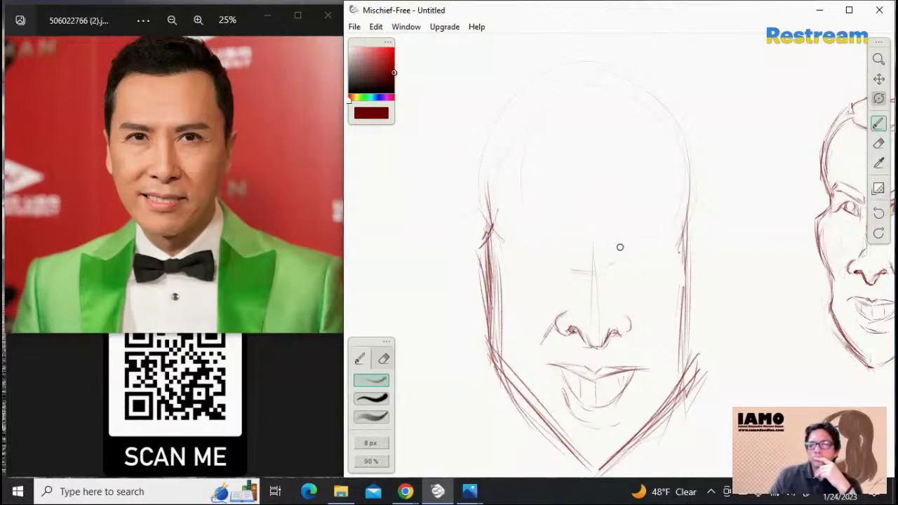
drag(554, 216, 619, 214)
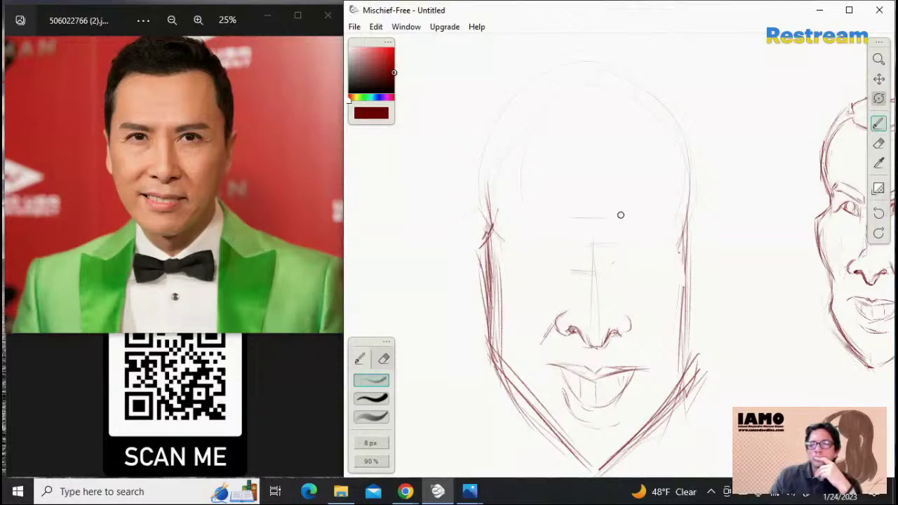
drag(528, 242, 555, 237)
drag(663, 220, 652, 240)
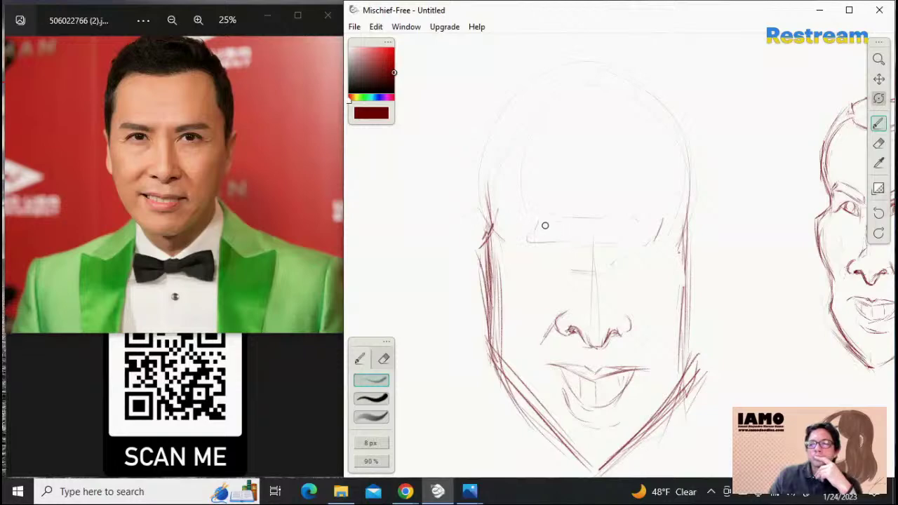
drag(534, 224, 561, 239)
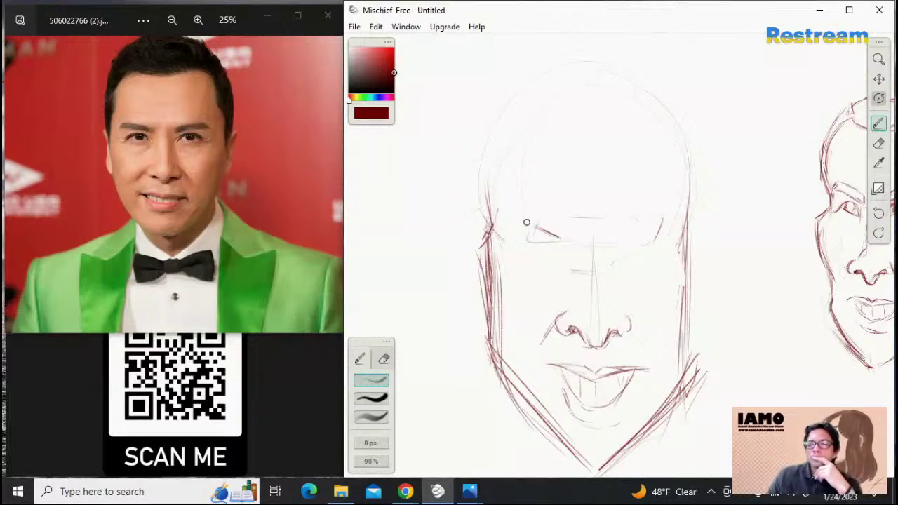
drag(666, 221, 620, 239)
mouse_move(517, 220)
mouse_down()
mouse_move(542, 212)
mouse_move(533, 211)
mouse_move(560, 222)
mouse_move(538, 209)
mouse_move(562, 240)
mouse_up()
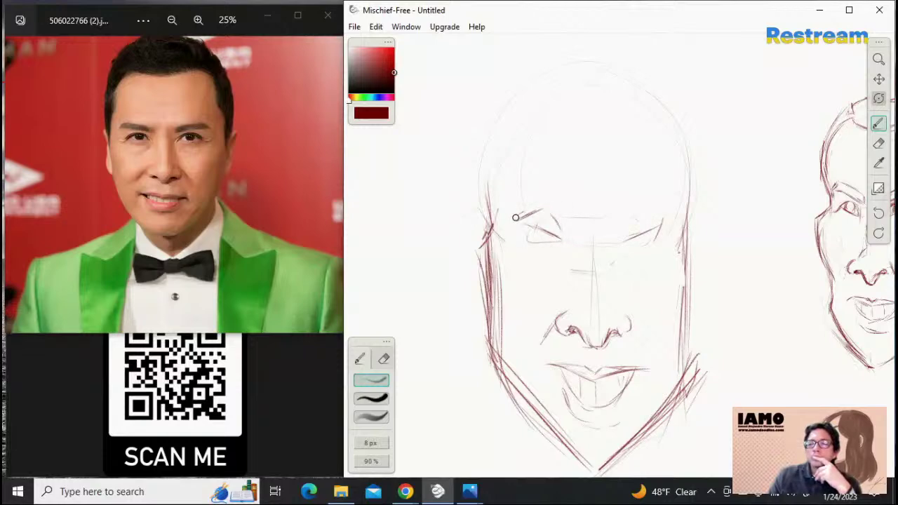
Draw arched upper lids on both eyes, darken their outer corners and add the irises
drag(515, 217, 556, 218)
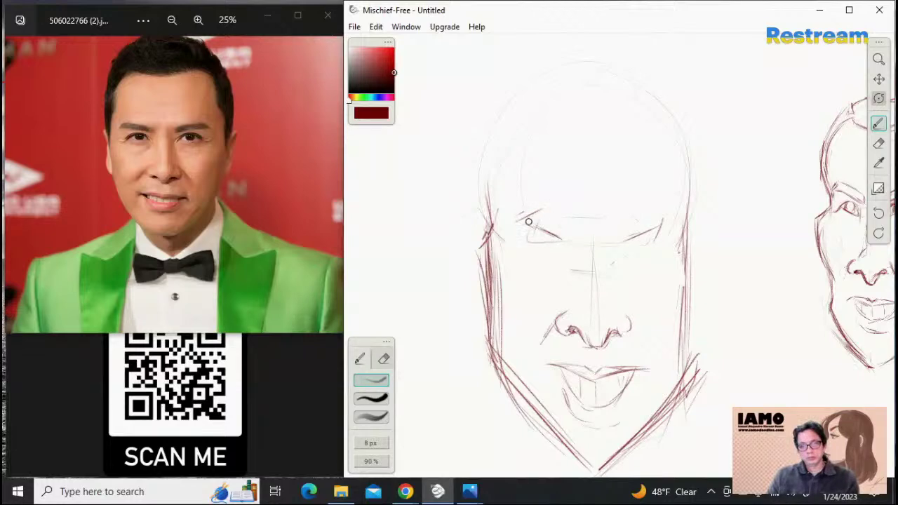
mouse_move(551, 214)
mouse_down()
mouse_move(564, 239)
mouse_move(529, 212)
mouse_move(540, 212)
mouse_up()
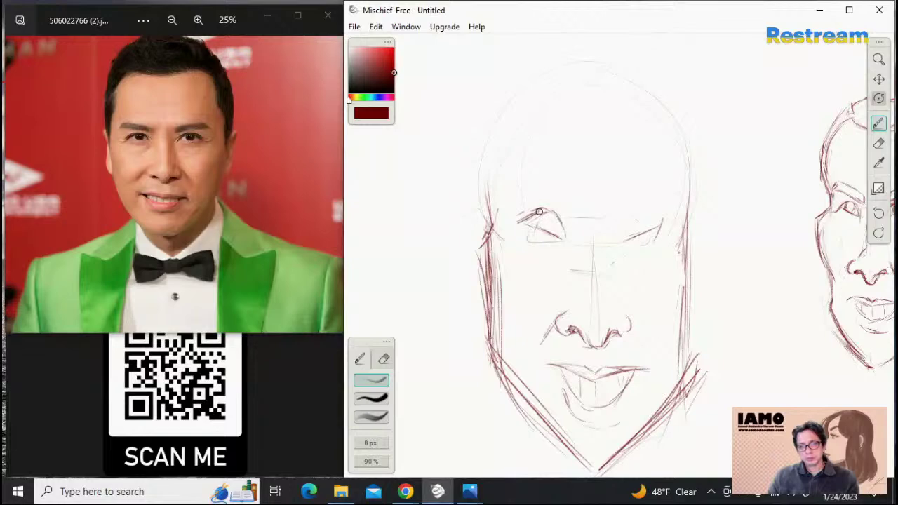
mouse_move(623, 227)
mouse_down()
mouse_move(618, 242)
mouse_move(633, 216)
mouse_move(662, 220)
mouse_up()
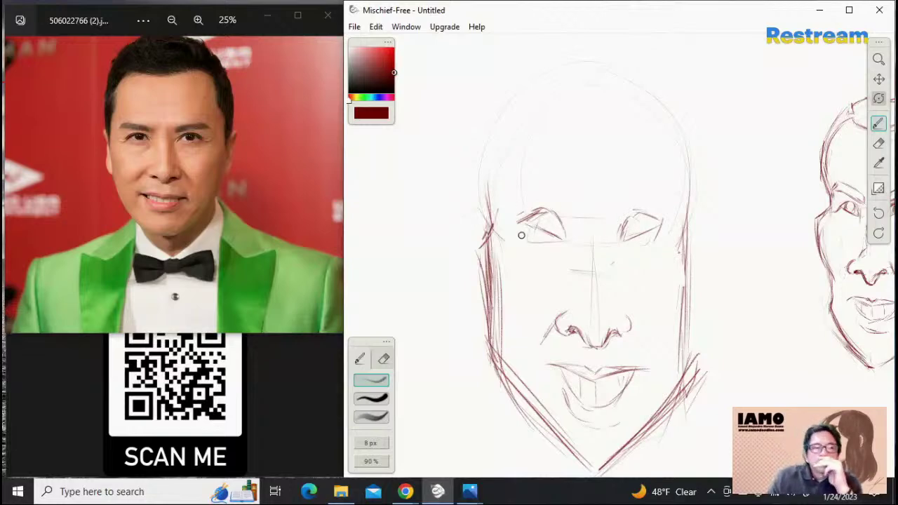
mouse_move(531, 217)
mouse_down()
mouse_move(515, 234)
mouse_move(545, 209)
mouse_up()
drag(648, 220, 667, 236)
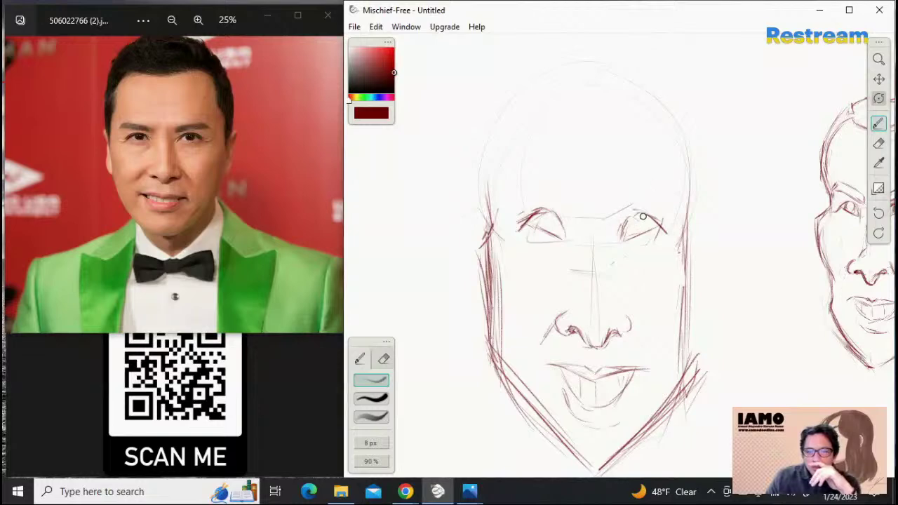
drag(636, 216, 635, 235)
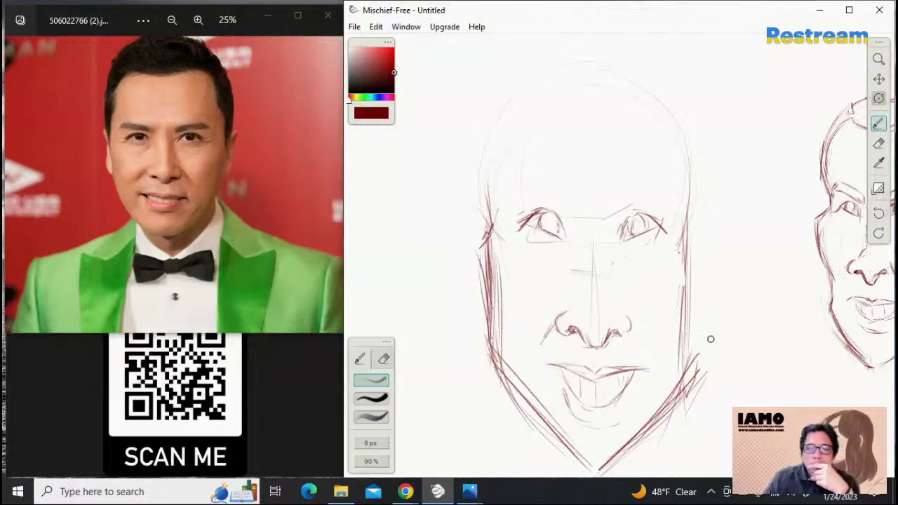
Widen the right side of the face with a new outer line and blunt the chin with a short curve
drag(701, 333, 696, 364)
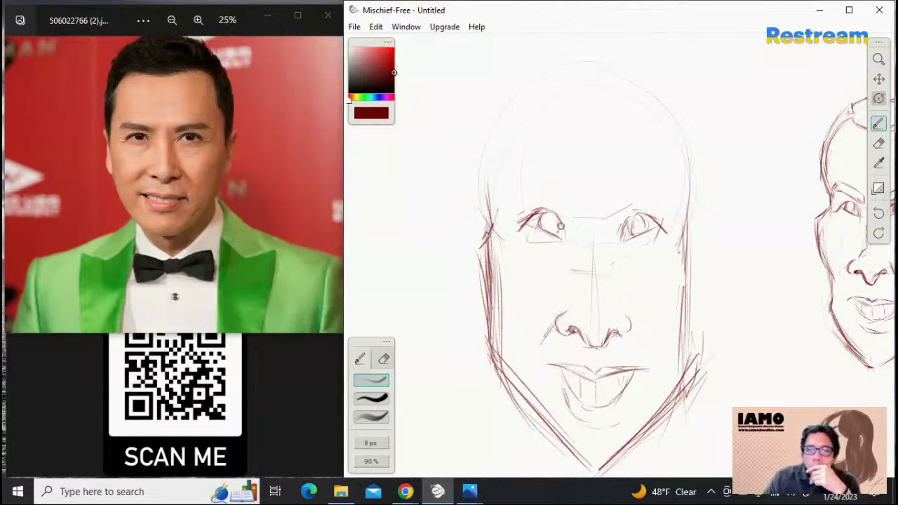
drag(694, 264, 689, 357)
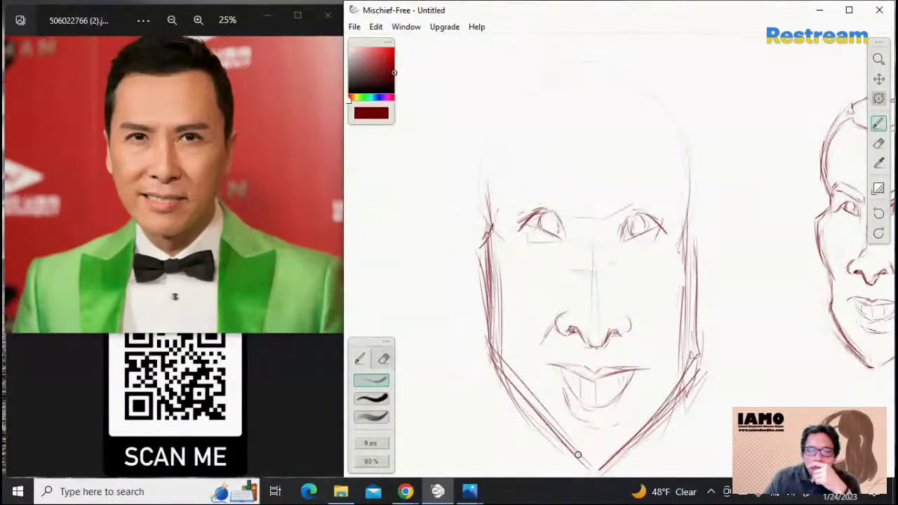
mouse_move(579, 453)
mouse_down()
mouse_move(596, 465)
mouse_move(610, 457)
mouse_up()
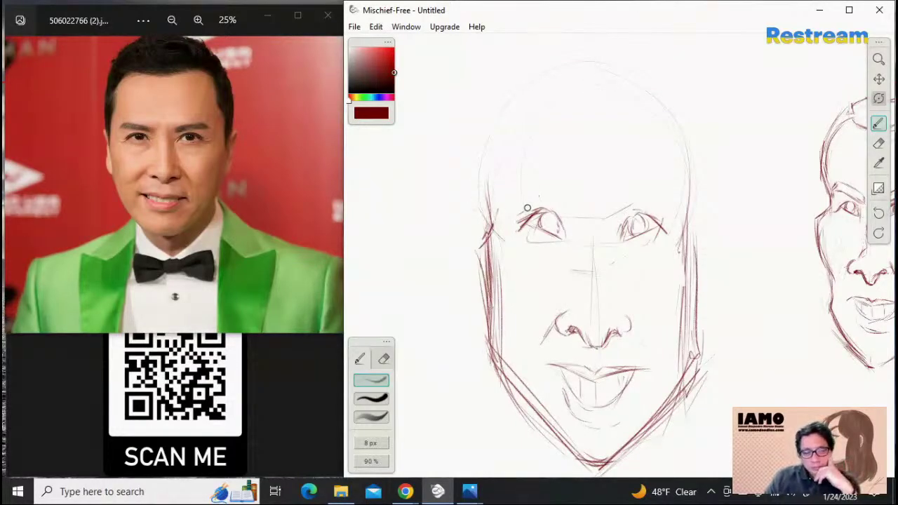
Sketch thick eyebrows slanting down towards the nose and add a short curved hairline at the top of the forehead
drag(562, 209, 519, 194)
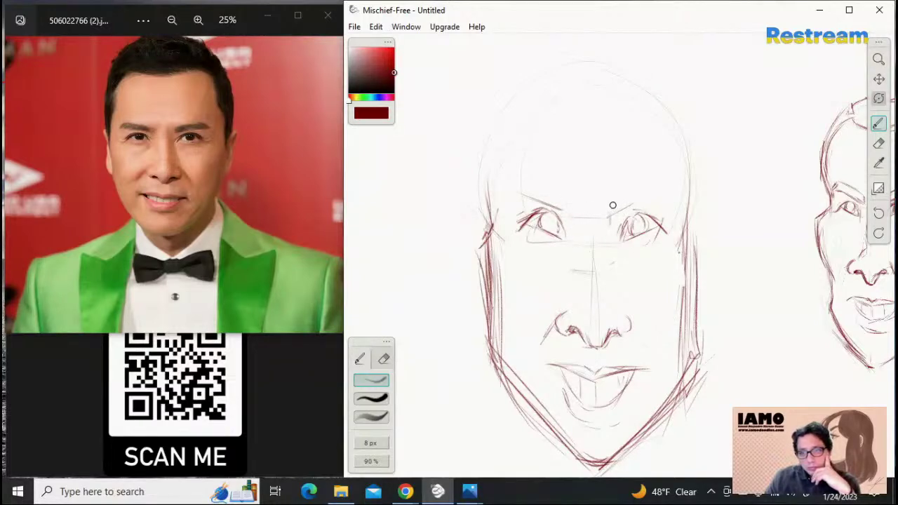
drag(662, 195, 620, 208)
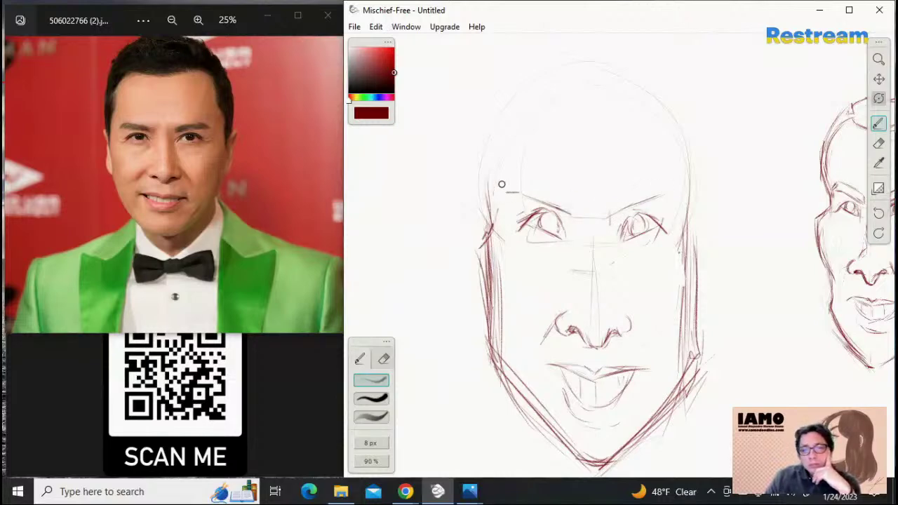
mouse_move(501, 185)
mouse_down()
mouse_move(502, 171)
mouse_move(556, 185)
mouse_up()
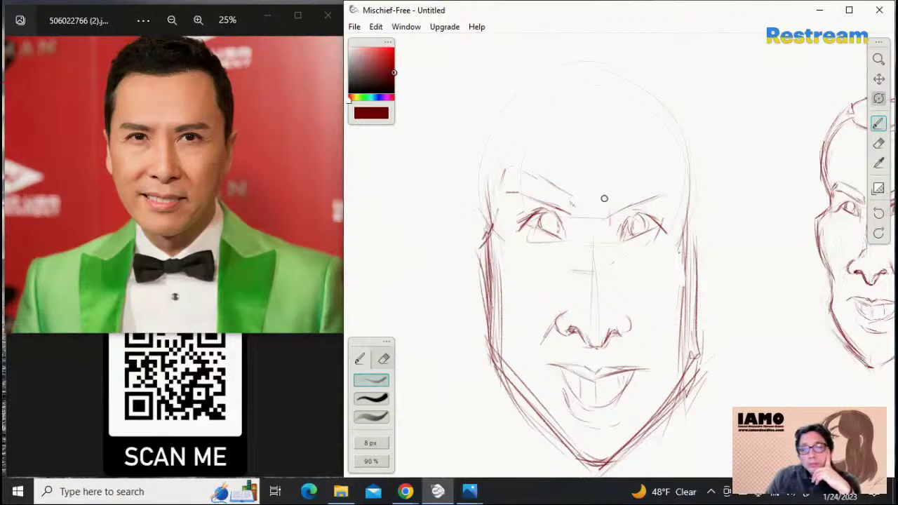
mouse_move(605, 199)
mouse_down()
mouse_move(608, 213)
mouse_move(661, 171)
mouse_up()
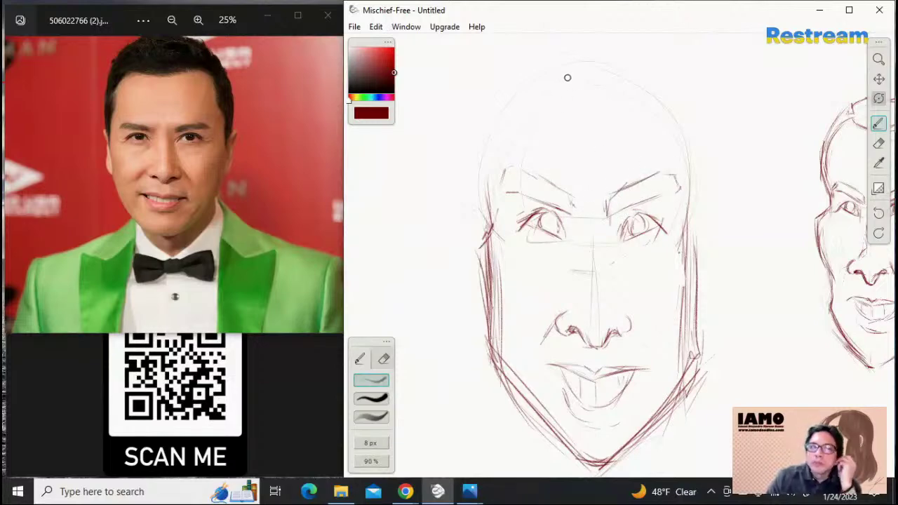
mouse_move(560, 76)
mouse_down()
mouse_move(617, 75)
mouse_move(547, 60)
mouse_up()
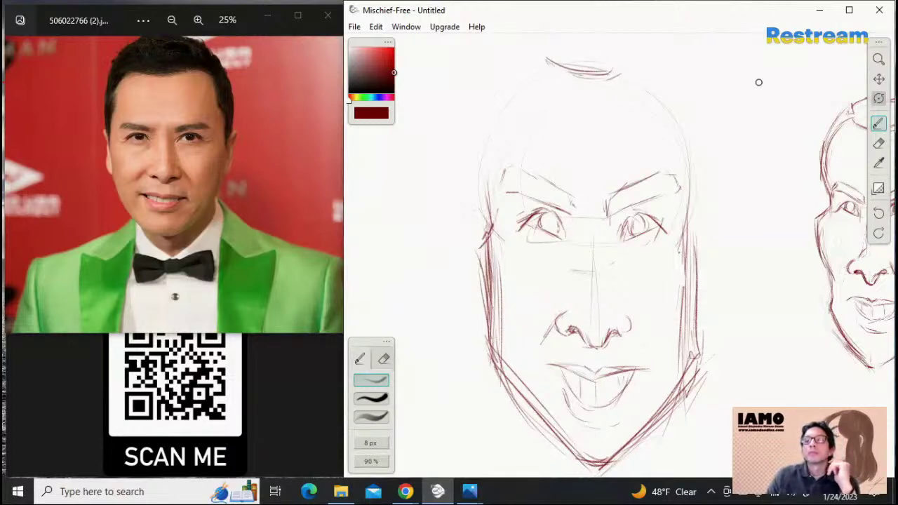
Redraw the cranium higher and wider with a rounded outline running from the left temple over the top to the right temple
click(880, 61)
drag(762, 114, 726, 116)
click(877, 83)
mouse_move(744, 154)
mouse_down()
mouse_move(677, 148)
mouse_move(664, 189)
mouse_up()
click(879, 125)
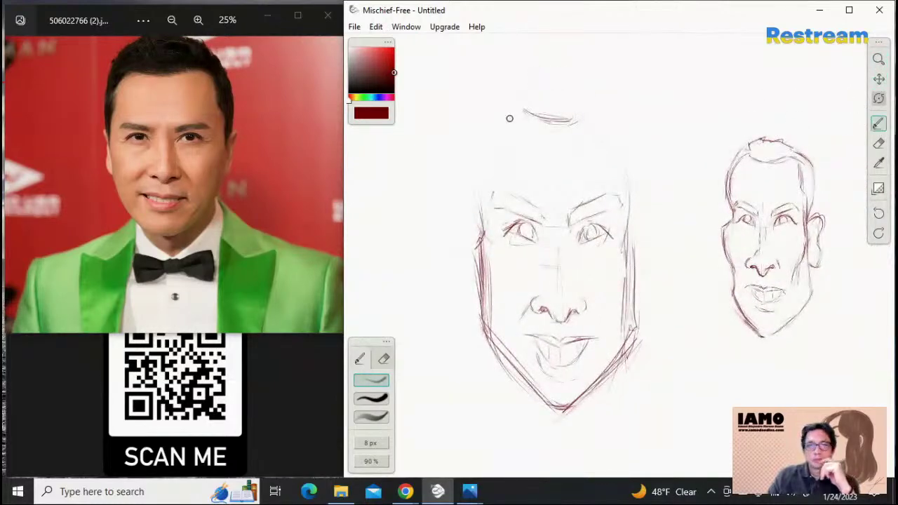
click(878, 143)
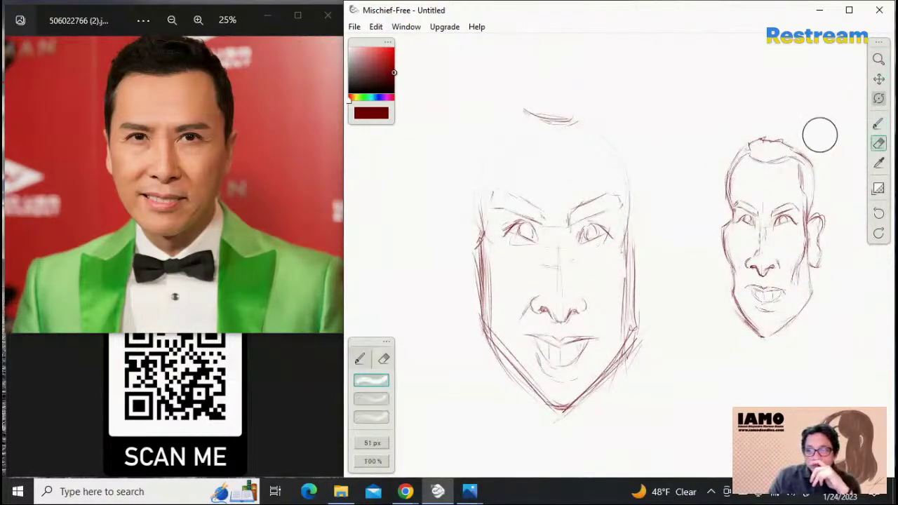
click(879, 124)
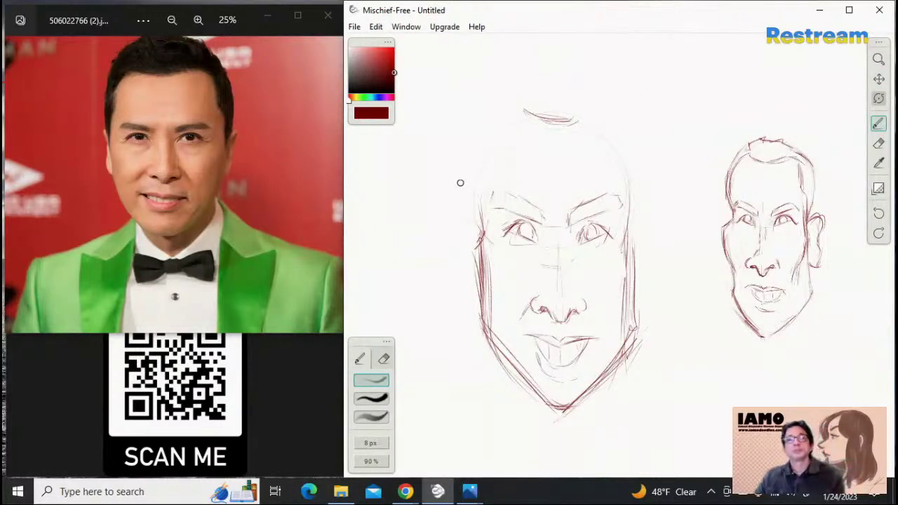
drag(459, 184, 488, 234)
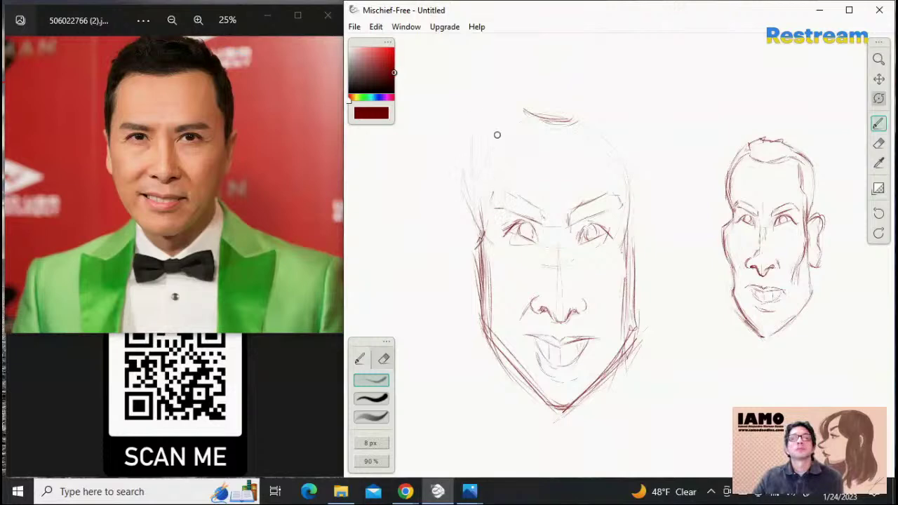
drag(479, 118, 462, 190)
mouse_move(478, 117)
mouse_down()
mouse_move(509, 91)
mouse_move(561, 89)
mouse_up()
mouse_move(498, 98)
mouse_down()
mouse_move(587, 91)
mouse_move(635, 217)
mouse_up()
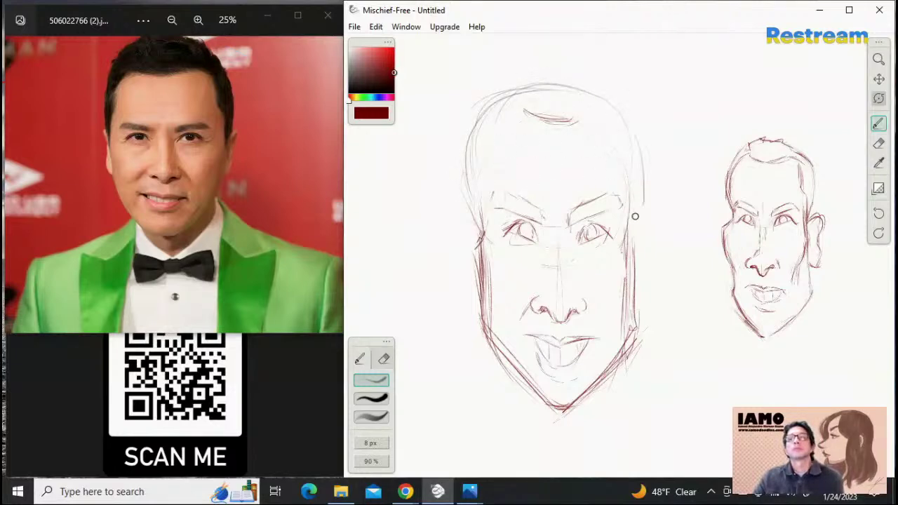
drag(634, 131, 635, 203)
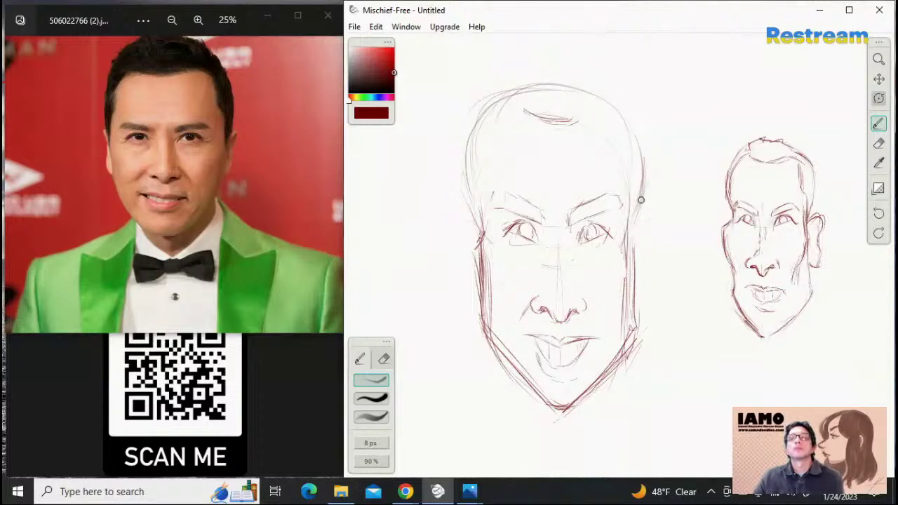
Reinforce the cranium outline over the top and down the right temple, and mark a lower chin point beneath the jaw
drag(654, 147, 645, 182)
drag(645, 146, 584, 71)
mouse_move(473, 132)
mouse_down()
mouse_move(502, 143)
mouse_move(559, 92)
mouse_up()
mouse_move(492, 104)
mouse_down()
mouse_move(560, 79)
mouse_move(619, 111)
mouse_move(582, 80)
mouse_up()
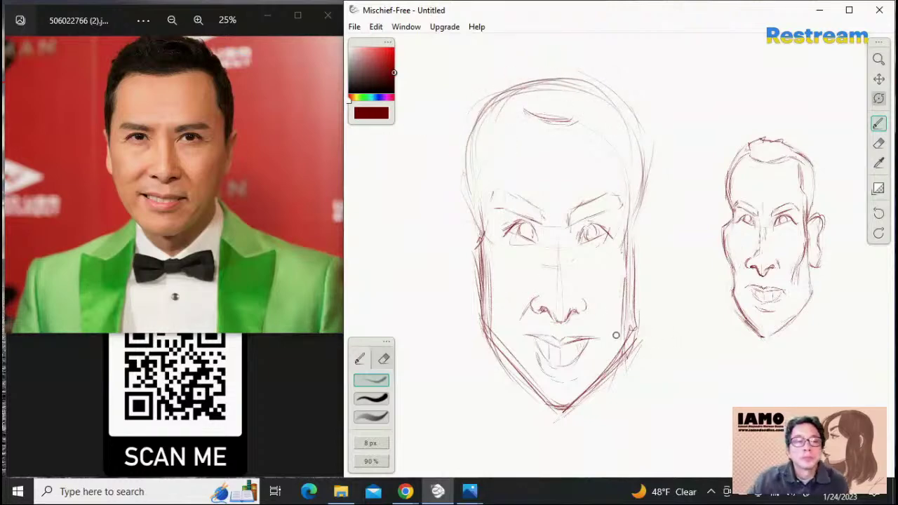
drag(522, 378, 499, 352)
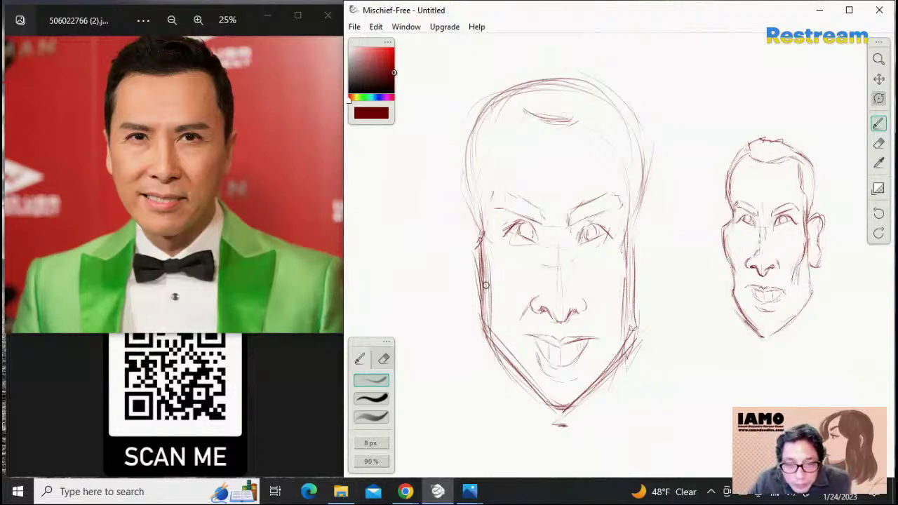
drag(481, 351, 538, 414)
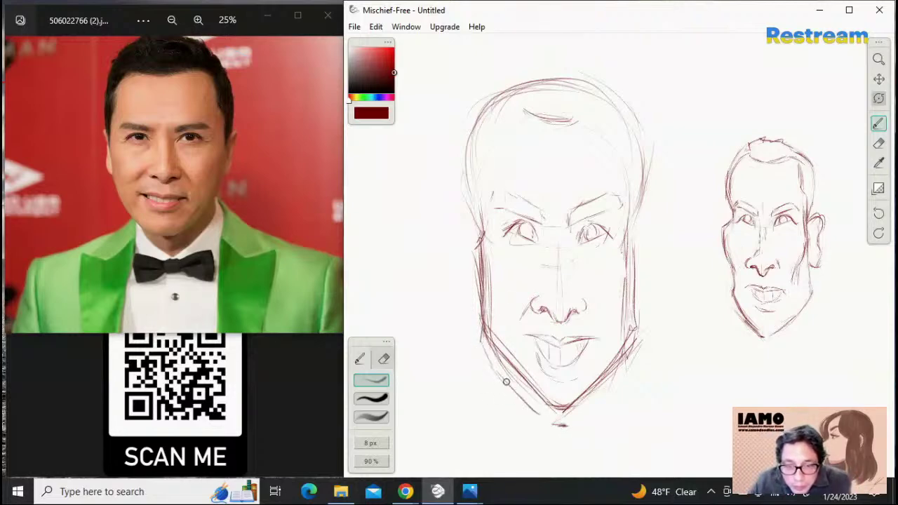
mouse_move(506, 382)
mouse_down()
mouse_move(563, 429)
mouse_move(574, 402)
mouse_up()
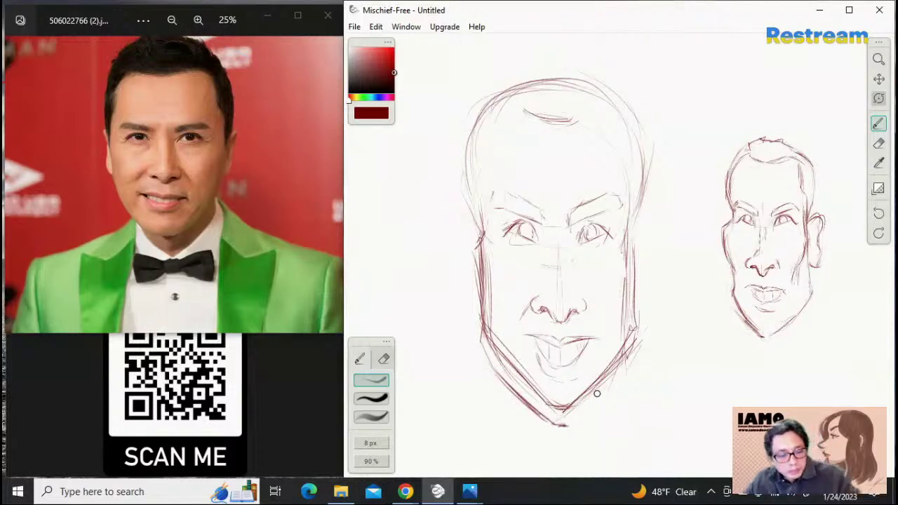
key(ctrl+z)
key(ctrl+z)
key(ctrl+z)
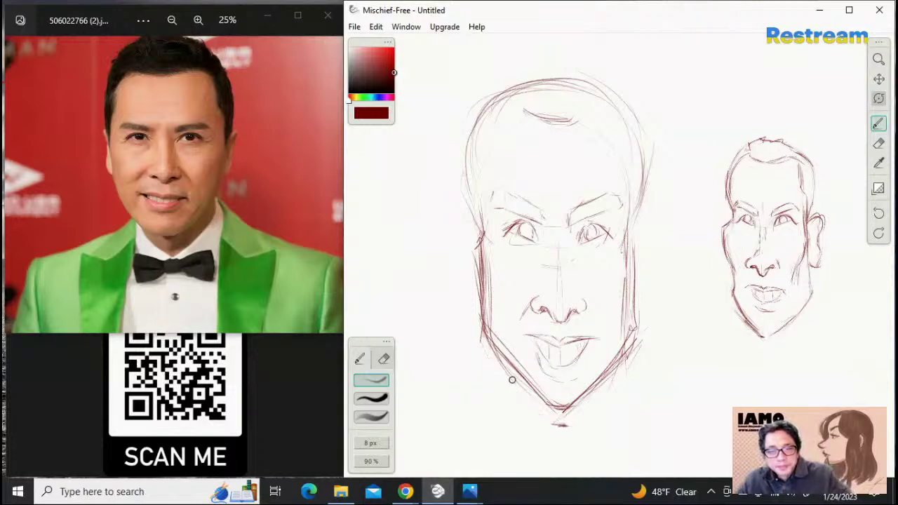
Draw a lower, wider V-shaped jawline on both sides, running from the jaw corners down to the new chin point
drag(488, 357, 559, 424)
mouse_move(505, 379)
mouse_down()
mouse_move(561, 425)
mouse_move(484, 361)
mouse_move(481, 334)
mouse_move(483, 342)
mouse_up()
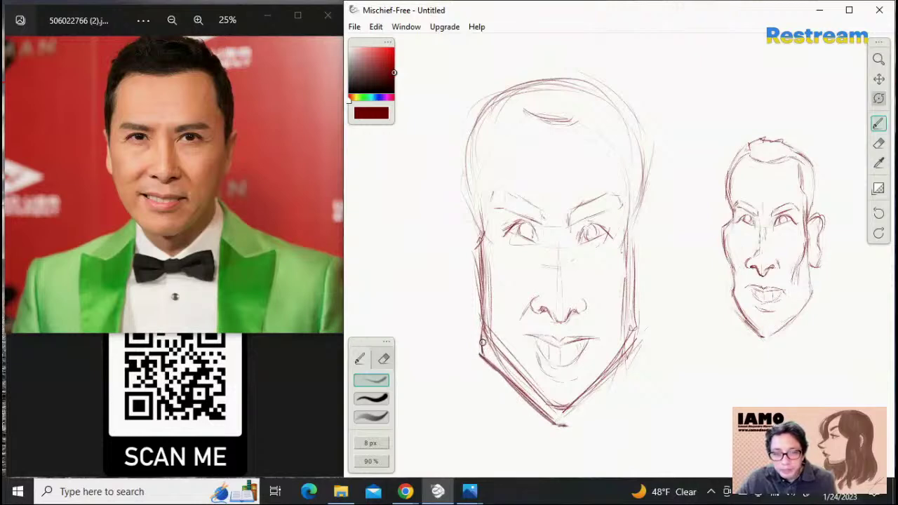
mouse_move(568, 423)
mouse_down()
mouse_move(642, 352)
mouse_move(643, 332)
mouse_move(631, 328)
mouse_move(650, 333)
mouse_move(639, 343)
mouse_move(637, 335)
mouse_move(643, 356)
mouse_up()
Erase the old inner jawlines above the new jaw with a narrow eraser of about 18 px at 100% opacity
click(878, 143)
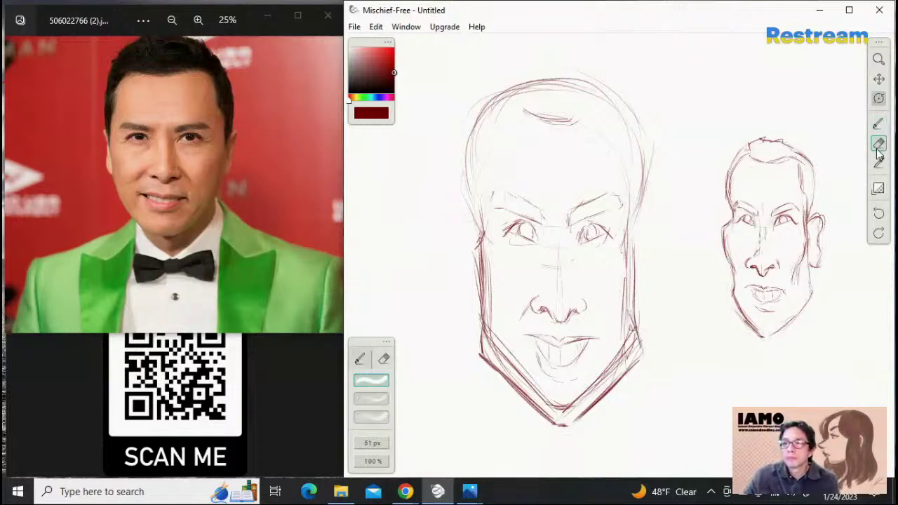
click(374, 416)
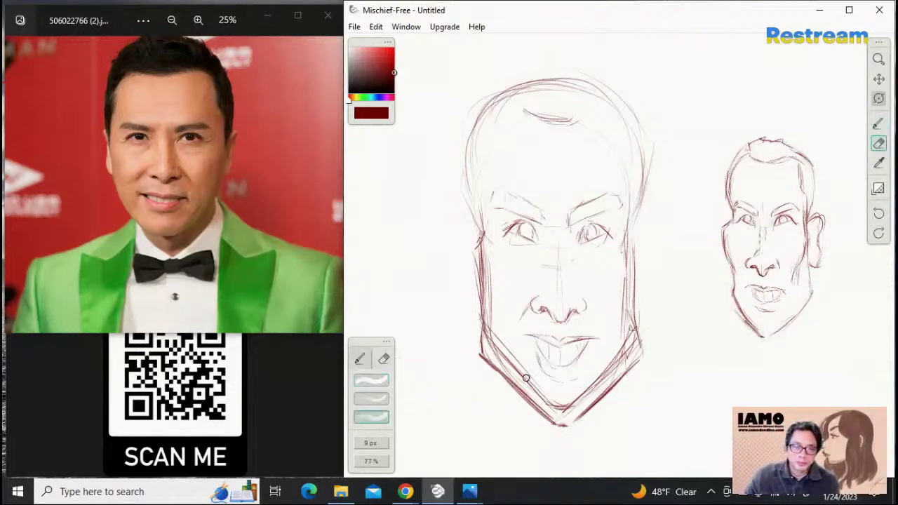
click(388, 384)
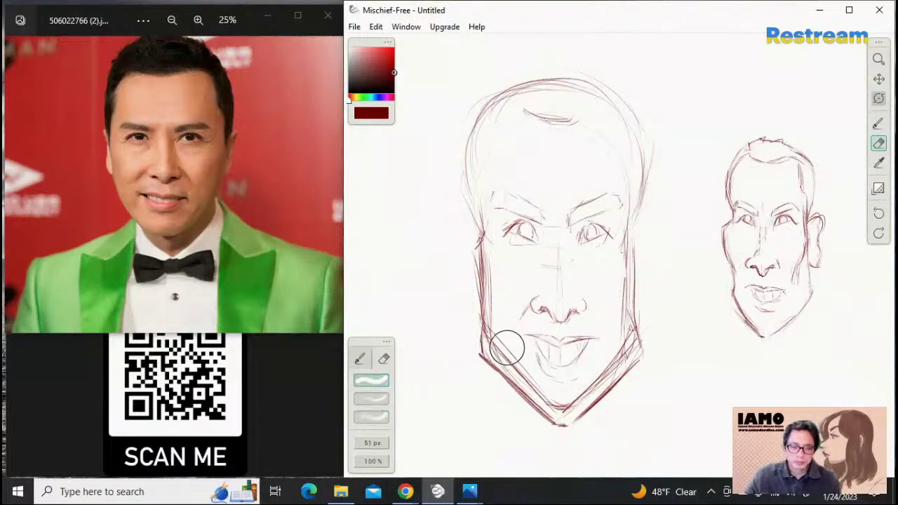
key(bracketright)
key(bracketright)
key(bracketright)
key(bracketright)
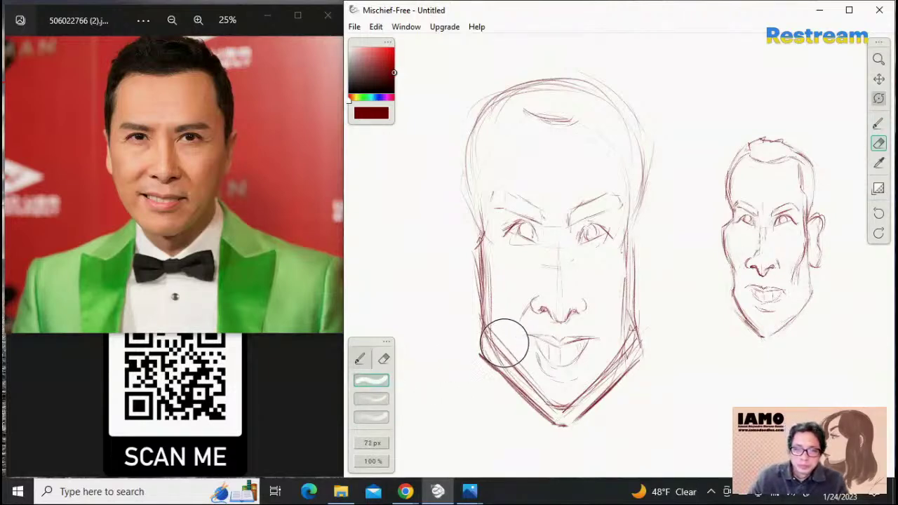
key(bracketleft)
key(bracketleft)
key(bracketleft)
key(bracketleft)
key(bracketleft)
key(bracketleft)
key(bracketleft)
key(bracketleft)
key(bracketleft)
key(bracketleft)
key(bracketleft)
key(bracketleft)
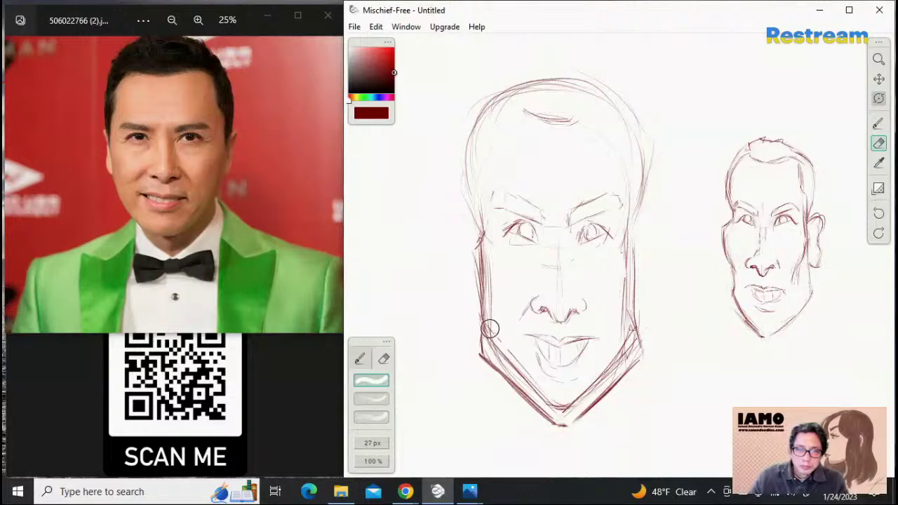
mouse_move(552, 410)
mouse_down()
mouse_move(515, 361)
mouse_move(534, 382)
mouse_move(502, 361)
mouse_move(563, 414)
mouse_move(582, 384)
mouse_move(604, 375)
mouse_move(584, 404)
mouse_move(629, 365)
mouse_move(615, 374)
mouse_move(613, 357)
mouse_move(587, 381)
mouse_move(615, 351)
mouse_up()
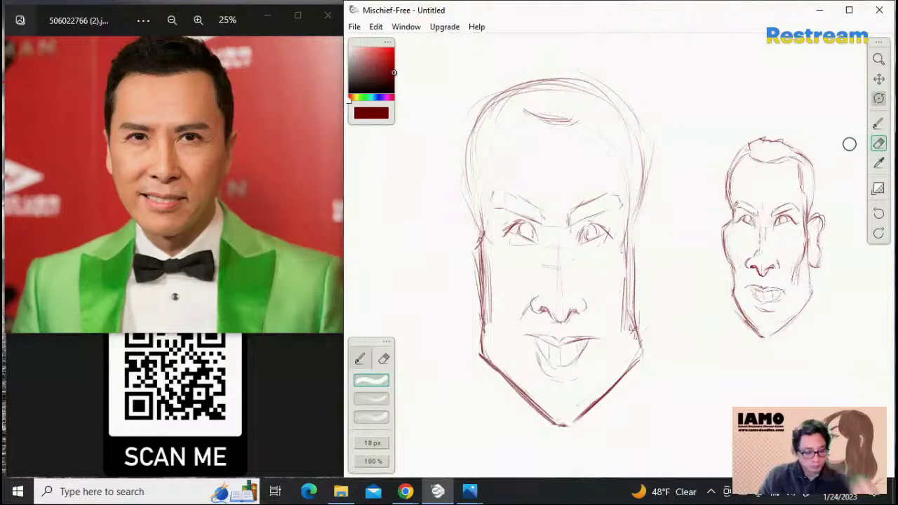
Erase the surplus inner lines along the left cheek and most of the right cheek's outline
click(878, 124)
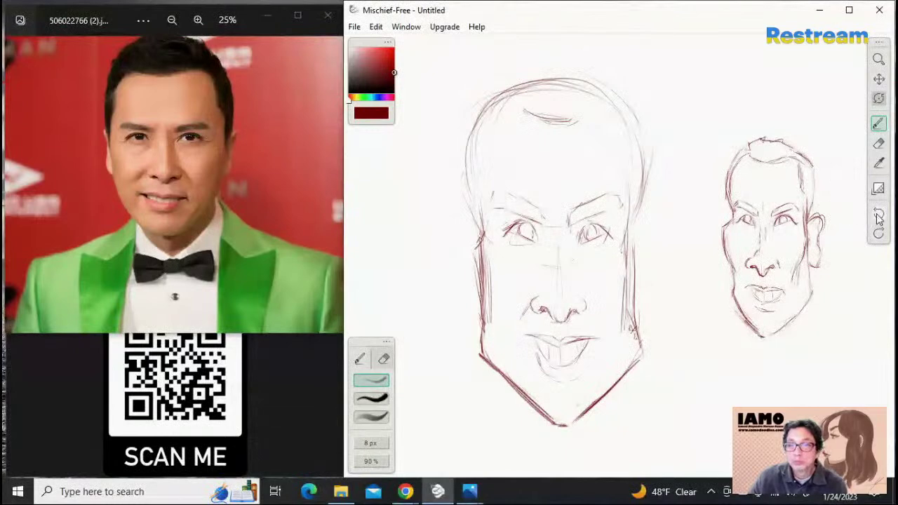
click(879, 146)
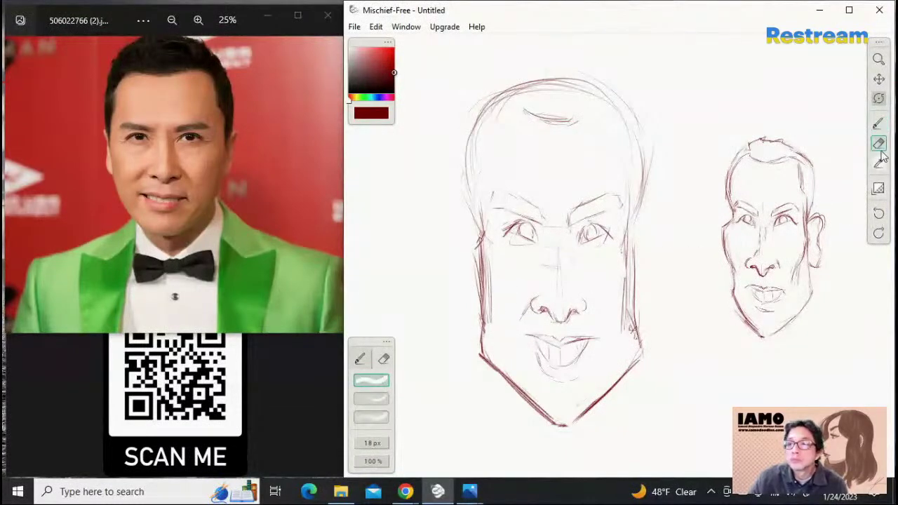
click(878, 123)
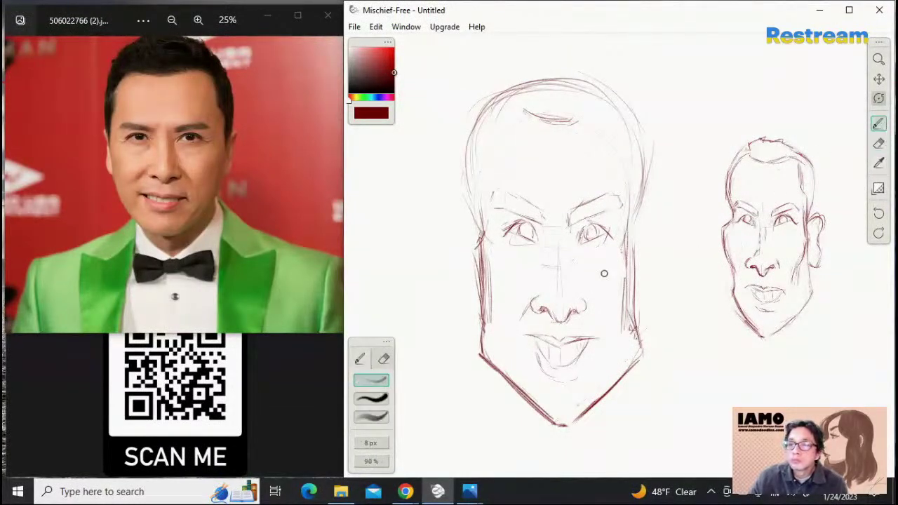
click(878, 145)
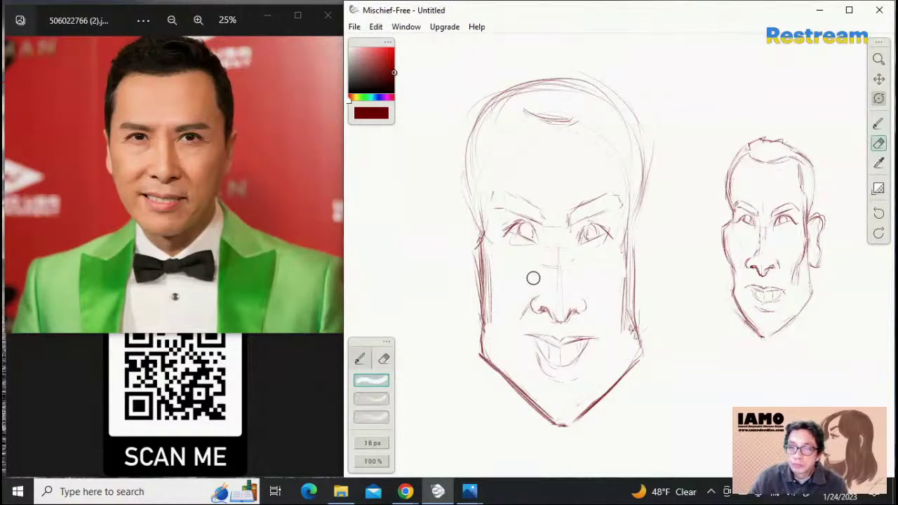
mouse_move(491, 324)
mouse_down()
mouse_move(483, 252)
mouse_move(488, 318)
mouse_move(496, 282)
mouse_move(485, 247)
mouse_up()
mouse_move(641, 274)
mouse_down()
mouse_move(626, 307)
mouse_move(621, 285)
mouse_move(629, 341)
mouse_move(626, 245)
mouse_move(639, 316)
mouse_move(633, 339)
mouse_move(615, 325)
mouse_up()
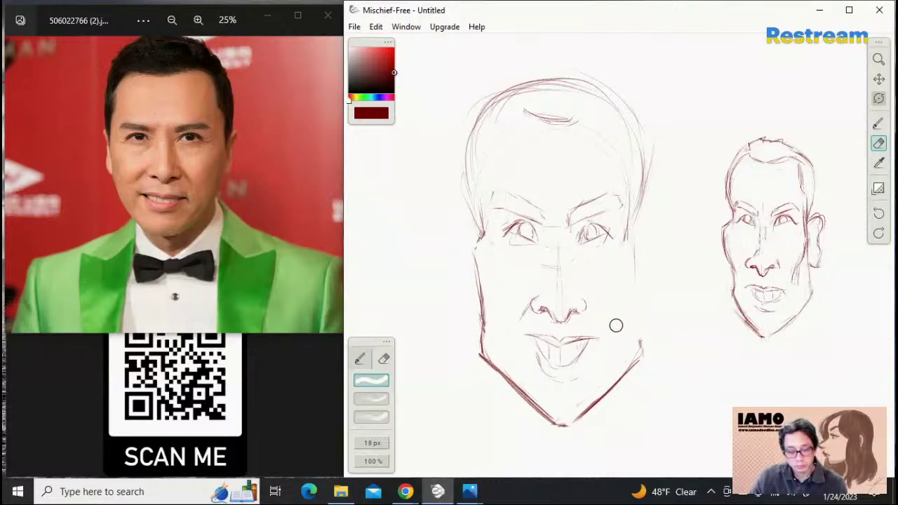
Redraw the left cheek contour darker with the 8 px brush, from eye level down to the jaw corner
click(878, 124)
click(877, 143)
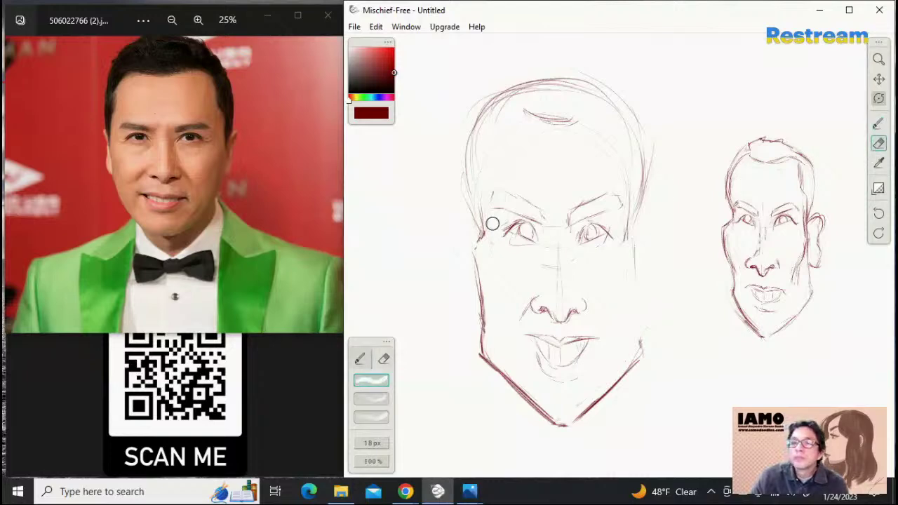
click(360, 360)
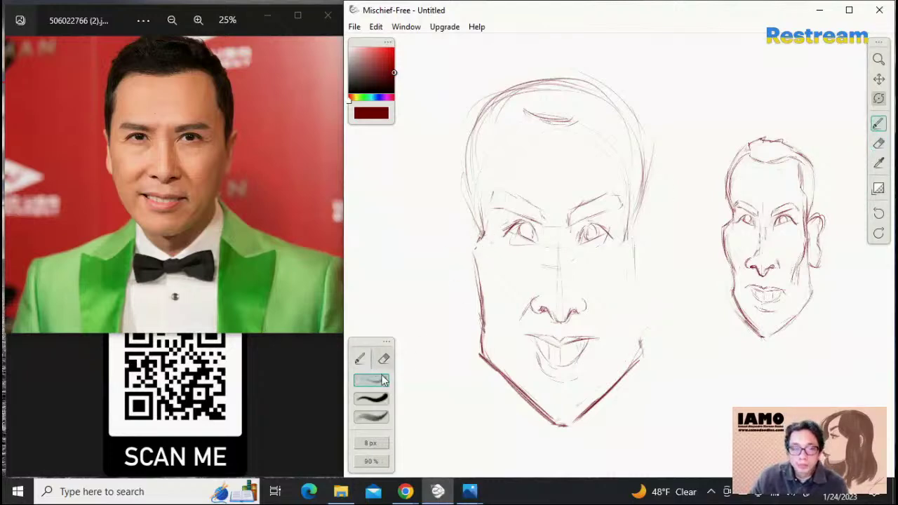
click(379, 382)
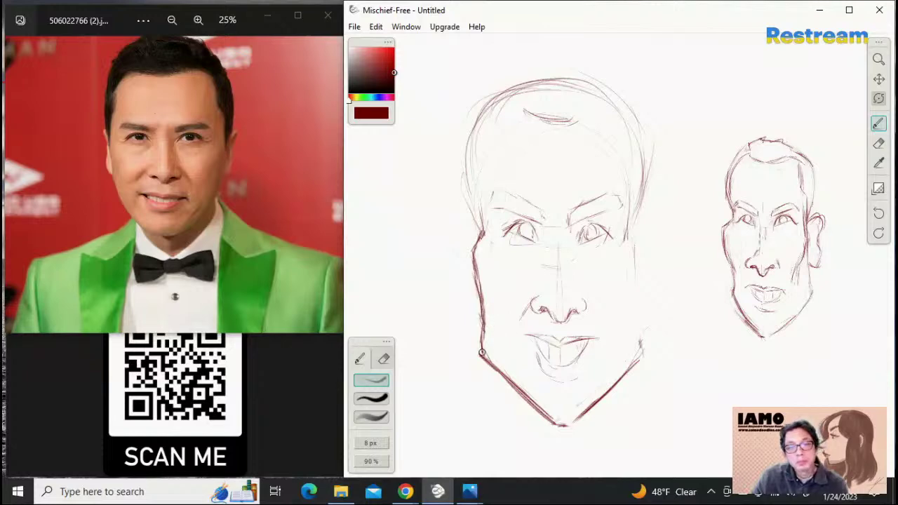
drag(636, 237, 640, 268)
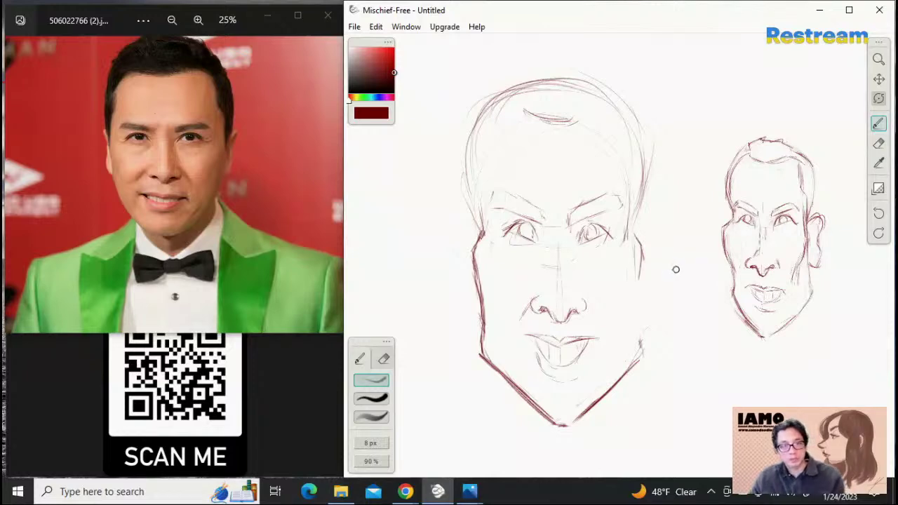
key(ctrl+z)
key(ctrl+z)
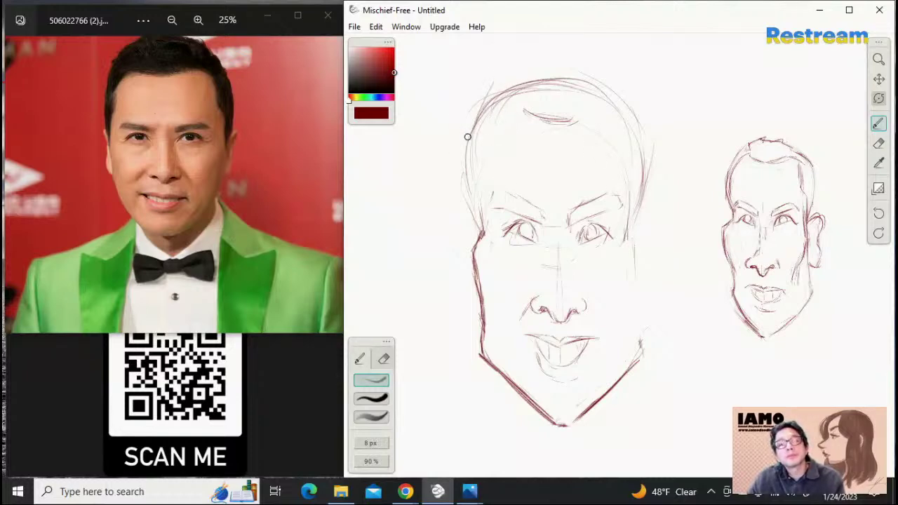
Draw a spiky hair outline above the cranium and darken the head contour down the left side to the temple
mouse_move(503, 62)
mouse_down()
mouse_move(513, 94)
mouse_move(511, 77)
mouse_move(529, 60)
mouse_move(595, 80)
mouse_up()
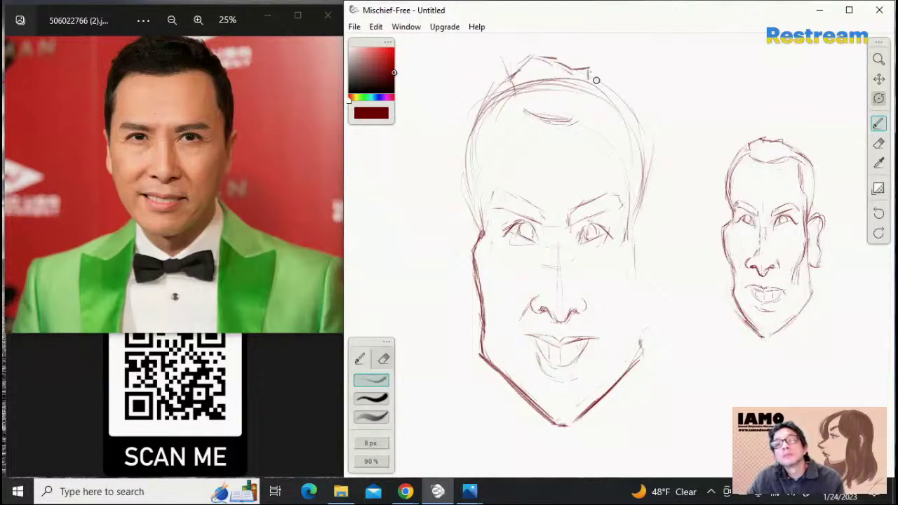
mouse_move(511, 84)
mouse_down()
mouse_move(497, 103)
mouse_move(490, 96)
mouse_move(466, 156)
mouse_up()
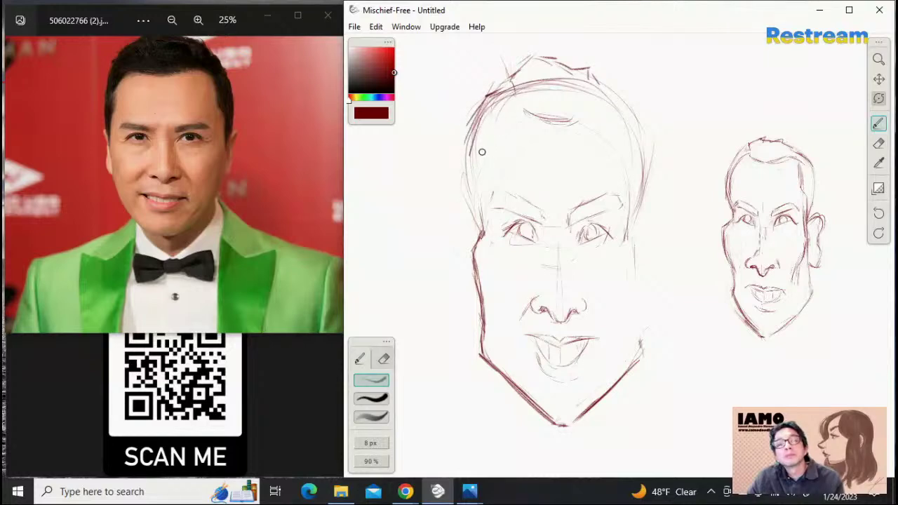
mouse_move(495, 92)
mouse_down()
mouse_move(464, 159)
mouse_move(473, 131)
mouse_move(477, 182)
mouse_move(465, 153)
mouse_move(484, 222)
mouse_up()
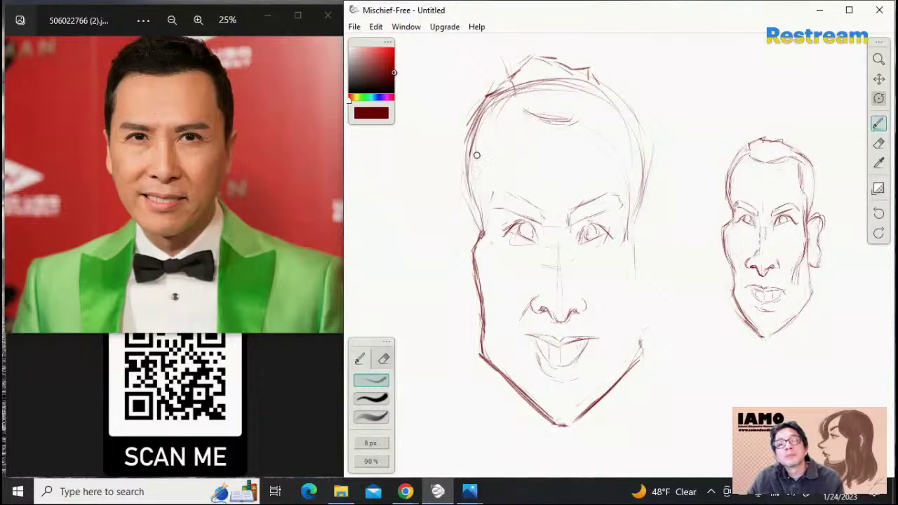
Extend the hairline curve to the left side of the forehead and outline the inner edge of the left-side hair
mouse_move(502, 113)
mouse_down()
mouse_move(486, 131)
mouse_move(507, 108)
mouse_up()
key(ctrl+z)
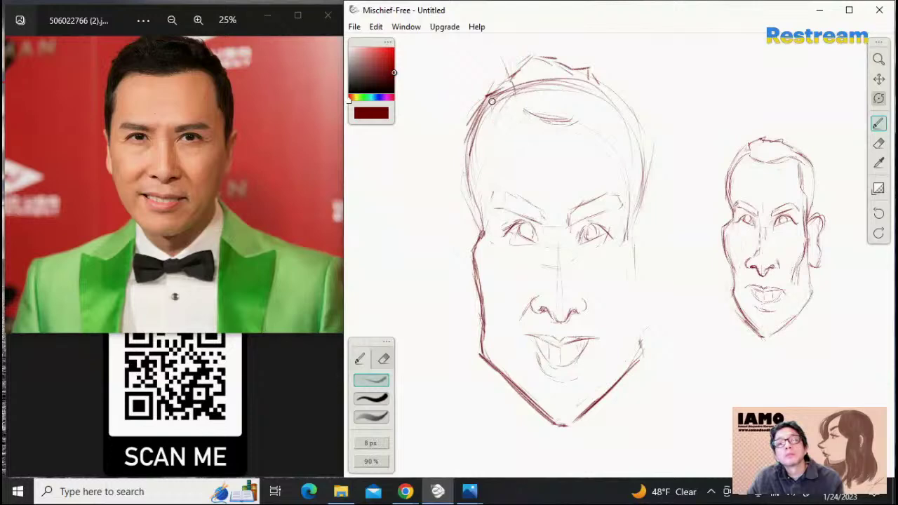
mouse_move(494, 99)
mouse_down()
mouse_move(537, 114)
mouse_move(504, 103)
mouse_move(572, 110)
mouse_move(536, 116)
mouse_move(507, 107)
mouse_move(479, 142)
mouse_up()
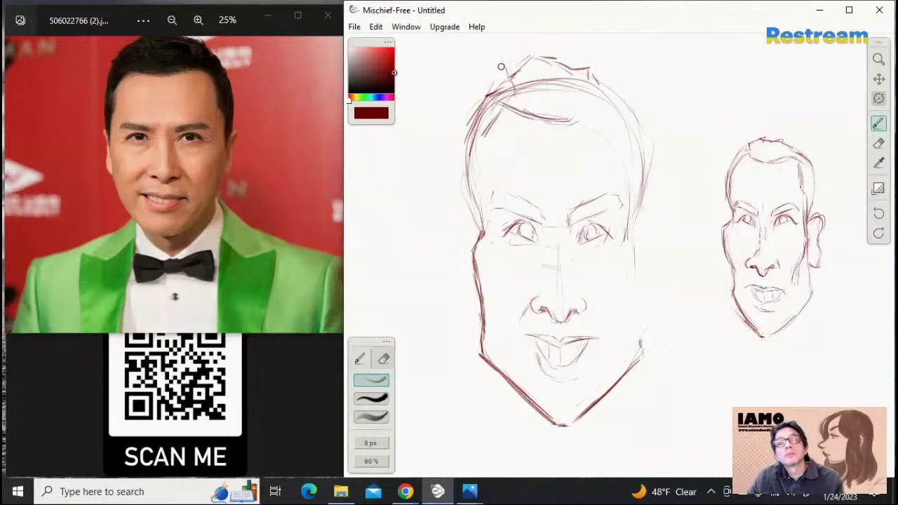
Erase the old cranium curve running beneath the new spiky hair
click(878, 143)
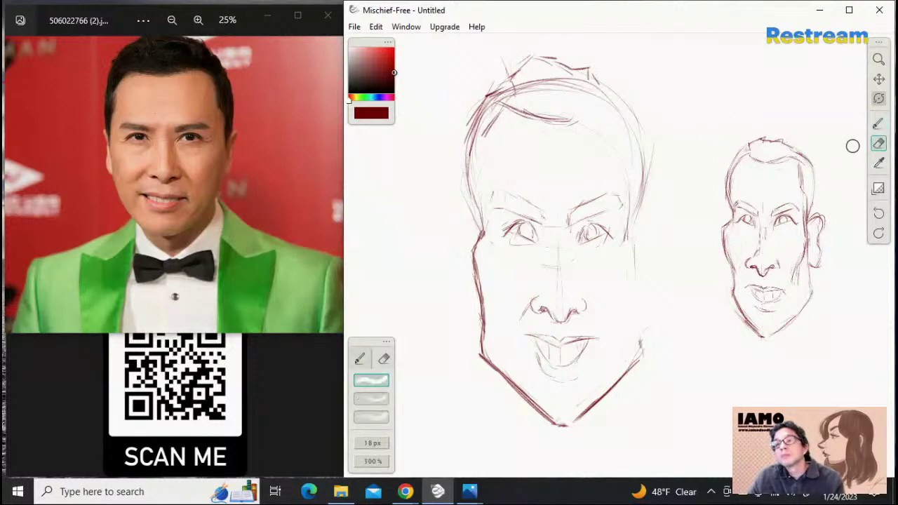
mouse_move(547, 94)
mouse_down()
mouse_move(513, 88)
mouse_move(556, 77)
mouse_move(564, 80)
mouse_move(554, 87)
mouse_move(605, 117)
mouse_move(541, 93)
mouse_move(500, 92)
mouse_up()
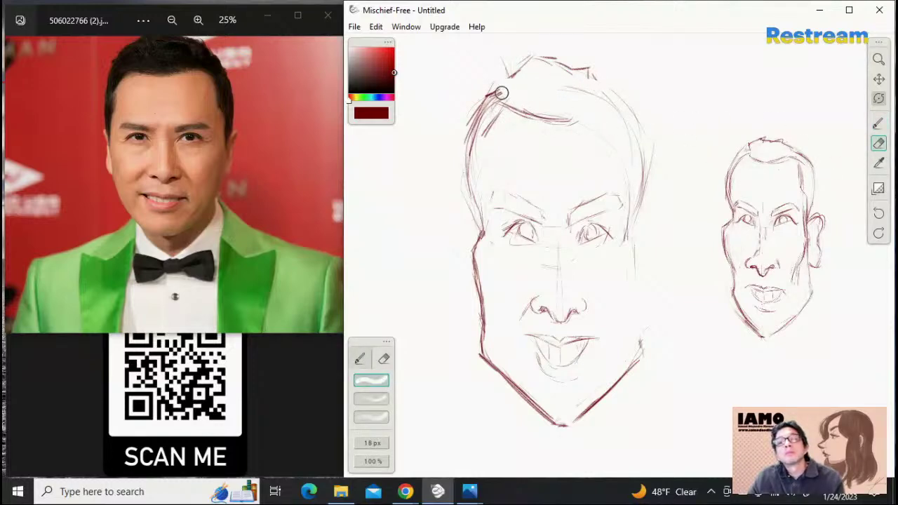
click(878, 124)
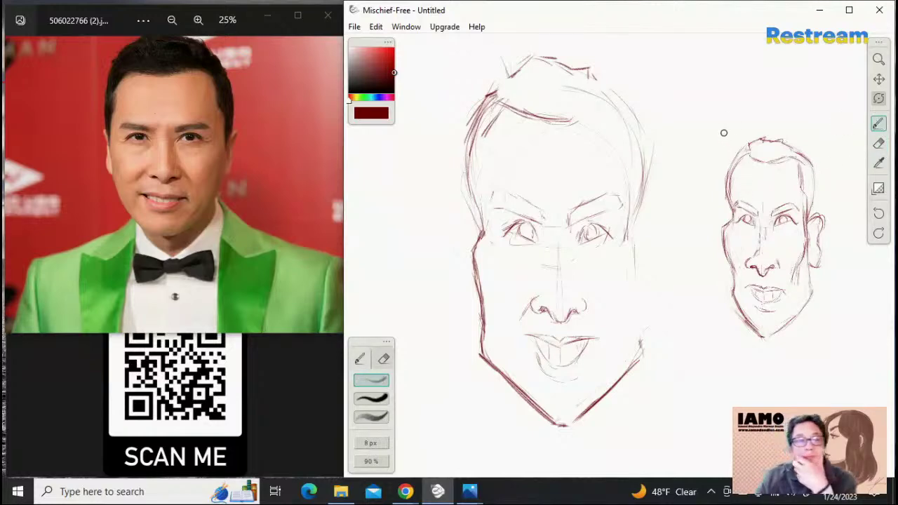
Erase the curved wings on both sides of the nose and redraw the left one darker and slightly wider
click(878, 143)
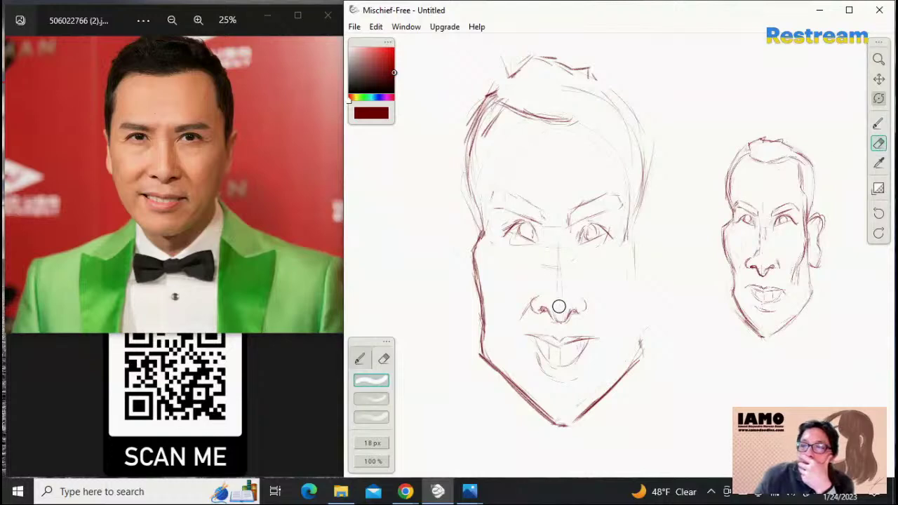
drag(537, 300, 525, 316)
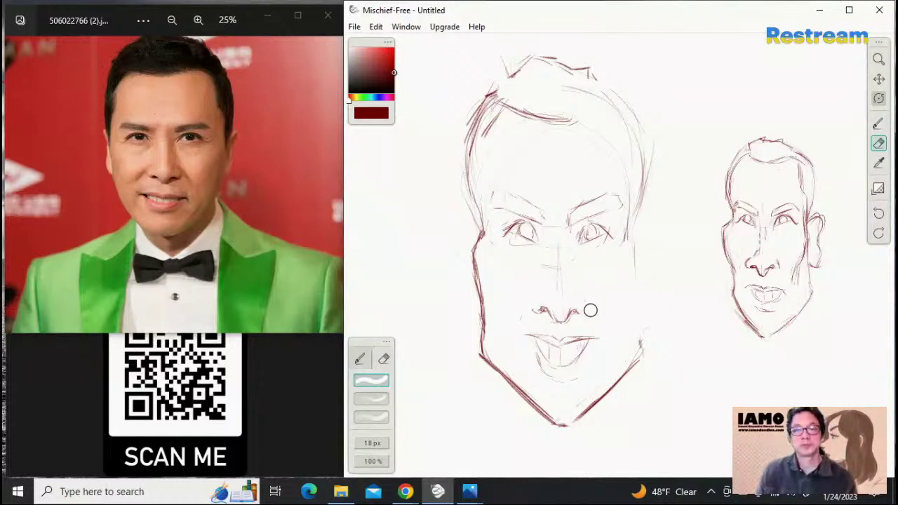
click(878, 123)
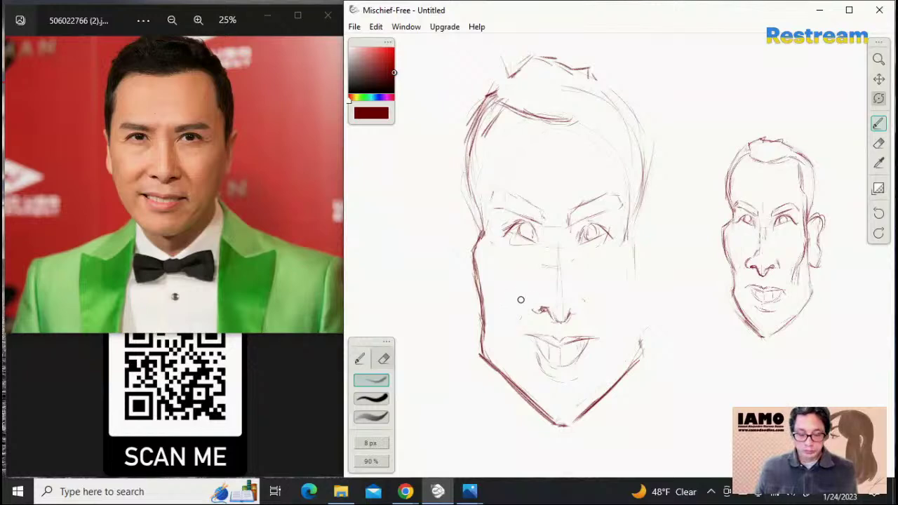
mouse_move(528, 298)
mouse_down()
mouse_move(527, 309)
mouse_move(556, 314)
mouse_up()
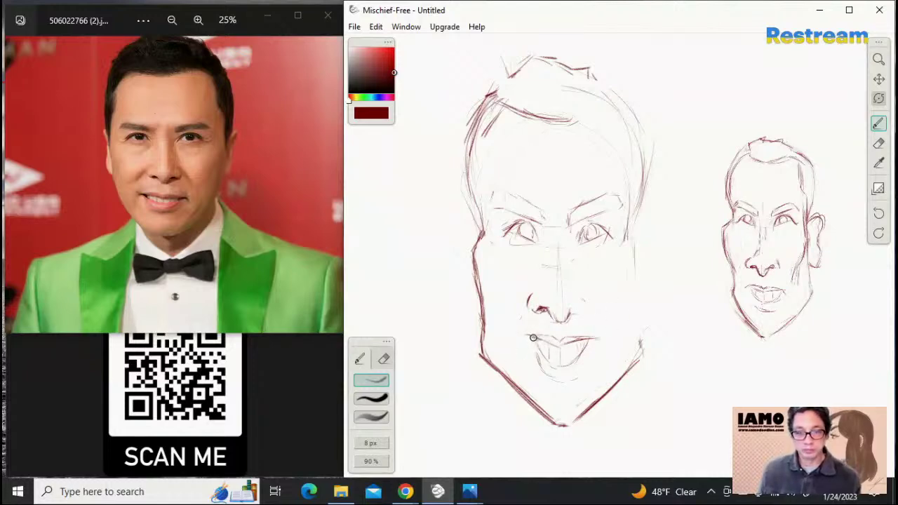
Darken the upper lip line out to both mouth corners and outline the teeth and lower lip
drag(527, 337, 522, 337)
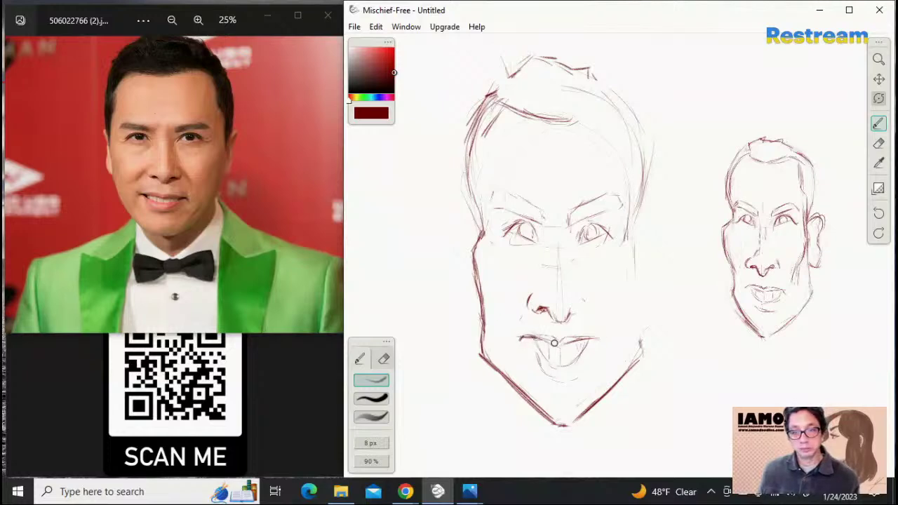
drag(571, 342, 593, 340)
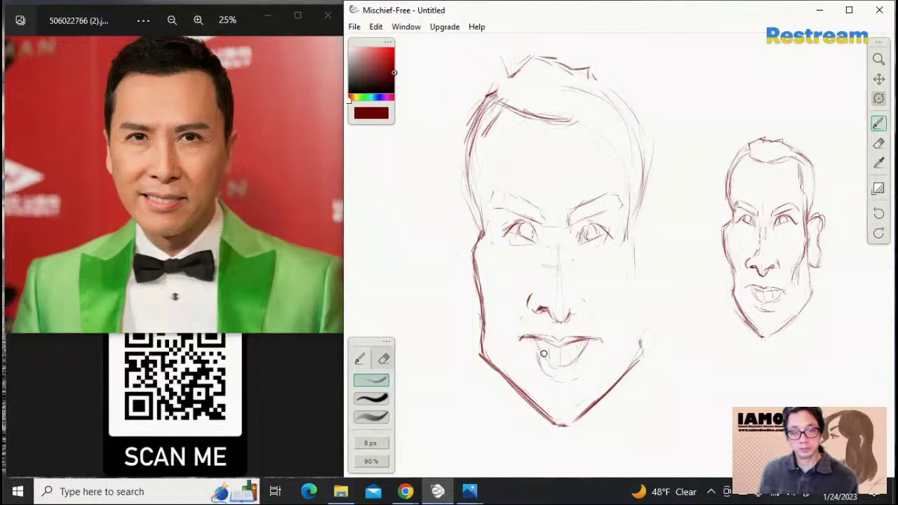
mouse_move(528, 340)
mouse_down()
mouse_move(563, 362)
mouse_move(587, 349)
mouse_move(564, 362)
mouse_move(592, 338)
mouse_move(585, 348)
mouse_move(532, 360)
mouse_move(583, 377)
mouse_up()
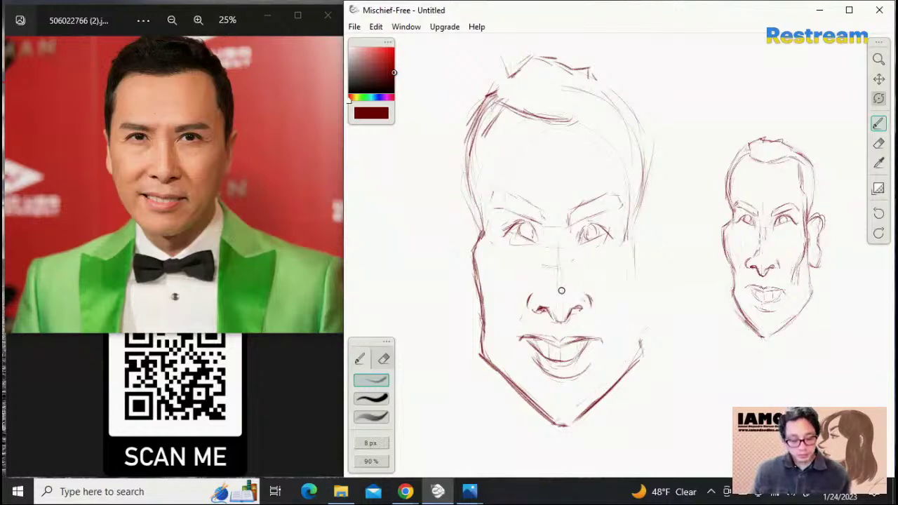
Try side lines along the nose bridge, erase the bridge lines and redraw a single long line down the right side
drag(544, 270, 543, 291)
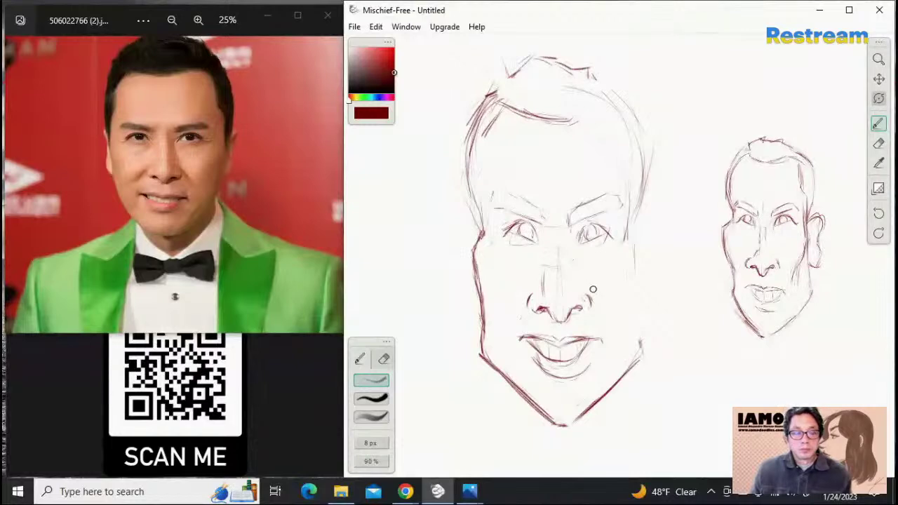
drag(576, 275, 574, 290)
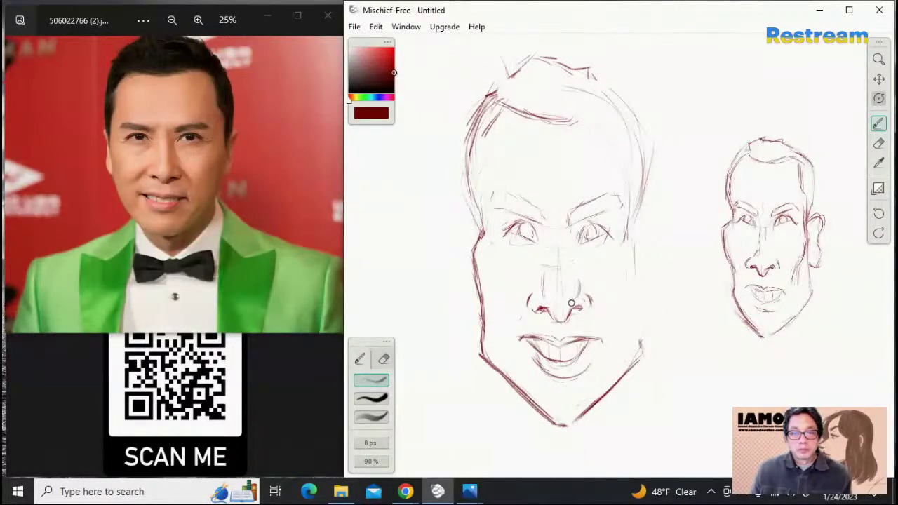
click(878, 144)
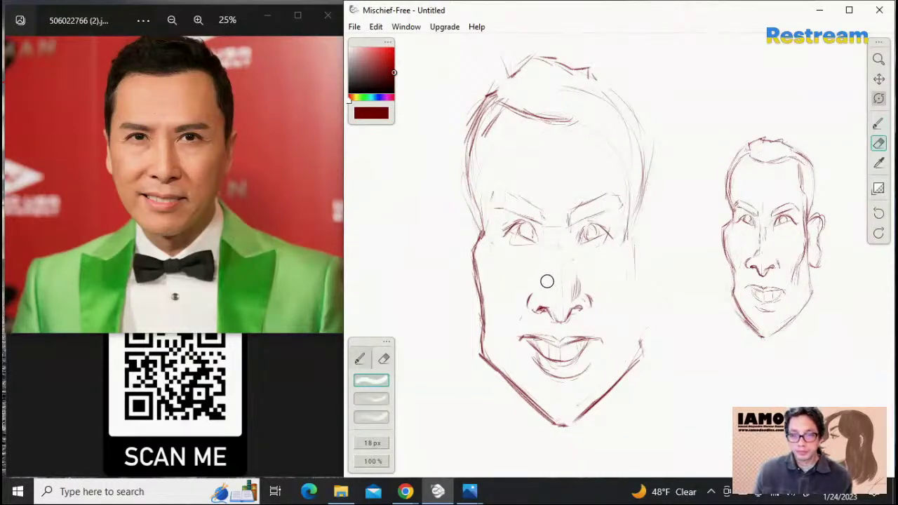
drag(575, 274, 573, 297)
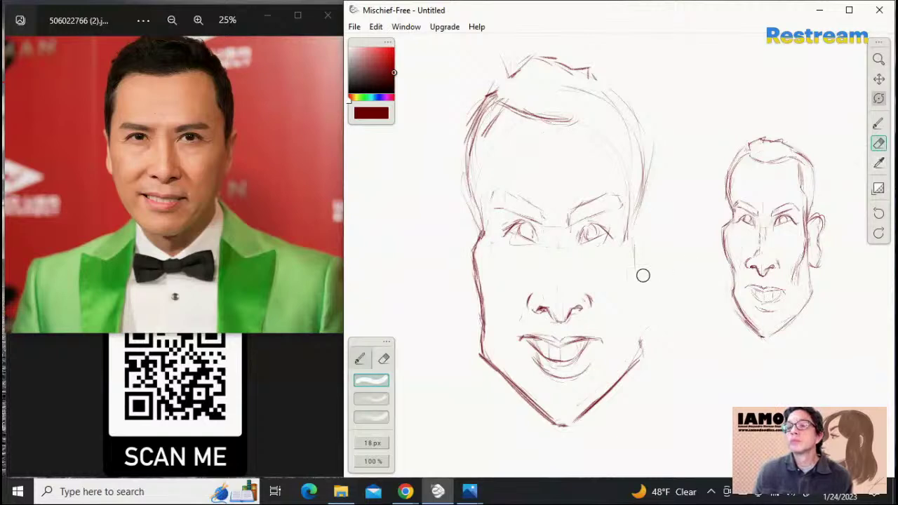
click(878, 124)
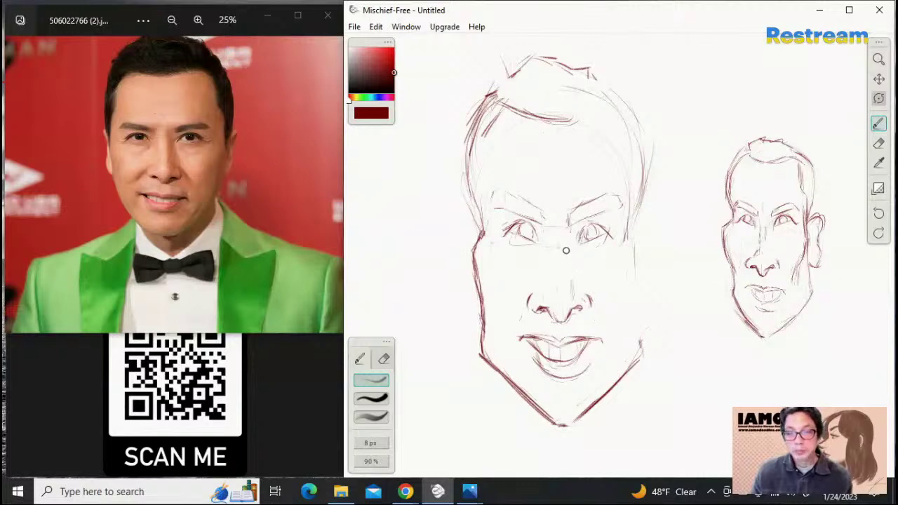
drag(573, 264, 570, 292)
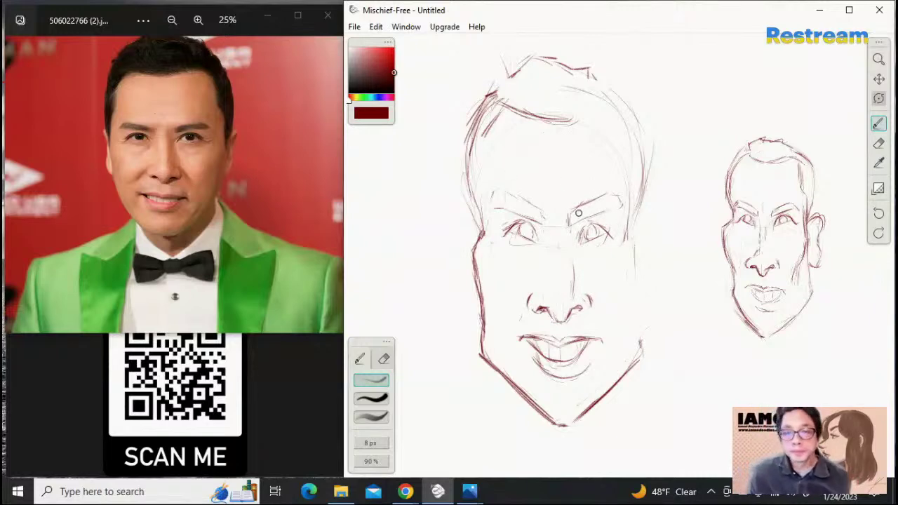
Darken the outlines of both eyebrows and trace the inner hair edges down both sides of the forehead
mouse_move(573, 226)
mouse_down()
mouse_move(624, 206)
mouse_move(613, 192)
mouse_move(569, 215)
mouse_up()
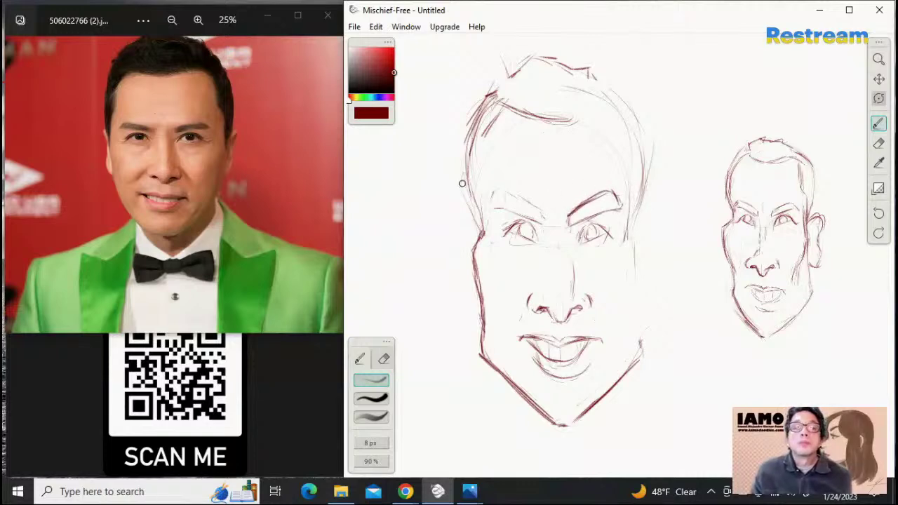
drag(496, 188, 539, 212)
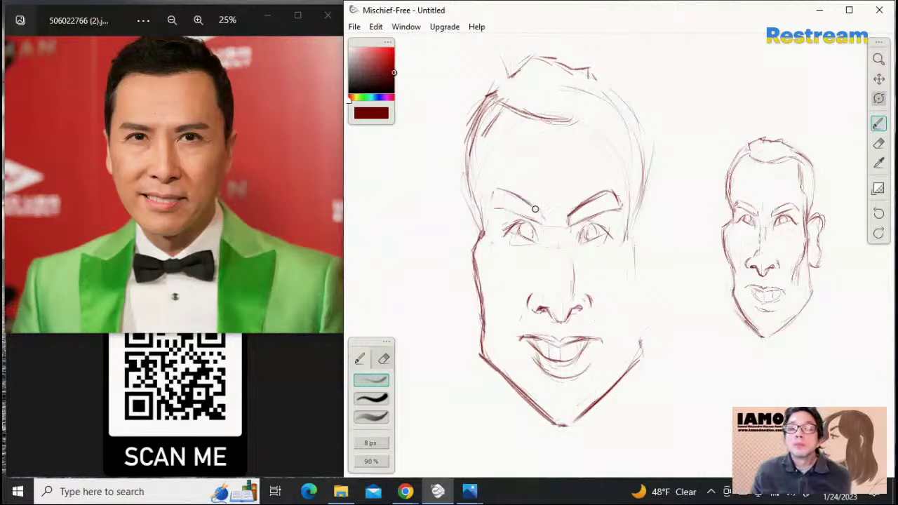
mouse_move(495, 119)
mouse_down()
mouse_move(478, 139)
mouse_move(500, 103)
mouse_move(479, 151)
mouse_move(488, 162)
mouse_move(479, 217)
mouse_move(491, 235)
mouse_up()
mouse_move(591, 110)
mouse_down()
mouse_move(586, 109)
mouse_move(612, 113)
mouse_move(586, 97)
mouse_move(622, 114)
mouse_move(621, 170)
mouse_move(635, 191)
mouse_move(629, 215)
mouse_up()
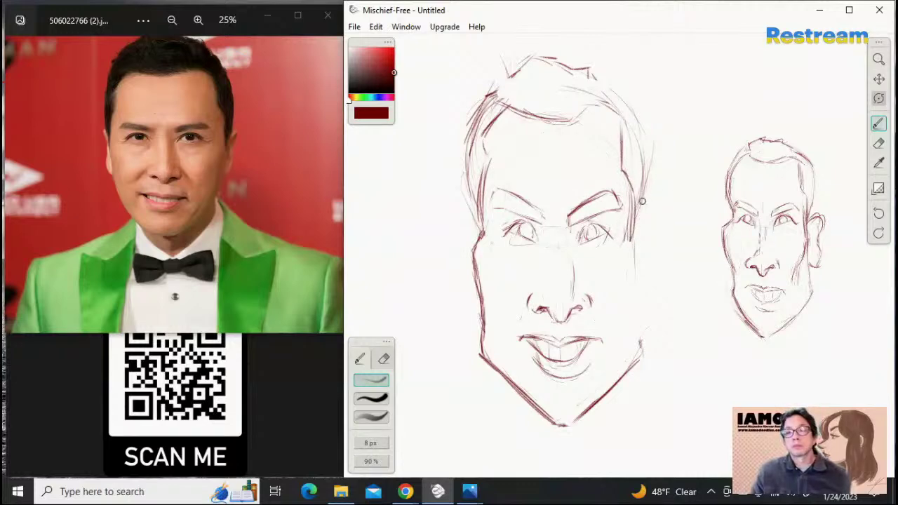
Move the right sideburn outward, erasing its old inner lines and drawing its dark edge down past eye level
drag(641, 160, 641, 218)
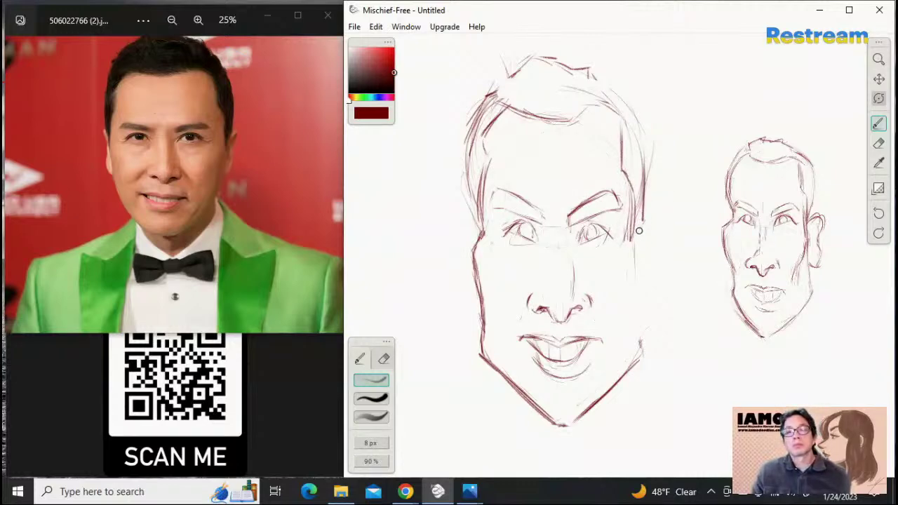
key(e)
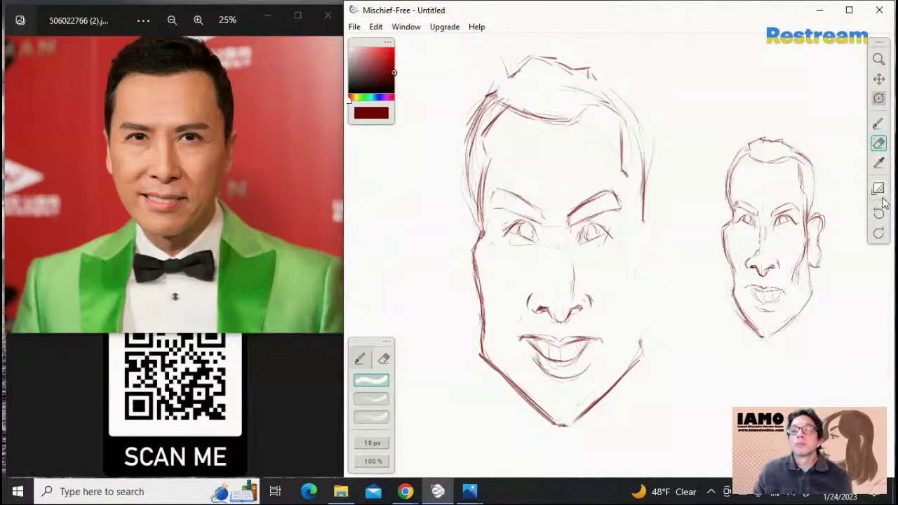
click(878, 123)
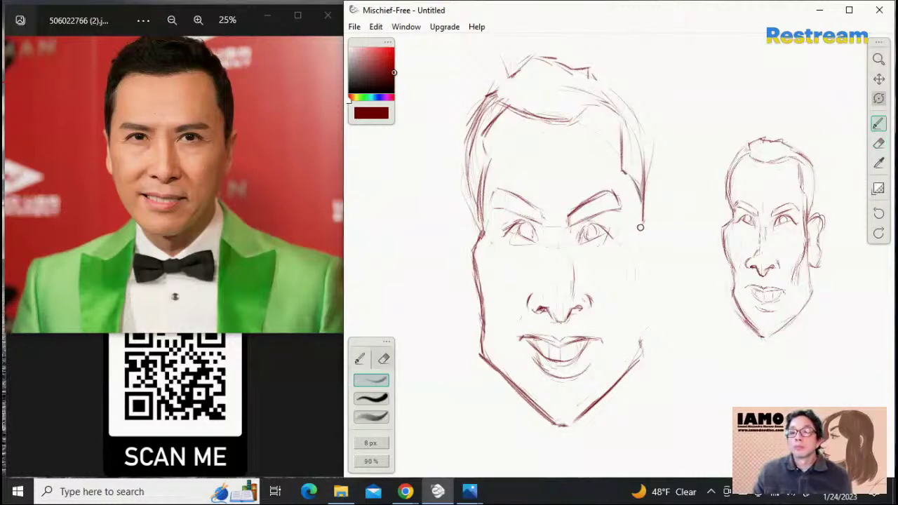
mouse_move(639, 227)
mouse_down()
mouse_move(638, 192)
mouse_move(639, 234)
mouse_up()
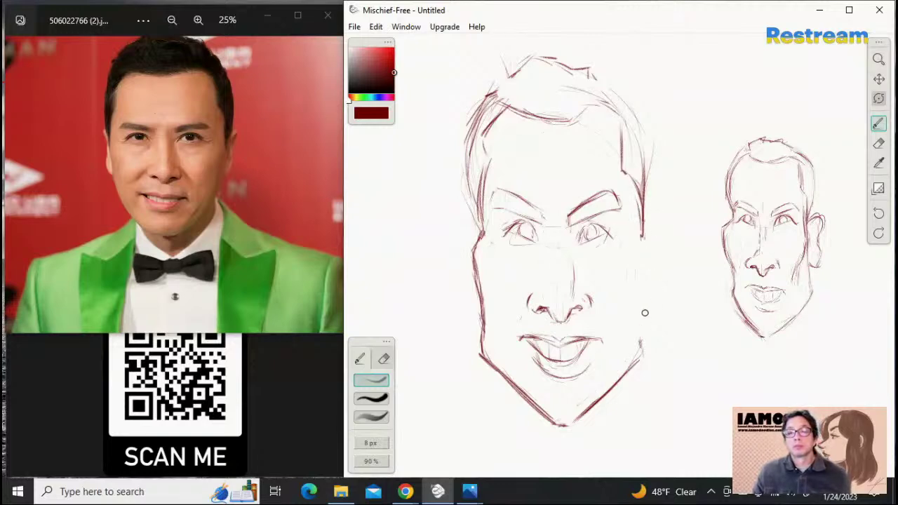
Draw the right side of the face from the sideburn down to the jaw corner, with an inner cheek line
mouse_move(639, 241)
mouse_down()
mouse_move(641, 285)
mouse_move(648, 258)
mouse_move(642, 326)
mouse_up()
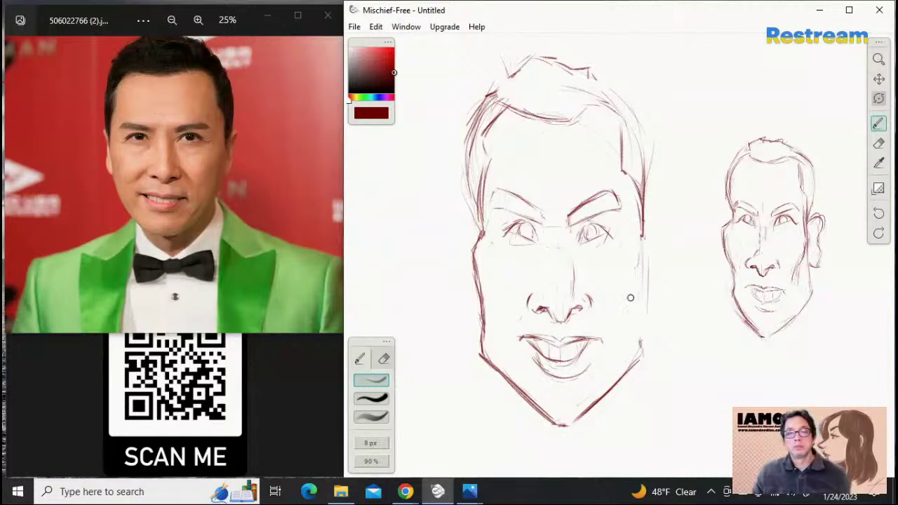
drag(636, 261, 634, 318)
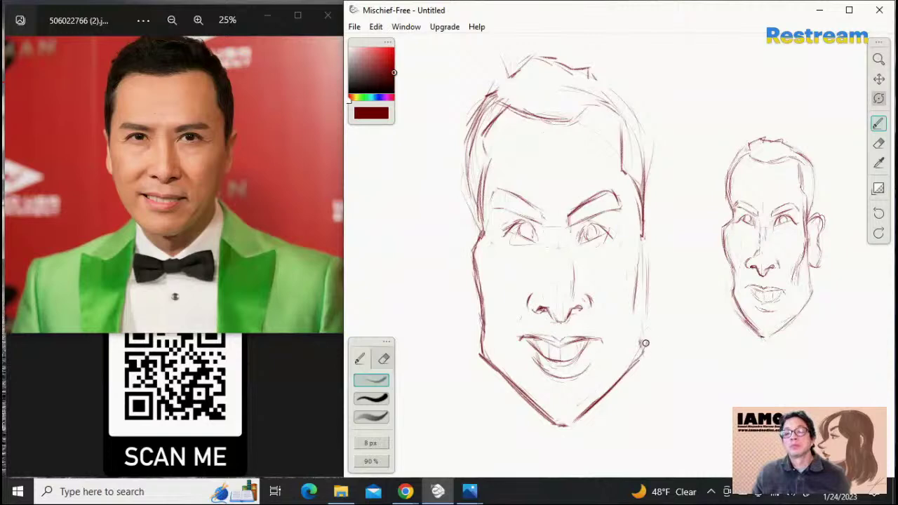
drag(648, 293, 644, 342)
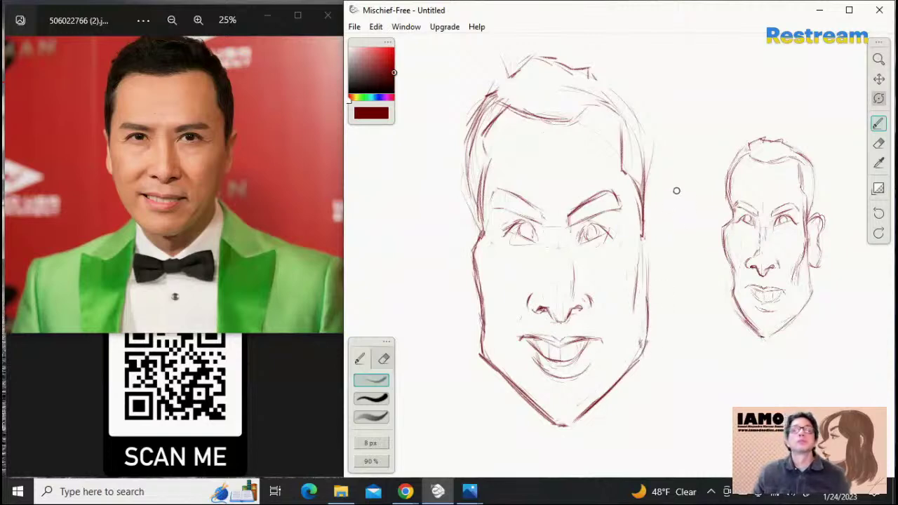
drag(644, 255, 639, 337)
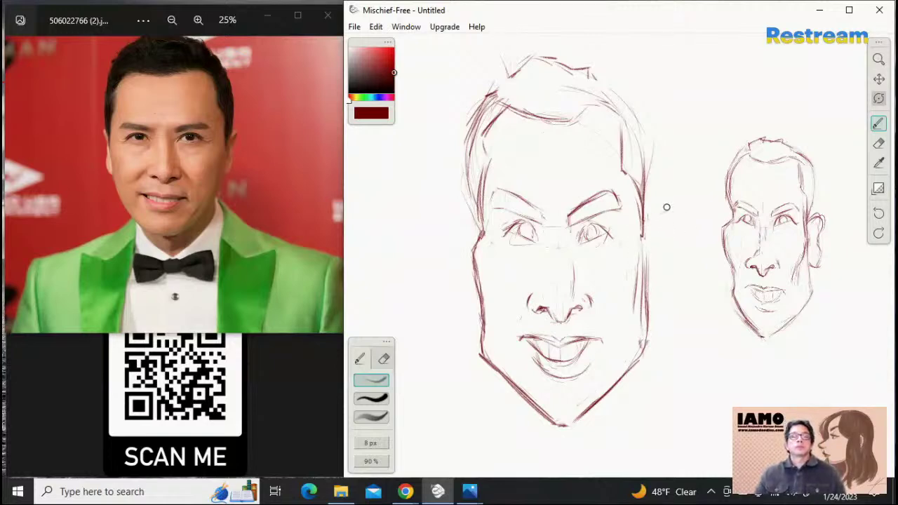
Erase the entire small caricature and the stray marks beside the large head using a 64 px eraser
click(878, 143)
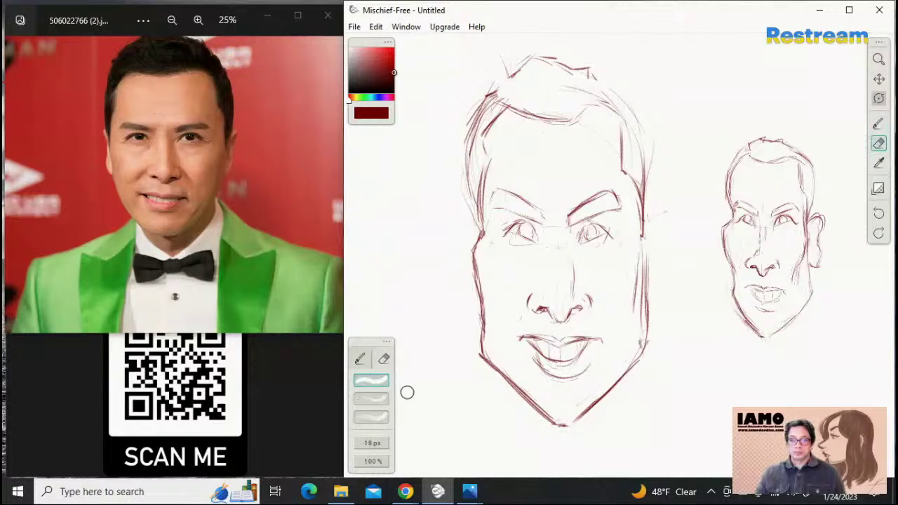
key(bracketright)
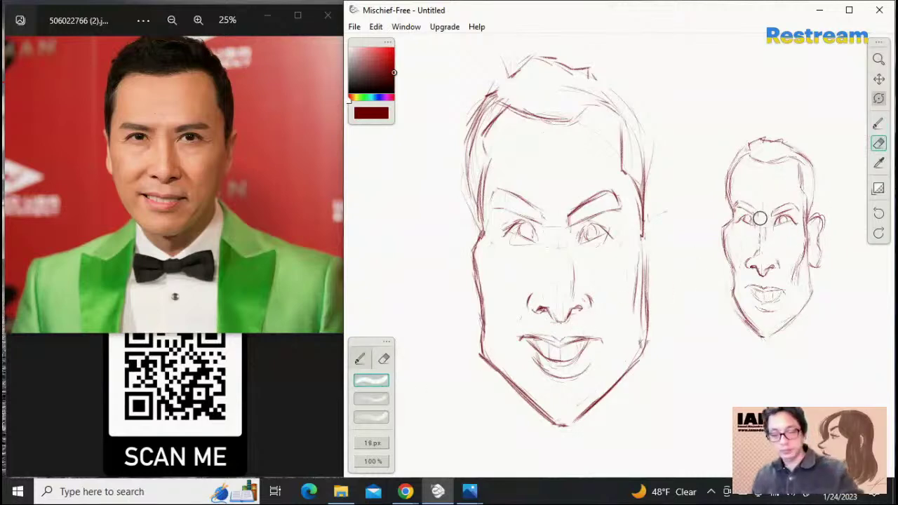
key(bracketright)
key(bracketright)
key(bracketright)
key(bracketright)
key(bracketright)
mouse_move(737, 206)
mouse_down()
mouse_move(733, 337)
mouse_move(741, 145)
mouse_move(753, 127)
mouse_move(744, 313)
mouse_move(769, 351)
mouse_move(793, 261)
mouse_move(792, 297)
mouse_move(815, 285)
mouse_up()
drag(683, 219, 674, 223)
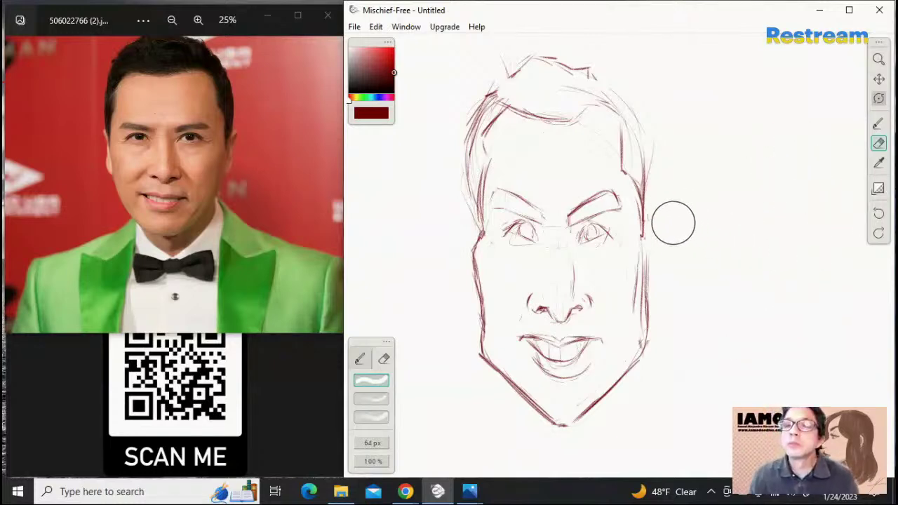
Draw a long, narrow ear on the right side of the head, undoing the flared lobe and redrawing it slimmer
click(878, 124)
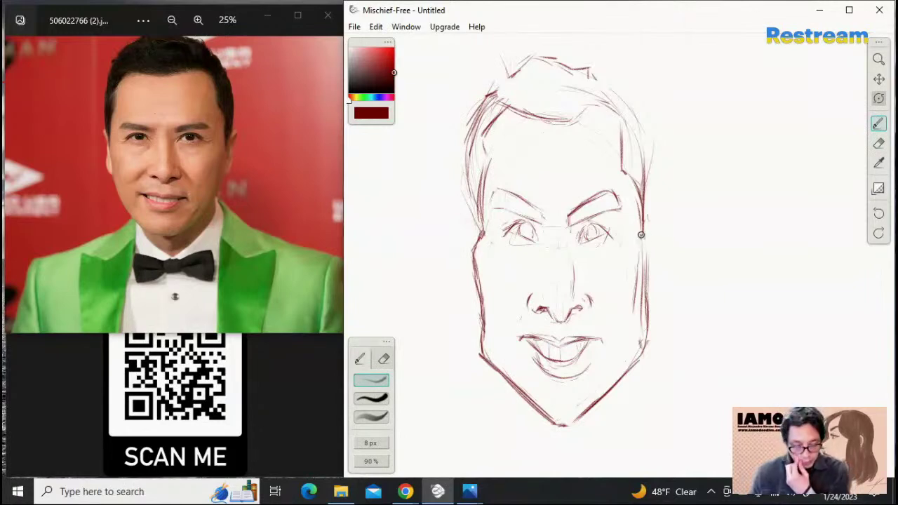
drag(644, 228, 652, 241)
drag(653, 207, 662, 226)
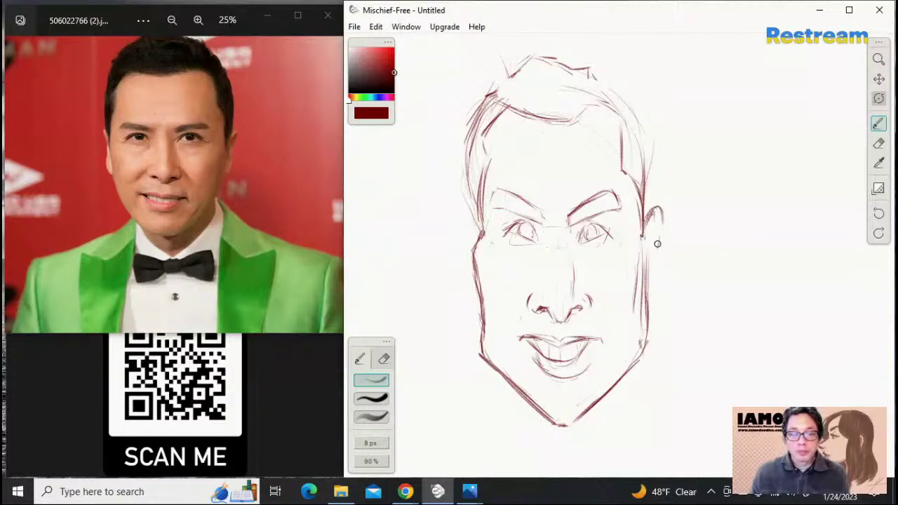
mouse_move(662, 234)
mouse_down()
mouse_move(666, 300)
mouse_move(670, 278)
mouse_move(651, 297)
mouse_up()
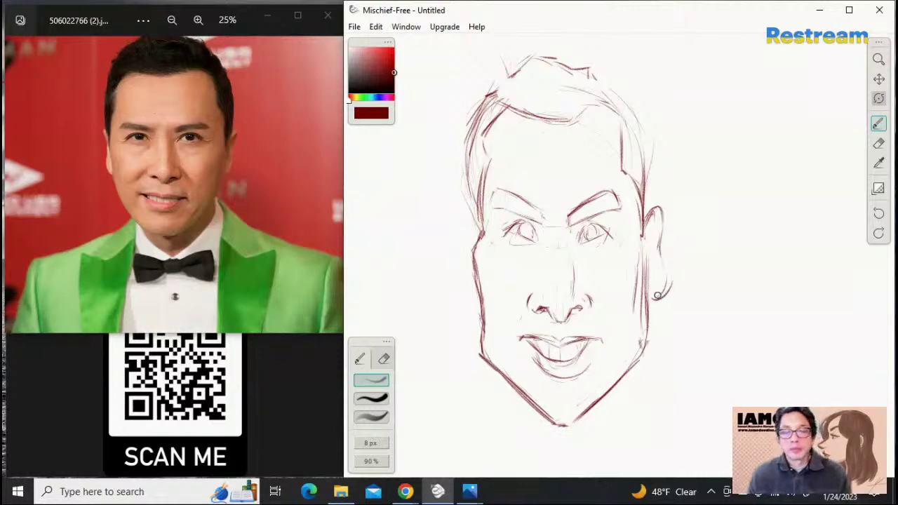
key(ctrl+z)
drag(662, 266, 650, 301)
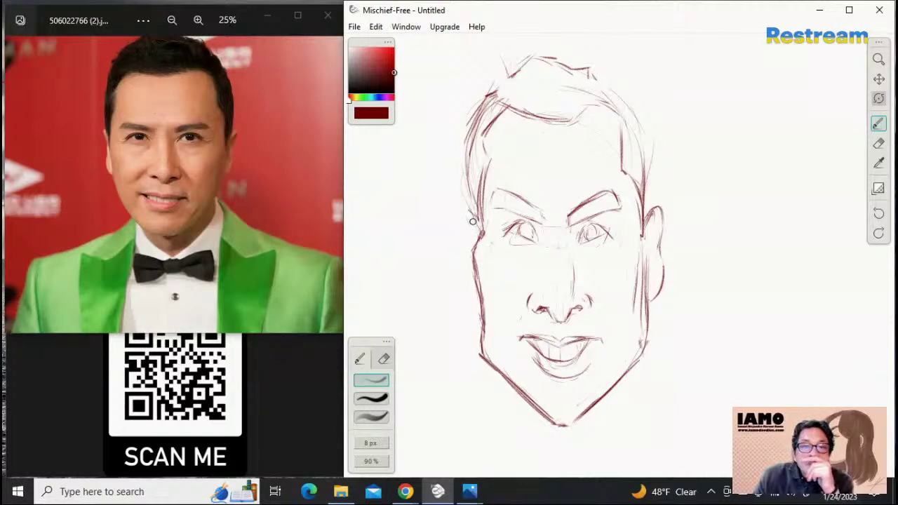
Try to sketch a thin sliver of ear along the left side of the head at eye level
mouse_move(473, 232)
mouse_down()
mouse_move(470, 276)
mouse_move(474, 269)
mouse_up()
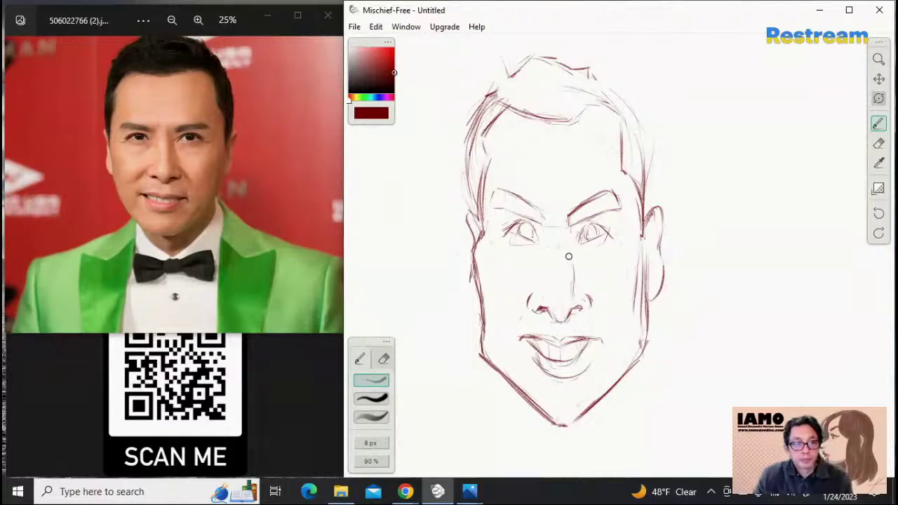
key(super+x)
click(525, 19)
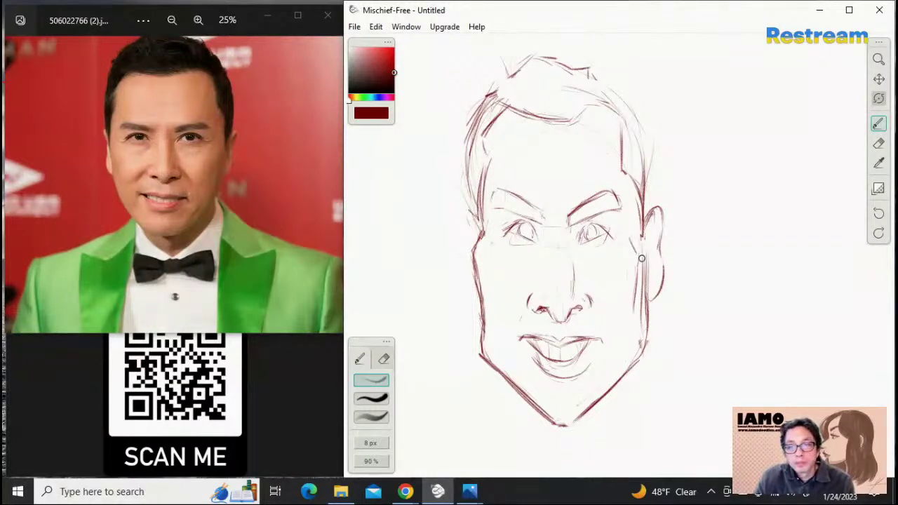
Draw an angular right cheekbone contour, erase the old inner cheek lines and redraw a lighter line below it
mouse_move(633, 239)
mouse_down()
mouse_move(645, 263)
mouse_move(637, 252)
mouse_move(634, 291)
mouse_move(648, 288)
mouse_move(637, 278)
mouse_move(638, 290)
mouse_move(637, 274)
mouse_move(627, 291)
mouse_move(641, 265)
mouse_move(629, 309)
mouse_up()
mouse_move(639, 268)
mouse_down()
mouse_move(633, 319)
mouse_move(628, 269)
mouse_up()
click(879, 143)
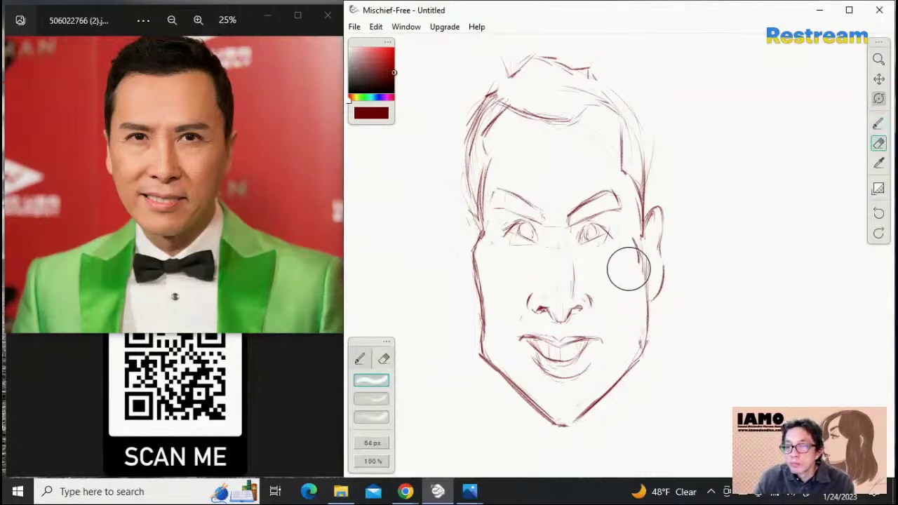
click(878, 124)
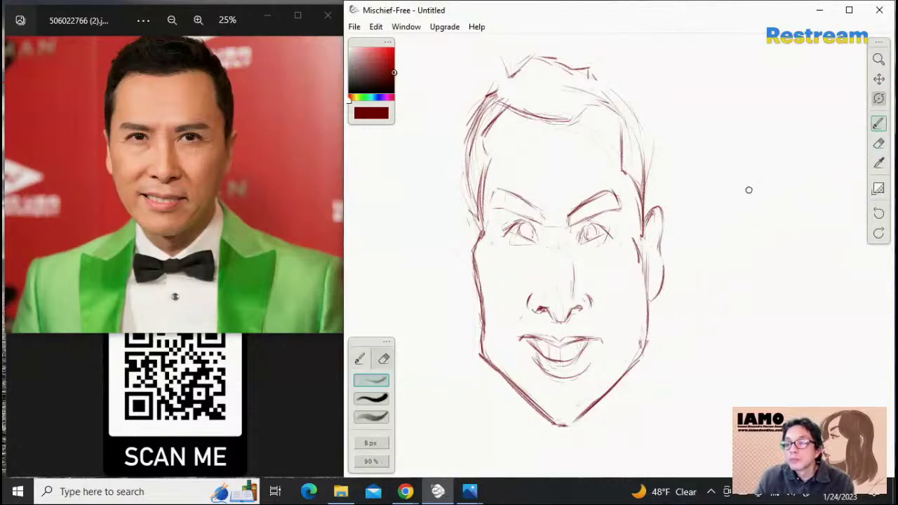
drag(637, 265, 631, 324)
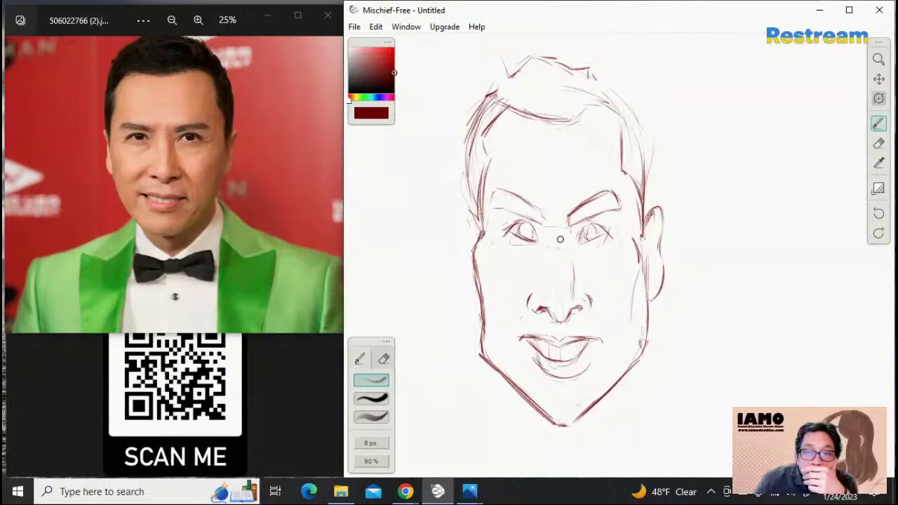
Darken the contours of both eyes and retrace the outer hair edge on the right side of the head
drag(581, 242, 602, 235)
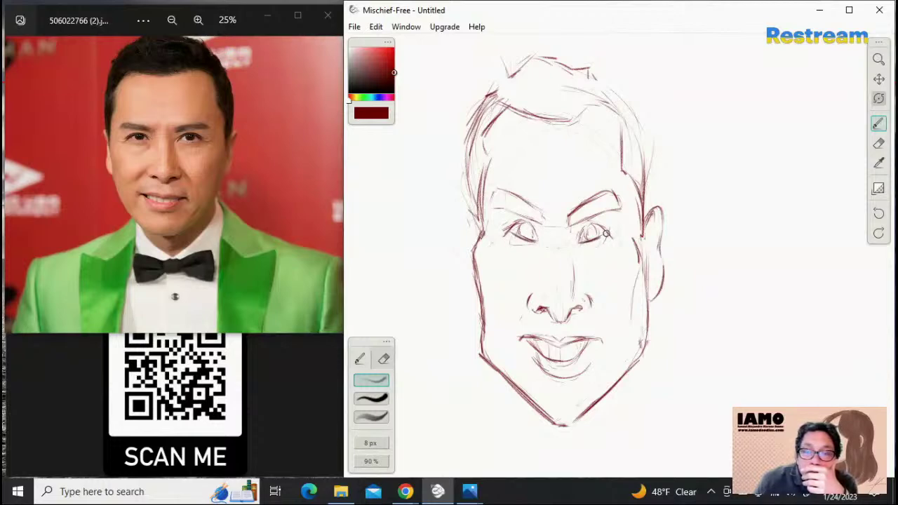
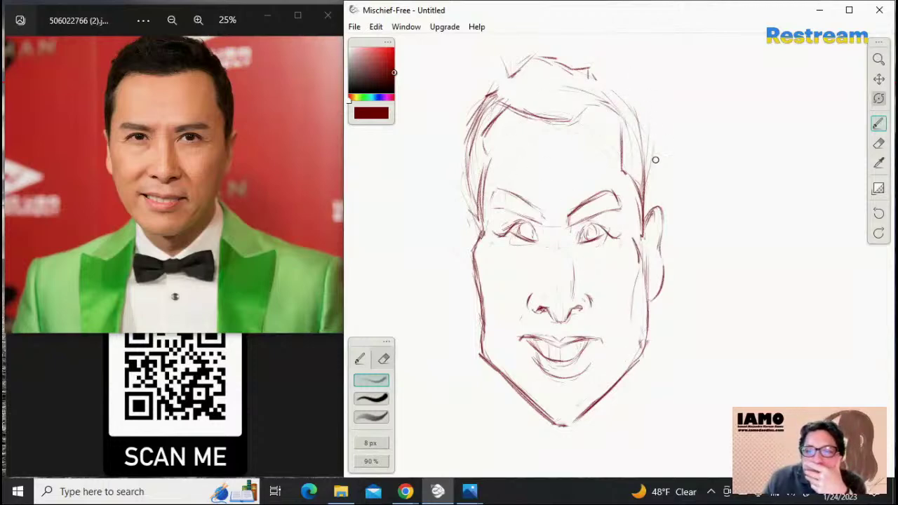
drag(650, 139, 638, 231)
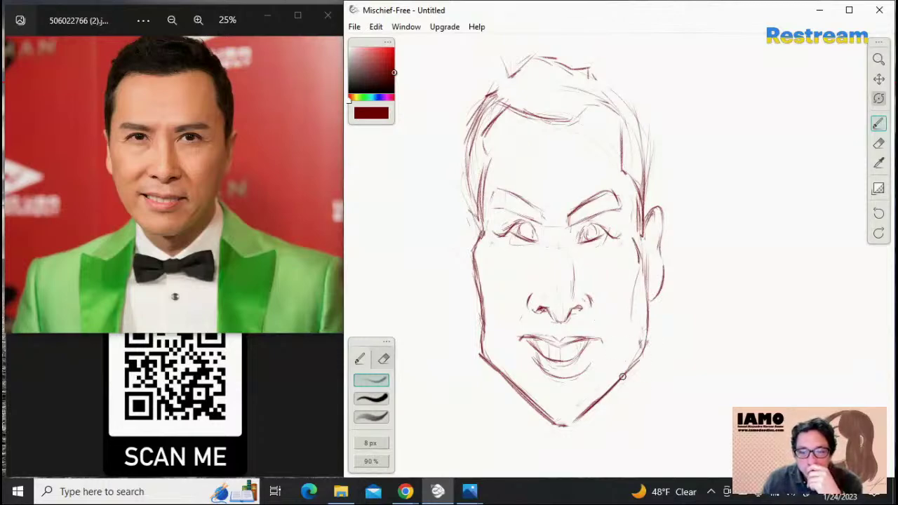
Sketch a wider, angular jaw corner on the right side of the face and strengthen the side line above it
mouse_move(608, 389)
mouse_down()
mouse_move(655, 344)
mouse_move(651, 308)
mouse_up()
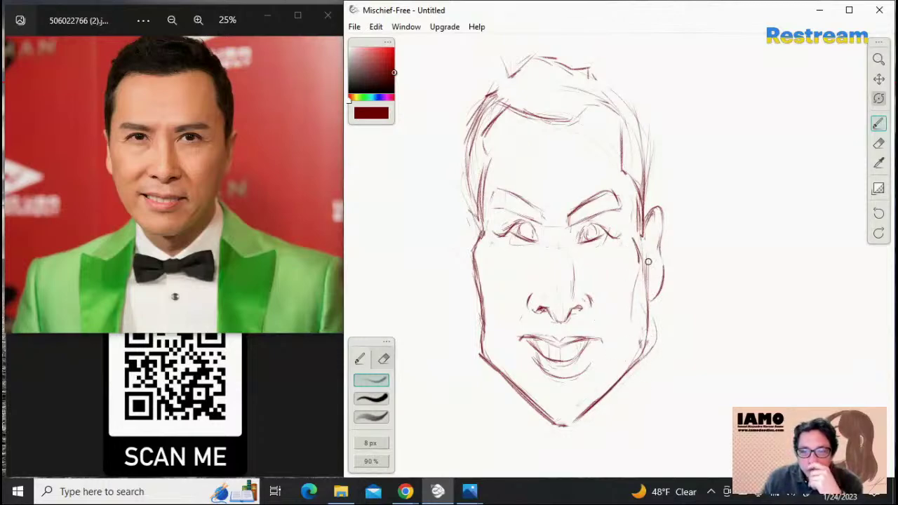
drag(646, 257, 655, 340)
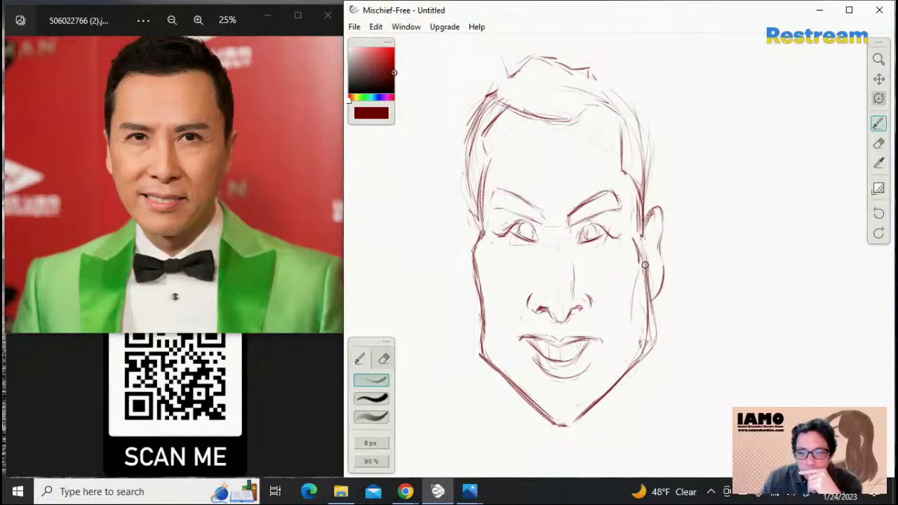
mouse_move(650, 313)
mouse_down()
mouse_move(653, 338)
mouse_move(631, 361)
mouse_move(655, 325)
mouse_move(641, 364)
mouse_up()
drag(652, 330, 629, 363)
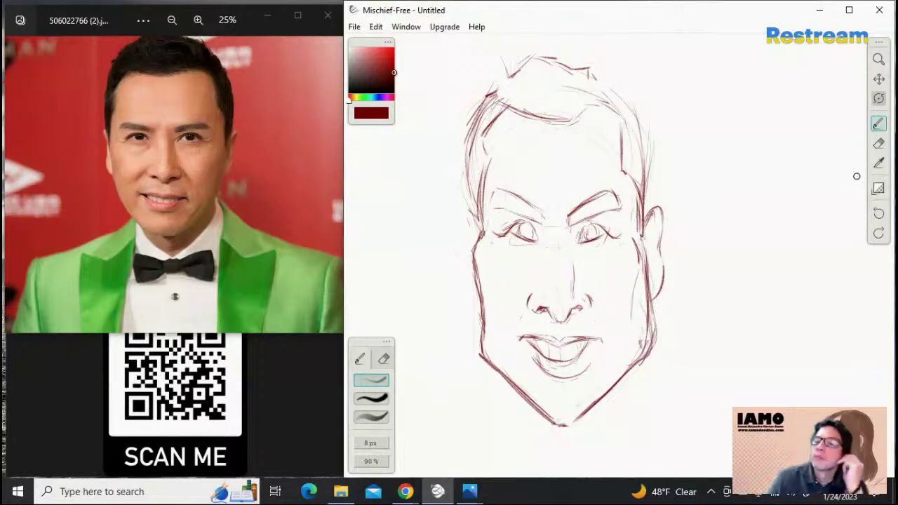
Erase the widened right jaw corner and redraw it narrower, joining the cheek to the lower jaw line
click(878, 143)
mouse_move(648, 330)
mouse_down()
mouse_move(661, 330)
mouse_move(648, 324)
mouse_up()
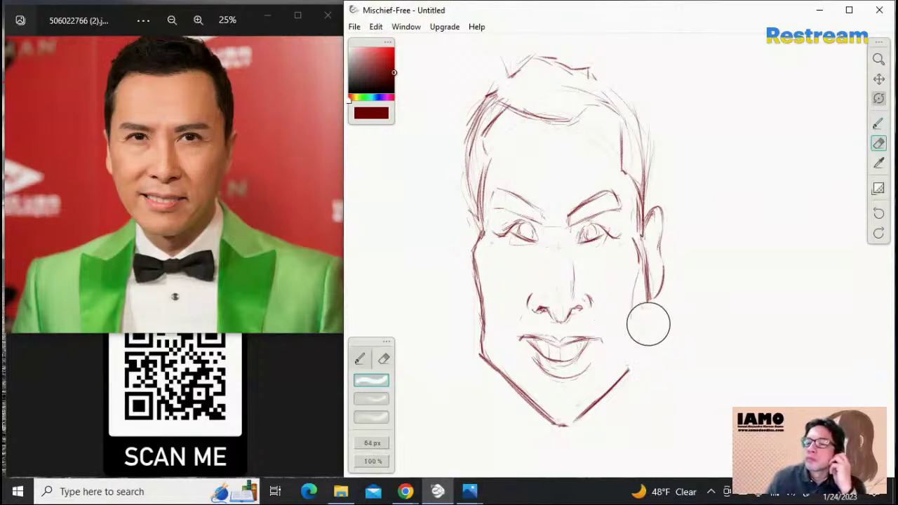
click(878, 123)
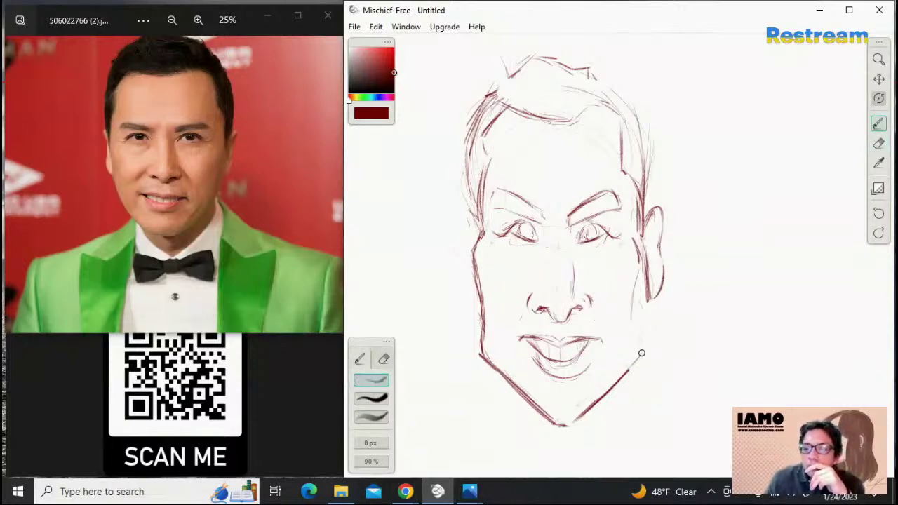
drag(648, 297, 647, 352)
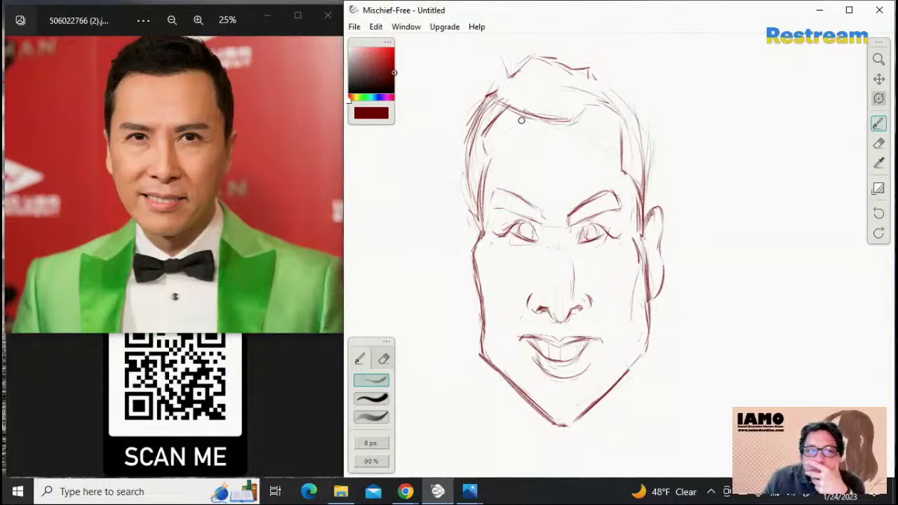
Curve the front hairline up toward the right temple and darken the right side hair edge down to the sideburn
mouse_move(518, 111)
mouse_down()
mouse_move(561, 116)
mouse_move(598, 103)
mouse_move(629, 123)
mouse_up()
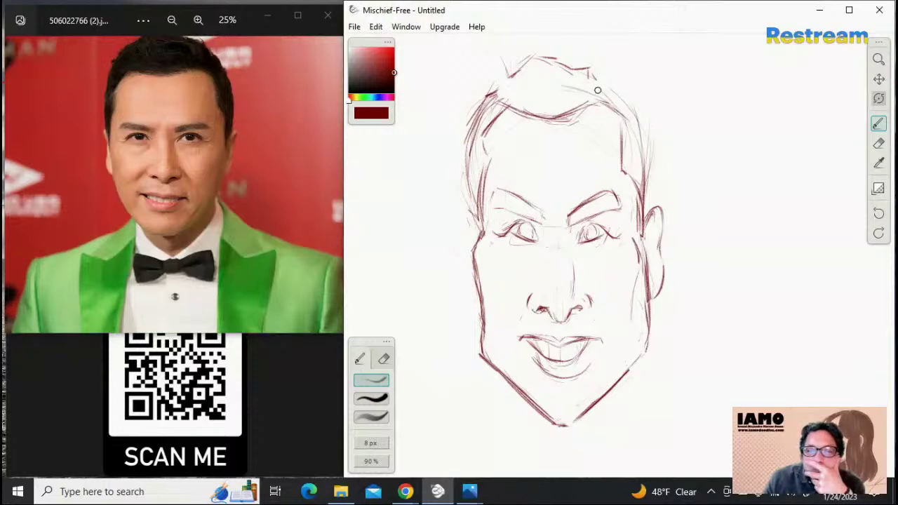
mouse_move(597, 81)
mouse_down()
mouse_move(642, 111)
mouse_move(597, 78)
mouse_move(642, 133)
mouse_move(615, 91)
mouse_move(640, 159)
mouse_up()
drag(633, 103, 645, 138)
mouse_move(632, 102)
mouse_down()
mouse_move(650, 132)
mouse_move(644, 167)
mouse_up()
drag(643, 122, 646, 194)
drag(651, 143, 635, 229)
drag(649, 195, 635, 225)
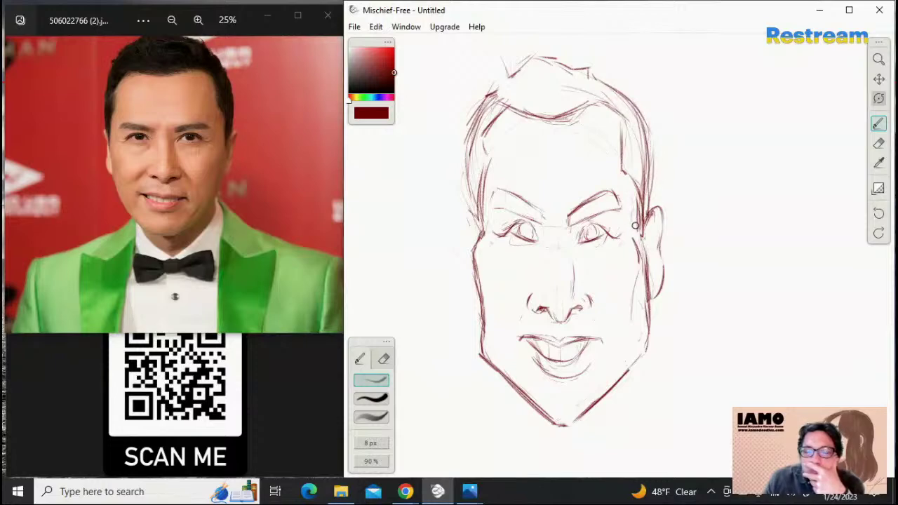
drag(636, 186, 644, 245)
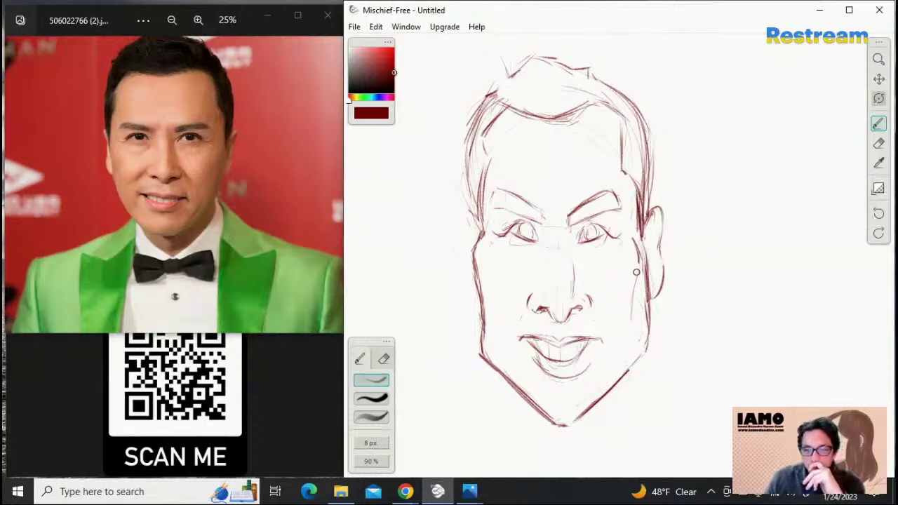
Darken the inner cheek line on the right side and touch up the left contour beside the eye
drag(642, 258, 626, 320)
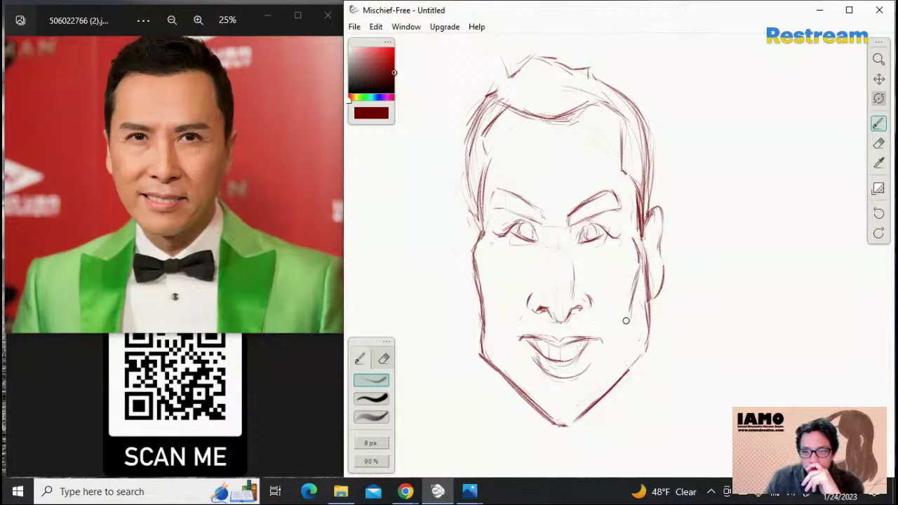
drag(480, 237, 477, 260)
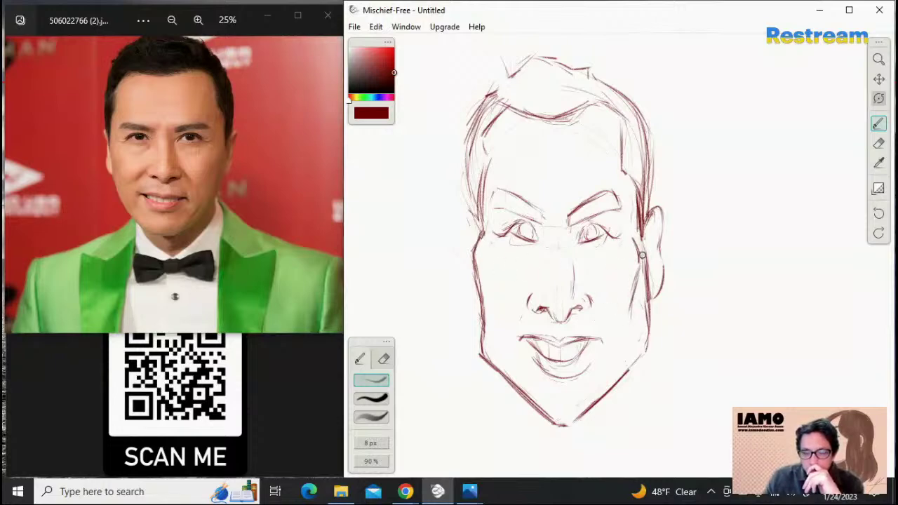
drag(639, 265, 631, 296)
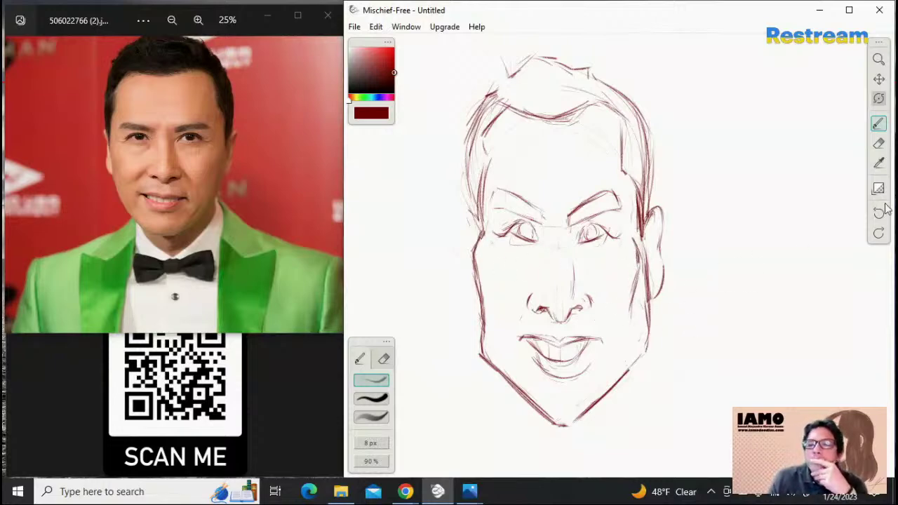
Erase the lower right inner cheek line, then lighten the upper cheek and sideburn lines with the 9 px, 77% eraser
click(878, 143)
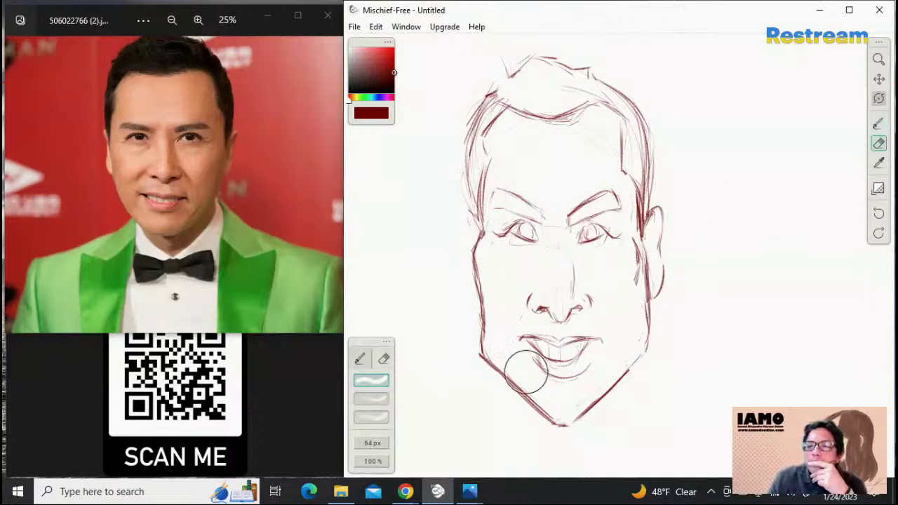
click(371, 417)
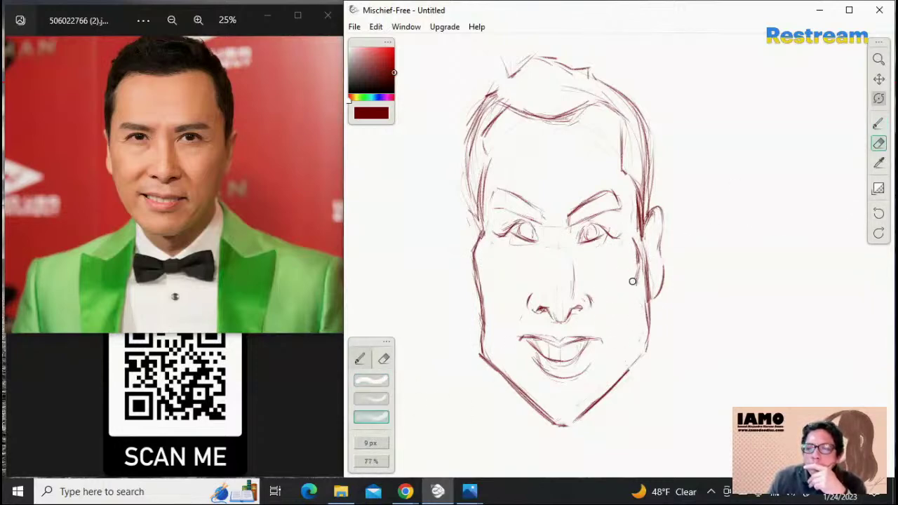
mouse_move(646, 253)
mouse_down()
mouse_move(637, 268)
mouse_move(645, 319)
mouse_up()
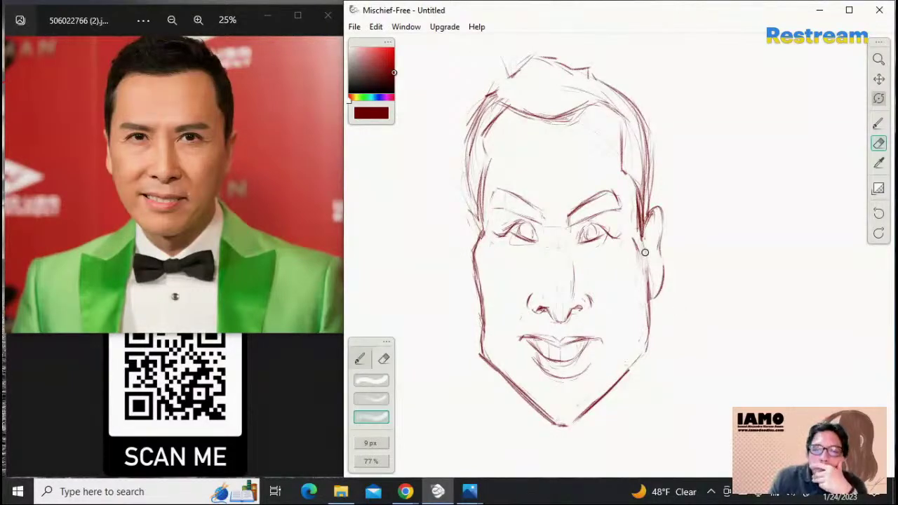
drag(644, 251, 636, 199)
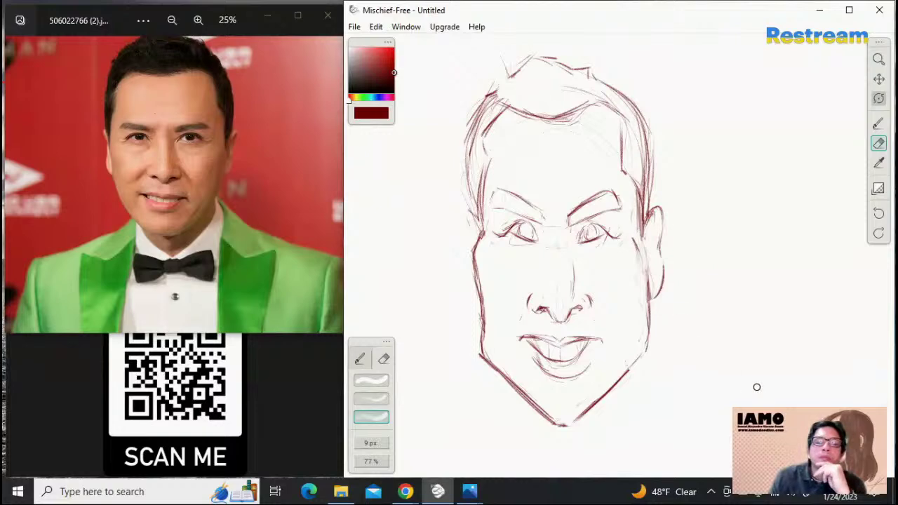
Erase the small earlier head sketches beside the large caricature using the 64 px, 100% eraser
click(878, 59)
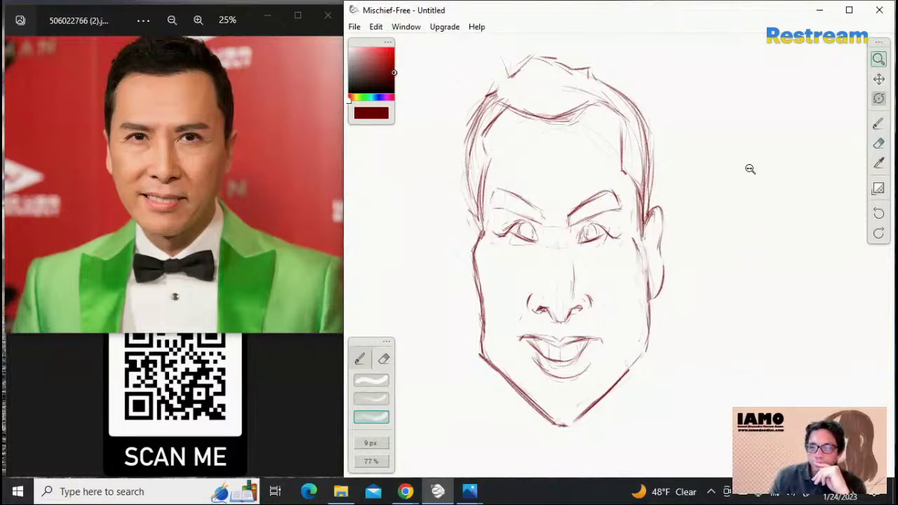
drag(750, 168, 669, 172)
click(878, 78)
drag(841, 120, 636, 114)
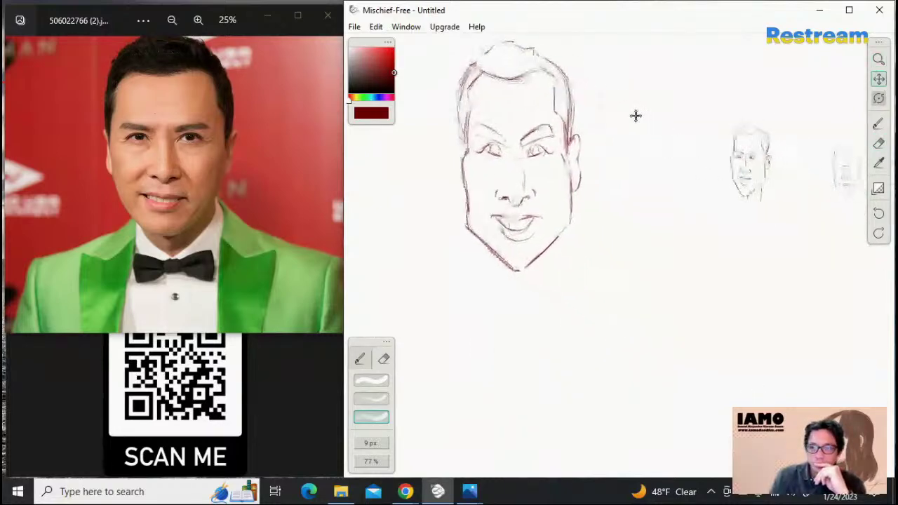
click(878, 144)
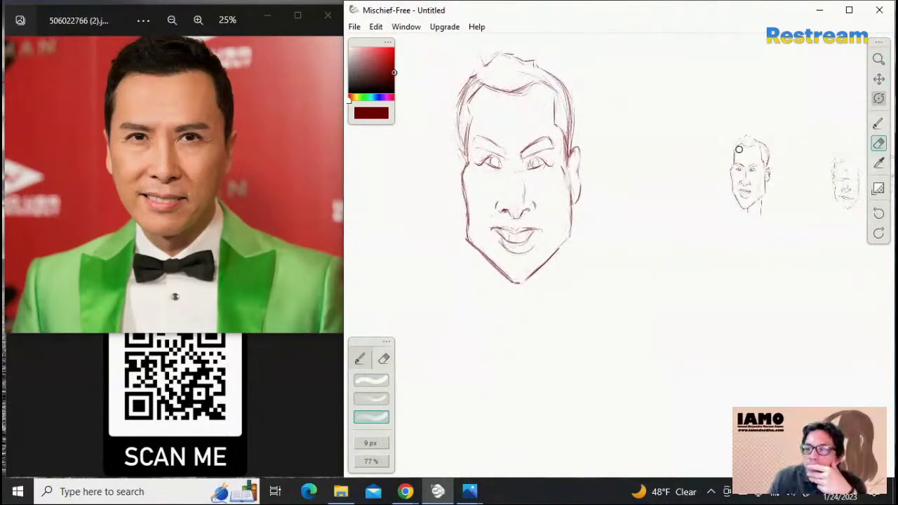
click(371, 380)
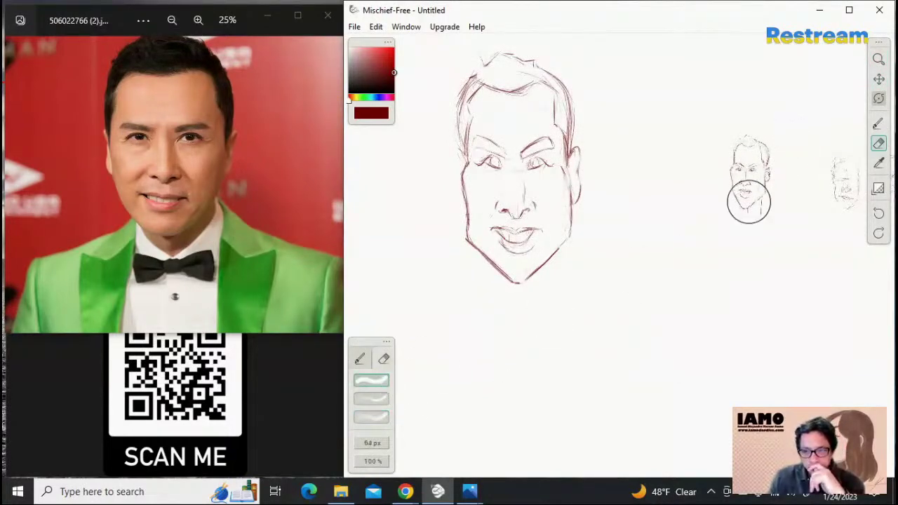
mouse_move(745, 201)
mouse_down()
mouse_move(736, 171)
mouse_move(748, 204)
mouse_move(797, 169)
mouse_move(813, 140)
mouse_move(832, 190)
mouse_move(764, 158)
mouse_move(828, 202)
mouse_move(851, 184)
mouse_move(811, 194)
mouse_up()
Erase the left cheek and jaw corner contour of the large head with the 9 px, 77% eraser
click(878, 79)
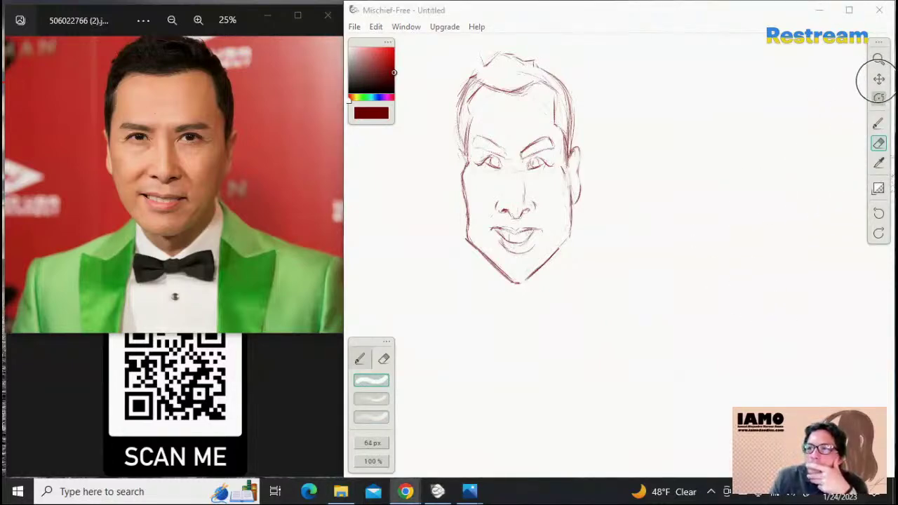
mouse_move(621, 266)
mouse_down()
mouse_move(697, 251)
mouse_move(726, 278)
mouse_up()
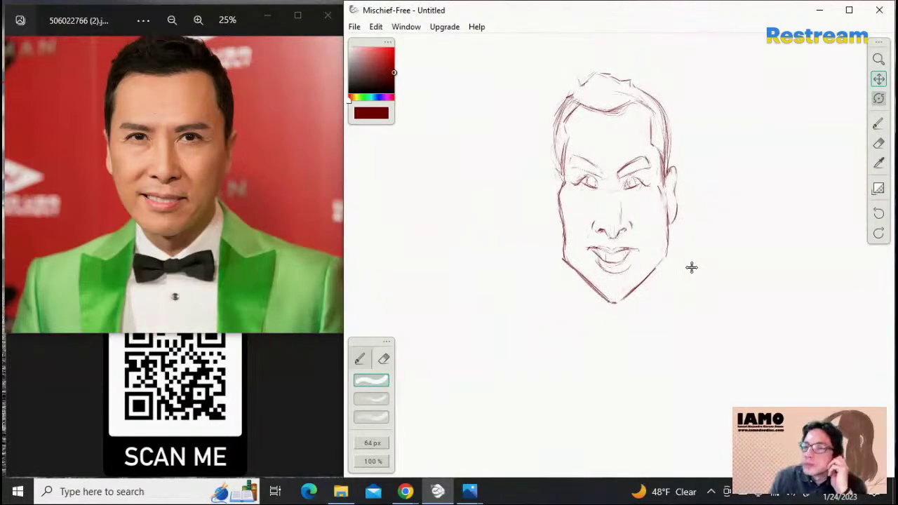
drag(690, 267, 654, 267)
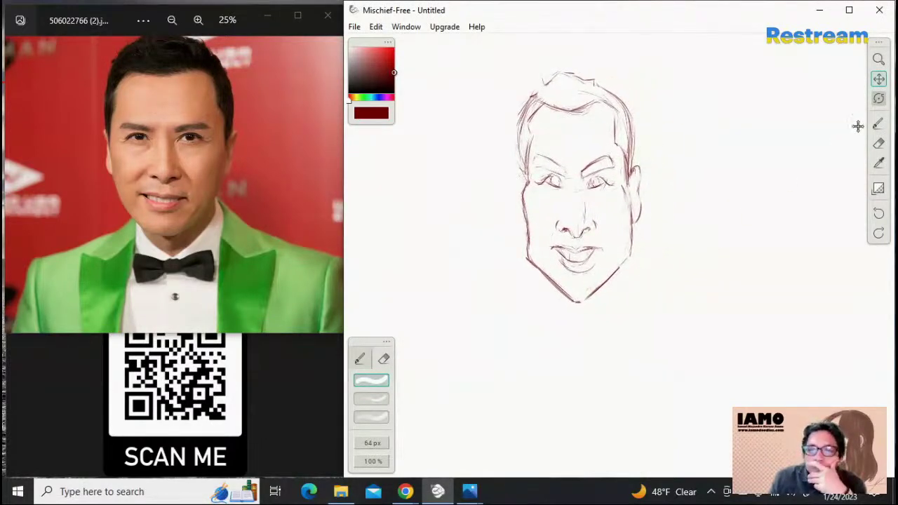
click(878, 59)
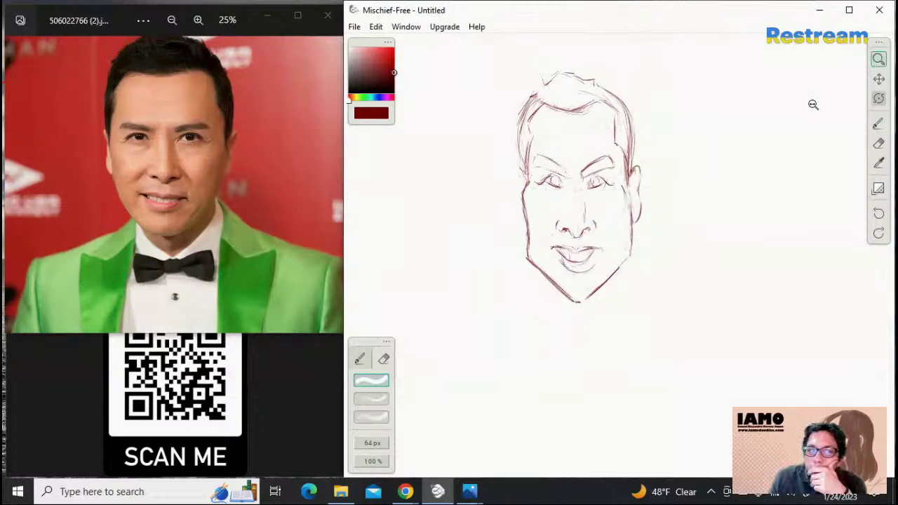
scroll(812, 105, down, 4)
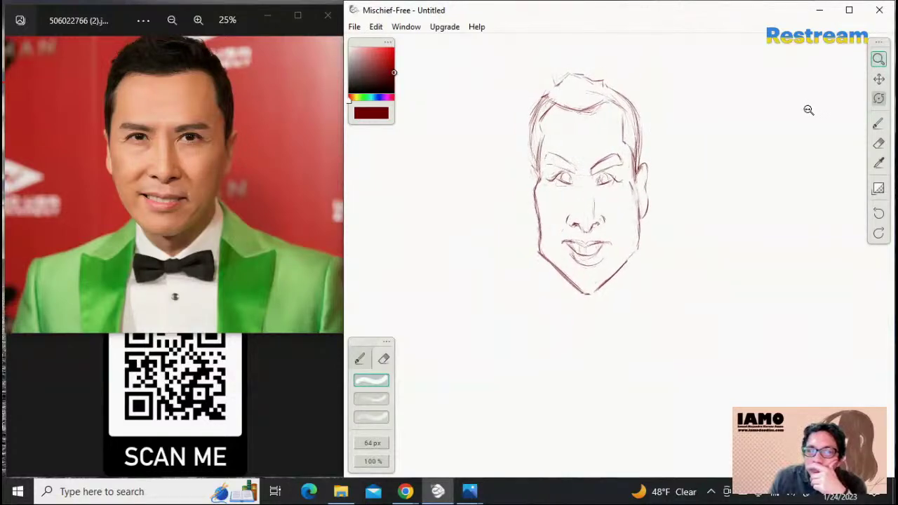
scroll(806, 110, down, 2)
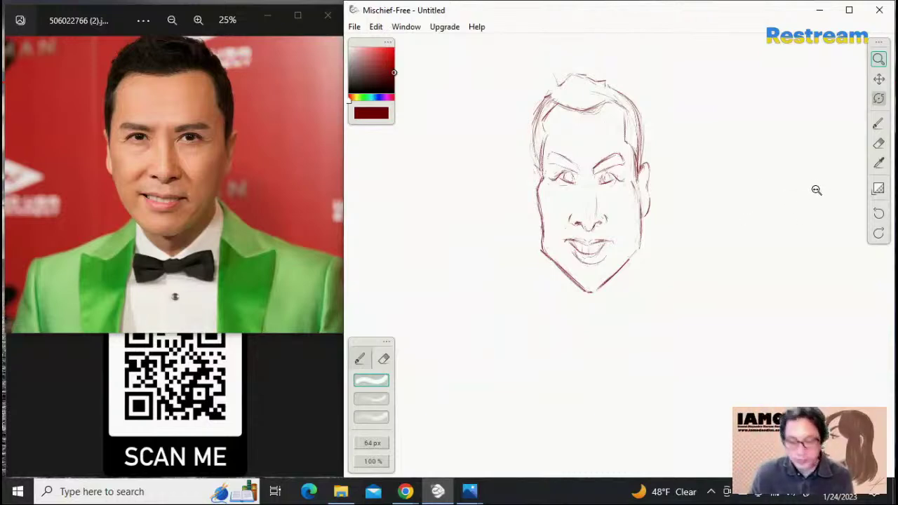
click(878, 143)
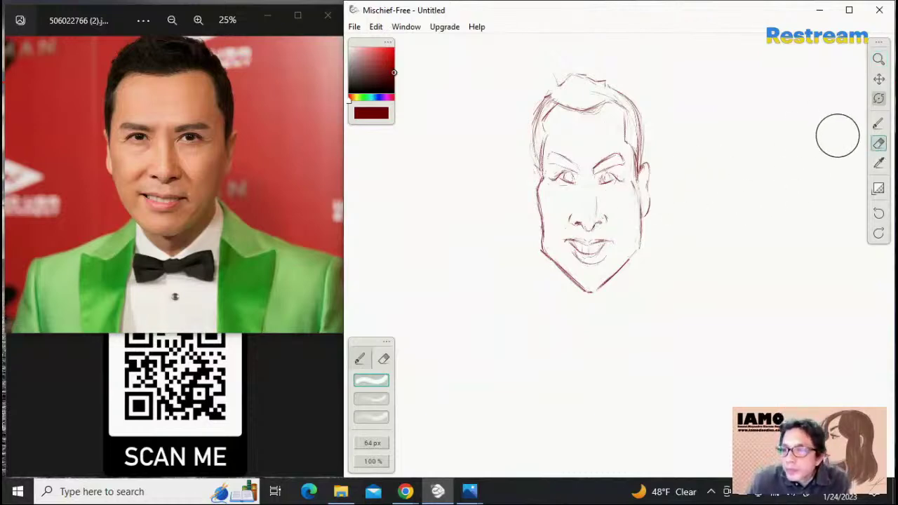
click(878, 123)
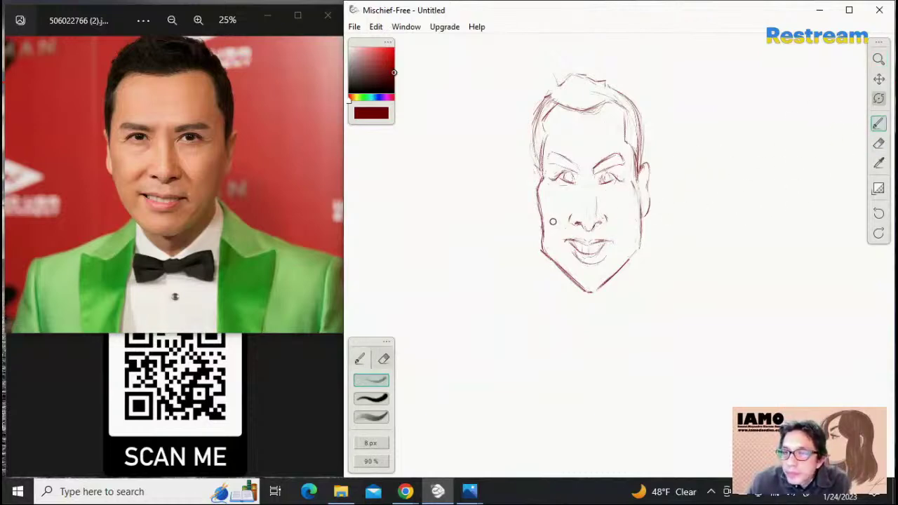
click(878, 143)
click(371, 416)
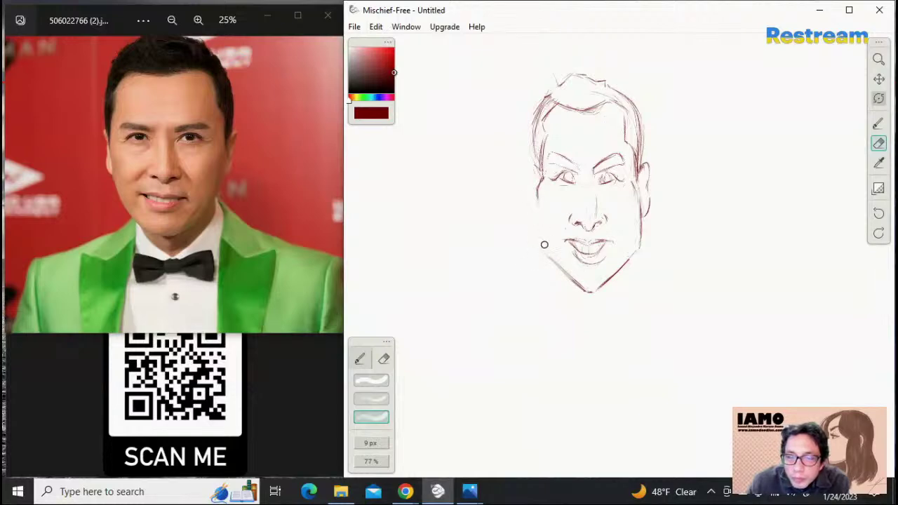
Redraw the left cheek as a slimmer contour tapering to the chin, and strengthen the right jaw and inner cheek lines
click(381, 358)
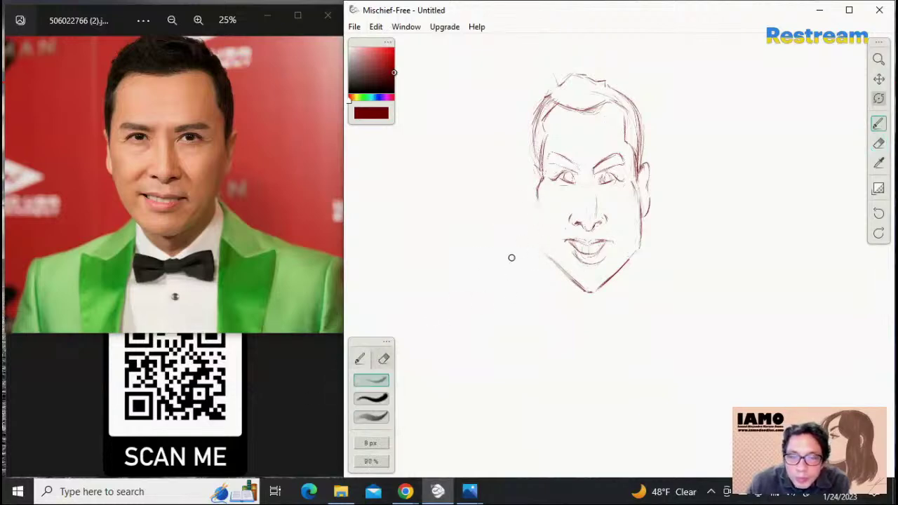
drag(537, 188, 545, 224)
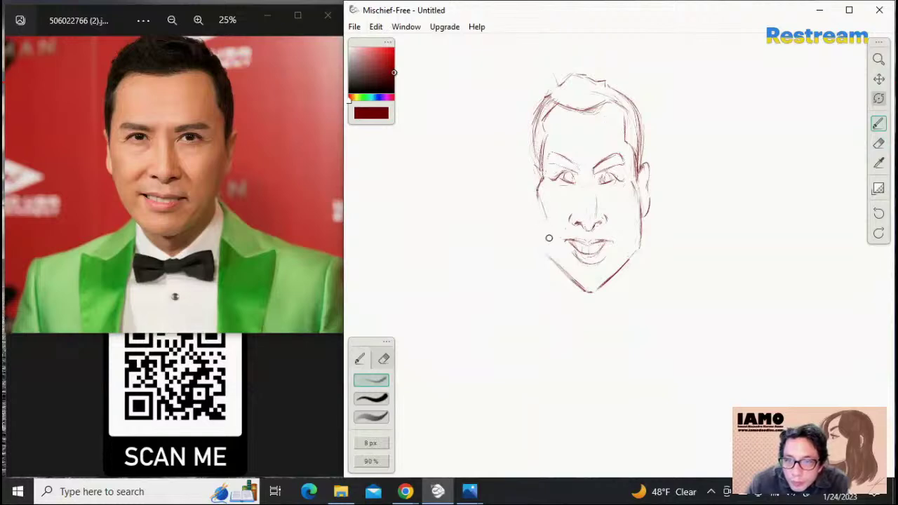
drag(538, 190, 545, 244)
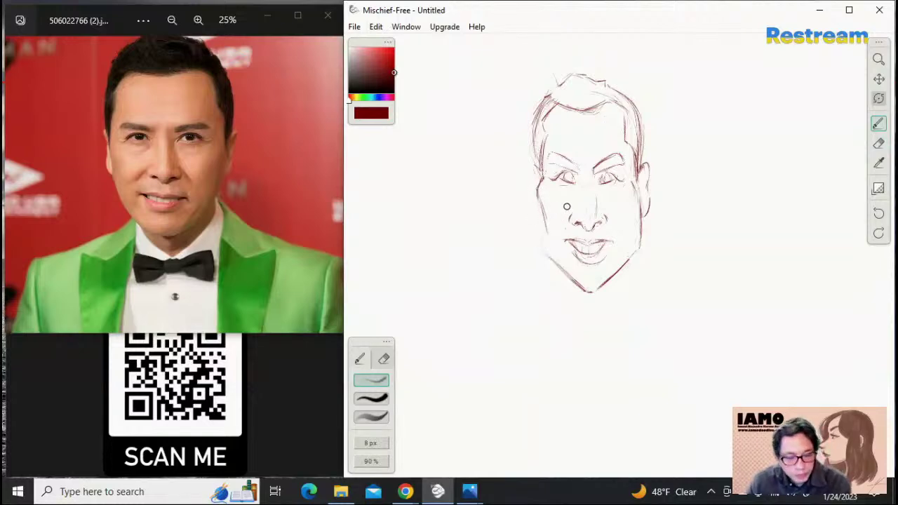
key(ctrl+z)
mouse_move(538, 197)
mouse_down()
mouse_move(549, 253)
mouse_move(570, 267)
mouse_move(568, 279)
mouse_move(540, 236)
mouse_move(583, 289)
mouse_up()
mouse_move(554, 261)
mouse_down()
mouse_move(582, 288)
mouse_move(544, 251)
mouse_move(589, 293)
mouse_up()
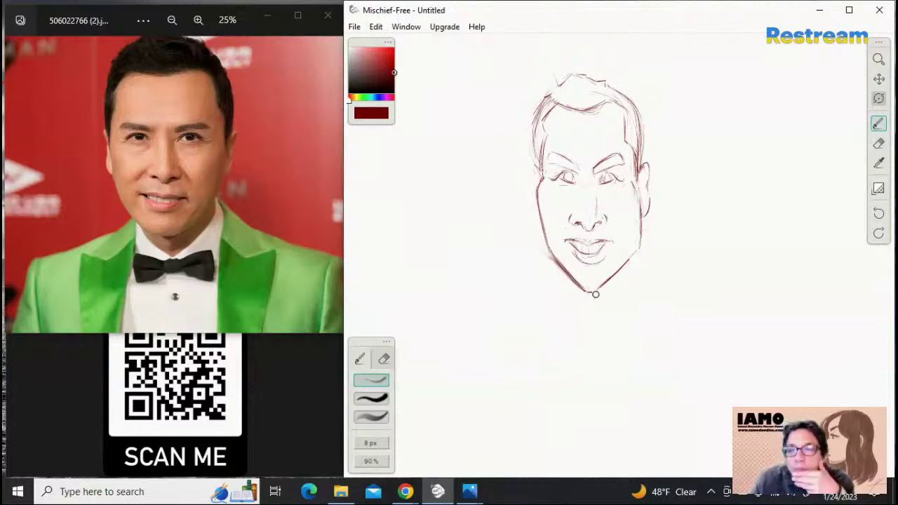
drag(615, 273, 638, 239)
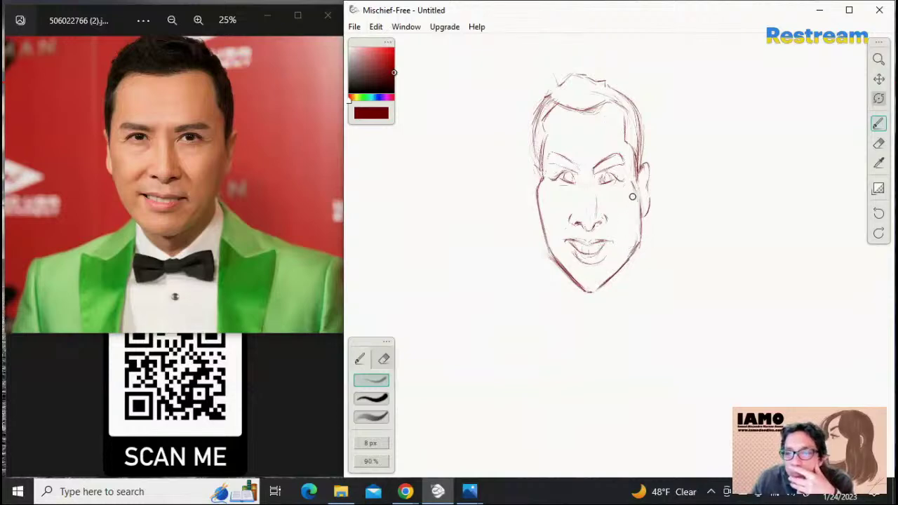
drag(634, 203, 629, 236)
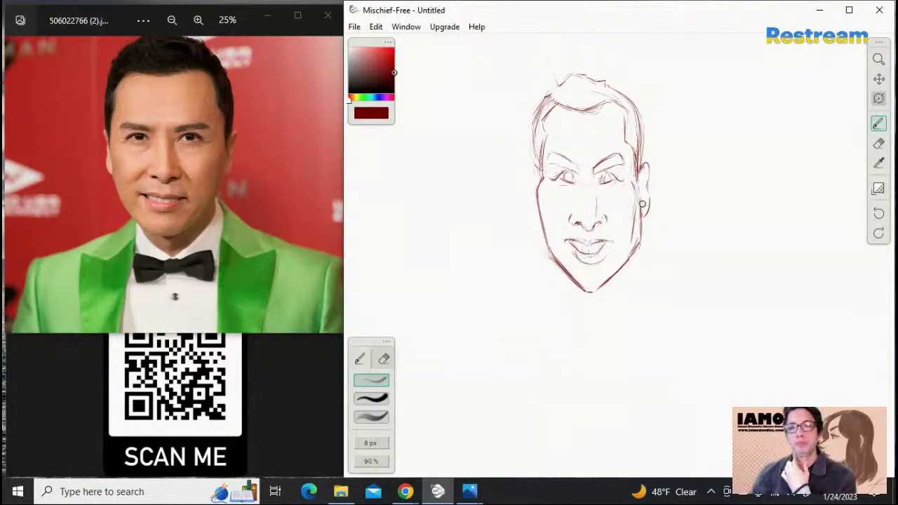
Refine the right ear's lower contour using the 9 px, 77% eraser, and darken the pupils with the 8 px, 90% brush
drag(644, 180, 646, 248)
click(878, 143)
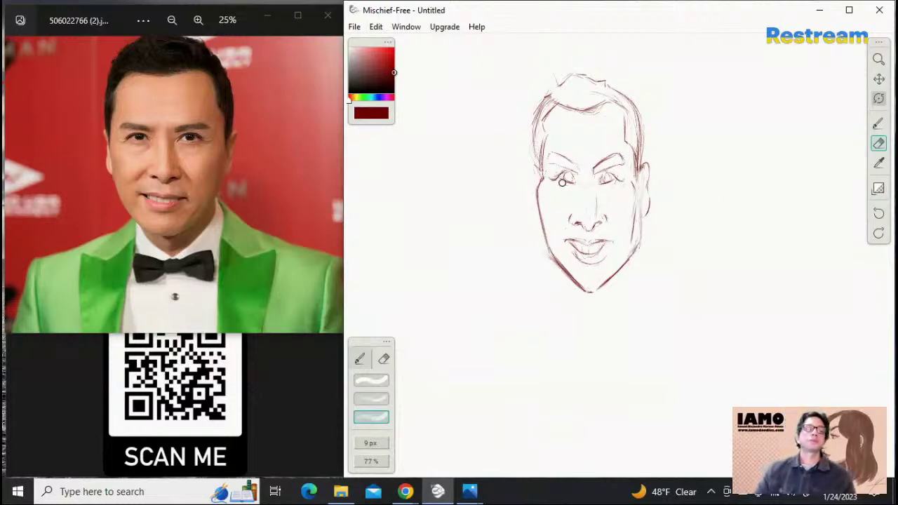
click(877, 123)
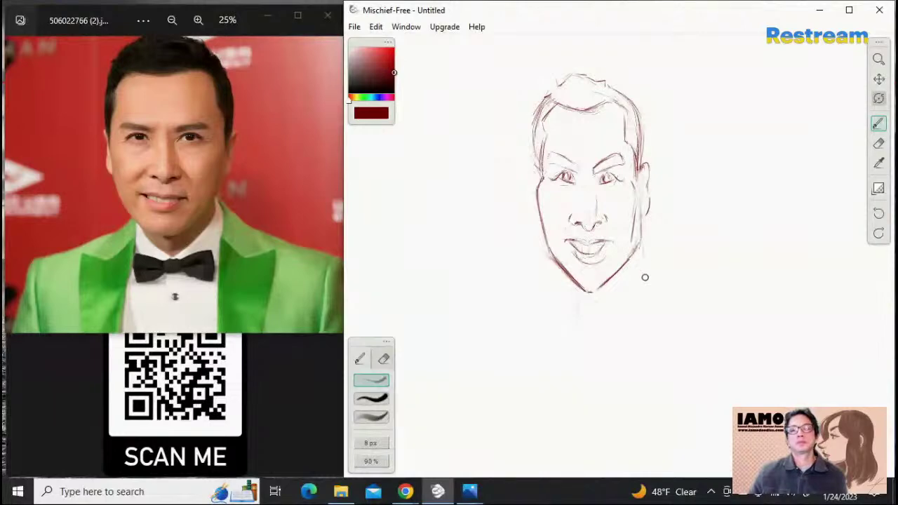
mouse_move(636, 280)
mouse_down()
mouse_move(632, 235)
mouse_move(632, 295)
mouse_up()
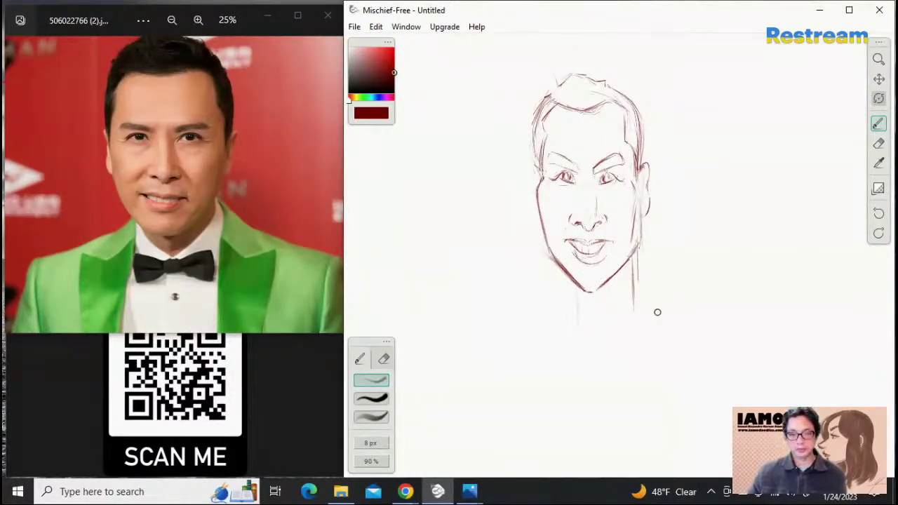
key(ctrl+z)
key(ctrl+z)
key(ctrl+z)
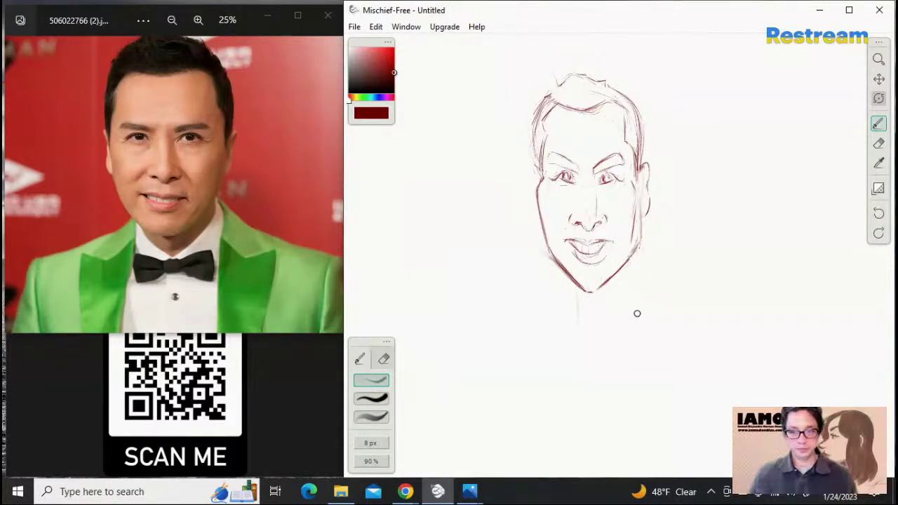
key(ctrl+z)
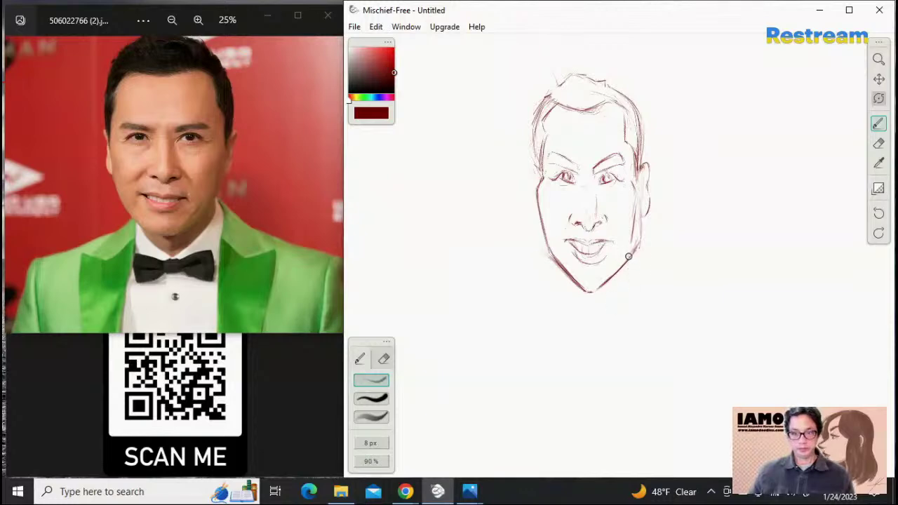
Draw two vertical neck lines with the 8 px, 90% brush, one below the chin and one below the right jaw
drag(628, 261, 624, 302)
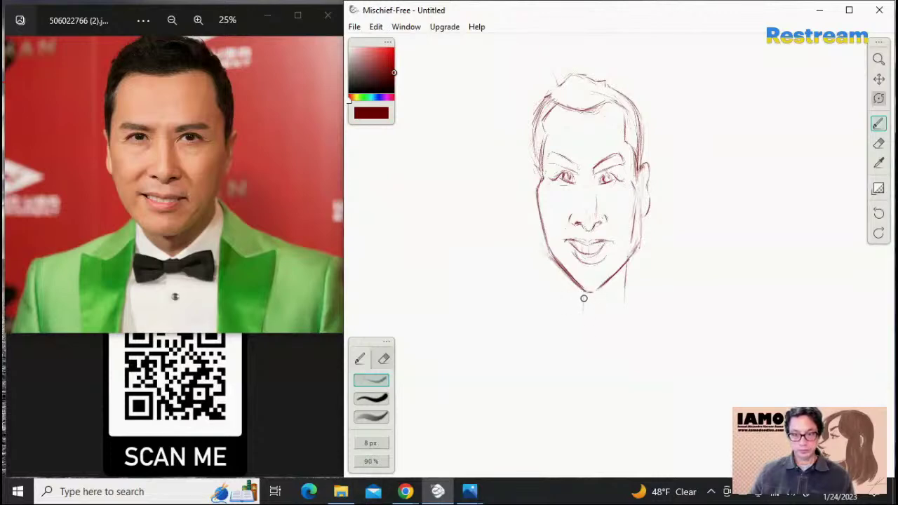
drag(583, 297, 582, 321)
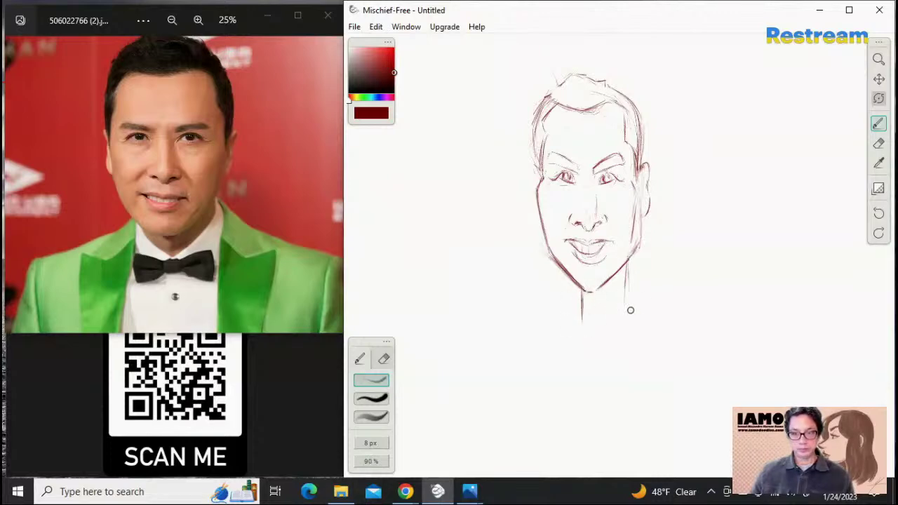
drag(625, 262, 625, 315)
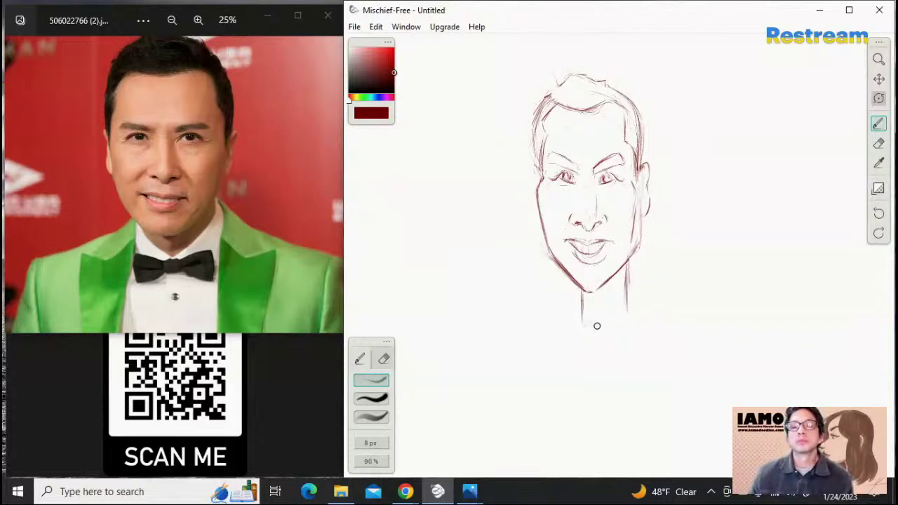
Sketch a bow tie across the base of the neck and add the V-shaped shirt collar lines above its knot
mouse_move(585, 324)
mouse_down()
mouse_move(601, 326)
mouse_move(580, 336)
mouse_move(645, 315)
mouse_up()
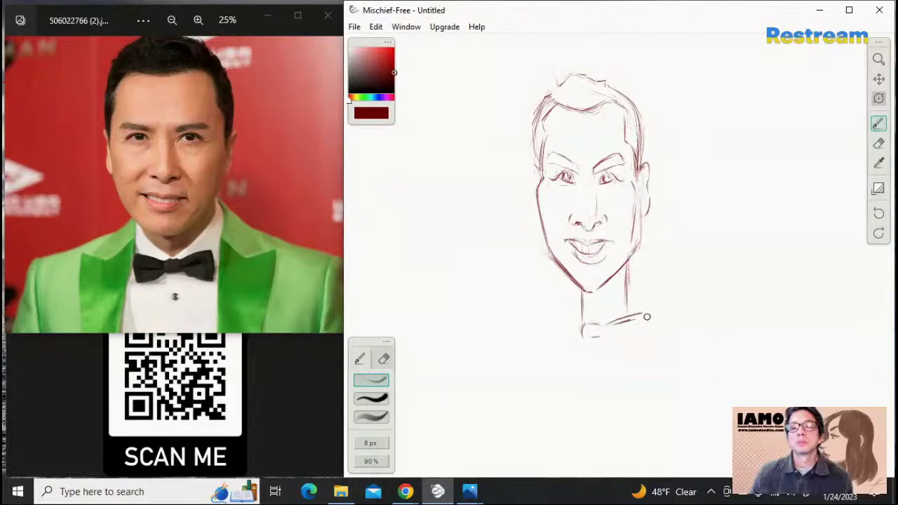
mouse_move(585, 324)
mouse_down()
mouse_move(548, 324)
mouse_move(557, 353)
mouse_move(547, 354)
mouse_move(585, 341)
mouse_move(585, 349)
mouse_move(582, 335)
mouse_move(612, 349)
mouse_move(648, 346)
mouse_move(640, 350)
mouse_move(639, 319)
mouse_move(657, 330)
mouse_move(639, 349)
mouse_up()
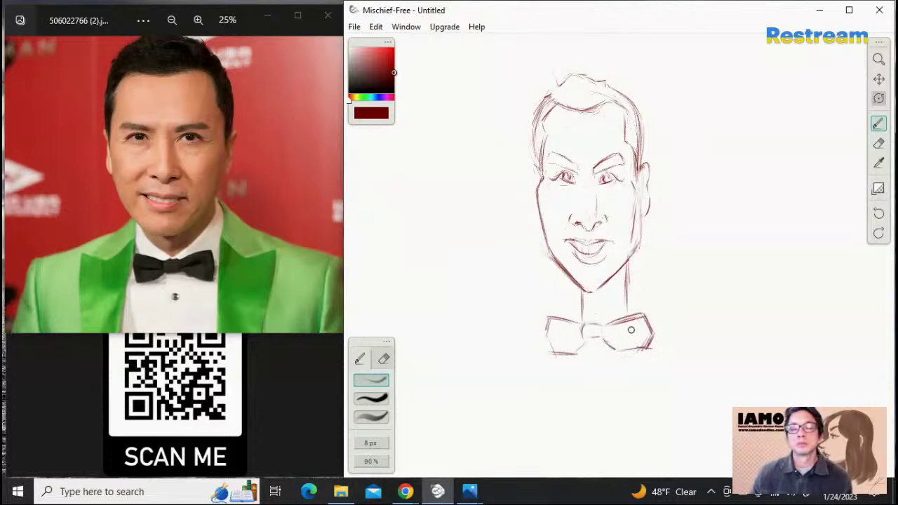
mouse_move(635, 313)
mouse_down()
mouse_move(547, 314)
mouse_move(559, 303)
mouse_move(592, 321)
mouse_move(627, 301)
mouse_move(603, 322)
mouse_move(621, 297)
mouse_move(585, 313)
mouse_up()
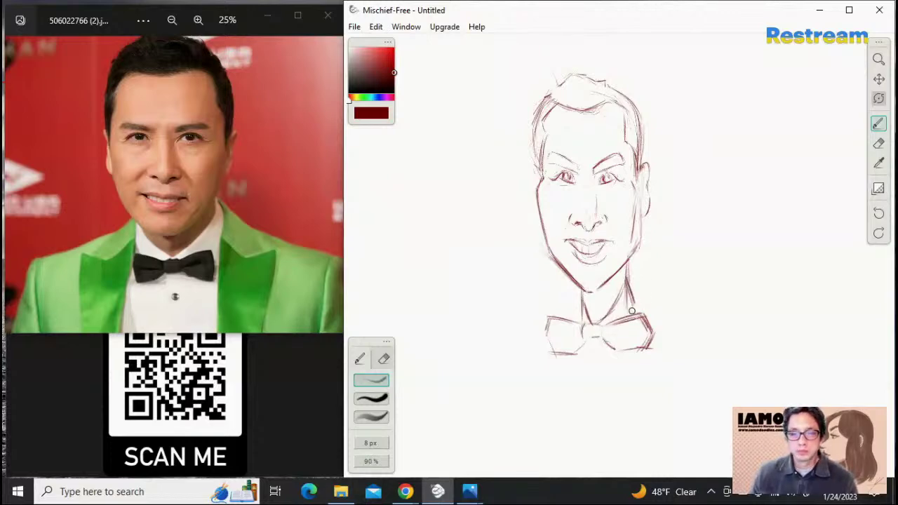
drag(582, 303, 578, 325)
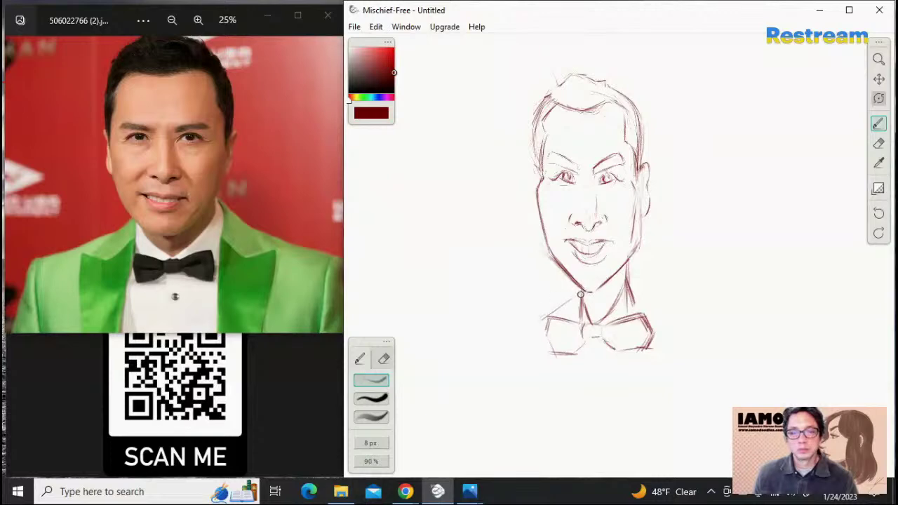
Draw sloping collar lines on both sides of the neck, the two shirt-front edges and the right lapel's slanted lower edge
drag(570, 300, 517, 329)
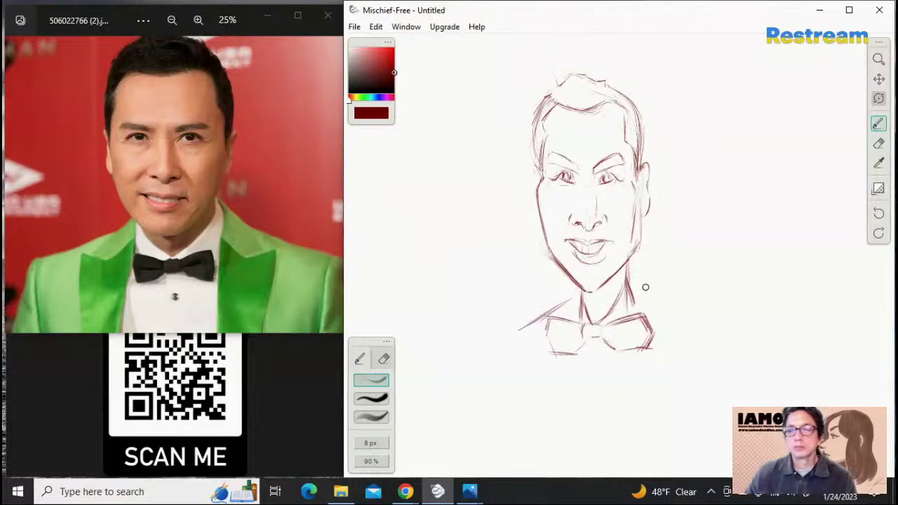
mouse_move(657, 313)
mouse_down()
mouse_move(631, 291)
mouse_move(672, 328)
mouse_up()
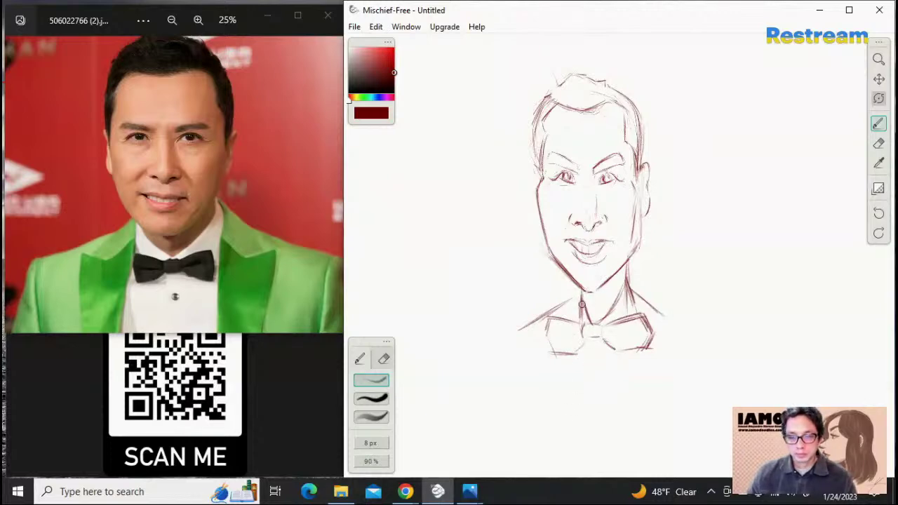
drag(581, 302, 575, 436)
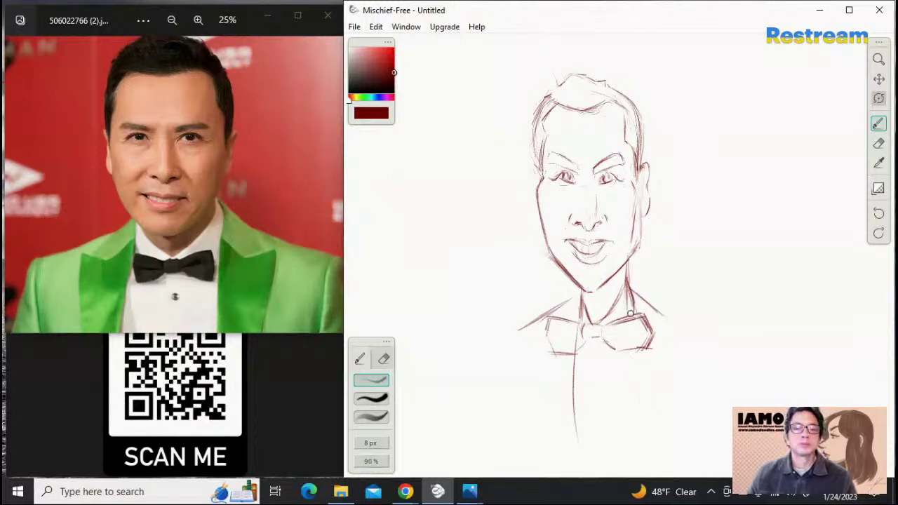
drag(632, 309, 624, 422)
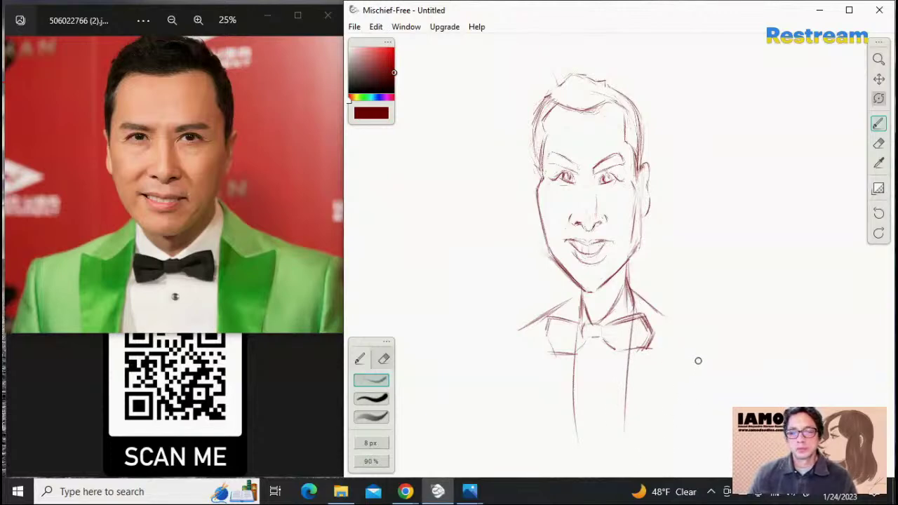
drag(691, 380, 651, 464)
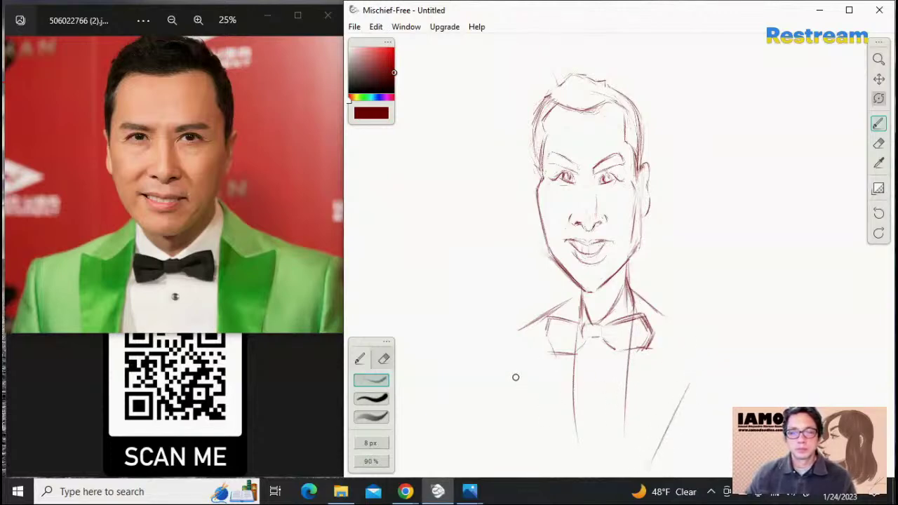
drag(515, 376, 566, 464)
key(ctrl+z)
drag(514, 378, 560, 477)
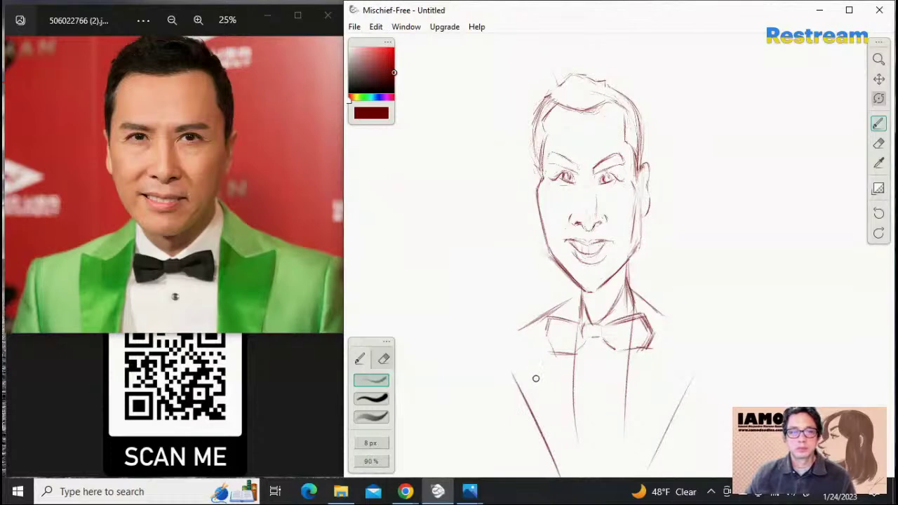
drag(516, 371, 555, 388)
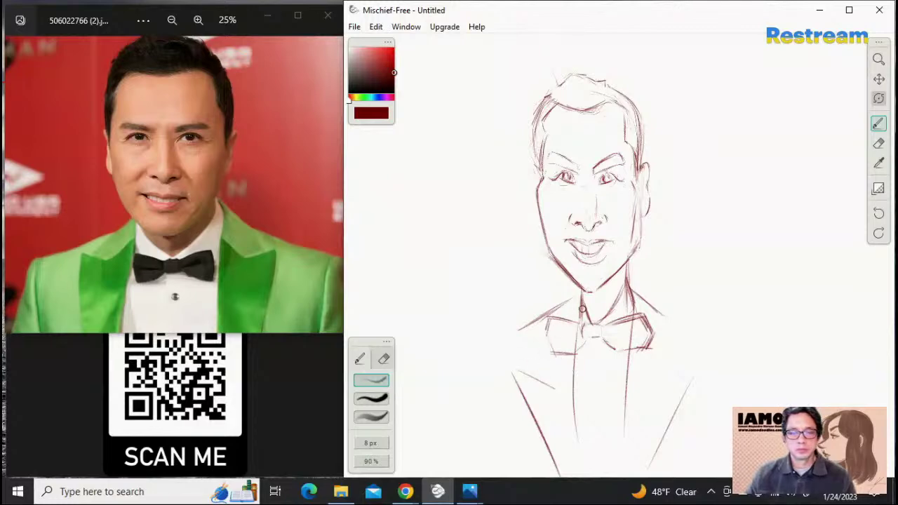
drag(582, 308, 539, 363)
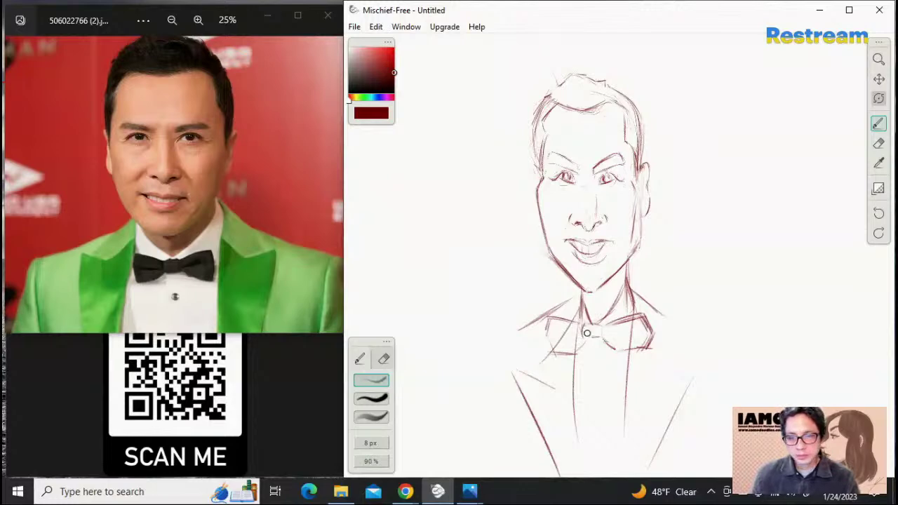
key(ctrl+z)
drag(580, 308, 539, 363)
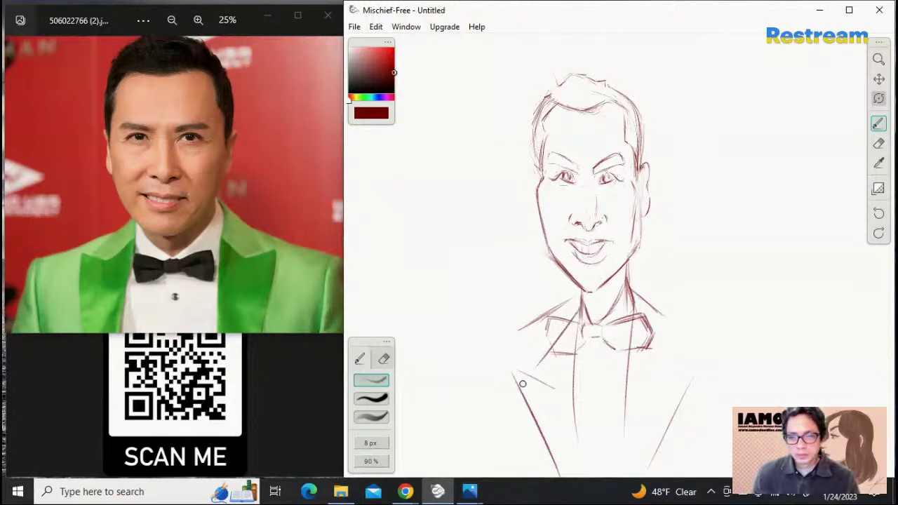
key(ctrl+z)
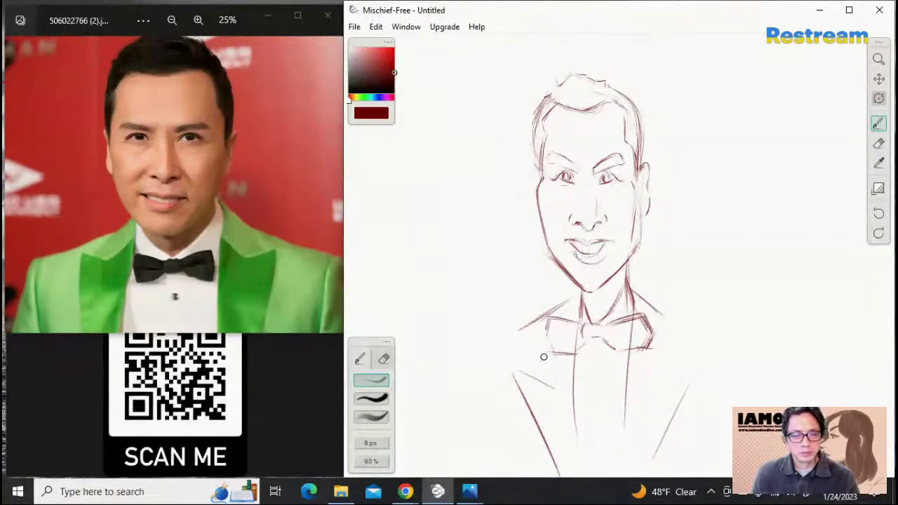
key(ctrl+z)
key(ctrl+z)
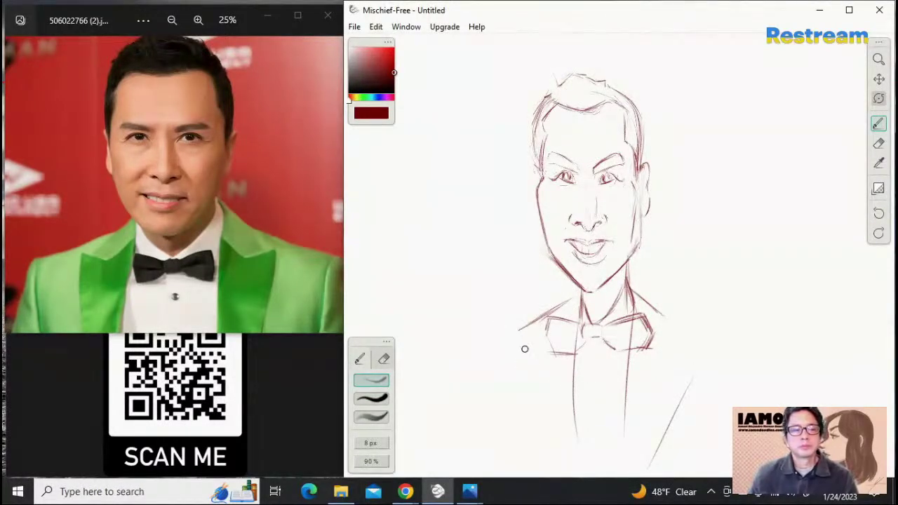
Draw a short slanted lapel notch line left of the bow tie, descending toward the shirt front
drag(487, 328, 552, 364)
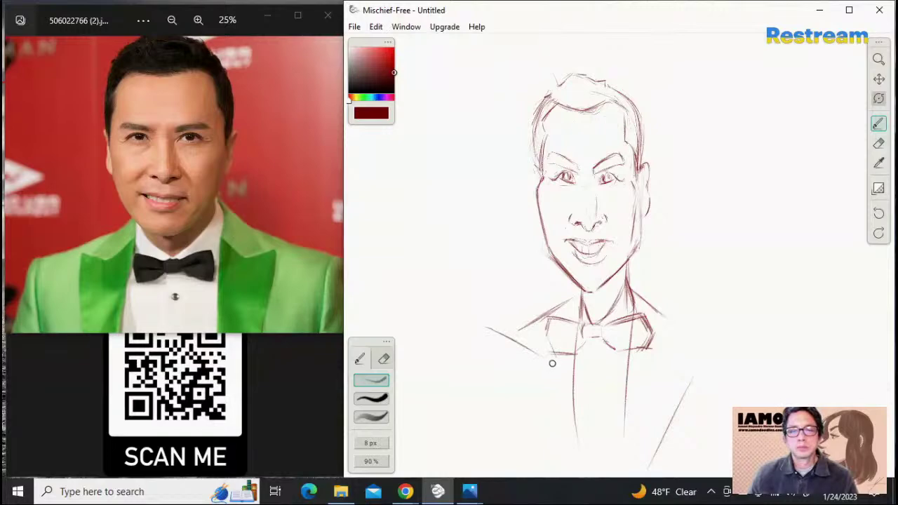
key(ctrl+z)
drag(506, 339, 543, 361)
key(ctrl+z)
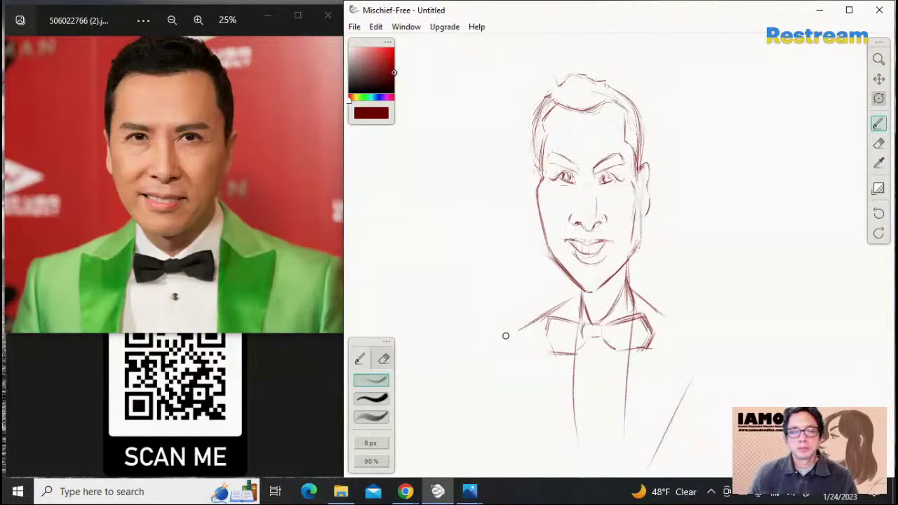
drag(506, 335, 541, 359)
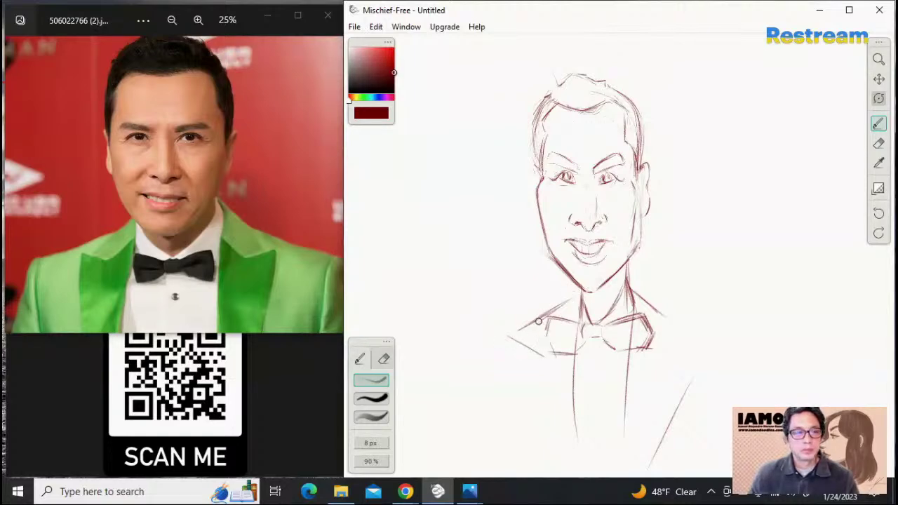
mouse_move(514, 325)
mouse_down()
mouse_move(541, 355)
mouse_move(561, 336)
mouse_move(533, 348)
mouse_move(586, 324)
mouse_up()
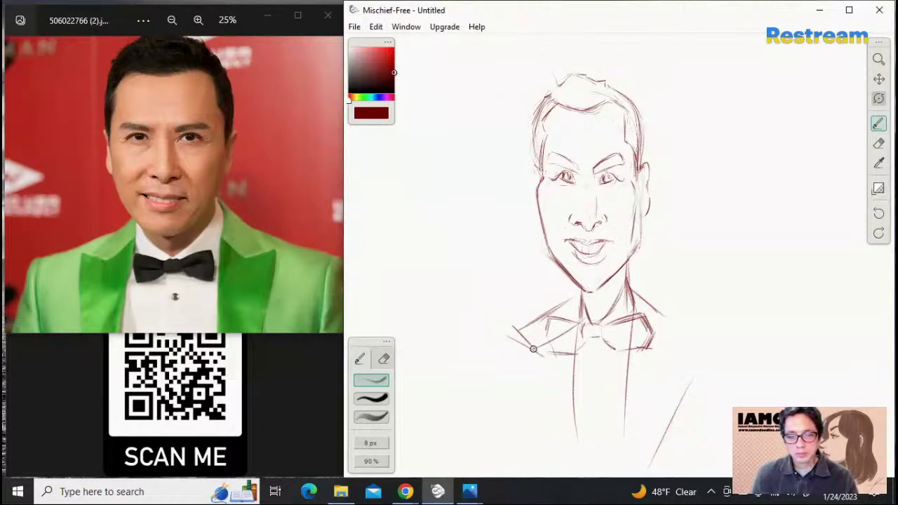
drag(533, 351, 583, 331)
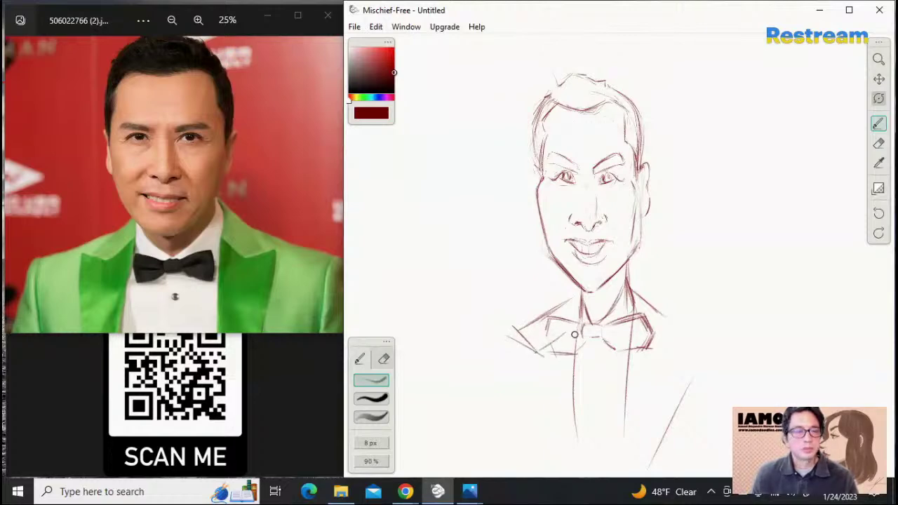
key(ctrl+z)
drag(534, 346, 571, 327)
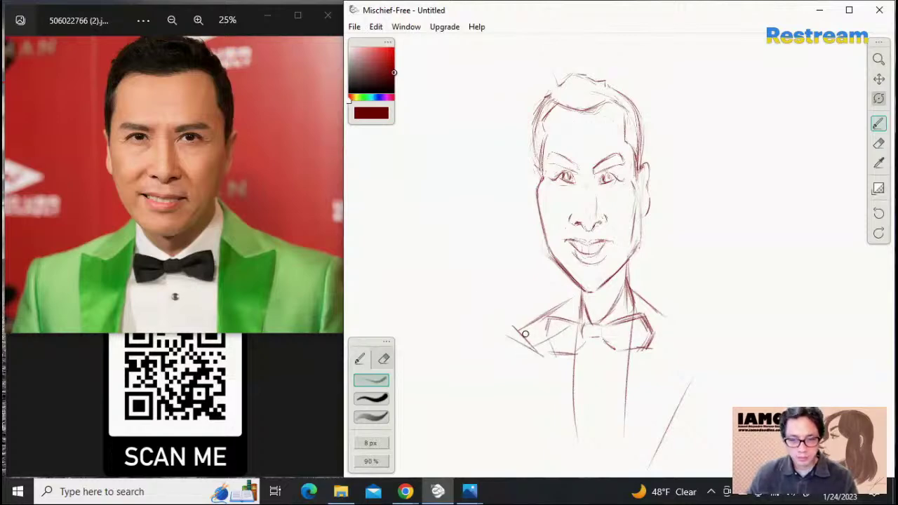
key(ctrl+z)
key(ctrl+z)
key(ctrl+z)
Add the left lapel's collar line and outer edge, and draw the left shoulder line with the outer sleeve contour
mouse_move(507, 337)
mouse_down()
mouse_move(544, 356)
mouse_move(587, 311)
mouse_up()
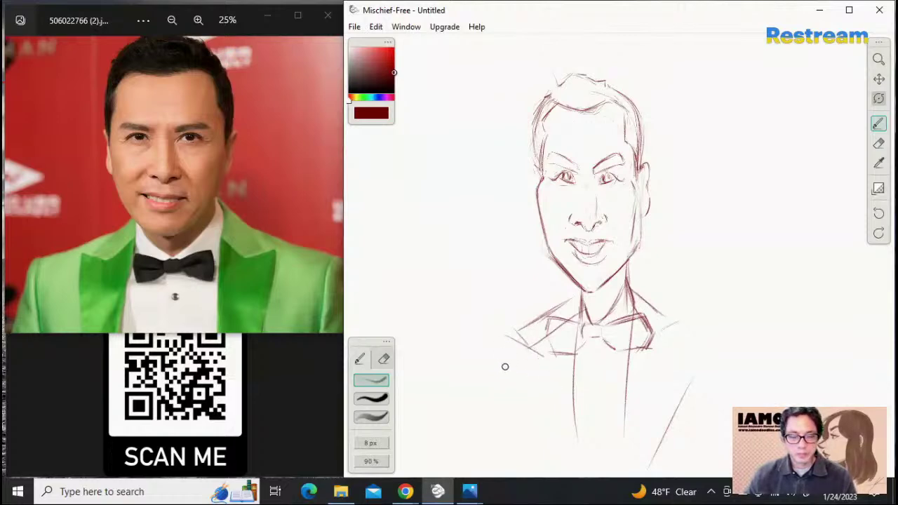
drag(506, 330, 520, 419)
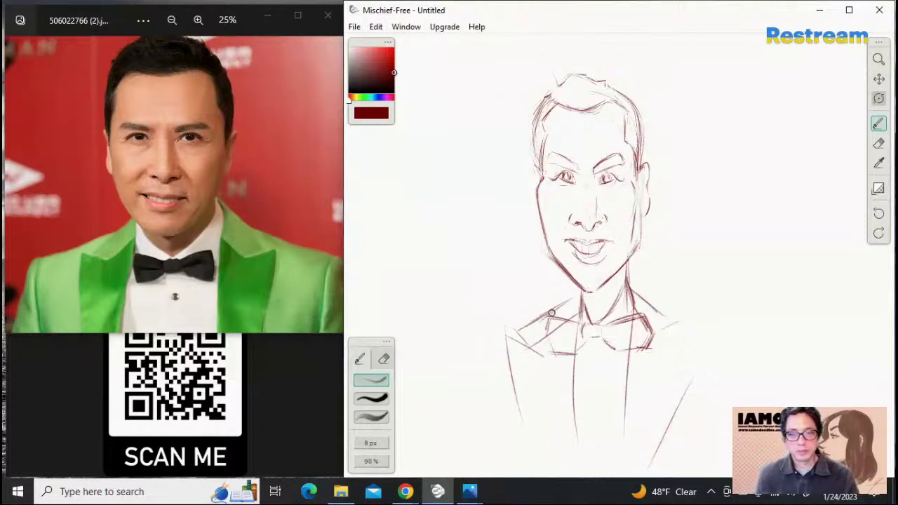
drag(552, 313, 494, 327)
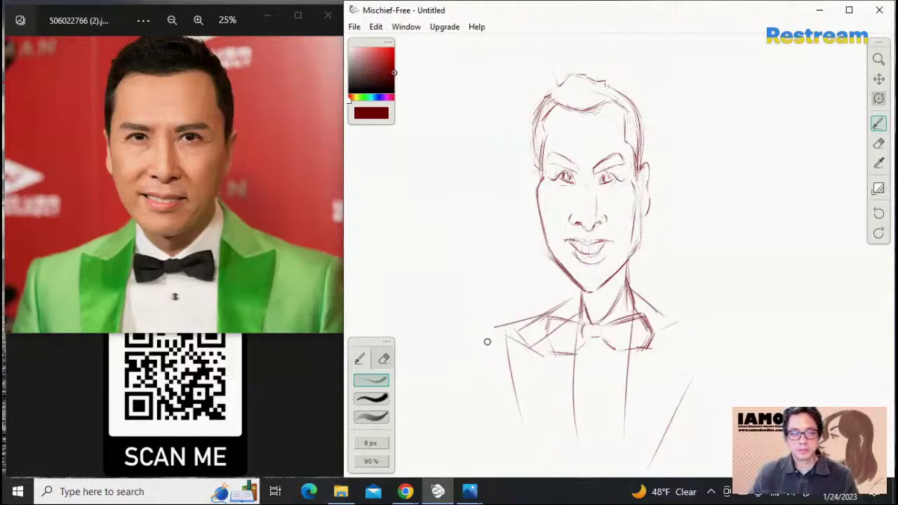
mouse_move(502, 326)
mouse_down()
mouse_move(487, 327)
mouse_move(484, 362)
mouse_up()
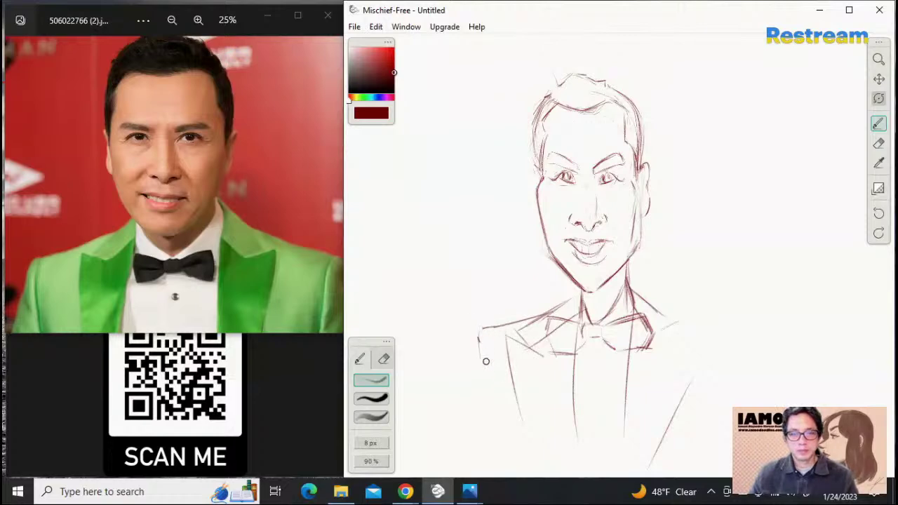
key(ctrl+z)
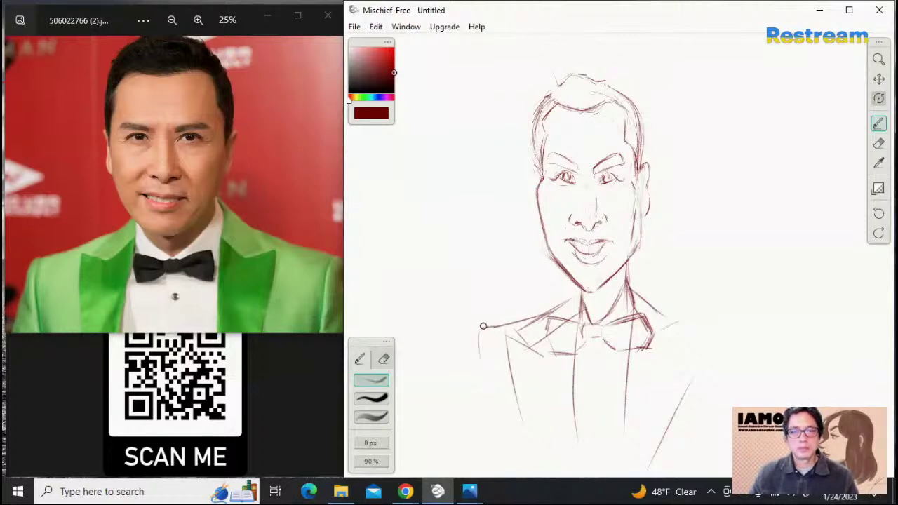
mouse_move(482, 326)
mouse_down()
mouse_move(493, 354)
mouse_move(482, 424)
mouse_up()
key(ctrl+z)
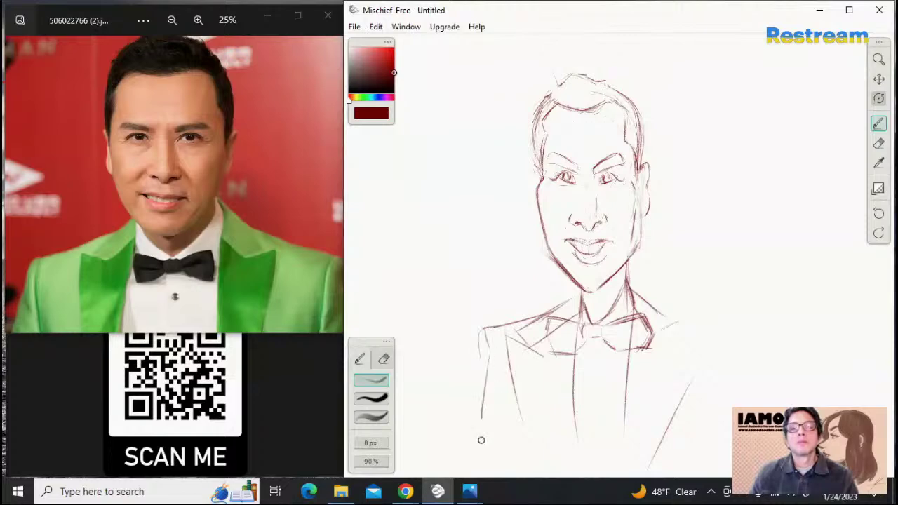
Redraw the left sleeve's contour descending from the shoulder, and extend the right lapel's collar line down past the bow tie
key(ctrl+z)
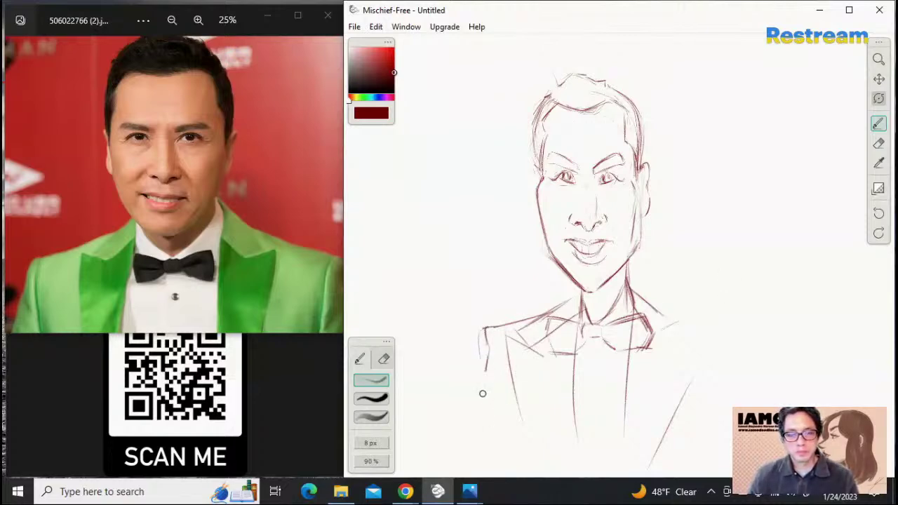
drag(489, 340, 479, 424)
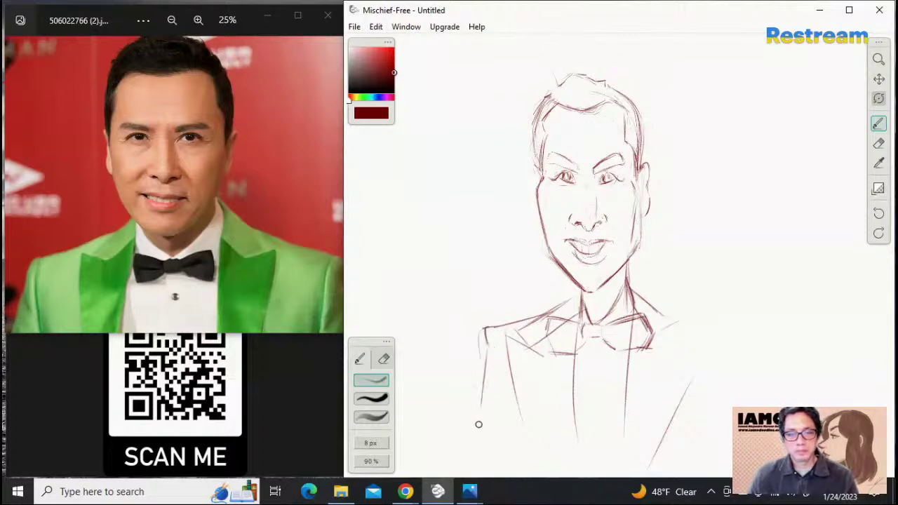
key(ctrl+z)
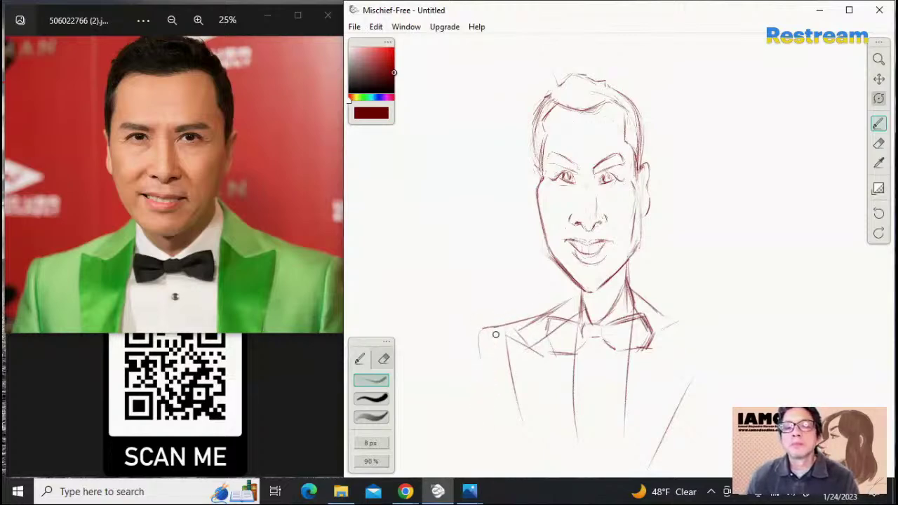
drag(480, 331, 483, 394)
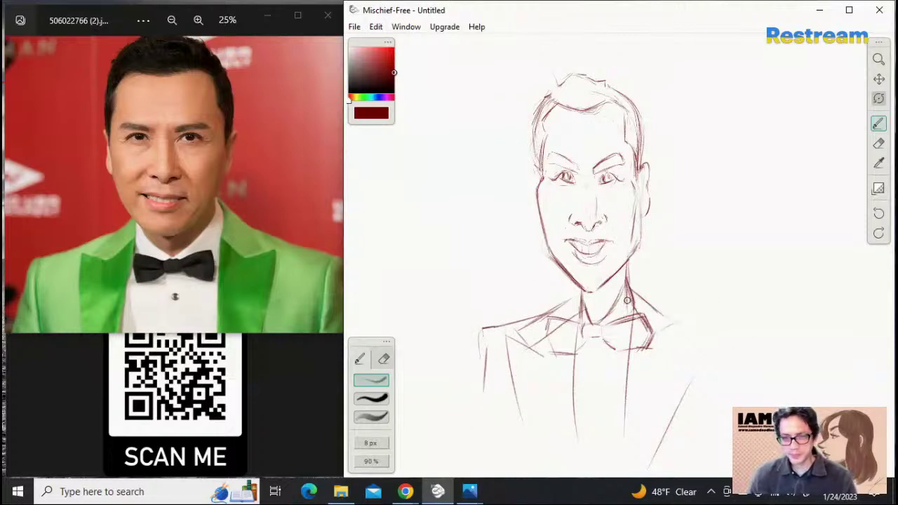
drag(651, 306, 671, 333)
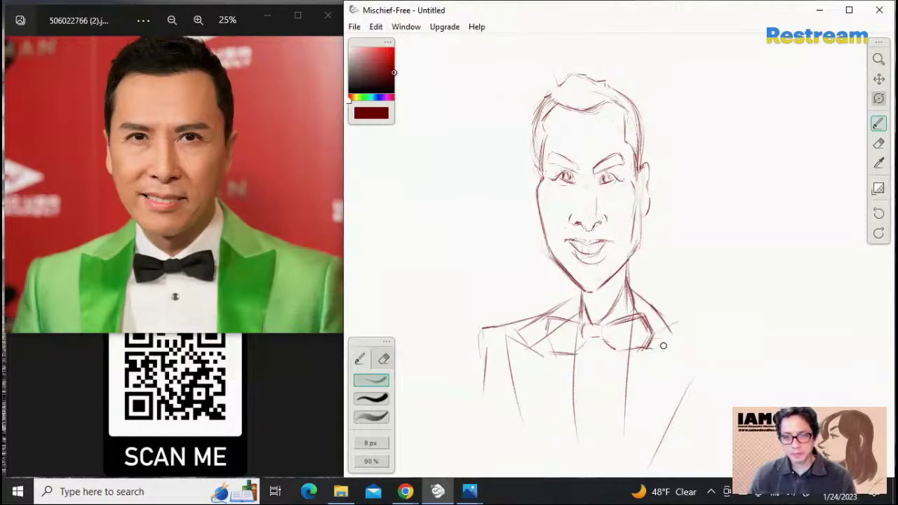
mouse_move(661, 344)
mouse_down()
mouse_move(683, 334)
mouse_move(656, 421)
mouse_up()
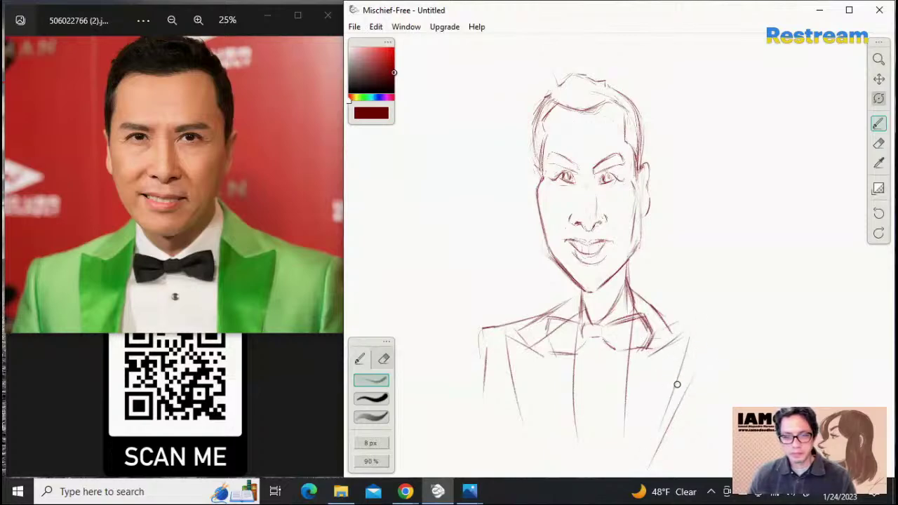
drag(696, 340, 653, 456)
key(ctrl+z)
key(ctrl+z)
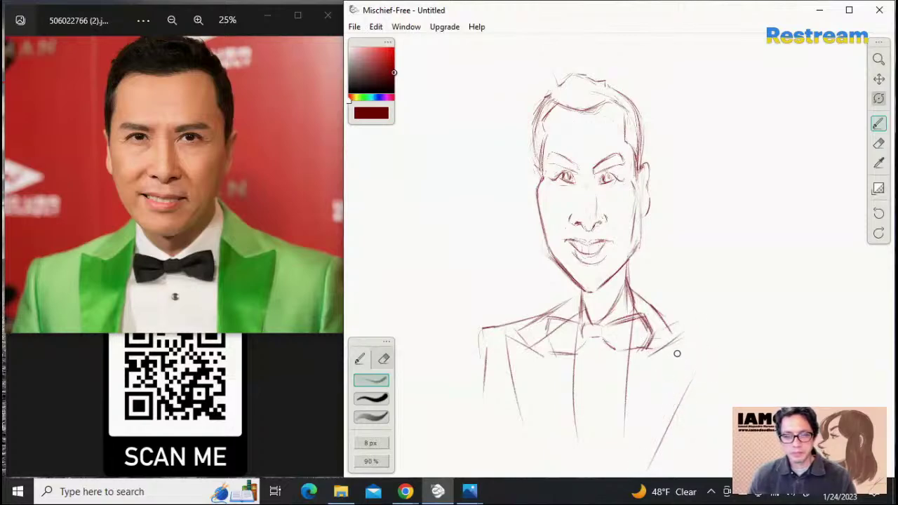
drag(689, 338, 645, 455)
key(ctrl+z)
drag(699, 344, 654, 461)
key(ctrl+z)
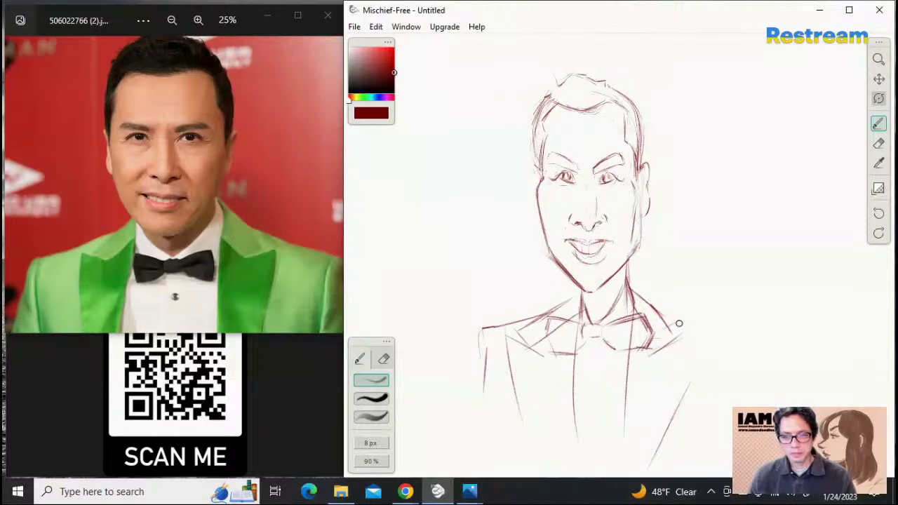
key(ctrl+z)
key(ctrl+z)
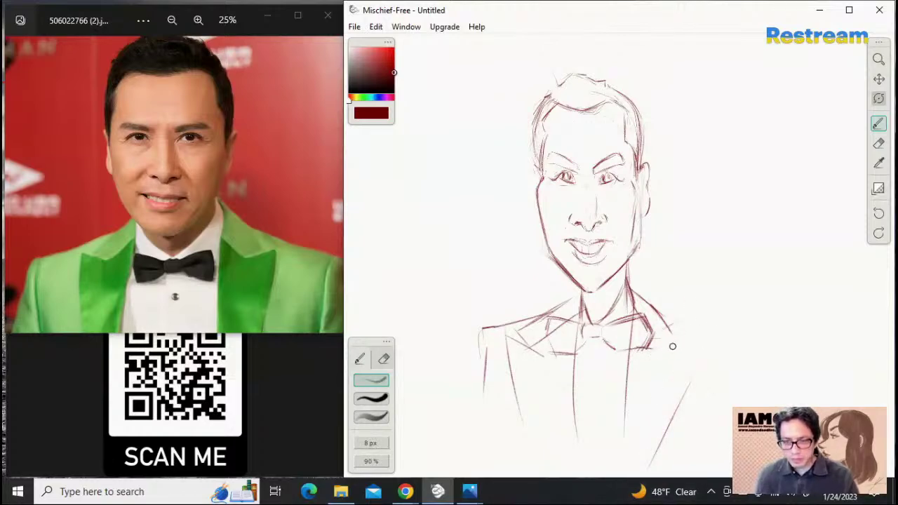
drag(653, 351, 705, 337)
key(ctrl+z)
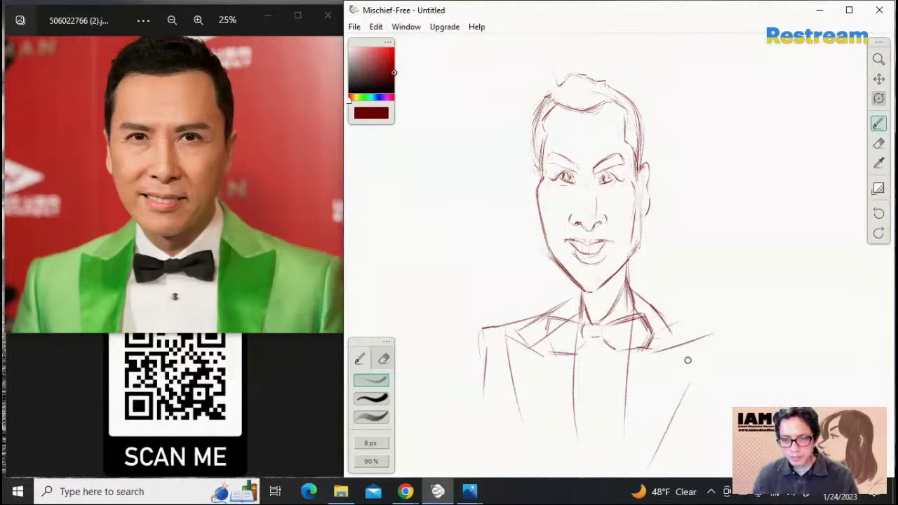
drag(704, 340, 630, 447)
key(ctrl+z)
drag(711, 342, 646, 464)
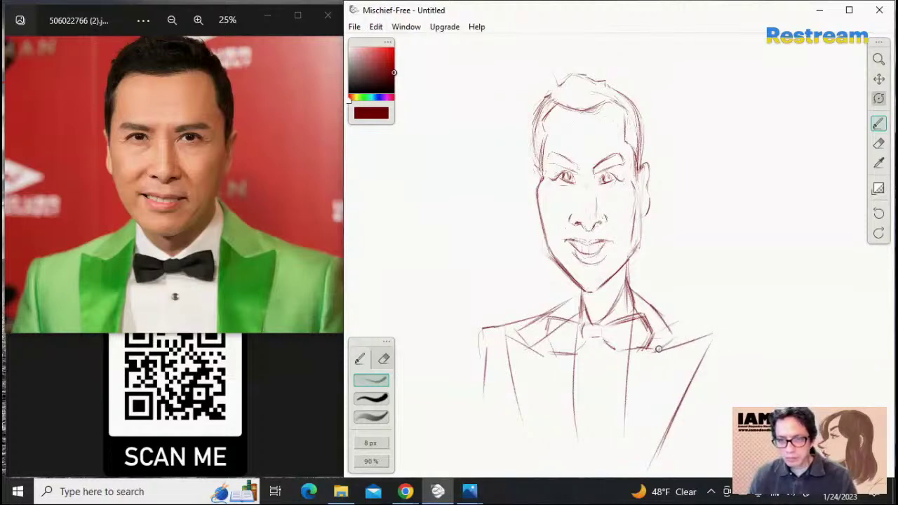
key(ctrl+z)
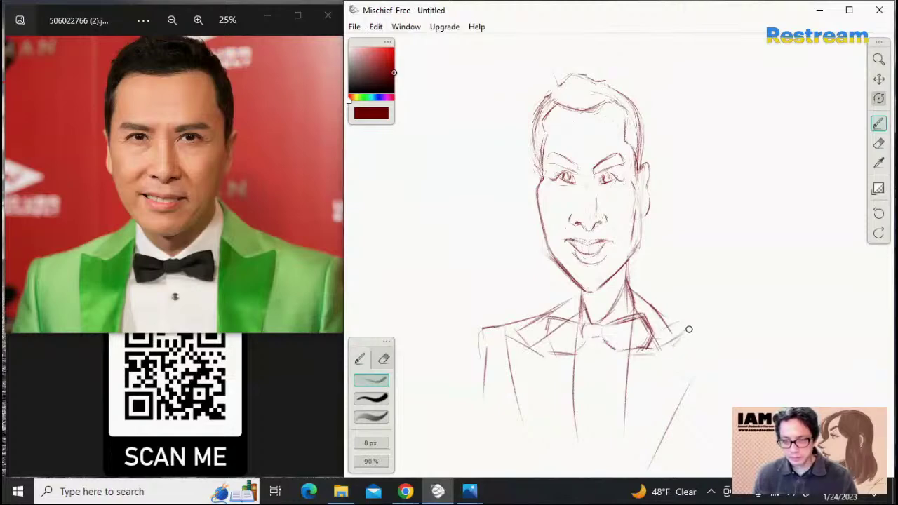
Sketch the long outer edge of the jacket's right lapel, from its tip beside the bow tie down toward the waist
drag(686, 331, 662, 381)
drag(685, 331, 637, 475)
key(ctrl+z)
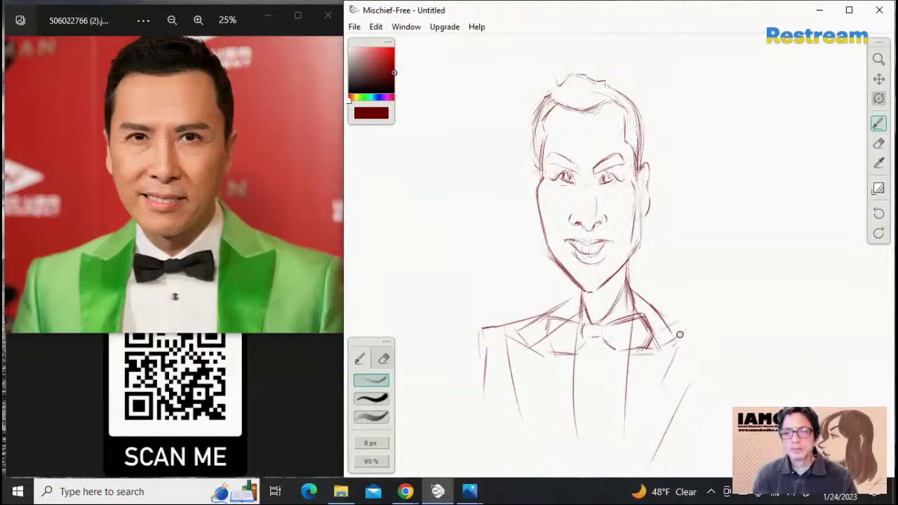
drag(682, 332, 643, 457)
key(ctrl+z)
drag(681, 345, 663, 425)
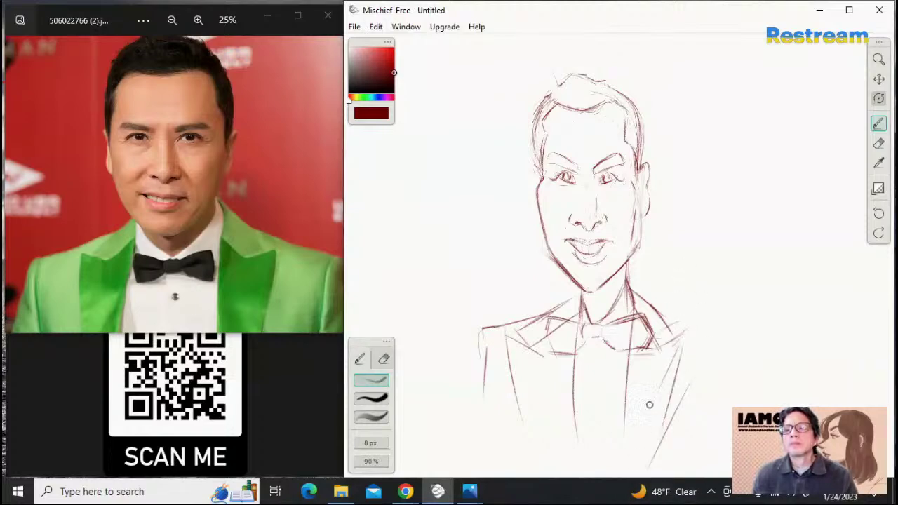
key(ctrl+z)
drag(682, 337, 648, 466)
key(ctrl+z)
drag(688, 329, 651, 477)
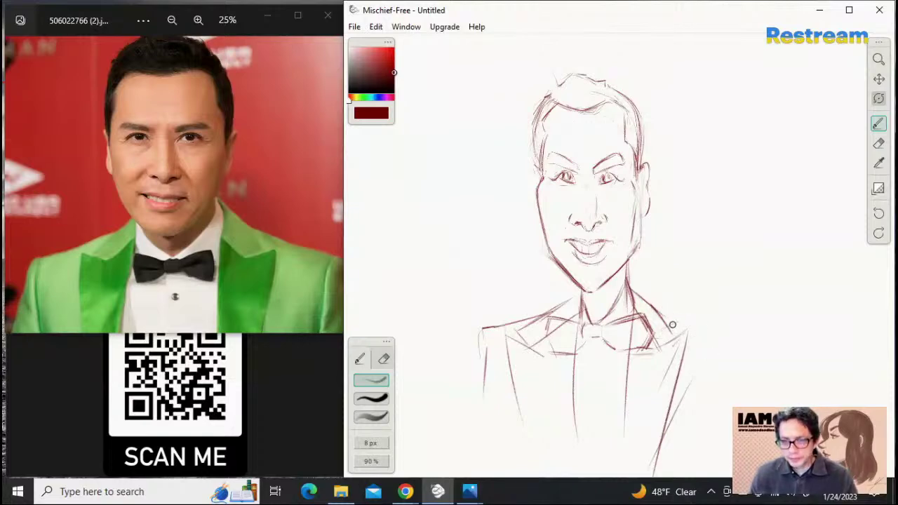
Sketch the jacket's right shoulder line and the sleeve edges running down from the shoulder's end
click(877, 144)
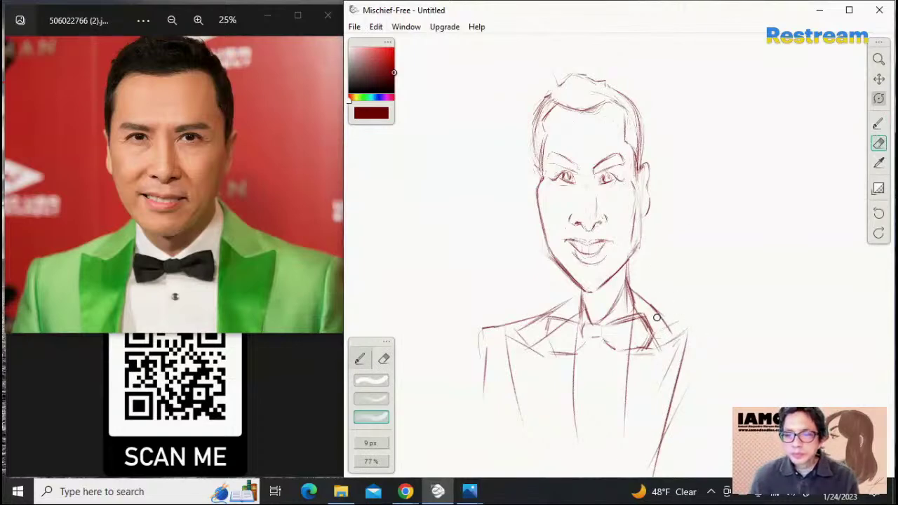
key(b)
mouse_move(677, 320)
mouse_down()
mouse_move(733, 340)
mouse_move(728, 429)
mouse_up()
key(ctrl+z)
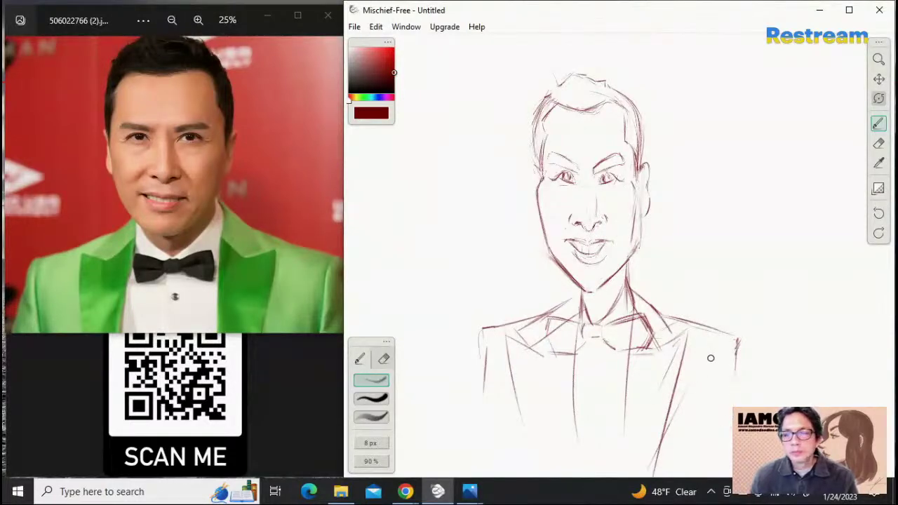
mouse_move(740, 340)
mouse_down()
mouse_move(713, 375)
mouse_move(710, 400)
mouse_up()
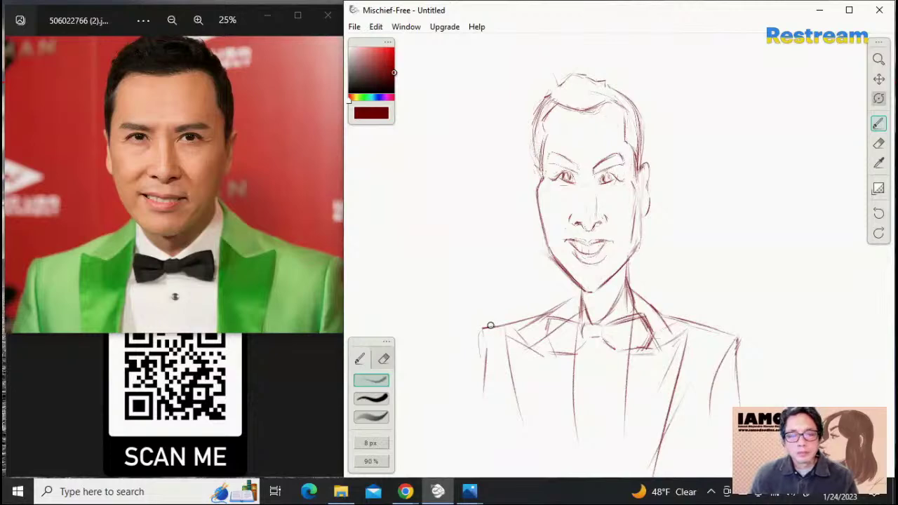
Add a sleeve seam line running down from the end of the jacket's left shoulder
drag(488, 327, 487, 396)
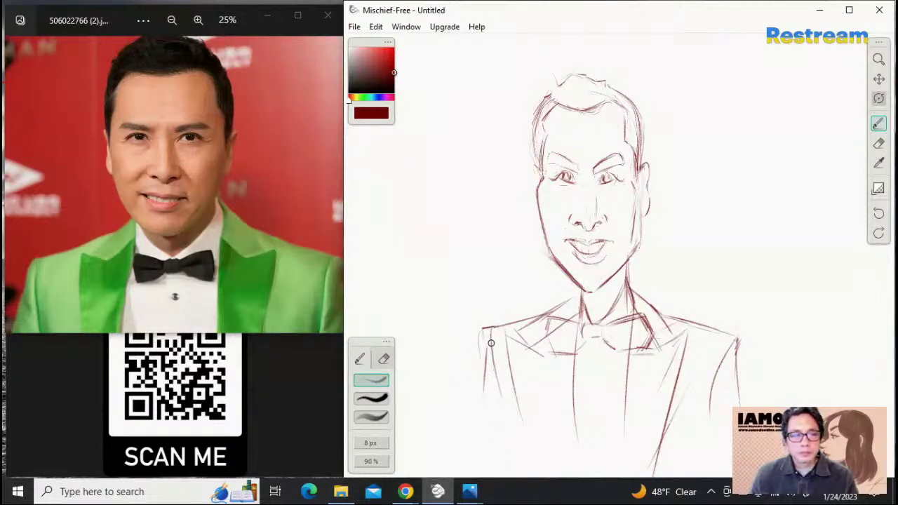
key(ctrl+z)
drag(491, 327, 488, 394)
Sketch the left ear along the side of the face and add the inner fold lines to the right ear
key(ctrl+plus)
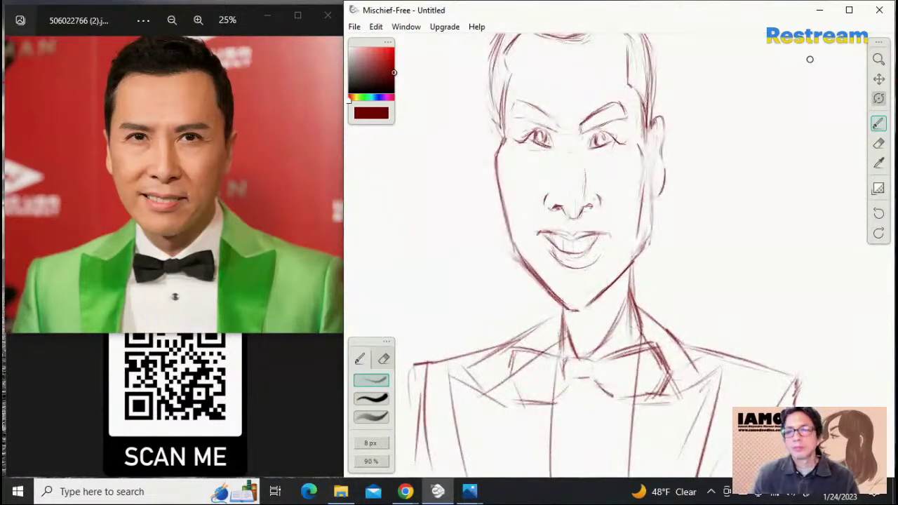
click(878, 59)
alt+click(773, 150)
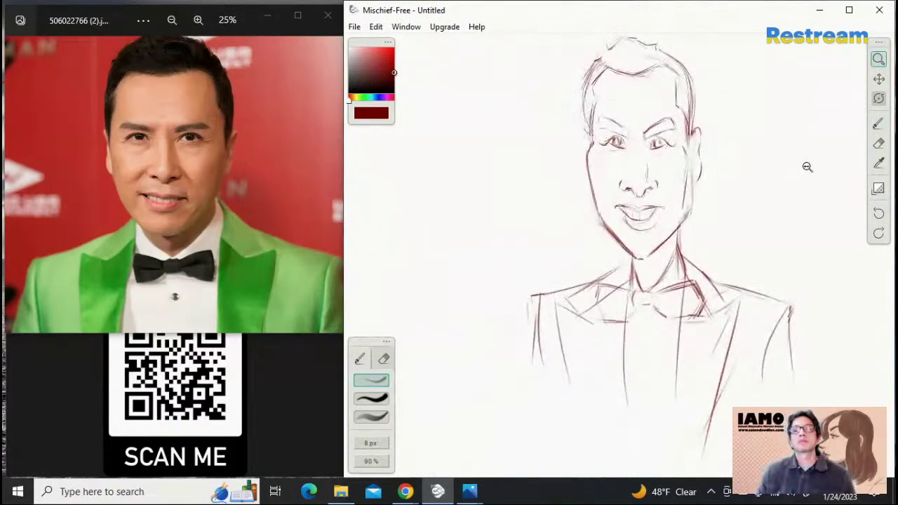
drag(806, 167, 797, 166)
drag(733, 160, 760, 158)
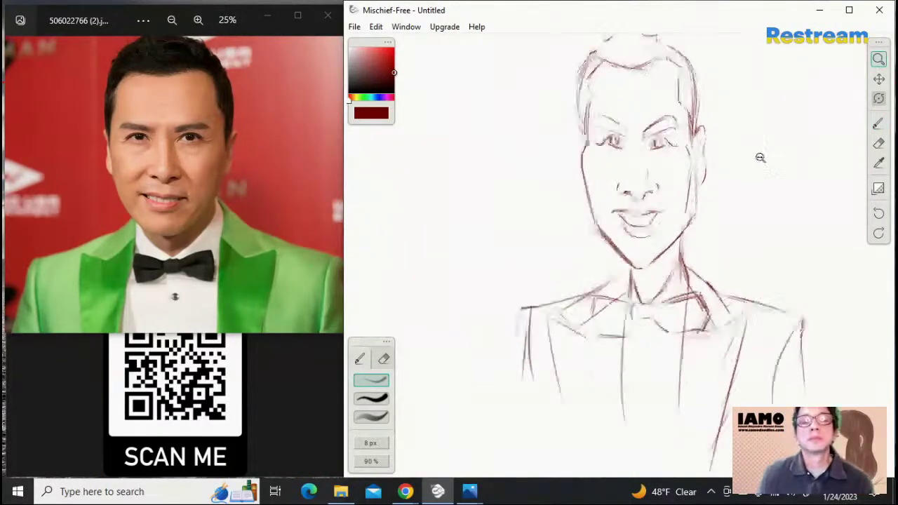
scroll(760, 154, up, 4)
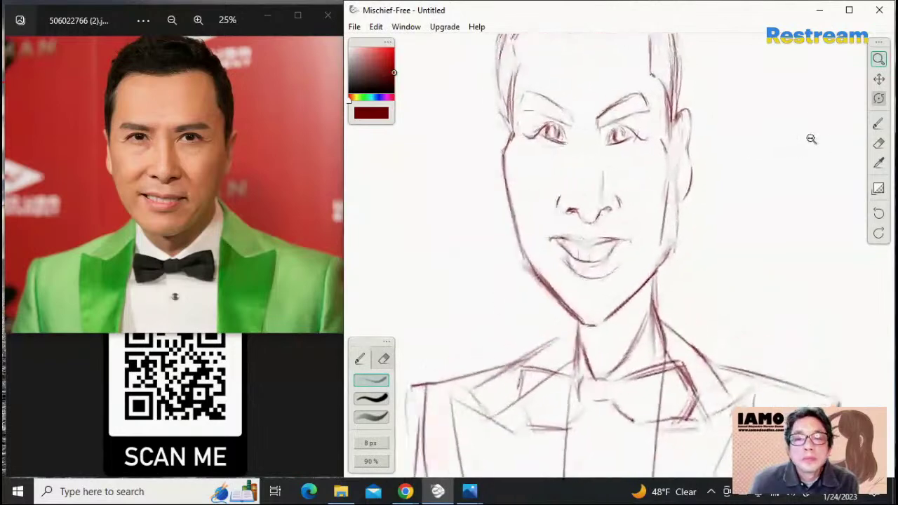
scroll(810, 138, up, 1)
click(878, 124)
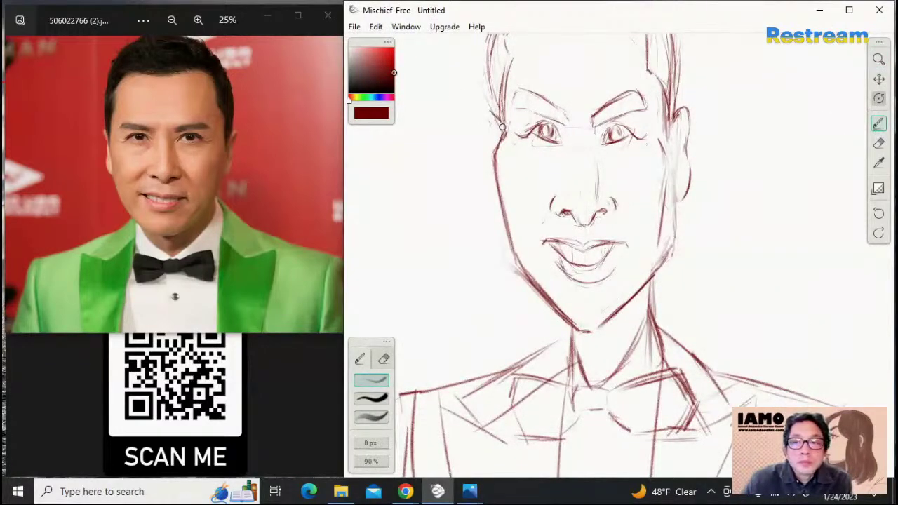
mouse_move(488, 133)
mouse_down()
mouse_move(489, 111)
mouse_move(493, 148)
mouse_up()
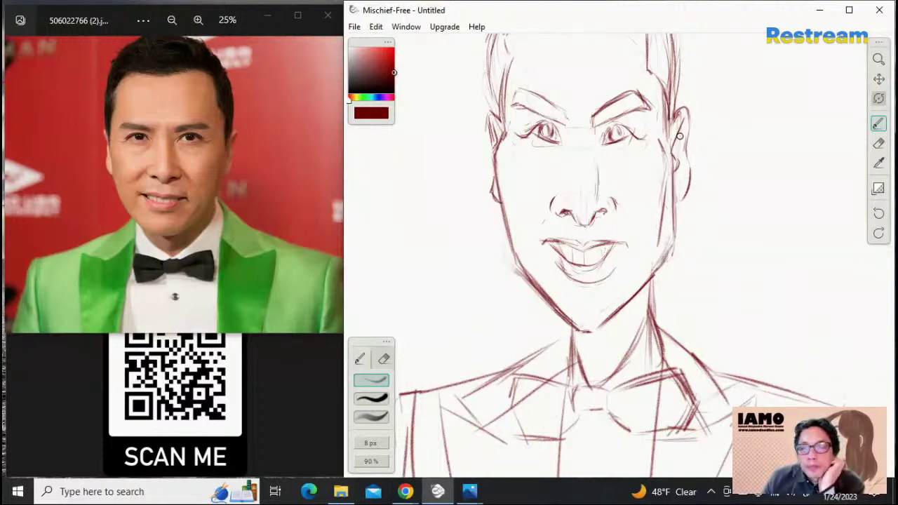
drag(678, 129, 683, 162)
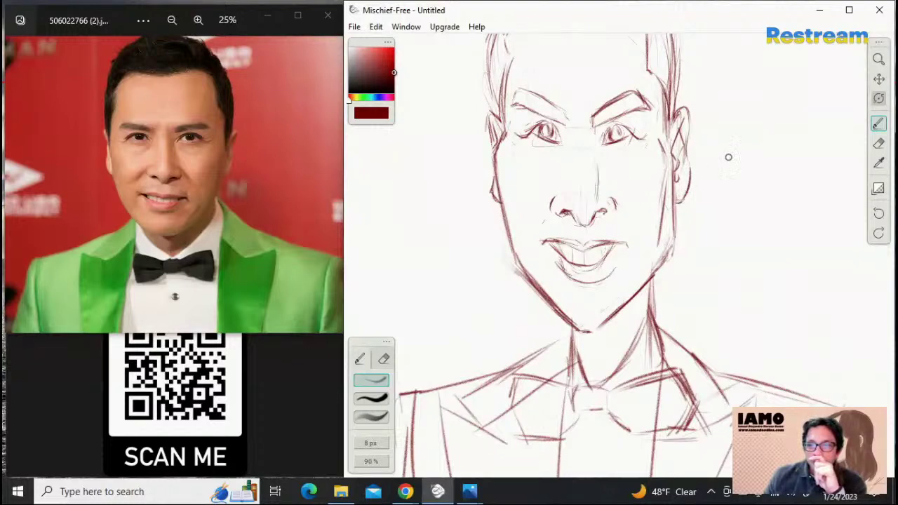
Examine the whole portrait's proportions at a wider view, with the head and shoulders centred
click(878, 59)
drag(803, 122, 762, 129)
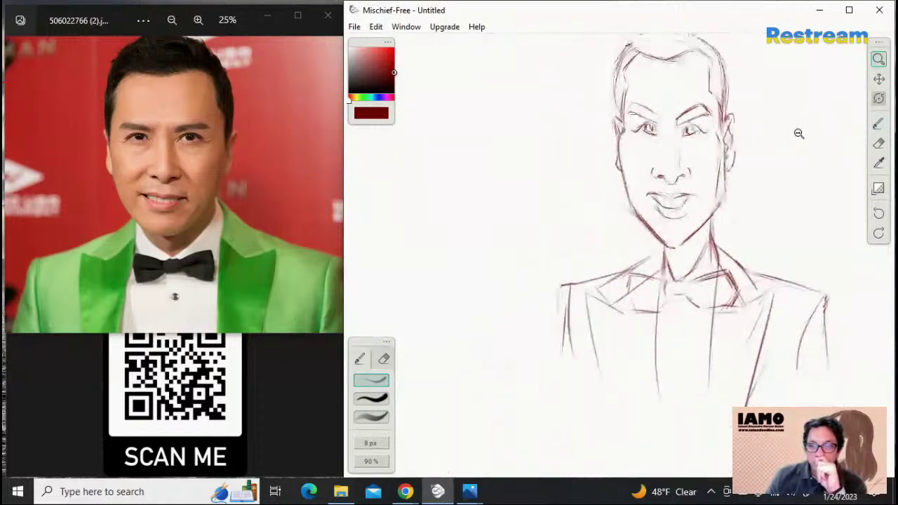
click(878, 79)
mouse_move(844, 148)
mouse_down()
mouse_move(776, 196)
mouse_move(772, 189)
mouse_up()
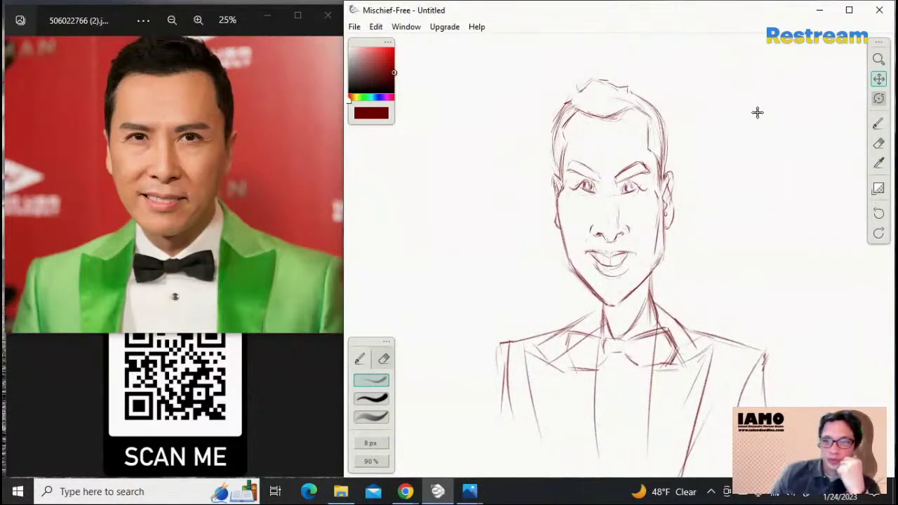
click(878, 59)
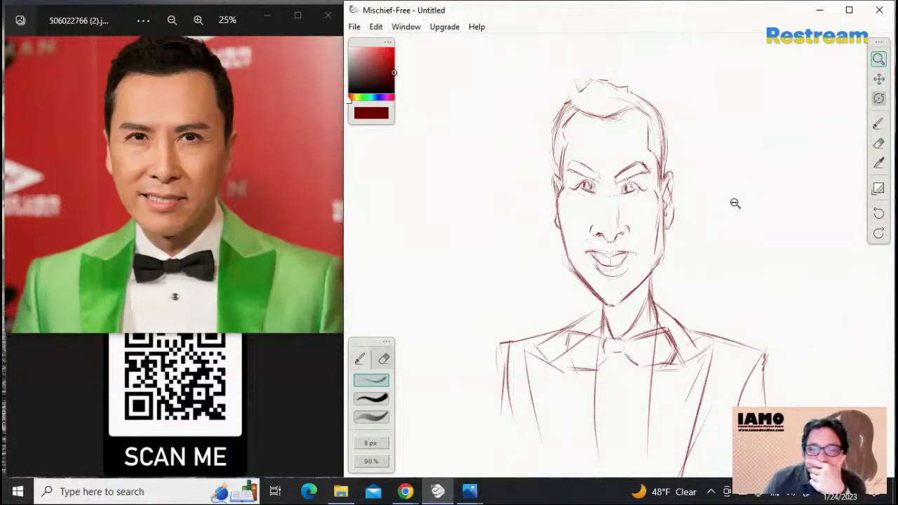
click(878, 124)
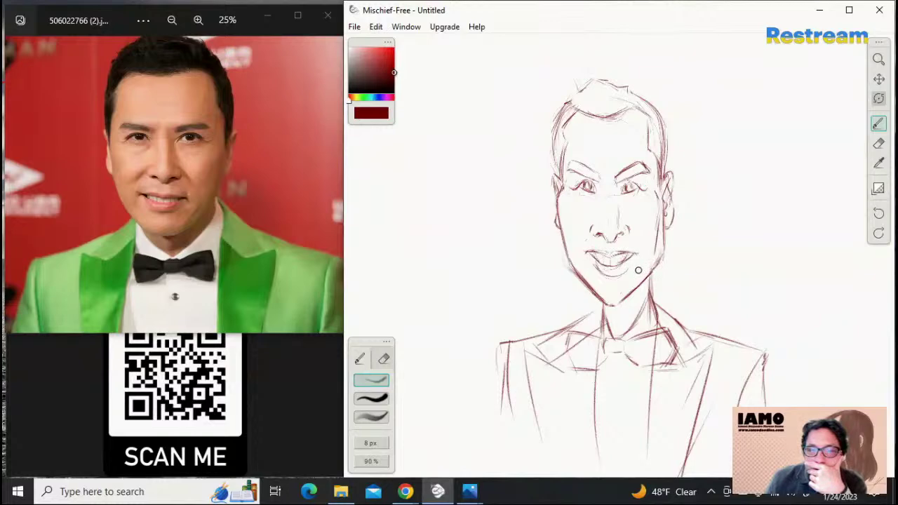
Clean up the faint stray lines outside the left jaw and switch to the 100% opacity eraser preset
click(878, 59)
drag(673, 239, 789, 204)
click(878, 143)
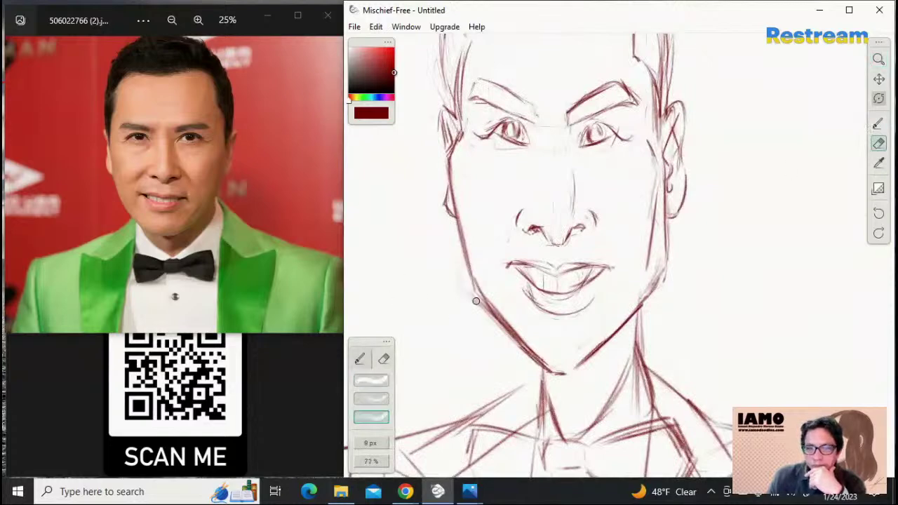
key(bracketright)
click(371, 379)
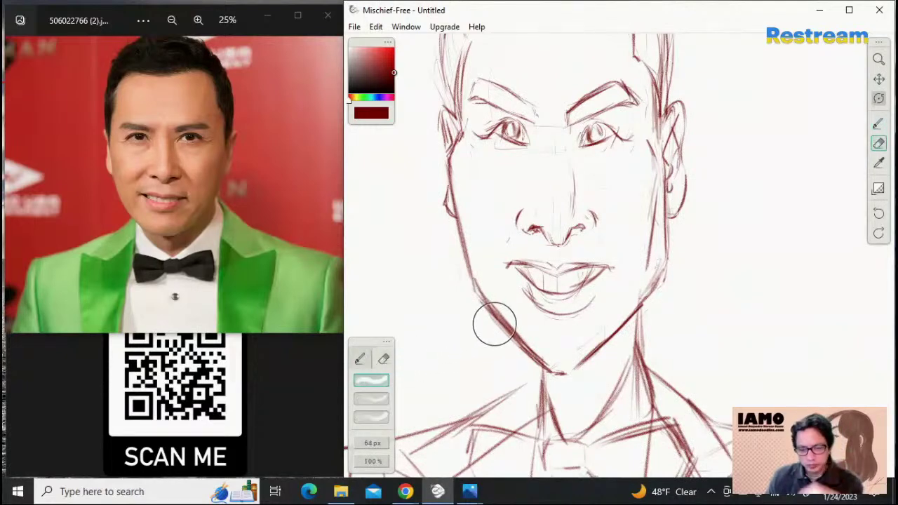
Reduce the eraser to 6 px, erase the old tooth lines inside the smile, and redraw the teeth with vertical 8 px brush strokes
key(bracketleft)
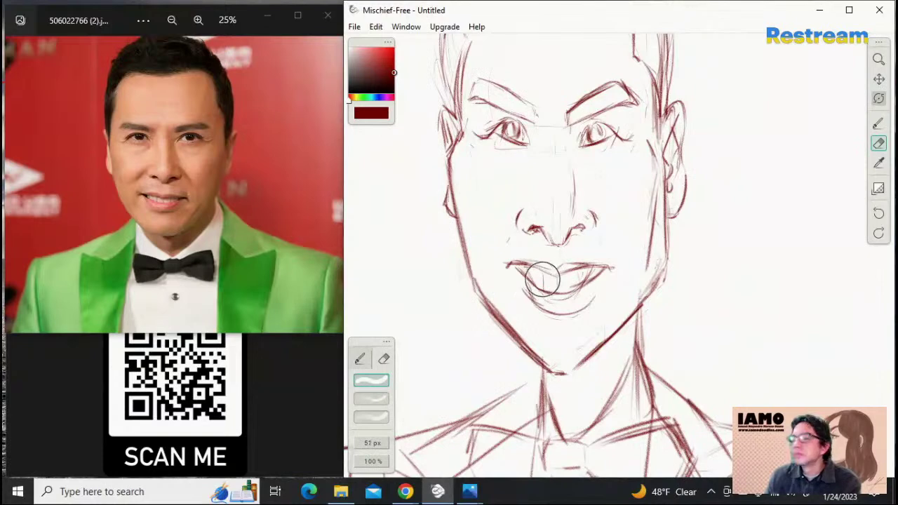
key(bracketleft)
key(bracketleft)
key(bracketleft)
key(bracketleft)
key(bracketleft)
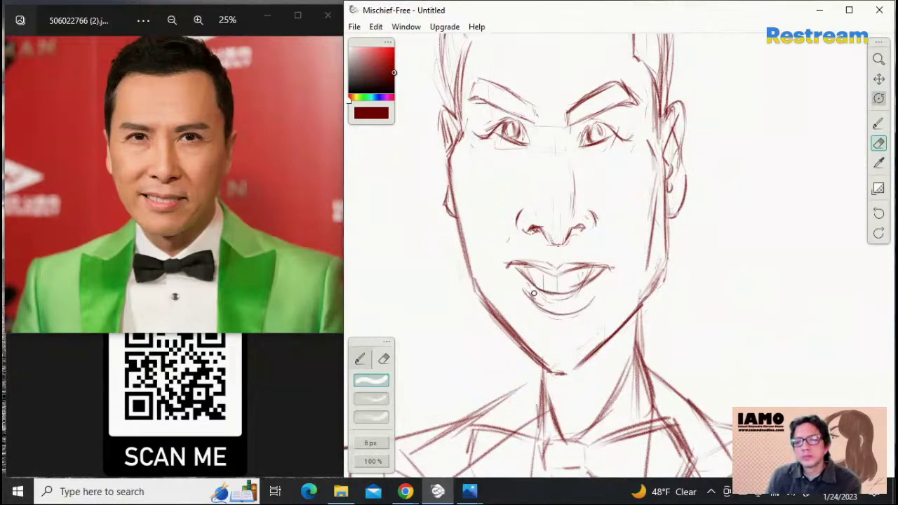
key(bracketleft)
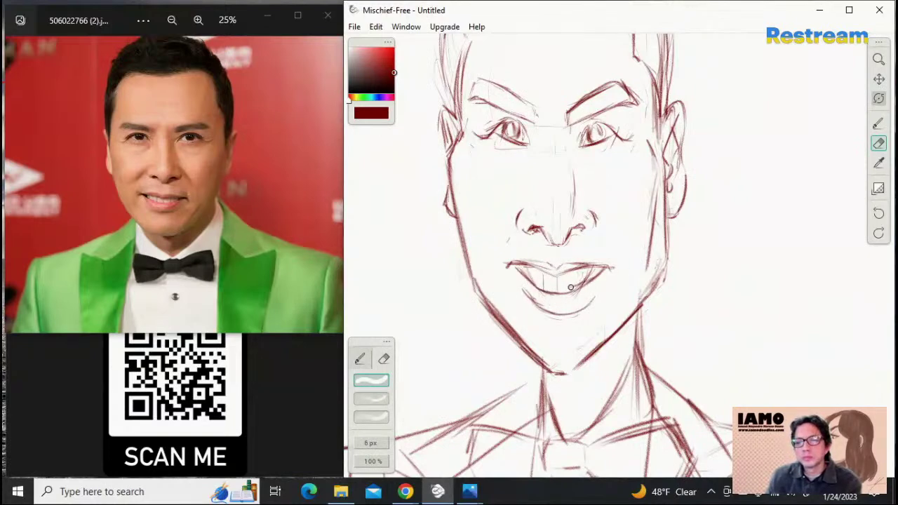
drag(570, 286, 586, 274)
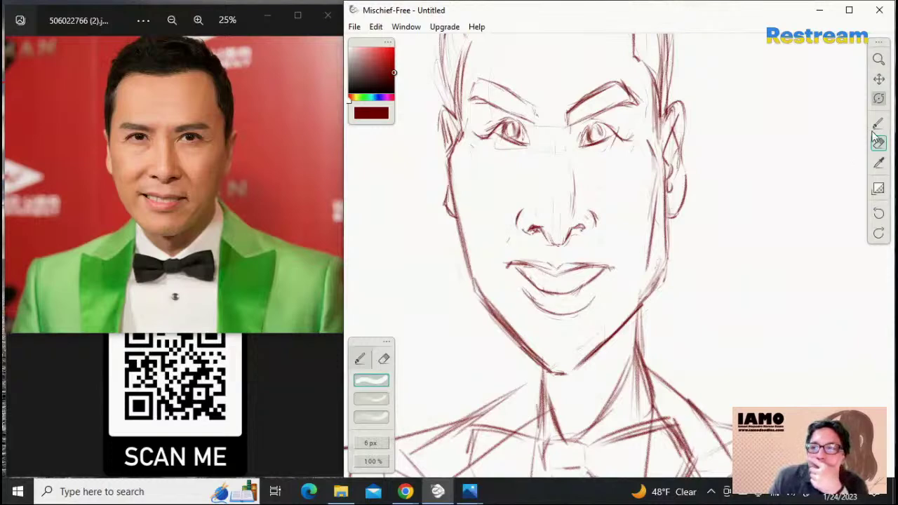
key(b)
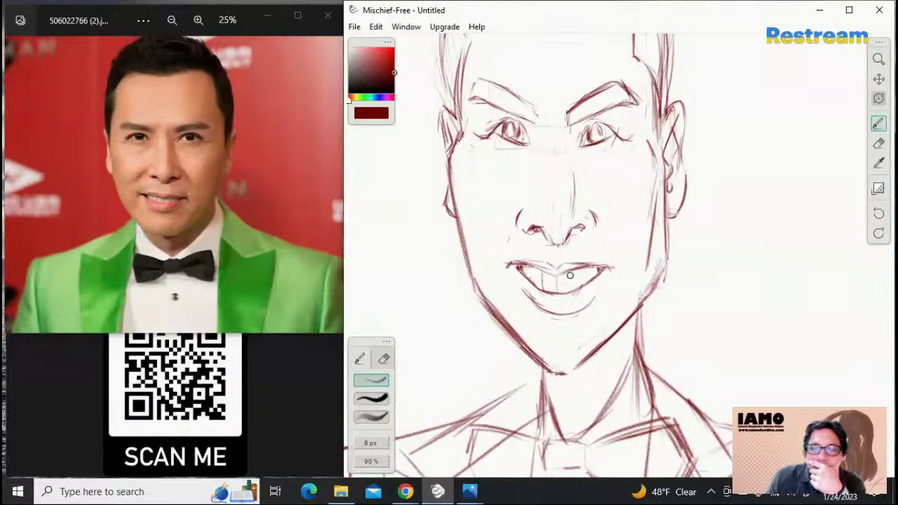
drag(573, 267, 573, 286)
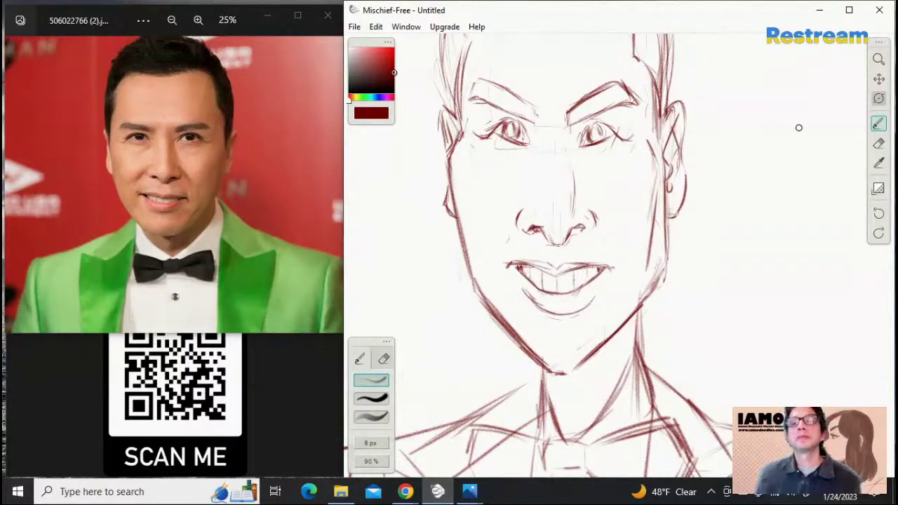
Frame the sketched face closely, enlarge the reference photo to 45% around the face, and return to the sketch with the brush
click(878, 59)
mouse_move(714, 192)
mouse_down()
mouse_move(653, 203)
mouse_move(662, 210)
mouse_up()
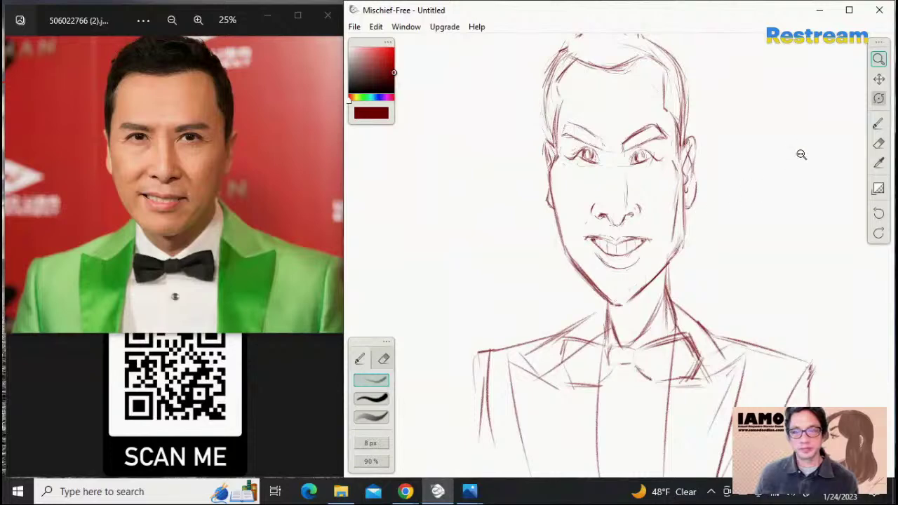
drag(674, 157, 776, 148)
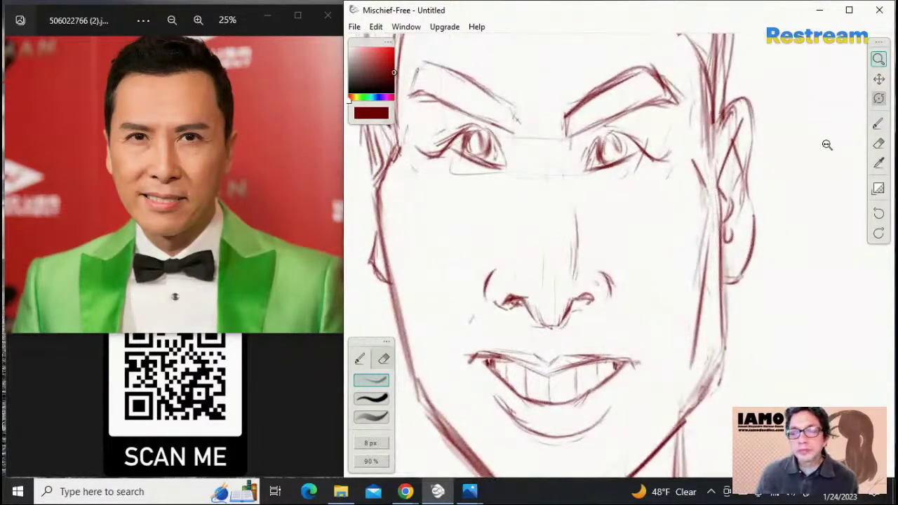
click(877, 122)
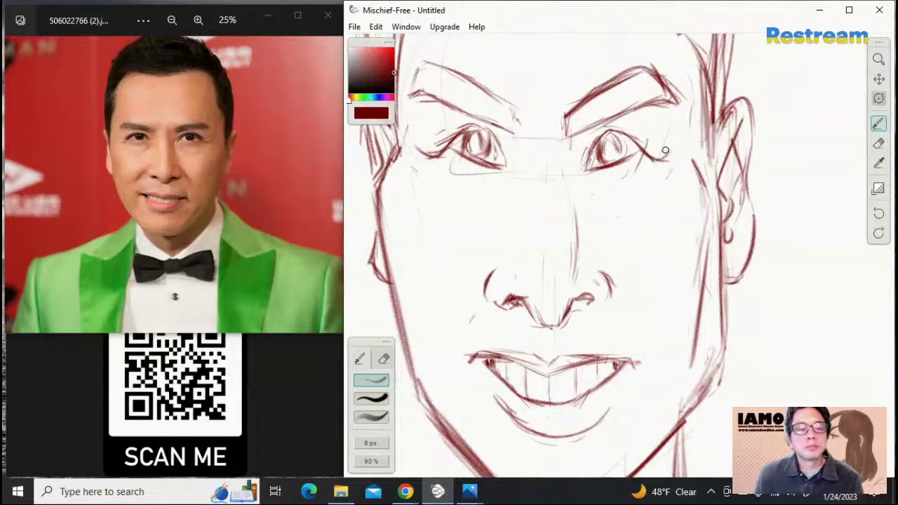
click(170, 21)
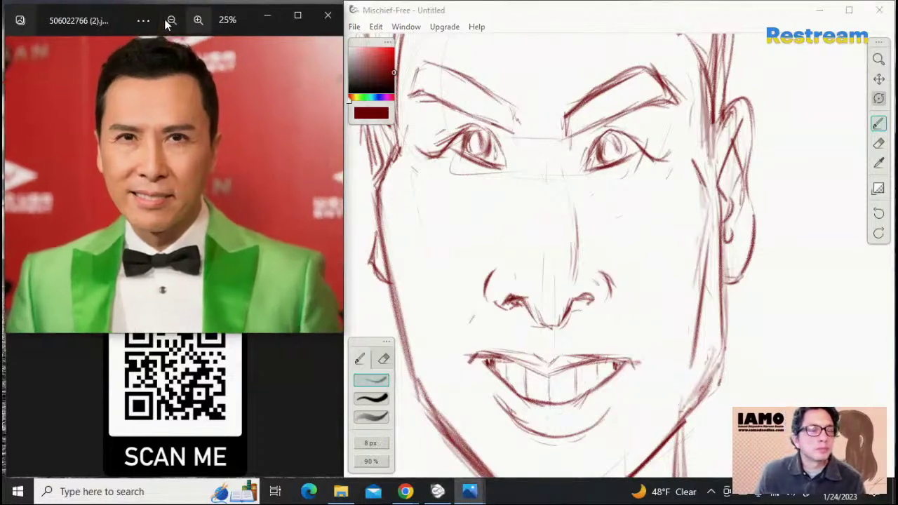
scroll(165, 22, up, 3)
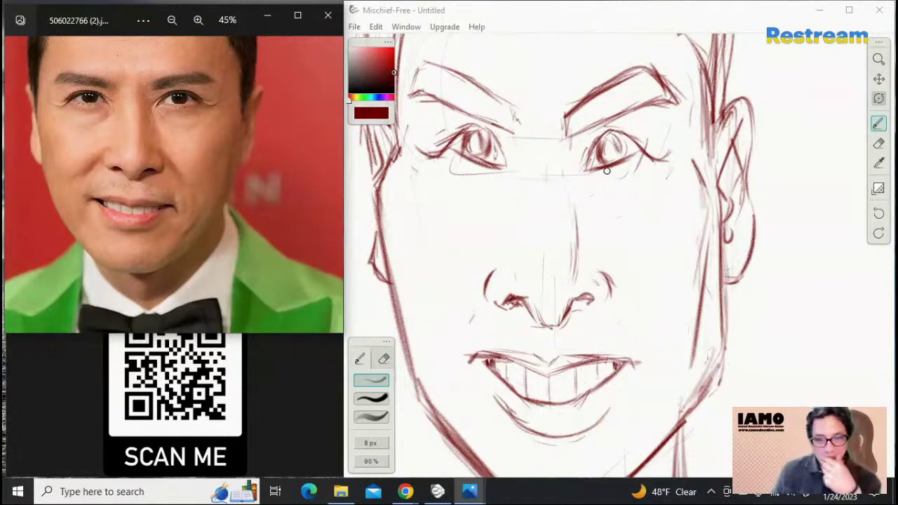
click(475, 290)
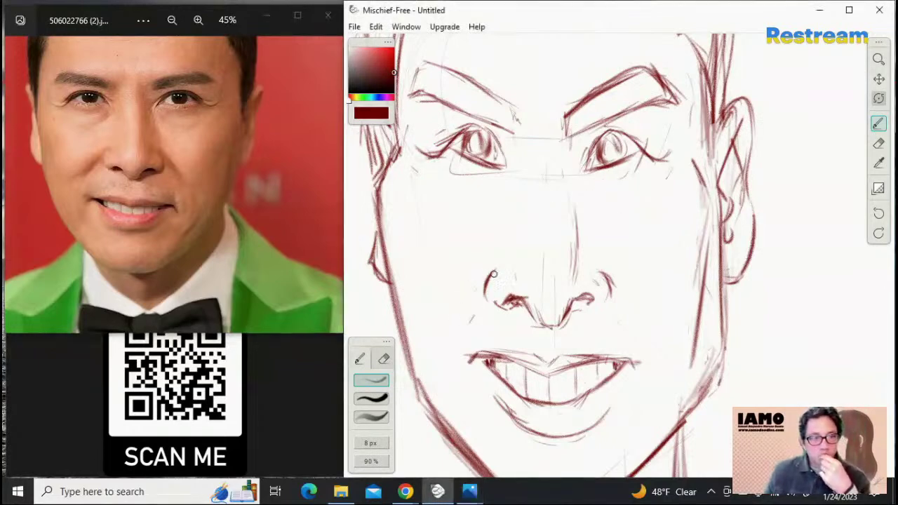
Draw the smile folds running diagonally outward and down from both nostrils towards the mouth corners
drag(496, 266, 463, 310)
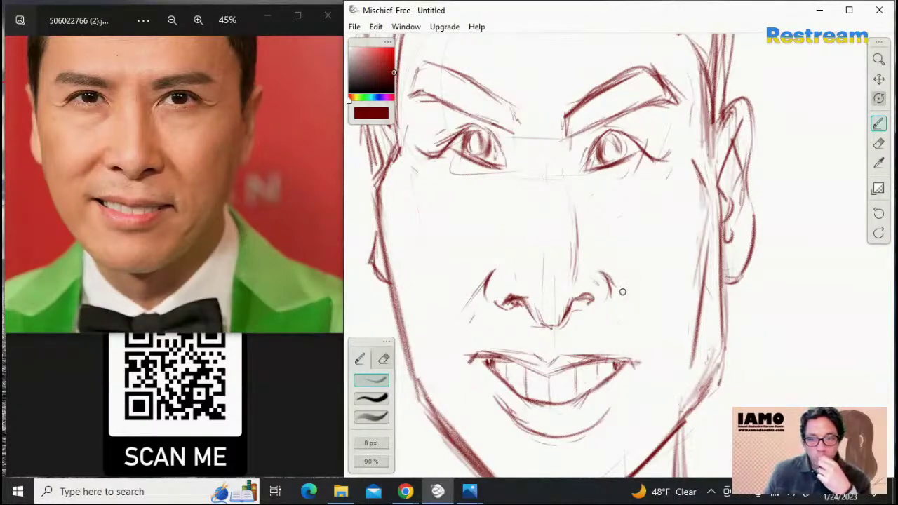
drag(645, 311, 630, 294)
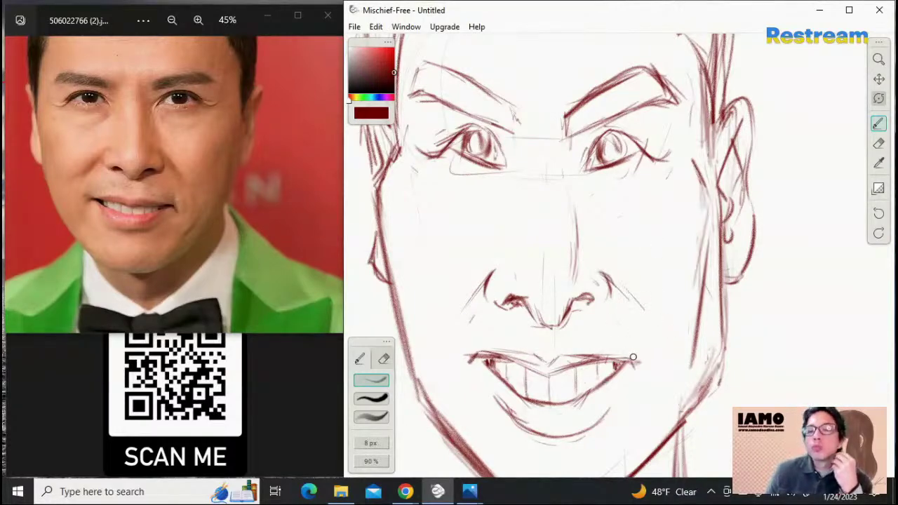
click(878, 143)
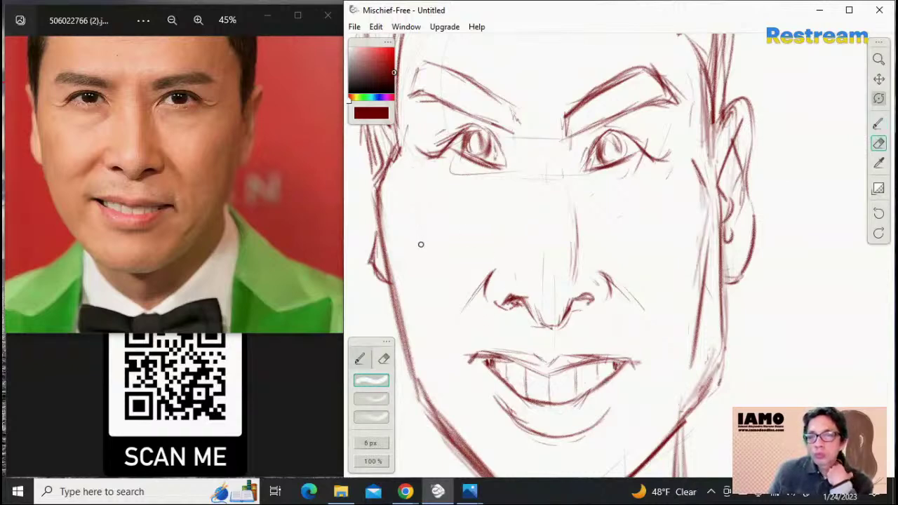
Compare the whole head-and-shoulders sketch with the full reference photo at 25% zoom
click(878, 59)
mouse_move(794, 136)
mouse_down()
mouse_move(693, 206)
mouse_move(681, 201)
mouse_up()
click(882, 80)
drag(746, 204, 727, 202)
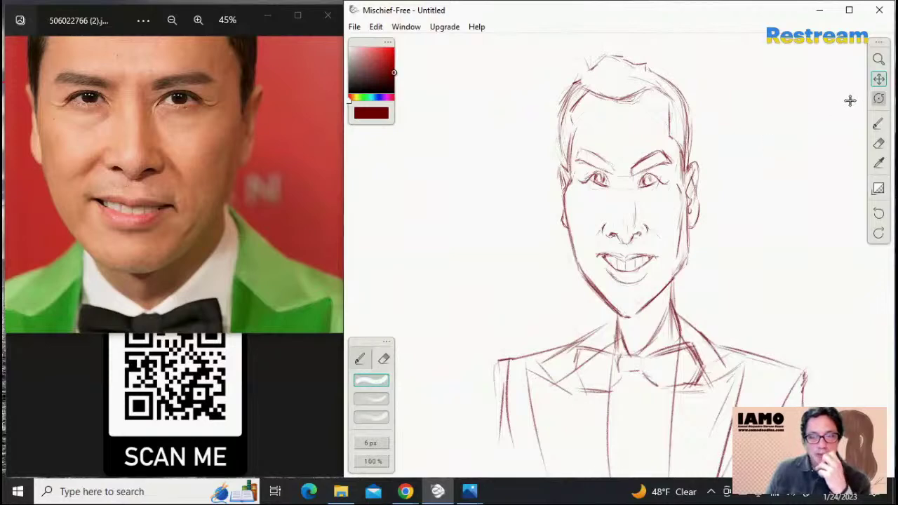
click(197, 21)
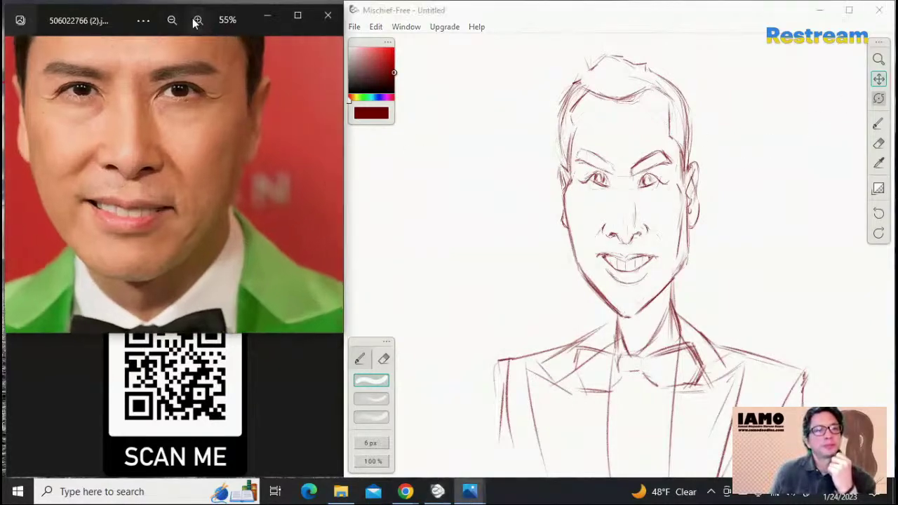
click(172, 20)
click(172, 21)
scroll(195, 21, down, 2)
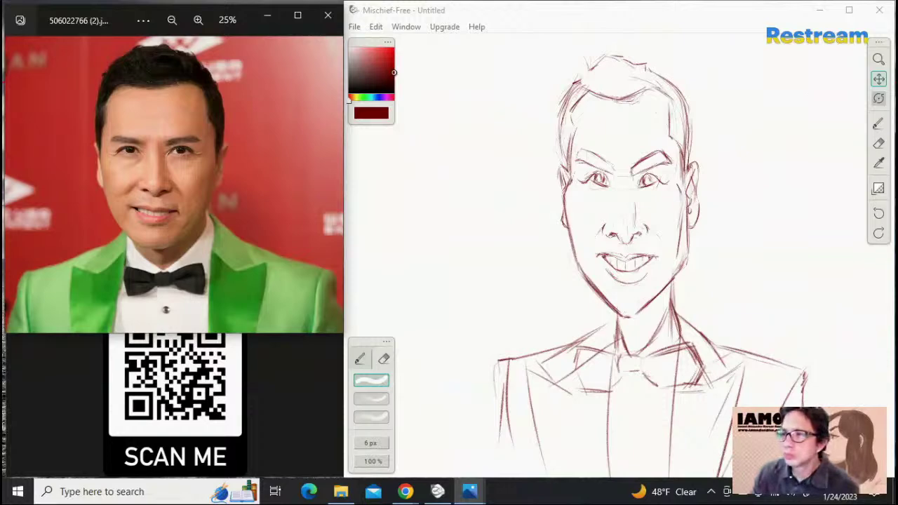
Widen the hair outline on the right side of the head down to the ear with 8 px brush strokes
click(878, 123)
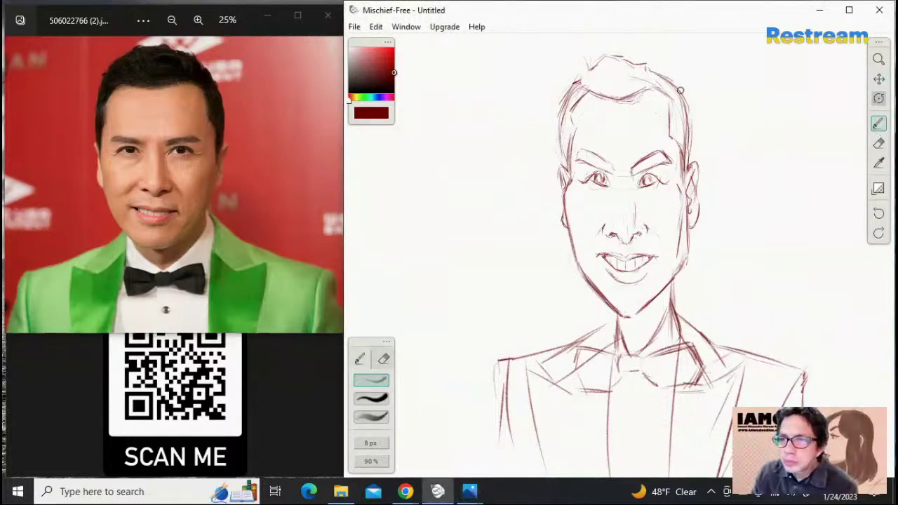
drag(666, 75, 697, 110)
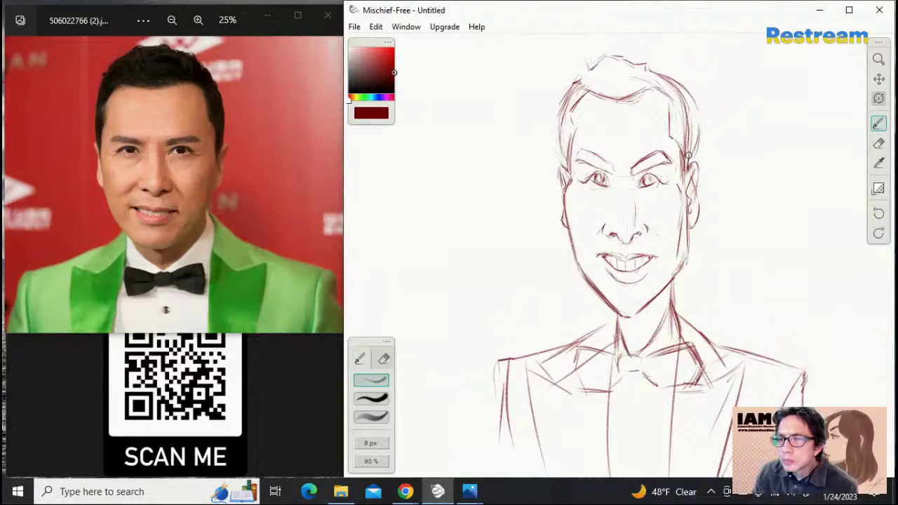
drag(693, 156, 696, 138)
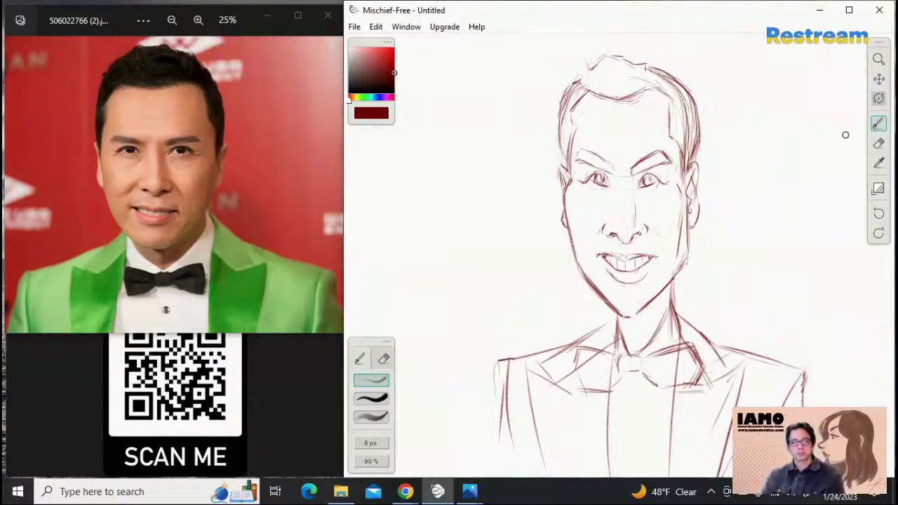
Soften the old inner lines on the right side of the hair with the 9 px, 77% eraser and redraw the hairline there
click(878, 143)
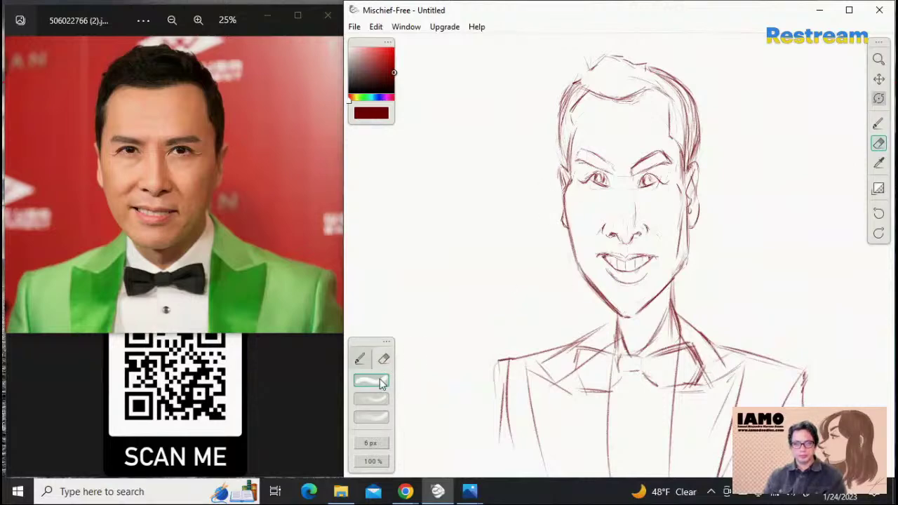
click(373, 417)
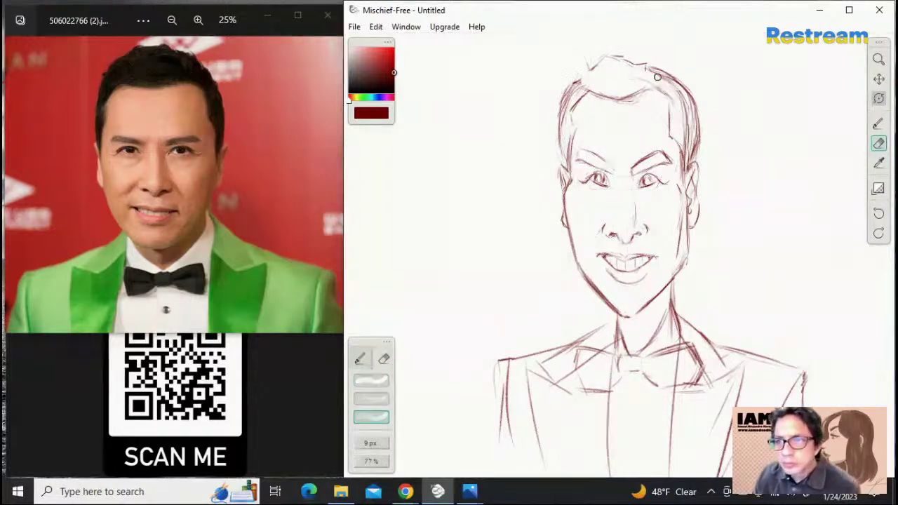
mouse_move(657, 76)
mouse_down()
mouse_move(678, 88)
mouse_move(684, 176)
mouse_up()
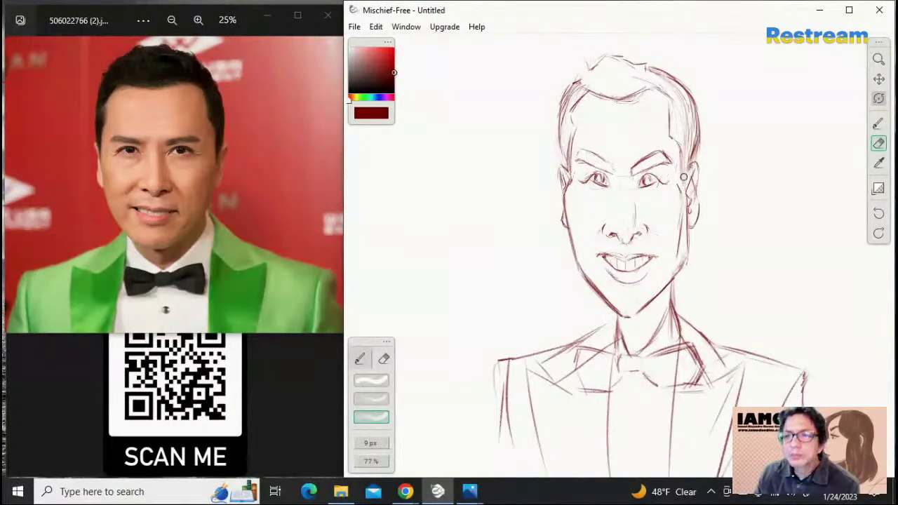
click(878, 124)
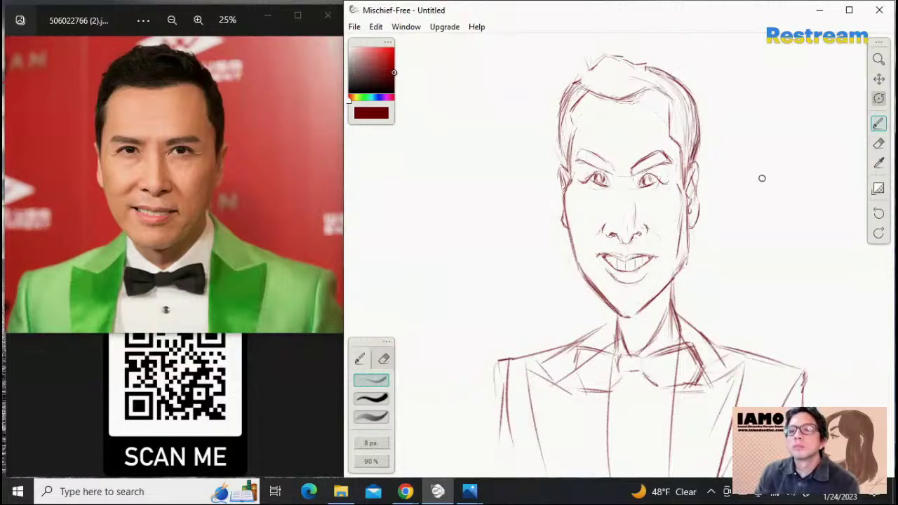
Enlarge the 77% opacity eraser to 94 px and lightly fade the entire portrait sketch as an underdrawing
click(384, 358)
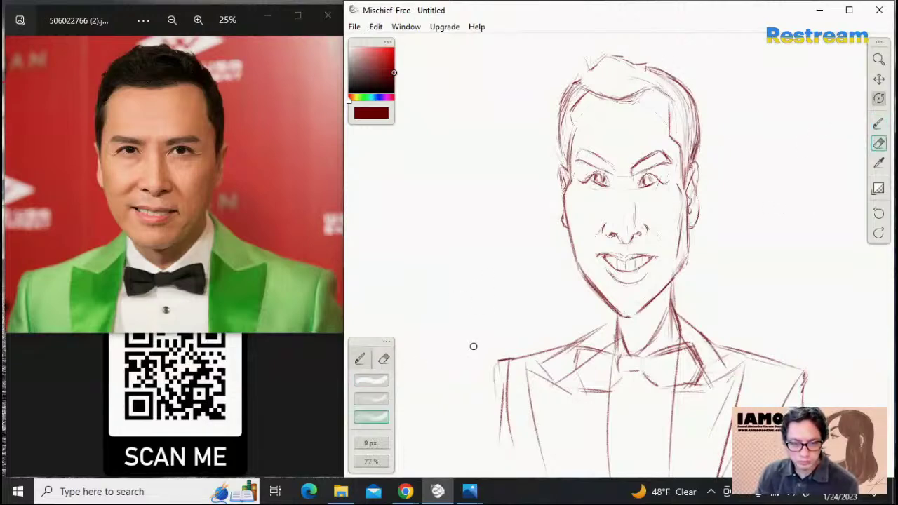
click(377, 417)
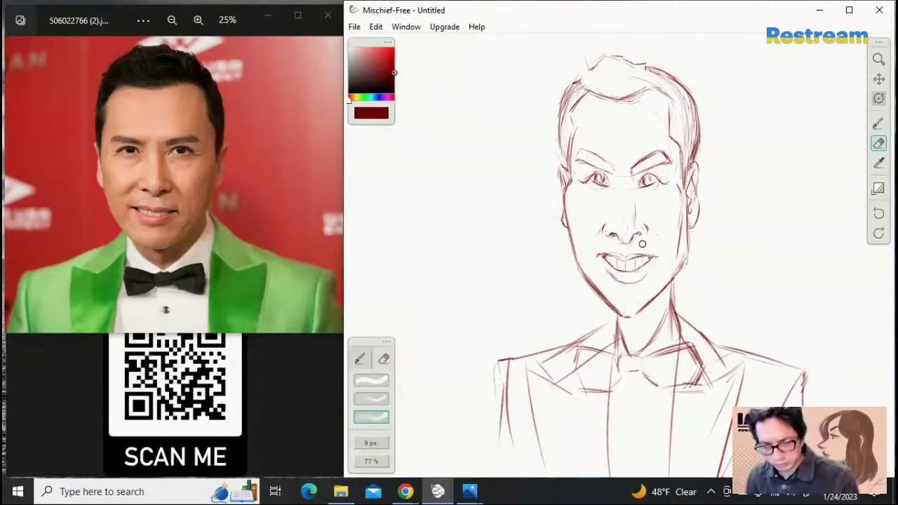
key(bracketright)
key(bracketright)
key(bracketright)
key(bracketright)
key(bracketright)
key(bracketright)
key(bracketright)
key(bracketright)
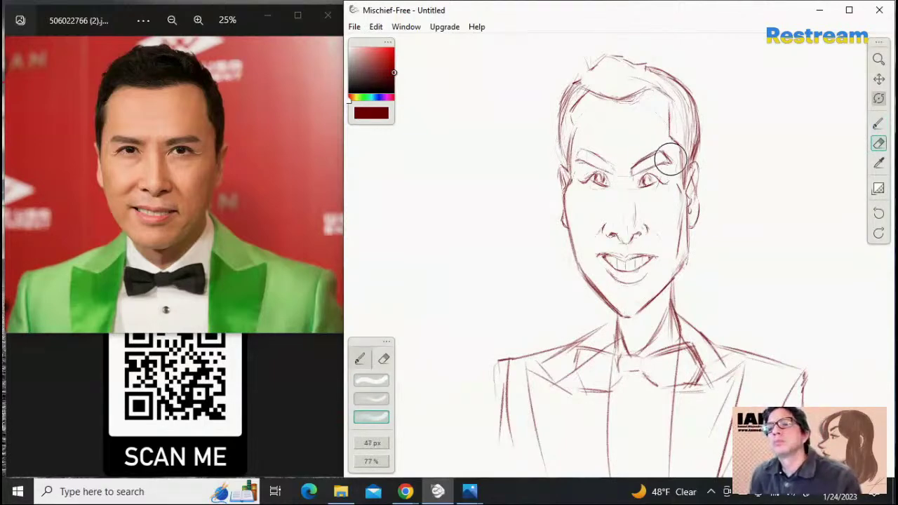
key(bracketright)
key(bracketright)
key(bracketright)
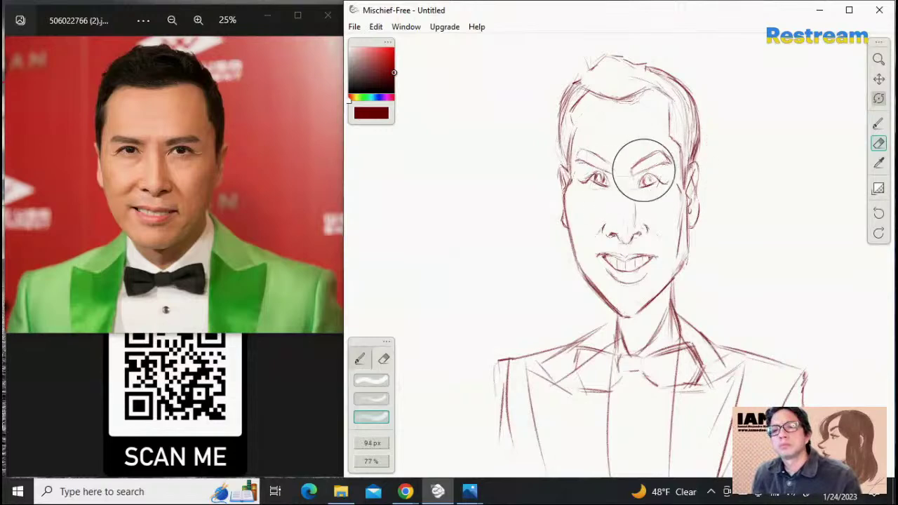
mouse_move(573, 154)
mouse_down()
mouse_move(571, 89)
mouse_move(724, 84)
mouse_move(664, 148)
mouse_move(696, 139)
mouse_move(649, 148)
mouse_move(617, 259)
mouse_move(641, 325)
mouse_move(665, 254)
mouse_move(692, 266)
mouse_move(520, 292)
mouse_move(557, 396)
mouse_move(528, 460)
mouse_move(693, 375)
mouse_move(721, 412)
mouse_move(678, 327)
mouse_move(800, 406)
mouse_move(743, 451)
mouse_move(744, 425)
mouse_move(680, 449)
mouse_move(482, 418)
mouse_move(555, 389)
mouse_move(740, 352)
mouse_move(731, 256)
mouse_move(696, 174)
mouse_move(782, 187)
mouse_up()
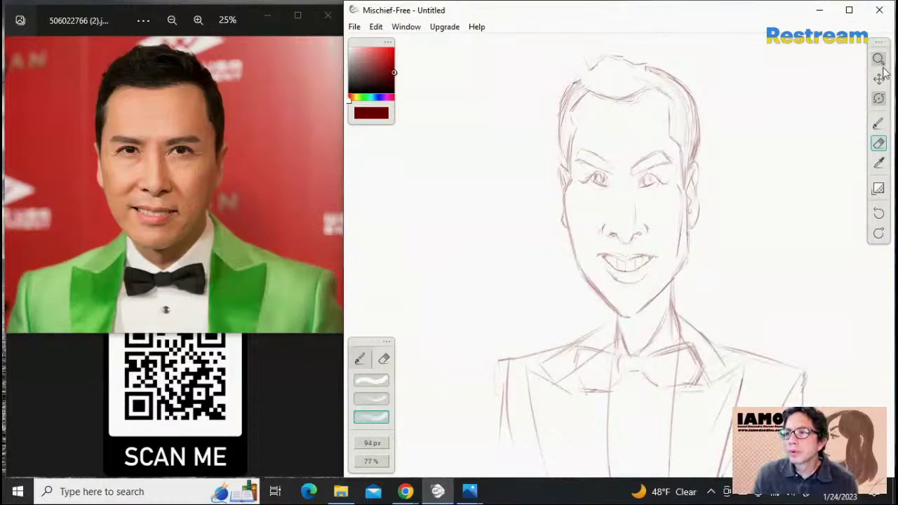
Switch to the 10 px, 100% opacity brush for inking, testing and undoing one stroke on the left cheek
click(359, 358)
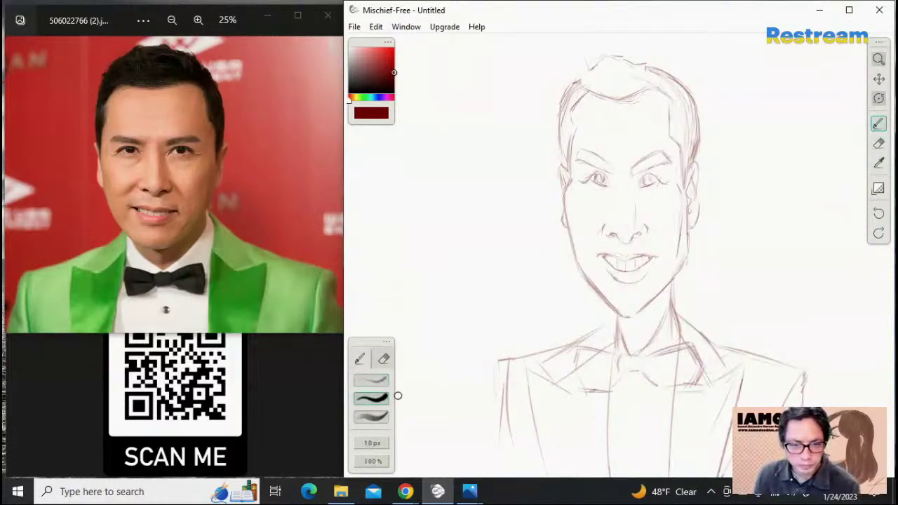
drag(570, 202, 581, 253)
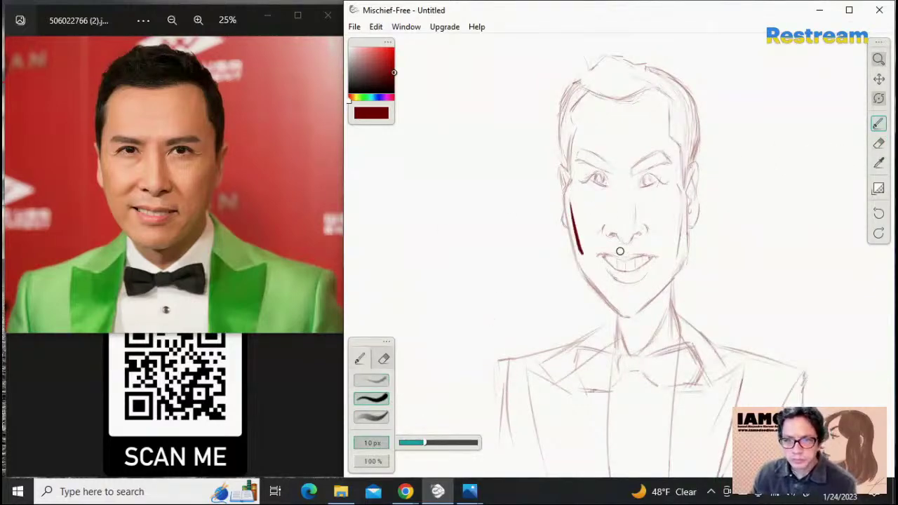
key(ctrl+z)
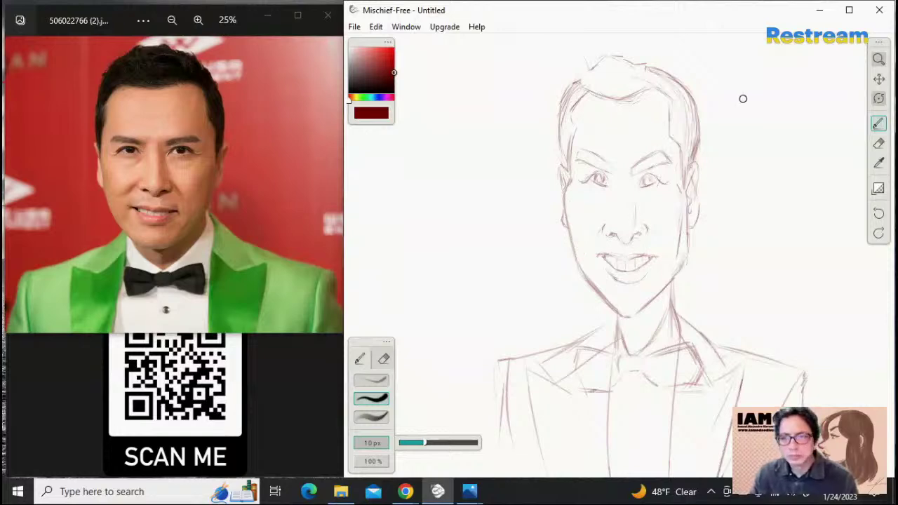
click(876, 60)
drag(651, 148, 753, 152)
drag(733, 188, 766, 227)
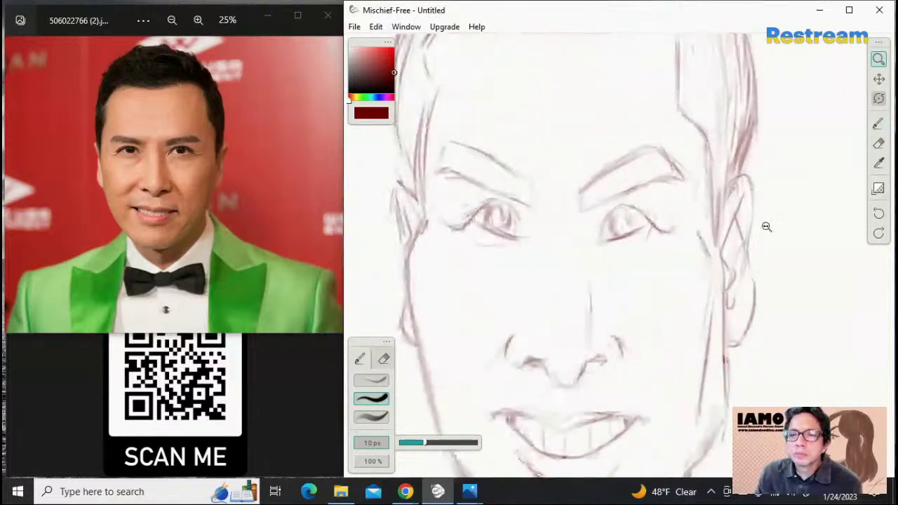
click(389, 400)
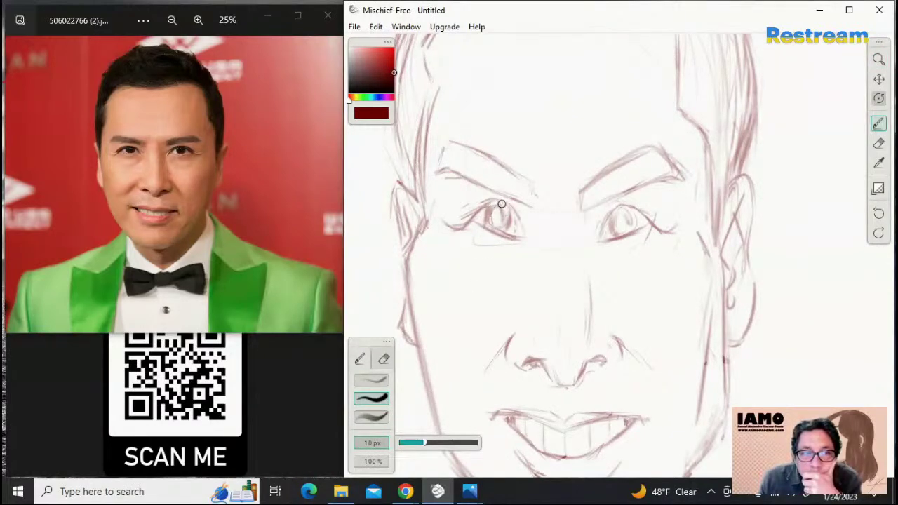
Try to ink the left eye's upper lid with the brush enlarged to 13 px
drag(480, 207, 494, 205)
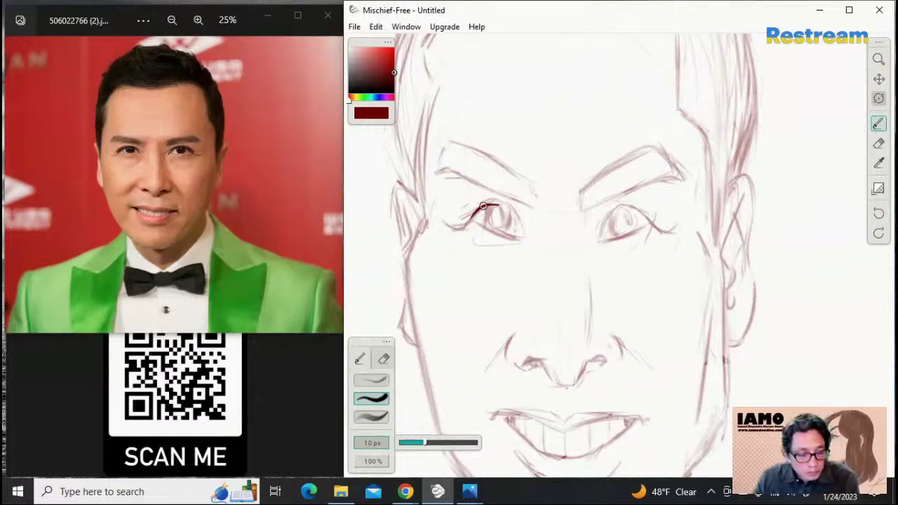
key(bracketright)
key(bracketright)
key(bracketright)
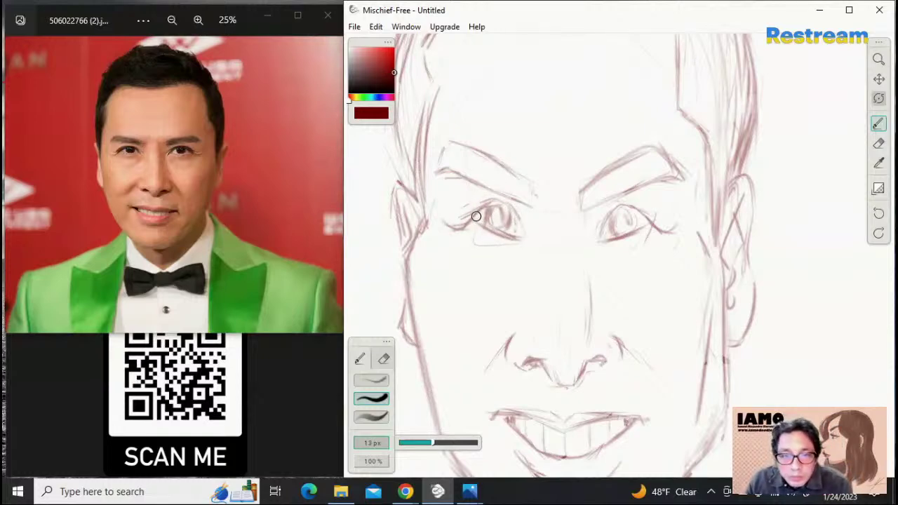
mouse_move(462, 226)
mouse_down()
mouse_move(499, 203)
mouse_move(465, 224)
mouse_up()
key(ctrl+z)
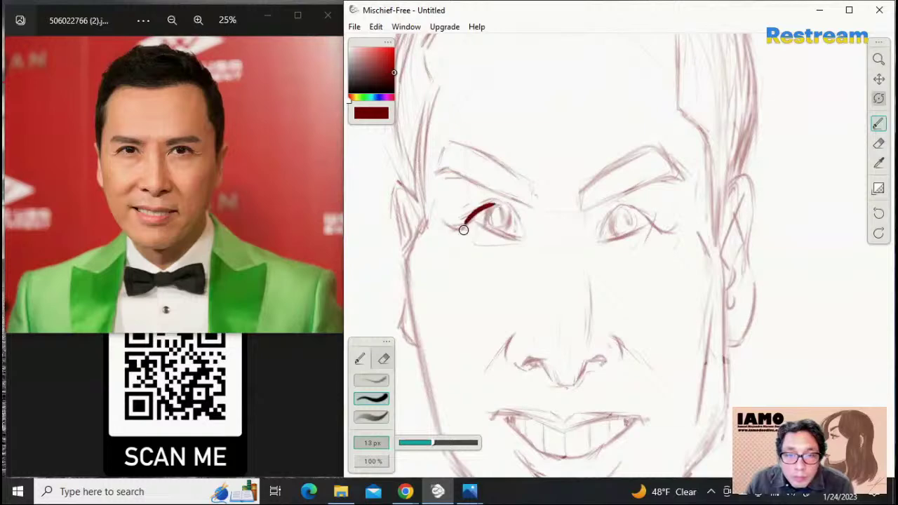
key(ctrl+z)
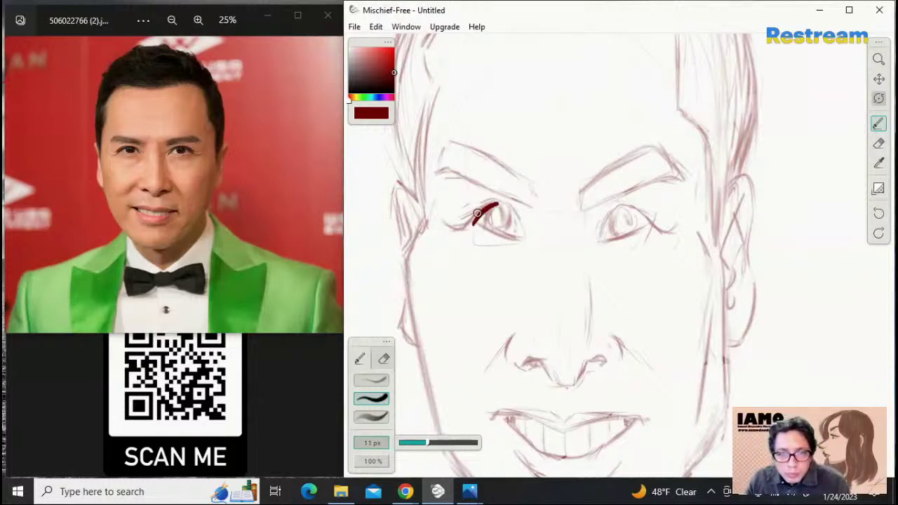
key(bracketleft)
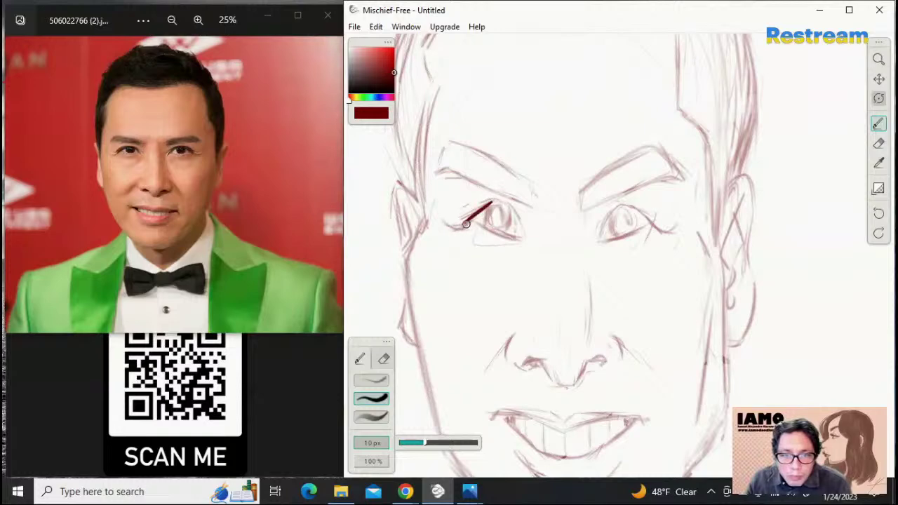
Try a straight 10 px stroke along the outer half of the left eye's upper lid, and undo the attempts
drag(496, 201, 462, 228)
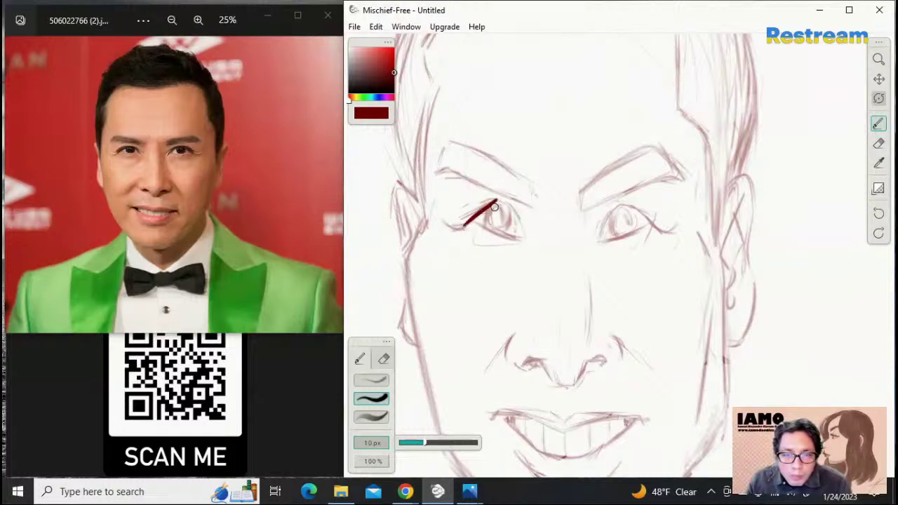
mouse_move(492, 202)
mouse_down()
mouse_move(466, 226)
mouse_move(443, 224)
mouse_move(453, 230)
mouse_move(494, 202)
mouse_up()
key(ctrl+z)
key(ctrl+z)
key(ctrl+z)
key(ctrl+z)
Try to ink the left eye's upper lid as an S-curve from the outer crease over to the inner corner
drag(458, 230, 486, 207)
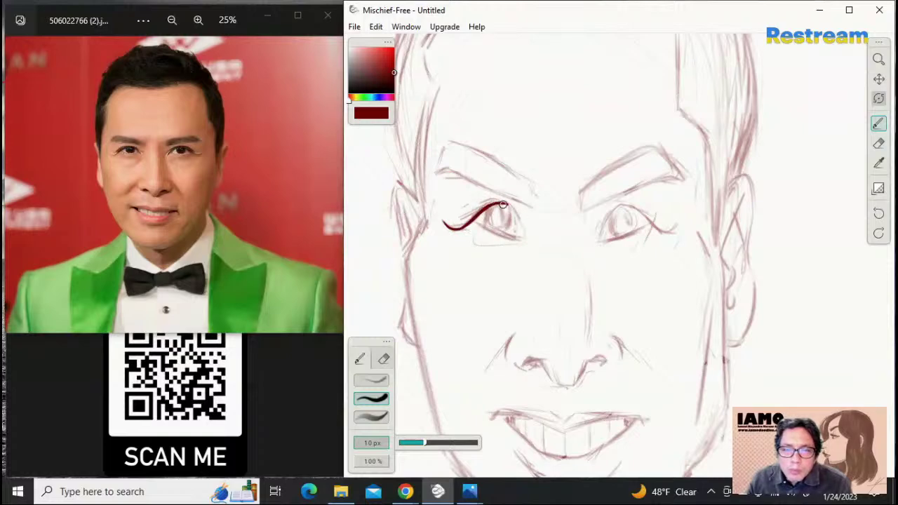
drag(505, 204, 522, 228)
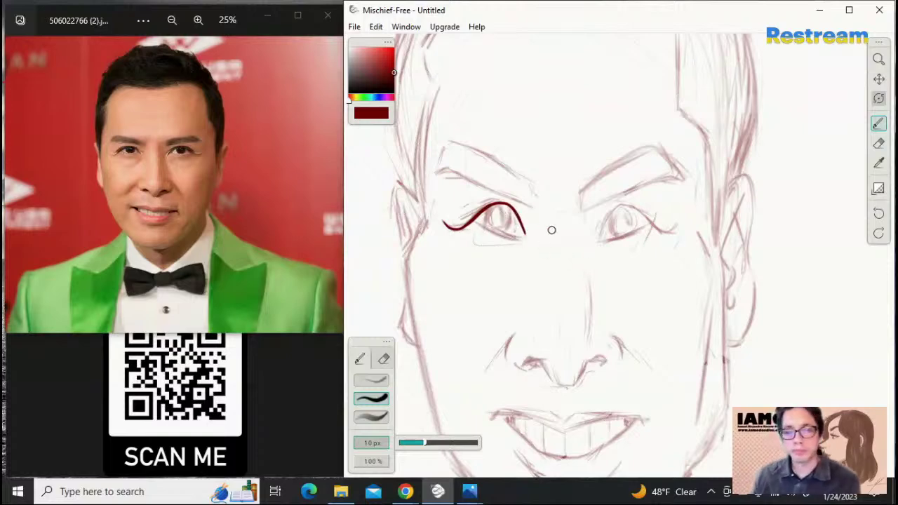
key(ctrl+z)
key(ctrl+z)
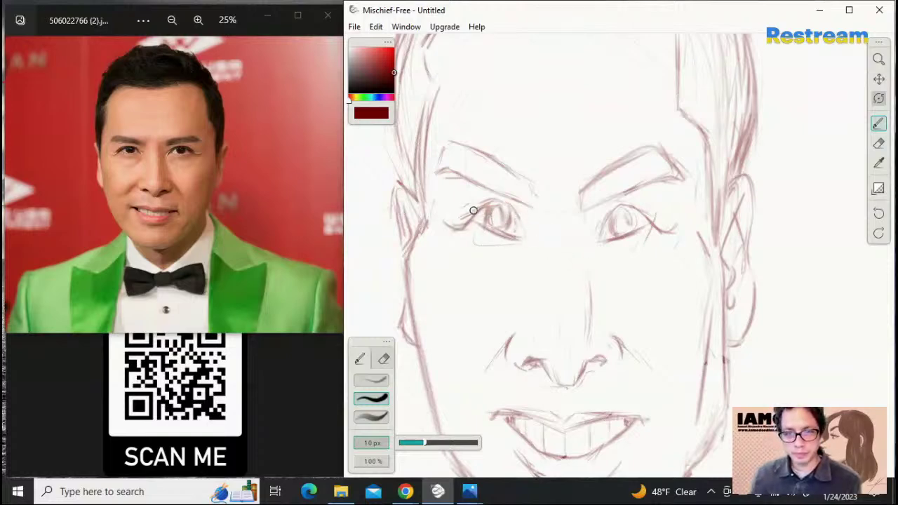
Ink the left eye's upper lid as a 10 px arch from the outer corner to the inner corner
mouse_move(494, 201)
mouse_down()
mouse_move(462, 231)
mouse_move(487, 205)
mouse_move(466, 229)
mouse_move(507, 204)
mouse_move(486, 205)
mouse_move(496, 201)
mouse_move(523, 222)
mouse_move(477, 210)
mouse_move(508, 207)
mouse_move(513, 225)
mouse_move(487, 202)
mouse_move(519, 233)
mouse_up()
key(ctrl+z)
key(ctrl+z)
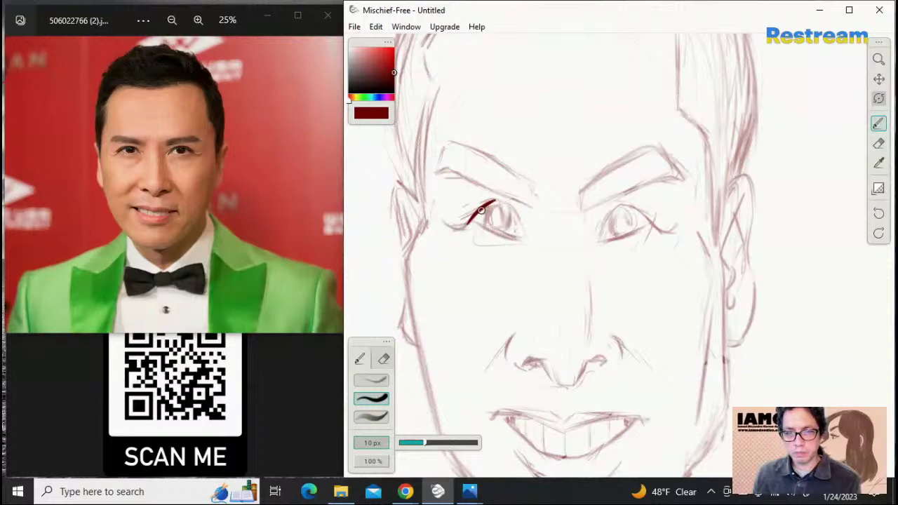
mouse_move(483, 207)
mouse_down()
mouse_move(503, 203)
mouse_move(519, 225)
mouse_move(500, 202)
mouse_move(515, 207)
mouse_move(527, 242)
mouse_up()
key(ctrl+z)
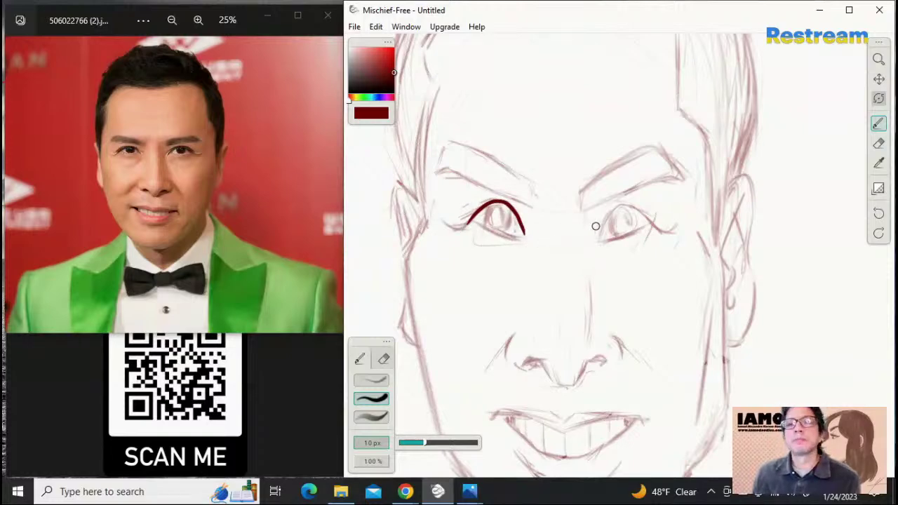
Ink the right eye's upper lid as a 10 px arch from the inner corner over to the outer corner
drag(620, 206, 601, 233)
key(ctrl+z)
drag(624, 203, 599, 241)
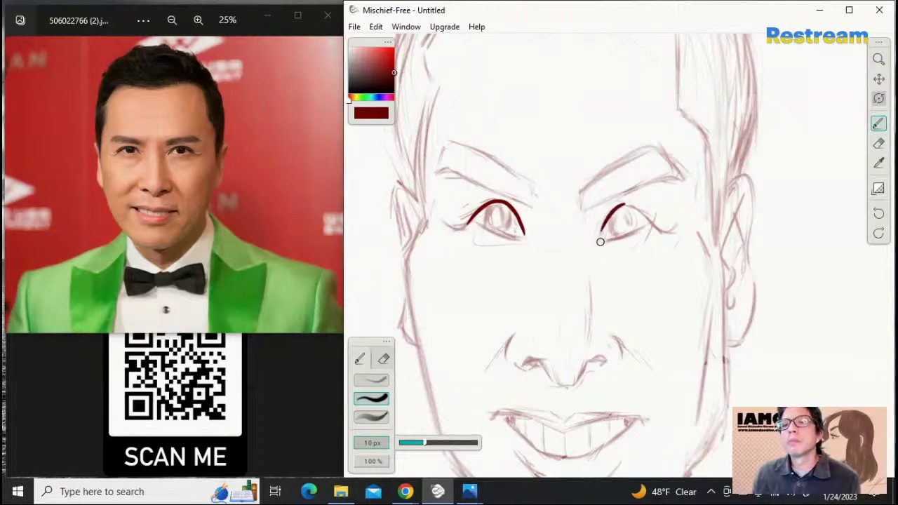
key(ctrl+z)
drag(621, 206, 598, 243)
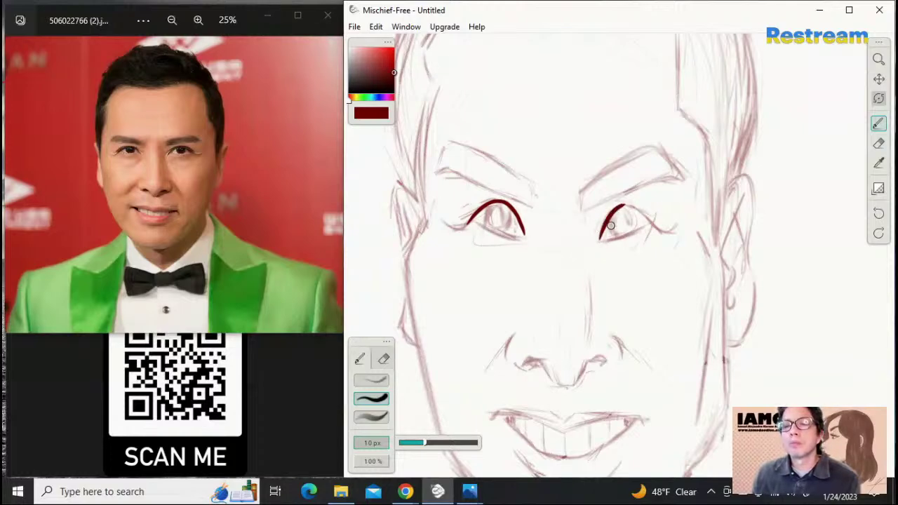
drag(620, 207, 654, 224)
key(ctrl+z)
key(ctrl+z)
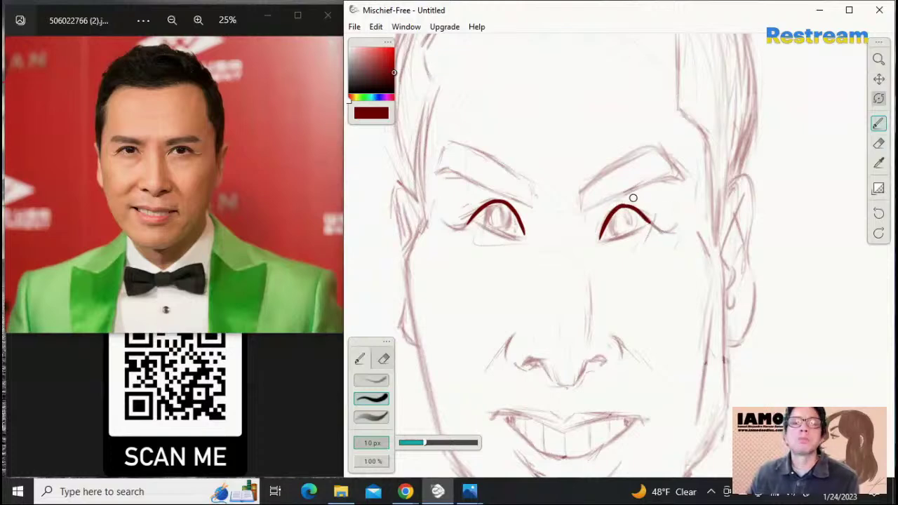
Ink the right eye's lower lid from the inner to the outer corner with the brush reduced to 8 px
drag(601, 241, 652, 223)
key(ctrl+z)
key(ctrl+z)
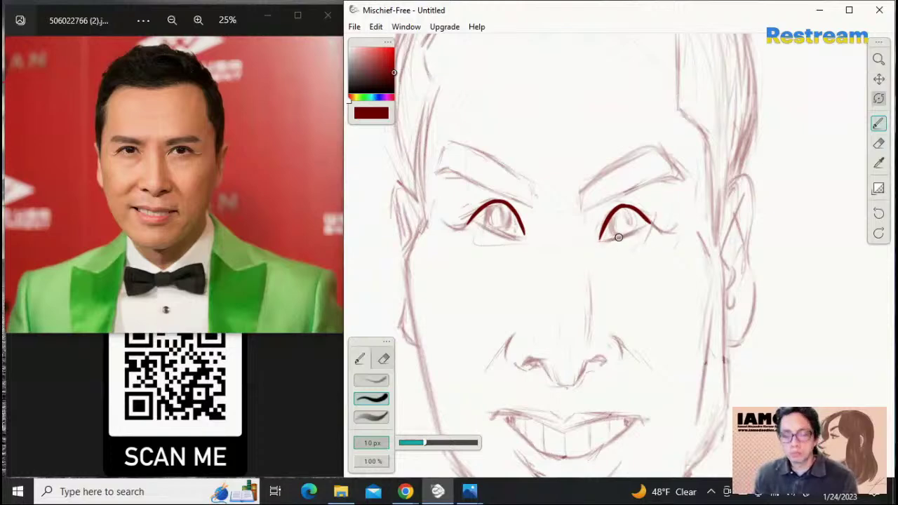
key(bracketleft)
mouse_move(593, 241)
mouse_down()
mouse_move(643, 238)
mouse_move(652, 223)
mouse_move(637, 229)
mouse_move(651, 223)
mouse_up()
key(ctrl+z)
key(ctrl+z)
key(ctrl+z)
key(ctrl+z)
Ink the left eye's lower lid with an 8 px stroke from the outer corner to the inner corner
drag(469, 219, 514, 240)
key(ctrl+z)
key(ctrl+z)
drag(469, 218, 525, 237)
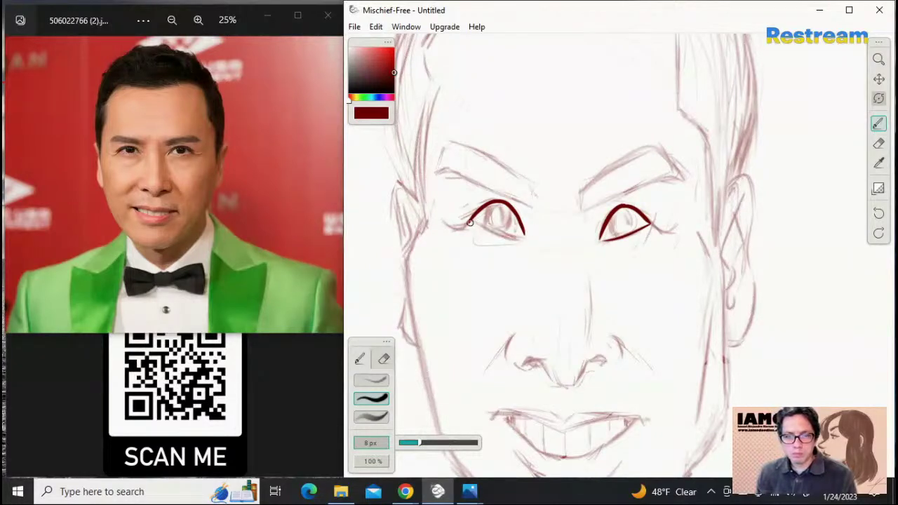
drag(470, 223, 523, 238)
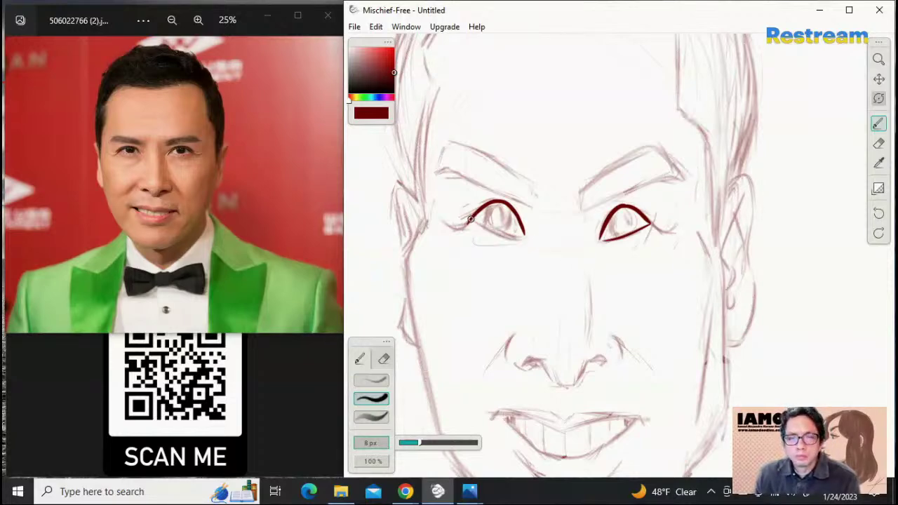
drag(471, 219, 526, 237)
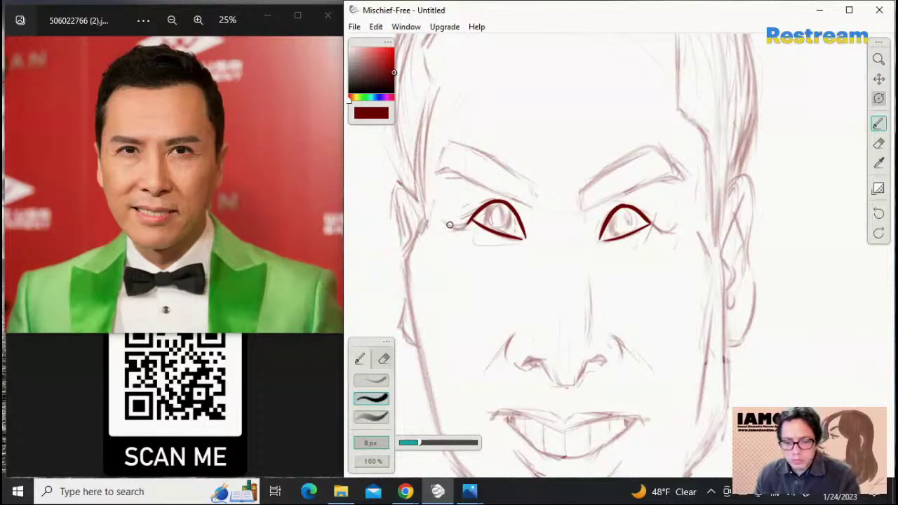
Ink the curled crease lines at the outer corners of both eyes with a 6 px brush
key([)
mouse_move(444, 217)
mouse_down()
mouse_move(467, 225)
mouse_move(450, 225)
mouse_up()
key(ctrl+z)
key(ctrl+z)
key(ctrl+z)
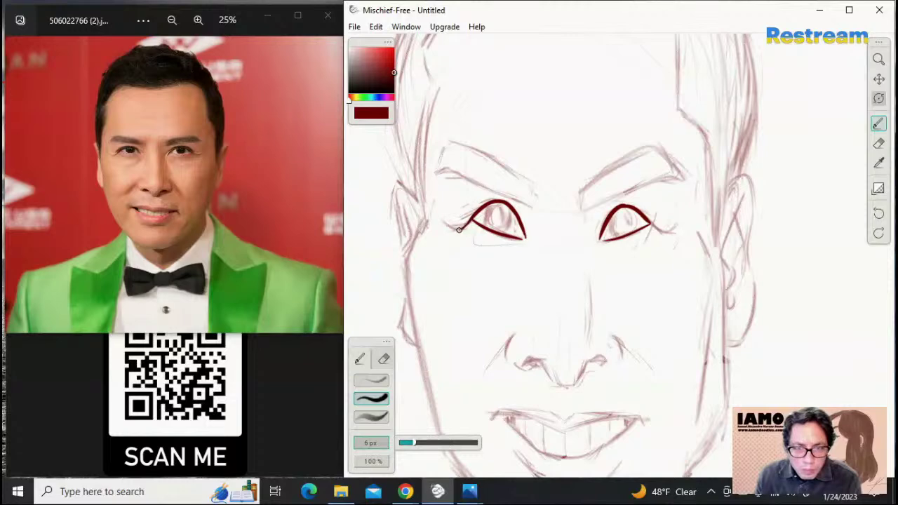
drag(460, 229, 441, 219)
key(ctrl+z)
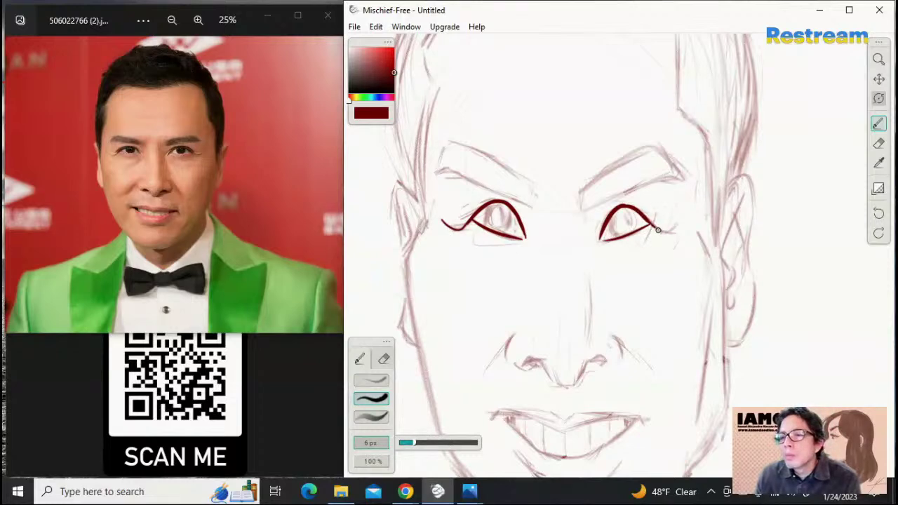
drag(657, 230, 681, 218)
key(ctrl+z)
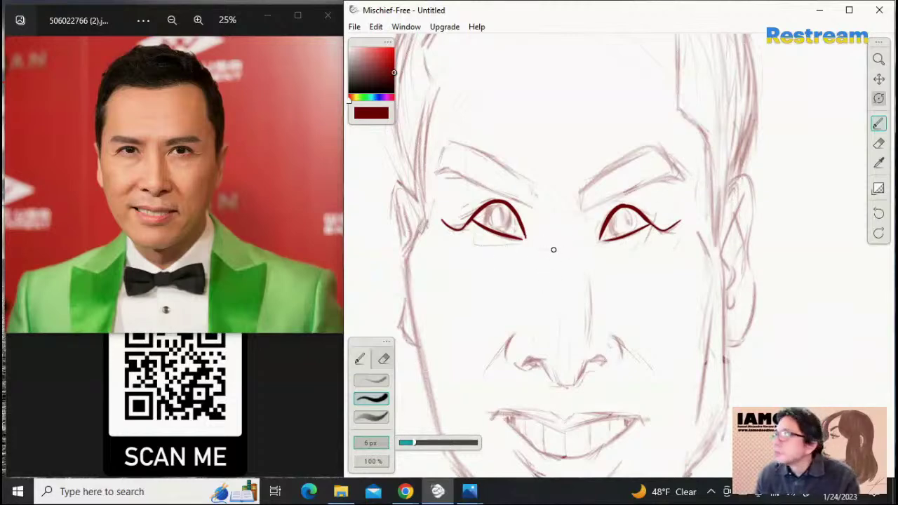
Thicken the inner half of the left eye's upper lid with the brush enlarged to 10 px
key(])
key(])
key(])
key(])
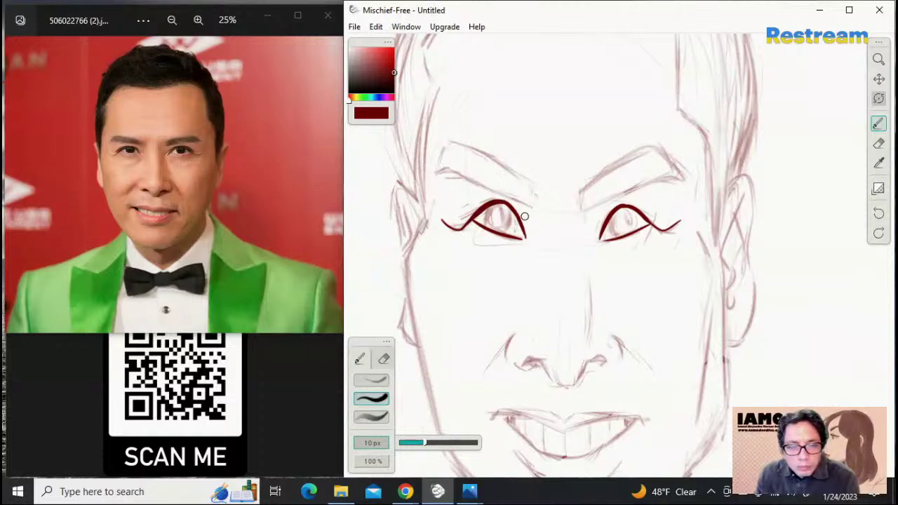
drag(502, 204, 515, 218)
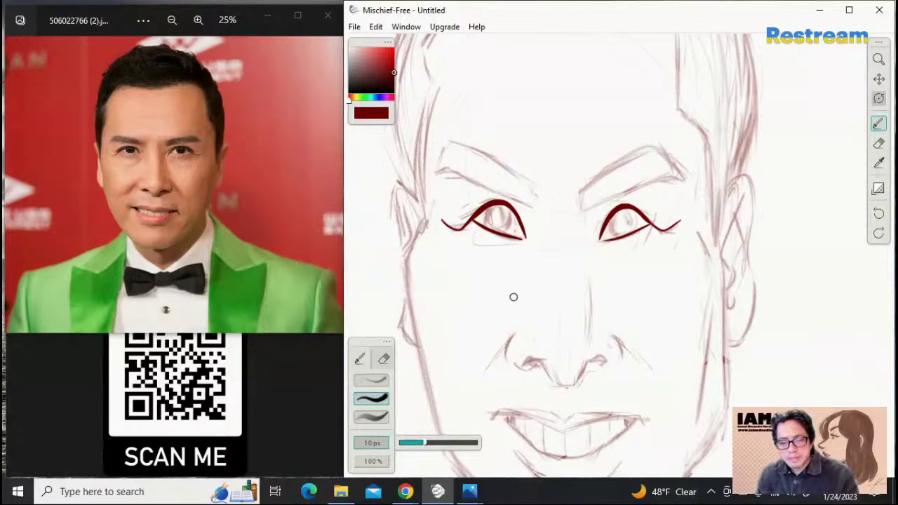
Thicken the outer halves of both upper lids with 6 px strokes running toward the outer corners
key([)
key([)
key([)
key(bracketleft)
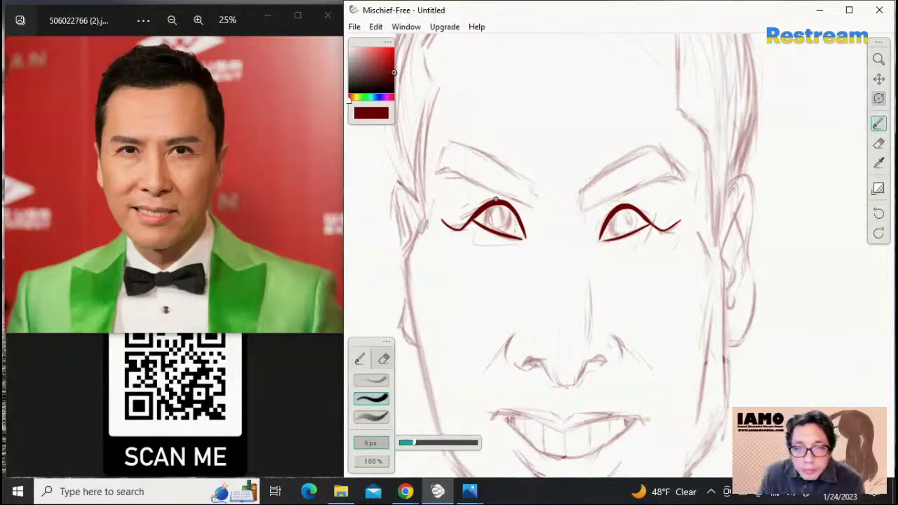
drag(495, 200, 468, 213)
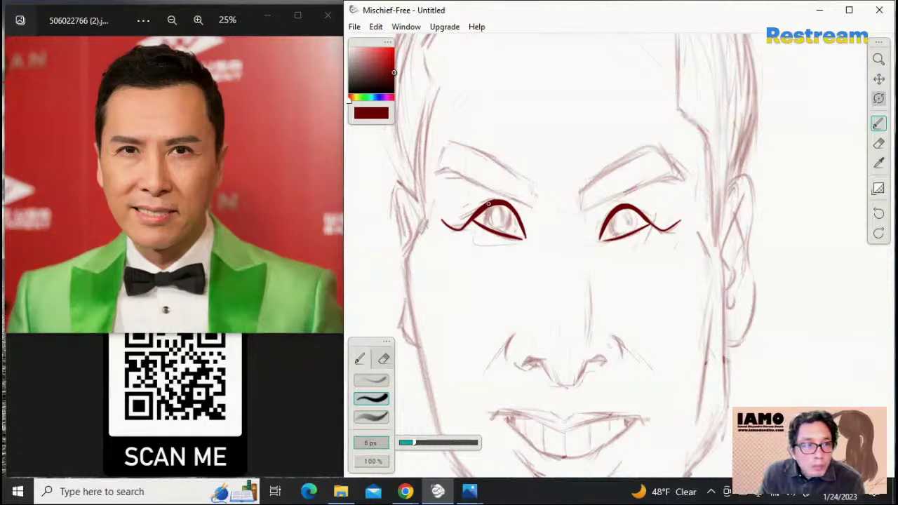
drag(498, 199, 460, 233)
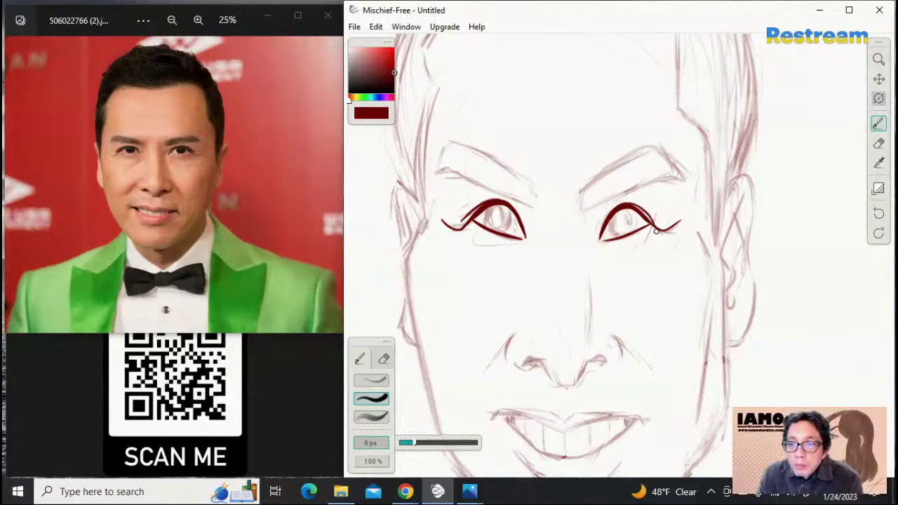
drag(622, 205, 657, 225)
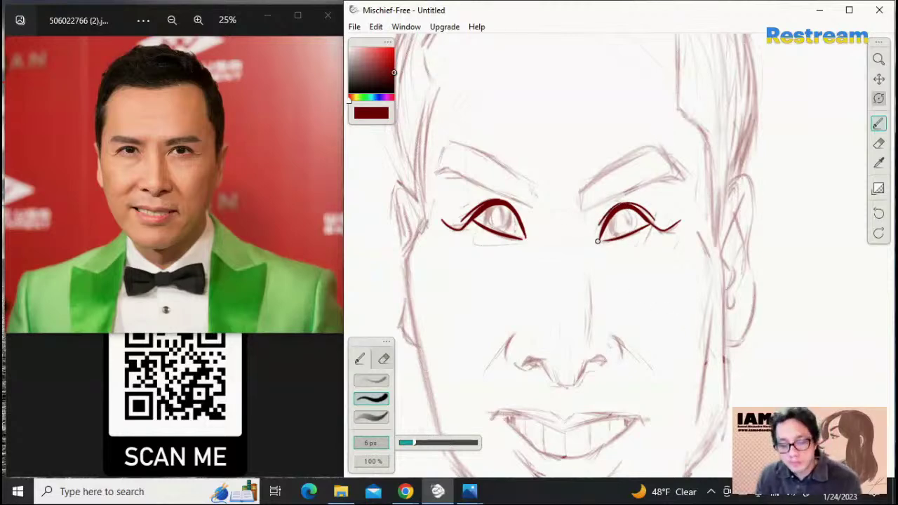
Enlarge the brush from the eyelid-detail size and settle on 10 px
key(])
key(])
key(])
key(])
key(])
key(])
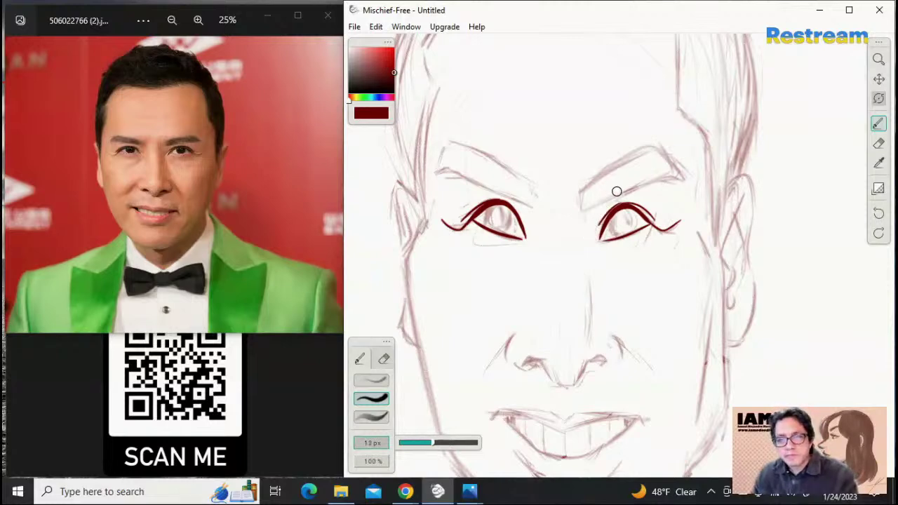
key(bracketright)
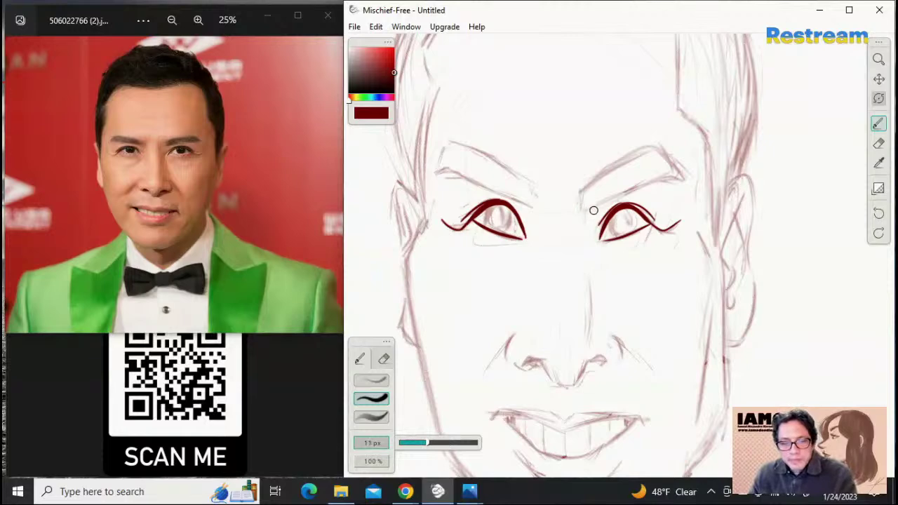
key(bracketleft)
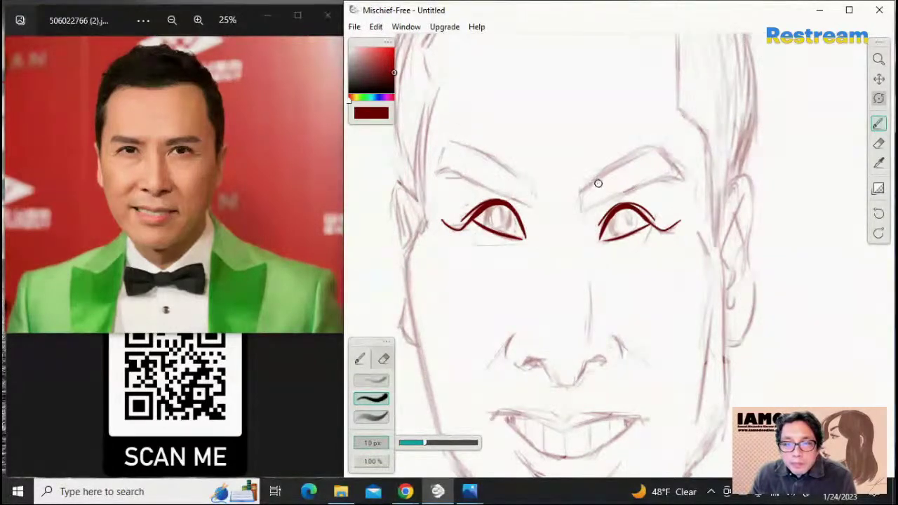
Erase the inner ends of both sketched eyebrows with the soft eraser, reducing its size to 78 px
click(878, 143)
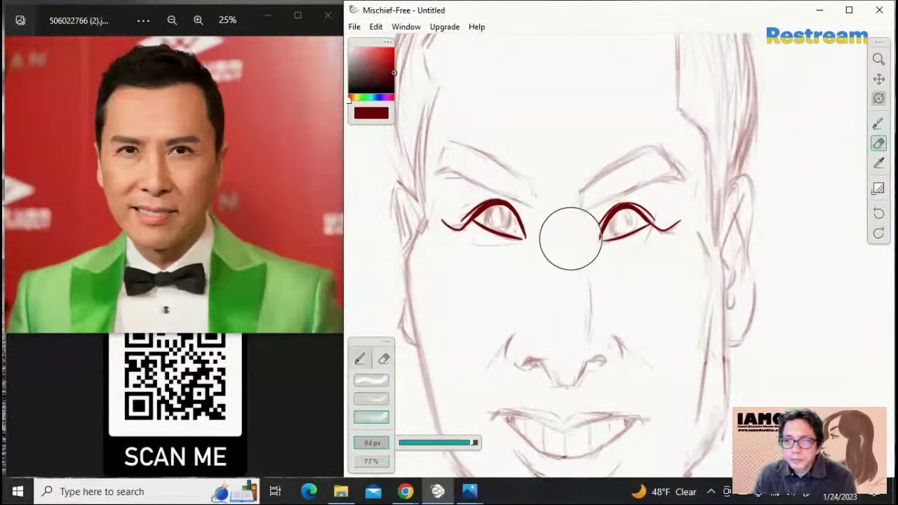
drag(559, 202, 554, 203)
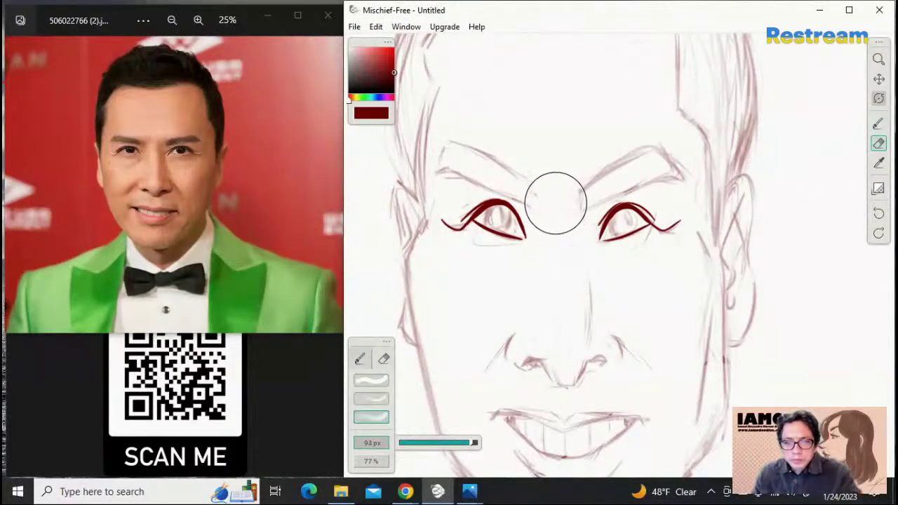
key([)
key([)
key(bracketleft)
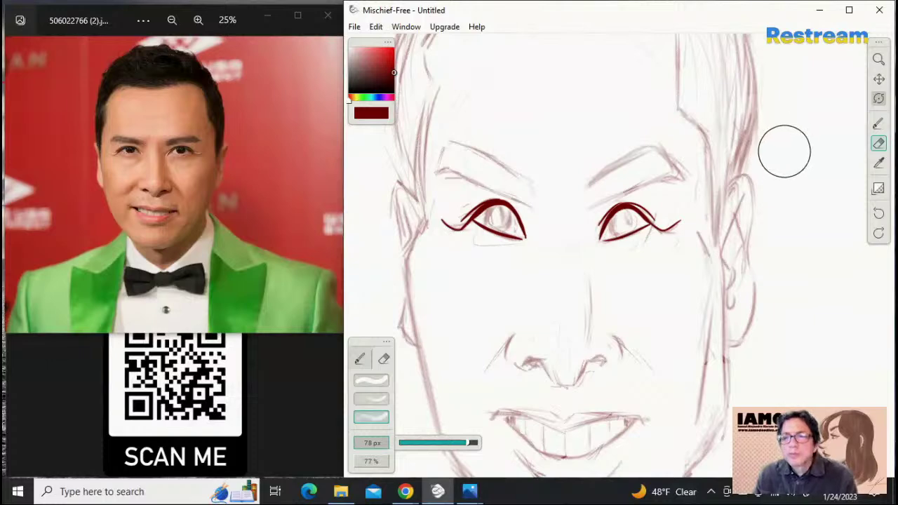
Ink the right eyebrow's lower edge with a 10 px brush line from the inner end to the outer tip
click(878, 124)
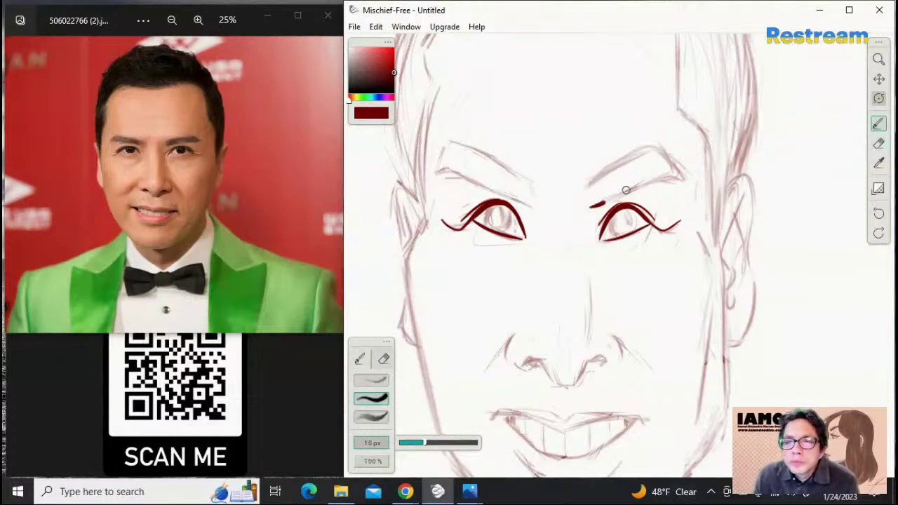
drag(589, 208, 644, 182)
key(ctrl+z)
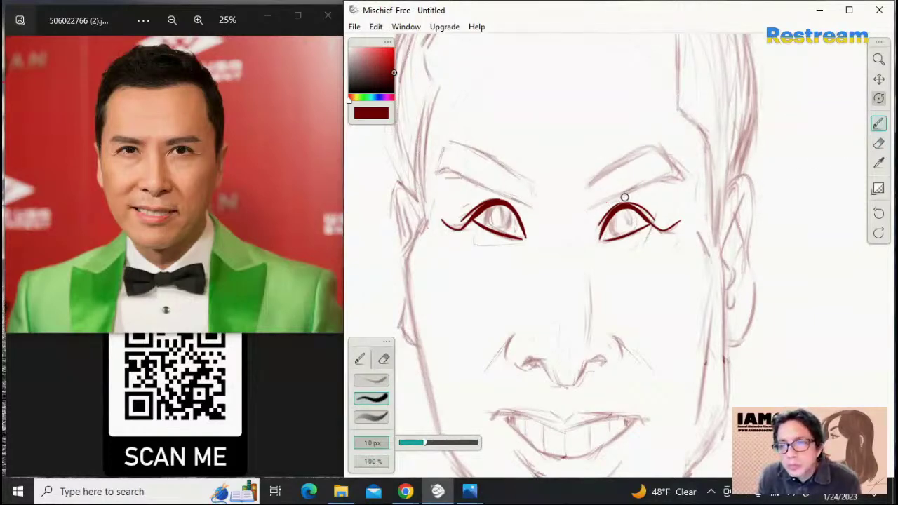
drag(589, 207, 640, 185)
key(ctrl+z)
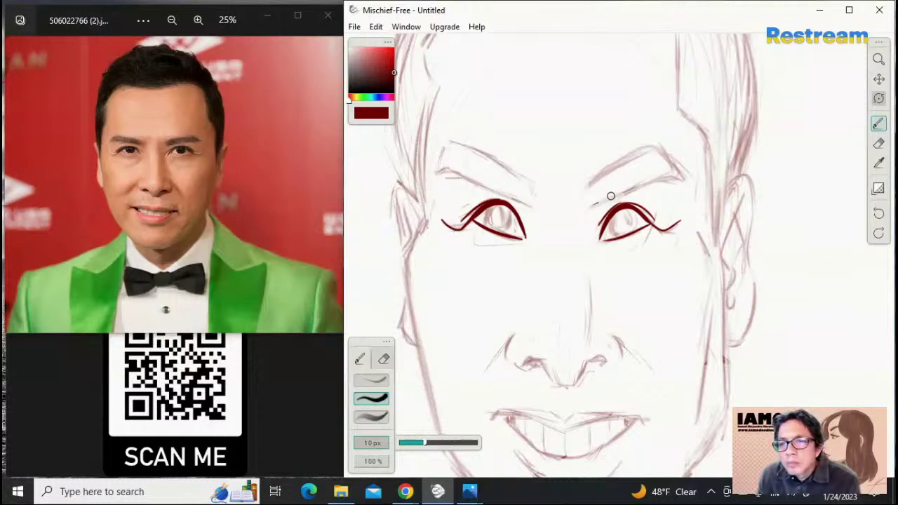
drag(588, 208, 672, 175)
mouse_move(614, 194)
mouse_down()
mouse_move(673, 181)
mouse_move(666, 176)
mouse_move(680, 179)
mouse_move(645, 182)
mouse_move(685, 179)
mouse_up()
key(ctrl+z)
key(ctrl+z)
key(ctrl+z)
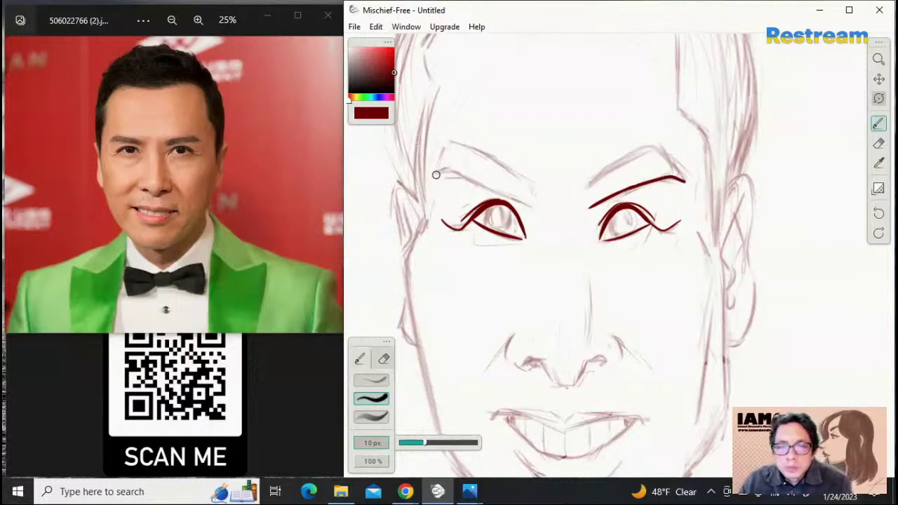
Ink the left eyebrow's lower edge with a 10 px line from the outer tip to the inner end
mouse_move(432, 174)
mouse_down()
mouse_move(448, 171)
mouse_move(491, 190)
mouse_up()
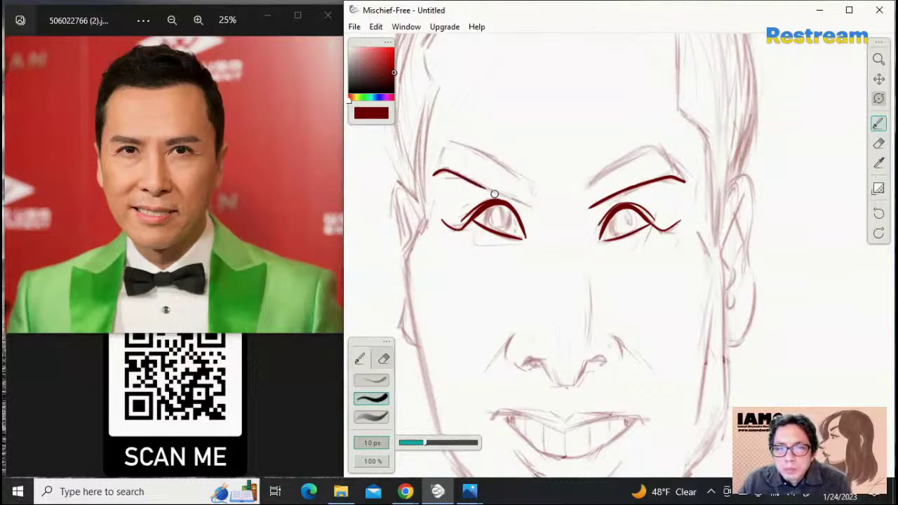
key(ctrl+z)
mouse_move(447, 170)
mouse_down()
mouse_move(532, 205)
mouse_move(471, 180)
mouse_move(534, 208)
mouse_up()
key(ctrl+z)
key(ctrl+z)
key(ctrl+z)
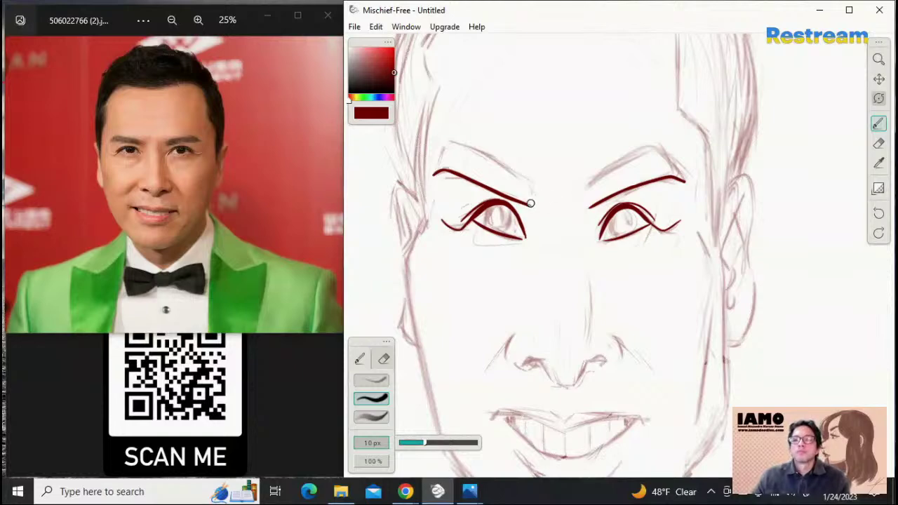
drag(525, 204, 534, 208)
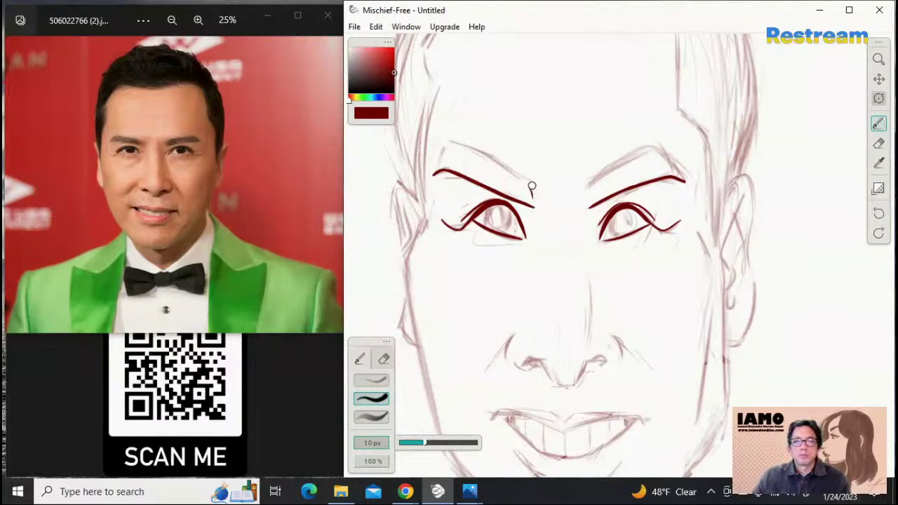
Ink the left eyebrow's inner end as a short rounded curve joining its lower edge
key(ctrl+z)
key(ctrl+z)
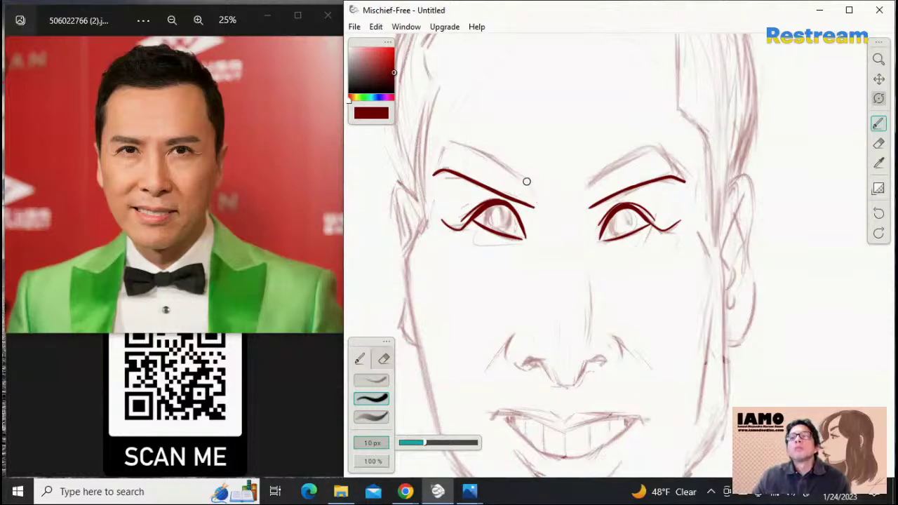
drag(528, 182, 533, 206)
key(ctrl+z)
key(ctrl+z)
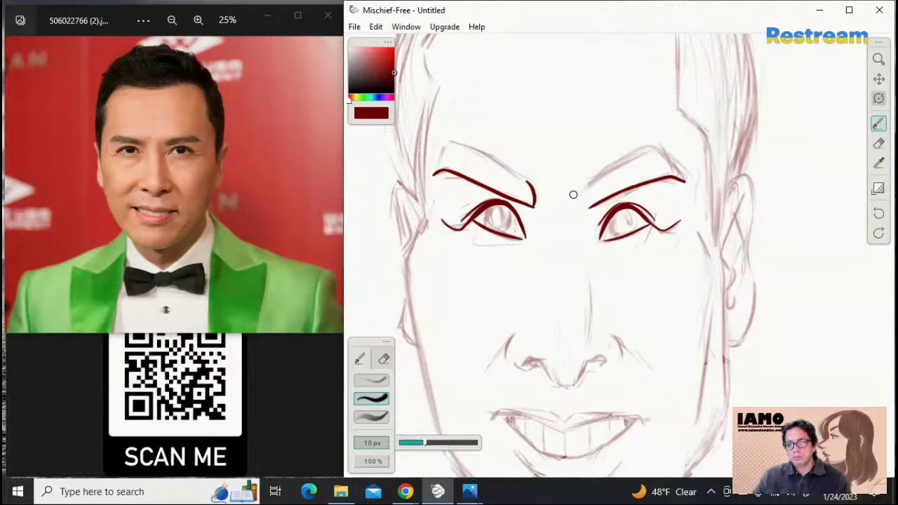
Set the brush opacity to 90% and its size to 8 px
mouse_move(424, 442)
mouse_down()
mouse_move(469, 443)
mouse_move(401, 446)
mouse_up()
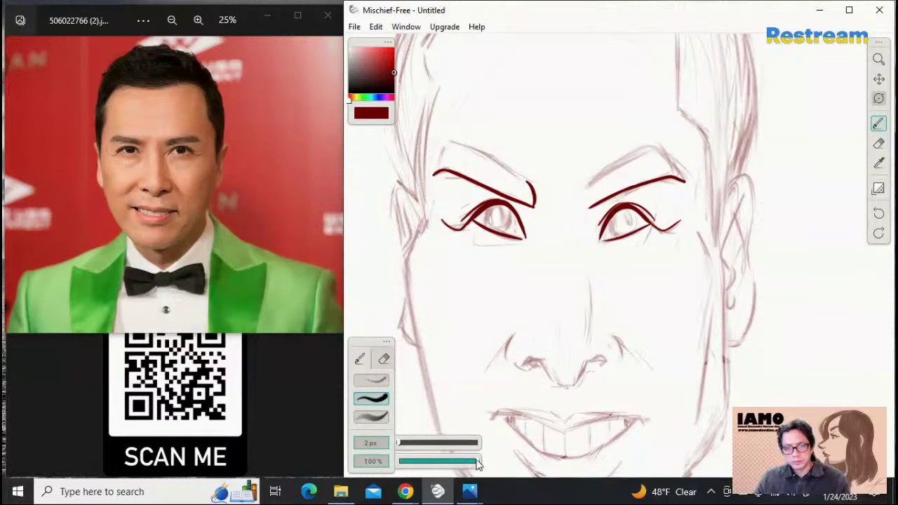
mouse_move(477, 462)
mouse_down()
mouse_move(463, 466)
mouse_move(471, 463)
mouse_up()
drag(401, 447, 429, 446)
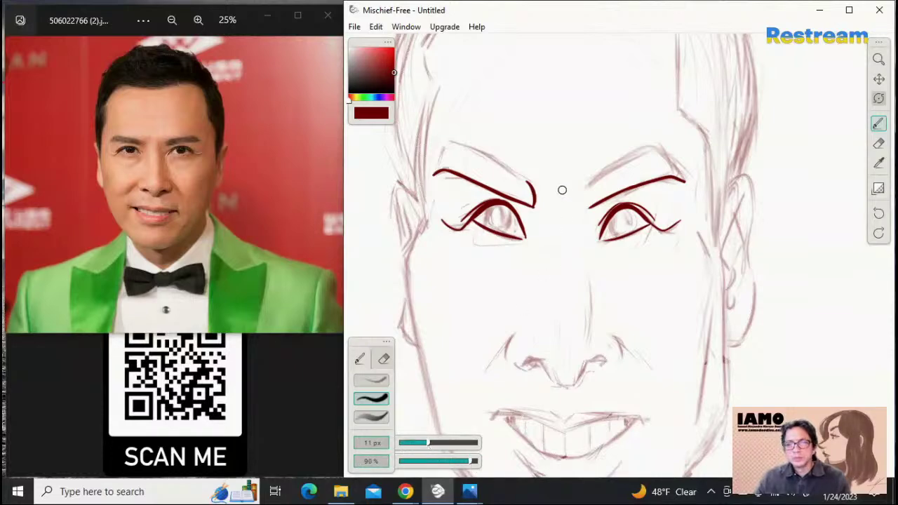
key(bracketleft)
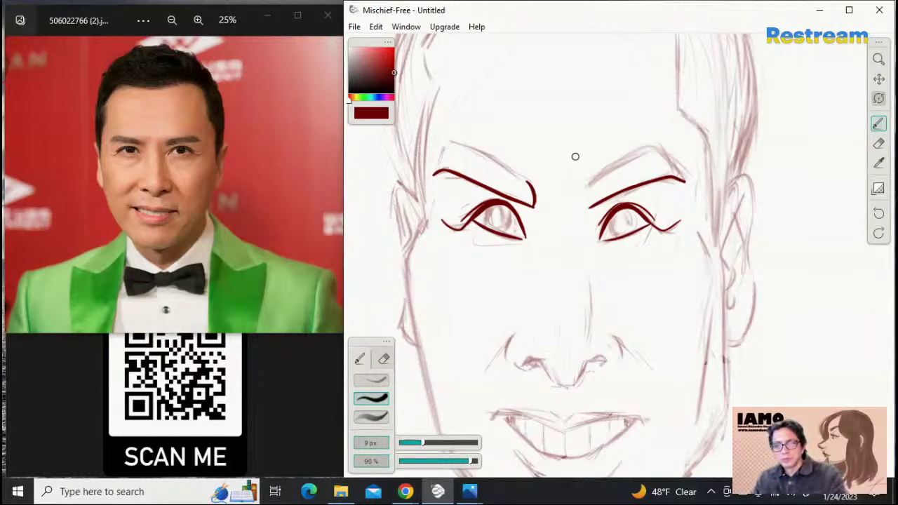
key(bracketleft)
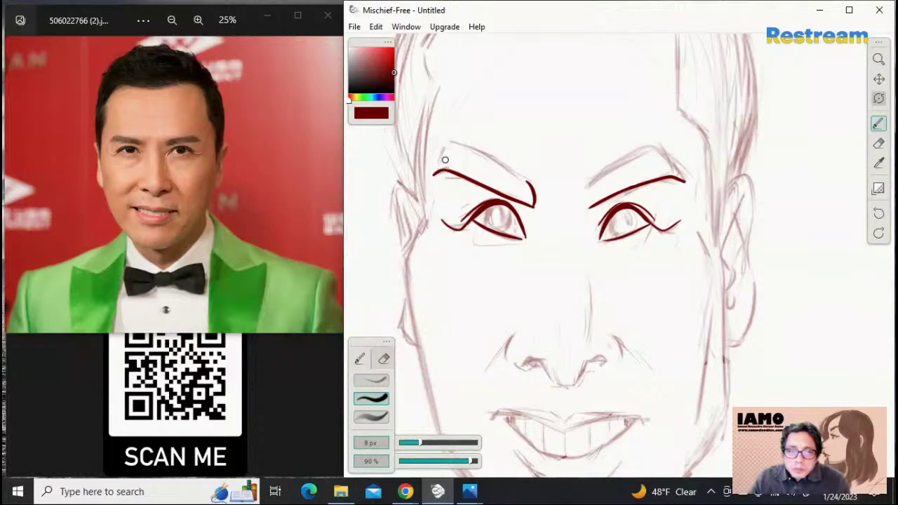
Ink the left eyebrow's outer arch with the 8 px brush, curving from its peak down to the outer tip
mouse_move(452, 148)
mouse_down()
mouse_move(444, 176)
mouse_move(435, 176)
mouse_up()
key(ctrl+z)
key(ctrl+z)
key(ctrl+z)
key(ctrl+z)
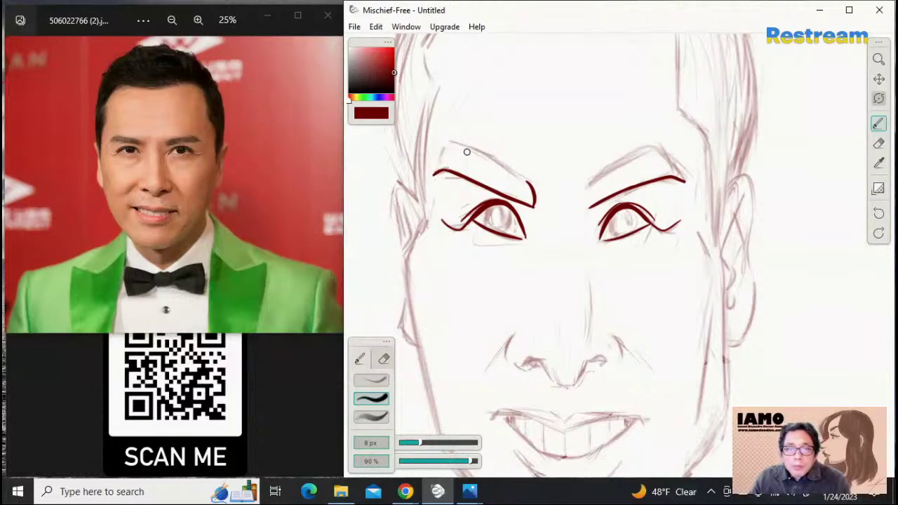
drag(477, 152, 434, 174)
key(ctrl+z)
mouse_move(478, 150)
mouse_down()
mouse_move(451, 155)
mouse_move(432, 179)
mouse_up()
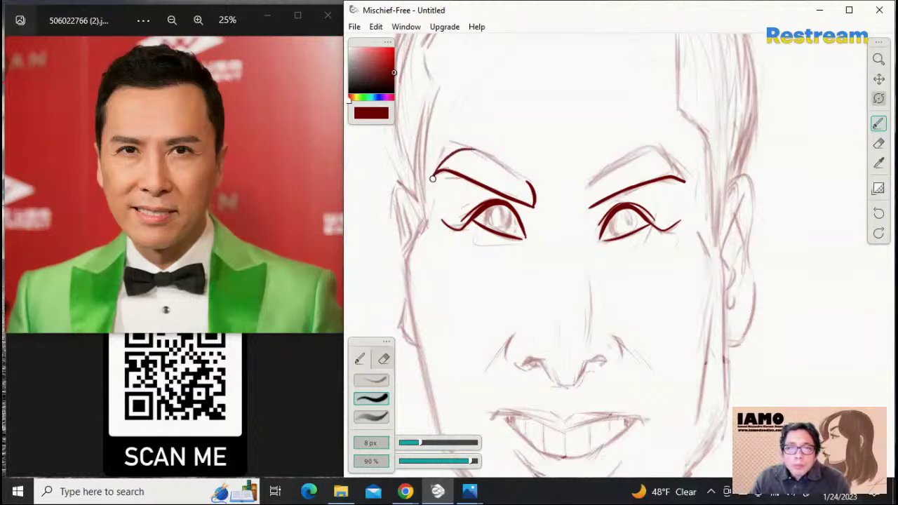
Ink the left eyebrow's upper edge from the peak to the rounded inner end, closing the outline
drag(459, 151, 502, 166)
key(ctrl+z)
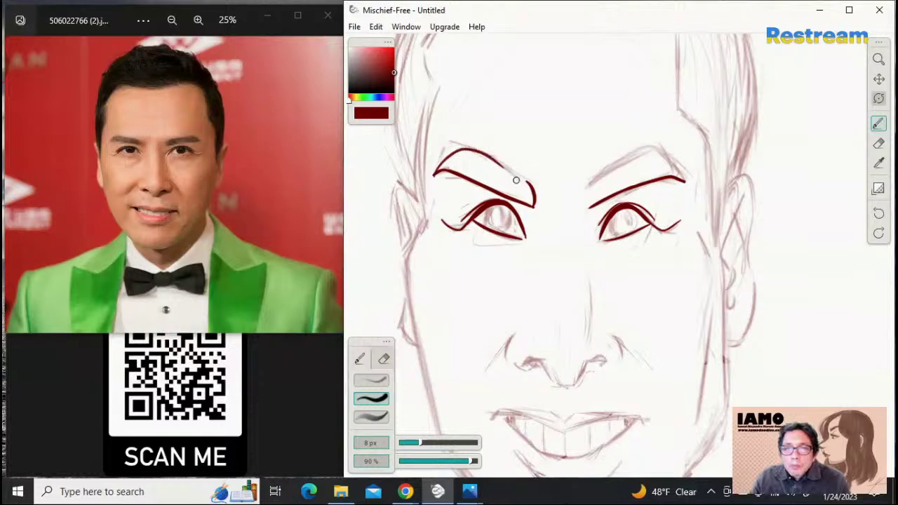
mouse_move(458, 151)
mouse_down()
mouse_move(487, 156)
mouse_move(530, 186)
mouse_up()
key(ctrl+z)
mouse_move(486, 155)
mouse_down()
mouse_move(535, 183)
mouse_move(485, 153)
mouse_move(529, 185)
mouse_move(499, 163)
mouse_move(536, 191)
mouse_up()
key(ctrl+z)
key(ctrl+z)
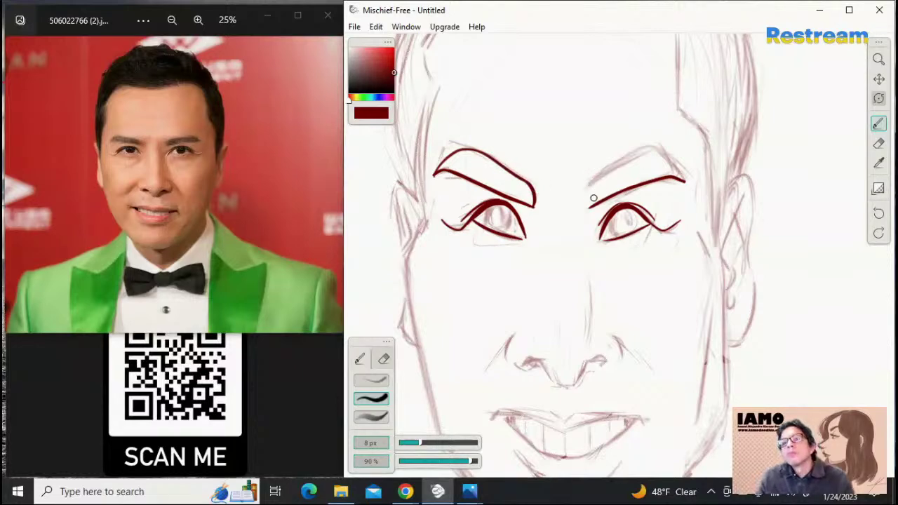
Ink the right eyebrow's inner end as a short rounded curve meeting its lower edge
mouse_move(591, 179)
mouse_down()
mouse_move(602, 208)
mouse_move(605, 182)
mouse_move(618, 175)
mouse_move(590, 183)
mouse_move(631, 165)
mouse_move(588, 193)
mouse_move(601, 211)
mouse_move(591, 182)
mouse_move(589, 210)
mouse_up()
key(ctrl+z)
key(ctrl+z)
key(ctrl+z)
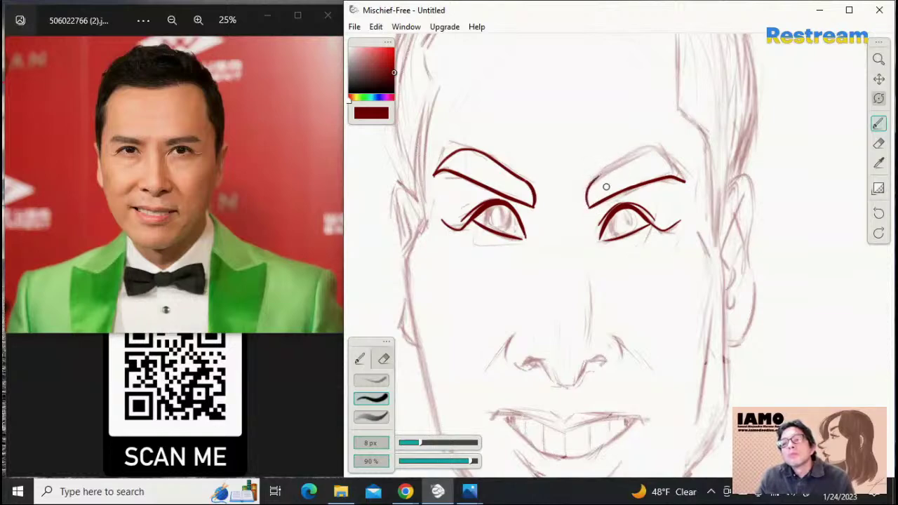
Ink the right eyebrow's upper edge from the inner end up to the peak
mouse_move(596, 180)
mouse_down()
mouse_move(637, 151)
mouse_move(615, 165)
mouse_move(661, 149)
mouse_move(666, 161)
mouse_move(652, 148)
mouse_move(629, 155)
mouse_move(673, 168)
mouse_move(636, 153)
mouse_move(622, 162)
mouse_move(648, 150)
mouse_move(674, 169)
mouse_move(631, 151)
mouse_move(622, 160)
mouse_move(656, 149)
mouse_move(668, 165)
mouse_move(617, 163)
mouse_move(650, 149)
mouse_move(614, 164)
mouse_move(640, 150)
mouse_move(664, 155)
mouse_move(624, 154)
mouse_move(616, 164)
mouse_move(655, 147)
mouse_up()
key(ctrl+z)
key(ctrl+z)
key(ctrl+z)
key(ctrl+z)
key(ctrl+z)
key(ctrl+z)
key(ctrl+z)
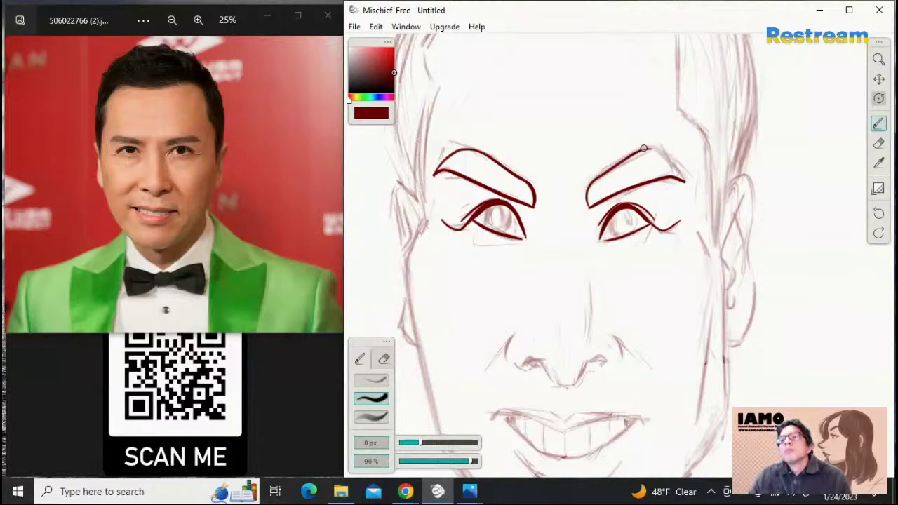
Try to ink the right eyebrow's outer edge from the peak to the outer tip with the 8 px brush
mouse_move(644, 148)
mouse_down()
mouse_move(661, 151)
mouse_move(685, 179)
mouse_up()
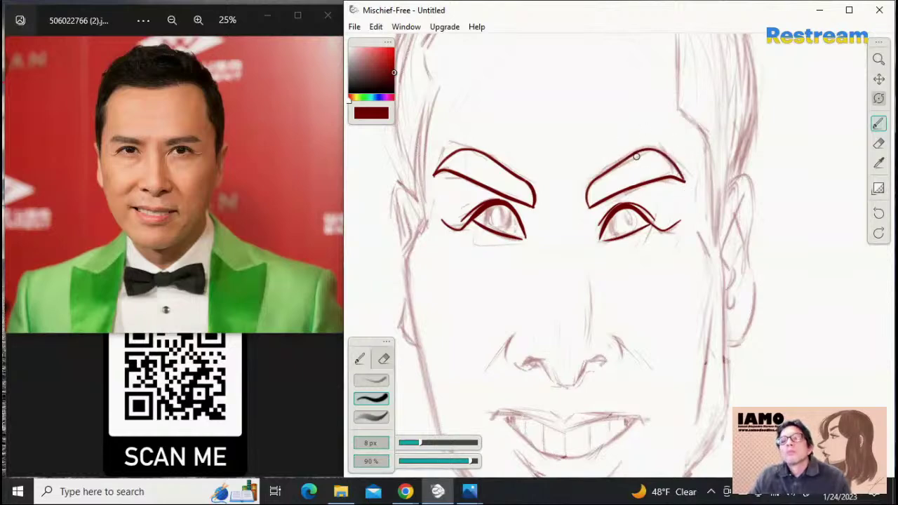
key(ctrl+z)
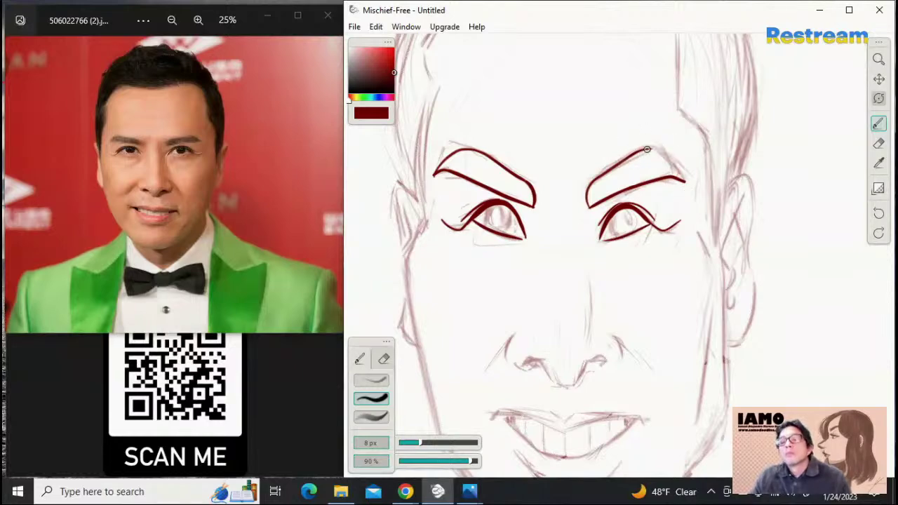
drag(650, 149, 682, 178)
key(ctrl+z)
key(ctrl+z)
drag(659, 149, 685, 179)
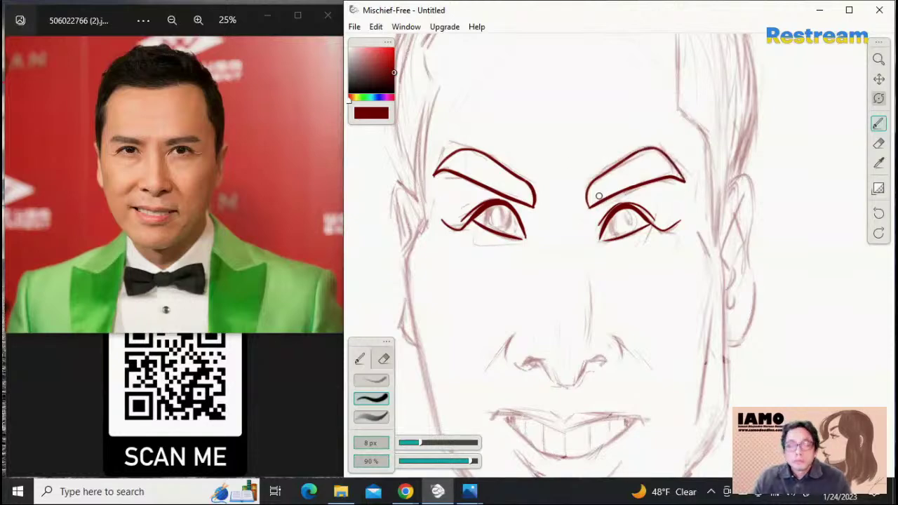
Set the brush size to 3 px and ink a thin curved line inside the right eyebrow's inner end
key([)
key([)
key([)
key([)
key([)
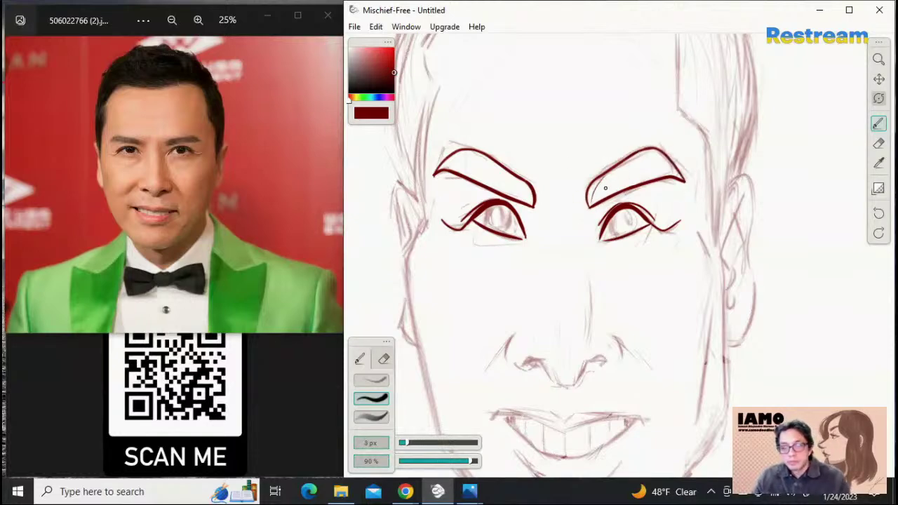
mouse_move(594, 202)
mouse_down()
mouse_move(620, 166)
mouse_move(650, 152)
mouse_up()
drag(627, 183, 654, 158)
key(ctrl+z)
key(ctrl+z)
key(ctrl+z)
key(ctrl+z)
key(ctrl+z)
key(ctrl+z)
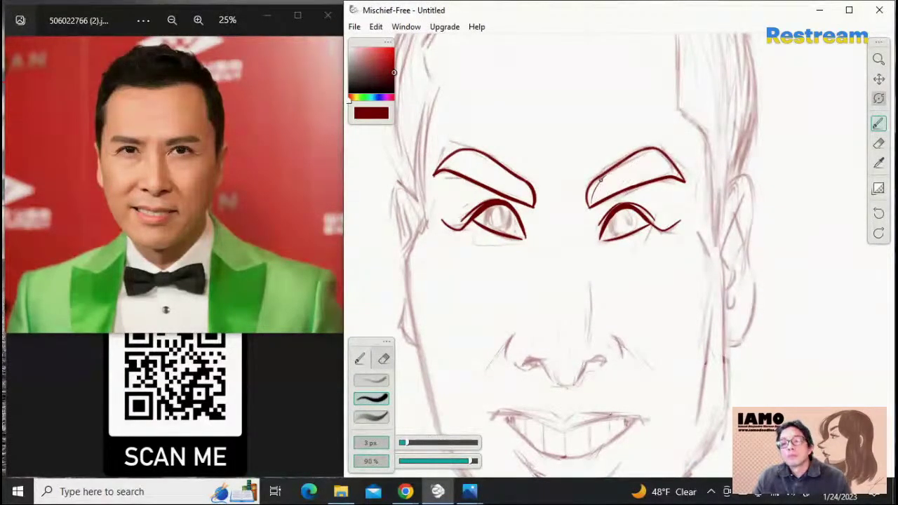
drag(591, 197, 617, 179)
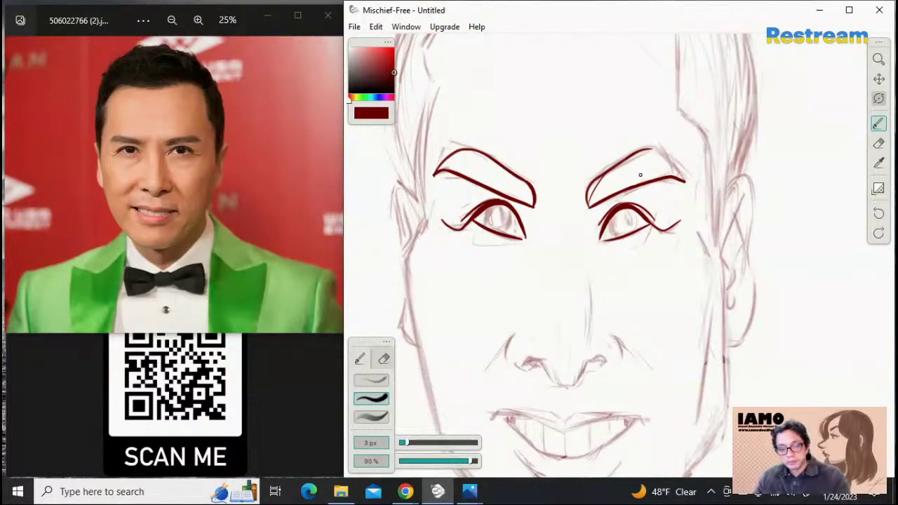
Set the brush size to 6 px and ink the right eyebrow's outer edge from the peak to the outer tip
key(])
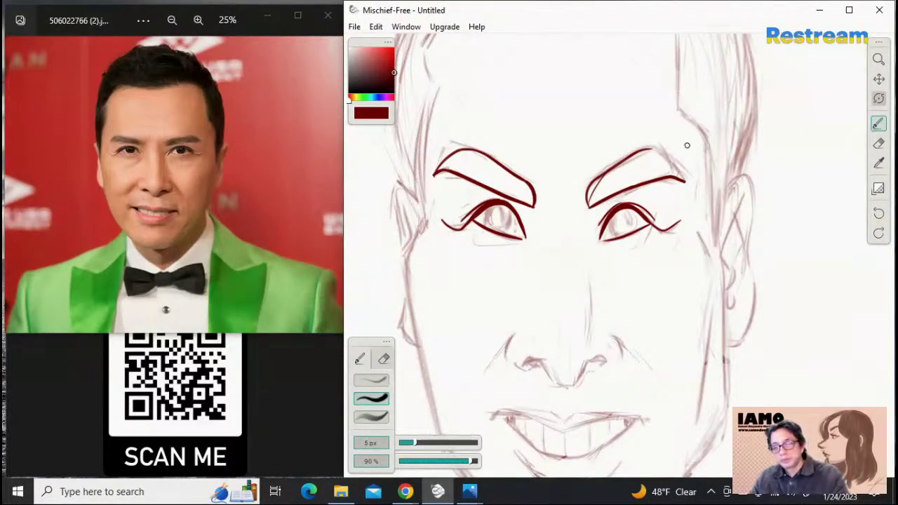
drag(649, 149, 682, 179)
key(ctrl+z)
key(ctrl+z)
mouse_move(640, 150)
mouse_down()
mouse_move(669, 156)
mouse_move(684, 179)
mouse_up()
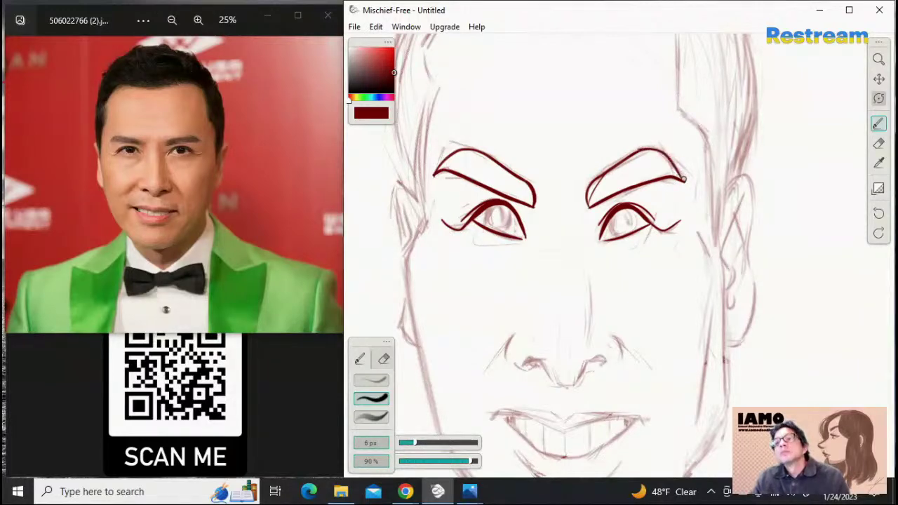
key(ctrl+z)
mouse_move(637, 150)
mouse_down()
mouse_move(663, 151)
mouse_move(684, 182)
mouse_up()
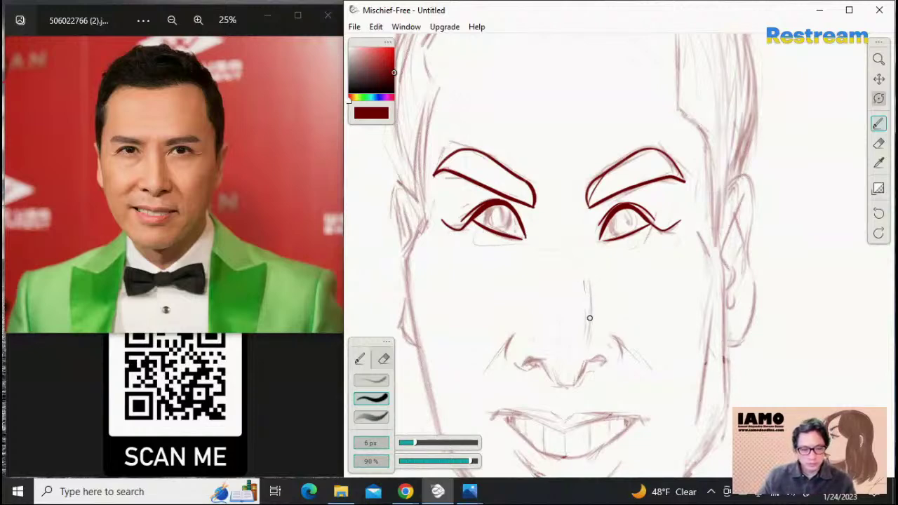
Ink the right side of the nose bridge as one long, slightly curved 6 px line ending above the nostril
drag(586, 267, 584, 347)
key(ctrl+z)
drag(589, 265, 589, 340)
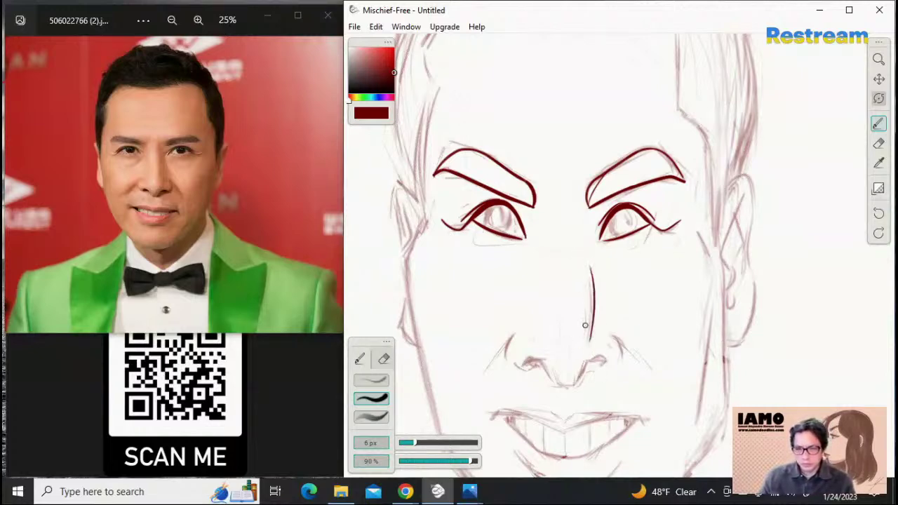
key(ctrl+z)
drag(587, 265, 584, 351)
key(ctrl+z)
drag(584, 264, 586, 354)
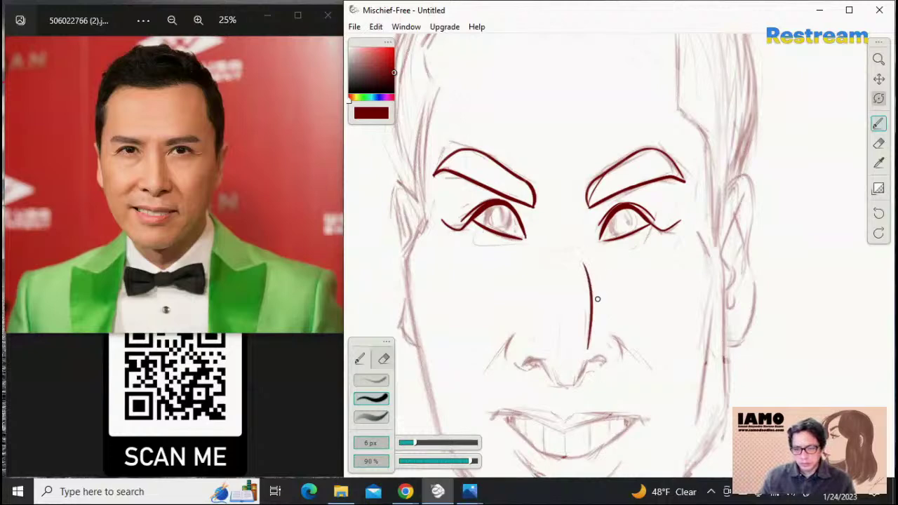
key(ctrl+z)
drag(583, 258, 587, 341)
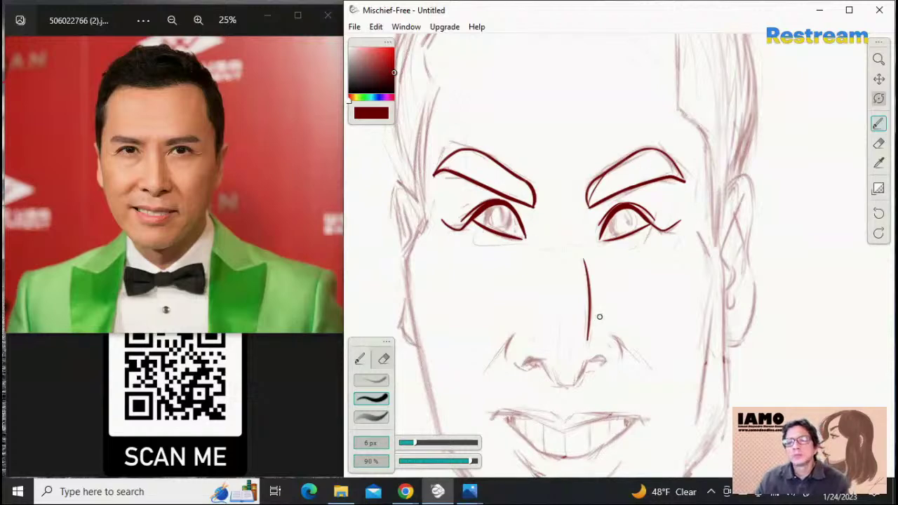
Bring the mouth and chin into close view and set the brush size to 10 px
click(878, 59)
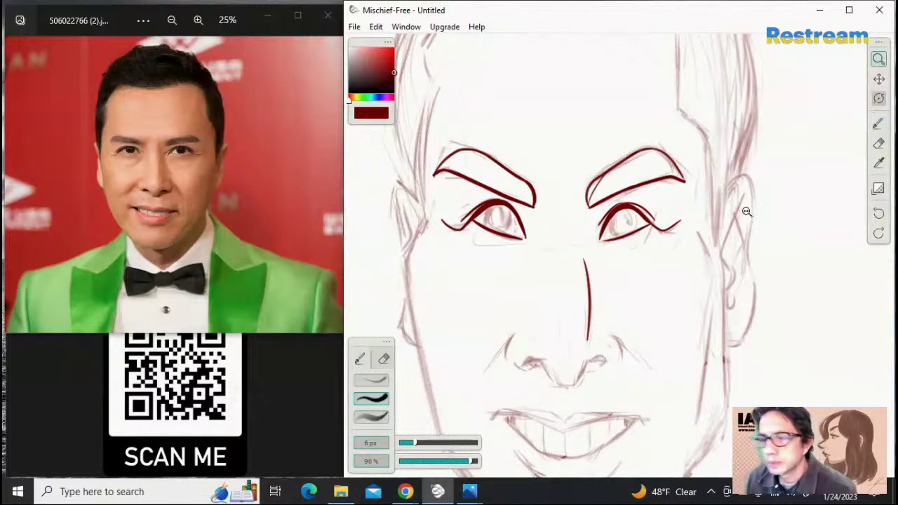
drag(720, 242, 786, 204)
click(878, 79)
drag(699, 252, 635, 179)
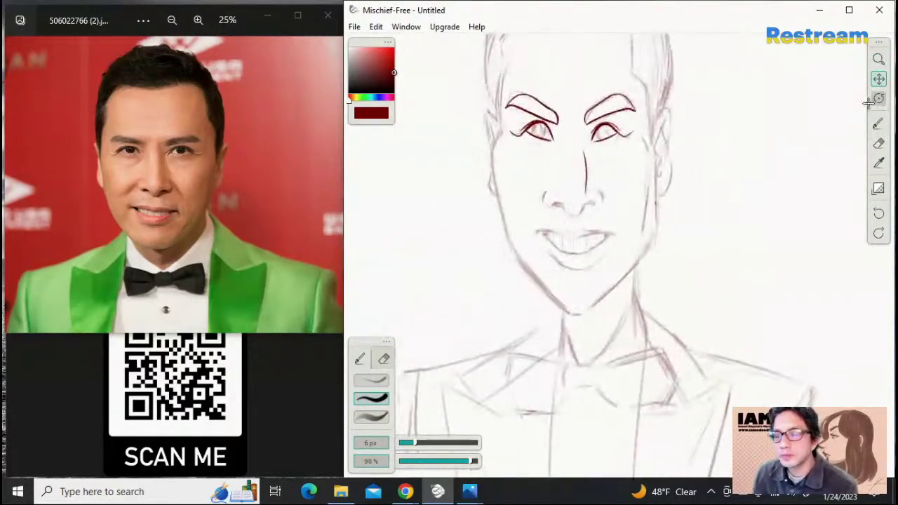
drag(640, 299, 772, 176)
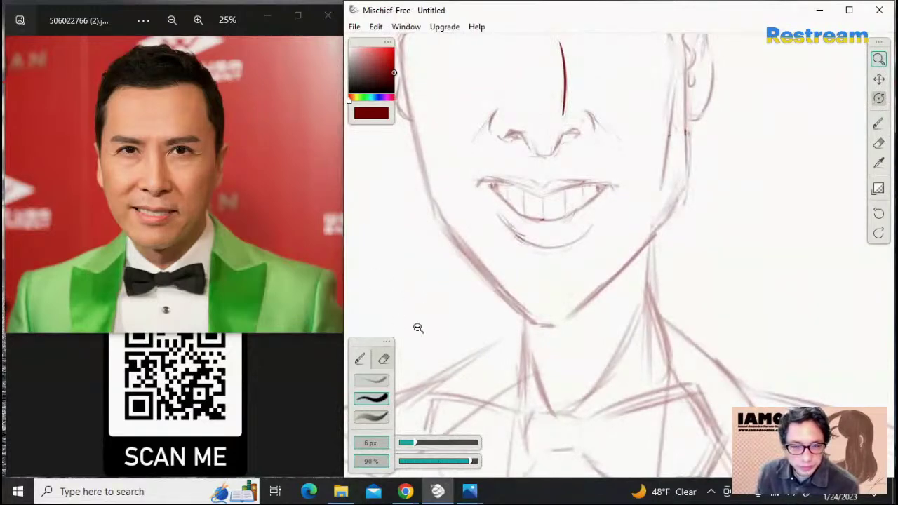
key(b)
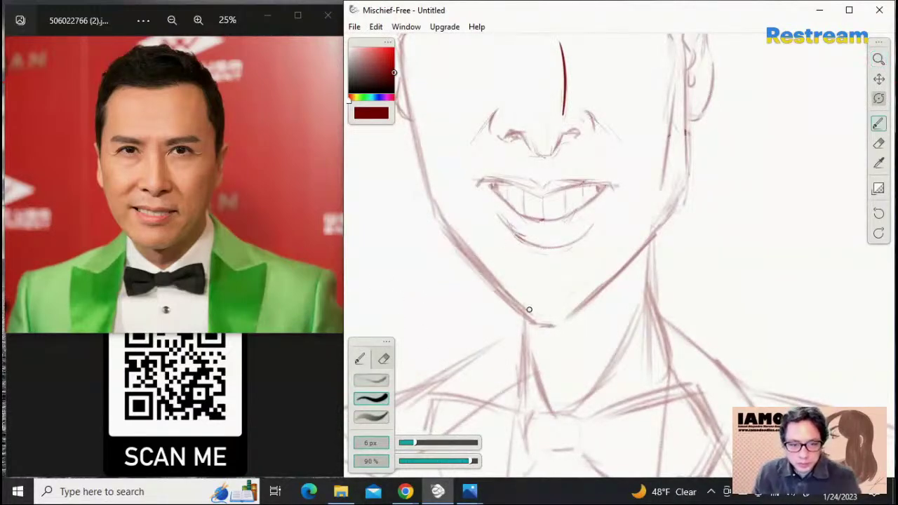
key(bracketright)
key(bracketright)
key(bracketright)
key(bracketright)
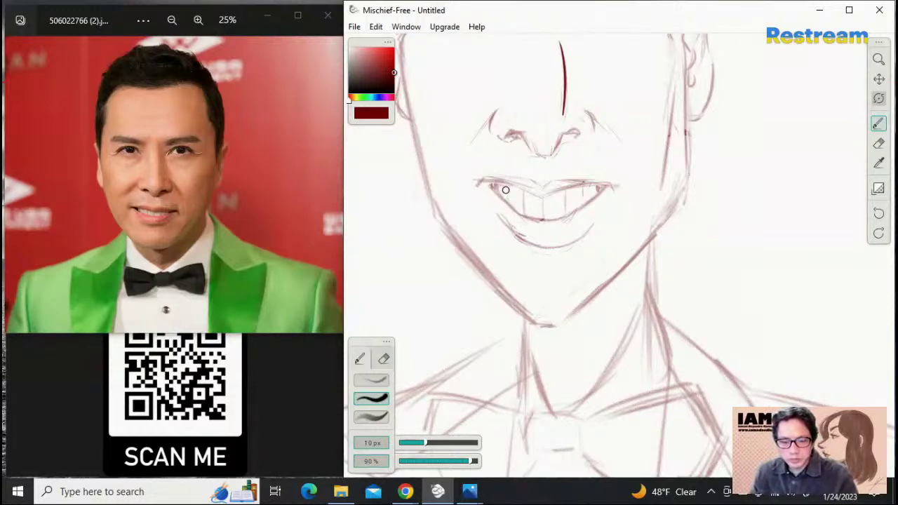
key(bracketleft)
key(bracketleft)
key(bracketright)
key(bracketright)
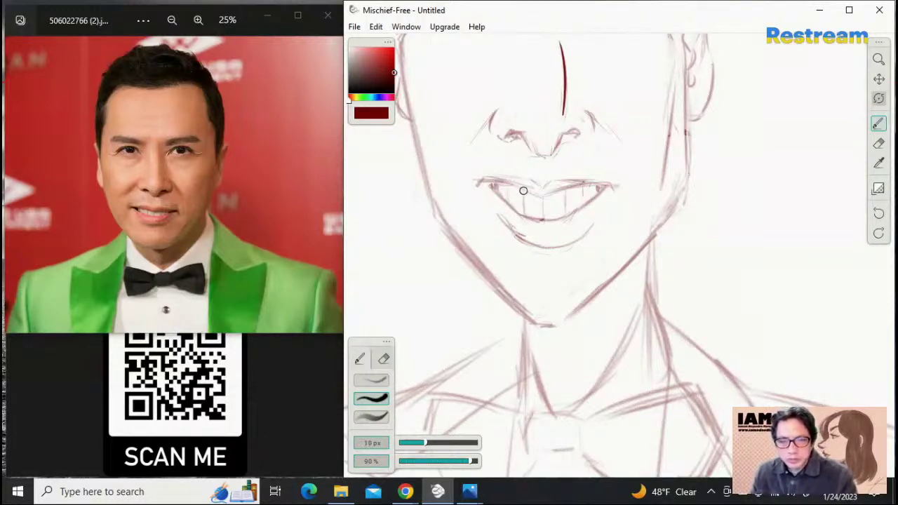
Ink the left half of the upper lip's lower edge from near the mouth corner to the central dip
drag(474, 182, 566, 207)
key(ctrl+z)
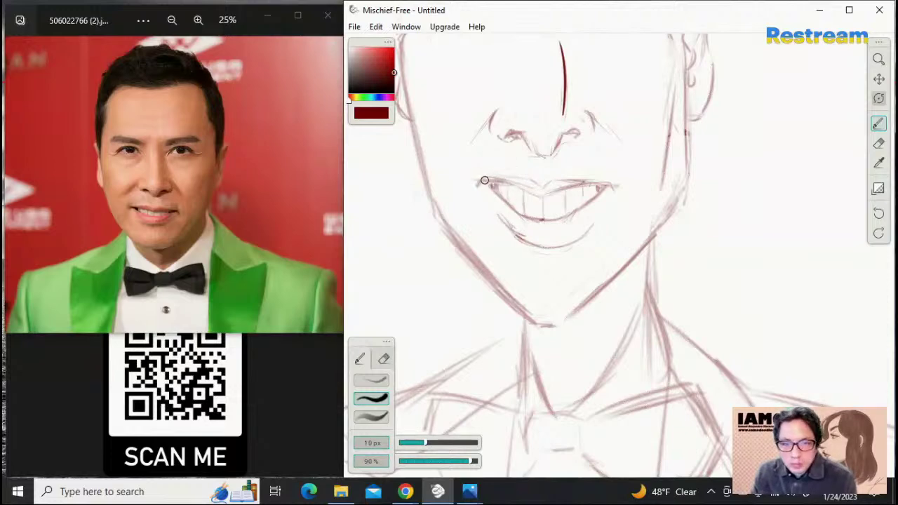
drag(482, 178, 534, 196)
key(ctrl+z)
key(ctrl+z)
mouse_move(482, 181)
mouse_down()
mouse_move(538, 201)
mouse_move(610, 184)
mouse_up()
key(ctrl+z)
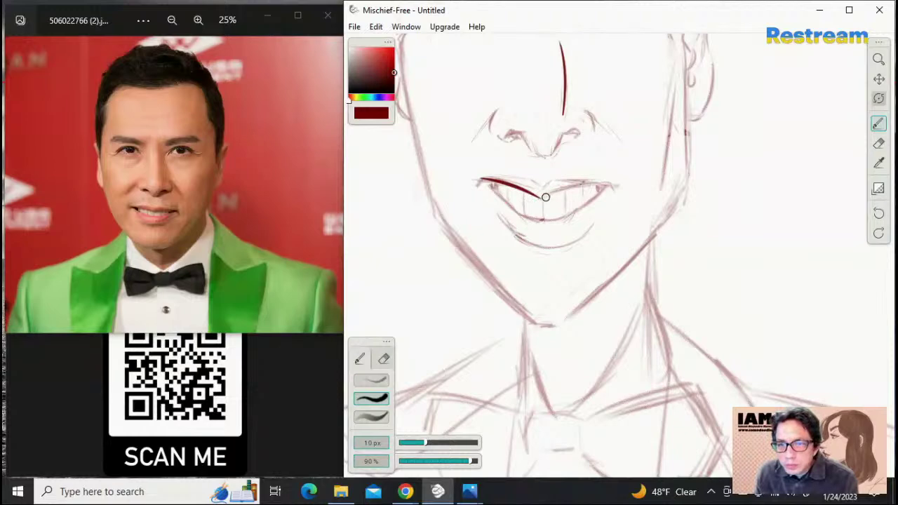
Ink the right half of the upper lip's lower edge and add short downturned strokes at both mouth corners
drag(543, 198, 620, 185)
key(ctrl+z)
drag(543, 198, 617, 185)
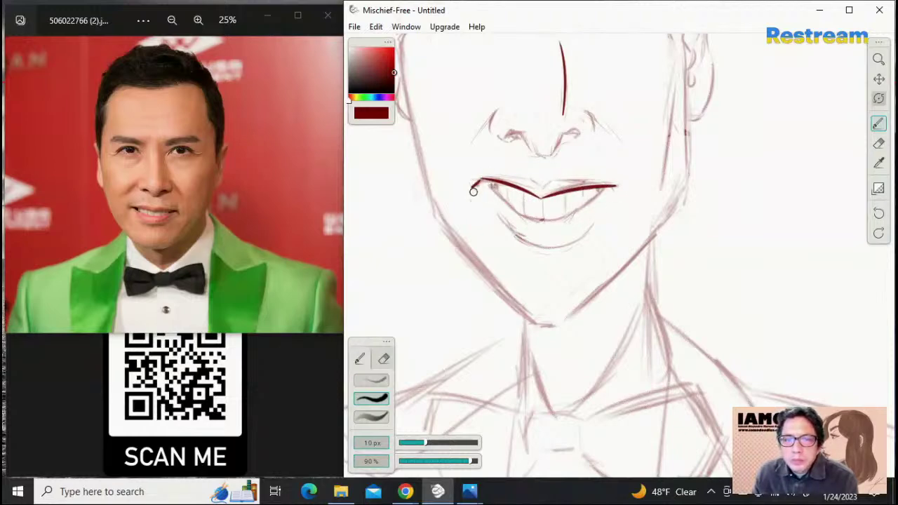
drag(476, 182, 470, 186)
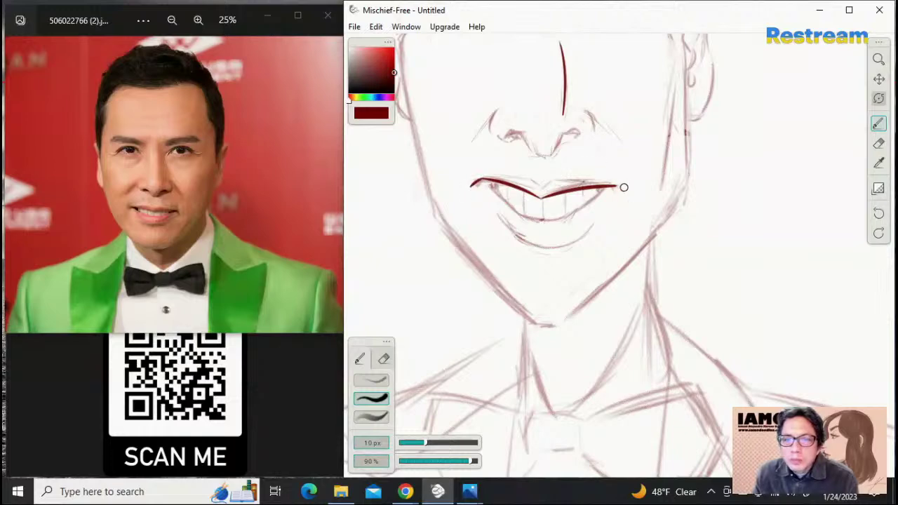
drag(615, 186, 621, 191)
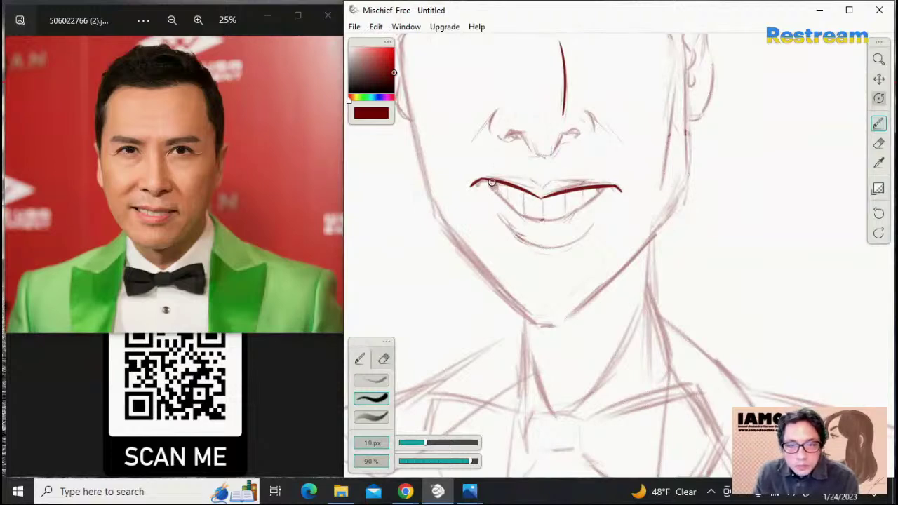
Ink the curved lower edge of the teeth opening from the left mouth corner to the right with the 10 px brush
mouse_move(492, 184)
mouse_down()
mouse_move(523, 216)
mouse_move(564, 223)
mouse_up()
key(ctrl+z)
key(ctrl+z)
key(ctrl+z)
drag(514, 211, 564, 219)
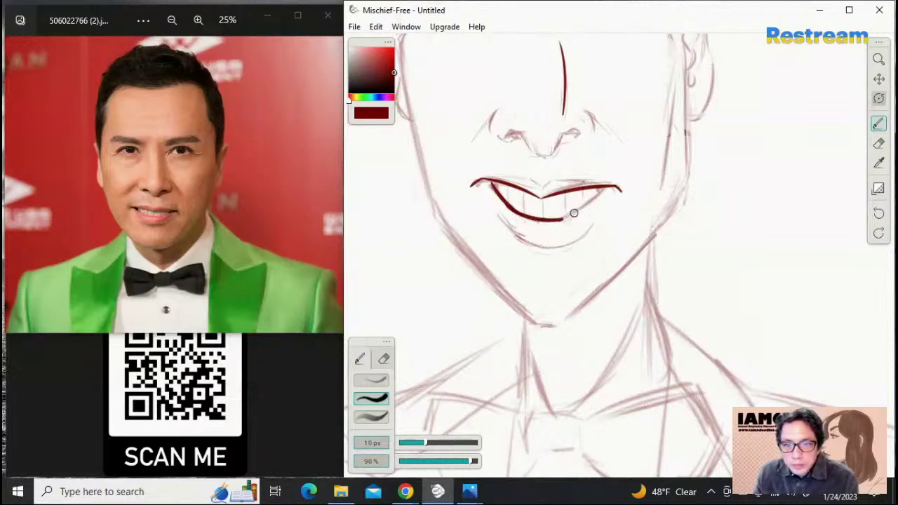
key(ctrl+z)
drag(507, 204, 567, 218)
key(ctrl+z)
mouse_move(507, 204)
mouse_down()
mouse_move(554, 220)
mouse_move(575, 216)
mouse_up()
key(ctrl+z)
key(ctrl+z)
mouse_move(508, 200)
mouse_down()
mouse_move(591, 205)
mouse_move(604, 189)
mouse_up()
key(ctrl+z)
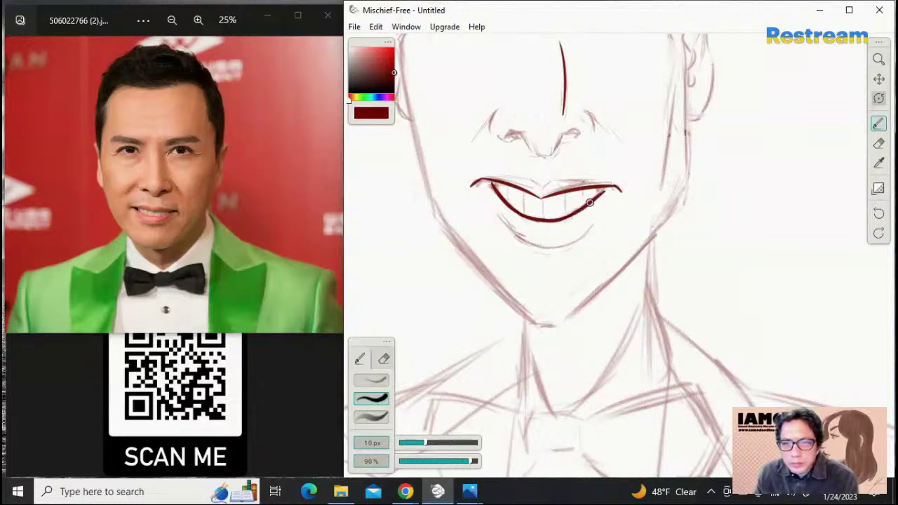
key(ctrl+z)
drag(557, 220, 607, 186)
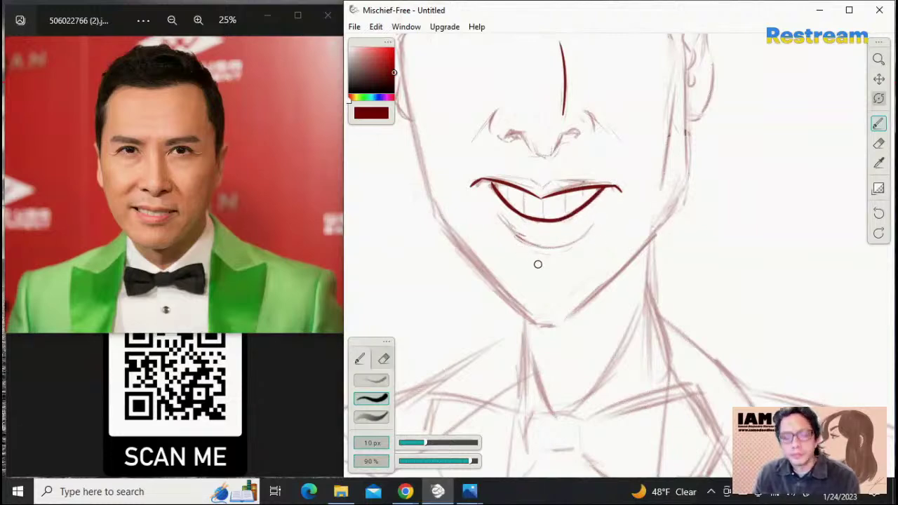
Set the brush size to 6 px and ink the lower lip's bottom edge as one wide curve
key(bracketleft)
key(bracketleft)
key(bracketleft)
key(bracketleft)
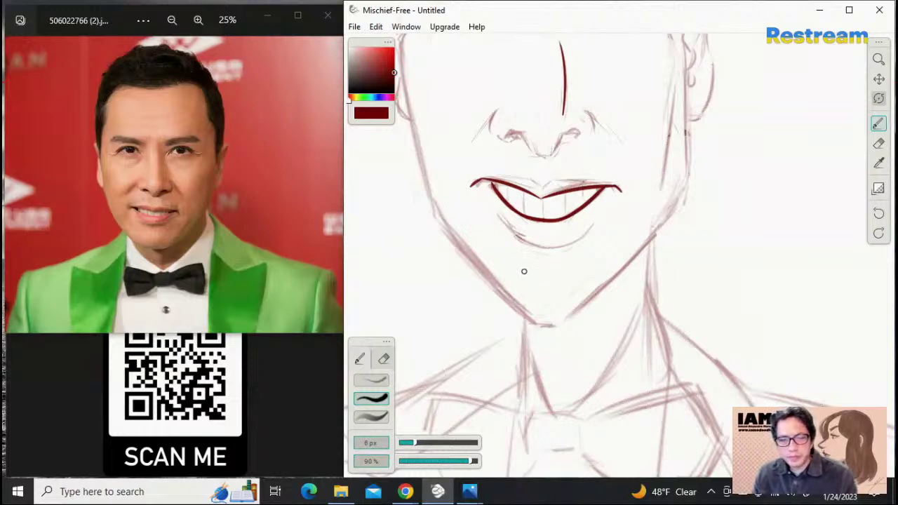
drag(500, 218, 585, 236)
key(ctrl+z)
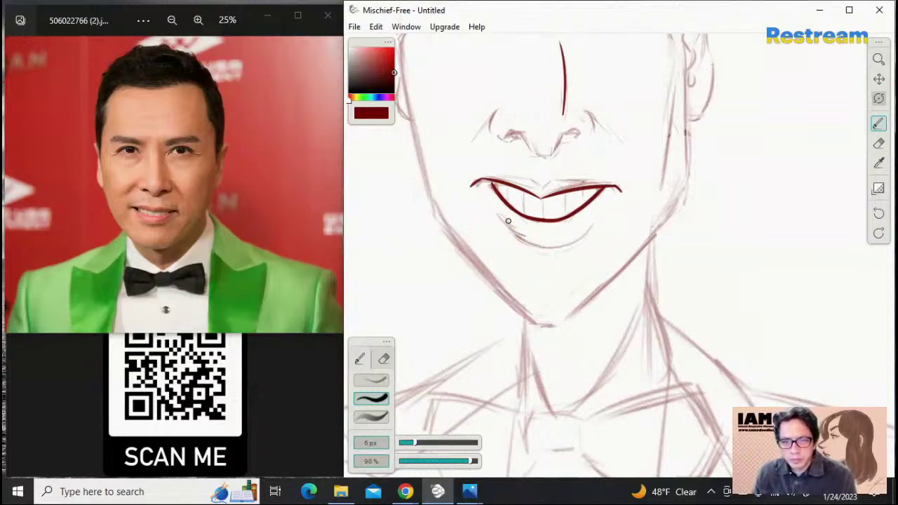
drag(504, 220, 593, 227)
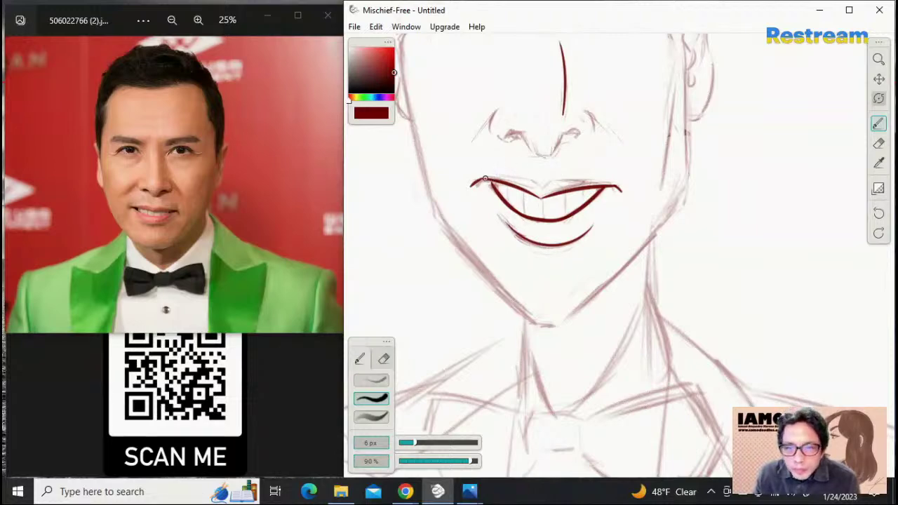
Ink the upper lip's top edge from corner to corner, dipping to a V at the centre, with the 6 px brush
drag(485, 178, 533, 181)
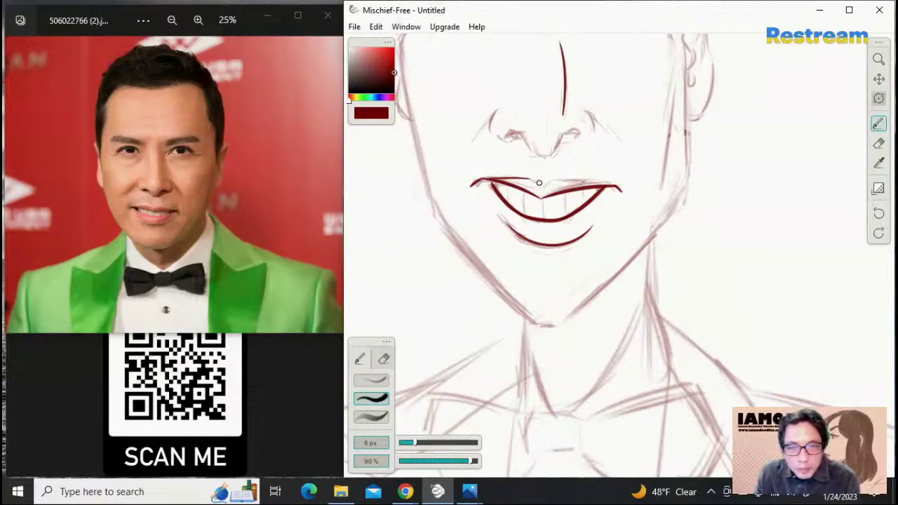
drag(529, 179, 615, 191)
key(ctrl+z)
key(ctrl+z)
mouse_move(558, 179)
mouse_down()
mouse_move(603, 190)
mouse_move(557, 179)
mouse_move(617, 189)
mouse_up()
key(ctrl+z)
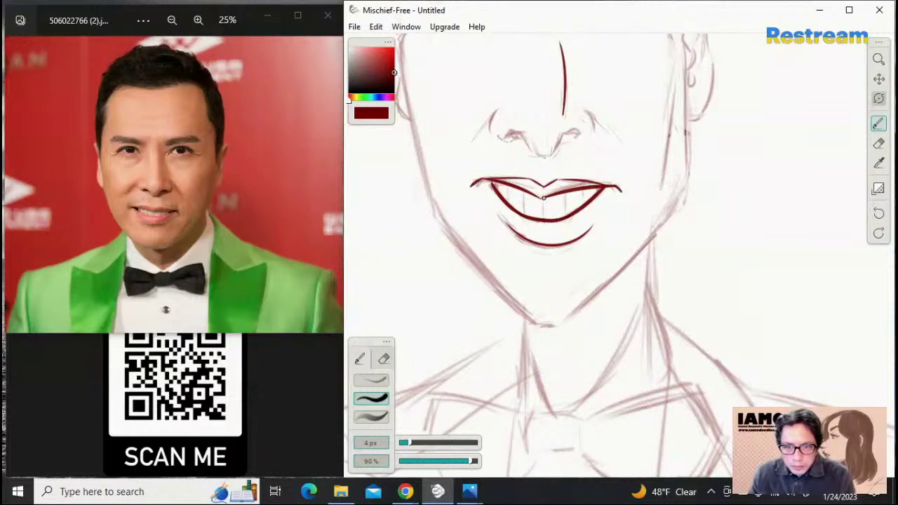
Ink the vertical dividing lines between the teeth with a 4 px brush, reducing it to 3 px for the finest lines
drag(544, 197, 544, 217)
mouse_move(565, 214)
mouse_down()
mouse_move(564, 194)
mouse_move(565, 218)
mouse_up()
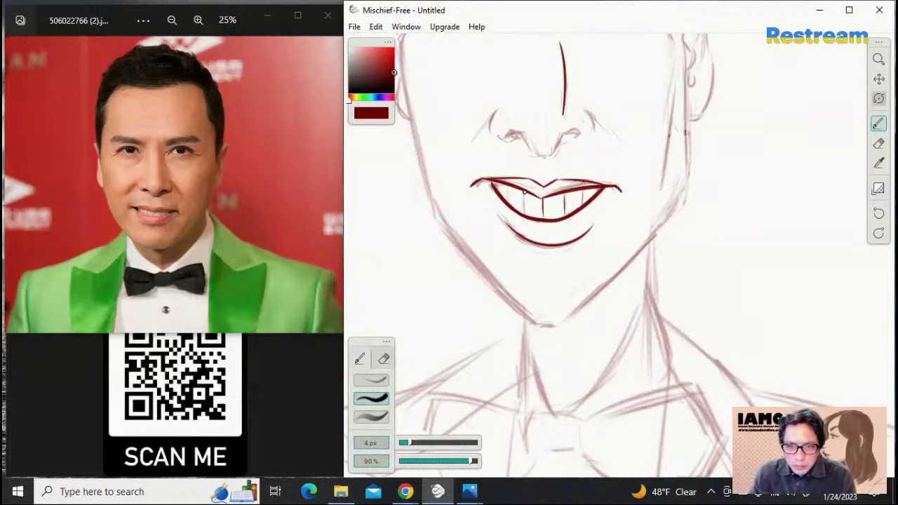
drag(524, 191, 524, 218)
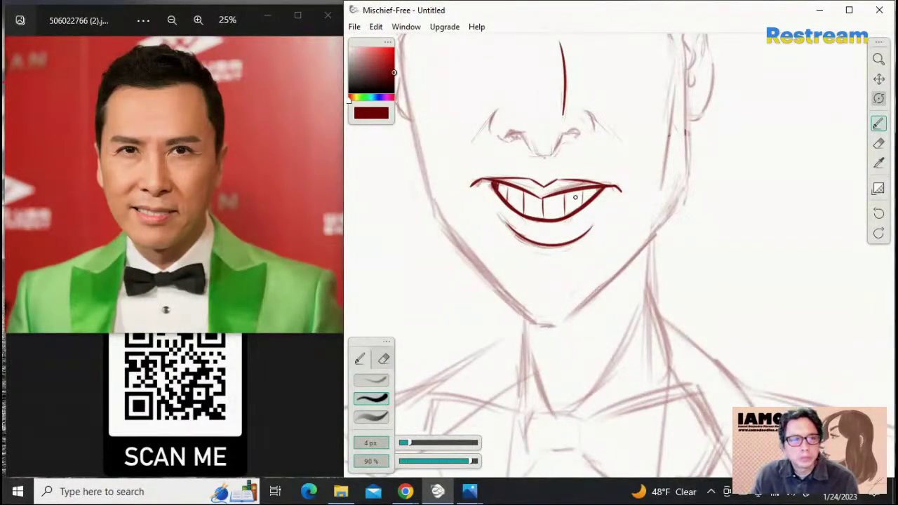
key(bracketleft)
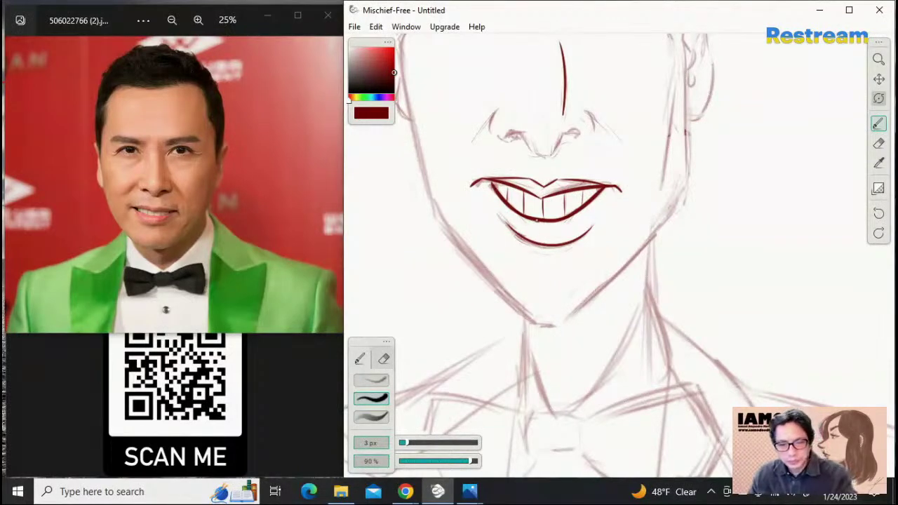
Set the brush size to 8 px and thicken the line junction at the mouth's left corner
key(bracketright)
key(bracketright)
key(bracketright)
key(bracketright)
key(bracketright)
key(bracketright)
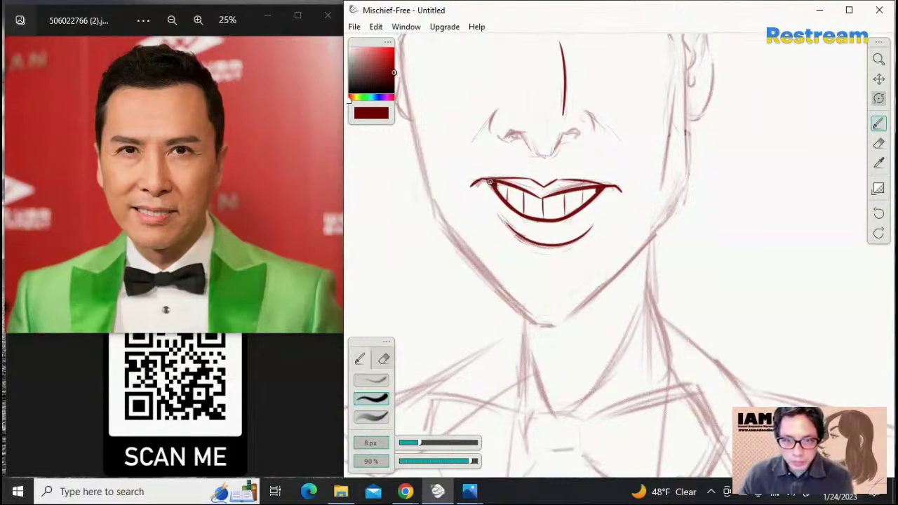
drag(492, 183, 499, 184)
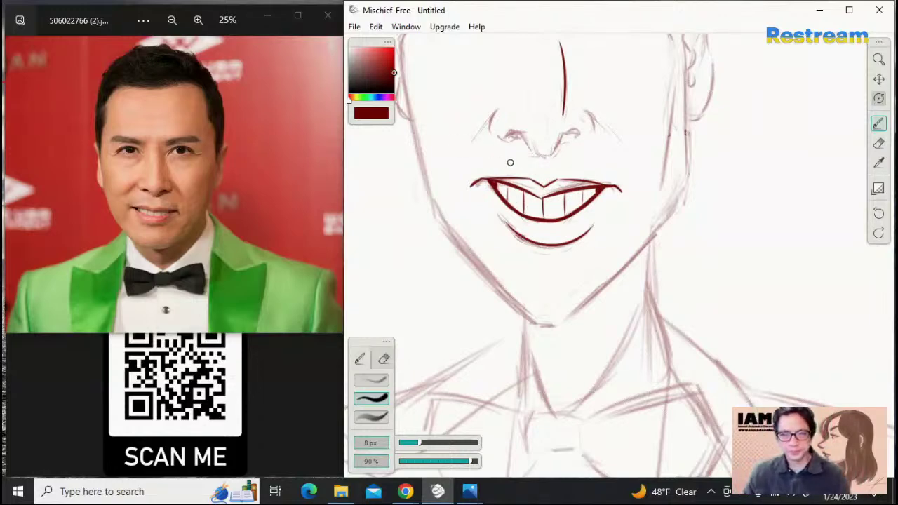
Set the brush size to 10 px and ink the nose tip's bottom curve with two filled nostrils
key(])
key(])
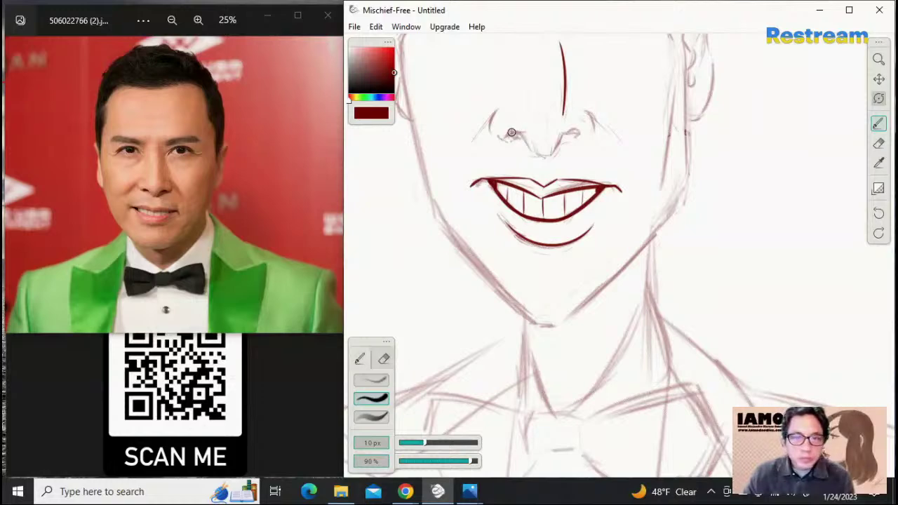
mouse_move(504, 135)
mouse_down()
mouse_move(531, 151)
mouse_move(525, 138)
mouse_move(537, 158)
mouse_up()
key(ctrl+z)
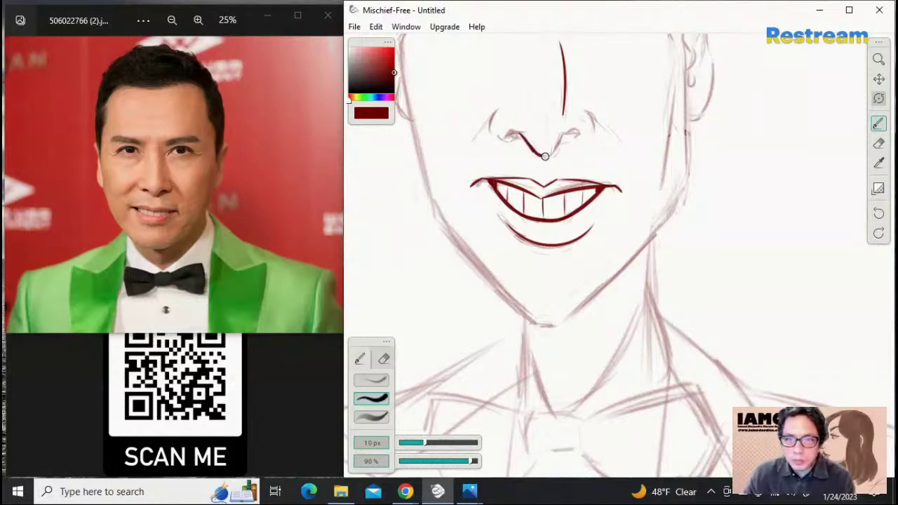
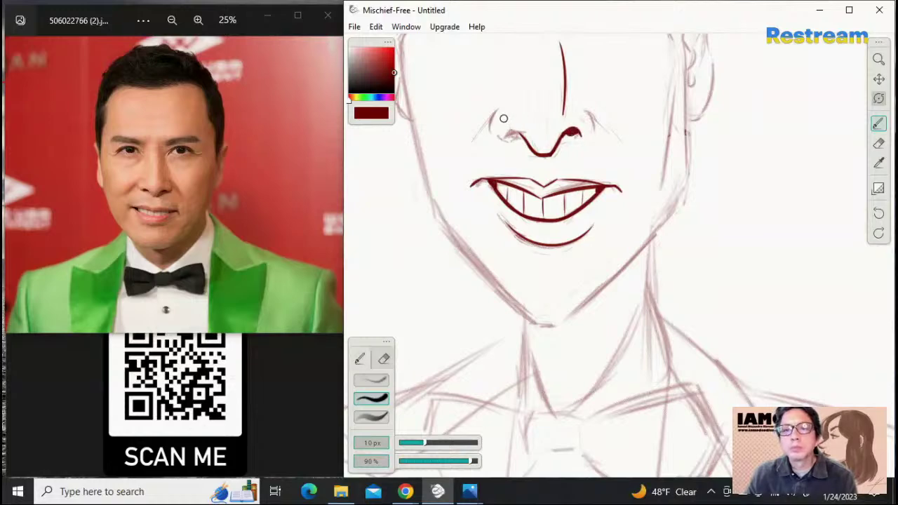
mouse_move(522, 138)
mouse_down()
mouse_move(507, 143)
mouse_move(512, 133)
mouse_up()
key(ctrl+z)
key(ctrl+z)
key(ctrl+z)
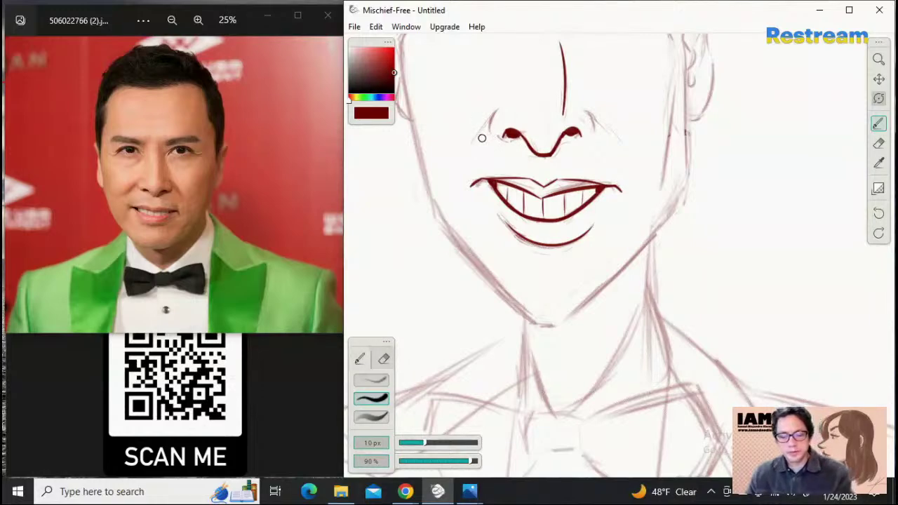
Set the brush size to 8 px and ink the curved outer wings on both sides of the nose
key(bracketleft)
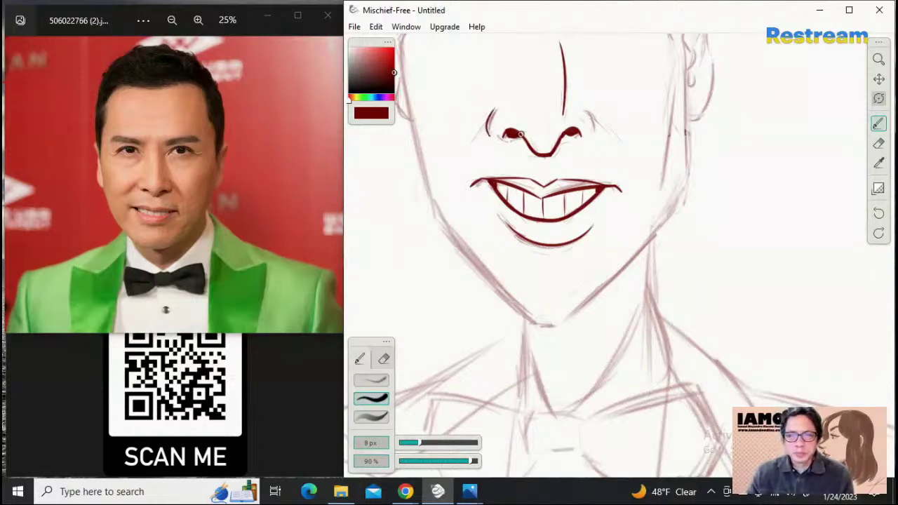
drag(496, 107, 491, 135)
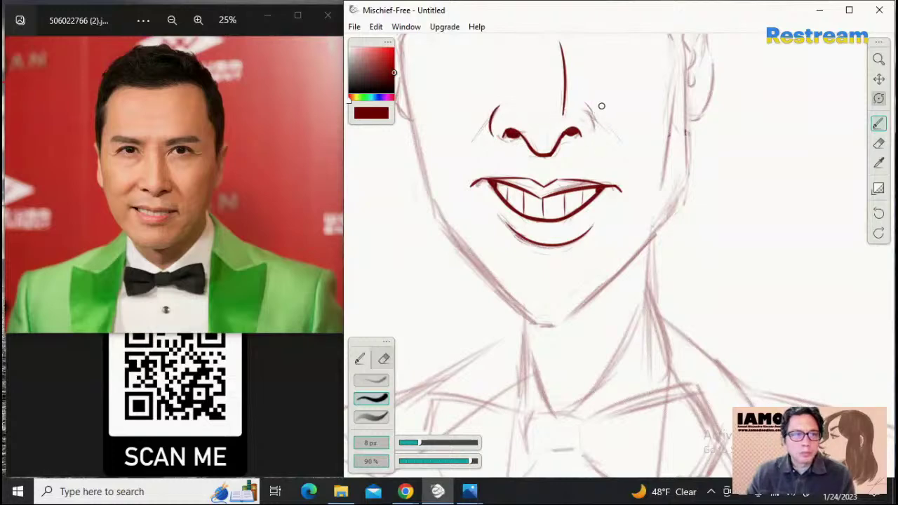
drag(580, 103, 595, 125)
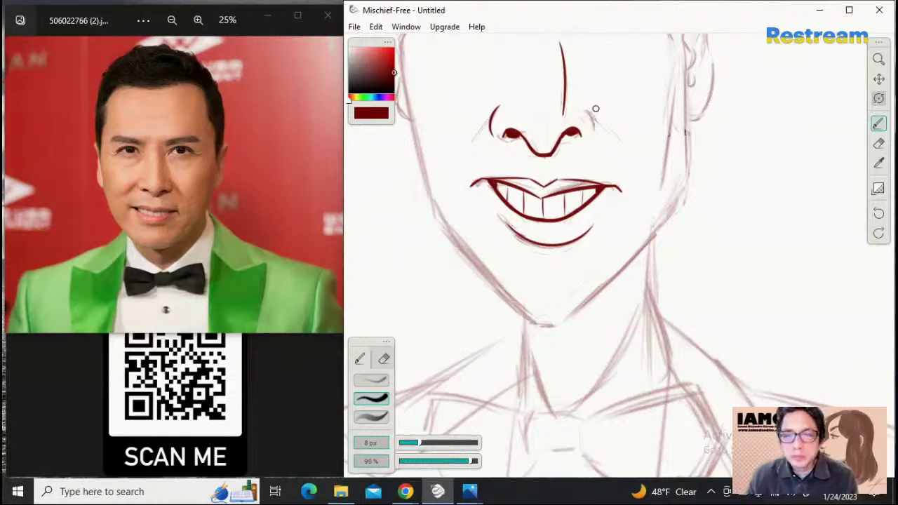
drag(581, 103, 585, 135)
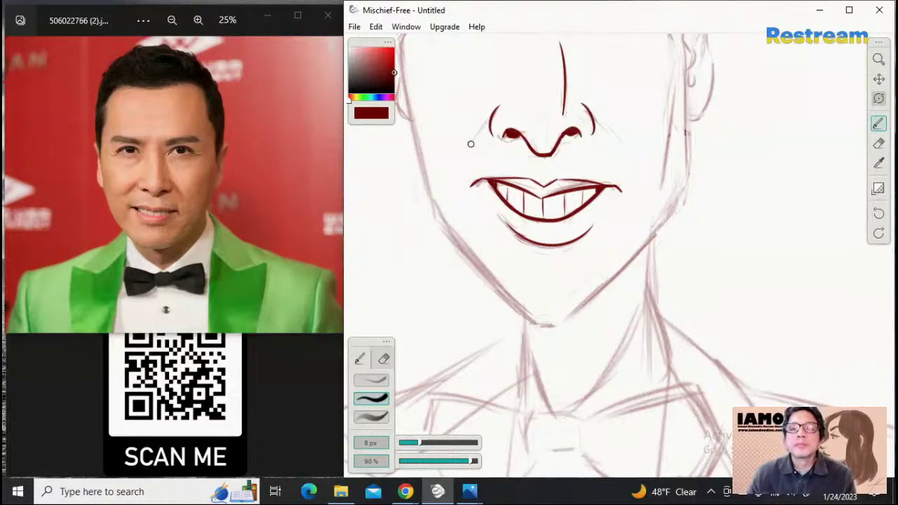
drag(498, 107, 487, 143)
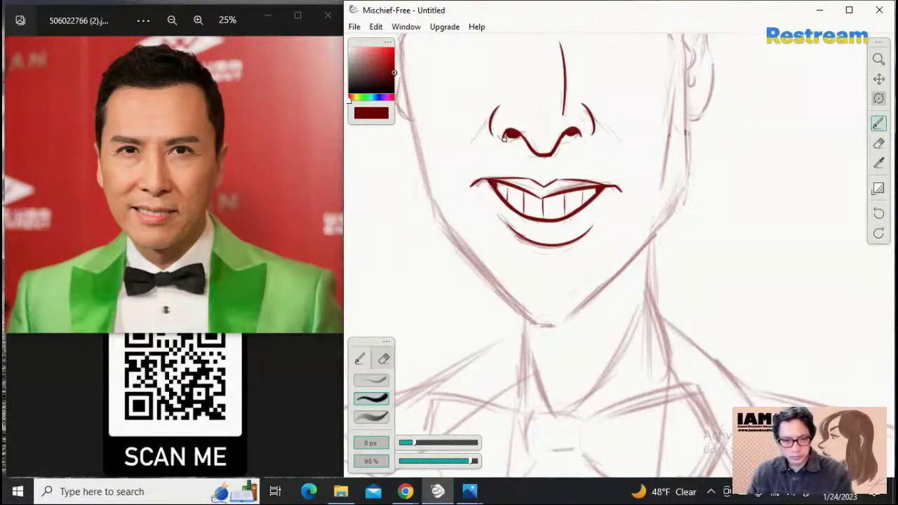
Ink a 6 px smile line running diagonally down and outward from each nose wing
drag(483, 123, 469, 150)
key(ctrl+z)
drag(497, 108, 465, 157)
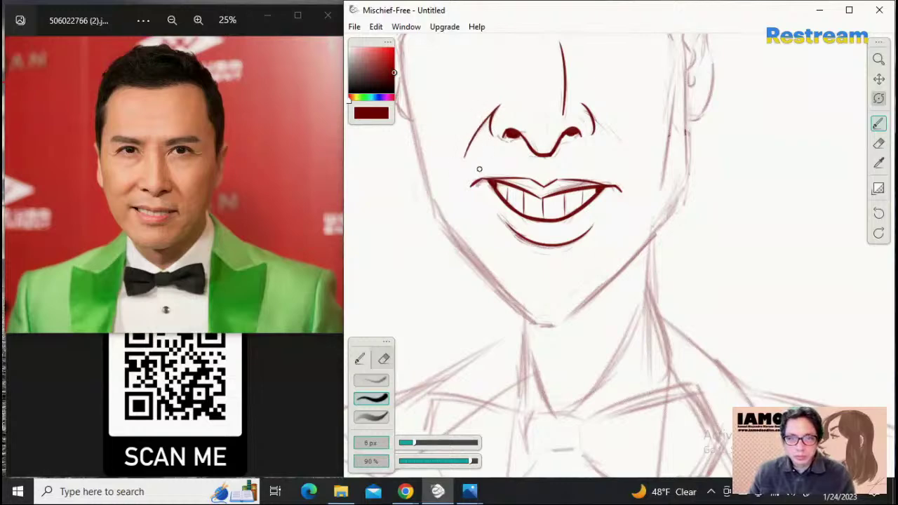
key(ctrl+z)
drag(499, 106, 465, 154)
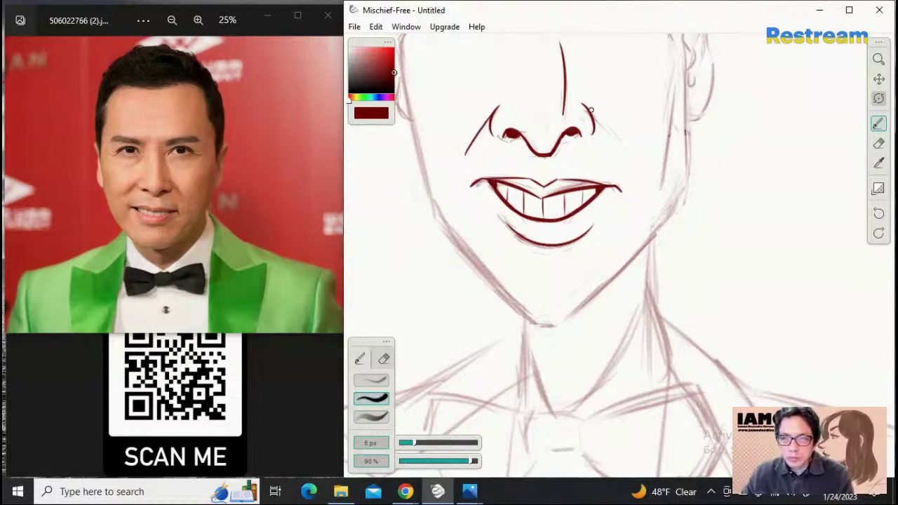
drag(586, 105, 612, 137)
key(ctrl+z)
drag(584, 105, 624, 151)
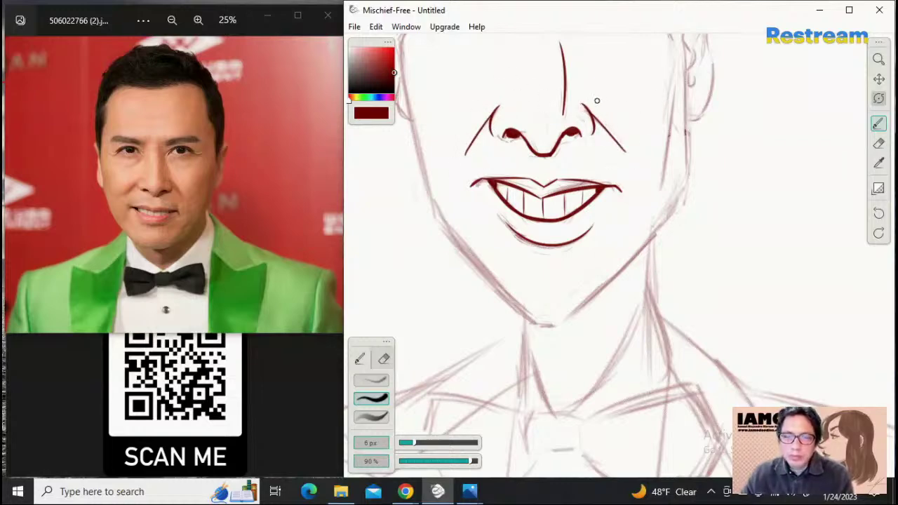
Set the brush size to 15 px and try inking the left eye's iris outline as separate side curves
click(877, 59)
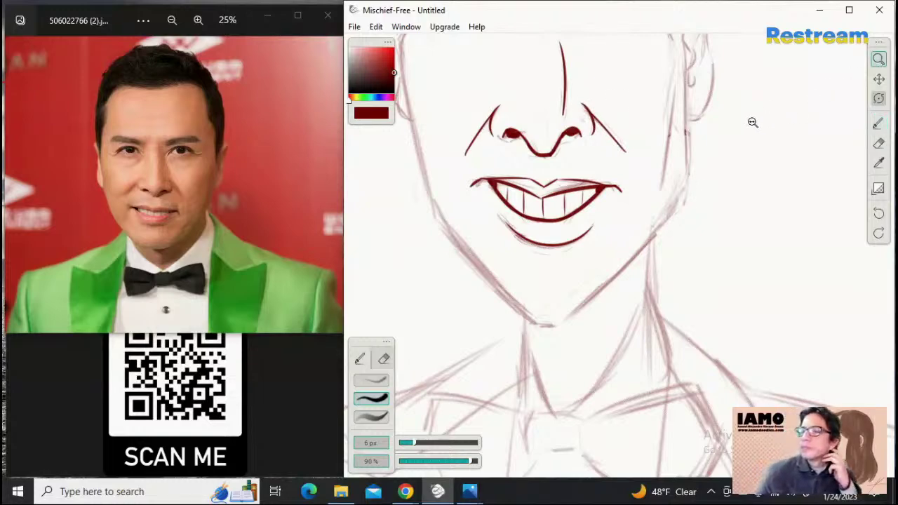
drag(745, 126, 652, 127)
drag(674, 91, 810, 74)
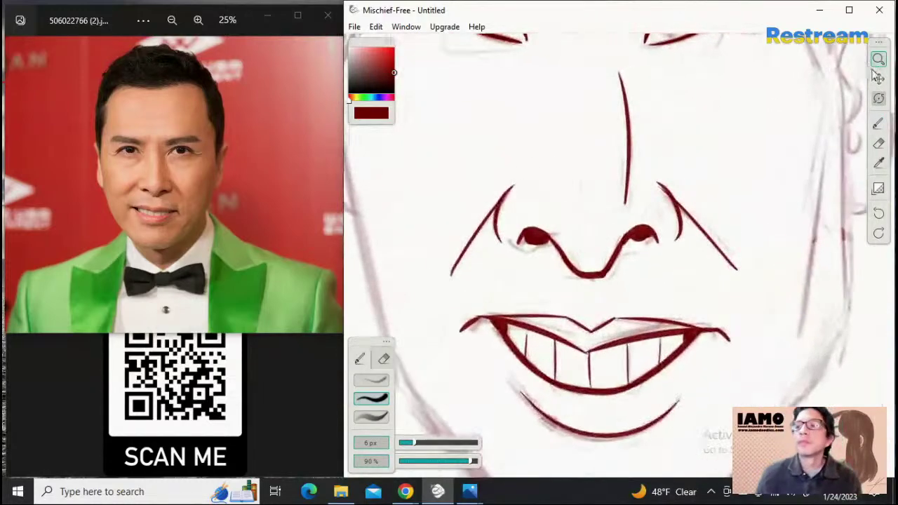
click(878, 79)
drag(753, 124, 756, 220)
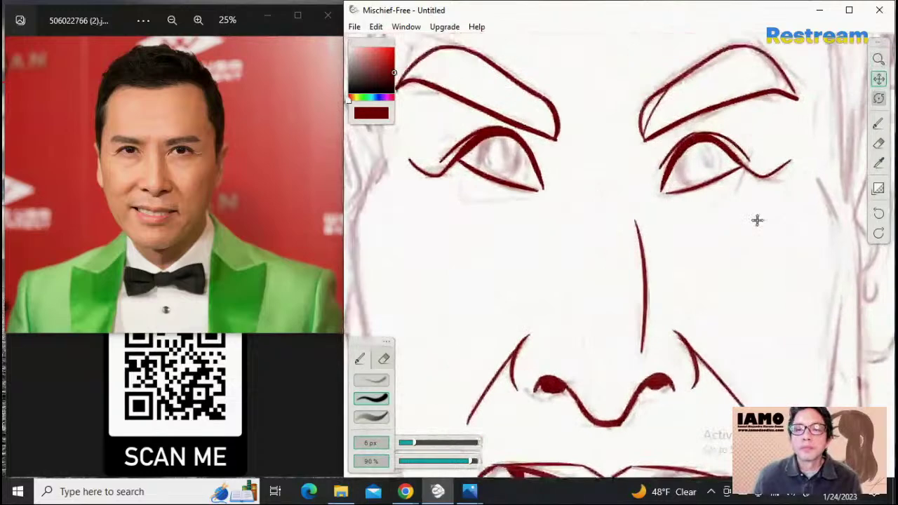
click(878, 143)
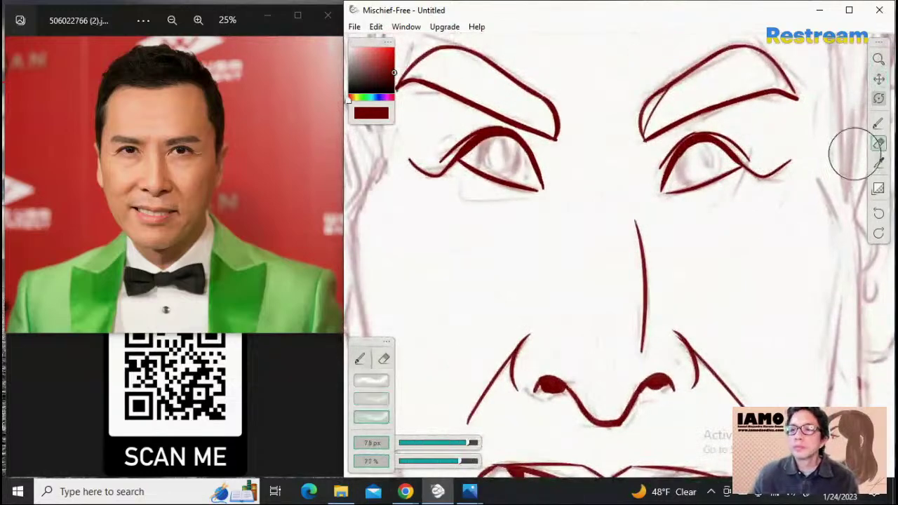
click(361, 359)
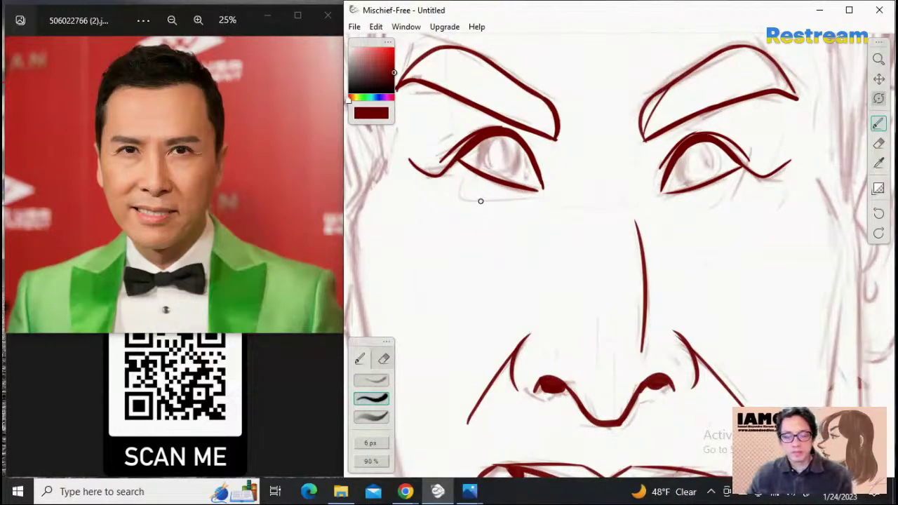
key(])
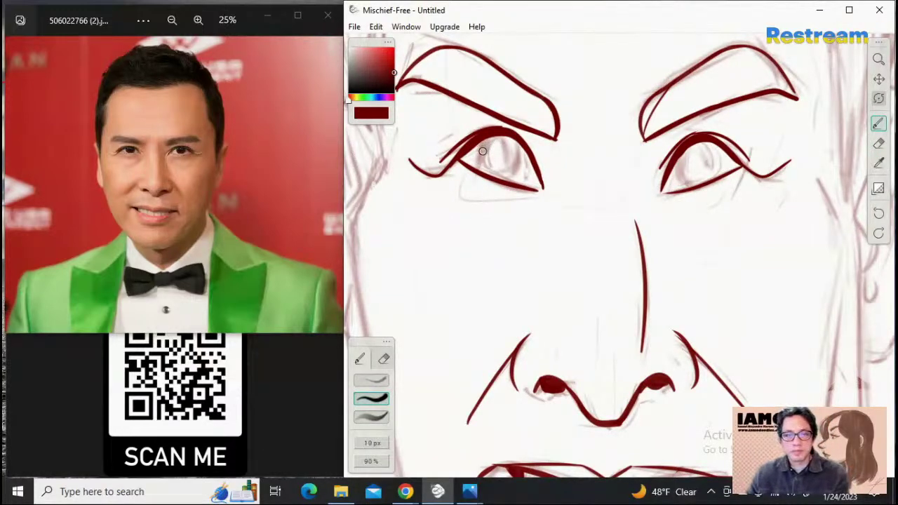
drag(485, 144, 482, 171)
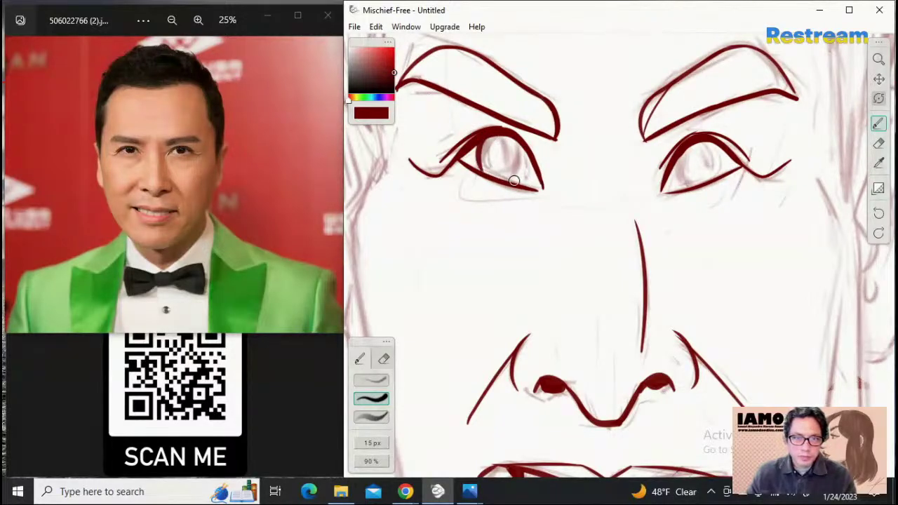
key(ctrl+z)
drag(490, 138, 487, 173)
drag(520, 146, 508, 182)
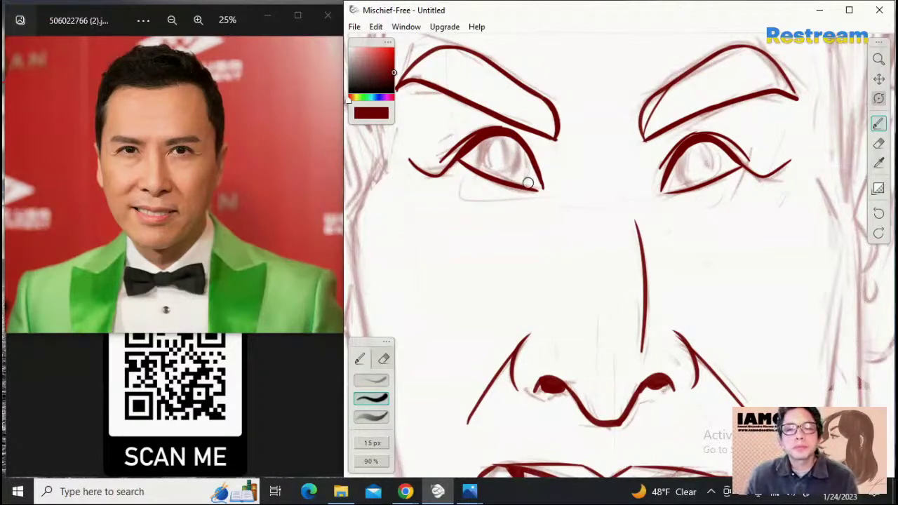
drag(525, 156, 518, 180)
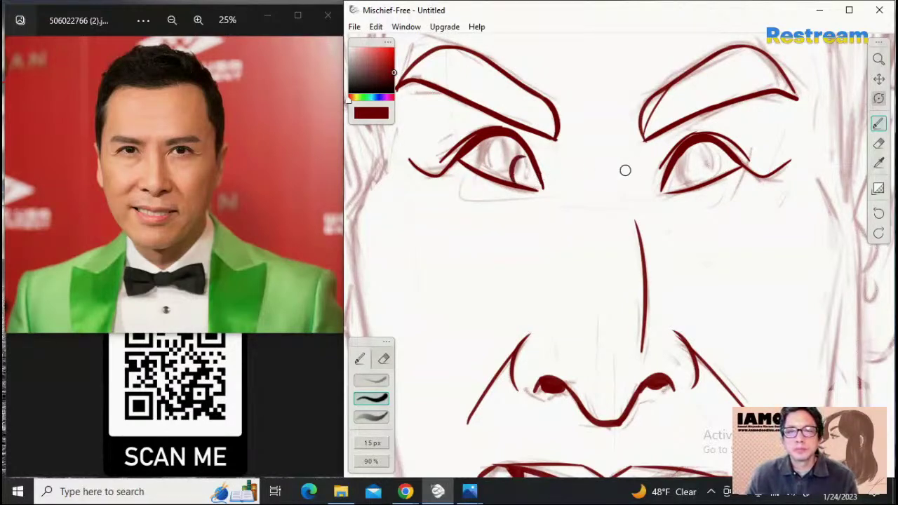
key(ctrl+z)
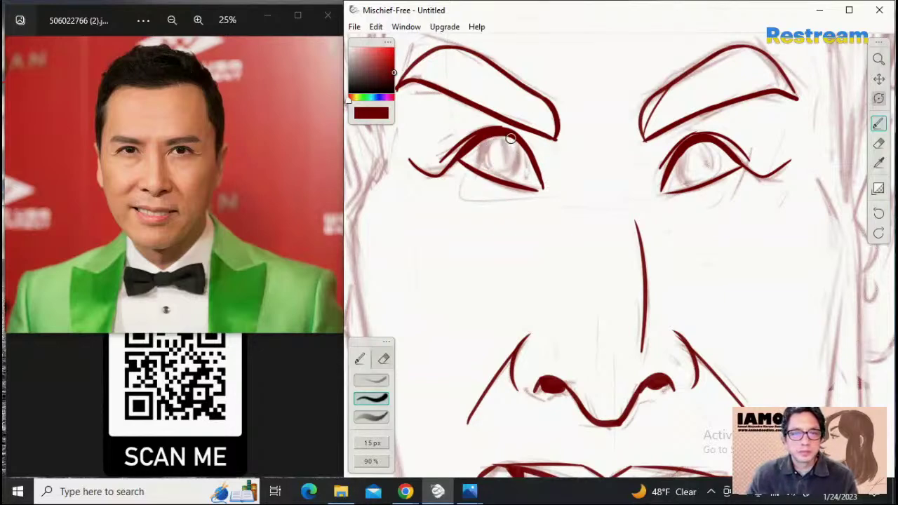
Ink the left eye's iris outline as a full circle between the eyelids with the 15 px brush
drag(492, 142, 519, 182)
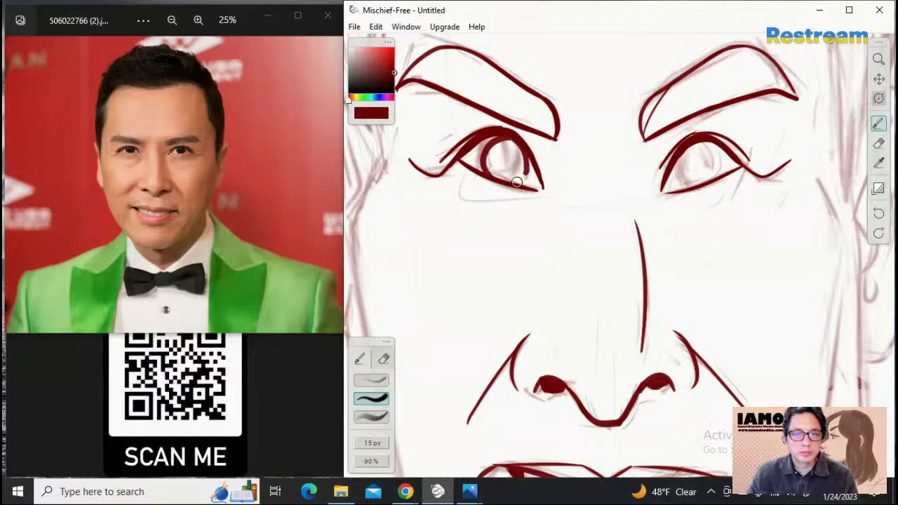
key(ctrl+z)
drag(513, 141, 517, 182)
key(ctrl+z)
key(ctrl+z)
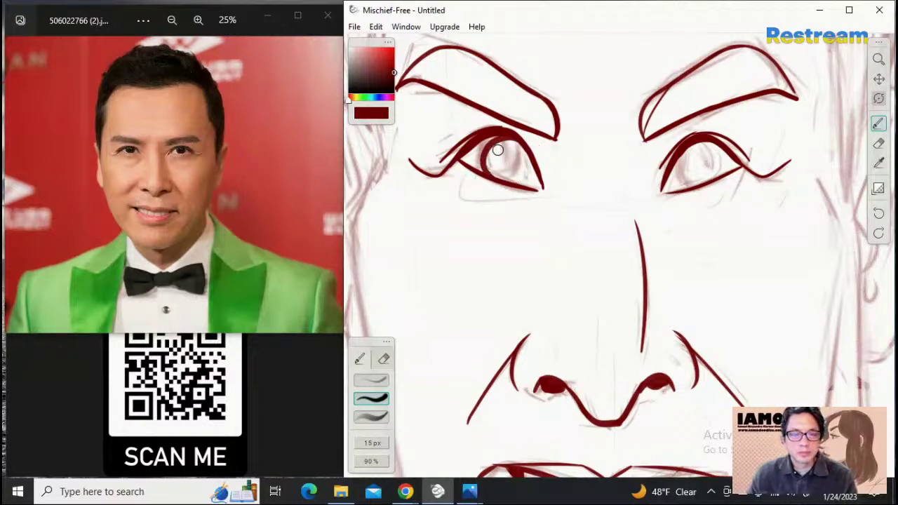
drag(492, 138, 496, 182)
key(ctrl+z)
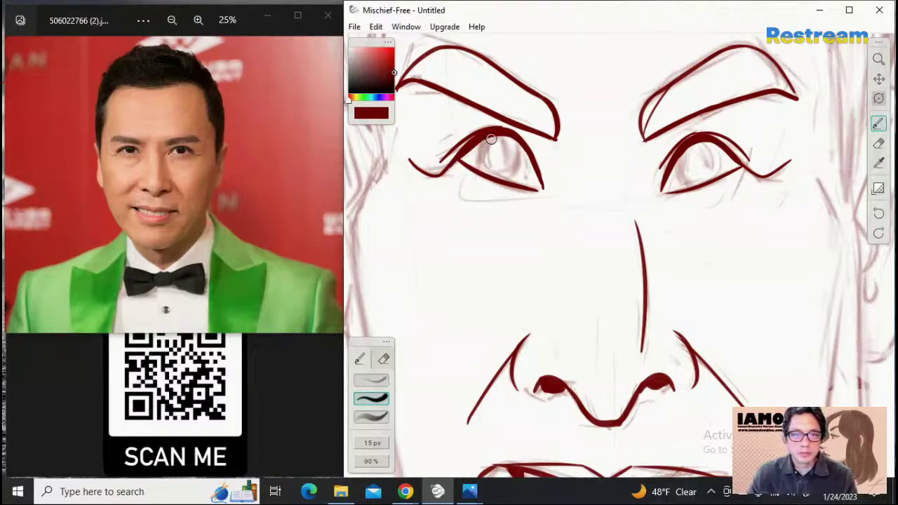
mouse_move(493, 138)
mouse_down()
mouse_move(479, 160)
mouse_move(505, 182)
mouse_move(543, 145)
mouse_move(535, 123)
mouse_move(504, 174)
mouse_move(485, 150)
mouse_move(476, 159)
mouse_move(500, 176)
mouse_up()
key(ctrl+z)
key(ctrl+z)
key(ctrl+z)
mouse_move(483, 135)
mouse_down()
mouse_move(497, 184)
mouse_move(525, 162)
mouse_move(520, 140)
mouse_move(529, 135)
mouse_move(477, 150)
mouse_move(498, 179)
mouse_move(479, 171)
mouse_move(509, 184)
mouse_move(521, 171)
mouse_move(517, 146)
mouse_move(479, 146)
mouse_move(488, 173)
mouse_move(510, 180)
mouse_move(523, 160)
mouse_move(517, 139)
mouse_up()
key(ctrl+z)
key(ctrl+z)
key(ctrl+z)
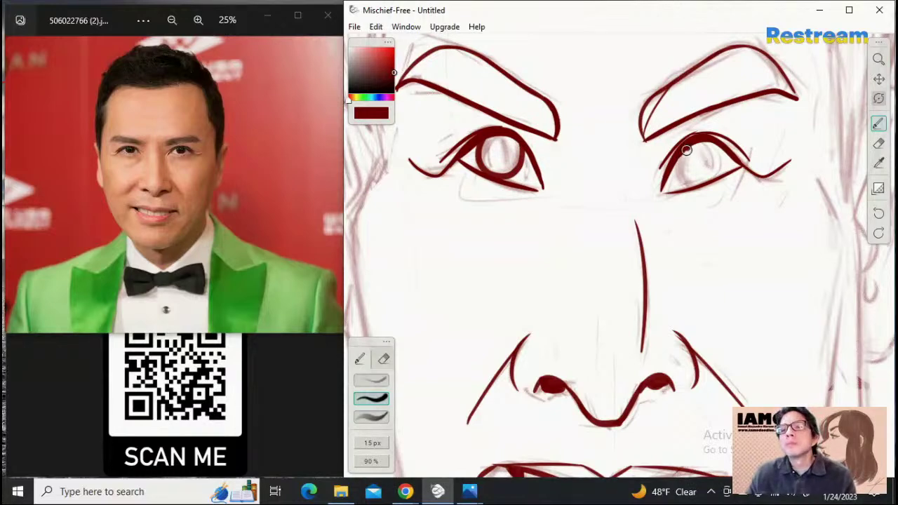
Ink the right eye's iris outline as a matching circle tucked under the upper eyelid
mouse_move(686, 150)
mouse_down()
mouse_move(683, 174)
mouse_move(701, 185)
mouse_up()
key(ctrl+z)
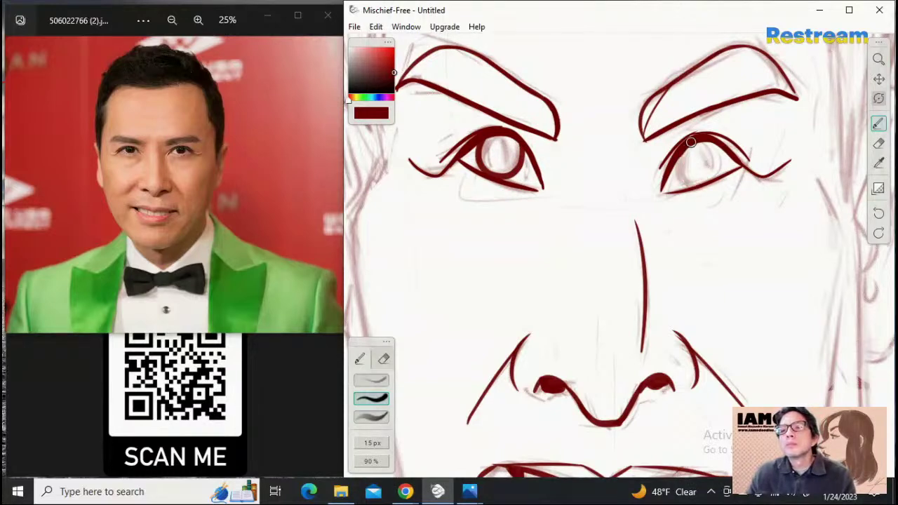
mouse_move(687, 146)
mouse_down()
mouse_move(682, 168)
mouse_move(697, 186)
mouse_move(683, 167)
mouse_move(704, 183)
mouse_move(710, 143)
mouse_up()
key(ctrl+z)
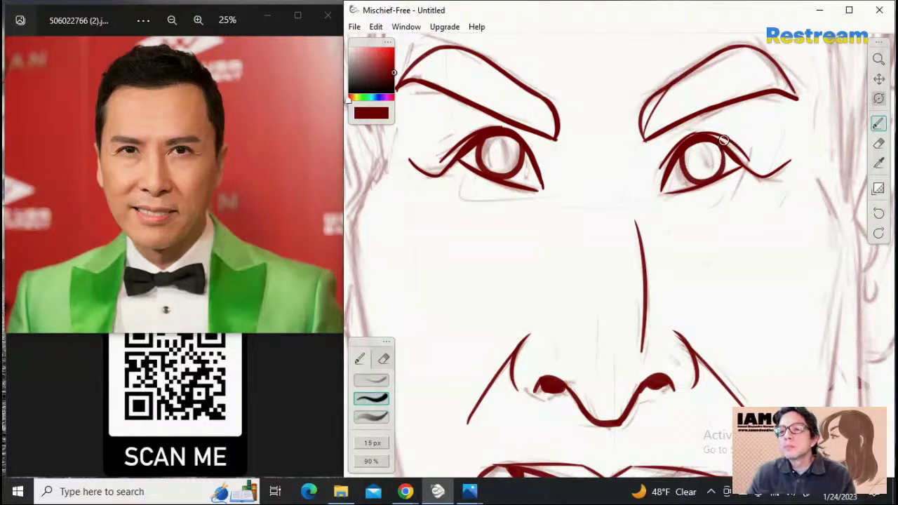
Ink a small solid round pupil in the upper part of each iris with the 15 px brush
click(878, 59)
drag(790, 116, 814, 161)
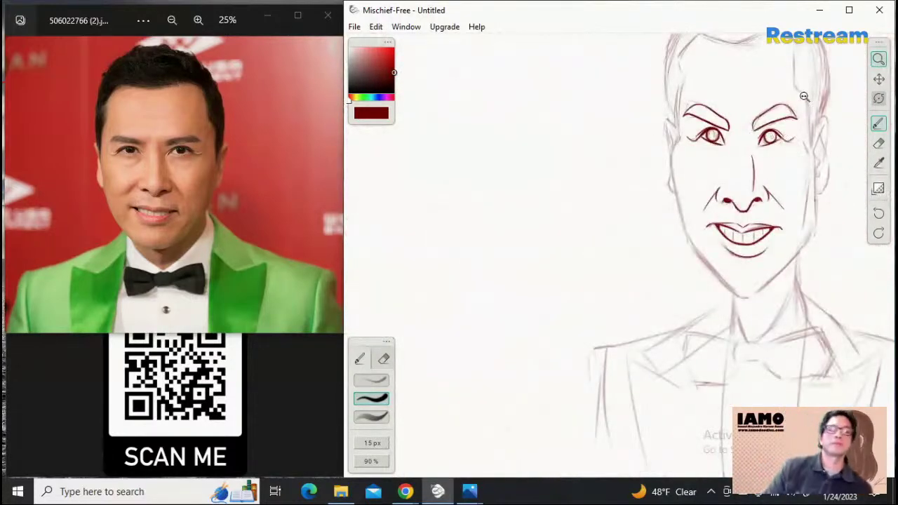
mouse_move(753, 103)
mouse_down()
mouse_move(715, 136)
mouse_move(751, 157)
mouse_move(752, 182)
mouse_up()
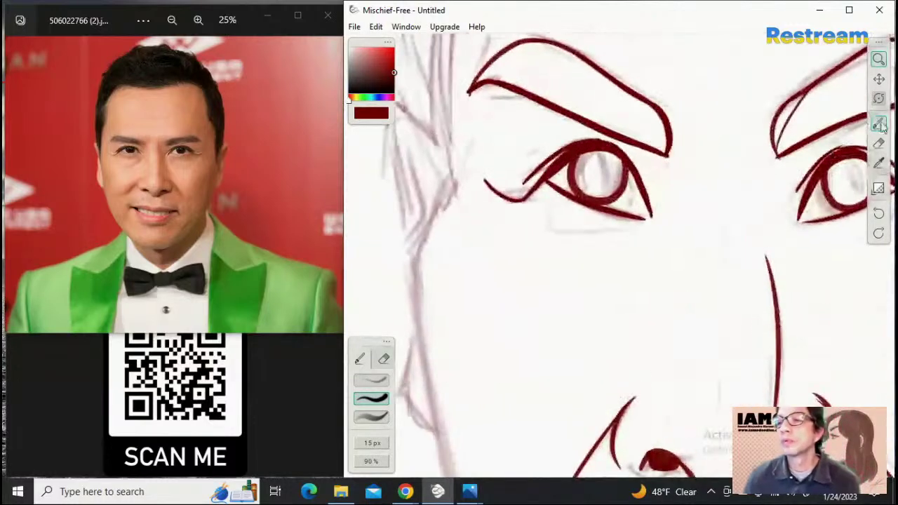
click(878, 123)
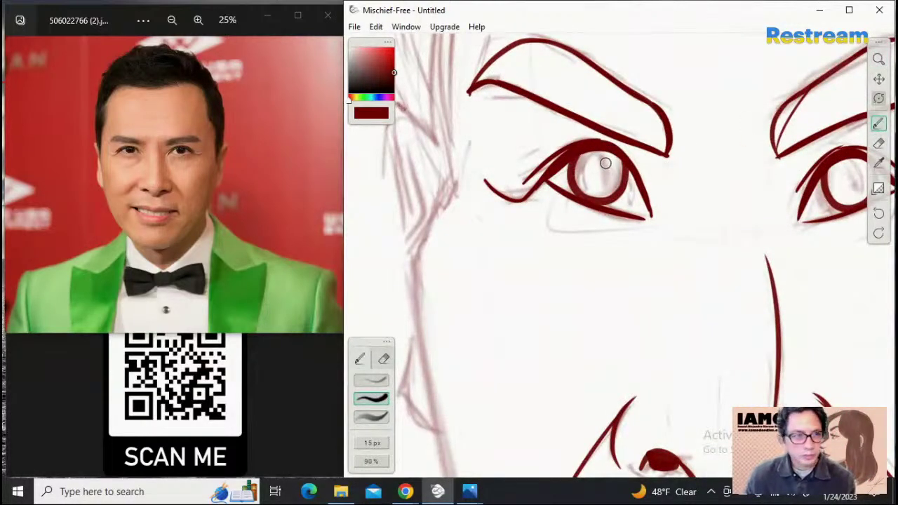
mouse_move(604, 159)
mouse_down()
mouse_move(593, 168)
mouse_move(603, 173)
mouse_up()
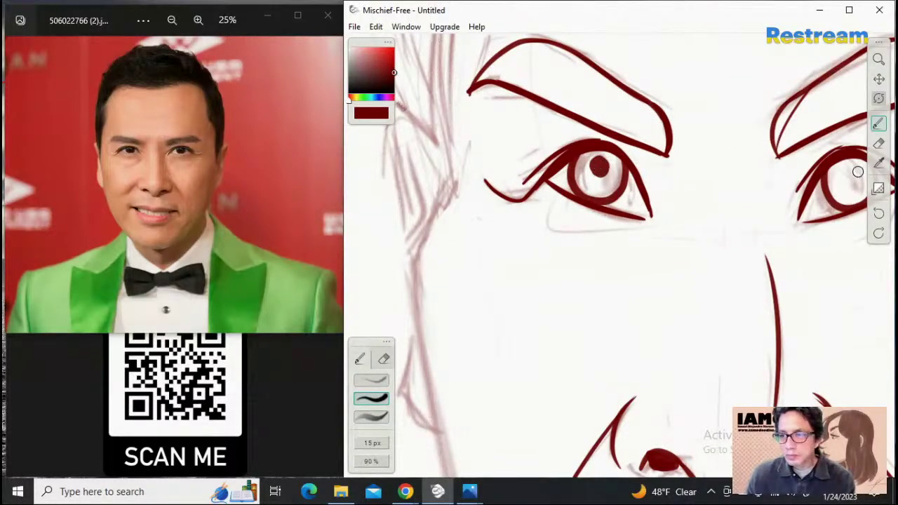
click(878, 78)
mouse_move(773, 176)
mouse_down()
mouse_move(698, 196)
mouse_move(750, 195)
mouse_up()
click(878, 123)
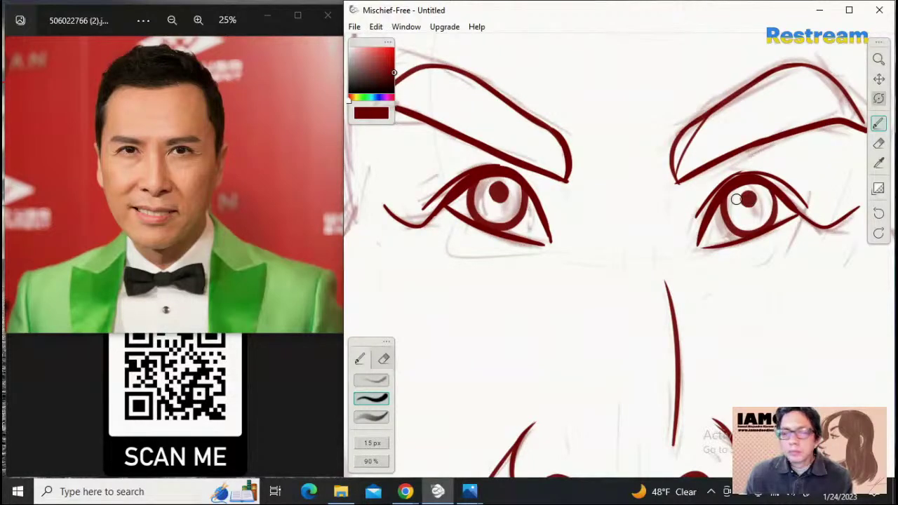
Switch to the light sketch brush at 19 px and draw radial texture lines around the pupil in both irises
click(372, 379)
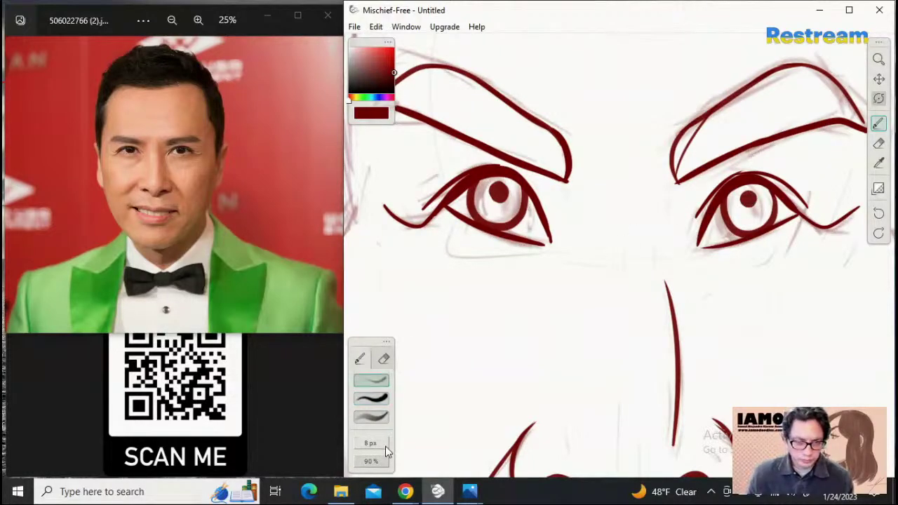
mouse_move(385, 446)
mouse_down()
mouse_move(445, 433)
mouse_move(448, 442)
mouse_up()
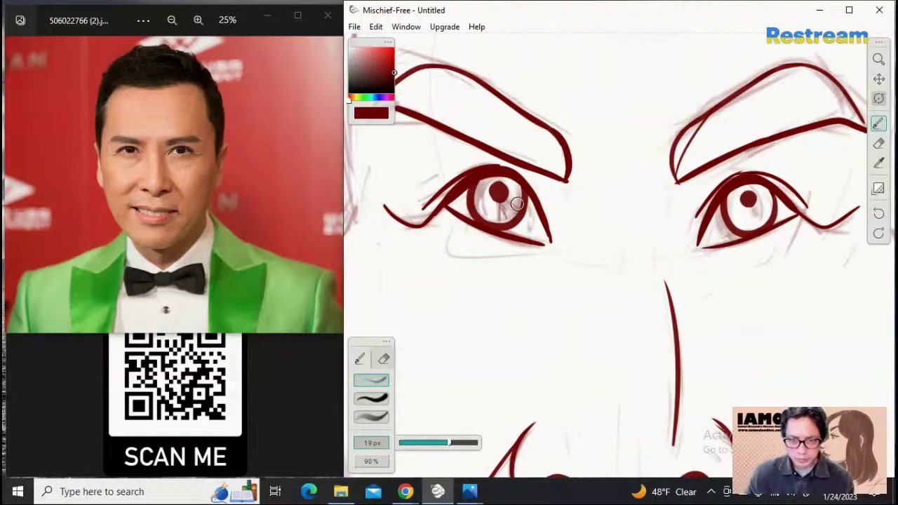
mouse_move(517, 204)
mouse_down()
mouse_move(502, 178)
mouse_move(487, 186)
mouse_move(495, 192)
mouse_move(489, 212)
mouse_move(514, 186)
mouse_move(497, 192)
mouse_move(504, 185)
mouse_move(523, 185)
mouse_up()
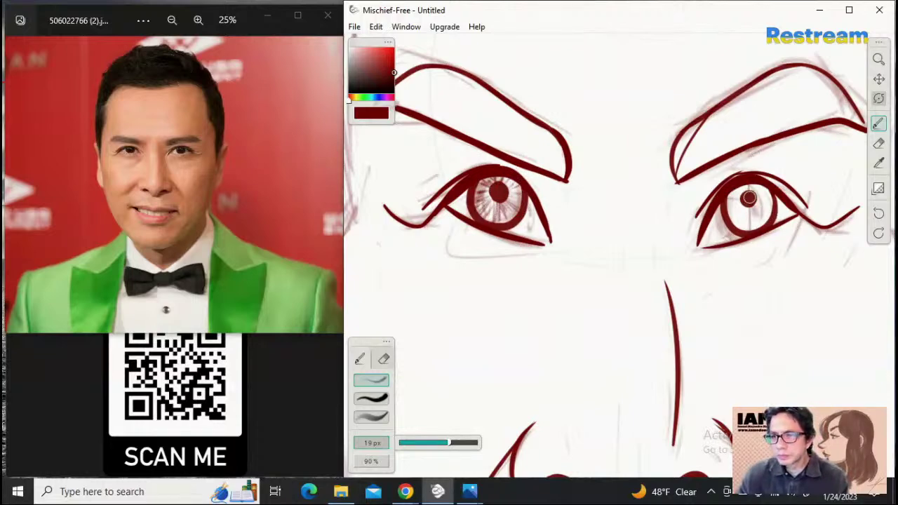
drag(737, 202, 748, 212)
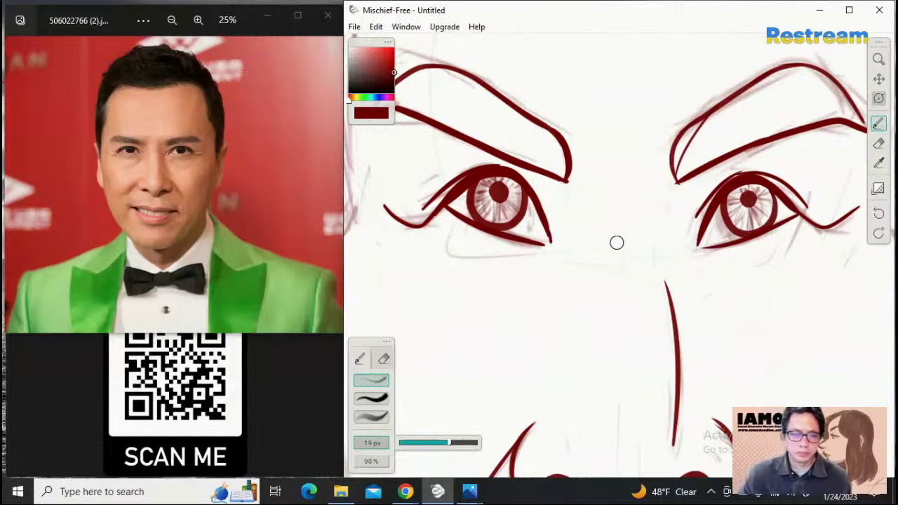
Set the solid ink brush to 6 px and start slanted hatching at the inner end of the right eyebrow
click(371, 399)
drag(435, 443, 409, 443)
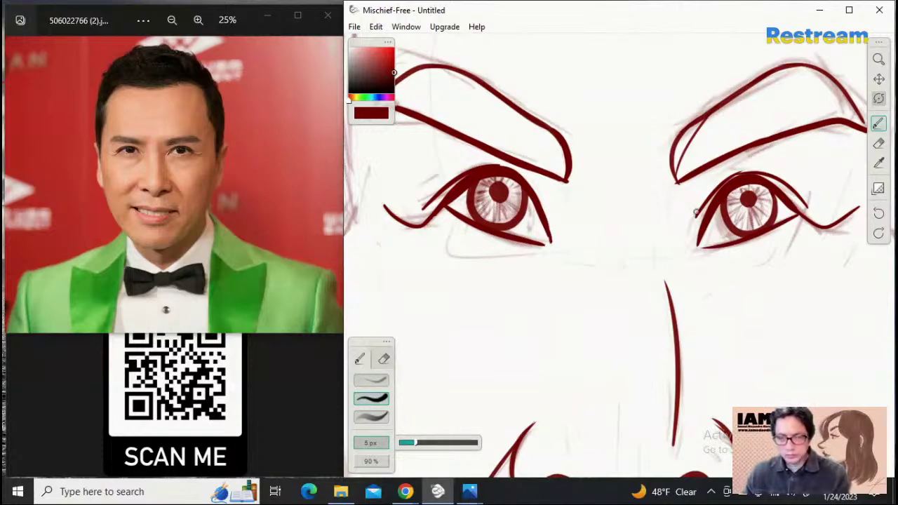
click(878, 60)
drag(782, 144, 572, 237)
click(878, 79)
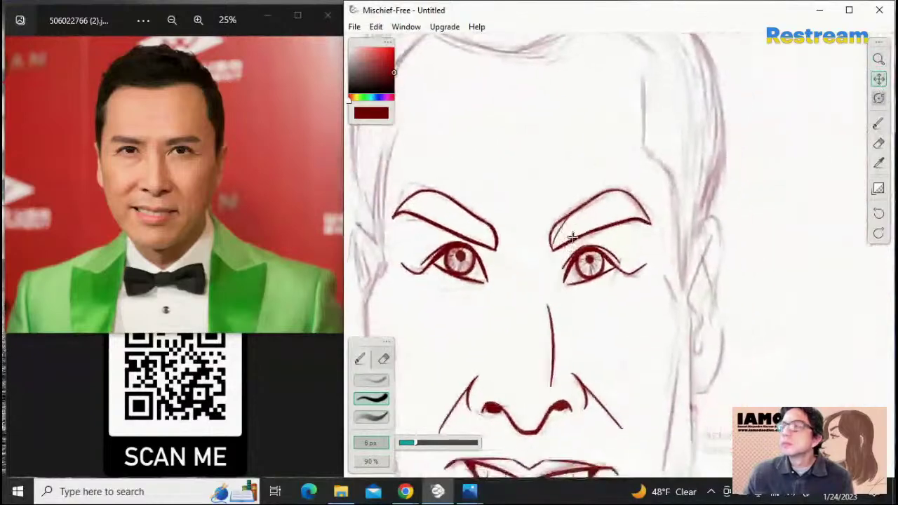
click(878, 123)
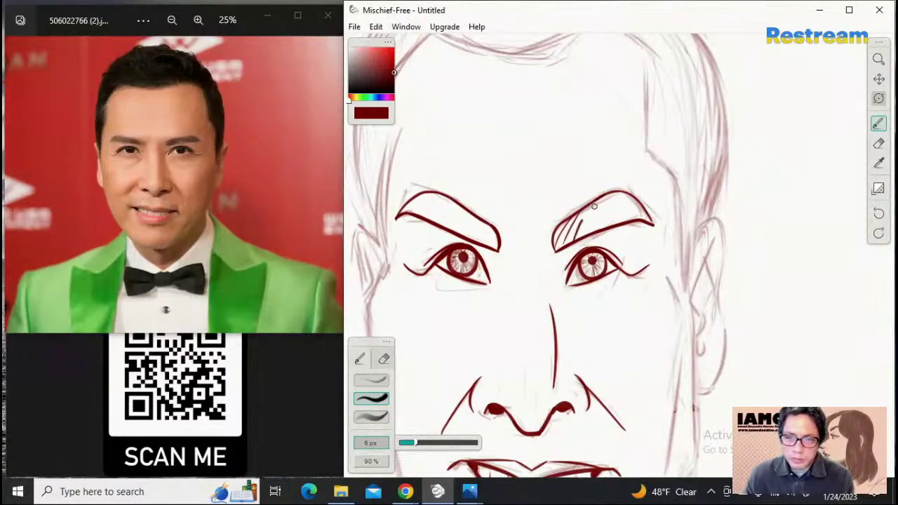
Try hatching the rest of the right eyebrow out to its tail, and undo those strokes
drag(573, 243, 619, 195)
mouse_move(587, 233)
mouse_down()
mouse_move(633, 192)
mouse_move(601, 223)
mouse_move(607, 209)
mouse_move(623, 222)
mouse_move(610, 226)
mouse_move(649, 212)
mouse_move(624, 202)
mouse_move(593, 217)
mouse_move(634, 231)
mouse_move(614, 196)
mouse_move(602, 214)
mouse_move(611, 224)
mouse_move(634, 203)
mouse_up()
key(ctrl+z)
key(ctrl+z)
key(ctrl+z)
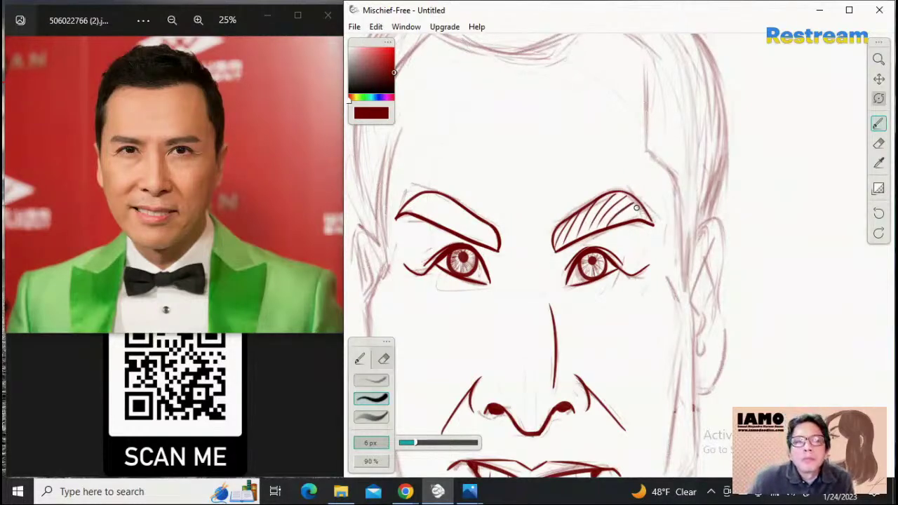
key(ctrl+z)
key(ctrl+z)
key(ctrl+z)
key(ctrl+z)
key(ctrl+z)
key(ctrl+z)
key(ctrl+z)
key(ctrl+z)
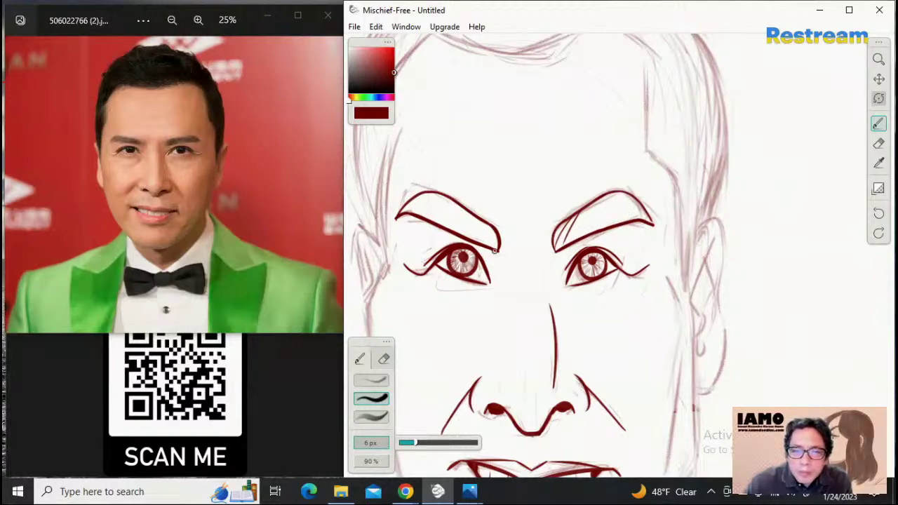
Hatch the inside of the left eyebrow with slanted 6 px strokes from its inner end to its tail
drag(494, 251, 472, 212)
key(ctrl+z)
drag(481, 244, 444, 197)
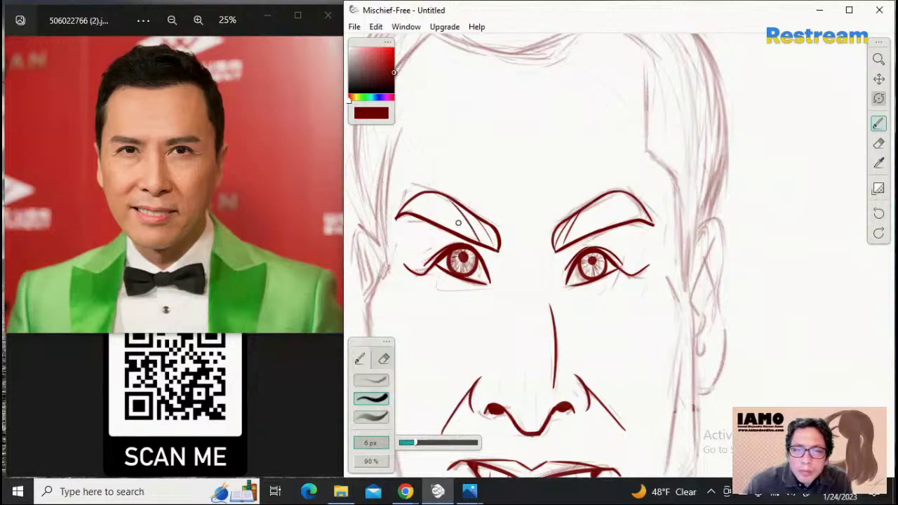
key(ctrl+z)
mouse_move(484, 243)
mouse_down()
mouse_move(430, 192)
mouse_move(464, 232)
mouse_move(421, 185)
mouse_move(449, 229)
mouse_up()
drag(414, 200, 443, 226)
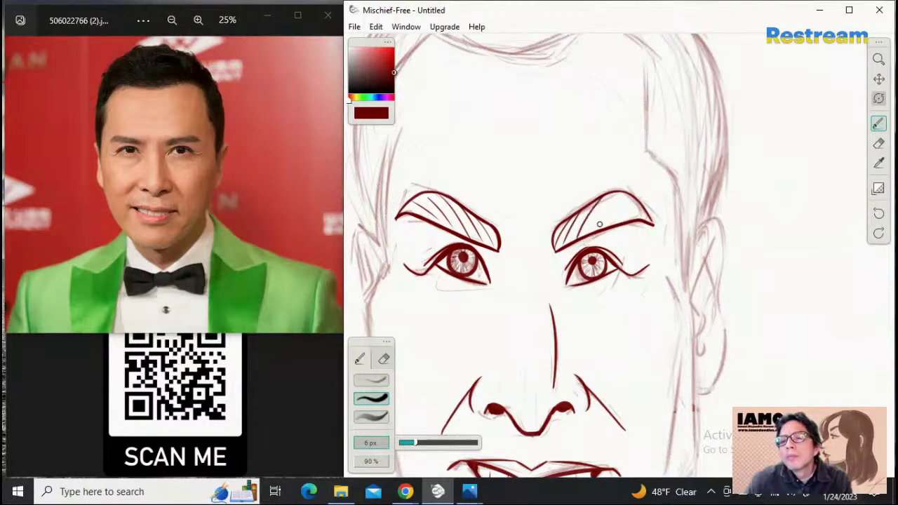
Hatch the inside of the right eyebrow with slanted 6 px strokes mirroring the left one
drag(570, 245, 580, 228)
drag(572, 241, 593, 204)
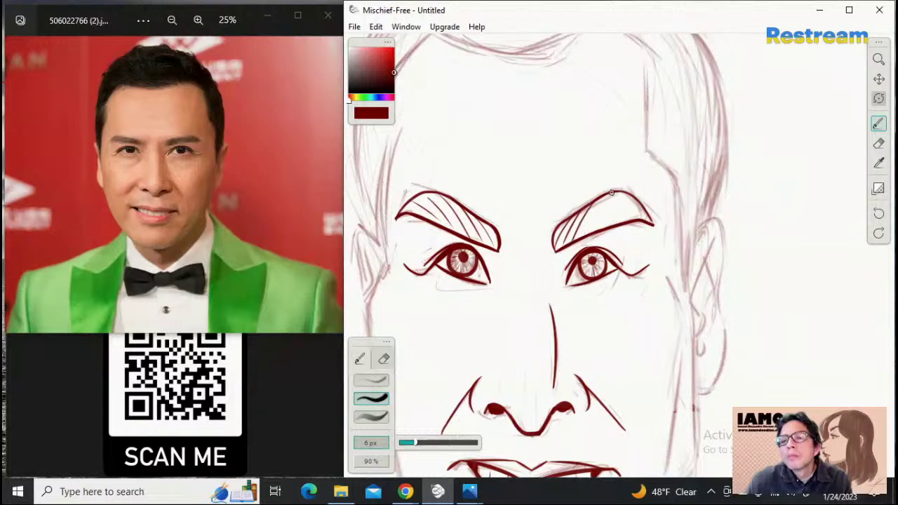
drag(571, 245, 595, 203)
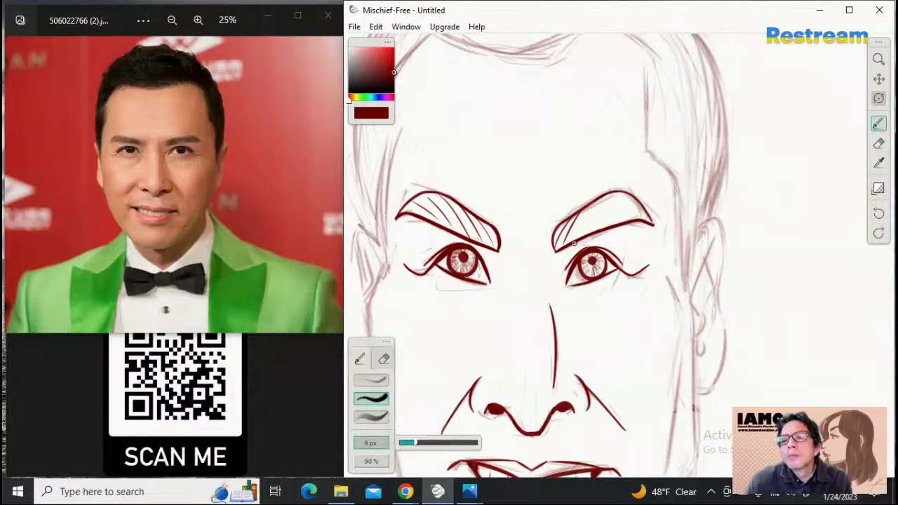
mouse_move(573, 245)
mouse_down()
mouse_move(604, 197)
mouse_move(587, 234)
mouse_move(617, 193)
mouse_up()
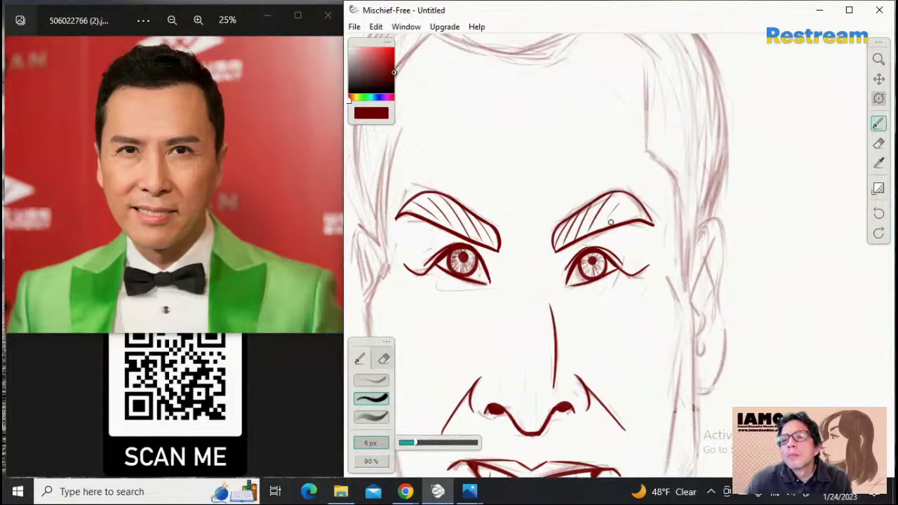
mouse_move(603, 225)
mouse_down()
mouse_move(637, 210)
mouse_move(621, 218)
mouse_move(653, 223)
mouse_move(620, 226)
mouse_move(638, 206)
mouse_up()
key(ctrl+z)
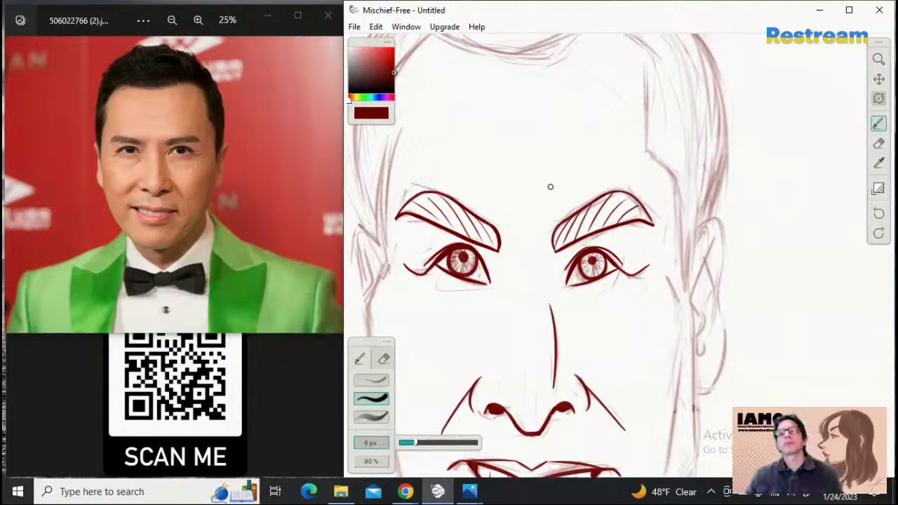
Check the whole face, return to a close view of the eyes and choose the soft shading brush
click(878, 59)
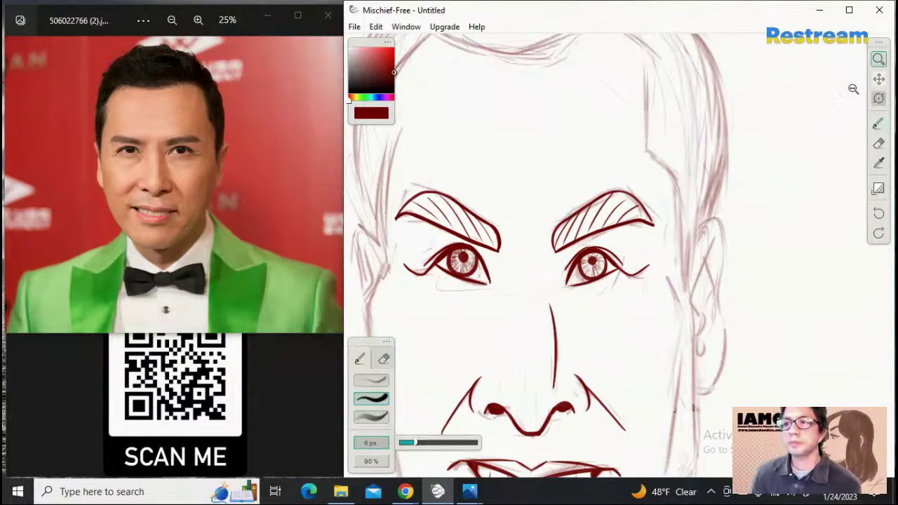
drag(854, 89, 692, 144)
drag(776, 174, 864, 69)
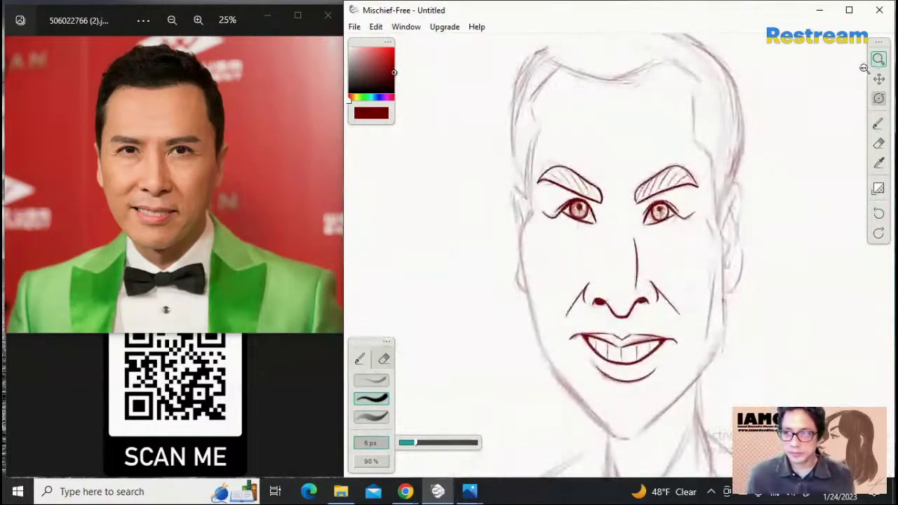
scroll(743, 229, up, 5)
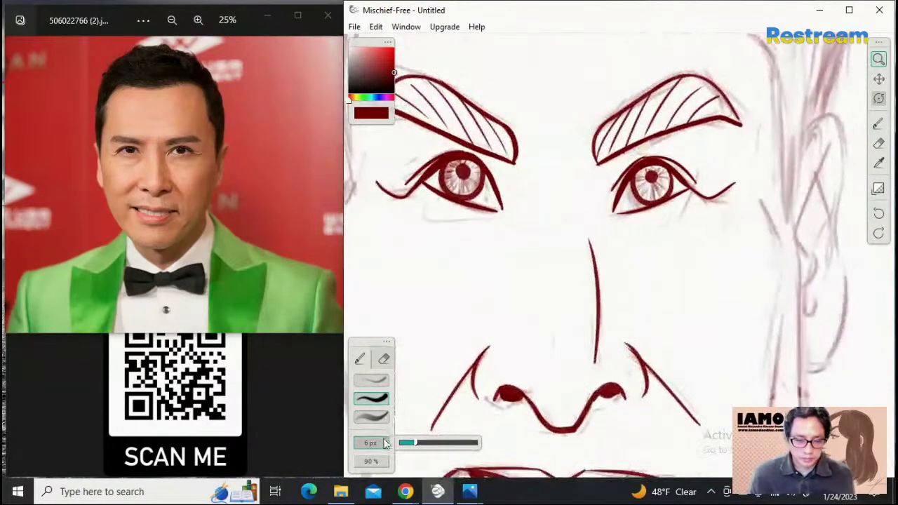
click(371, 416)
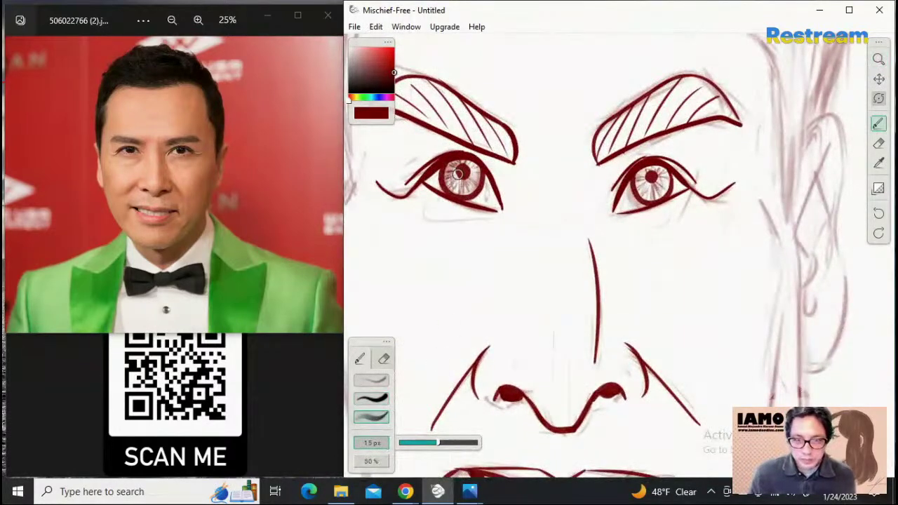
Try shading the left iris with the soft brush at 30 px and 50% opacity, and undo the stroke
drag(439, 442, 484, 433)
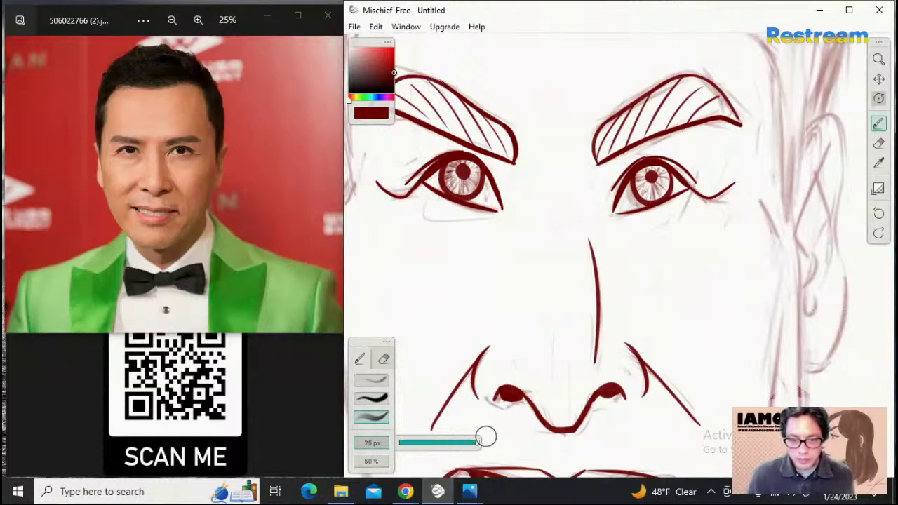
drag(462, 180, 465, 175)
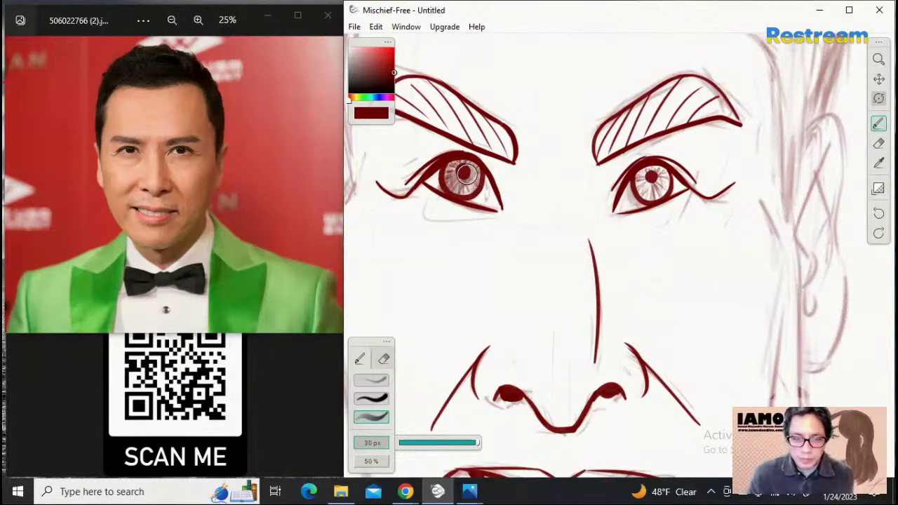
key(ctrl+z)
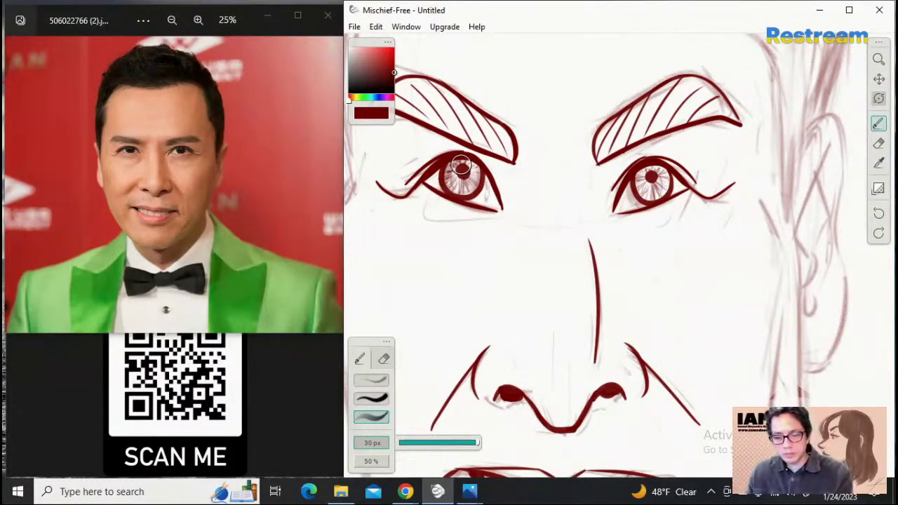
Set the soft brush to 9 px and 100% opacity and fill in the whole left iris
key(bracketleft)
key(bracketleft)
key(bracketleft)
key(bracketleft)
key(bracketleft)
key(bracketleft)
key(bracketleft)
key(bracketleft)
key(bracketleft)
key(bracketleft)
key(bracketleft)
key(bracketleft)
key(bracketleft)
key(bracketleft)
key(bracketleft)
key(bracketleft)
key(bracketleft)
key(bracketleft)
key(bracketleft)
key(bracketleft)
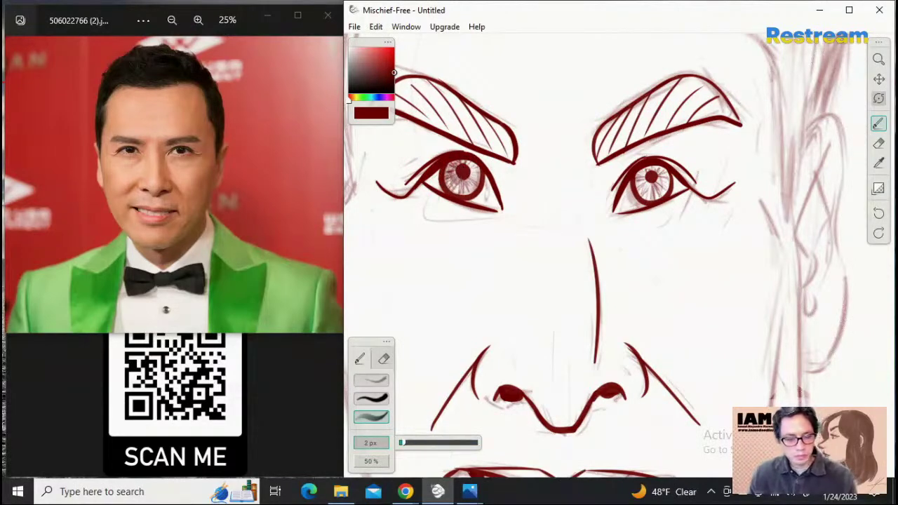
drag(439, 460, 478, 460)
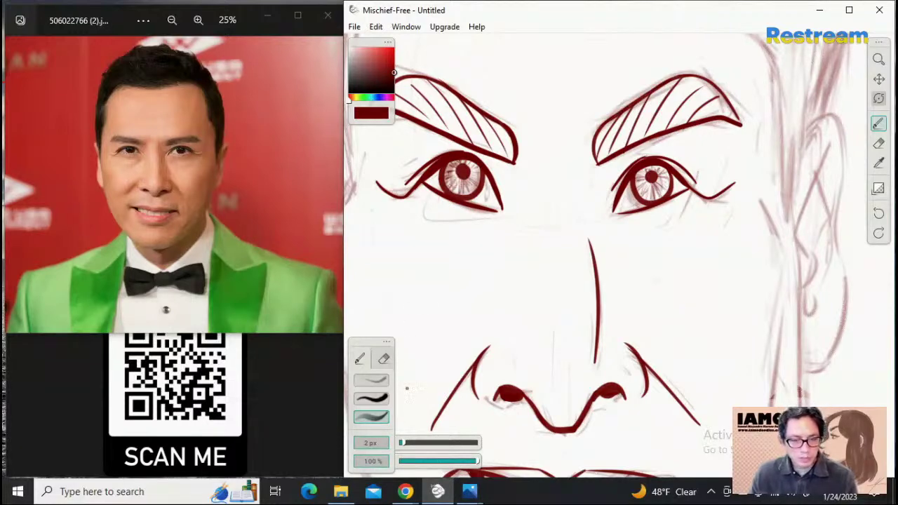
click(423, 442)
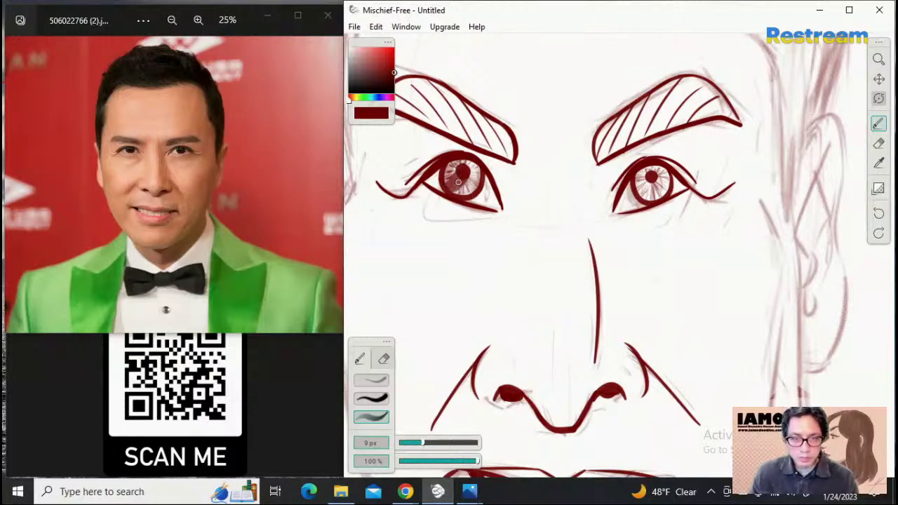
mouse_move(458, 188)
mouse_down()
mouse_move(475, 173)
mouse_move(467, 188)
mouse_move(457, 169)
mouse_move(480, 172)
mouse_move(449, 168)
mouse_move(453, 188)
mouse_move(466, 172)
mouse_move(453, 171)
mouse_move(451, 161)
mouse_move(466, 163)
mouse_move(470, 189)
mouse_up()
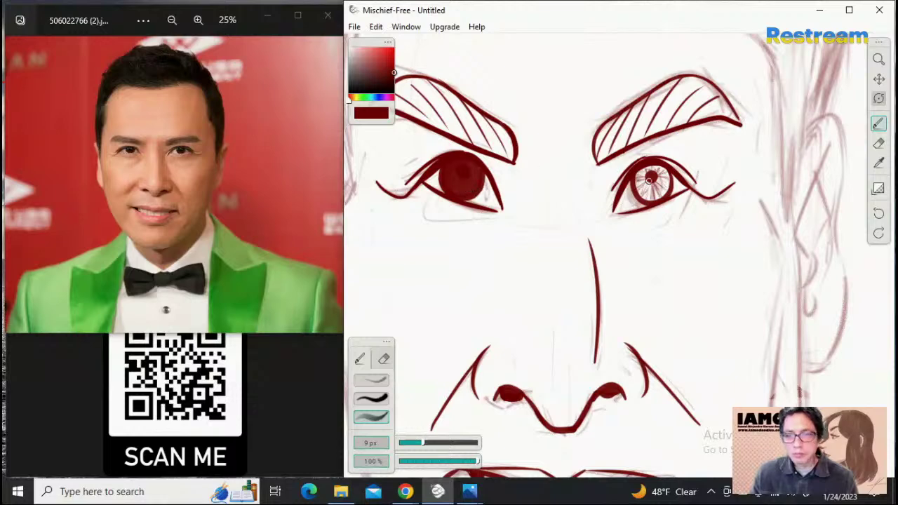
Undo the first right iris fill and the left iris's heaviest layer, and shade the right iris with a lighter, even fill
mouse_move(650, 180)
mouse_down()
mouse_move(650, 194)
mouse_move(654, 171)
mouse_move(639, 173)
mouse_move(652, 196)
mouse_move(650, 183)
mouse_move(662, 188)
mouse_move(645, 196)
mouse_move(670, 172)
mouse_move(660, 169)
mouse_move(651, 198)
mouse_move(659, 176)
mouse_move(663, 183)
mouse_up()
key(ctrl+z)
key(ctrl+z)
key(ctrl+z)
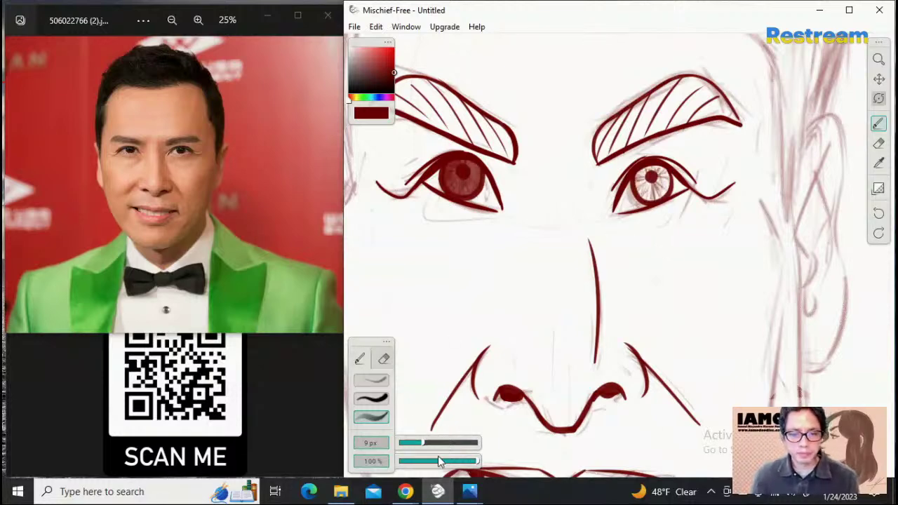
mouse_move(657, 161)
mouse_down()
mouse_move(651, 183)
mouse_move(641, 171)
mouse_move(653, 195)
mouse_move(646, 171)
mouse_up()
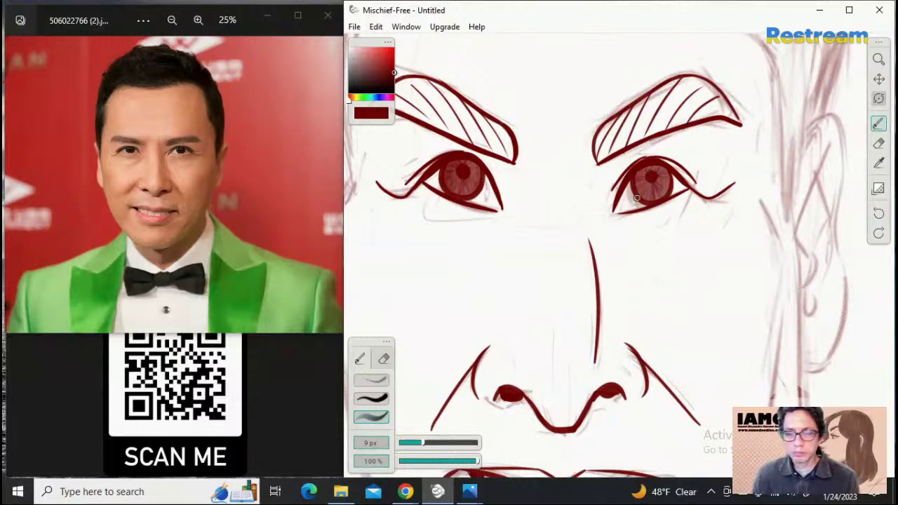
Lower the brush opacity to 50% and deepen the shading around the pupils in both irises
click(437, 461)
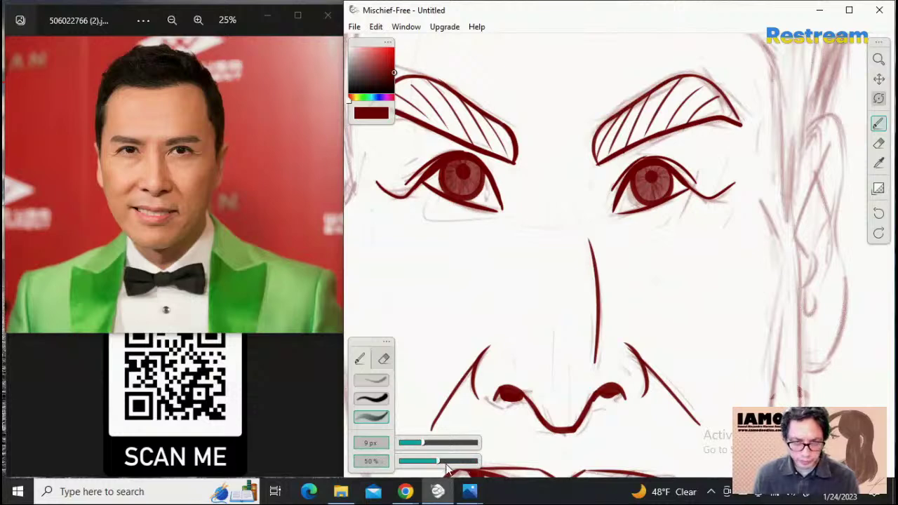
mouse_move(453, 178)
mouse_down()
mouse_move(457, 185)
mouse_move(459, 165)
mouse_move(470, 168)
mouse_move(468, 186)
mouse_move(457, 188)
mouse_up()
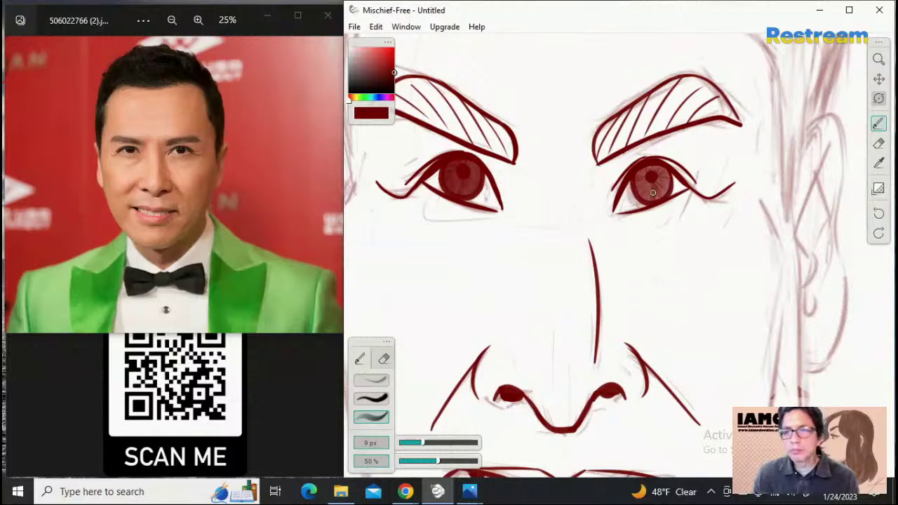
Finish shading the right iris below the pupil with the soft brush and bring the whole face back into view
mouse_move(652, 192)
mouse_down()
mouse_move(636, 177)
mouse_move(648, 166)
mouse_move(663, 184)
mouse_move(648, 185)
mouse_move(639, 168)
mouse_move(645, 193)
mouse_up()
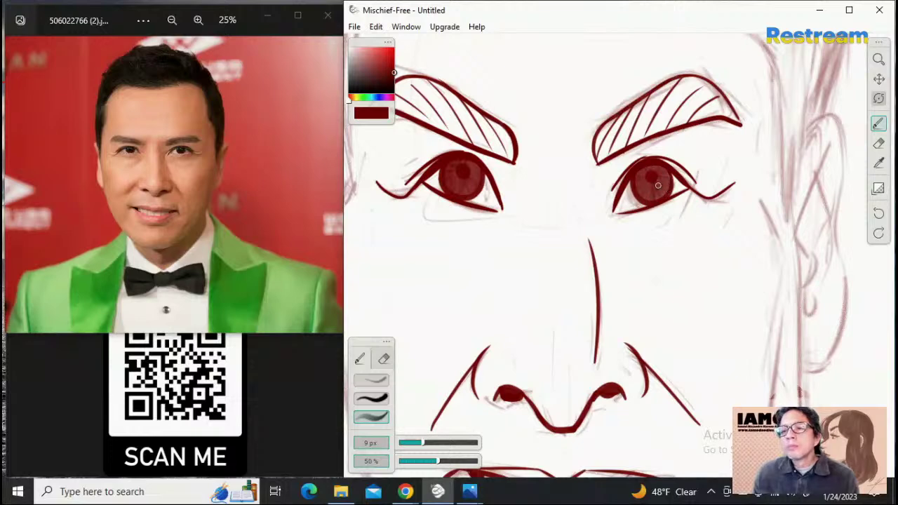
click(878, 59)
mouse_move(713, 142)
mouse_down()
mouse_move(775, 184)
mouse_move(809, 191)
mouse_up()
click(878, 78)
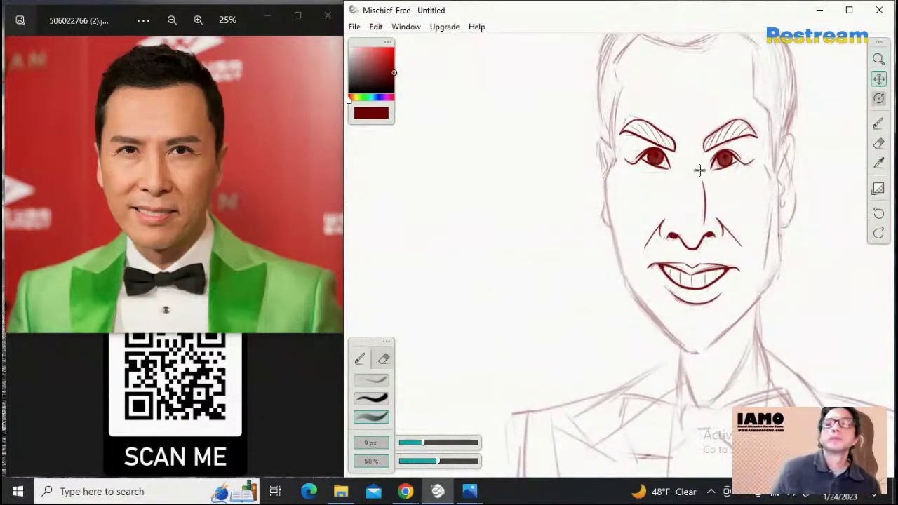
drag(699, 170, 640, 219)
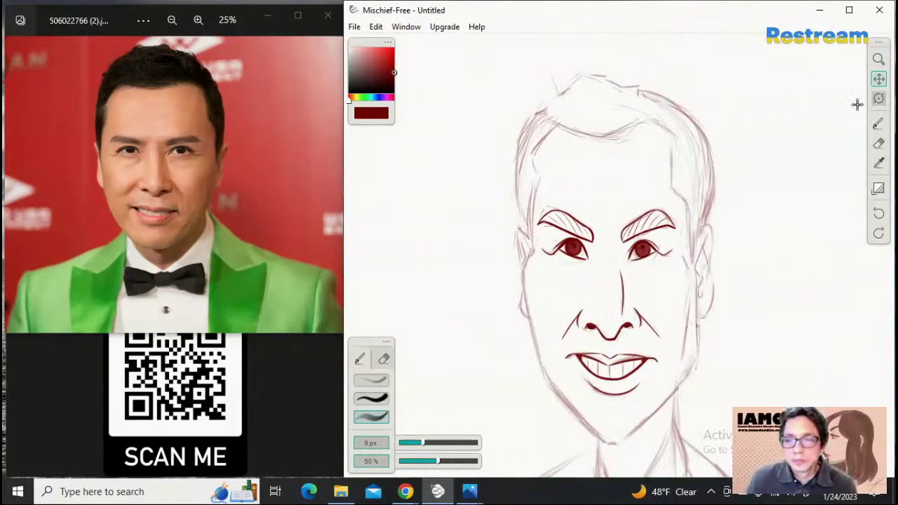
Switch to the solid ink brush at 90% opacity and set its size to 10 px for the face contour
click(878, 59)
drag(723, 217, 838, 115)
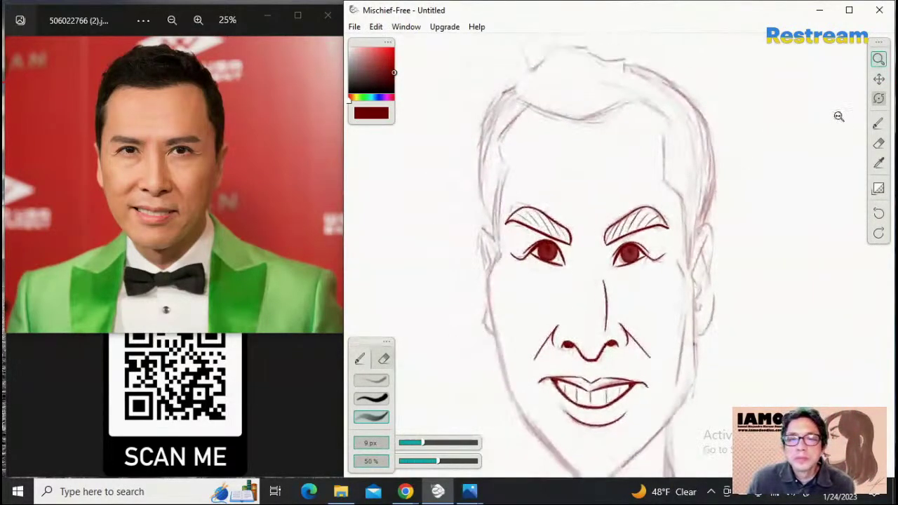
click(878, 122)
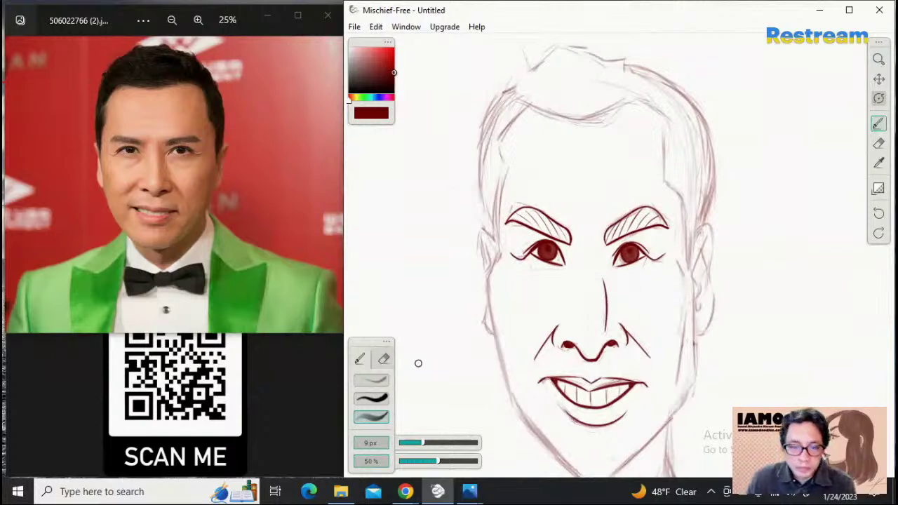
click(877, 79)
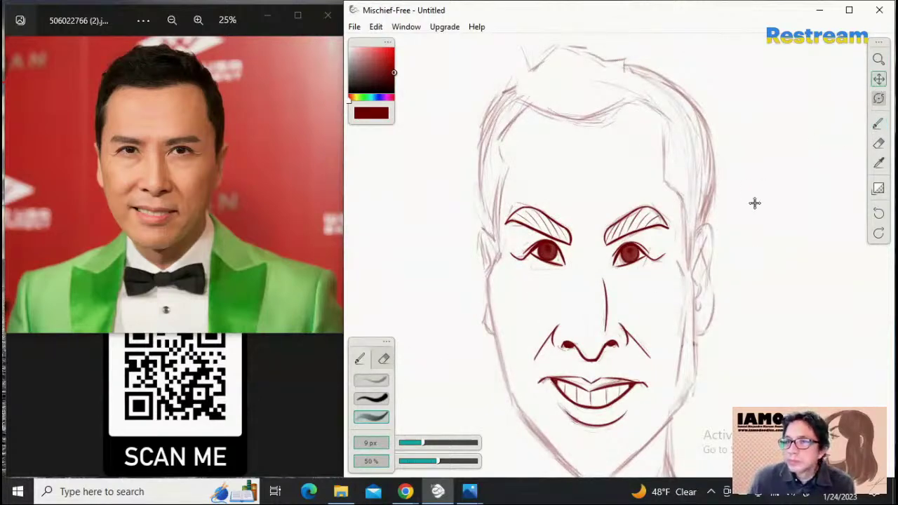
drag(754, 203, 733, 128)
click(389, 400)
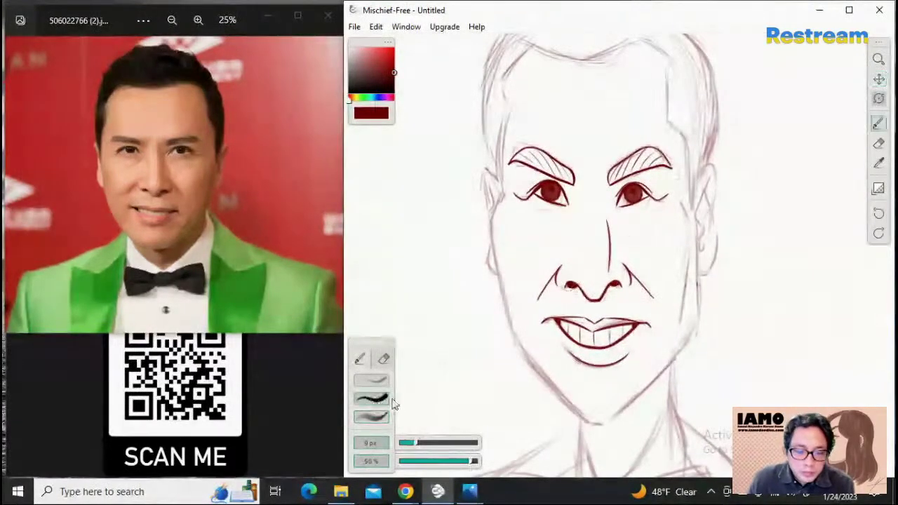
click(390, 399)
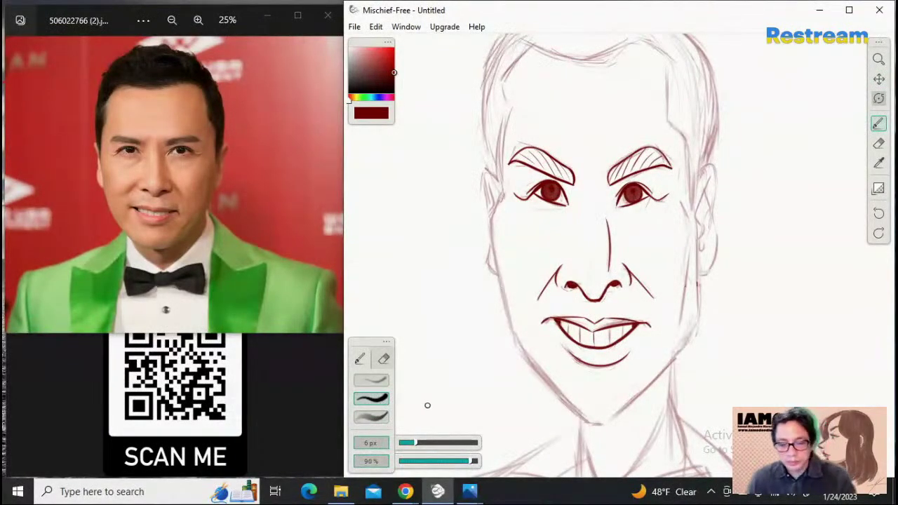
key(])
key(])
key(])
key(])
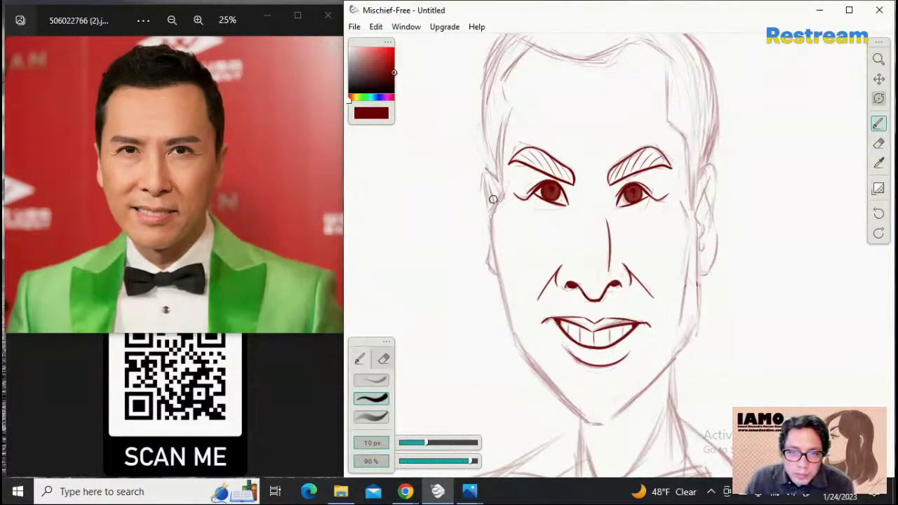
Try inking the left temple and cheek contour with the 10 px brush, and undo the strokes
mouse_move(502, 191)
mouse_down()
mouse_move(484, 216)
mouse_move(505, 306)
mouse_up()
key(ctrl+z)
key(ctrl+z)
key(ctrl+z)
key(ctrl+z)
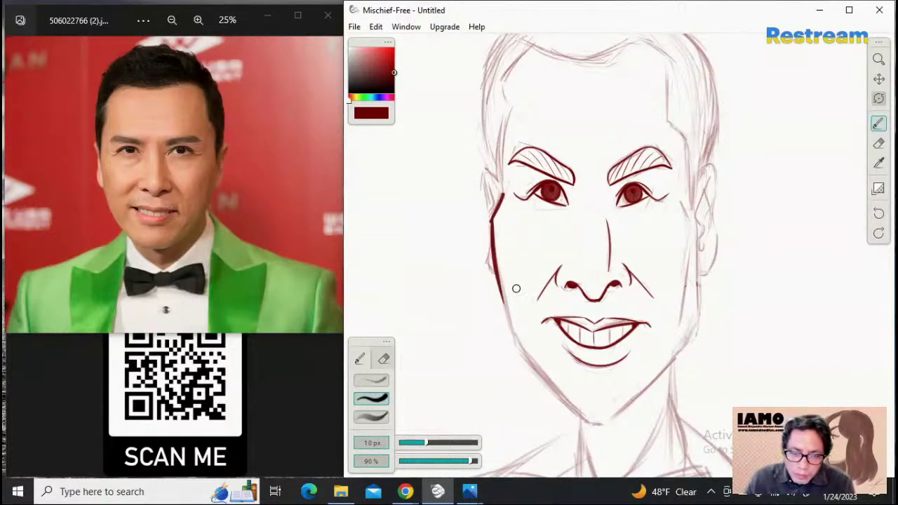
key(ctrl+z)
drag(493, 225, 507, 314)
key(ctrl+z)
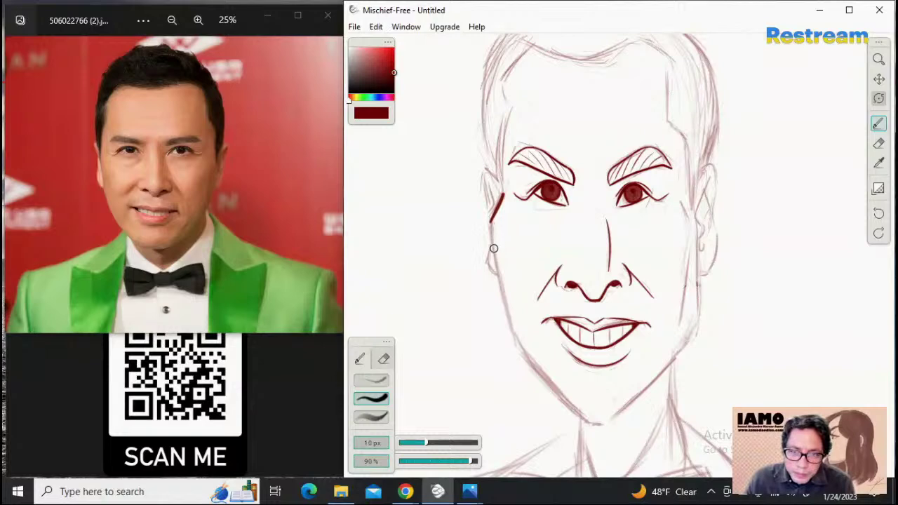
drag(491, 223, 513, 331)
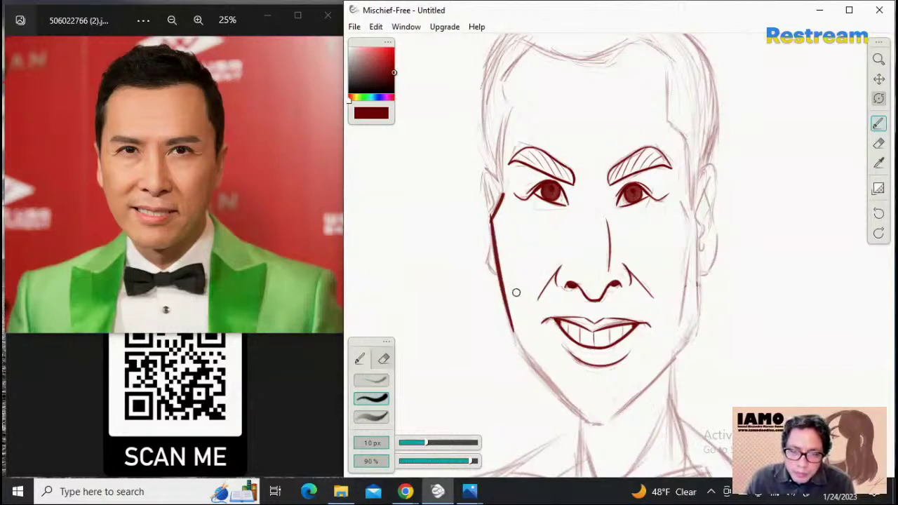
key(ctrl+z)
key(ctrl+z)
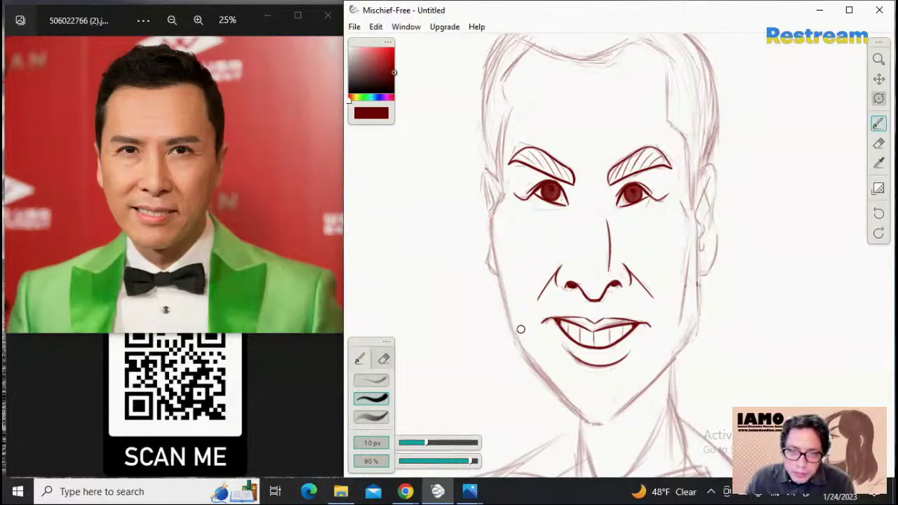
Reduce the brush to 9 px and ink the left side of the face from the temple down along the cheek
key(bracketleft)
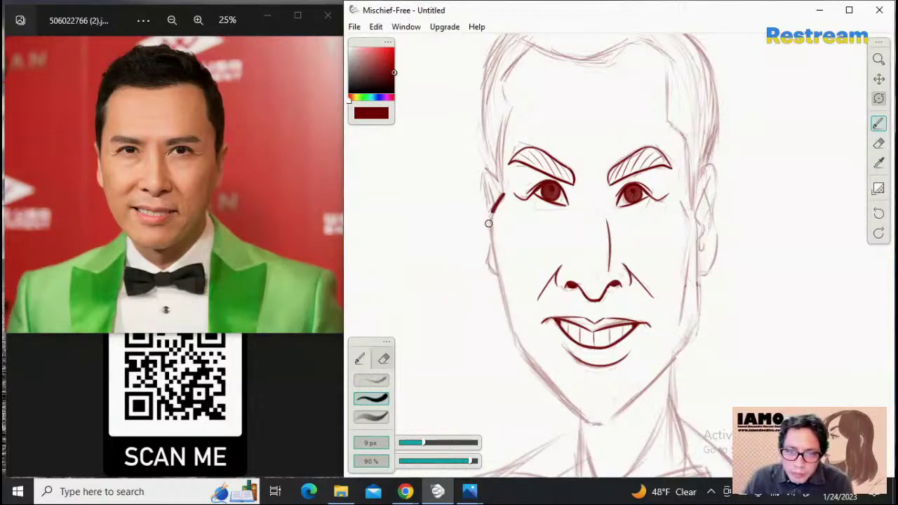
mouse_move(500, 196)
mouse_down()
mouse_move(490, 220)
mouse_move(516, 337)
mouse_up()
key(ctrl+z)
key(ctrl+z)
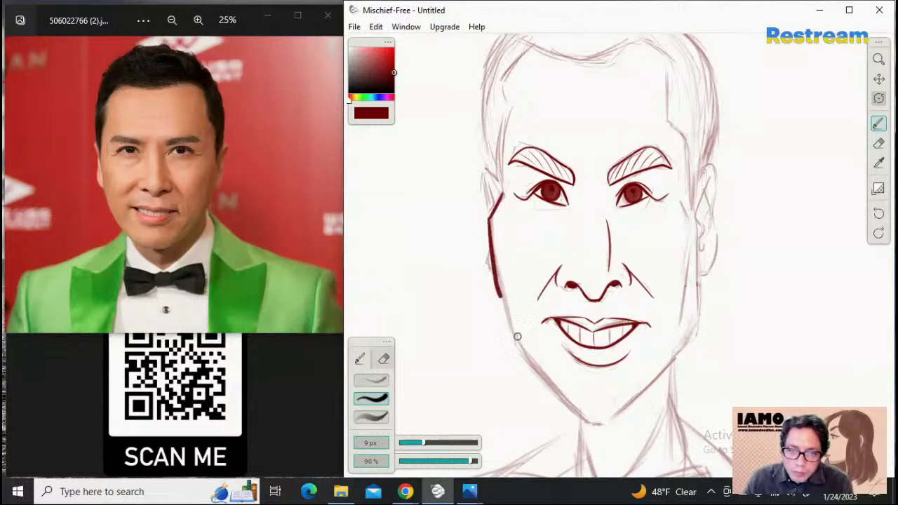
key(ctrl+z)
mouse_move(495, 223)
mouse_down()
mouse_move(501, 310)
mouse_move(540, 374)
mouse_up()
key(ctrl+z)
Ink the left jawline from the end of the cheek line down to the chin and along the chin's flat base
drag(513, 330, 588, 421)
key(ctrl+z)
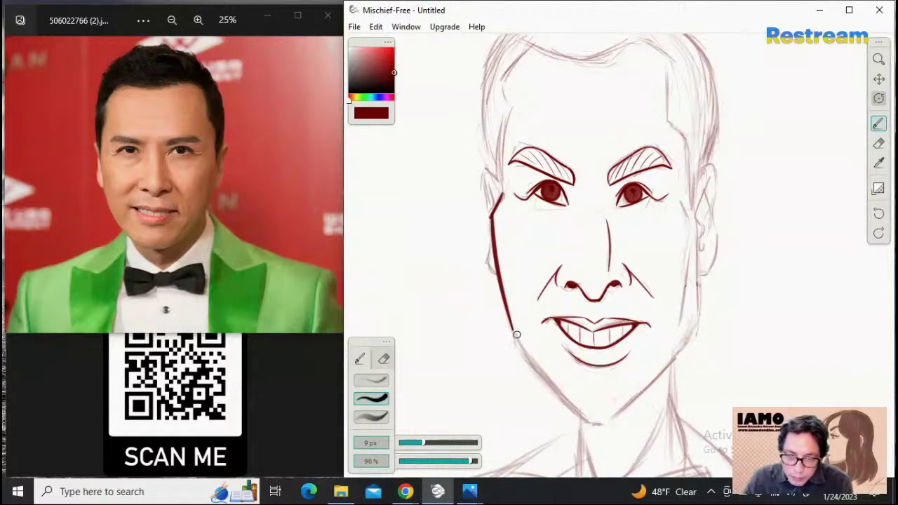
drag(515, 336, 588, 422)
key(ctrl+z)
drag(519, 340, 583, 419)
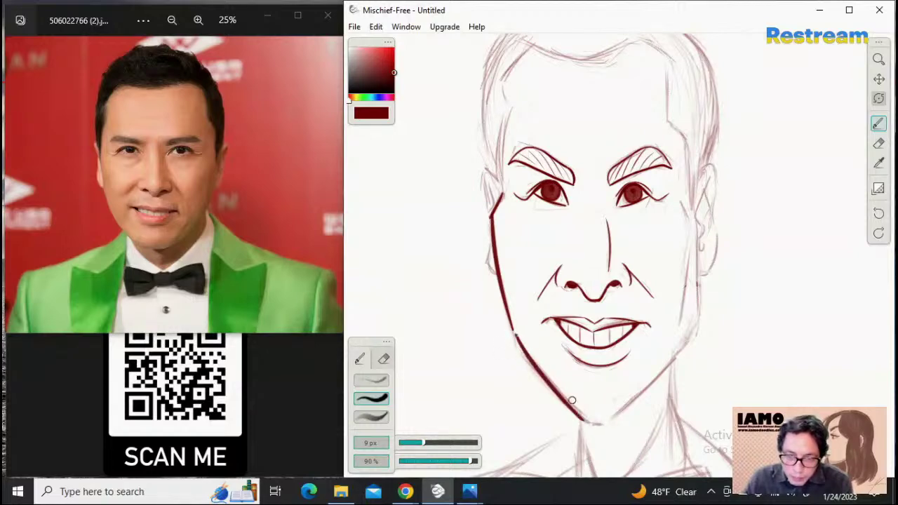
key(ctrl+z)
mouse_move(511, 324)
mouse_down()
mouse_move(537, 368)
mouse_move(588, 421)
mouse_up()
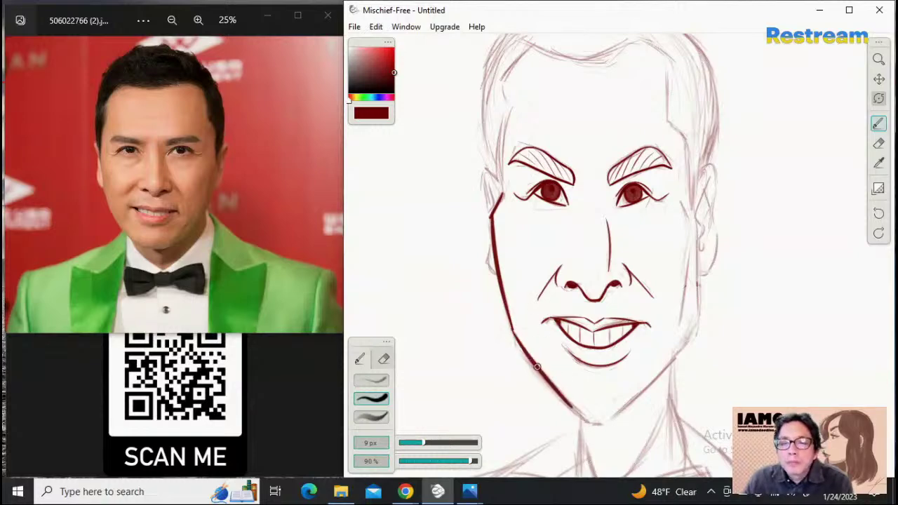
drag(559, 392, 589, 423)
key(ctrl+z)
drag(521, 342, 590, 423)
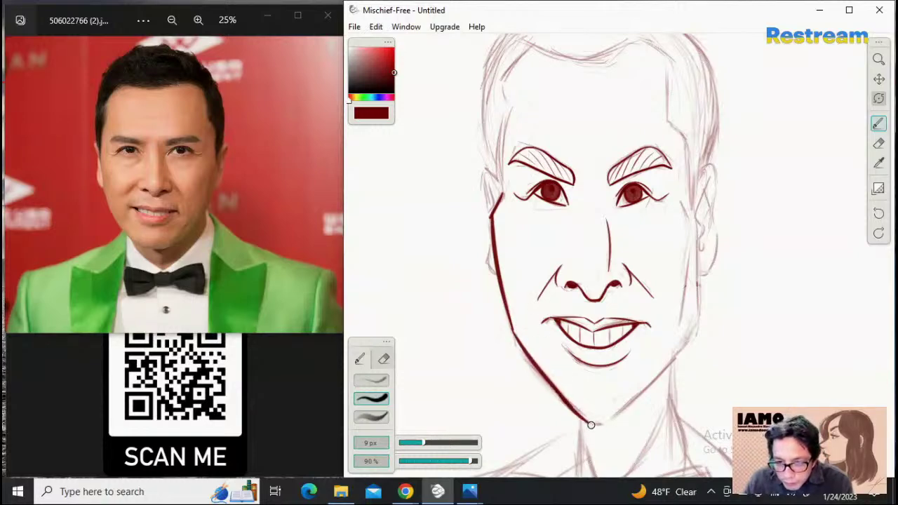
key(ctrl+z)
mouse_move(521, 342)
mouse_down()
mouse_move(585, 420)
mouse_move(609, 422)
mouse_up()
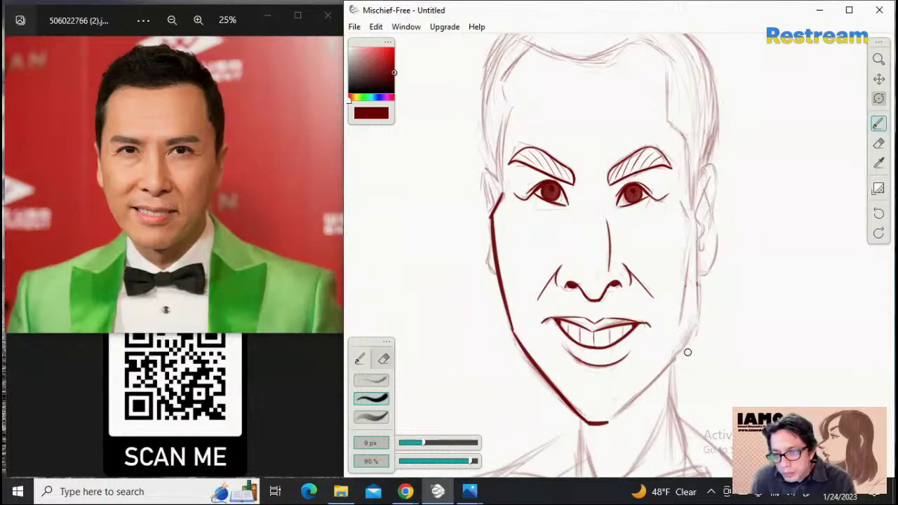
Ink the right jawline between the chin and the jaw corner, joining it to the chin line
drag(695, 324, 635, 401)
key(ctrl+z)
drag(690, 332, 617, 414)
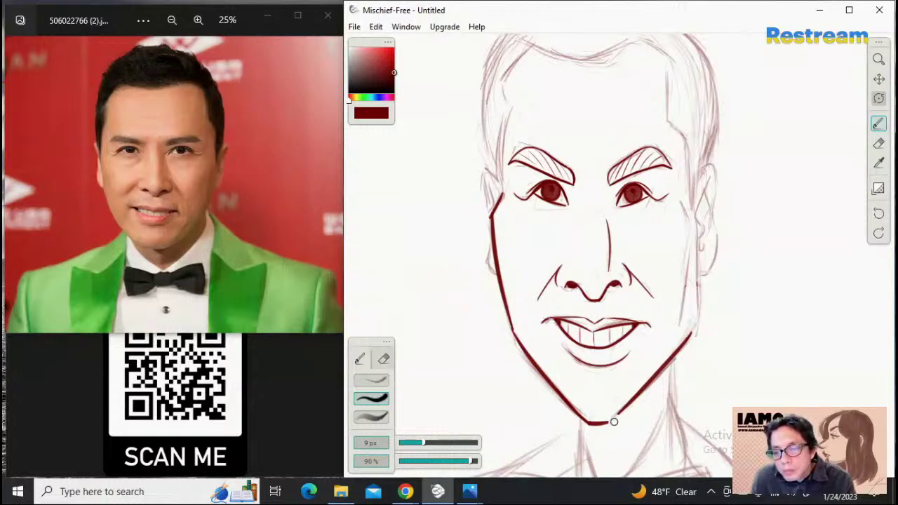
key(ctrl+z)
drag(626, 407, 606, 423)
key(ctrl+z)
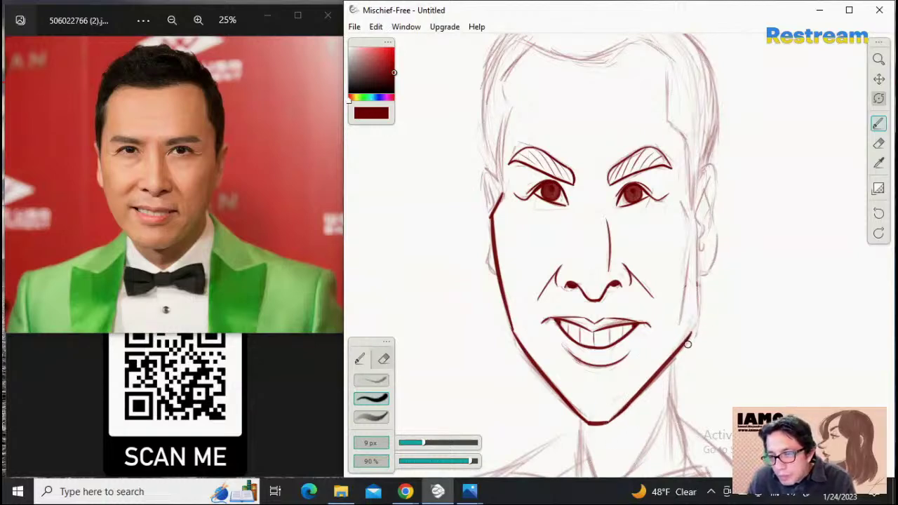
key(ctrl+z)
drag(687, 344, 699, 304)
key(ctrl+z)
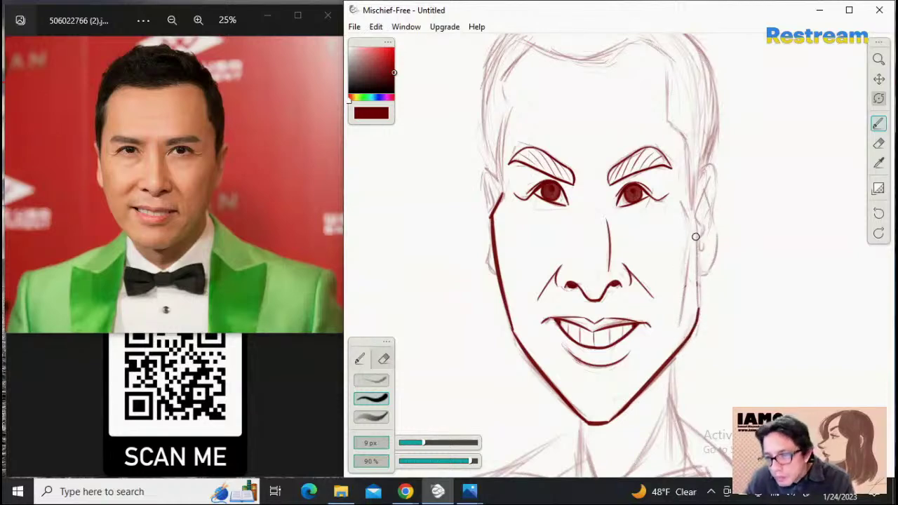
Ink the right edge of the face from beside the ear down to the jaw corner, redoing strokes that miss the join
drag(698, 212, 697, 307)
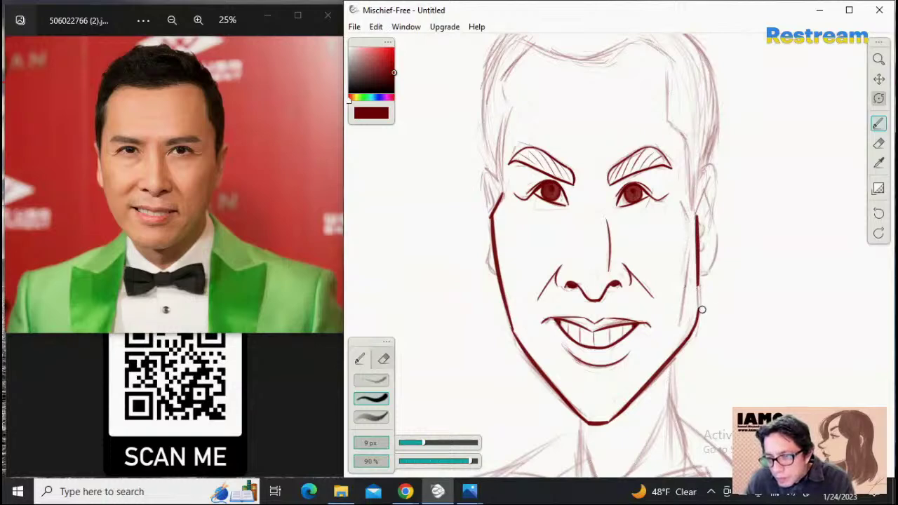
key(ctrl+z)
drag(696, 207, 695, 304)
drag(698, 269, 698, 309)
key(ctrl+z)
key(ctrl+z)
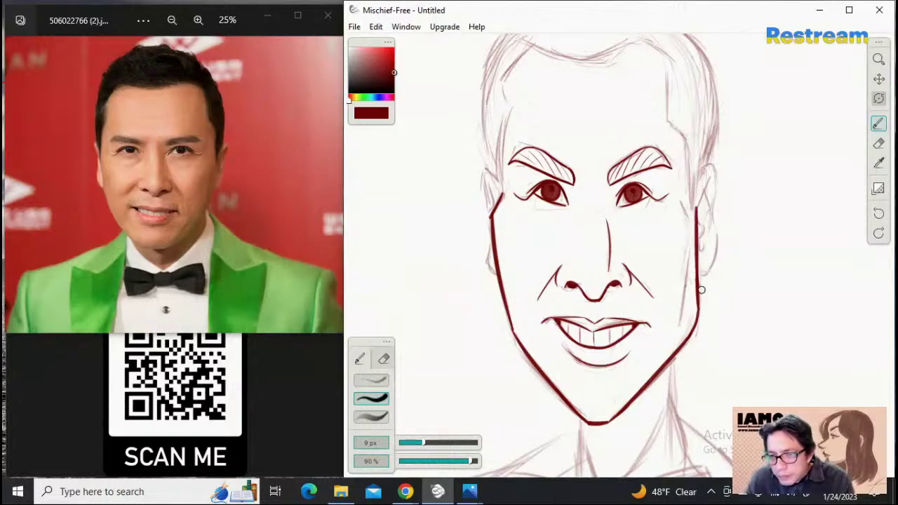
key(ctrl+z)
drag(698, 274, 694, 309)
key(ctrl+z)
drag(698, 272, 696, 310)
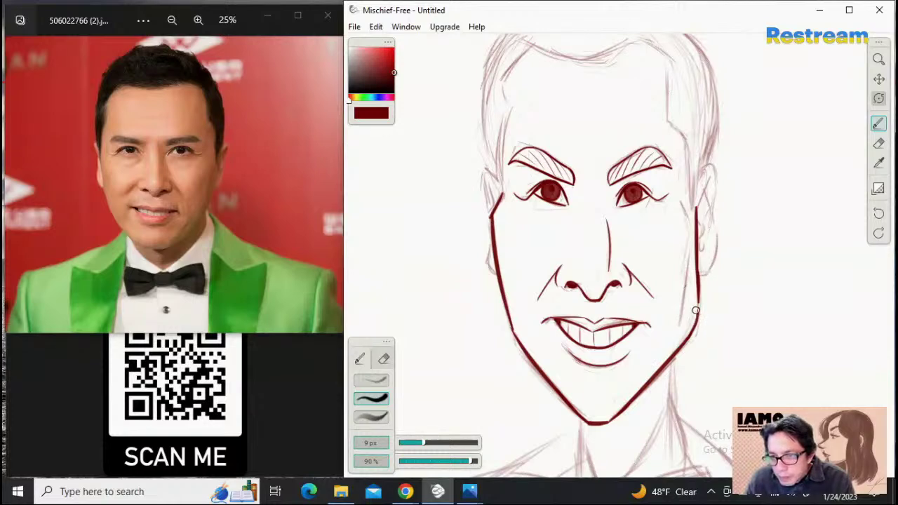
key(ctrl+z)
mouse_move(698, 269)
mouse_down()
mouse_move(696, 310)
mouse_move(697, 288)
mouse_up()
key(ctrl+z)
key(ctrl+z)
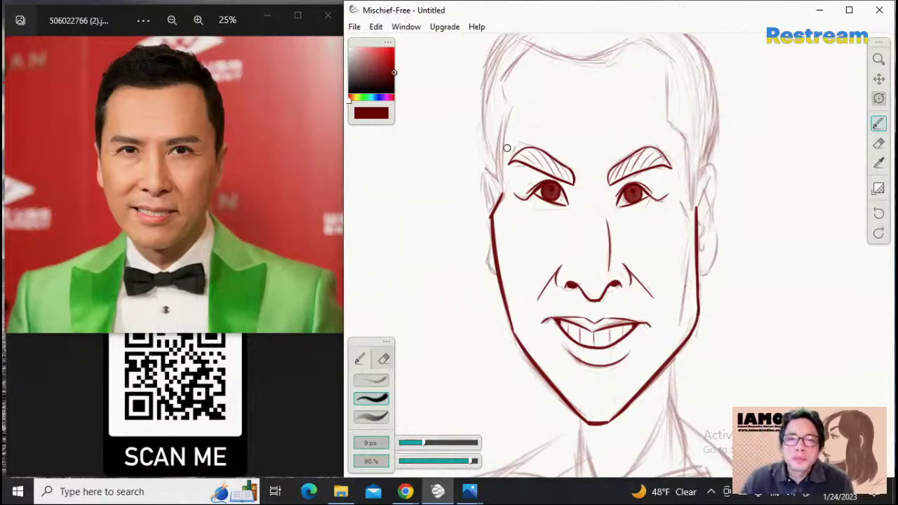
Ink the left temple line beside the eyebrow down to the top of the cheek contour, redrawing it for a clean curve
drag(510, 108, 503, 198)
key(ctrl+z)
drag(506, 111, 501, 189)
key(ctrl+z)
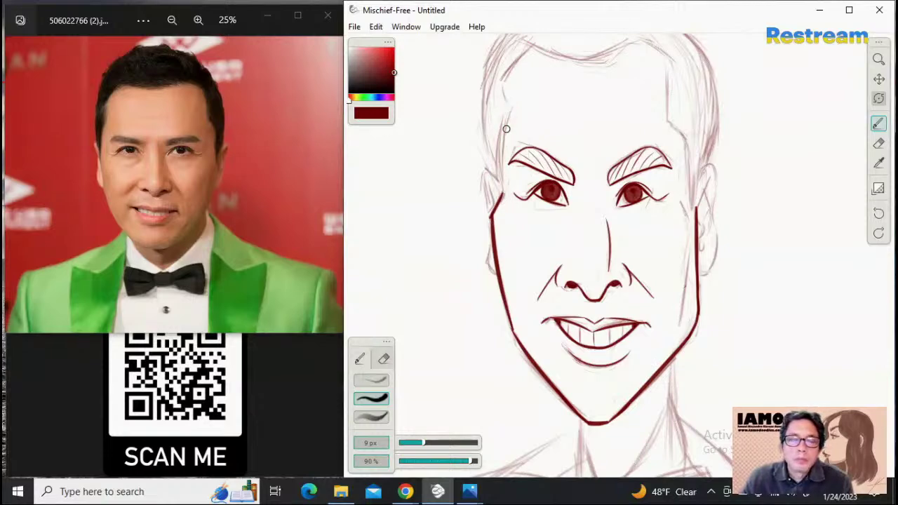
drag(509, 108, 500, 191)
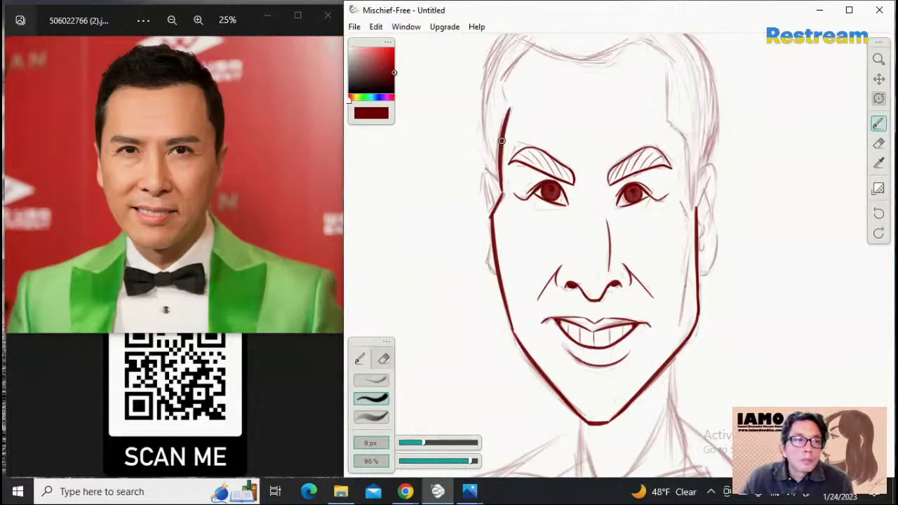
key(ctrl+z)
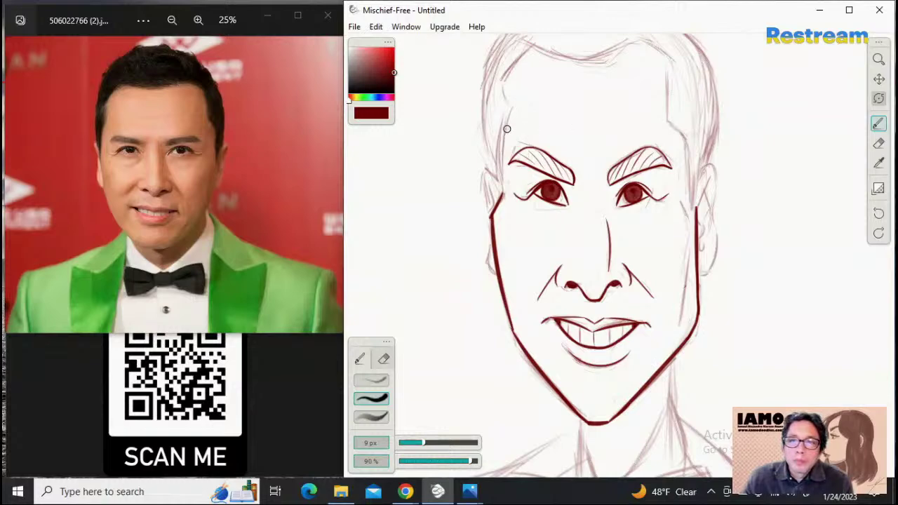
drag(508, 119, 501, 191)
key(ctrl+z)
drag(506, 116, 502, 197)
Try extending the left temple line up toward the hairline, and undo the strokes
drag(501, 85, 505, 130)
key(ctrl+z)
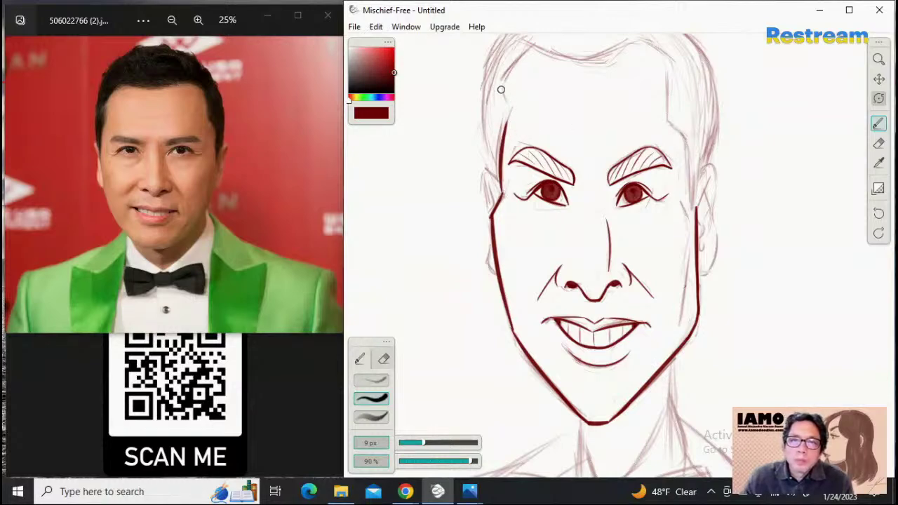
drag(501, 89, 504, 123)
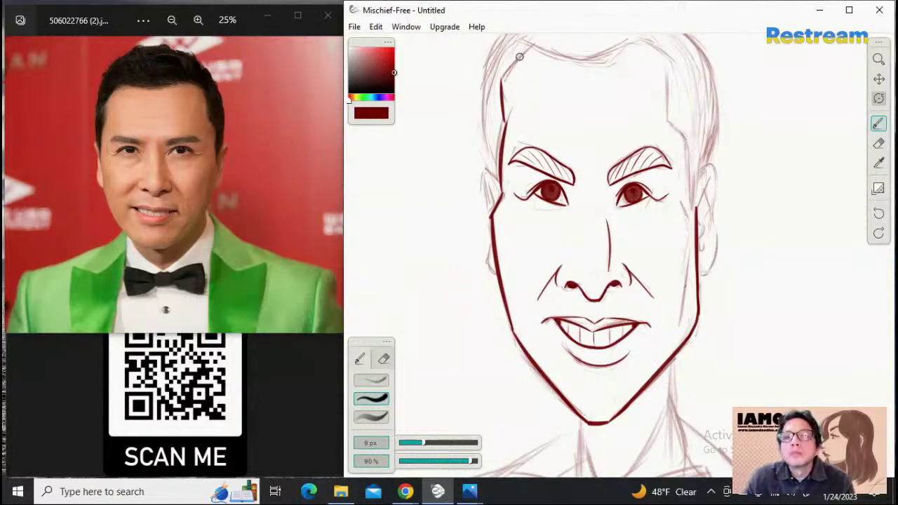
key(ctrl+z)
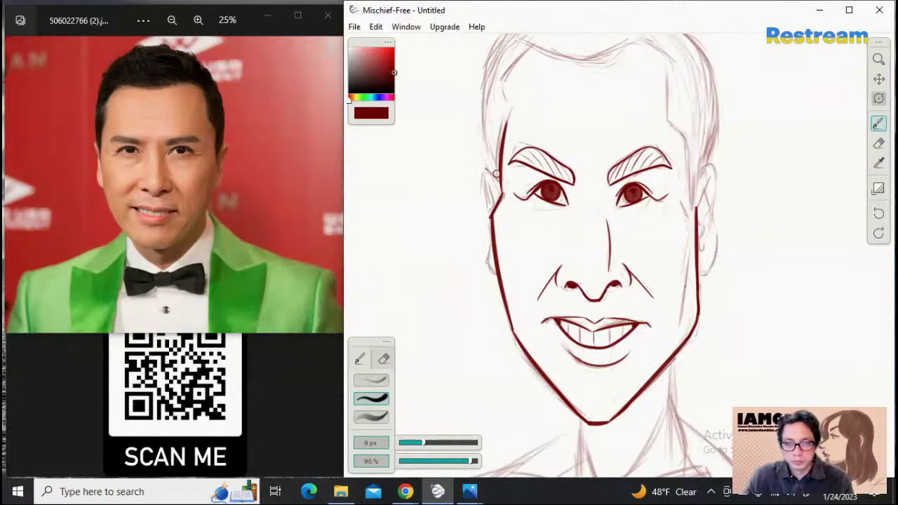
Undo the first ear stroke and ink the outline of the upper left ear from the temple to the cheek contour
mouse_move(497, 183)
mouse_down()
mouse_move(483, 176)
mouse_move(492, 211)
mouse_move(485, 186)
mouse_move(494, 204)
mouse_up()
key(ctrl+z)
key(ctrl+z)
key(ctrl+z)
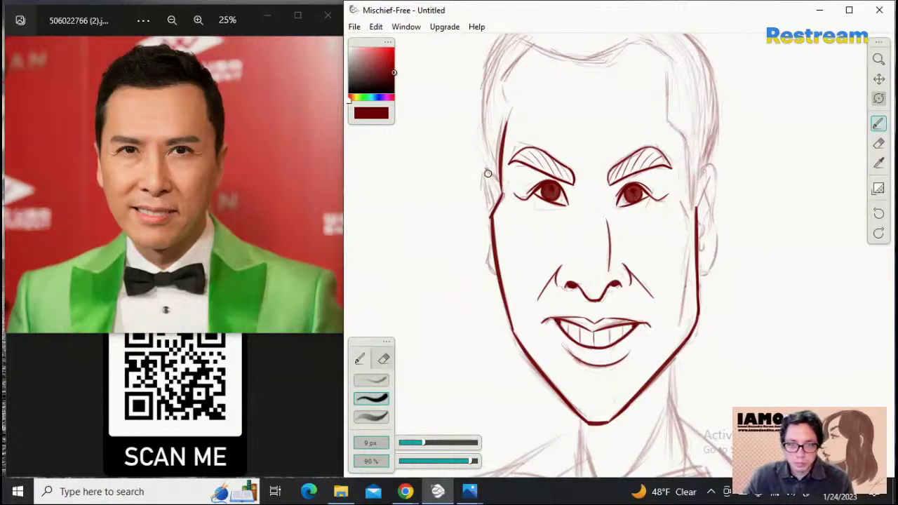
mouse_move(502, 165)
mouse_down()
mouse_move(484, 197)
mouse_move(496, 213)
mouse_up()
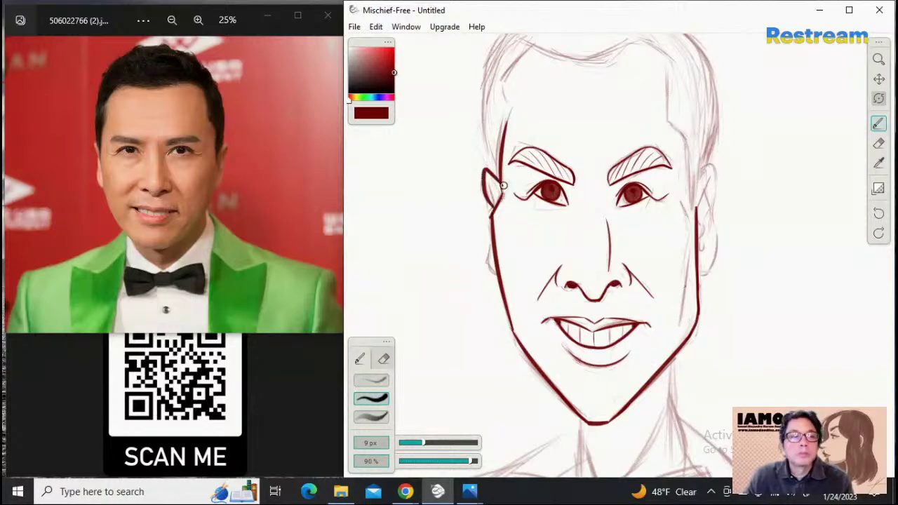
Undo the left ear outline, redraw it narrower from the temple to the cheek contour, and ink the small left earlobe
key(ctrl+z)
drag(502, 167, 492, 210)
key(ctrl+z)
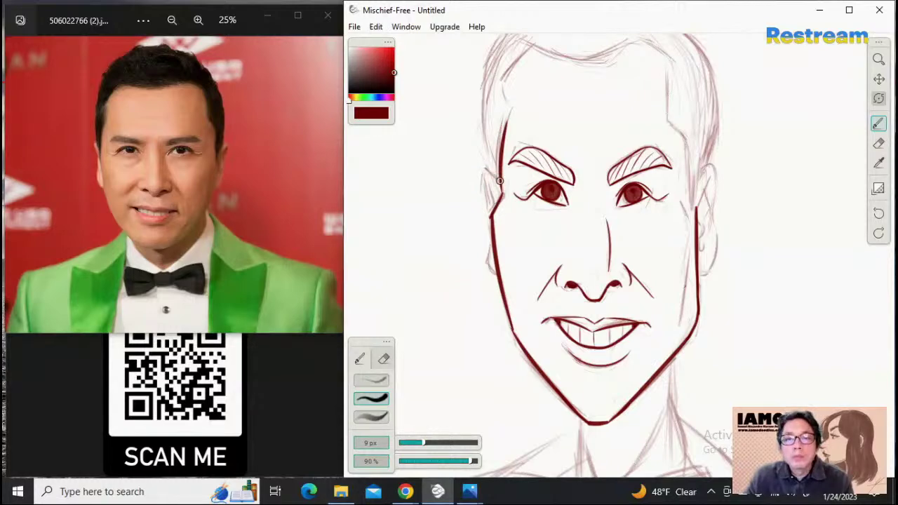
mouse_move(502, 169)
mouse_down()
mouse_move(483, 177)
mouse_move(495, 208)
mouse_up()
key(ctrl+z)
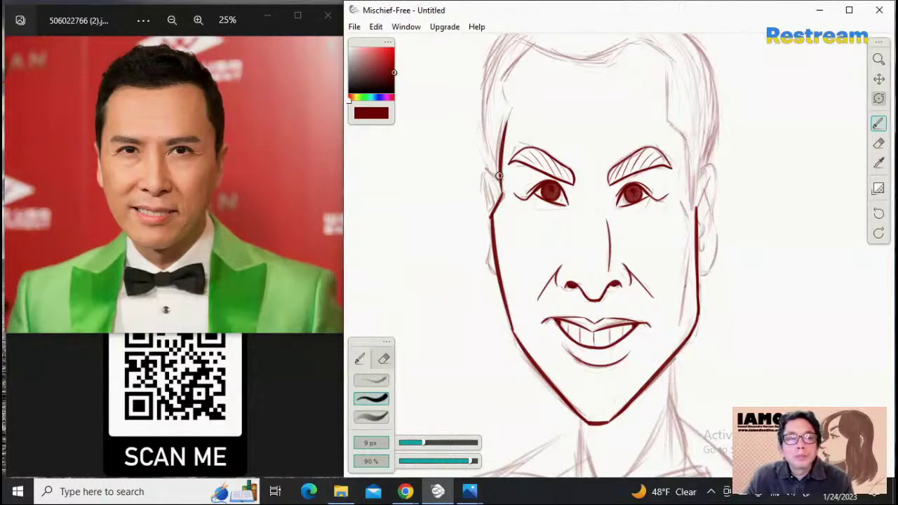
mouse_move(502, 168)
mouse_down()
mouse_move(484, 174)
mouse_move(494, 211)
mouse_up()
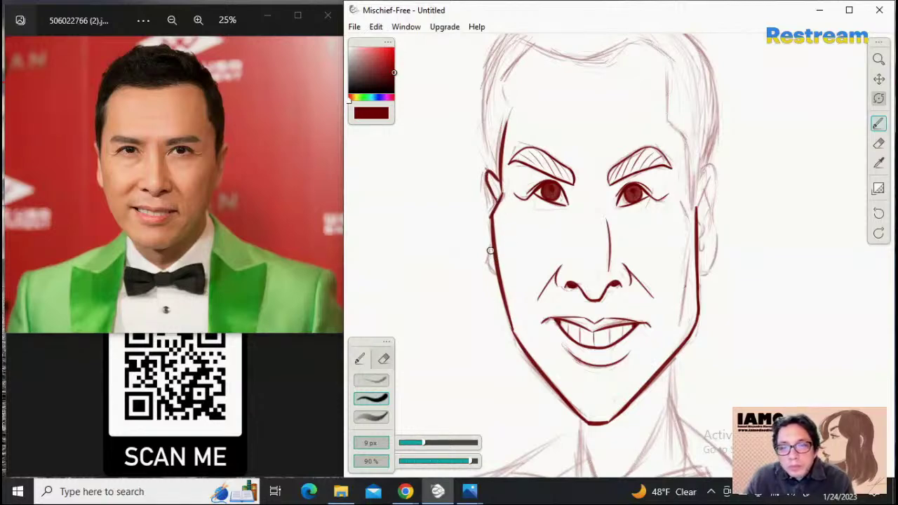
mouse_move(493, 244)
mouse_down()
mouse_move(487, 265)
mouse_move(496, 277)
mouse_up()
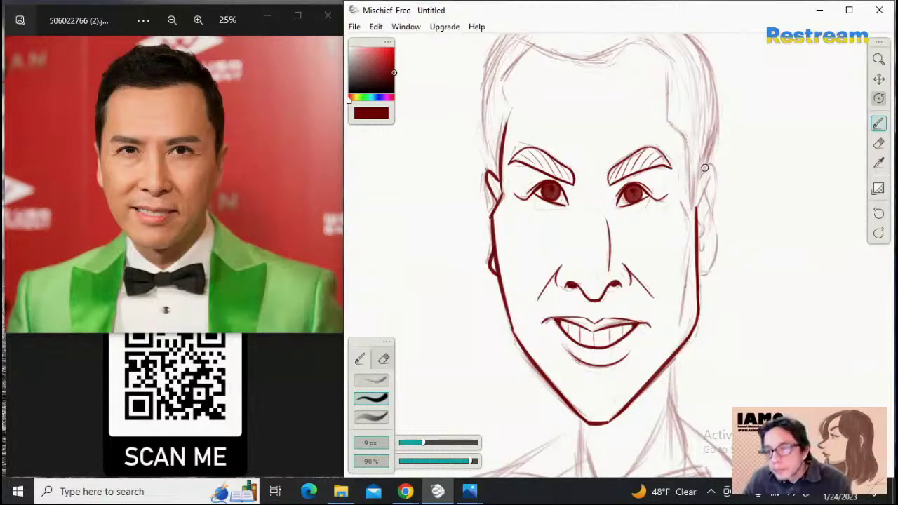
Ink the upper curve of the right ear from the face edge over its top, redrawing it with a wider arc
drag(708, 164, 696, 208)
key(ctrl+z)
mouse_move(707, 164)
mouse_down()
mouse_move(696, 187)
mouse_move(708, 219)
mouse_move(706, 168)
mouse_move(696, 182)
mouse_move(696, 207)
mouse_up()
key(ctrl+z)
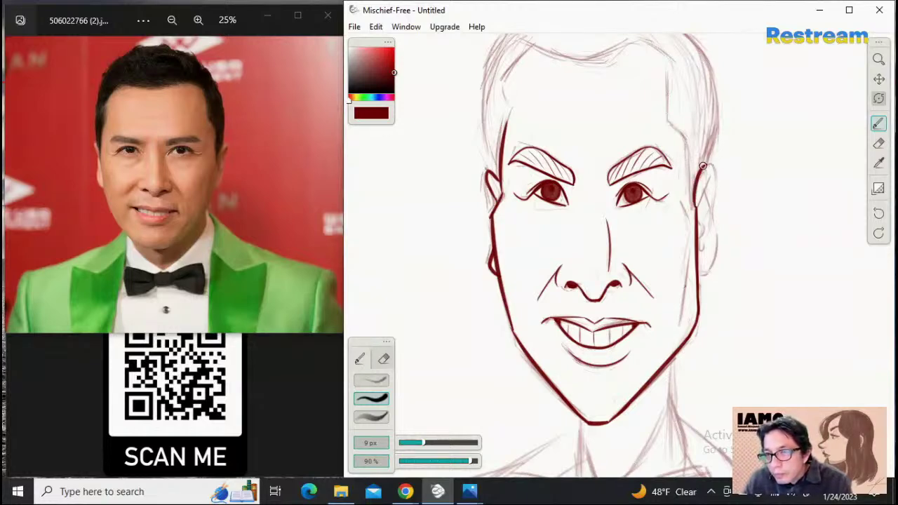
mouse_move(703, 165)
mouse_down()
mouse_move(716, 185)
mouse_move(716, 174)
mouse_move(708, 221)
mouse_move(715, 184)
mouse_move(705, 180)
mouse_move(716, 179)
mouse_move(716, 205)
mouse_up()
key(ctrl+z)
key(ctrl+z)
key(ctrl+z)
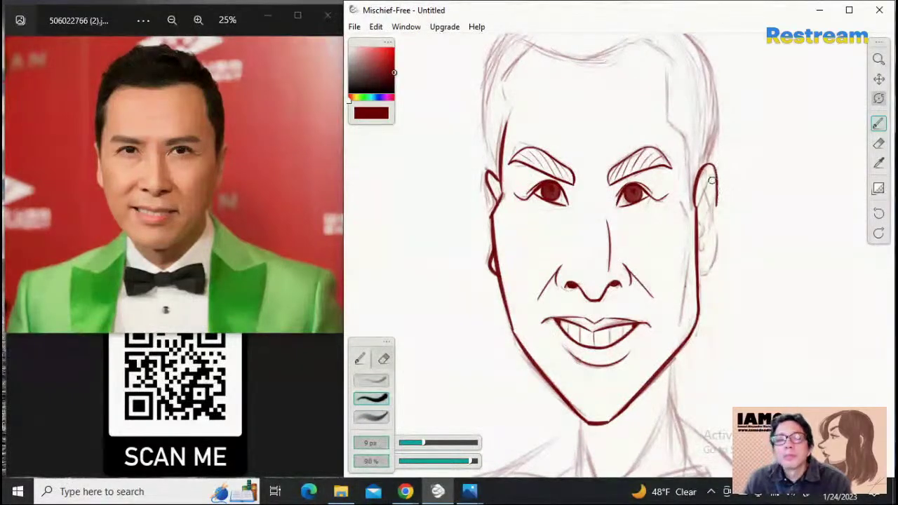
key(ctrl+z)
drag(700, 174, 721, 190)
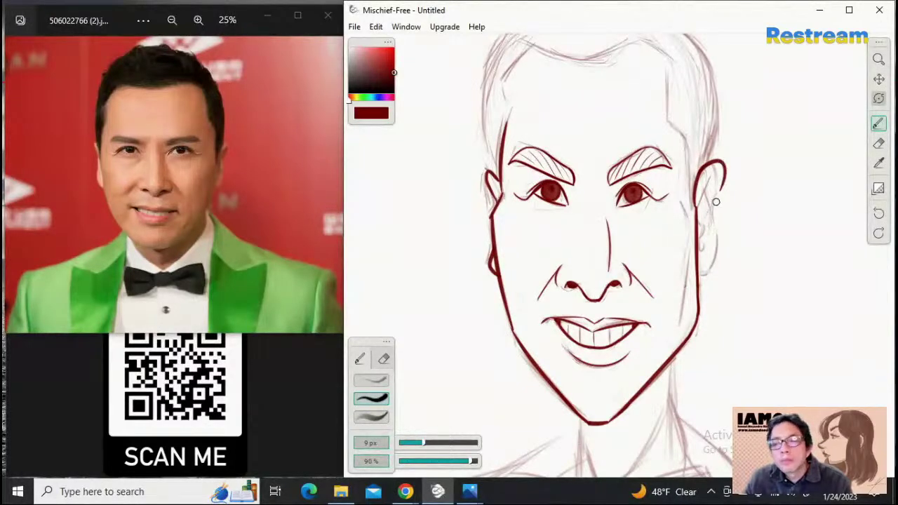
Ink the outer edge of the right ear down to the lobe and join it to the face contour, redrawing uneven strokes
drag(723, 184, 712, 220)
key(ctrl+z)
mouse_move(723, 181)
mouse_down()
mouse_move(713, 222)
mouse_move(717, 255)
mouse_up()
key(ctrl+z)
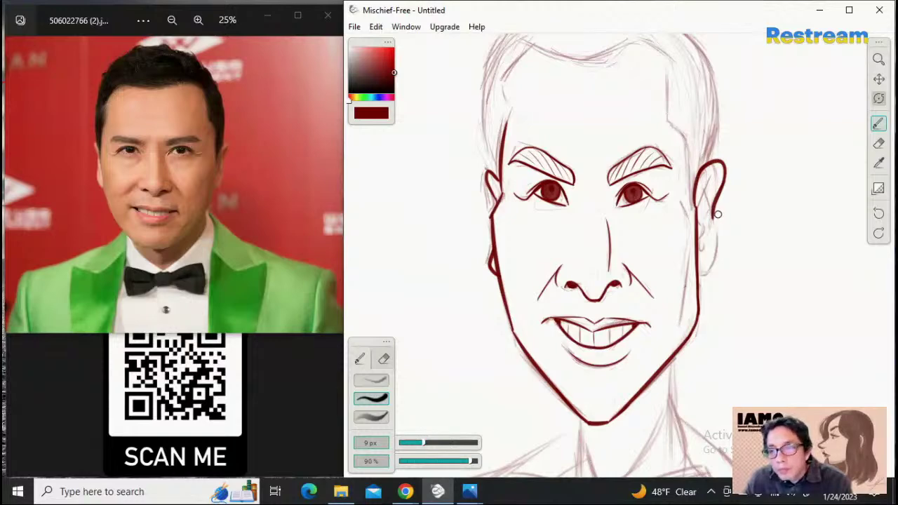
mouse_move(713, 211)
mouse_down()
mouse_move(718, 239)
mouse_move(702, 275)
mouse_up()
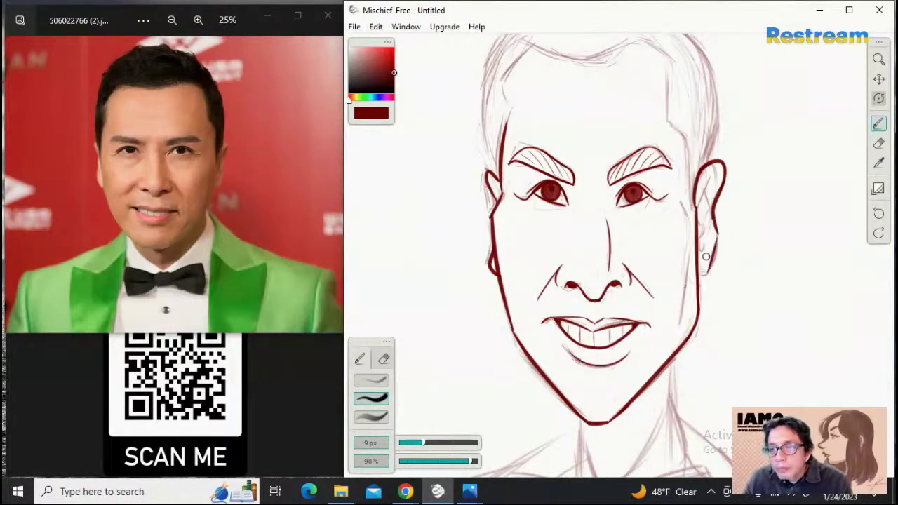
key(ctrl+z)
drag(716, 234, 704, 279)
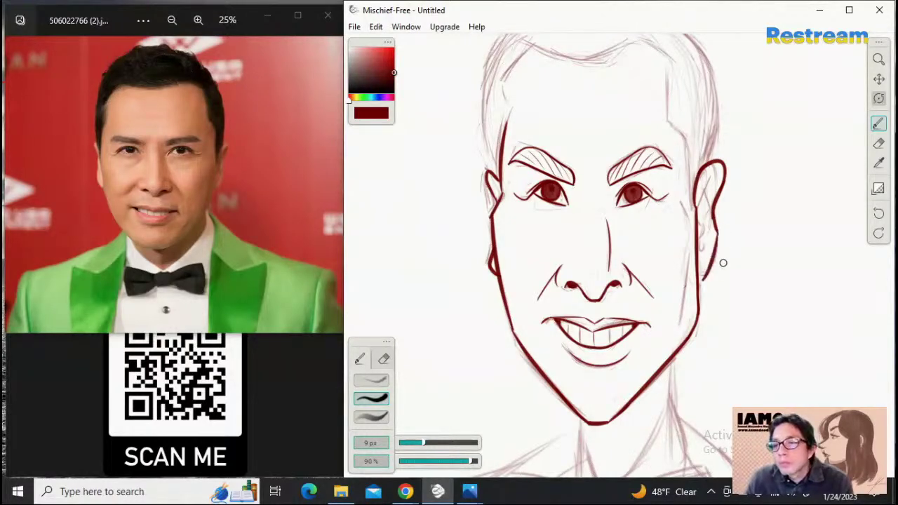
key(ctrl+z)
drag(715, 229, 708, 272)
drag(717, 234, 705, 276)
key(ctrl+z)
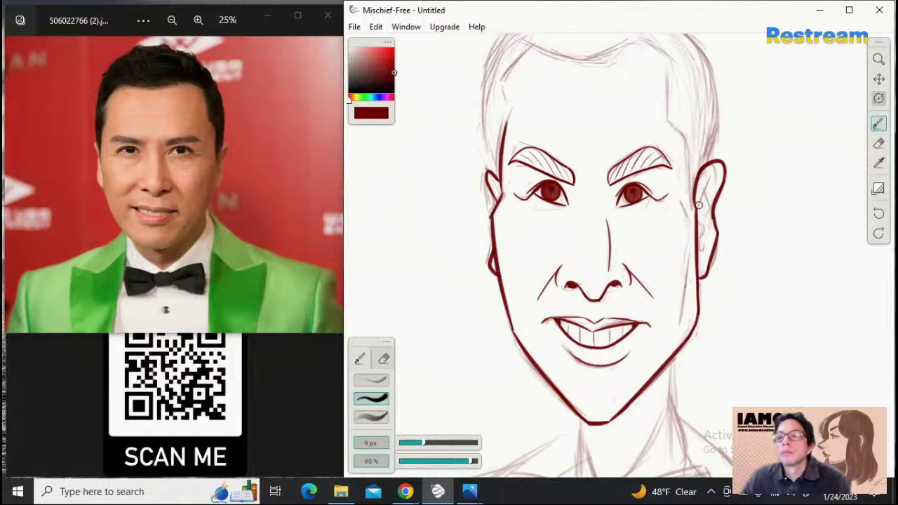
Ink the upper left contour of the hair, curving from the hair's top corner down to the side of the head
click(878, 59)
alt+click(782, 152)
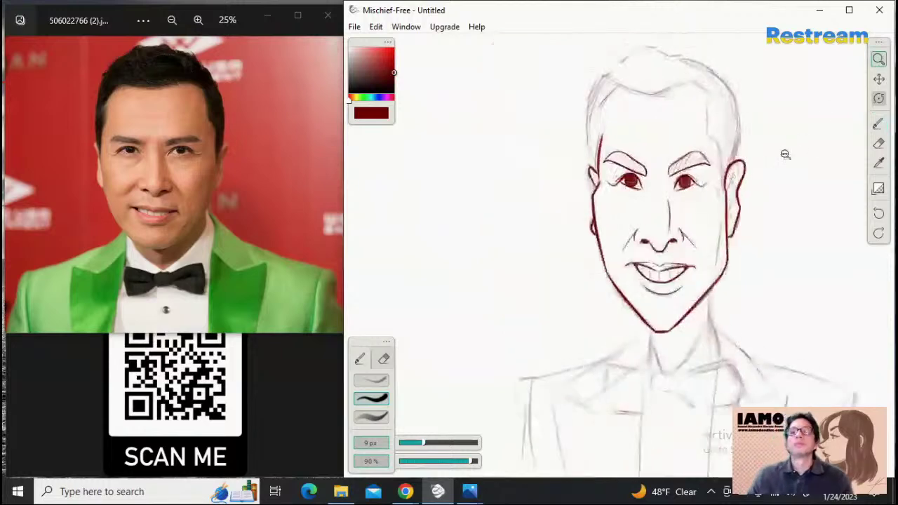
click(878, 79)
drag(749, 111, 738, 210)
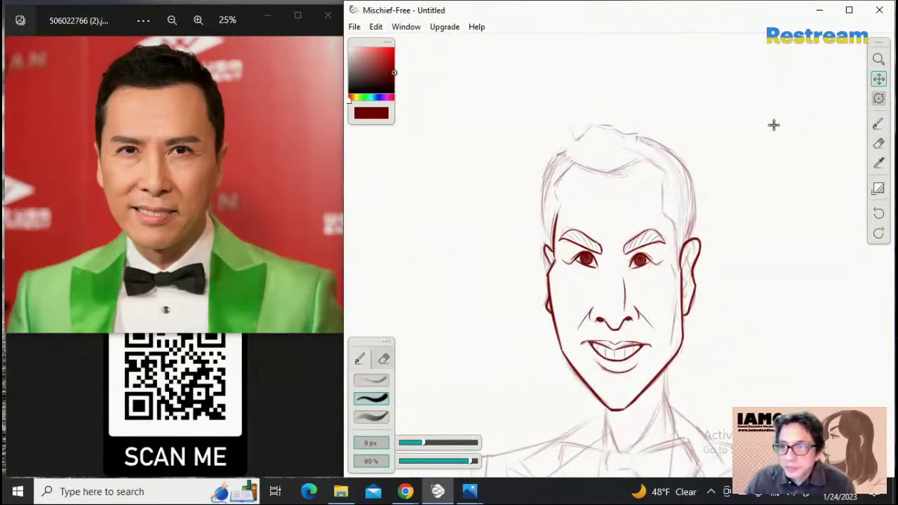
click(879, 60)
click(719, 186)
click(878, 79)
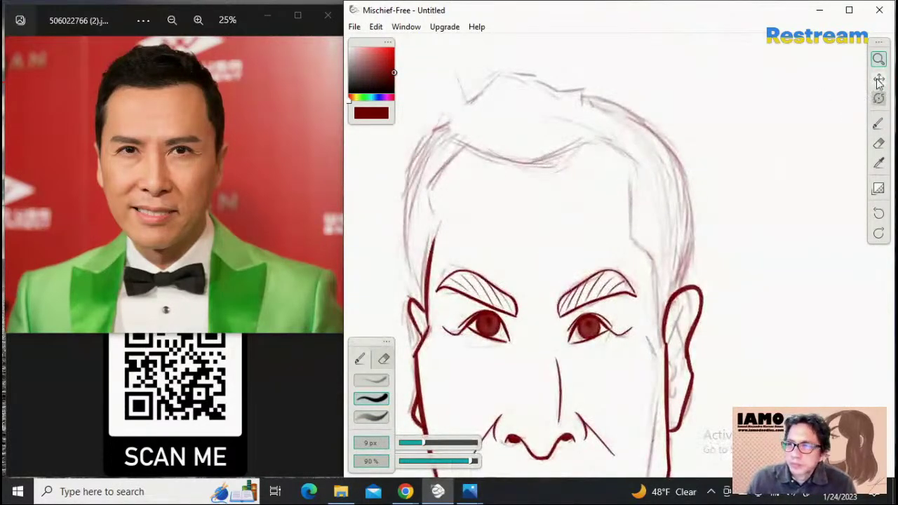
mouse_move(822, 121)
mouse_down()
mouse_move(837, 156)
mouse_move(858, 136)
mouse_up()
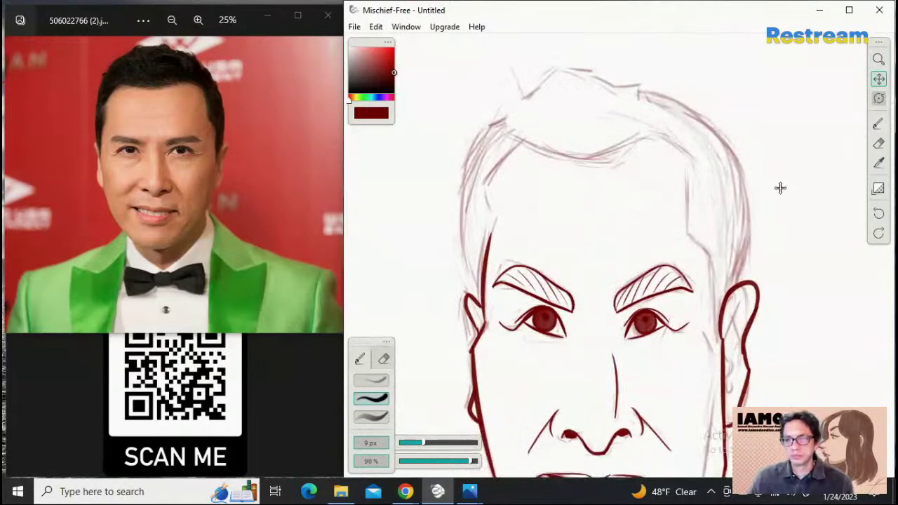
click(879, 124)
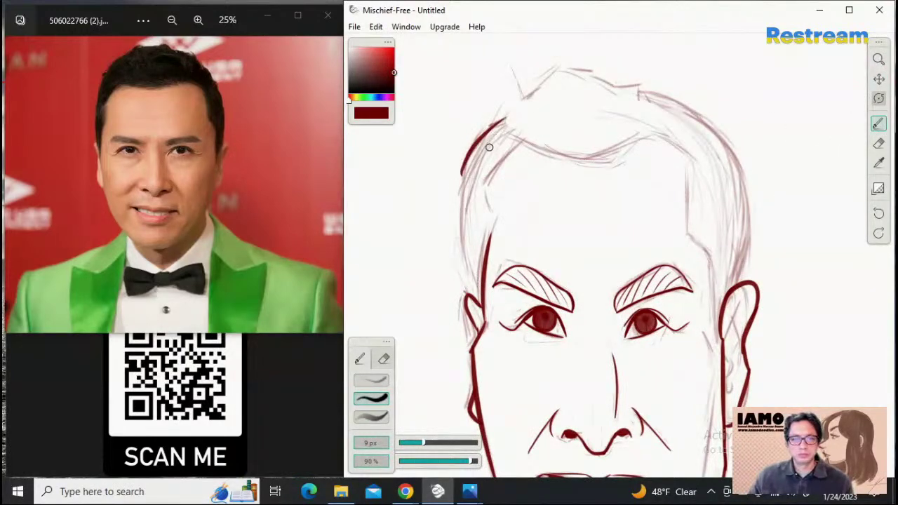
drag(509, 122, 467, 201)
key(ctrl+z)
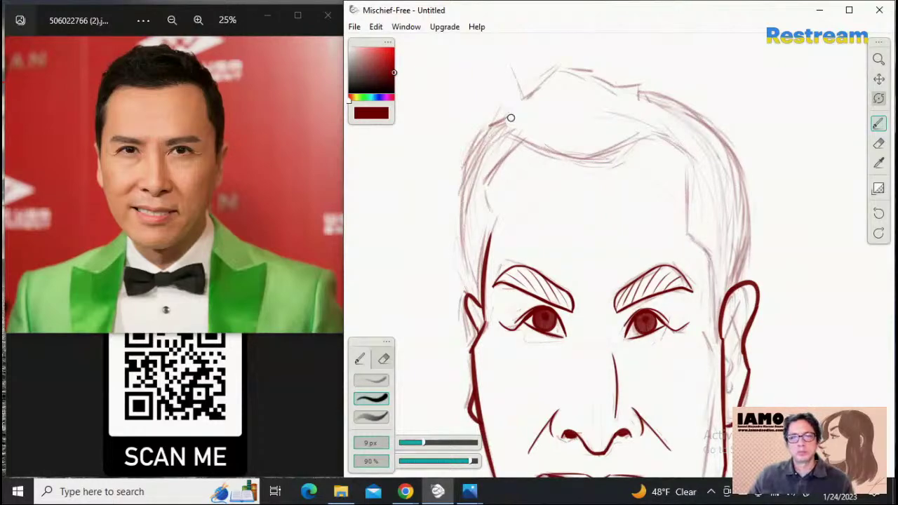
drag(509, 117, 467, 220)
Try several strokes for the left side of the hair from the upper contour down to the ear, and undo them
drag(464, 183, 474, 284)
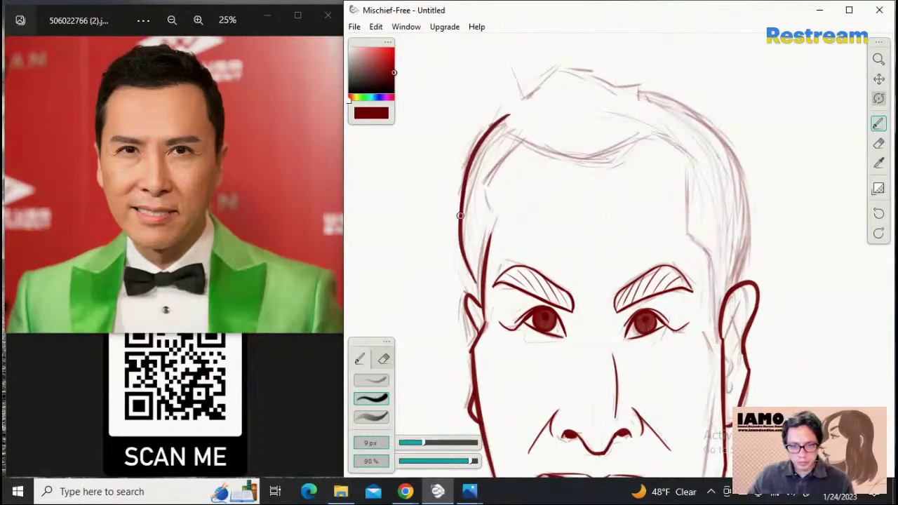
key(ctrl+z)
drag(464, 185, 471, 283)
key(ctrl+z)
drag(460, 203, 474, 286)
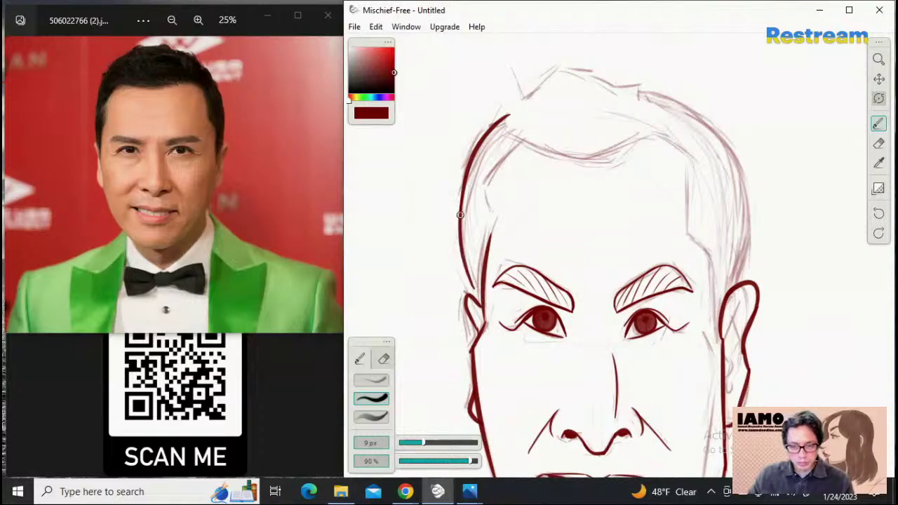
key(ctrl+z)
mouse_move(465, 180)
mouse_down()
mouse_move(469, 264)
mouse_move(484, 293)
mouse_up()
key(ctrl+z)
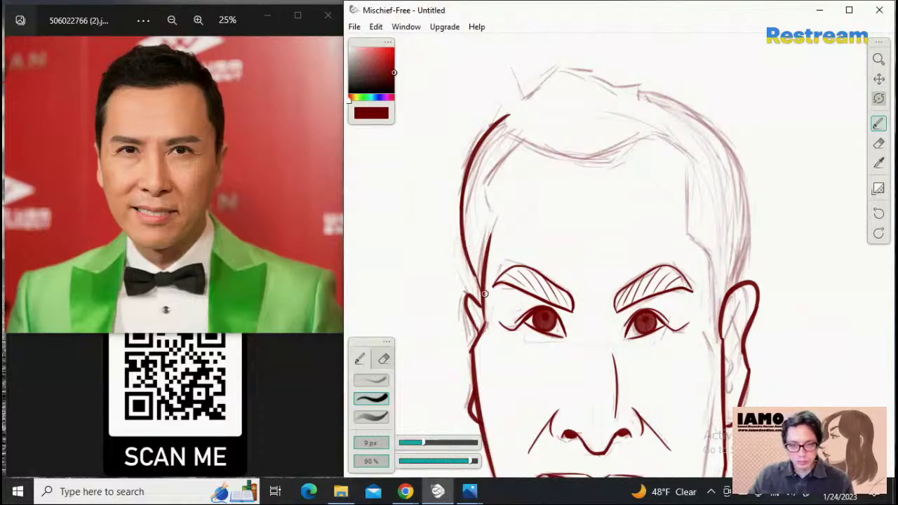
drag(468, 259, 487, 316)
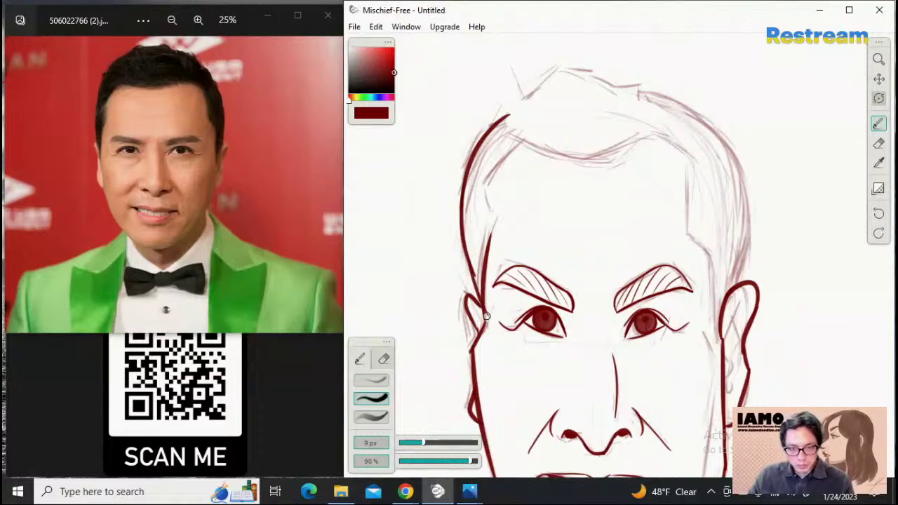
key(ctrl+z)
drag(470, 266, 481, 326)
key(ctrl+z)
key(ctrl+z)
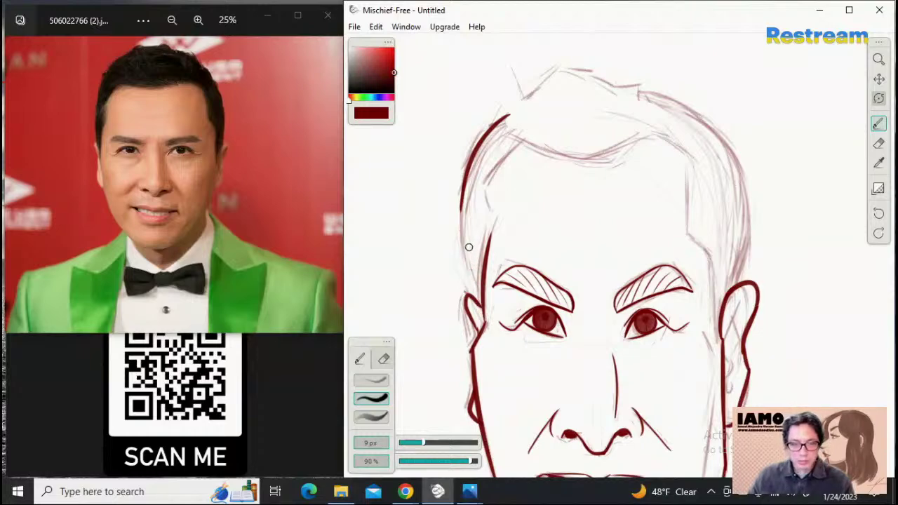
Ink the left side of the hair from the upper contour down to the temple line at the ear
drag(464, 197, 472, 295)
key(ctrl+z)
drag(463, 194, 469, 269)
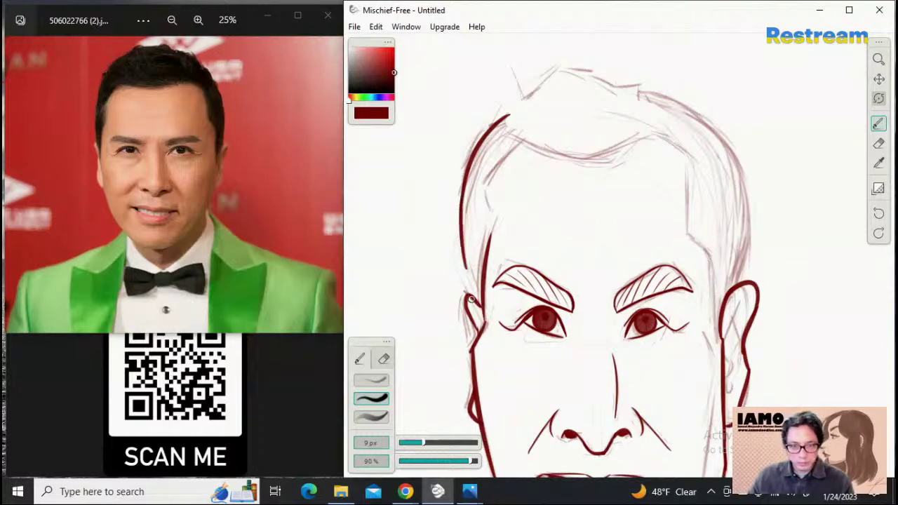
key(ctrl+z)
drag(463, 196, 470, 271)
key(ctrl+z)
drag(462, 194, 475, 291)
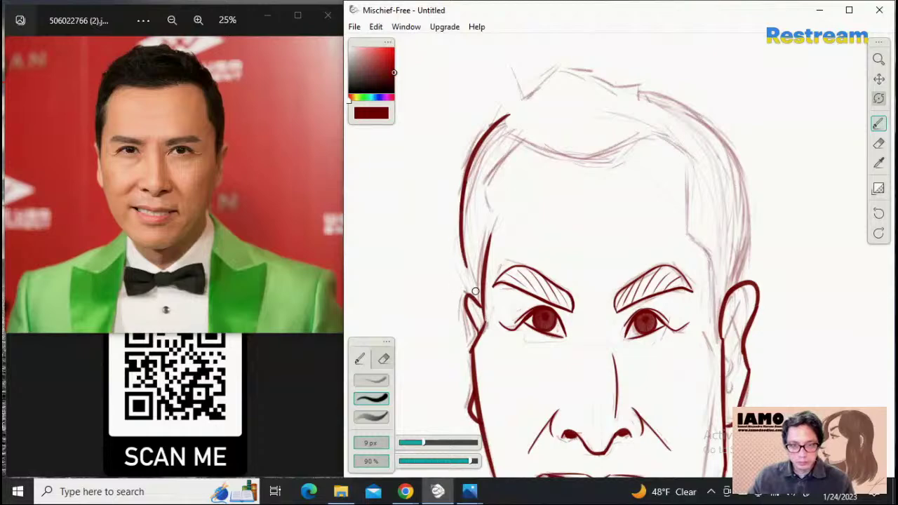
drag(464, 251, 482, 315)
key(ctrl+z)
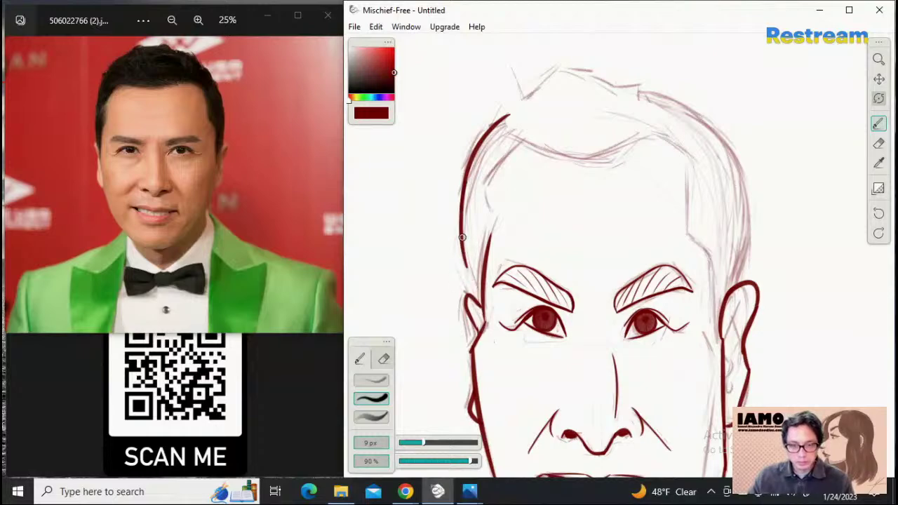
drag(463, 240, 482, 315)
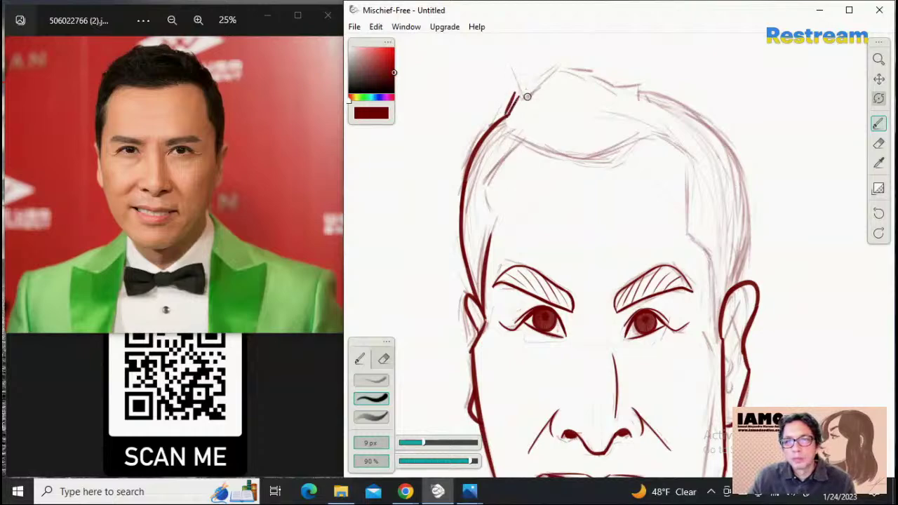
Ink the jagged top outline of the hair from the upper left contour across to the notch above the right forehead
mouse_move(509, 115)
mouse_down()
mouse_move(557, 66)
mouse_move(640, 85)
mouse_move(645, 99)
mouse_up()
key(ctrl+z)
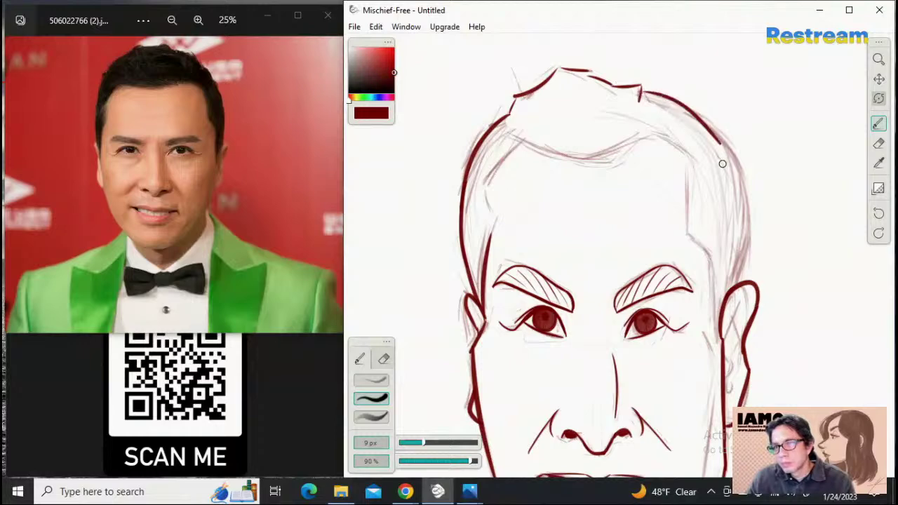
Try several strokes for the upper right hair contour starting from the notch, and undo them
drag(649, 92, 739, 154)
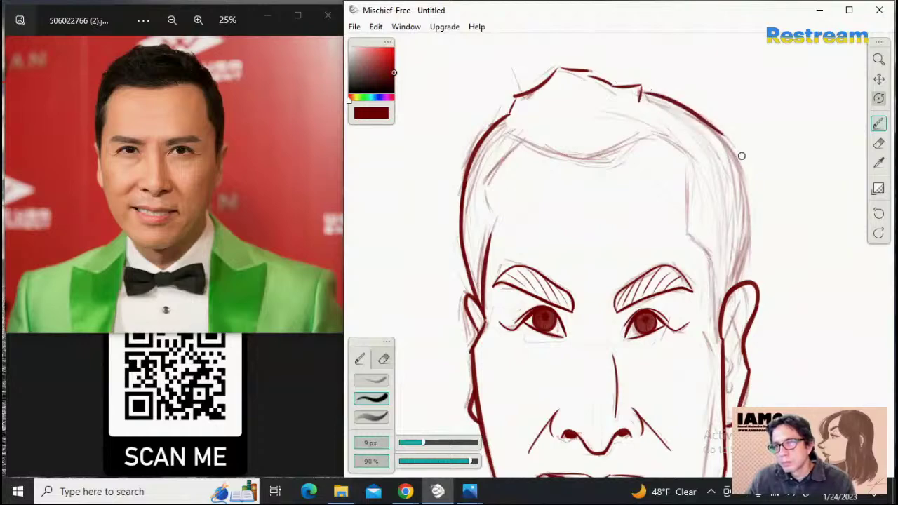
key(ctrl+z)
mouse_move(641, 92)
mouse_down()
mouse_move(675, 99)
mouse_move(729, 156)
mouse_up()
key(ctrl+z)
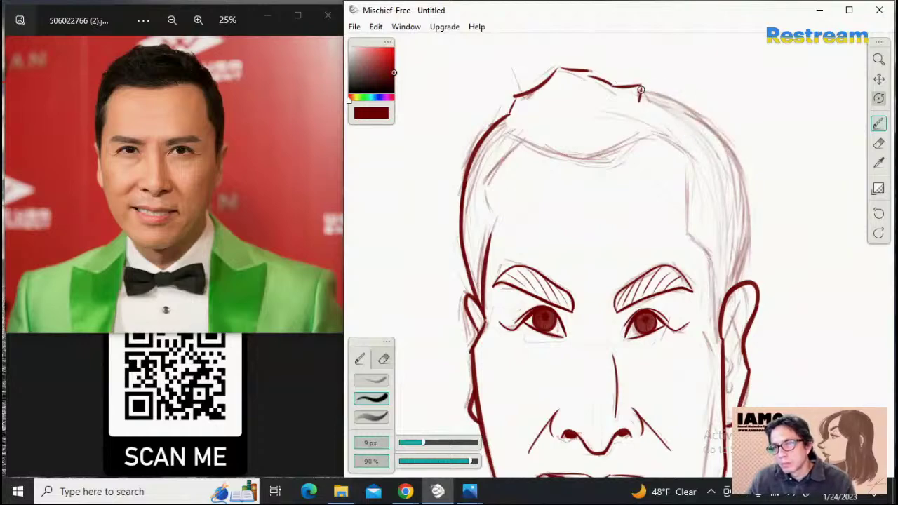
drag(641, 91, 707, 135)
key(ctrl+z)
drag(640, 90, 708, 125)
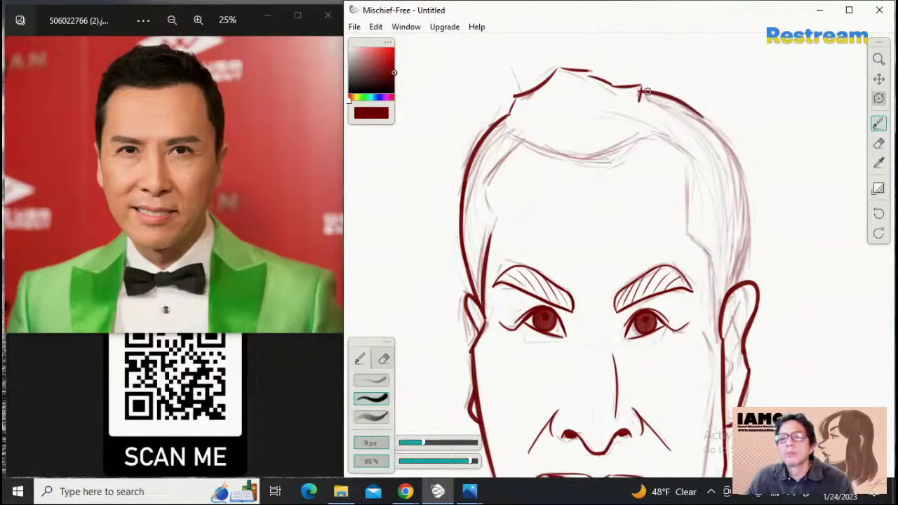
key(ctrl+z)
drag(641, 92, 699, 132)
key(ctrl+z)
drag(640, 92, 701, 111)
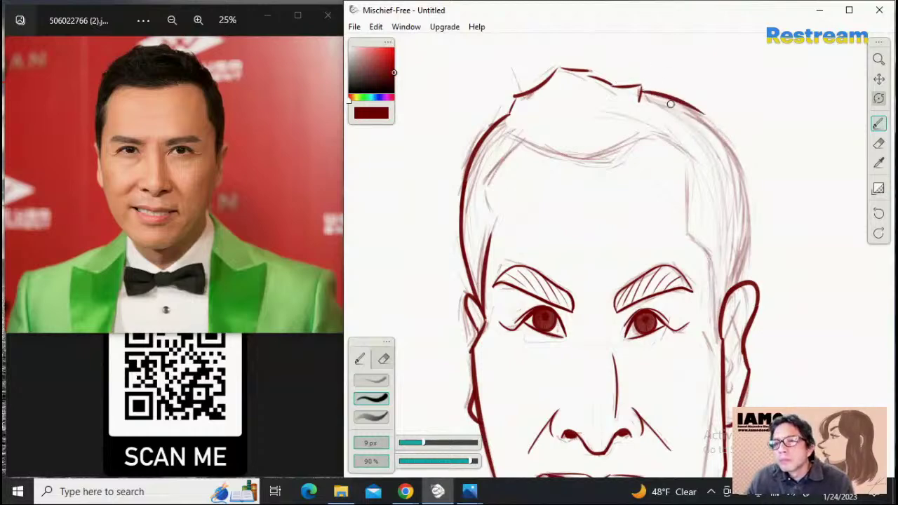
key(ctrl+z)
key(ctrl+z)
Ink the upper right hair contour from the notch around the rounded corner of the head, redoing strokes that miss the curve
mouse_move(644, 91)
mouse_down()
mouse_move(707, 116)
mouse_move(688, 107)
mouse_move(725, 141)
mouse_up()
key(ctrl+z)
drag(681, 103, 741, 152)
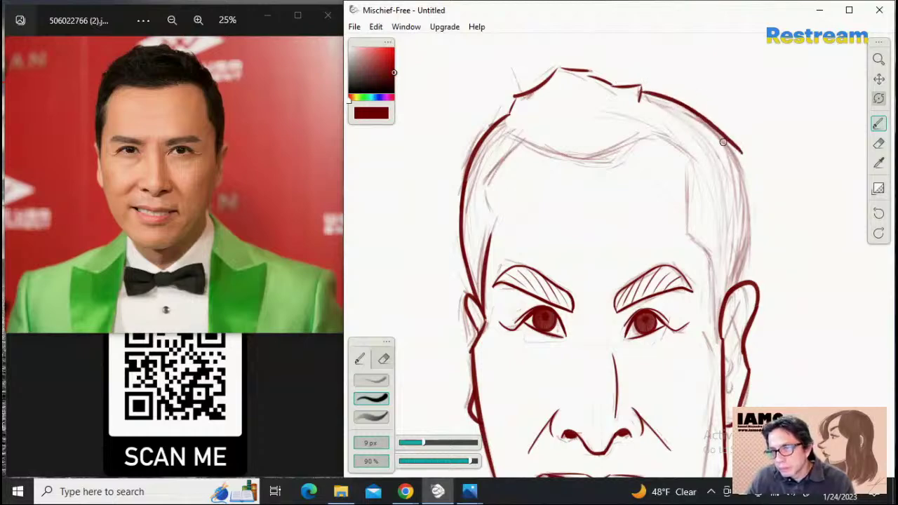
key(ctrl+z)
drag(680, 103, 729, 151)
key(ctrl+z)
drag(684, 106, 730, 149)
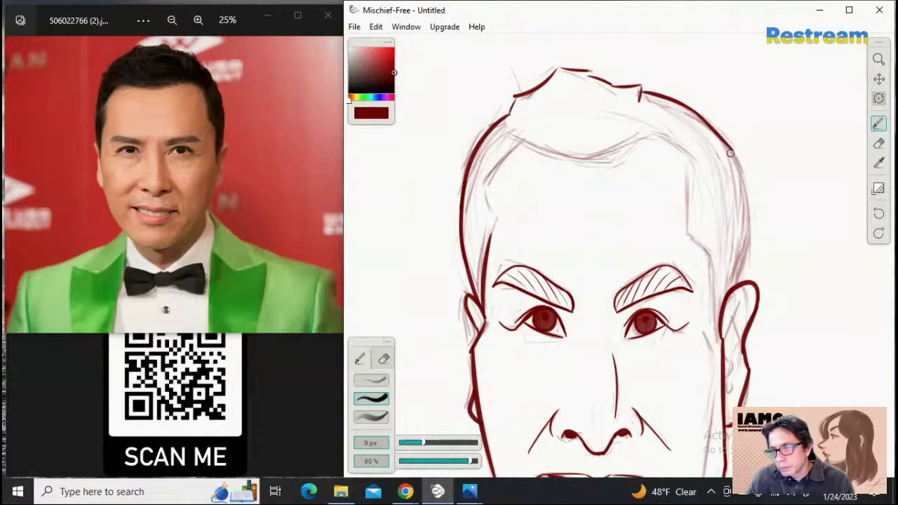
key(ctrl+z)
drag(688, 111, 743, 175)
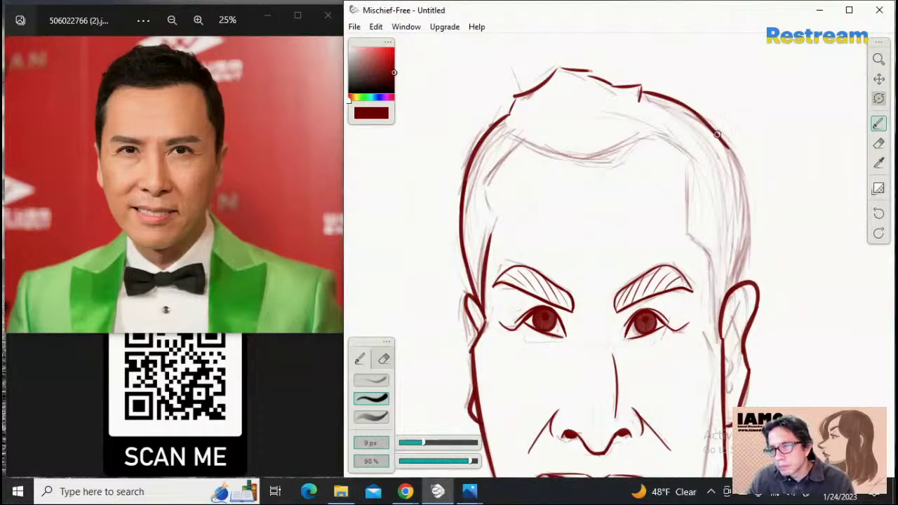
Extend the right hair contour down past the rounded corner of the head, redoing strokes that miss the sketch
drag(717, 133, 746, 196)
key(ctrl+z)
key(ctrl+z)
drag(723, 142, 741, 179)
key(ctrl+z)
key(ctrl+z)
drag(710, 128, 751, 203)
key(ctrl+z)
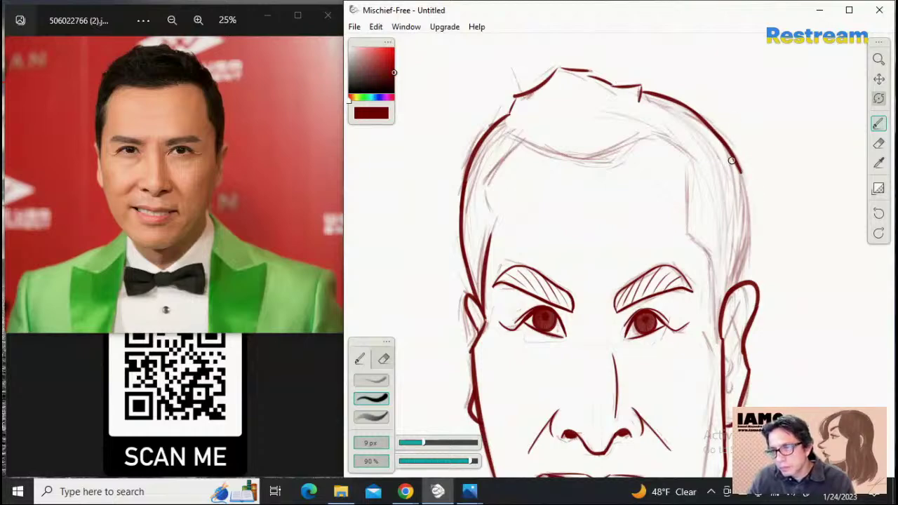
Ink the right side of the hair contour down along the side of the head to above the ear
drag(733, 161, 751, 211)
key(ctrl+z)
mouse_move(731, 156)
mouse_down()
mouse_move(746, 203)
mouse_move(747, 252)
mouse_up()
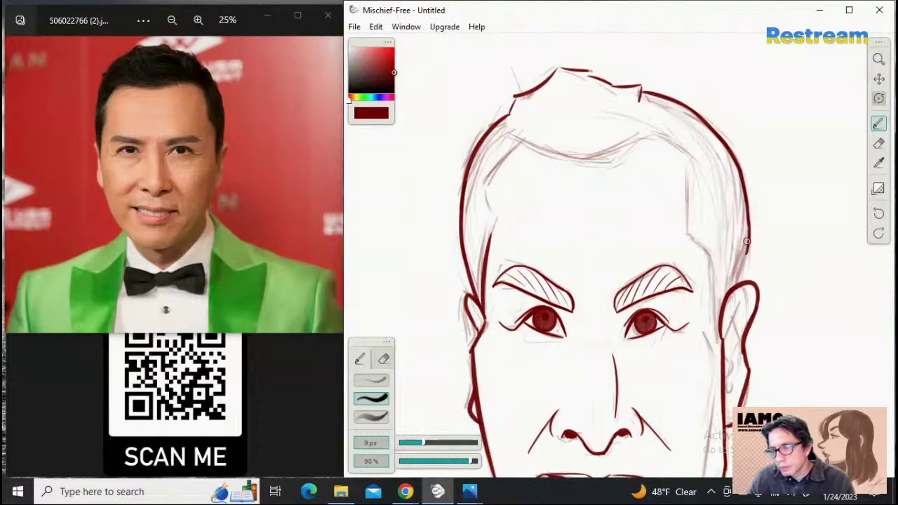
key(ctrl+z)
Ink the lowest part of the right hair contour, curving inward to the top of the ear, redoing strokes as needed
drag(747, 208, 736, 287)
key(ctrl+z)
key(ctrl+z)
key(ctrl+z)
key(ctrl+z)
key(ctrl+z)
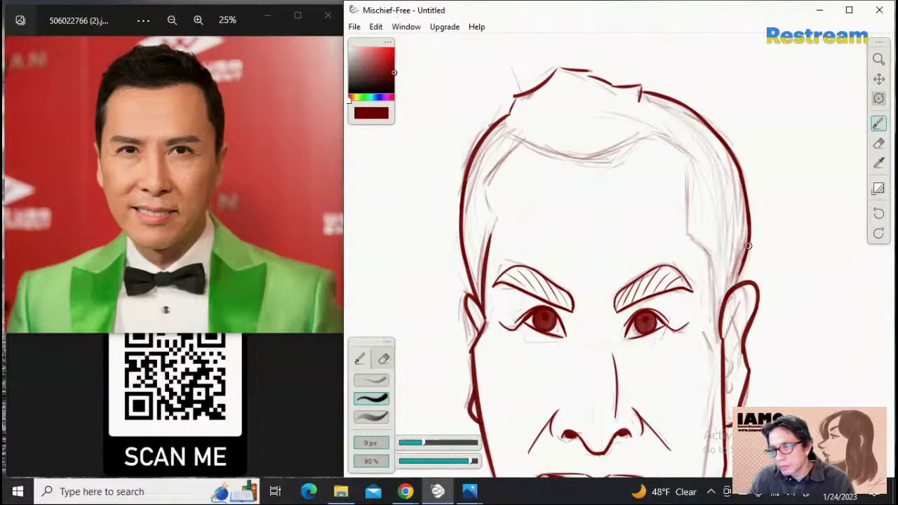
drag(748, 245, 734, 287)
key(ctrl+z)
drag(747, 246, 736, 287)
key(ctrl+z)
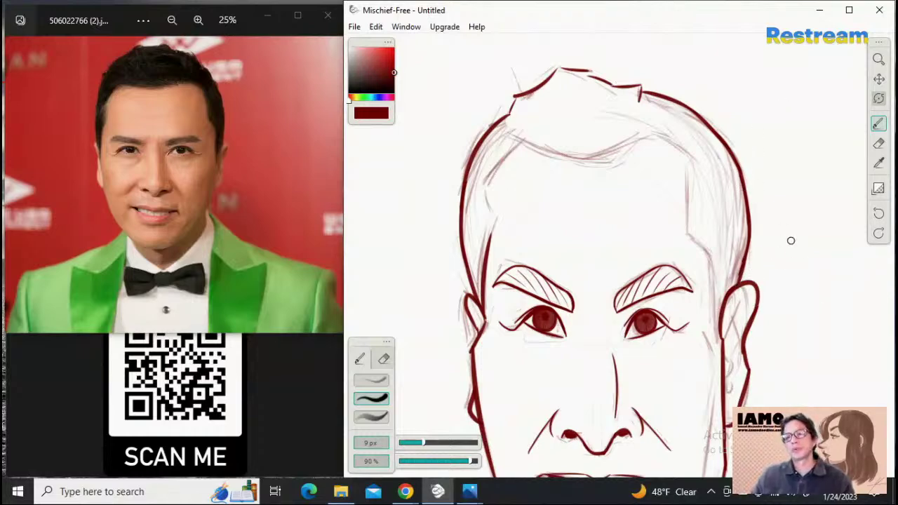
Reduce the brush size to 6 px and ink the left temple curve and the left half of the front hairline
key(bracketleft)
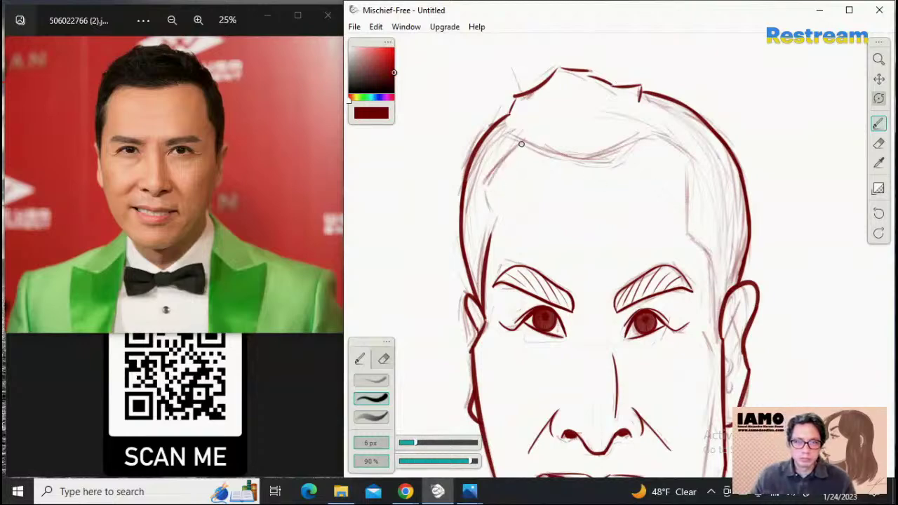
drag(524, 141, 483, 188)
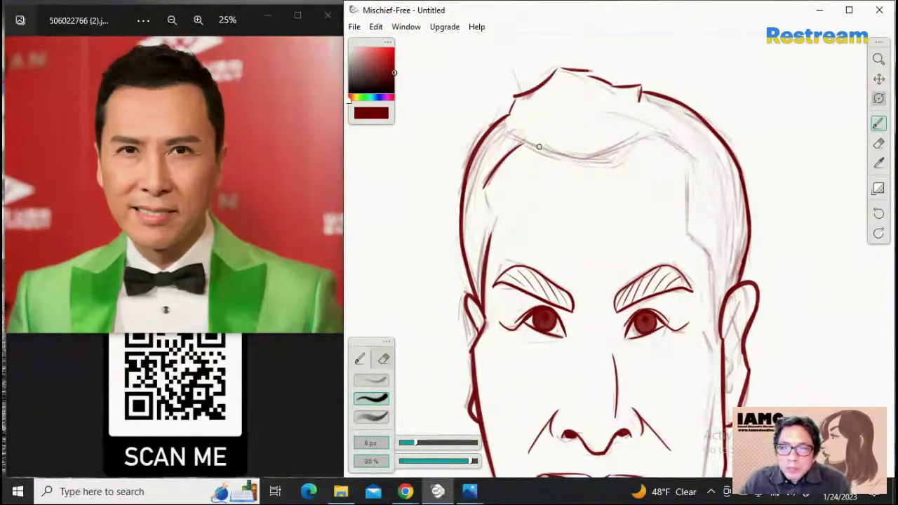
drag(520, 142, 591, 158)
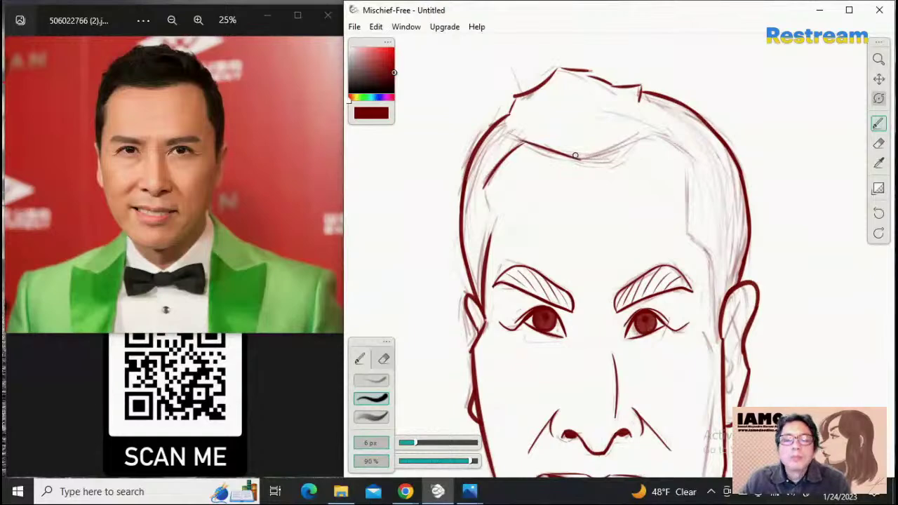
key(ctrl+z)
drag(522, 143, 583, 160)
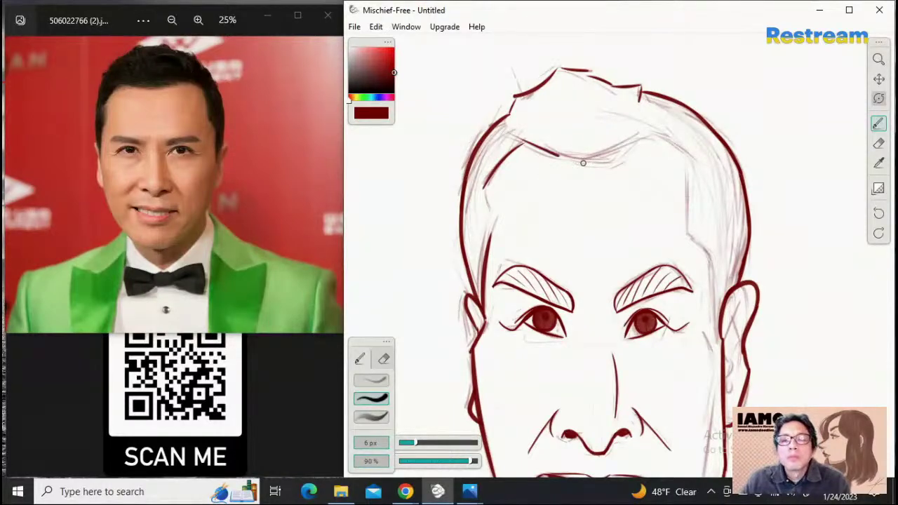
key(ctrl+z)
mouse_move(521, 141)
mouse_down()
mouse_move(586, 156)
mouse_move(638, 132)
mouse_up()
key(ctrl+z)
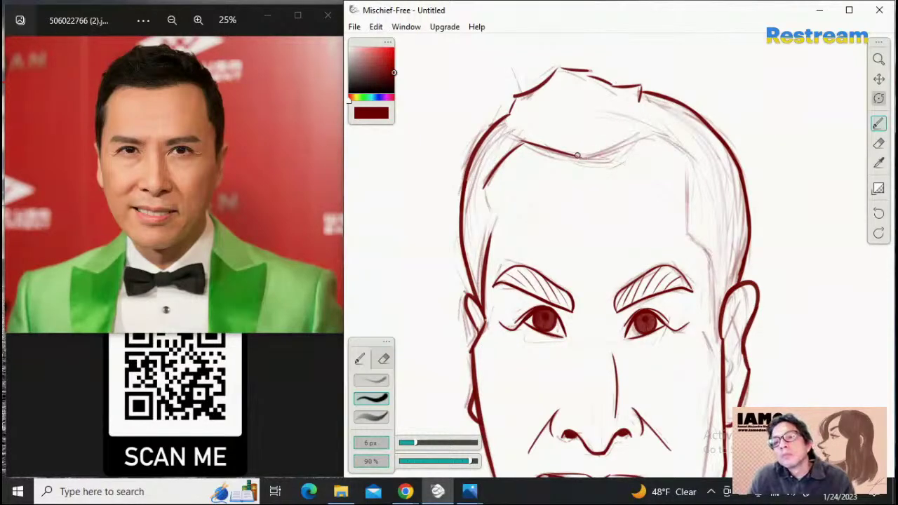
Ink the right half of the front hairline, around the temple corner and down the right side of the forehead
mouse_move(578, 157)
mouse_down()
mouse_move(634, 136)
mouse_move(689, 160)
mouse_move(688, 240)
mouse_up()
key(ctrl+z)
key(ctrl+z)
drag(690, 168, 689, 243)
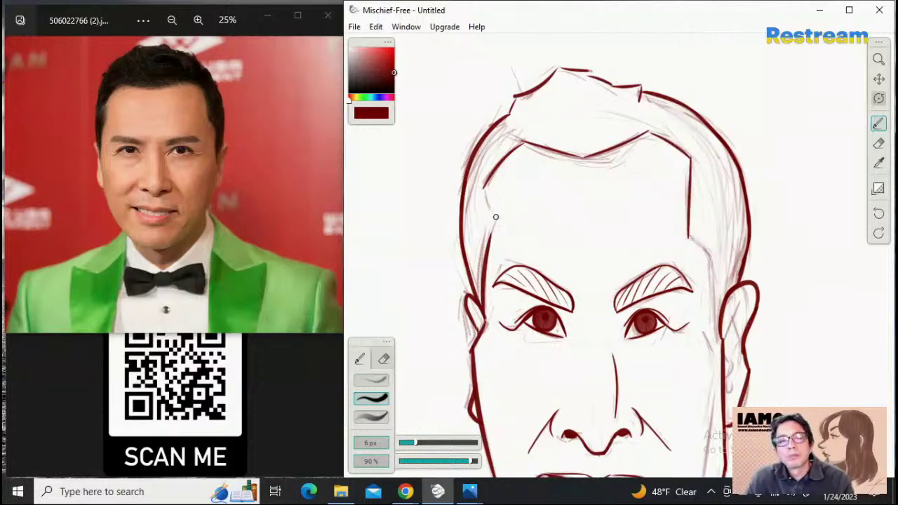
Ink the left temple hairline from its corner down to the sideburn line
drag(482, 188, 494, 241)
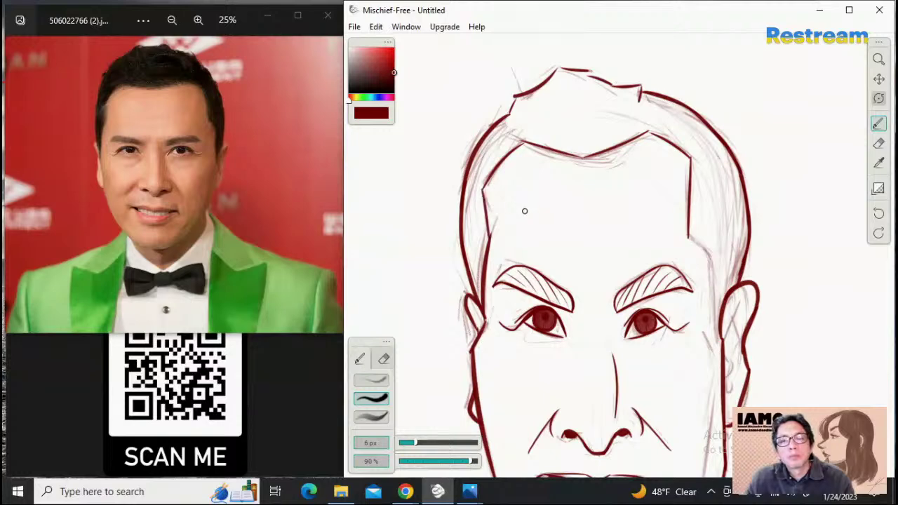
key(ctrl+z)
drag(484, 187, 489, 237)
key(ctrl+z)
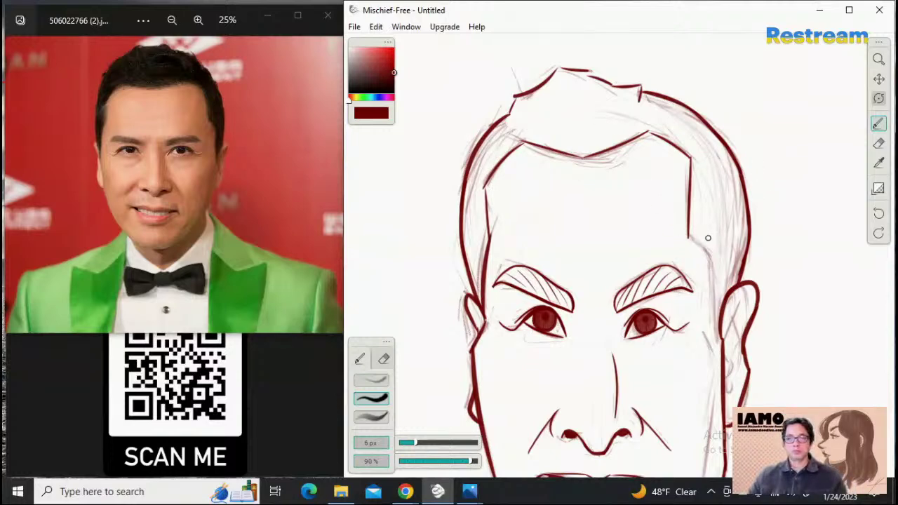
Ink the short diagonal hairline at the right temple leading outward to the sideburn, redoing strokes as needed
key(ctrl+z)
mouse_move(689, 235)
mouse_down()
mouse_move(714, 257)
mouse_move(703, 252)
mouse_move(710, 267)
mouse_up()
key(ctrl+z)
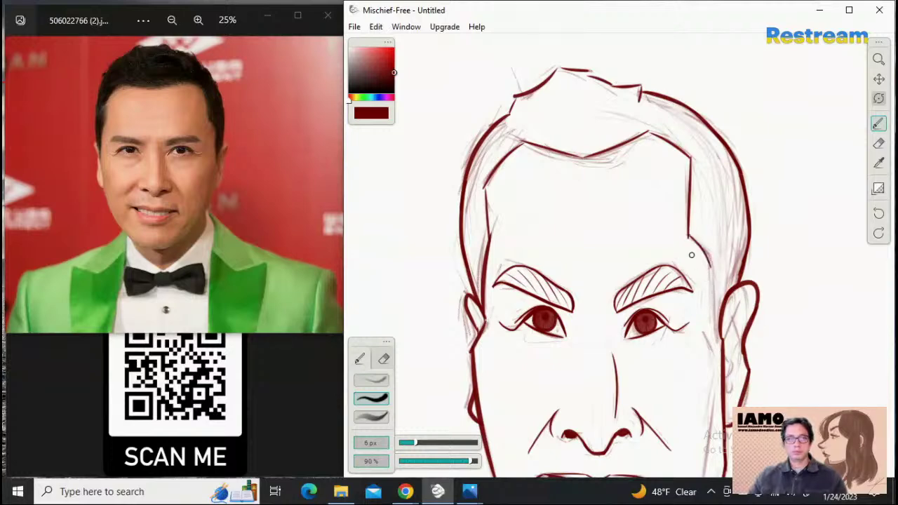
key(ctrl+z)
drag(688, 236, 711, 257)
key(ctrl+z)
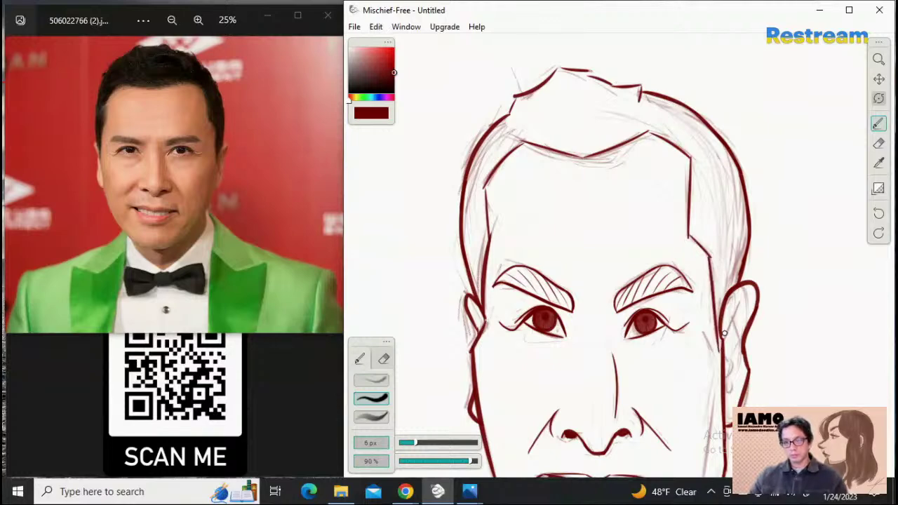
Ink the inner edge of the right sideburn down to the face contour beside the ear
key(ctrl+z)
drag(712, 258, 719, 340)
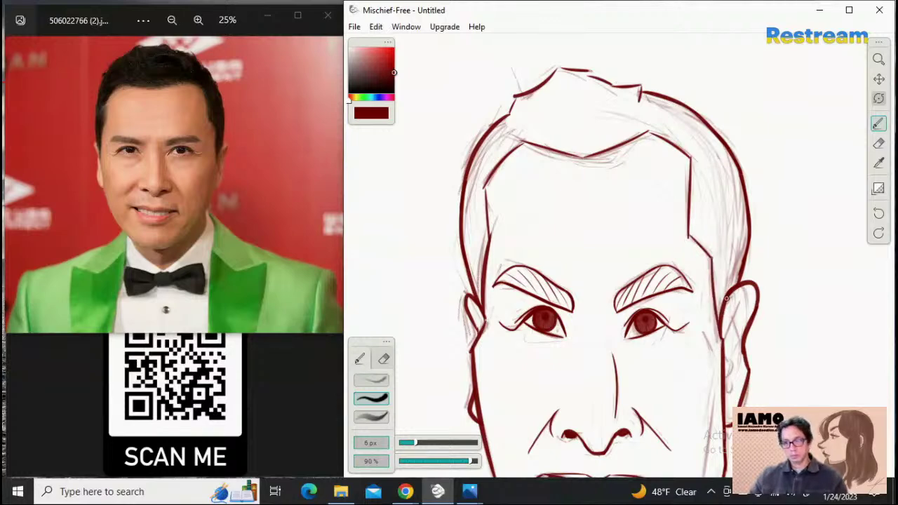
key(ctrl+z)
drag(711, 259, 719, 347)
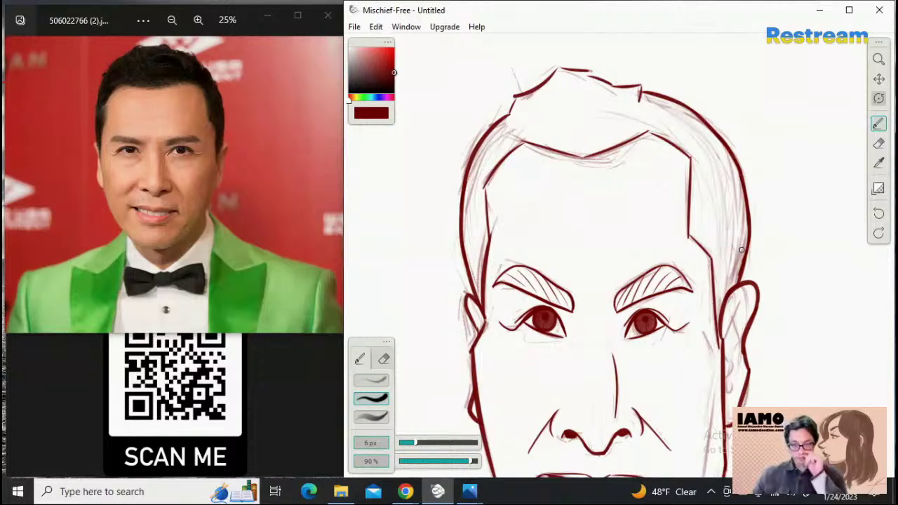
Ink the left neck line from the chin down toward the bow tie, redoing strokes until it follows the sketch
click(878, 60)
drag(798, 159, 769, 162)
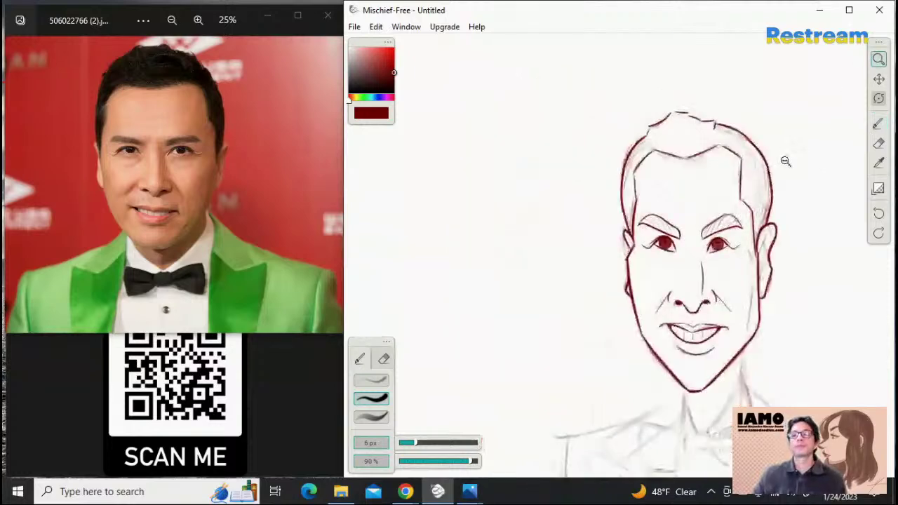
click(879, 79)
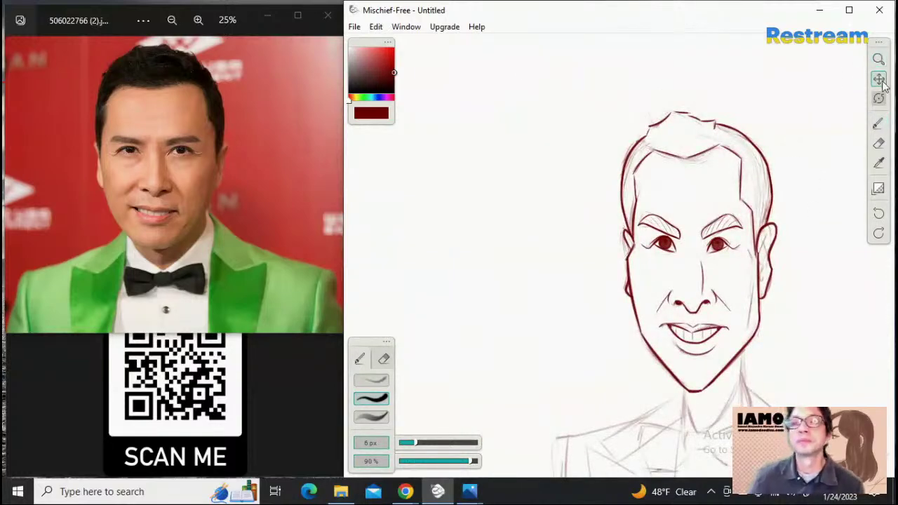
mouse_move(793, 206)
mouse_down()
mouse_move(683, 153)
mouse_move(686, 144)
mouse_up()
click(879, 59)
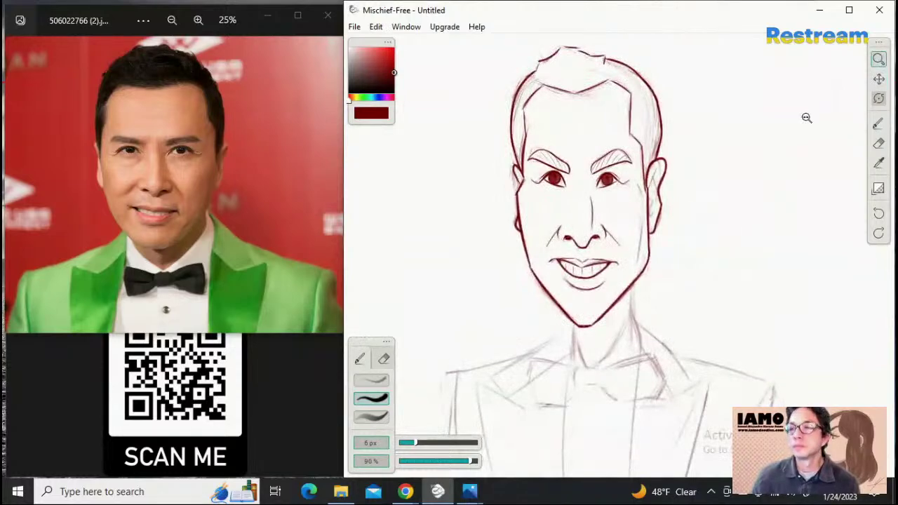
click(701, 269)
click(879, 79)
drag(732, 283, 796, 111)
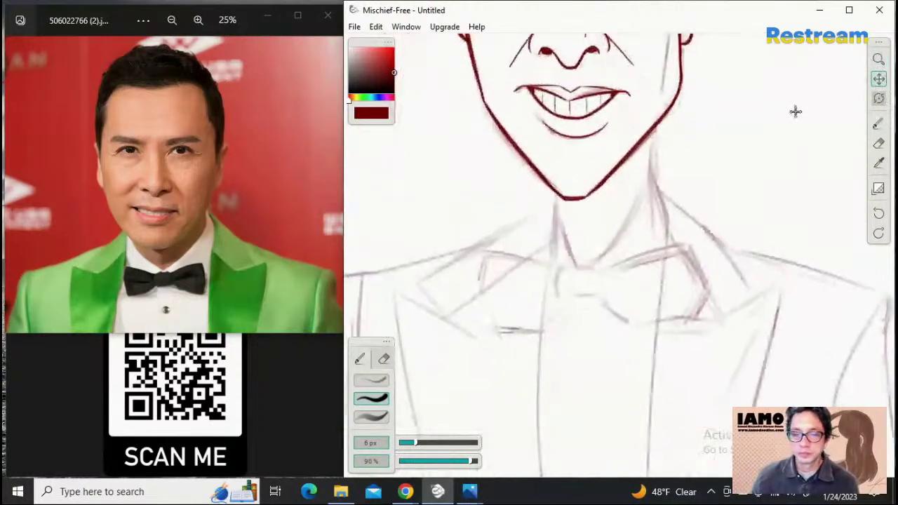
click(877, 123)
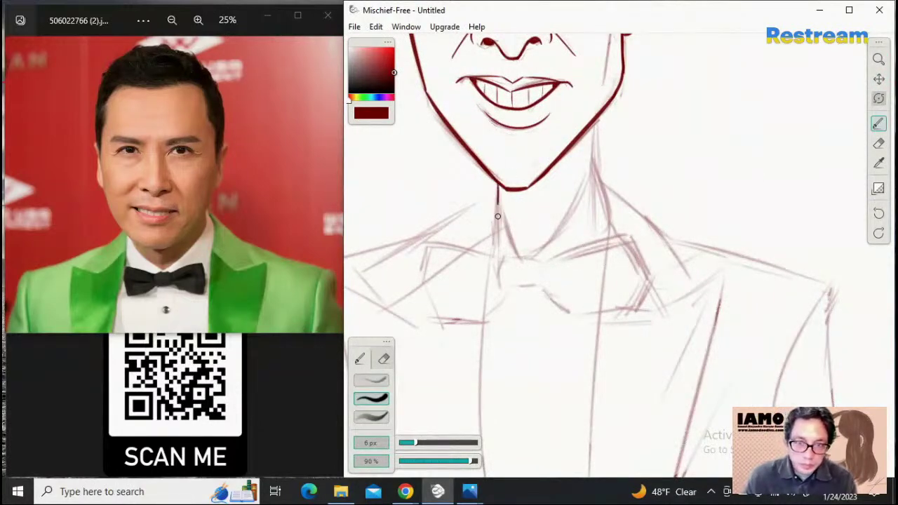
drag(499, 198, 479, 269)
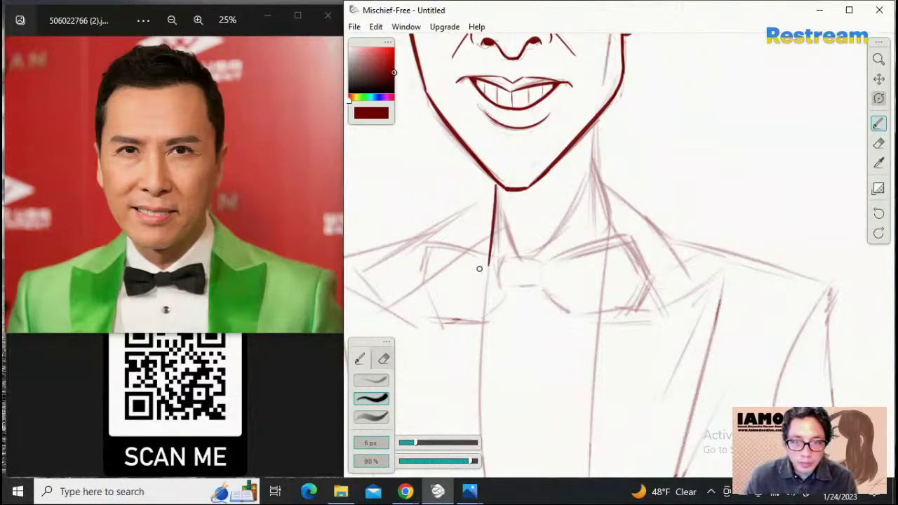
key(ctrl+z)
drag(497, 183, 497, 258)
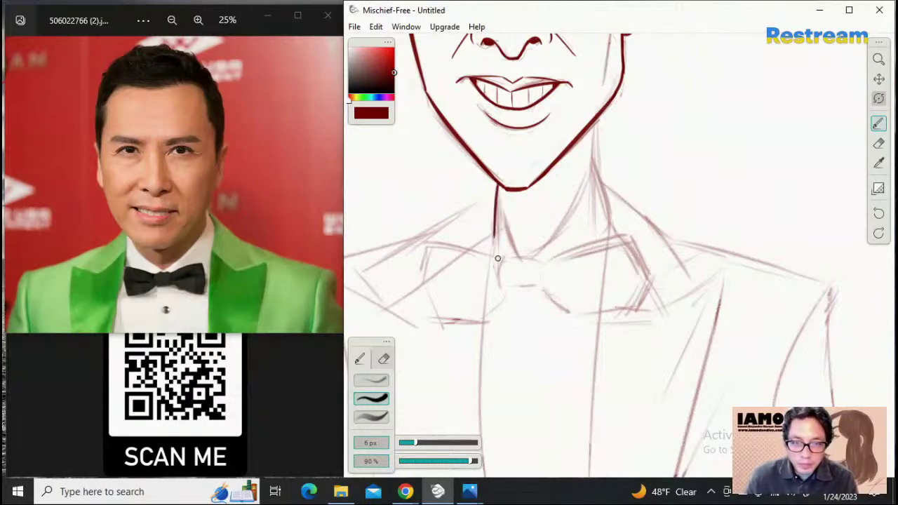
key(ctrl+z)
drag(497, 184, 493, 271)
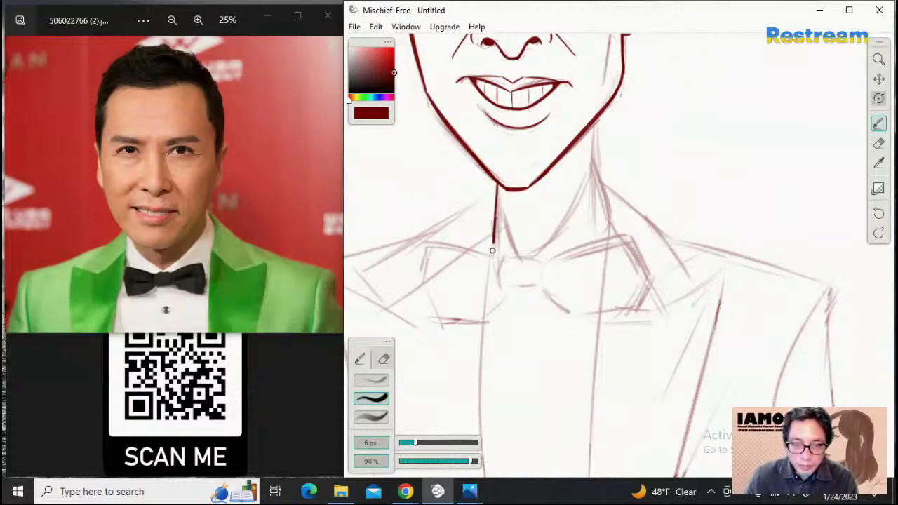
key(ctrl+z)
key(ctrl+z)
drag(495, 209, 492, 258)
key(ctrl+z)
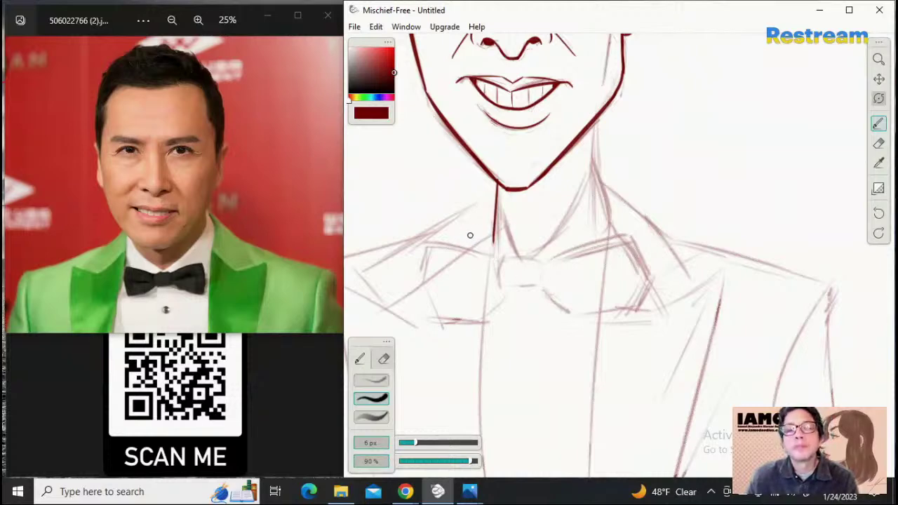
Set the brush size to 8 px and ink the top edge of the bow tie's left wing and the knot's left and bottom edges
key(bracketright)
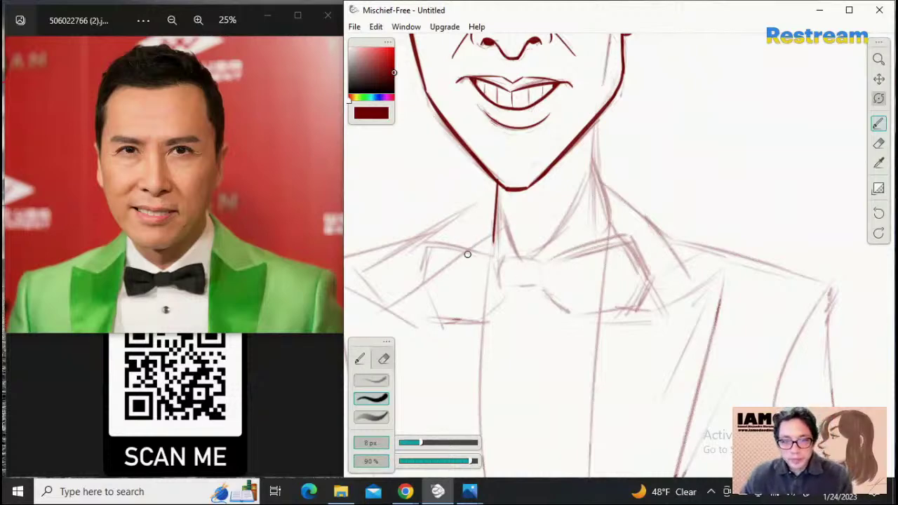
mouse_move(429, 242)
mouse_down()
mouse_move(503, 263)
mouse_move(506, 290)
mouse_up()
key(ctrl+z)
mouse_move(500, 259)
mouse_down()
mouse_move(505, 292)
mouse_move(545, 289)
mouse_up()
mouse_move(494, 259)
mouse_down()
mouse_move(546, 268)
mouse_move(537, 289)
mouse_move(546, 269)
mouse_move(503, 256)
mouse_move(535, 259)
mouse_move(540, 286)
mouse_up()
key(ctrl+z)
key(ctrl+z)
key(ctrl+z)
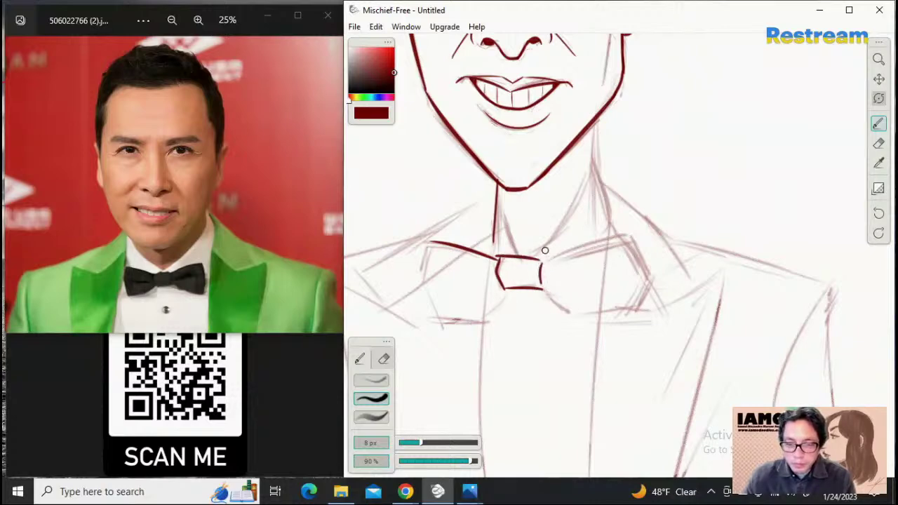
key(ctrl+z)
key(ctrl+z)
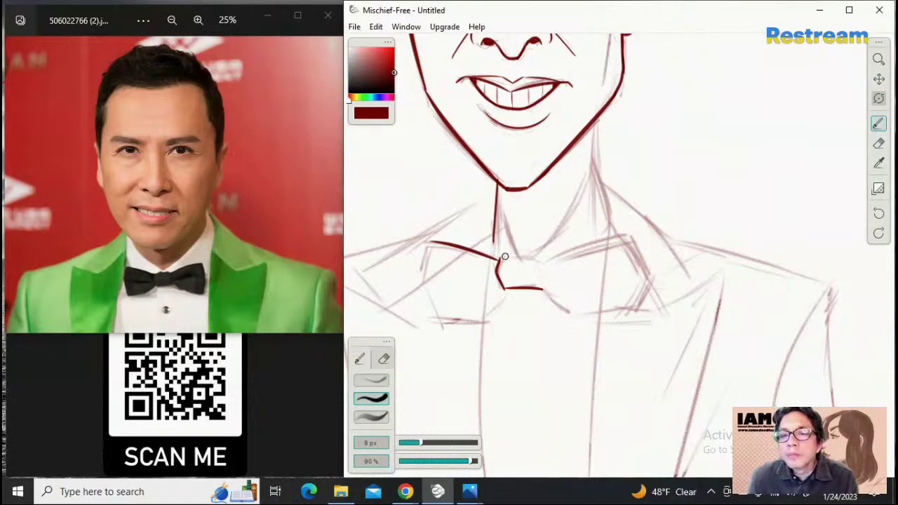
Ink the top and right edges of the bow tie's knot and the upper and outer edges of its right wing
mouse_move(501, 257)
mouse_down()
mouse_move(543, 262)
mouse_move(539, 282)
mouse_move(623, 237)
mouse_up()
key(ctrl+z)
key(ctrl+z)
key(ctrl+z)
mouse_move(544, 262)
mouse_down()
mouse_move(625, 236)
mouse_move(655, 282)
mouse_move(626, 307)
mouse_up()
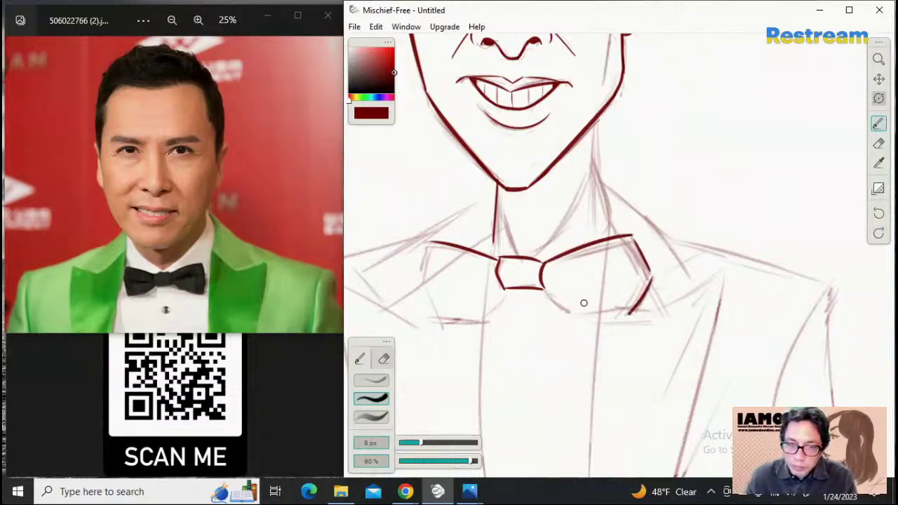
Ink the lower edge of the bow tie's right wing from the knot to the outer corner
drag(543, 288, 575, 315)
key(ctrl+z)
mouse_move(544, 290)
mouse_down()
mouse_move(573, 317)
mouse_move(646, 316)
mouse_up()
key(ctrl+z)
drag(574, 317, 636, 319)
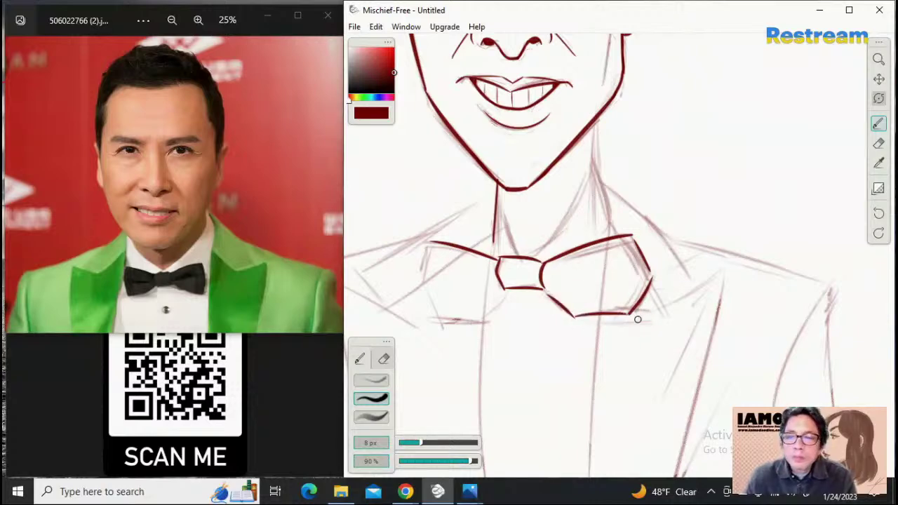
Ink the outer and lower edges of the bow tie's left wing, closing the shape at the knot
mouse_move(432, 244)
mouse_down()
mouse_move(420, 278)
mouse_move(454, 323)
mouse_move(488, 327)
mouse_move(484, 320)
mouse_up()
key(ctrl+z)
key(ctrl+z)
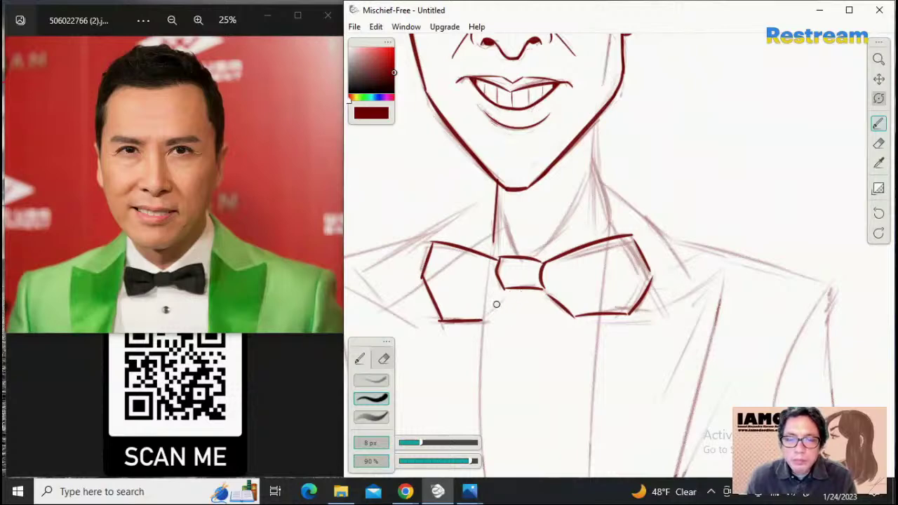
key(ctrl+z)
drag(511, 289, 483, 320)
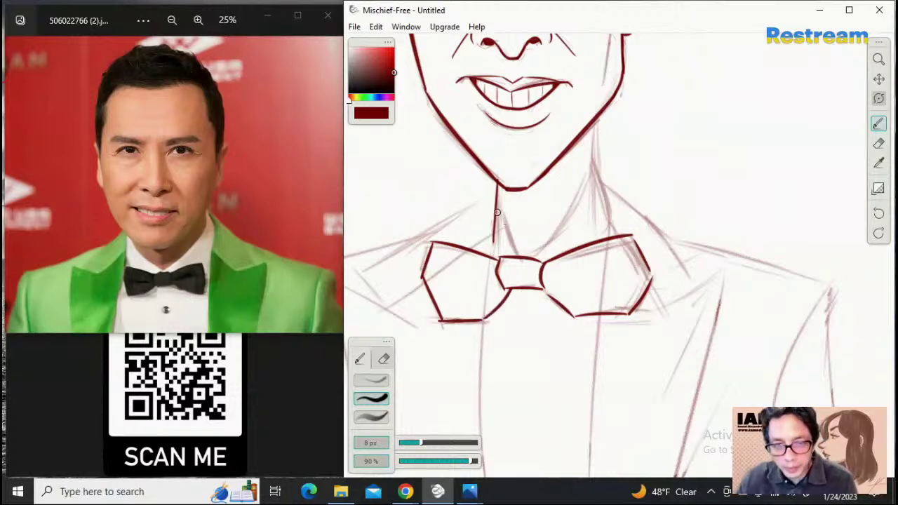
Ink the left inner collar line from the neck under the chin down to the bow tie's knot
drag(496, 192, 521, 250)
key(ctrl+z)
drag(497, 197, 520, 254)
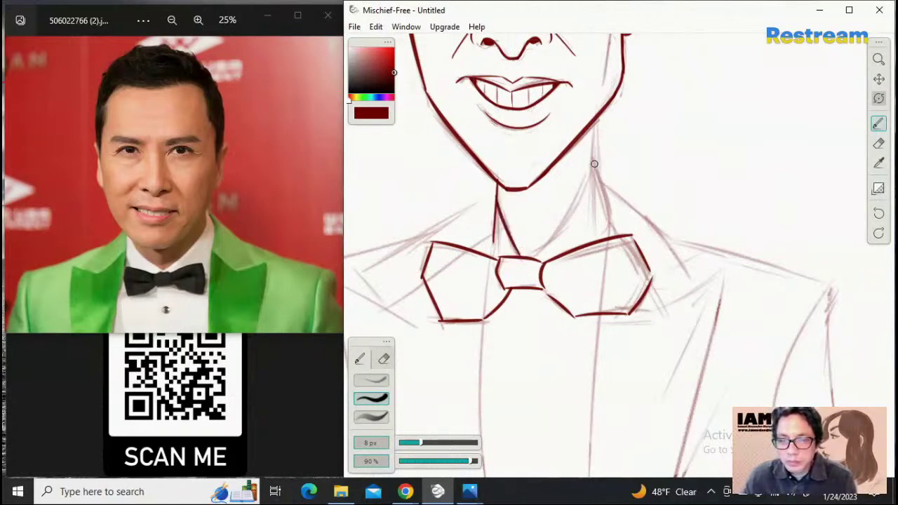
Ink the right neck line from the jaw and the inner collar curve down to the bow tie's knot
drag(593, 126, 598, 165)
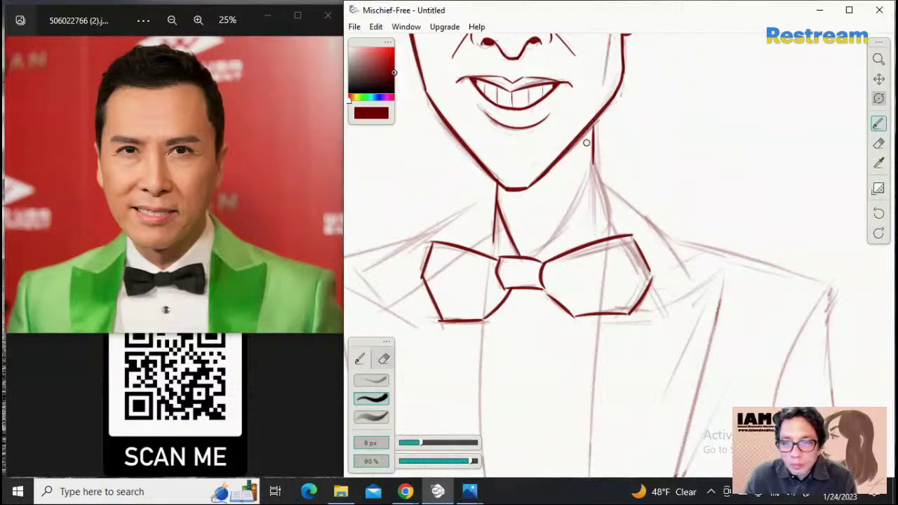
drag(595, 135, 595, 193)
key(ctrl+z)
mouse_move(594, 134)
mouse_down()
mouse_move(593, 185)
mouse_move(529, 256)
mouse_up()
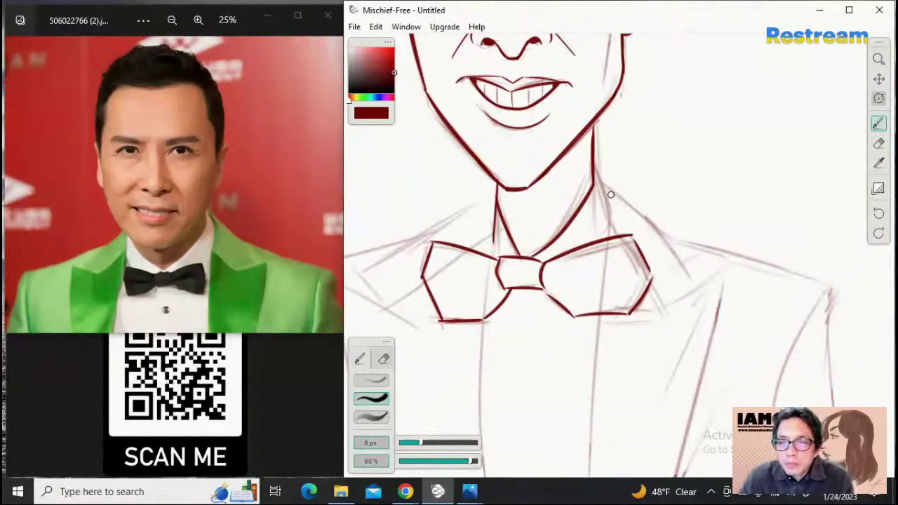
Ink the right collar edge from the neck to the bow tie and the left one from the jaw to the bow tie
drag(594, 161, 610, 223)
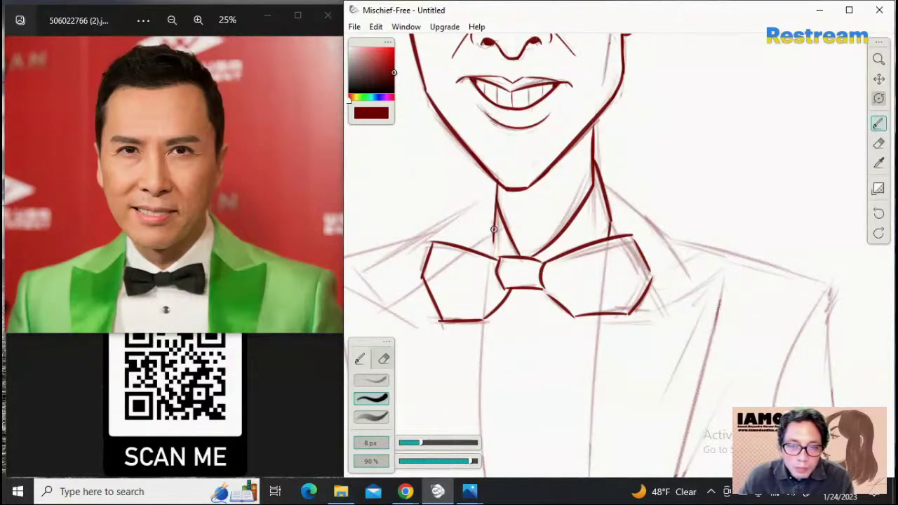
drag(494, 218, 489, 259)
key(ctrl+z)
drag(496, 218, 491, 256)
drag(496, 185, 487, 240)
key(ctrl+z)
drag(497, 181, 493, 248)
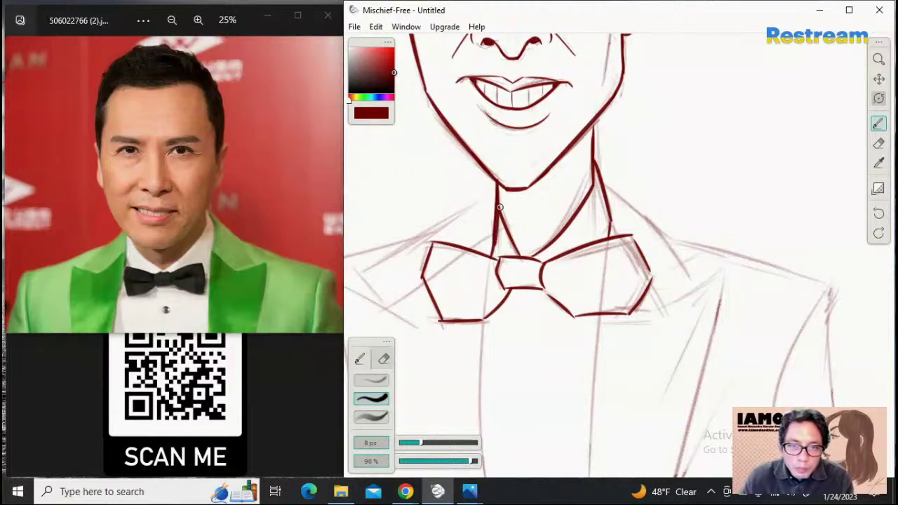
key(ctrl+z)
drag(497, 181, 494, 245)
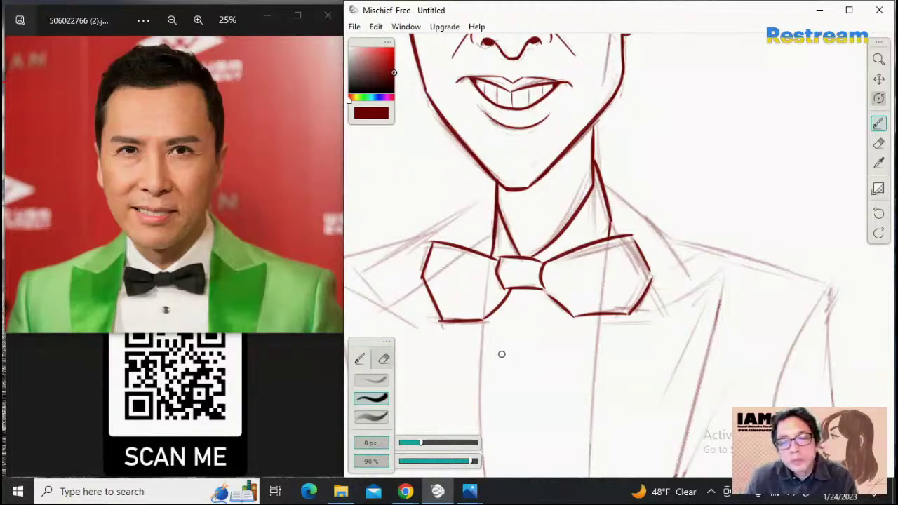
Try to ink the left shirt-front line below the bow tie with the 8 px brush
click(878, 58)
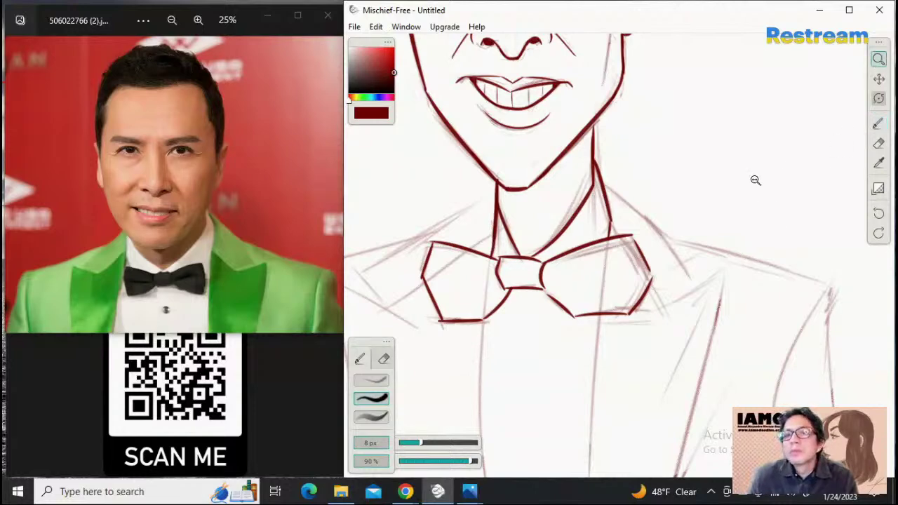
alt+click(756, 180)
click(878, 78)
drag(741, 227, 771, 140)
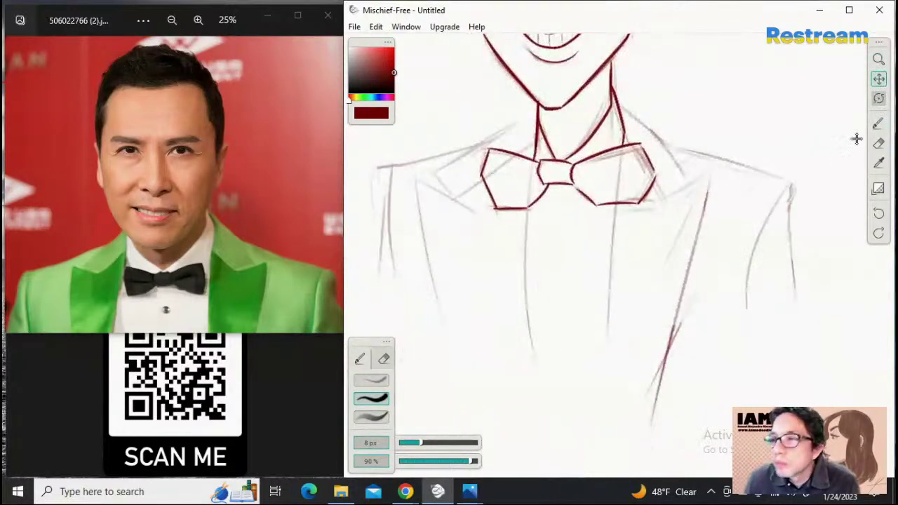
click(878, 124)
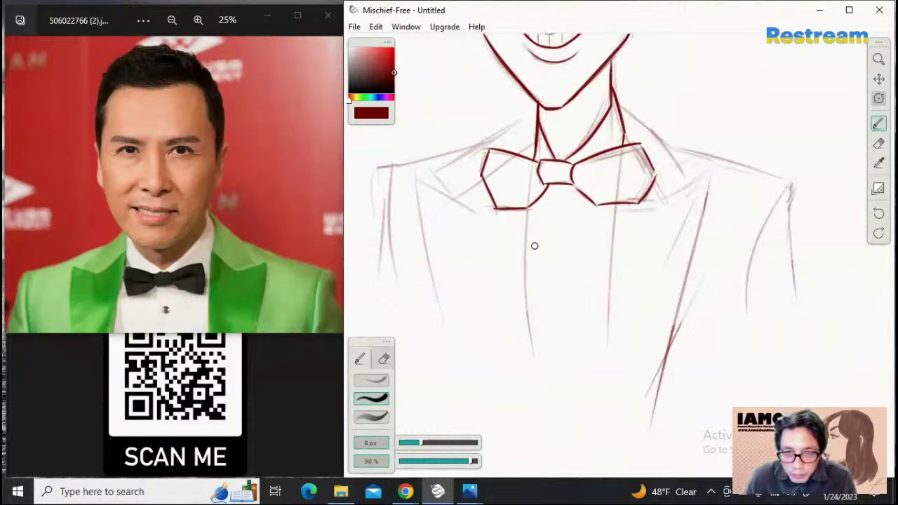
drag(529, 199, 531, 303)
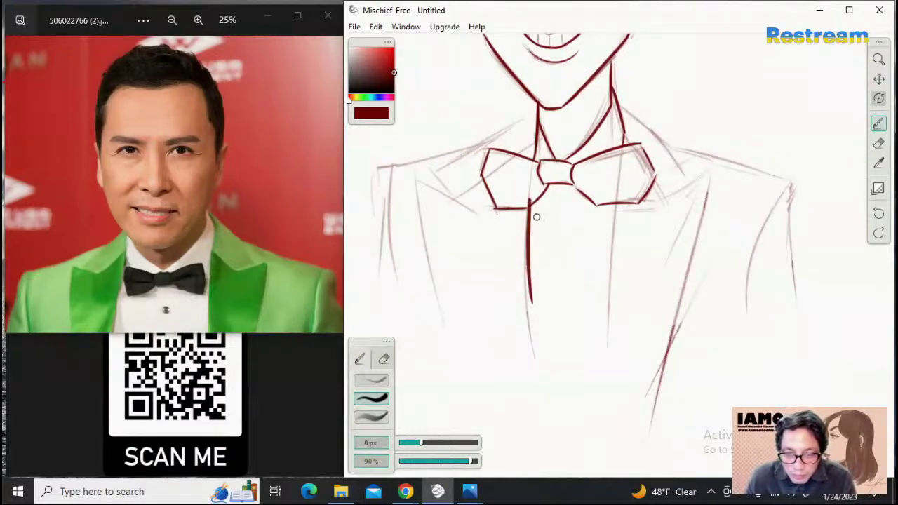
key(ctrl+z)
drag(530, 204, 530, 361)
key(ctrl+z)
drag(530, 205, 532, 354)
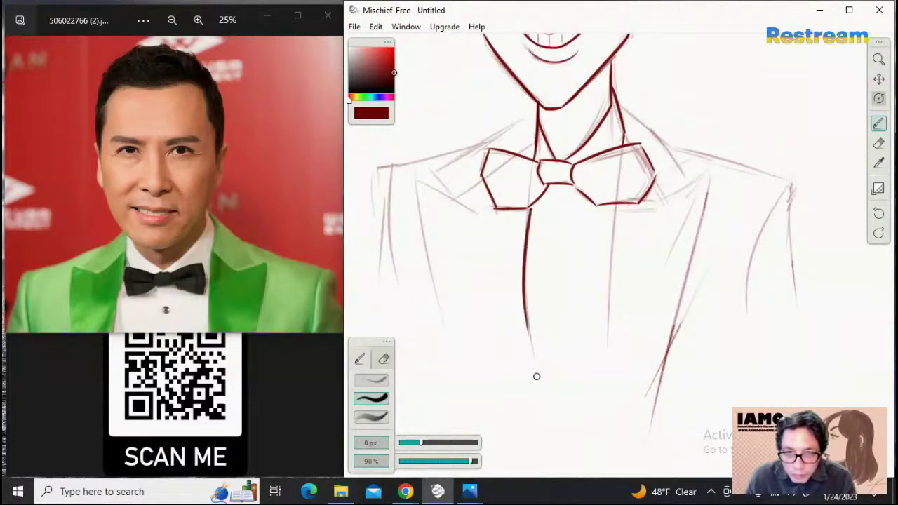
key(ctrl+z)
drag(529, 205, 530, 344)
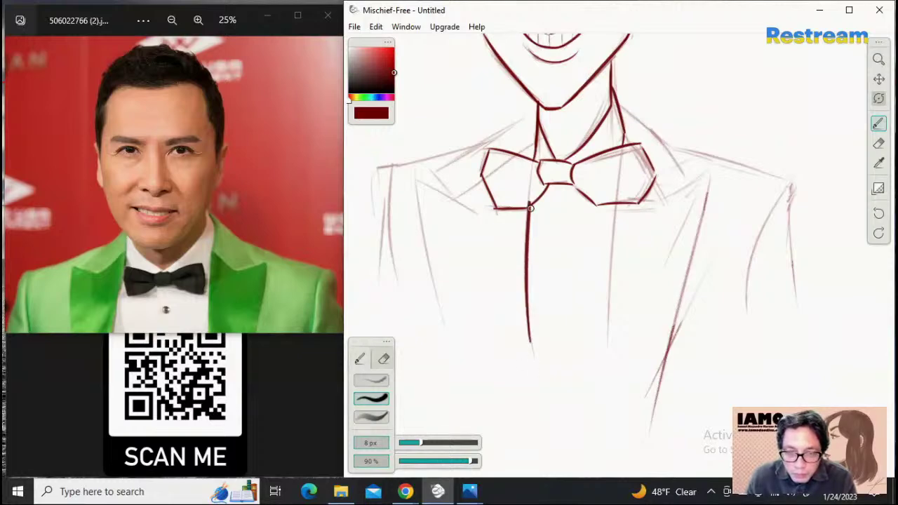
key(ctrl+z)
drag(529, 204, 530, 338)
key(ctrl+z)
drag(528, 204, 531, 354)
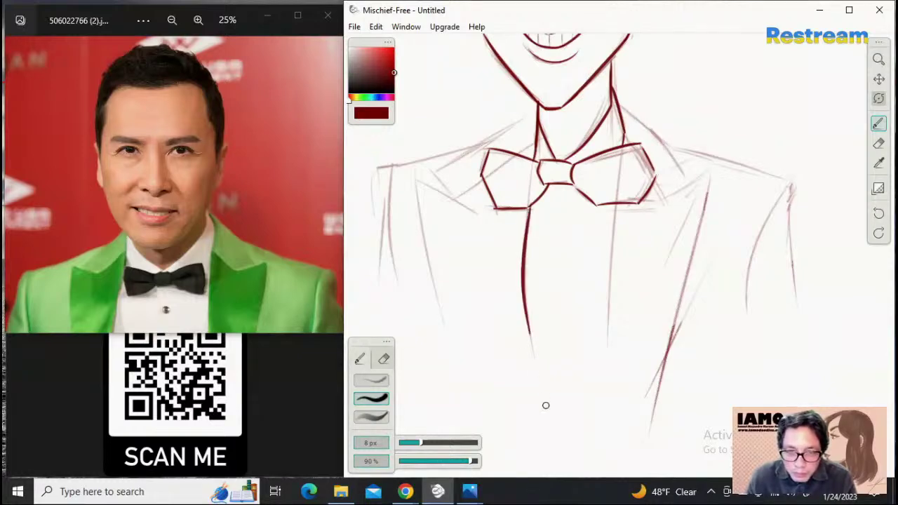
key(ctrl+z)
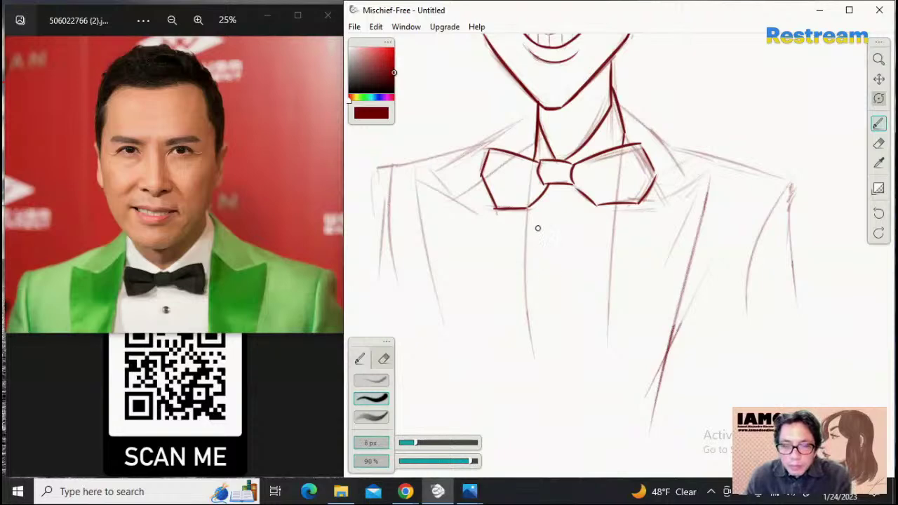
Try to ink the left shirt-front line again with a thinner 6 px brush
drag(529, 204, 532, 331)
key(ctrl+z)
drag(528, 207, 523, 273)
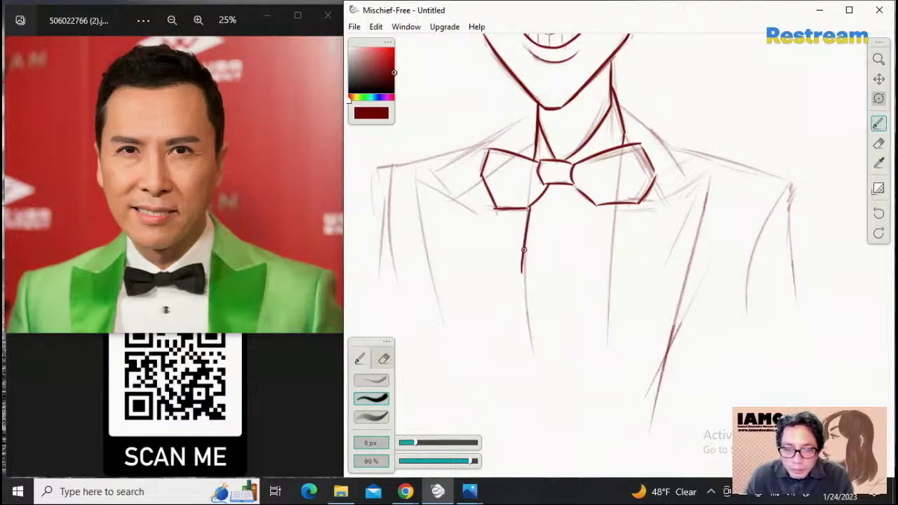
key(ctrl+z)
drag(528, 207, 525, 258)
key(ctrl+z)
mouse_move(526, 209)
mouse_down()
mouse_move(534, 299)
mouse_move(521, 276)
mouse_move(531, 303)
mouse_up()
key(ctrl+z)
key(ctrl+z)
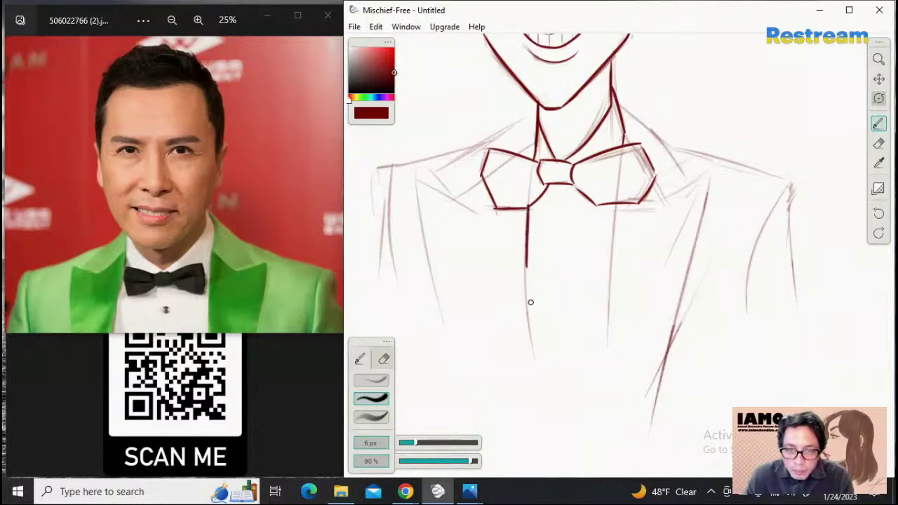
key(ctrl+z)
drag(527, 206, 525, 267)
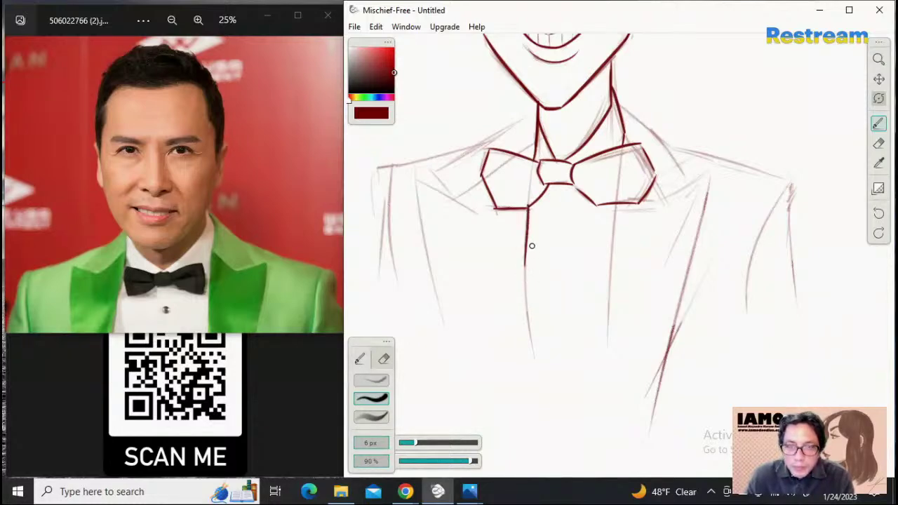
key(ctrl+z)
Try to start the left shirt-front line with short strokes from the lower corner of the bow tie's left wing
click(878, 58)
drag(628, 231, 795, 154)
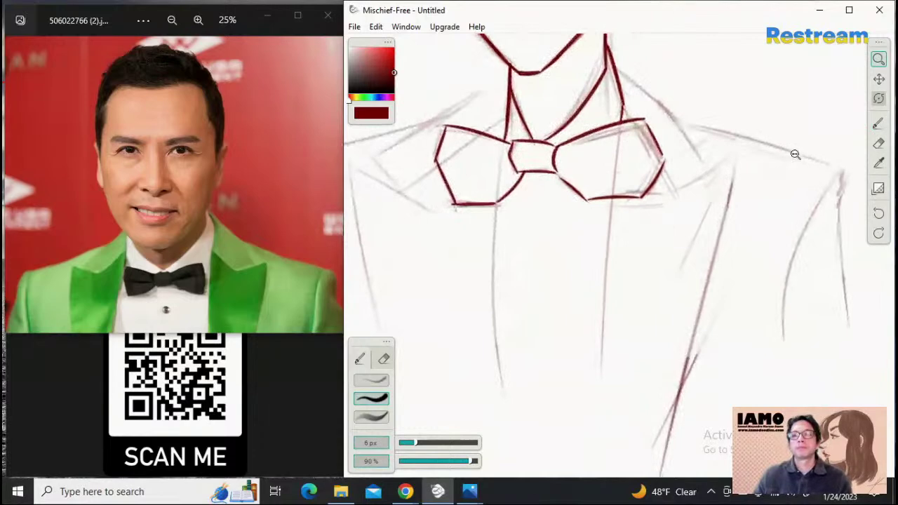
click(878, 78)
drag(671, 264, 666, 176)
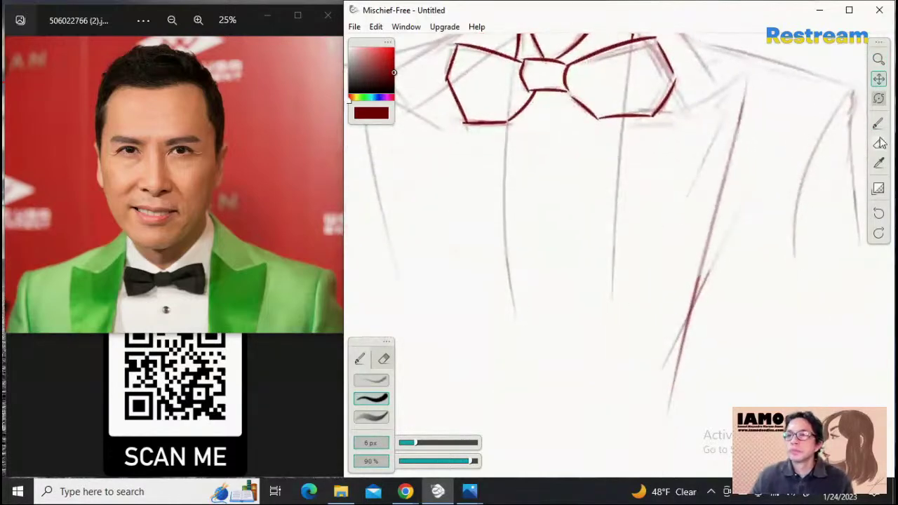
click(878, 123)
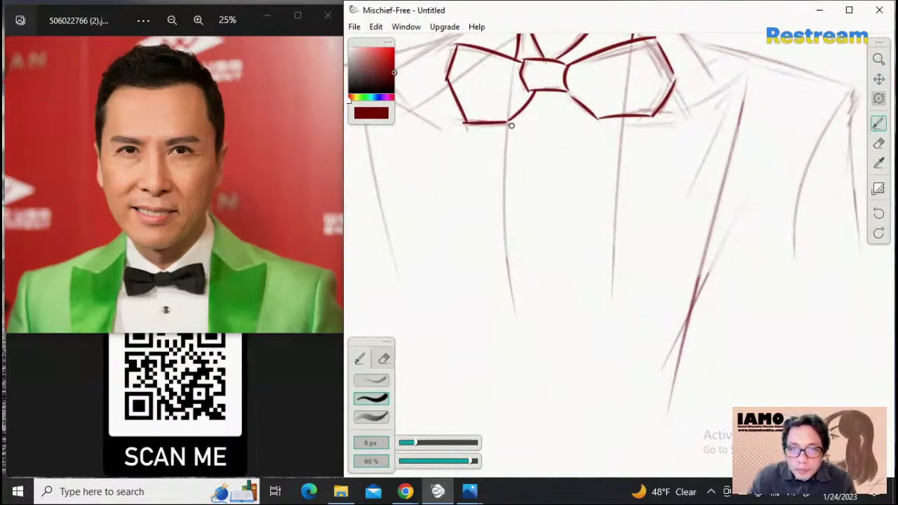
drag(512, 125, 502, 162)
key(ctrl+z)
drag(506, 123, 502, 175)
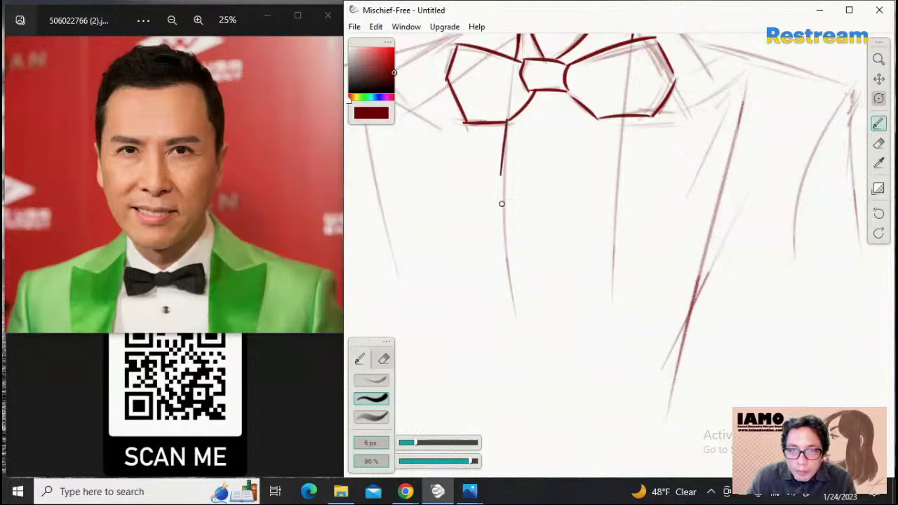
key(ctrl+z)
drag(505, 125, 500, 177)
key(ctrl+z)
drag(508, 123, 506, 160)
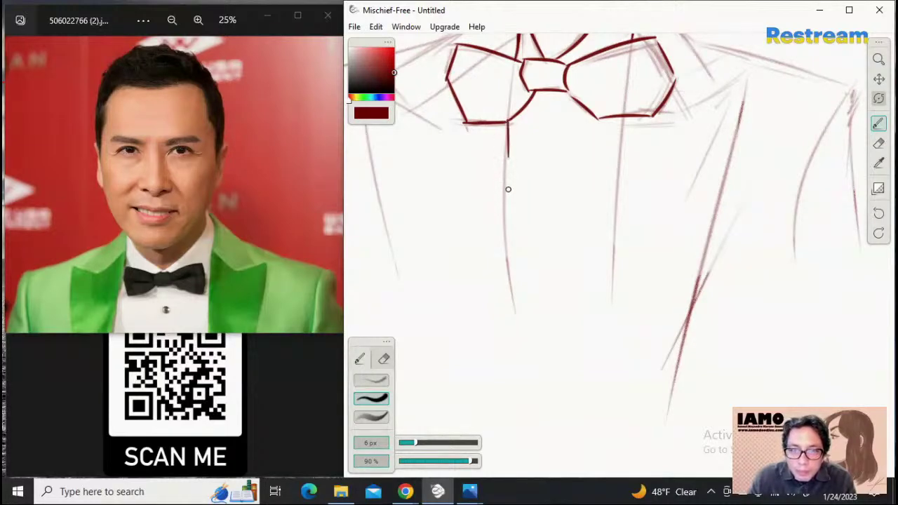
key(ctrl+z)
drag(507, 124, 505, 162)
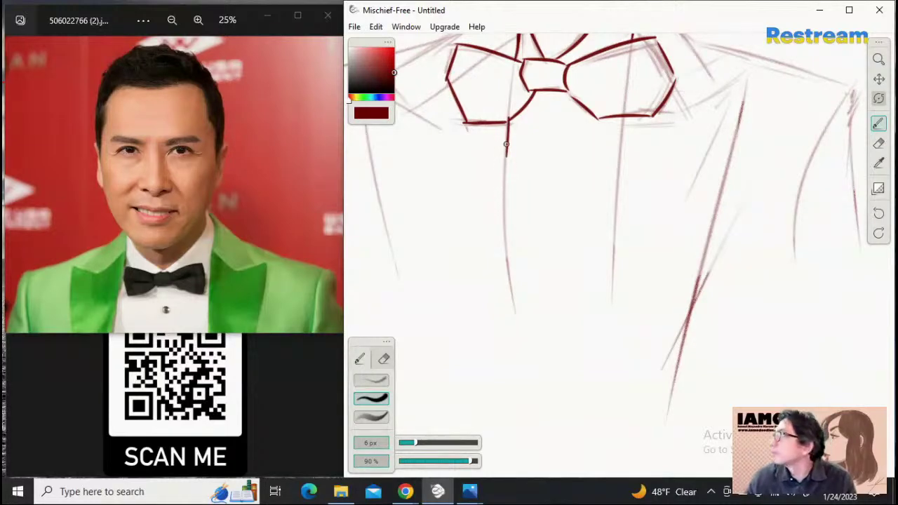
key(ctrl+z)
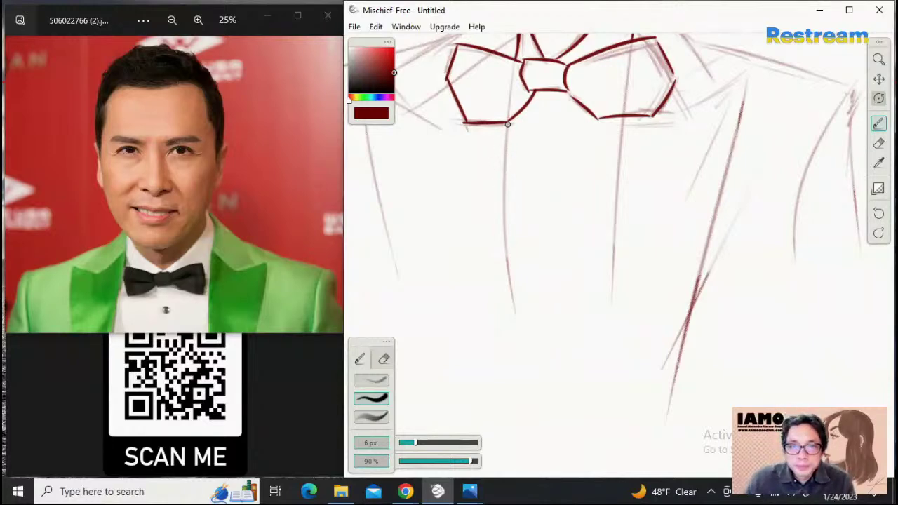
Ink the short top segment of the left shirt-front line, starting at the bow tie's left wing
drag(507, 124, 500, 190)
key(ctrl+z)
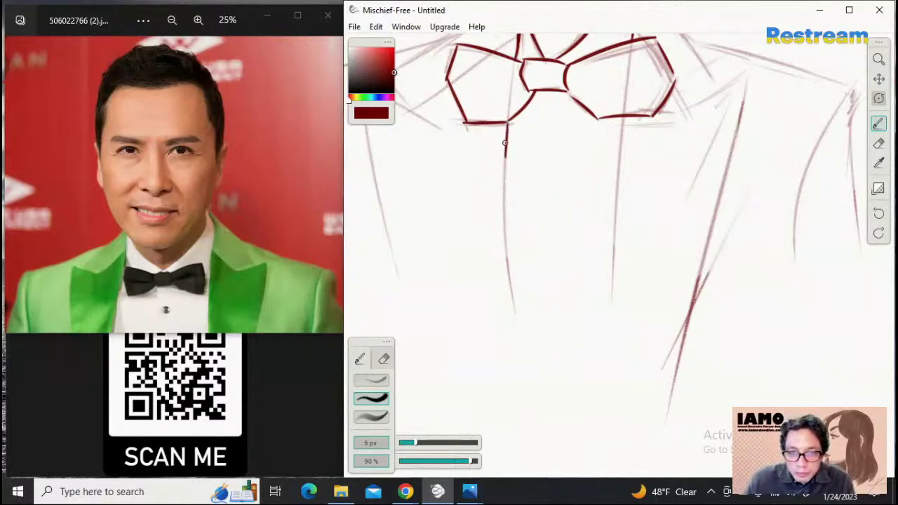
drag(506, 143, 503, 183)
key(ctrl+z)
drag(506, 144, 501, 184)
key(ctrl+z)
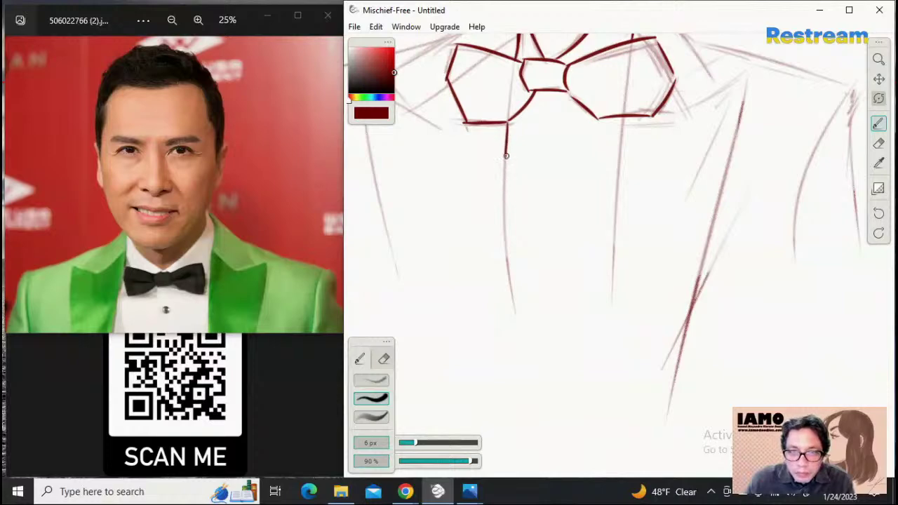
Extend the left shirt-front line in a slight curve down to the end of its sketch line
drag(506, 149, 502, 202)
key(ctrl+z)
drag(504, 171, 505, 265)
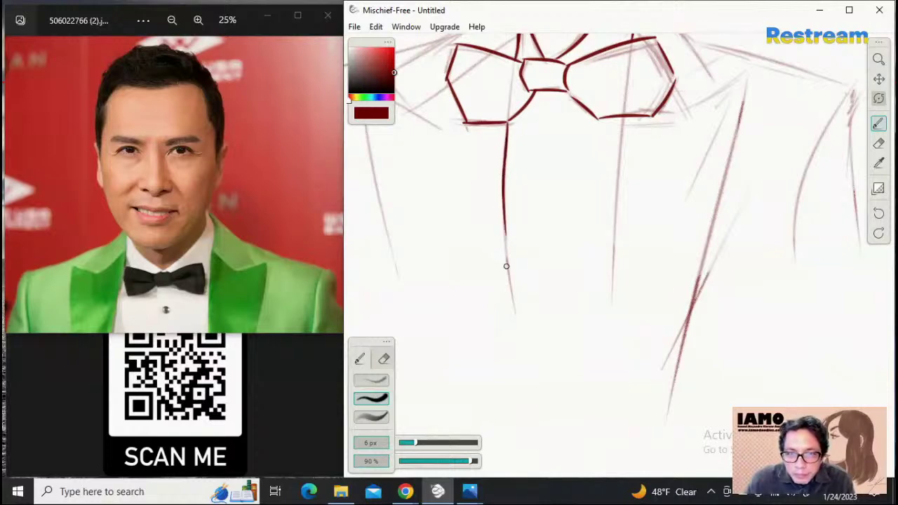
key(ctrl+z)
drag(502, 175, 501, 264)
key(ctrl+z)
mouse_move(505, 179)
mouse_down()
mouse_move(503, 246)
mouse_move(502, 206)
mouse_move(520, 309)
mouse_up()
key(ctrl+z)
key(ctrl+z)
drag(504, 226, 516, 298)
key(ctrl+z)
key(ctrl+z)
drag(503, 230, 514, 314)
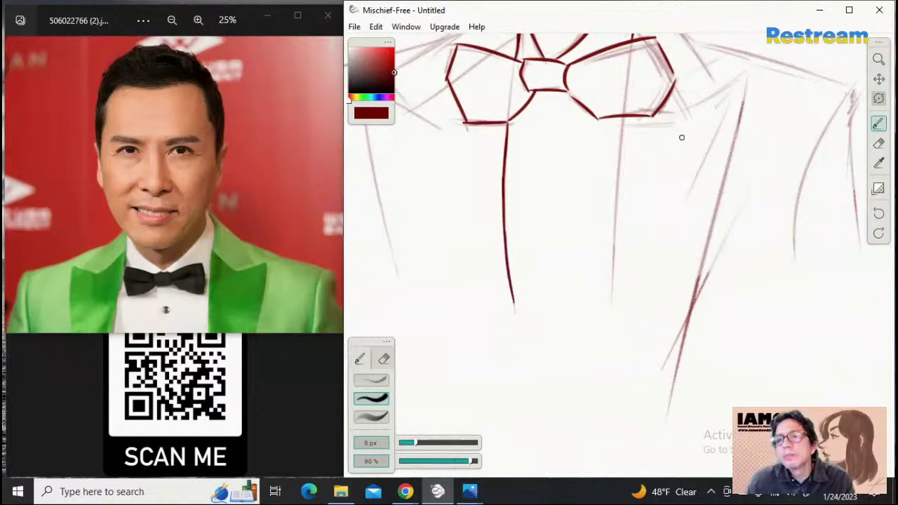
Ink the upper part of the right shirt-front line, starting at the lower edge of the bow tie's right wing
drag(623, 116, 615, 195)
key(ctrl+z)
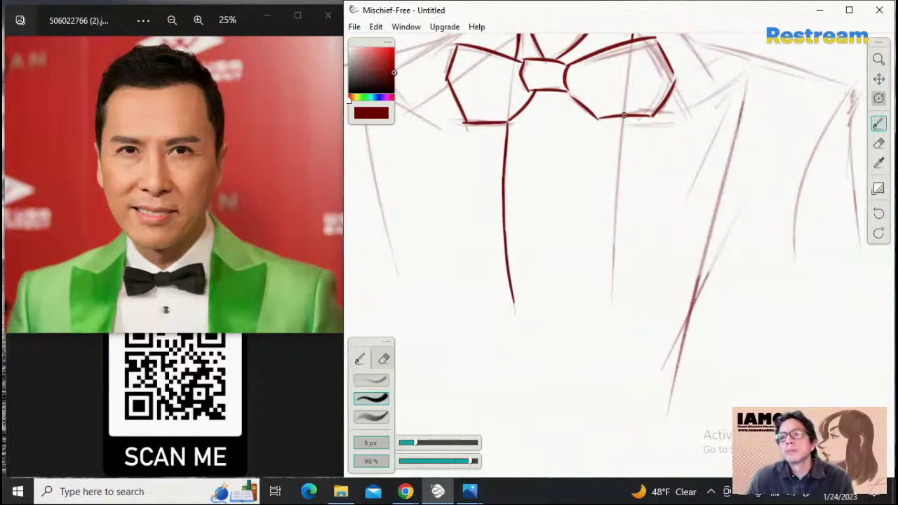
drag(623, 117, 609, 197)
key(ctrl+z)
drag(623, 117, 614, 254)
key(ctrl+z)
key(ctrl+z)
drag(621, 165, 615, 268)
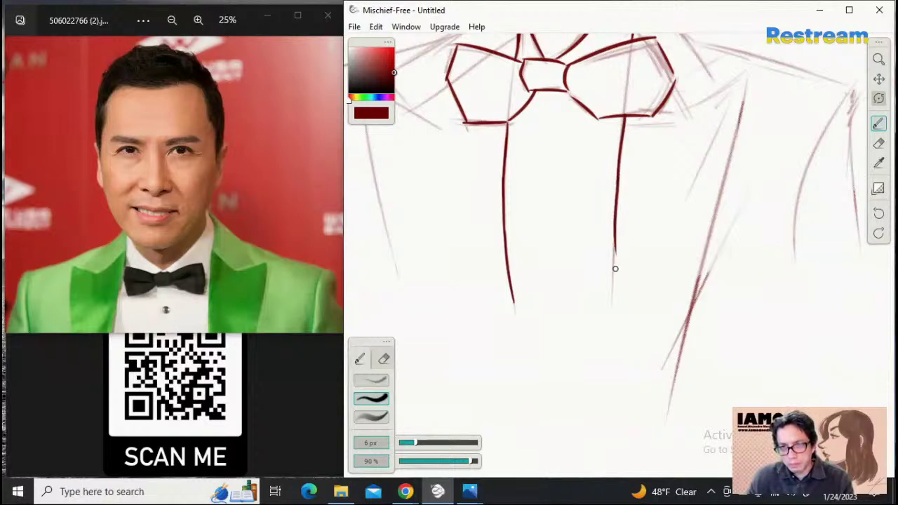
key(ctrl+z)
drag(620, 170, 615, 246)
key(ctrl+z)
Extend the right shirt-front line down to the end of its sketch line
drag(617, 209, 613, 300)
key(ctrl+z)
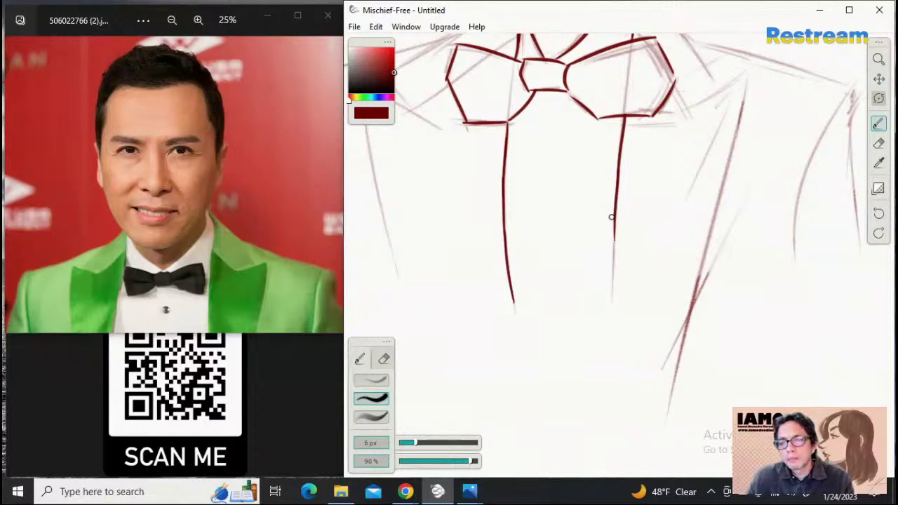
drag(615, 209, 612, 306)
key(ctrl+z)
drag(615, 211, 614, 307)
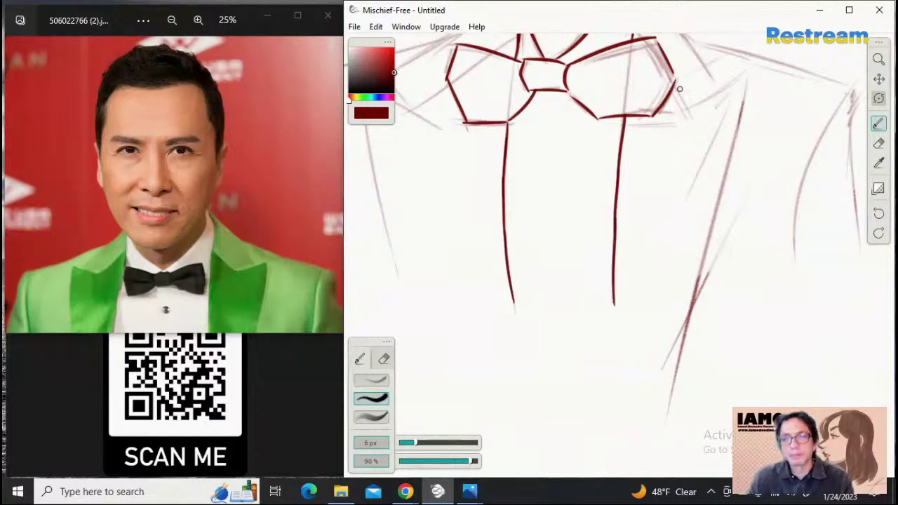
Ink the jacket's left outer collar line from the jaw diagonally down past the shoulder line to the lapel
click(878, 60)
drag(764, 104, 737, 105)
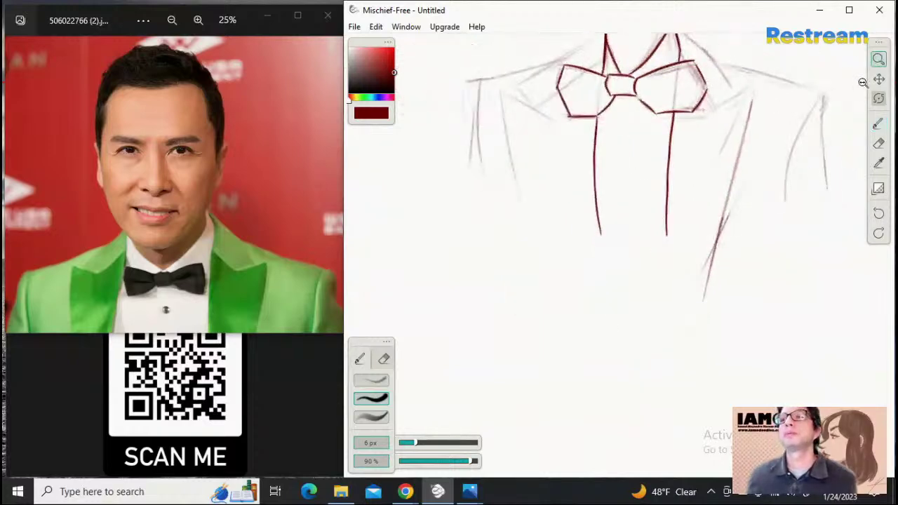
click(878, 79)
mouse_move(768, 131)
mouse_down()
mouse_move(717, 288)
mouse_move(722, 271)
mouse_move(775, 257)
mouse_up()
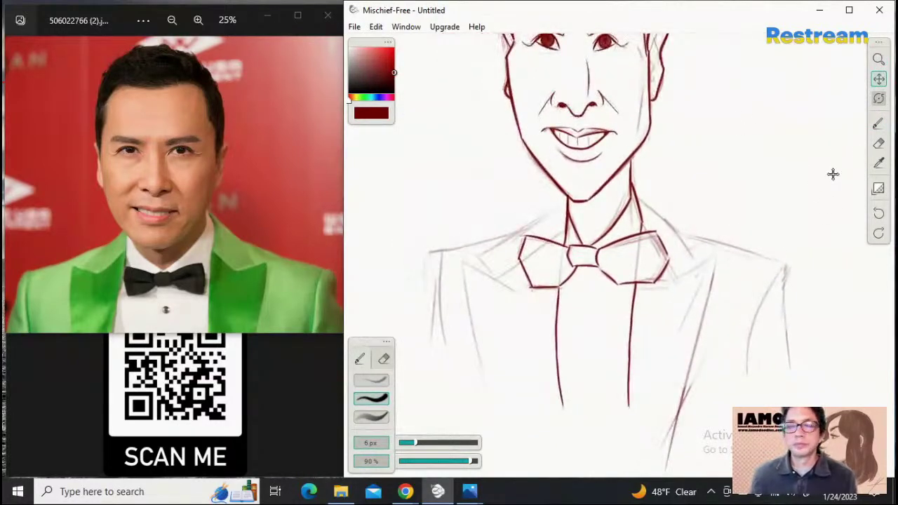
click(878, 123)
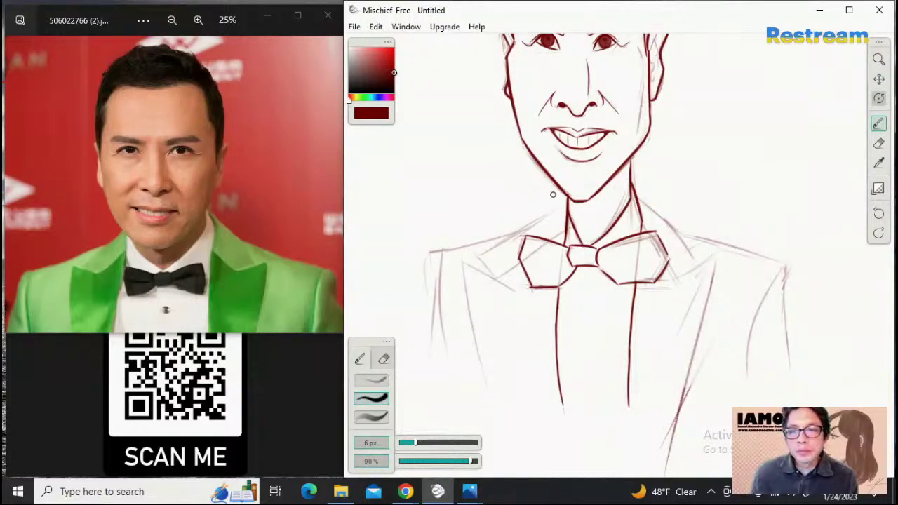
drag(562, 188, 471, 277)
key(ctrl+z)
drag(564, 188, 477, 266)
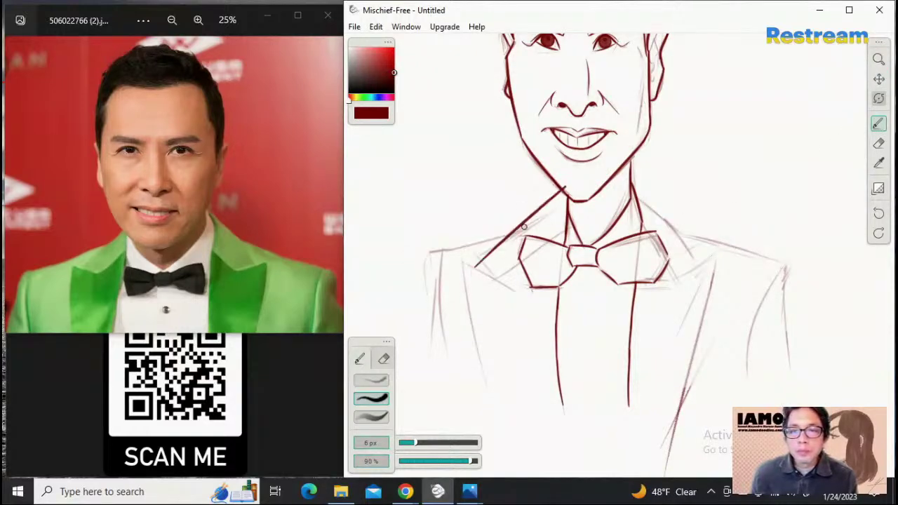
key(ctrl+z)
drag(561, 192, 482, 265)
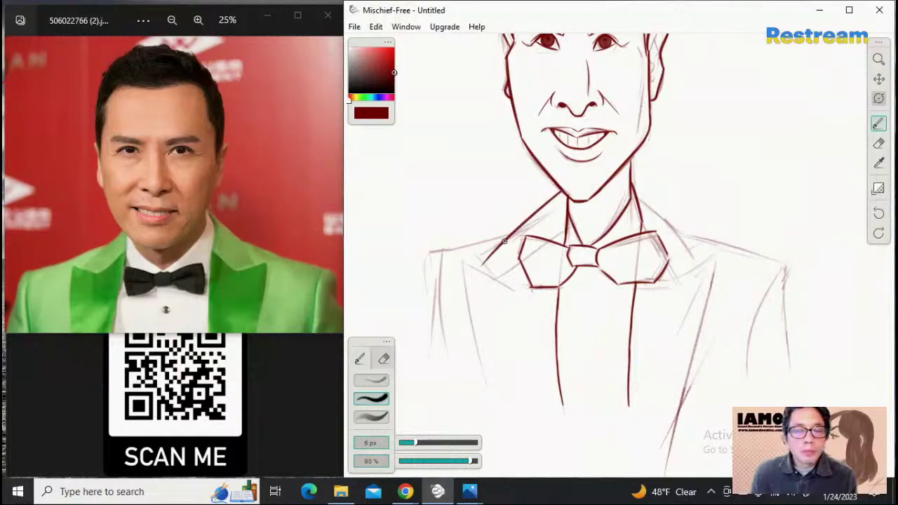
key(ctrl+z)
drag(565, 193, 493, 252)
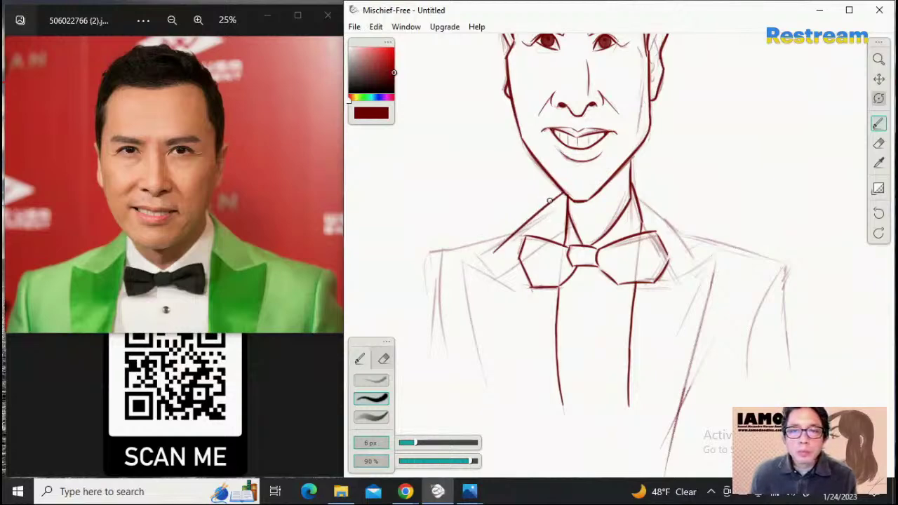
key(ctrl+z)
drag(565, 192, 480, 259)
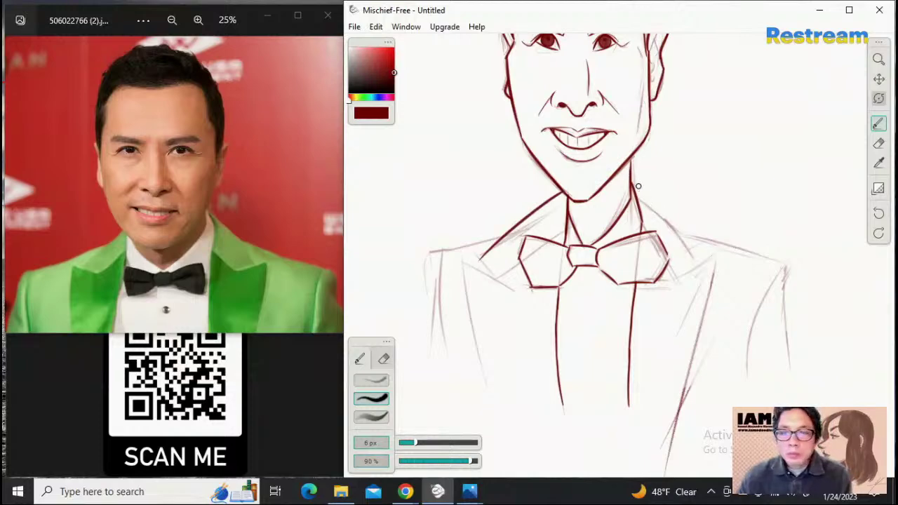
Ink the jacket's right outer collar line from the neck diagonally down past the shoulder line to the lapel
drag(638, 186, 667, 224)
key(ctrl+z)
drag(637, 184, 685, 253)
key(ctrl+z)
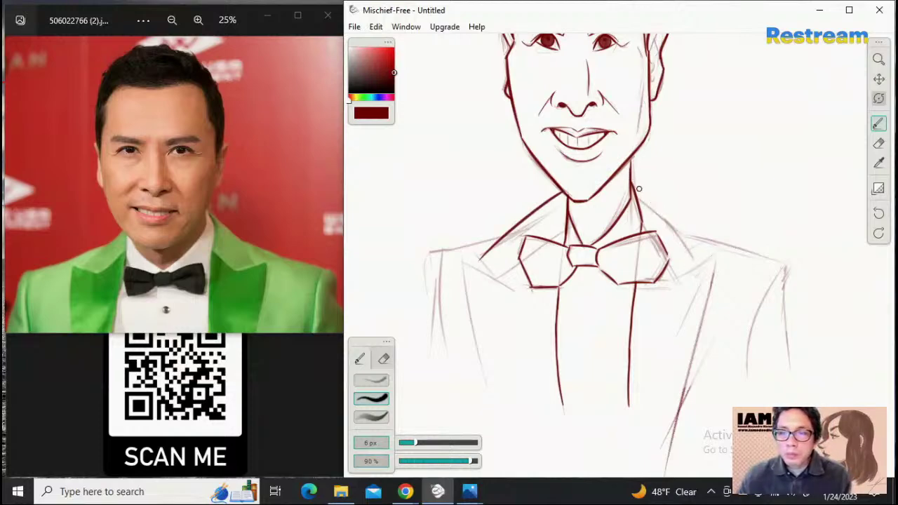
drag(635, 184, 693, 254)
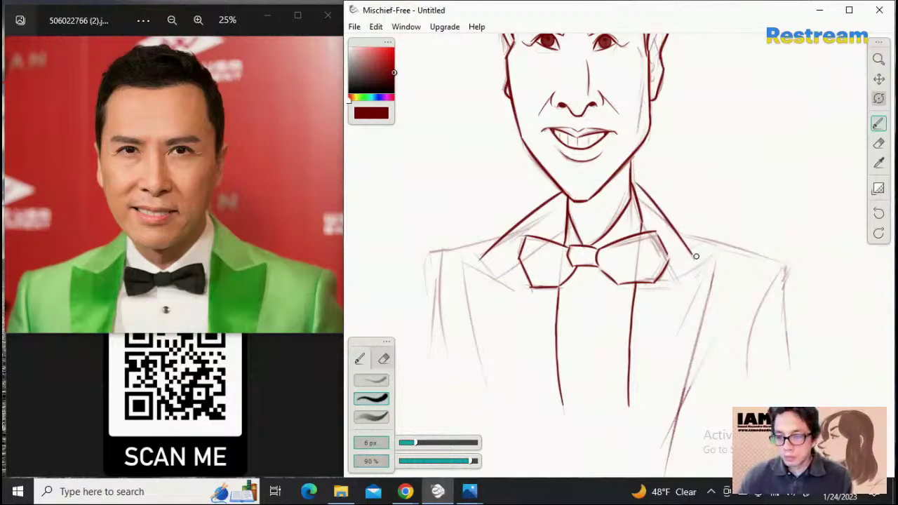
drag(687, 247, 700, 265)
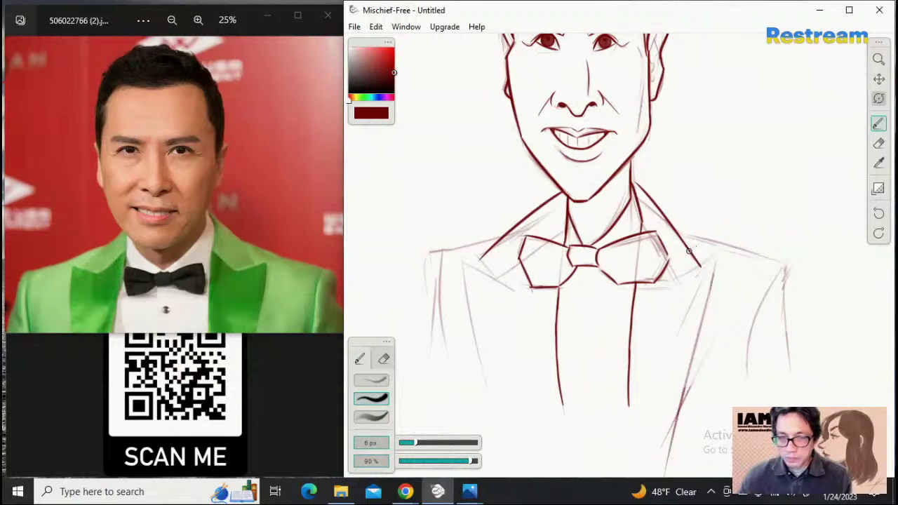
key(ctrl+z)
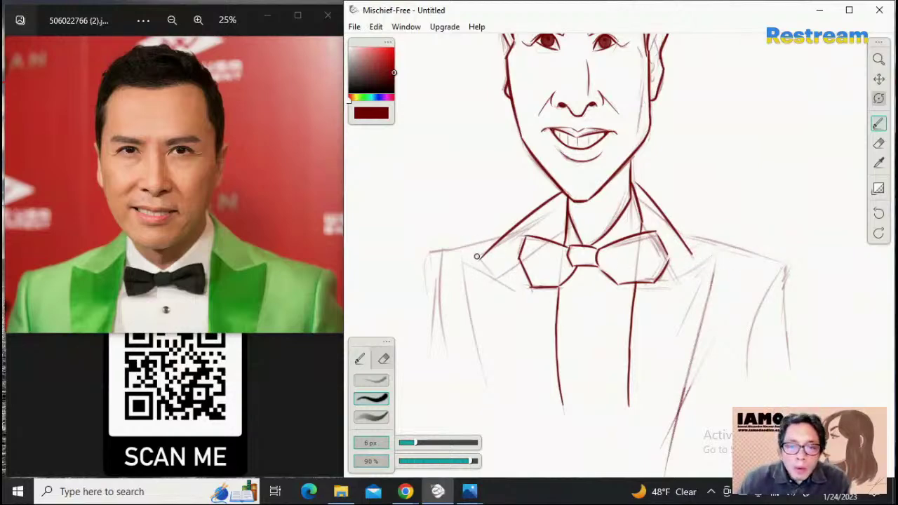
drag(477, 258, 490, 269)
drag(694, 258, 678, 277)
key(ctrl+z)
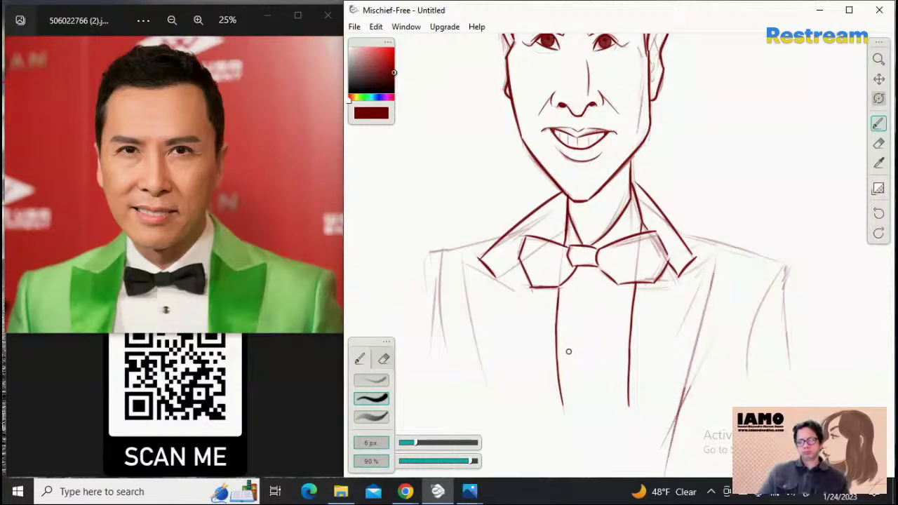
key(ctrl+z)
key(ctrl+z)
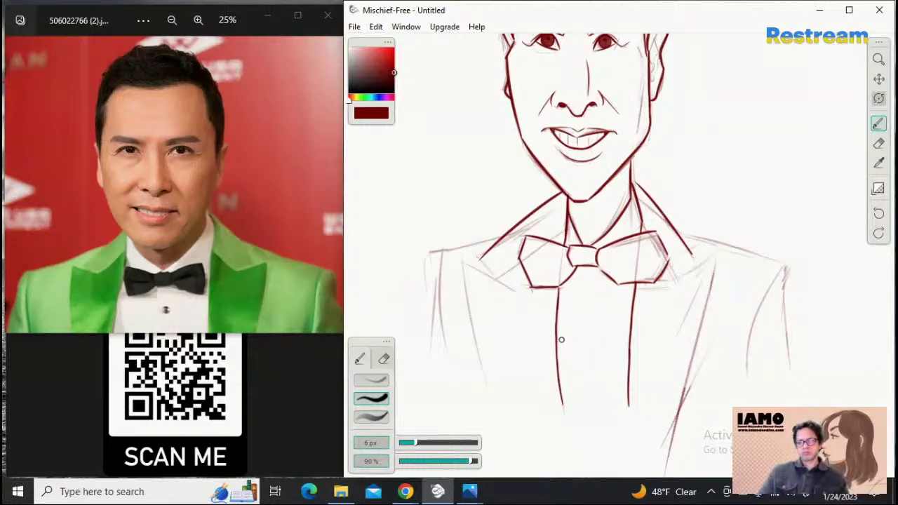
Undo both long outer collar lines and redraw the left collar edge plus the pointed tips on both collar wings
key(ctrl+z)
key(ctrl+z)
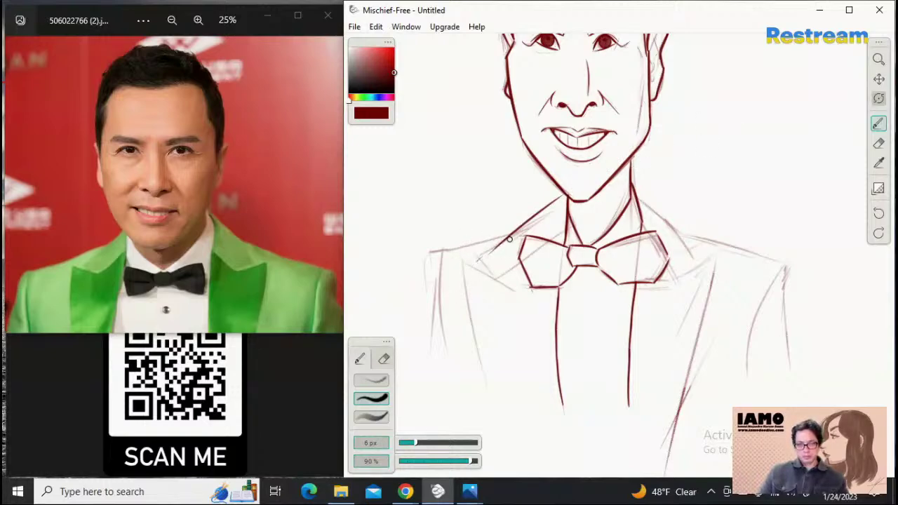
drag(509, 239, 479, 263)
key(ctrl+z)
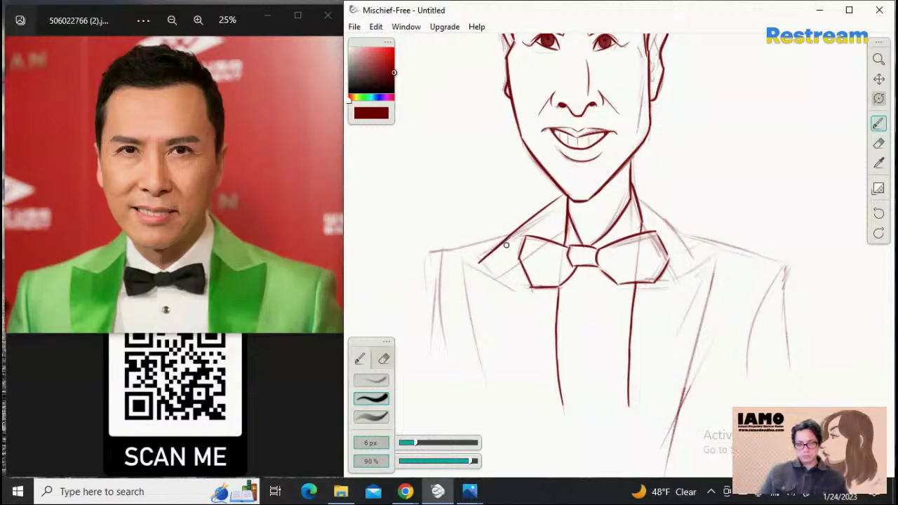
key(ctrl+z)
drag(514, 233, 482, 262)
key(ctrl+z)
key(ctrl+z)
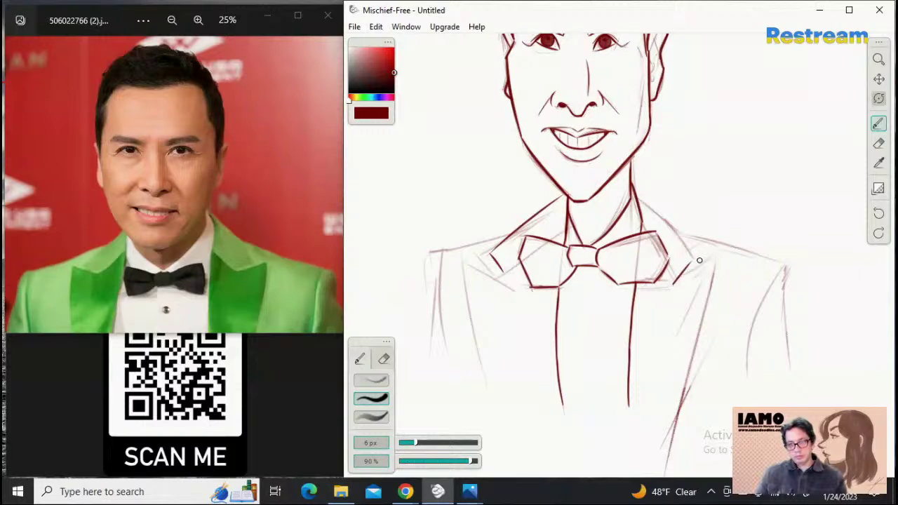
drag(677, 279, 693, 258)
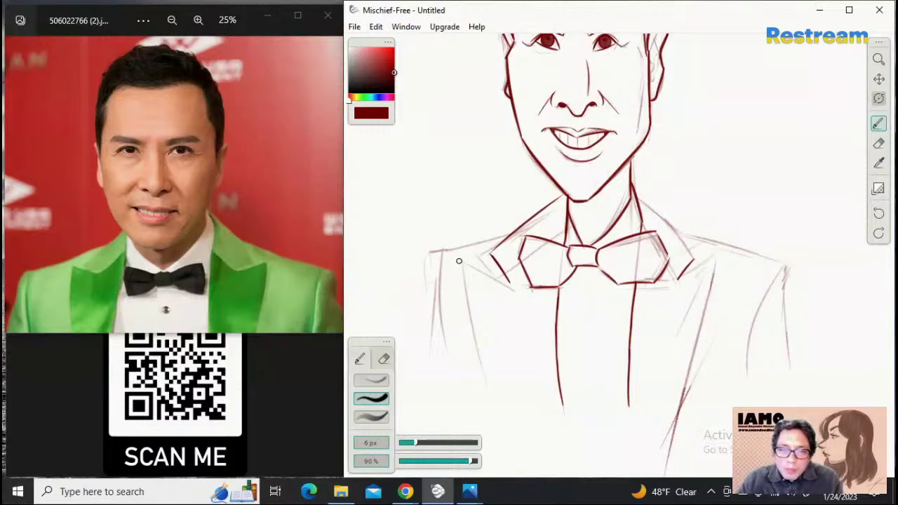
Ink the upper notch edge of the left lapel, from its outer corner down to the collar tip, redoing the stroke until it fits
drag(459, 261, 519, 287)
key(ctrl+z)
drag(461, 261, 526, 288)
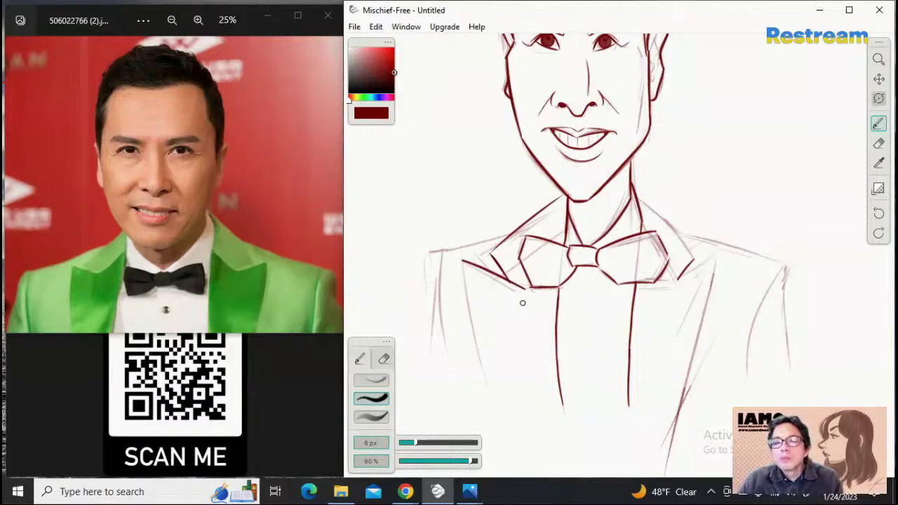
key(ctrl+z)
drag(457, 263, 511, 281)
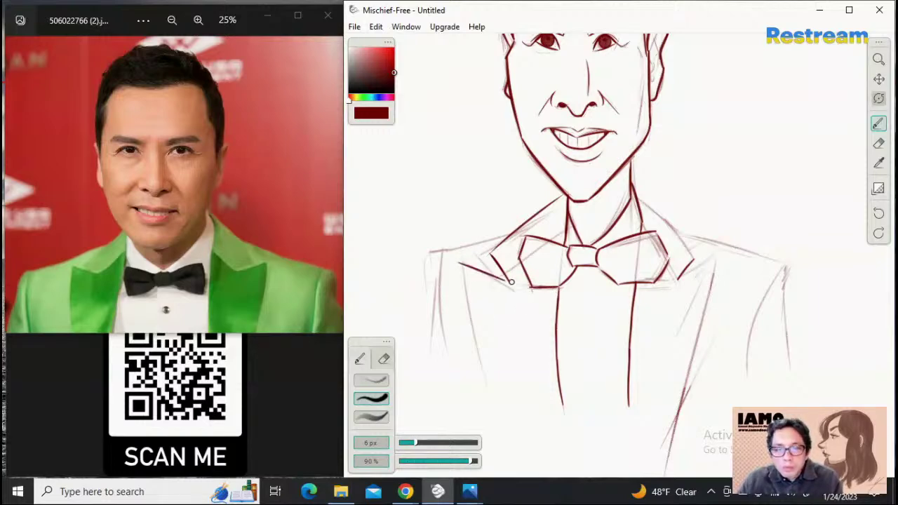
key(ctrl+z)
drag(460, 262, 515, 286)
key(ctrl+z)
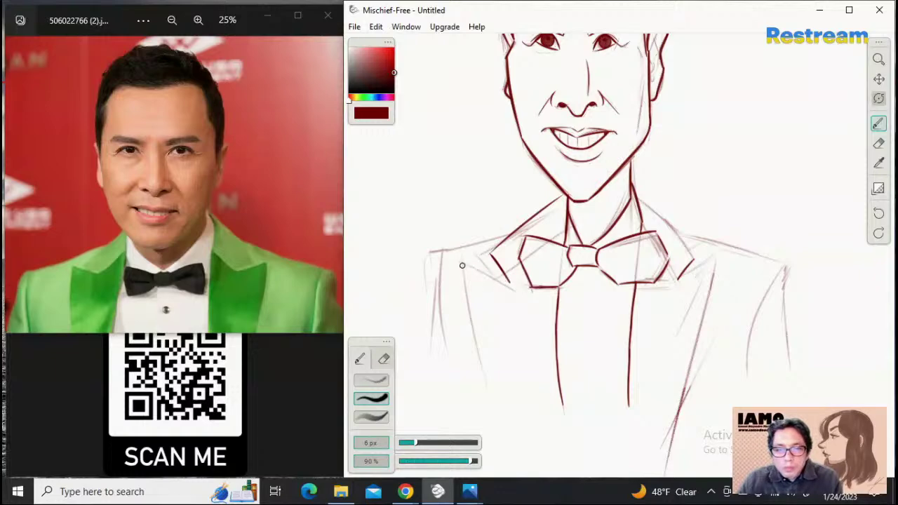
drag(460, 262, 512, 284)
key(ctrl+z)
drag(460, 263, 511, 279)
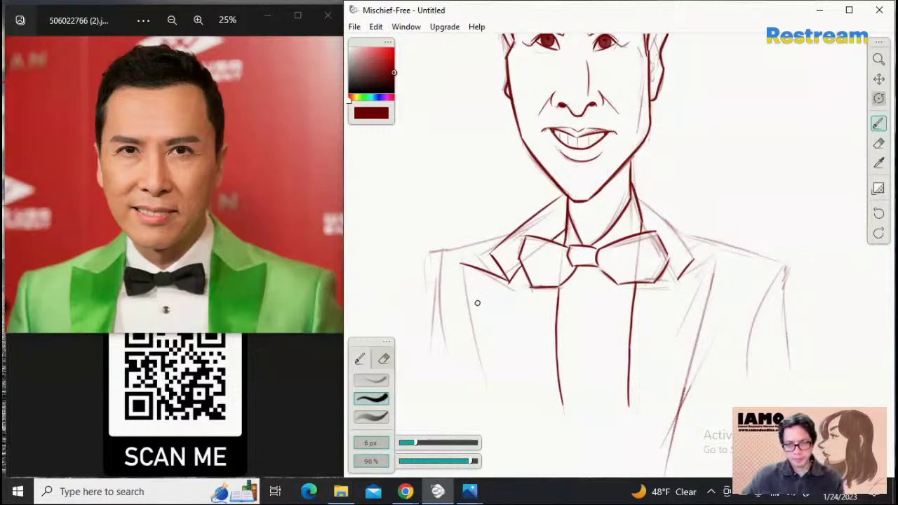
Ink the long diagonal edge of the left lapel from below its outer corner down the chest
drag(464, 263, 523, 396)
key(ctrl+z)
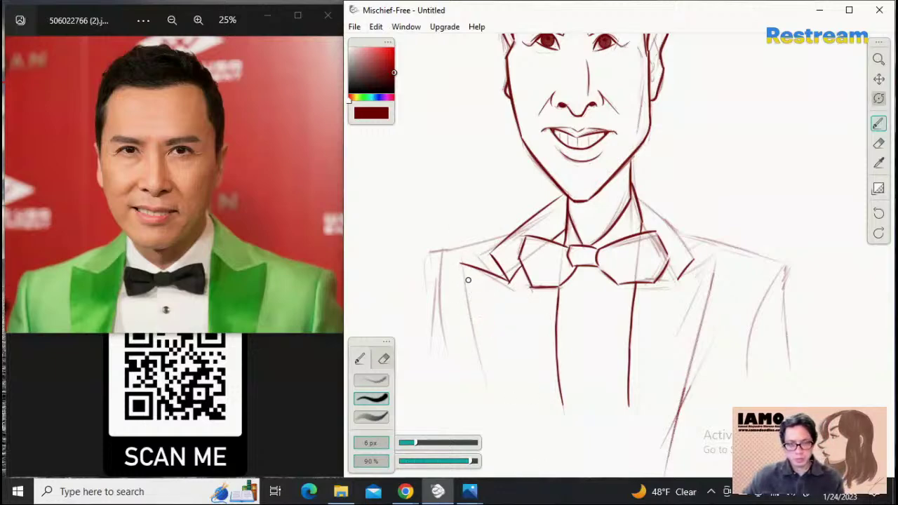
drag(467, 268, 518, 422)
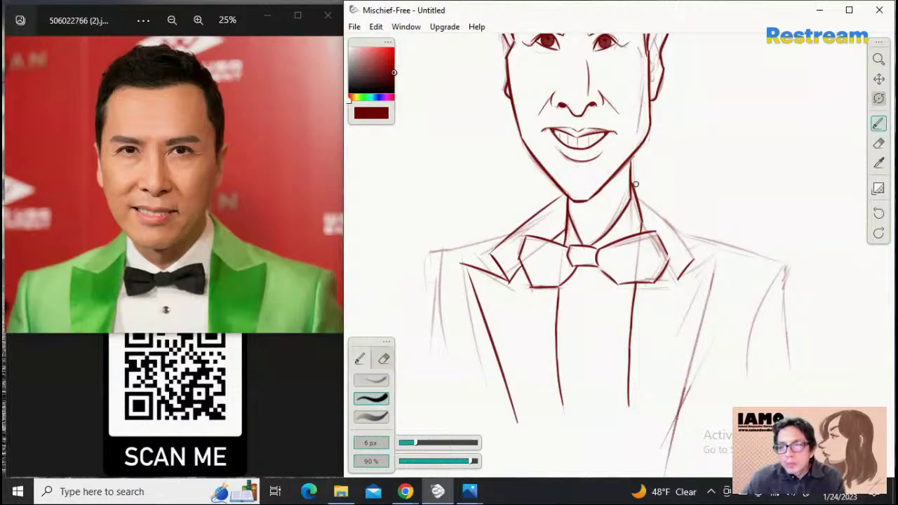
Ink the outer edge of the right shirt collar from the neck down to the collar tip
drag(631, 176, 677, 228)
key(ctrl+z)
drag(633, 181, 694, 257)
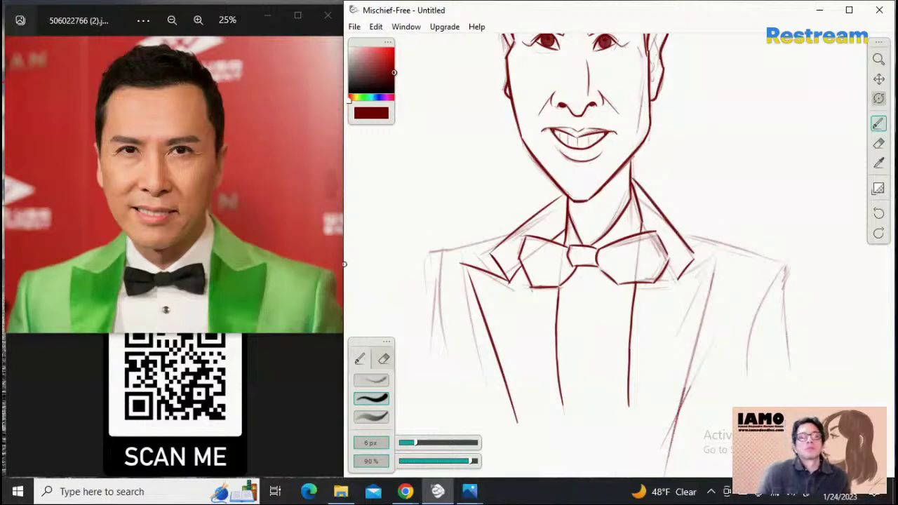
Ink the left shoulder line from the neck to the shoulder point and continue with the outer edge of the left sleeve
drag(546, 206, 380, 278)
key(ctrl+z)
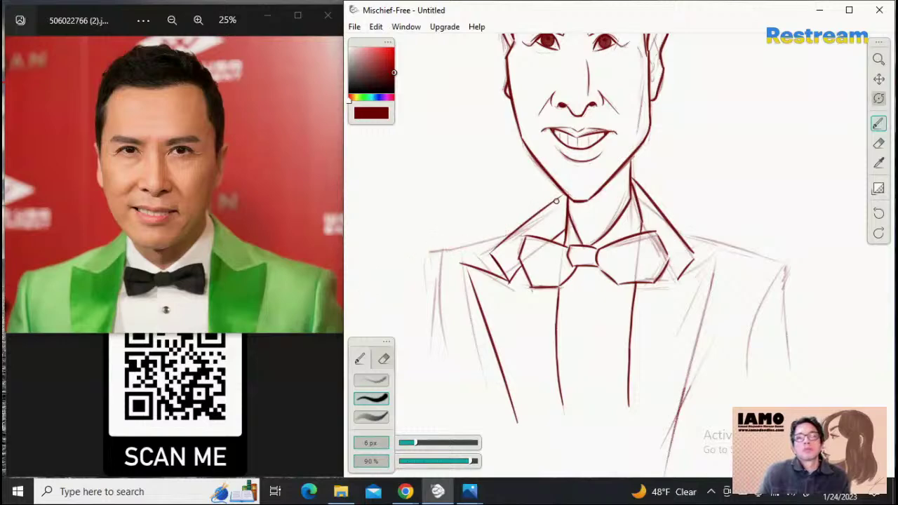
drag(559, 198, 419, 257)
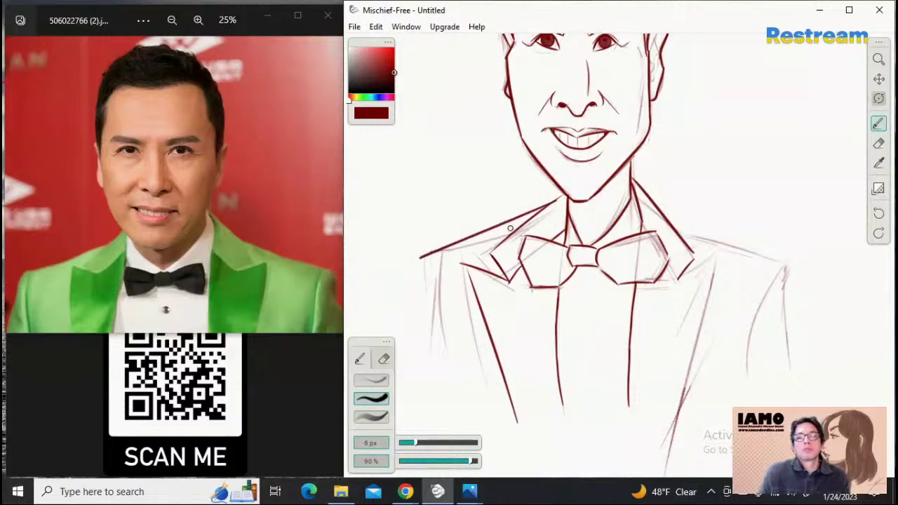
key(ctrl+z)
drag(551, 203, 437, 247)
key(ctrl+z)
drag(546, 206, 417, 257)
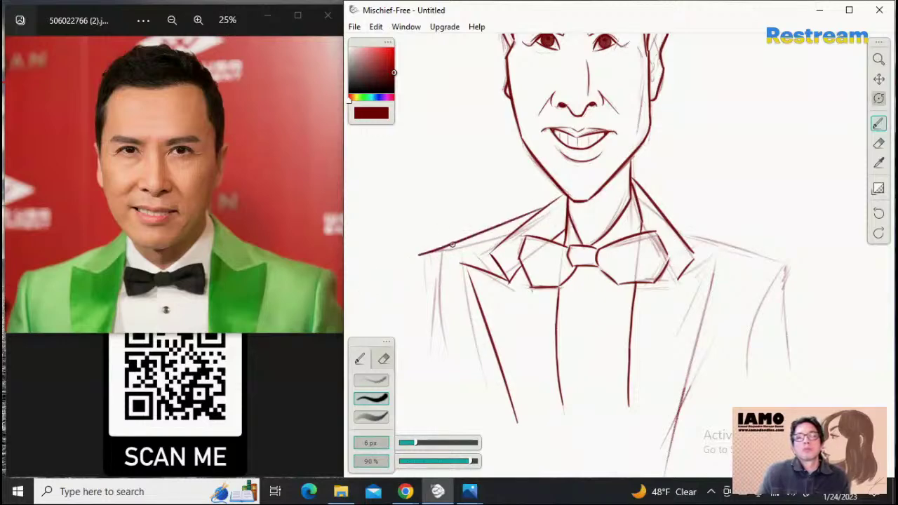
key(ctrl+z)
drag(563, 199, 432, 251)
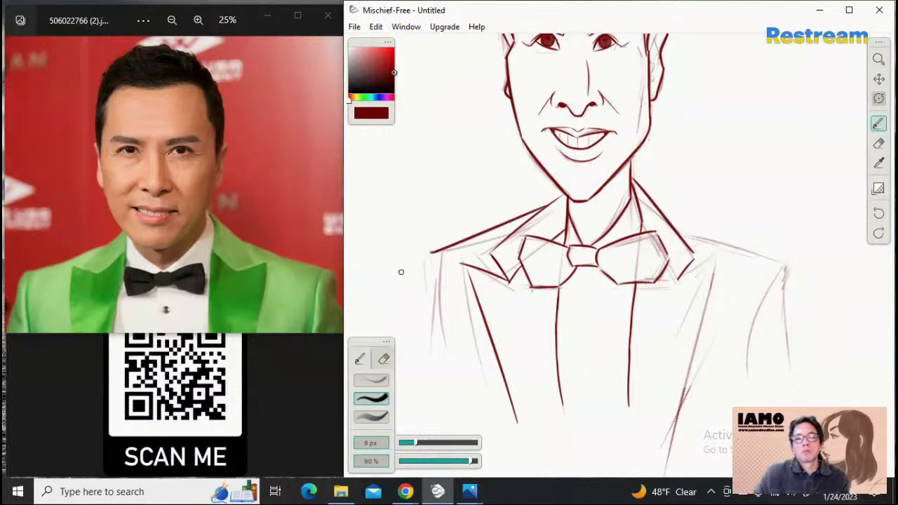
mouse_move(431, 251)
mouse_down()
mouse_move(449, 306)
mouse_move(435, 306)
mouse_move(438, 291)
mouse_move(425, 373)
mouse_up()
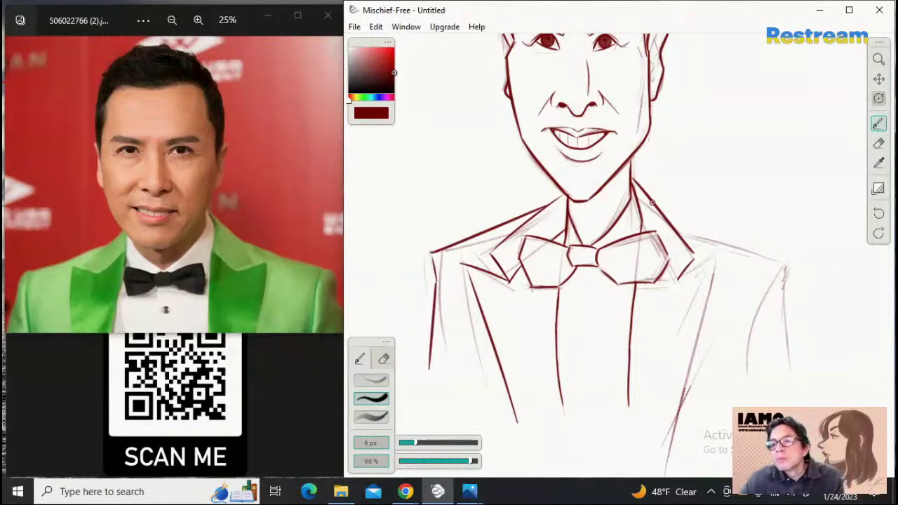
Ink the right shoulder line sloping from the collar to the shoulder point, redoing the stroke until it follows the sketch
drag(646, 195, 798, 268)
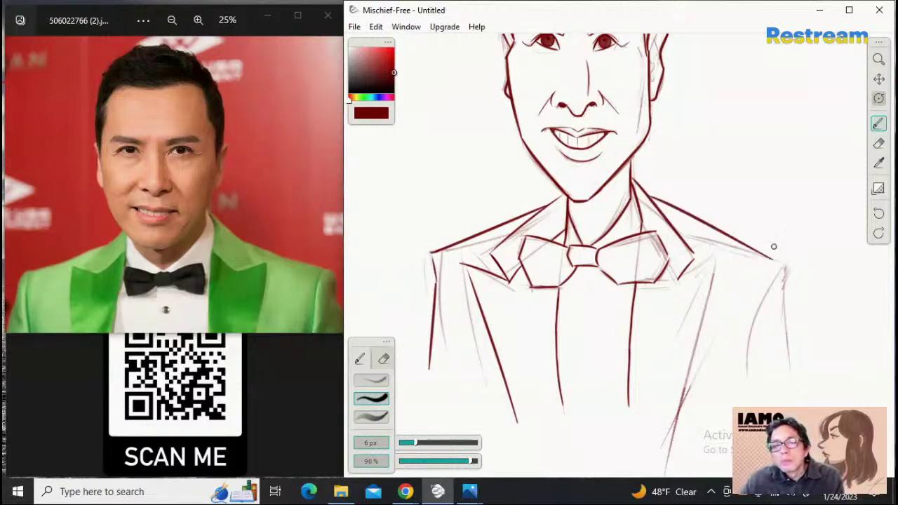
key(ctrl+z)
drag(658, 207, 795, 266)
key(ctrl+z)
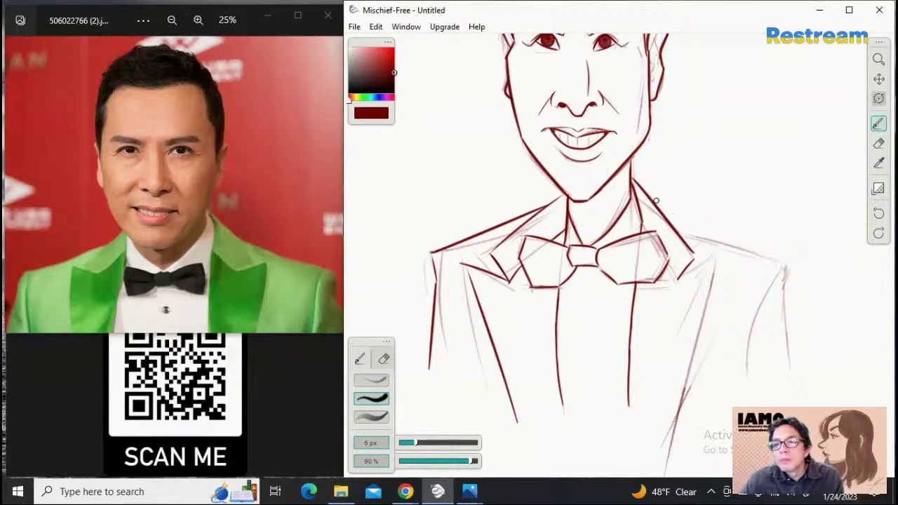
drag(655, 201, 777, 262)
key(ctrl+z)
drag(654, 204, 782, 264)
key(ctrl+z)
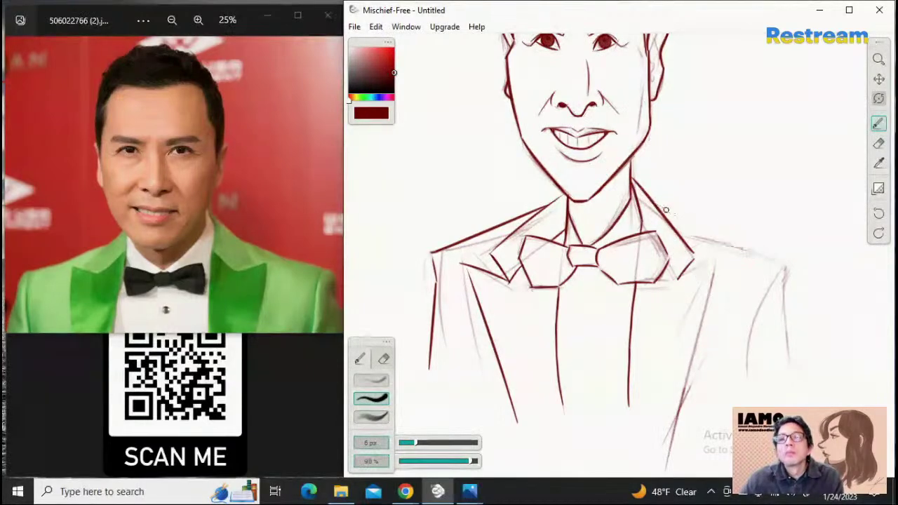
drag(651, 203, 789, 264)
key(ctrl+z)
drag(657, 205, 762, 260)
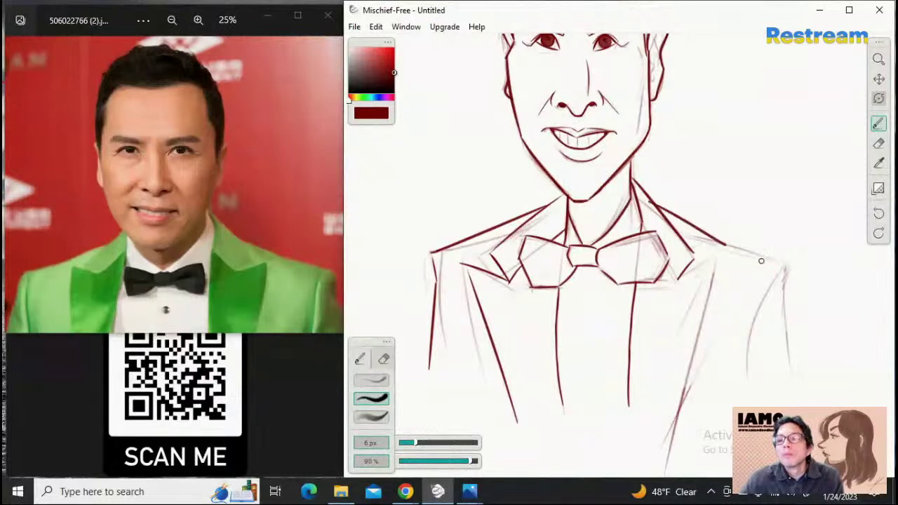
key(ctrl+z)
mouse_move(655, 207)
mouse_down()
mouse_move(787, 265)
mouse_move(780, 299)
mouse_up()
key(ctrl+z)
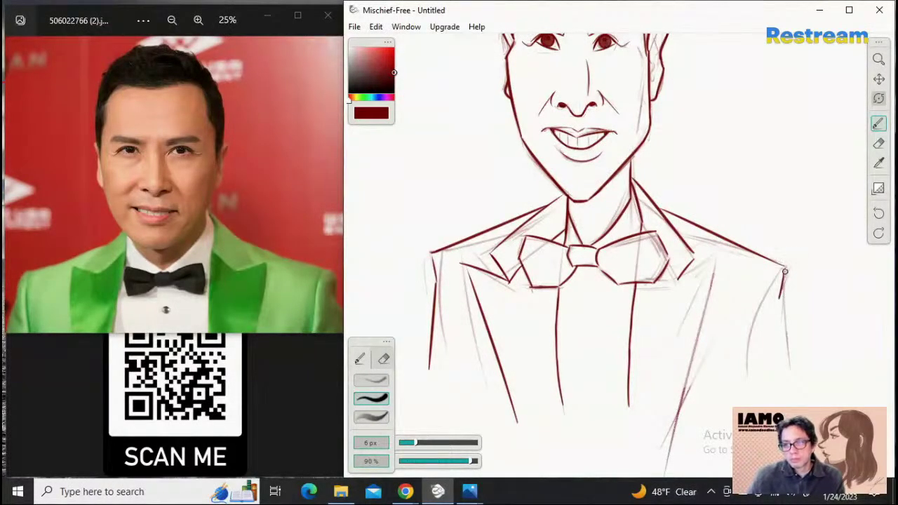
Ink the outer edge of the right sleeve from the shoulder point down the arm
key(ctrl+z)
mouse_move(786, 265)
mouse_down()
mouse_move(781, 296)
mouse_move(792, 379)
mouse_up()
key(ctrl+z)
drag(780, 298, 792, 379)
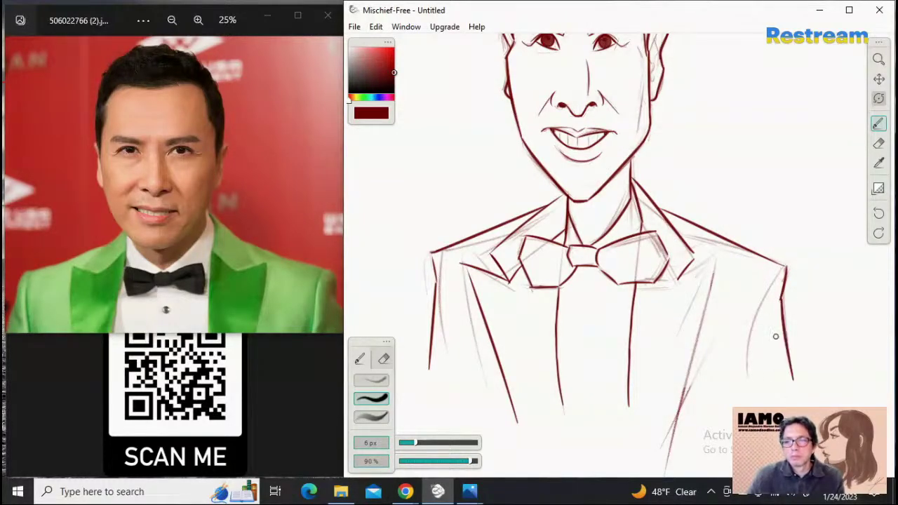
key(ctrl+z)
drag(780, 299, 787, 382)
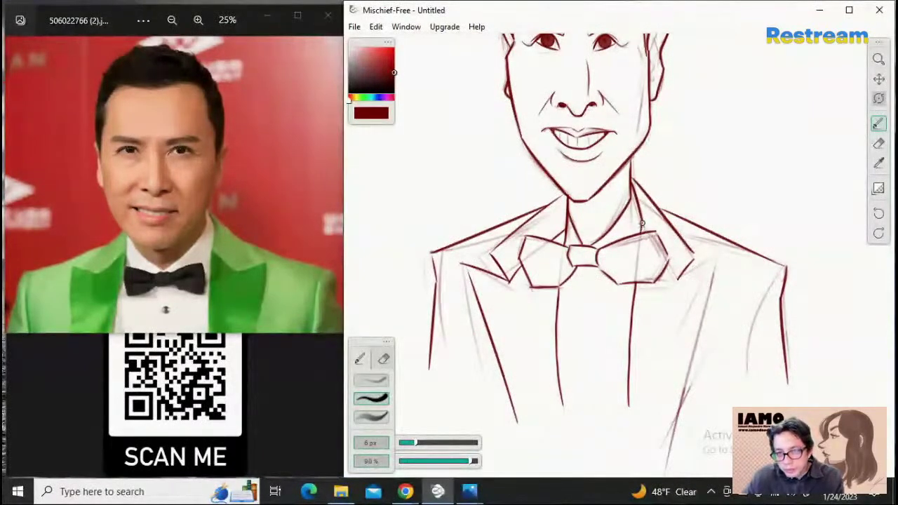
Ink the right lapel's upper notch edge from the collar tip outward and its long diagonal edge down the chest
drag(640, 216, 649, 233)
mouse_move(668, 263)
mouse_down()
mouse_move(679, 280)
mouse_move(686, 272)
mouse_move(690, 279)
mouse_up()
key(ctrl+z)
key(ctrl+z)
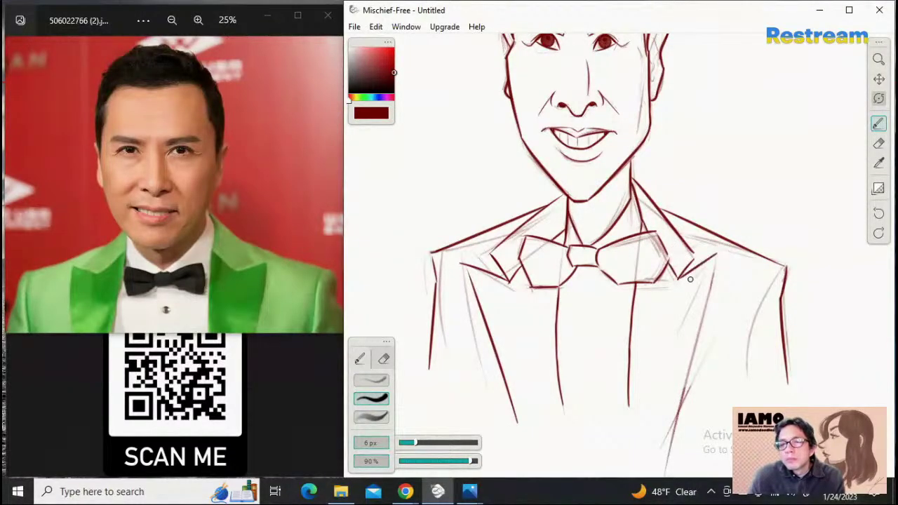
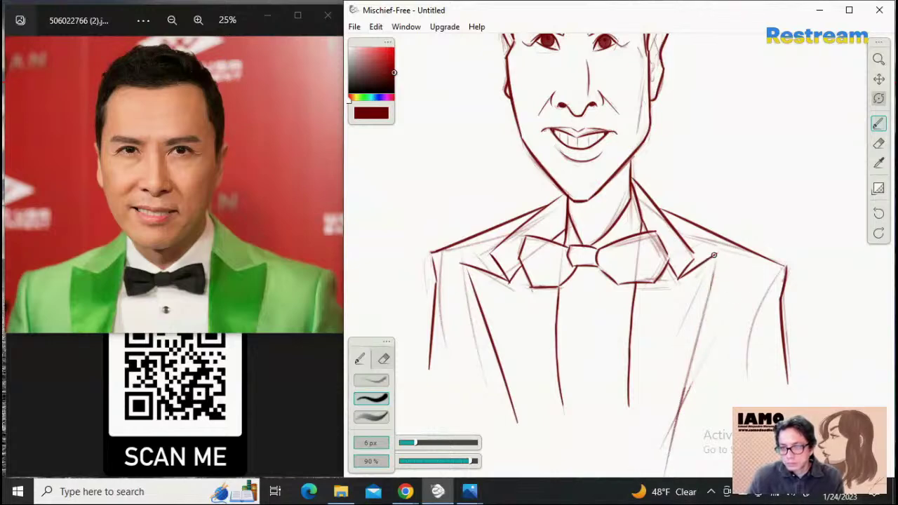
drag(714, 254, 652, 434)
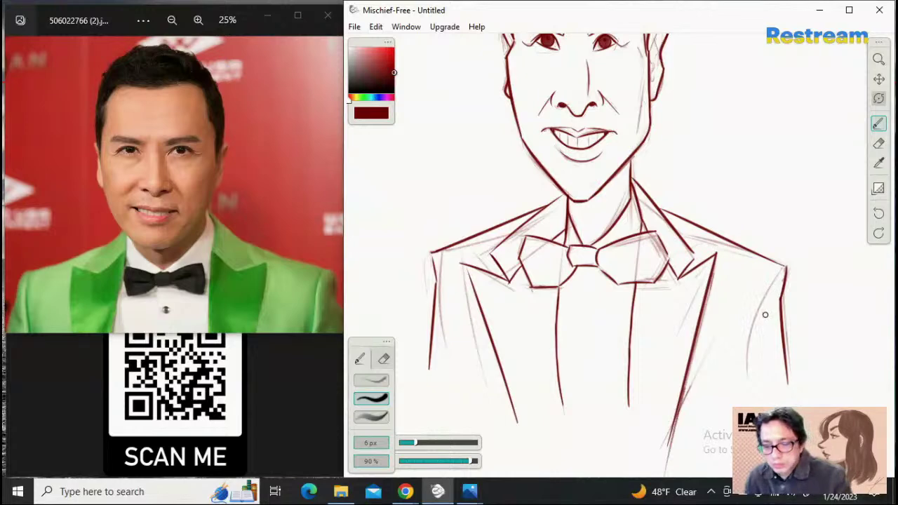
Reduce the brush size to 3 px and ink the curved armhole seam of the right sleeve
key([)
drag(784, 275, 743, 336)
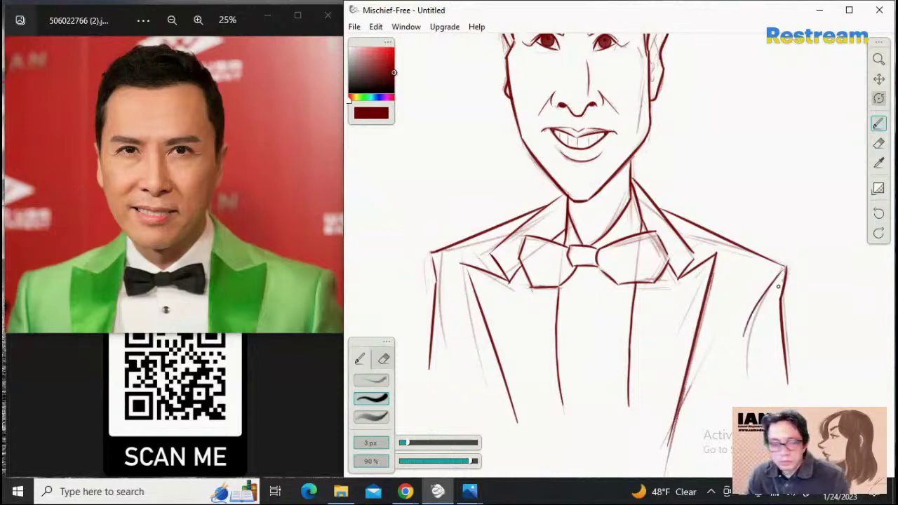
key(ctrl+z)
drag(784, 268, 747, 354)
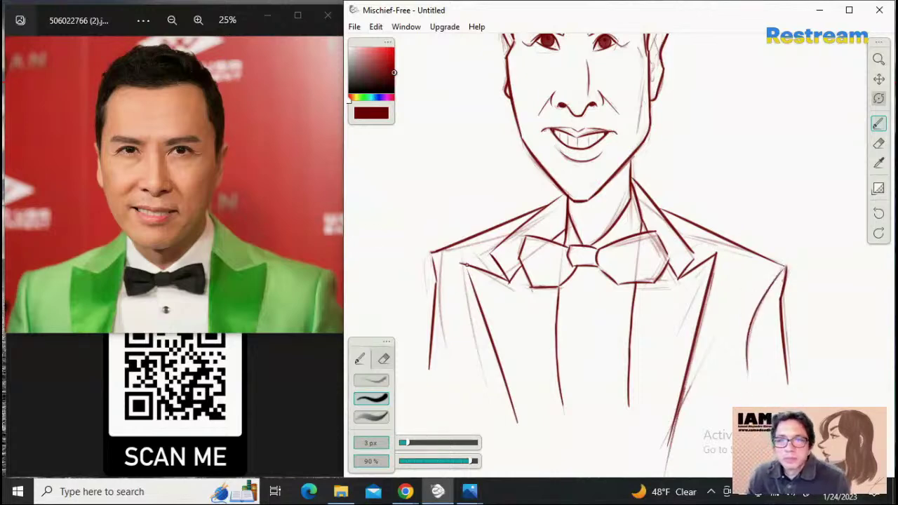
drag(442, 251, 465, 390)
key(ctrl+z)
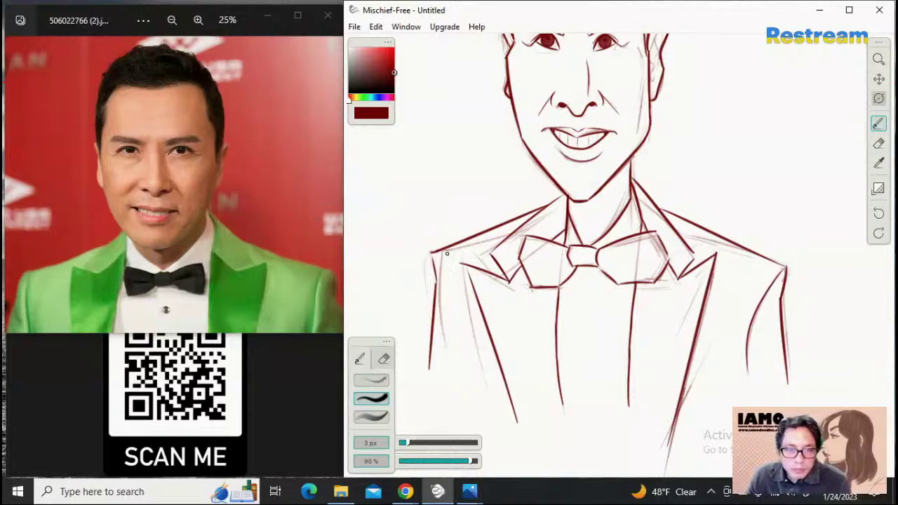
drag(442, 250, 450, 369)
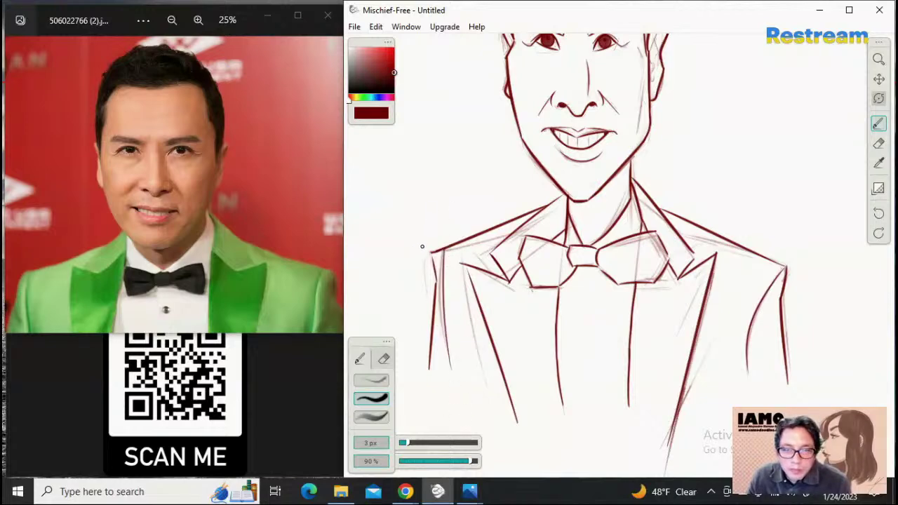
key(ctrl+z)
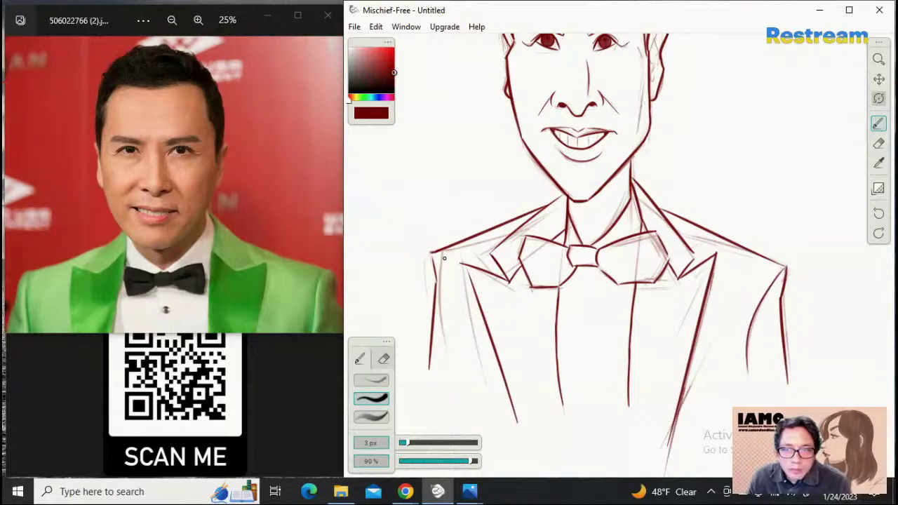
Redo the right sleeve's armhole seam as a longer curve from the shoulder point down the arm, and ink the left sleeve's armhole seam
key(ctrl+z)
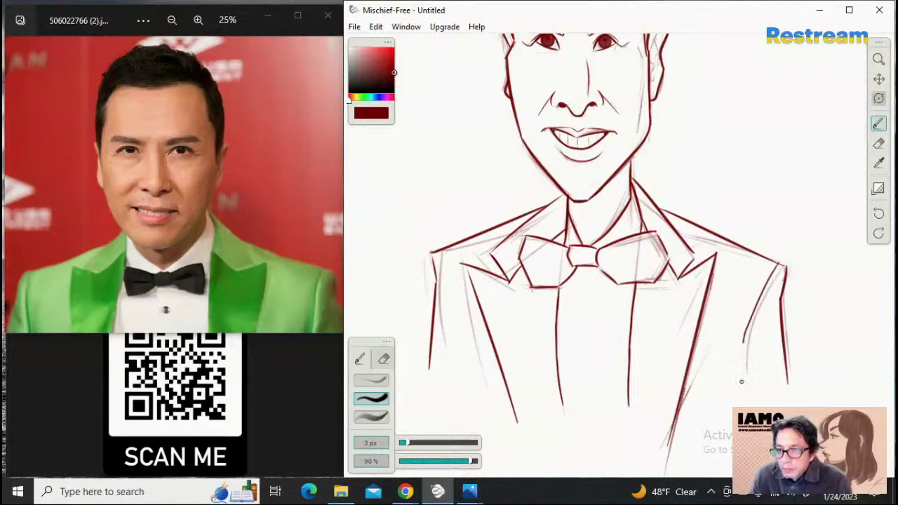
mouse_move(781, 264)
mouse_down()
mouse_move(746, 320)
mouse_move(743, 381)
mouse_up()
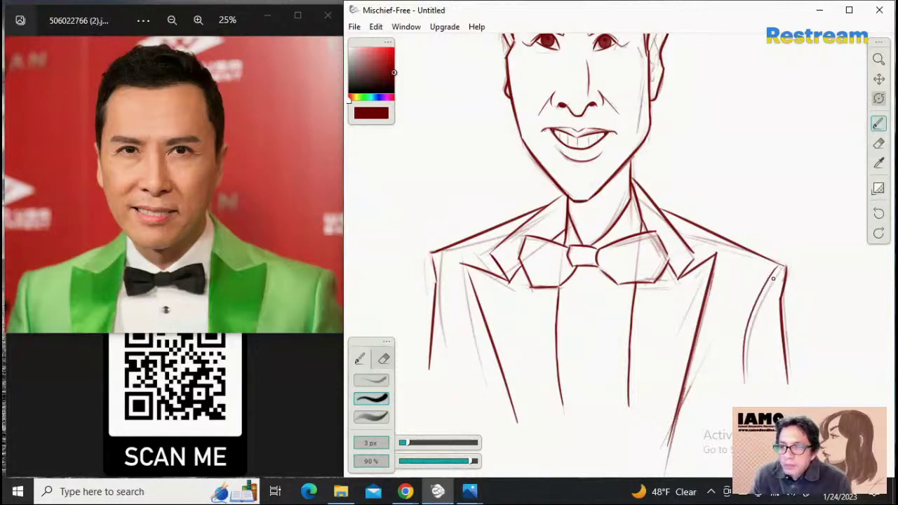
key(ctrl+z)
drag(781, 264, 749, 369)
key(ctrl+z)
mouse_move(781, 264)
mouse_down()
mouse_move(746, 331)
mouse_move(743, 378)
mouse_up()
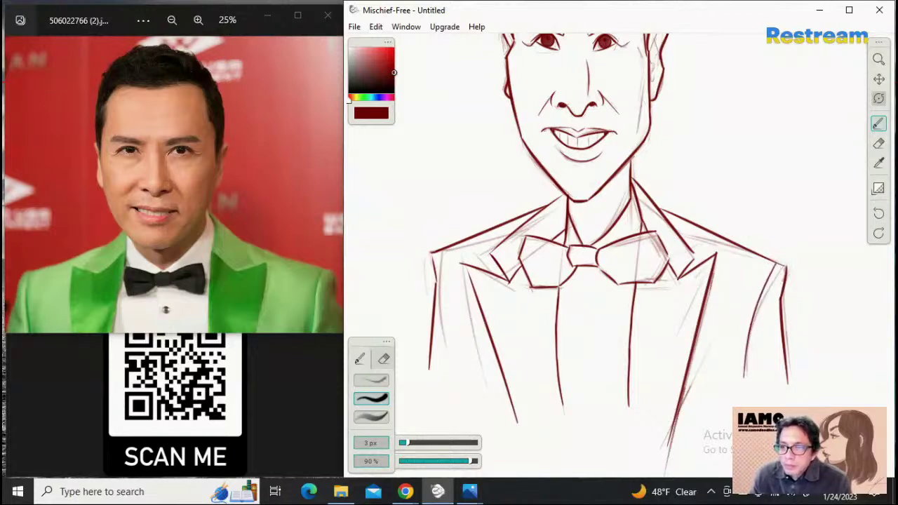
key(ctrl+z)
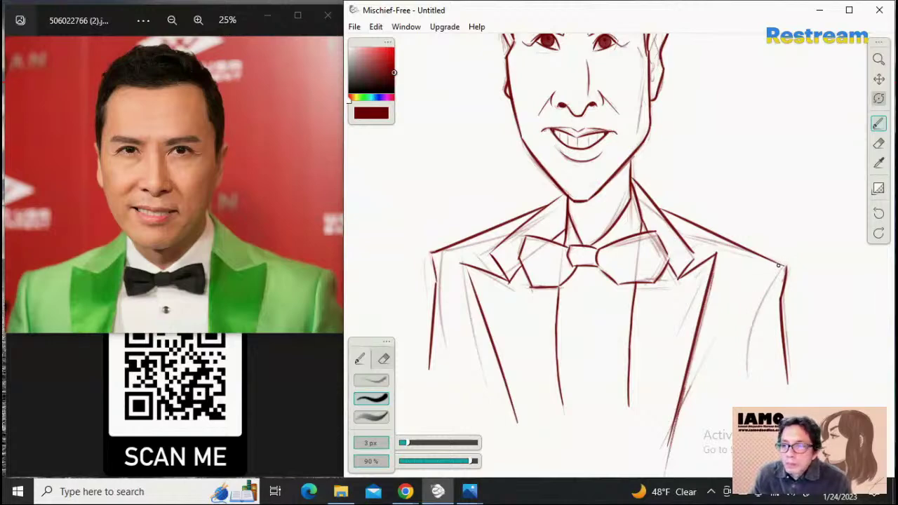
mouse_move(780, 265)
mouse_down()
mouse_move(748, 295)
mouse_move(743, 381)
mouse_up()
key(ctrl+z)
mouse_move(781, 263)
mouse_down()
mouse_move(765, 278)
mouse_move(747, 378)
mouse_up()
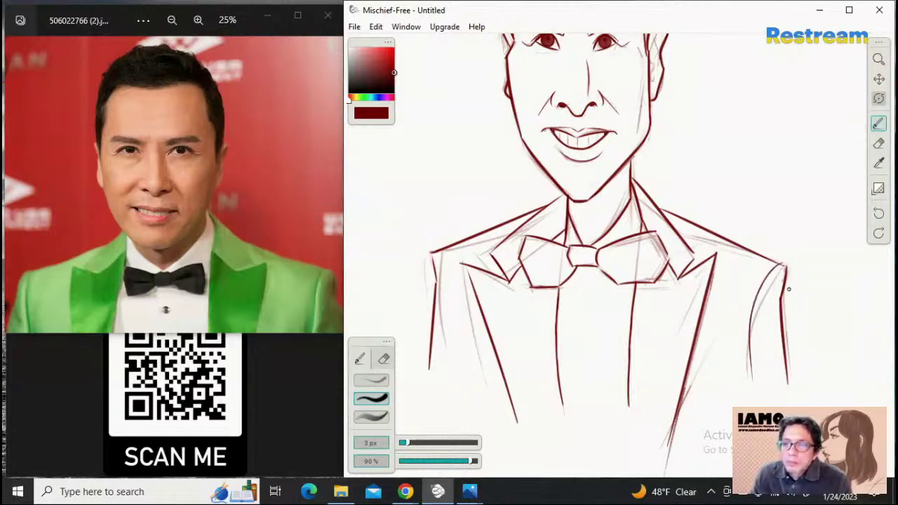
key(ctrl+z)
drag(781, 264, 749, 350)
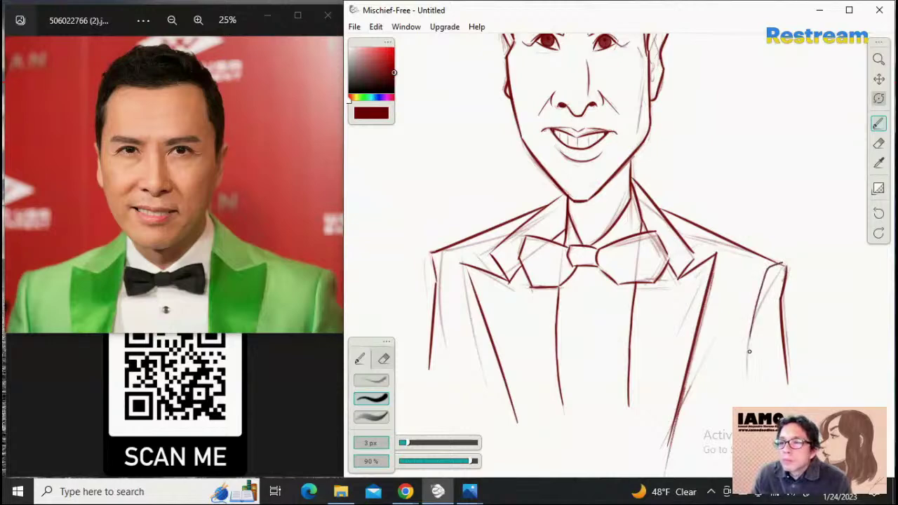
key(ctrl+z)
mouse_move(781, 265)
mouse_down()
mouse_move(764, 276)
mouse_move(751, 322)
mouse_up()
key(ctrl+z)
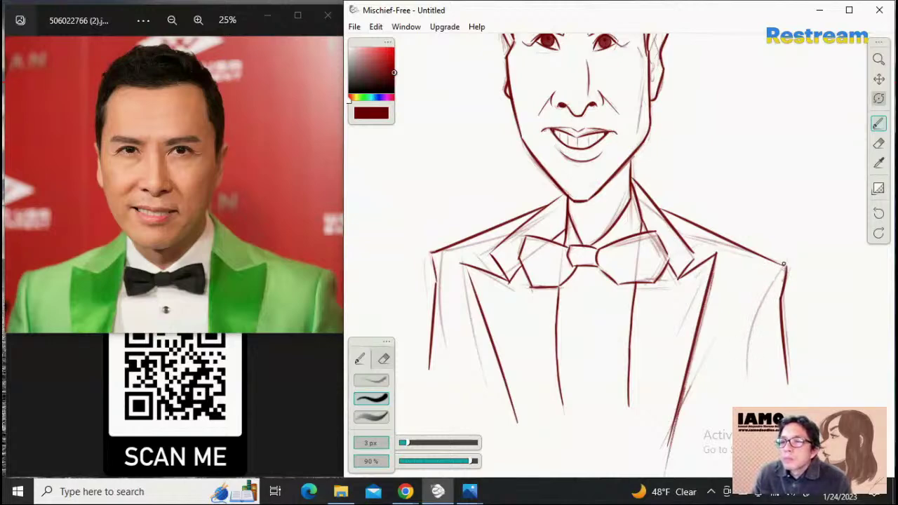
mouse_move(784, 264)
mouse_down()
mouse_move(762, 279)
mouse_move(747, 374)
mouse_up()
key(ctrl+z)
drag(783, 264, 751, 372)
key(ctrl+z)
drag(778, 265, 756, 400)
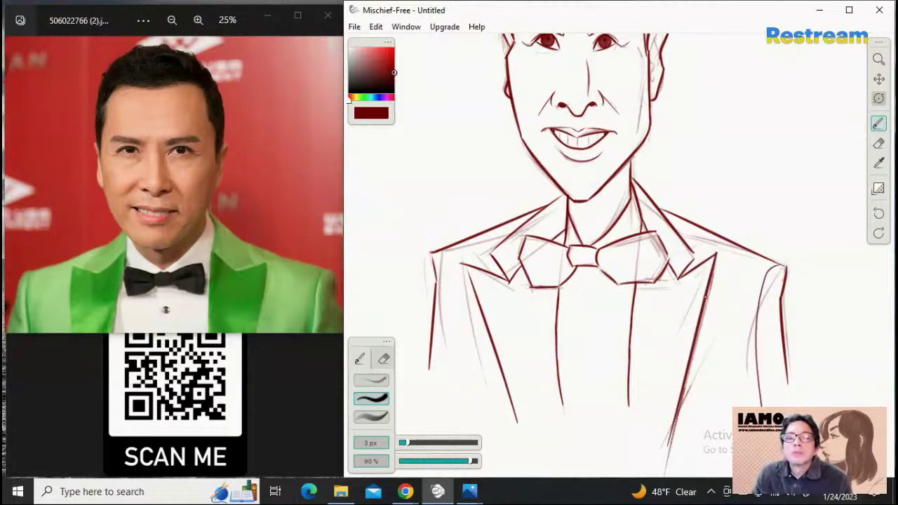
mouse_move(449, 249)
mouse_down()
mouse_move(444, 269)
mouse_move(466, 405)
mouse_up()
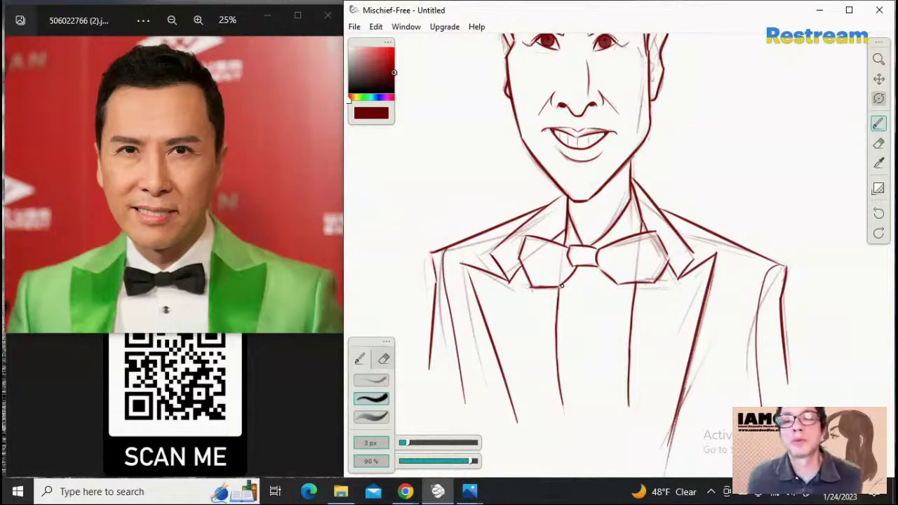
Increase the brush size to 6 px and ink the short slanted cheekbone stroke beside the eye on the right
click(878, 59)
drag(785, 126, 754, 127)
drag(811, 122, 877, 90)
drag(709, 127, 879, 71)
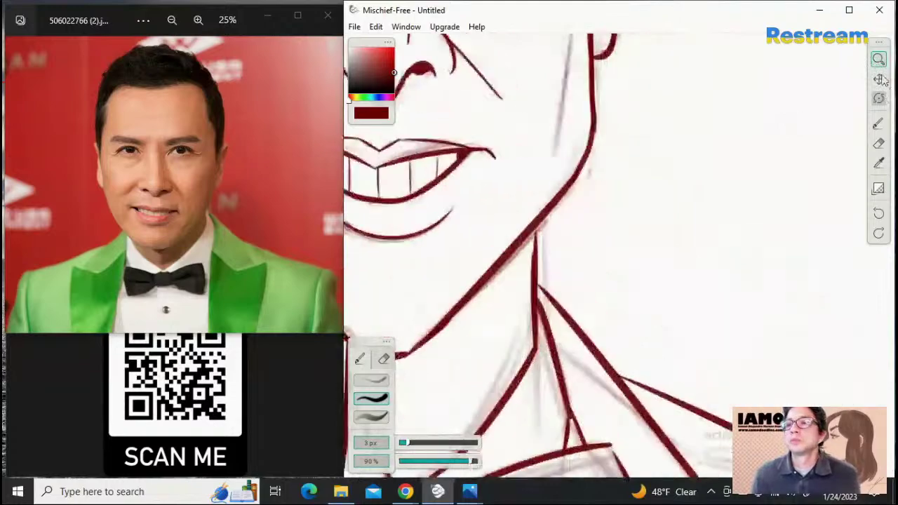
drag(739, 98, 825, 86)
click(878, 79)
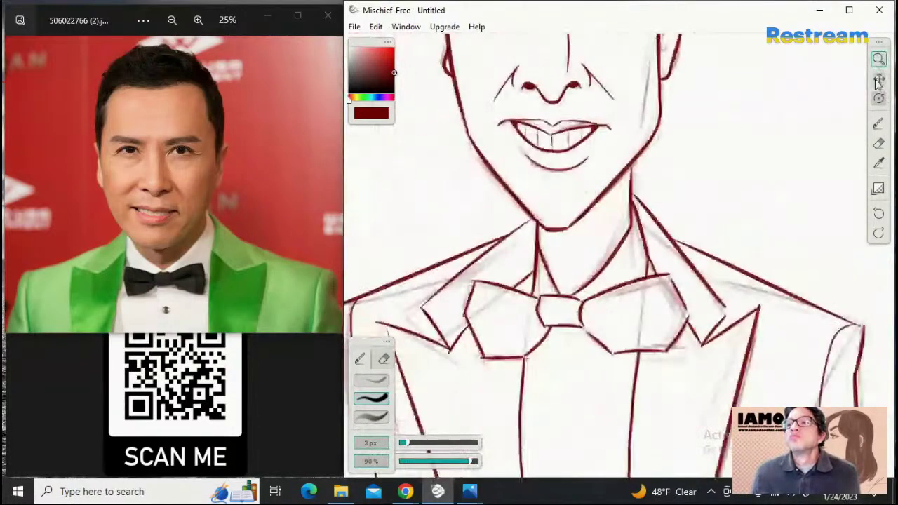
drag(771, 110, 743, 271)
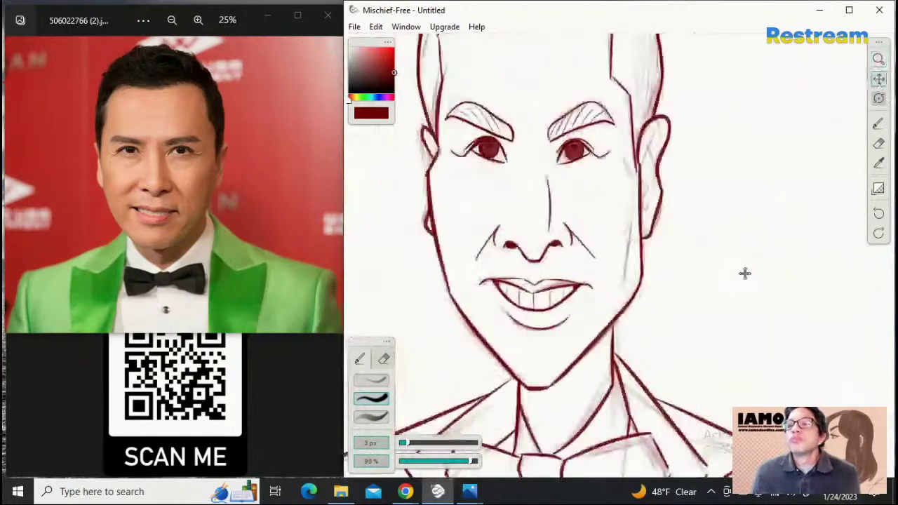
click(878, 124)
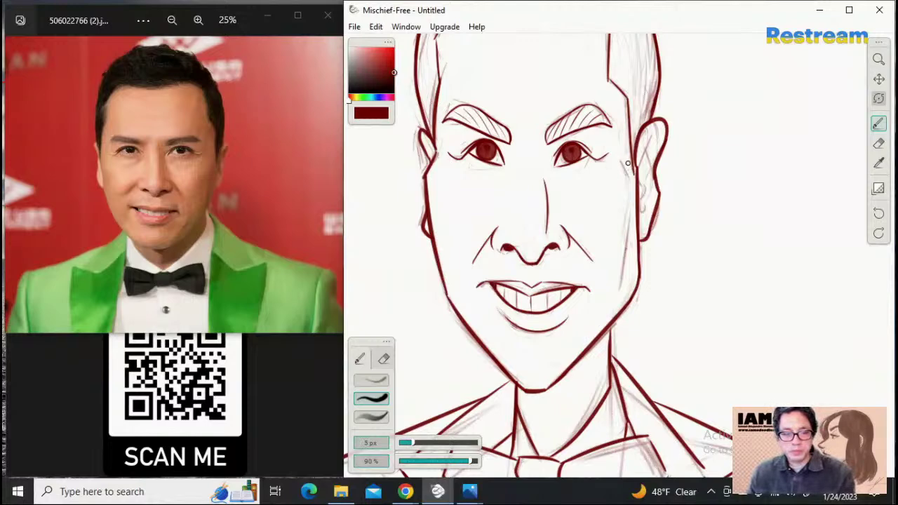
key(bracketright)
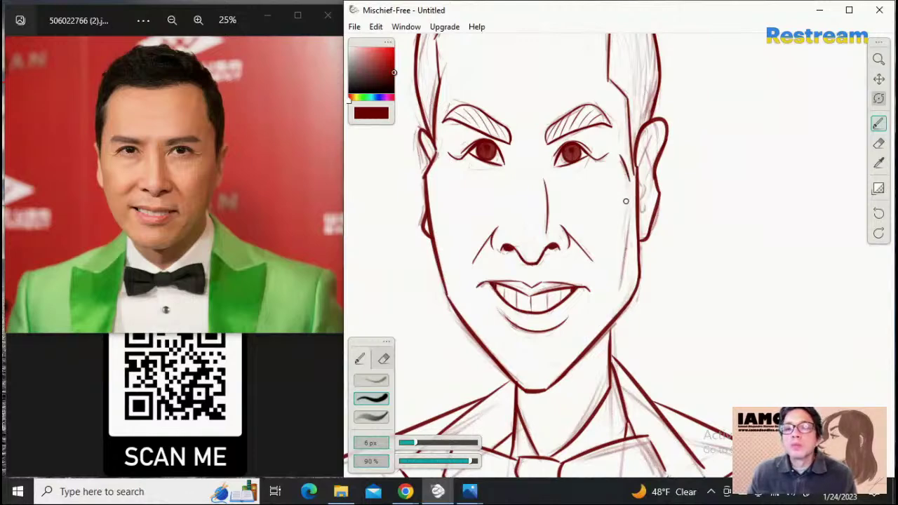
Ink the right cheek contour running down from the cheekbone stroke, redoing the line until it tapers along the sketch
drag(630, 186, 620, 224)
key(ctrl+z)
drag(630, 179, 628, 227)
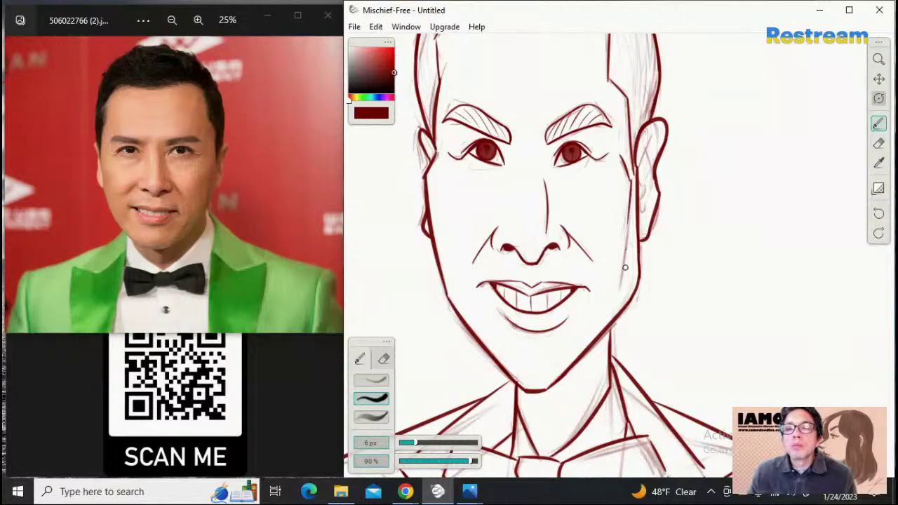
key(ctrl+z)
drag(630, 178, 627, 223)
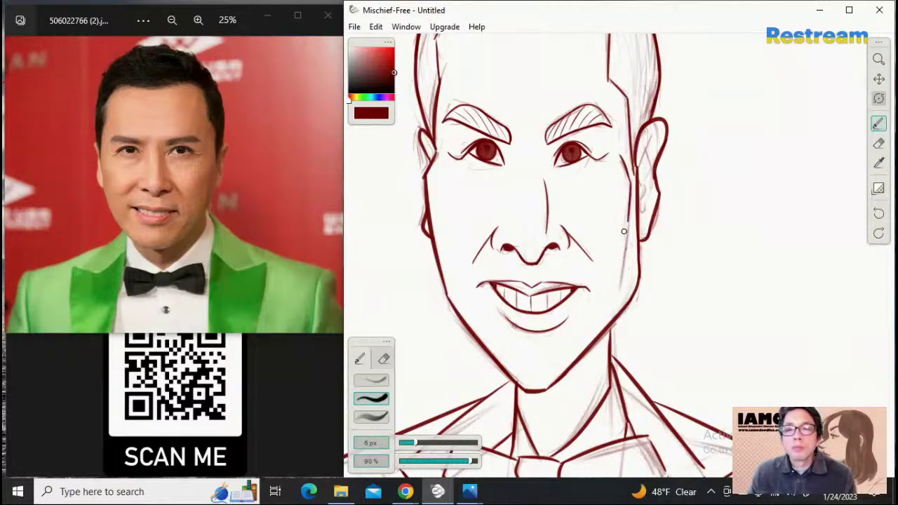
key(ctrl+z)
drag(629, 181, 628, 219)
key(ctrl+z)
drag(629, 179, 626, 225)
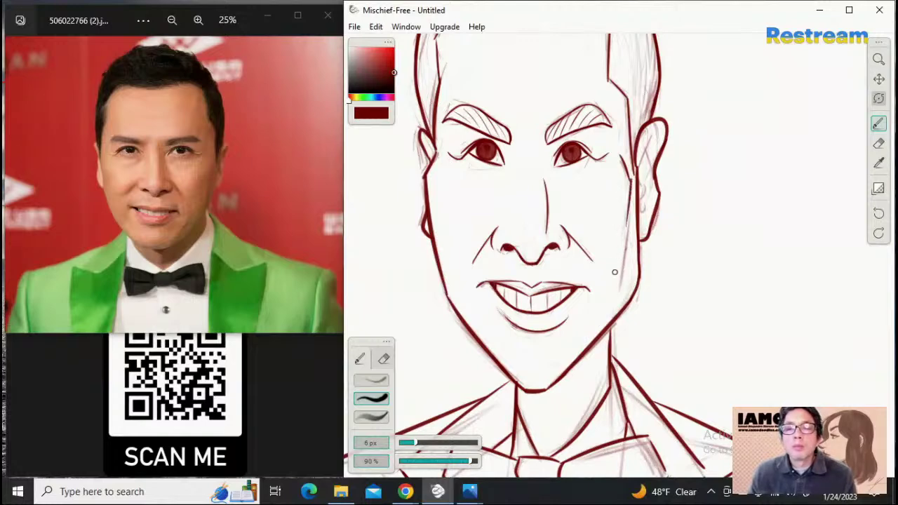
key(ctrl+z)
drag(629, 180, 625, 228)
key(ctrl+z)
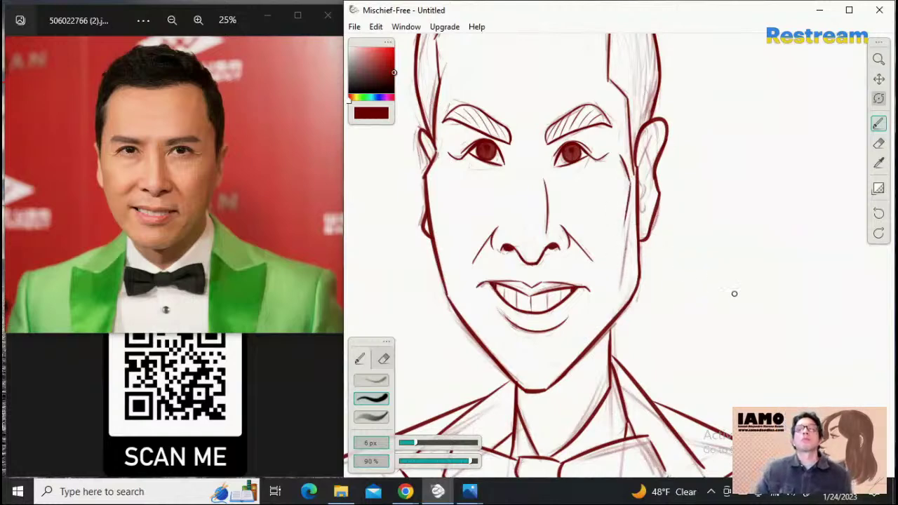
Erase the faint sketch line below the inked right cheek contour with the 100% opacity eraser, enlarging it to 19 px
click(878, 143)
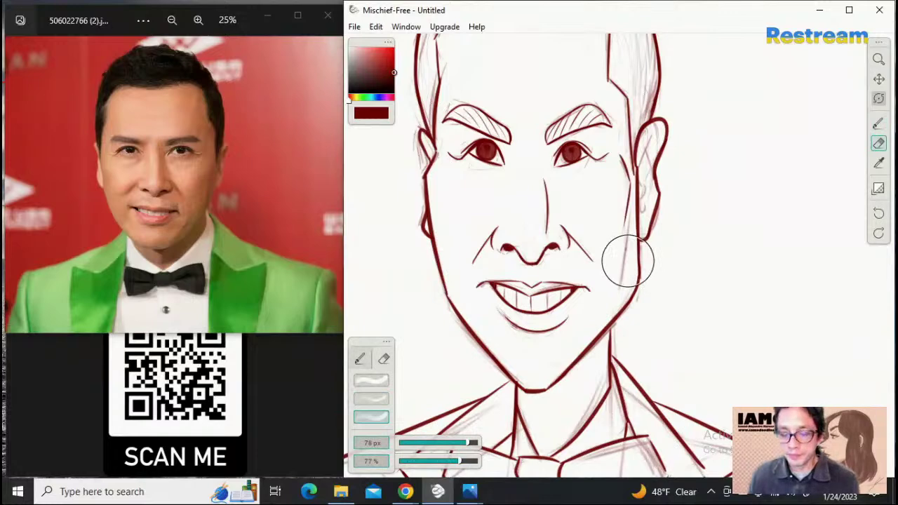
click(371, 379)
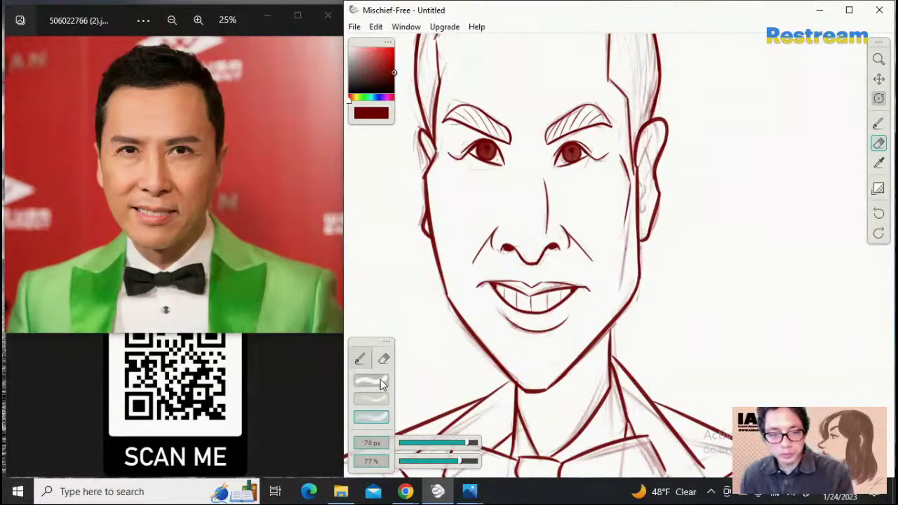
key(bracketleft)
key(bracketleft)
key(bracketleft)
key(bracketleft)
key(bracketright)
key(bracketright)
key(bracketright)
key(bracketright)
key(bracketright)
key(bracketright)
key(bracketright)
key(bracketright)
mouse_move(621, 268)
mouse_down()
mouse_move(620, 280)
mouse_move(621, 265)
mouse_up()
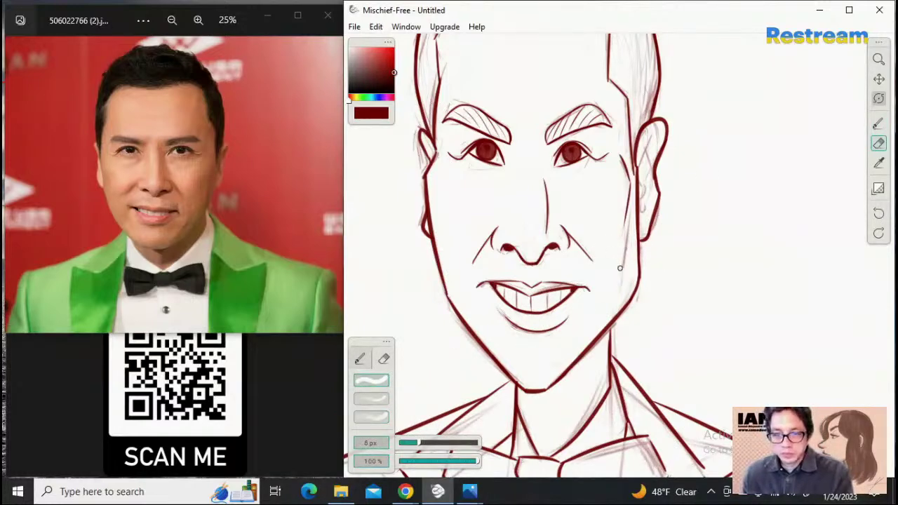
key(bracketright)
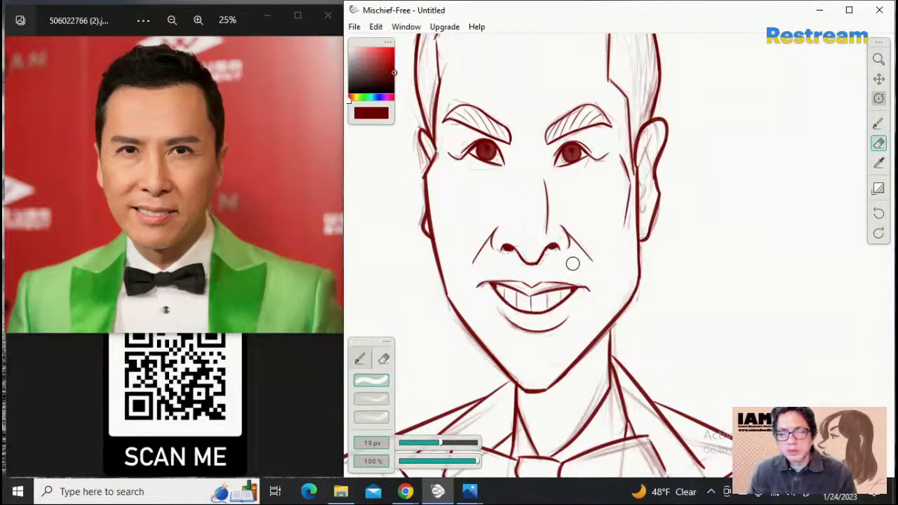
Switch back to the 6 px ink brush and ink the inner rim and small front notch of the right ear
click(360, 360)
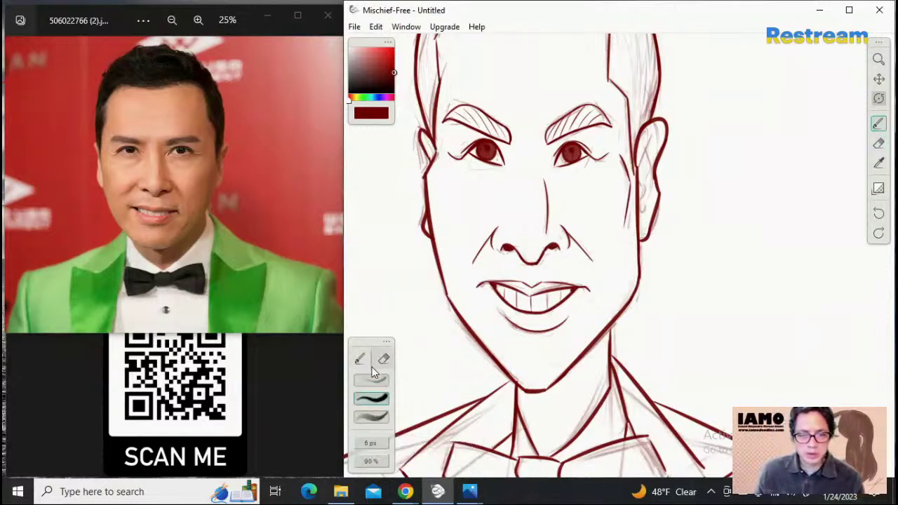
click(385, 399)
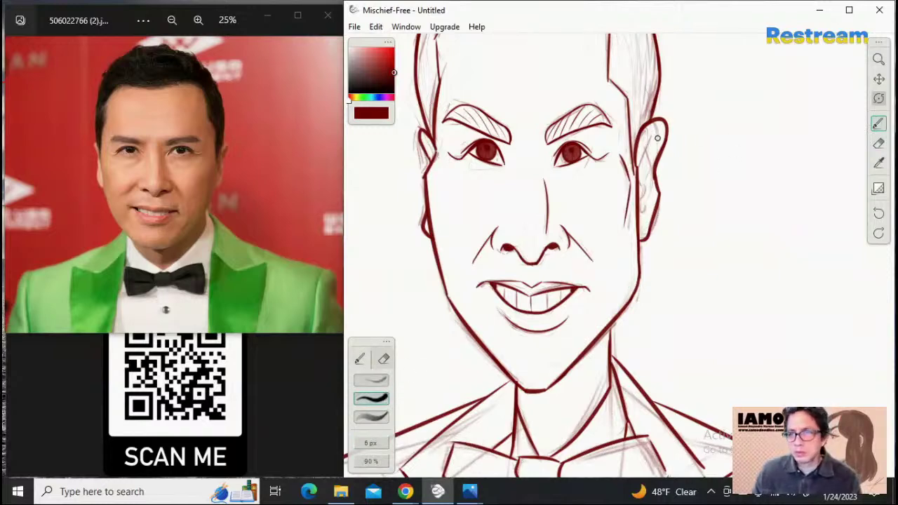
drag(659, 128, 643, 173)
key(ctrl+z)
drag(659, 127, 639, 177)
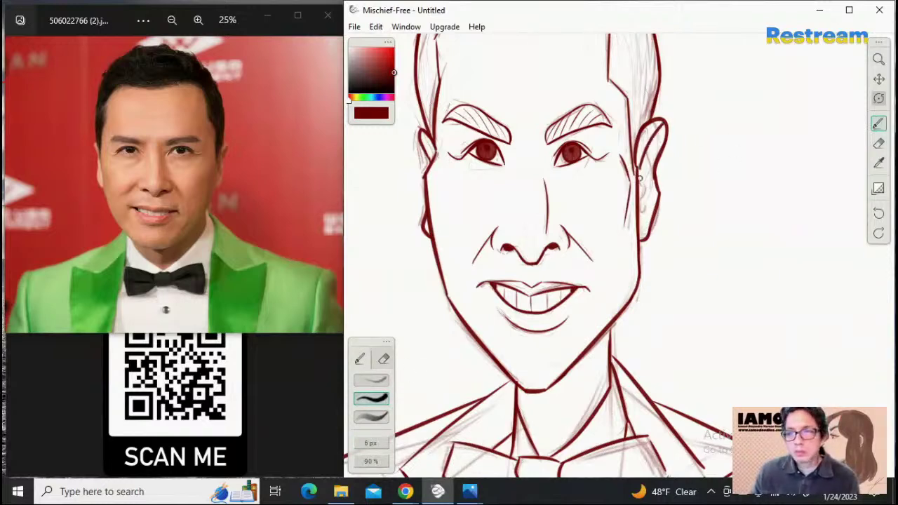
key(ctrl+z)
drag(658, 127, 636, 176)
key(ctrl+z)
drag(659, 125, 642, 186)
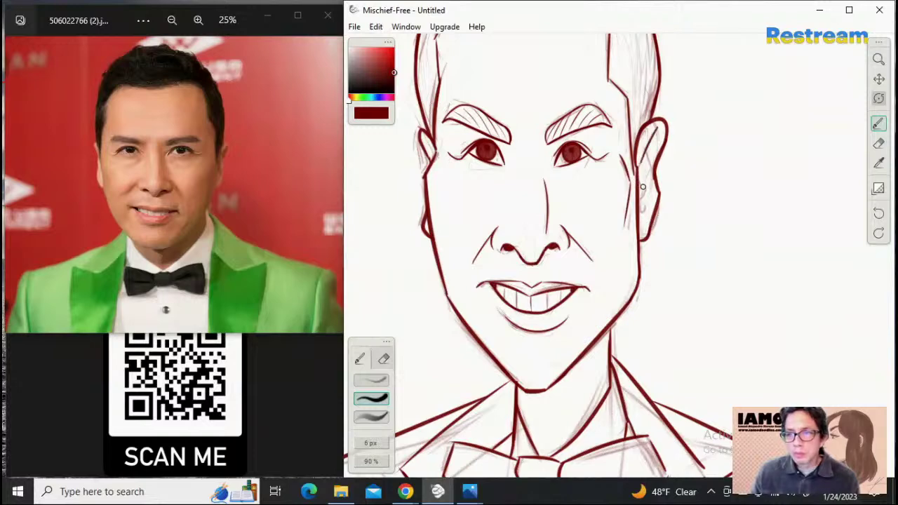
key(ctrl+z)
drag(659, 126, 639, 200)
key(ctrl+z)
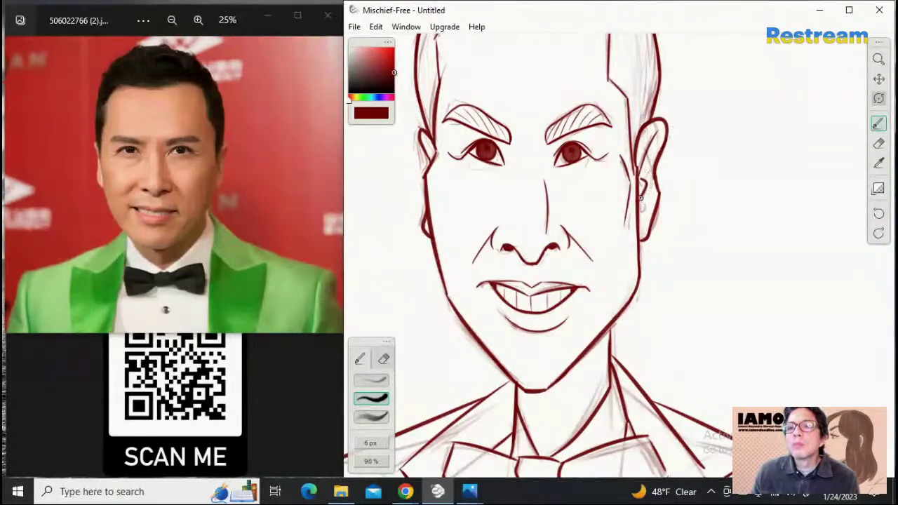
Ink the small curve above the right earlobe and the inner fold line running down the middle of the ear
drag(641, 198, 643, 213)
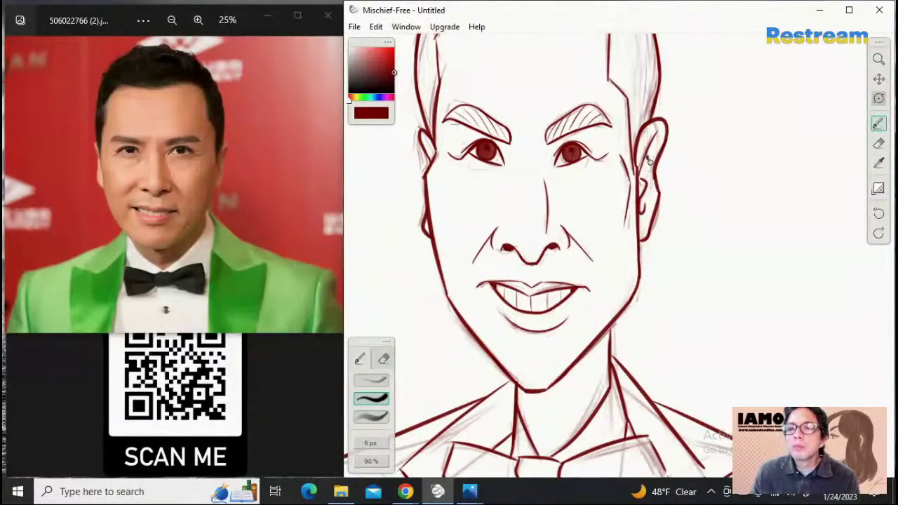
drag(649, 162, 654, 185)
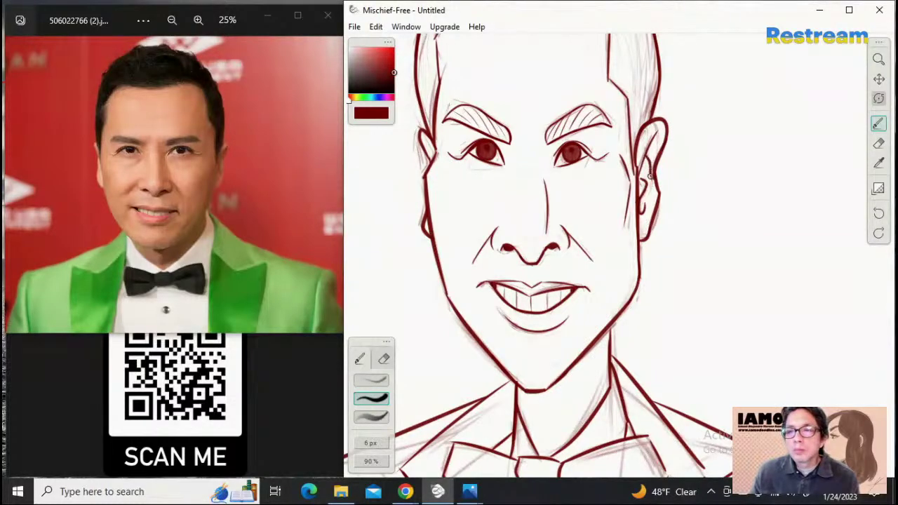
drag(649, 165, 653, 202)
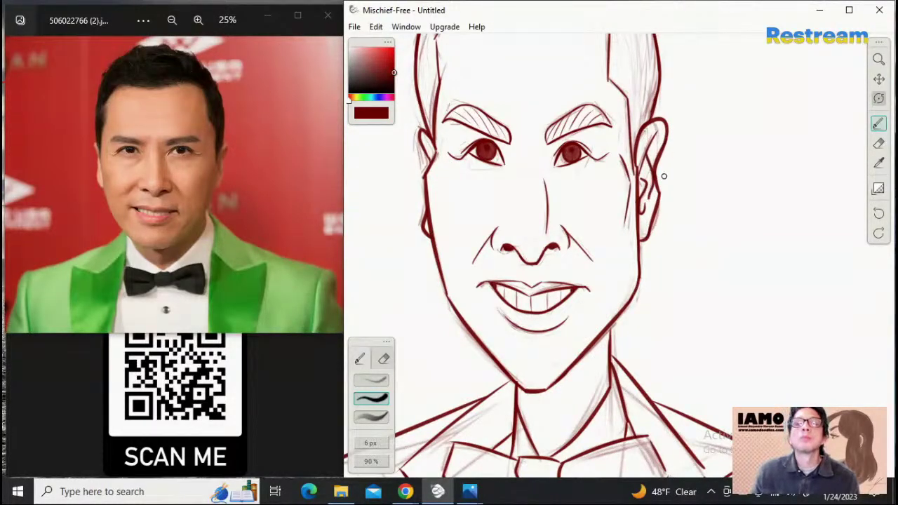
click(880, 60)
drag(766, 134, 834, 125)
drag(789, 143, 838, 130)
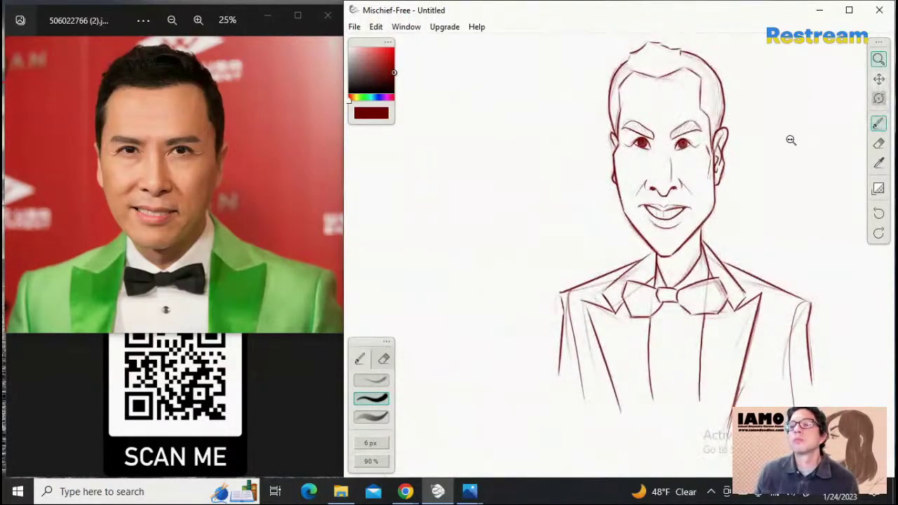
scroll(791, 138, up, 5)
scroll(830, 133, up, 1)
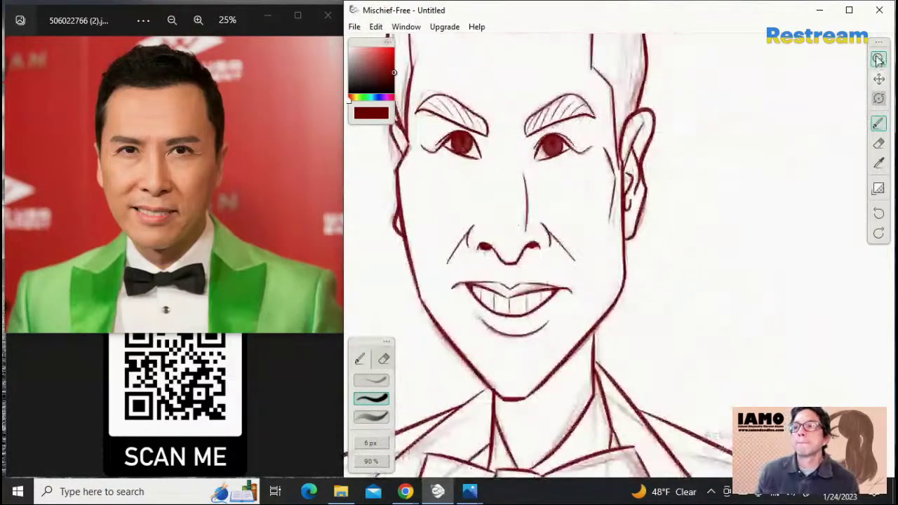
Fill the left eyebrow inside its outline with the soft third brush preset in dark red at 100% opacity and 4 px
scroll(496, 124, up, 3)
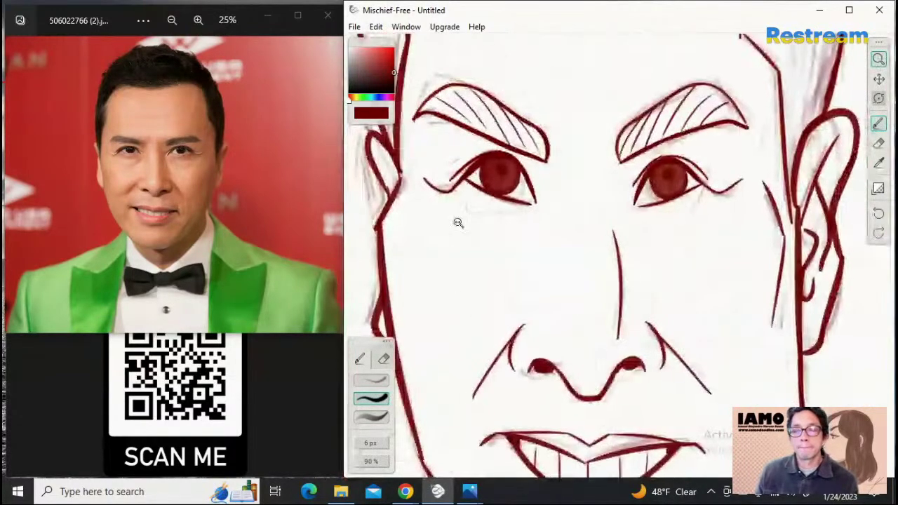
click(371, 416)
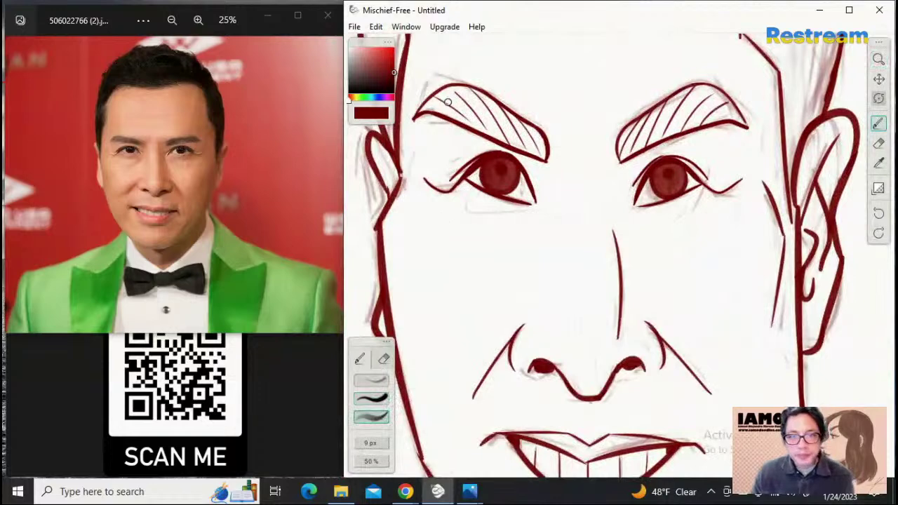
drag(376, 459, 479, 461)
mouse_move(439, 93)
mouse_down()
mouse_move(467, 105)
mouse_move(435, 104)
mouse_move(489, 124)
mouse_up()
key(ctrl+z)
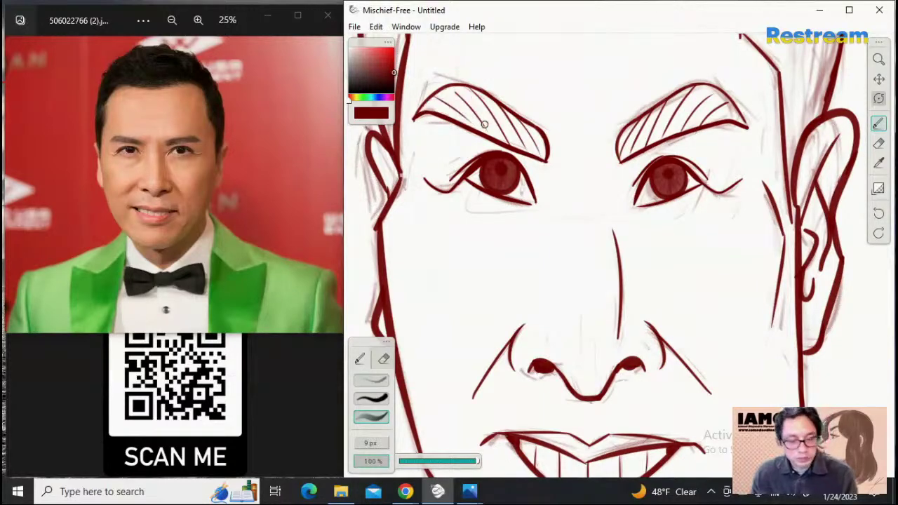
key(bracketleft)
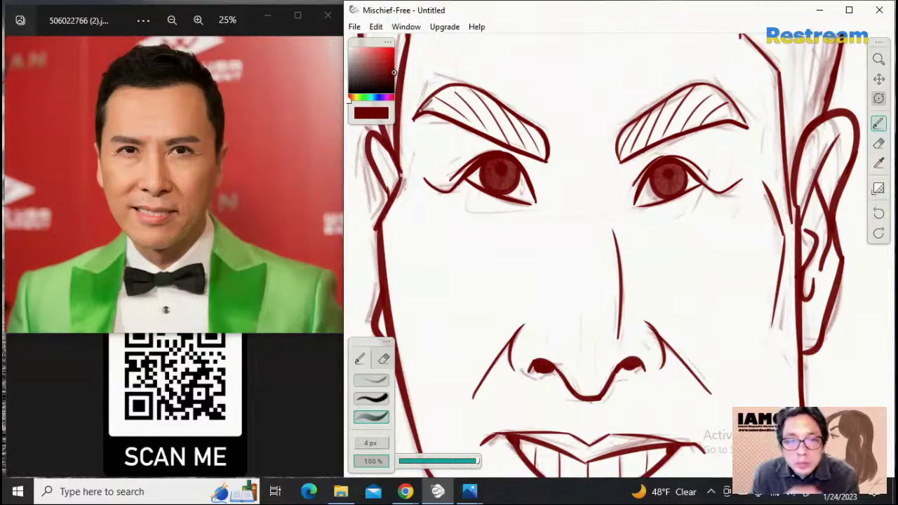
mouse_move(442, 105)
mouse_down()
mouse_move(487, 126)
mouse_move(451, 113)
mouse_move(441, 96)
mouse_move(427, 103)
mouse_move(440, 92)
mouse_move(478, 114)
mouse_move(433, 106)
mouse_move(544, 158)
mouse_move(542, 148)
mouse_move(441, 98)
mouse_move(454, 116)
mouse_move(446, 90)
mouse_move(522, 130)
mouse_up()
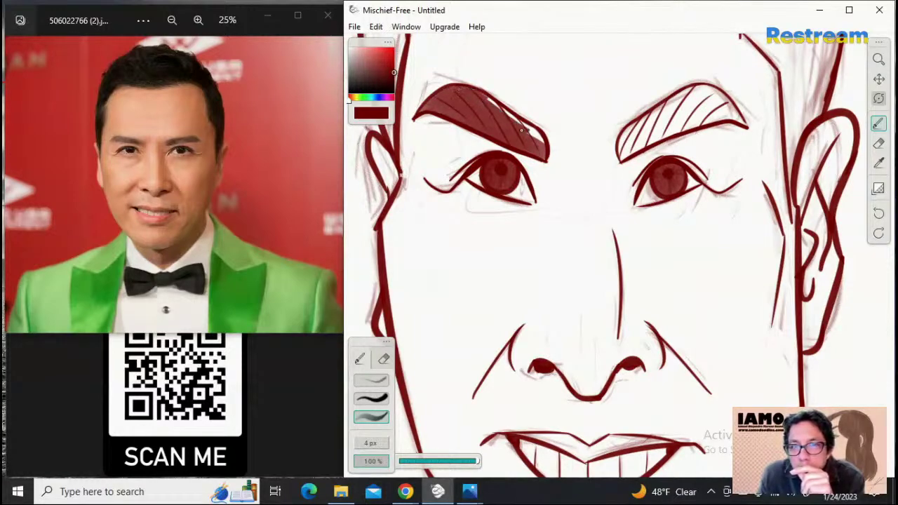
drag(470, 92, 533, 132)
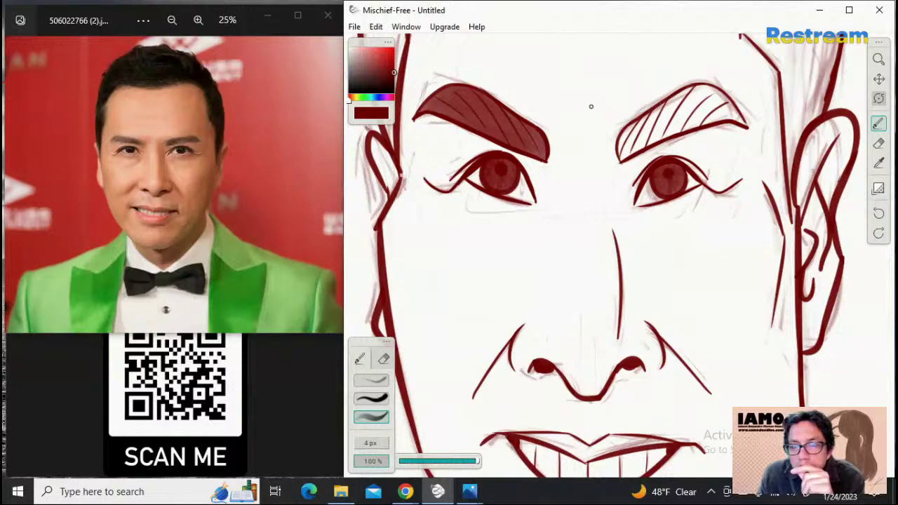
Fill the right eyebrow with the 4 px brush, undoing the first pass and starting over from the outer tip
mouse_move(624, 143)
mouse_down()
mouse_move(660, 137)
mouse_move(649, 144)
mouse_move(638, 122)
mouse_move(663, 136)
mouse_move(645, 115)
mouse_move(667, 136)
mouse_move(652, 109)
mouse_move(667, 129)
mouse_move(679, 127)
mouse_move(666, 134)
mouse_move(693, 125)
mouse_move(654, 105)
mouse_move(670, 123)
mouse_up()
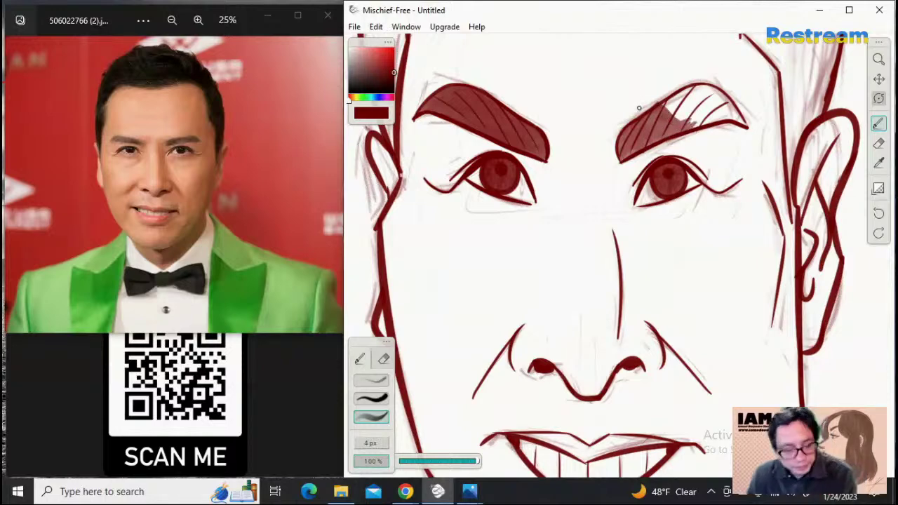
key(ctrl+z)
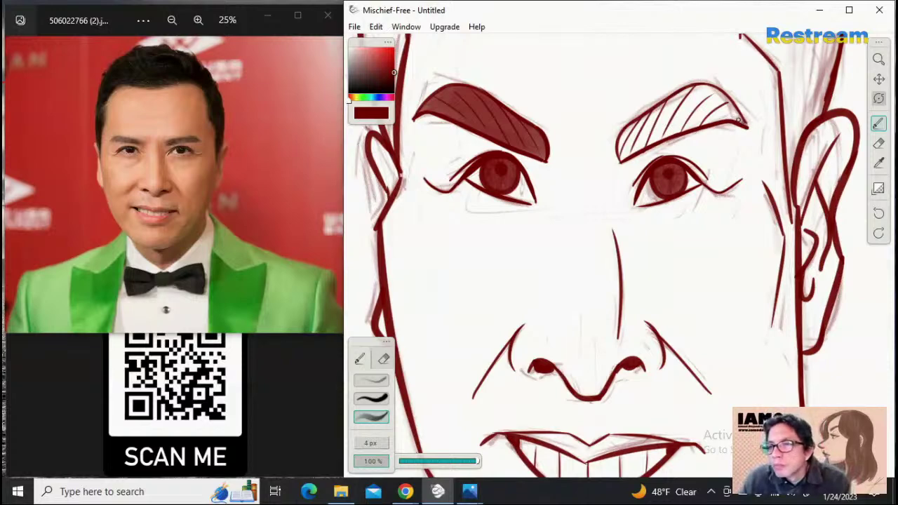
mouse_move(737, 120)
mouse_down()
mouse_move(713, 99)
mouse_move(738, 121)
mouse_move(700, 90)
mouse_move(731, 106)
mouse_move(704, 88)
mouse_up()
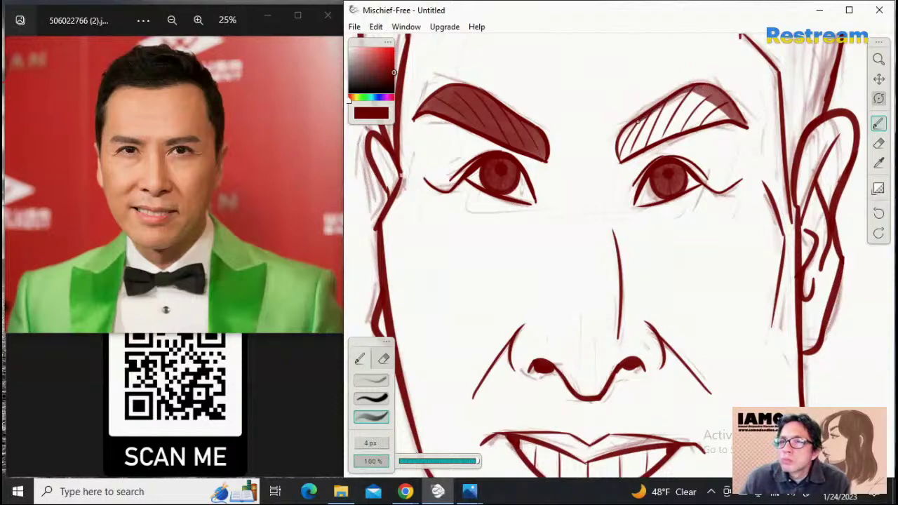
drag(621, 138, 625, 146)
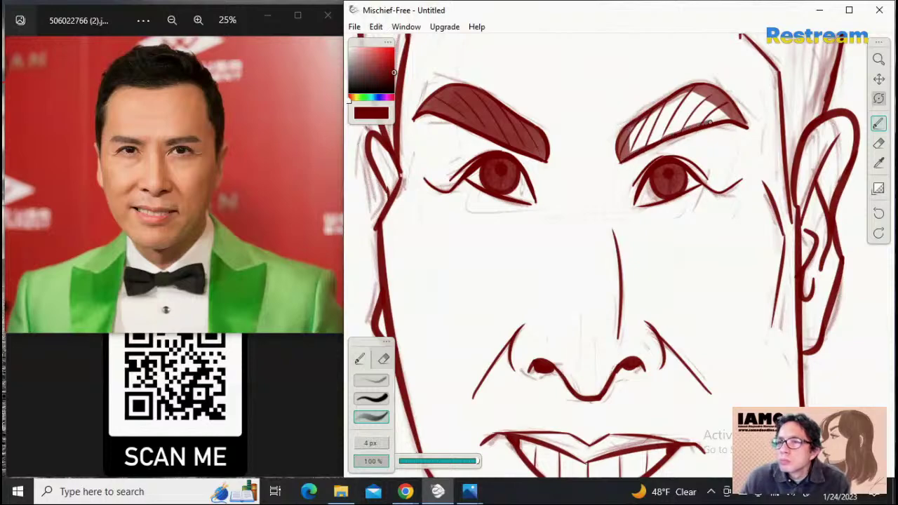
mouse_move(730, 117)
mouse_down()
mouse_move(632, 148)
mouse_move(638, 119)
mouse_move(622, 159)
mouse_move(625, 131)
mouse_move(624, 159)
mouse_move(640, 121)
mouse_move(640, 149)
mouse_move(647, 118)
mouse_move(647, 147)
mouse_up()
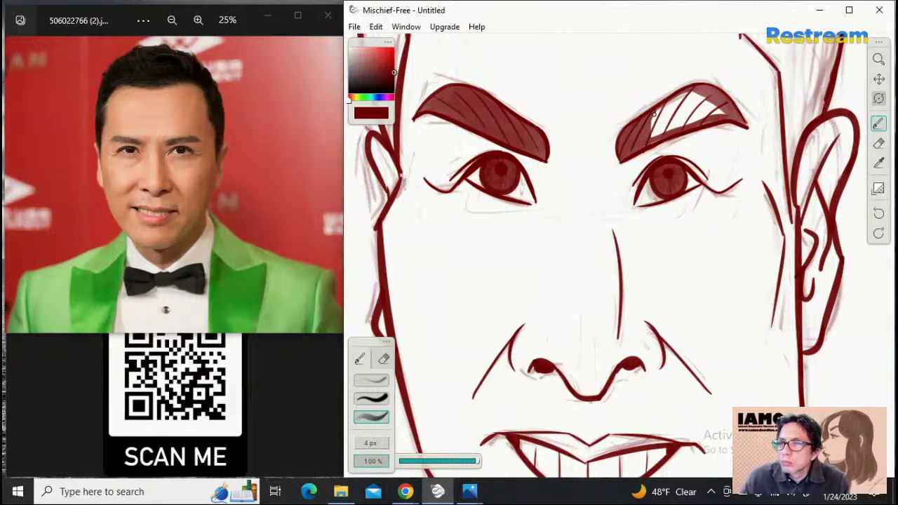
mouse_move(653, 114)
mouse_down()
mouse_move(667, 100)
mouse_move(682, 125)
mouse_move(679, 104)
mouse_move(678, 131)
mouse_move(680, 96)
mouse_move(687, 123)
mouse_move(678, 95)
mouse_move(686, 93)
mouse_move(687, 123)
mouse_move(687, 99)
mouse_up()
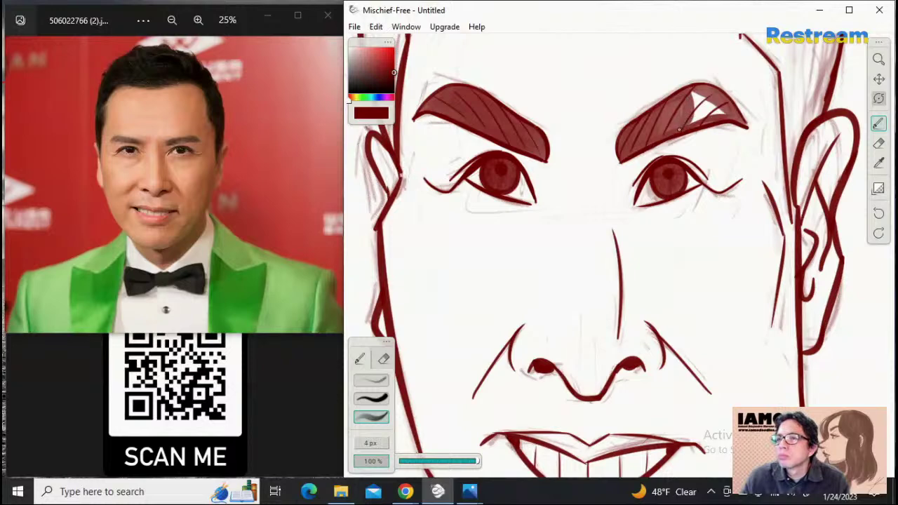
mouse_move(678, 129)
mouse_down()
mouse_move(685, 99)
mouse_move(692, 122)
mouse_move(706, 119)
mouse_move(711, 104)
mouse_move(726, 110)
mouse_move(698, 110)
mouse_move(696, 97)
mouse_move(714, 118)
mouse_up()
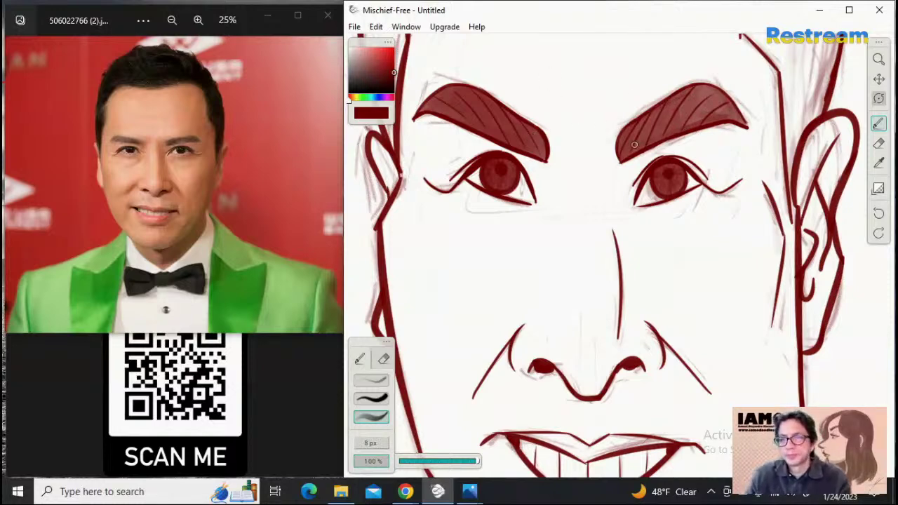
Darken both filled eyebrows with overlapping strokes of the brush at 9 px and 50% opacity
drag(624, 152, 650, 116)
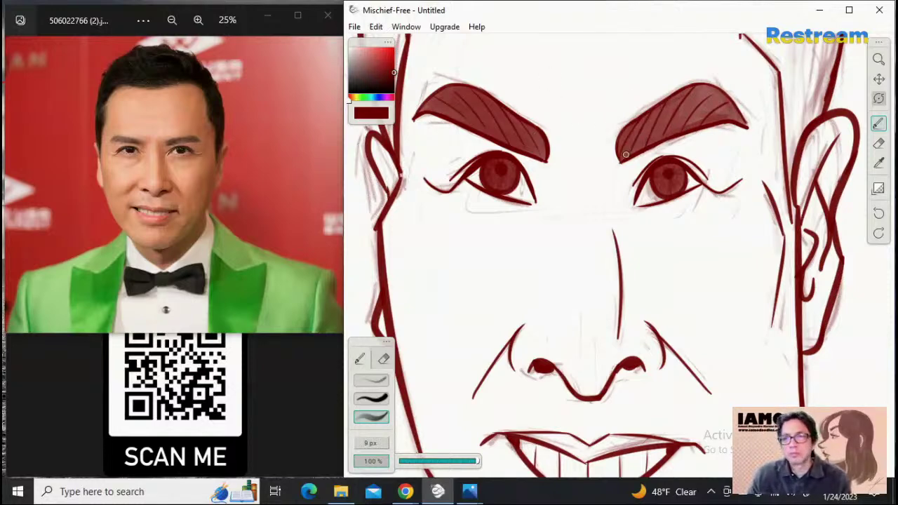
click(439, 461)
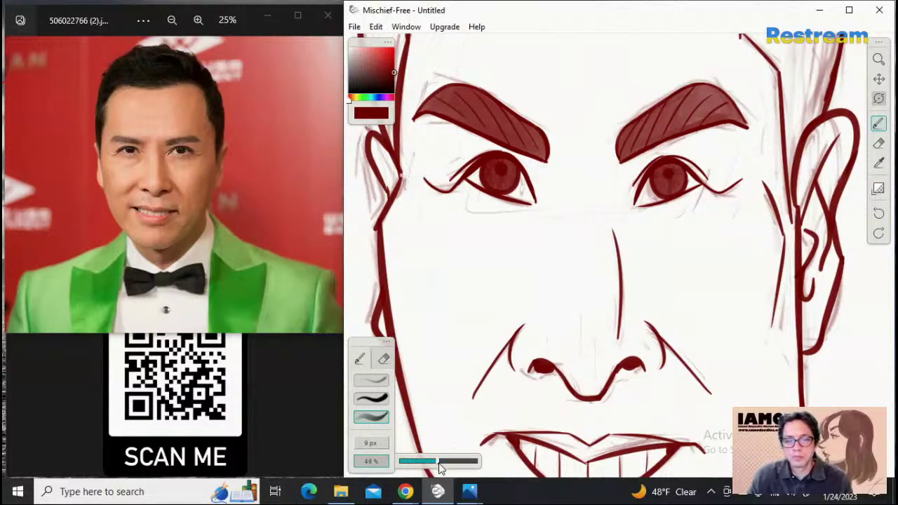
drag(437, 467, 440, 467)
mouse_move(621, 152)
mouse_down()
mouse_move(666, 112)
mouse_move(674, 122)
mouse_move(705, 105)
mouse_move(726, 123)
mouse_up()
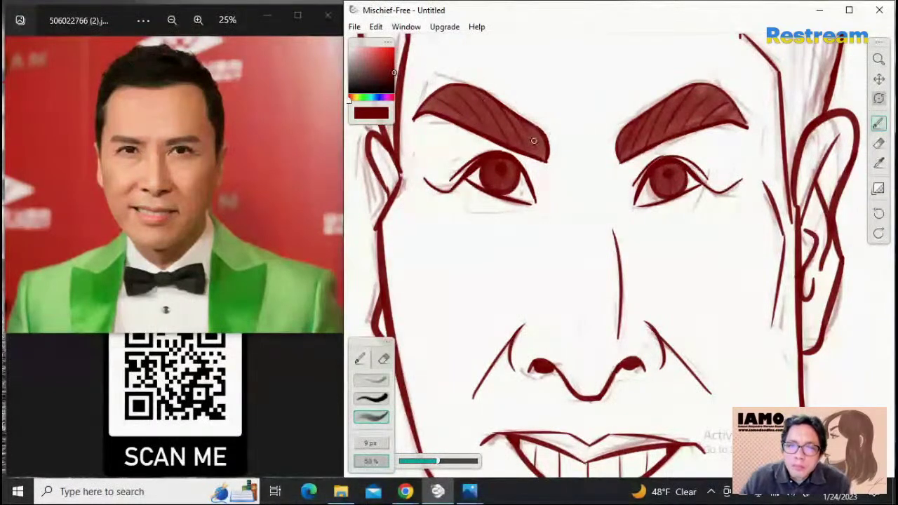
mouse_move(554, 133)
mouse_down()
mouse_move(534, 146)
mouse_move(486, 101)
mouse_move(444, 114)
mouse_move(427, 106)
mouse_move(538, 148)
mouse_up()
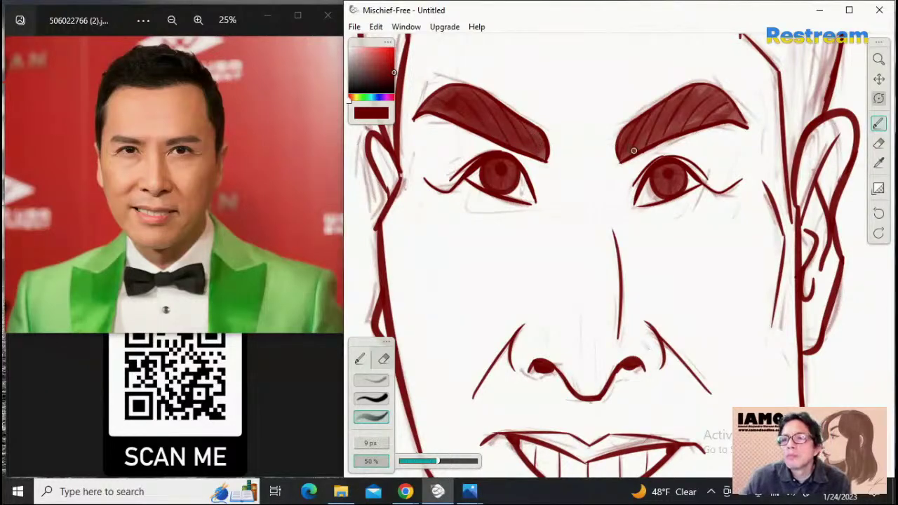
mouse_move(634, 150)
mouse_down()
mouse_move(663, 114)
mouse_move(672, 126)
mouse_move(705, 115)
mouse_move(668, 131)
mouse_move(687, 95)
mouse_move(684, 112)
mouse_move(699, 122)
mouse_move(733, 115)
mouse_move(745, 122)
mouse_up()
mouse_move(688, 112)
mouse_down()
mouse_move(695, 92)
mouse_move(698, 117)
mouse_move(651, 138)
mouse_move(667, 139)
mouse_up()
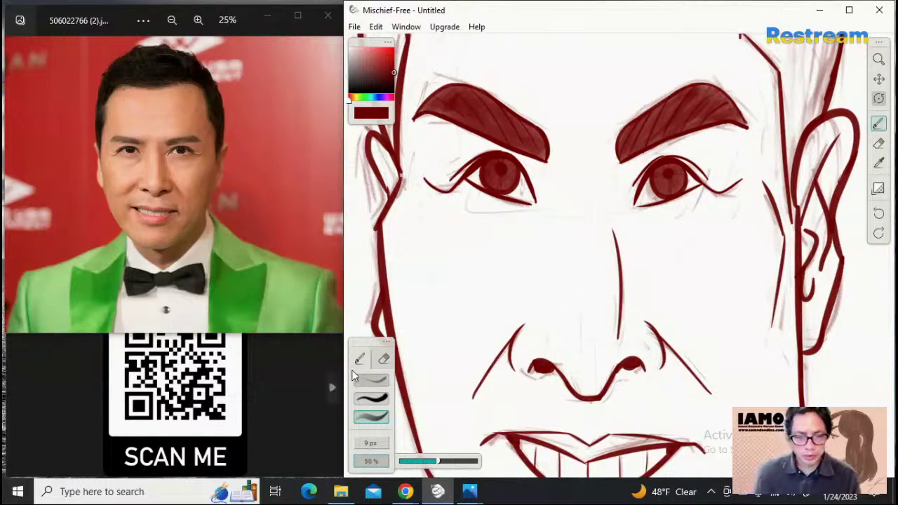
Erase a large round highlight in each iris with the 19 px, 100% opacity eraser and add a smaller second highlight to each
key(e)
click(383, 463)
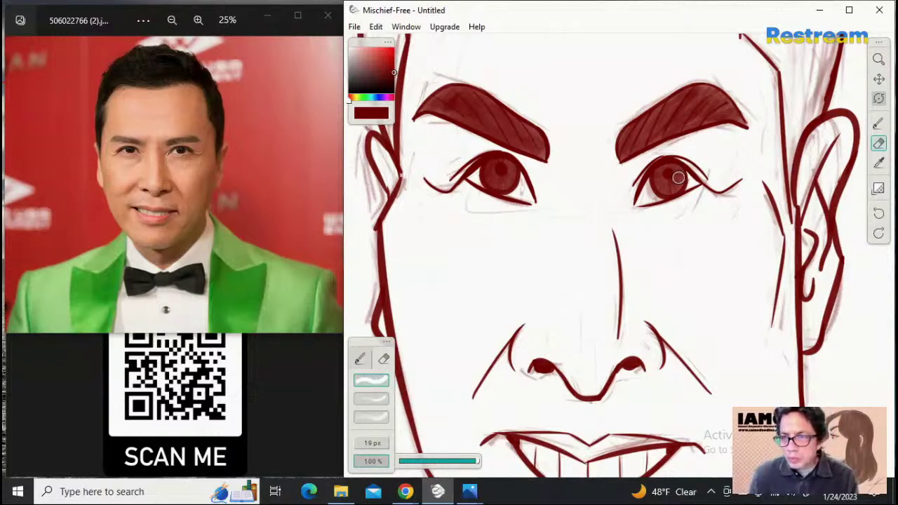
drag(676, 178, 678, 178)
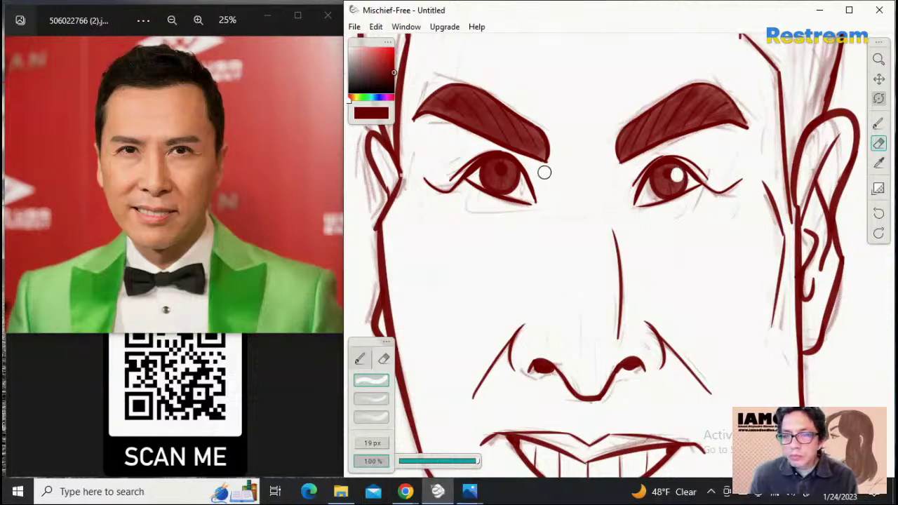
drag(508, 169, 507, 169)
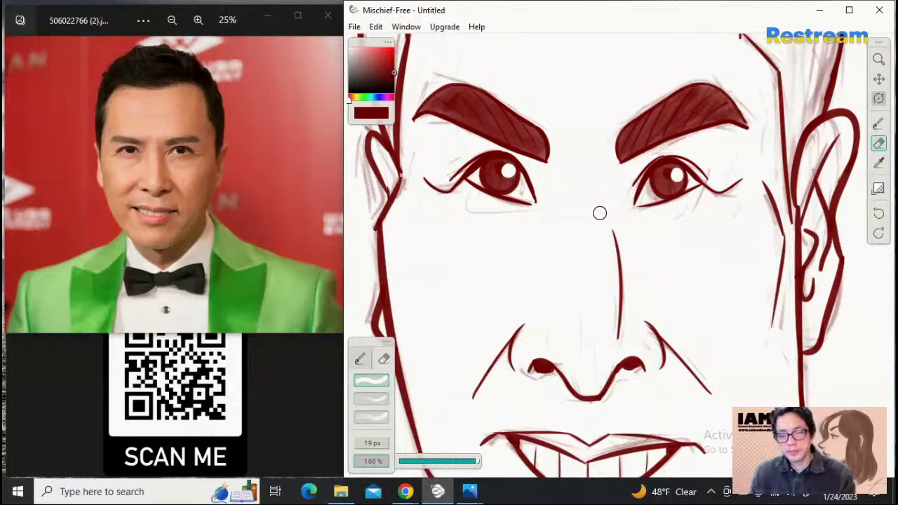
key(bracketleft)
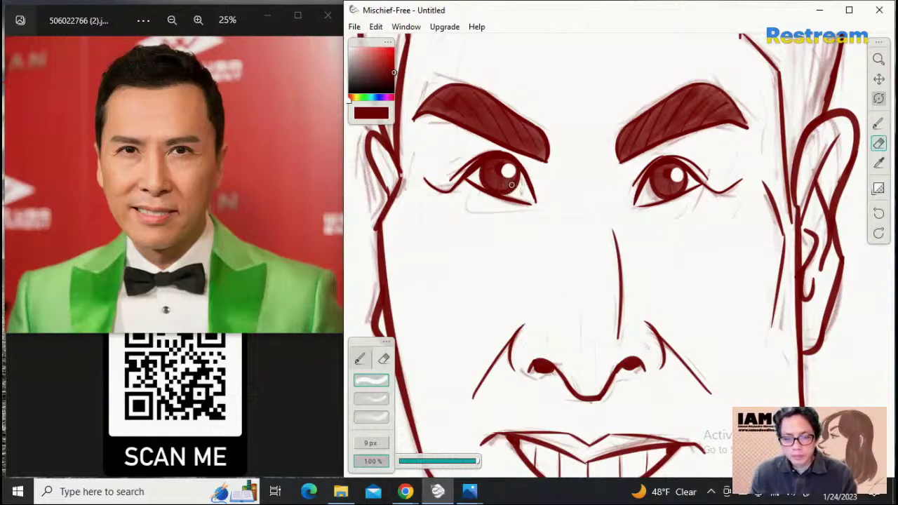
key(bracketright)
key(bracketright)
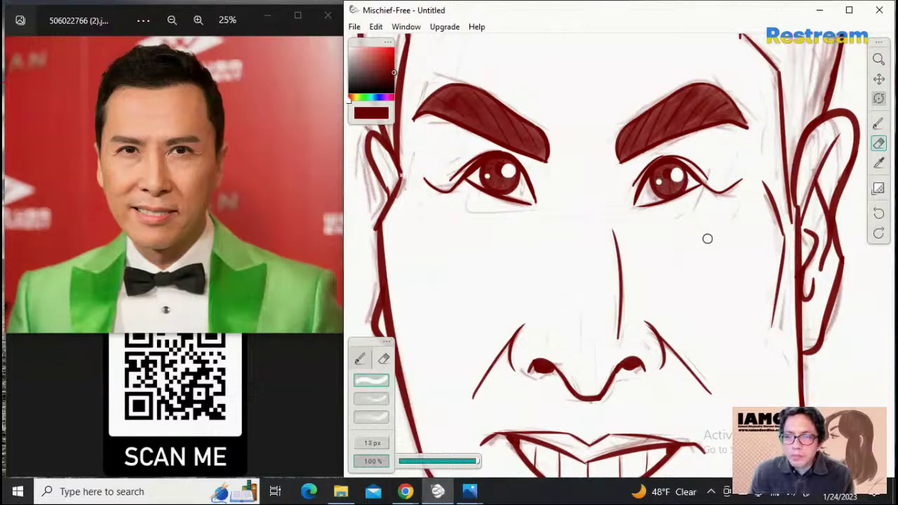
Examine the whole caricature from hair to bow tie, ending with a close view of the hair and forehead
click(877, 61)
drag(718, 201, 561, 224)
drag(742, 213, 788, 217)
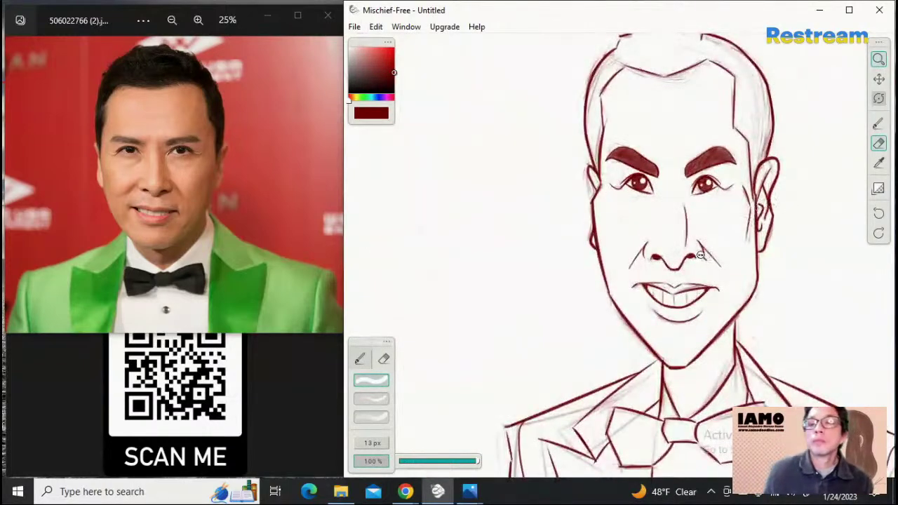
drag(708, 255, 829, 88)
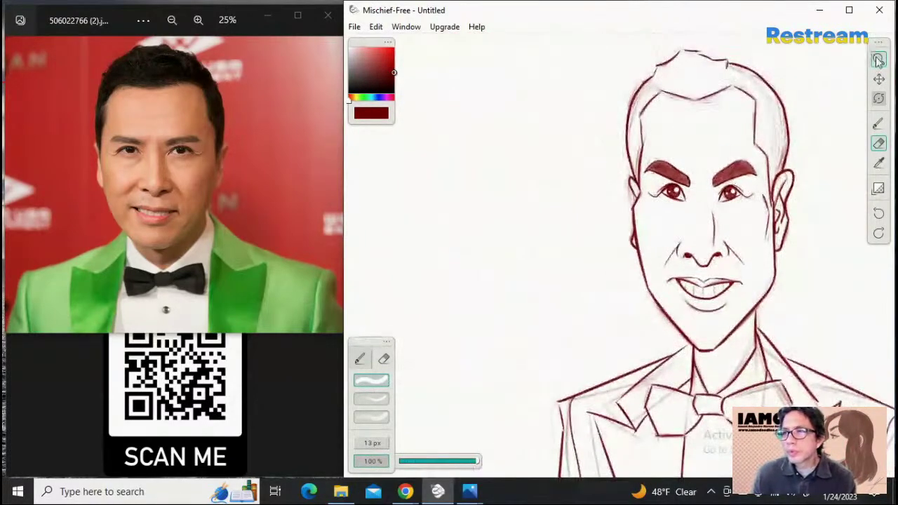
drag(723, 122, 787, 138)
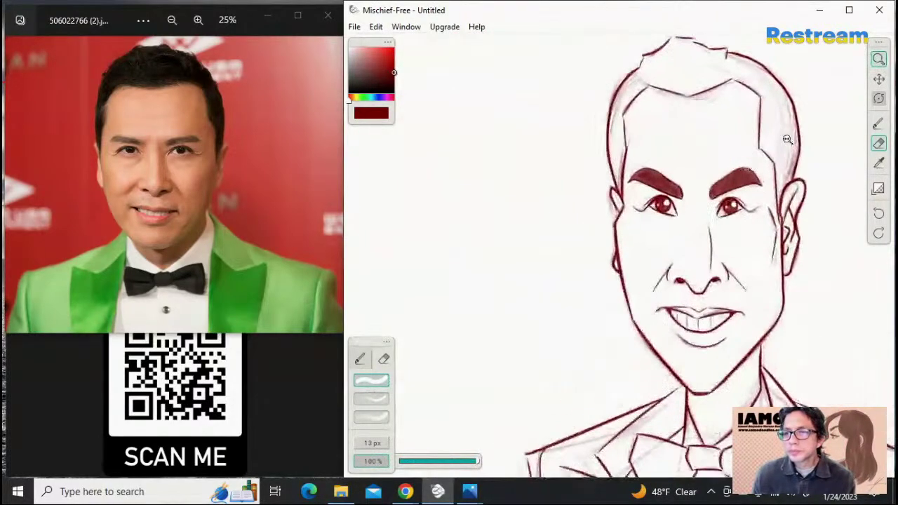
click(878, 78)
drag(705, 142, 778, 179)
click(878, 60)
click(880, 79)
mouse_move(746, 151)
mouse_down()
mouse_move(761, 214)
mouse_move(769, 210)
mouse_up()
Fill the left side hair from the sideburn up past the temple with the 8 px brush at 100% opacity, undoing a larger first stroke
click(360, 358)
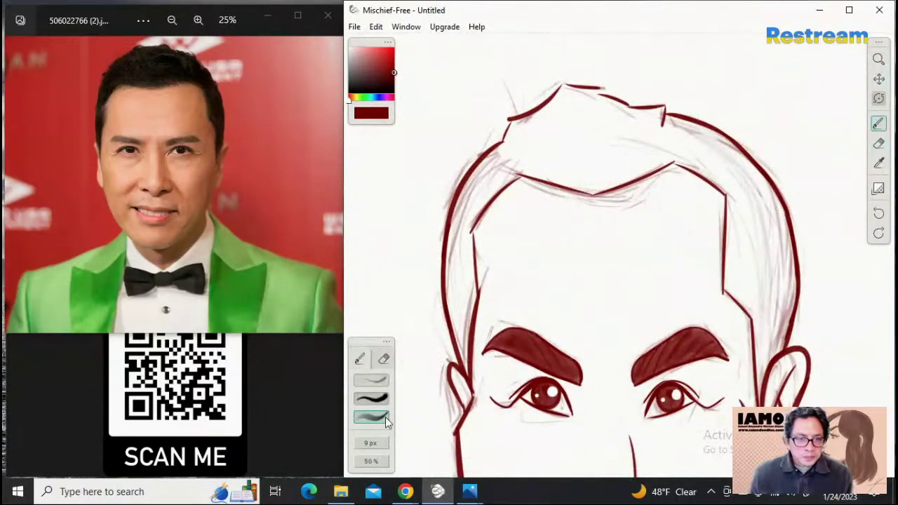
drag(399, 464, 505, 464)
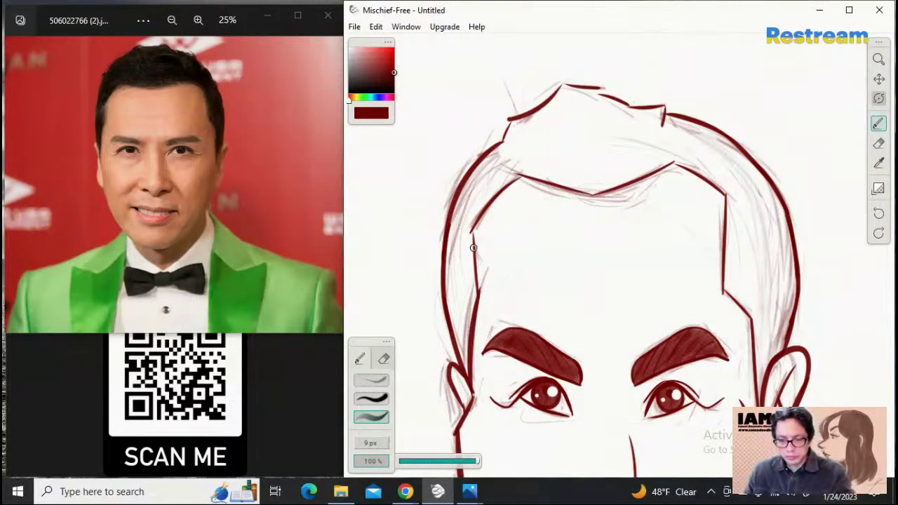
key(])
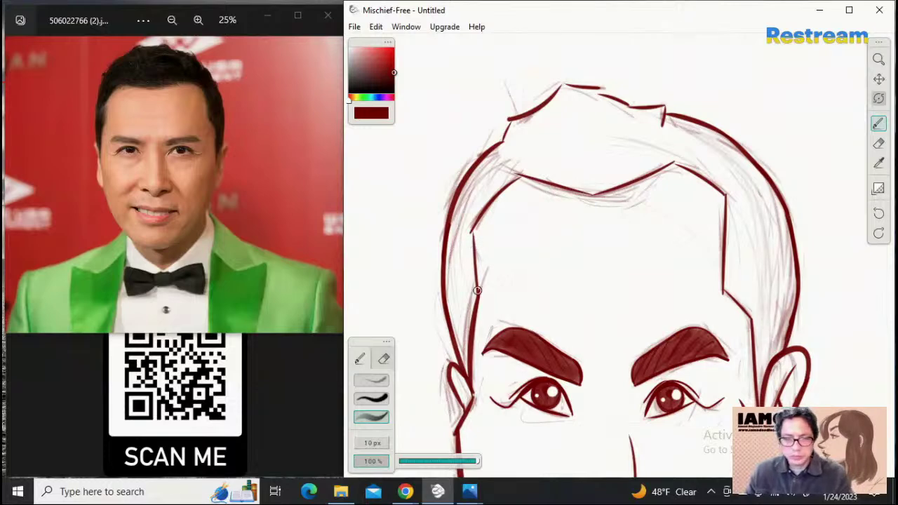
drag(456, 310, 460, 334)
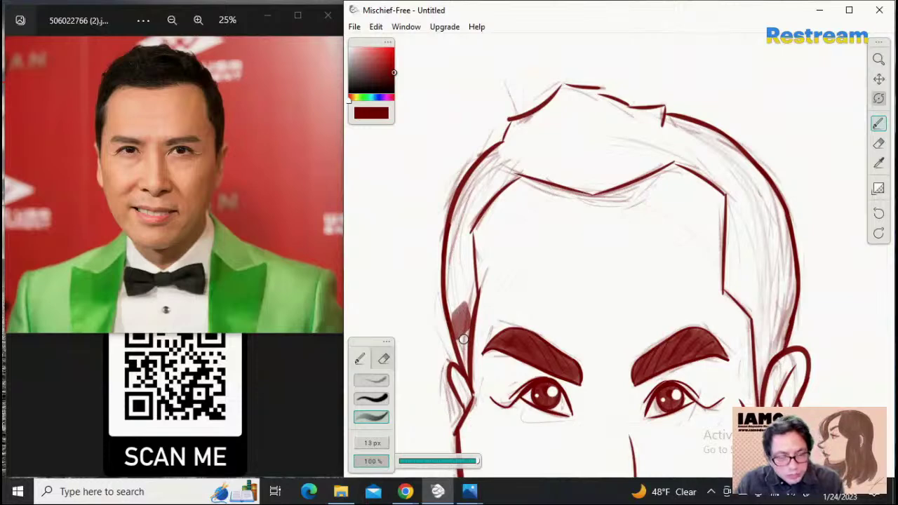
key(ctrl+z)
key(bracketleft)
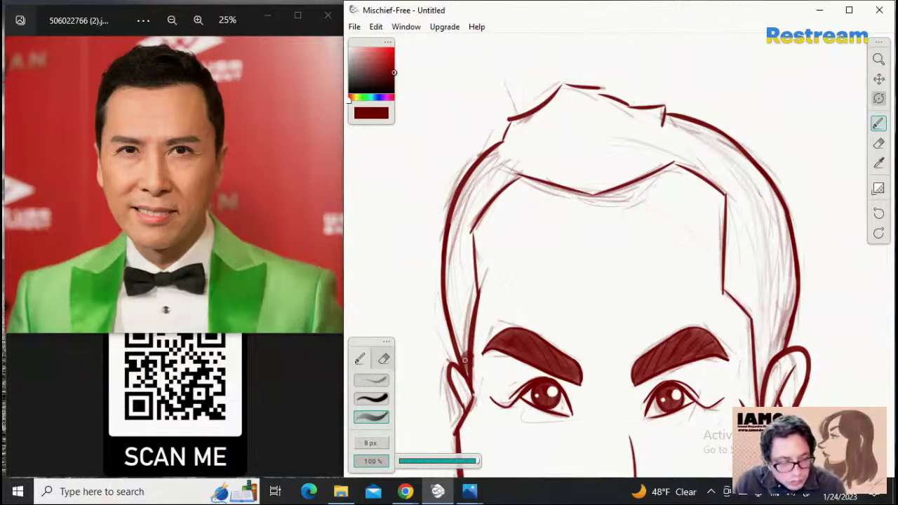
mouse_move(464, 359)
mouse_down()
mouse_move(453, 300)
mouse_move(462, 333)
mouse_move(469, 281)
mouse_move(474, 304)
mouse_move(463, 253)
mouse_move(465, 297)
mouse_move(452, 286)
mouse_move(453, 302)
mouse_move(463, 228)
mouse_move(471, 285)
mouse_up()
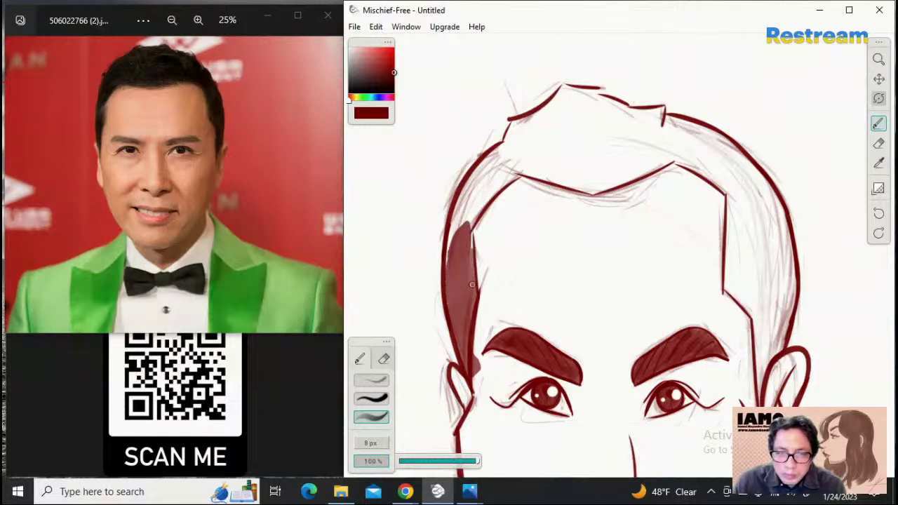
drag(467, 248, 466, 234)
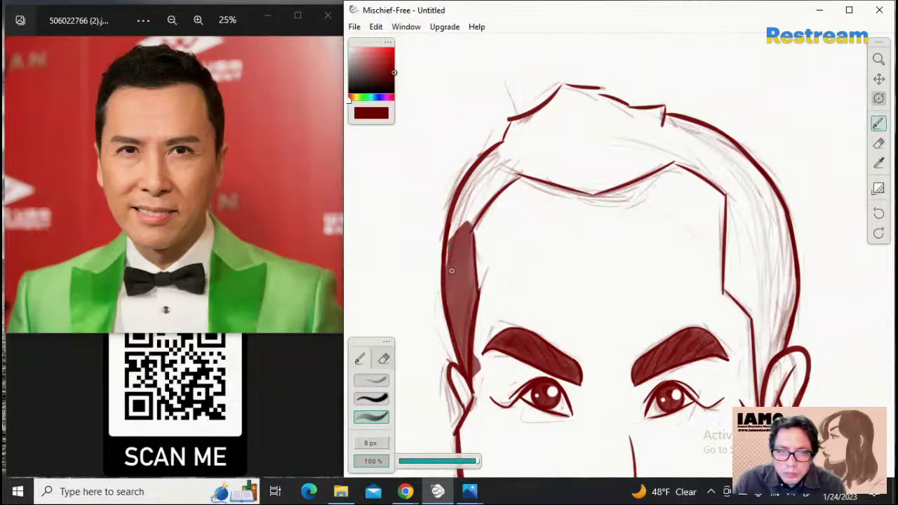
mouse_move(452, 271)
mouse_down()
mouse_move(470, 195)
mouse_move(463, 211)
mouse_move(478, 207)
mouse_move(469, 228)
mouse_move(498, 185)
mouse_move(460, 212)
mouse_move(456, 227)
mouse_move(479, 168)
mouse_move(463, 197)
mouse_move(503, 151)
mouse_move(488, 185)
mouse_move(510, 174)
mouse_move(486, 196)
mouse_up()
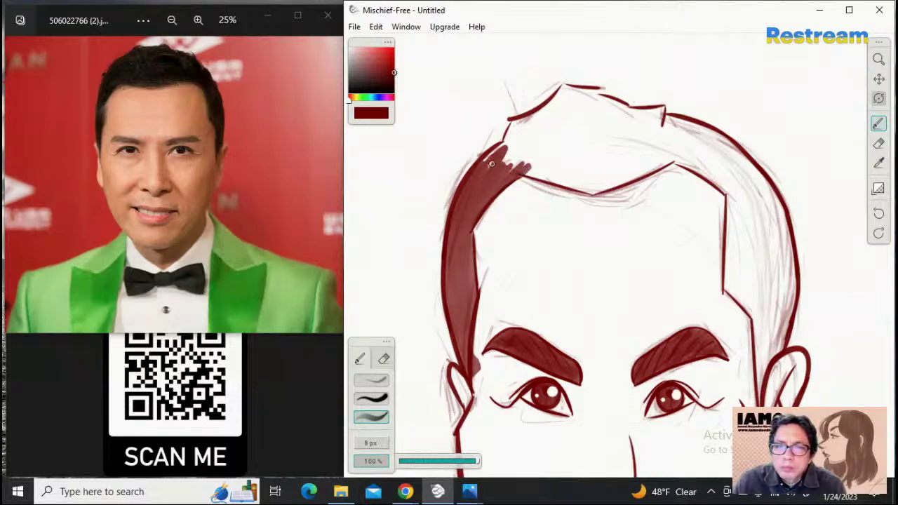
Fill the hair on top of the head, from above the left temple across the crown to the right corner of the hairline
mouse_move(488, 157)
mouse_down()
mouse_move(512, 150)
mouse_move(505, 153)
mouse_move(524, 163)
mouse_move(502, 167)
mouse_move(554, 169)
mouse_move(505, 147)
mouse_move(520, 122)
mouse_move(542, 146)
mouse_move(588, 166)
mouse_move(535, 155)
mouse_move(561, 169)
mouse_move(526, 165)
mouse_move(542, 171)
mouse_move(533, 171)
mouse_move(597, 188)
mouse_move(608, 183)
mouse_move(535, 140)
mouse_move(523, 123)
mouse_move(540, 121)
mouse_move(601, 153)
mouse_move(657, 162)
mouse_move(535, 131)
mouse_move(625, 165)
mouse_move(597, 161)
mouse_move(619, 175)
mouse_move(602, 186)
mouse_move(632, 176)
mouse_move(615, 181)
mouse_move(635, 170)
mouse_move(627, 163)
mouse_move(636, 173)
mouse_move(673, 158)
mouse_move(583, 139)
mouse_move(534, 114)
mouse_move(629, 130)
mouse_move(586, 125)
mouse_move(644, 149)
mouse_move(565, 124)
mouse_up()
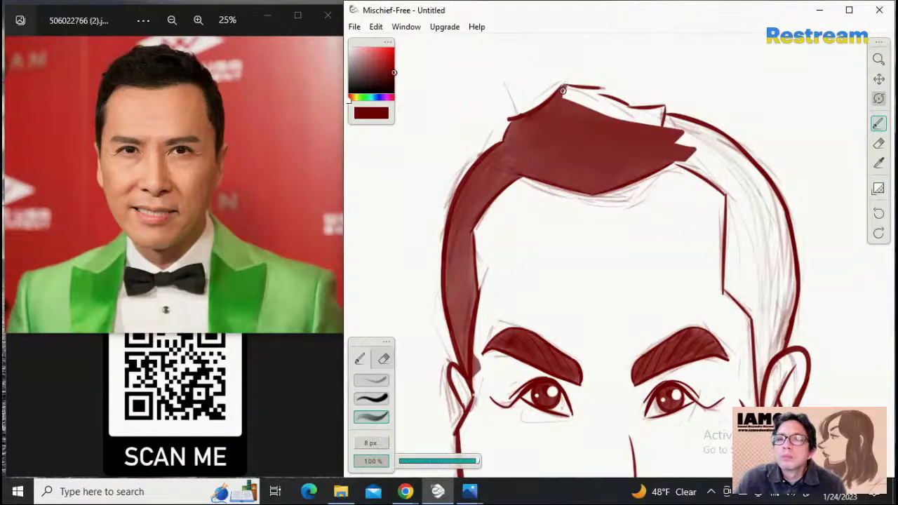
mouse_move(562, 89)
mouse_down()
mouse_move(630, 117)
mouse_move(615, 116)
mouse_move(662, 115)
mouse_move(644, 123)
mouse_move(672, 127)
mouse_move(656, 119)
mouse_move(746, 174)
mouse_move(732, 179)
mouse_move(677, 140)
mouse_move(677, 157)
mouse_move(751, 202)
mouse_move(727, 175)
mouse_up()
drag(688, 134, 725, 148)
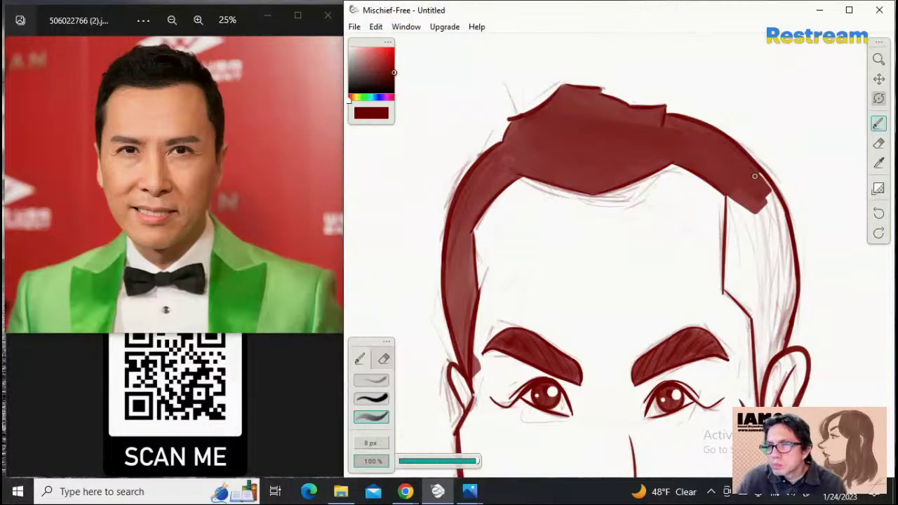
Fill the right side hair from the upper curve of the head down to the sideburn beside the ear
mouse_move(767, 189)
mouse_down()
mouse_move(791, 284)
mouse_move(762, 208)
mouse_up()
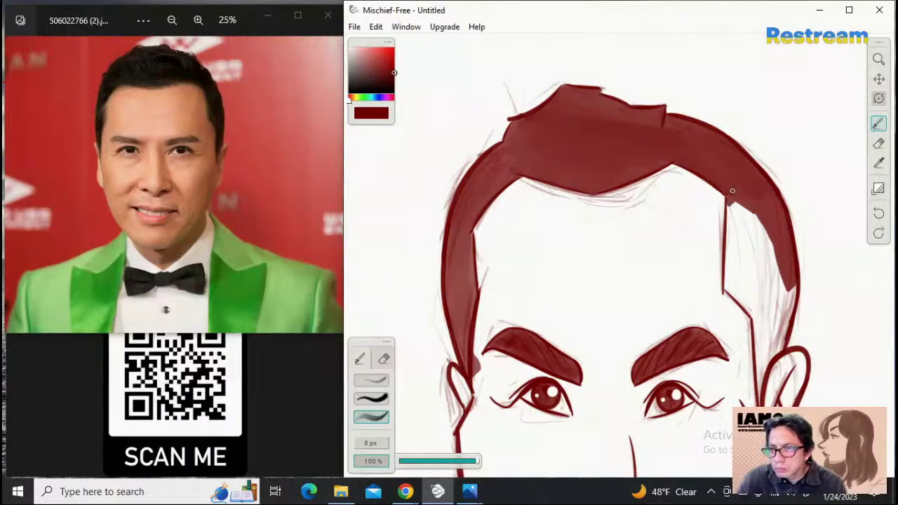
mouse_move(733, 208)
mouse_down()
mouse_move(730, 275)
mouse_move(740, 294)
mouse_move(791, 317)
mouse_move(744, 270)
mouse_move(739, 204)
mouse_move(749, 251)
mouse_move(764, 273)
mouse_move(779, 269)
mouse_move(786, 297)
mouse_move(789, 290)
mouse_up()
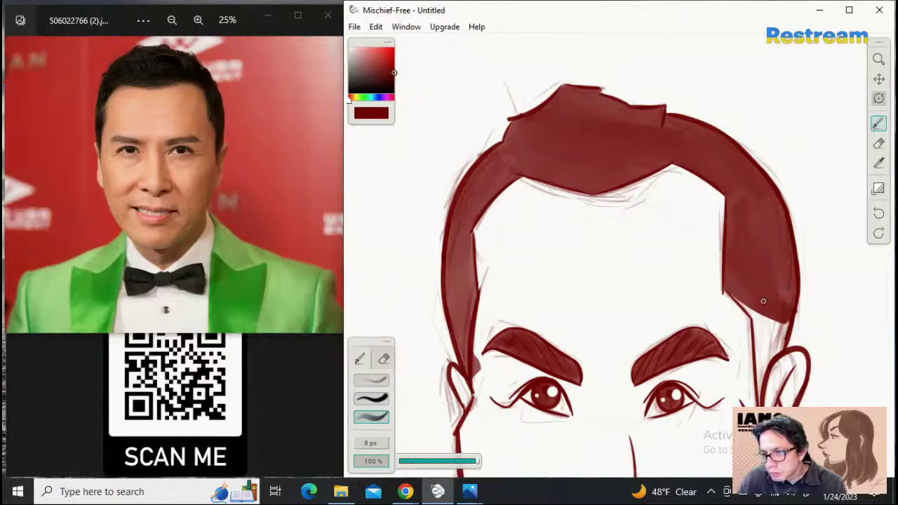
mouse_move(734, 288)
mouse_down()
mouse_move(778, 331)
mouse_move(768, 316)
mouse_move(766, 324)
mouse_move(753, 309)
mouse_move(782, 321)
mouse_move(782, 338)
mouse_move(757, 316)
mouse_move(764, 343)
mouse_move(778, 344)
mouse_move(768, 355)
mouse_move(758, 331)
mouse_move(760, 371)
mouse_move(767, 359)
mouse_move(755, 378)
mouse_move(757, 336)
mouse_up()
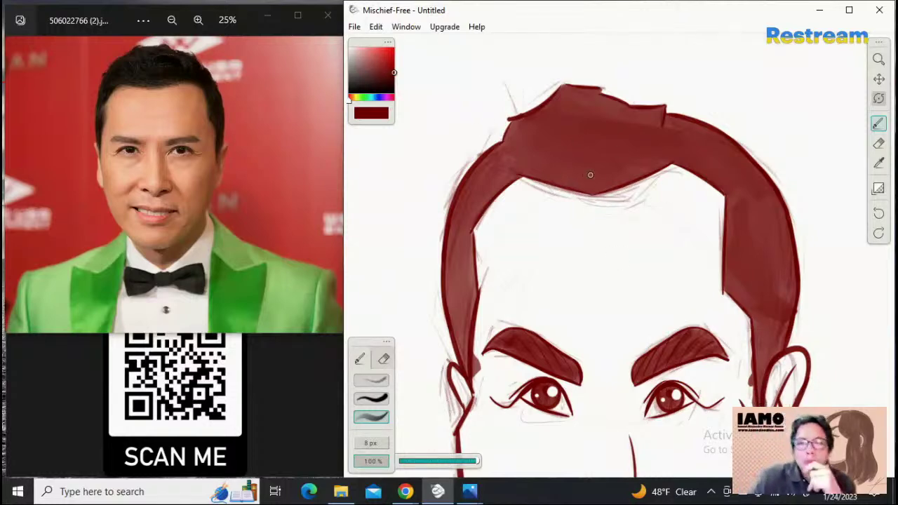
Undo a test stroke on the top hair and darken its left part with overlapping strokes at 50% opacity
drag(590, 174, 513, 140)
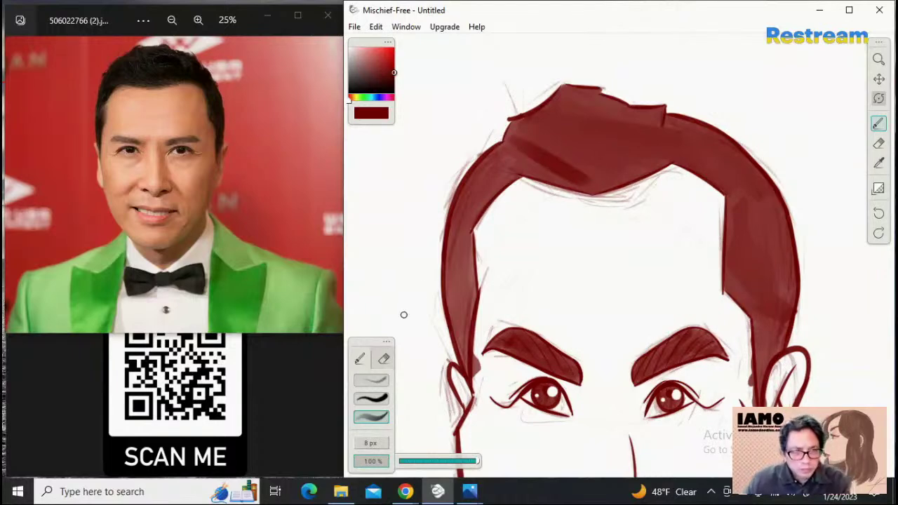
key(ctrl+z)
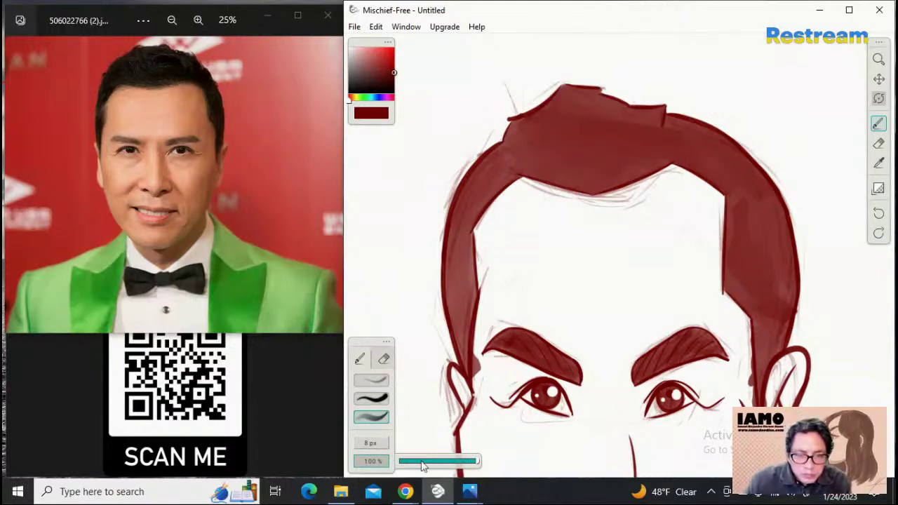
drag(423, 466, 438, 465)
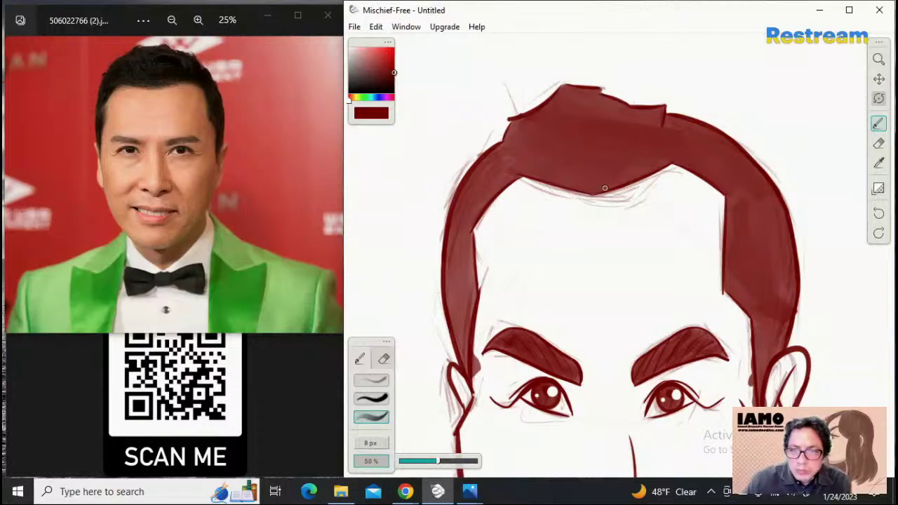
drag(537, 164, 515, 132)
mouse_move(566, 171)
mouse_down()
mouse_move(595, 137)
mouse_move(578, 102)
mouse_up()
mouse_move(553, 152)
mouse_down()
mouse_move(600, 190)
mouse_move(622, 148)
mouse_move(588, 106)
mouse_up()
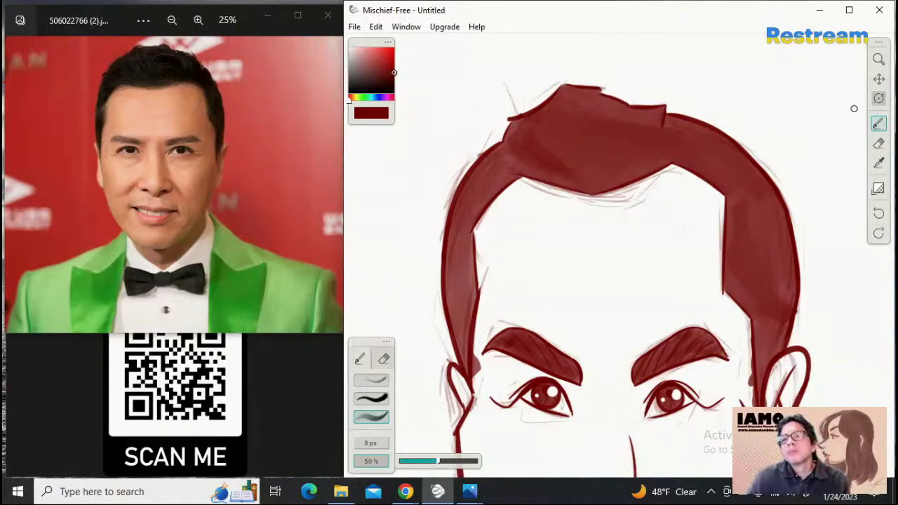
Darken the filled hair across the crown and down both sides with overlapping 8 px strokes at 50% opacity
click(878, 59)
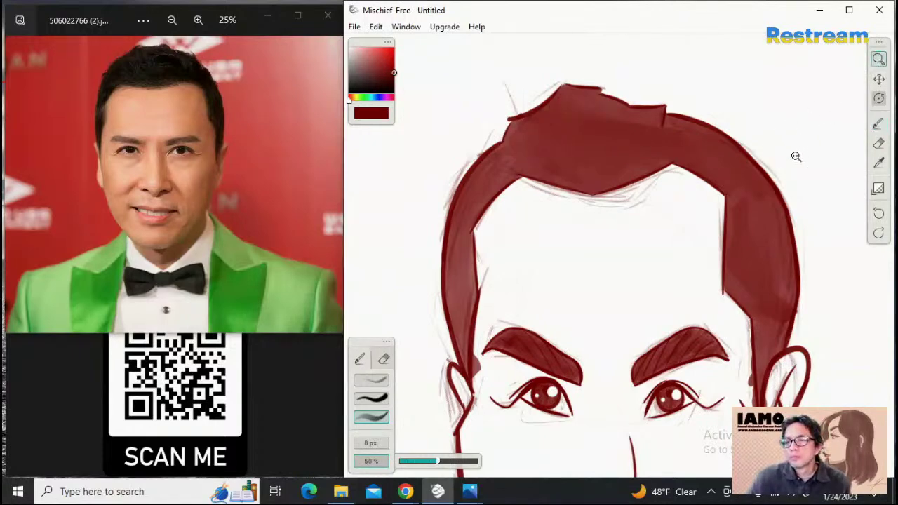
drag(795, 156, 719, 164)
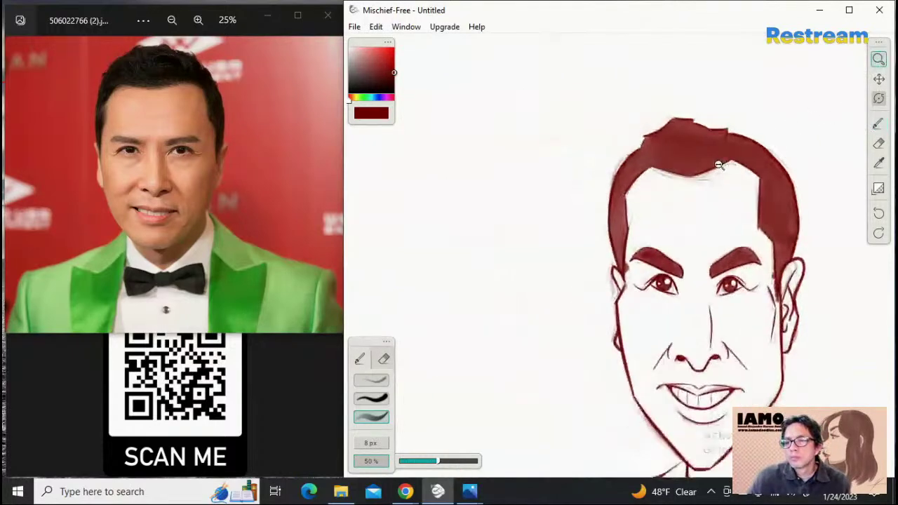
click(878, 78)
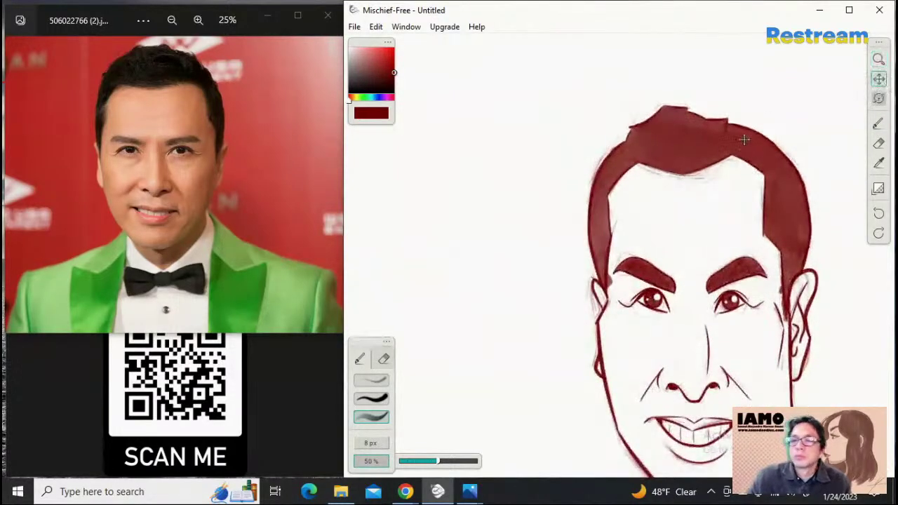
mouse_move(744, 136)
mouse_down()
mouse_move(684, 110)
mouse_move(707, 111)
mouse_up()
click(878, 123)
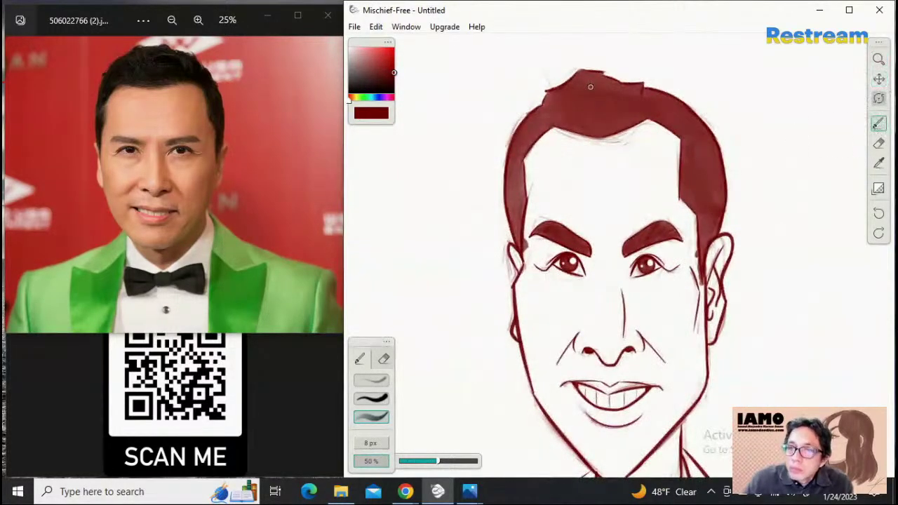
mouse_move(601, 117)
mouse_down()
mouse_move(598, 124)
mouse_move(607, 86)
mouse_move(633, 119)
mouse_move(604, 122)
mouse_move(634, 105)
mouse_move(695, 143)
mouse_move(694, 176)
mouse_move(693, 146)
mouse_move(715, 181)
mouse_move(714, 191)
mouse_move(689, 176)
mouse_move(697, 204)
mouse_up()
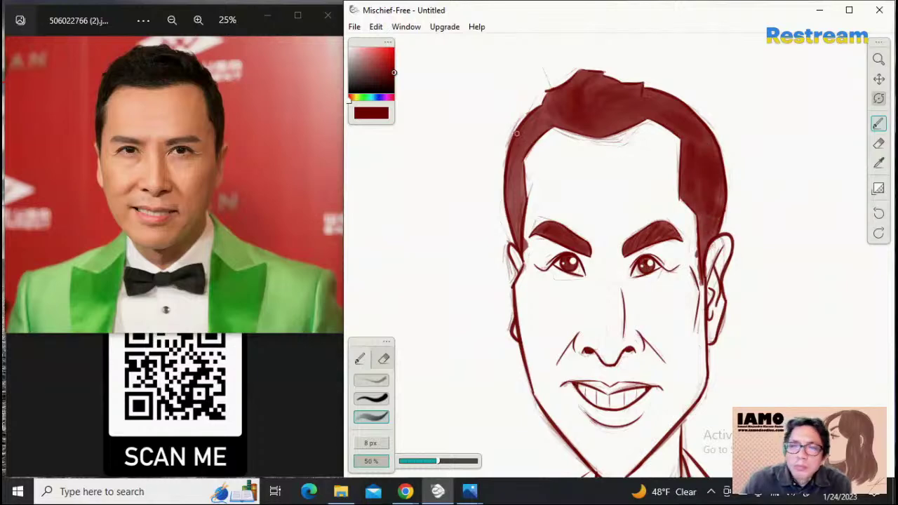
mouse_move(555, 115)
mouse_down()
mouse_move(571, 110)
mouse_move(563, 128)
mouse_move(541, 114)
mouse_up()
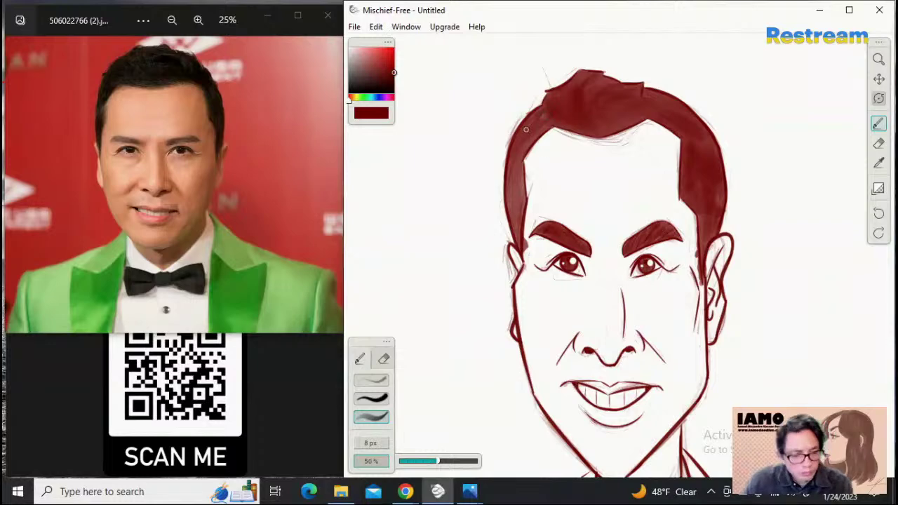
mouse_move(513, 143)
mouse_down()
mouse_move(588, 117)
mouse_move(566, 118)
mouse_move(574, 124)
mouse_move(554, 93)
mouse_move(536, 129)
mouse_move(557, 114)
mouse_move(547, 124)
mouse_move(544, 113)
mouse_move(521, 141)
mouse_move(516, 171)
mouse_move(548, 118)
mouse_move(494, 184)
mouse_move(519, 147)
mouse_move(519, 239)
mouse_move(527, 202)
mouse_up()
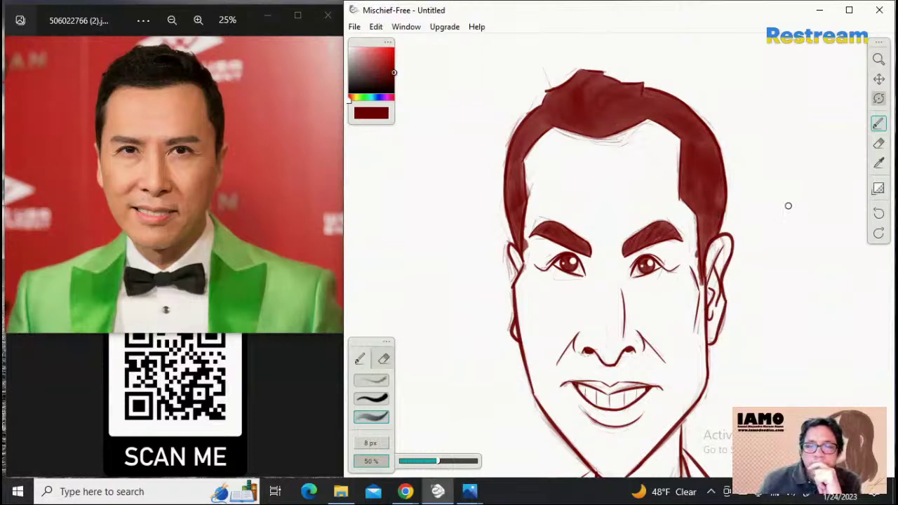
Shade the lower lip between the mouth line and the lower contour with the 6 px brush at 15% opacity
click(878, 59)
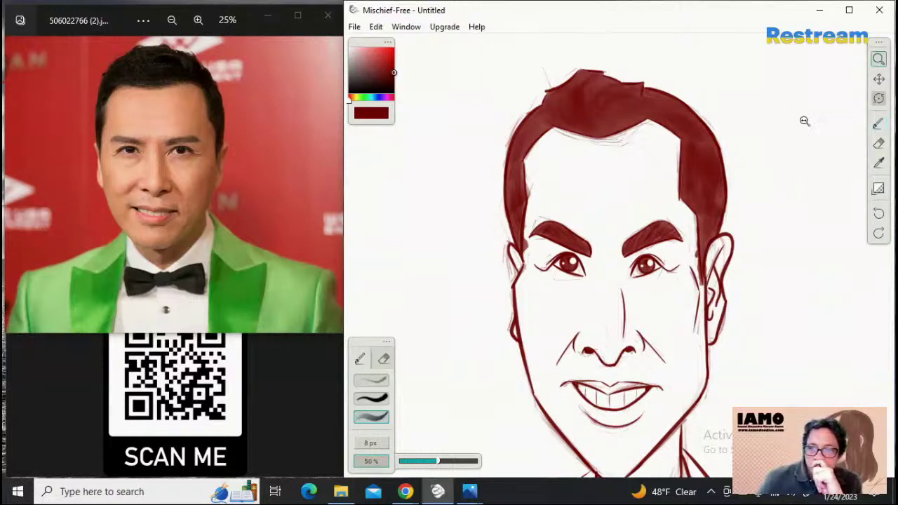
click(740, 287)
click(878, 80)
drag(675, 263, 693, 70)
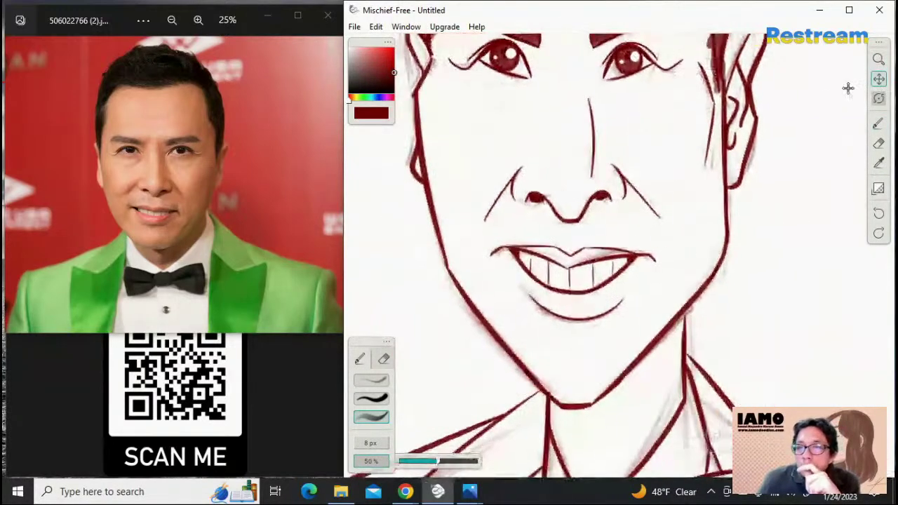
click(878, 59)
drag(681, 188, 737, 194)
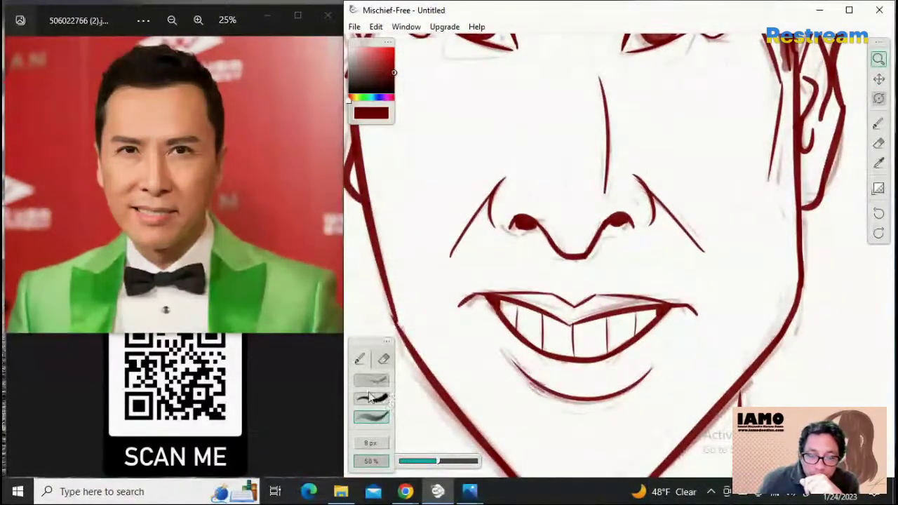
click(379, 417)
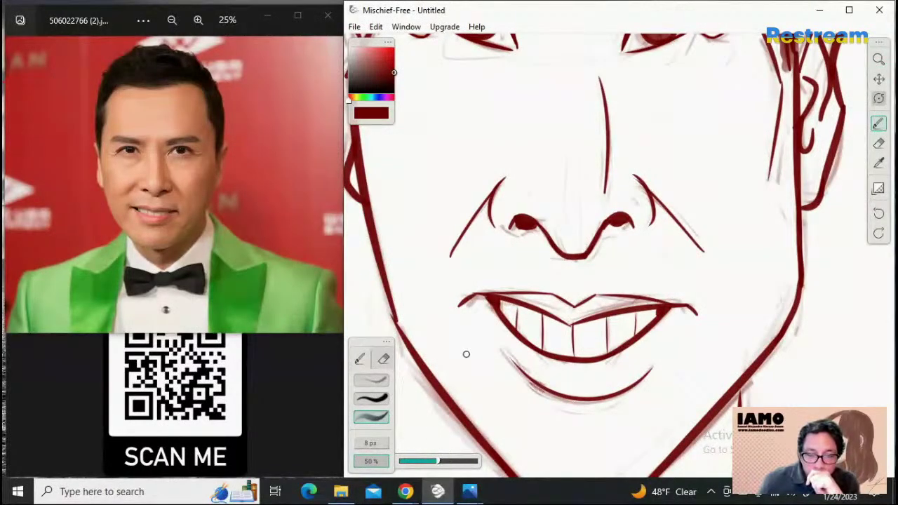
click(413, 462)
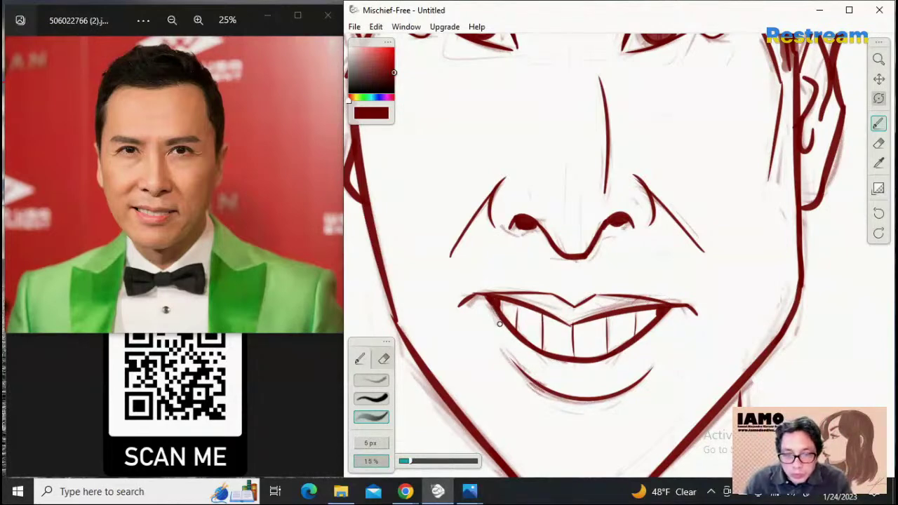
mouse_move(499, 324)
mouse_down()
mouse_move(515, 355)
mouse_move(573, 394)
mouse_move(511, 338)
mouse_up()
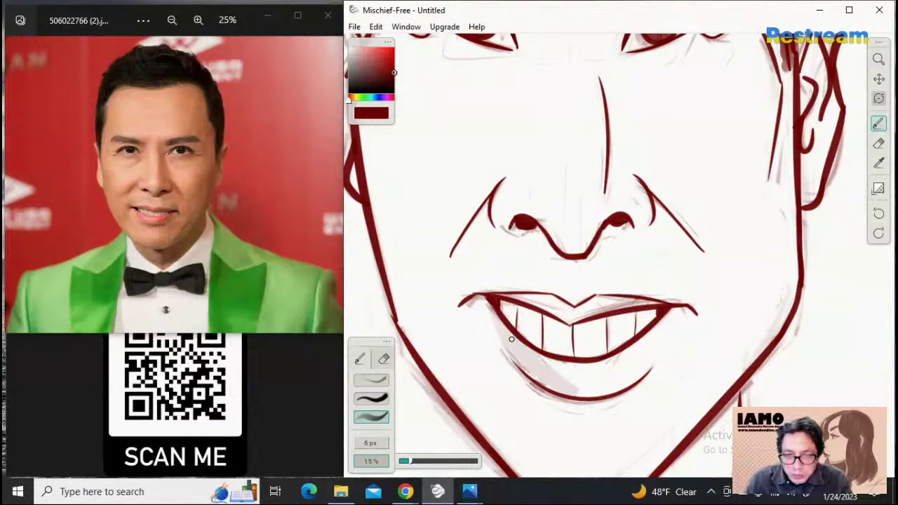
mouse_move(583, 389)
mouse_down()
mouse_move(565, 375)
mouse_move(601, 383)
mouse_move(569, 365)
mouse_move(584, 370)
mouse_move(582, 395)
mouse_move(633, 374)
mouse_move(589, 369)
mouse_move(614, 380)
mouse_move(643, 377)
mouse_move(618, 355)
mouse_move(646, 365)
mouse_move(621, 355)
mouse_move(649, 330)
mouse_up()
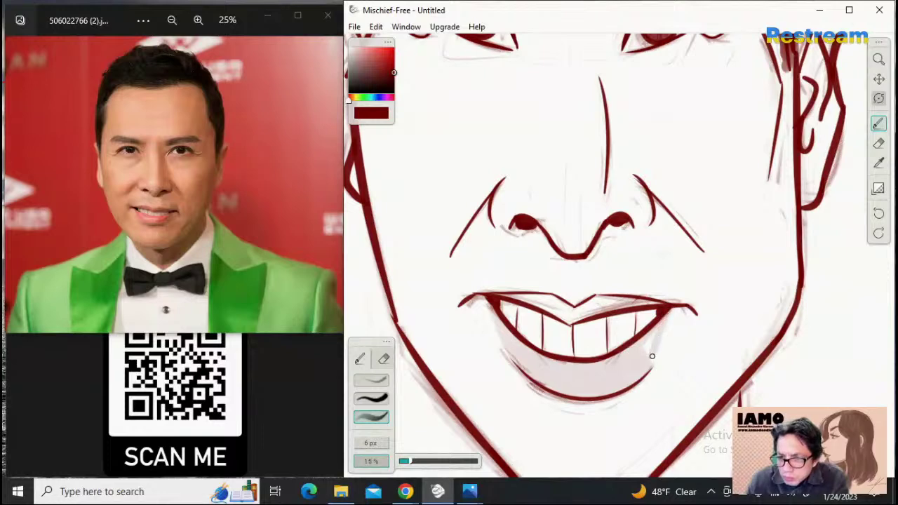
drag(642, 355, 650, 343)
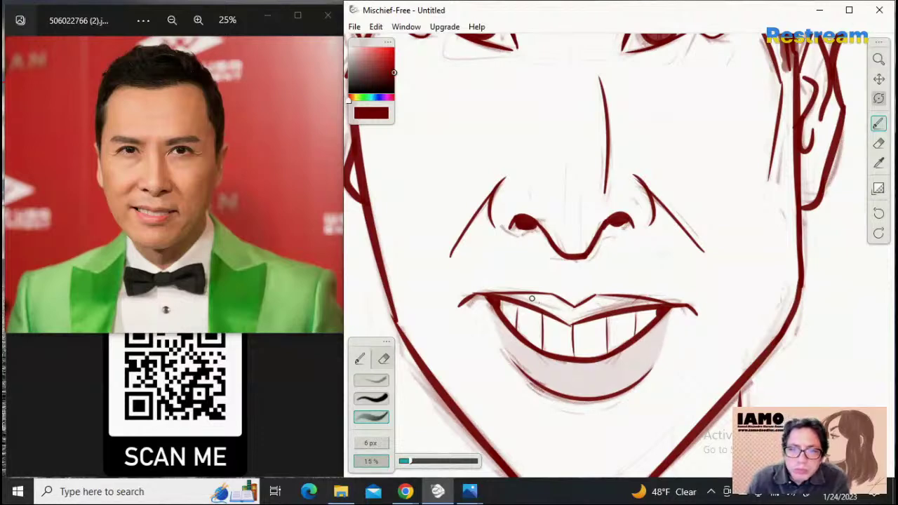
Shade the upper lip from corner to corner with two layers of the 6 px, 15% opacity brush
mouse_move(494, 295)
mouse_down()
mouse_move(569, 320)
mouse_move(523, 297)
mouse_move(565, 310)
mouse_move(537, 302)
mouse_move(569, 320)
mouse_move(582, 311)
mouse_move(563, 312)
mouse_move(612, 305)
mouse_move(596, 310)
mouse_move(600, 301)
mouse_move(640, 305)
mouse_up()
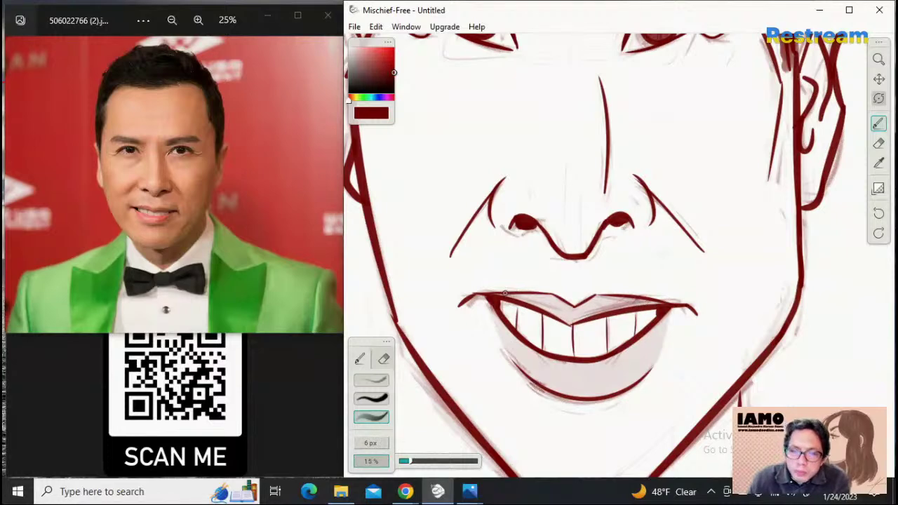
mouse_move(514, 299)
mouse_down()
mouse_move(565, 316)
mouse_move(529, 298)
mouse_move(563, 310)
mouse_move(540, 303)
mouse_move(547, 298)
mouse_move(573, 320)
mouse_move(569, 307)
mouse_move(571, 316)
mouse_move(594, 303)
mouse_move(596, 312)
mouse_move(596, 302)
mouse_move(646, 304)
mouse_up()
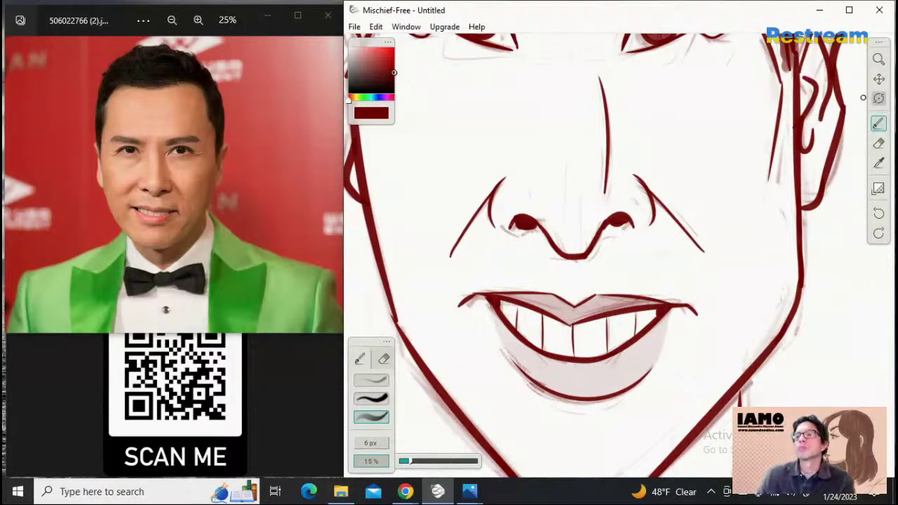
click(878, 60)
drag(797, 131, 710, 133)
drag(827, 156, 844, 218)
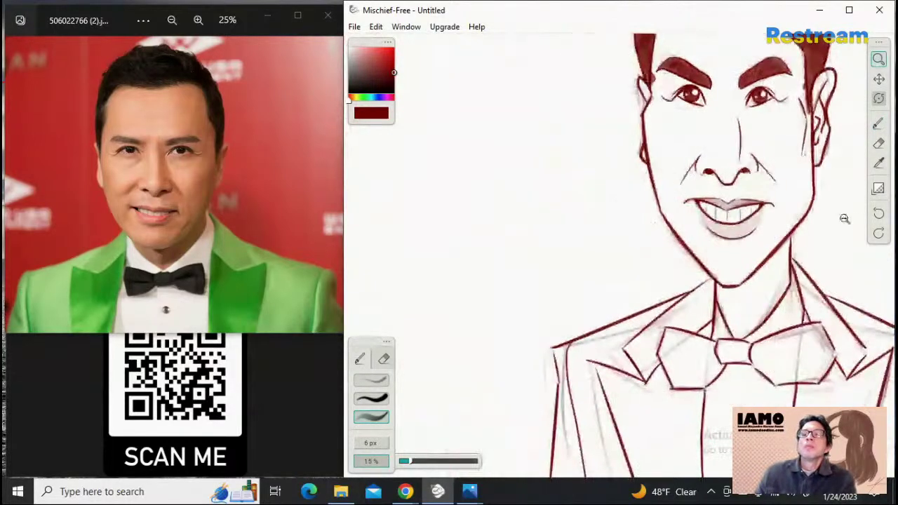
Darken both filled eyebrows with overlapping 6 px brush strokes at 50% opacity
alt+click(844, 218)
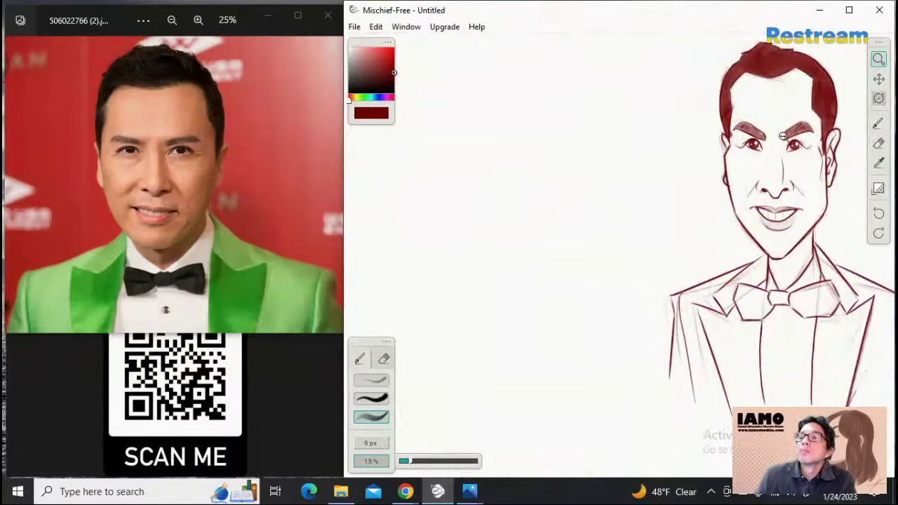
drag(782, 136, 815, 134)
drag(742, 147, 859, 136)
click(877, 80)
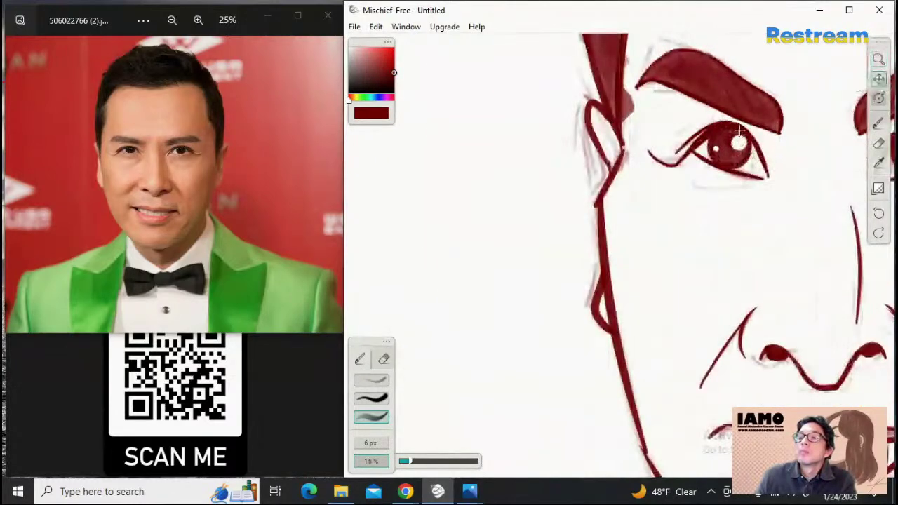
drag(738, 130, 589, 270)
key(b)
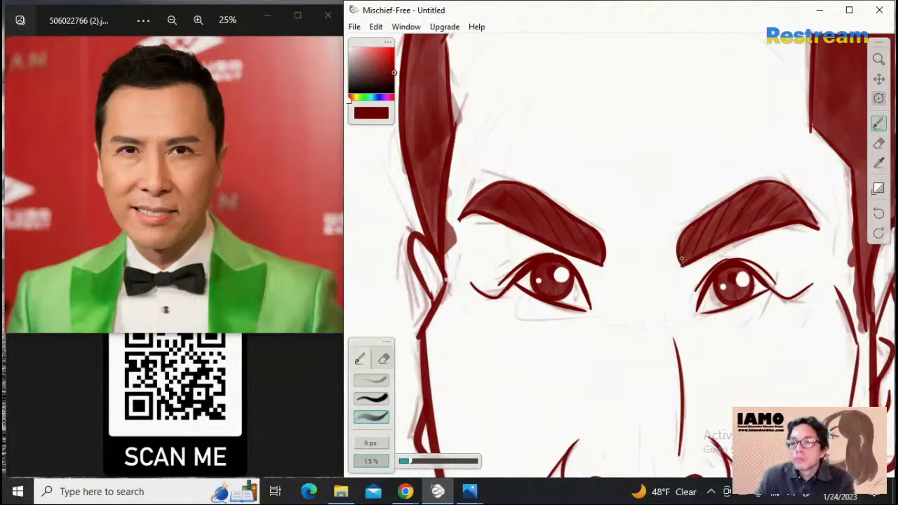
drag(457, 461, 443, 466)
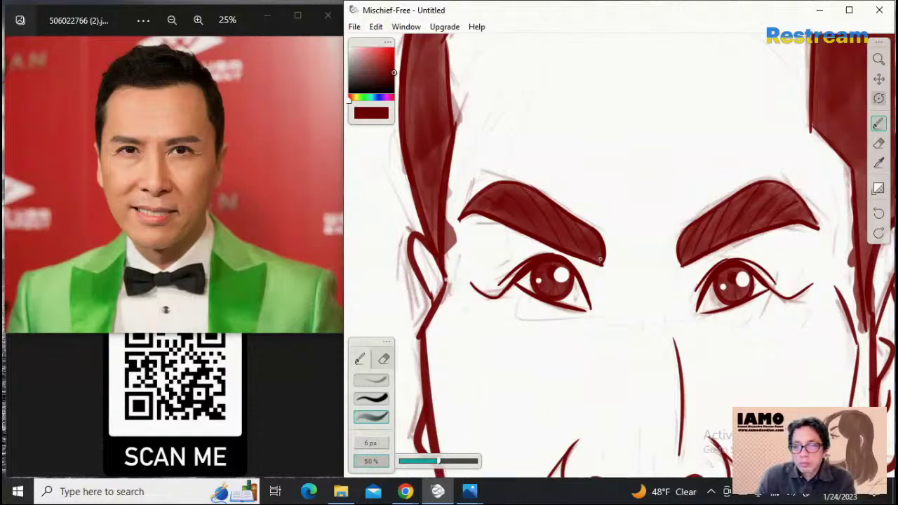
drag(588, 253, 563, 231)
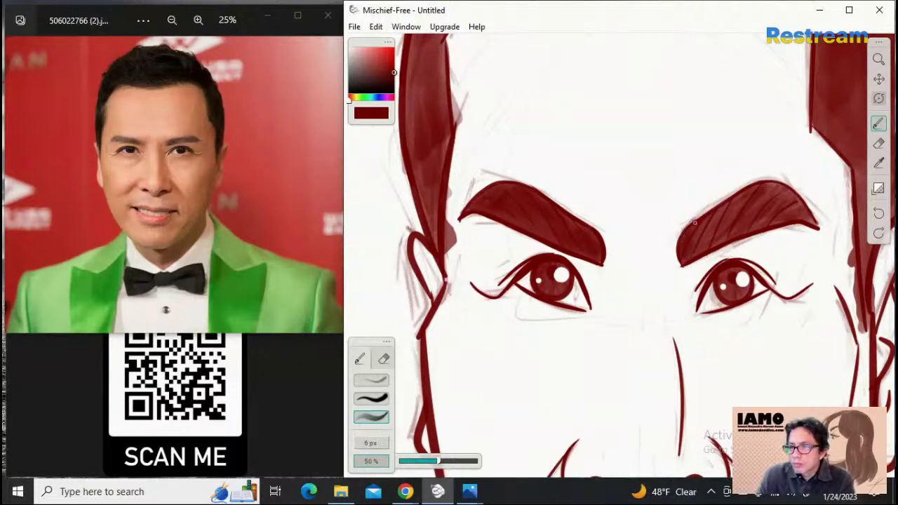
drag(718, 231, 735, 213)
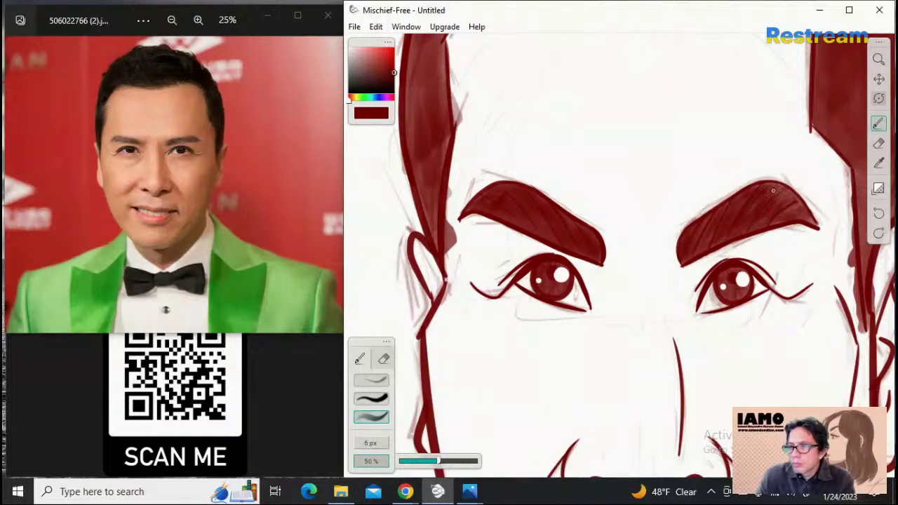
drag(783, 194, 787, 205)
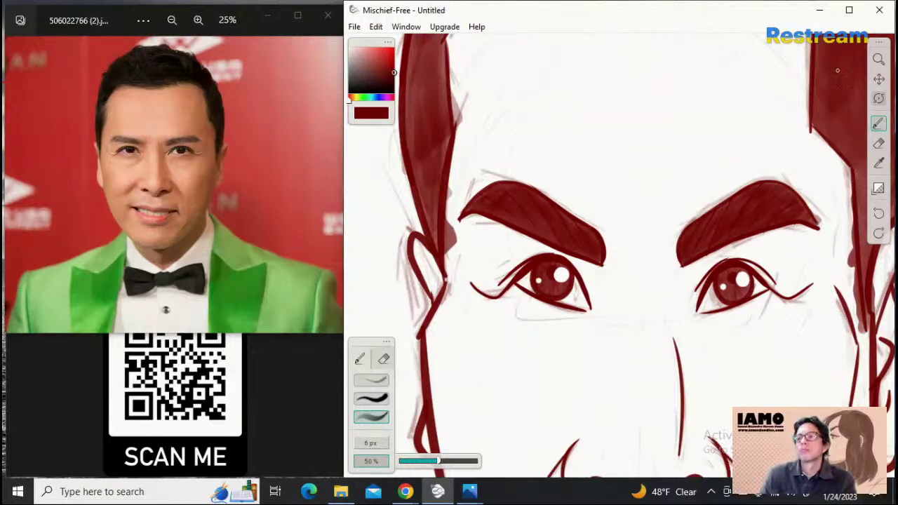
Examine the whole caricature from hair to shoulders, and take a closer look at the bow tie and collar
click(877, 59)
drag(732, 178, 541, 279)
drag(665, 268, 725, 267)
drag(792, 292, 744, 306)
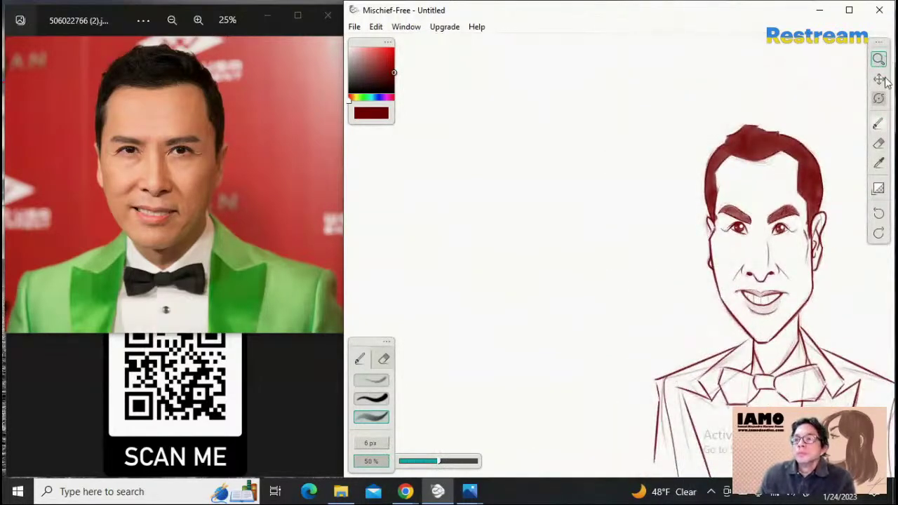
drag(789, 265, 776, 254)
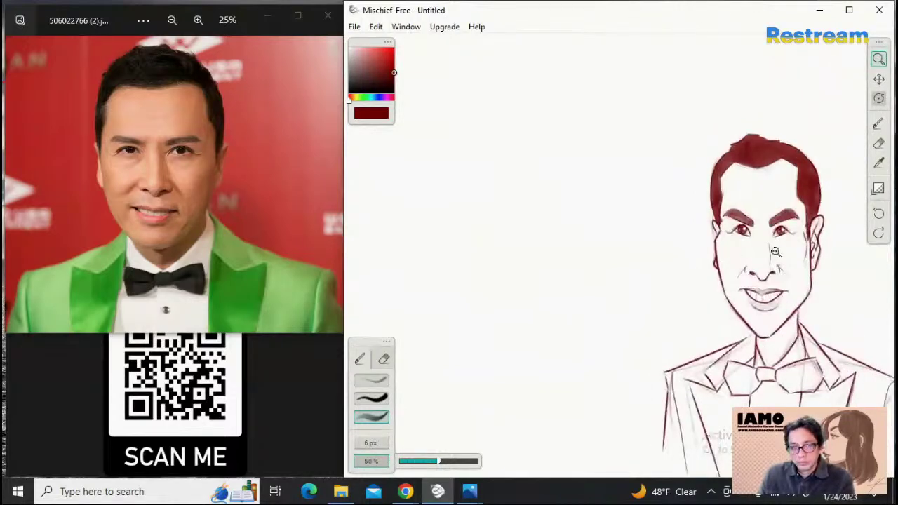
click(878, 79)
drag(885, 293, 750, 194)
click(878, 59)
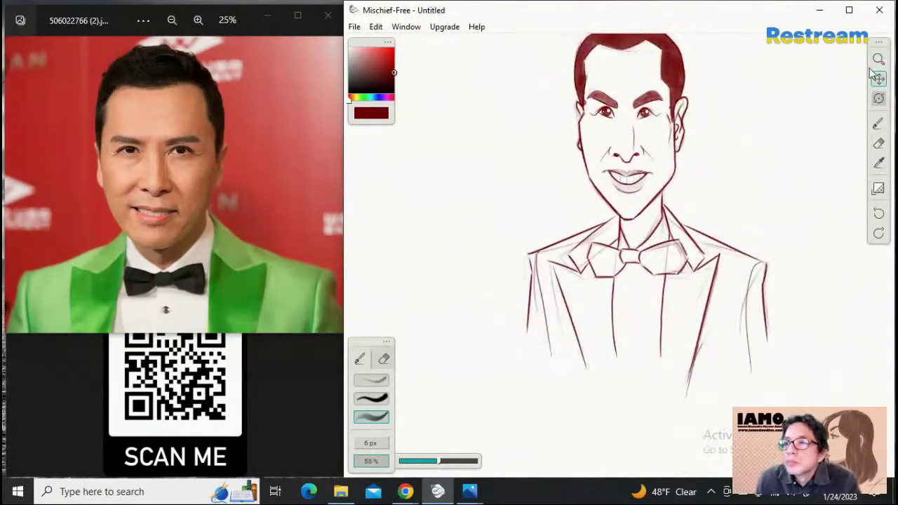
drag(779, 248, 797, 249)
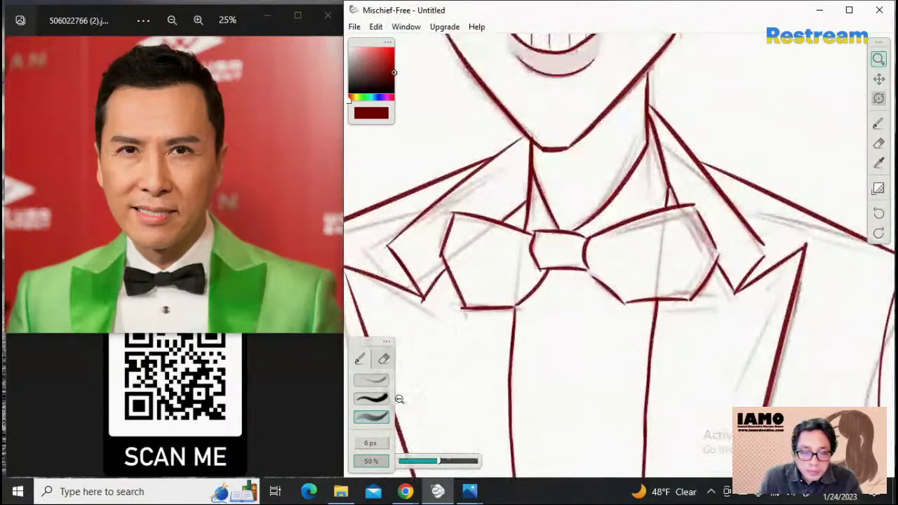
Try to erase the rough sketch lines inside the bow tie with the 76 px eraser at 77% opacity
click(383, 359)
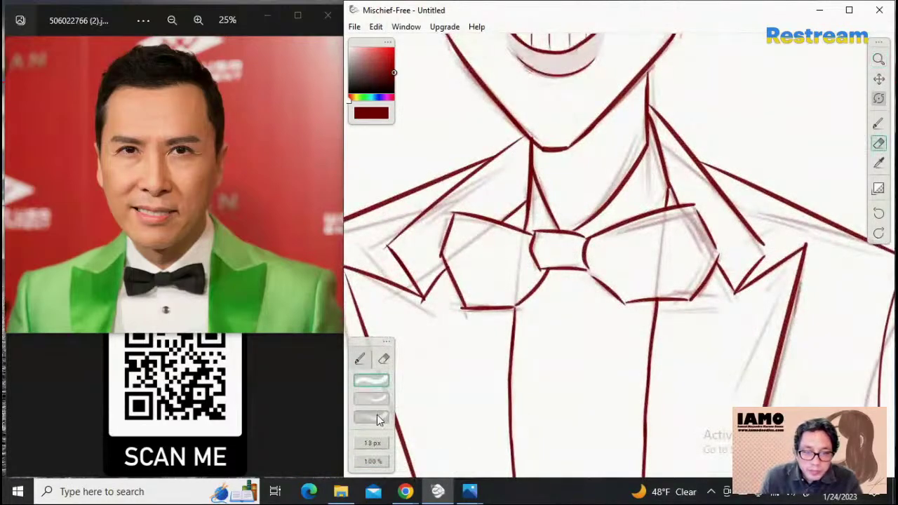
click(371, 417)
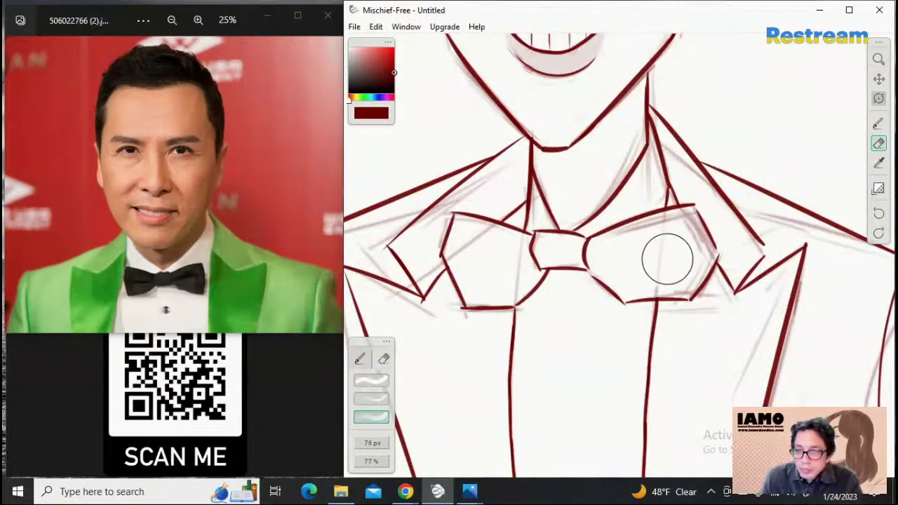
mouse_move(667, 259)
mouse_down()
mouse_move(673, 243)
mouse_move(660, 243)
mouse_move(672, 269)
mouse_move(688, 250)
mouse_move(677, 246)
mouse_up()
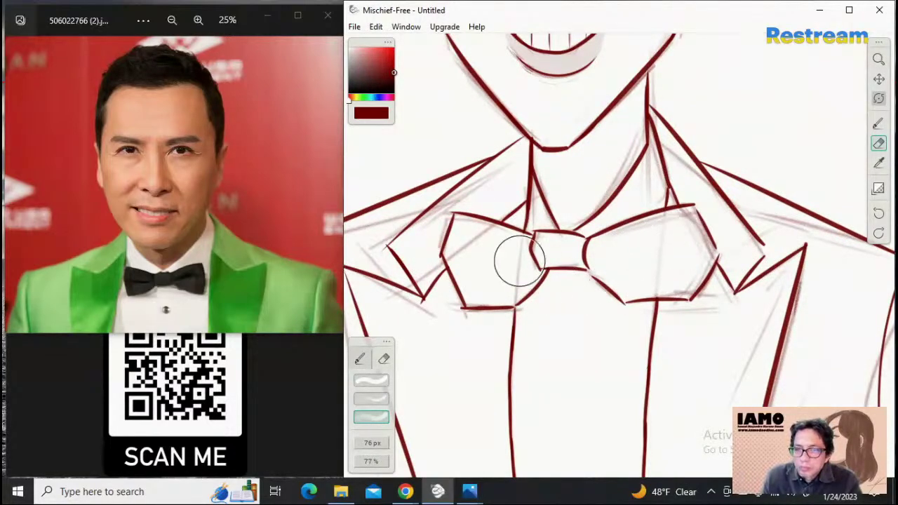
mouse_move(519, 260)
mouse_down()
mouse_move(480, 253)
mouse_move(477, 263)
mouse_move(486, 256)
mouse_move(497, 276)
mouse_move(477, 260)
mouse_up()
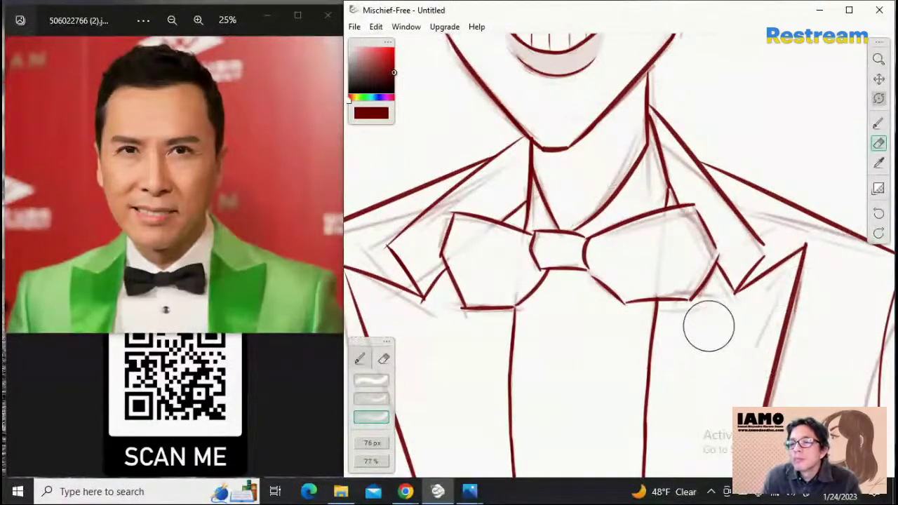
Switch back to the soft brush at 25% opacity and undo a test stroke on the jacket's lapel
click(878, 60)
drag(702, 181, 601, 197)
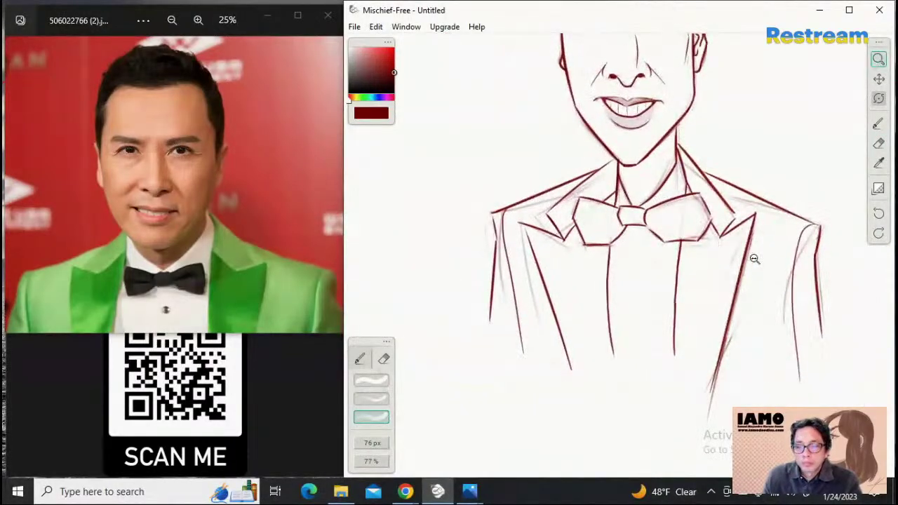
drag(754, 259, 744, 208)
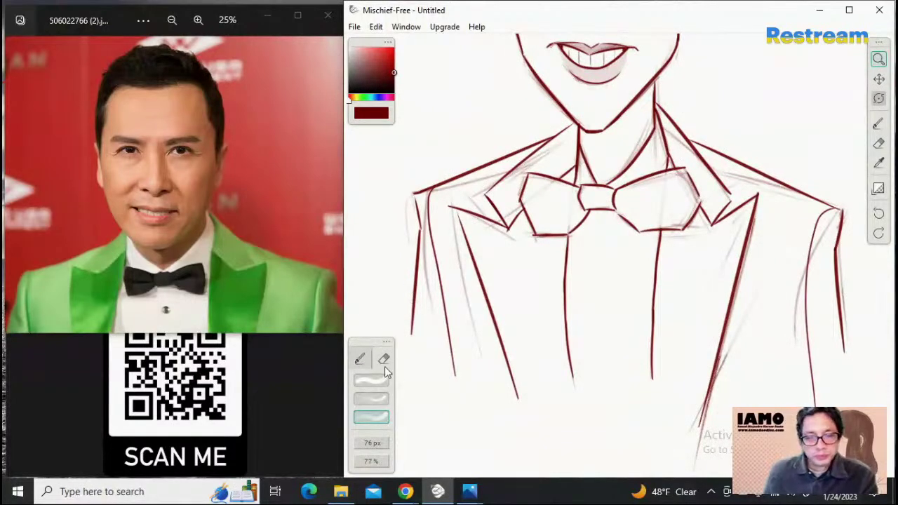
click(379, 416)
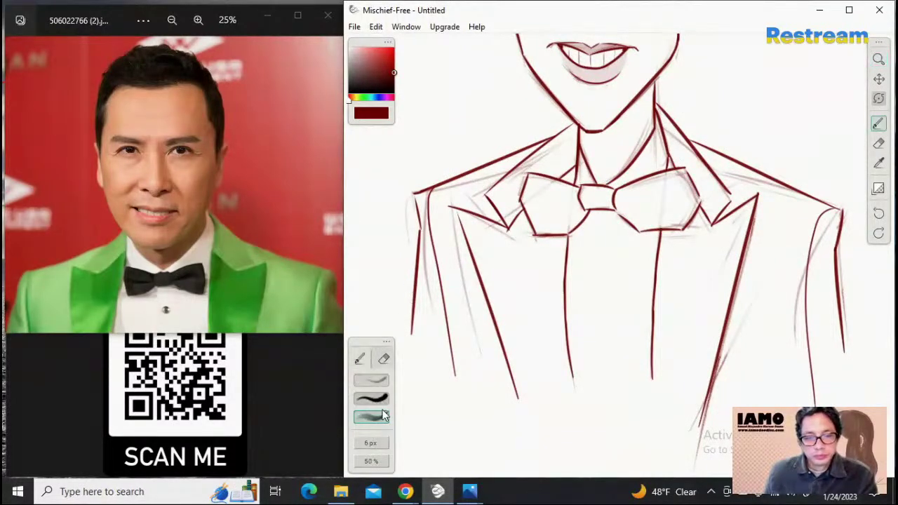
drag(381, 464, 421, 465)
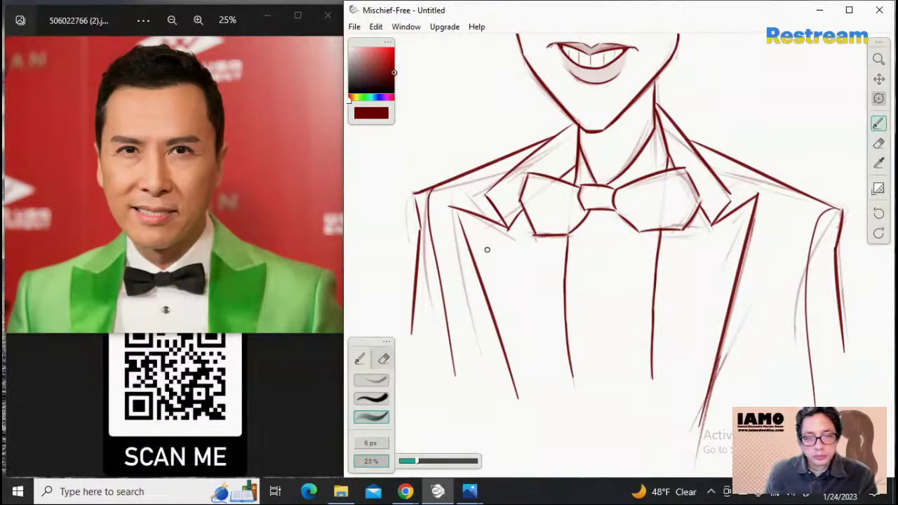
drag(486, 250, 523, 291)
key(ctrl+z)
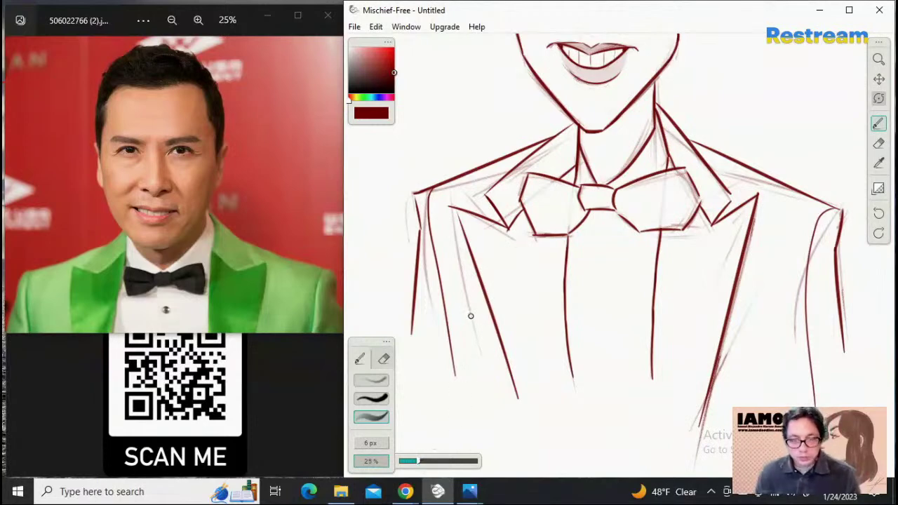
Undo a first pass on the shoulder and shade the jacket, collar and bow tie with the 21 px brush at 25% opacity
key(])
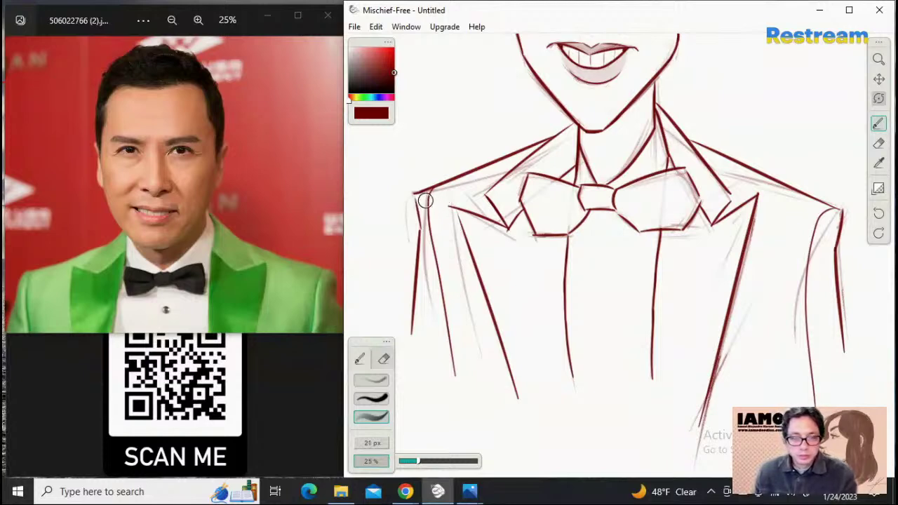
mouse_move(423, 194)
mouse_down()
mouse_move(493, 176)
mouse_move(480, 182)
mouse_move(567, 134)
mouse_up()
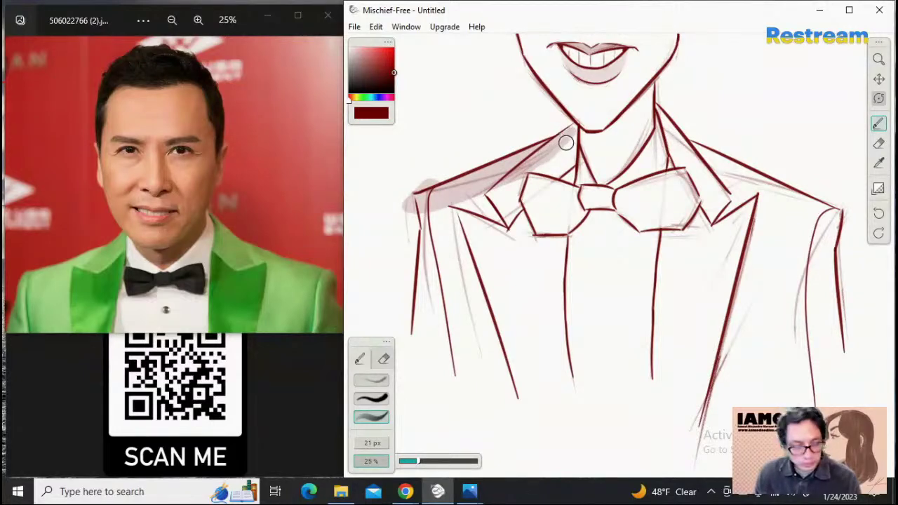
key(ctrl+z)
mouse_move(569, 133)
mouse_down()
mouse_move(422, 200)
mouse_move(464, 285)
mouse_move(428, 202)
mouse_move(408, 204)
mouse_move(433, 222)
mouse_move(421, 327)
mouse_move(438, 289)
mouse_move(460, 369)
mouse_move(470, 296)
mouse_move(502, 321)
mouse_move(486, 262)
mouse_move(450, 212)
mouse_move(505, 284)
mouse_move(505, 357)
mouse_move(534, 363)
mouse_move(544, 396)
mouse_move(557, 387)
mouse_move(536, 293)
mouse_move(522, 245)
mouse_move(486, 194)
mouse_move(559, 147)
mouse_move(540, 211)
mouse_move(536, 183)
mouse_move(518, 208)
mouse_move(552, 205)
mouse_up()
mouse_move(554, 183)
mouse_down()
mouse_move(537, 246)
mouse_move(537, 309)
mouse_move(551, 364)
mouse_move(556, 200)
mouse_move(561, 228)
mouse_move(574, 221)
mouse_move(561, 201)
mouse_move(620, 202)
mouse_move(673, 184)
mouse_move(636, 203)
mouse_move(649, 215)
mouse_move(685, 212)
mouse_move(674, 200)
mouse_move(691, 223)
mouse_move(702, 202)
mouse_move(670, 95)
mouse_move(712, 165)
mouse_move(695, 179)
mouse_move(691, 257)
mouse_move(676, 232)
mouse_move(671, 352)
mouse_move(690, 409)
mouse_move(739, 256)
mouse_move(733, 215)
mouse_move(711, 179)
mouse_move(828, 217)
mouse_move(831, 231)
mouse_move(811, 276)
mouse_move(762, 350)
mouse_move(764, 277)
mouse_move(806, 264)
mouse_move(821, 311)
mouse_move(823, 387)
mouse_move(792, 367)
mouse_move(697, 400)
mouse_move(690, 437)
mouse_up()
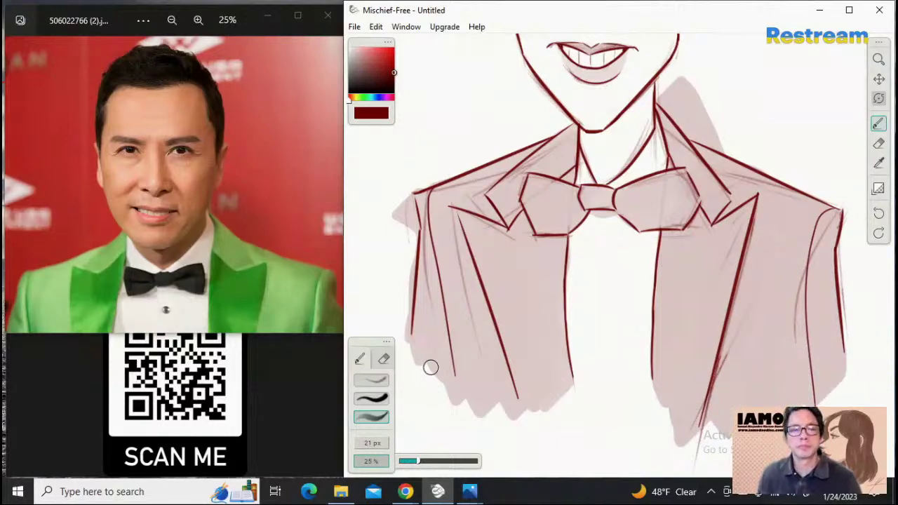
Draw a small round shirt button below the bow tie at 6 px and 90% opacity, and tint it at 2 px and 25%
click(371, 397)
drag(608, 234, 607, 234)
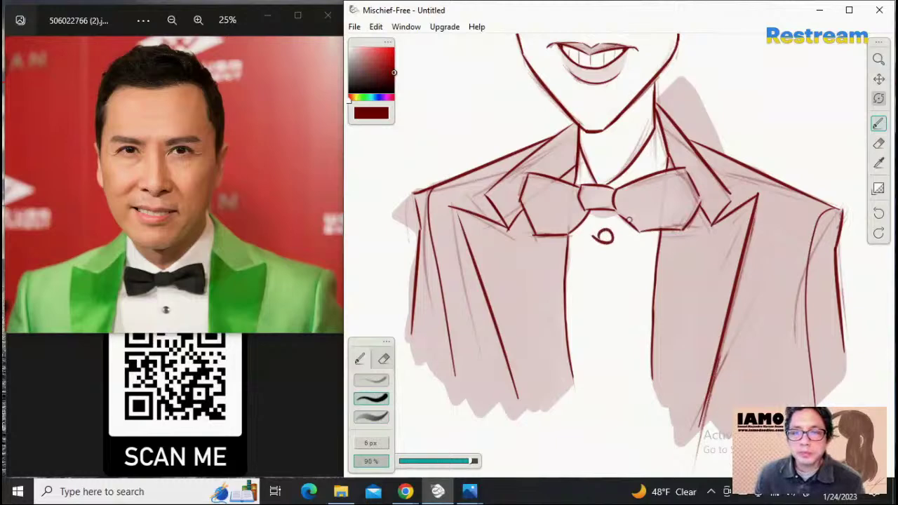
key(ctrl+z)
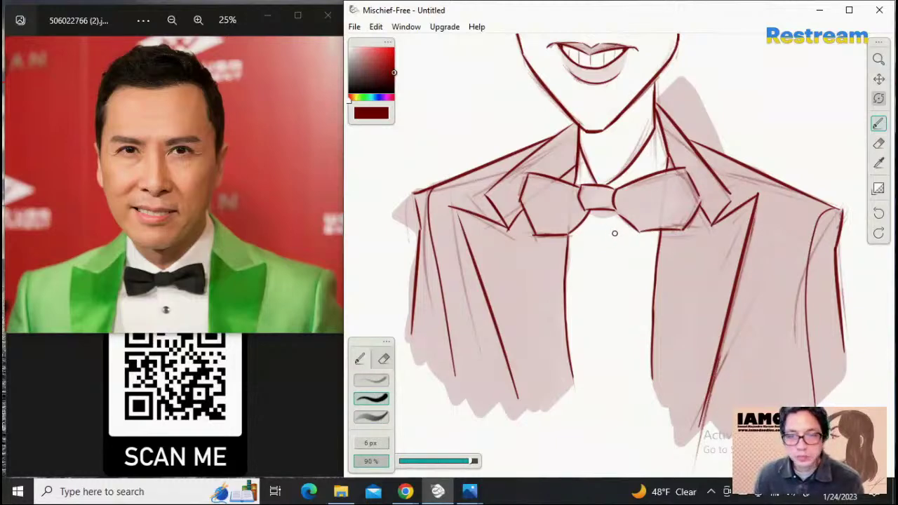
drag(607, 237, 607, 235)
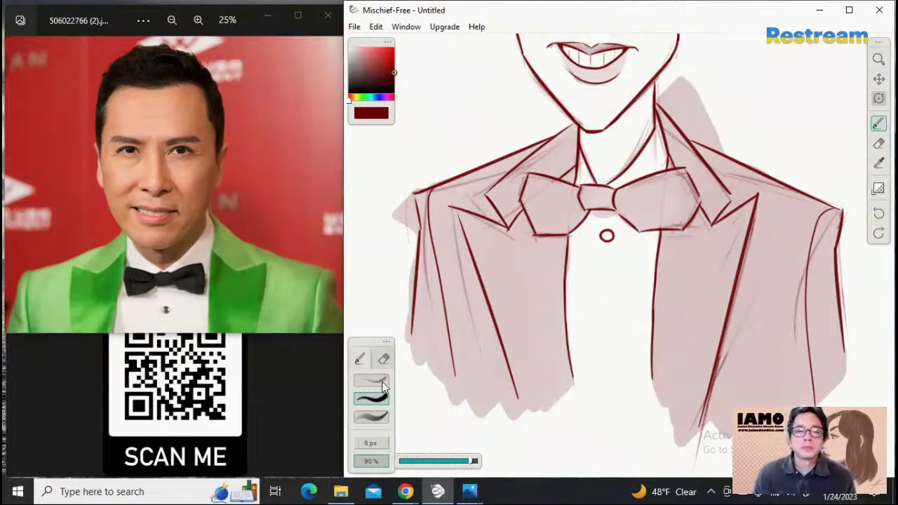
click(384, 417)
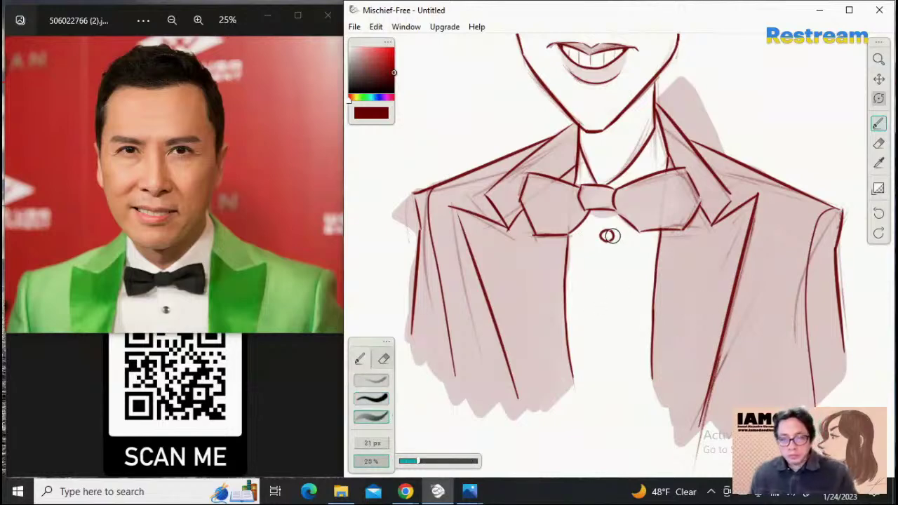
key([)
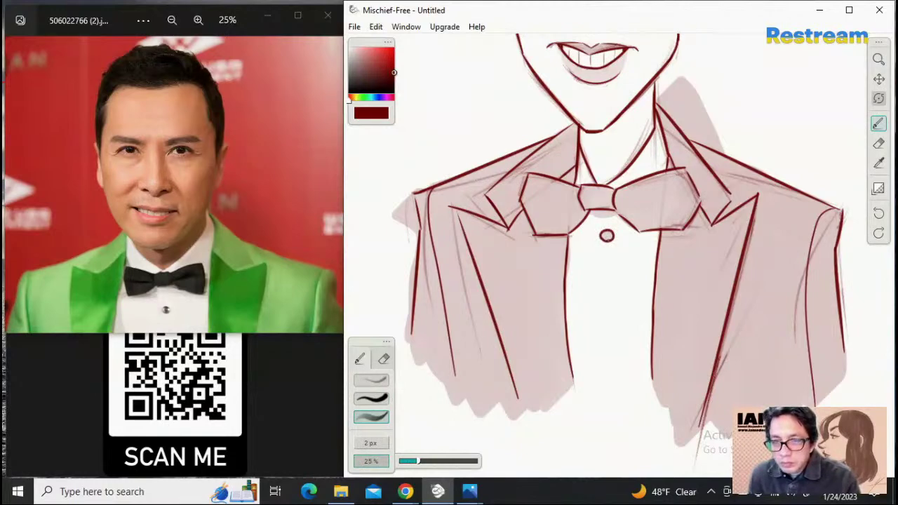
click(384, 358)
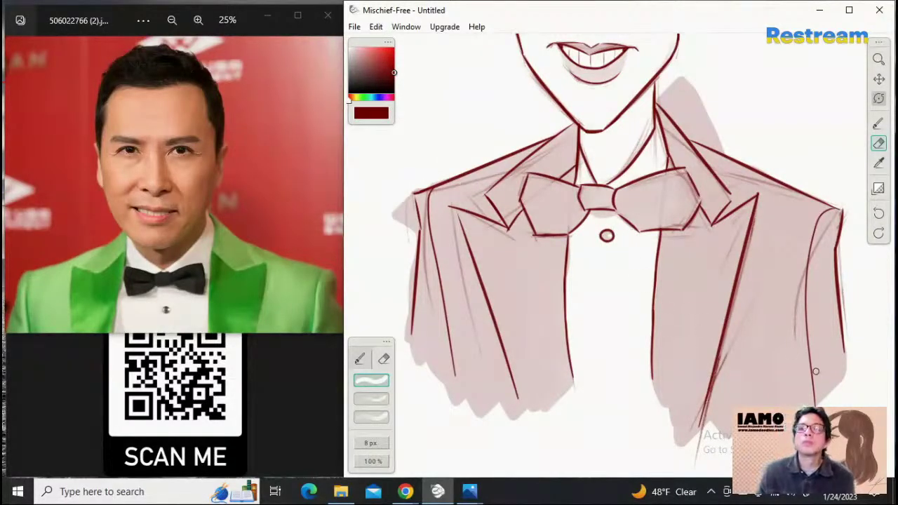
Switch to the soft brush, set it to 8 px at 100% opacity, and undo a test stroke in the bow tie's upper-left corner
click(359, 359)
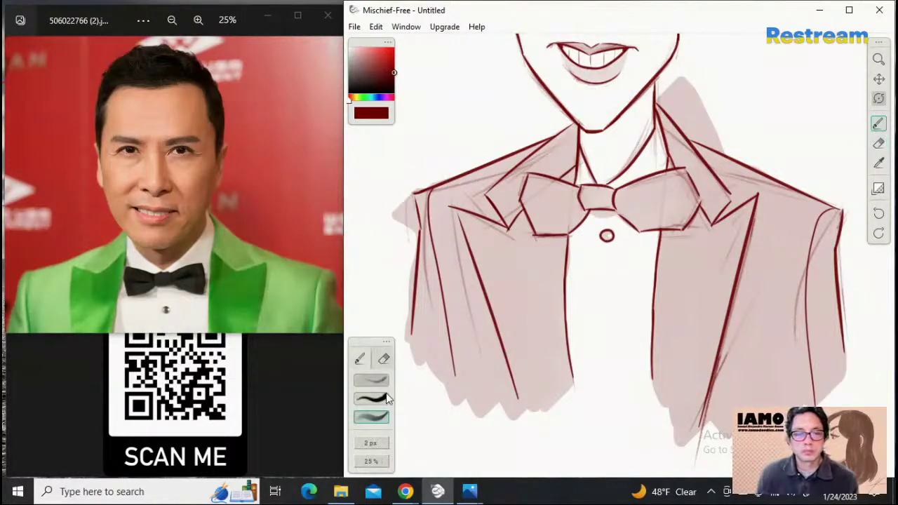
click(371, 416)
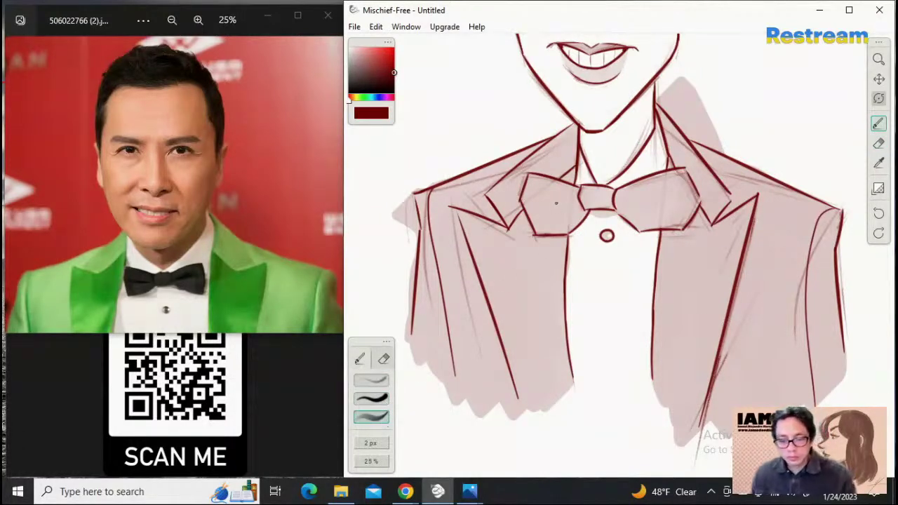
key(])
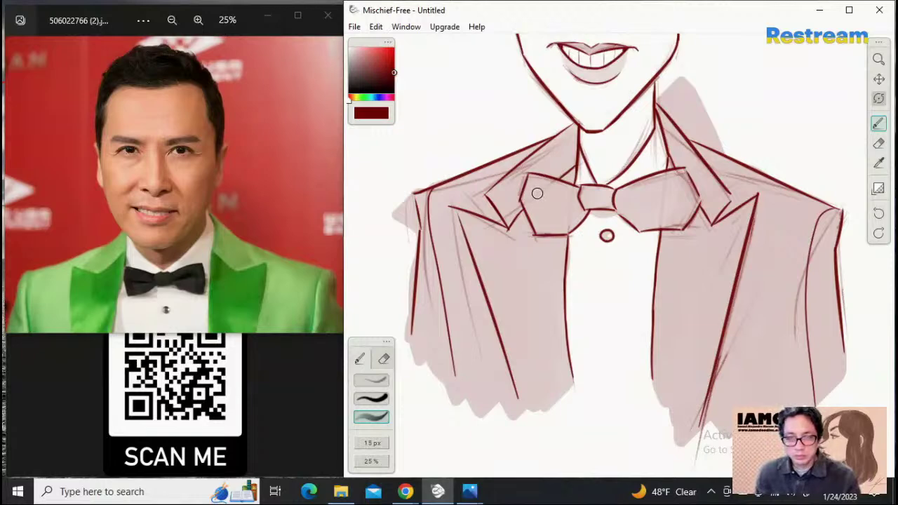
mouse_move(372, 461)
mouse_down()
mouse_move(442, 464)
mouse_move(566, 396)
mouse_up()
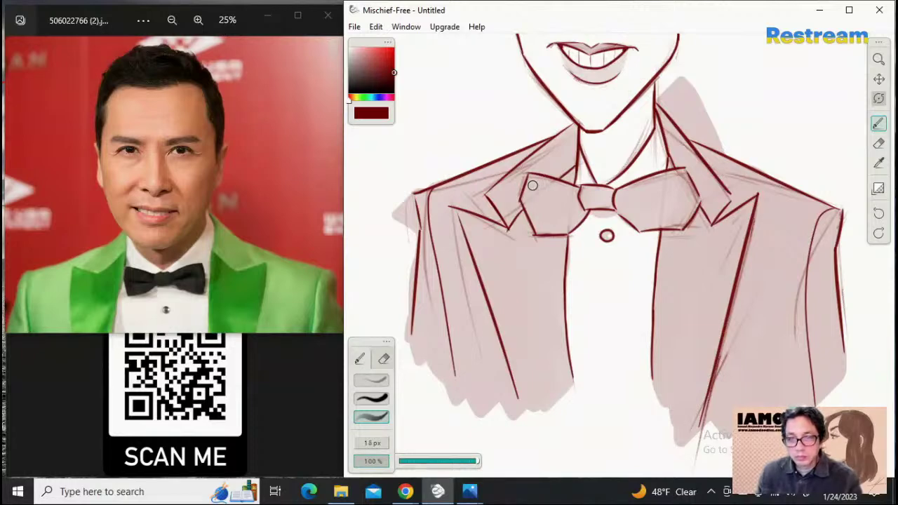
drag(529, 179, 531, 182)
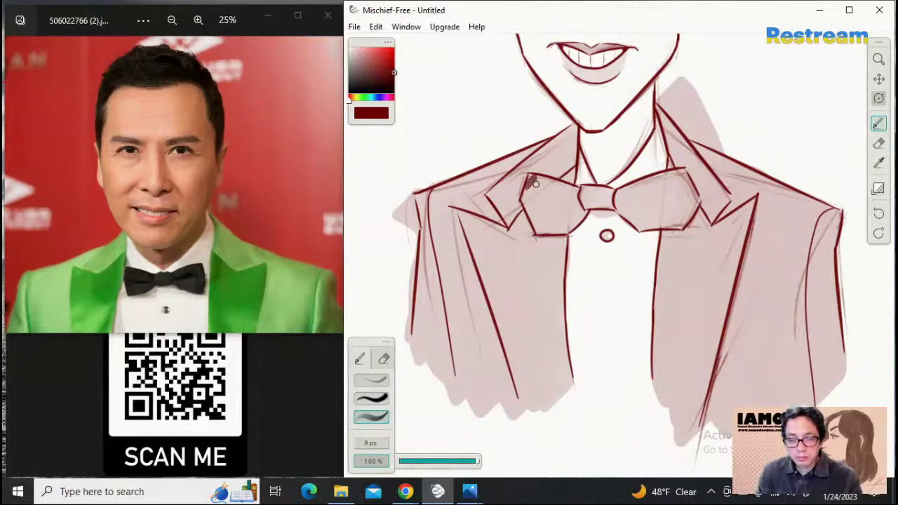
key(ctrl+z)
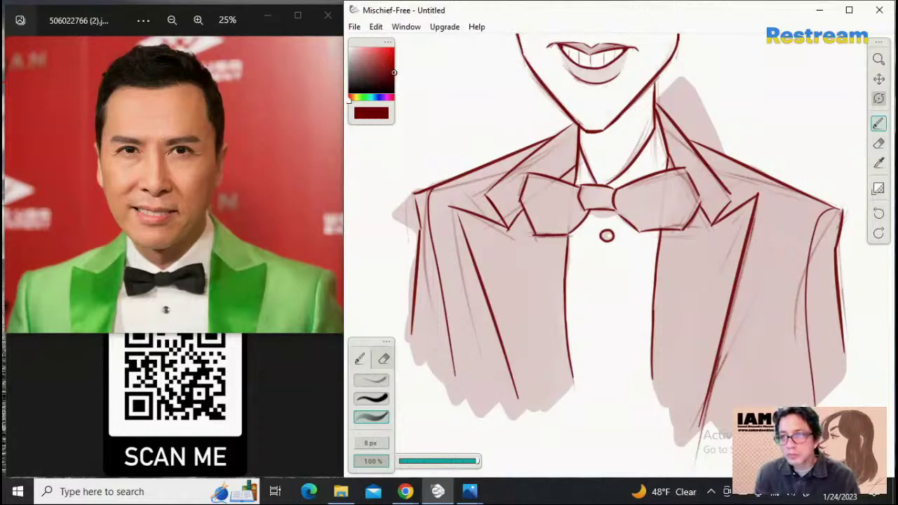
Fill the bow tie's left wing with dark red using the 8 px brush at 100% opacity, undoing the first trial strokes
click(878, 59)
drag(642, 200, 817, 134)
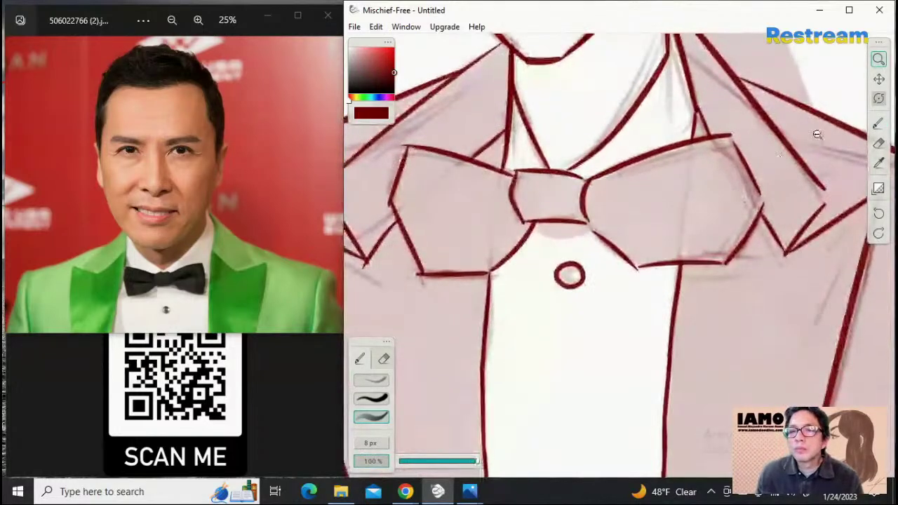
click(878, 123)
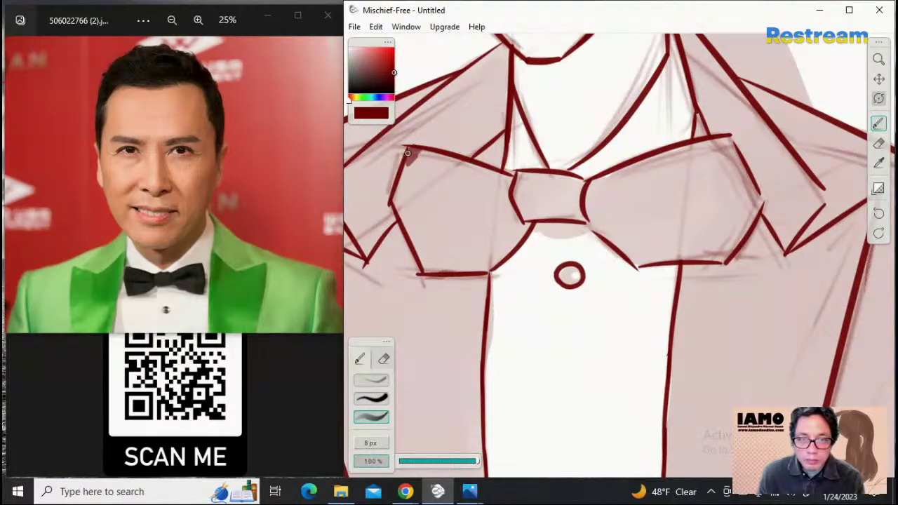
key(ctrl+z)
mouse_move(410, 152)
mouse_down()
mouse_move(408, 174)
mouse_move(410, 154)
mouse_move(398, 197)
mouse_move(410, 151)
mouse_move(477, 180)
mouse_move(428, 157)
mouse_move(508, 182)
mouse_move(501, 196)
mouse_move(416, 163)
mouse_move(492, 192)
mouse_move(509, 219)
mouse_move(505, 202)
mouse_move(408, 181)
mouse_move(497, 212)
mouse_up()
key(ctrl+z)
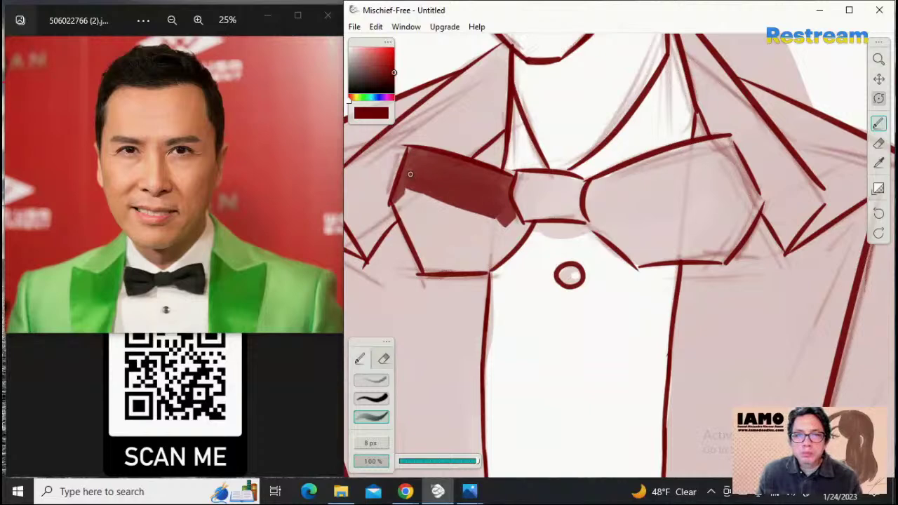
mouse_move(410, 174)
mouse_down()
mouse_move(415, 203)
mouse_move(399, 204)
mouse_move(407, 187)
mouse_move(398, 199)
mouse_move(429, 238)
mouse_move(409, 209)
mouse_move(476, 220)
mouse_move(427, 199)
mouse_move(460, 219)
mouse_move(462, 237)
mouse_move(423, 218)
mouse_move(460, 242)
mouse_move(411, 218)
mouse_move(411, 227)
mouse_move(399, 210)
mouse_move(429, 249)
mouse_move(431, 269)
mouse_move(425, 254)
mouse_move(429, 266)
mouse_move(462, 268)
mouse_move(444, 250)
mouse_move(461, 246)
mouse_move(460, 263)
mouse_move(490, 267)
mouse_move(474, 224)
mouse_move(495, 242)
mouse_move(476, 206)
mouse_move(527, 226)
mouse_move(487, 270)
mouse_move(510, 250)
mouse_up()
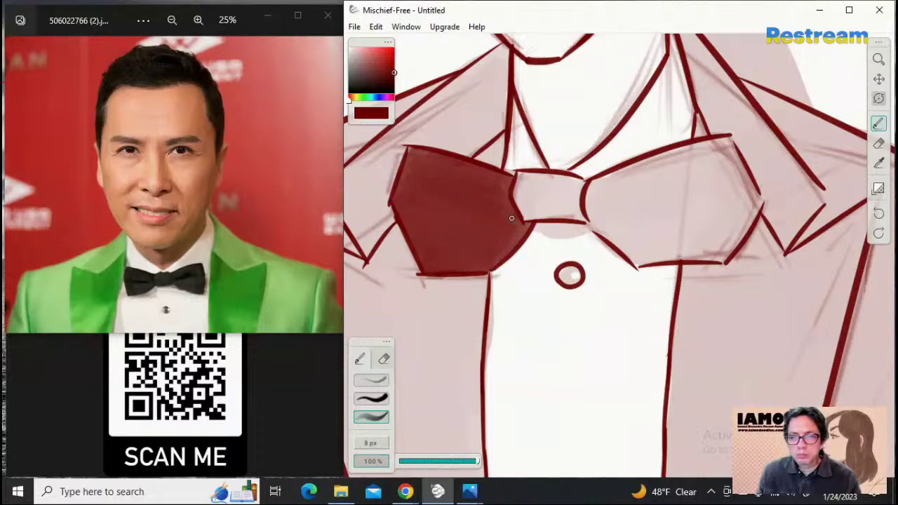
Fill the bow tie's knot and right wing with the same dark red, and undo an extra stroke on the left wing
drag(515, 205, 530, 217)
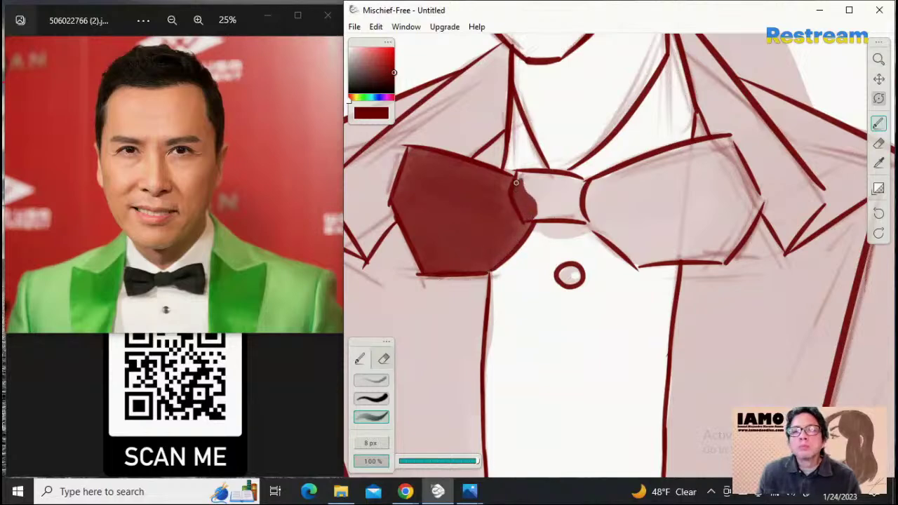
mouse_move(515, 176)
mouse_down()
mouse_move(547, 213)
mouse_move(561, 210)
mouse_up()
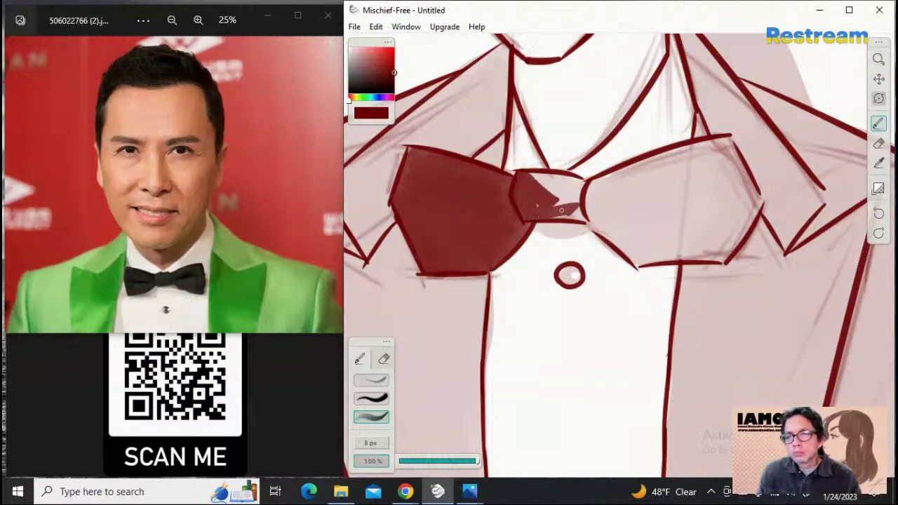
mouse_move(523, 179)
mouse_down()
mouse_move(571, 207)
mouse_move(554, 212)
mouse_move(581, 212)
mouse_move(537, 181)
mouse_move(574, 196)
mouse_move(542, 182)
mouse_move(575, 192)
mouse_move(565, 194)
mouse_move(571, 185)
mouse_move(560, 182)
mouse_move(572, 183)
mouse_move(581, 203)
mouse_move(574, 213)
mouse_move(601, 218)
mouse_move(608, 209)
mouse_move(631, 221)
mouse_move(588, 189)
mouse_move(611, 181)
mouse_move(586, 186)
mouse_move(600, 178)
mouse_move(615, 190)
mouse_move(597, 189)
mouse_move(655, 225)
mouse_move(627, 211)
mouse_move(599, 216)
mouse_move(632, 244)
mouse_move(638, 256)
mouse_move(621, 236)
mouse_move(638, 263)
mouse_move(692, 251)
mouse_move(672, 257)
mouse_move(662, 248)
mouse_move(669, 238)
mouse_move(660, 213)
mouse_move(621, 188)
mouse_move(627, 169)
mouse_move(644, 170)
mouse_move(669, 198)
mouse_move(633, 178)
mouse_move(620, 185)
mouse_move(634, 168)
mouse_move(702, 210)
mouse_move(696, 244)
mouse_move(652, 165)
mouse_move(663, 158)
mouse_move(669, 180)
mouse_move(694, 175)
mouse_move(670, 157)
mouse_move(697, 147)
mouse_move(693, 159)
mouse_move(718, 197)
mouse_move(691, 251)
mouse_move(726, 257)
mouse_move(750, 196)
mouse_move(695, 152)
mouse_move(714, 147)
mouse_move(729, 158)
mouse_move(739, 218)
mouse_up()
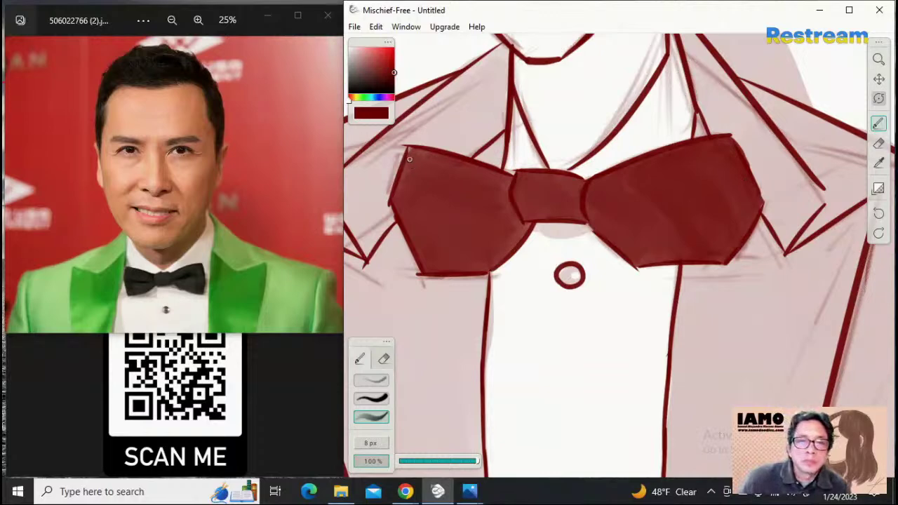
drag(408, 158, 411, 201)
key(ctrl+z)
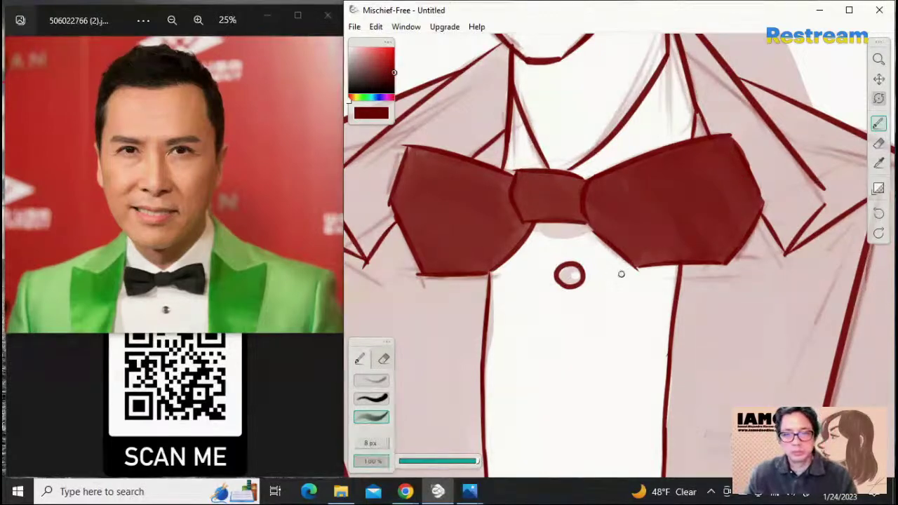
Erase the tint spilling onto the shirt below the knot and outside the jacket's left shoulder with the 30 px eraser at 83% opacity
click(385, 358)
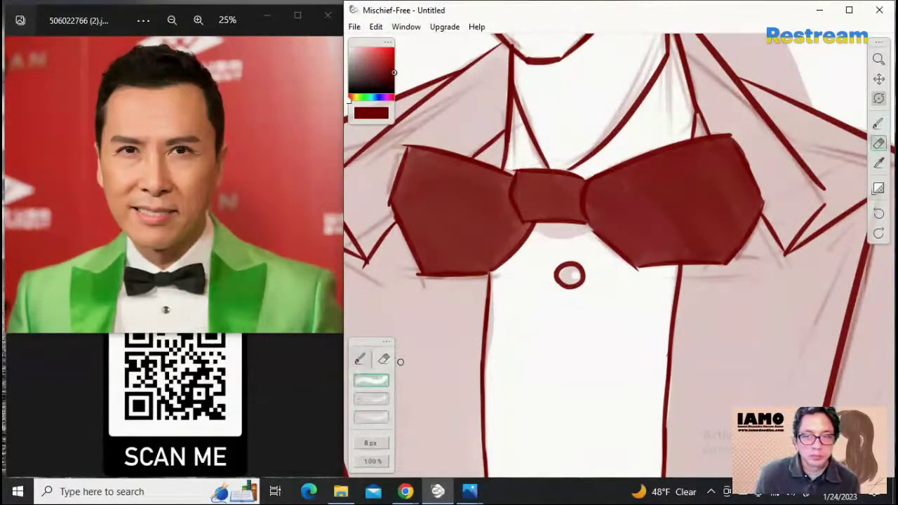
click(373, 399)
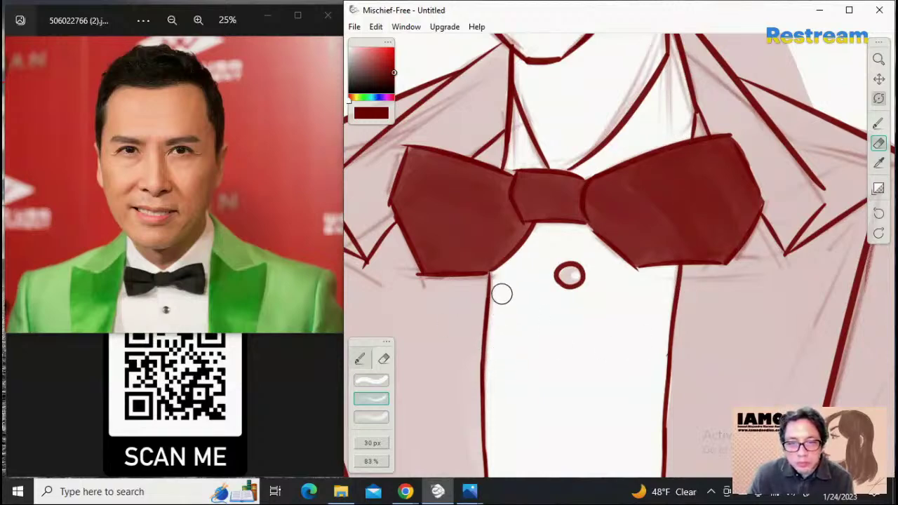
click(878, 59)
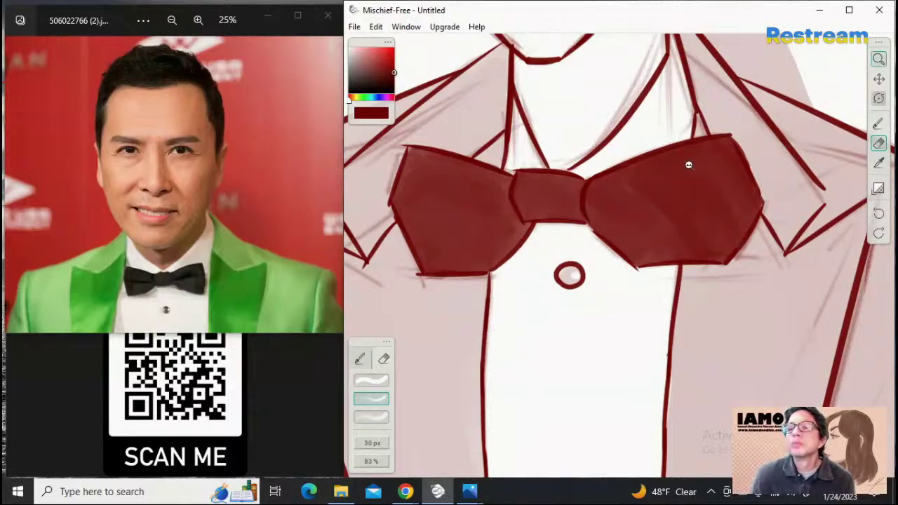
drag(690, 164, 685, 245)
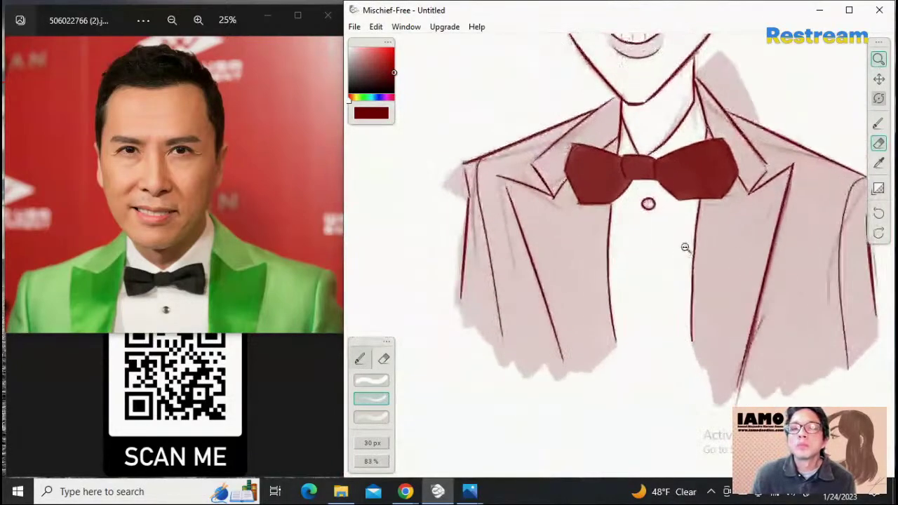
drag(465, 156, 627, 204)
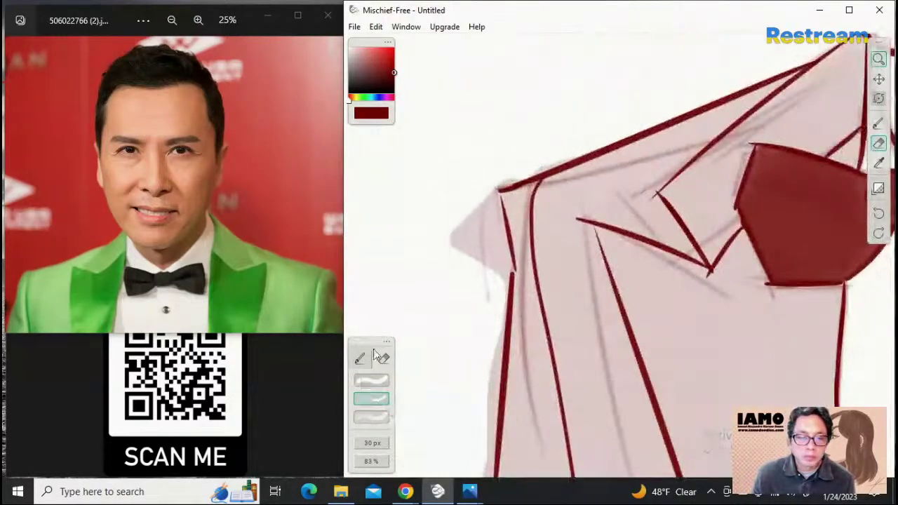
click(378, 403)
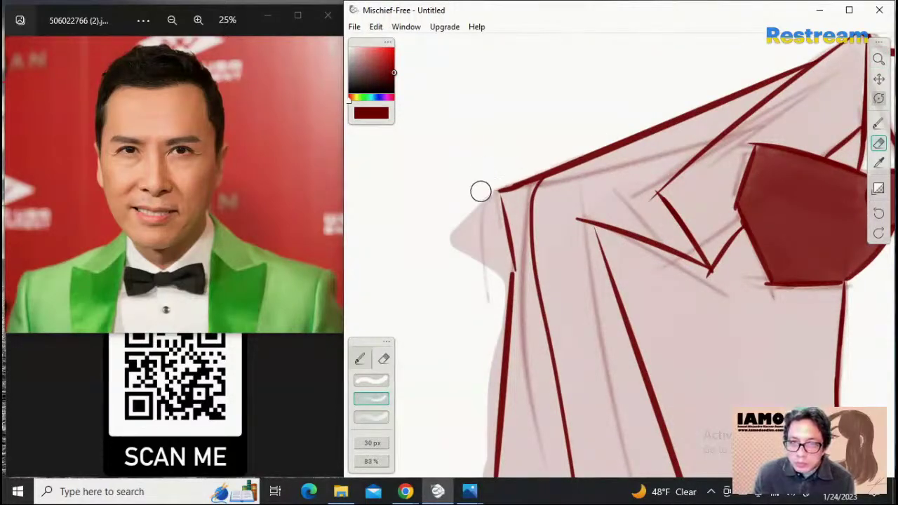
mouse_move(489, 253)
mouse_down()
mouse_move(456, 244)
mouse_move(453, 215)
mouse_move(471, 263)
mouse_move(481, 259)
mouse_move(491, 281)
mouse_move(479, 184)
mouse_move(485, 207)
mouse_move(489, 187)
mouse_move(497, 220)
mouse_move(493, 269)
mouse_move(503, 265)
mouse_move(488, 222)
mouse_move(491, 194)
mouse_move(487, 297)
mouse_move(497, 315)
mouse_move(500, 274)
mouse_move(501, 295)
mouse_move(493, 364)
mouse_move(484, 360)
mouse_move(493, 352)
mouse_up()
mouse_move(490, 400)
mouse_down()
mouse_move(495, 370)
mouse_move(488, 419)
mouse_up()
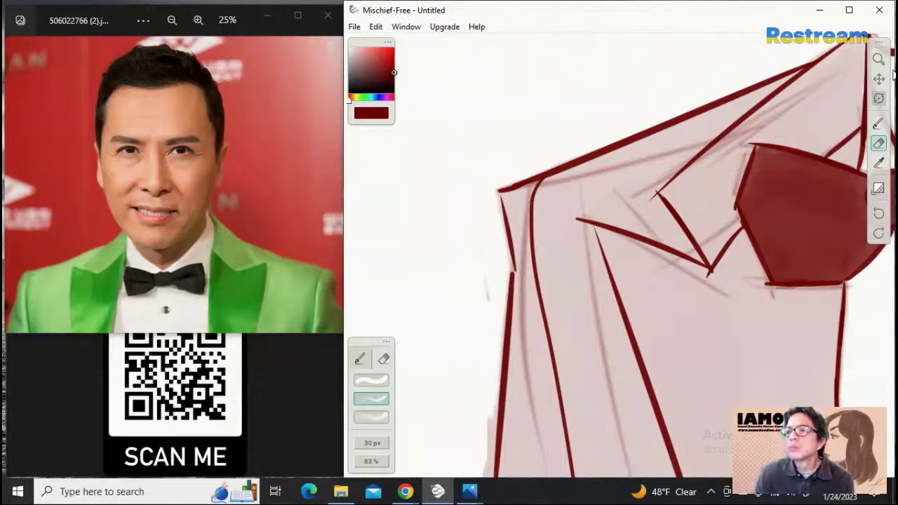
Erase the tint outside the lower part of the jacket's left sleeve outline with the 30 px eraser
click(877, 78)
mouse_move(675, 305)
mouse_down()
mouse_move(665, 209)
mouse_move(738, 212)
mouse_up()
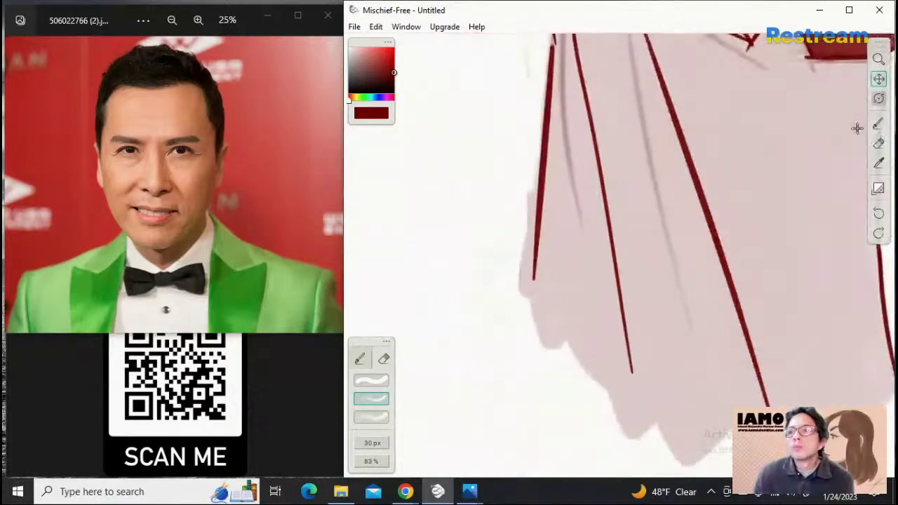
click(878, 143)
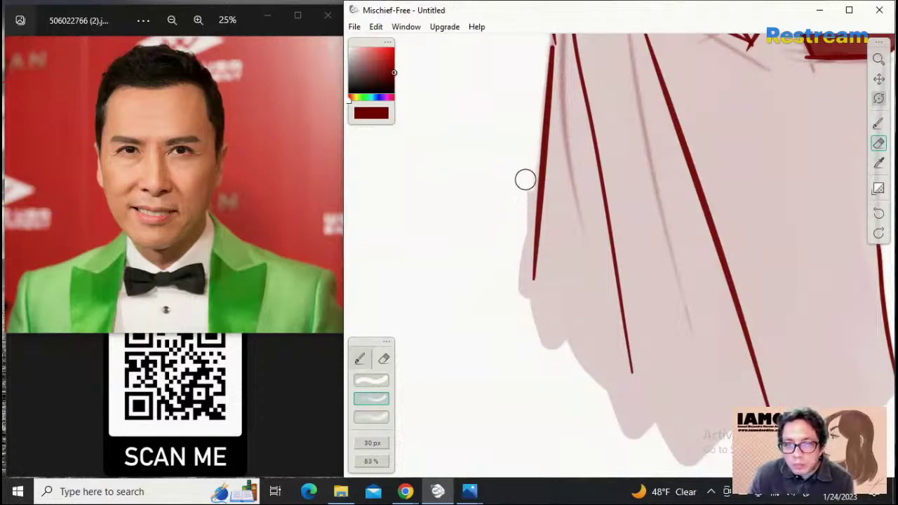
mouse_move(525, 180)
mouse_down()
mouse_move(529, 171)
mouse_move(522, 298)
mouse_up()
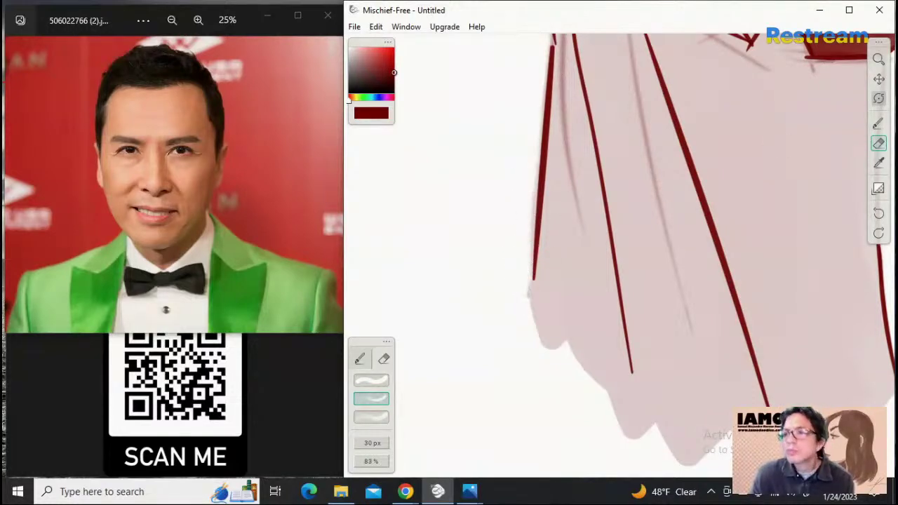
Start erasing the stray tint beside the neck above the right shoulder, using the 30 px eraser at 83% and the 76 px eraser at 77%
click(881, 80)
drag(791, 151, 753, 321)
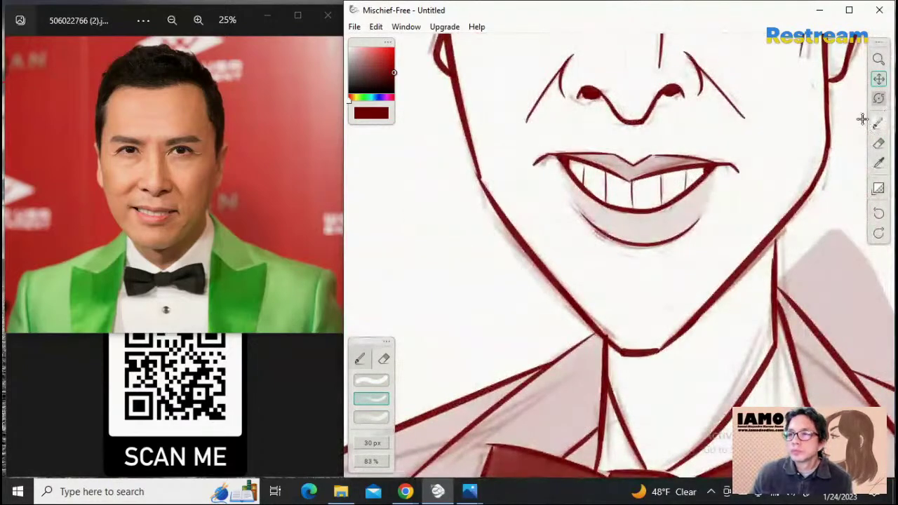
click(877, 143)
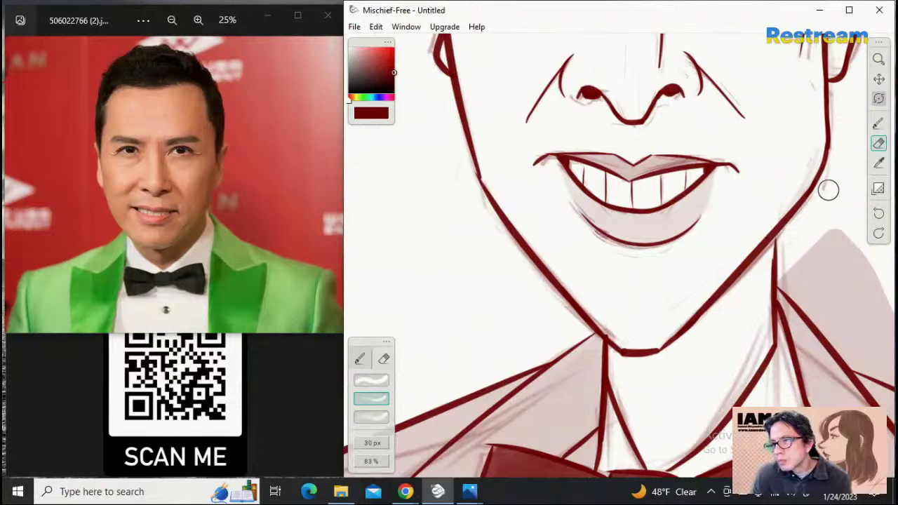
mouse_move(808, 259)
mouse_down()
mouse_move(798, 287)
mouse_move(790, 281)
mouse_move(791, 238)
mouse_move(785, 268)
mouse_move(799, 259)
mouse_move(819, 269)
mouse_up()
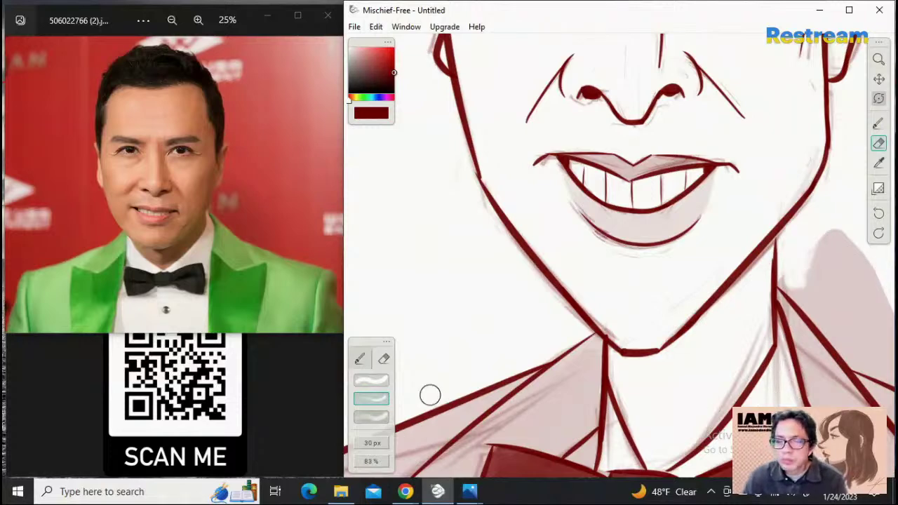
click(878, 79)
mouse_move(734, 243)
mouse_down()
mouse_move(620, 215)
mouse_move(550, 145)
mouse_up()
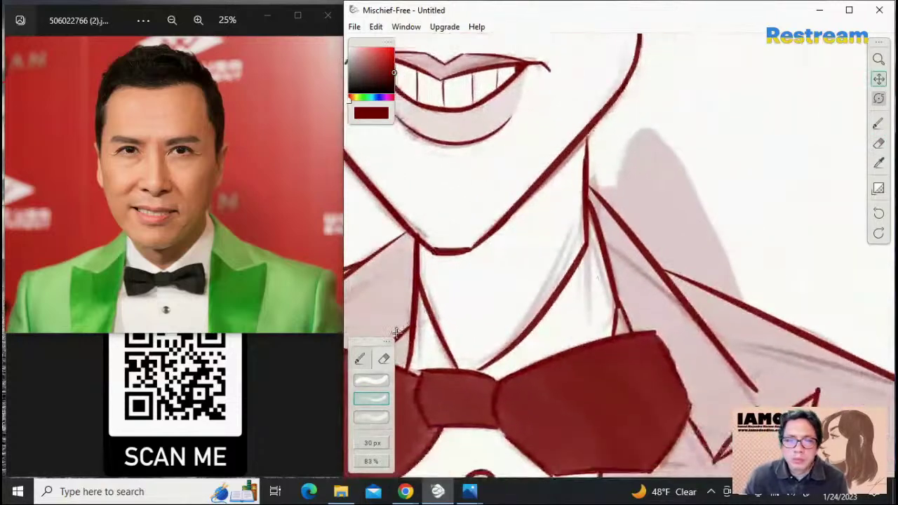
click(371, 417)
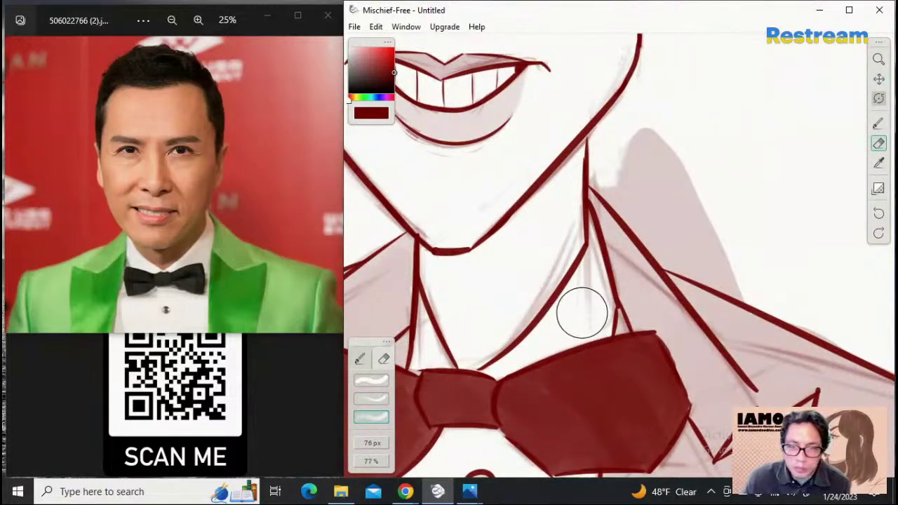
drag(631, 139, 671, 150)
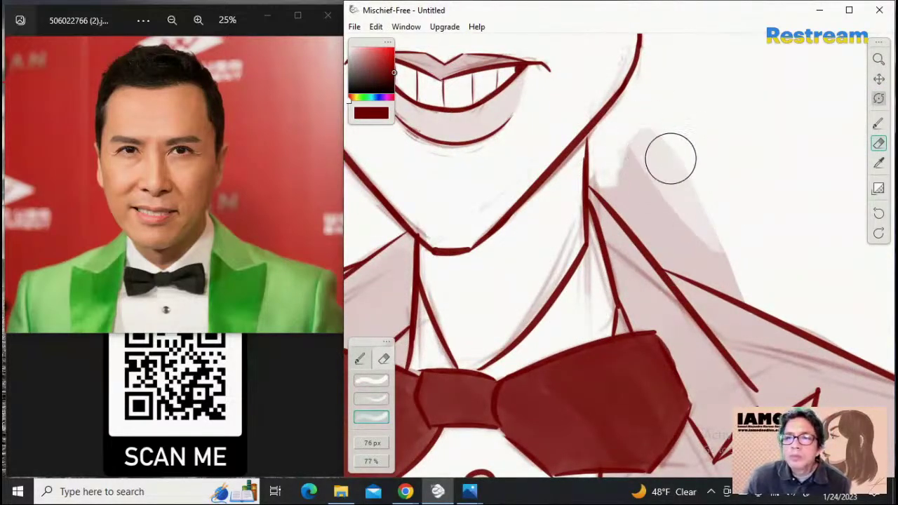
Clear the stray tint above the right shoulder with the 100% eraser enlarged to 81 px, and clean the collar edge at 30 px and 83%
click(371, 380)
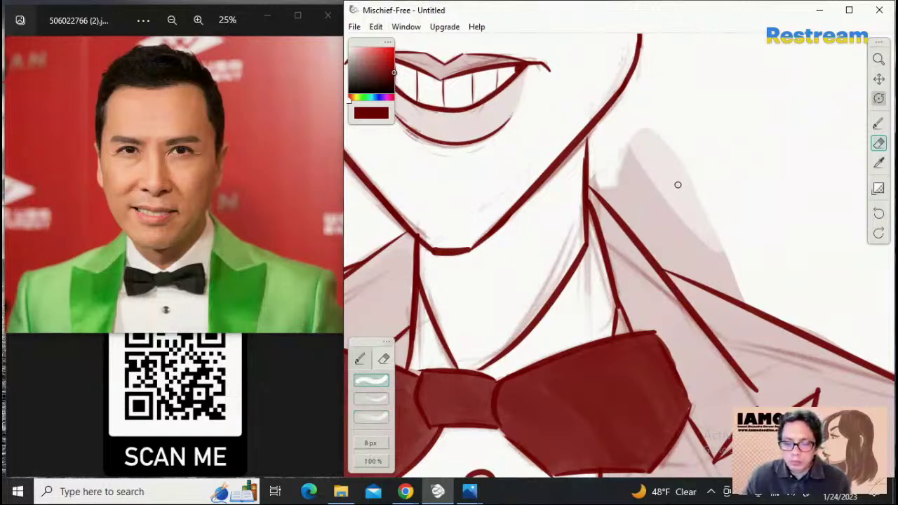
key(bracketright)
key(bracketright)
key(bracketright)
key(bracketright)
key(bracketright)
key(bracketright)
key(bracketright)
key(bracketright)
key(bracketright)
key(bracketright)
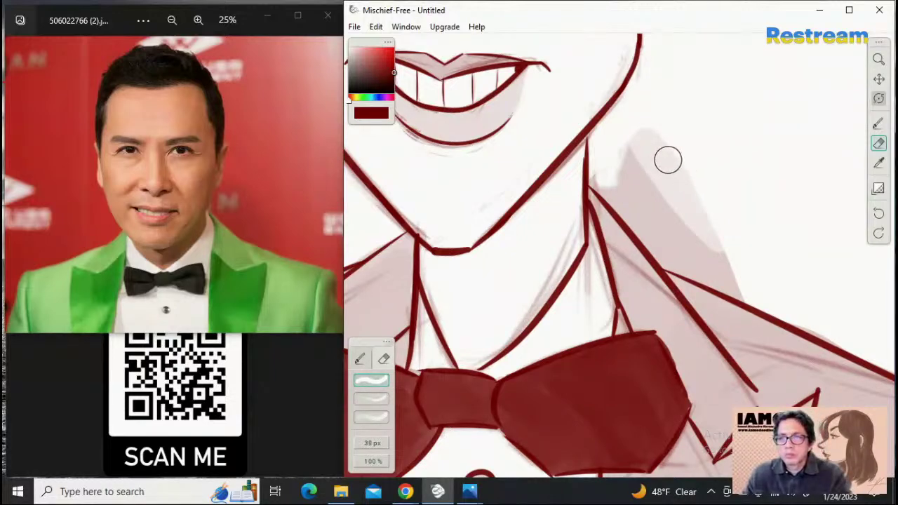
mouse_move(645, 133)
mouse_down()
mouse_move(753, 265)
mouse_move(656, 153)
mouse_move(631, 153)
mouse_move(682, 220)
mouse_move(639, 176)
mouse_up()
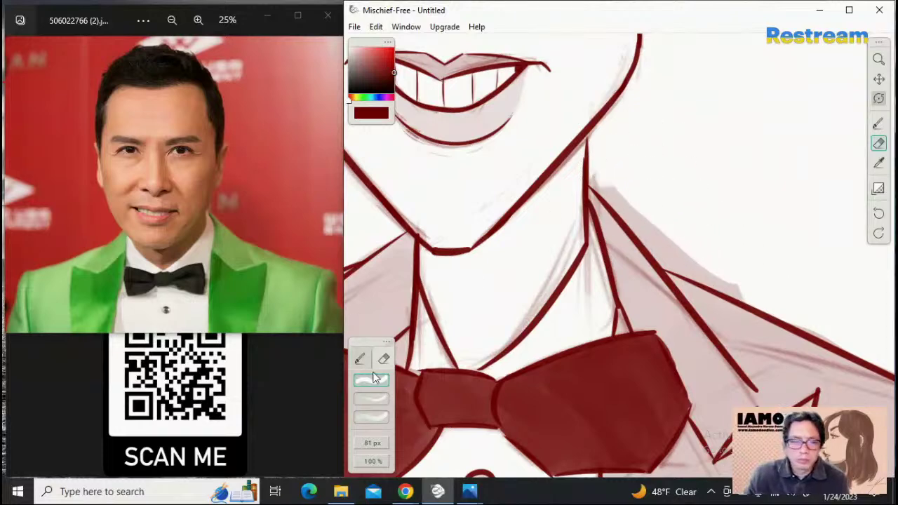
click(374, 398)
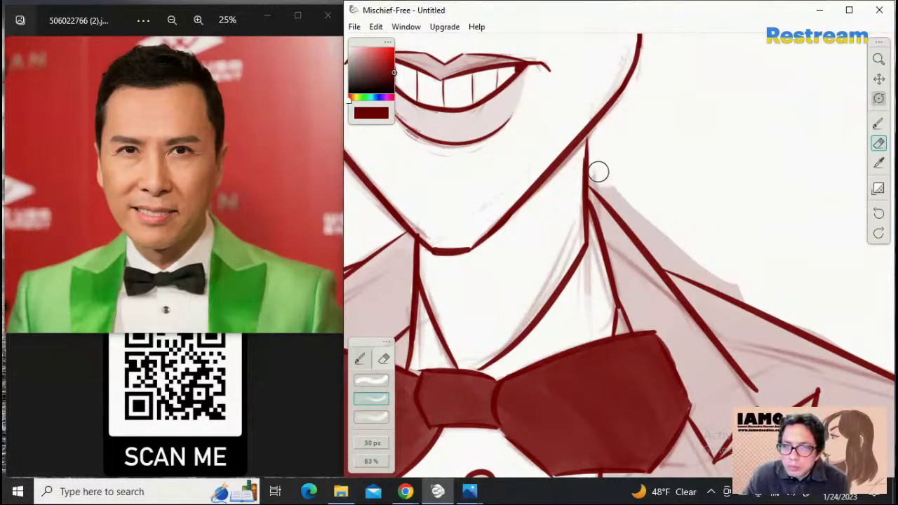
mouse_move(594, 183)
mouse_down()
mouse_move(622, 199)
mouse_move(593, 172)
mouse_move(624, 211)
mouse_move(606, 177)
mouse_move(638, 225)
mouse_move(671, 250)
mouse_move(635, 211)
mouse_move(752, 296)
mouse_up()
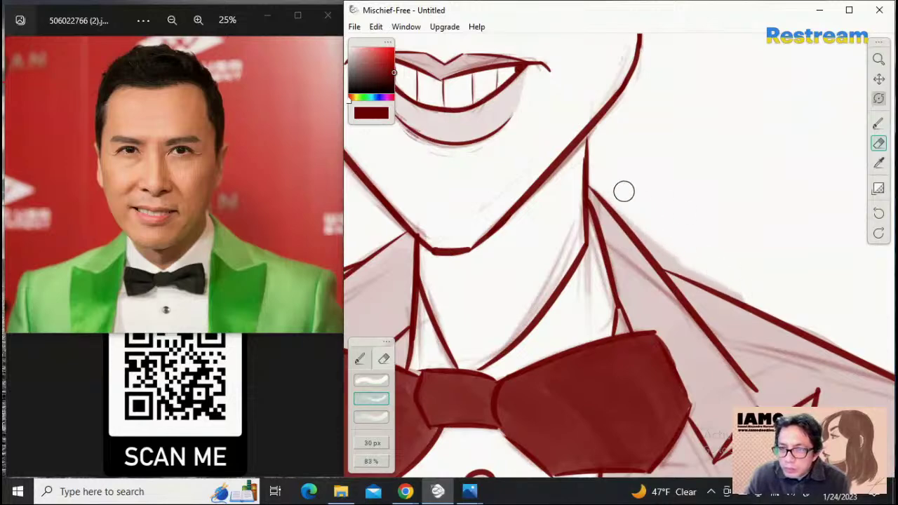
Erase the remaining tint above the right shoulder outline with the 30 px eraser at 83% opacity, checking along the shoulder and sleeve
mouse_move(622, 202)
mouse_down()
mouse_move(665, 260)
mouse_move(640, 222)
mouse_move(650, 240)
mouse_move(688, 264)
mouse_move(669, 265)
mouse_move(704, 279)
mouse_move(684, 260)
mouse_move(702, 278)
mouse_move(677, 264)
mouse_move(737, 290)
mouse_move(706, 275)
mouse_up()
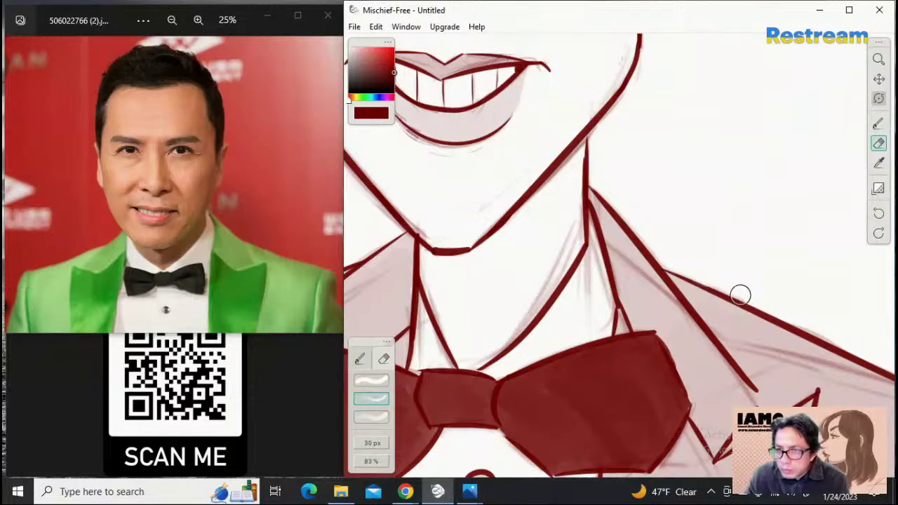
click(879, 80)
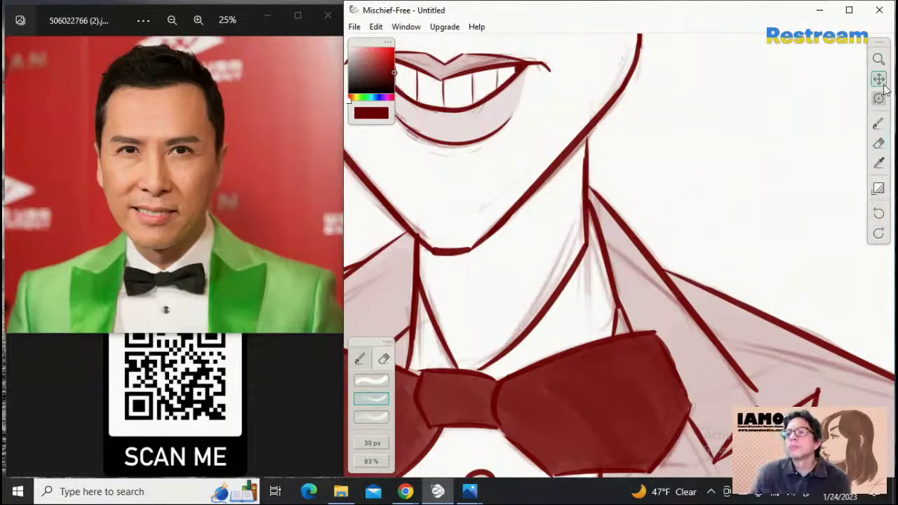
drag(731, 181, 711, 169)
drag(781, 254, 720, 214)
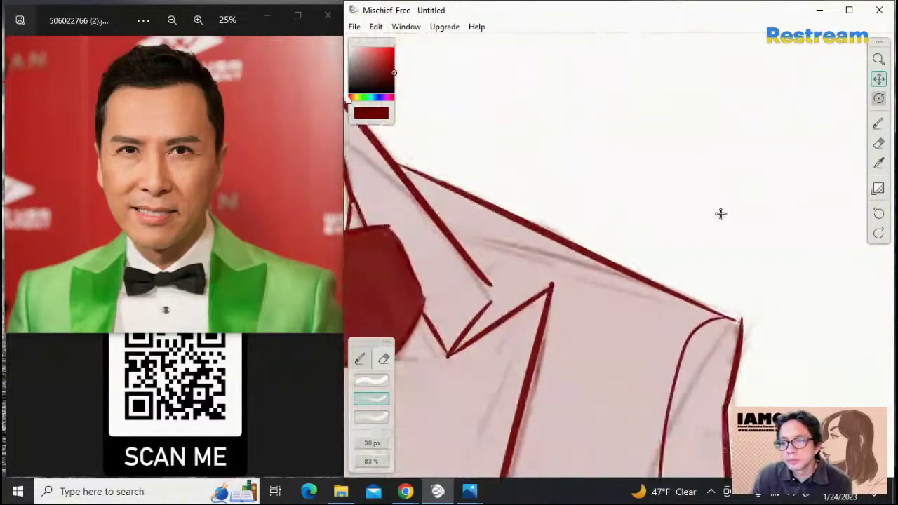
drag(769, 316, 713, 228)
drag(721, 394, 713, 242)
Erase the fill spilling out beside the right sideburn onto the temple with the eraser reduced to 17 px at 83% opacity
drag(664, 197, 749, 280)
mouse_move(733, 68)
mouse_down()
mouse_move(761, 217)
mouse_move(812, 324)
mouse_move(841, 344)
mouse_move(643, 163)
mouse_up()
drag(737, 177, 665, 279)
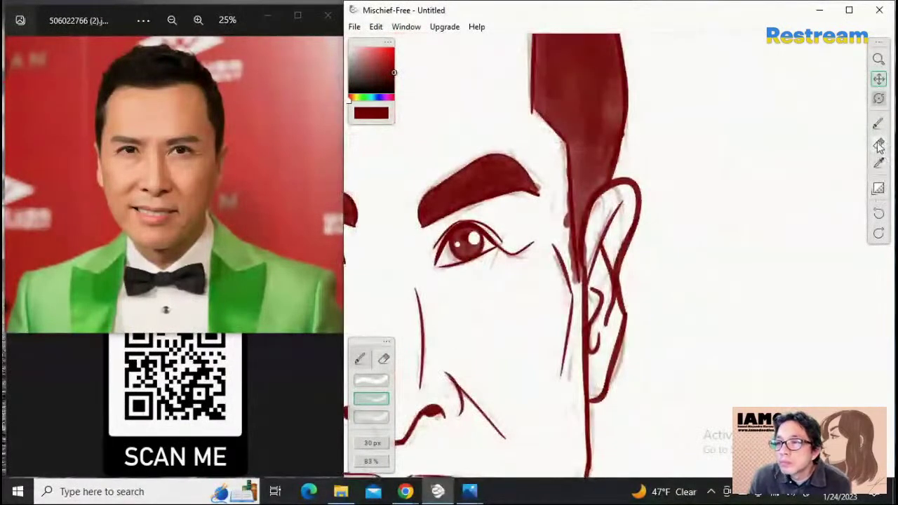
click(879, 143)
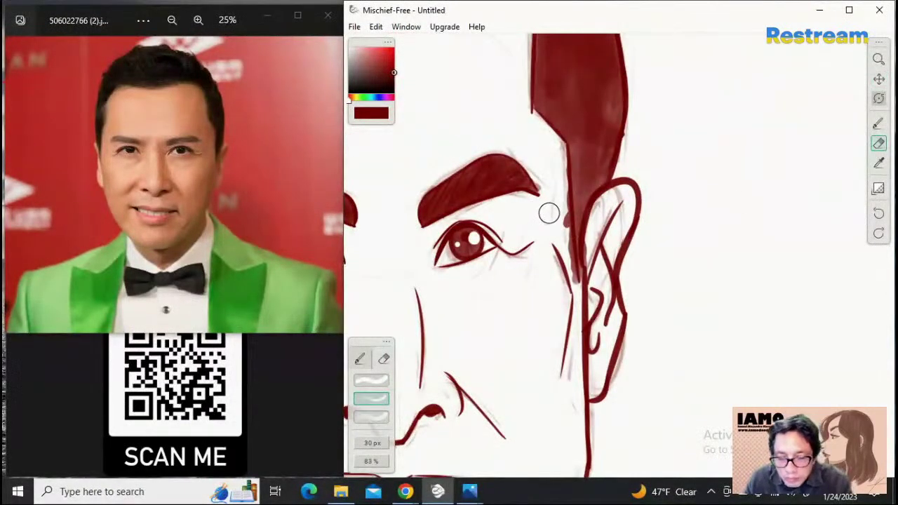
key(bracketleft)
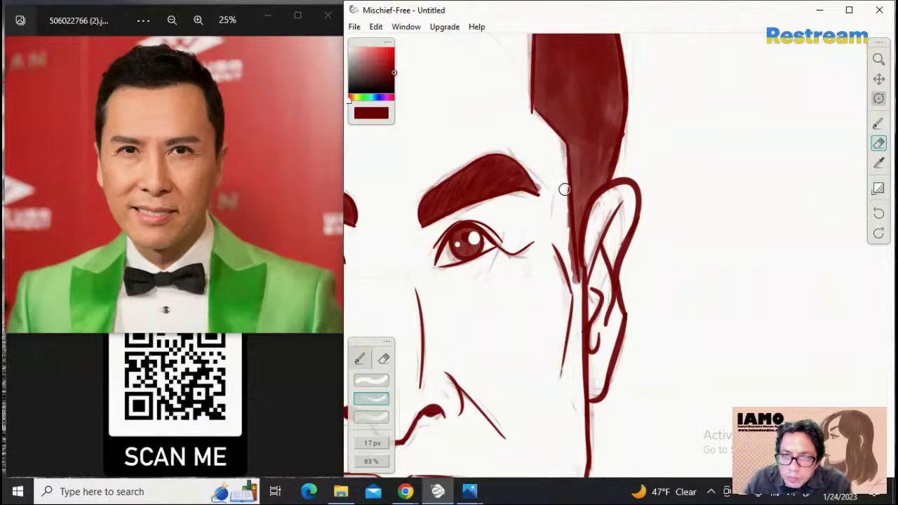
drag(566, 214, 569, 242)
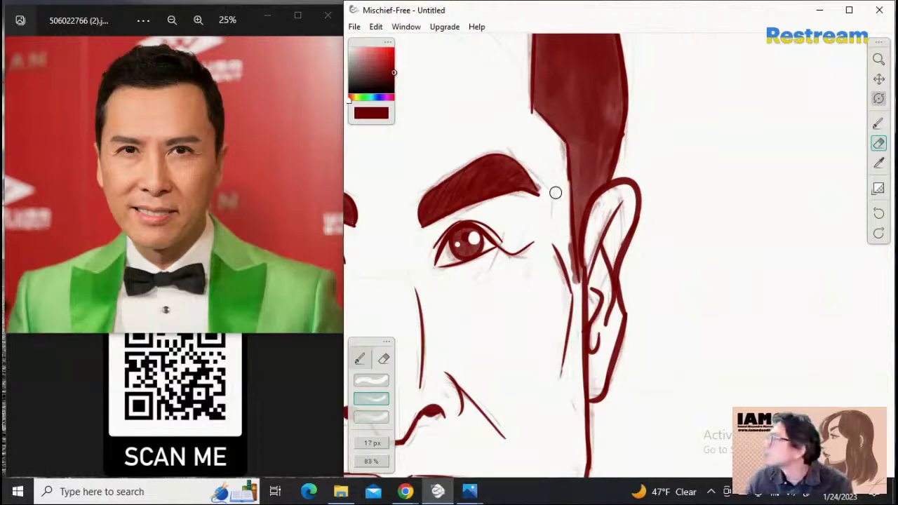
key(ctrl+z)
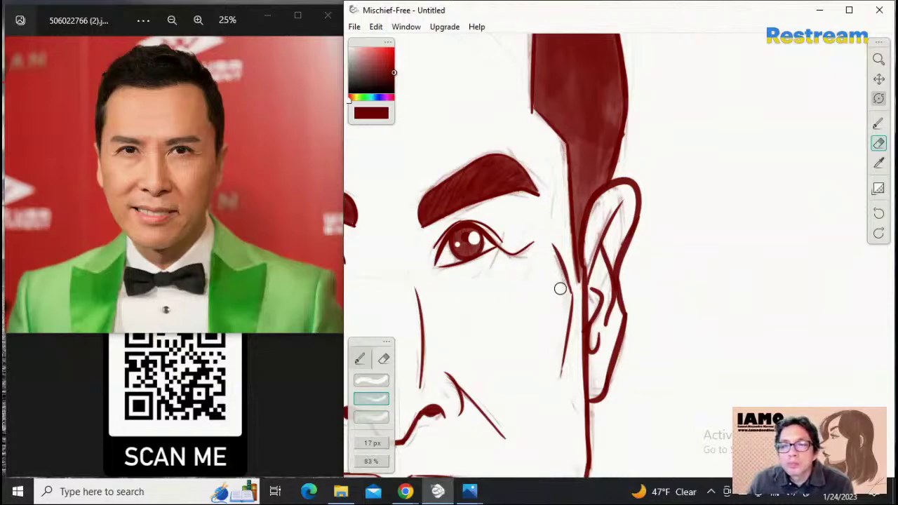
Erase the fill spilling past the left sideburn next to the ear with the 17 px eraser
click(878, 79)
mouse_move(739, 134)
mouse_down()
mouse_move(645, 234)
mouse_move(645, 253)
mouse_move(655, 222)
mouse_move(627, 327)
mouse_move(613, 203)
mouse_move(603, 256)
mouse_move(634, 223)
mouse_up()
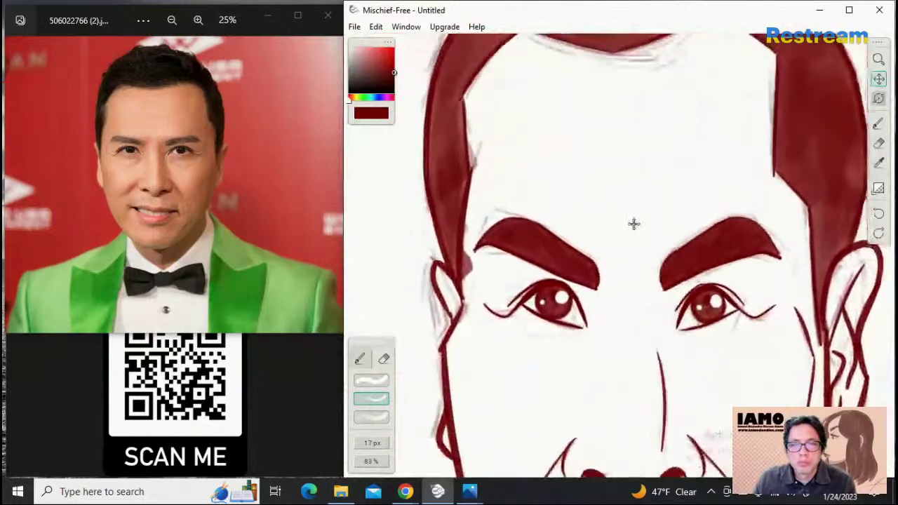
click(878, 143)
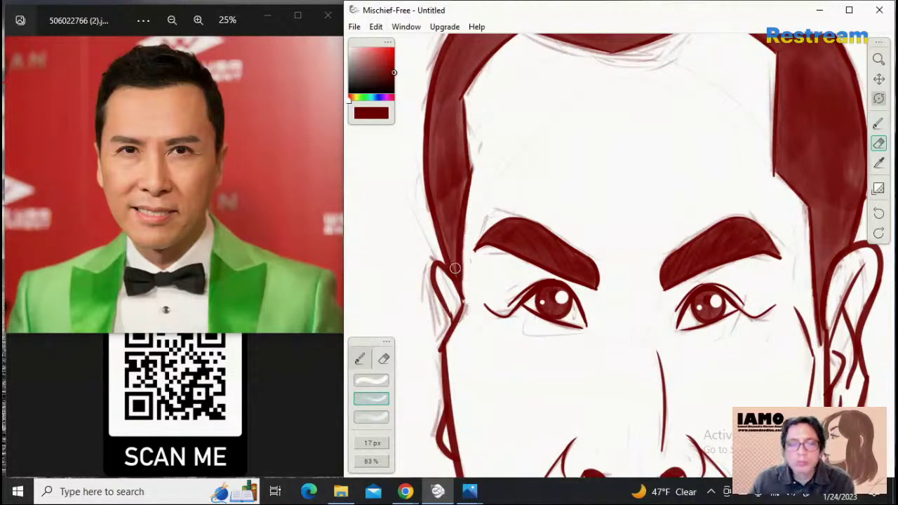
Erase the leftover sketch lines across the forehead and below the hairline with the 76 px eraser at 77% opacity
click(878, 59)
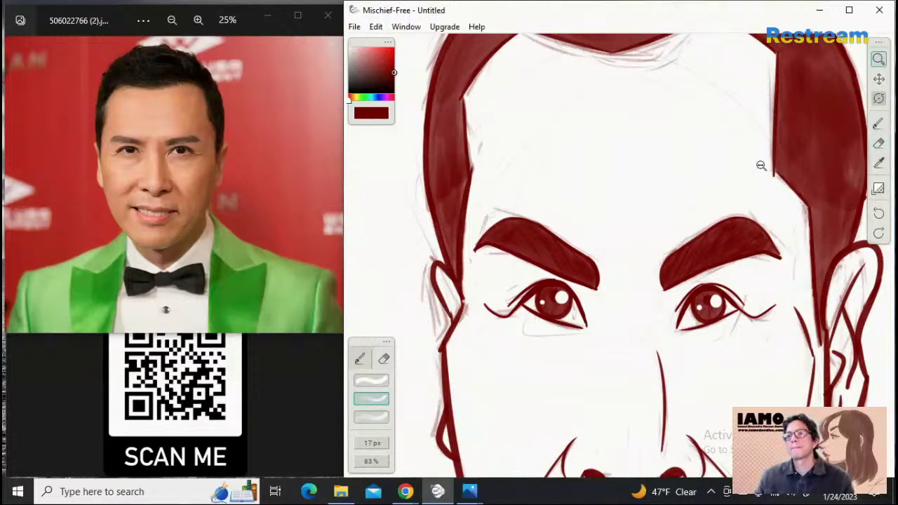
drag(727, 172, 636, 207)
drag(726, 208, 863, 188)
click(878, 79)
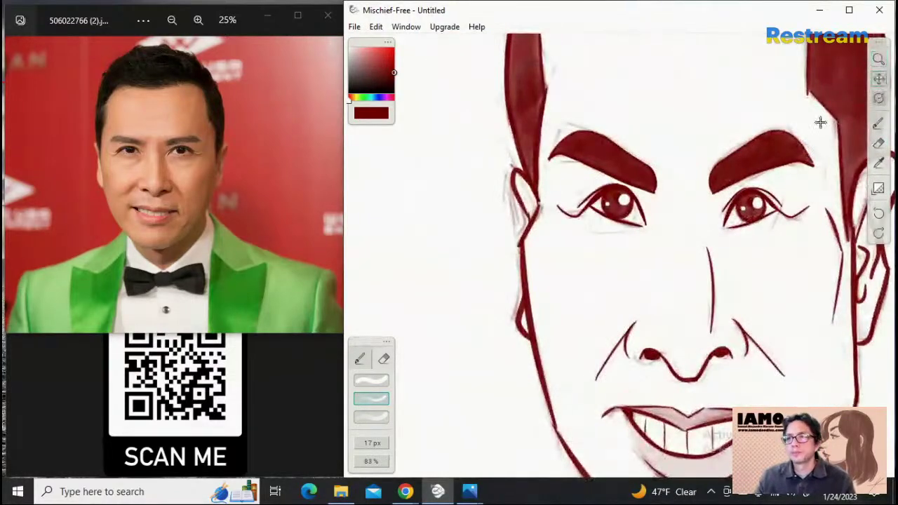
drag(669, 263, 603, 341)
click(385, 419)
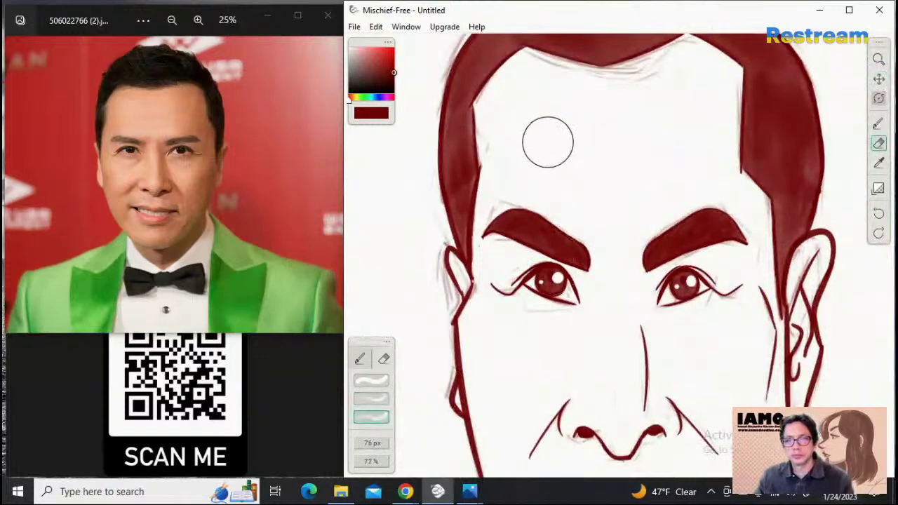
drag(629, 121, 647, 81)
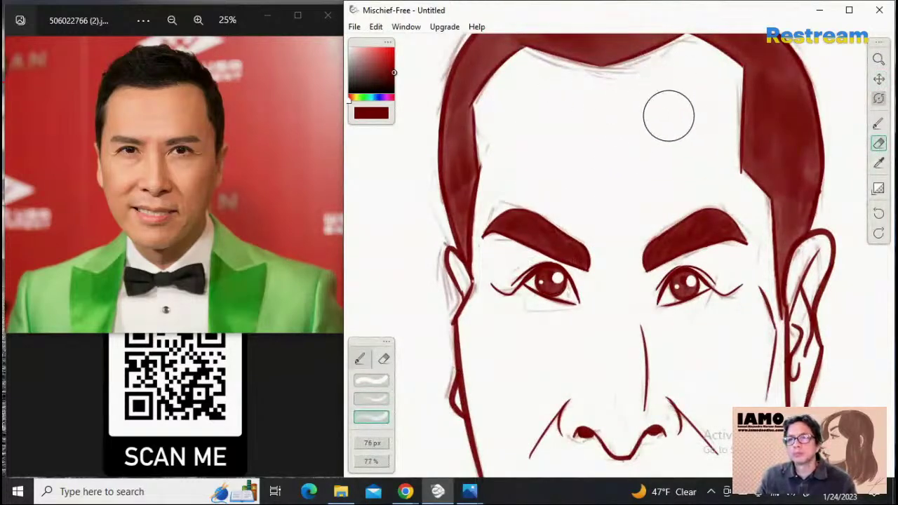
drag(507, 181, 517, 138)
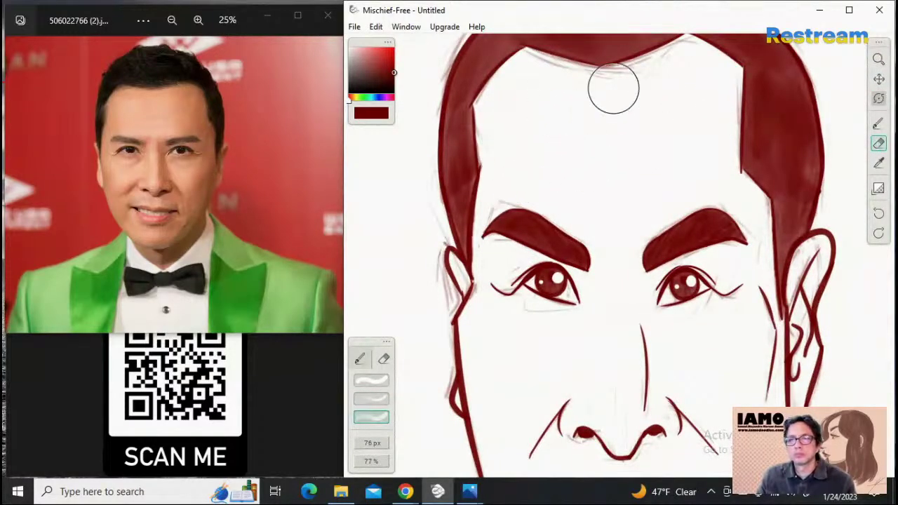
Examine the whole head and collar of the caricature against the reference photo
click(877, 59)
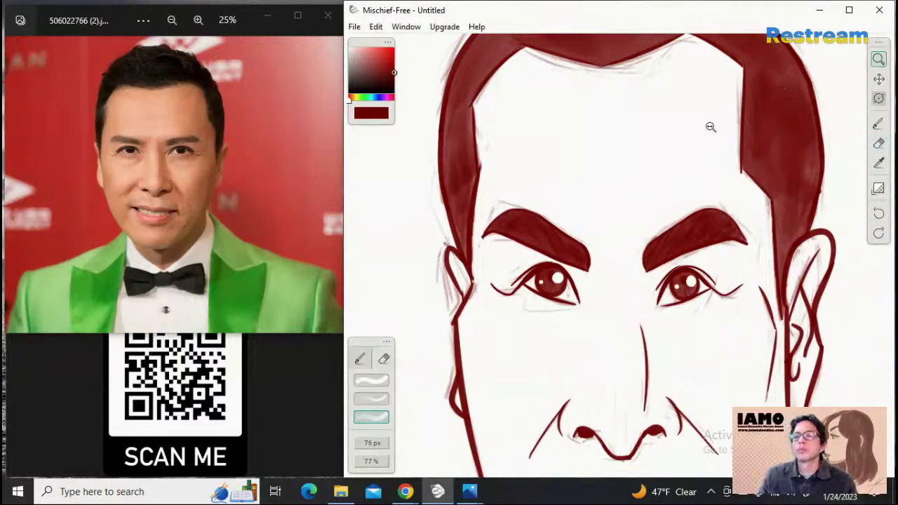
drag(764, 129, 709, 126)
drag(798, 169, 835, 137)
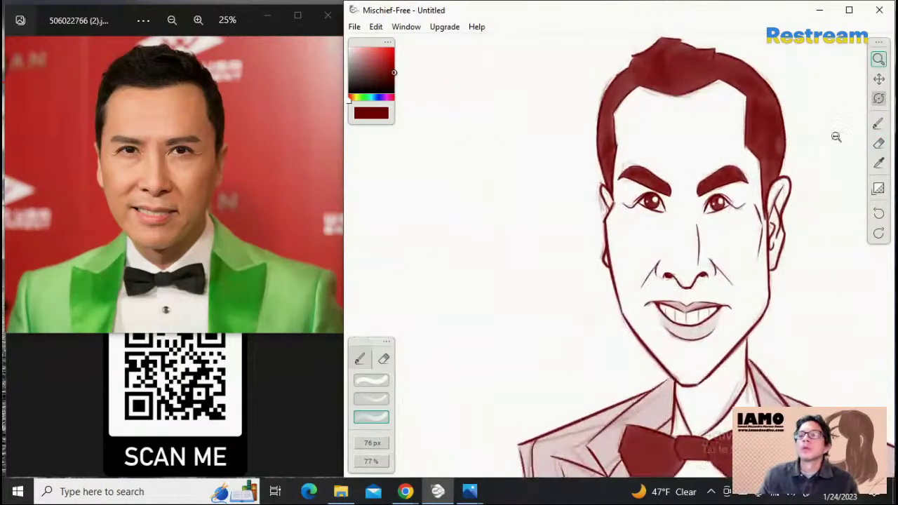
click(878, 79)
drag(754, 132, 640, 198)
drag(697, 197, 723, 181)
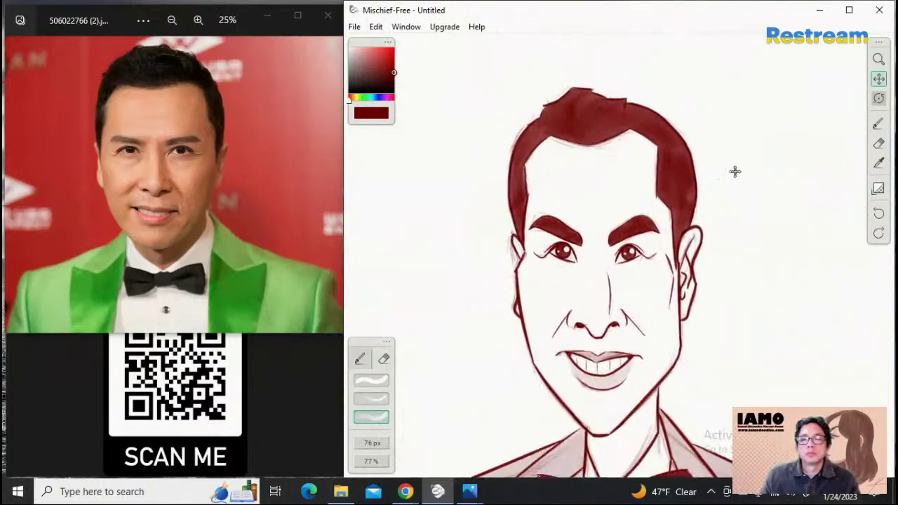
click(880, 60)
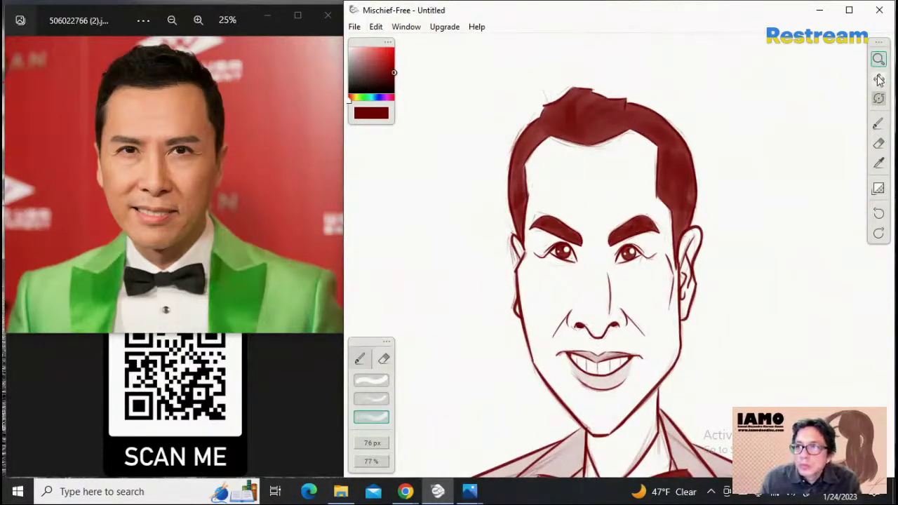
drag(749, 164, 880, 70)
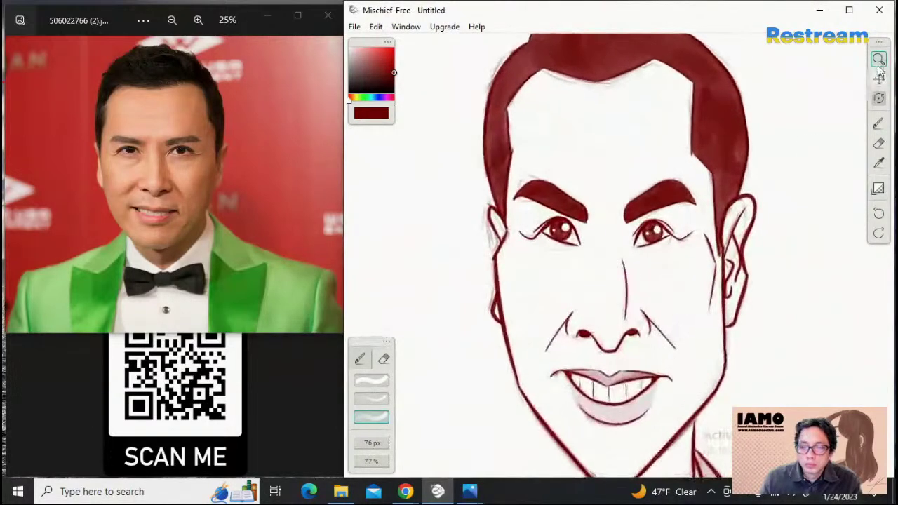
click(879, 79)
drag(736, 152, 701, 129)
click(879, 59)
drag(813, 94, 801, 98)
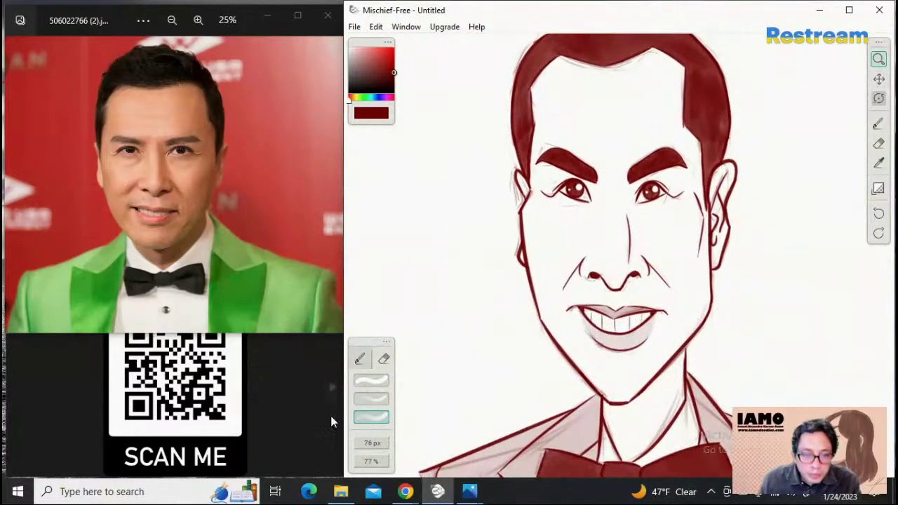
Tint the face and neck in dark red with the brush at 10% opacity and 30 px
click(371, 462)
key(e)
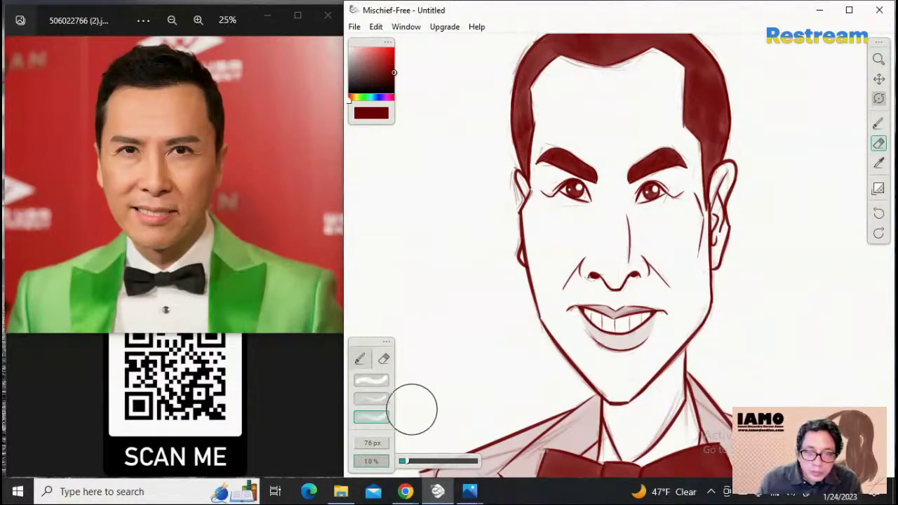
click(357, 360)
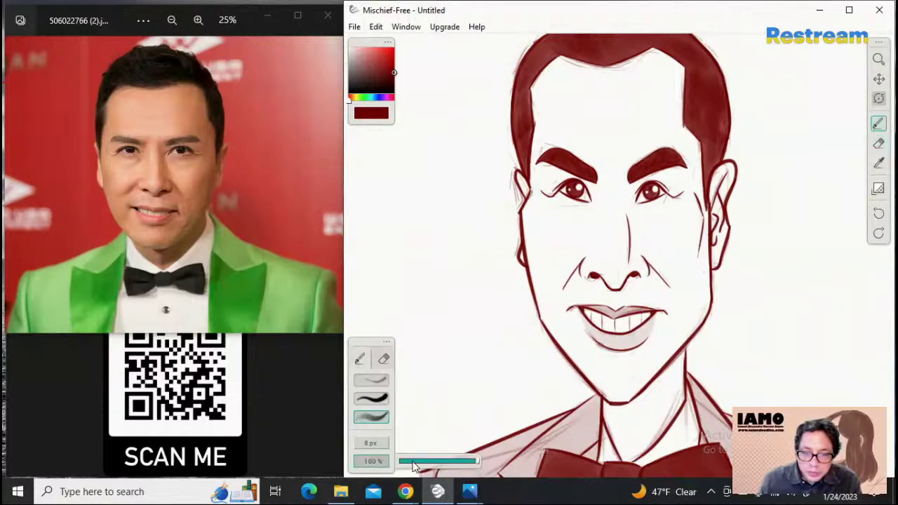
click(413, 463)
drag(413, 467, 407, 465)
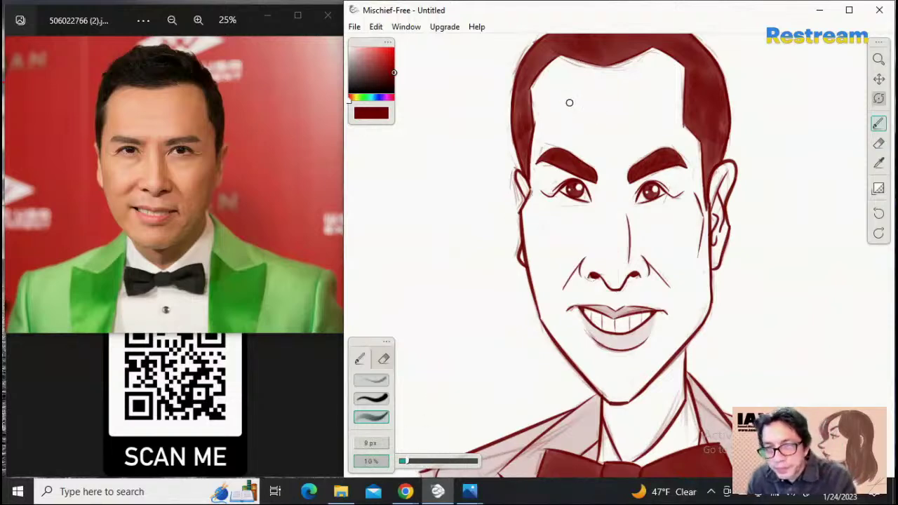
key(])
mouse_move(547, 77)
mouse_down()
mouse_move(552, 105)
mouse_move(577, 138)
mouse_move(576, 100)
mouse_move(599, 150)
mouse_move(575, 86)
mouse_move(584, 88)
mouse_move(565, 77)
mouse_move(623, 99)
mouse_move(601, 86)
mouse_move(635, 75)
mouse_move(612, 80)
mouse_move(629, 70)
mouse_move(653, 82)
mouse_move(647, 68)
mouse_move(659, 80)
mouse_move(663, 117)
mouse_move(635, 109)
mouse_move(652, 129)
mouse_move(625, 173)
mouse_move(675, 160)
mouse_move(678, 179)
mouse_move(636, 129)
mouse_move(664, 203)
mouse_move(679, 197)
mouse_move(680, 164)
mouse_move(688, 231)
mouse_move(714, 179)
mouse_move(695, 227)
mouse_move(706, 251)
mouse_move(699, 276)
mouse_move(633, 184)
mouse_move(634, 228)
mouse_move(620, 223)
mouse_move(582, 157)
mouse_move(593, 262)
mouse_move(555, 130)
mouse_move(550, 195)
mouse_move(541, 196)
mouse_move(560, 197)
mouse_move(548, 209)
mouse_move(553, 248)
mouse_move(541, 243)
mouse_move(554, 164)
mouse_move(544, 156)
mouse_move(559, 197)
mouse_move(559, 263)
mouse_move(553, 242)
mouse_move(568, 301)
mouse_move(619, 377)
mouse_move(647, 291)
mouse_move(643, 367)
mouse_move(683, 279)
mouse_move(681, 329)
mouse_move(689, 313)
mouse_move(621, 395)
mouse_move(639, 438)
mouse_move(662, 417)
mouse_move(663, 381)
mouse_up()
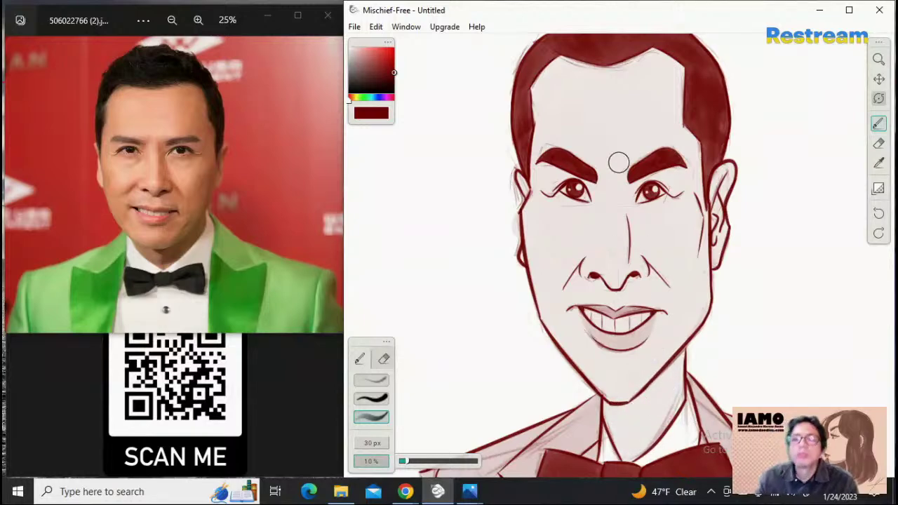
Erase the tint and sketch marks outside the left ear and cheek outline with the 17 px eraser at 83% opacity
click(878, 60)
drag(621, 185, 657, 219)
click(383, 359)
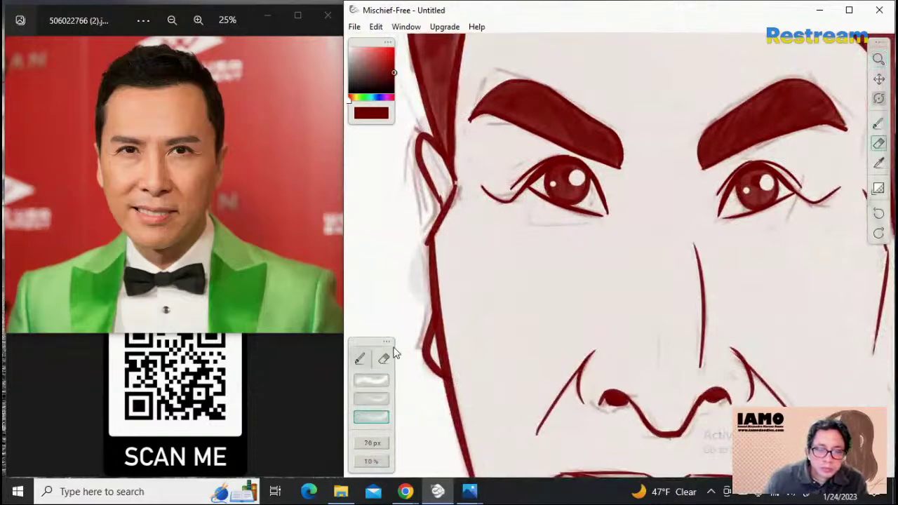
click(375, 399)
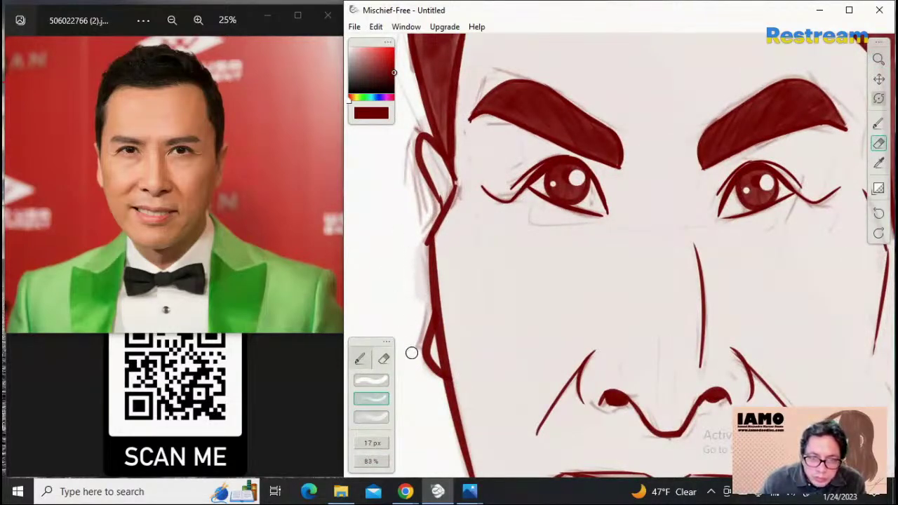
drag(414, 359, 419, 323)
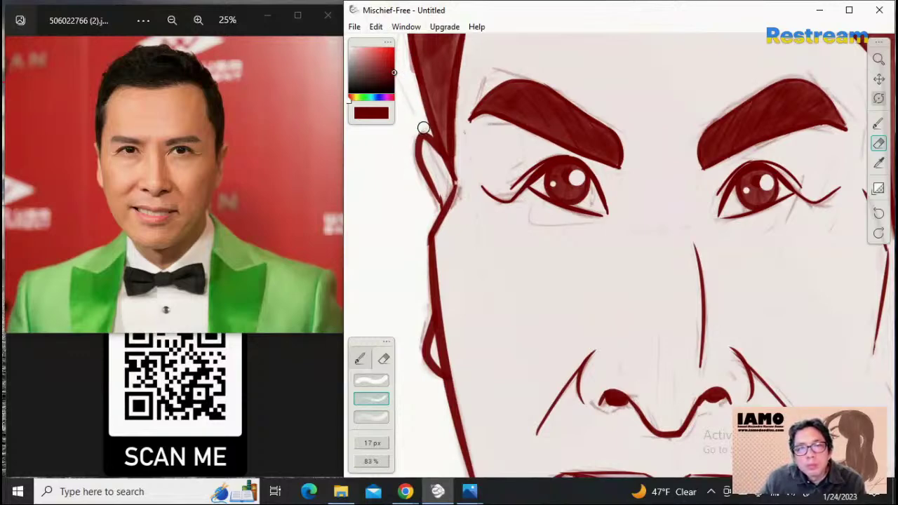
Clean the stray marks along the outer left edge of the hair with the 17 px eraser at 83% opacity
click(879, 79)
drag(647, 174, 767, 332)
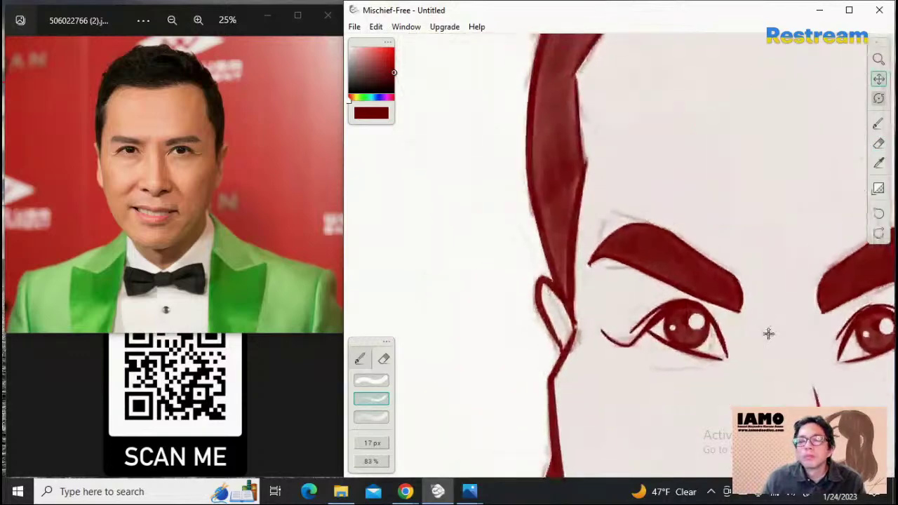
click(878, 122)
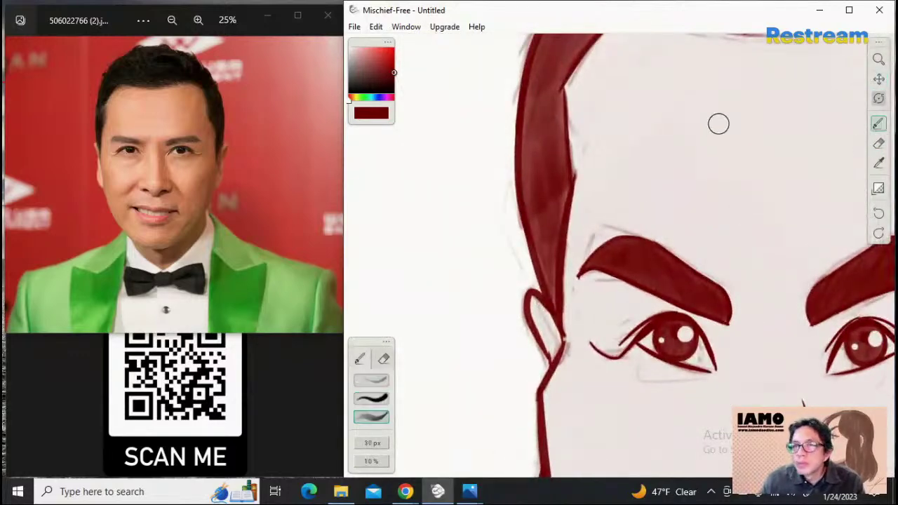
click(878, 143)
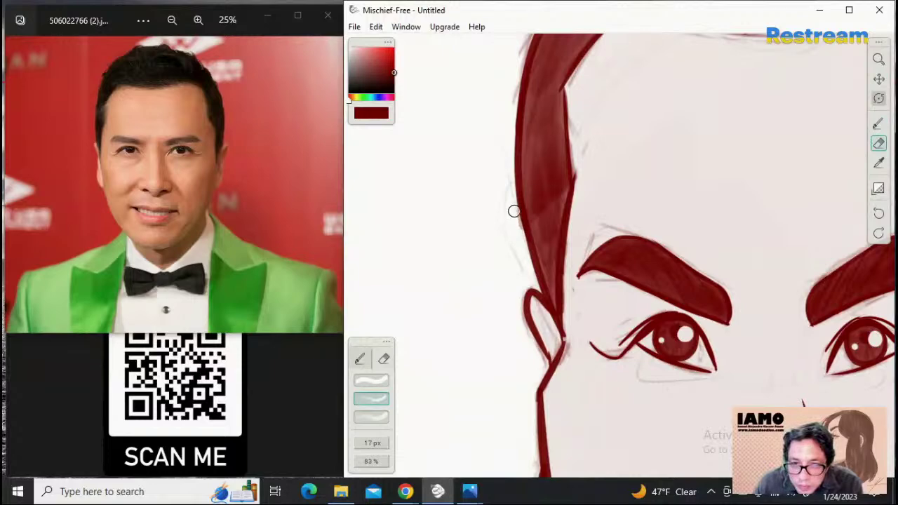
Clean the stray marks outside the right edge of the hair and jaw with the 17 px eraser at 83% opacity
click(878, 79)
mouse_move(816, 100)
mouse_down()
mouse_move(631, 215)
mouse_move(672, 241)
mouse_move(629, 285)
mouse_up()
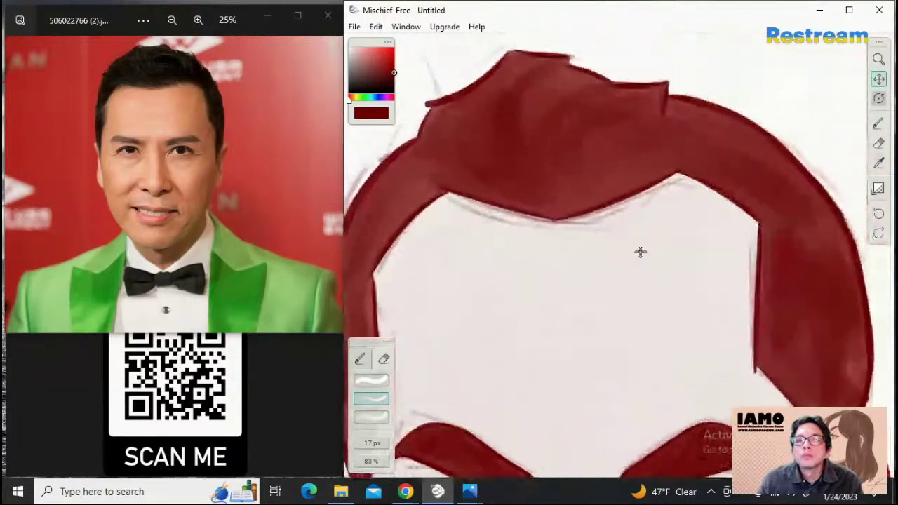
drag(648, 235, 634, 280)
drag(816, 293, 664, 239)
scroll(663, 239, down, 3)
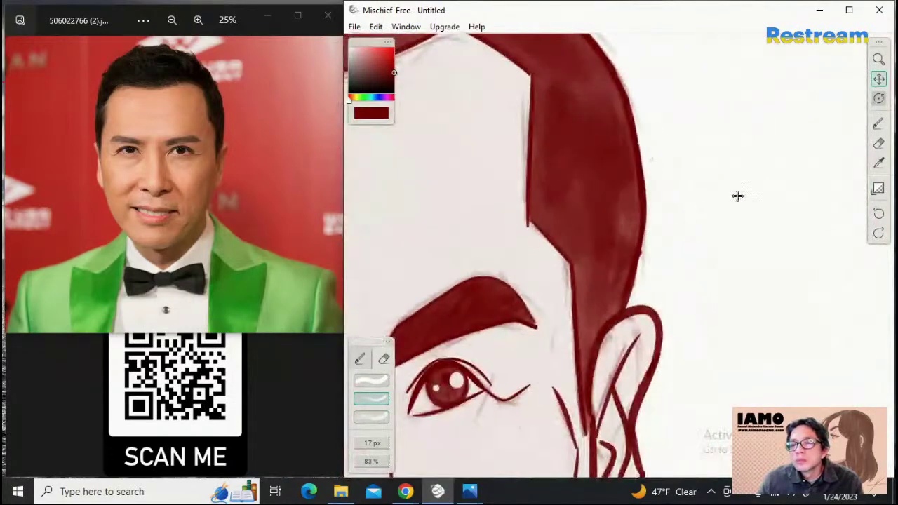
click(877, 143)
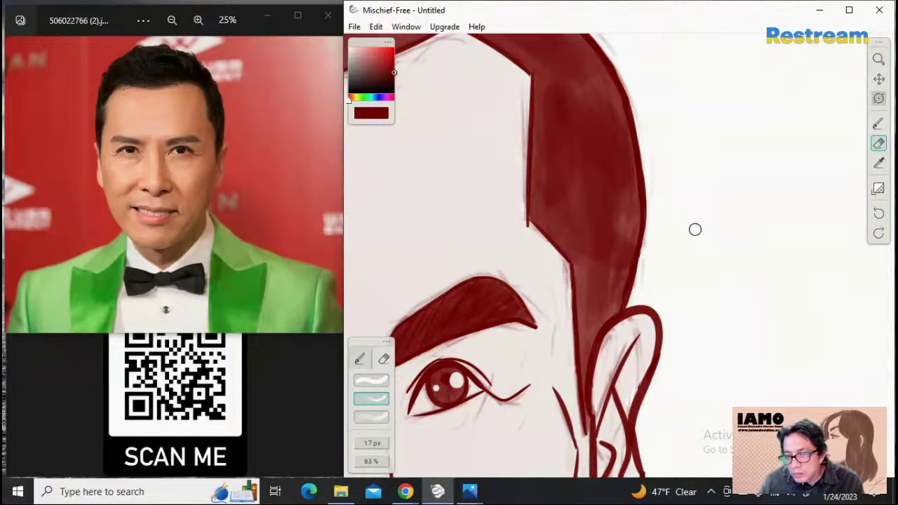
click(876, 86)
scroll(754, 220, down, 10)
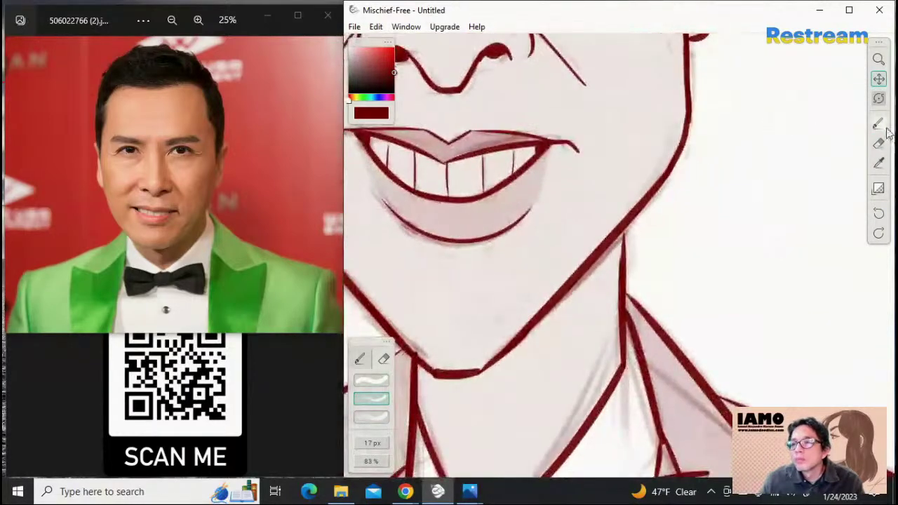
key(e)
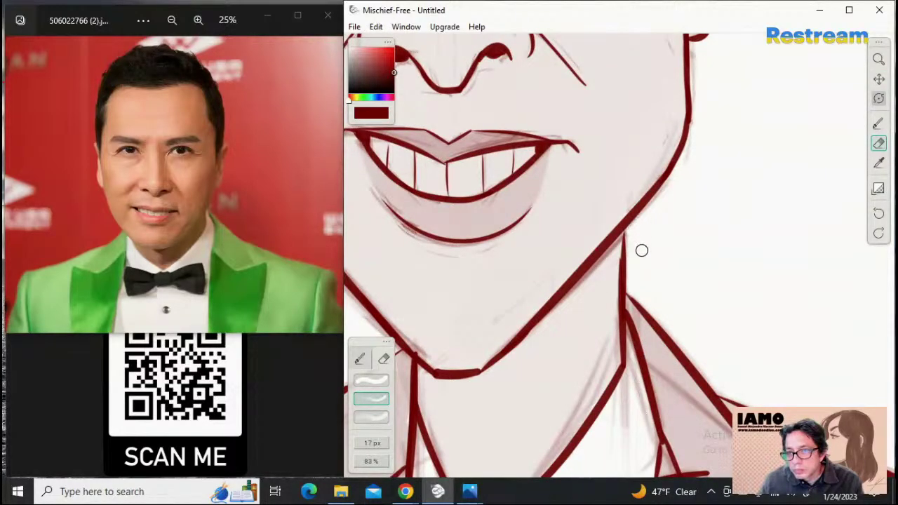
Erase the skin tint from the teeth inside the smiling mouth with the eraser at 21 px and 83% opacity
click(878, 59)
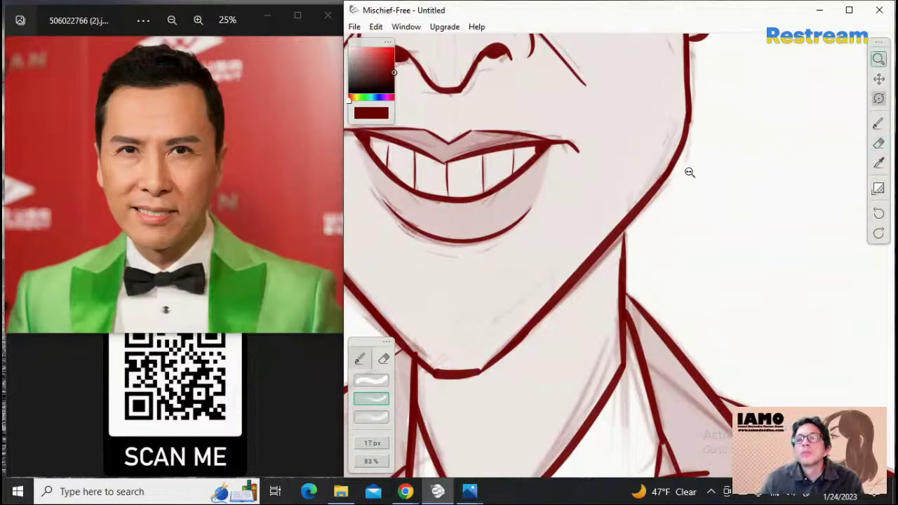
alt+click(687, 173)
click(663, 184)
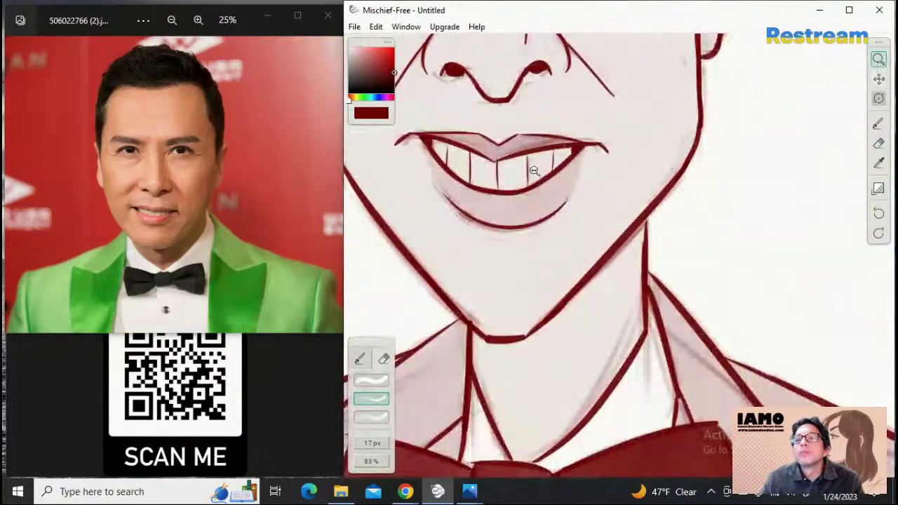
click(665, 187)
alt+click(698, 186)
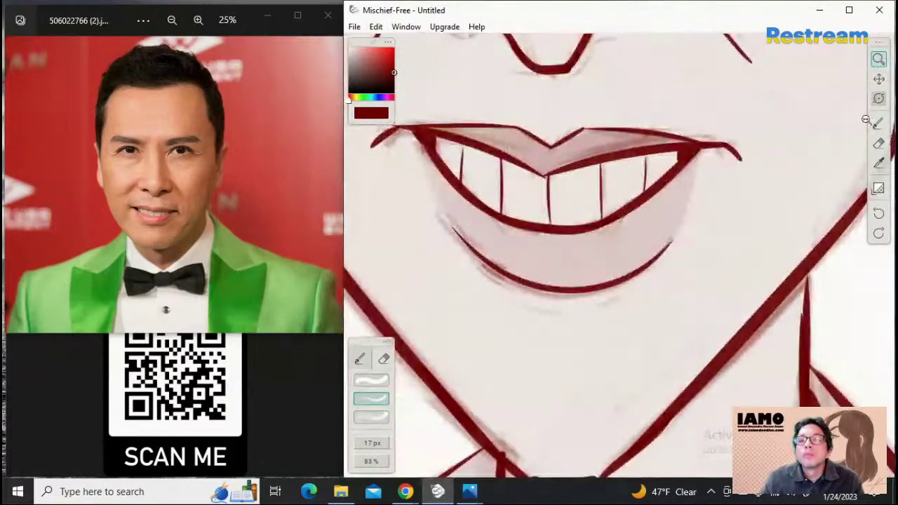
click(878, 143)
click(379, 382)
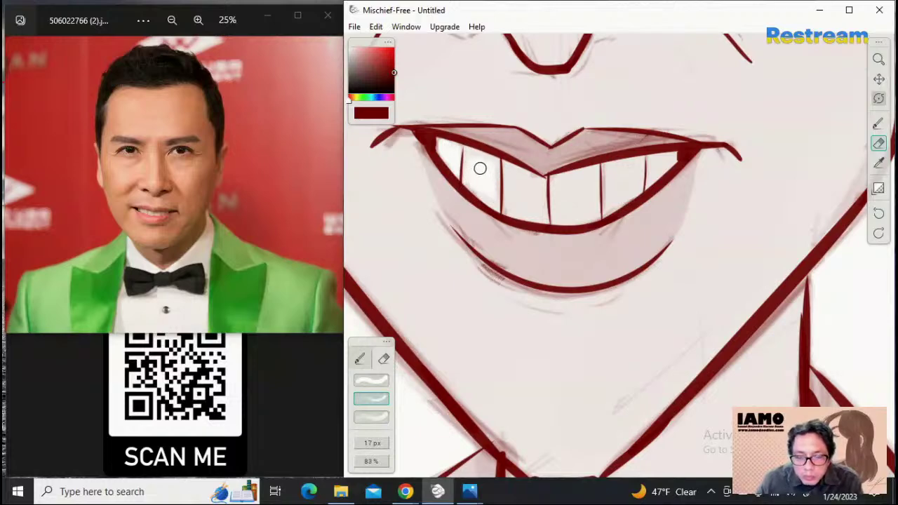
key(])
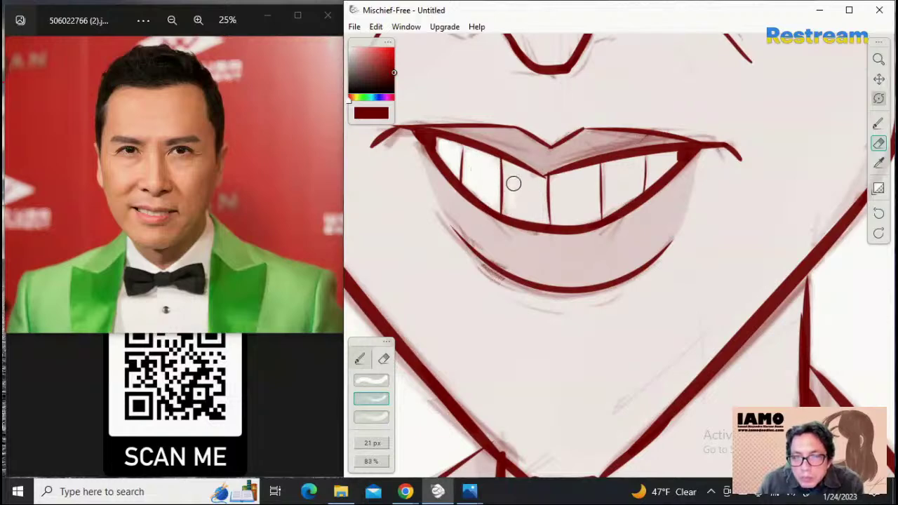
mouse_move(513, 185)
mouse_down()
mouse_move(522, 213)
mouse_move(532, 184)
mouse_move(538, 204)
mouse_move(518, 207)
mouse_move(512, 174)
mouse_move(533, 176)
mouse_move(509, 181)
mouse_move(507, 211)
mouse_move(537, 216)
mouse_up()
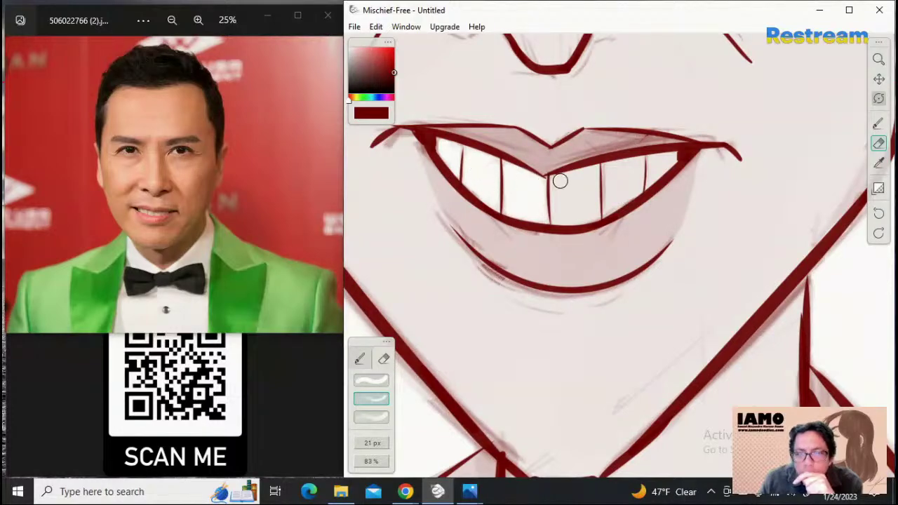
mouse_move(557, 209)
mouse_down()
mouse_move(553, 184)
mouse_move(565, 221)
mouse_move(566, 187)
mouse_move(572, 211)
mouse_move(575, 185)
mouse_move(582, 211)
mouse_move(588, 175)
mouse_move(593, 204)
mouse_up()
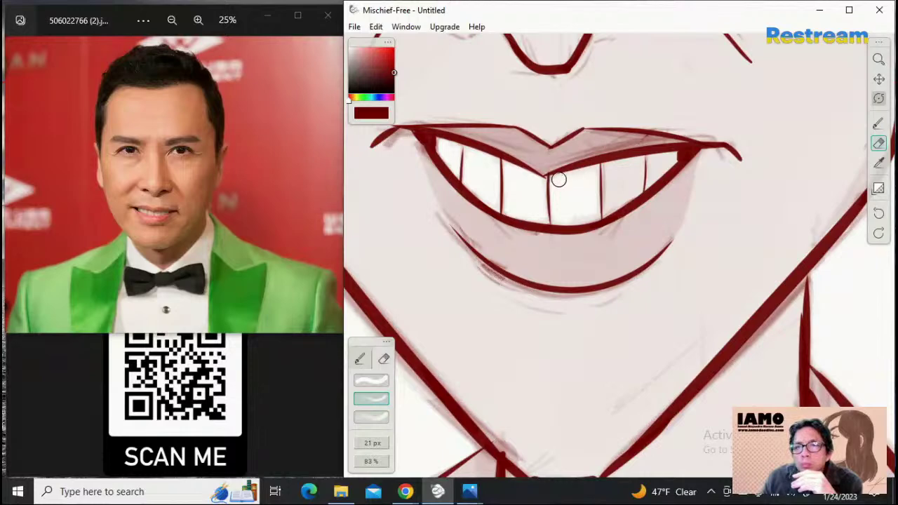
mouse_move(558, 180)
mouse_down()
mouse_move(584, 171)
mouse_move(594, 208)
mouse_move(575, 220)
mouse_up()
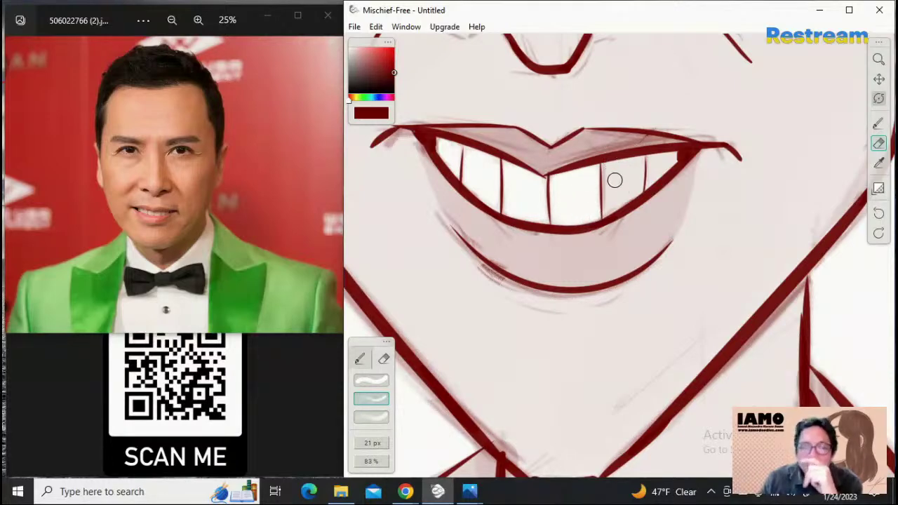
mouse_move(609, 171)
mouse_down()
mouse_move(617, 204)
mouse_move(626, 165)
mouse_move(629, 193)
mouse_move(639, 168)
mouse_move(637, 186)
mouse_move(618, 165)
mouse_move(638, 160)
mouse_move(611, 197)
mouse_move(604, 174)
mouse_move(608, 203)
mouse_up()
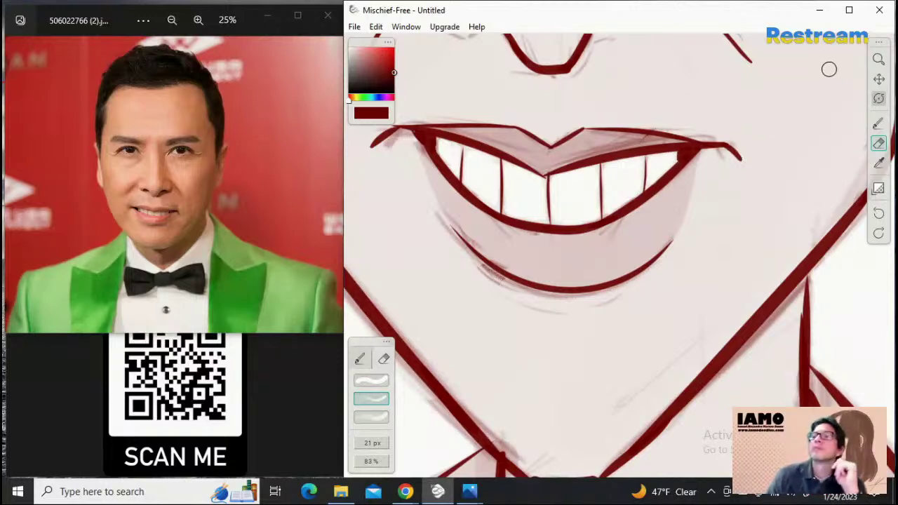
Erase the skin tint from the whites of both eyes and the left eye's large highlight with the 21 px eraser at 83% opacity
click(878, 60)
drag(771, 145, 719, 158)
click(878, 78)
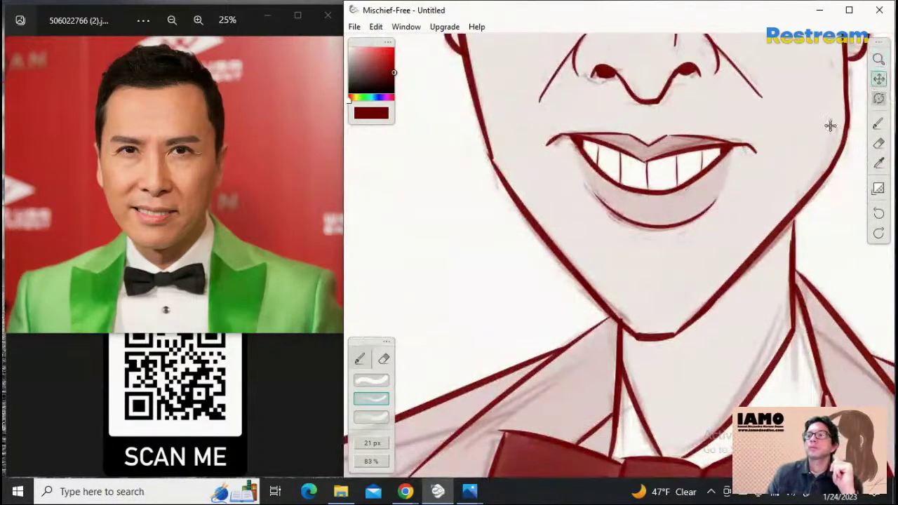
drag(798, 183, 714, 438)
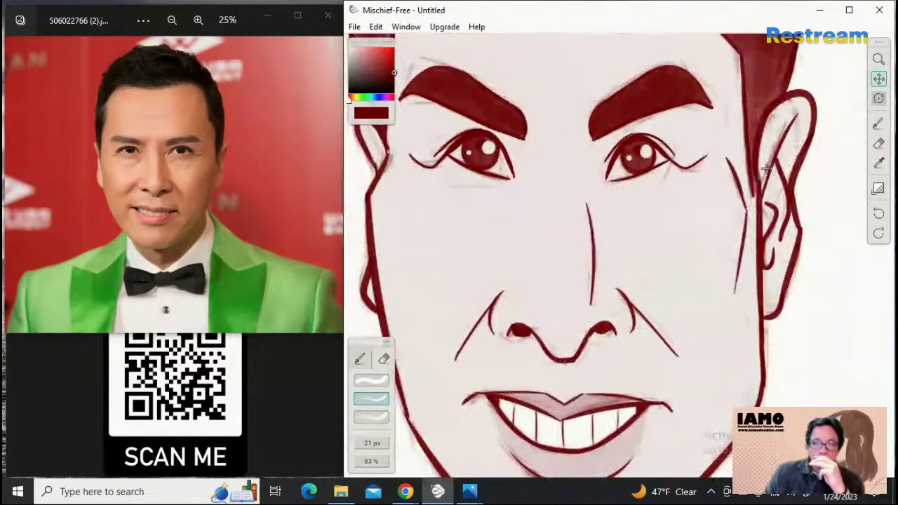
click(878, 60)
drag(563, 190, 652, 196)
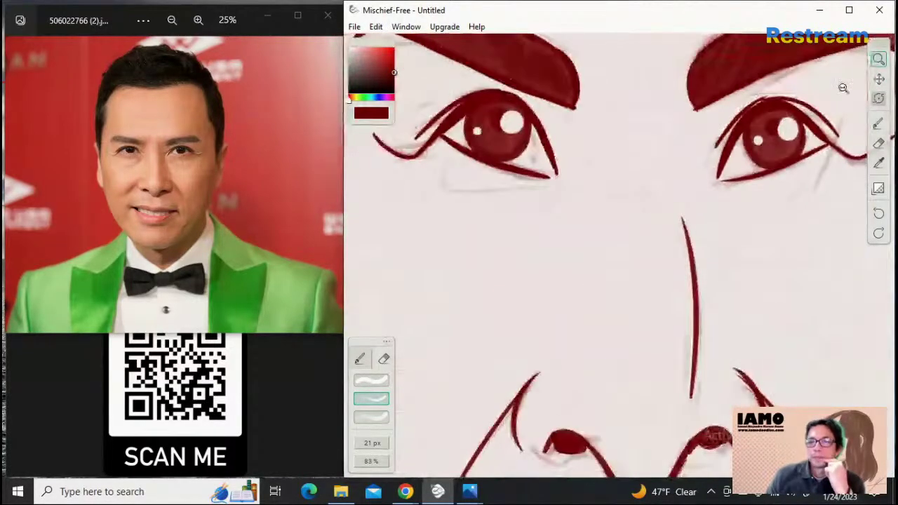
click(878, 143)
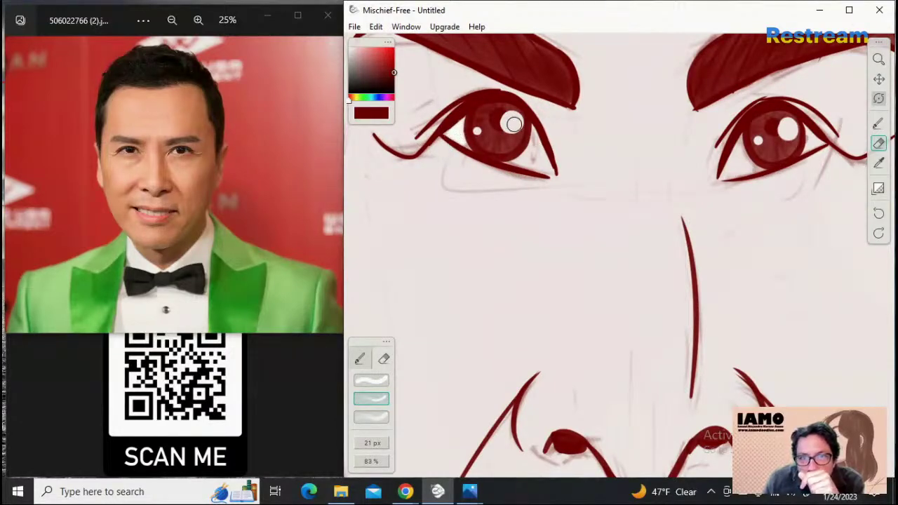
drag(509, 120, 516, 128)
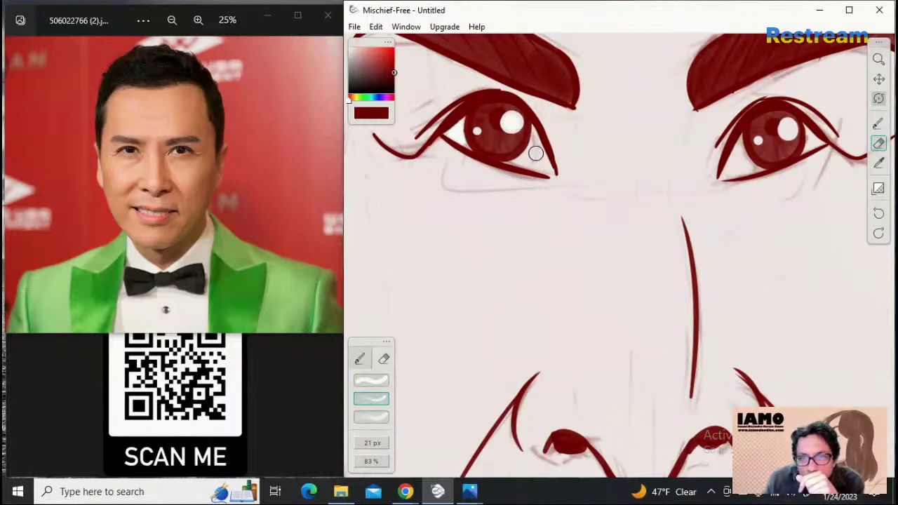
mouse_move(532, 161)
mouse_down()
mouse_move(531, 137)
mouse_move(537, 154)
mouse_move(519, 161)
mouse_move(533, 166)
mouse_move(538, 157)
mouse_move(546, 171)
mouse_move(534, 136)
mouse_move(540, 152)
mouse_move(525, 160)
mouse_move(545, 170)
mouse_up()
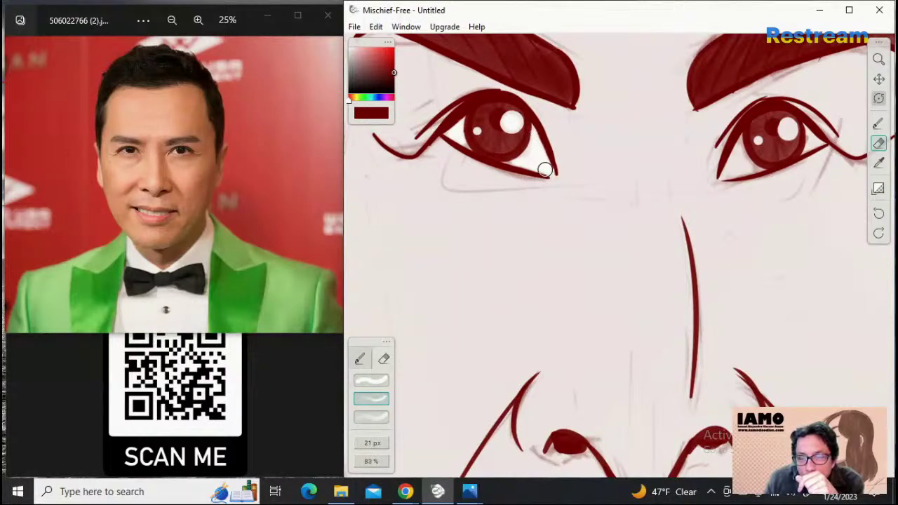
mouse_move(723, 156)
mouse_down()
mouse_move(745, 152)
mouse_move(732, 165)
mouse_move(739, 142)
mouse_move(756, 170)
mouse_move(735, 172)
mouse_move(738, 162)
mouse_move(726, 171)
mouse_move(746, 172)
mouse_move(735, 168)
mouse_move(741, 152)
mouse_move(738, 167)
mouse_move(745, 171)
mouse_move(743, 158)
mouse_move(748, 169)
mouse_up()
mouse_move(818, 141)
mouse_down()
mouse_move(810, 144)
mouse_move(818, 143)
mouse_move(810, 134)
mouse_move(810, 149)
mouse_up()
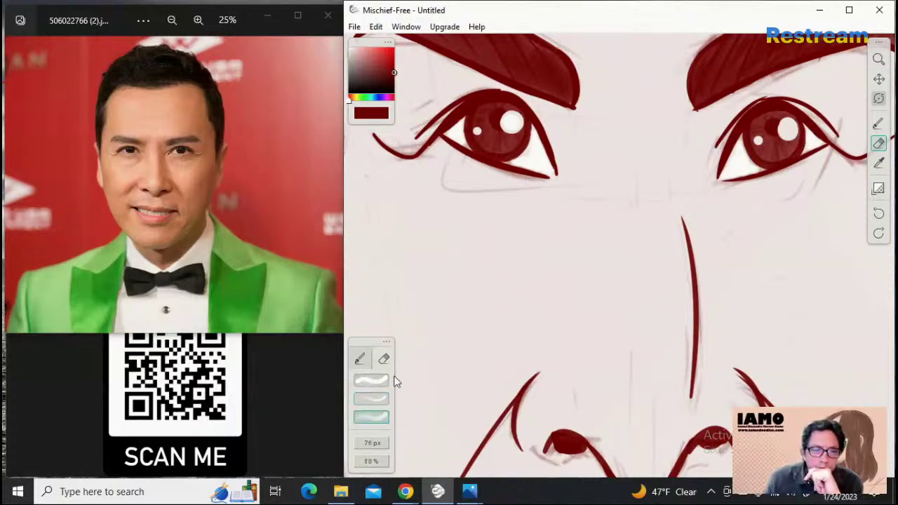
Clear the iris highlights to pure white with the eraser at 100% opacity, reduced to 23 px for the small highlight
click(371, 380)
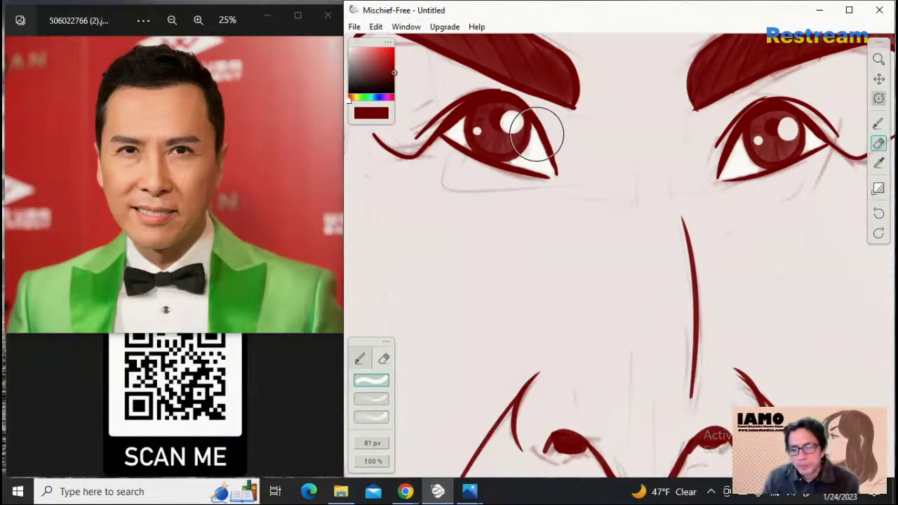
key(bracketleft)
key(bracketleft)
key(bracketleft)
key(bracketleft)
key(bracketleft)
key(bracketleft)
key(bracketleft)
key(bracketleft)
key(bracketleft)
key(bracketleft)
key(bracketleft)
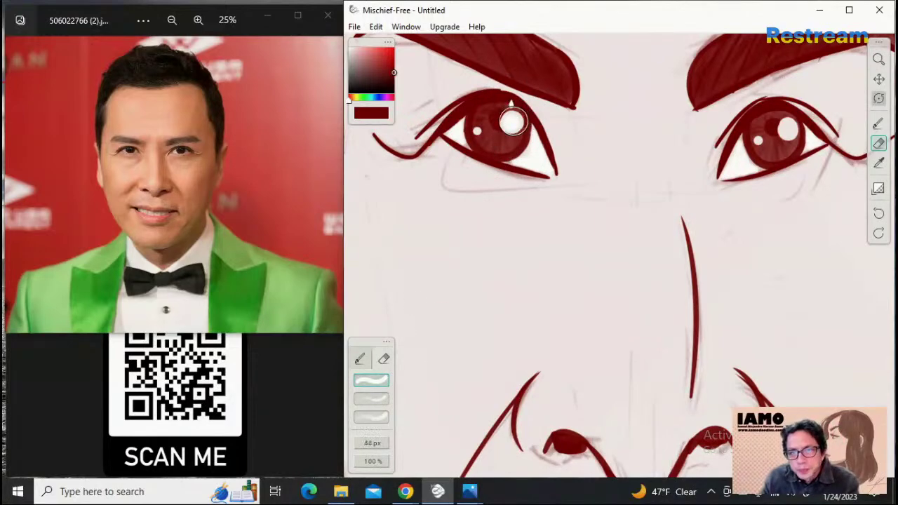
key(ctrl+z)
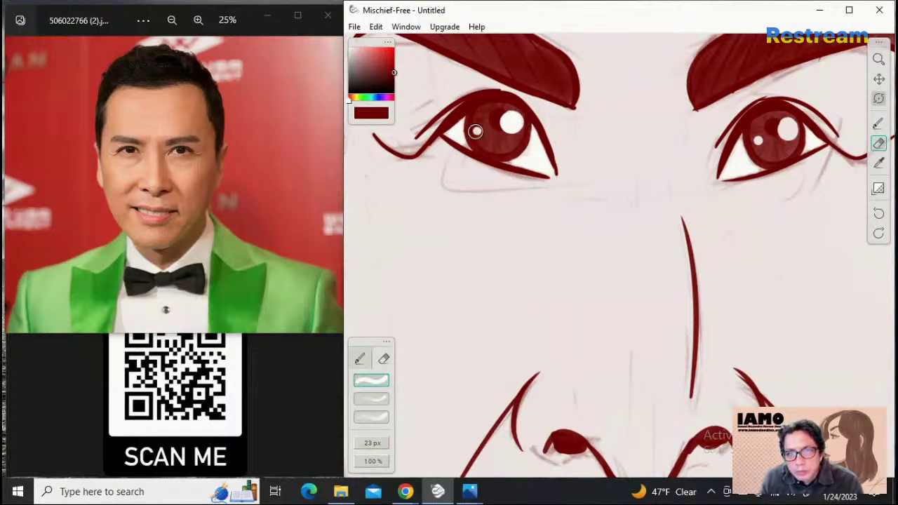
drag(476, 130, 477, 131)
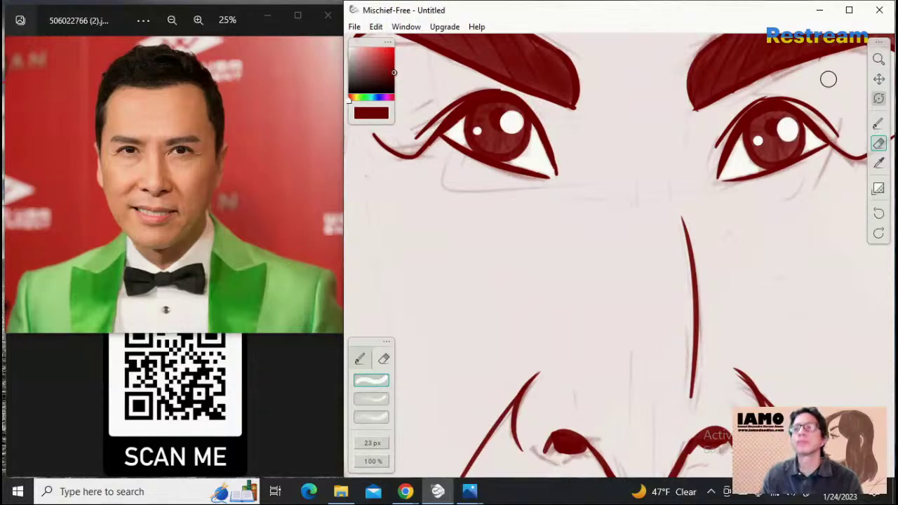
Set the soft shading brush to 50% opacity and 9 px, with the whole face in view
click(878, 60)
drag(766, 152, 646, 183)
drag(780, 179, 547, 209)
click(879, 80)
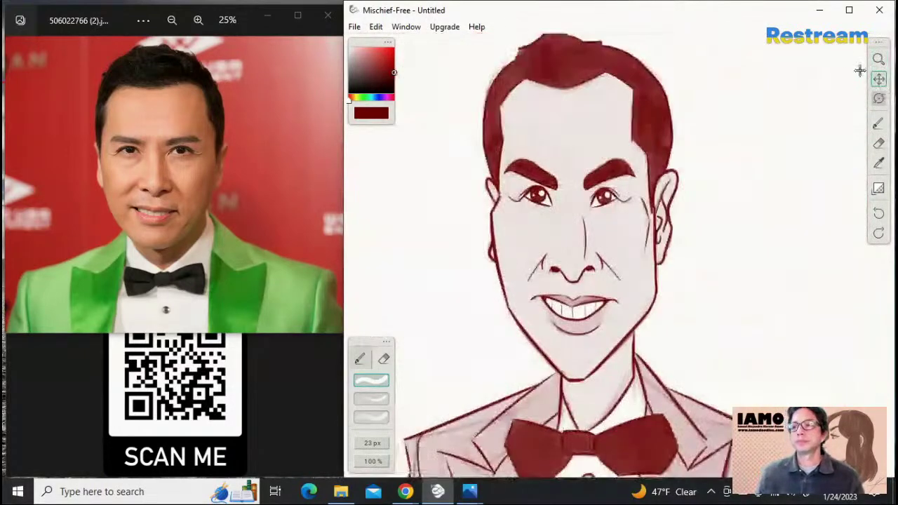
click(878, 60)
drag(681, 175, 718, 195)
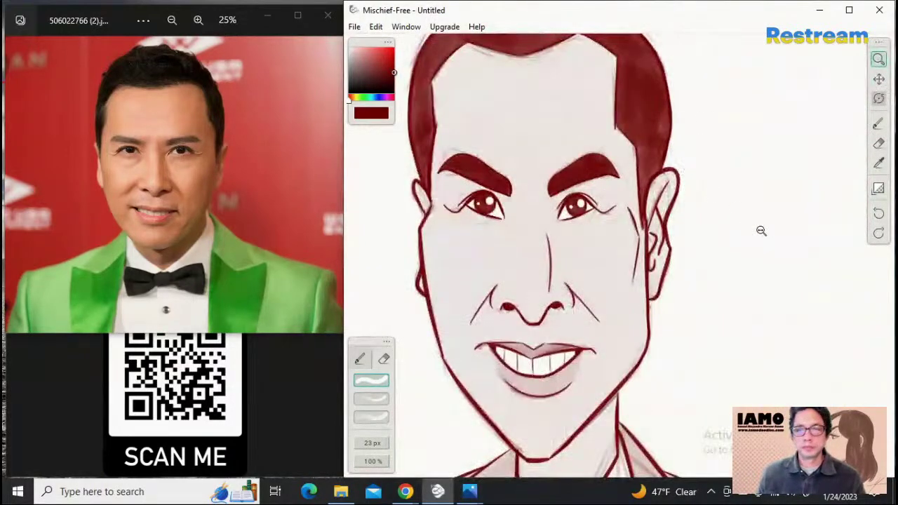
click(878, 124)
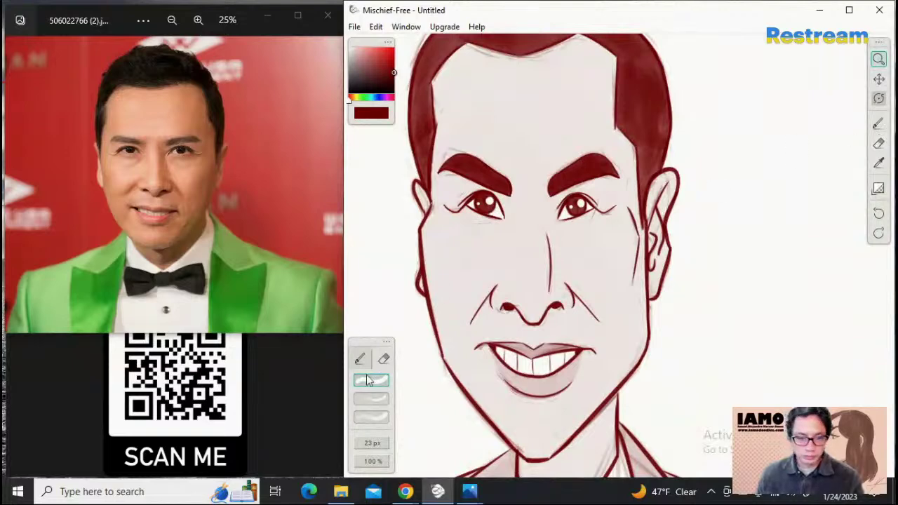
click(373, 462)
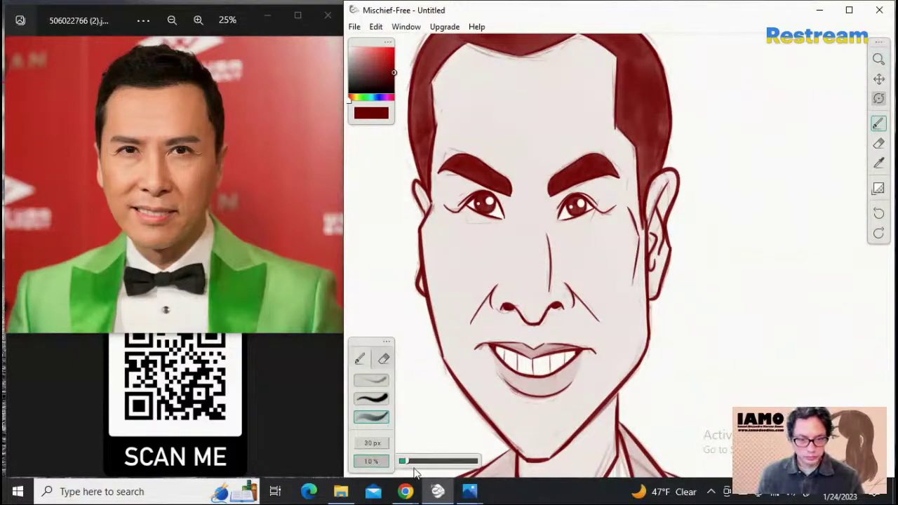
drag(414, 465, 437, 468)
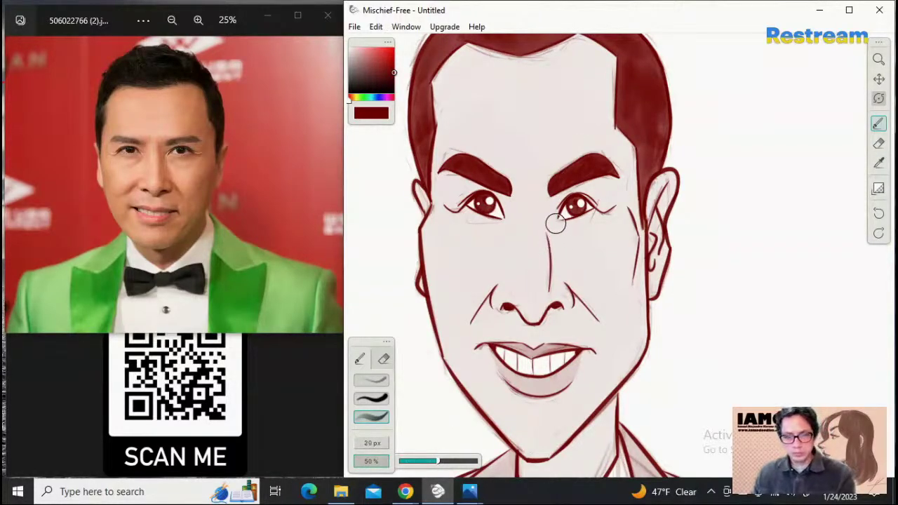
key([)
key(bracketleft)
key(bracketleft)
drag(543, 197, 558, 283)
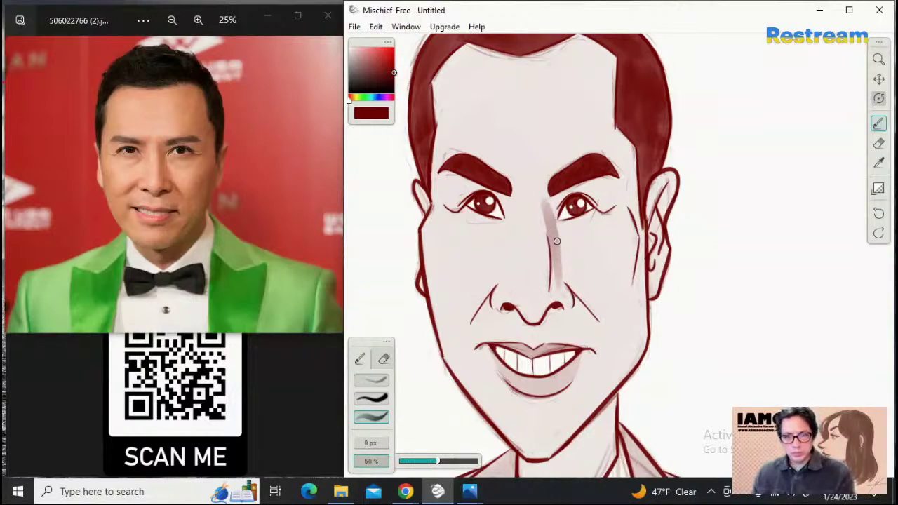
key(ctrl+z)
drag(545, 197, 546, 303)
key(ctrl+z)
key(ctrl+z)
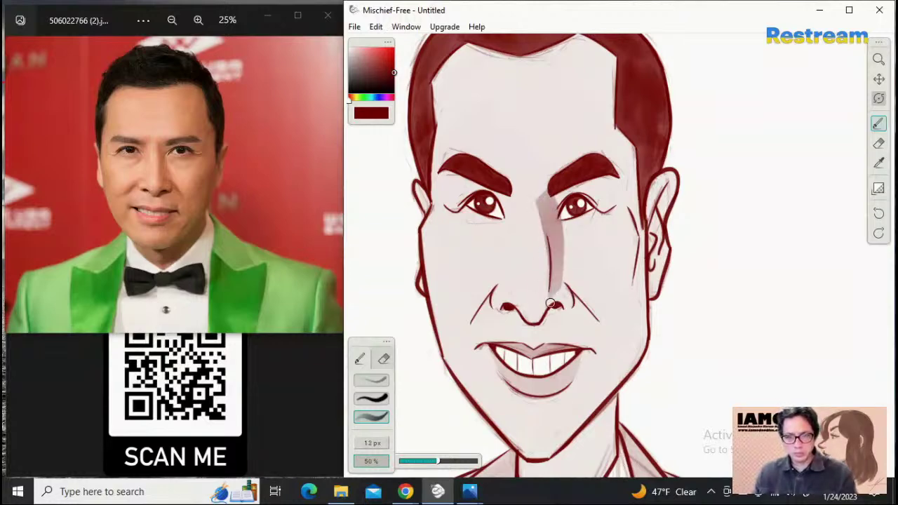
drag(545, 191, 554, 306)
key(ctrl+z)
mouse_move(543, 195)
mouse_down()
mouse_move(538, 306)
mouse_move(544, 202)
mouse_move(561, 303)
mouse_up()
key(ctrl+z)
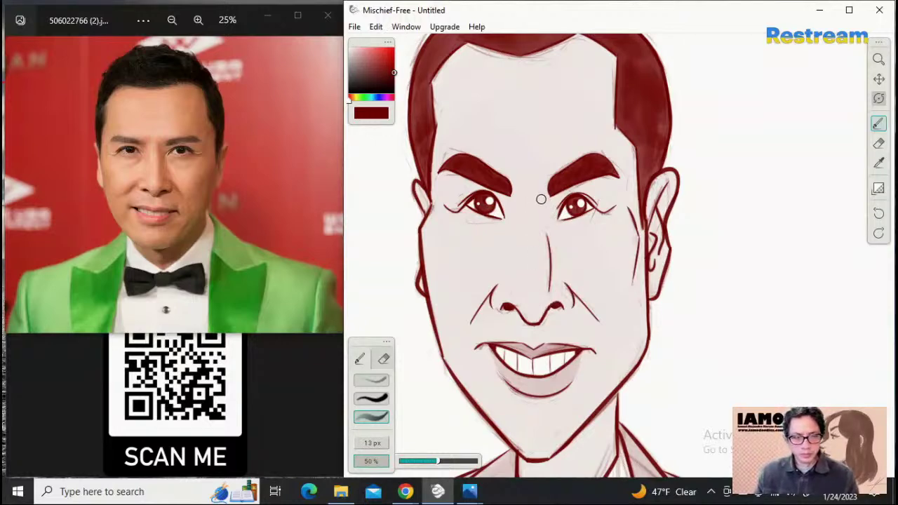
key(ctrl+z)
mouse_move(545, 195)
mouse_down()
mouse_move(544, 314)
mouse_move(553, 253)
mouse_move(539, 324)
mouse_move(555, 286)
mouse_move(545, 306)
mouse_up()
key(ctrl+z)
key(ctrl+z)
key(ctrl+z)
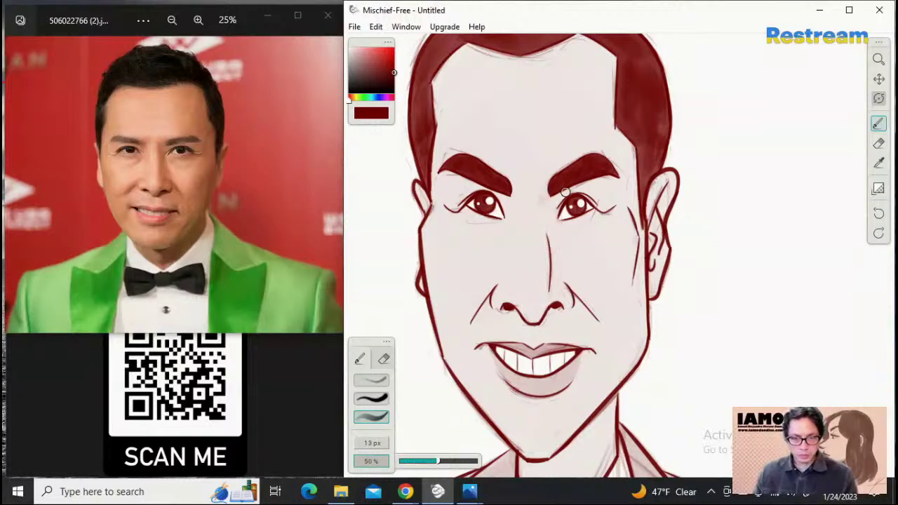
Try to shade a soft shadow along the right side of the nose, from the inner brow to the nostril, with the 13 px brush at 50% opacity
drag(539, 187, 555, 302)
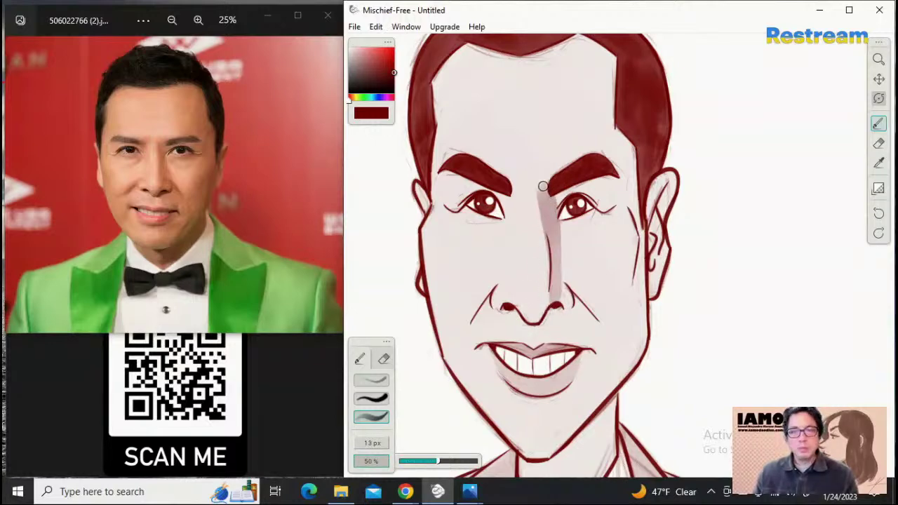
key(ctrl+z)
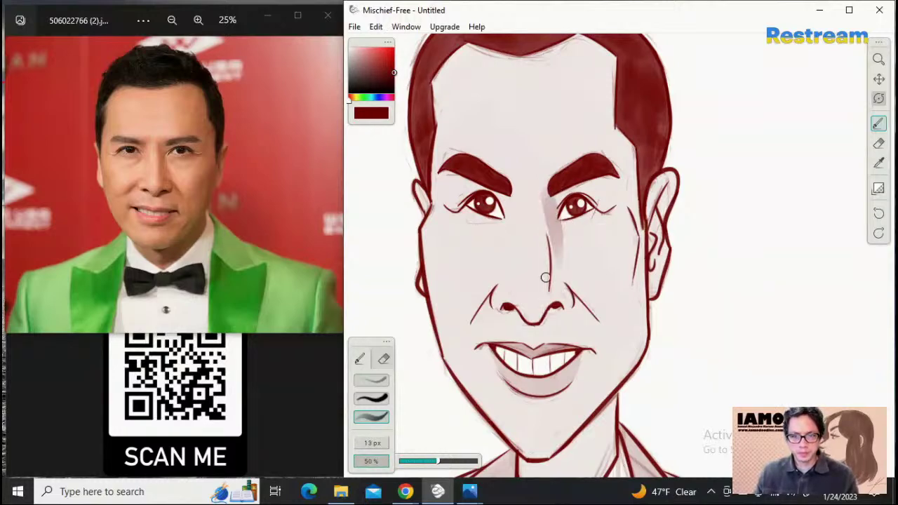
mouse_move(547, 205)
mouse_down()
mouse_move(535, 308)
mouse_move(558, 223)
mouse_move(555, 294)
mouse_move(543, 258)
mouse_move(554, 292)
mouse_up()
key(ctrl+z)
key(ctrl+z)
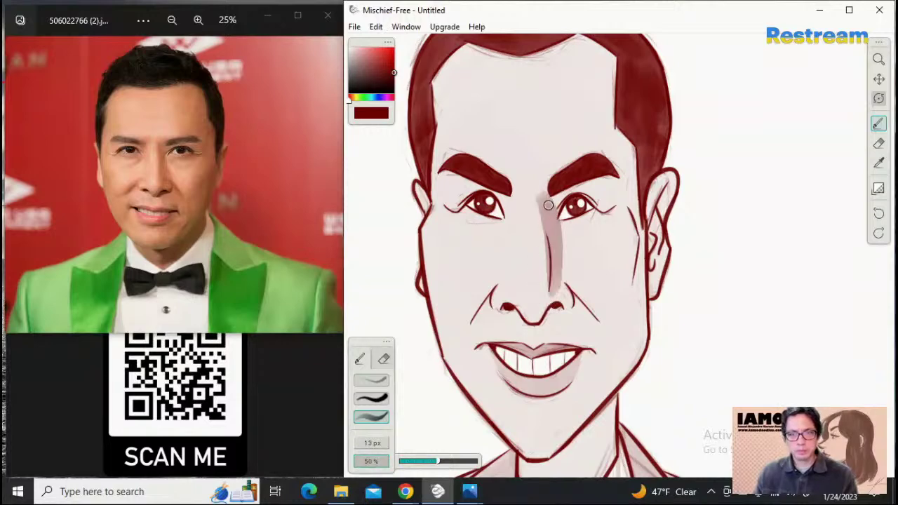
key(ctrl+z)
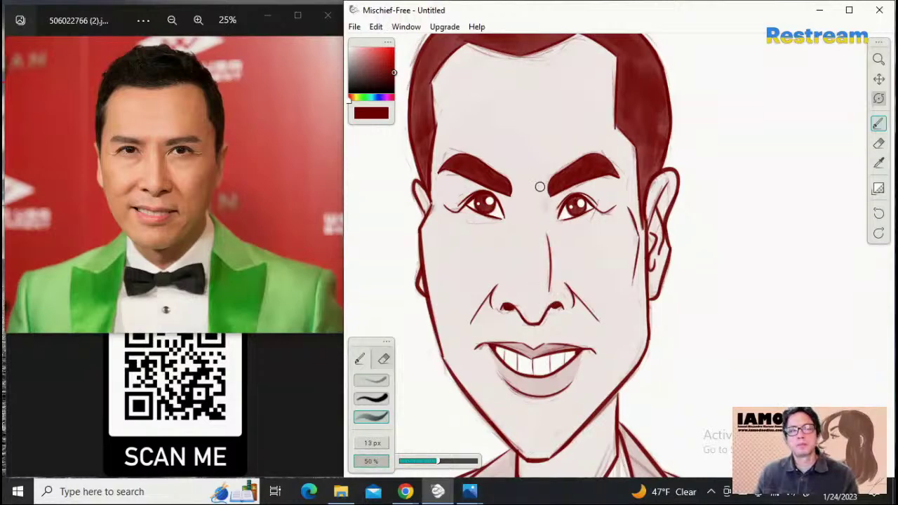
drag(544, 186, 543, 287)
key(ctrl+z)
drag(537, 183, 548, 297)
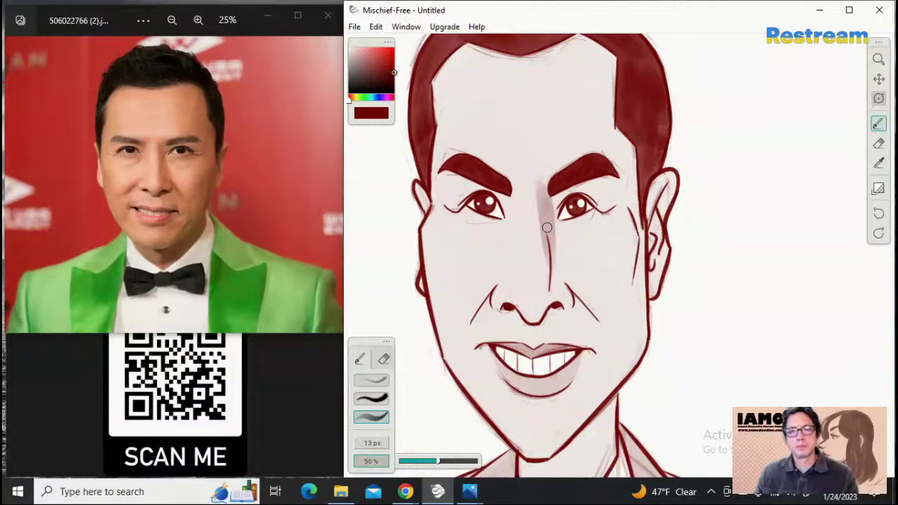
key(ctrl+z)
drag(544, 180, 547, 317)
key(ctrl+z)
drag(537, 187, 537, 318)
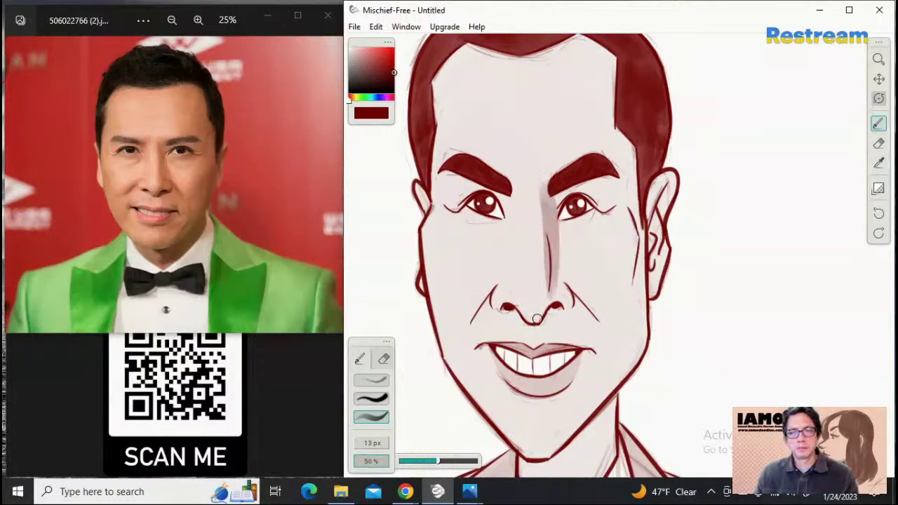
key(ctrl+z)
drag(540, 181, 554, 303)
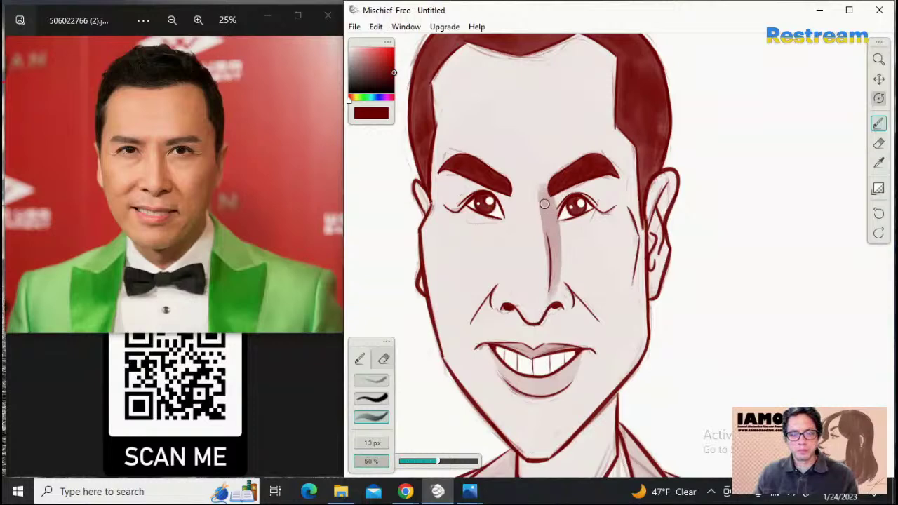
key(ctrl+z)
drag(544, 184, 554, 303)
key(ctrl+z)
mouse_move(541, 185)
mouse_down()
mouse_move(556, 289)
mouse_move(533, 281)
mouse_move(557, 282)
mouse_up()
key(ctrl+z)
key(ctrl+z)
drag(554, 212, 551, 308)
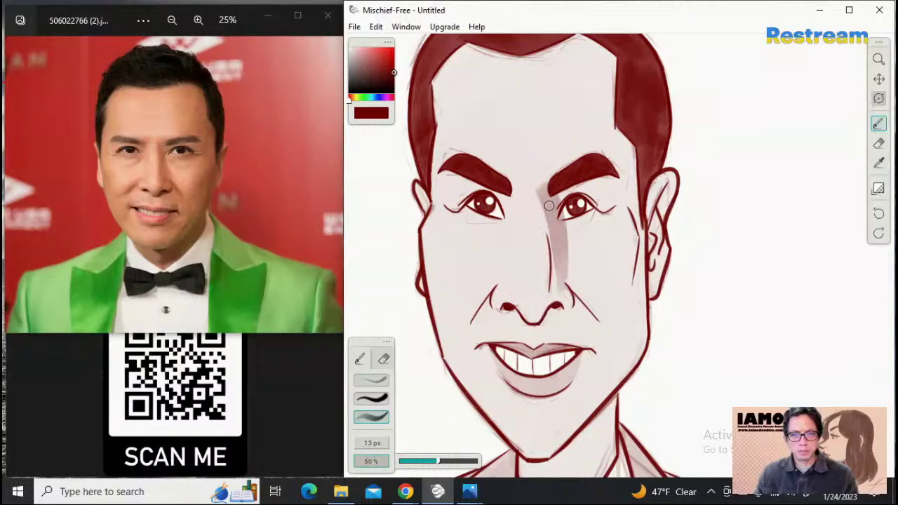
key(ctrl+z)
drag(550, 211, 554, 305)
key(ctrl+z)
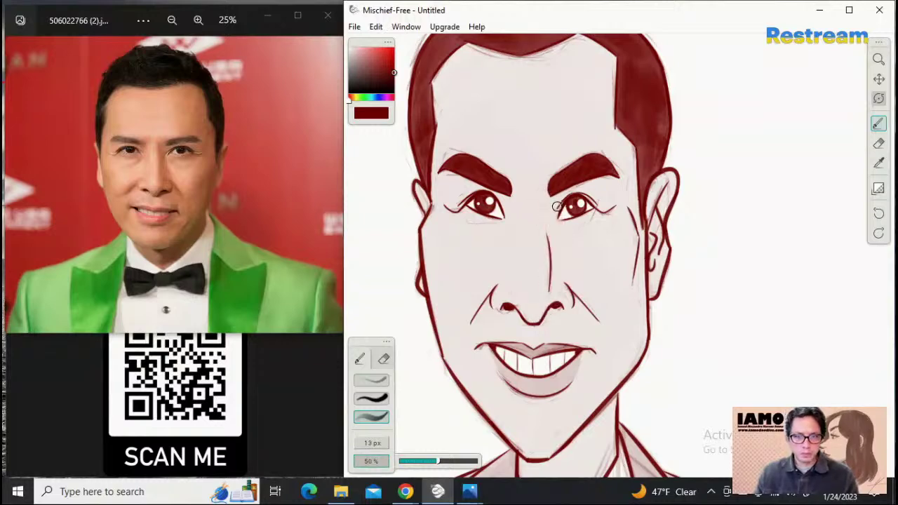
mouse_move(540, 186)
mouse_down()
mouse_move(556, 256)
mouse_move(553, 304)
mouse_up()
key(ctrl+z)
drag(549, 223, 541, 286)
key(ctrl+z)
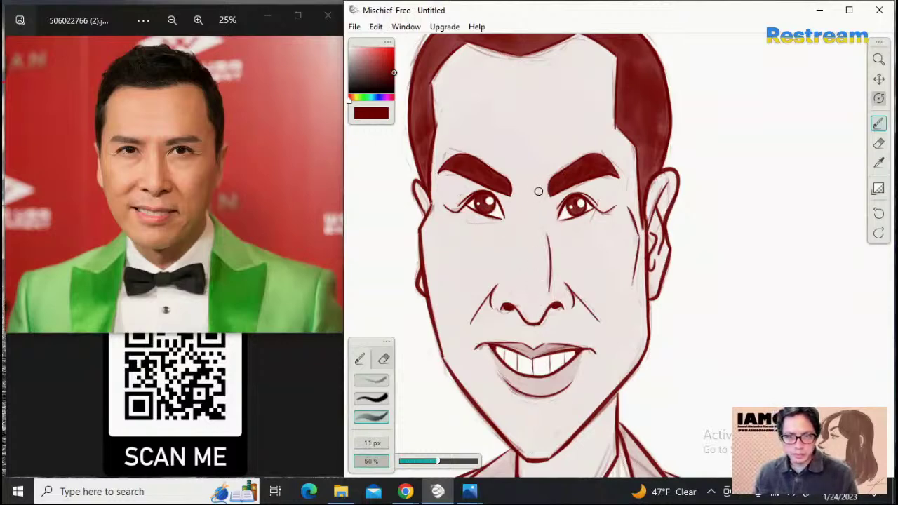
Try narrower shadow strokes along the right side of the nose bridge with the brush reduced to 11 px at 50% opacity
drag(549, 223, 537, 291)
key(ctrl+z)
drag(543, 188, 553, 273)
key(ctrl+z)
key(ctrl+z)
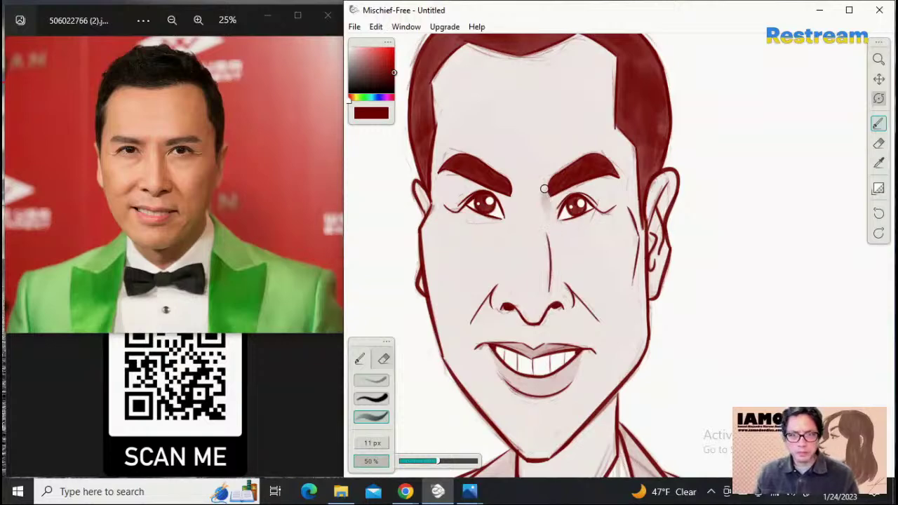
drag(542, 197, 559, 279)
key(ctrl+z)
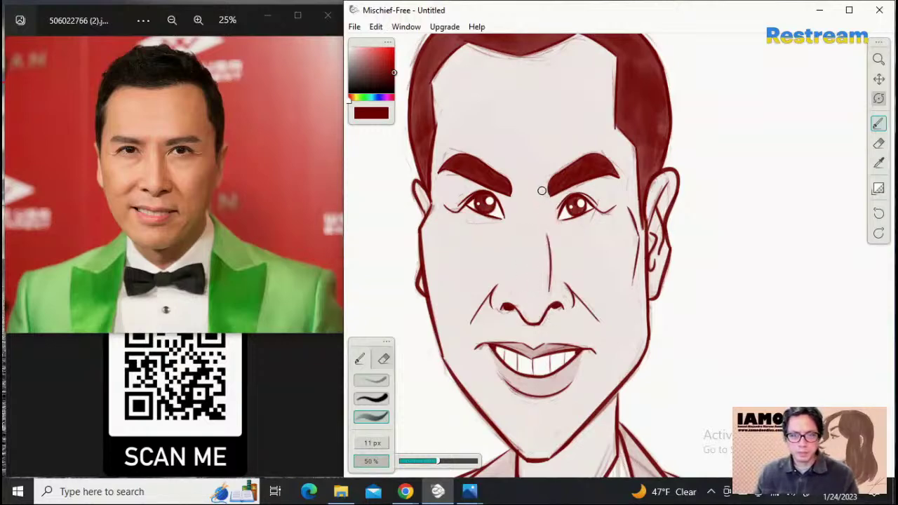
mouse_move(541, 190)
mouse_down()
mouse_move(539, 321)
mouse_move(546, 217)
mouse_move(558, 288)
mouse_move(543, 292)
mouse_move(550, 211)
mouse_move(551, 294)
mouse_up()
key(ctrl+z)
key(ctrl+z)
key(ctrl+z)
mouse_move(540, 194)
mouse_down()
mouse_move(560, 243)
mouse_move(532, 291)
mouse_up()
key(ctrl+z)
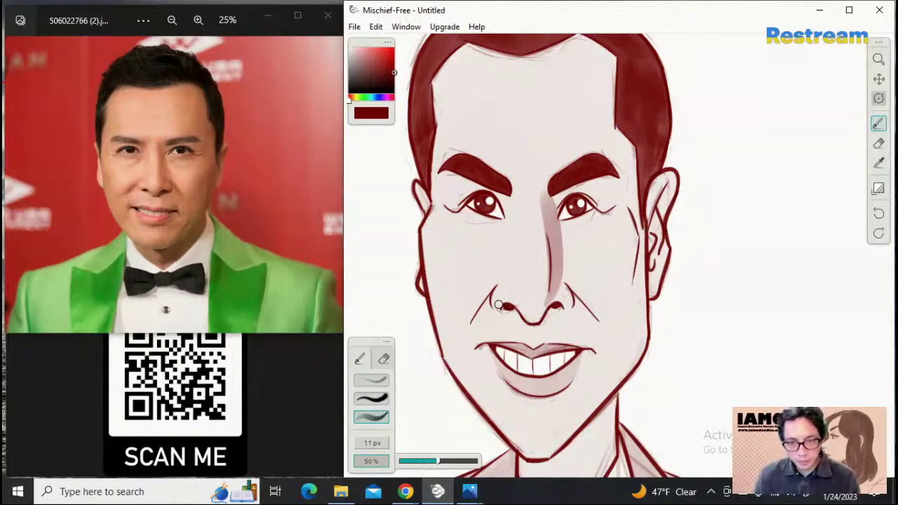
Try to shade around the nostrils and along the underside of the nose tip with the 11 px brush
drag(500, 310, 514, 308)
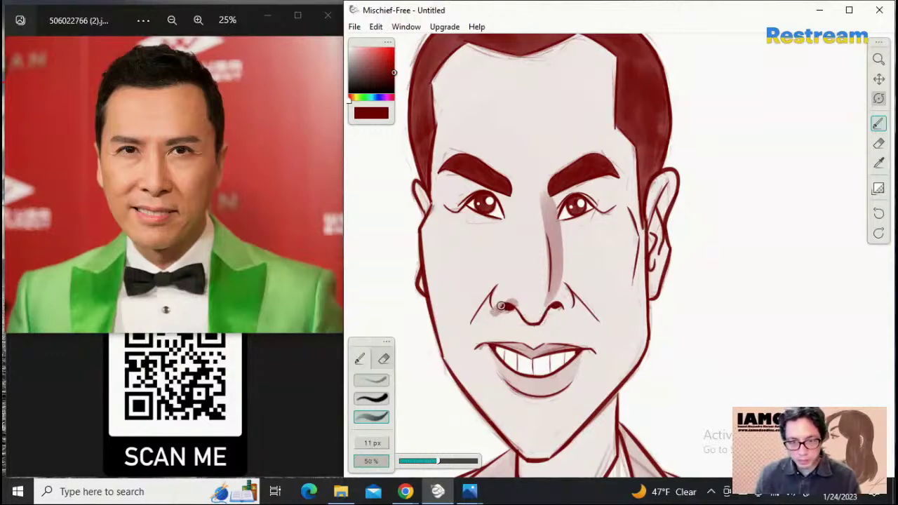
key(ctrl+z)
mouse_move(497, 306)
mouse_down()
mouse_move(526, 320)
mouse_move(498, 308)
mouse_move(533, 323)
mouse_move(563, 307)
mouse_up()
key(ctrl+z)
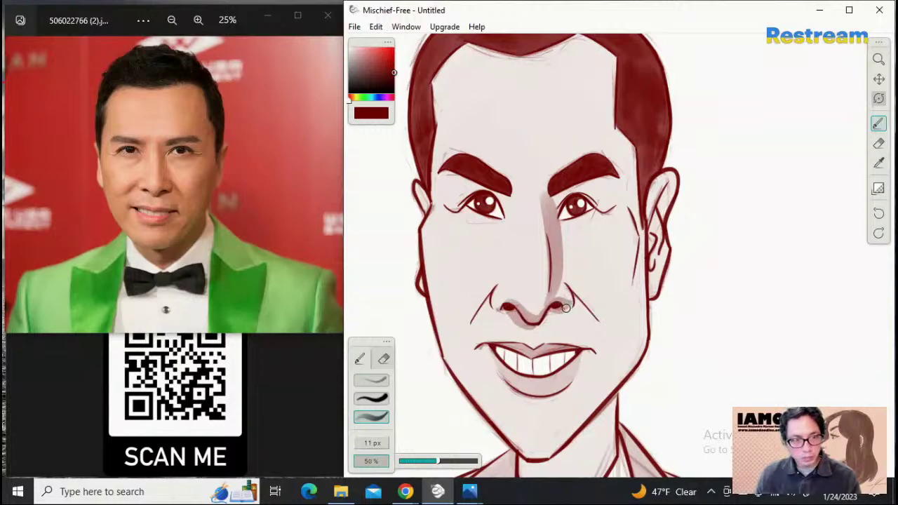
key(ctrl+z)
key(ctrl+z)
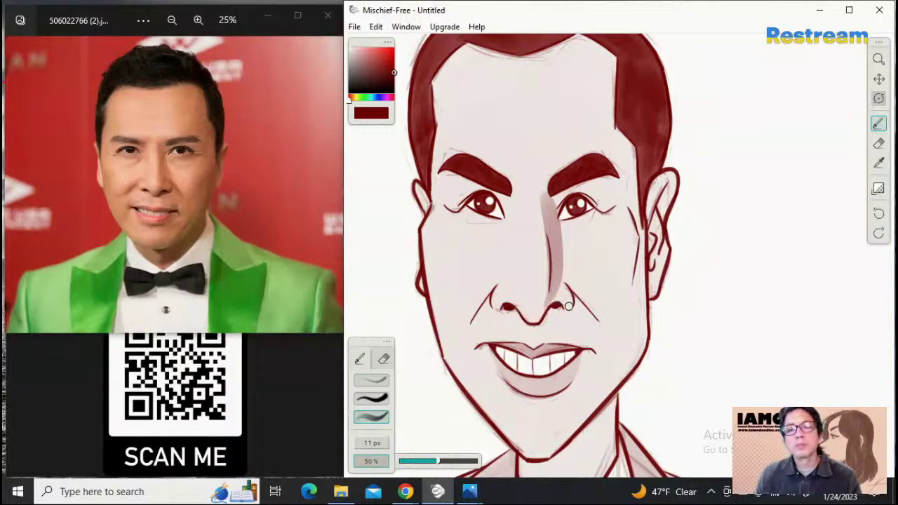
mouse_move(521, 308)
mouse_down()
mouse_move(539, 317)
mouse_move(570, 307)
mouse_up()
key(ctrl+z)
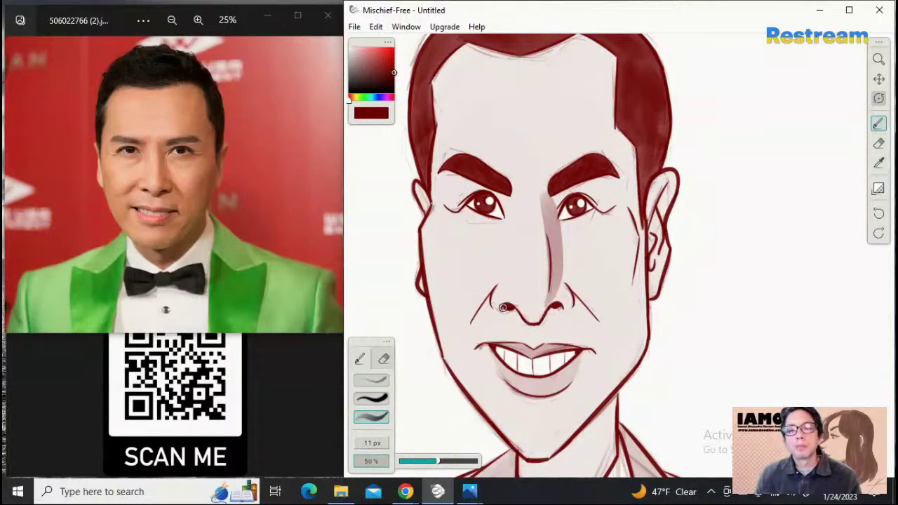
key(ctrl+z)
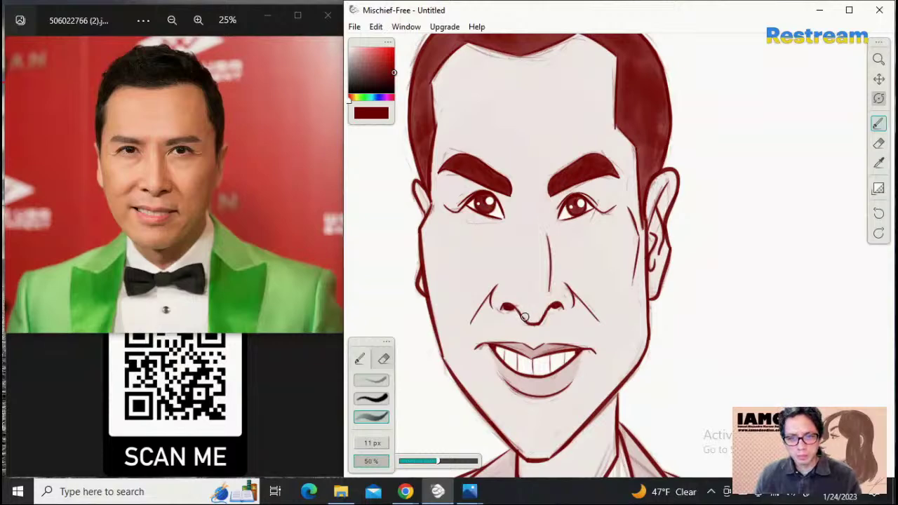
key(ctrl+y)
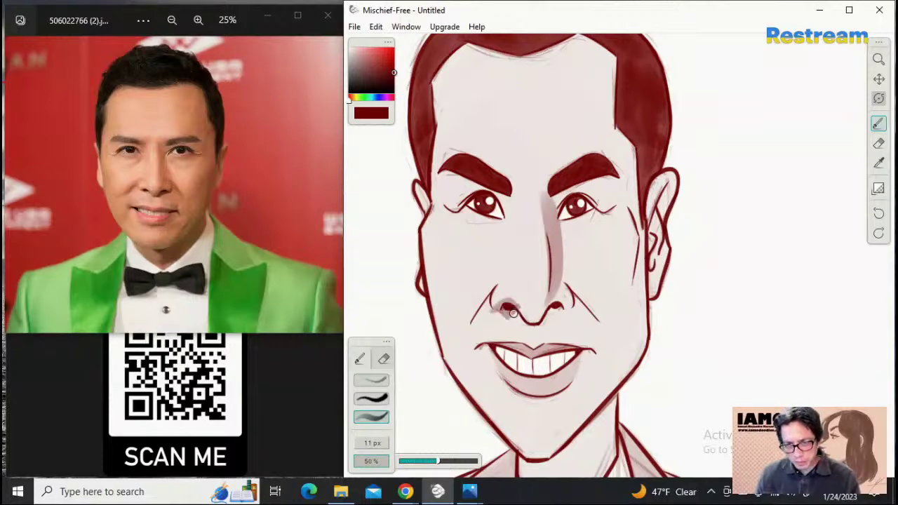
drag(514, 314, 534, 324)
key(ctrl+z)
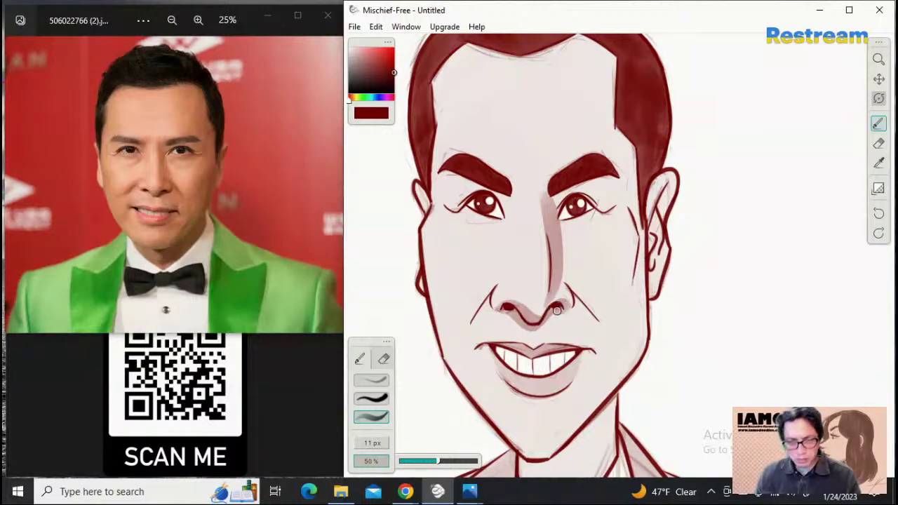
drag(507, 306, 525, 320)
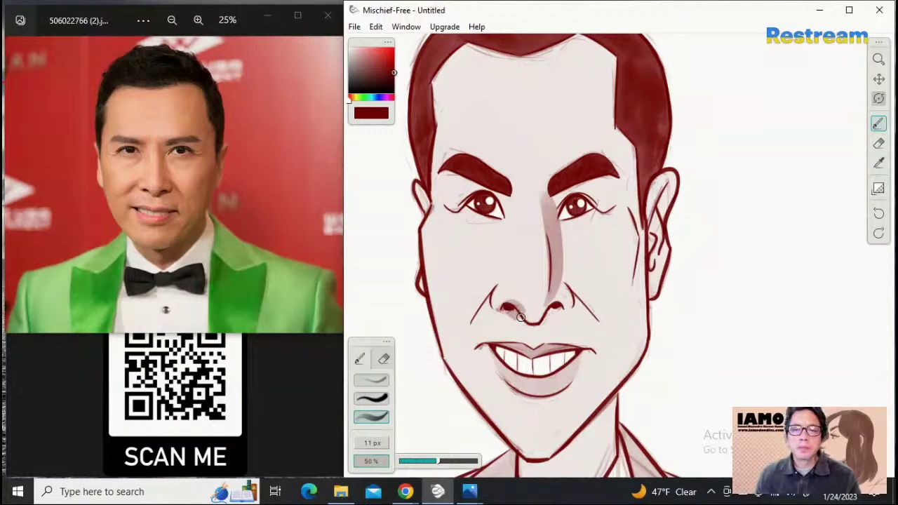
key(ctrl+z)
Reduce the shading brush to 6 px and try shading the nostrils, the lower nose tip and the right nose wing
key(bracketleft)
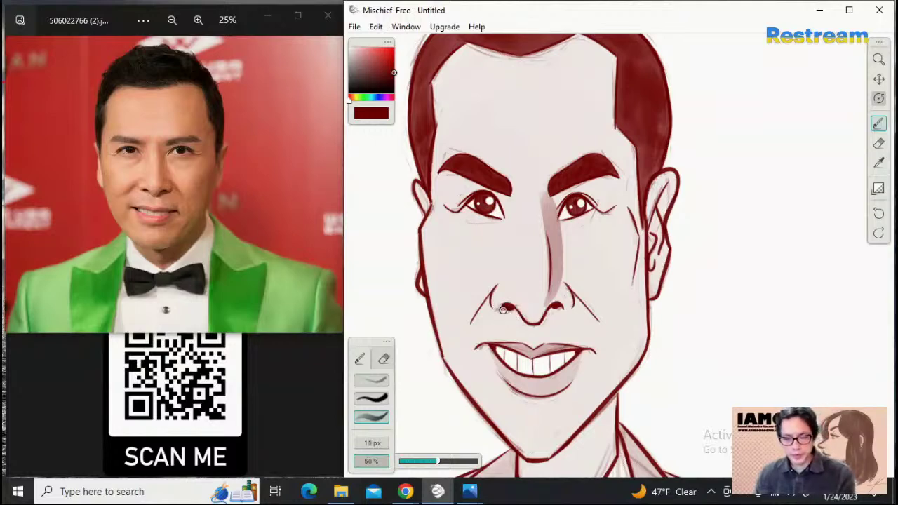
drag(506, 307, 534, 325)
key(ctrl+z)
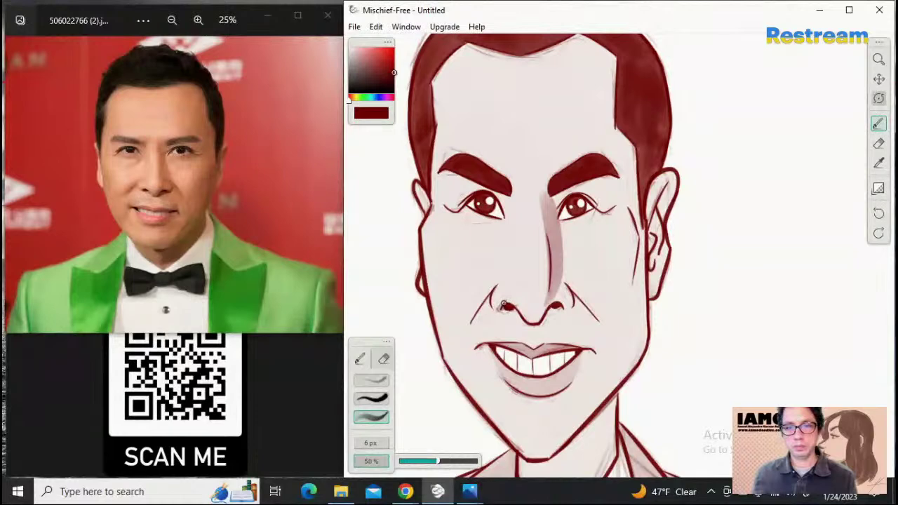
drag(511, 304, 524, 313)
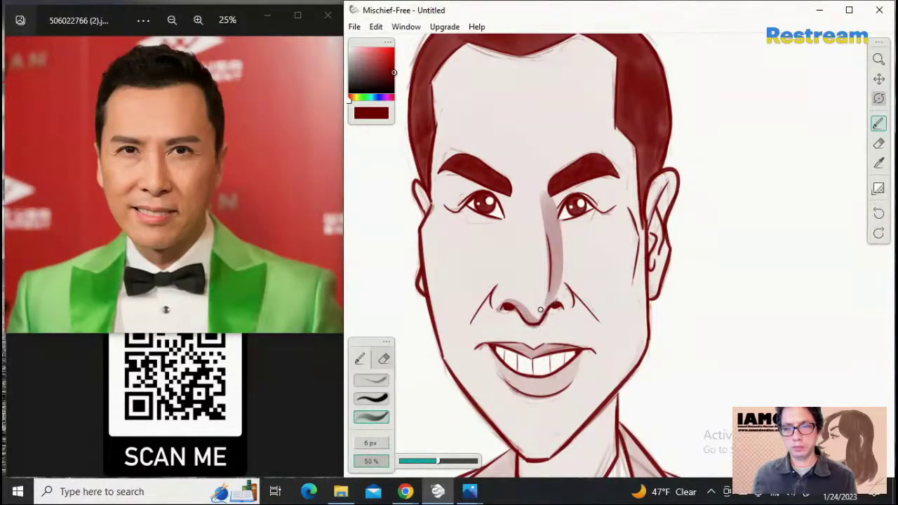
key(ctrl+z)
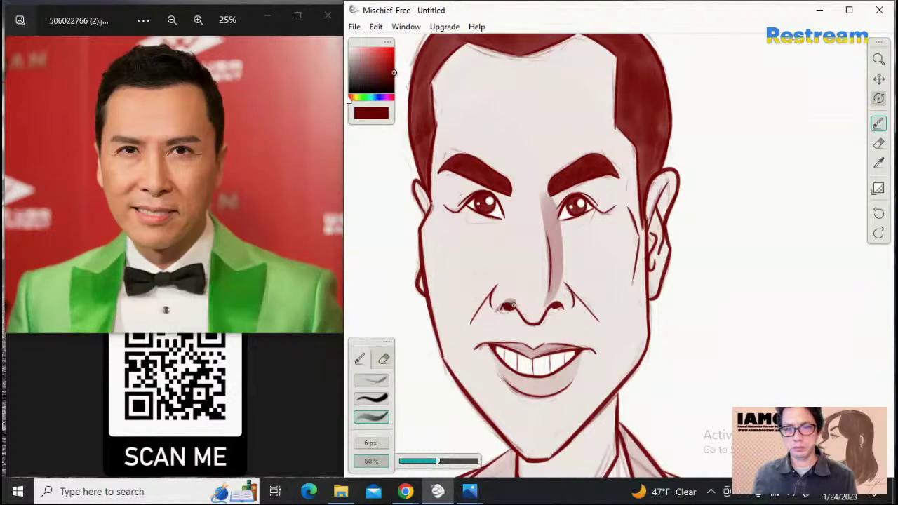
drag(522, 312, 532, 321)
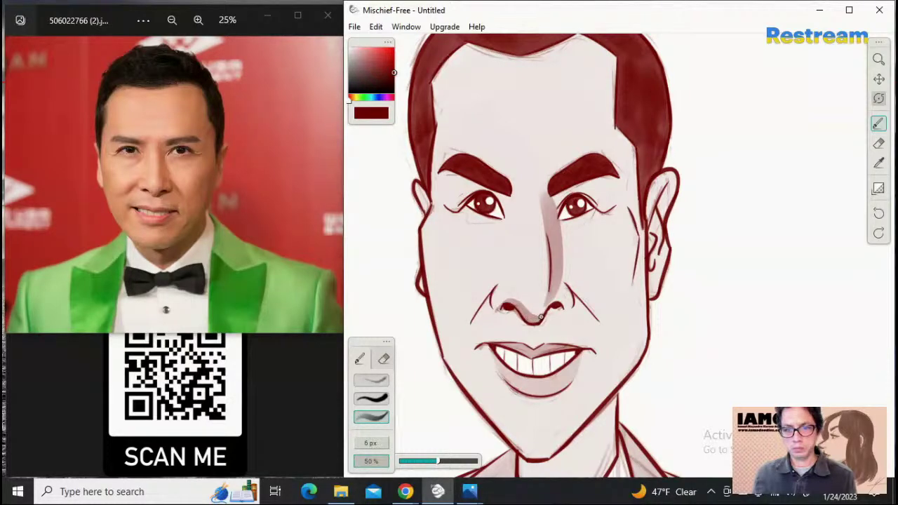
drag(554, 303, 559, 306)
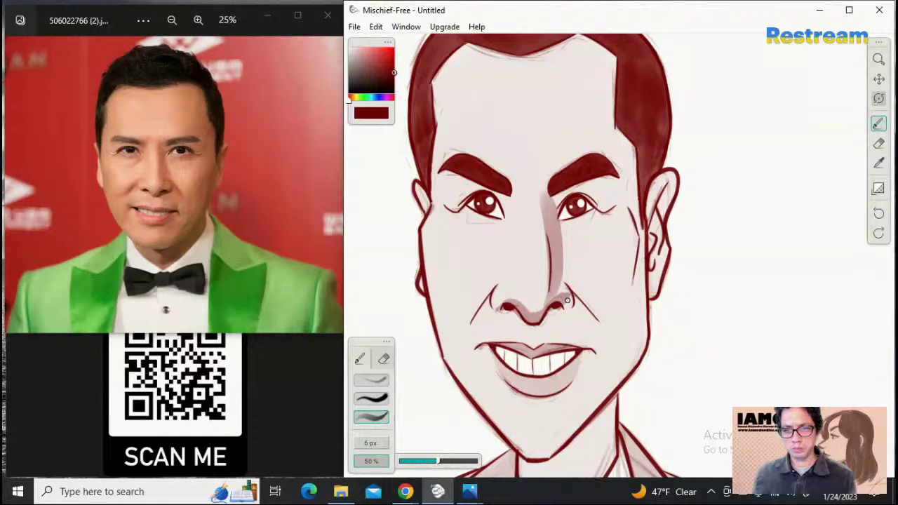
mouse_move(568, 307)
mouse_down()
mouse_move(568, 302)
mouse_move(547, 310)
mouse_move(564, 286)
mouse_move(544, 311)
mouse_move(553, 290)
mouse_up()
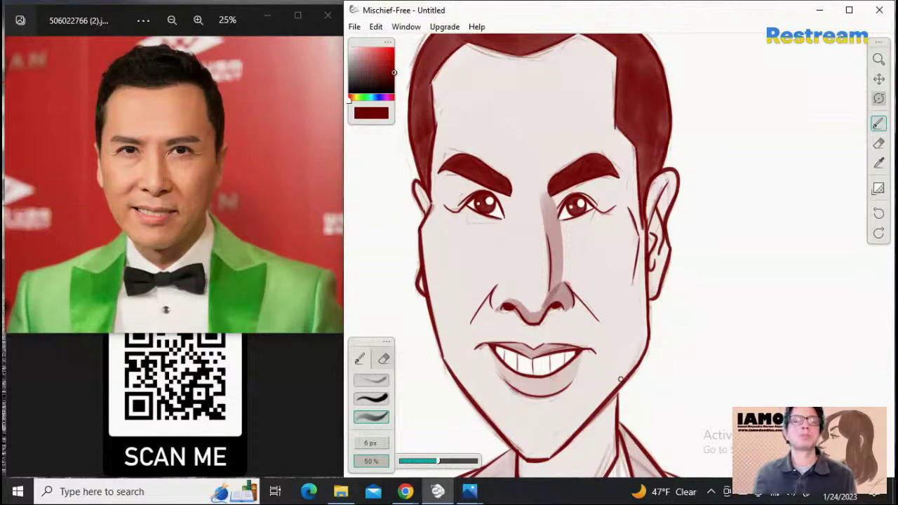
key(ctrl+z)
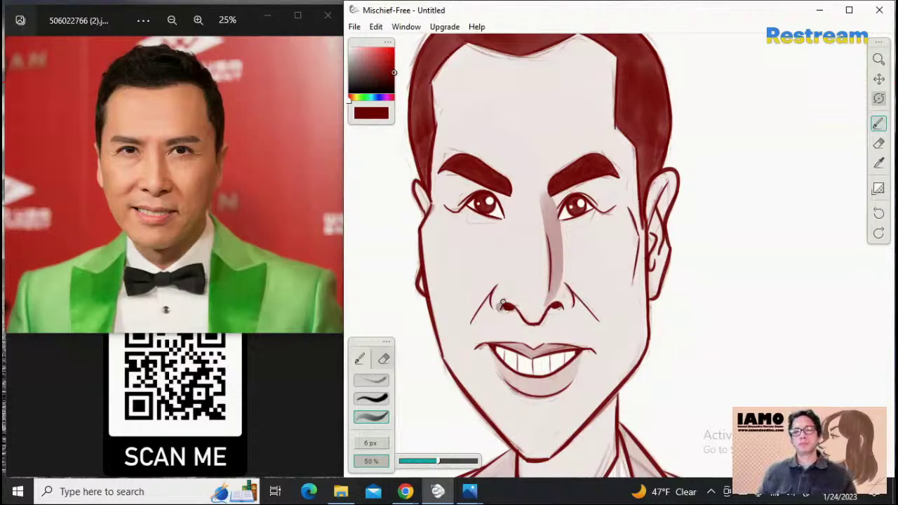
Try a cast shadow below the nostrils and nose tip with the 6 px brush, and undo it together with the nose bridge shading
mouse_move(503, 302)
mouse_down()
mouse_move(539, 321)
mouse_move(525, 321)
mouse_move(545, 311)
mouse_up()
key(ctrl+z)
key(ctrl+z)
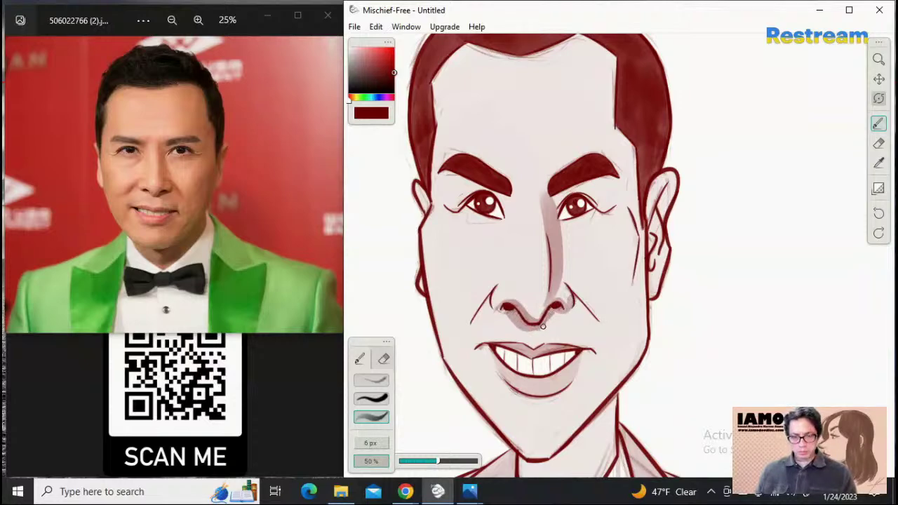
key(ctrl+z)
drag(502, 308, 539, 325)
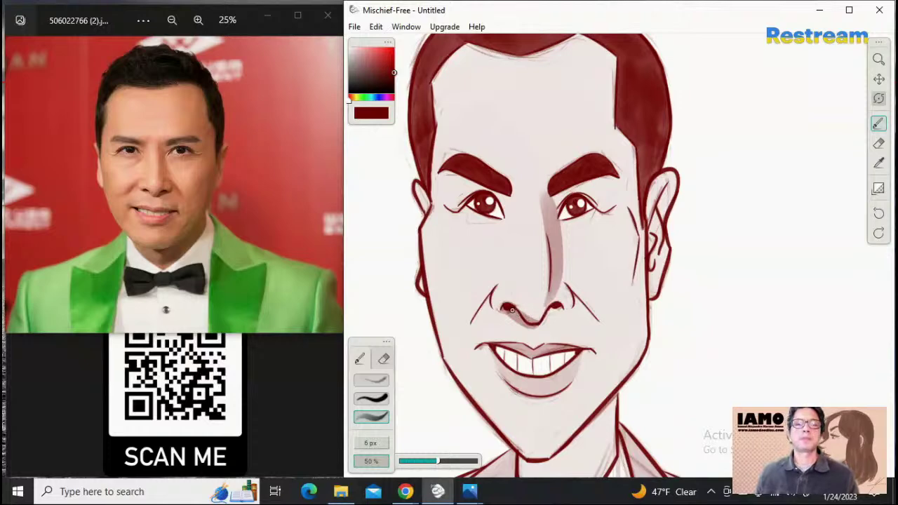
key(ctrl+z)
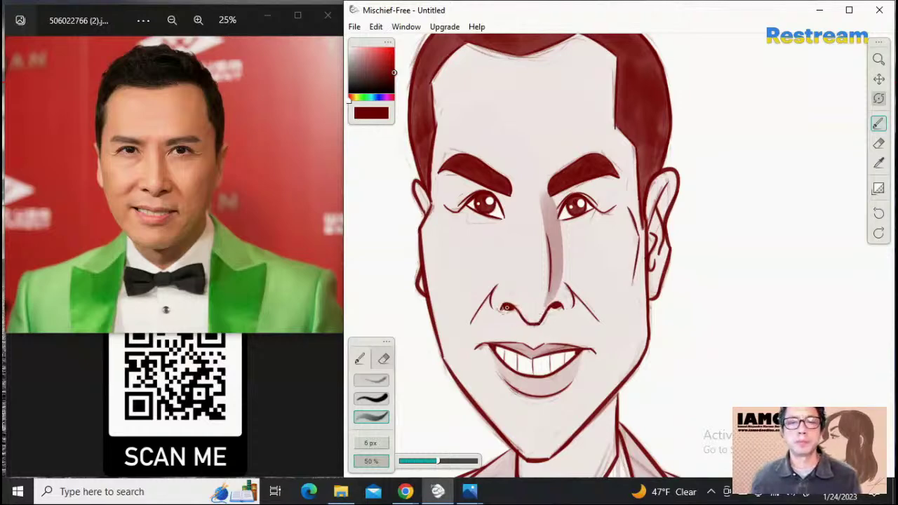
drag(505, 308, 527, 329)
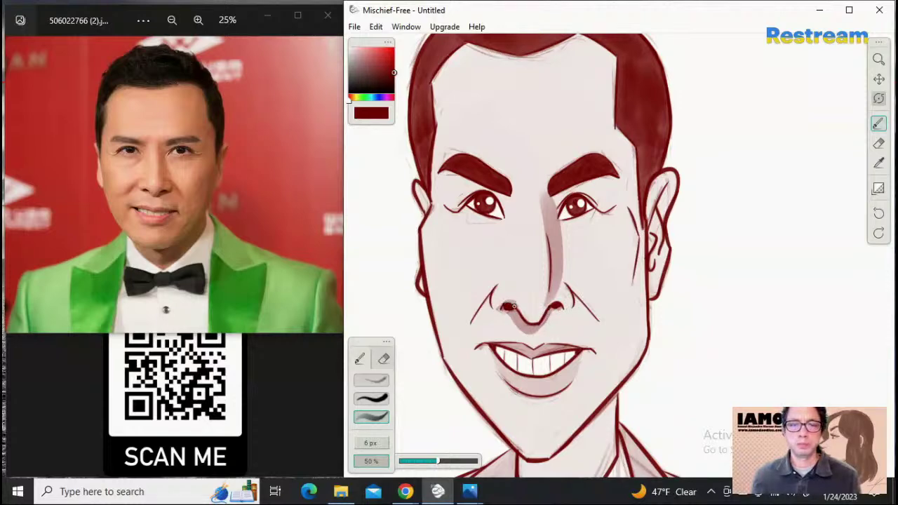
drag(514, 306, 530, 322)
key(ctrl+z)
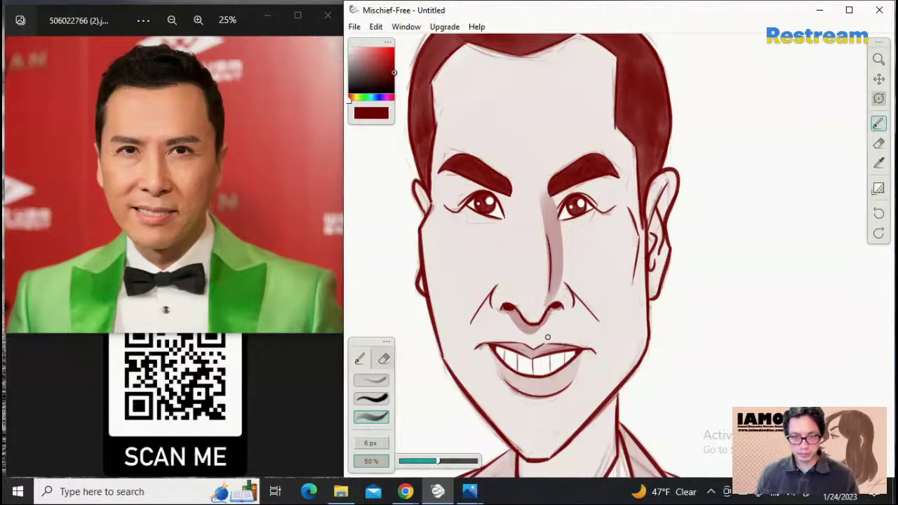
key(ctrl+z)
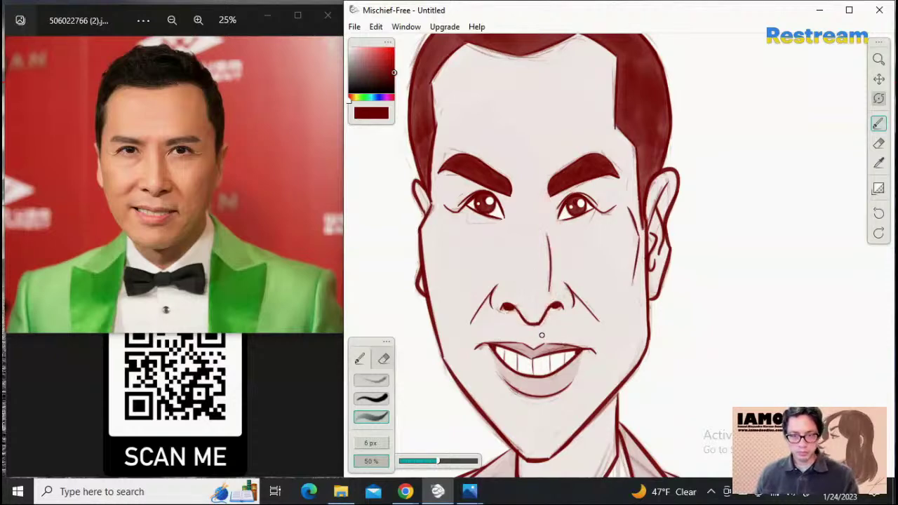
Restore the undone nose shading and shade along the left smile line with the soft brush enlarged to 14 px
key(ctrl+y)
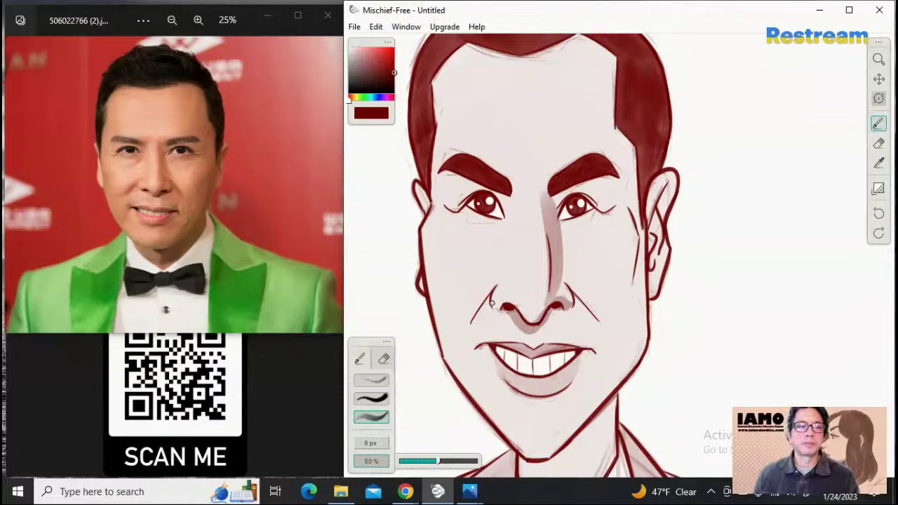
key(])
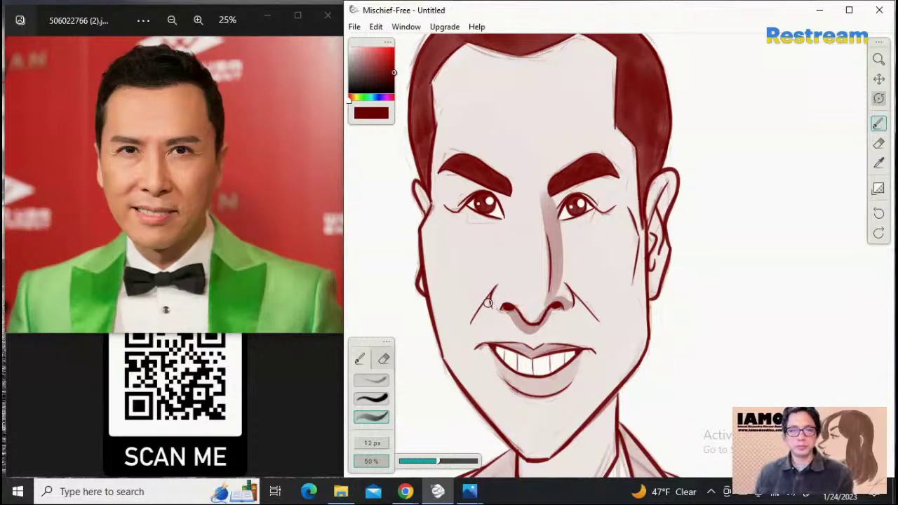
drag(498, 282, 482, 323)
key(ctrl+z)
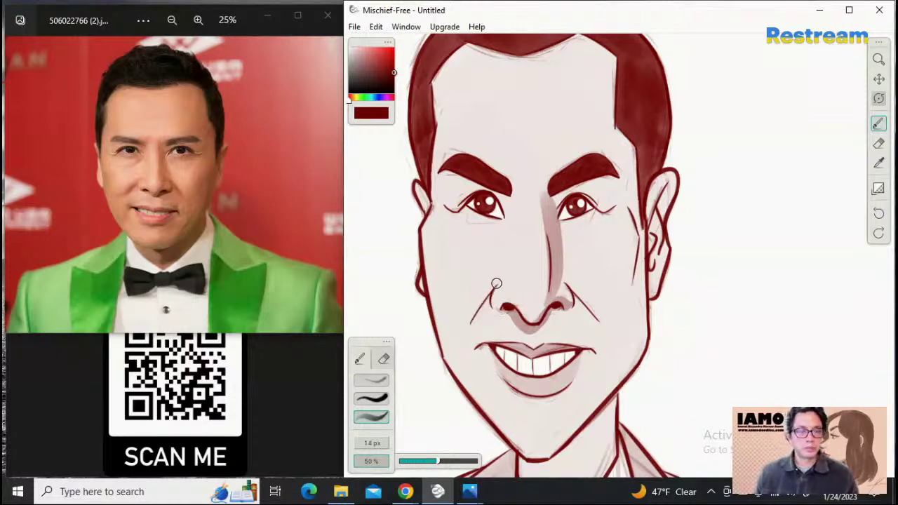
drag(502, 283, 493, 305)
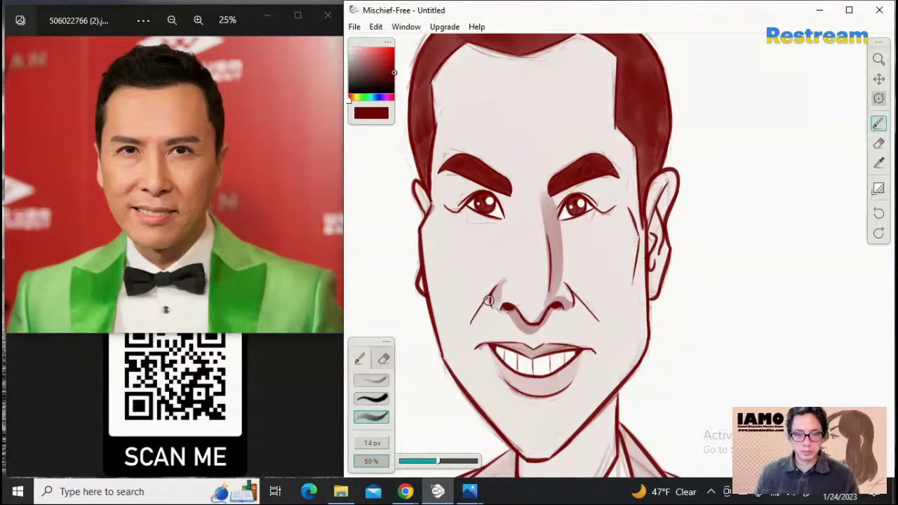
Shade along the right smile line beside the nose wing, using the soft brush reduced to 6 px at 50% opacity
mouse_move(565, 284)
mouse_down()
mouse_move(575, 305)
mouse_move(583, 292)
mouse_move(590, 305)
mouse_move(572, 298)
mouse_move(601, 327)
mouse_up()
key(ctrl+z)
key(ctrl+z)
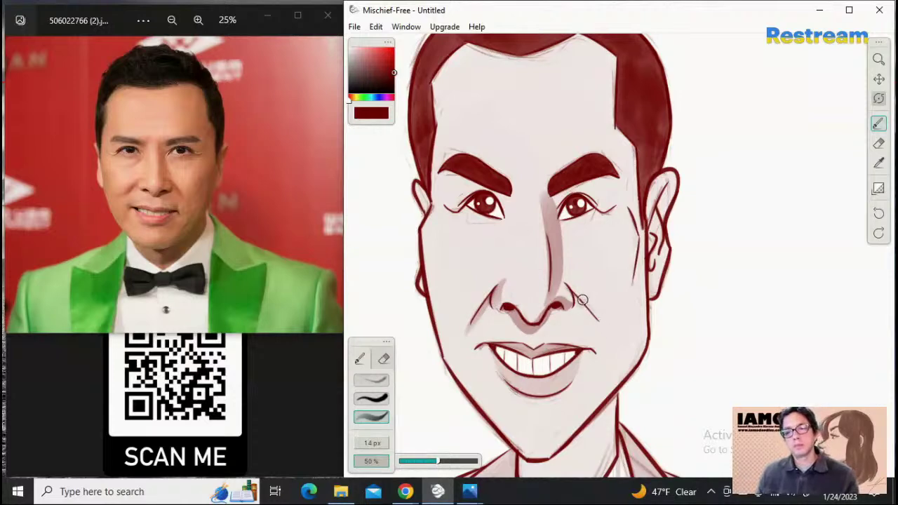
key(bracketleft)
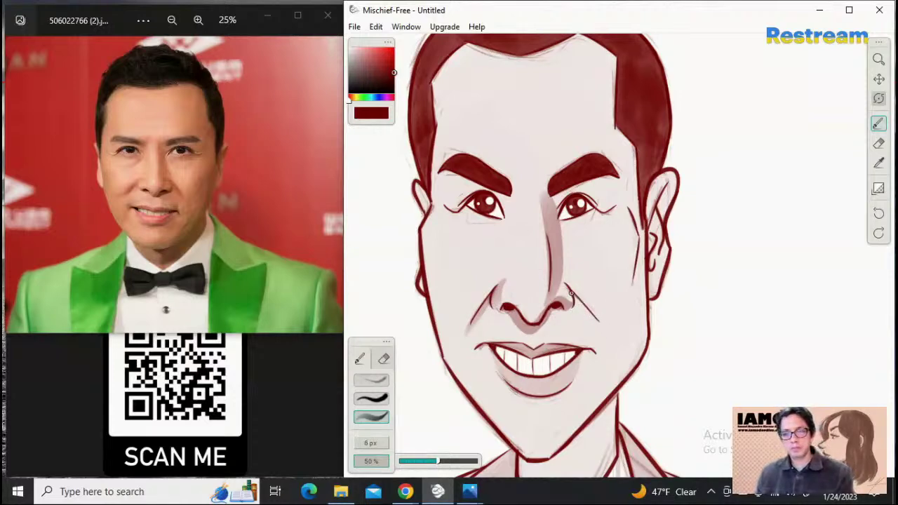
drag(573, 293, 600, 321)
key(ctrl+z)
drag(569, 292, 594, 329)
key(ctrl+z)
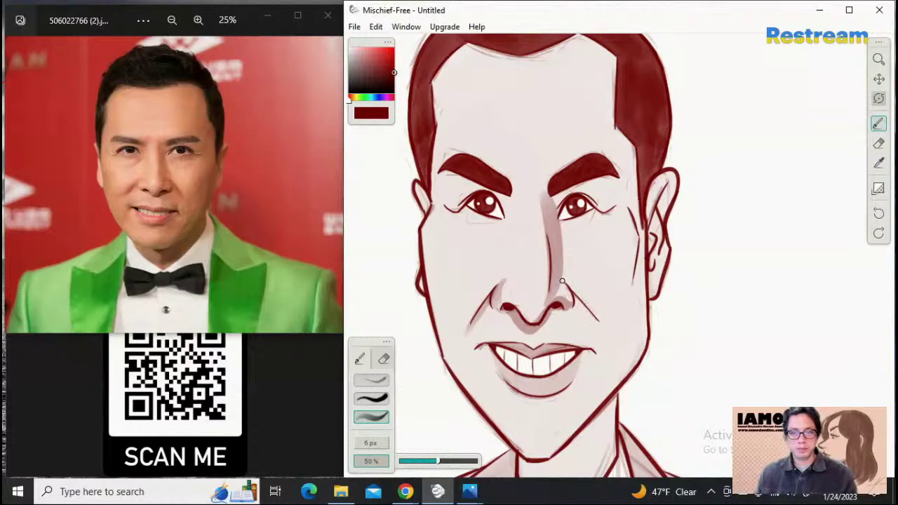
drag(562, 284, 598, 326)
key(ctrl+z)
drag(567, 287, 596, 320)
key(ctrl+z)
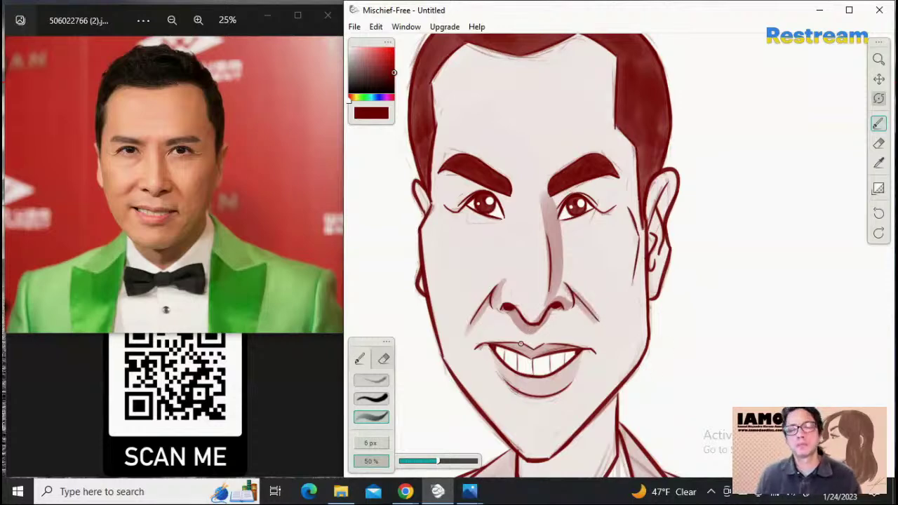
Shade along the underside of the lower lip with the 6 px brush and try a shadow on the upper lip
mouse_move(507, 384)
mouse_down()
mouse_move(568, 387)
mouse_move(558, 398)
mouse_move(568, 386)
mouse_up()
key(ctrl+z)
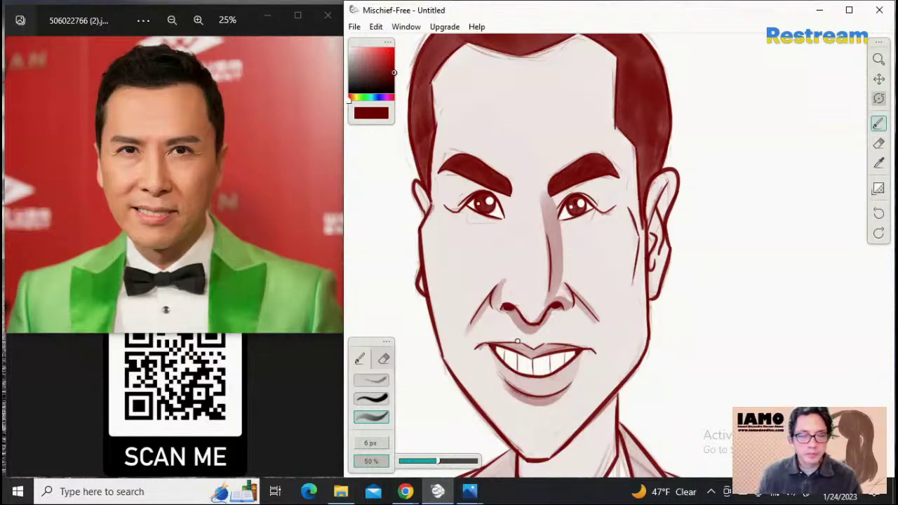
drag(516, 347, 545, 359)
key(ctrl+z)
key(ctrl+z)
key(ctrl+z)
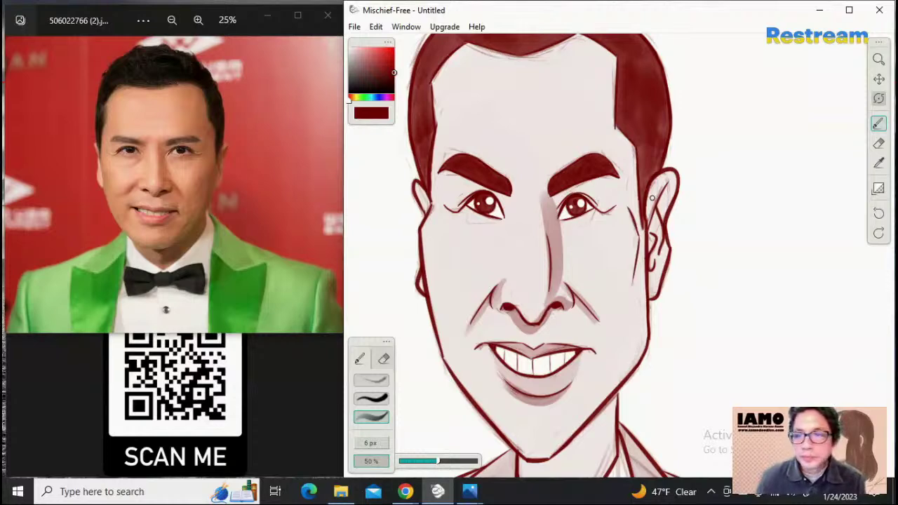
Try to shade the upper inner part of the right ear with the soft brush enlarged to 10 px
mouse_move(662, 195)
mouse_down()
mouse_move(665, 218)
mouse_move(649, 233)
mouse_up()
key(ctrl+z)
key(])
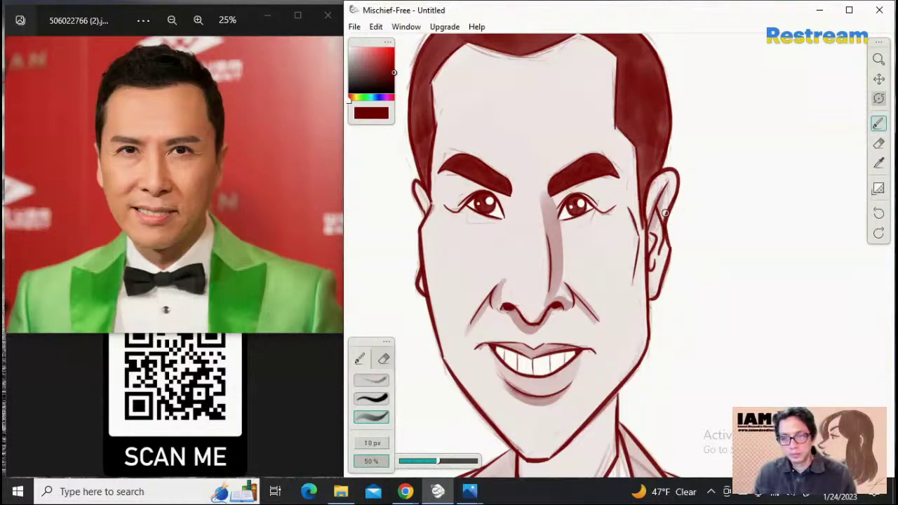
key(ctrl+z)
drag(668, 186, 650, 226)
key(ctrl+z)
drag(669, 186, 652, 229)
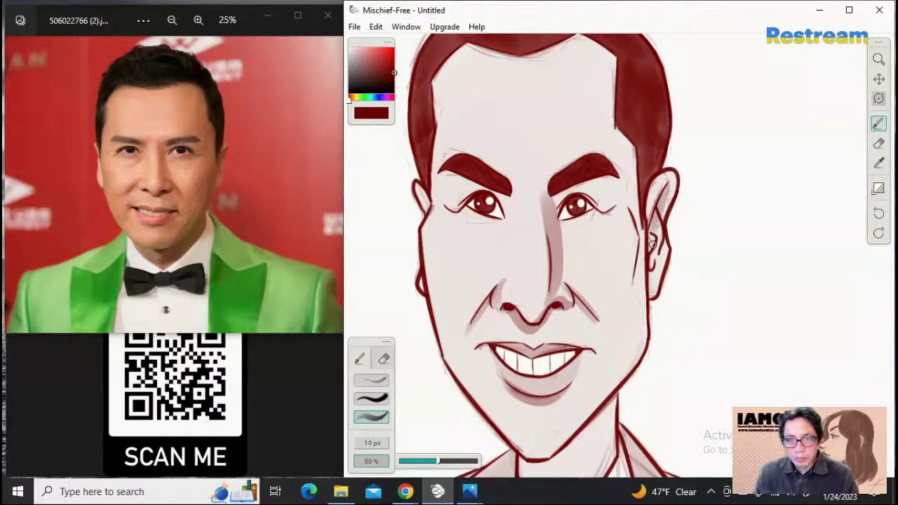
key(ctrl+z)
Ink the inner fold line in the upper right ear with the solid brush at 6 px and 90% opacity
click(371, 397)
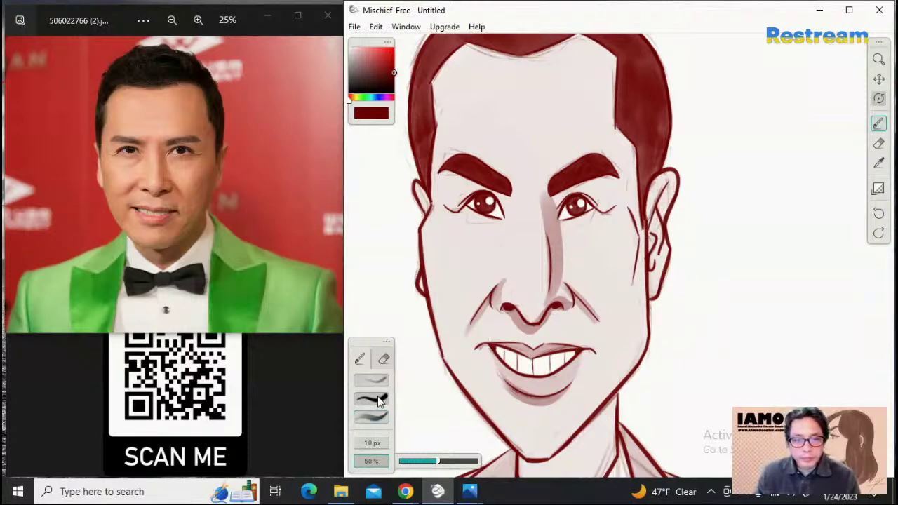
key(ctrl+z)
drag(667, 189, 661, 223)
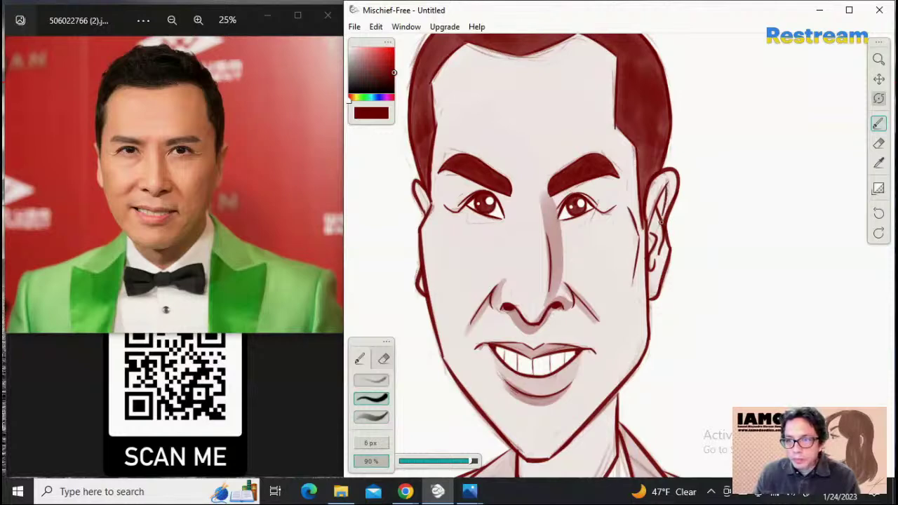
Shade the inner hollow of the right ear with the soft brush at 10 px and 50% opacity
click(371, 417)
drag(665, 191, 656, 227)
key(ctrl+z)
key(ctrl+z)
mouse_move(665, 191)
mouse_down()
mouse_move(653, 239)
mouse_move(663, 264)
mouse_move(659, 237)
mouse_move(653, 268)
mouse_move(664, 192)
mouse_move(660, 237)
mouse_up()
key(ctrl+z)
key(ctrl+z)
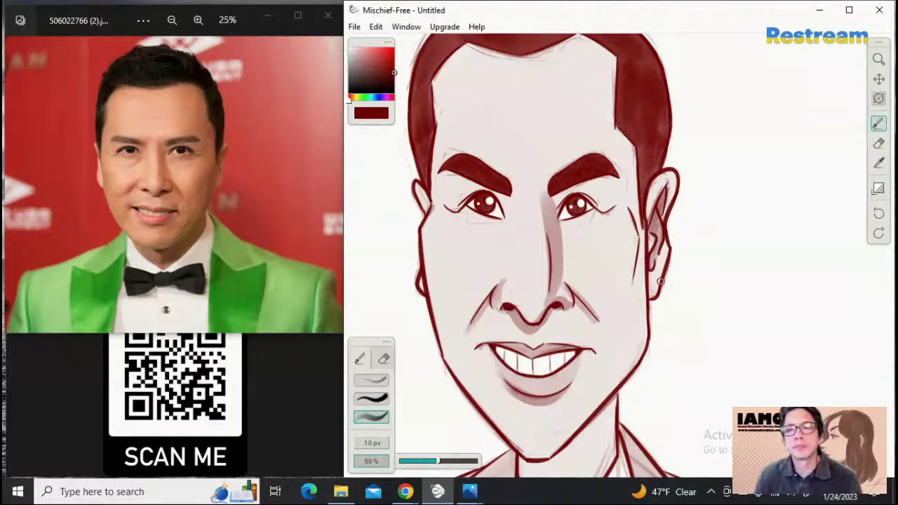
Shade the earlobe and lower rim of the right ear with the 10 px soft brush
mouse_move(650, 292)
mouse_down()
mouse_move(661, 251)
mouse_move(666, 282)
mouse_move(662, 266)
mouse_move(650, 297)
mouse_move(666, 263)
mouse_move(651, 297)
mouse_up()
key(ctrl+z)
key(ctrl+z)
key(ctrl+z)
key(ctrl+z)
key(ctrl+z)
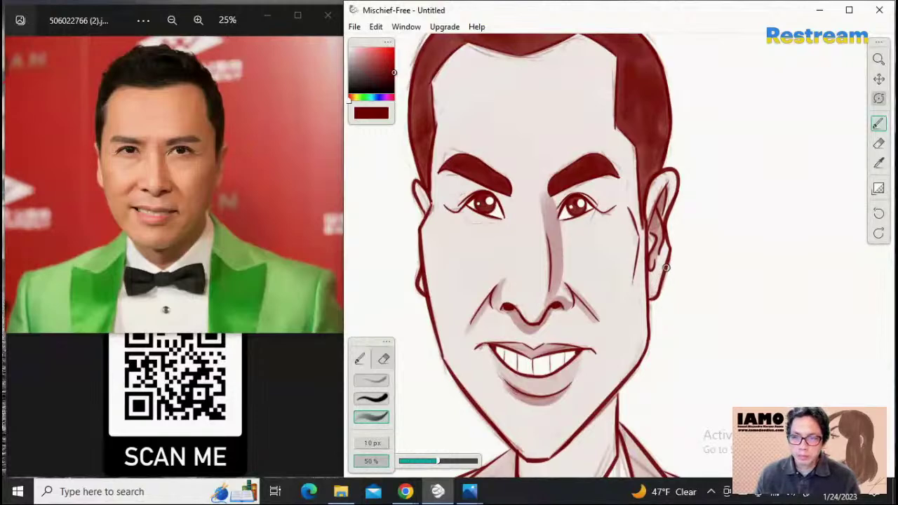
mouse_move(665, 265)
mouse_down()
mouse_move(653, 297)
mouse_move(665, 266)
mouse_up()
key(ctrl+z)
key(ctrl+z)
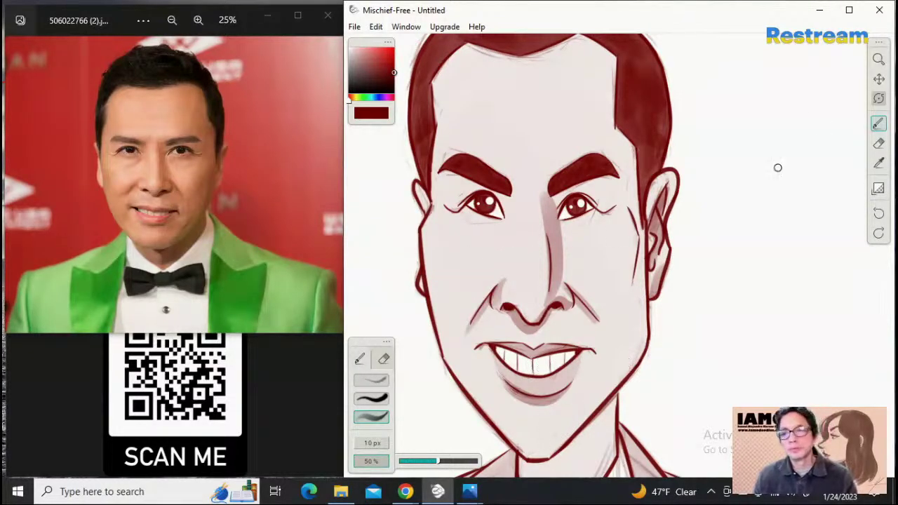
Add light shadow strokes beneath both eyes with the soft brush at 10 px and 50% opacity
click(878, 59)
drag(795, 142, 789, 158)
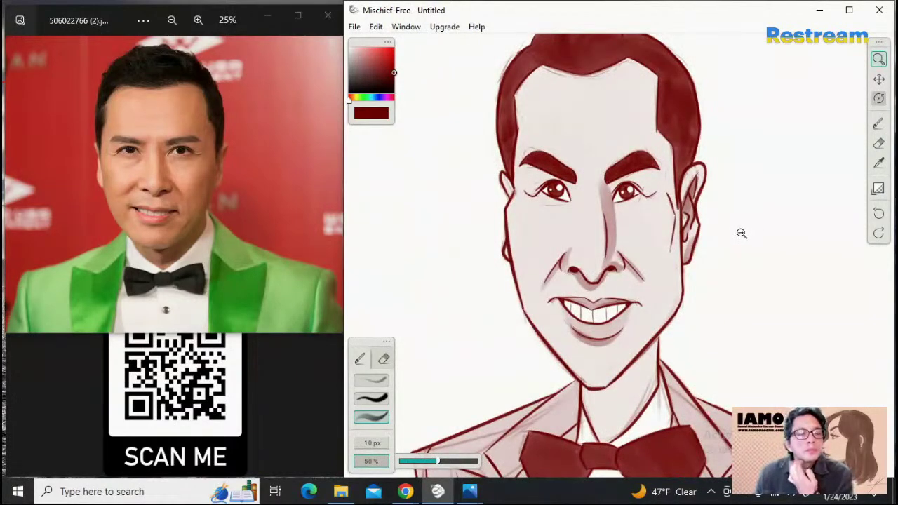
click(550, 217)
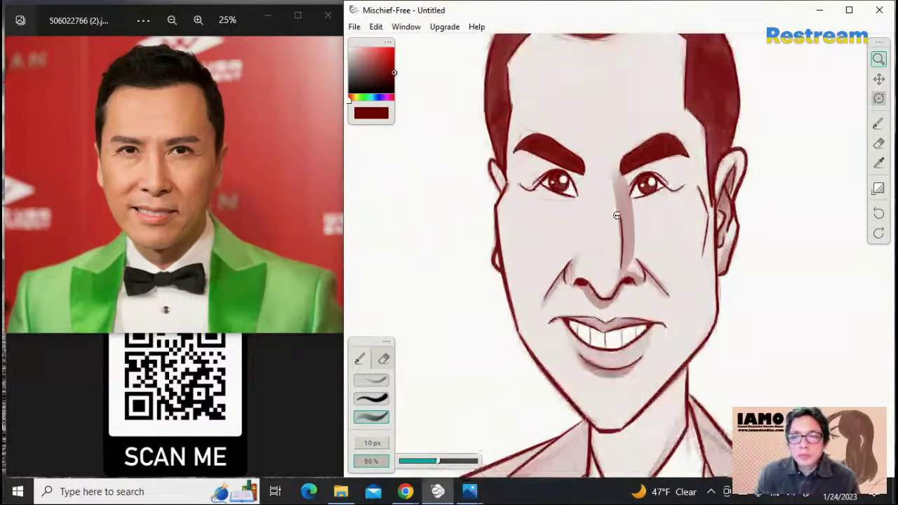
click(878, 123)
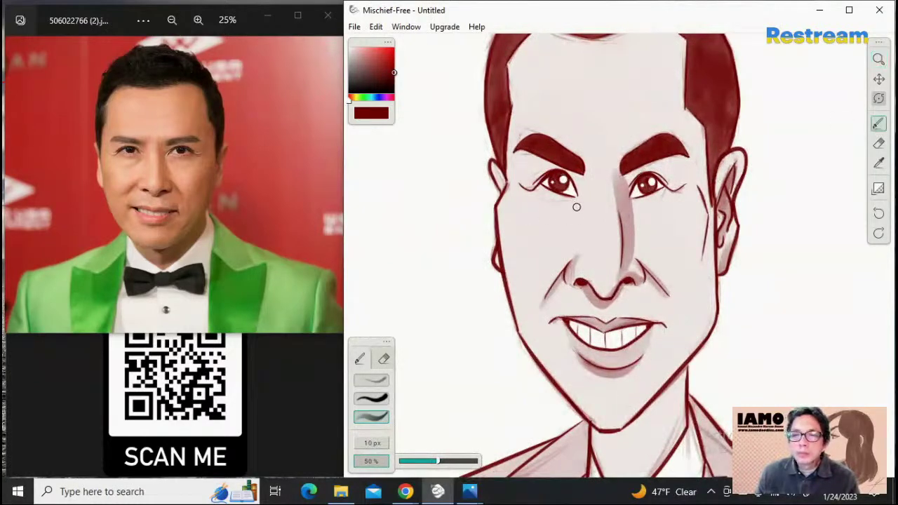
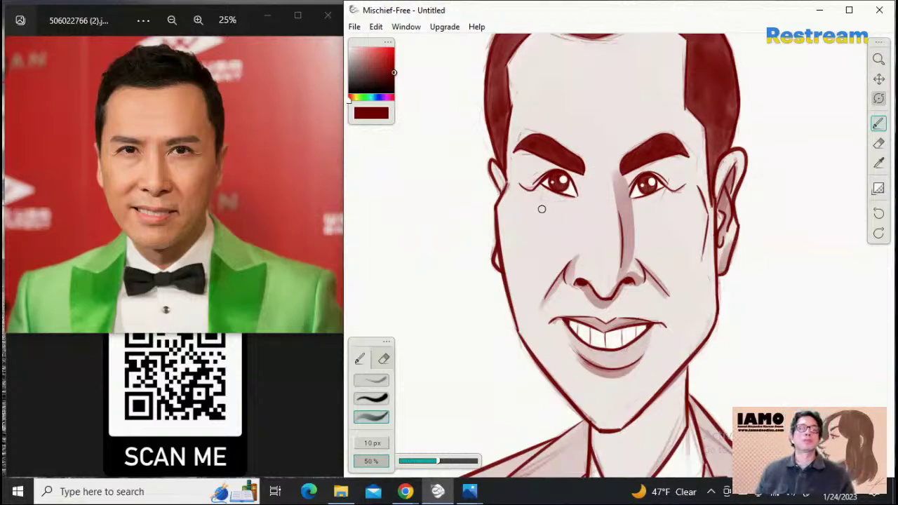
drag(544, 207, 580, 194)
key(ctrl+z)
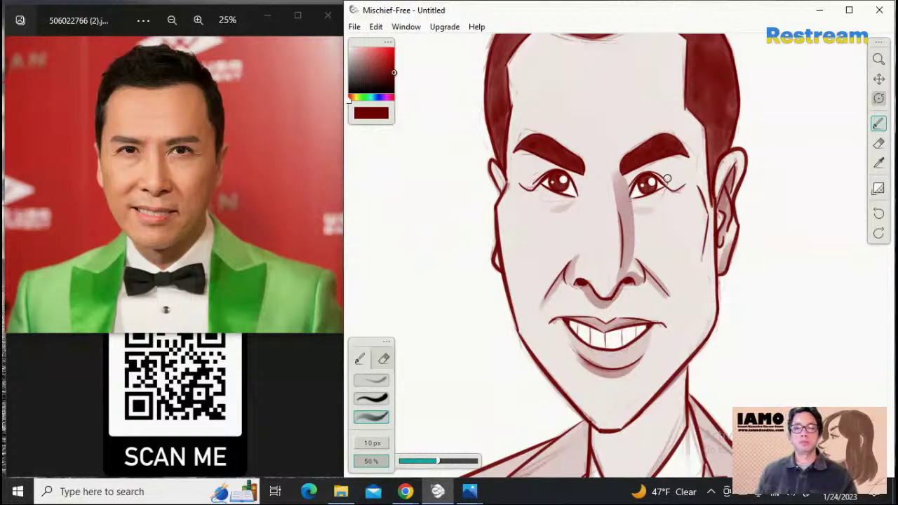
Shade a cast shadow on the neck below the chin and along the right jawline with the 10 px soft brush
click(878, 58)
drag(795, 114, 797, 199)
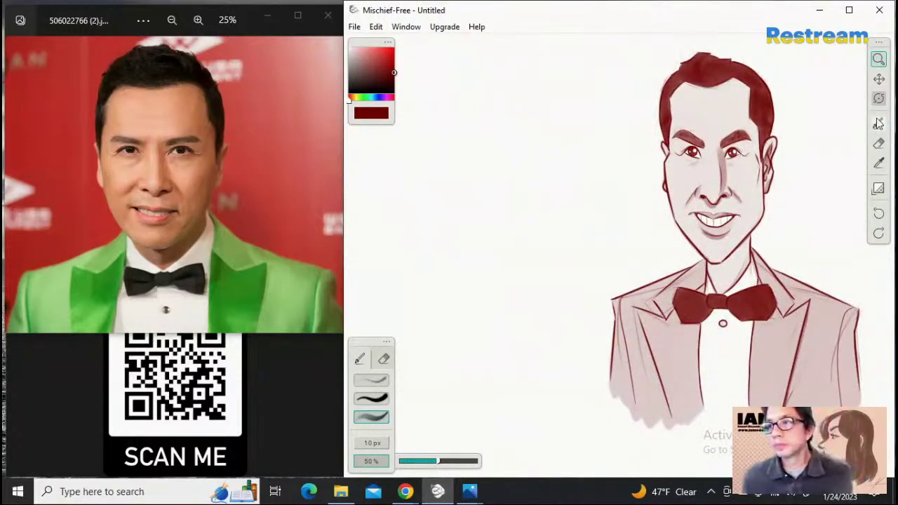
click(878, 78)
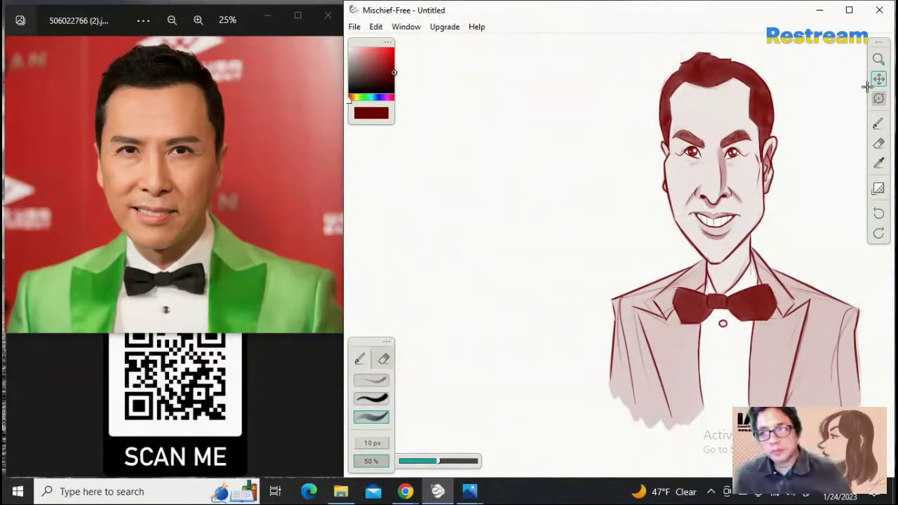
click(878, 59)
drag(751, 276, 818, 249)
drag(800, 207, 856, 176)
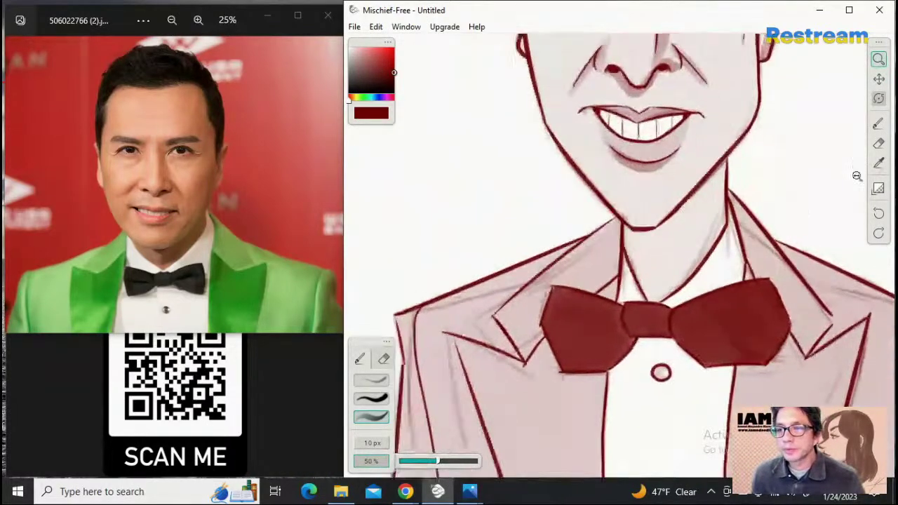
click(878, 123)
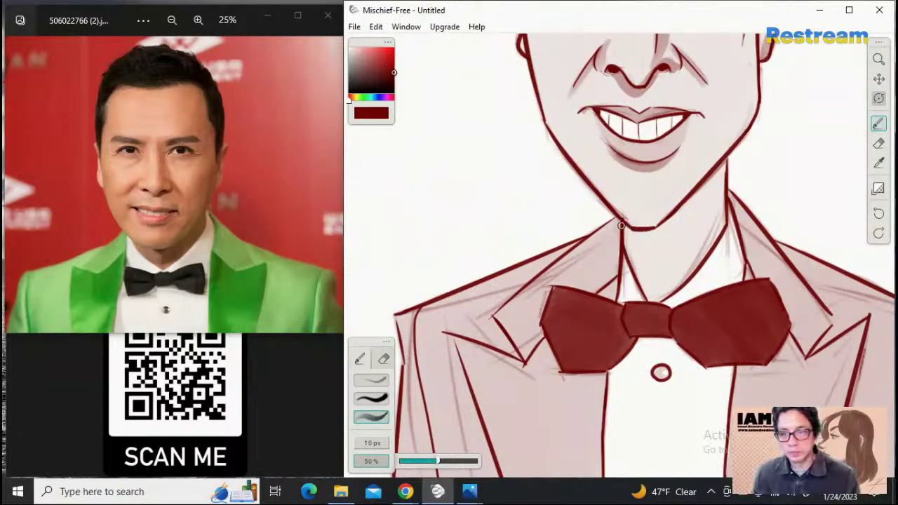
mouse_move(621, 225)
mouse_down()
mouse_move(654, 234)
mouse_move(721, 163)
mouse_move(719, 180)
mouse_move(668, 238)
mouse_move(652, 249)
mouse_move(630, 238)
mouse_move(659, 233)
mouse_move(652, 242)
mouse_move(688, 204)
mouse_move(658, 240)
mouse_move(708, 184)
mouse_up()
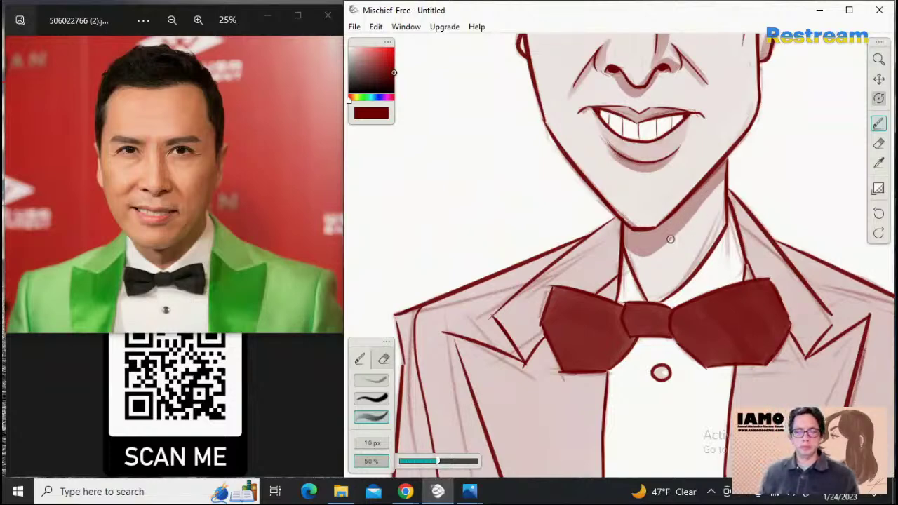
key(ctrl+z)
mouse_move(624, 226)
mouse_down()
mouse_move(649, 261)
mouse_move(669, 256)
mouse_move(715, 189)
mouse_move(721, 162)
mouse_move(689, 216)
mouse_move(713, 189)
mouse_move(721, 166)
mouse_move(686, 214)
mouse_move(707, 185)
mouse_move(677, 212)
mouse_move(689, 212)
mouse_move(687, 223)
mouse_move(666, 249)
mouse_move(671, 221)
mouse_move(667, 247)
mouse_move(676, 238)
mouse_move(632, 237)
mouse_move(647, 239)
mouse_move(666, 225)
mouse_move(650, 248)
mouse_move(658, 251)
mouse_move(679, 221)
mouse_move(673, 243)
mouse_move(687, 221)
mouse_move(669, 225)
mouse_move(717, 176)
mouse_up()
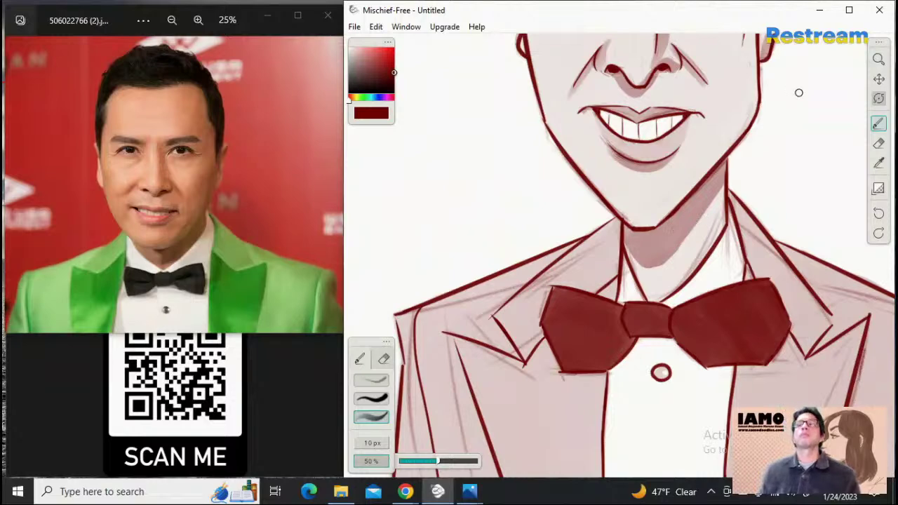
Shade a cast shadow beneath the bow tie across the shirt and jacket with the 10 px soft brush
click(878, 59)
drag(799, 128, 719, 205)
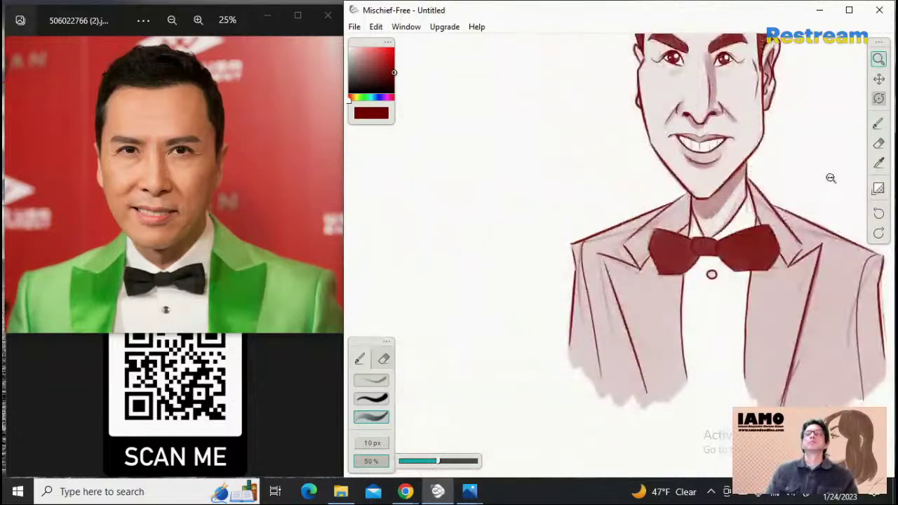
click(878, 78)
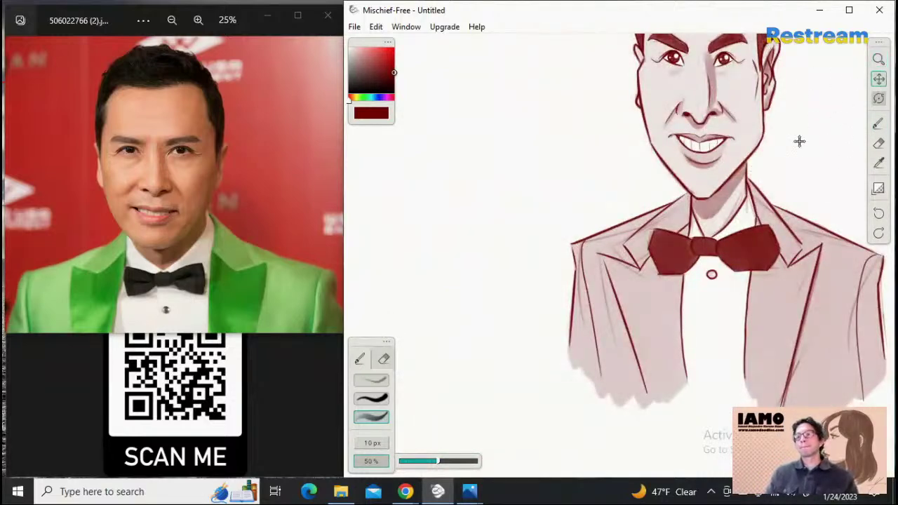
drag(798, 140, 727, 209)
click(878, 59)
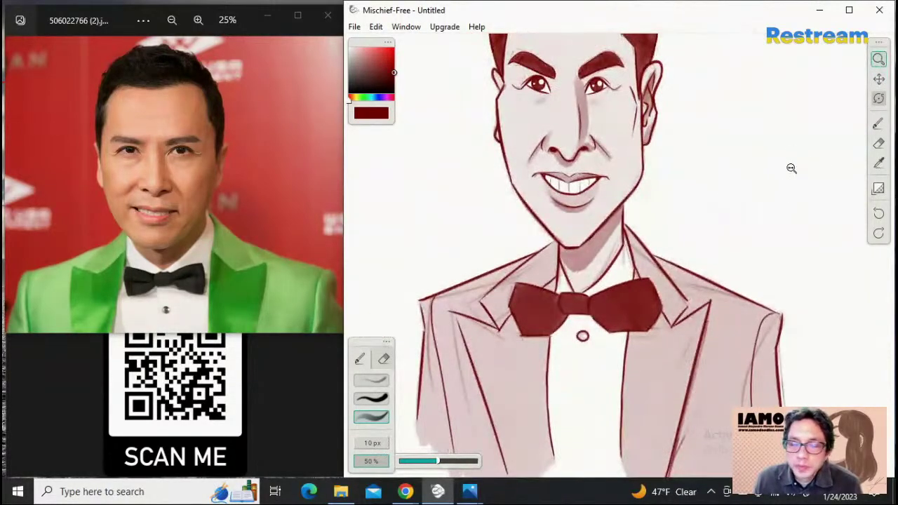
click(879, 125)
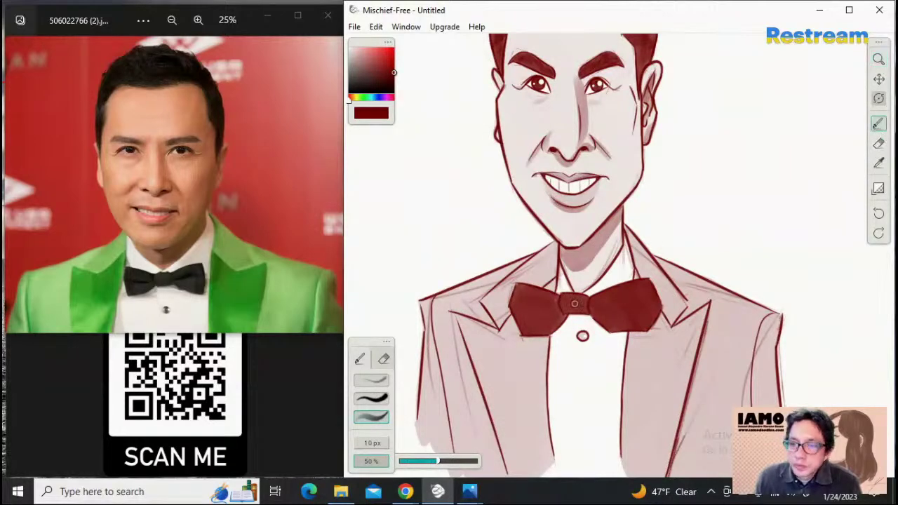
mouse_move(520, 336)
mouse_down()
mouse_move(568, 335)
mouse_move(523, 339)
mouse_move(553, 338)
mouse_move(612, 311)
mouse_move(574, 318)
mouse_move(598, 318)
mouse_move(591, 326)
mouse_move(570, 317)
mouse_move(596, 315)
mouse_move(594, 328)
mouse_move(592, 318)
mouse_move(611, 338)
mouse_move(667, 330)
mouse_move(657, 324)
mouse_move(649, 334)
mouse_move(619, 337)
mouse_move(585, 317)
mouse_move(610, 339)
mouse_move(667, 329)
mouse_move(653, 331)
mouse_move(663, 319)
mouse_move(670, 326)
mouse_move(659, 321)
mouse_move(651, 333)
mouse_move(670, 300)
mouse_move(649, 233)
mouse_up()
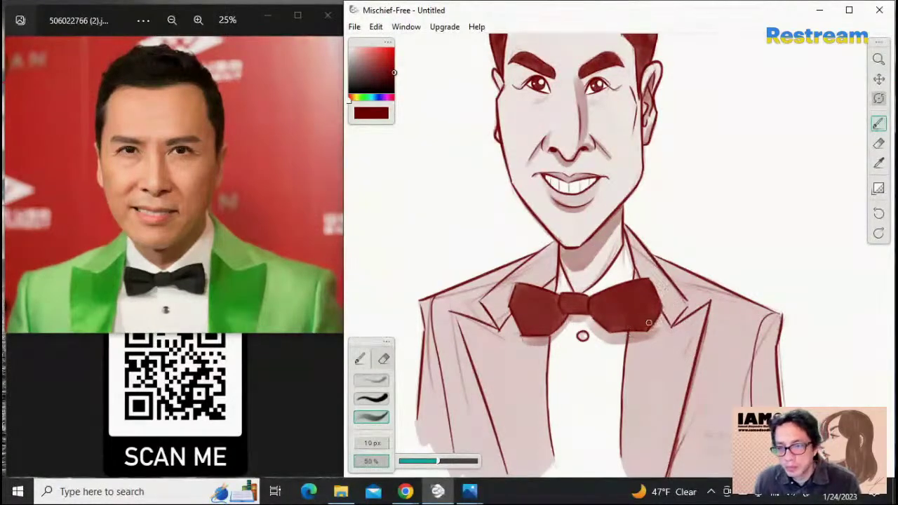
drag(660, 317, 652, 328)
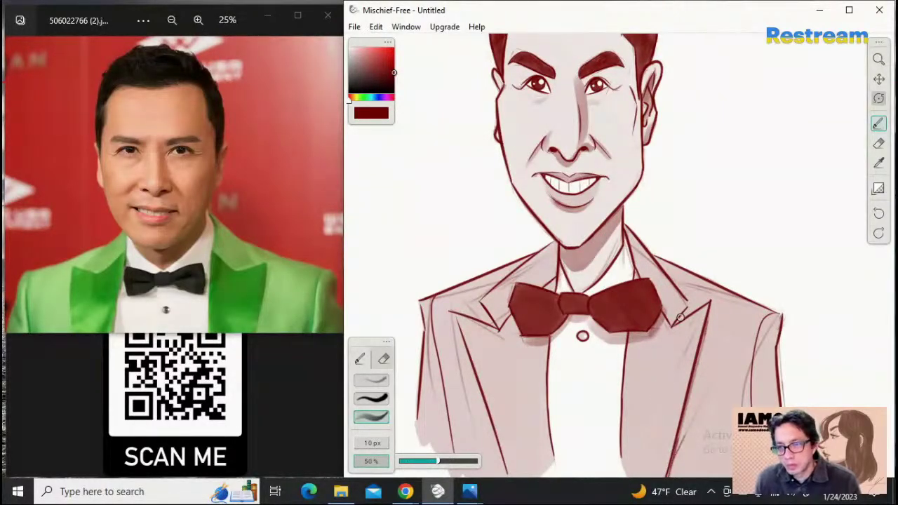
Shade a cast shadow along the outer edge of the right lapel with the 10 px soft brush at 50% opacity
drag(709, 312, 669, 459)
key(ctrl+z)
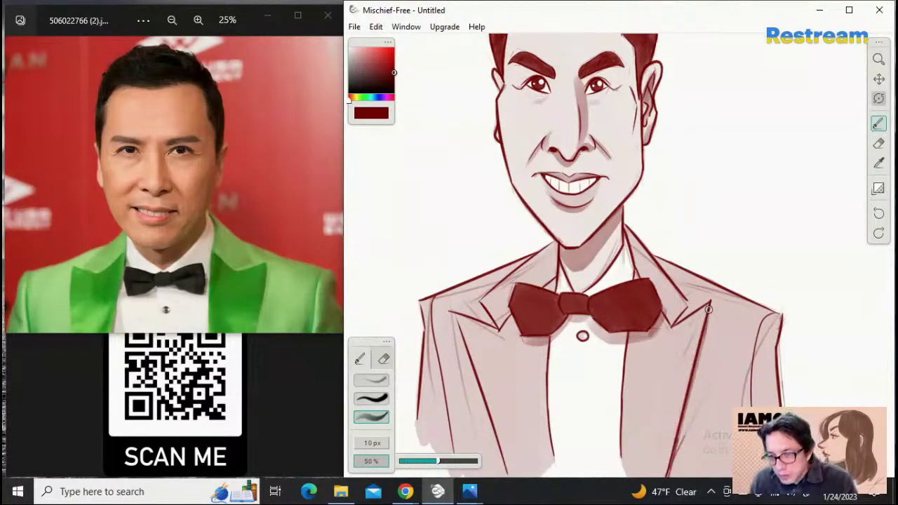
drag(708, 310, 663, 469)
key(ctrl+z)
drag(705, 318, 665, 468)
key(ctrl+z)
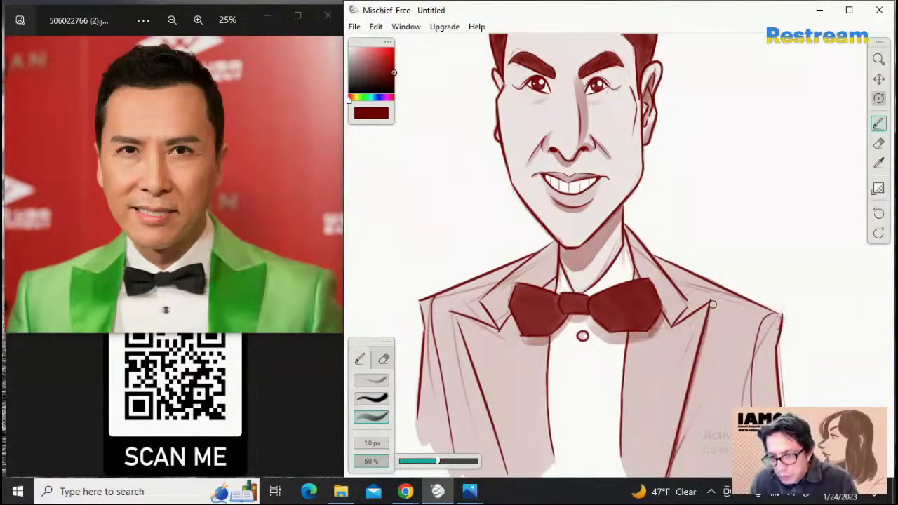
drag(712, 304, 672, 466)
key(ctrl+z)
drag(710, 312, 678, 467)
key(ctrl+z)
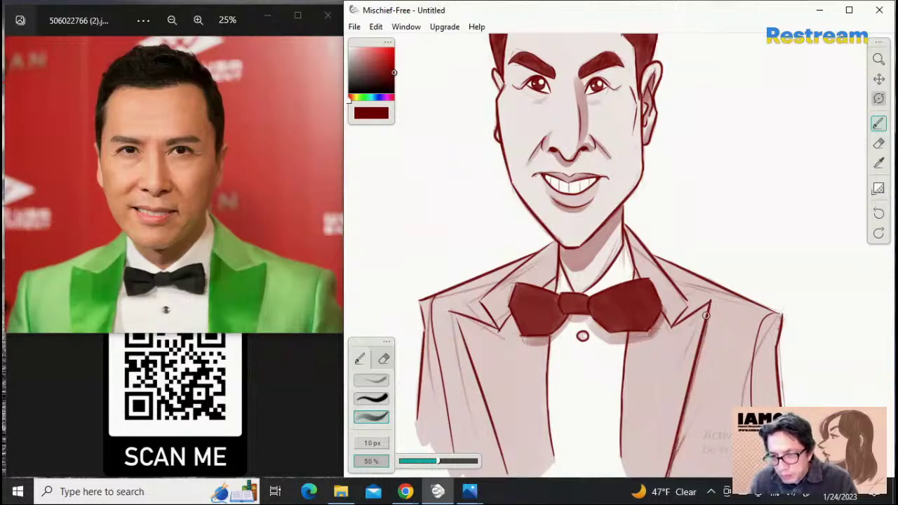
drag(710, 306, 666, 469)
key(ctrl+z)
drag(710, 309, 668, 471)
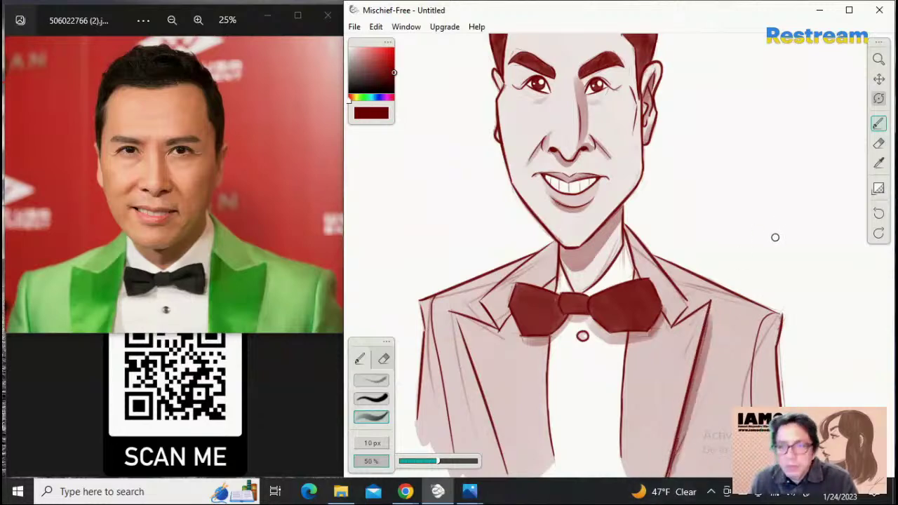
drag(551, 330, 561, 469)
key(ctrl+z)
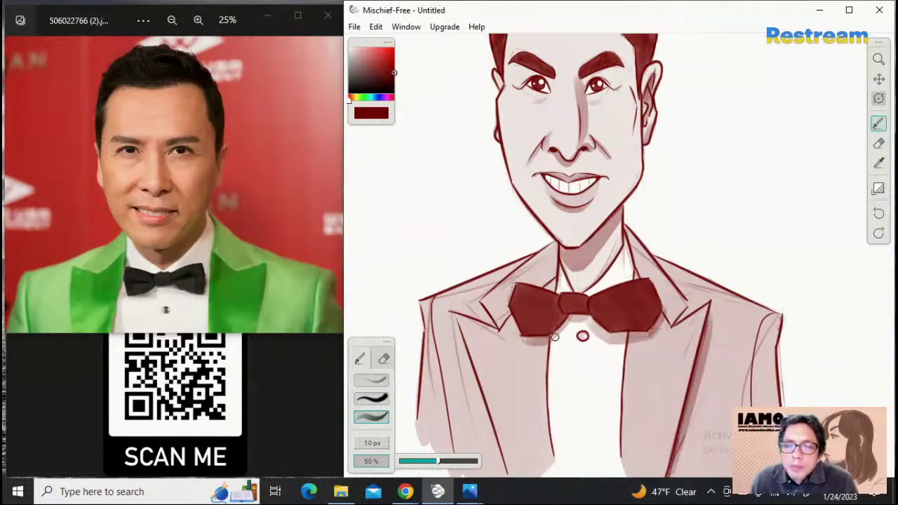
drag(553, 329, 550, 438)
key(ctrl+z)
drag(554, 328, 559, 437)
key(ctrl+z)
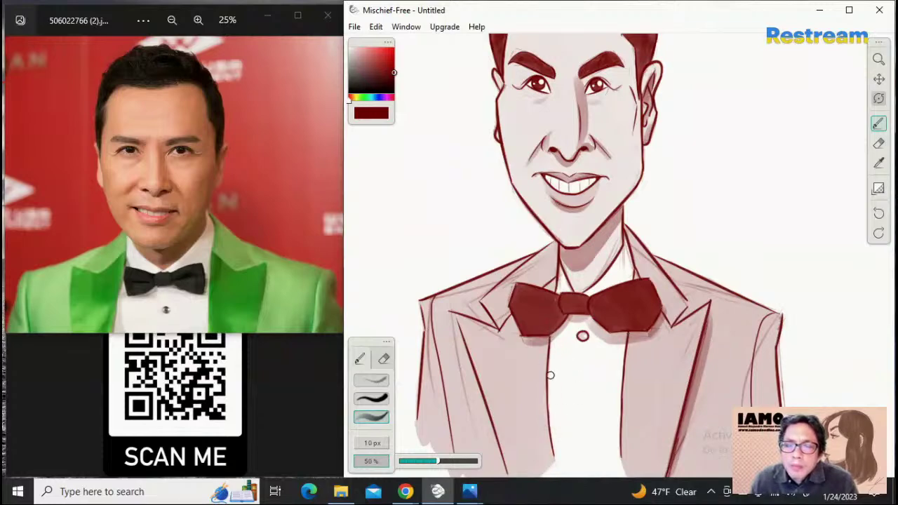
drag(552, 344, 556, 470)
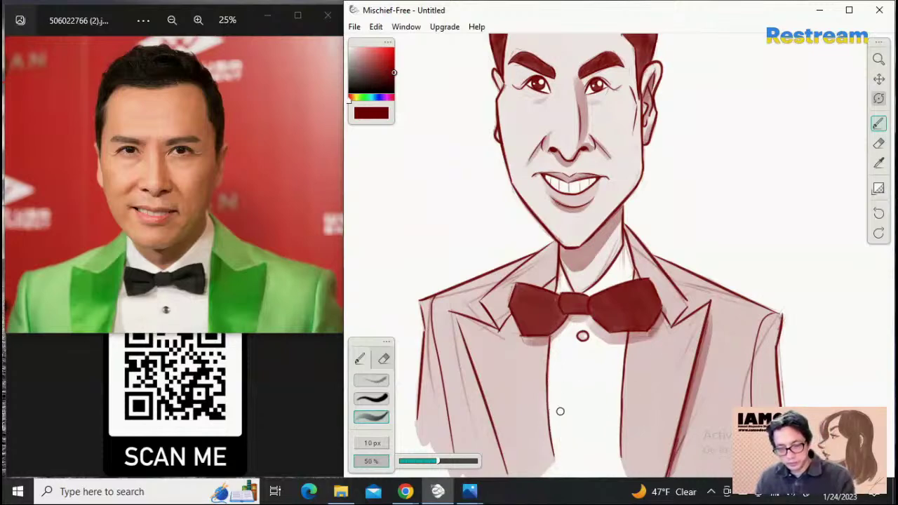
Reduce the soft brush to 8 px and shade a narrow shadow on the shirt along the left jacket opening
key(bracketleft)
drag(551, 338, 565, 441)
key(ctrl+z)
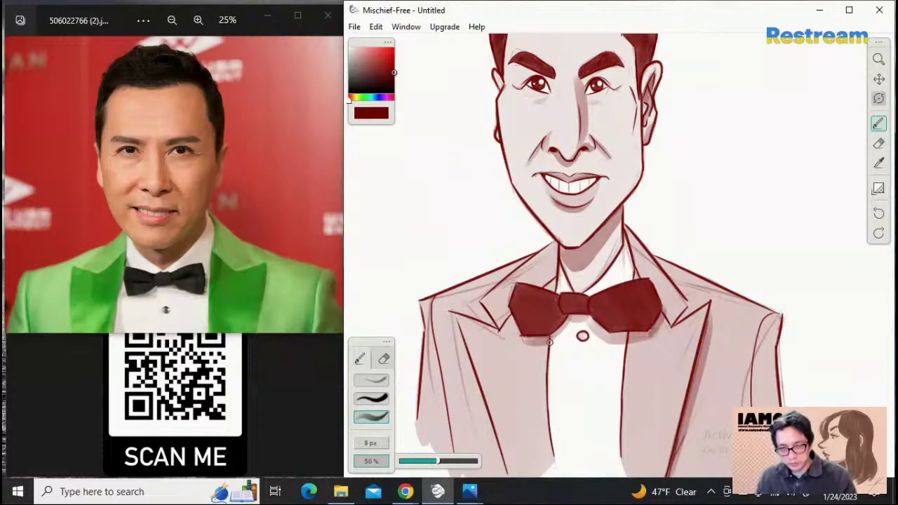
drag(550, 339, 553, 447)
key(ctrl+z)
drag(550, 338, 552, 476)
key(ctrl+z)
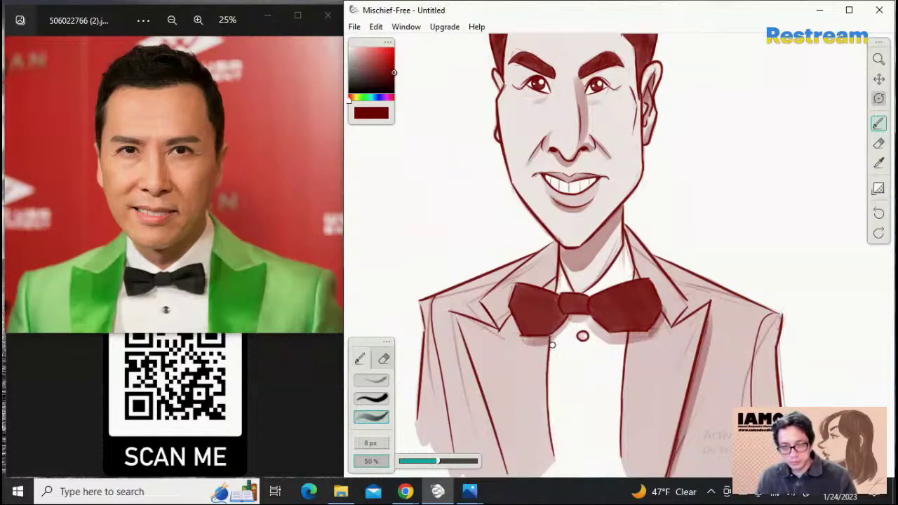
drag(550, 338, 552, 437)
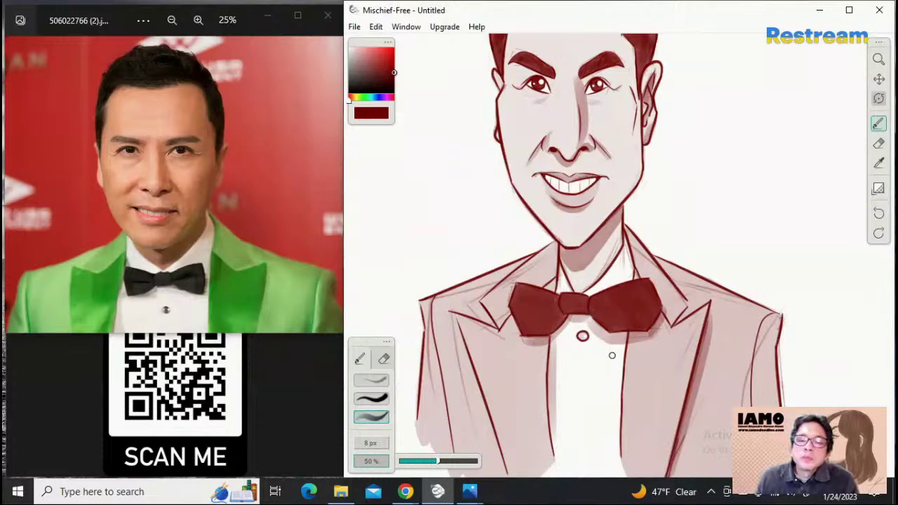
key(ctrl+z)
drag(551, 331, 554, 453)
key(ctrl+z)
drag(550, 332, 545, 456)
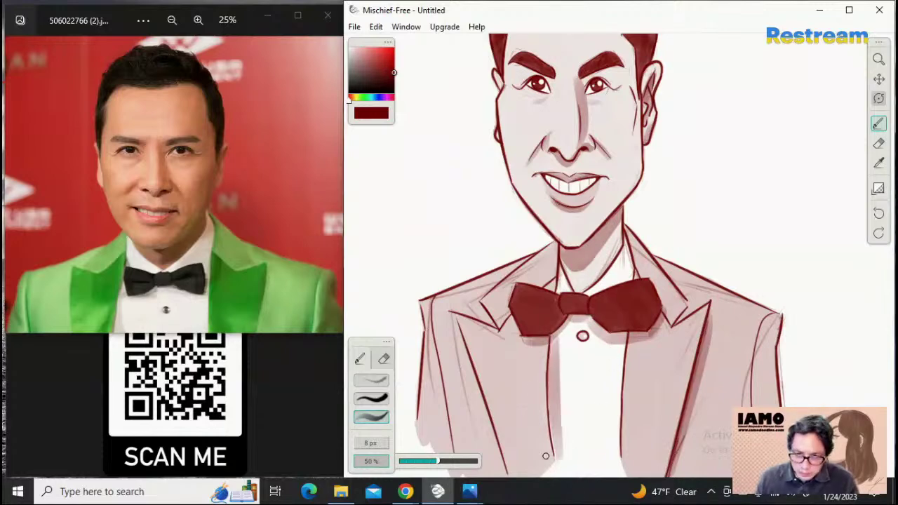
key(ctrl+z)
drag(551, 331, 548, 466)
key(ctrl+z)
drag(551, 332, 551, 428)
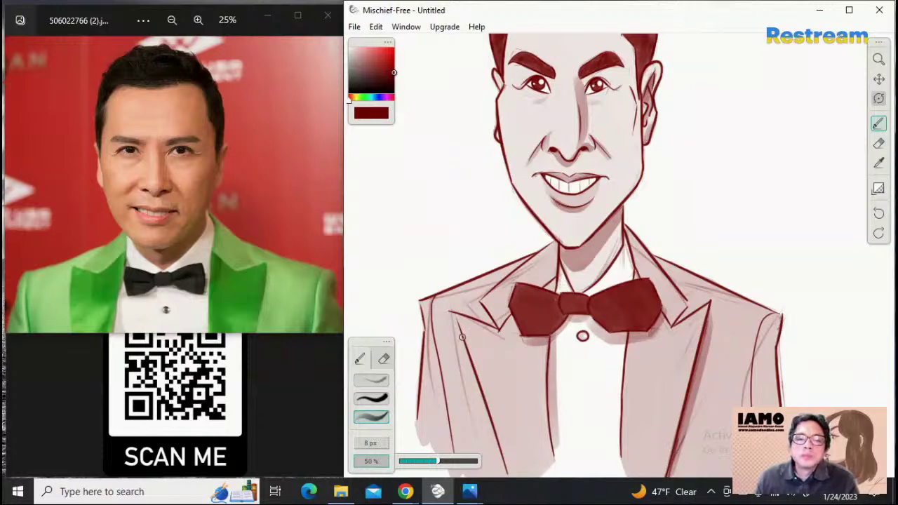
Shade the jacket's inner edge along the right side of the shirt with the 8 px soft brush
drag(453, 317, 484, 406)
key(ctrl+z)
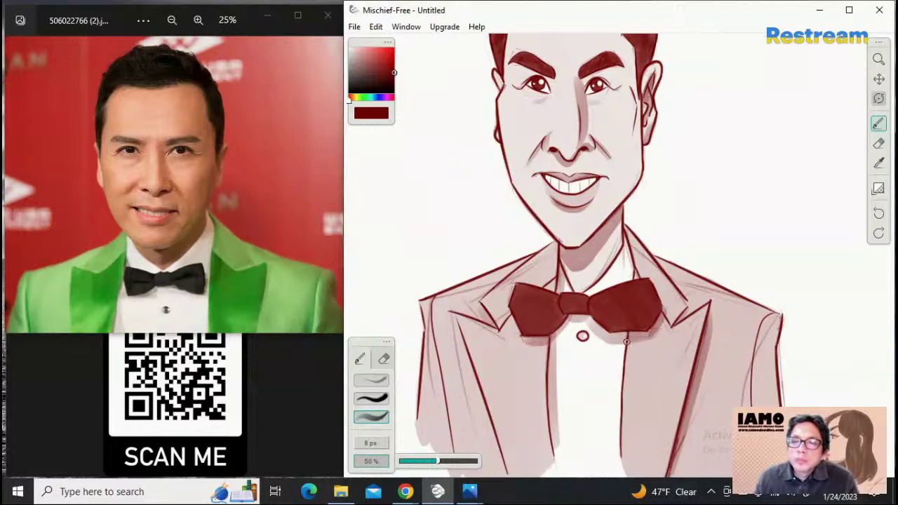
key(ctrl+z)
drag(632, 336, 623, 466)
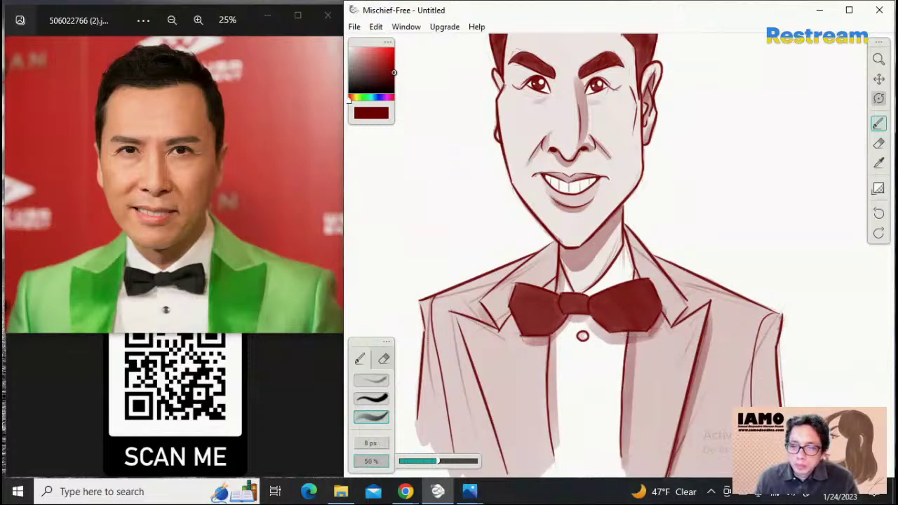
Shade along the left lapel's long edge and its collar notch with the 8 px soft brush
drag(455, 313, 511, 474)
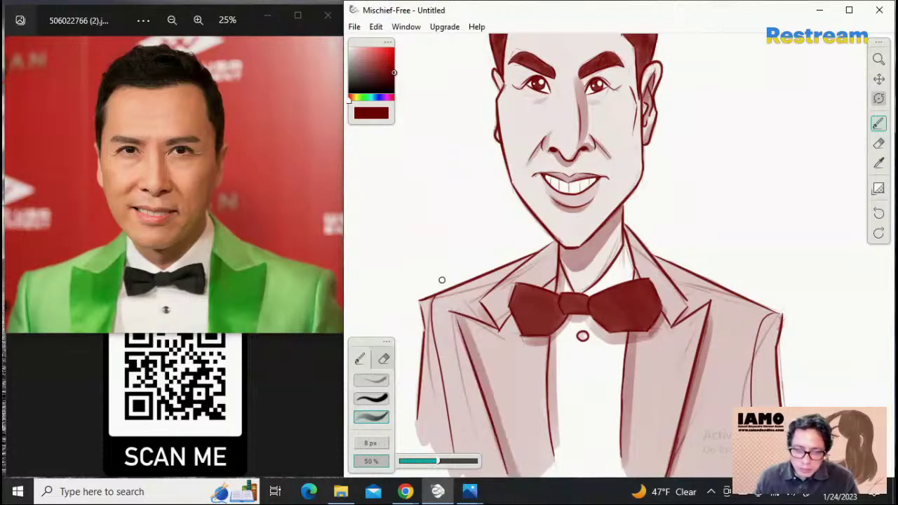
key(ctrl+z)
drag(454, 314, 512, 476)
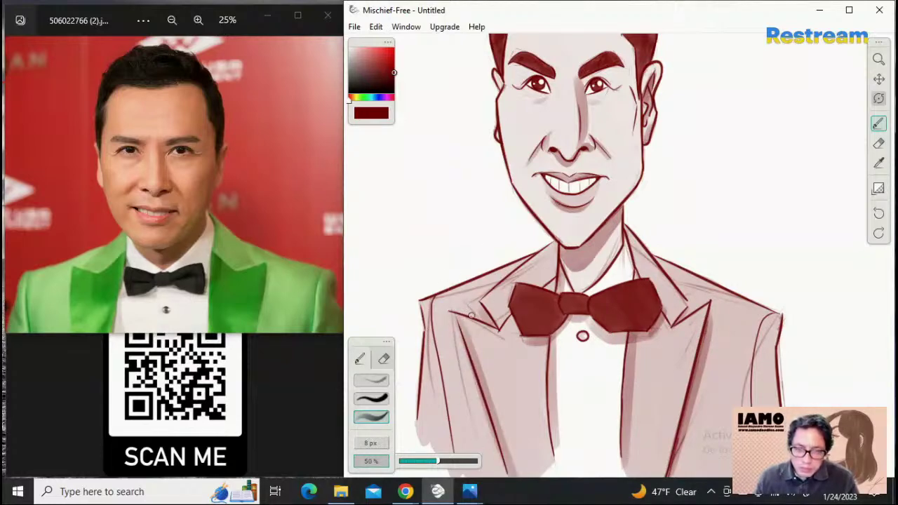
drag(483, 300, 504, 337)
key(ctrl+z)
drag(482, 301, 505, 341)
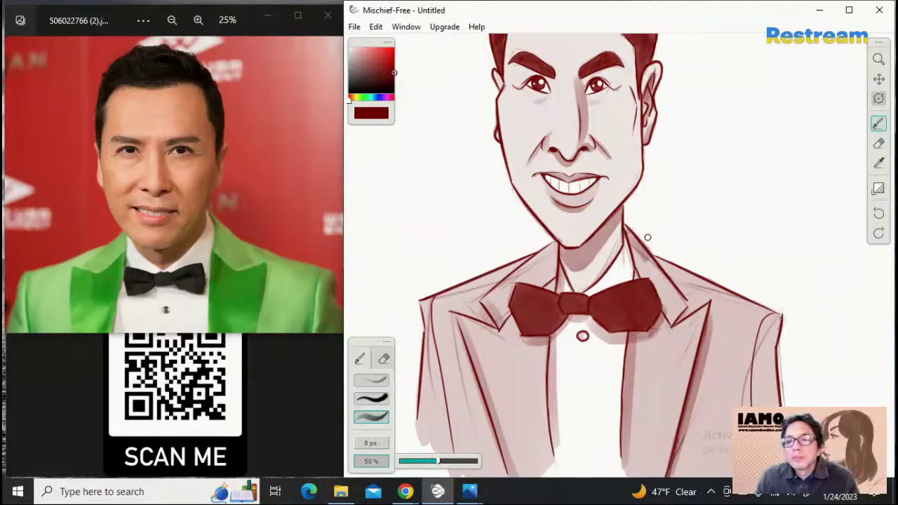
Shade the right side of the shirt collar between the neck and the bow tie with the 8 px soft brush
drag(624, 243, 631, 271)
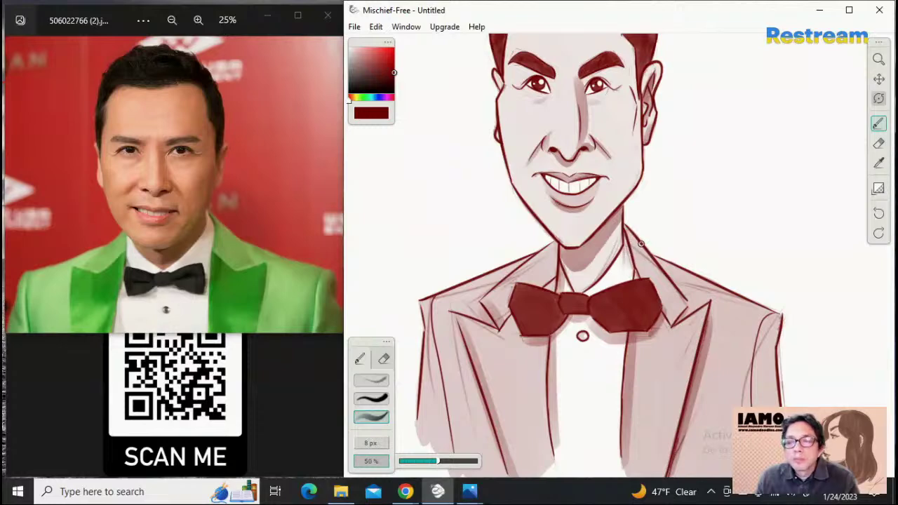
key(ctrl+z)
drag(623, 239, 631, 277)
key(ctrl+z)
drag(622, 233, 633, 283)
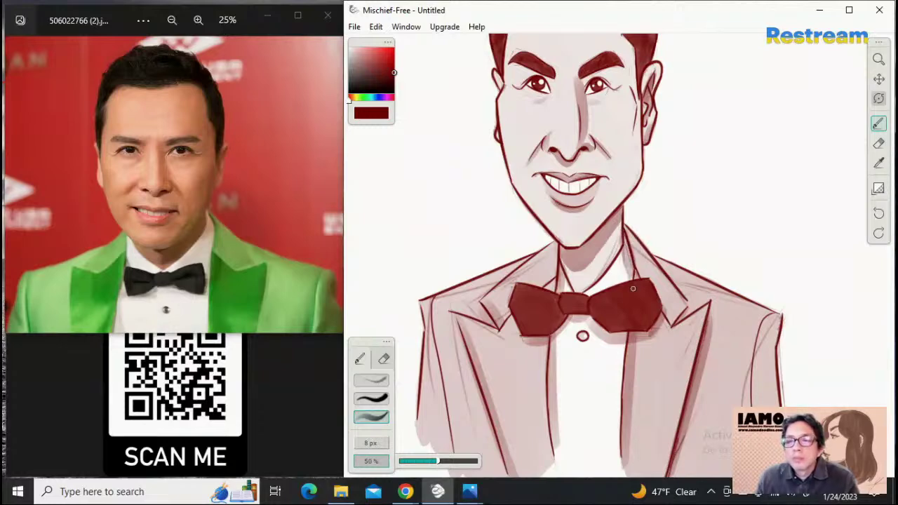
key(ctrl+z)
key(ctrl+z)
drag(623, 234, 631, 280)
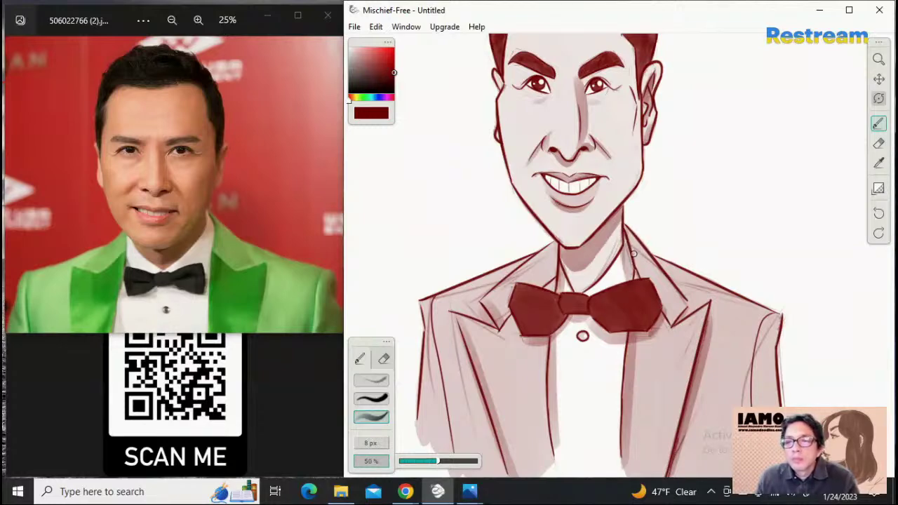
mouse_move(634, 244)
mouse_down()
mouse_move(653, 267)
mouse_move(663, 287)
mouse_up()
key(ctrl+z)
drag(639, 245, 684, 311)
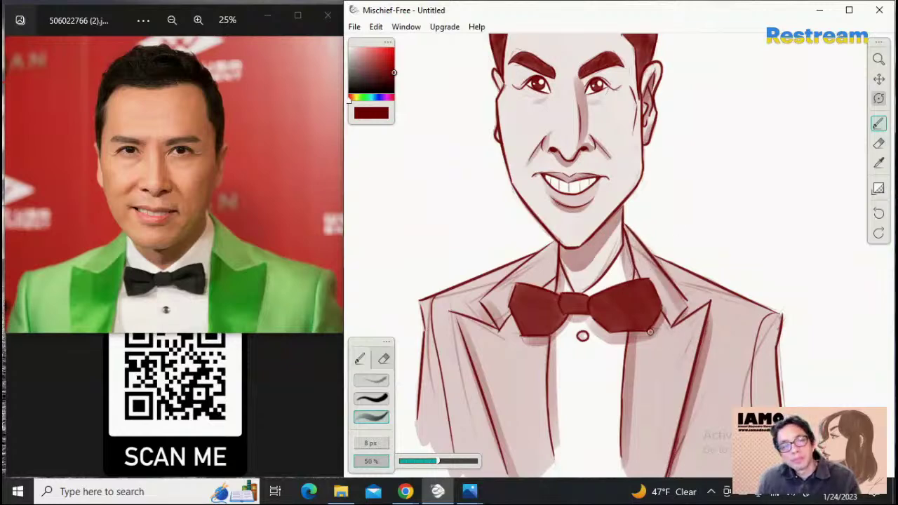
key(ctrl+z)
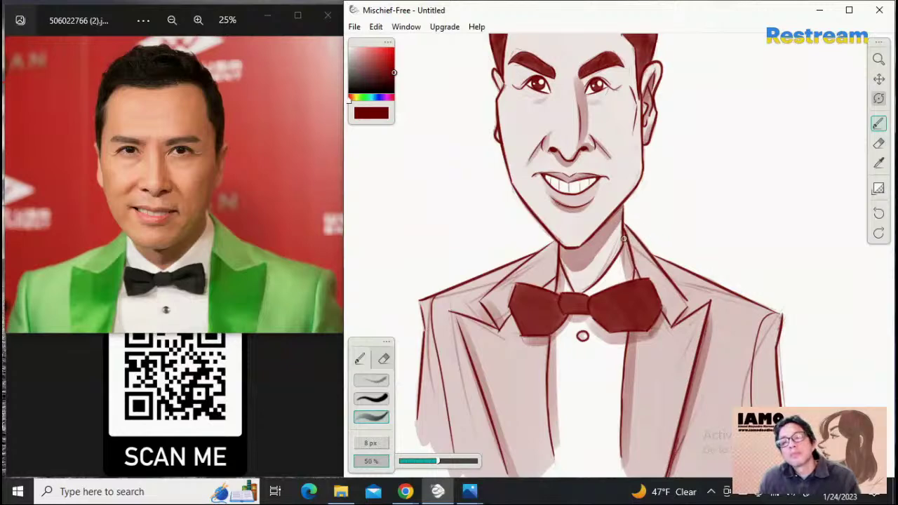
Rework the shadow along the right shirt collar beside the jacket with another 8 px soft brush stroke
drag(624, 233, 624, 274)
key(ctrl+z)
drag(621, 231, 630, 285)
key(ctrl+z)
drag(630, 232, 632, 297)
key(ctrl+z)
drag(627, 231, 625, 291)
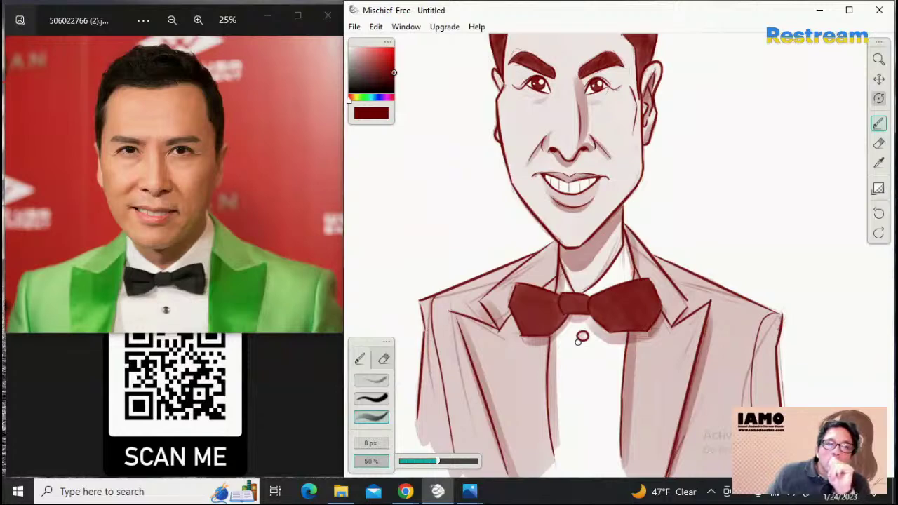
Review the whole shaded caricature from hair to jacket, first at reduced size and again closer up
click(878, 59)
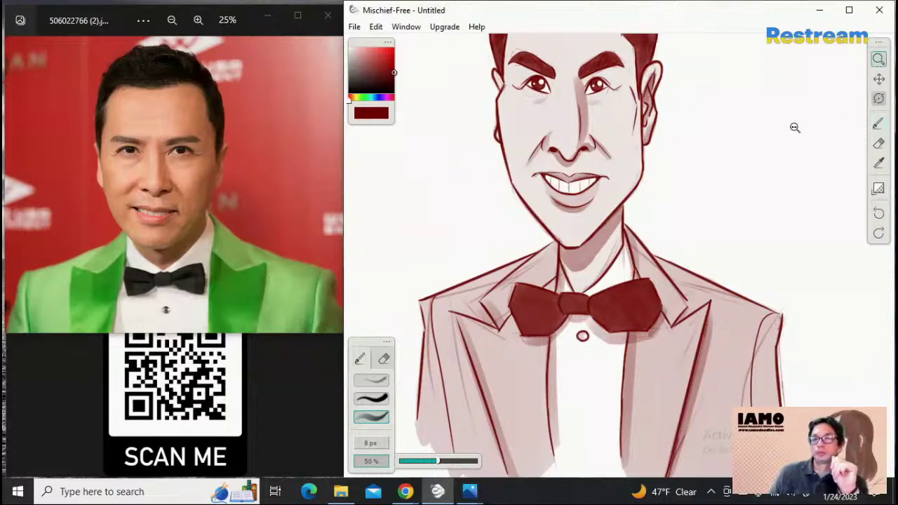
alt+click(778, 133)
mouse_move(784, 135)
mouse_down()
mouse_move(762, 139)
mouse_move(784, 148)
mouse_up()
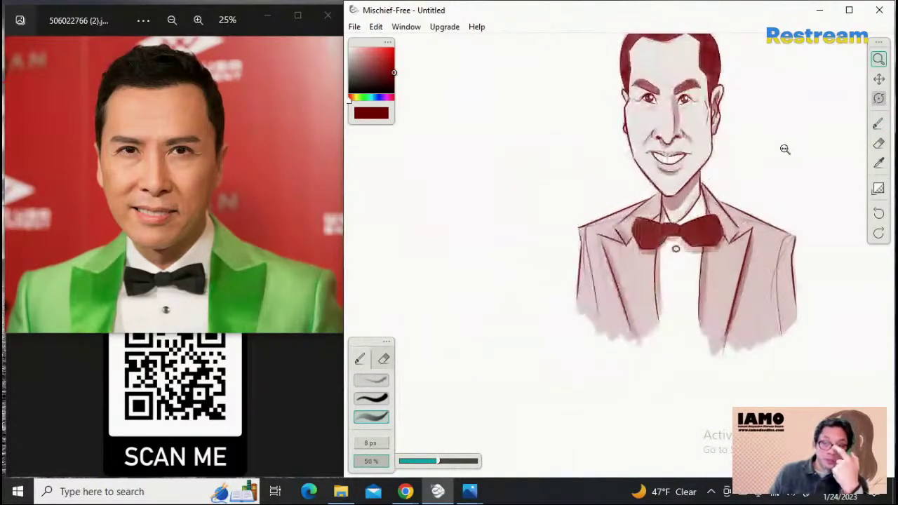
click(878, 78)
drag(715, 181, 666, 249)
drag(746, 202, 745, 192)
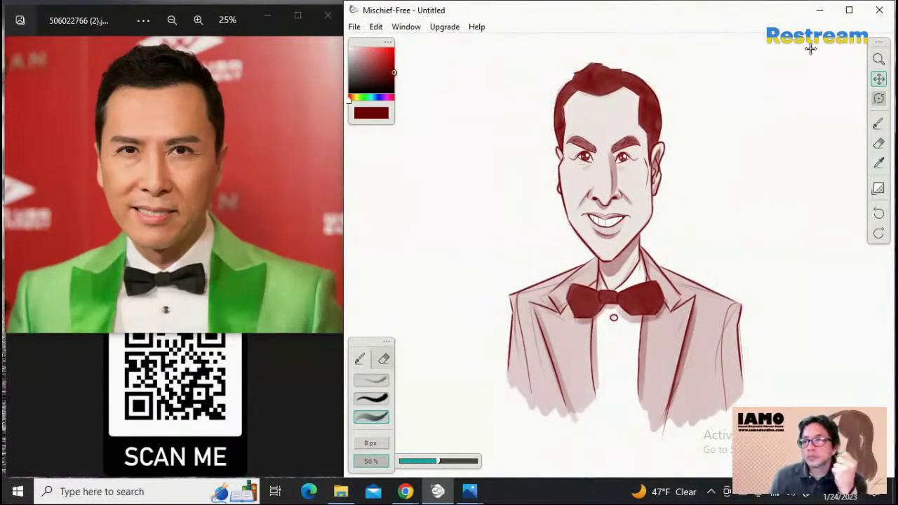
click(878, 58)
drag(793, 124, 827, 115)
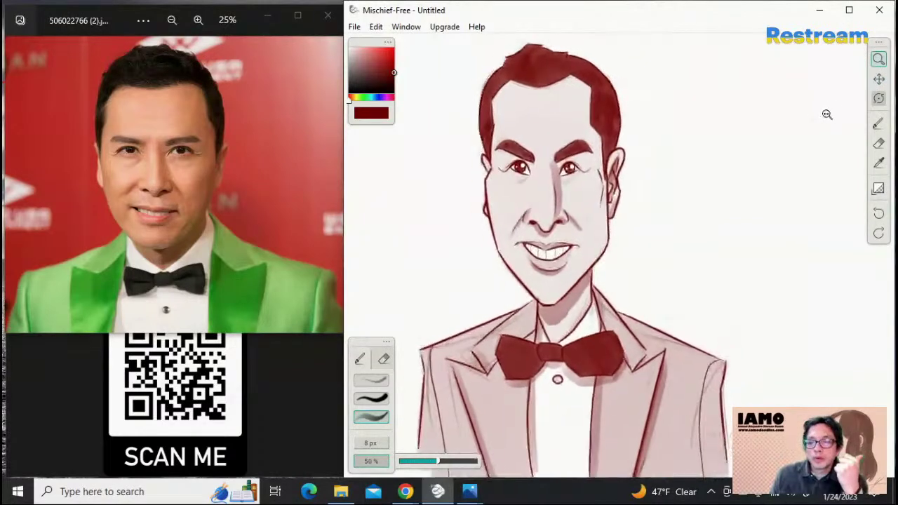
click(877, 79)
drag(772, 144, 844, 140)
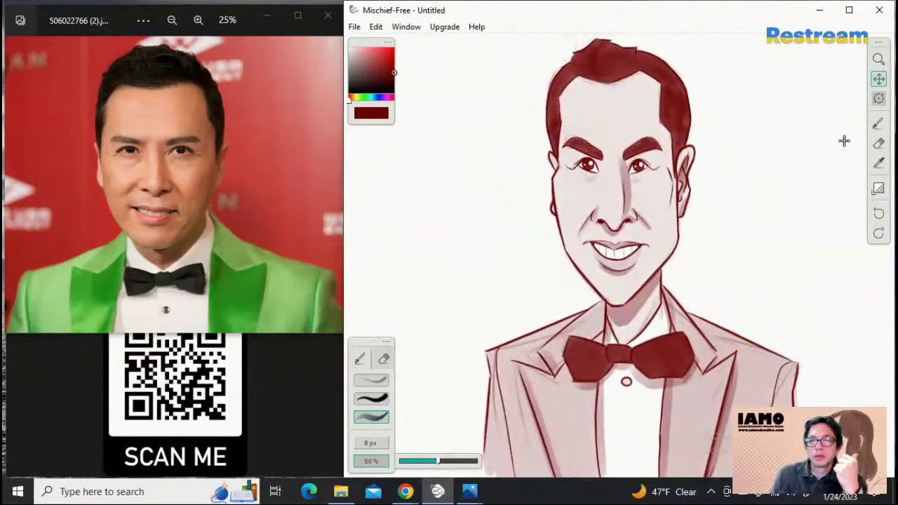